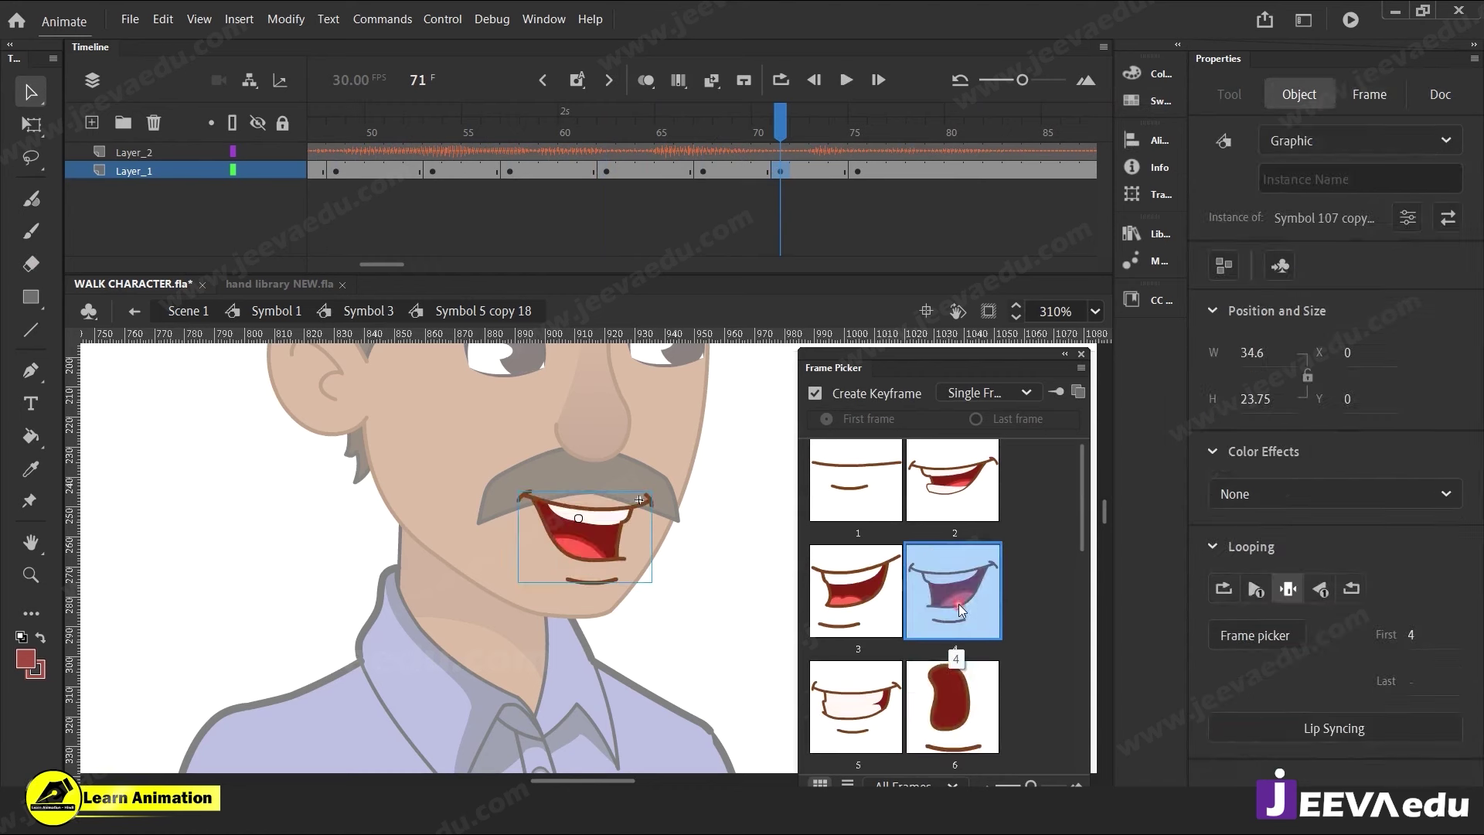
On Layer_1, assign mouth pose 2 at frame 79 and closed-mouth pose 1 at frame 82.
left_click_drag(782, 120, 609, 201)
key("Return")
key("Return")
left_click_drag(993, 124, 690, 185)
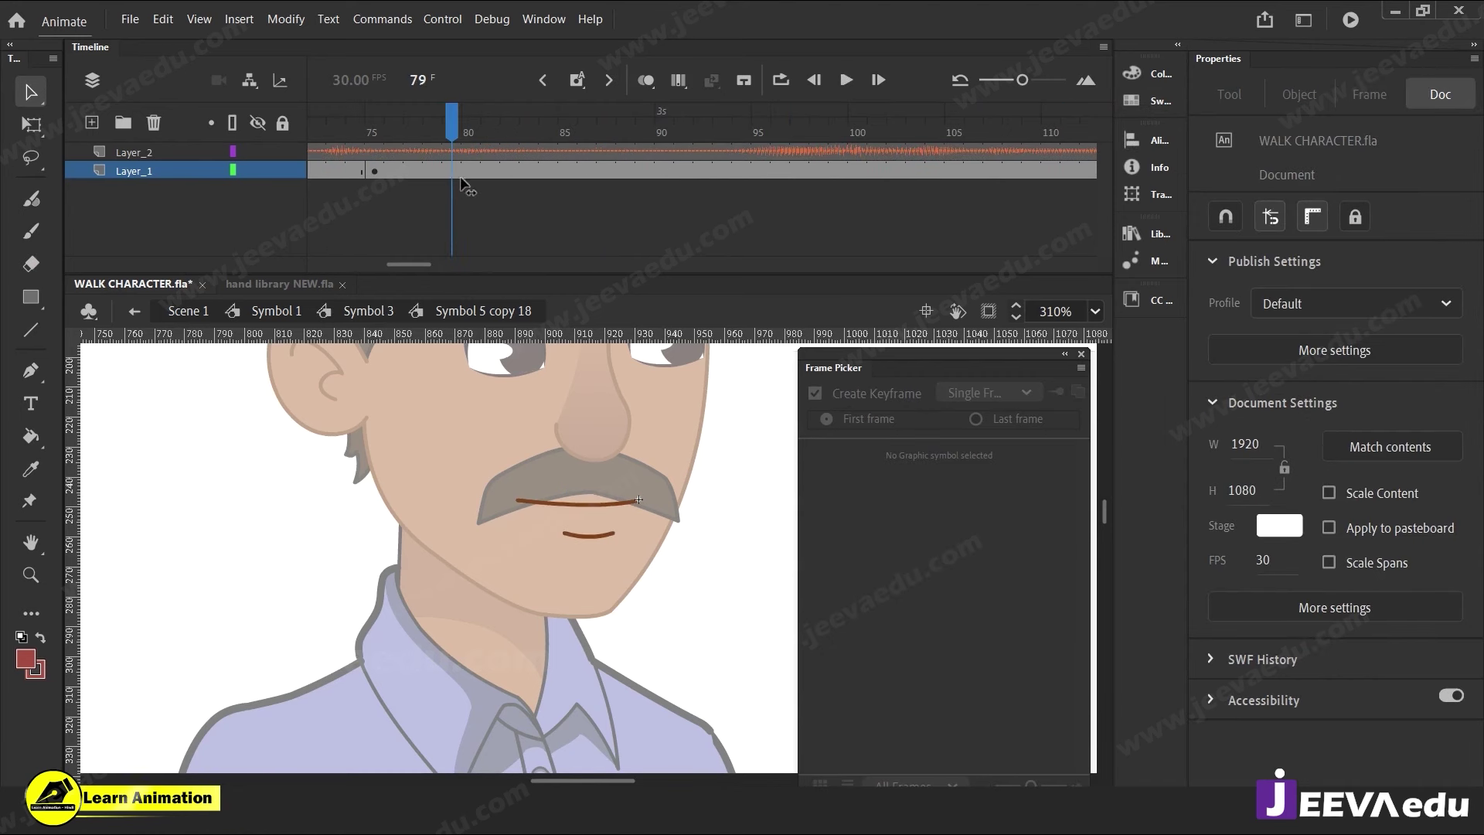
left_click(450, 170)
left_click(951, 490)
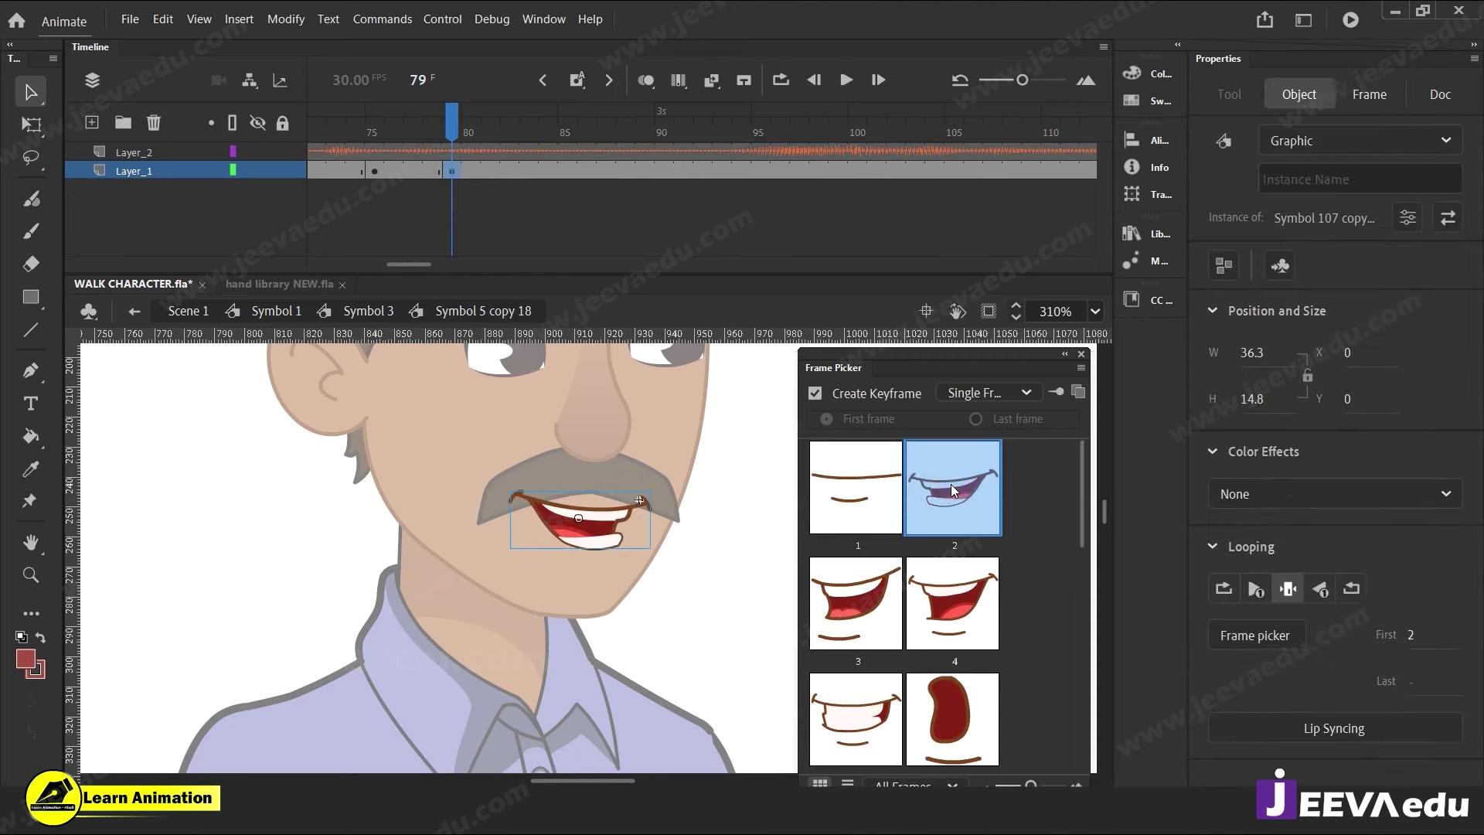
left_click(507, 171)
left_click(823, 506)
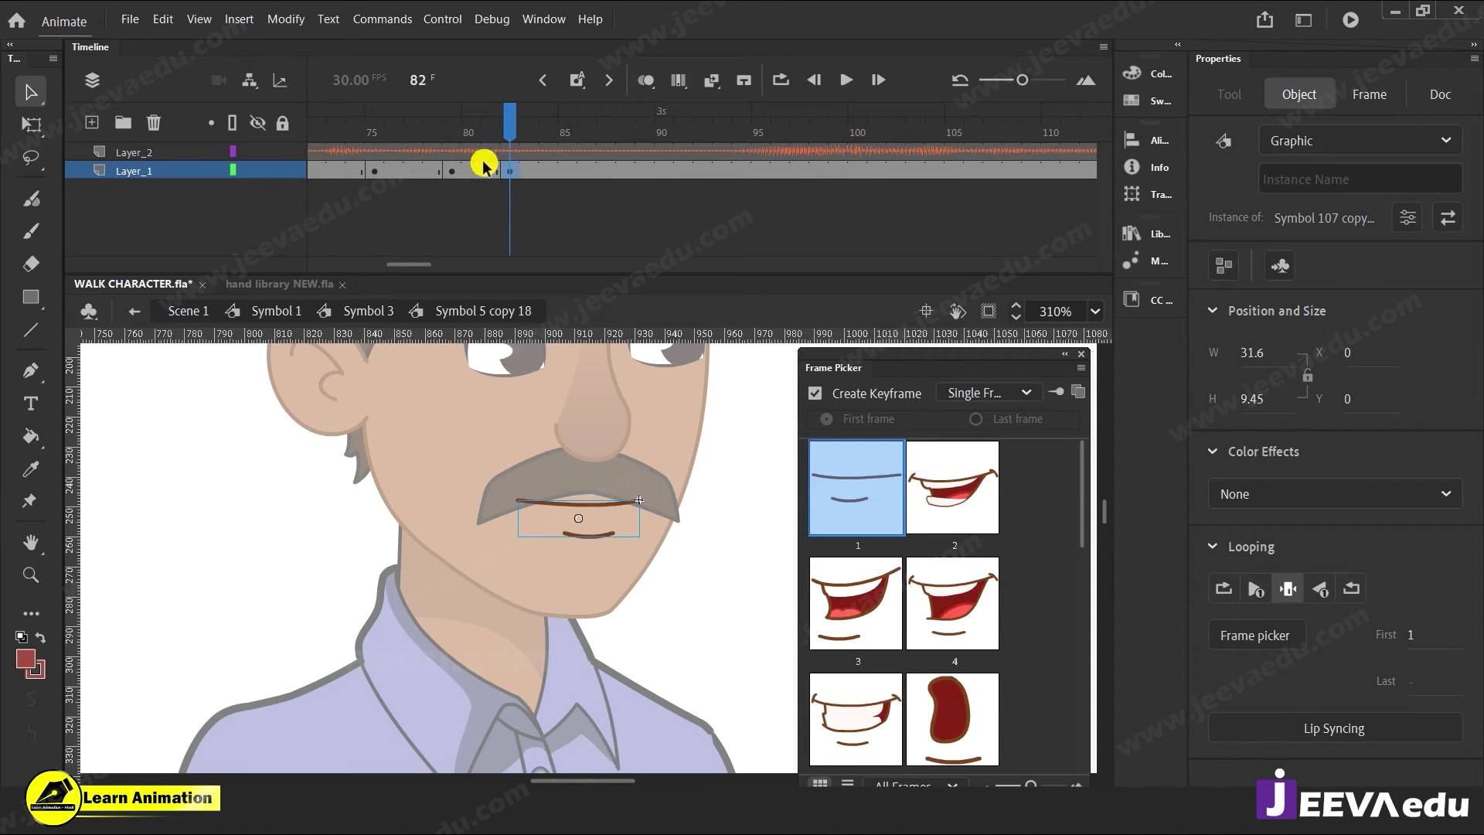
Try reusing the existing lip sync by duplicating Layer_1's keyframes from frames 6 to 82 starting at frame 97, and preview it.
left_click_drag(522, 122, 320, 142)
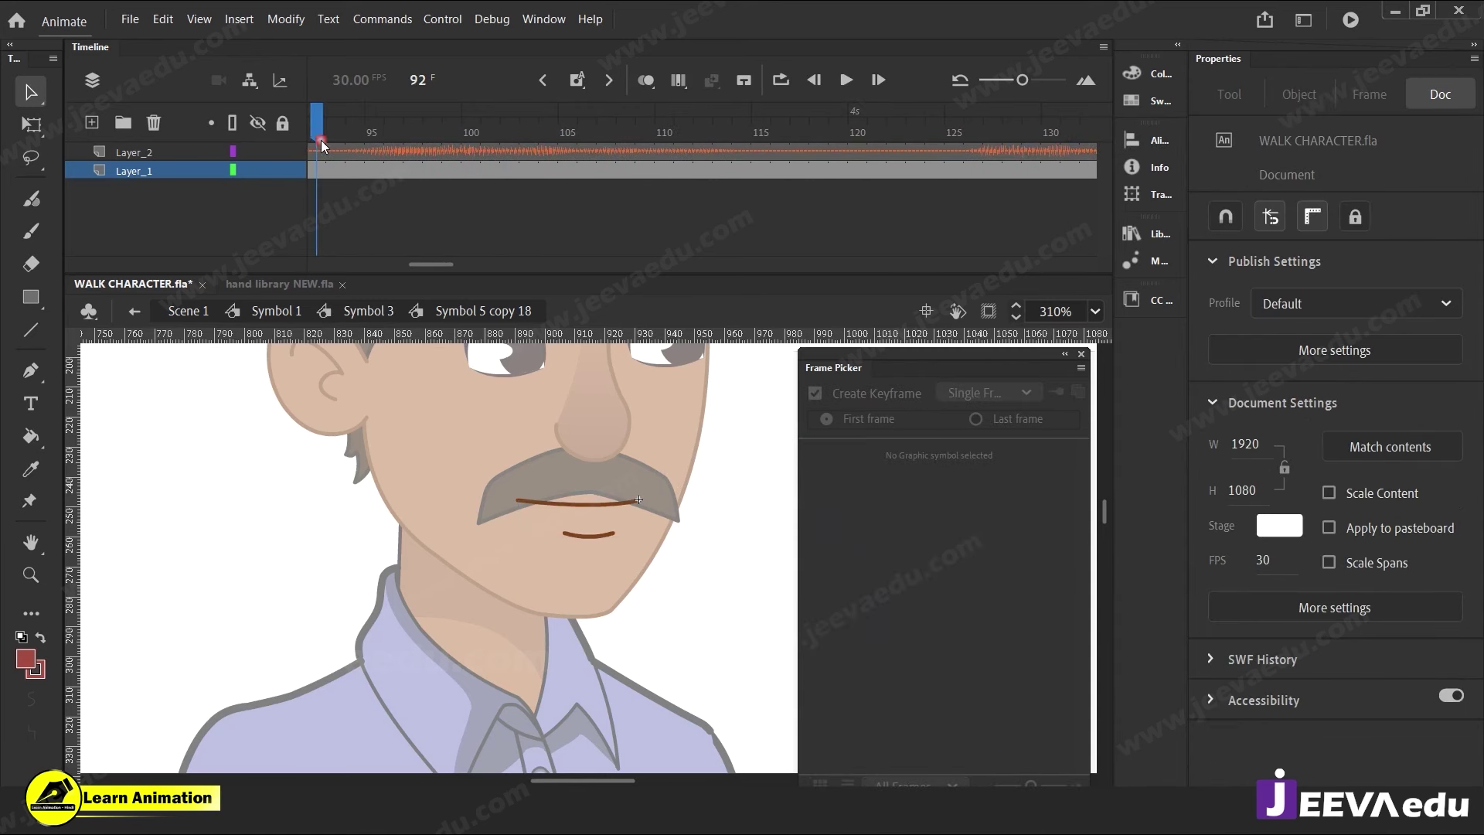
left_click_drag(423, 267, 405, 264)
left_click(170, 174)
left_click_drag(171, 176, 412, 195)
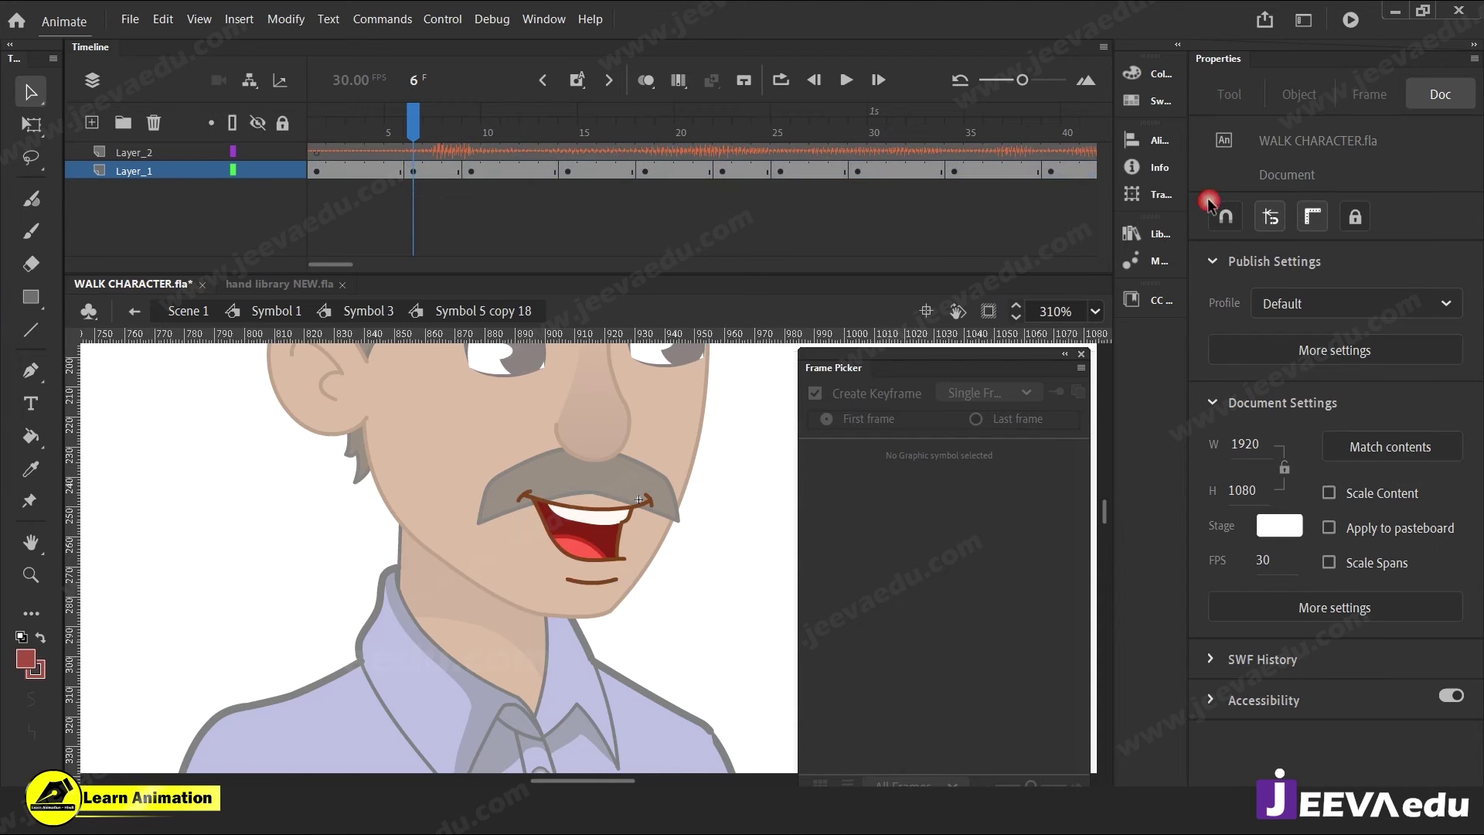
left_click_drag(416, 173, 821, 176)
left_click_drag(378, 264, 317, 272)
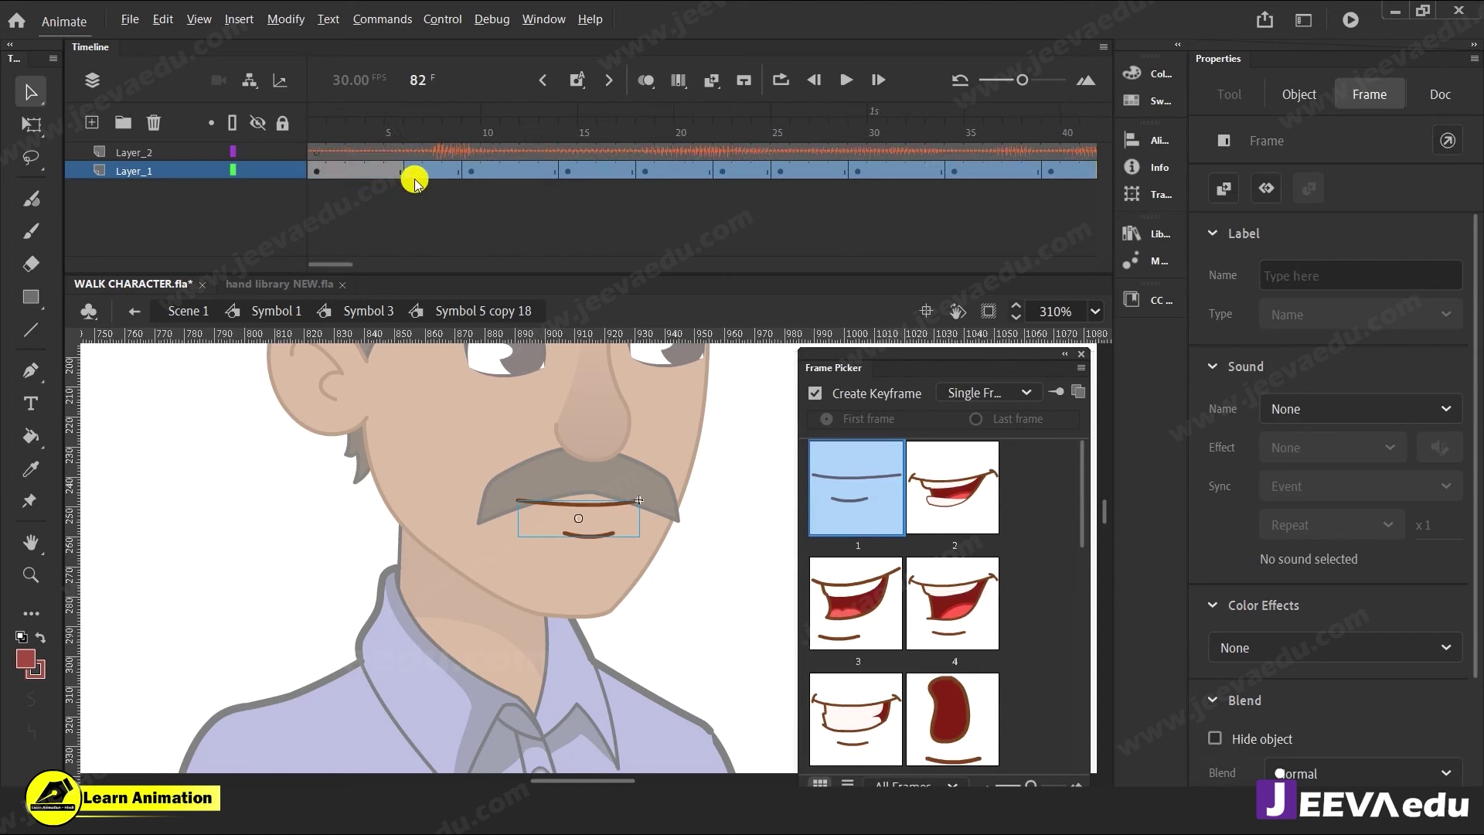
left_click_drag(789, 182, 667, 178)
left_click(631, 125)
key("Return")
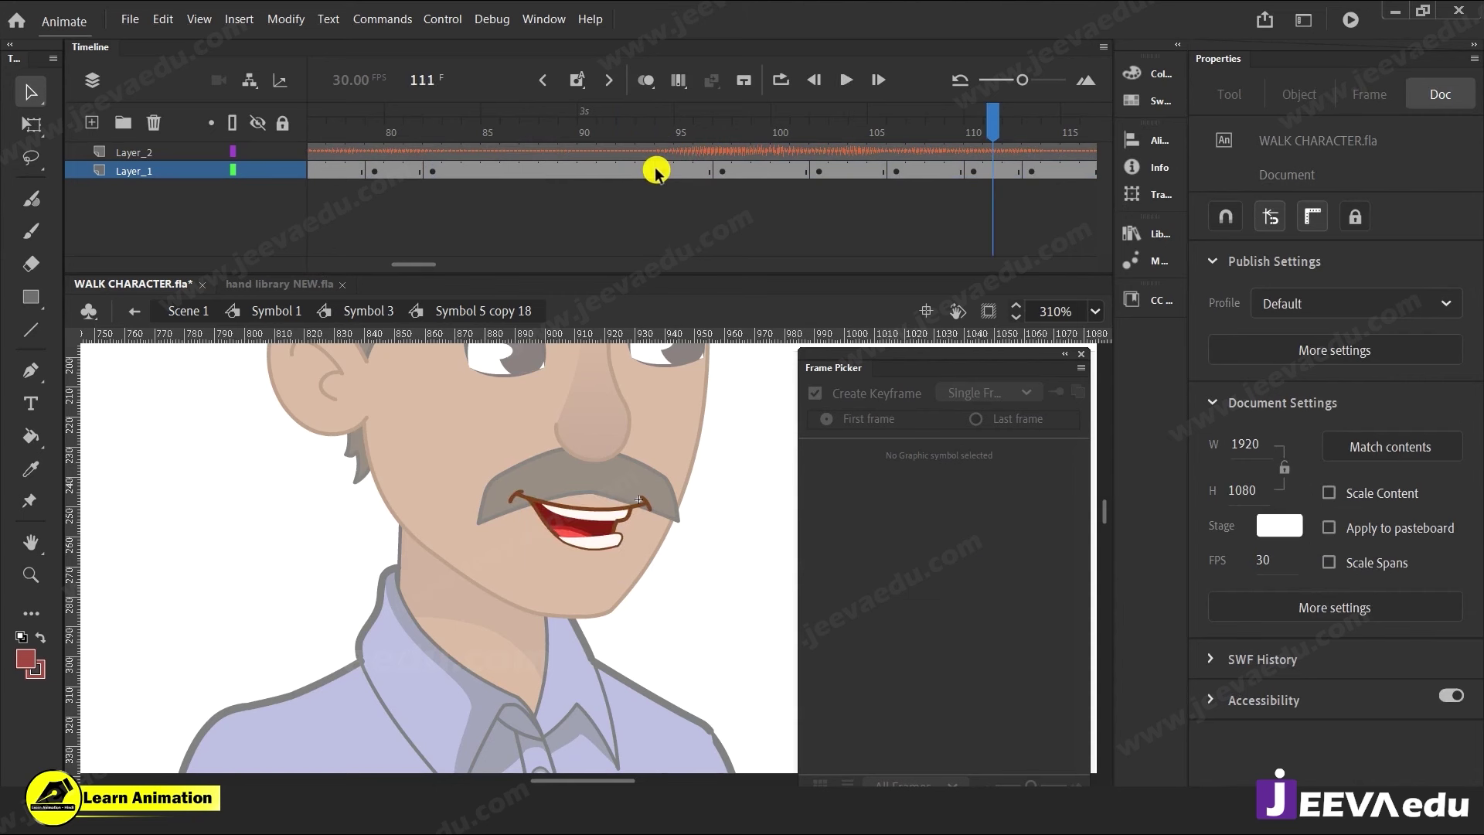
Clear the duplicated keyframes on Layer_1 between frames 97 and 132.
left_click_drag(664, 172, 1014, 183)
right_click(966, 166)
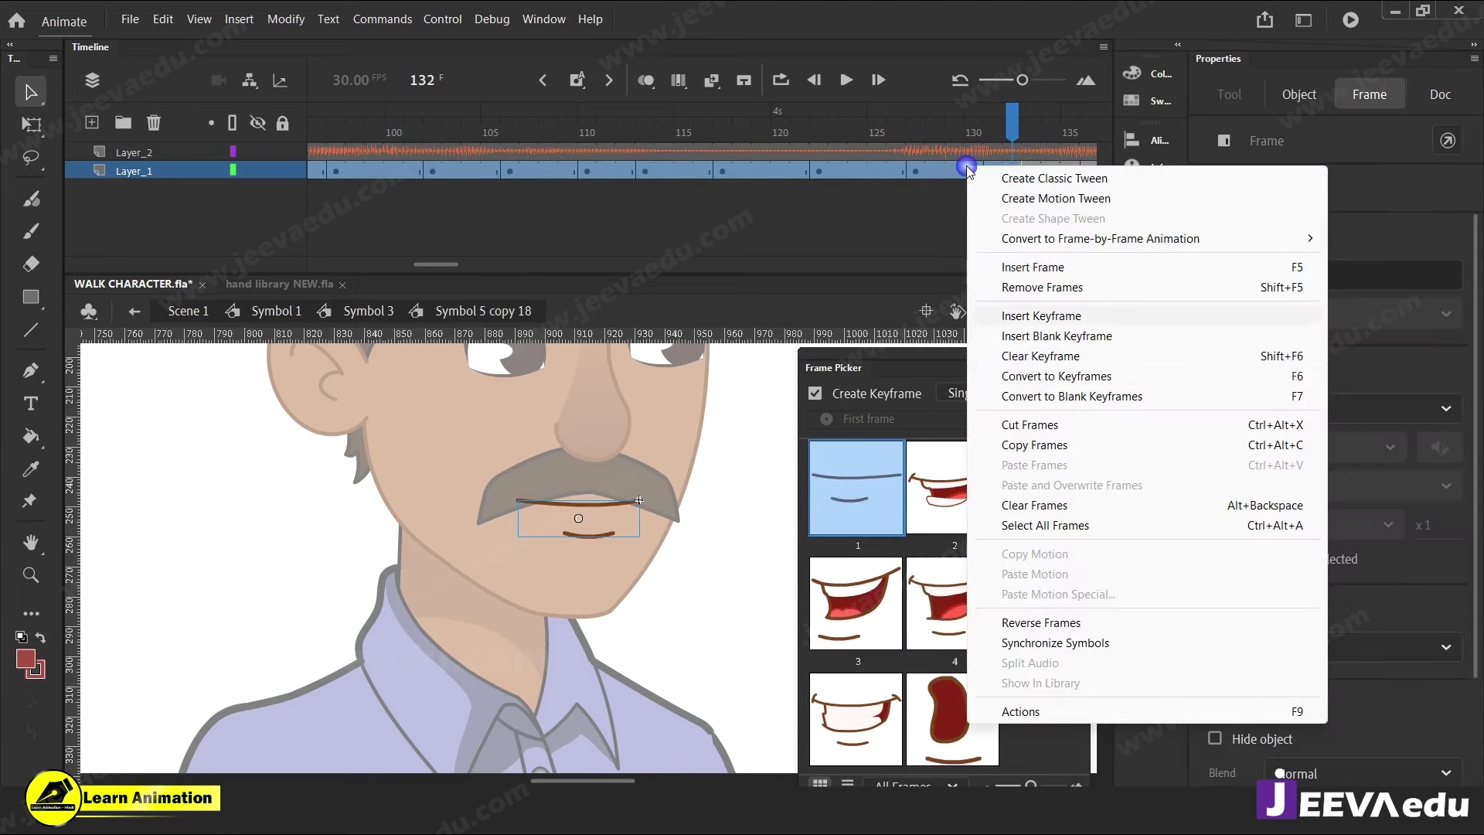
left_click(1006, 356)
On Layer_1, assign mouth pose 3 at frame 92 and closed-mouth pose 1 at frame 95.
left_click_drag(1011, 124, 838, 221)
left_click(820, 173)
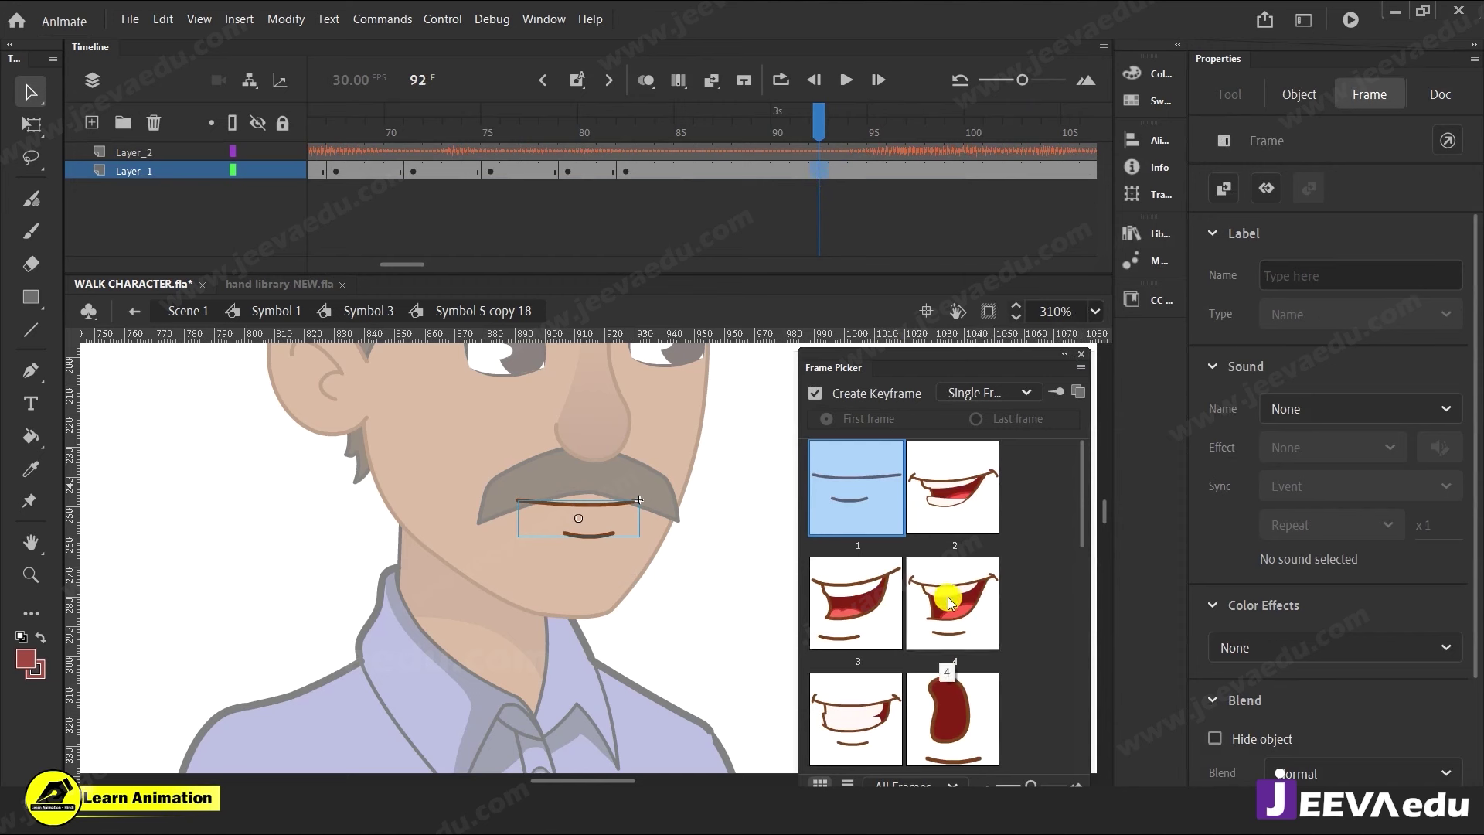
left_click(882, 598)
left_click_drag(768, 132, 838, 151)
left_click(875, 170)
left_click(879, 490)
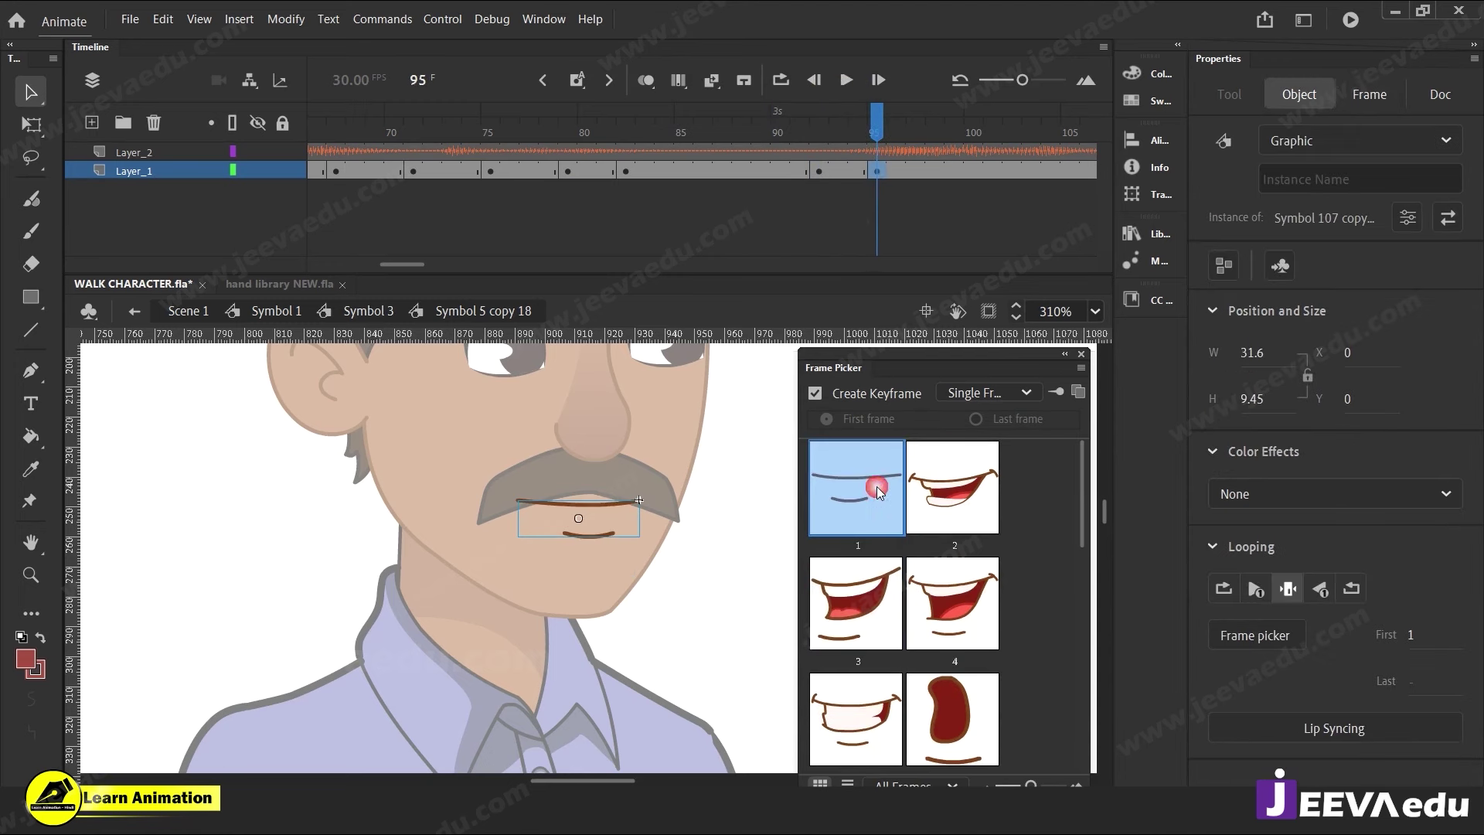
On Layer_1, assign round mouth pose 6 at frame 98 and closed-mouth pose 1 at frame 107, previewing the audio between them.
left_click(939, 174)
left_click(952, 719)
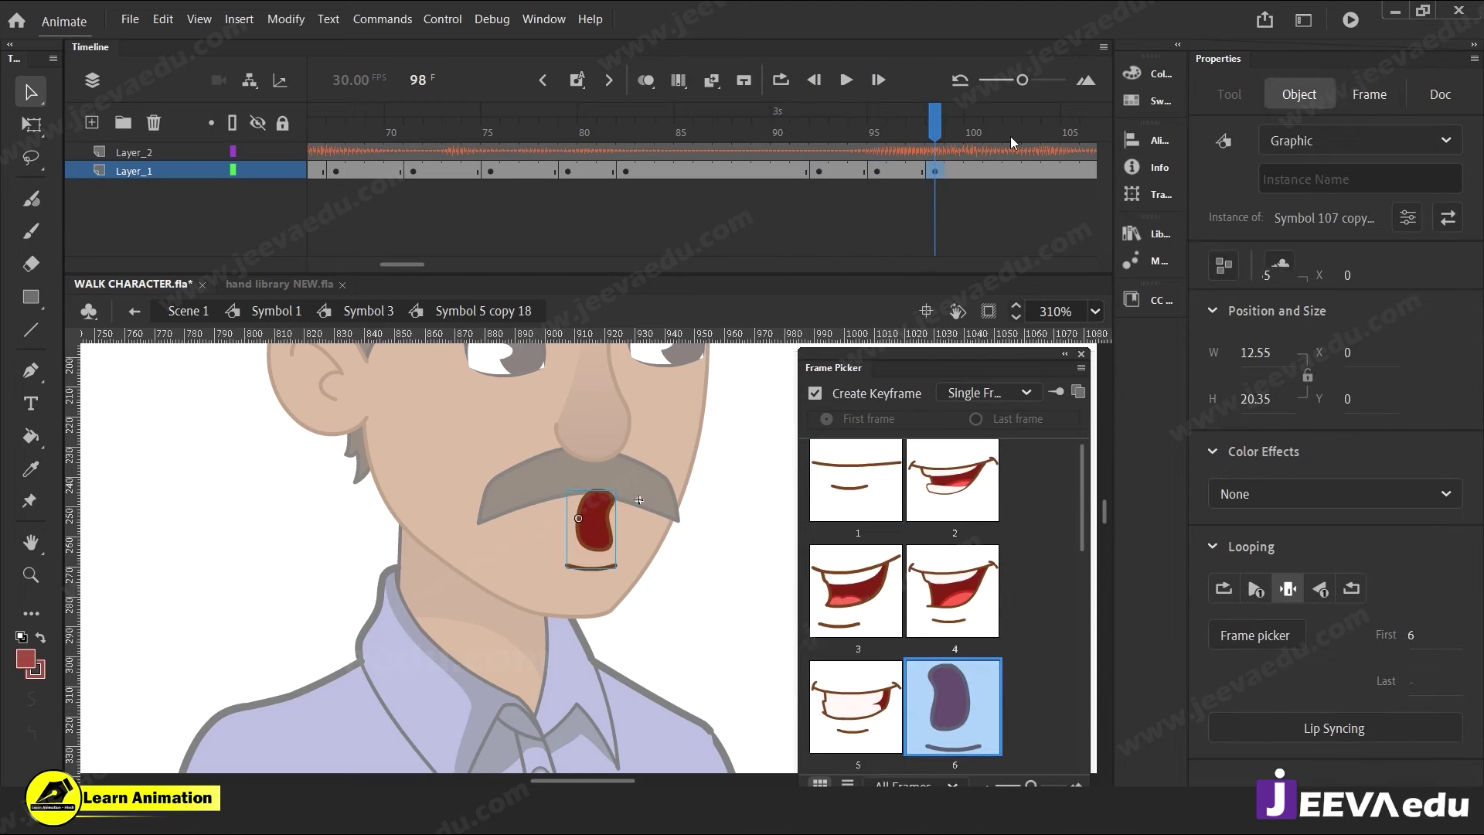
left_click(718, 209)
left_click_drag(719, 209, 539, 210)
key("Return")
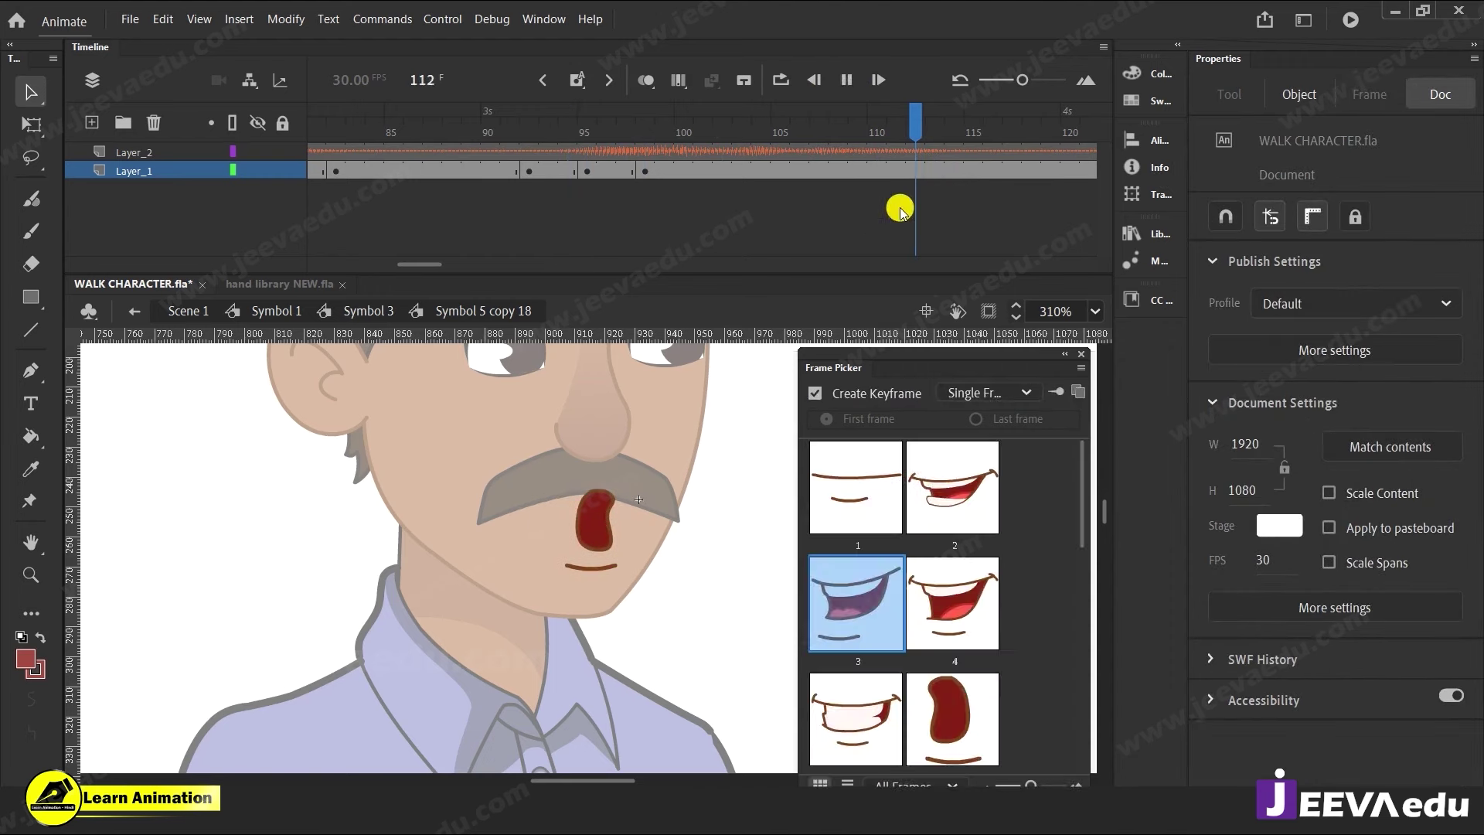
key("Return")
left_click(827, 168)
left_click(856, 487)
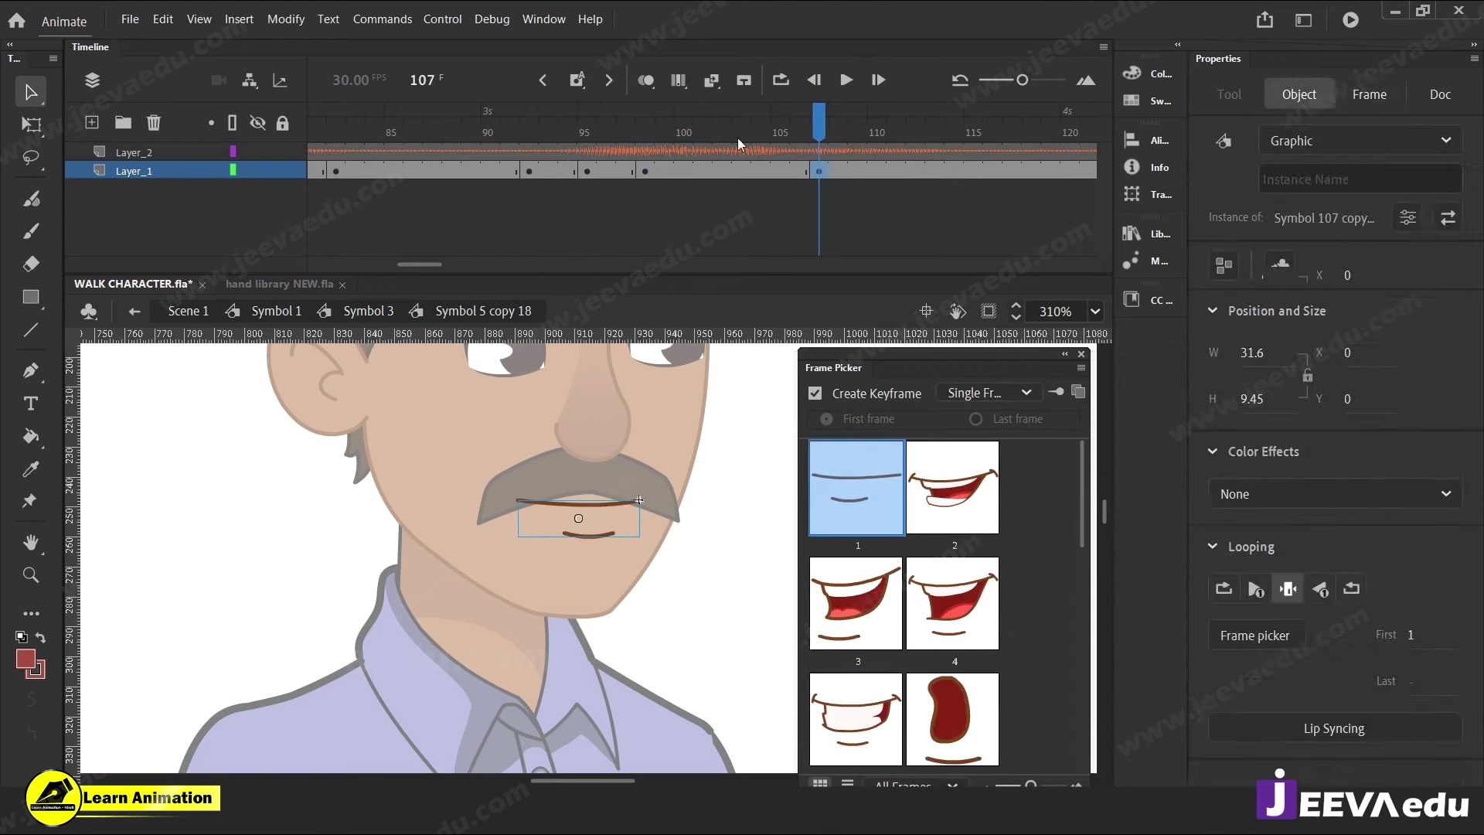
Preview the audio after frame 107 and assign mouth pose 3 at frame 124 on Layer_1.
left_click(449, 182)
left_click_drag(449, 182, 854, 179)
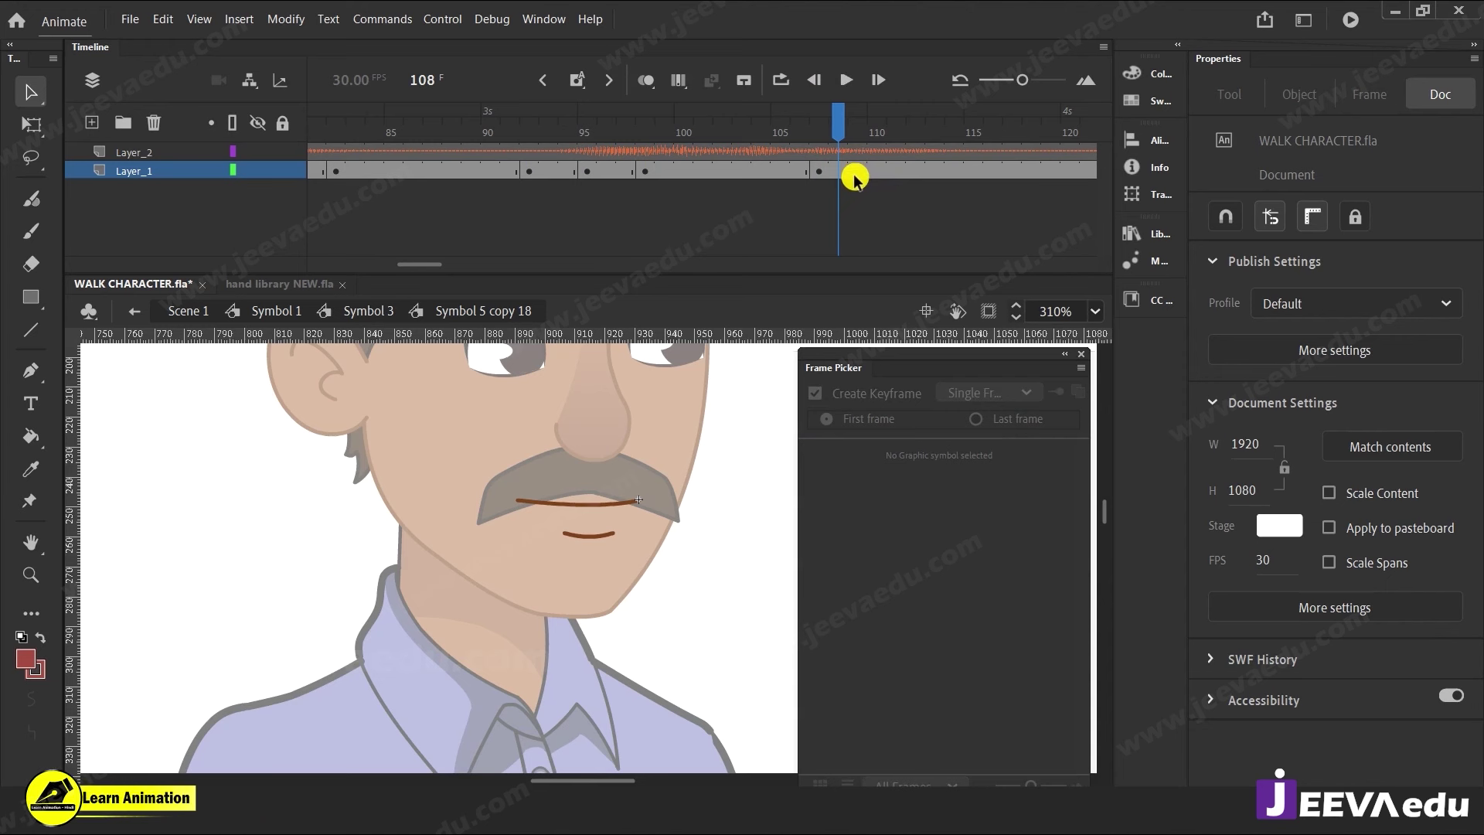
left_click_drag(782, 136, 836, 182)
left_click(873, 173)
key("Return")
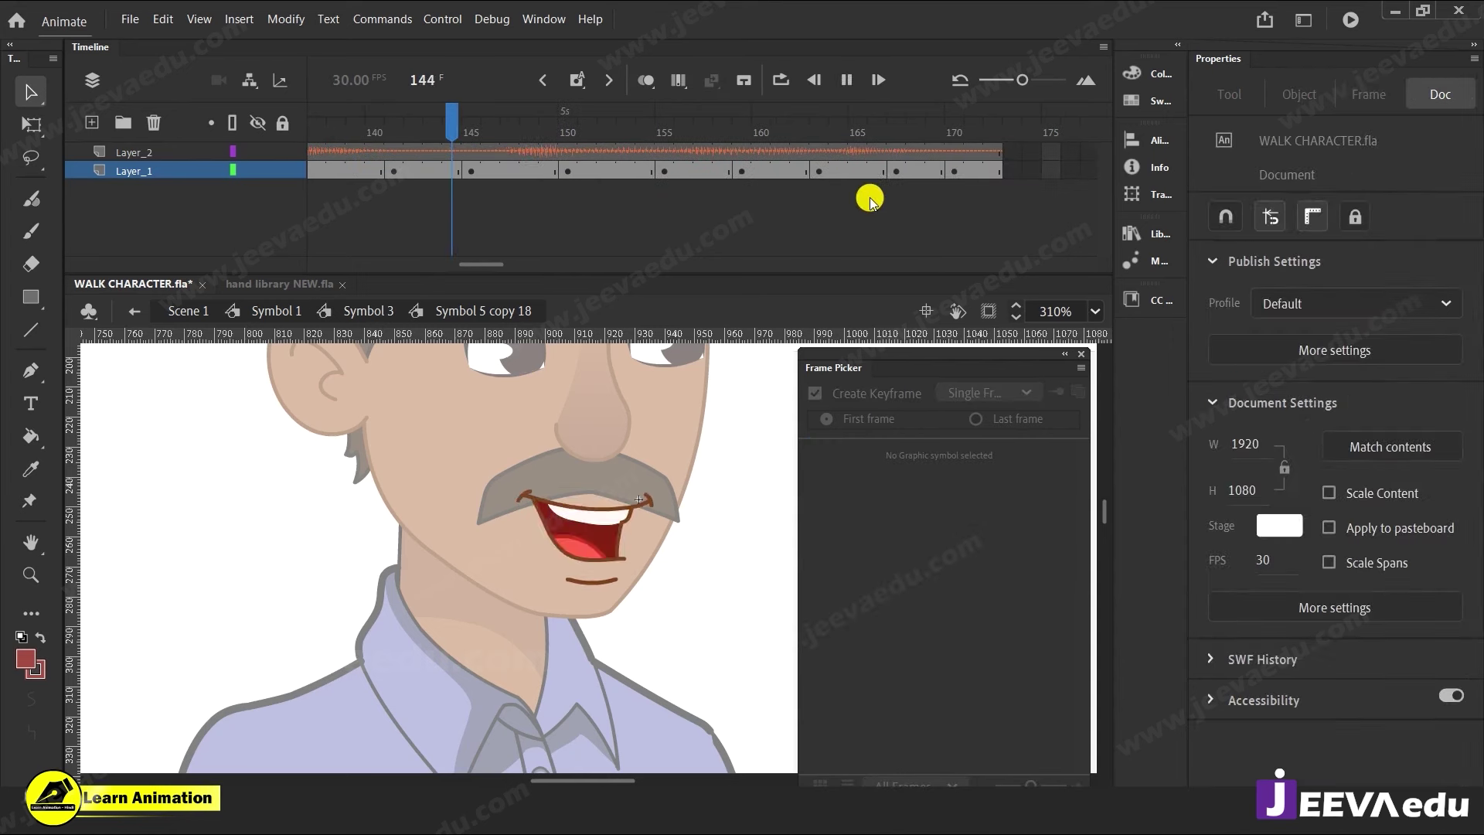
left_click(548, 172)
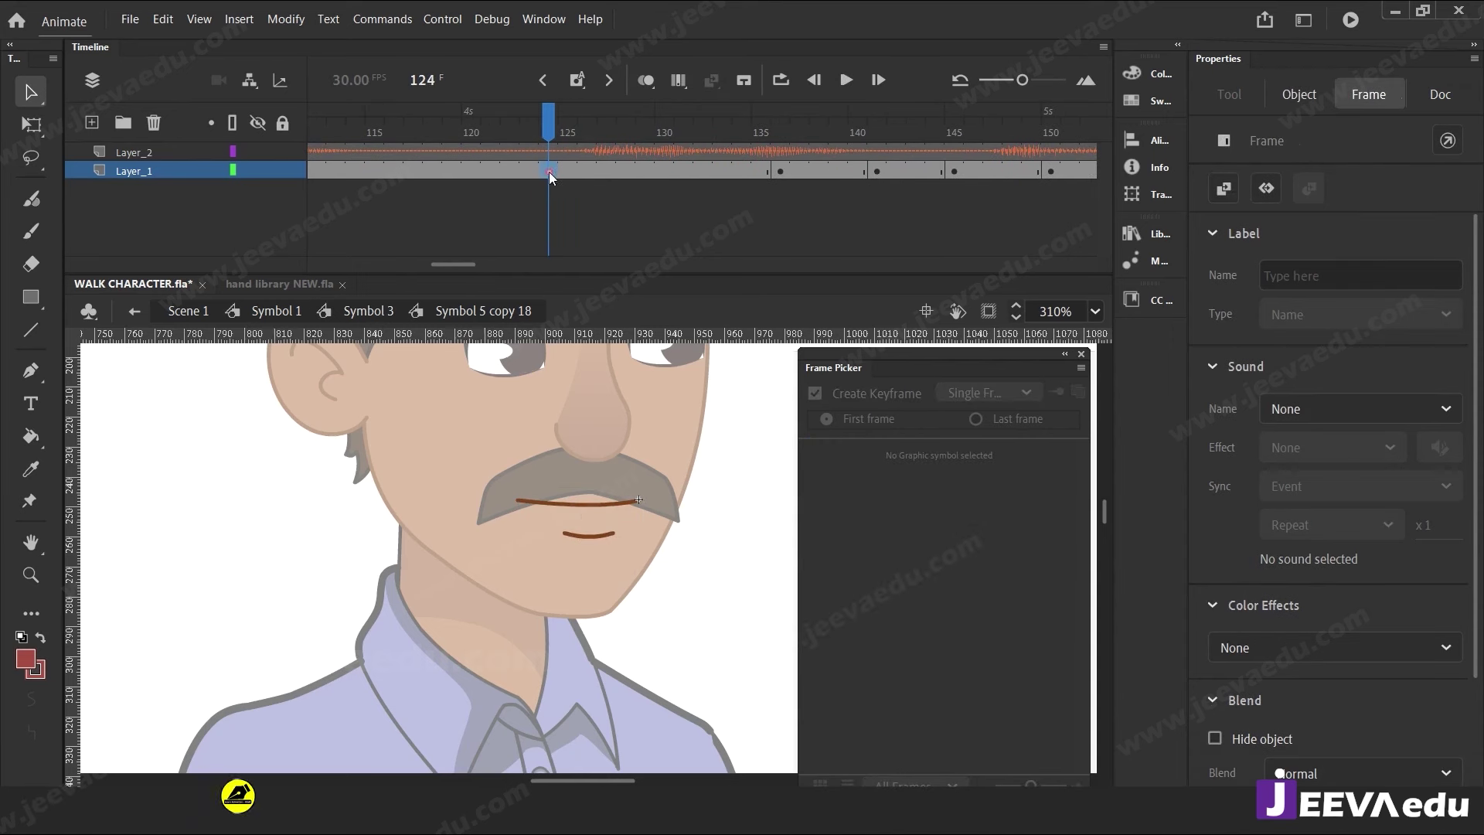
left_click(855, 603)
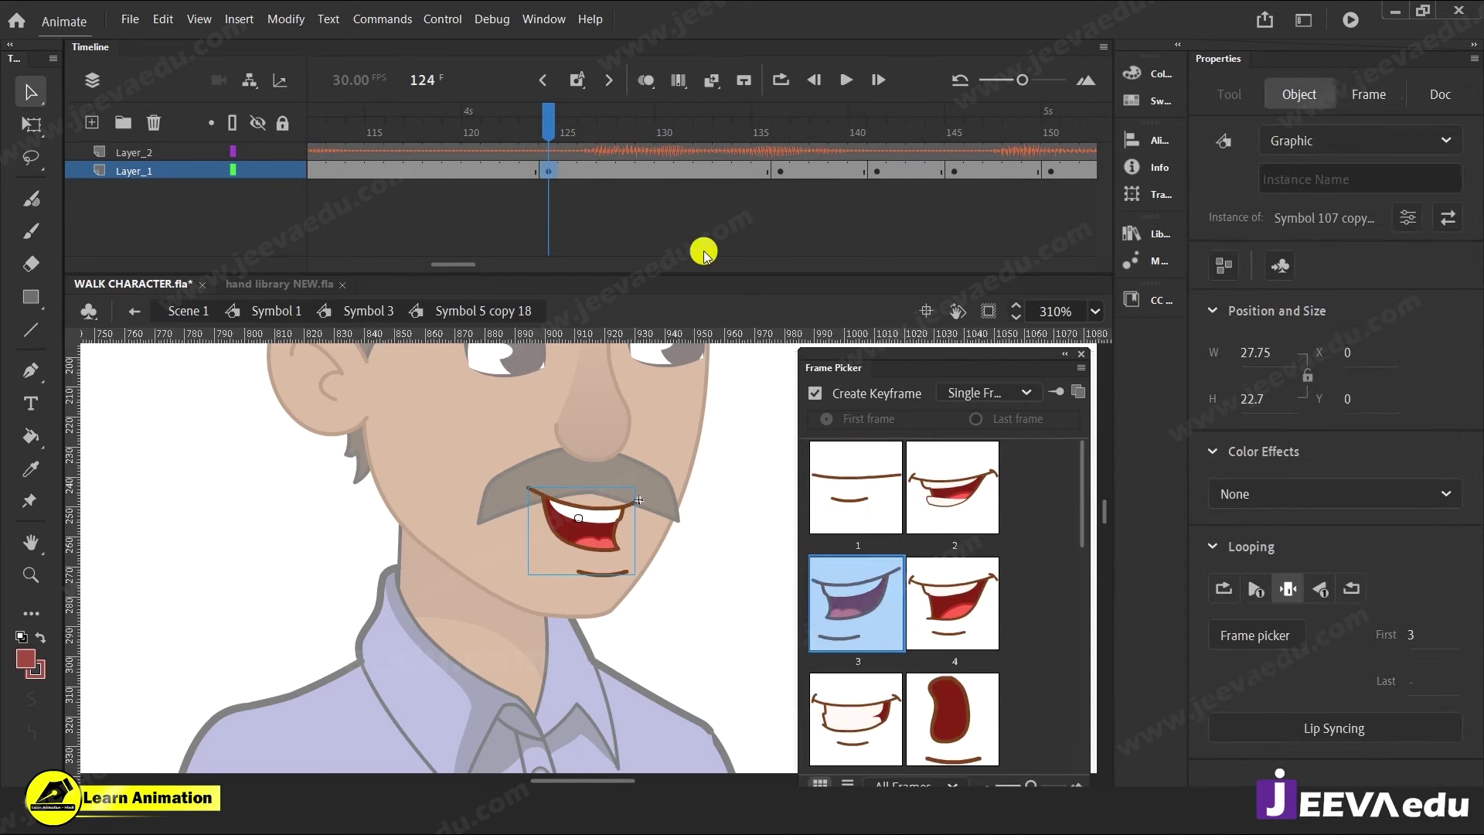
On Layer_1, assign closed-mouth pose 1 at frame 128 and round mouth pose 6 at frame 132.
left_click(622, 171)
left_click(862, 463)
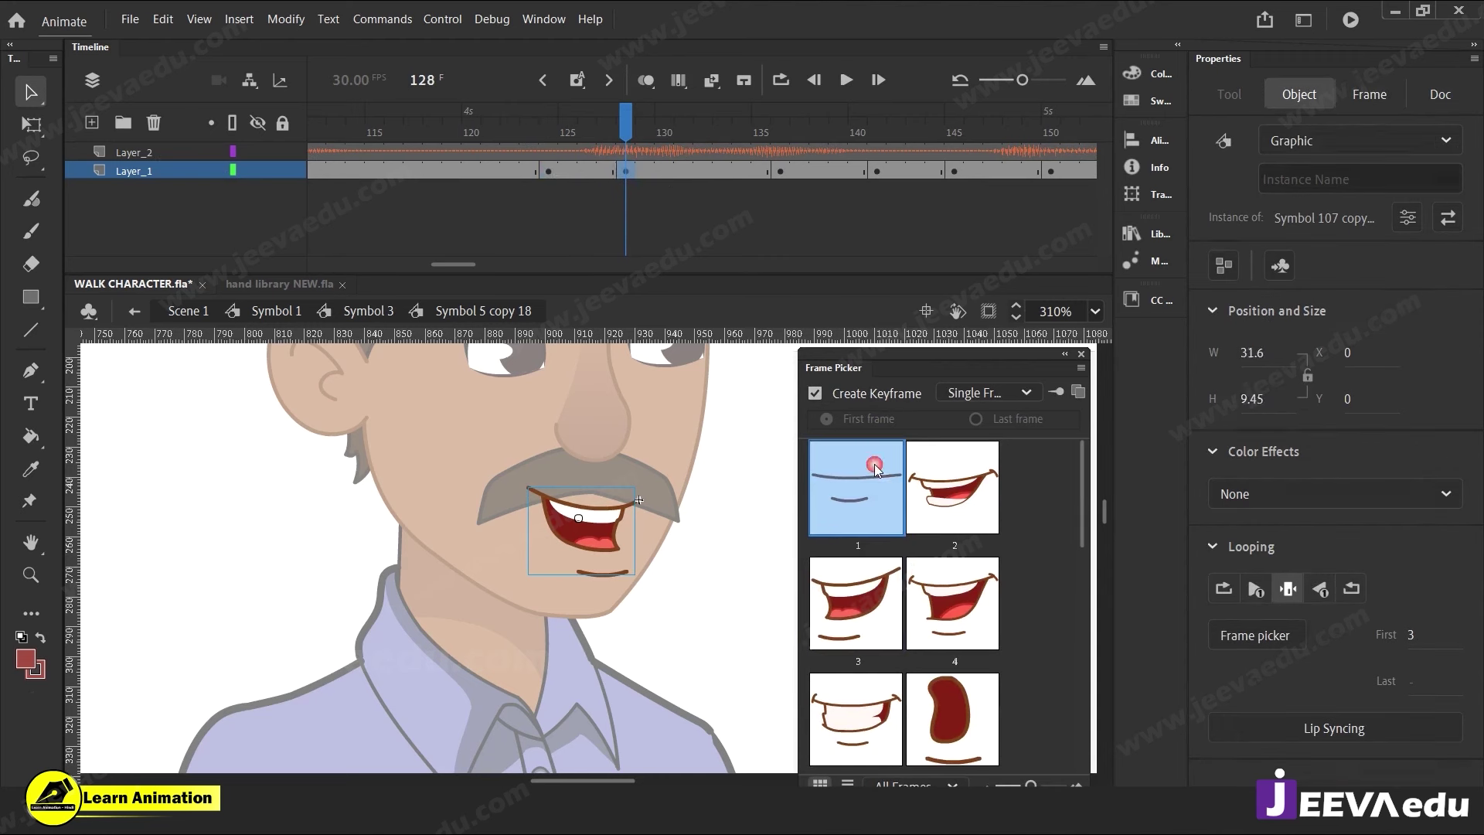
left_click(703, 171)
left_click(975, 703)
Clear the leftover duplicated keyframes on Layer_1 from frame 136 to the end.
left_click_drag(778, 171, 927, 203)
right_click(895, 157)
mouse_move(450, 169)
left_mouse_down()
mouse_move(1090, 200)
mouse_move(432, 187)
left_mouse_up()
right_click(388, 167)
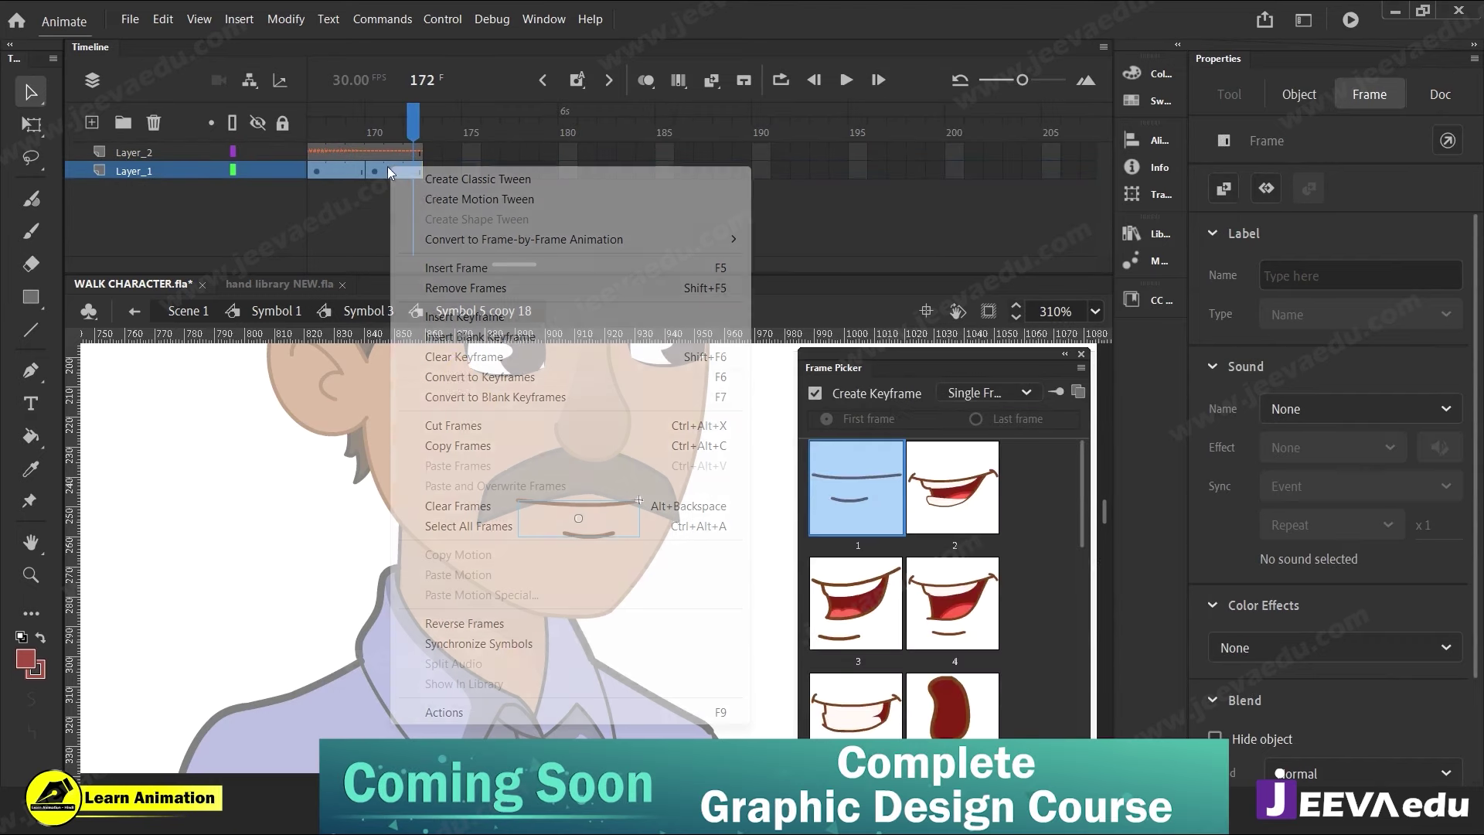
left_click(464, 356)
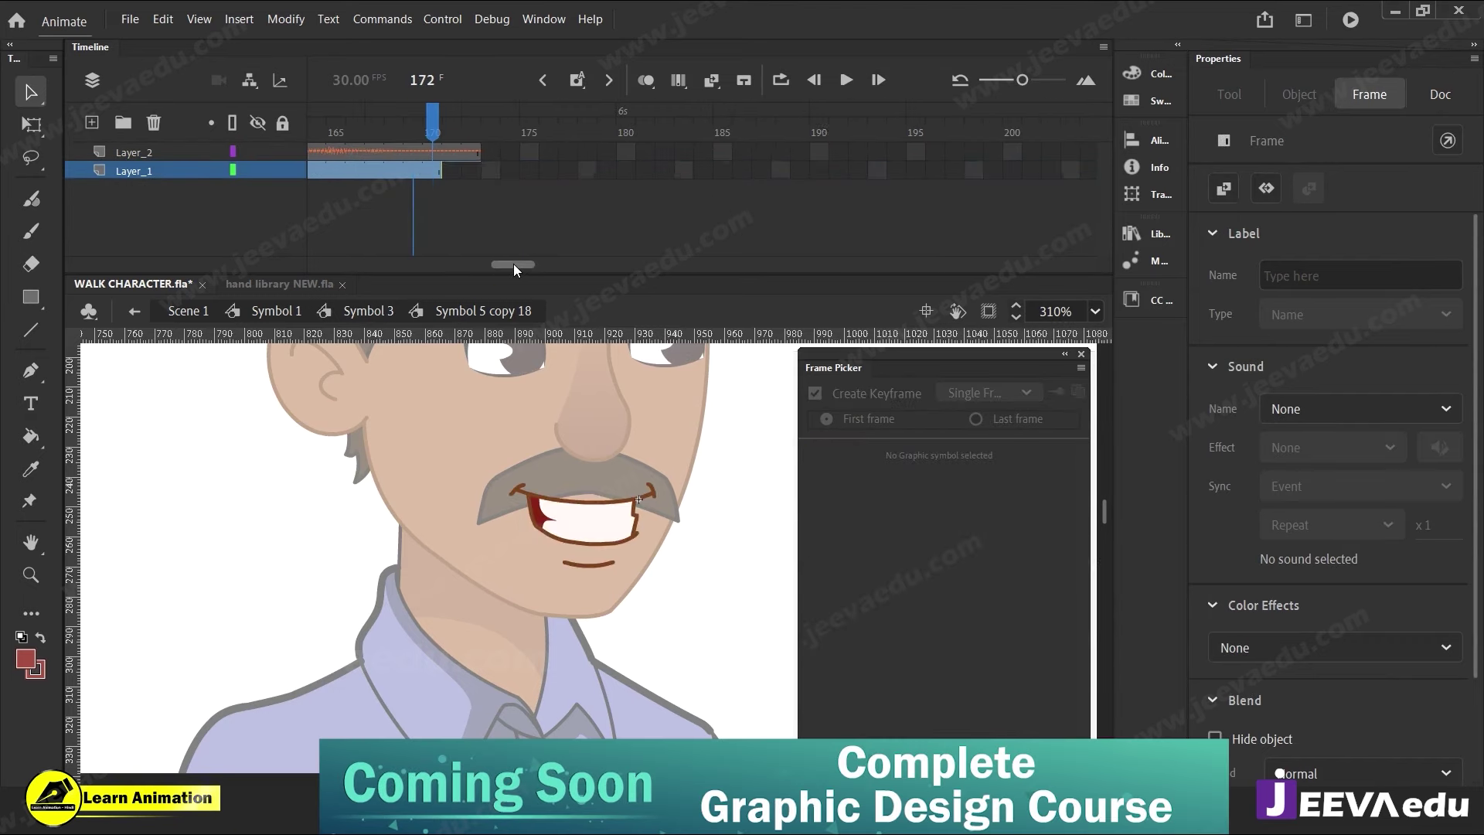
left_click_drag(514, 263, 473, 267)
left_click(524, 145)
left_click_drag(536, 125, 546, 128)
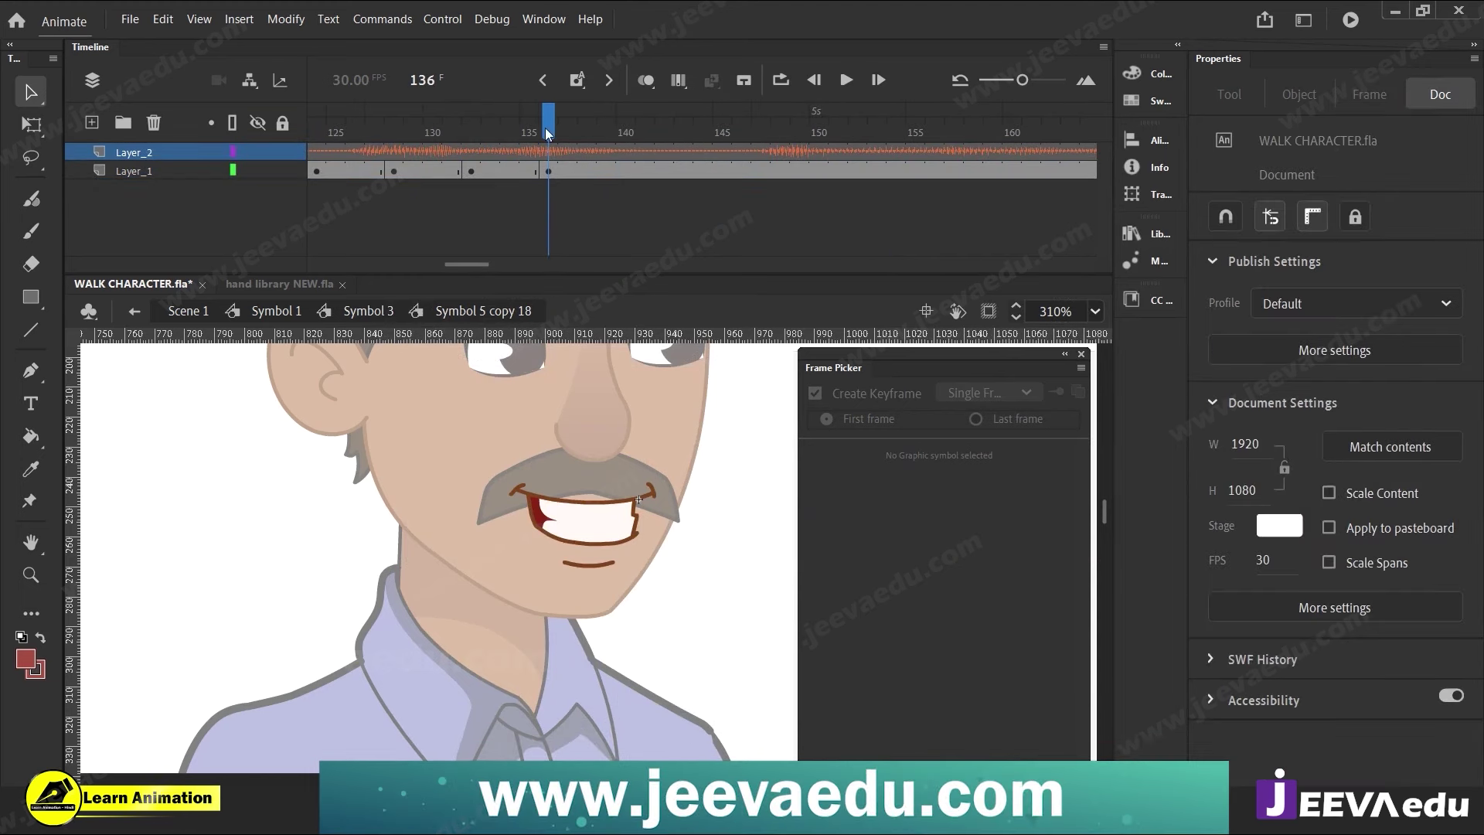
left_click(617, 516)
left_click(593, 170)
left_click(593, 171)
Preview the lip sync around frame 116 onward and assign closed-mouth pose 1 at frame 140 on Layer_1.
key("Return")
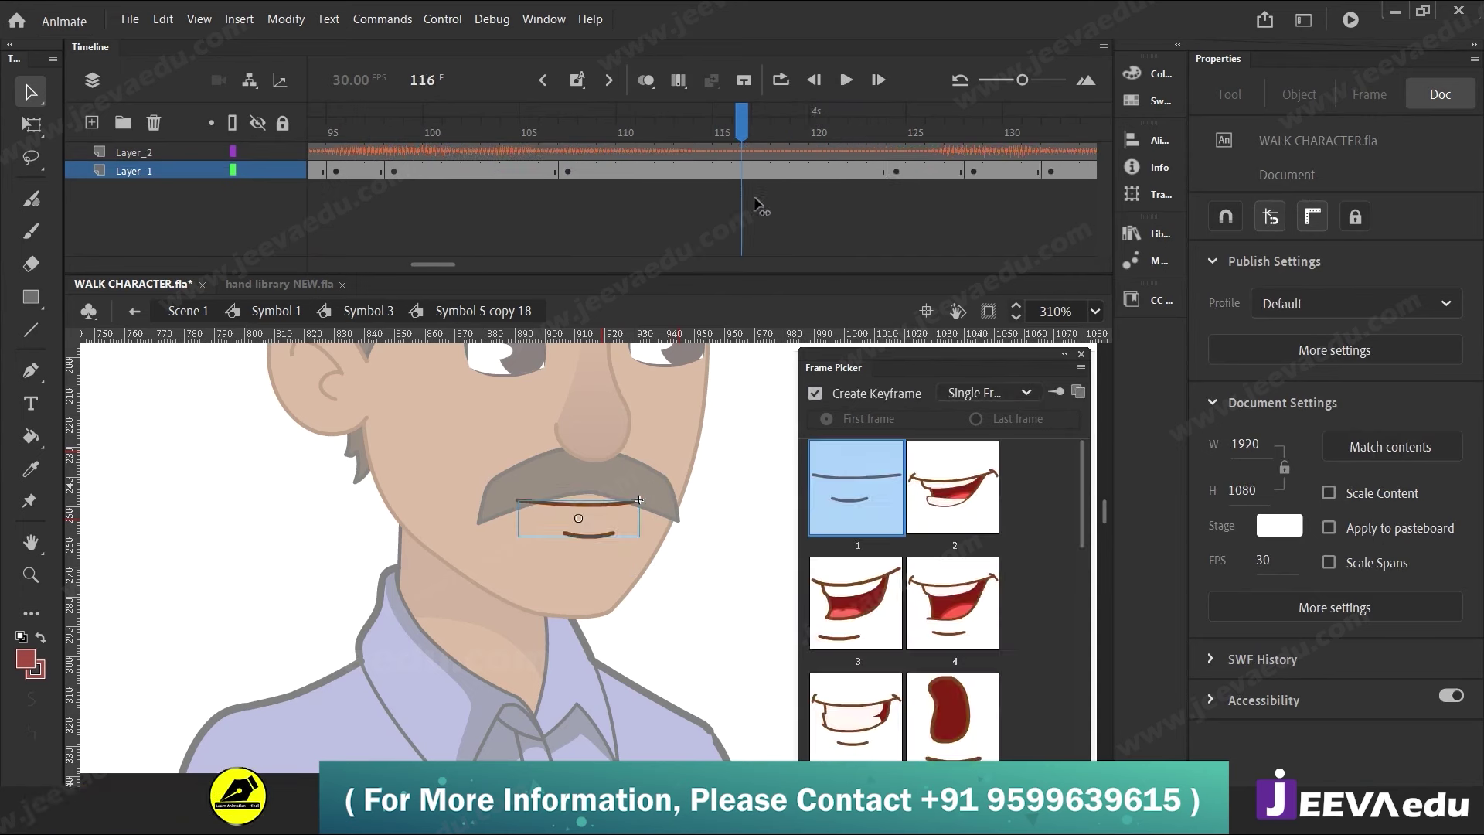
key("Return")
left_click_drag(350, 164, 762, 191)
left_click(817, 175)
left_click(895, 172)
left_click(862, 469)
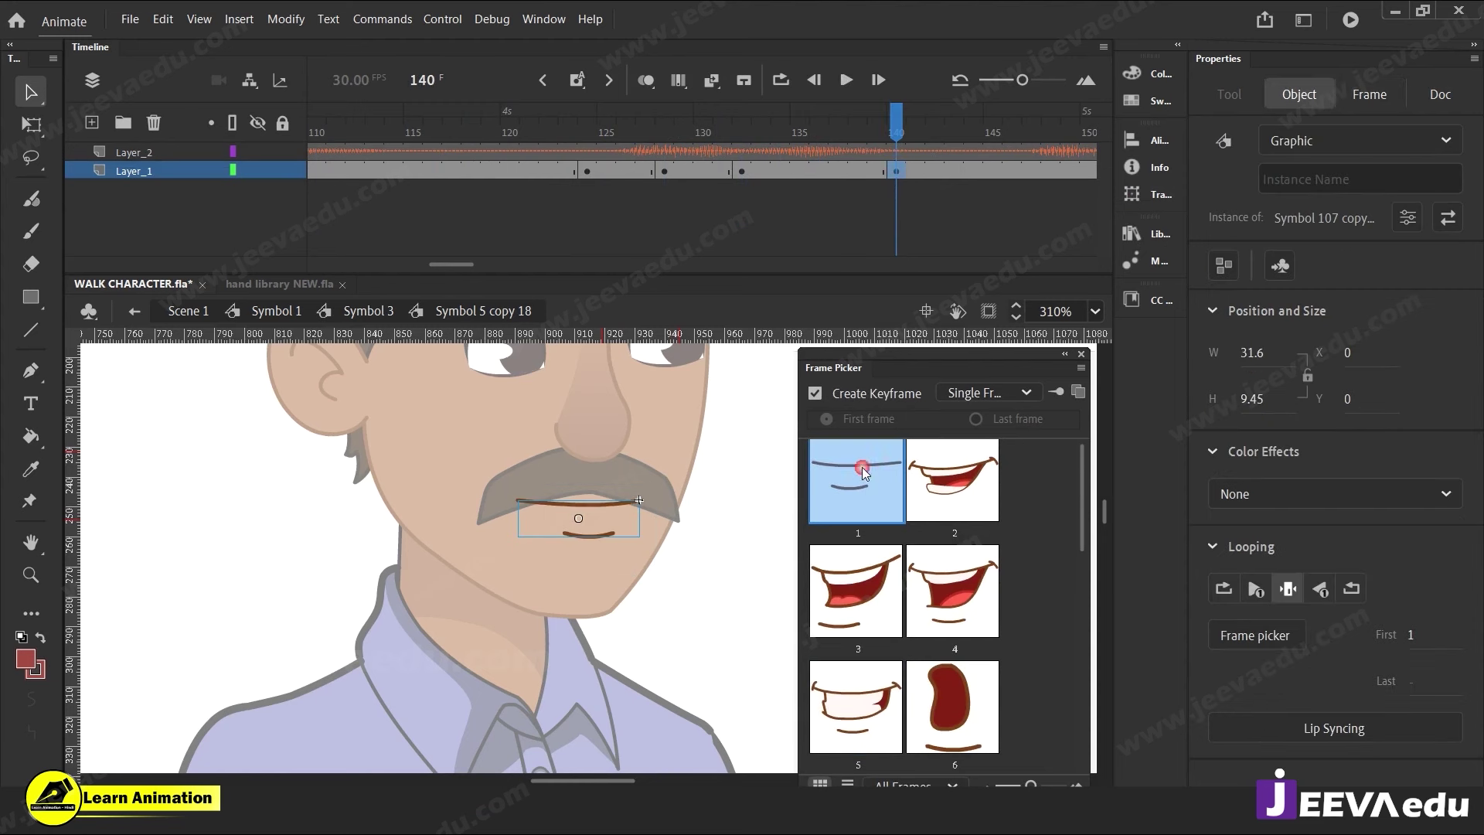
On Layer_1, assign round mouth pose 6 at frame 146 and closed-mouth pose 1 at frame 150.
left_click_drag(893, 174, 534, 190)
left_click(532, 172)
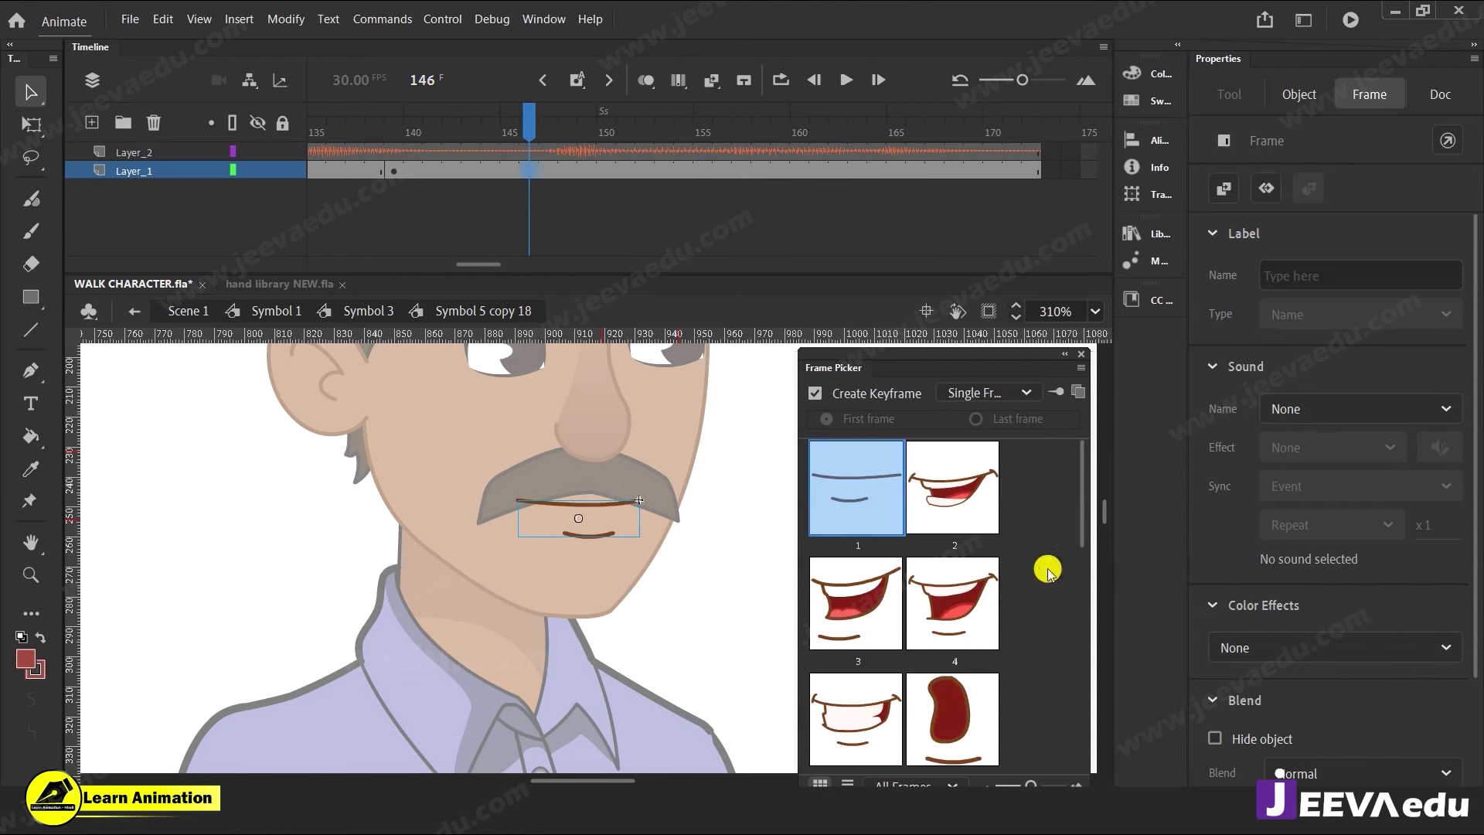
left_click(972, 710)
left_click(591, 171)
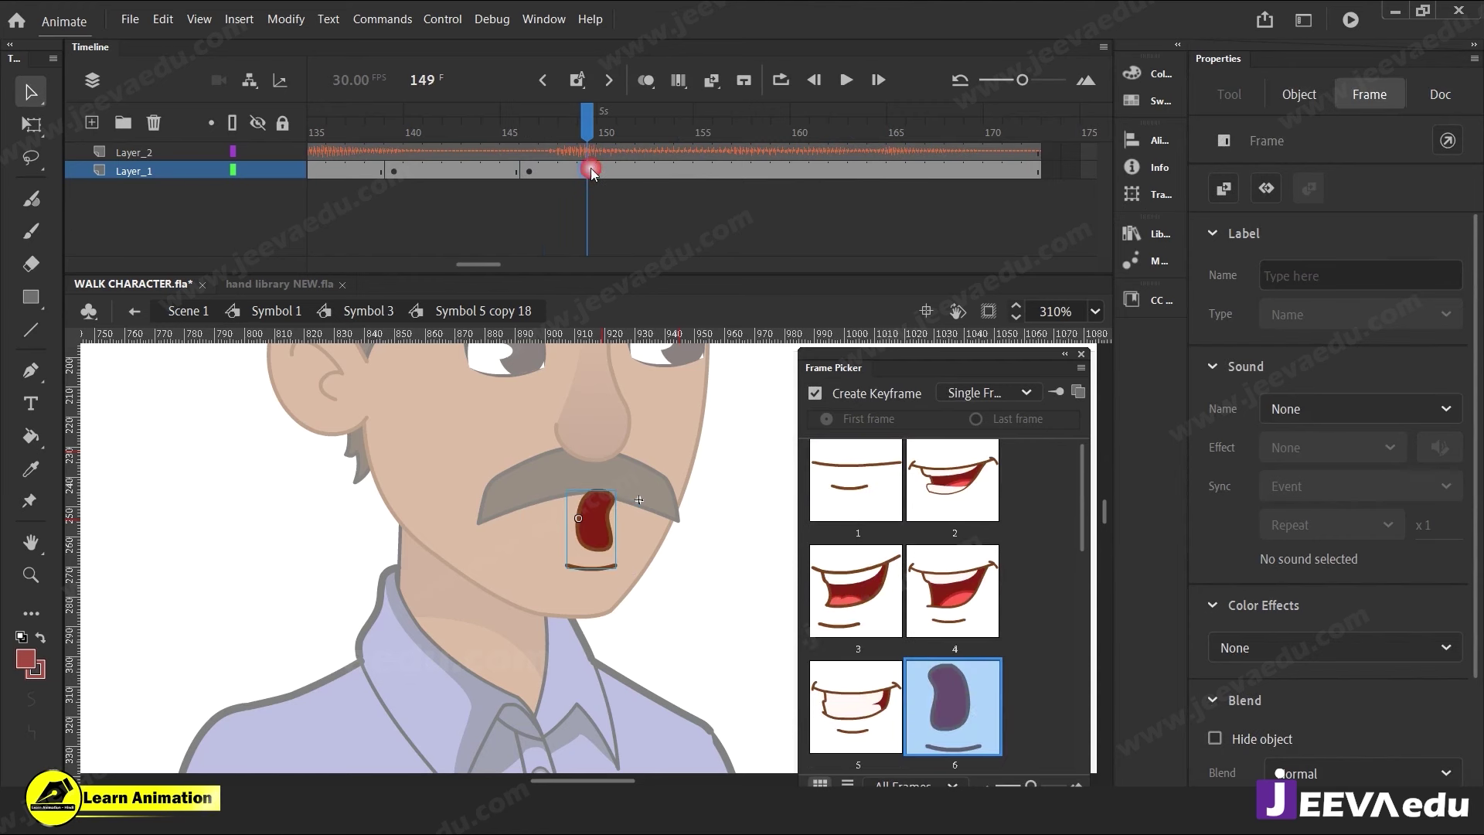
key("period")
left_click(856, 464)
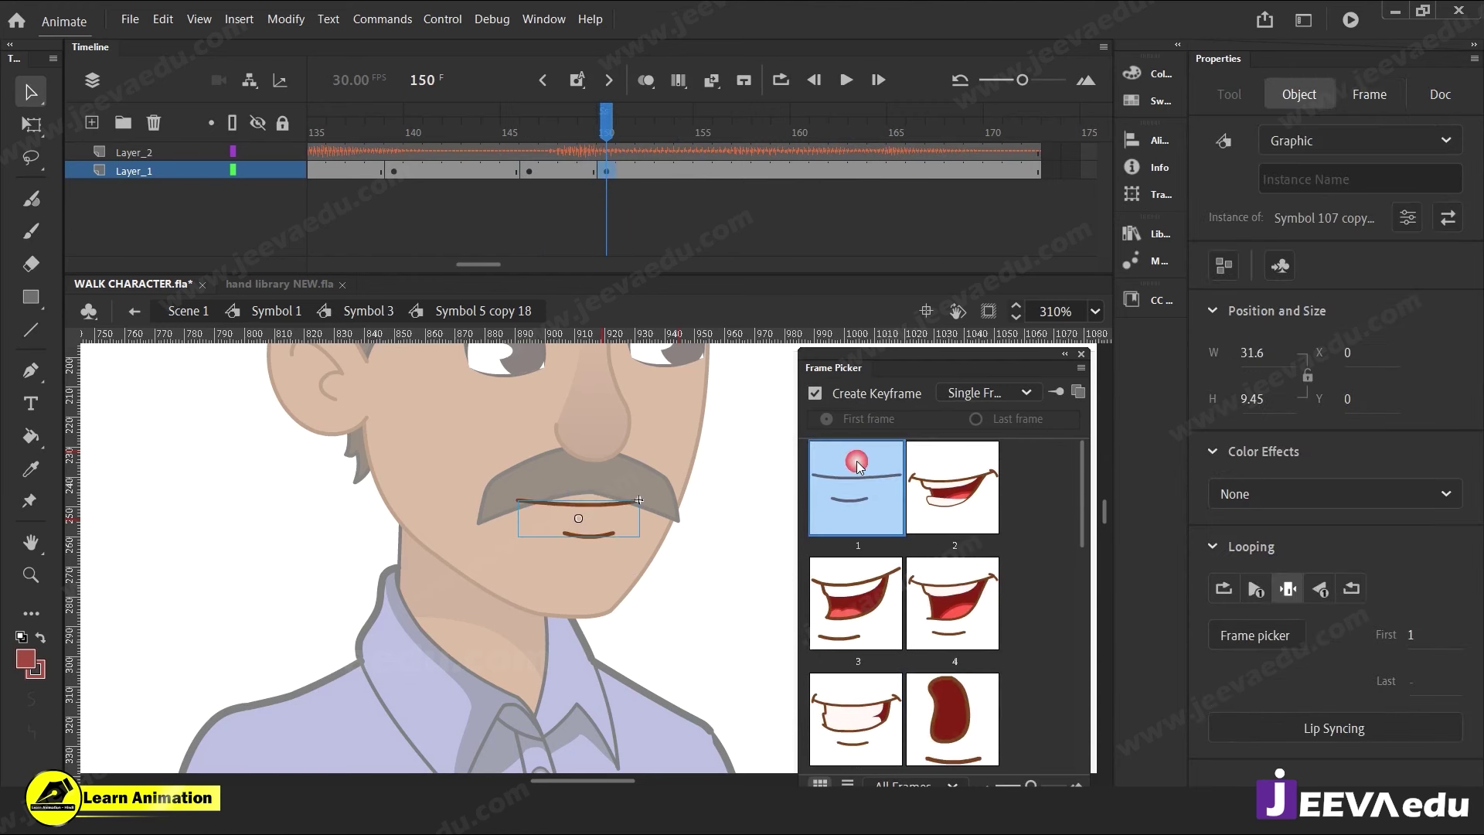
On Layer_1, place mouth pose 3 in a keyframe at frame 154 and closed-mouth pose 1 in a keyframe at frame 158.
left_click(665, 172)
left_click(951, 601)
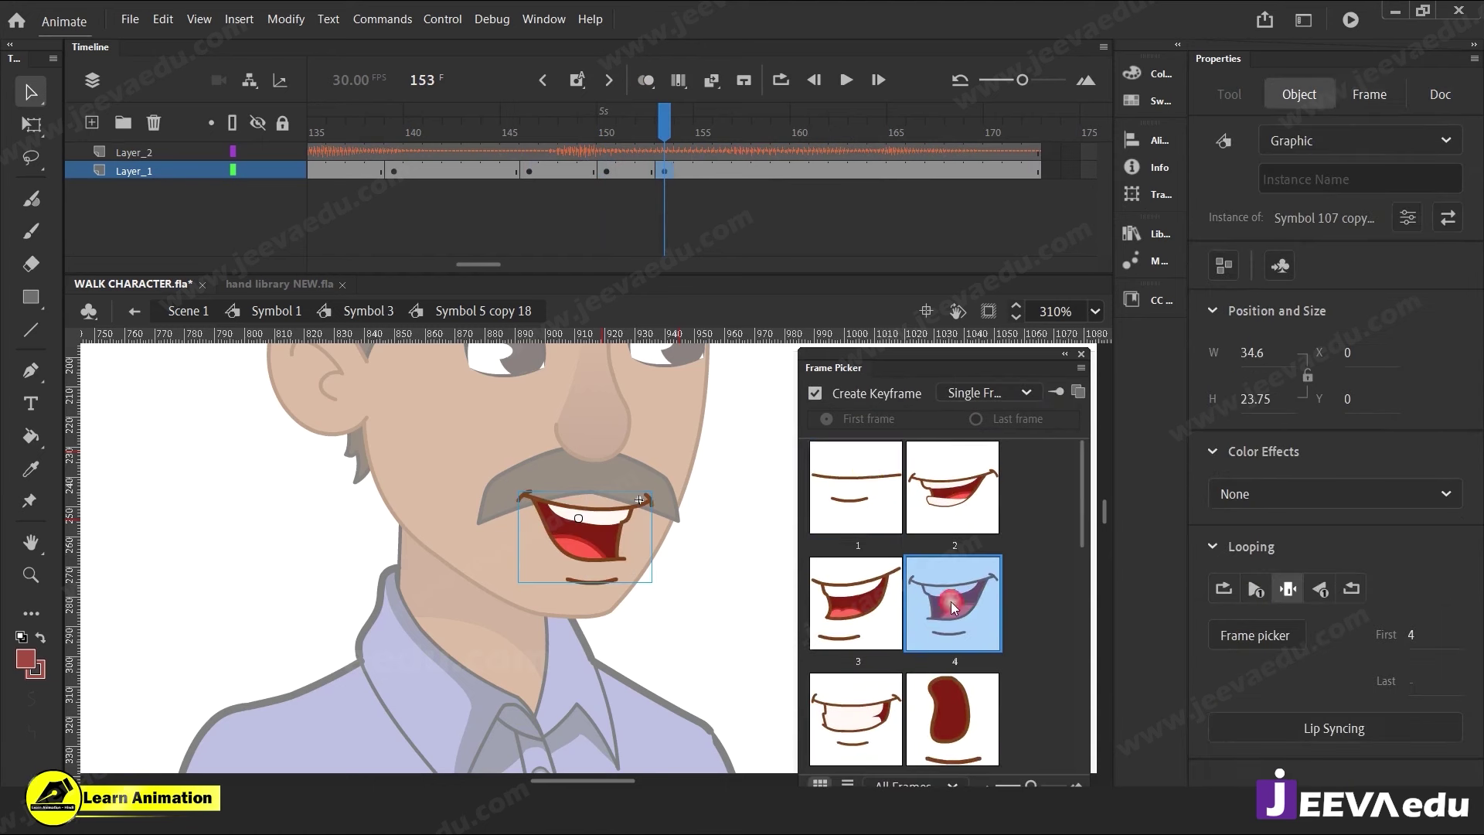
left_click(834, 593)
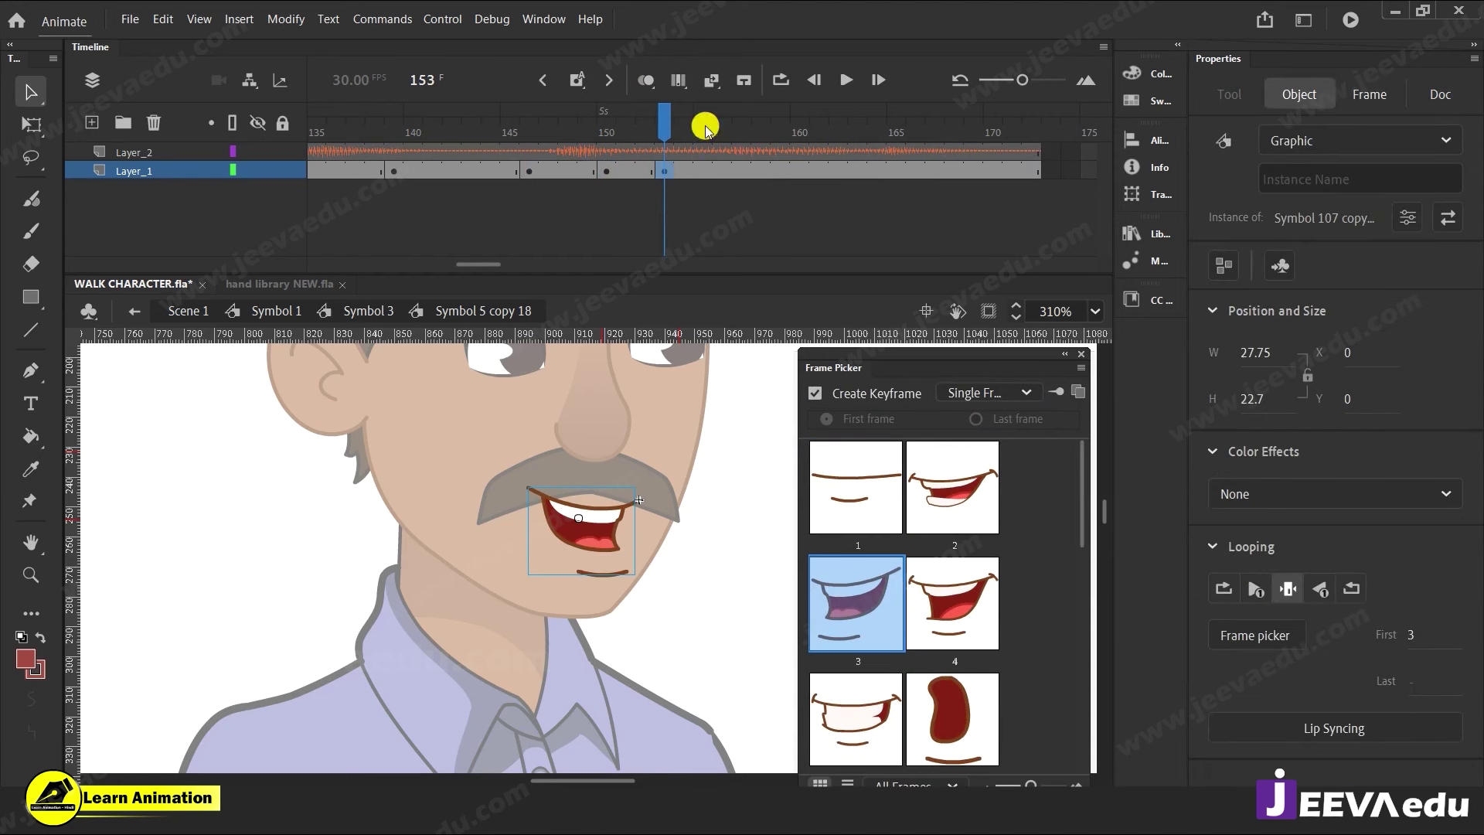
left_click(683, 171)
left_click(769, 167)
left_click(854, 491)
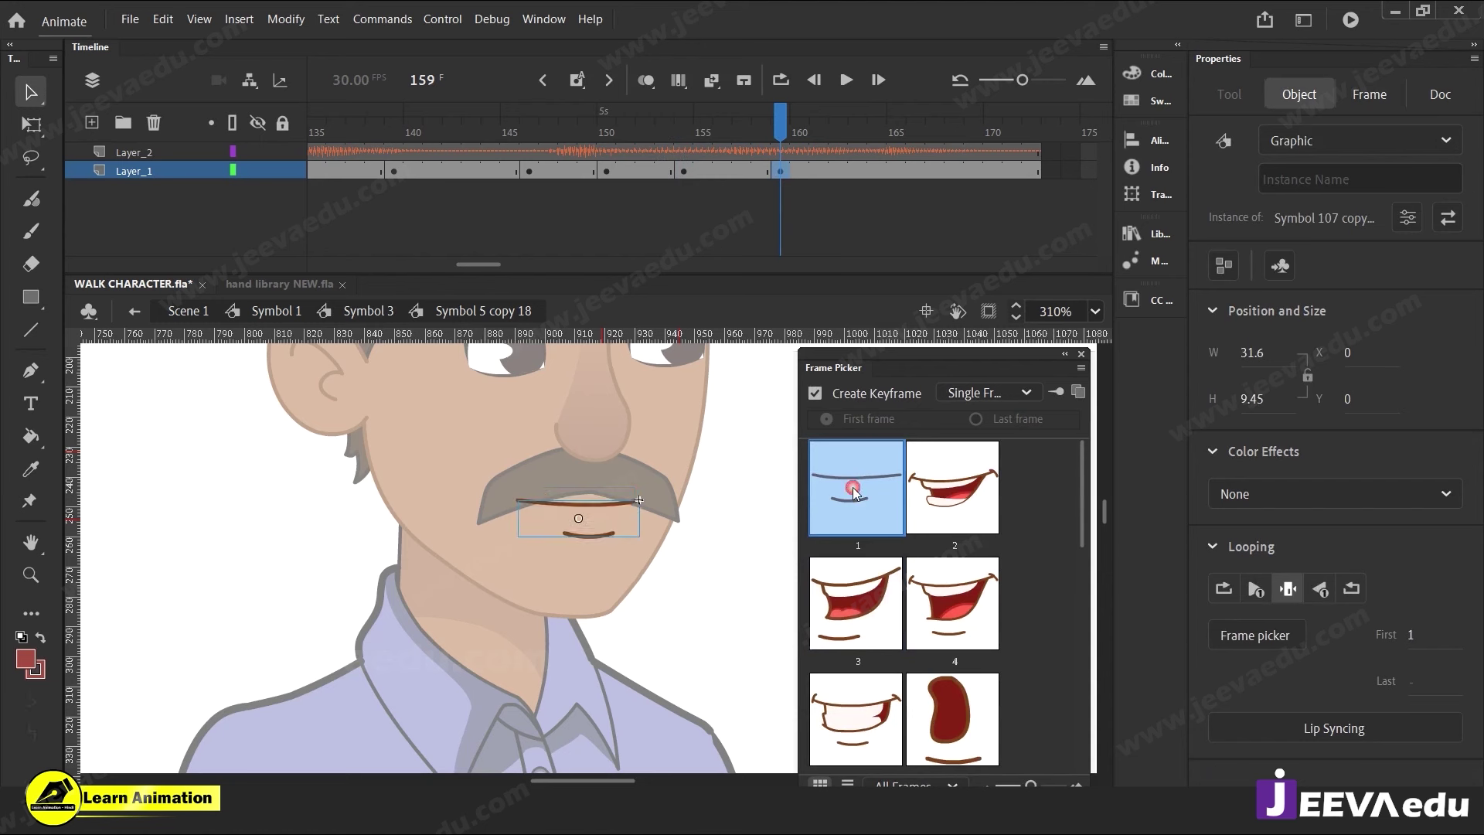
left_click_drag(780, 171, 827, 150)
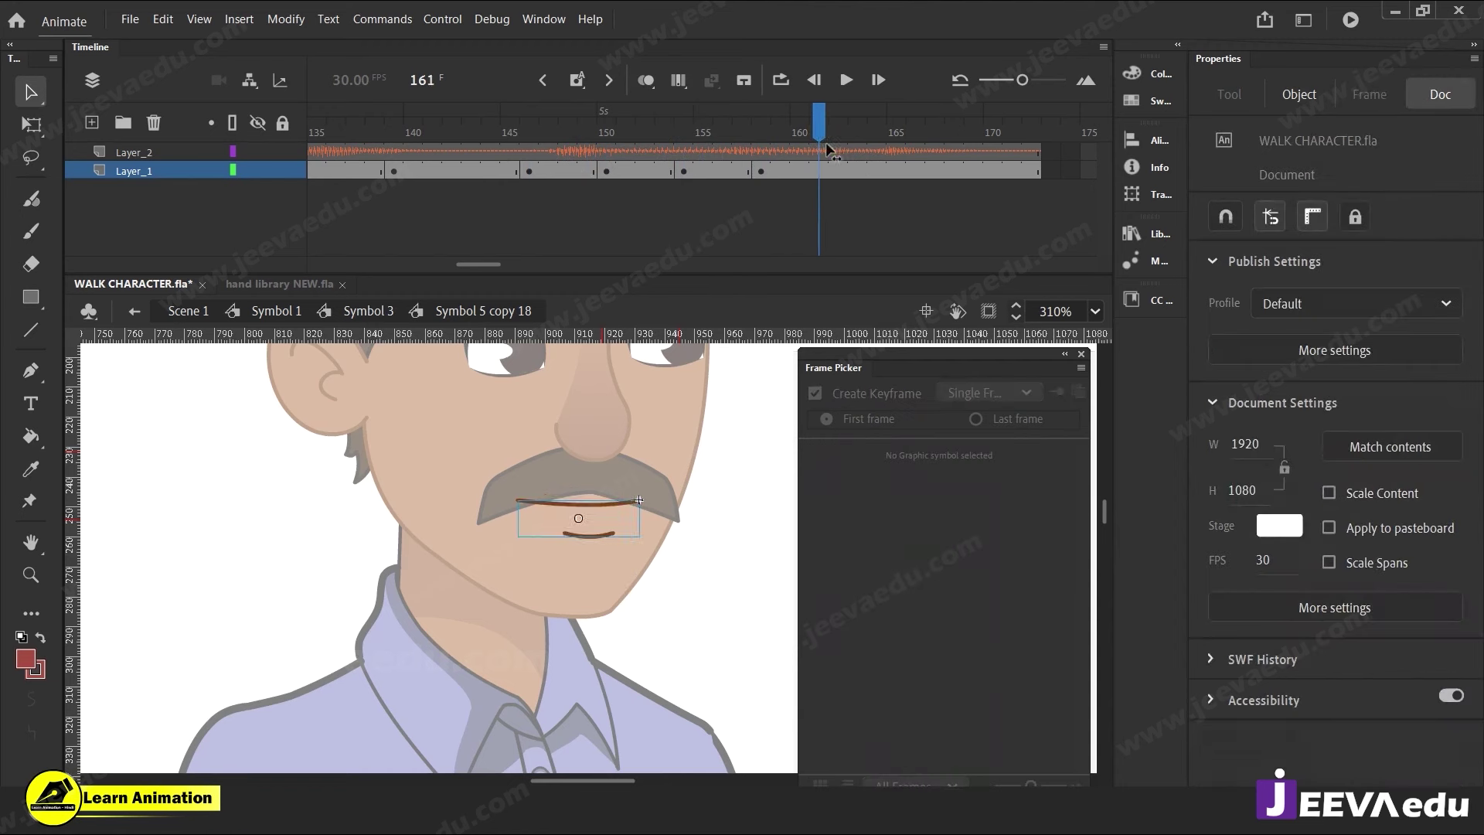
On Layer_1, assign round mouth pose 6 at frame 162 and closed-mouth pose 1 at frame 169.
left_click(838, 164)
left_click(965, 690)
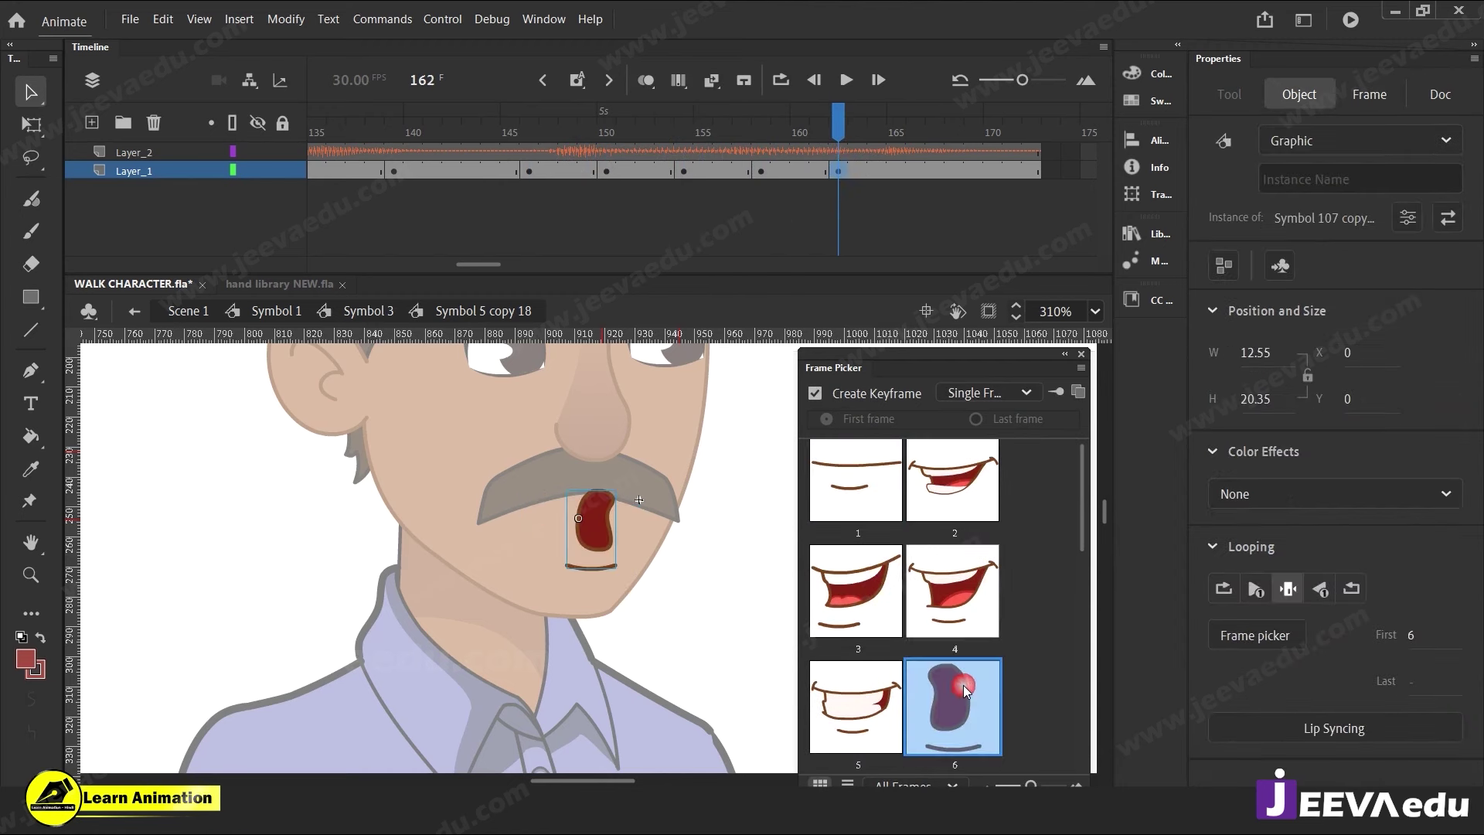
left_click(970, 166)
left_click(856, 483)
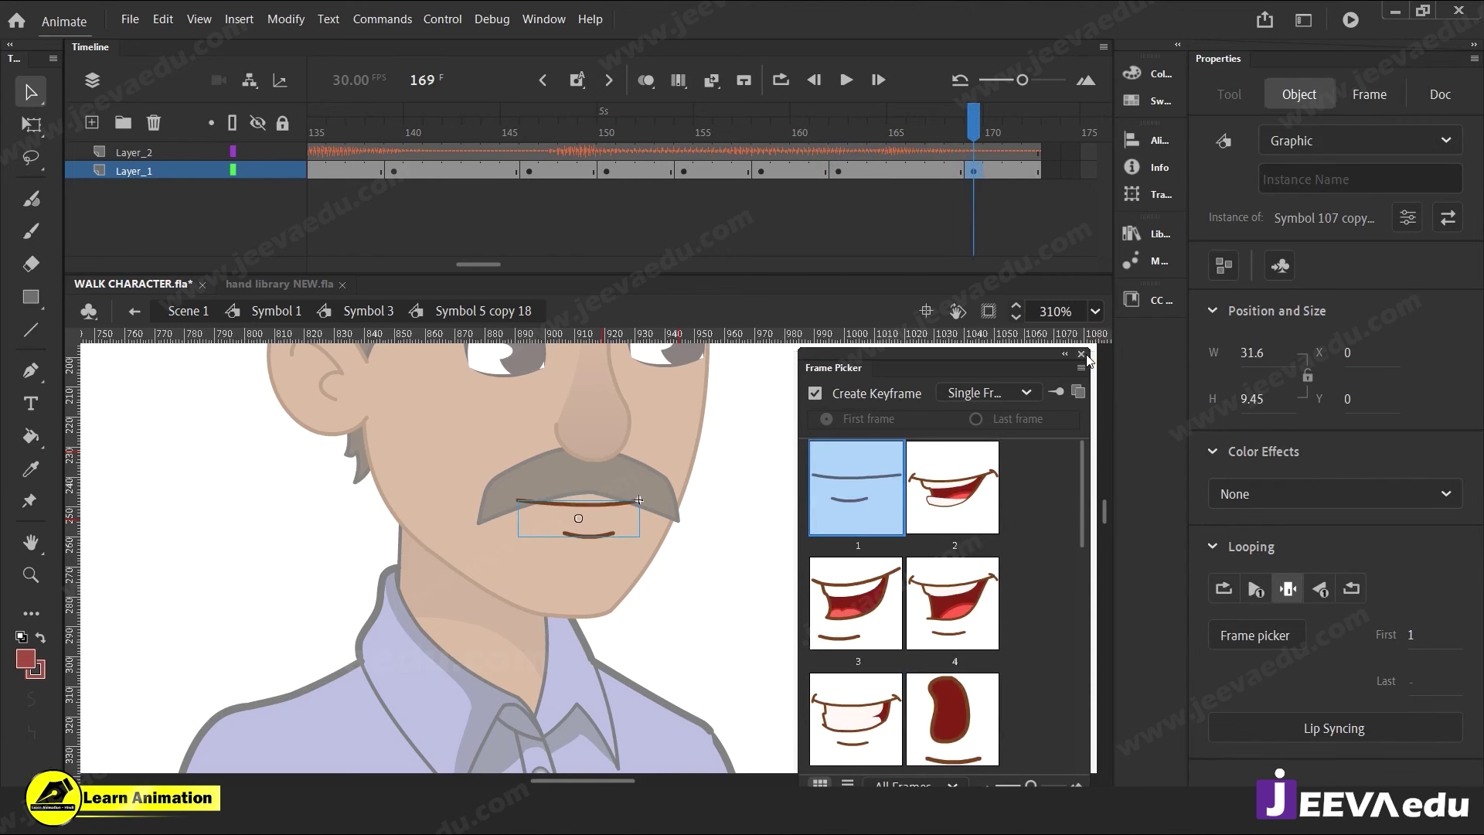
Close the Frame Picker and review the finished lip sync from frame 1.
left_click(1082, 354)
left_click_drag(496, 262, 337, 265)
left_click(318, 134)
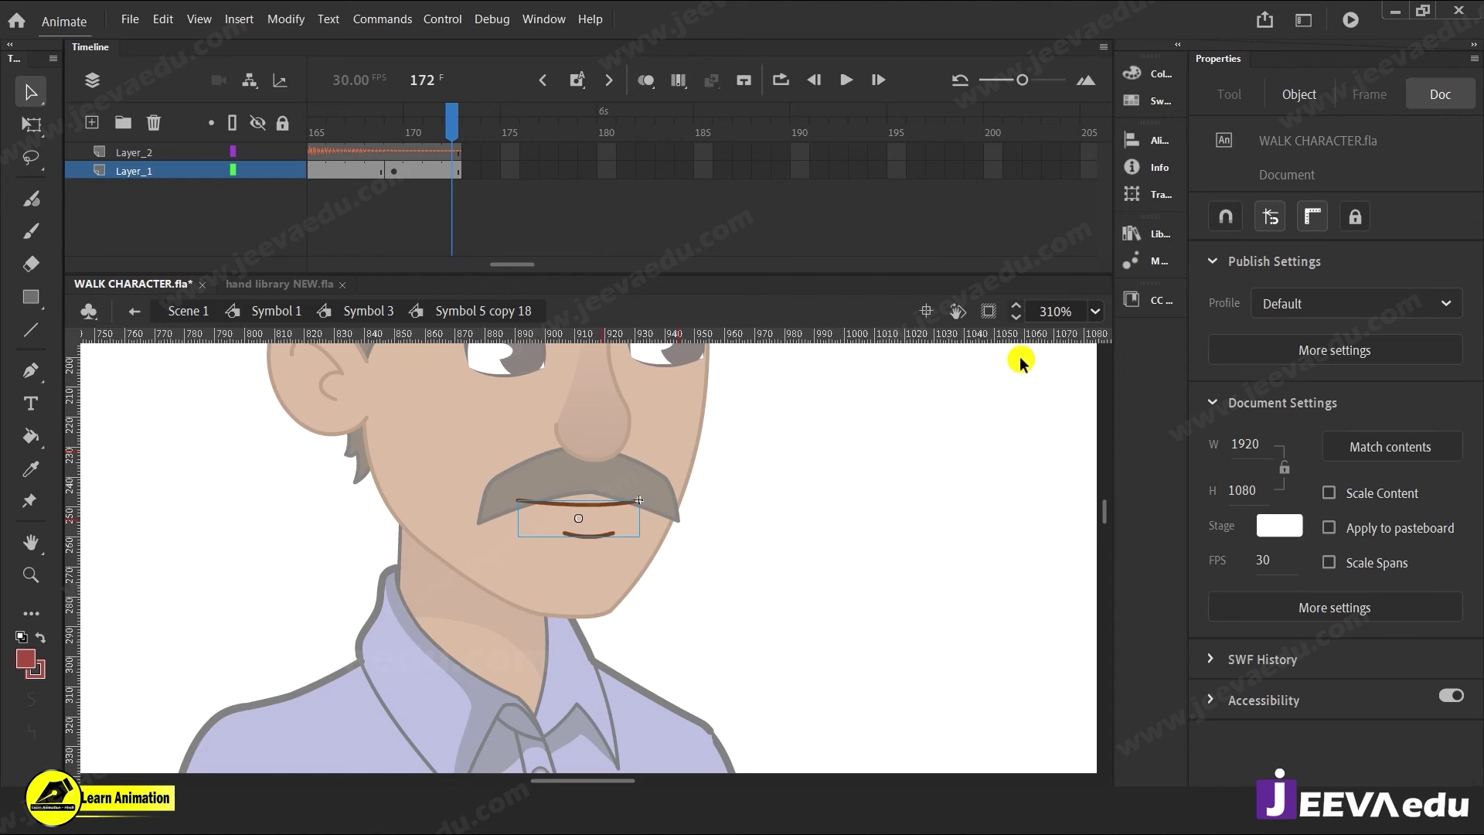
Copy the audio layer Layer_2 with the Copy Layers command.
left_click_drag(522, 270, 216, 258)
left_click(172, 156)
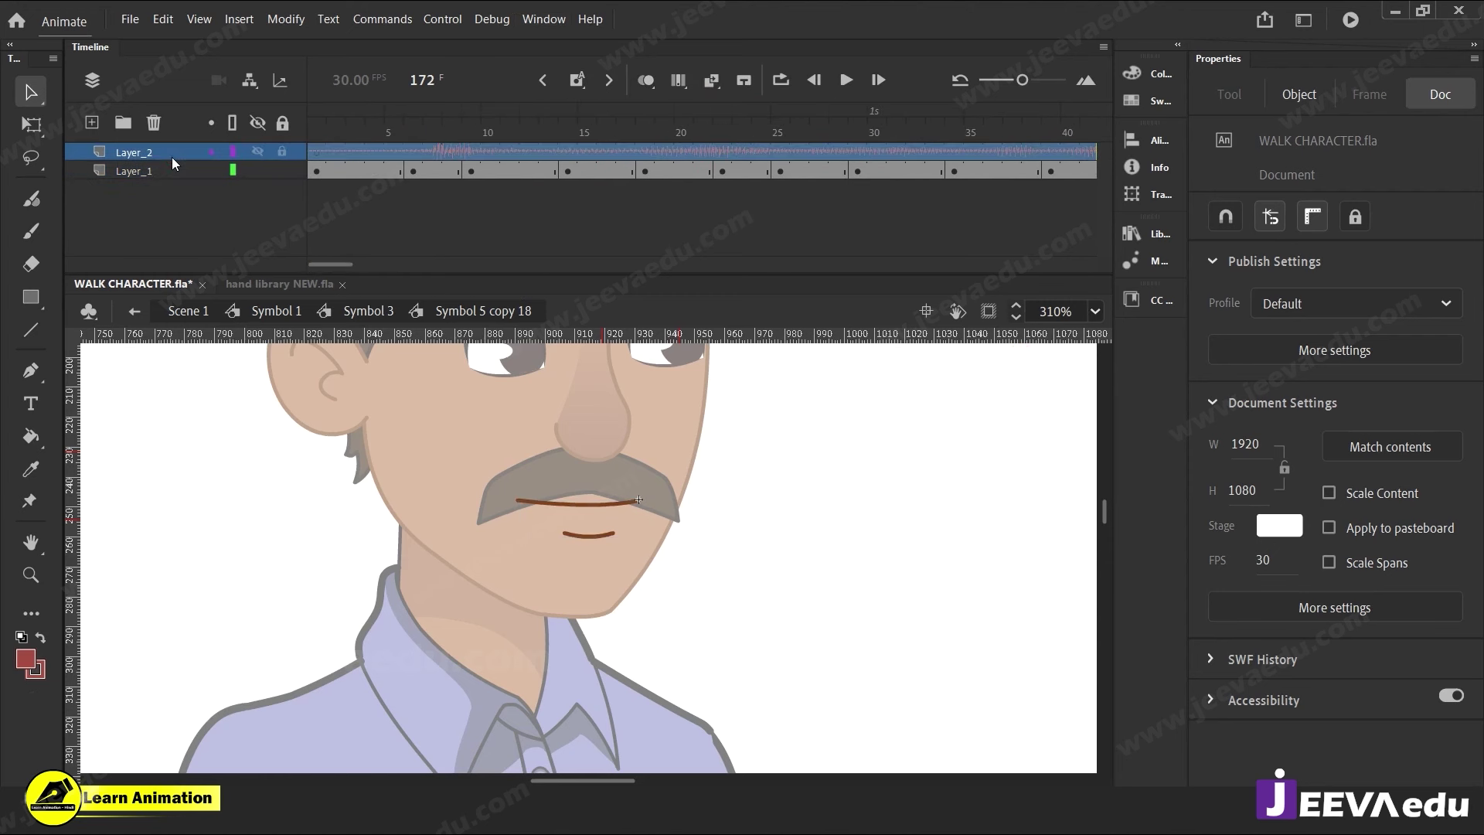
right_click(167, 154)
left_click(231, 325)
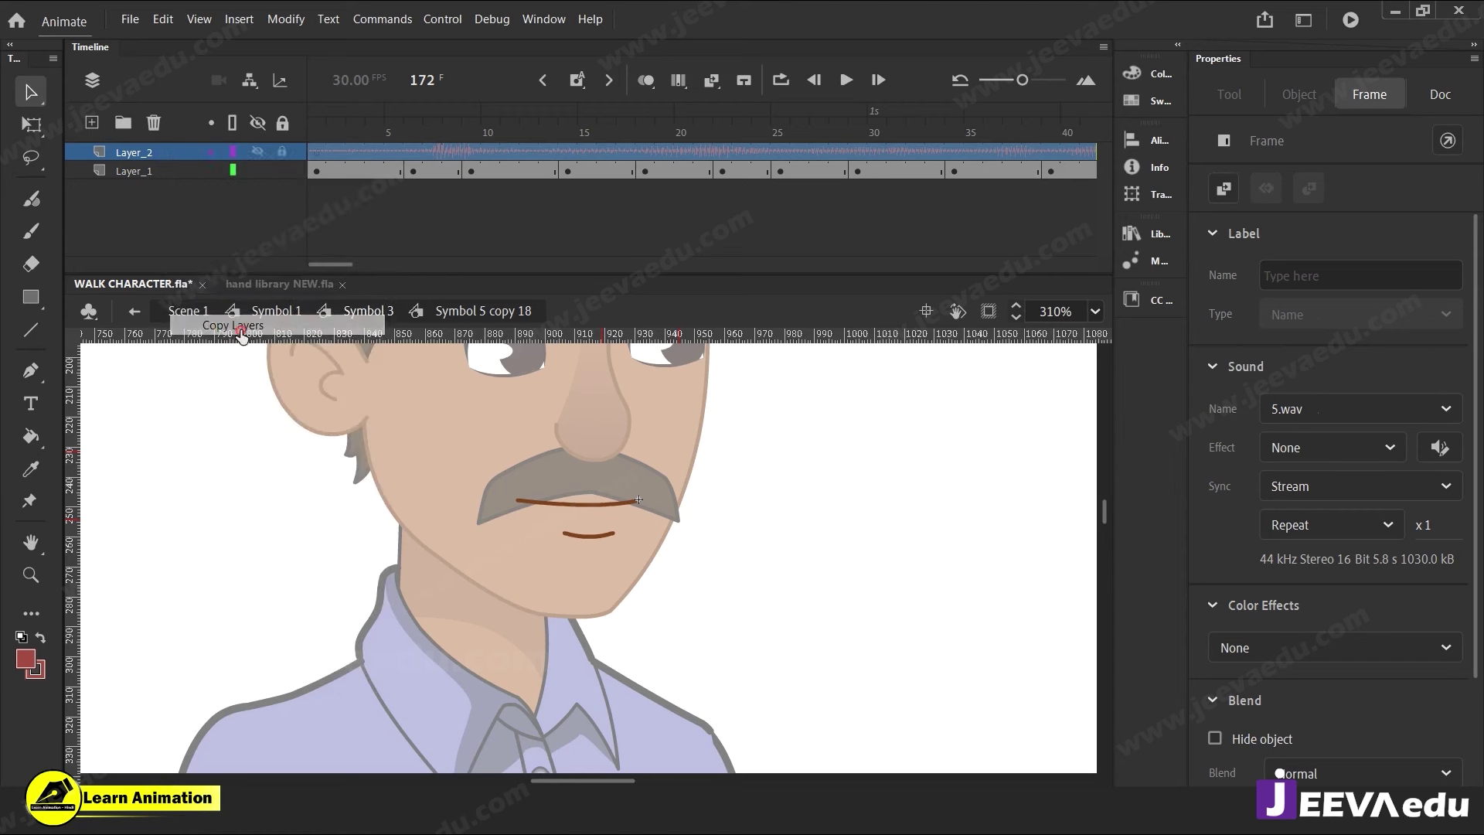
Reopen the mouth symbol and check the last frame of the audio and lip-sync layers.
left_click(368, 311)
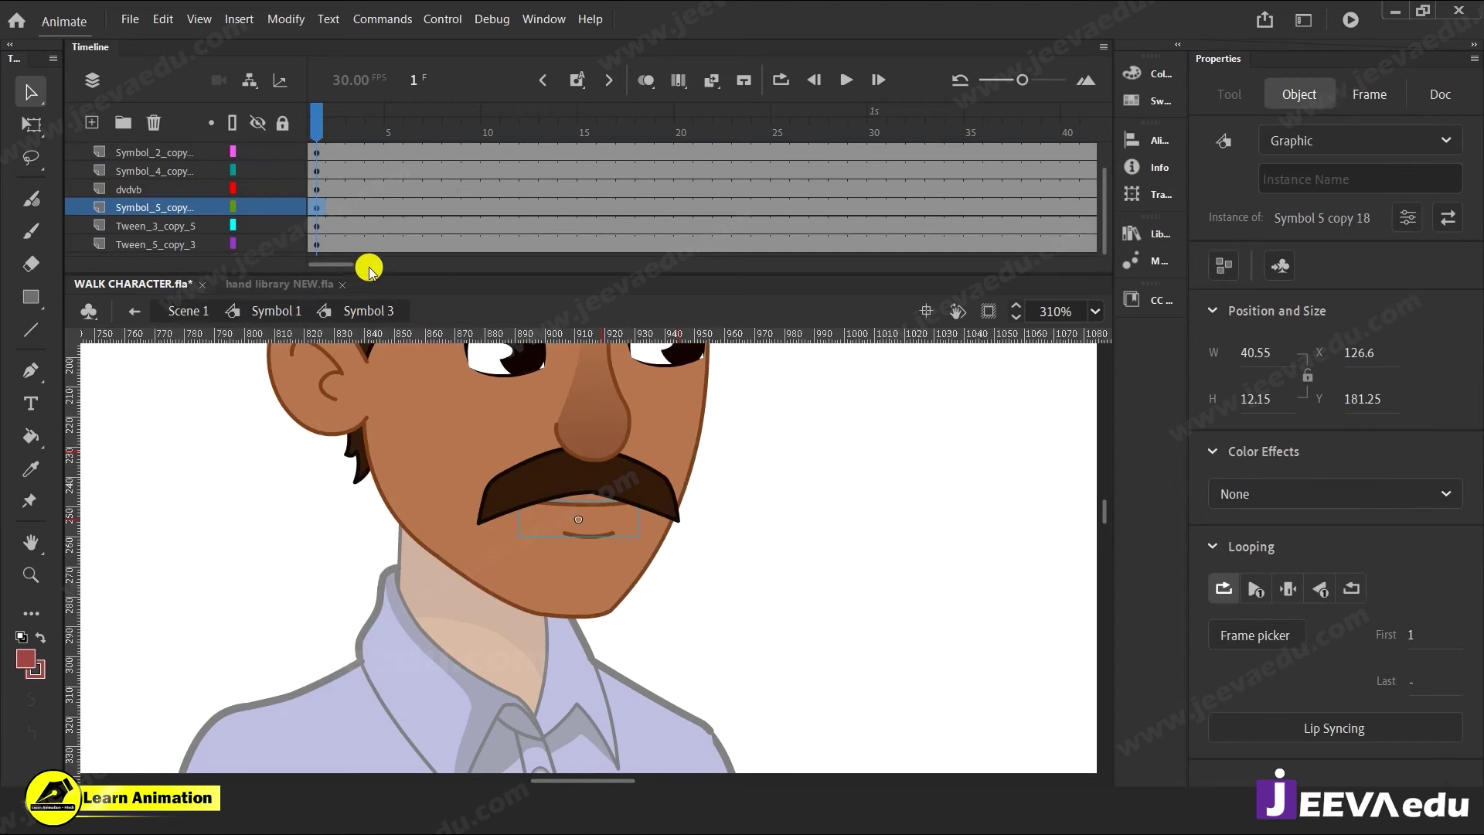
double_click(581, 513)
left_click_drag(330, 264, 489, 268)
left_click(883, 155)
left_click(907, 133)
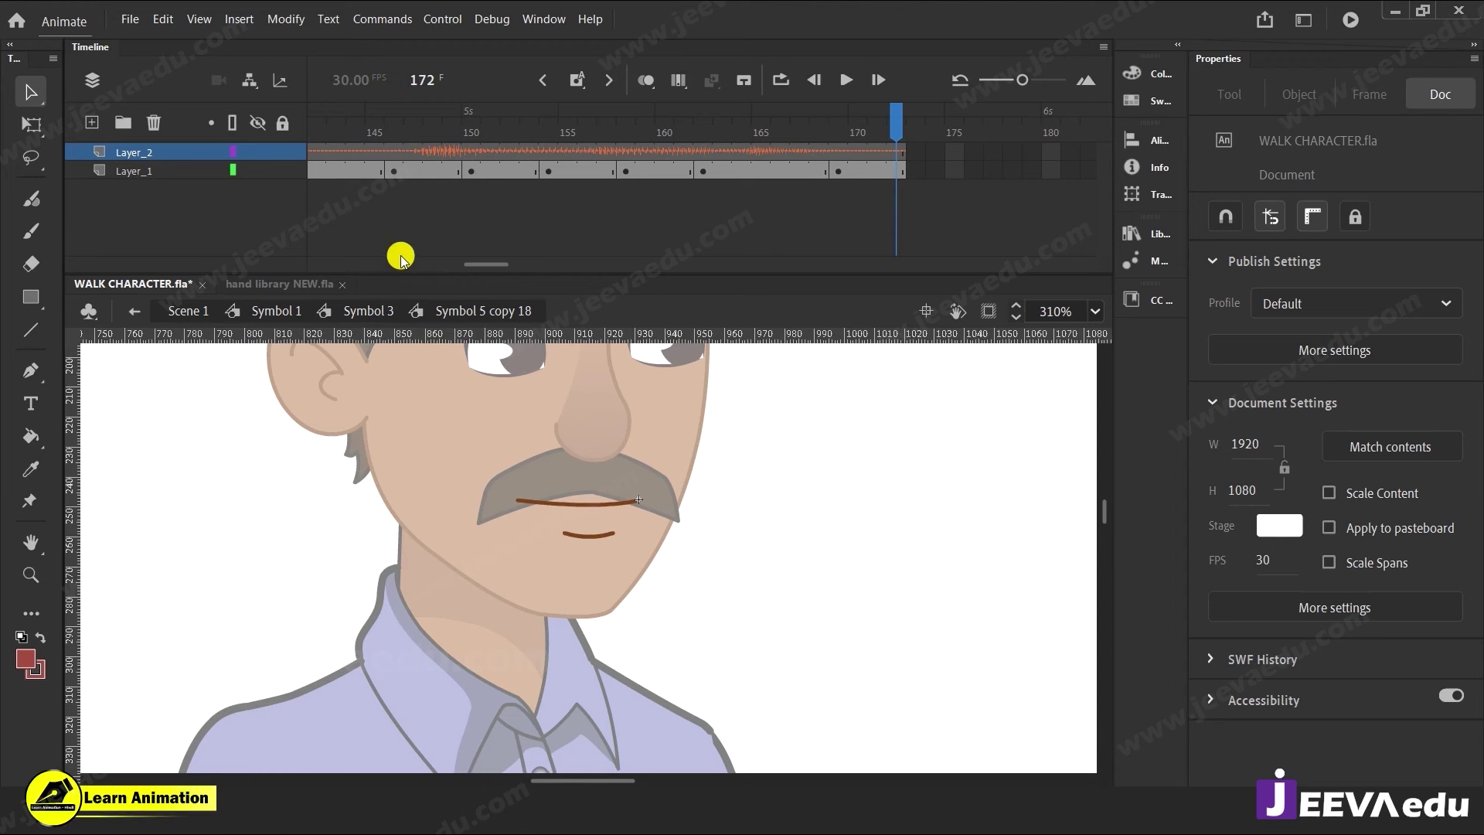
In the head symbol Symbol 3, insert frames on all layers so they extend beyond frame 211.
left_click(388, 311)
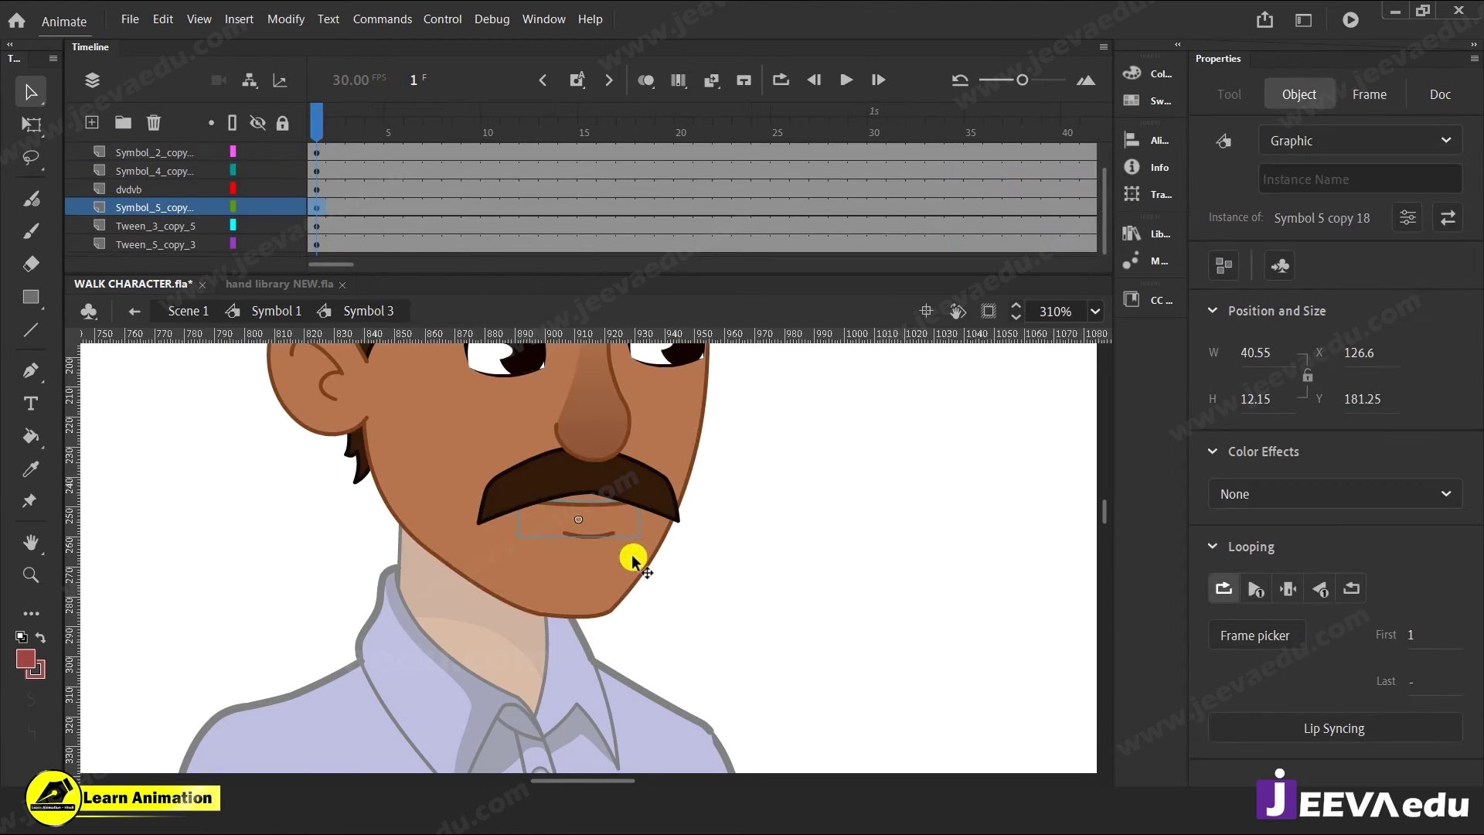
left_click_drag(347, 272, 487, 267)
left_click_drag(687, 133, 740, 129)
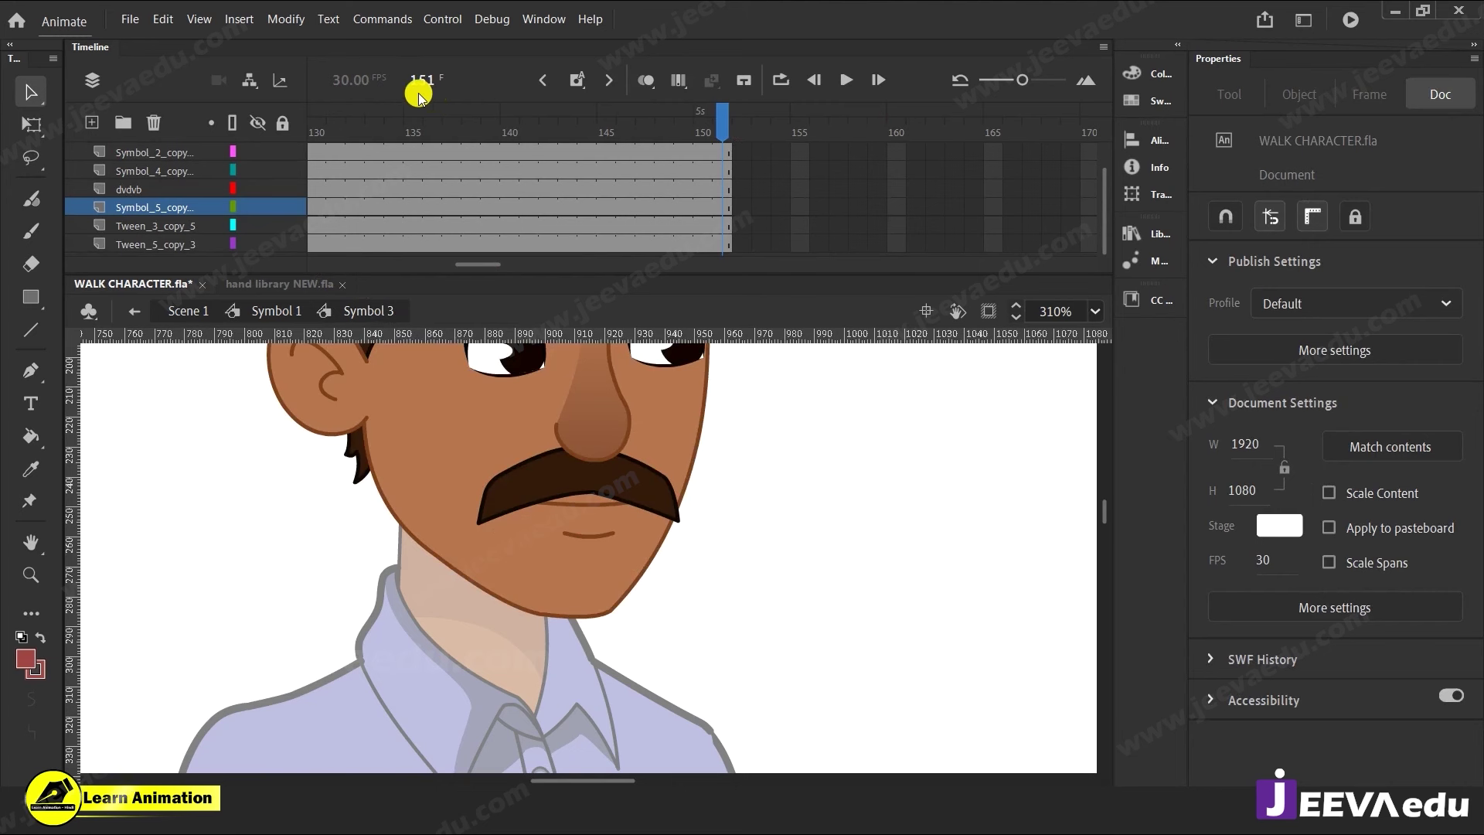
left_click_drag(488, 265, 544, 266)
scroll(734, 186, "up", 2)
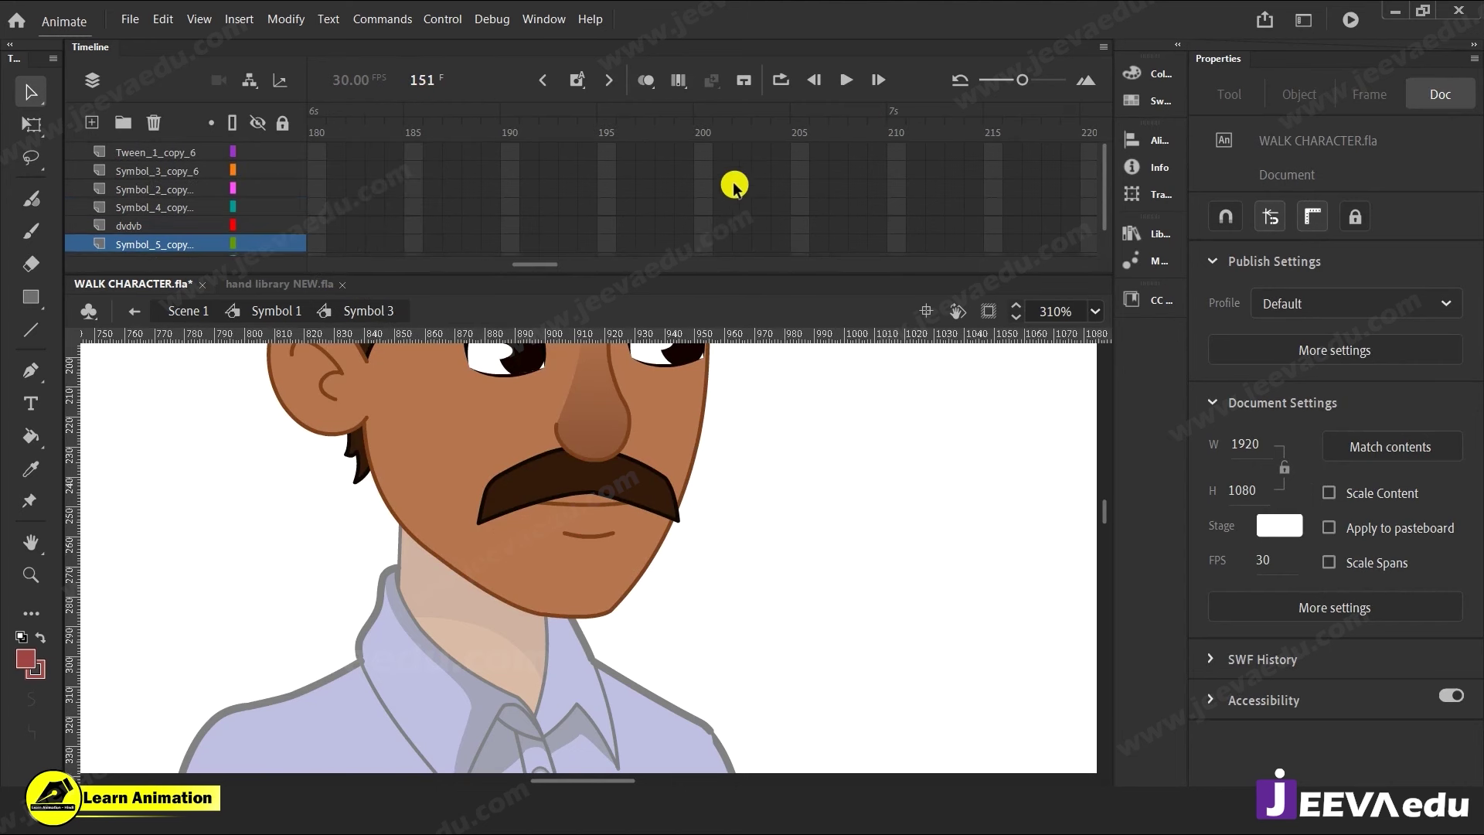
mouse_move(774, 152)
left_mouse_down()
mouse_move(810, 363)
mouse_move(909, 409)
left_mouse_up()
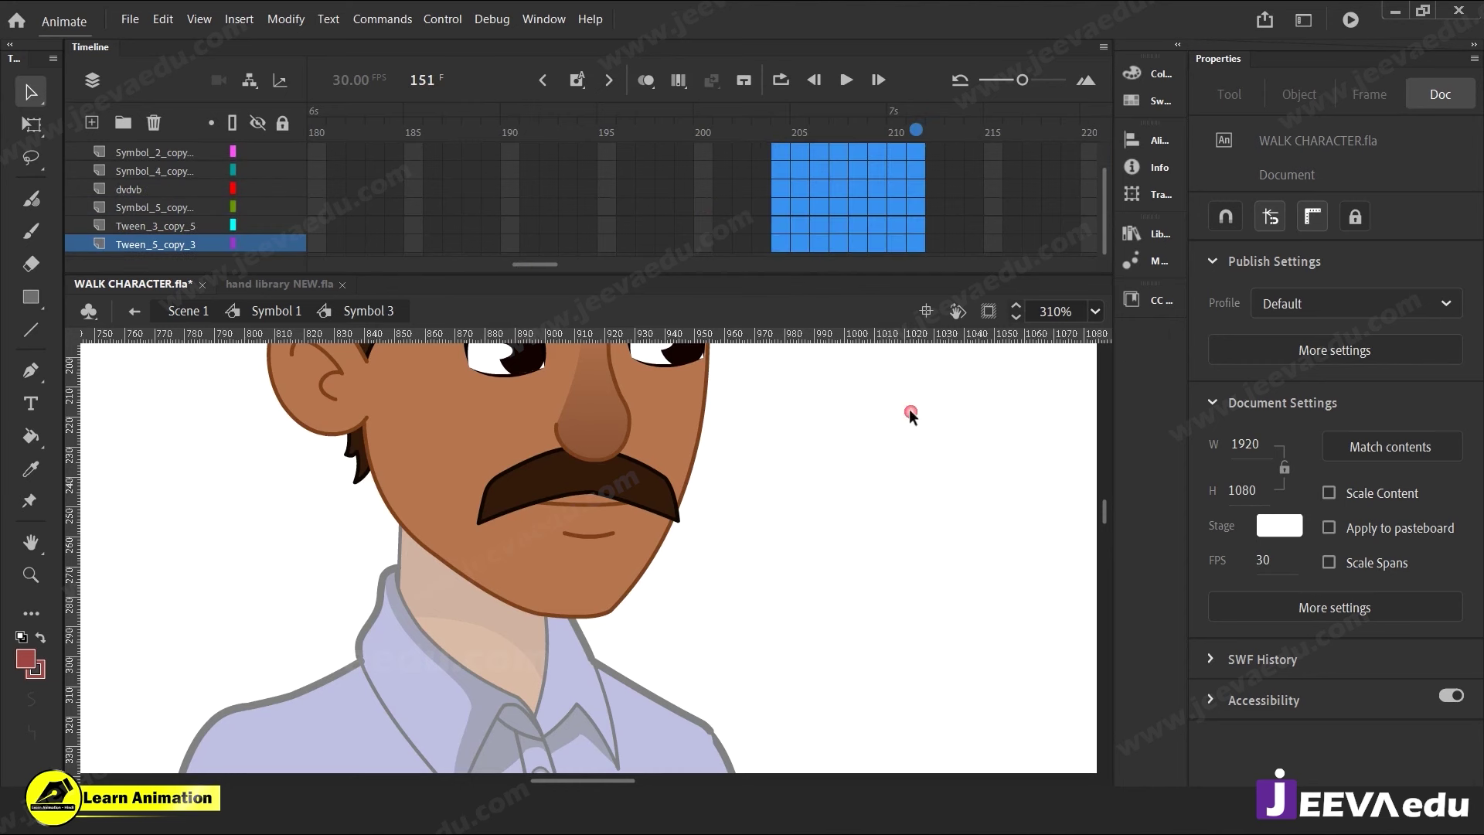
key("F5")
key("F5")
key("F5")
left_click_drag(902, 128, 790, 159)
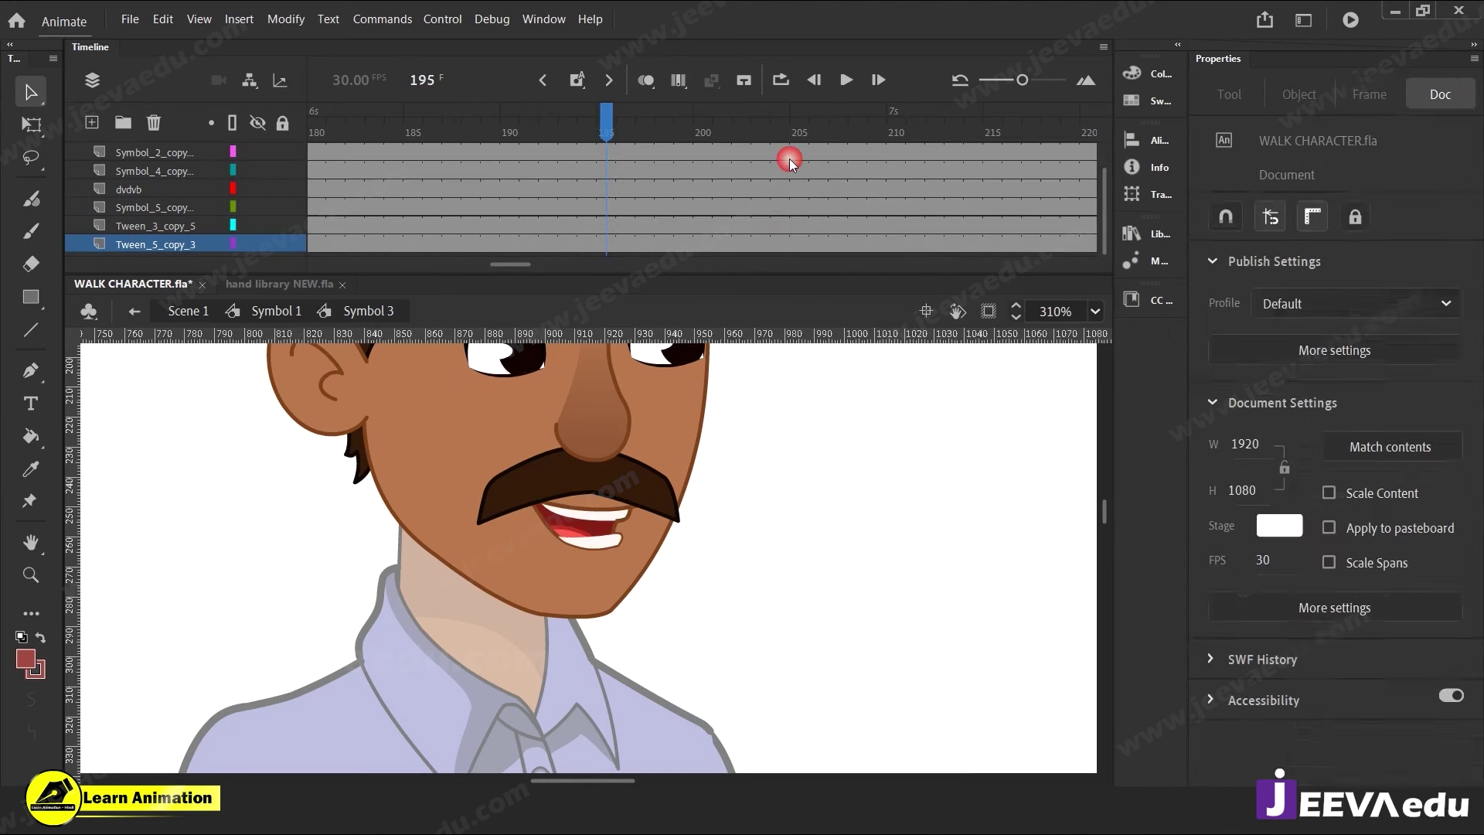
Return to Symbol 1 and paste the copied audio layer above the head layer Layer_2.
left_click(266, 311)
key("z")
left_click(544, 660, "alt")
left_click(544, 661, "alt")
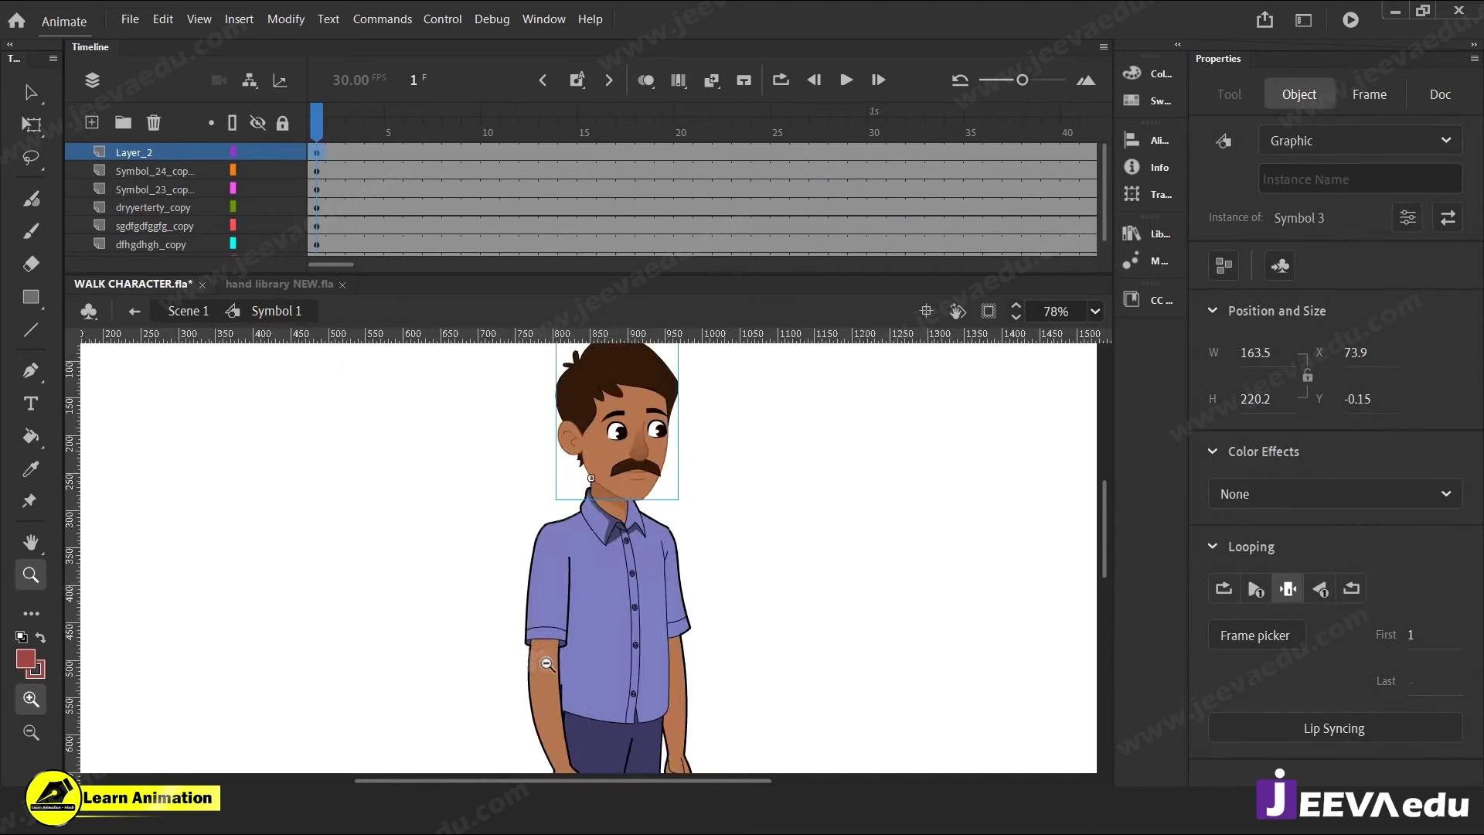
left_click(544, 661, "alt")
key("v")
left_click_drag(549, 401, 684, 768)
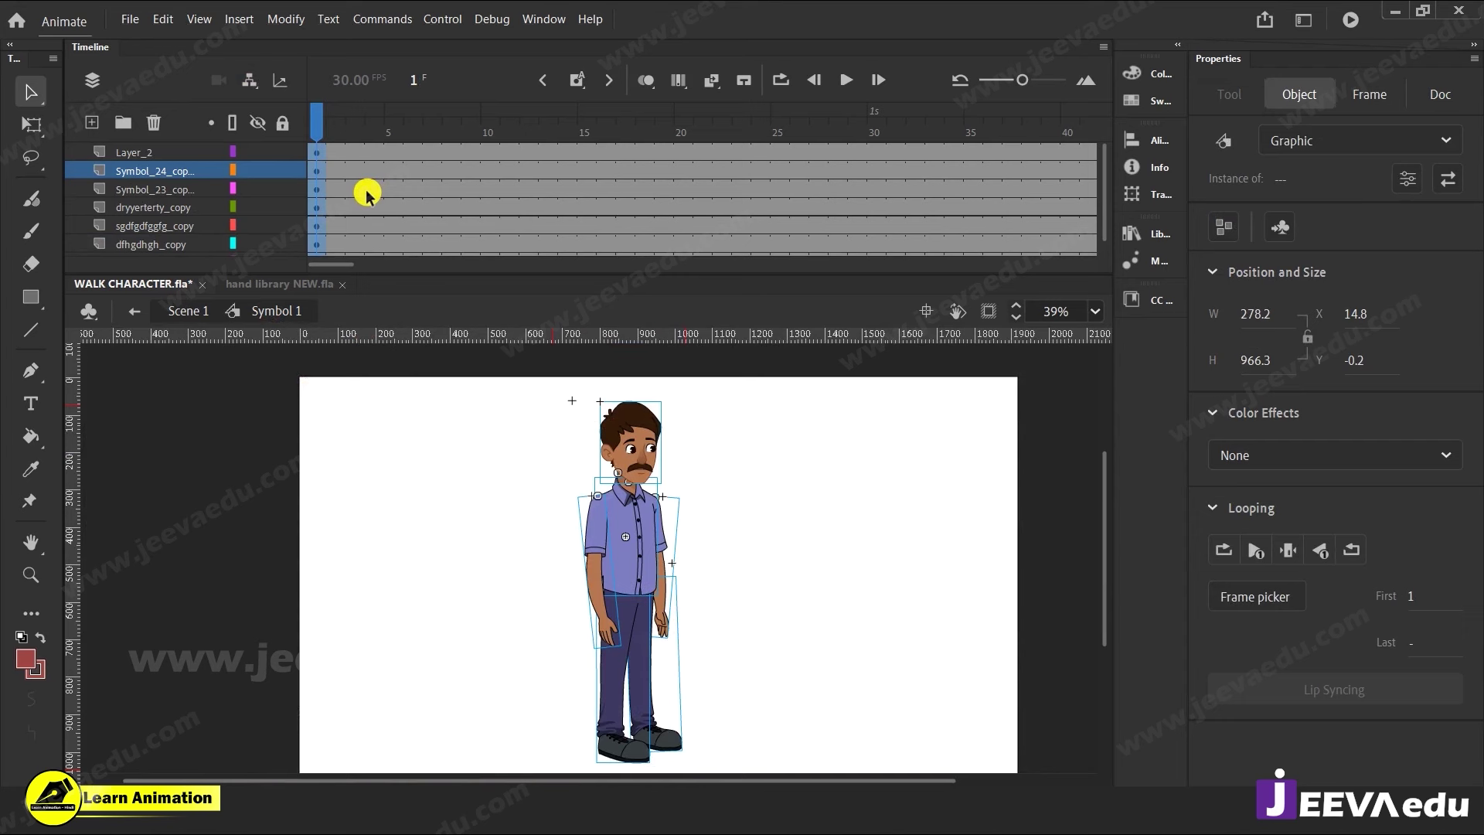
left_click(312, 129)
right_click(149, 153)
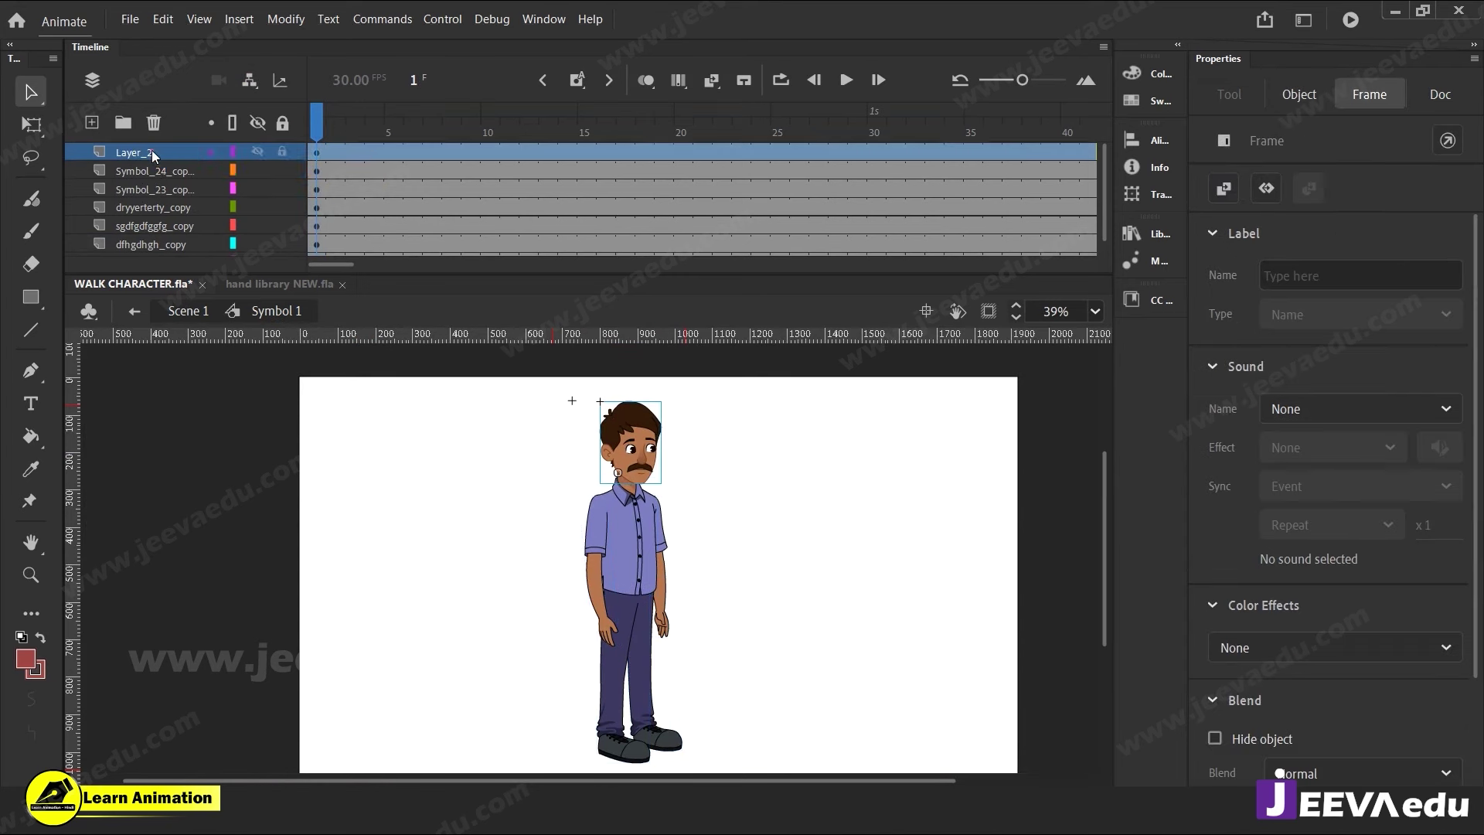
left_click(213, 358)
Extend all character layers in Symbol 1 to frame 172, where the audio ends.
left_click(313, 145)
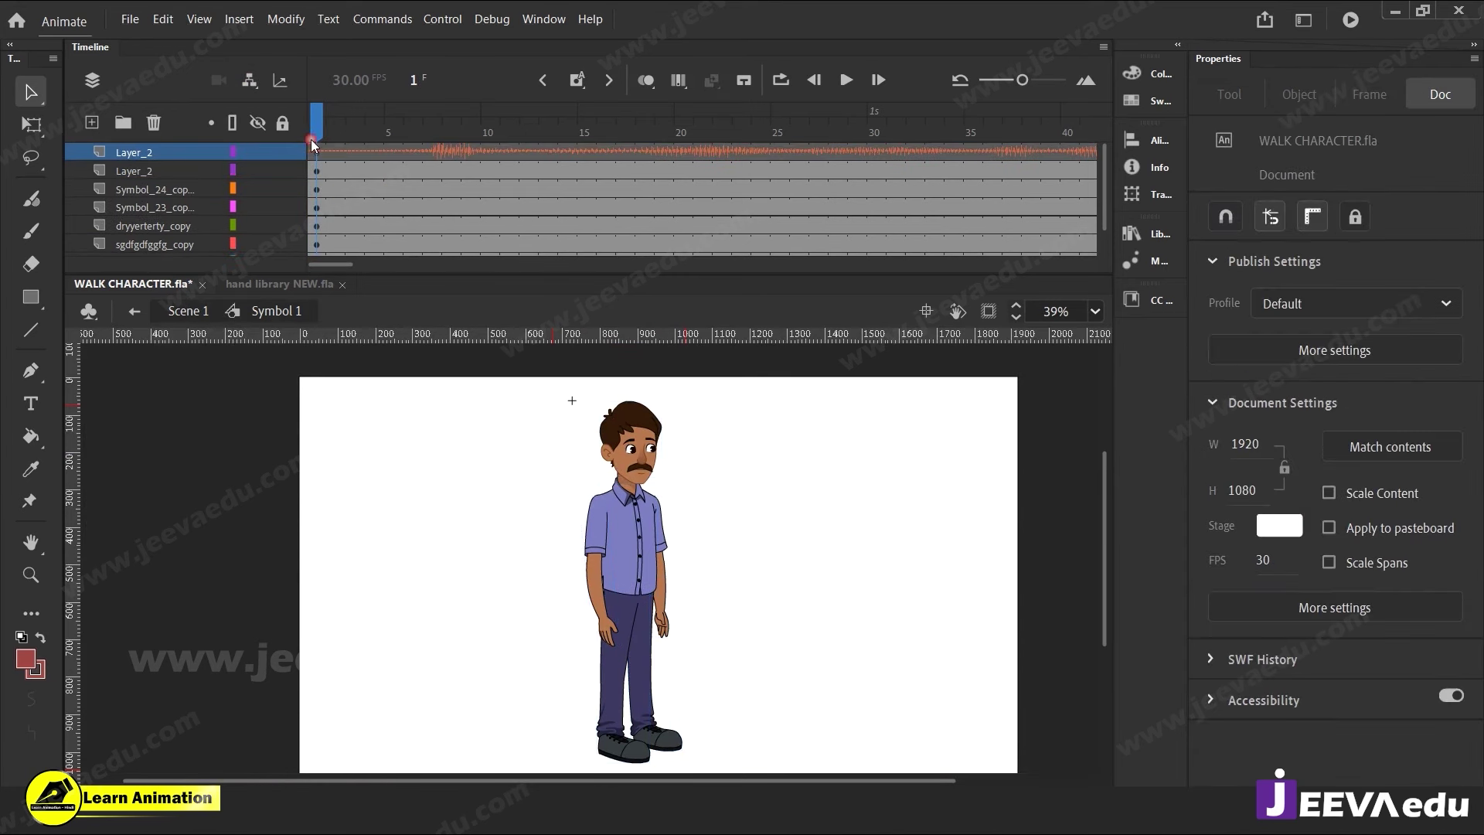
left_click(317, 131)
left_click_drag(330, 263, 489, 263)
left_click(723, 135)
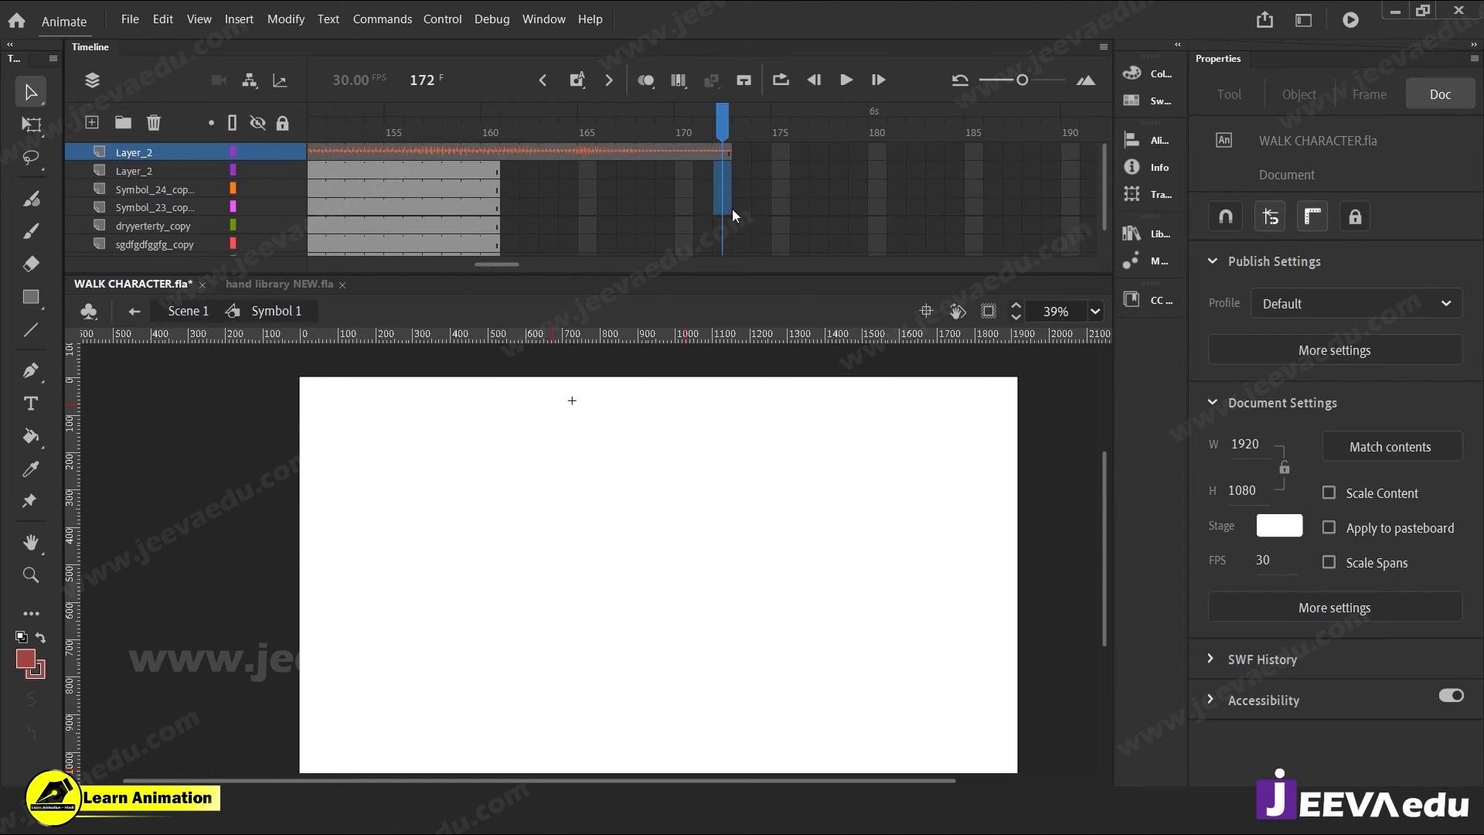
scroll(730, 211, "down", 2)
left_click_drag(731, 332, 720, 205)
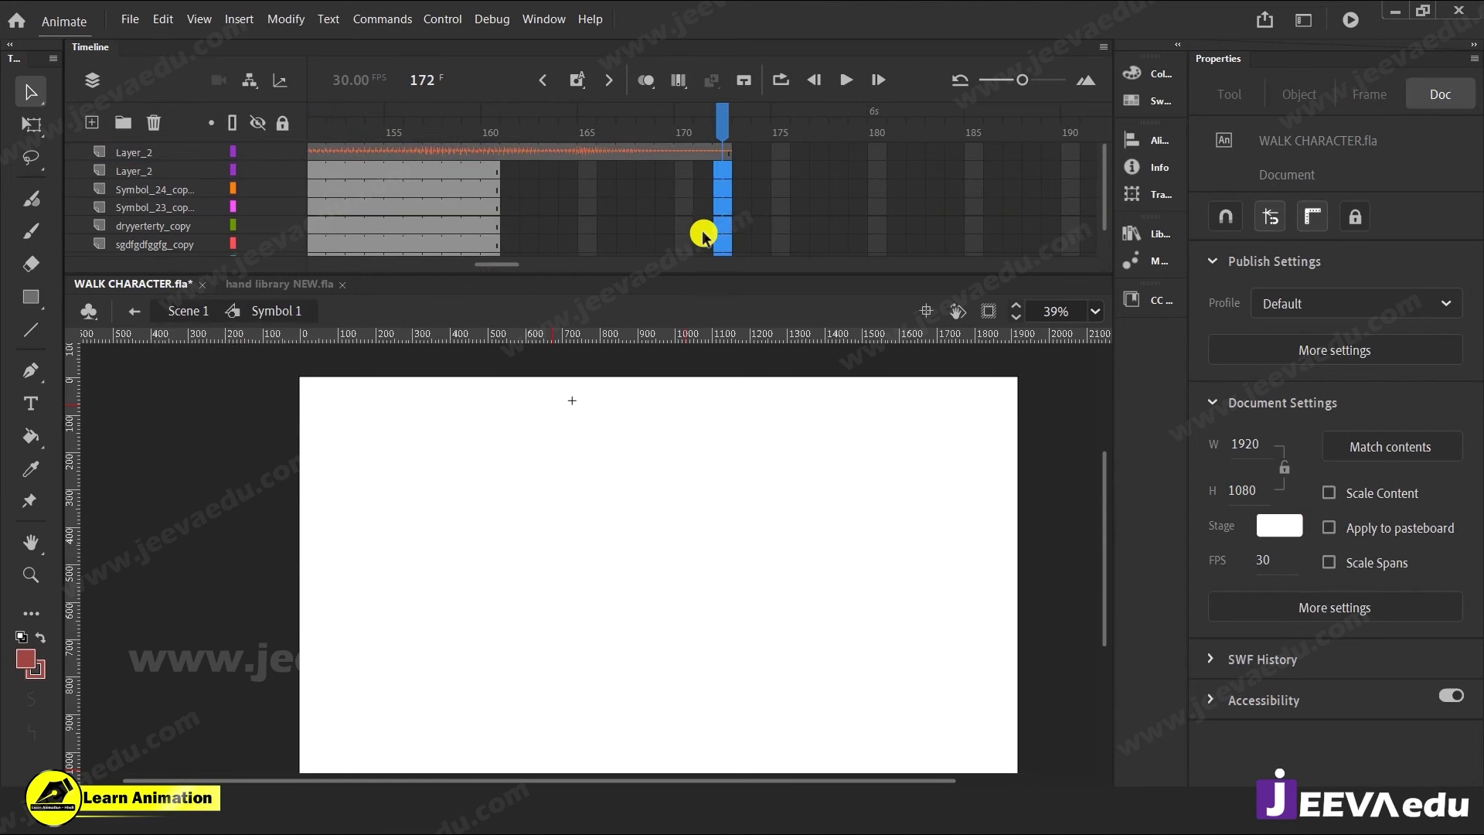
key("F5")
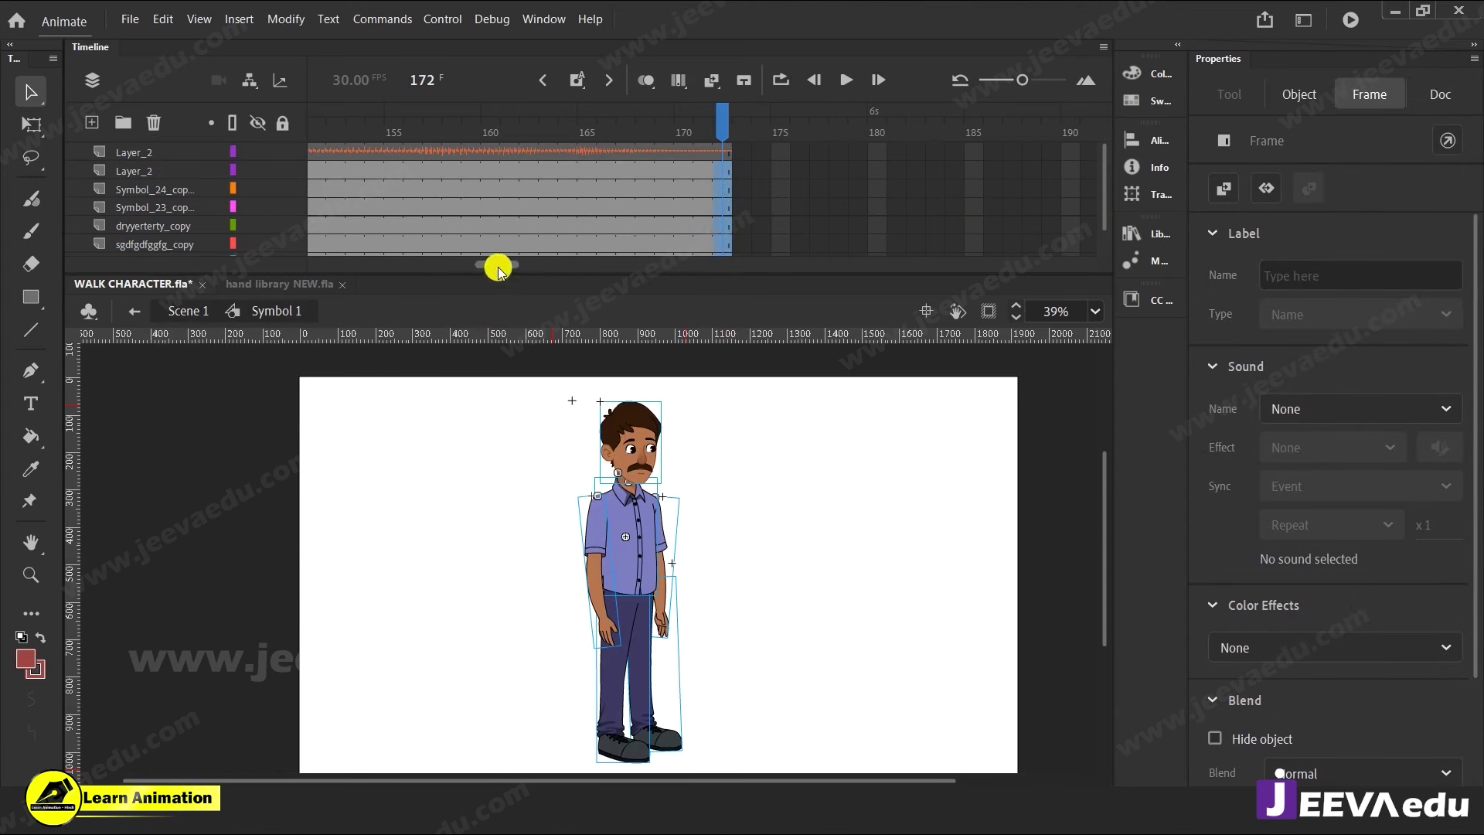
Scrub the opening frames of the pasted audio in Symbol 1 and examine the character's mouth up close.
left_click_drag(498, 265, 188, 276)
left_click(316, 153)
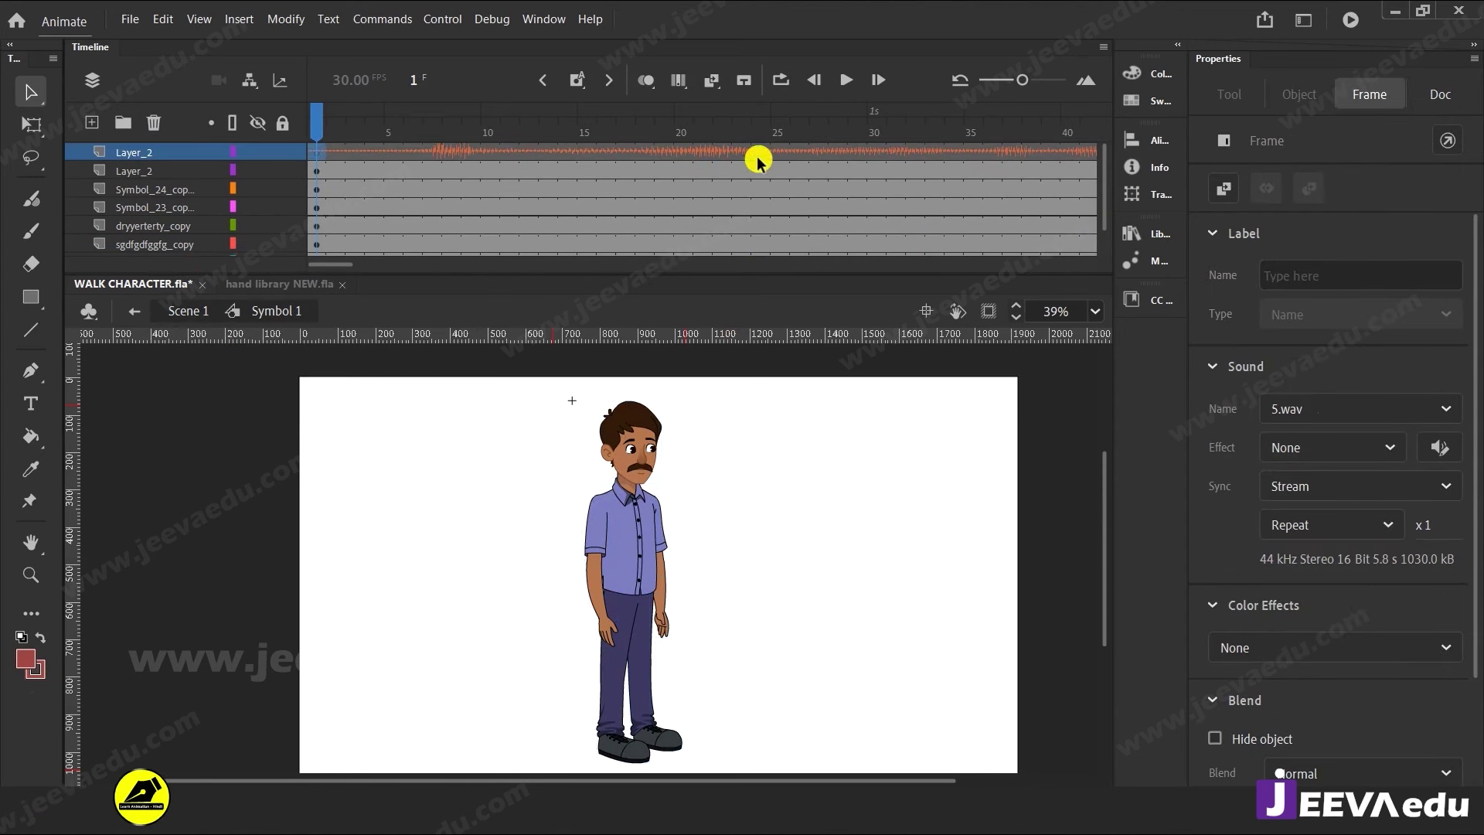
left_click_drag(514, 231, 376, 263)
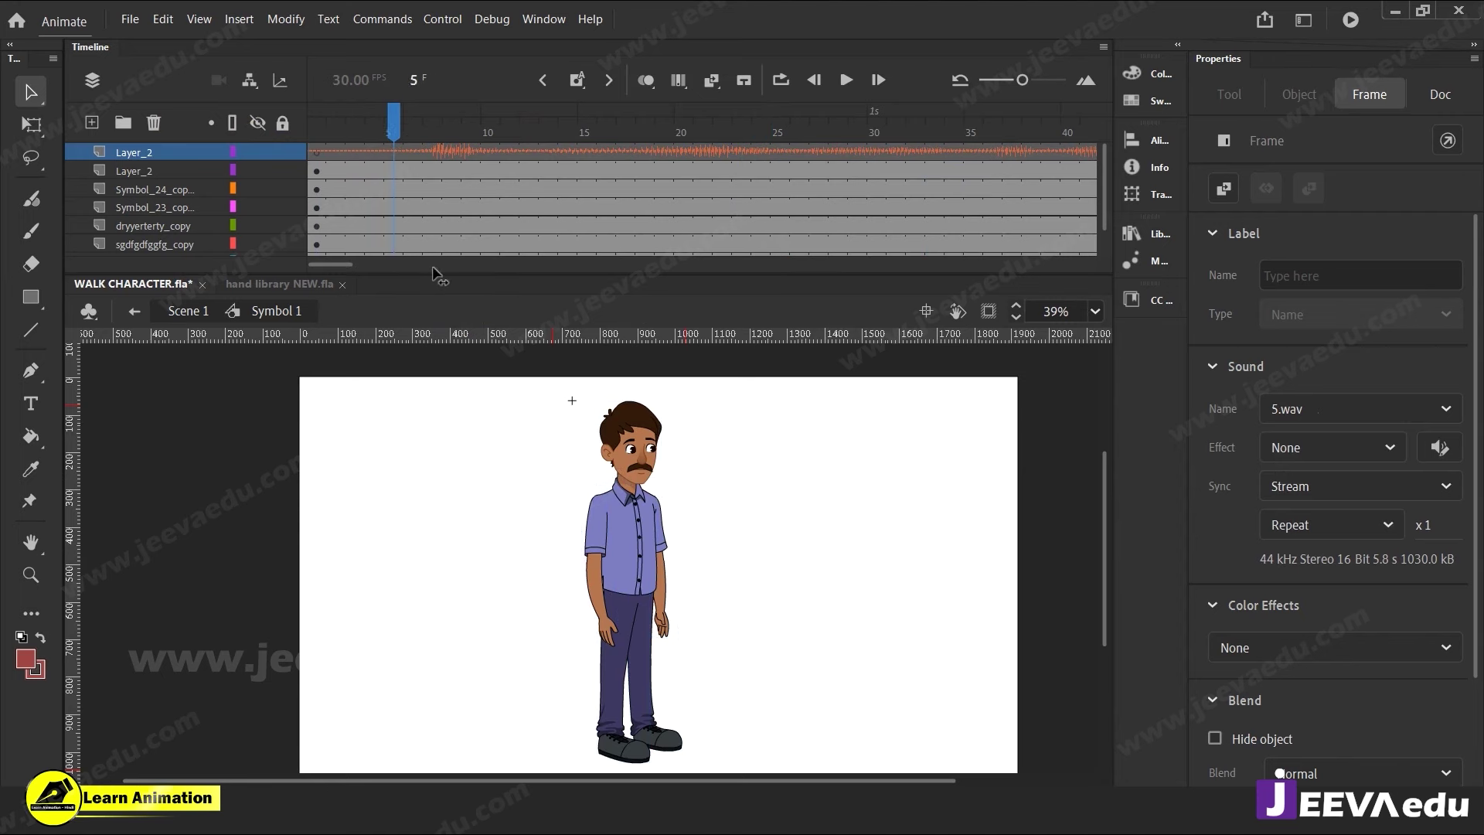
left_click(712, 657)
key("z")
left_click(632, 544)
left_click_drag(653, 536, 667, 690)
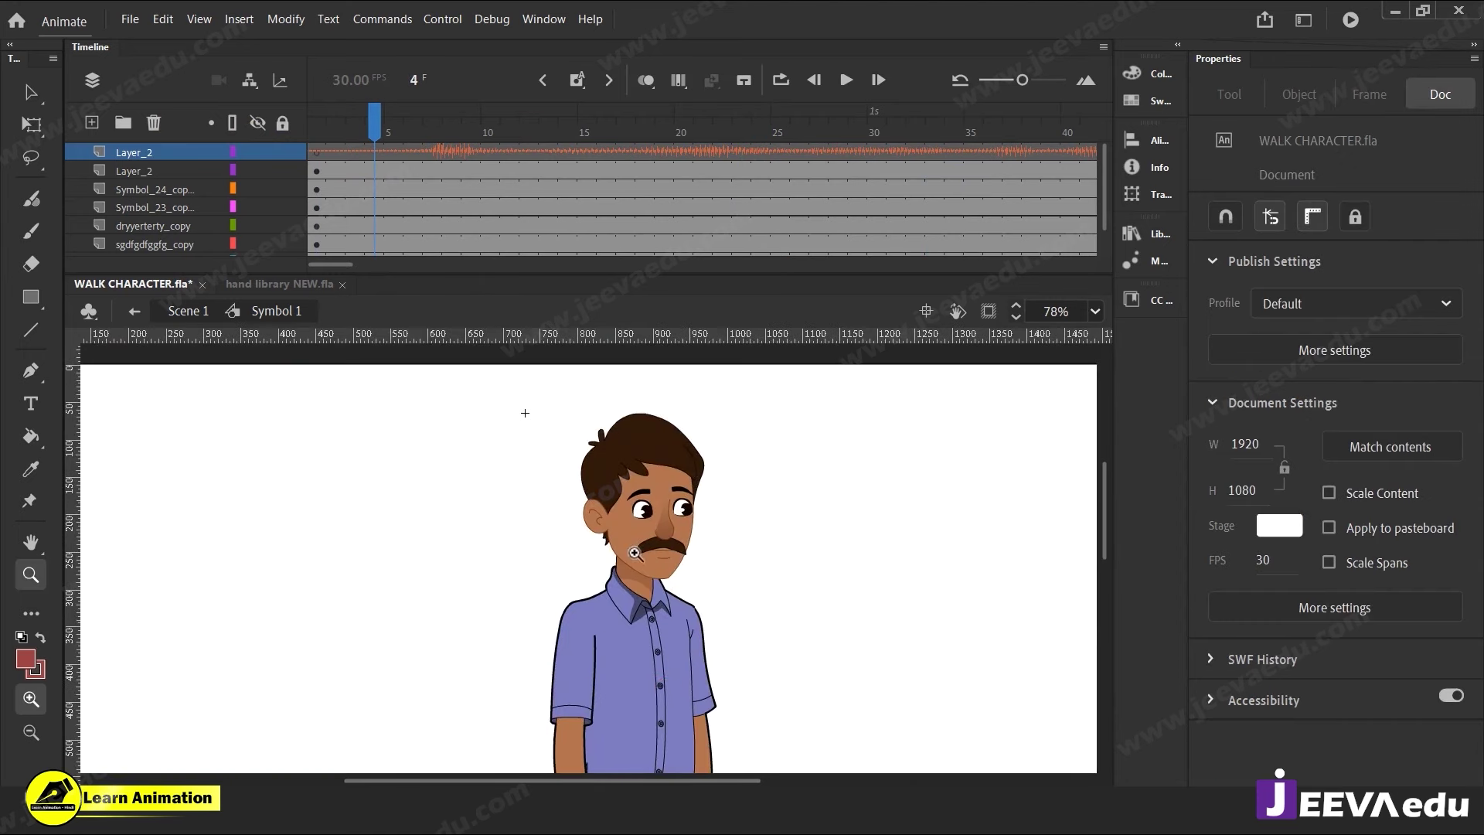
left_click(633, 550)
left_click_drag(412, 130, 282, 199)
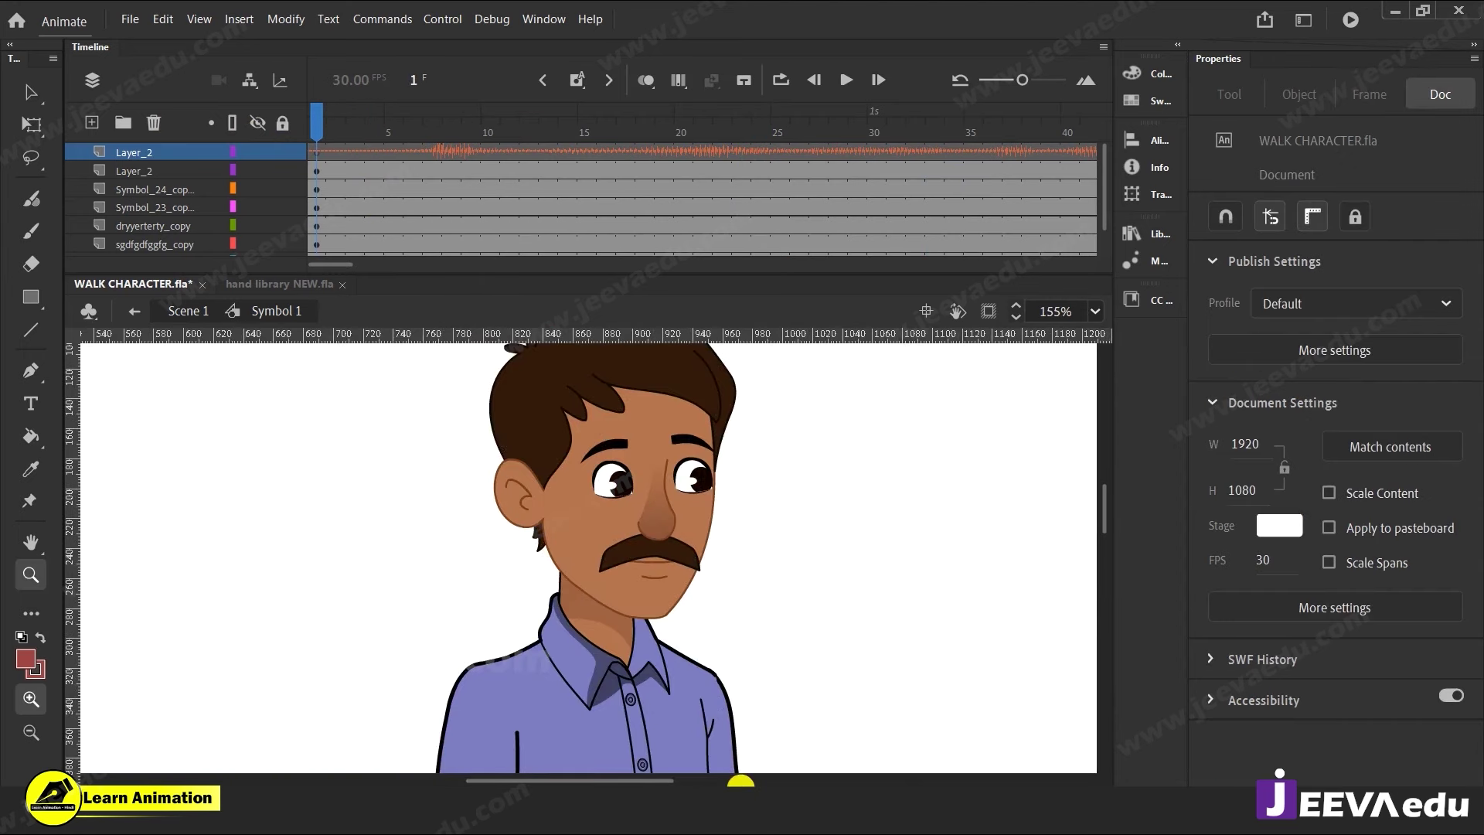
Set the head symbol's looping to Play Graphic in Loop at frame 1.
key("v")
left_click(646, 555)
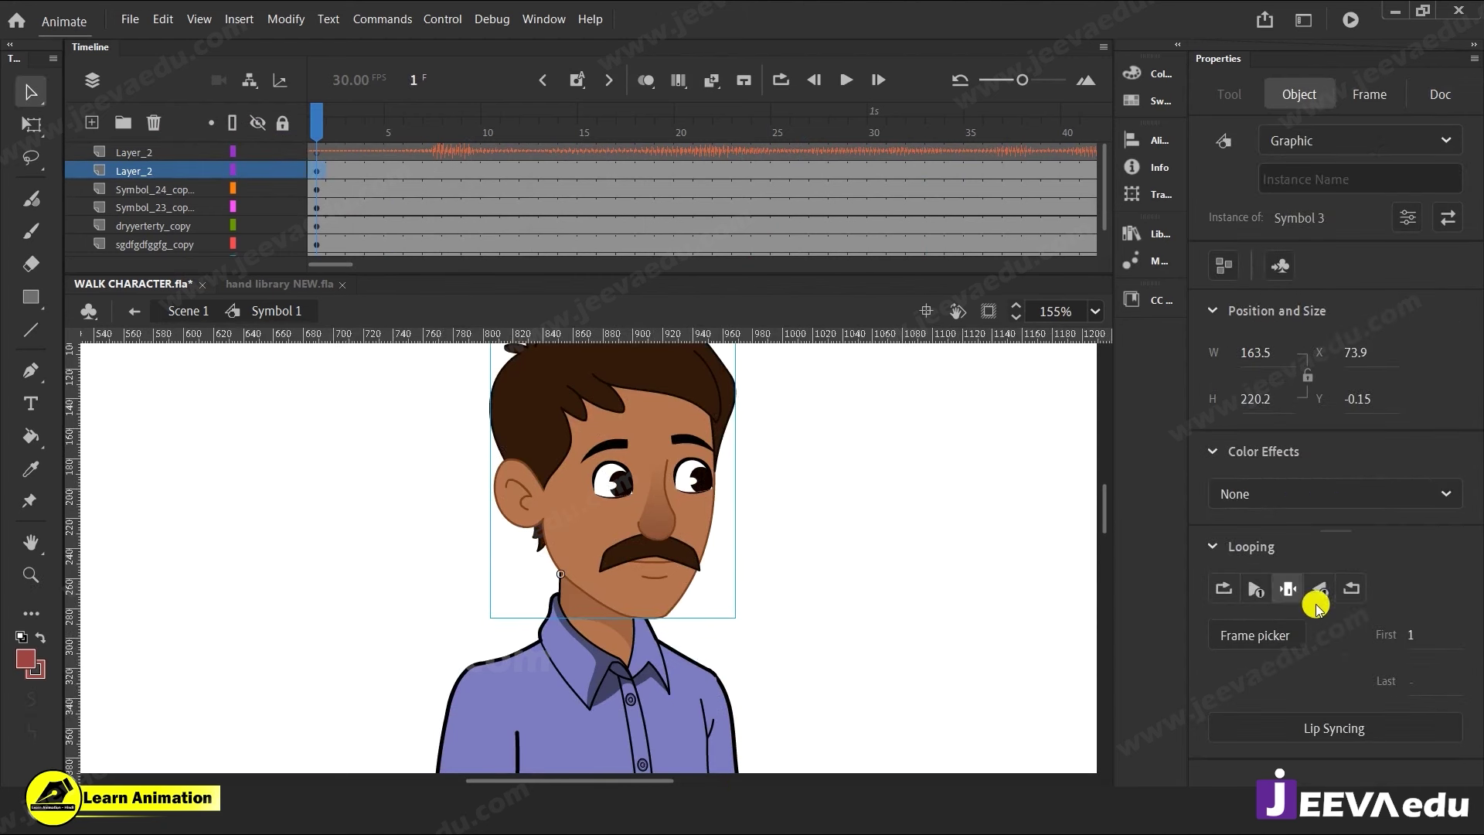
left_click(1292, 592)
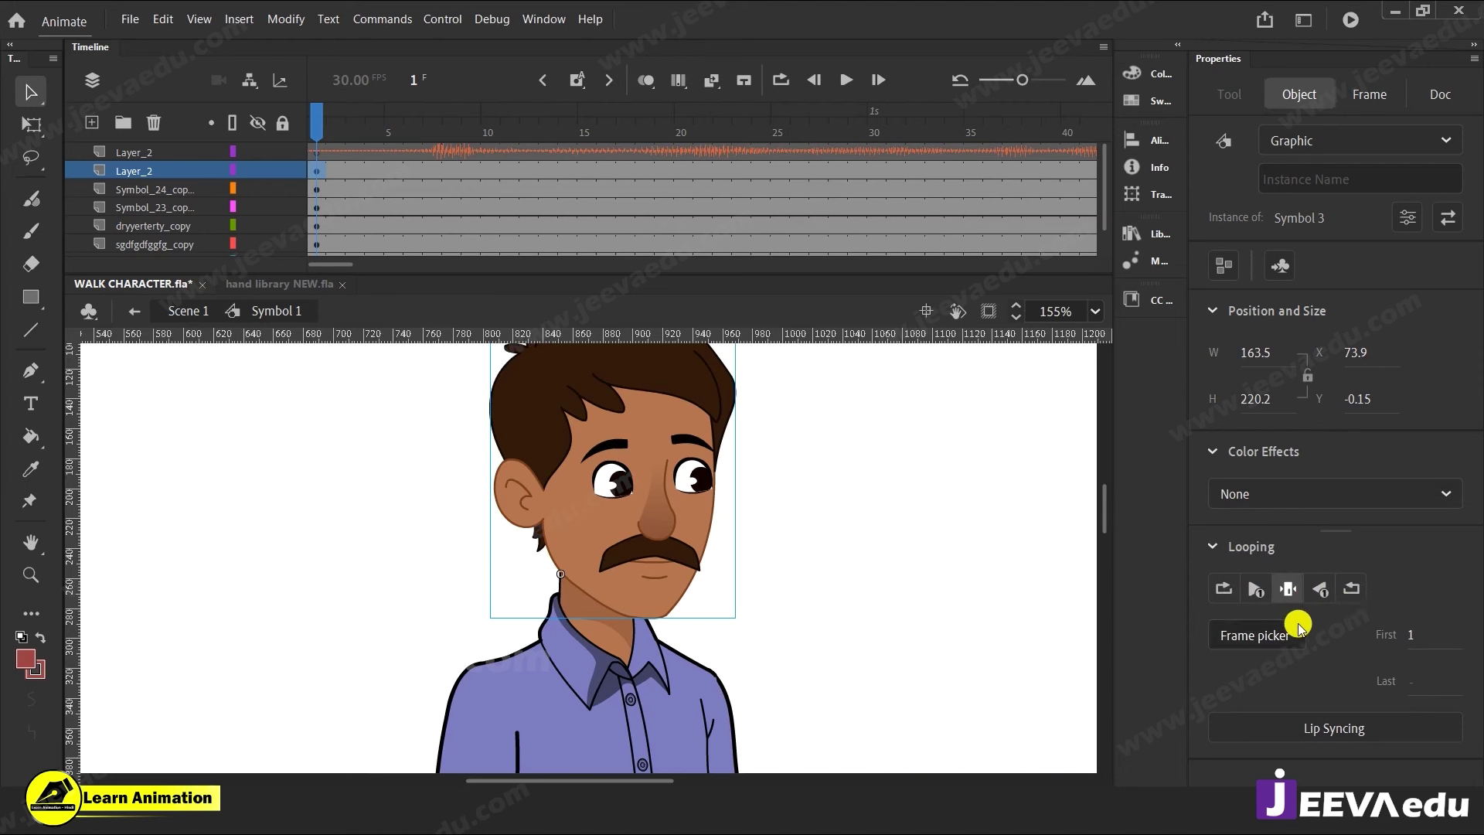
left_click(1224, 588)
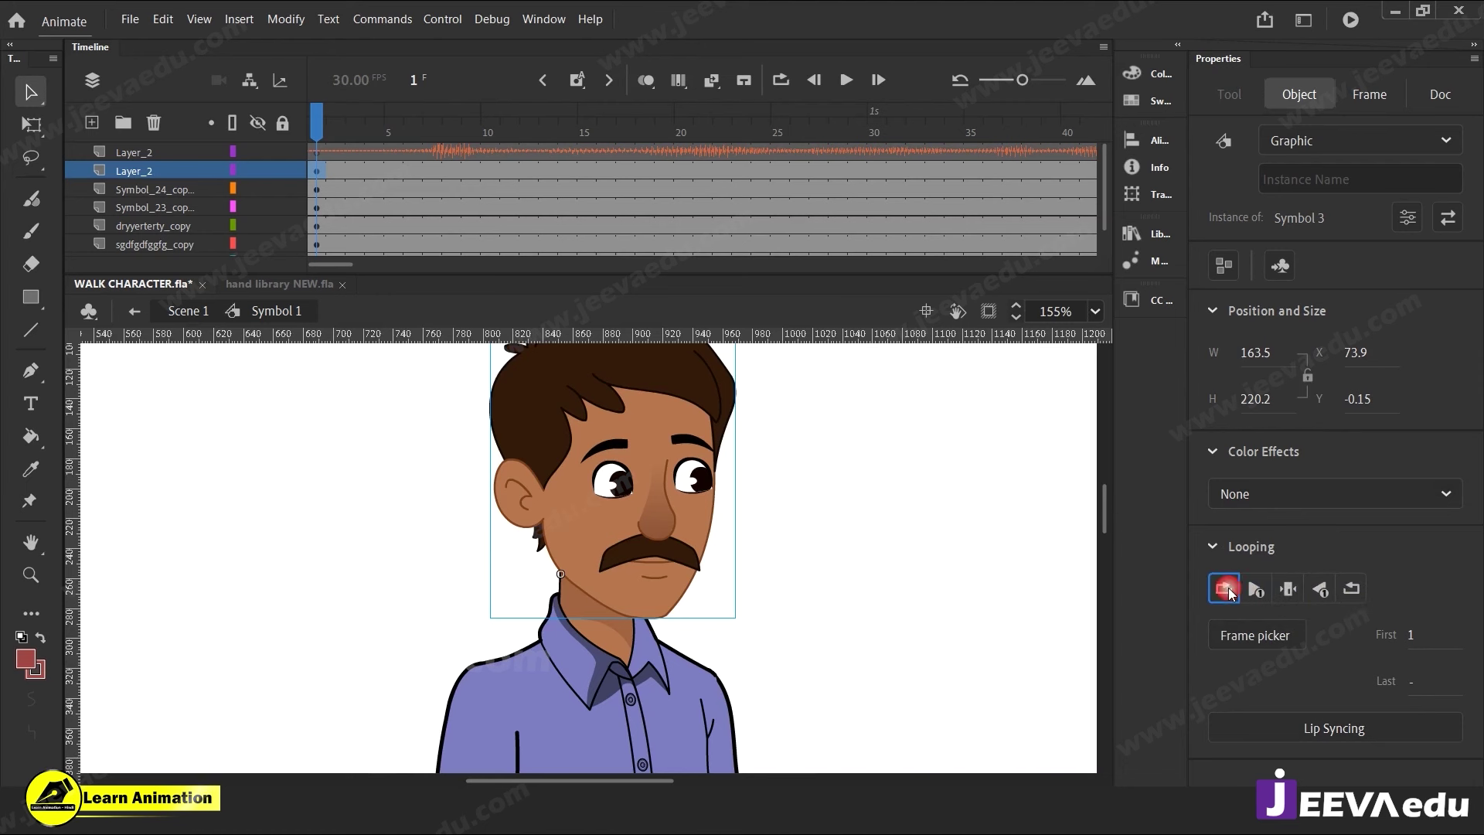
left_click_drag(336, 104, 230, 317)
left_click(309, 433)
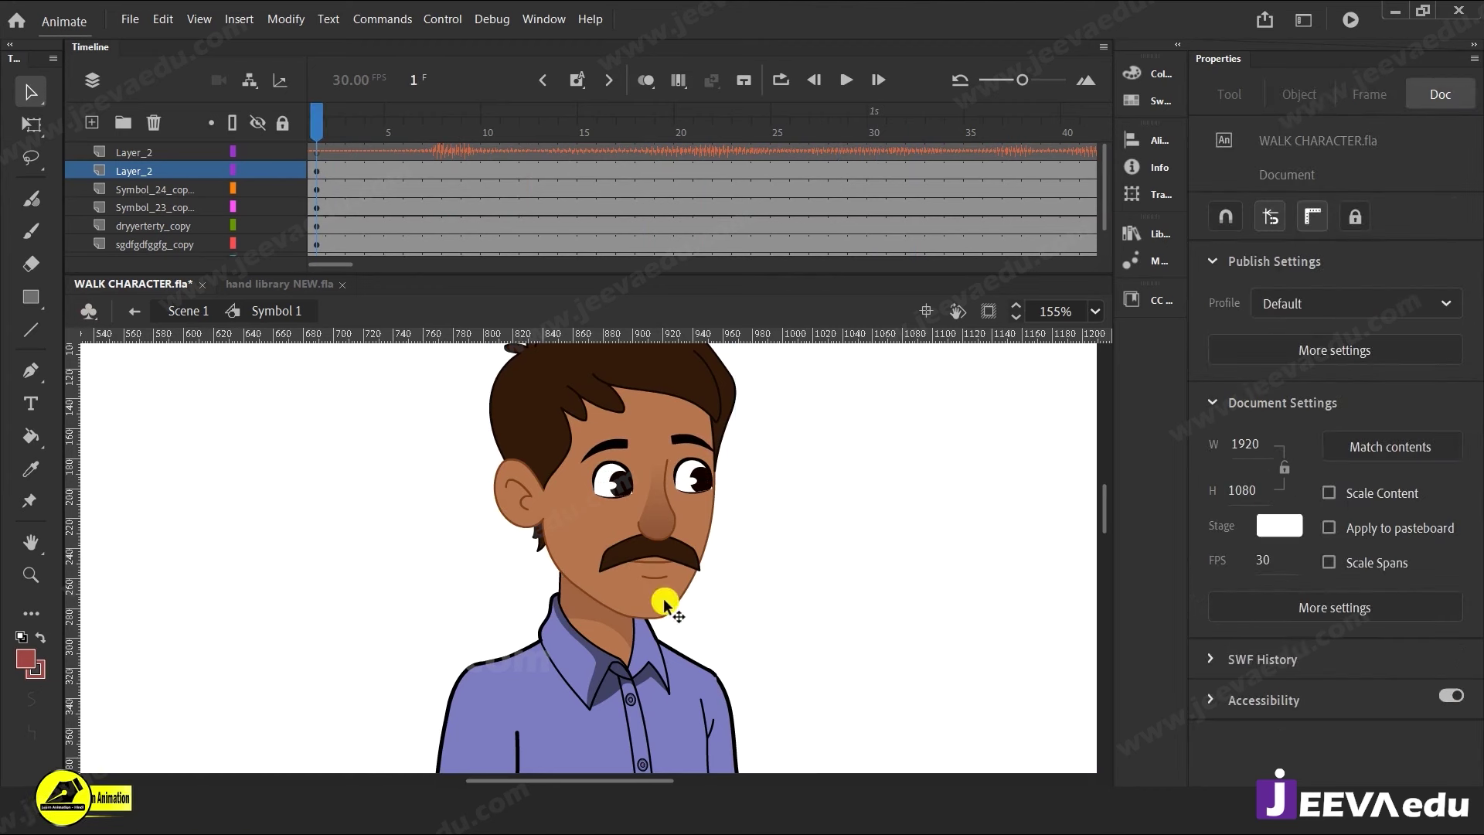
Play back the animation in Symbol 1 with the whole character in view.
key("z")
left_click(550, 575, "alt")
left_click(570, 606, "alt")
left_click_drag(700, 692, 704, 616)
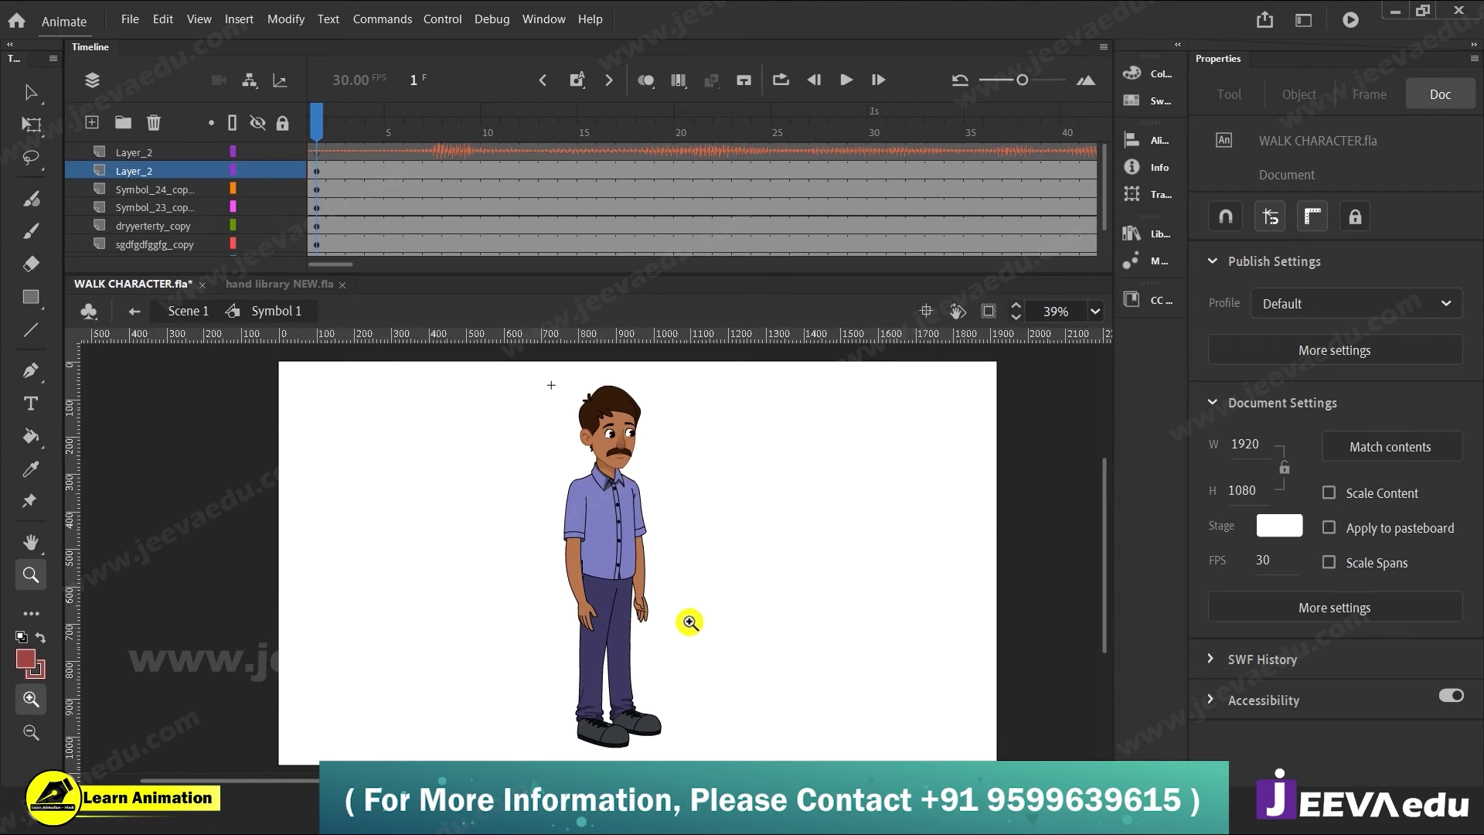
left_click(369, 188)
key("Return")
key("Return")
Insert keyframes on all character layers below the audio at frames 5, 8 and 15.
left_click_drag(393, 188, 389, 342)
scroll(387, 207, "up", 2)
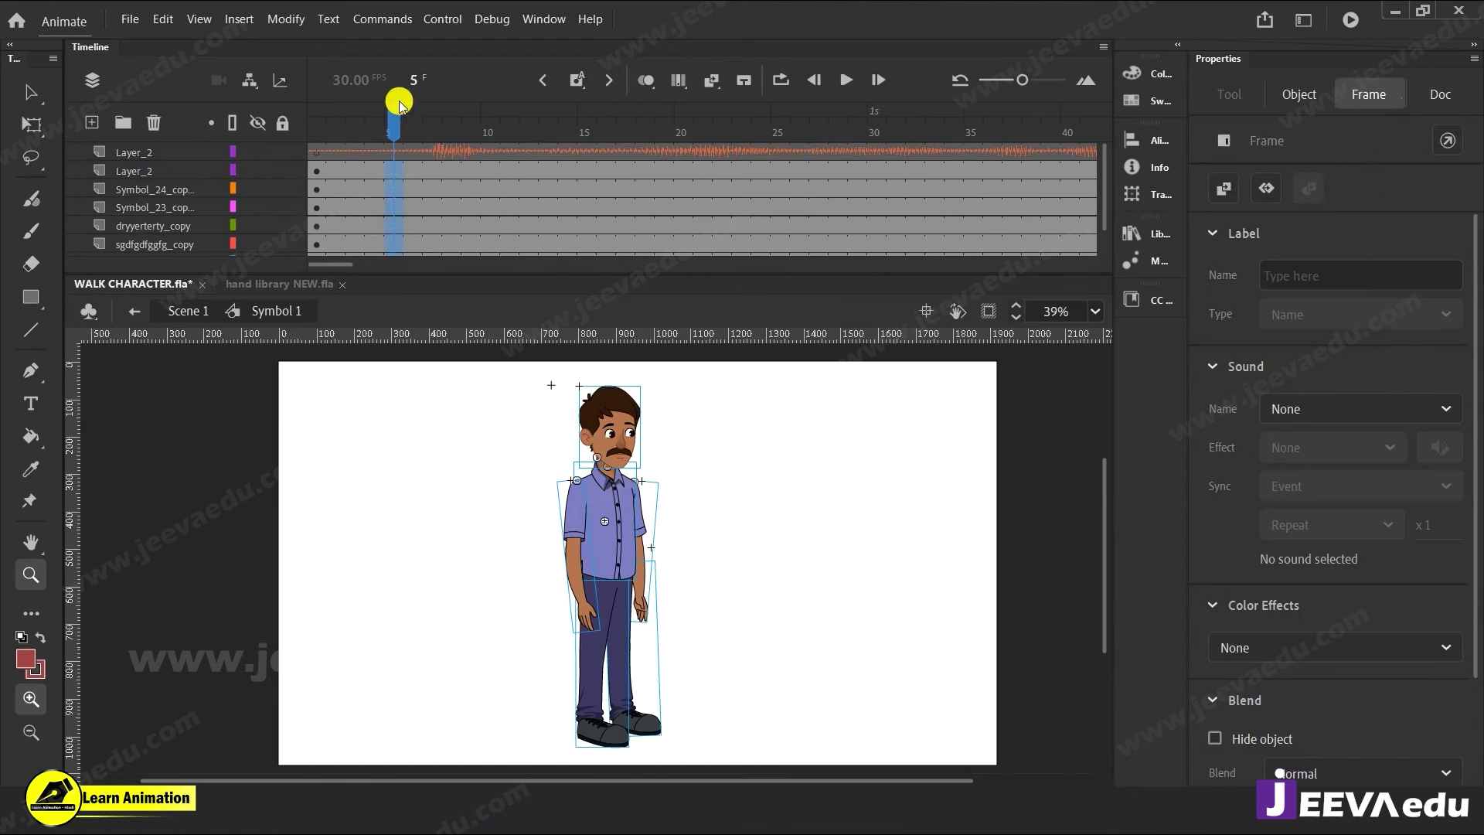
key("F6")
left_click_drag(451, 170, 454, 306)
key("F6")
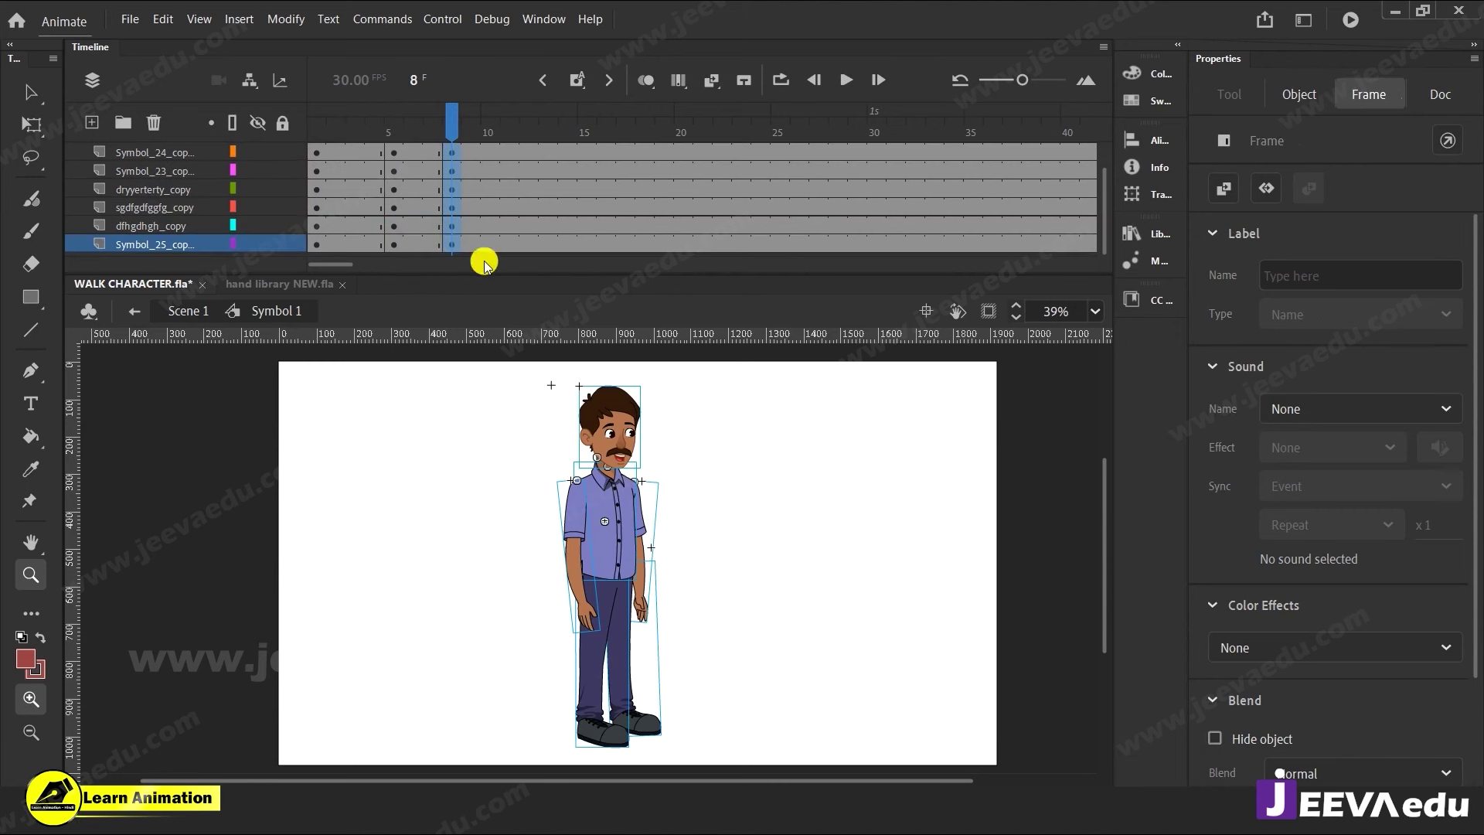
scroll(527, 205, "up", 2)
left_click_drag(599, 176, 573, 276)
key("F6")
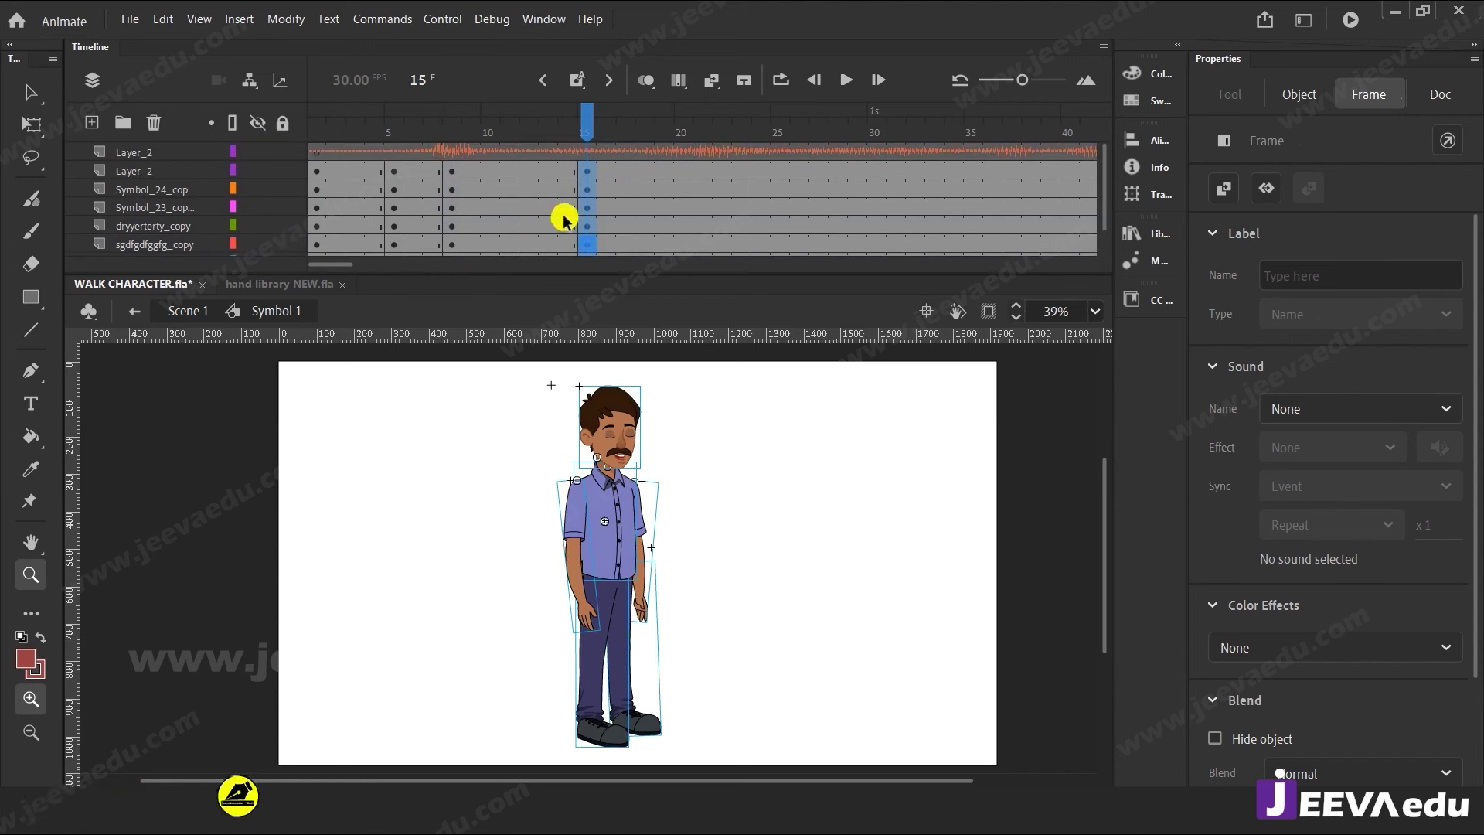
Create classic tweens on all character layers between frames 5 and 15, with an ease of about 97 from frame 8 to 15.
left_click_drag(435, 173, 490, 325)
right_click(449, 217)
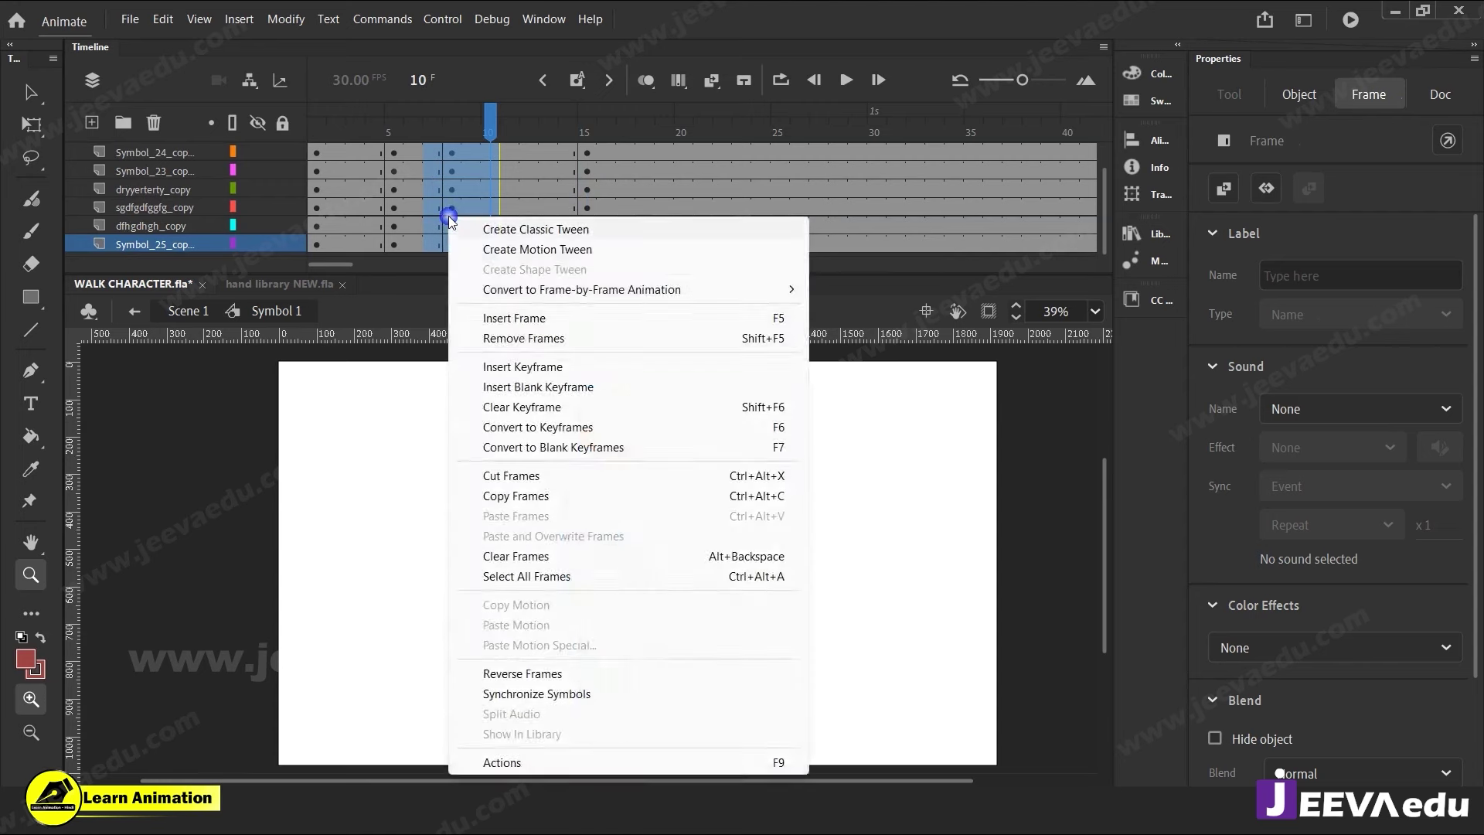
left_click(539, 232)
scroll(555, 170, "up", 1)
left_click(555, 170)
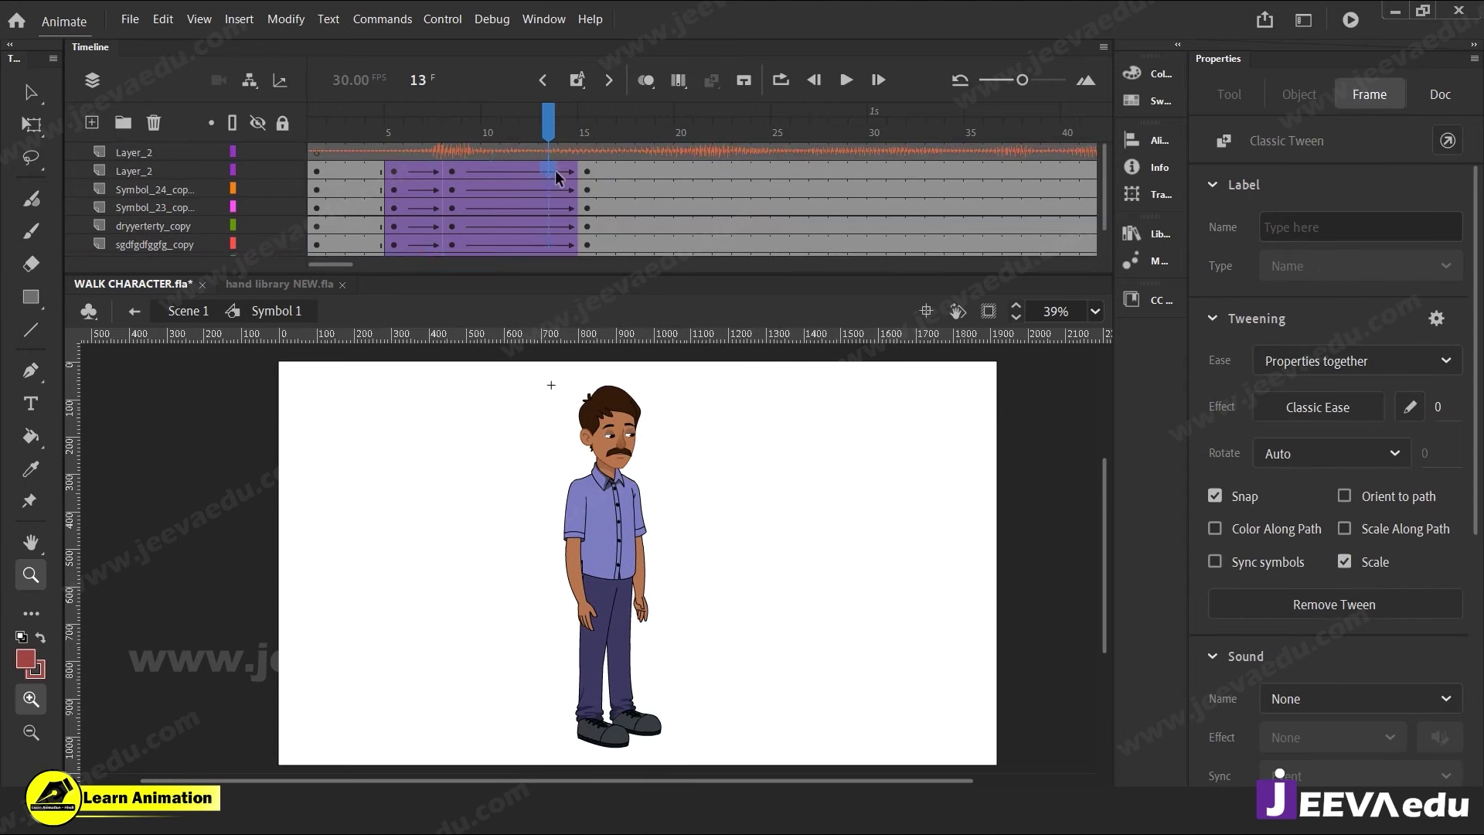
left_click_drag(554, 170, 534, 332)
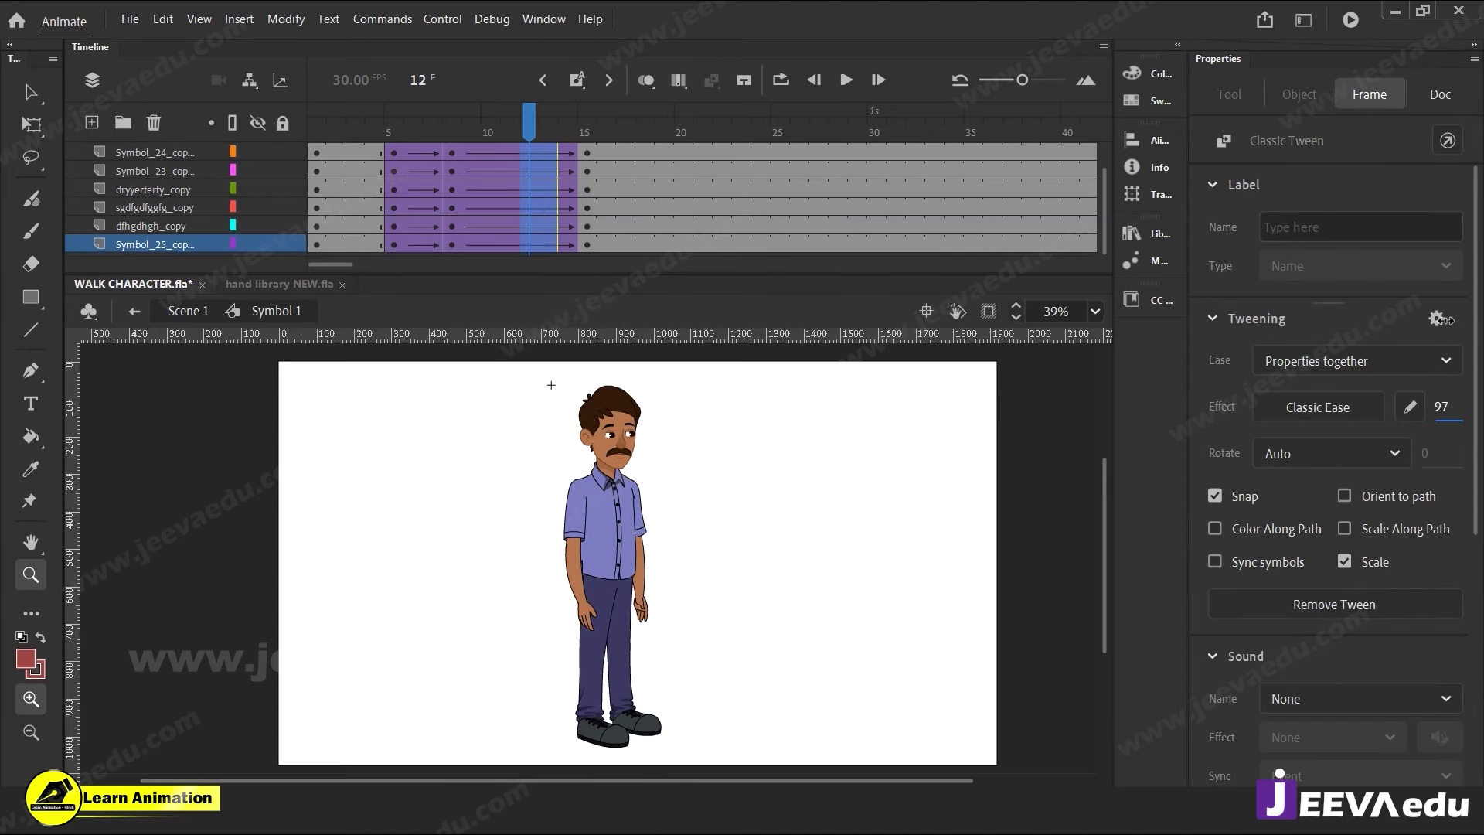
At frame 8, tilt the character's upper body slightly forward with Free Transform.
left_click(458, 163)
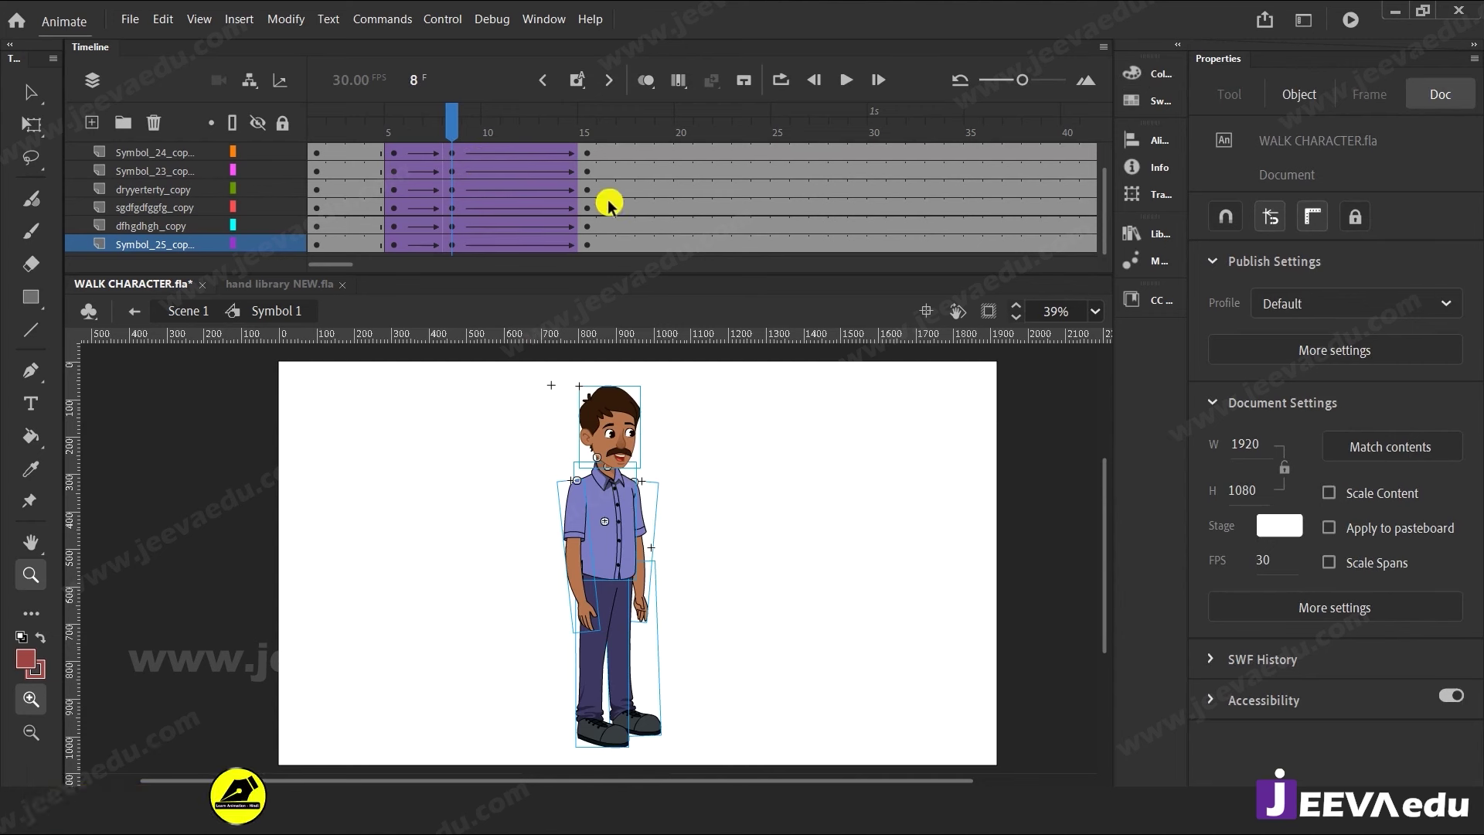
scroll(522, 198, "up", 2)
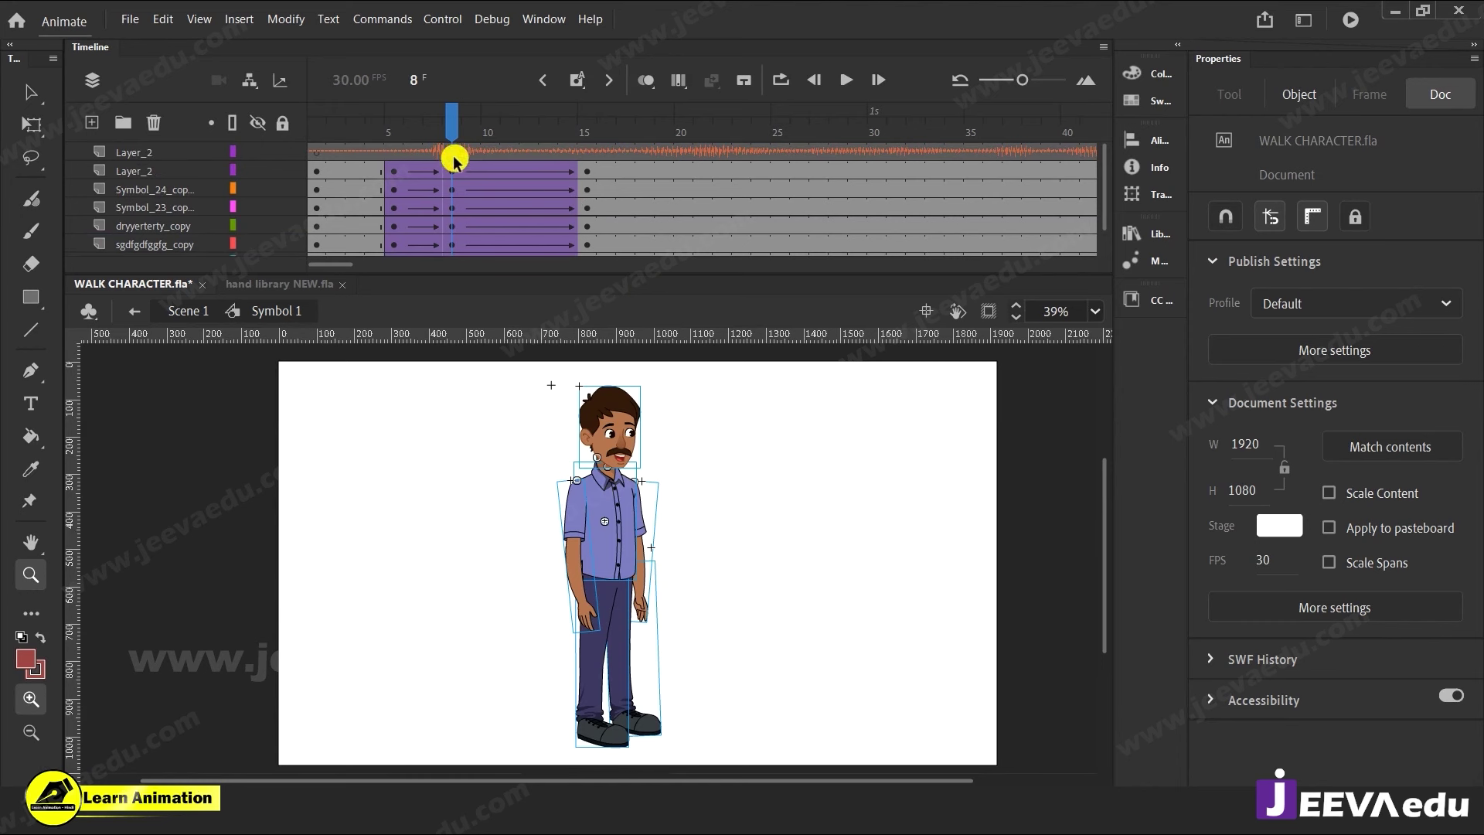
key("v")
left_click(736, 535)
left_click_drag(493, 384, 614, 575)
key("q")
left_click_drag(669, 380, 673, 391)
left_click(711, 436)
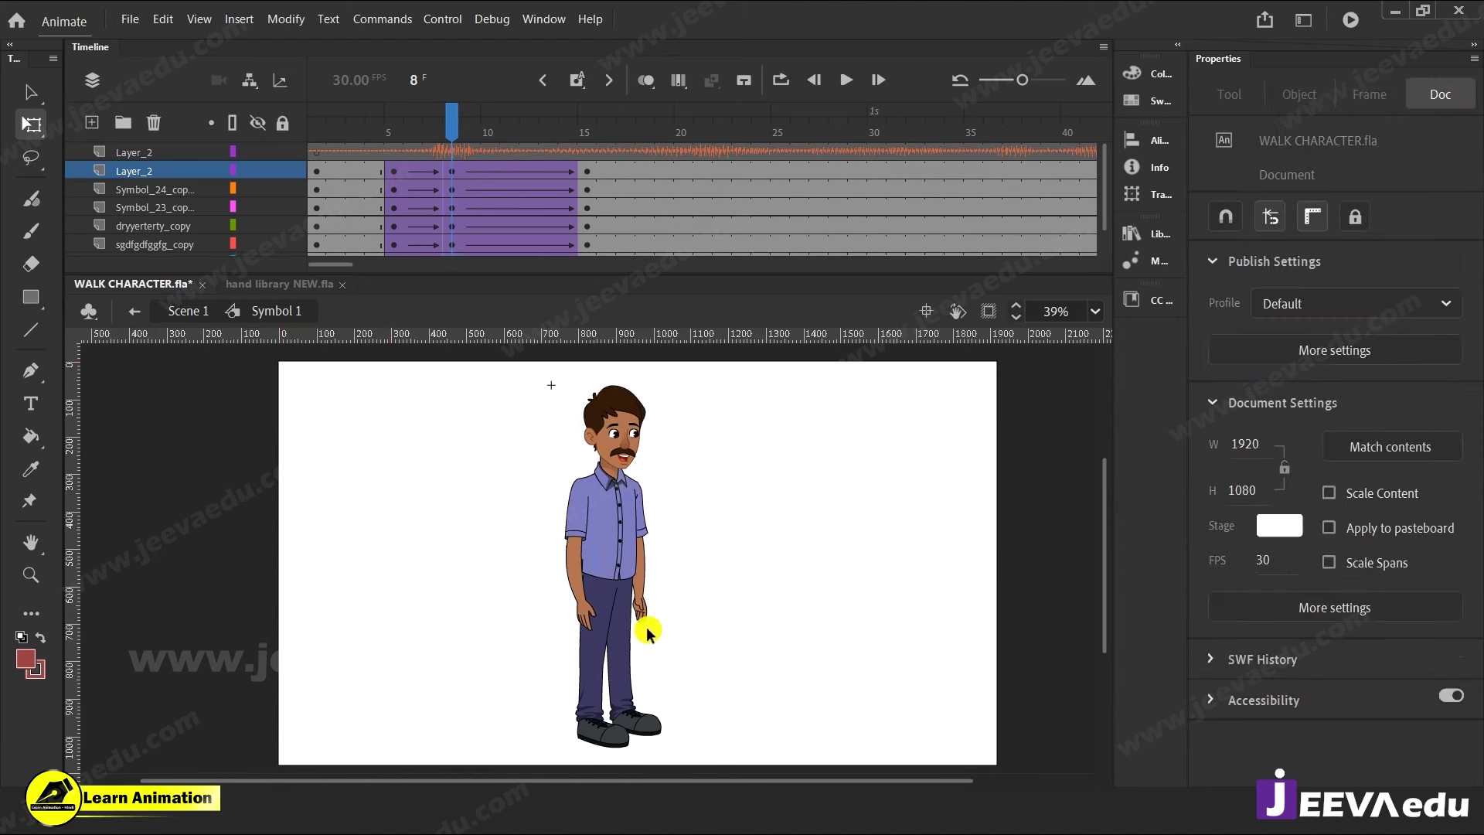
At frame 8, rotate both arms slightly to follow the lean and tilt the head slightly forward.
left_click(646, 630)
left_click_drag(656, 631, 653, 630)
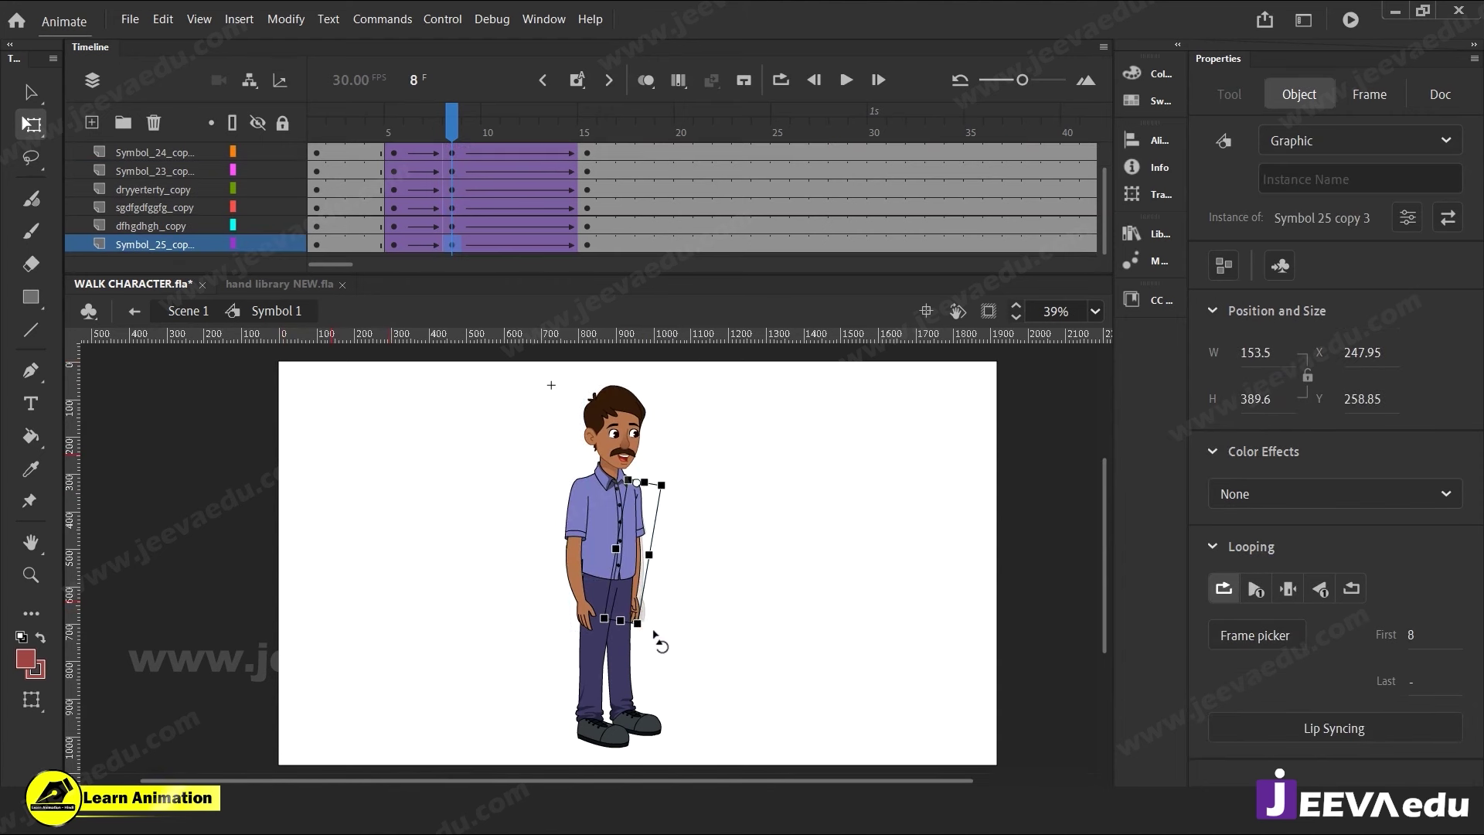
left_click(573, 584)
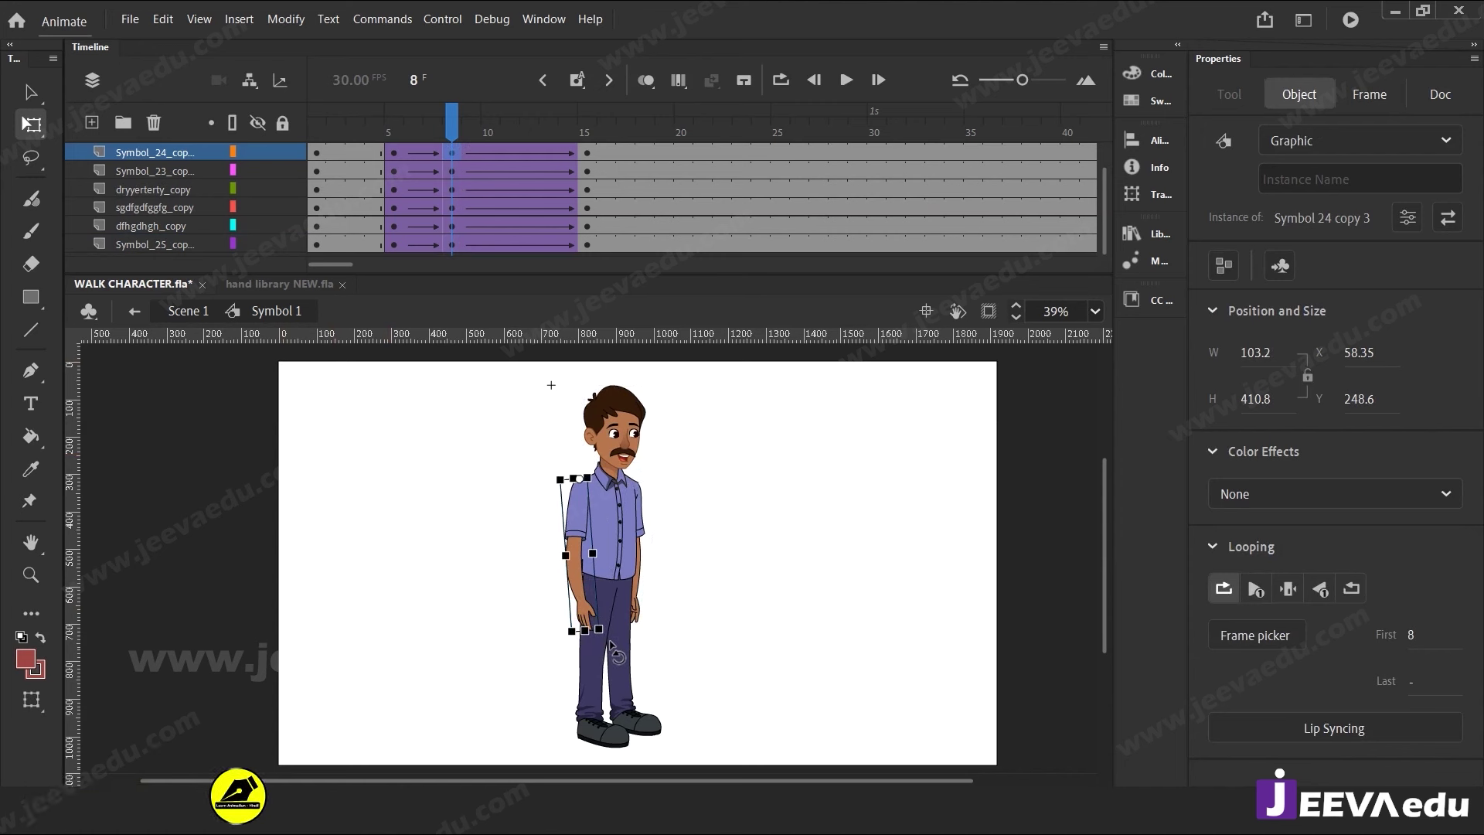
left_click_drag(610, 643, 610, 645)
left_click(627, 420)
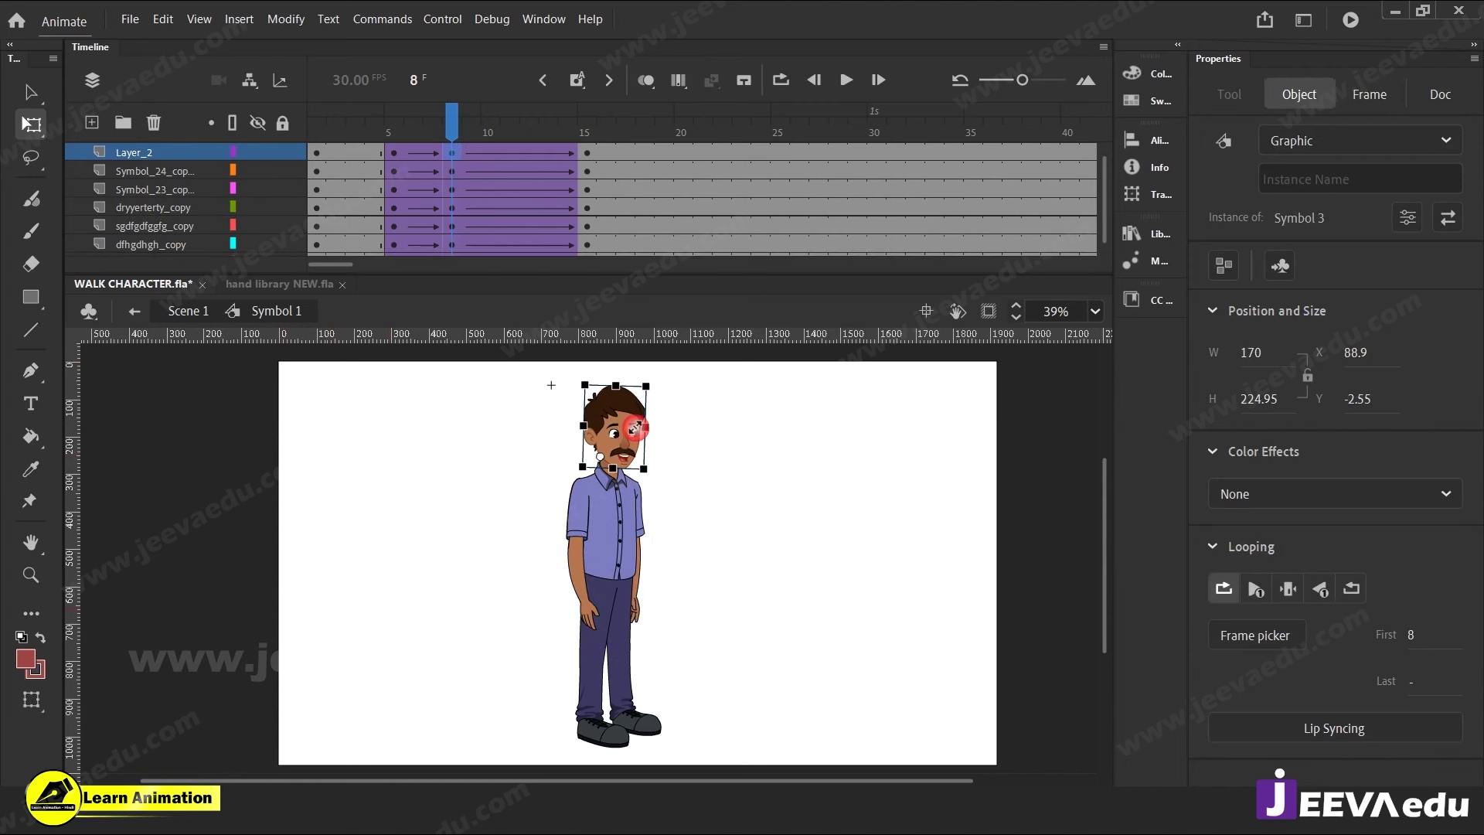
left_click_drag(658, 380, 661, 388)
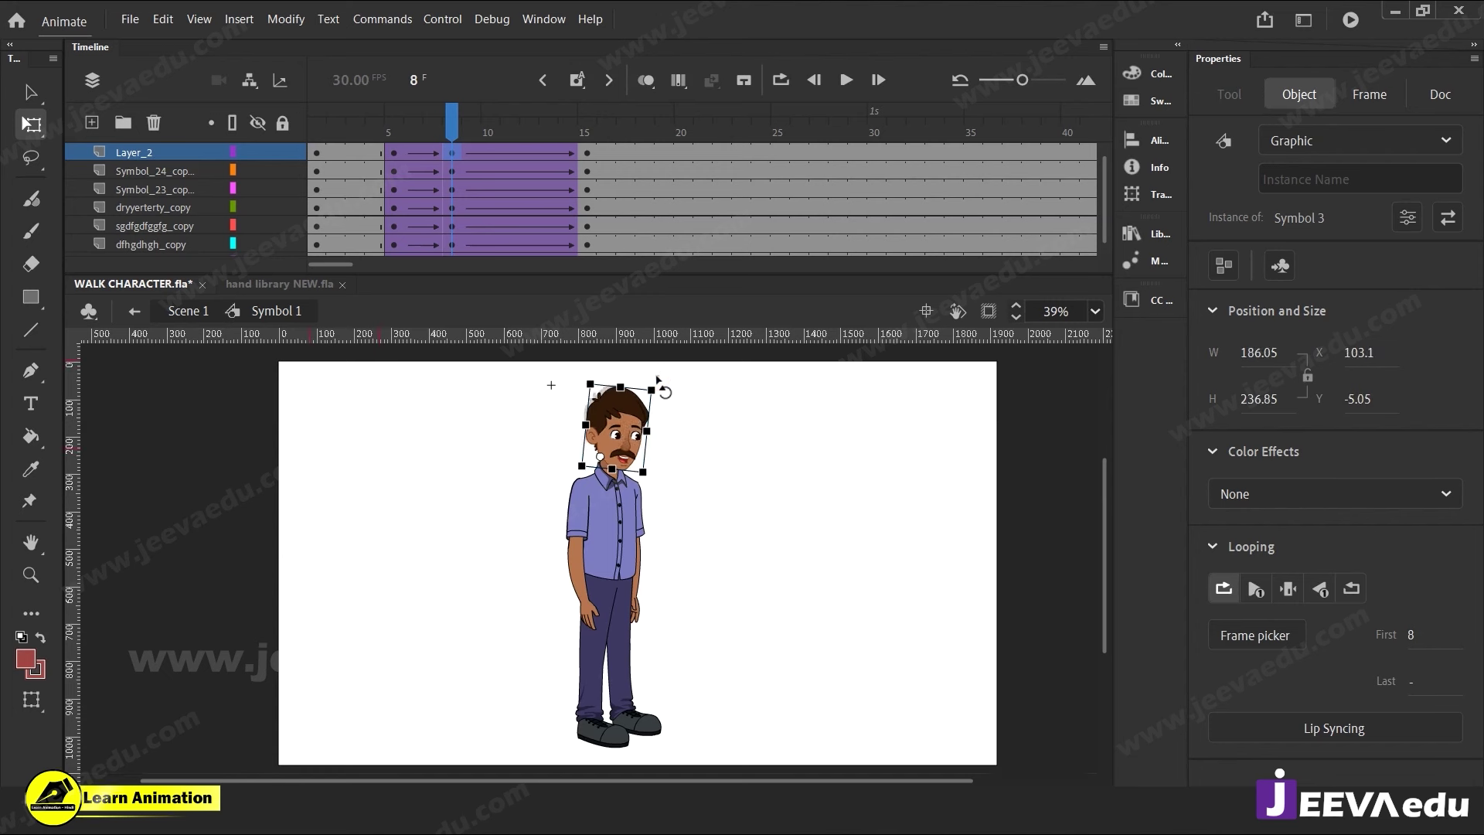
At frame 15, lean the upper body backward with Free Transform, pivoting about the waist.
left_click(414, 155)
left_click_drag(413, 152, 590, 176)
left_click_drag(505, 394, 700, 536)
left_click(620, 497)
left_click_drag(616, 581, 618, 587)
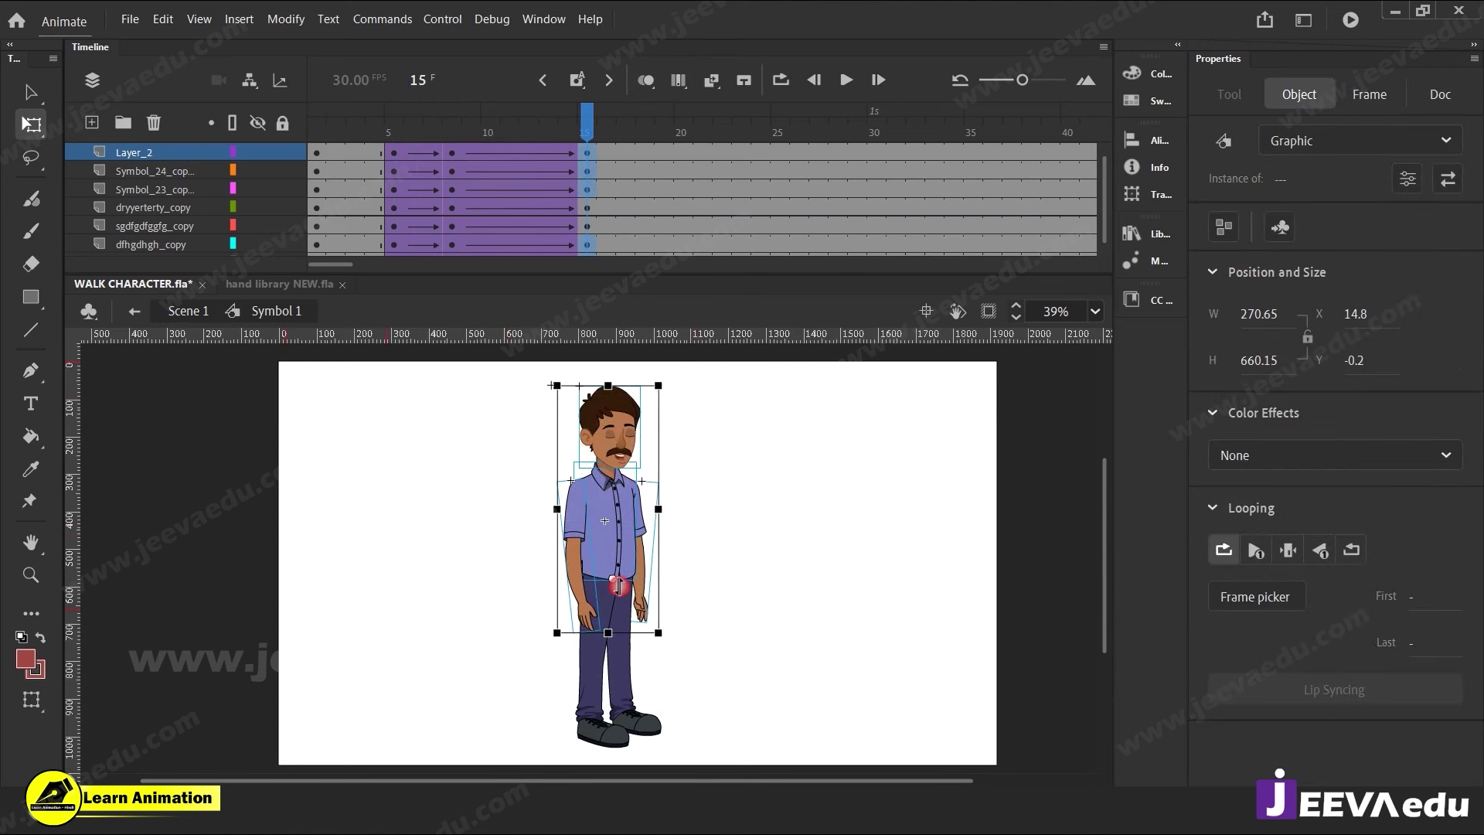
mouse_move(670, 388)
left_mouse_down()
mouse_move(659, 376)
mouse_move(684, 395)
left_mouse_up()
Skew the entire character slightly backward at frame 15, keeping the feet in place, and scrub through the lean.
left_click(589, 430)
left_click_drag(485, 371, 720, 689)
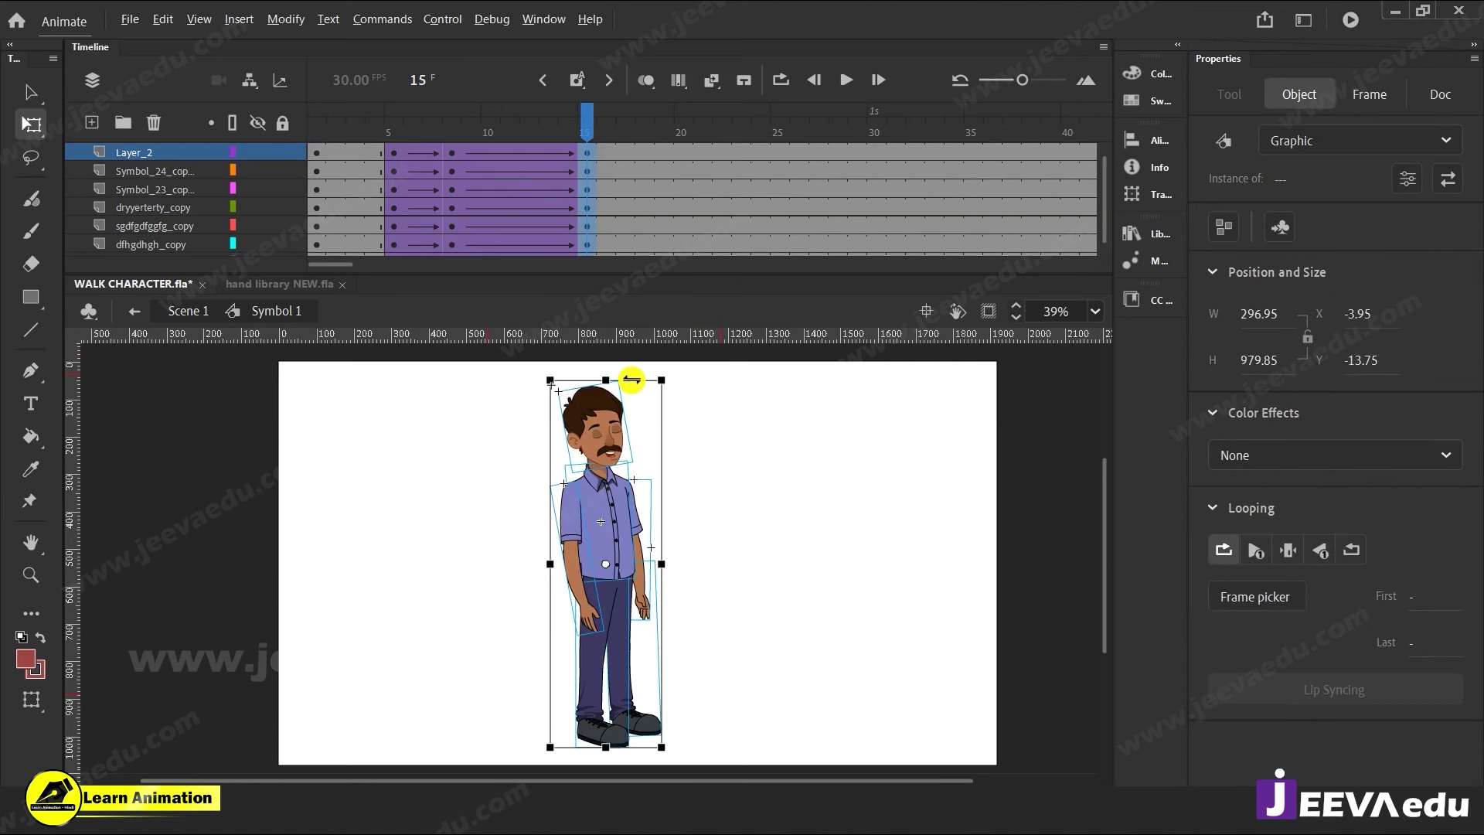
left_click_drag(632, 379, 619, 378)
left_click_drag(586, 128, 591, 224)
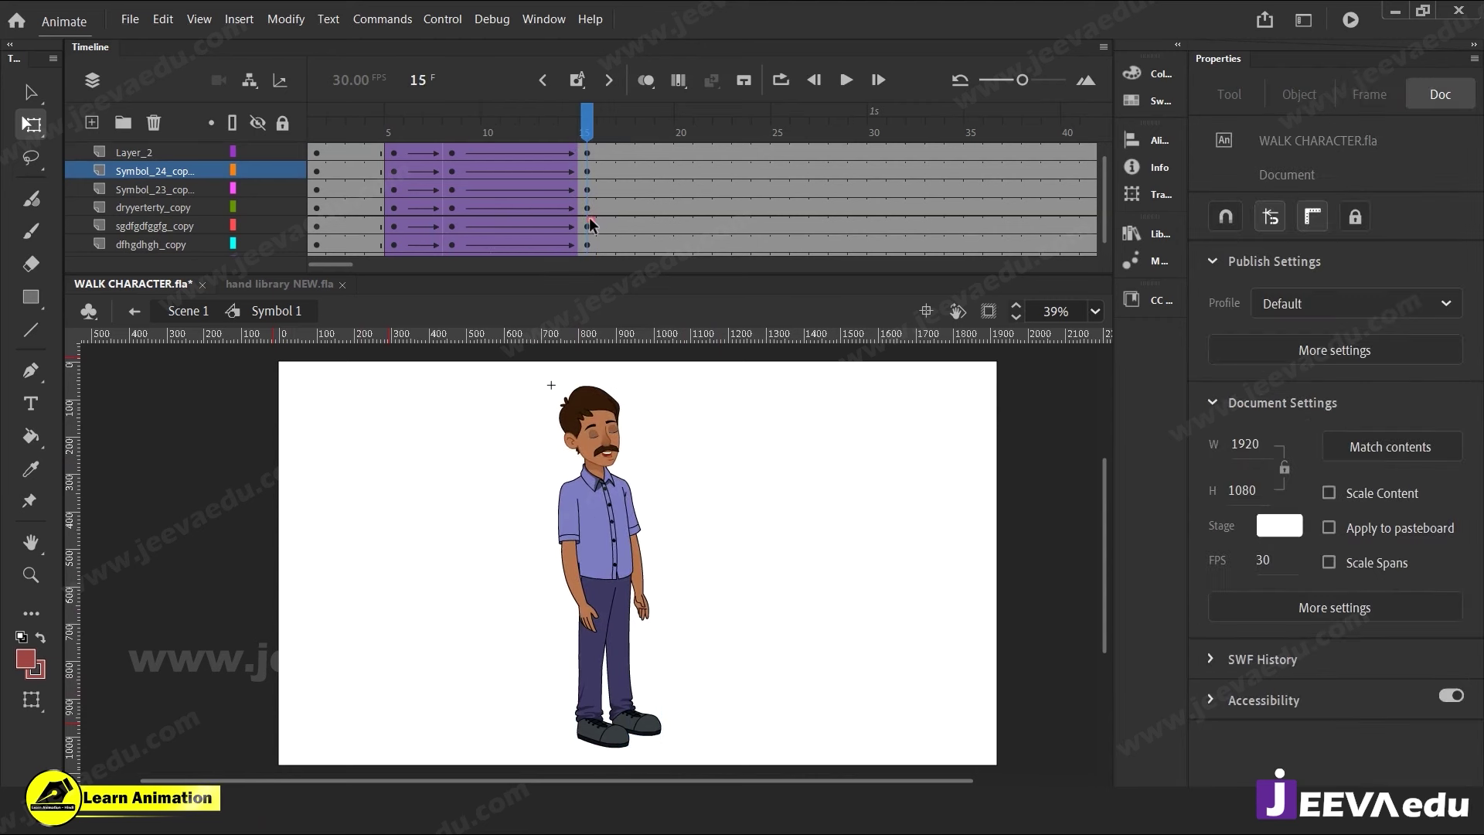
At frame 15, adjust the far arm and swing the near arm forward across the body, comparing the pose with frame 8.
left_click(589, 622)
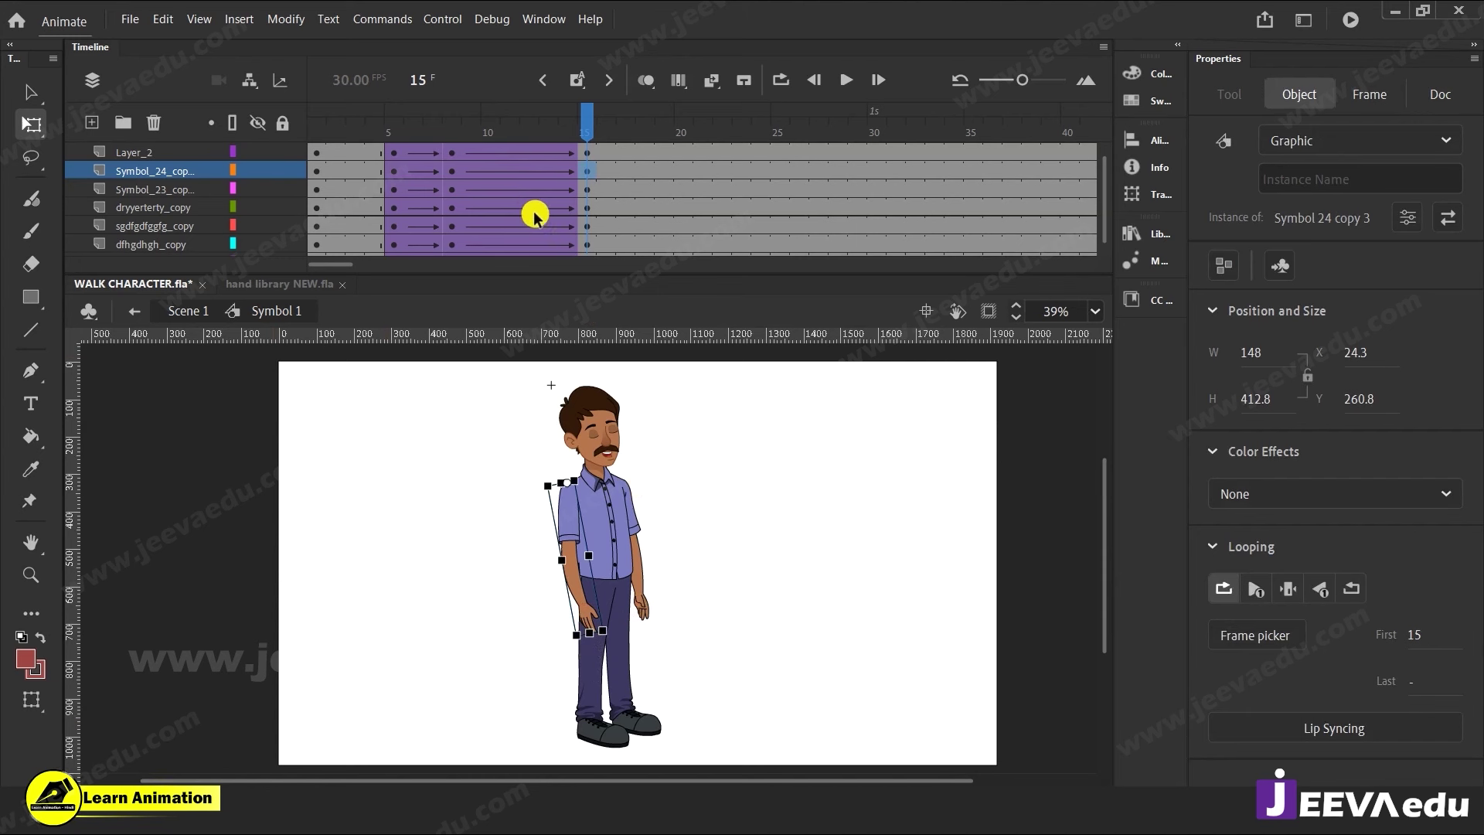
left_click(647, 612)
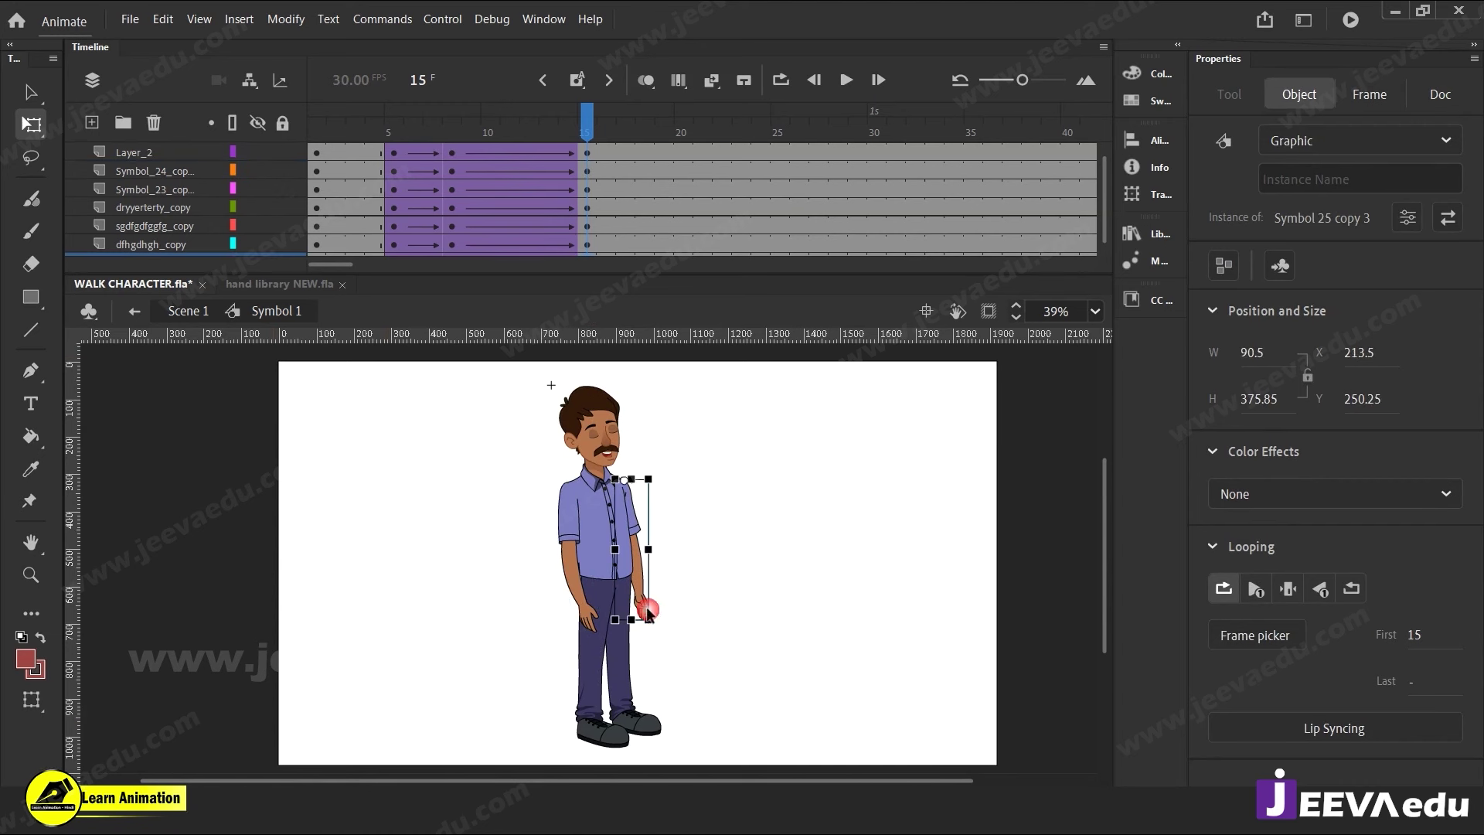
left_click_drag(643, 635, 686, 600)
left_click(563, 570)
left_click(453, 149)
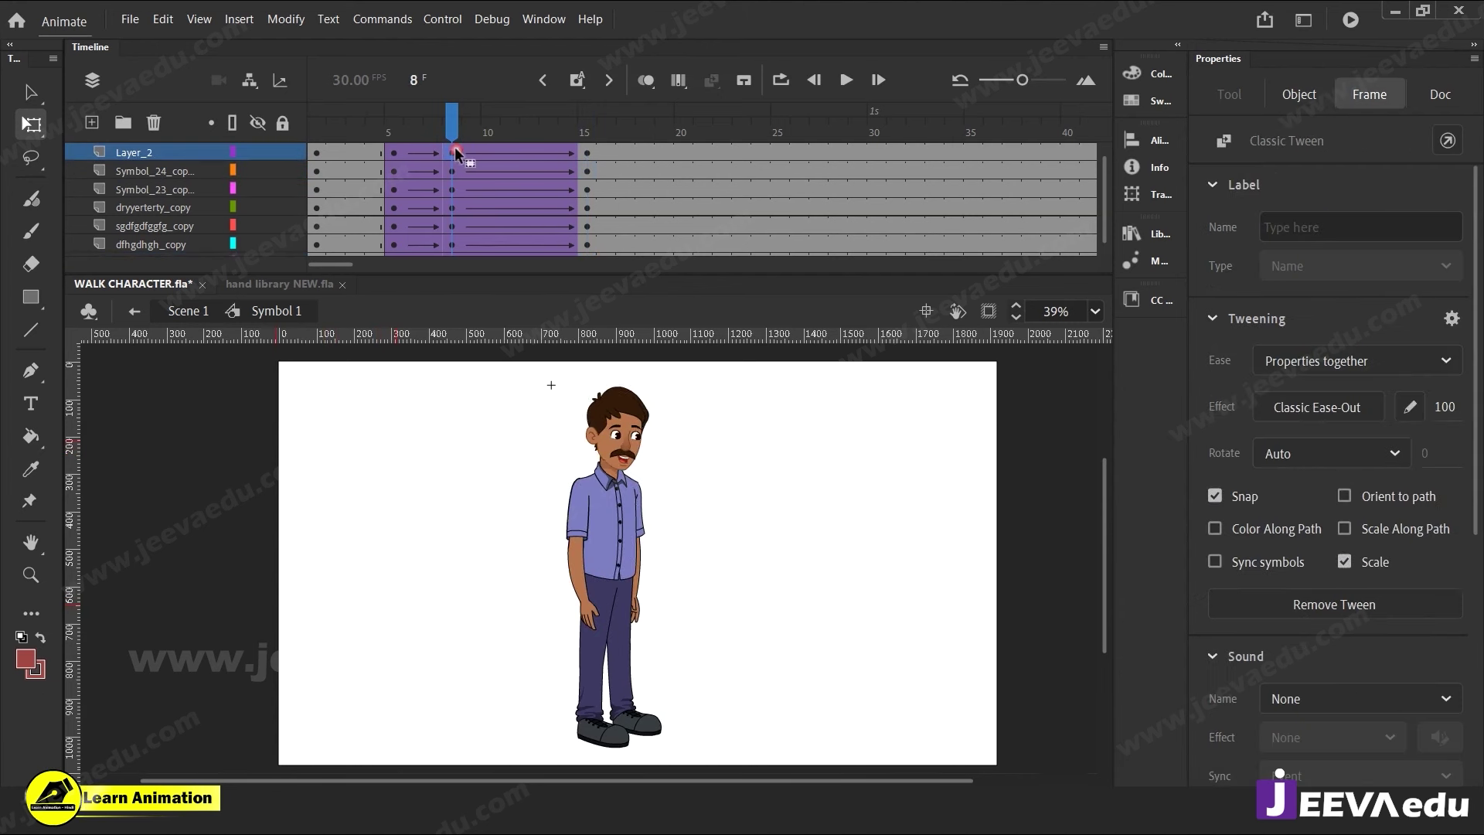
left_click(585, 149)
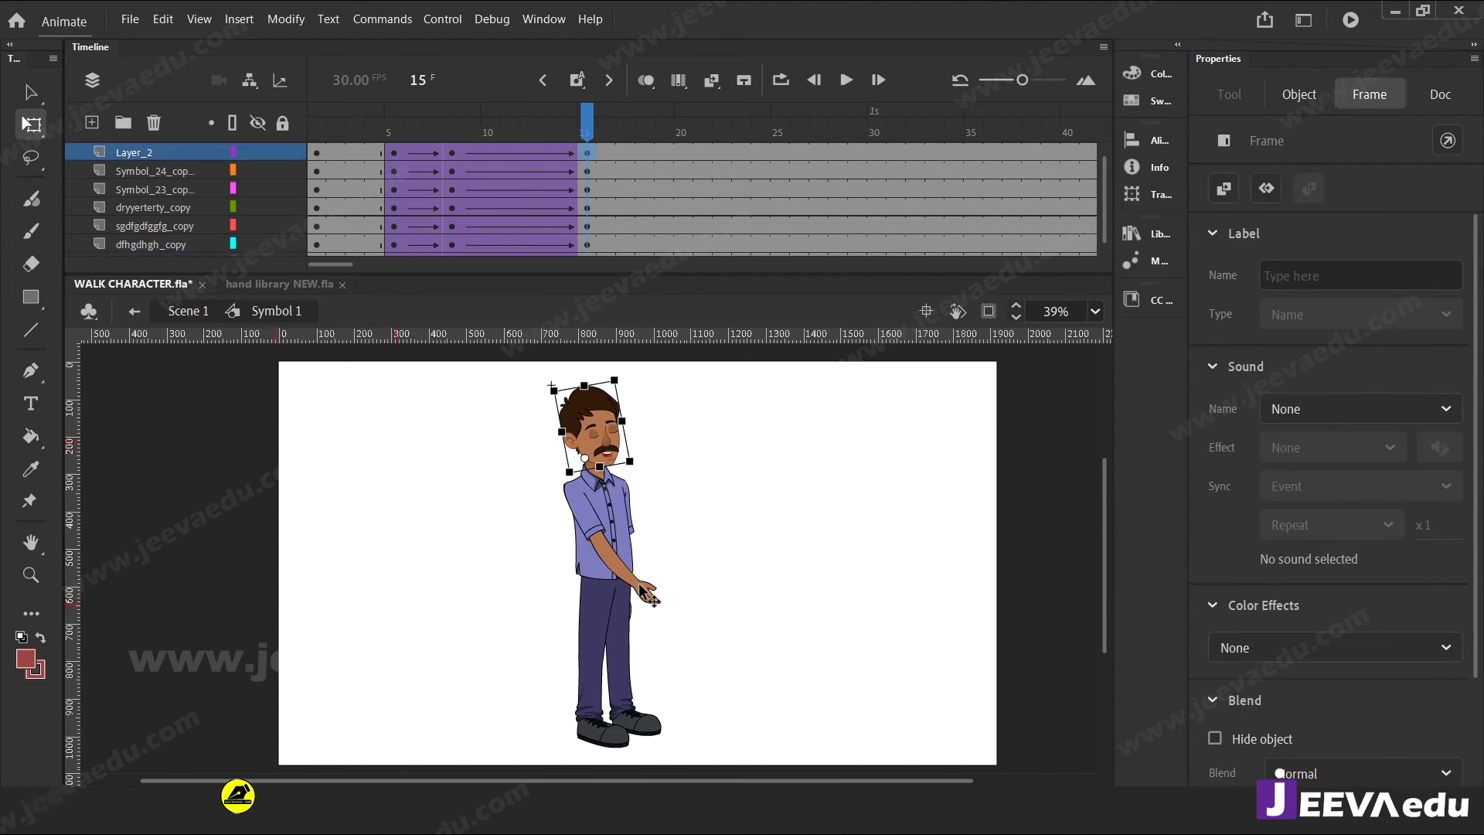
Inside the near arm's symbol, add forearm keyframes at frames 8 and 15 with an eased classic tween between them.
double_click(591, 614)
left_click(587, 157)
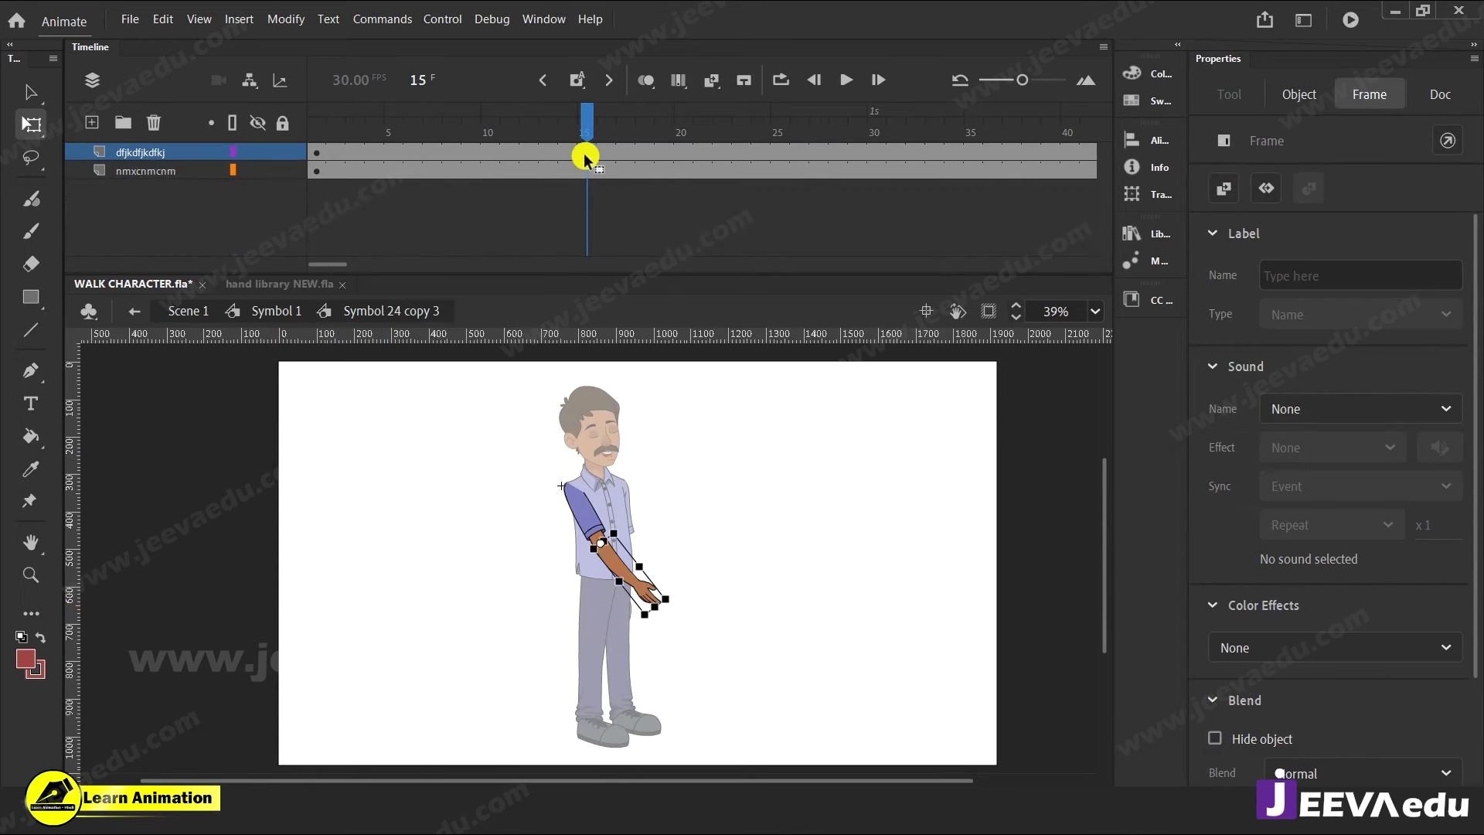
key("F6")
left_click(473, 152)
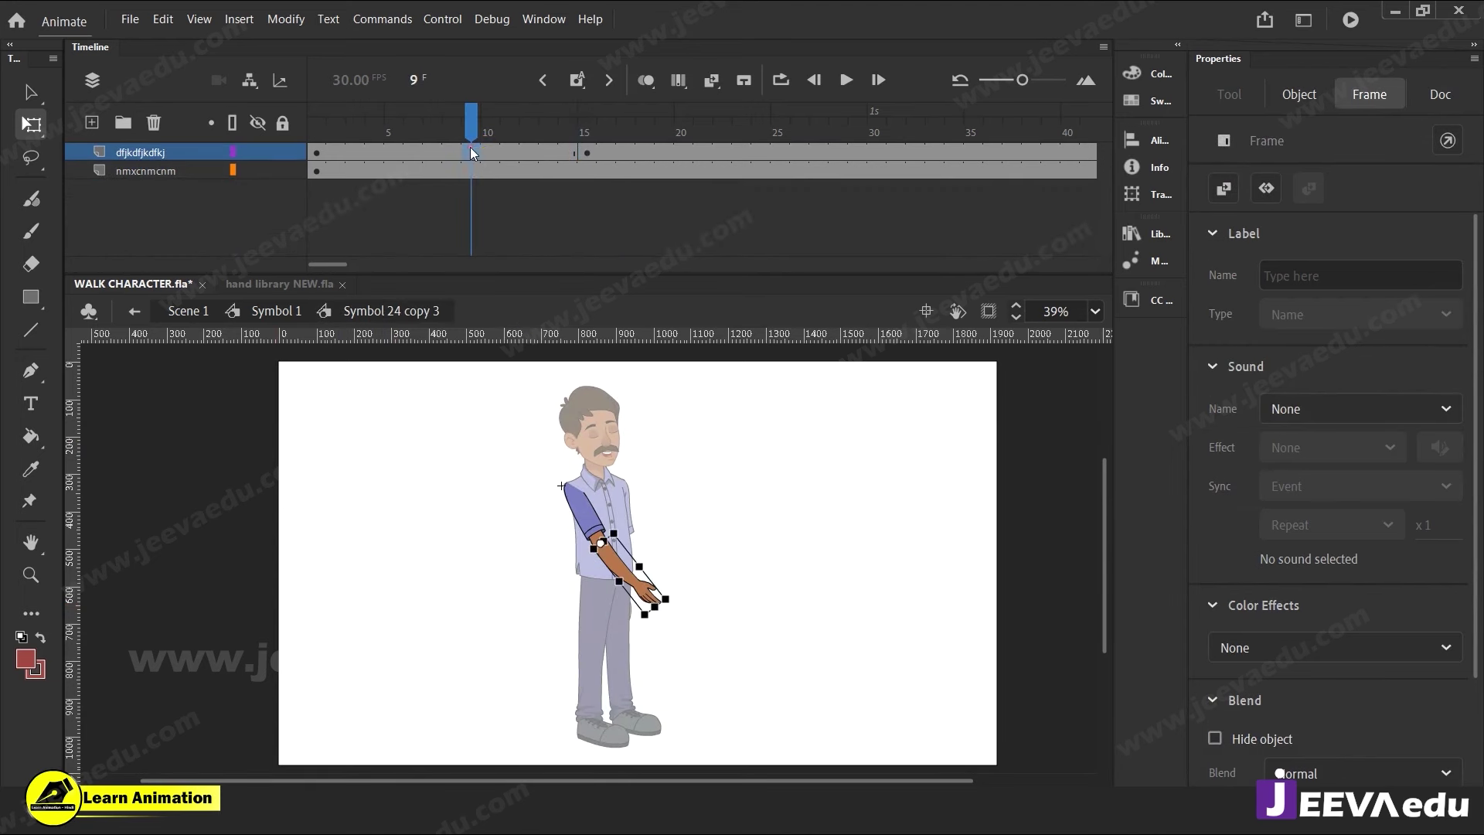
left_click(459, 154)
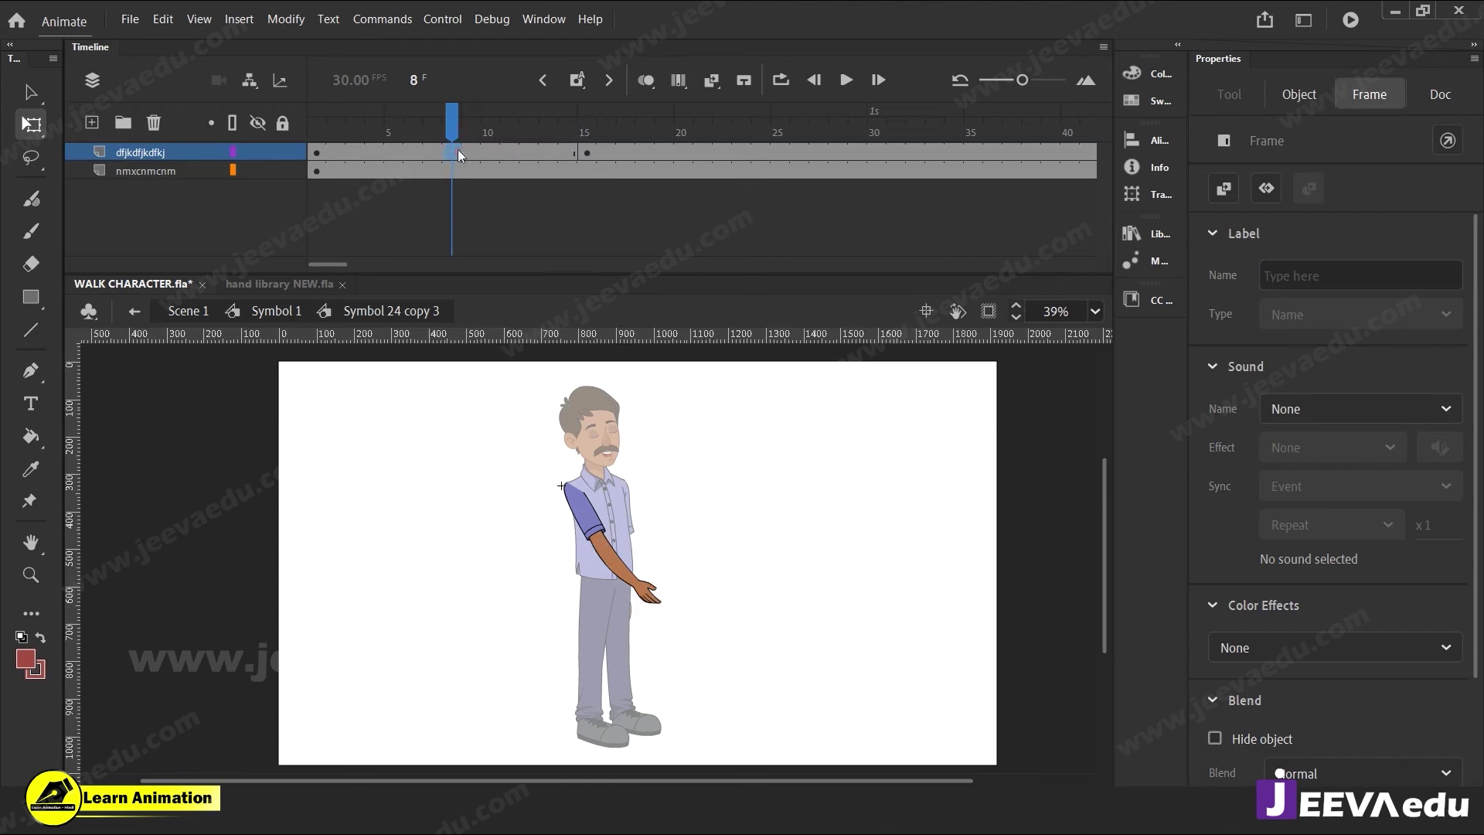
right_click(498, 150)
left_click(557, 154)
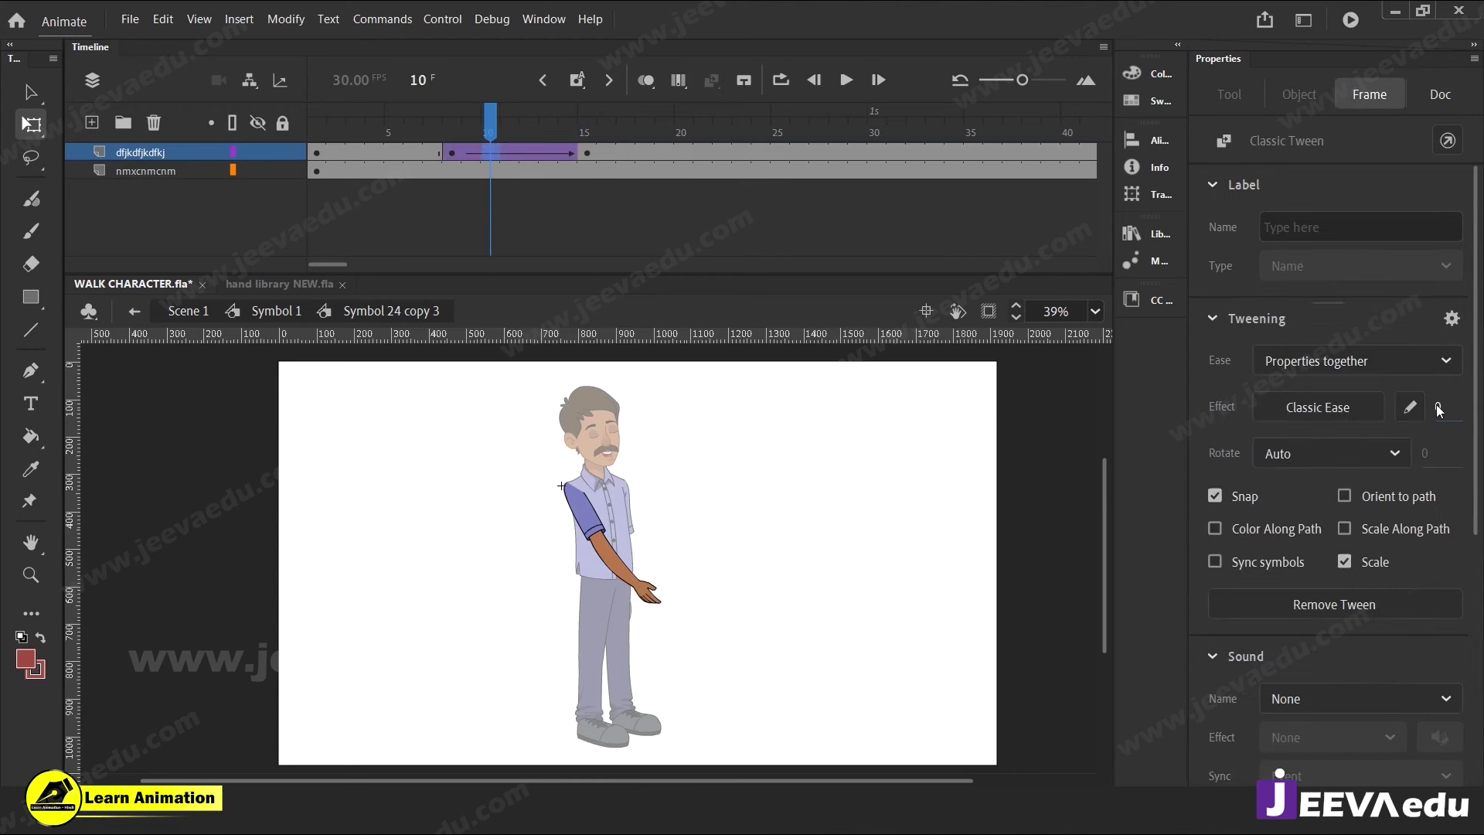
Rotate the forearm up to roughly horizontal at the frame 15 keyframe and return to Symbol 1.
left_click(587, 152)
left_click_drag(676, 608, 689, 541)
left_click(530, 579)
double_click(557, 554)
Examine the arm movement up close between frames 5 and 16 with the audio layer temporarily hidden.
left_click_drag(548, 138, 568, 249)
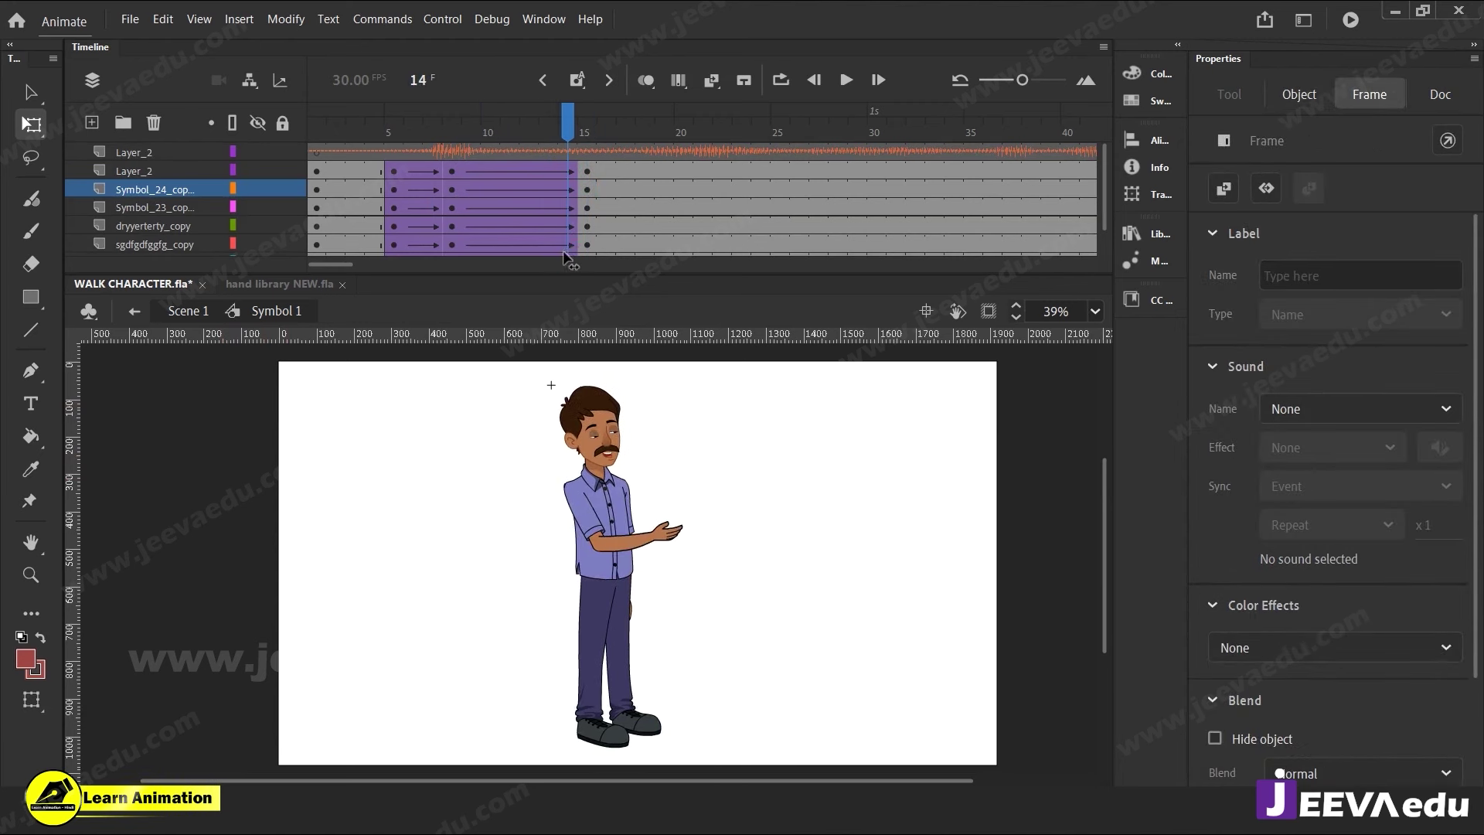
left_click(574, 257)
key("z")
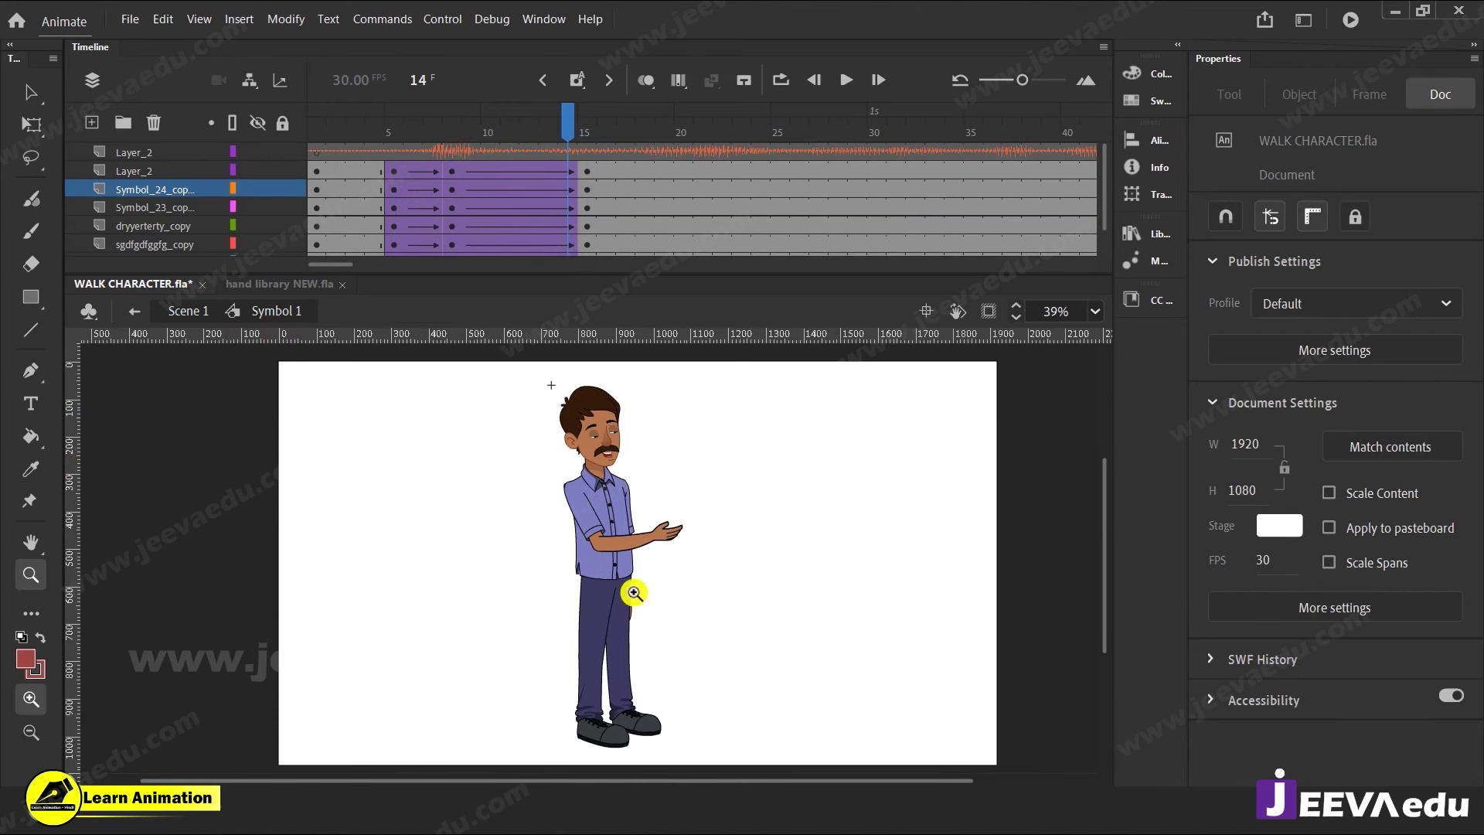
left_click(633, 592)
left_click(576, 551)
left_click(260, 151)
left_click_drag(425, 133, 573, 154)
left_click(489, 147)
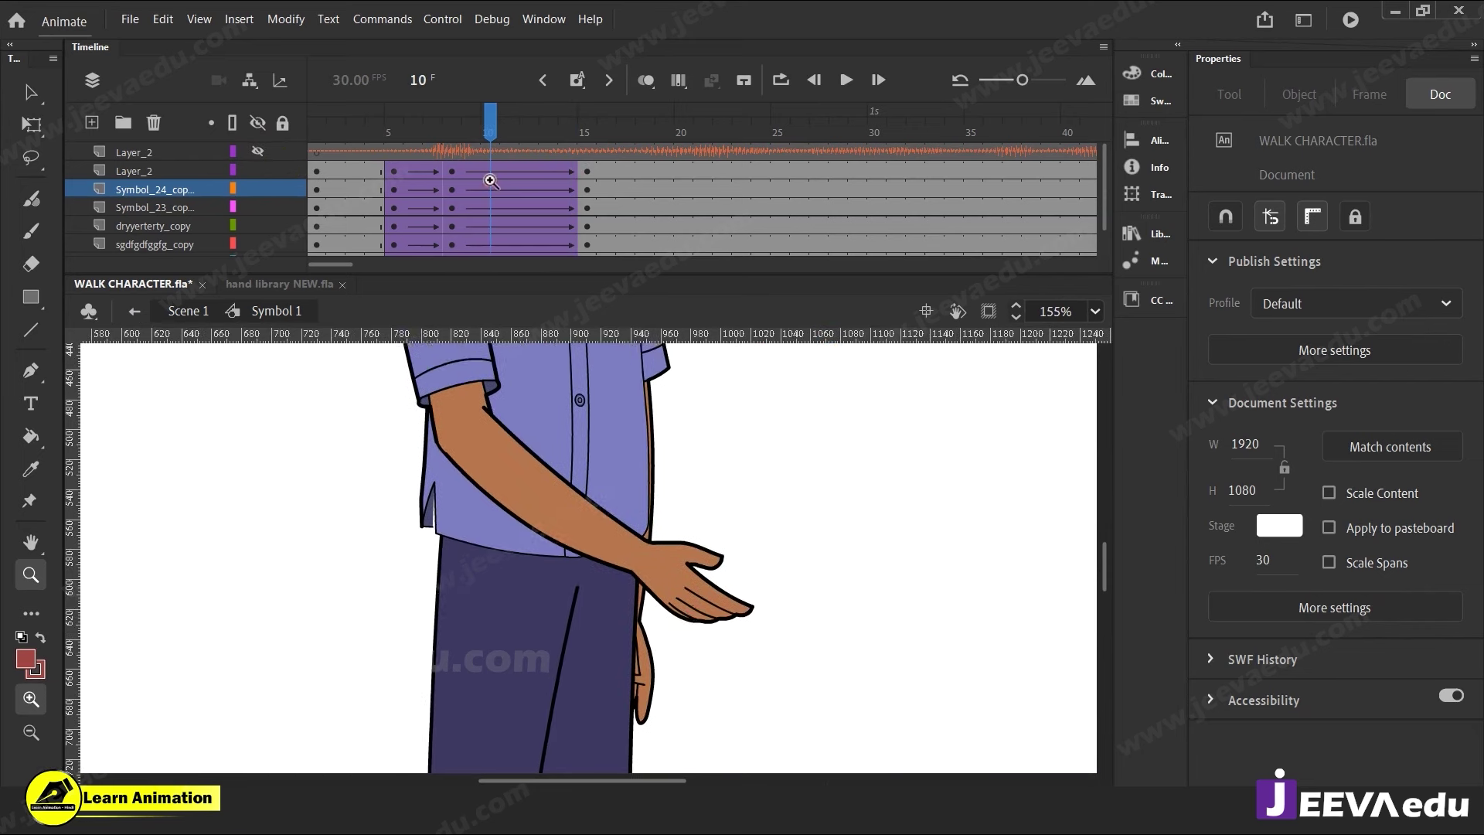
left_click_drag(692, 624, 683, 528)
left_click(397, 133)
left_click(604, 159)
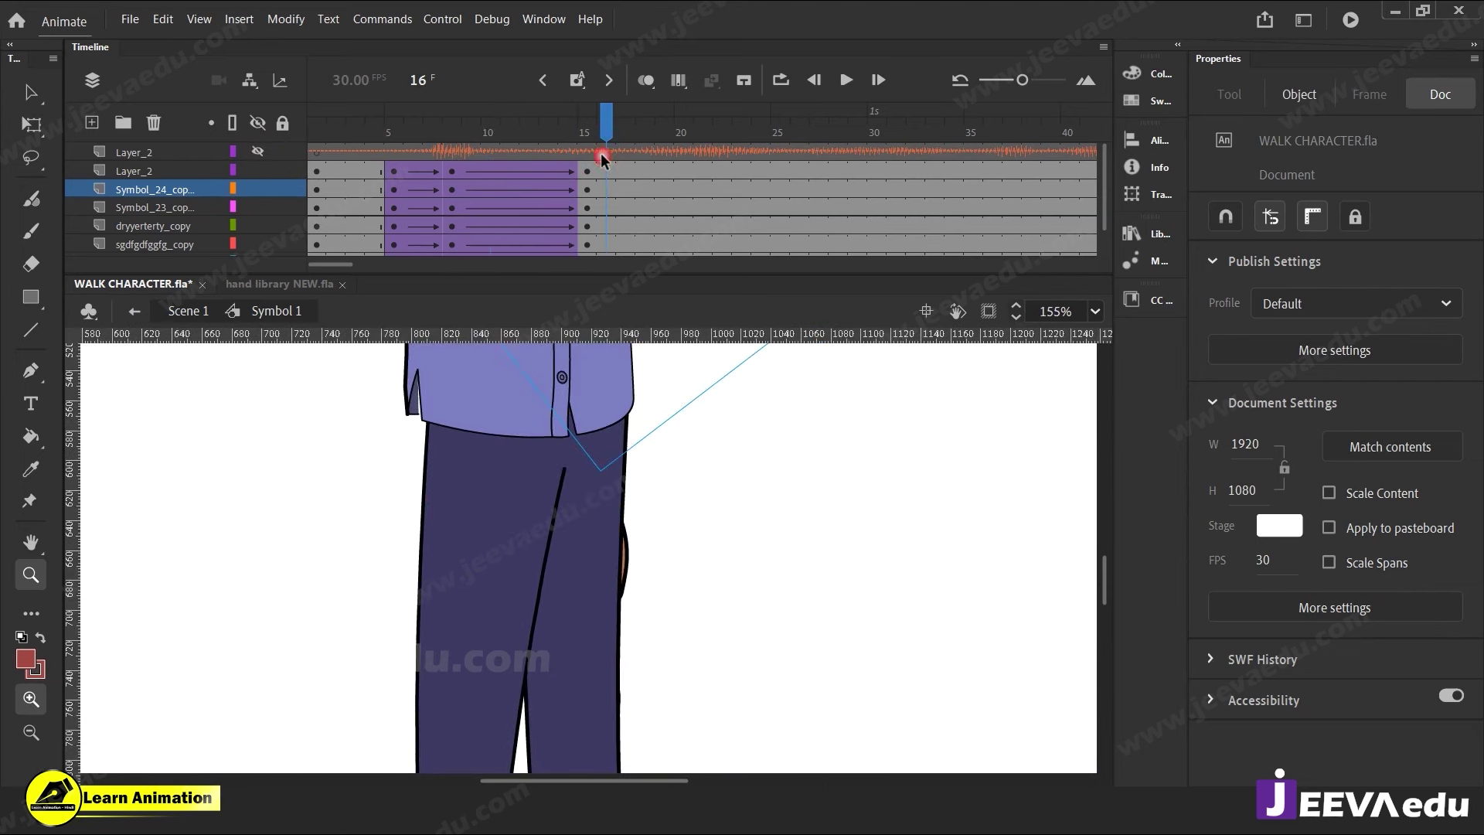
left_click(545, 533, "alt")
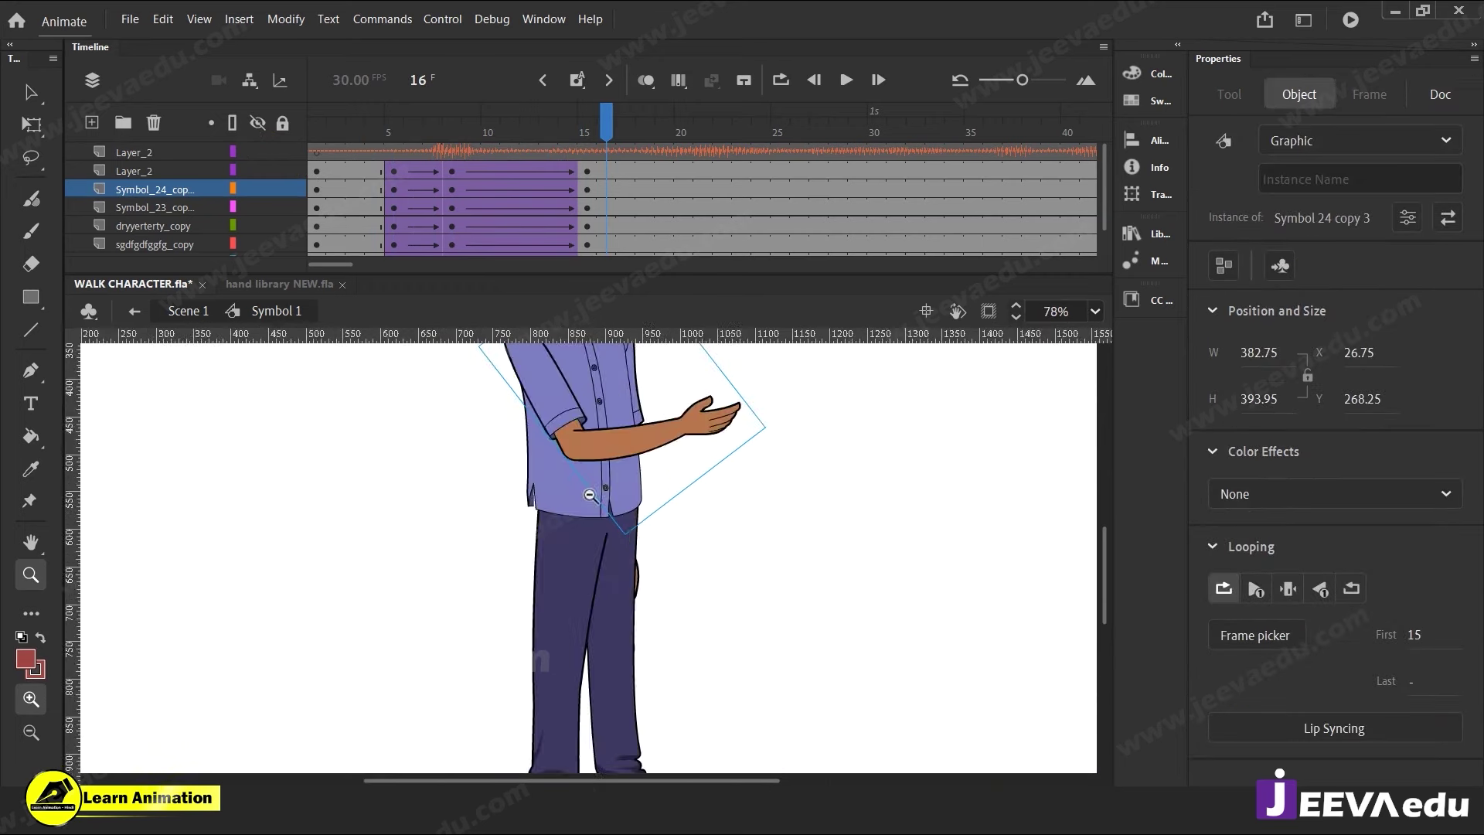
left_click(591, 496, "alt")
Play the speech just past frame 17 and insert keyframes on all character layers at frame 18.
left_click_drag(604, 137, 626, 220)
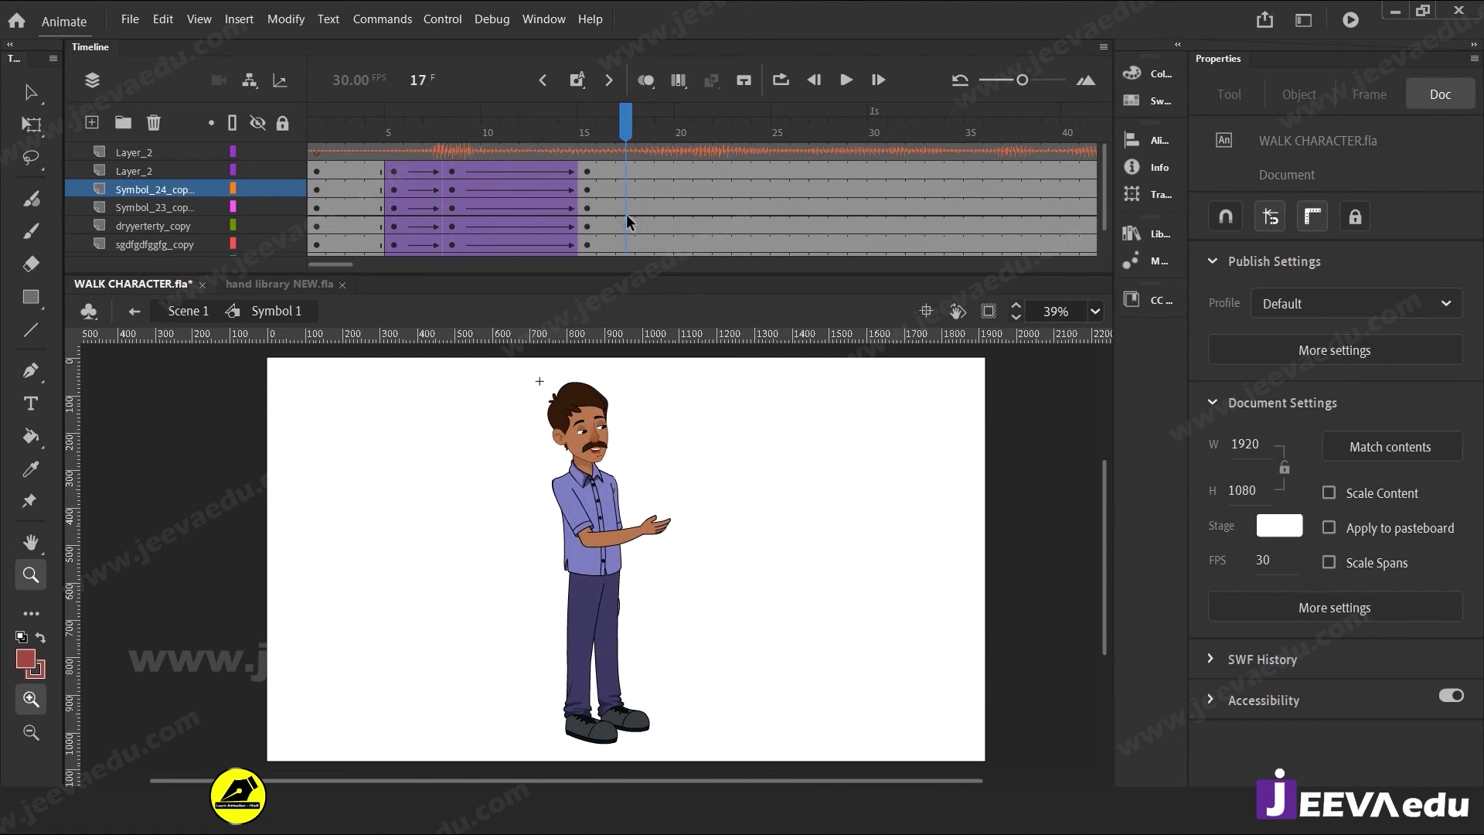
left_click(683, 186)
key("Return")
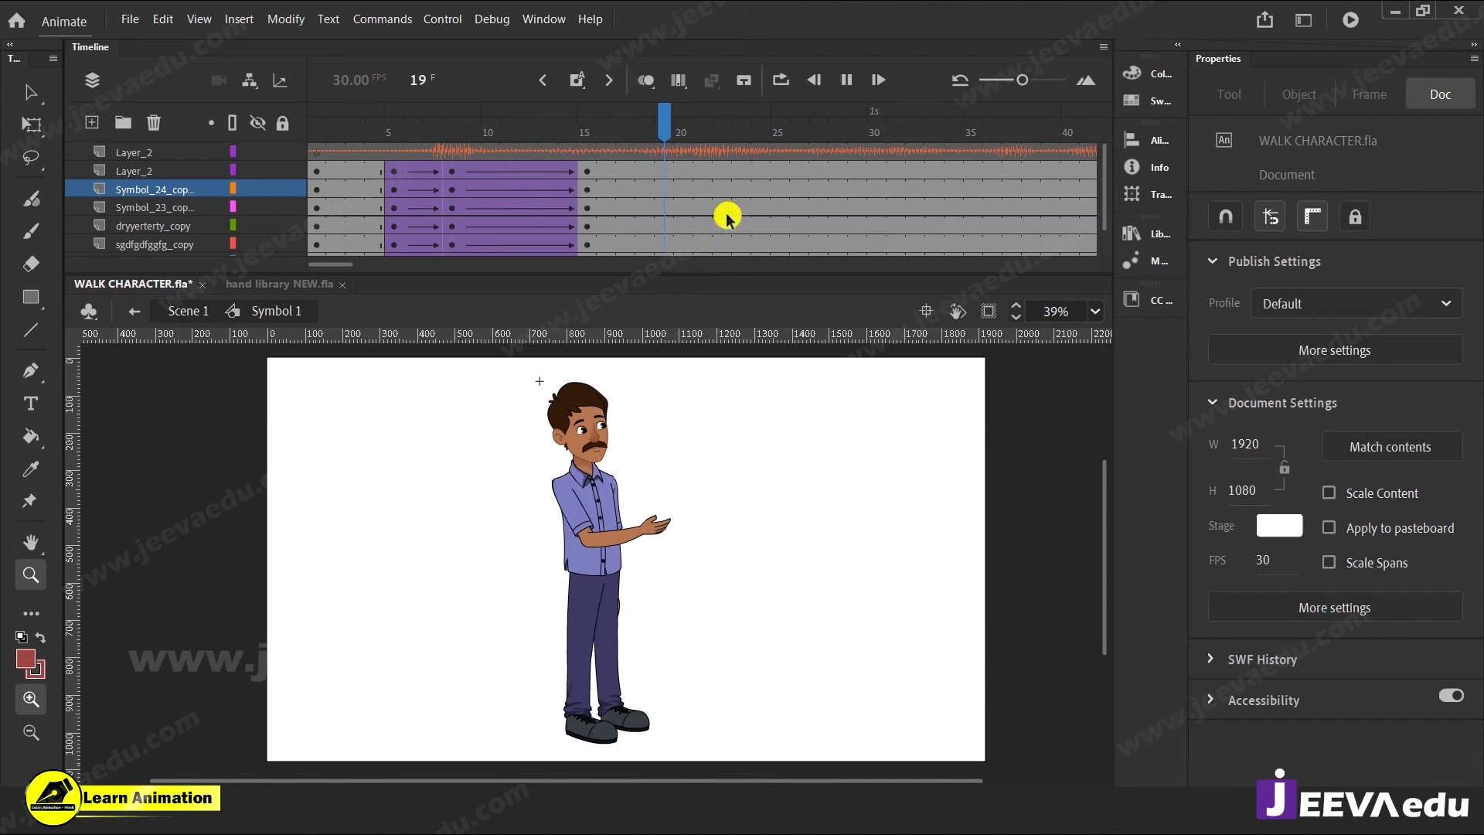
left_click_drag(676, 149, 637, 145)
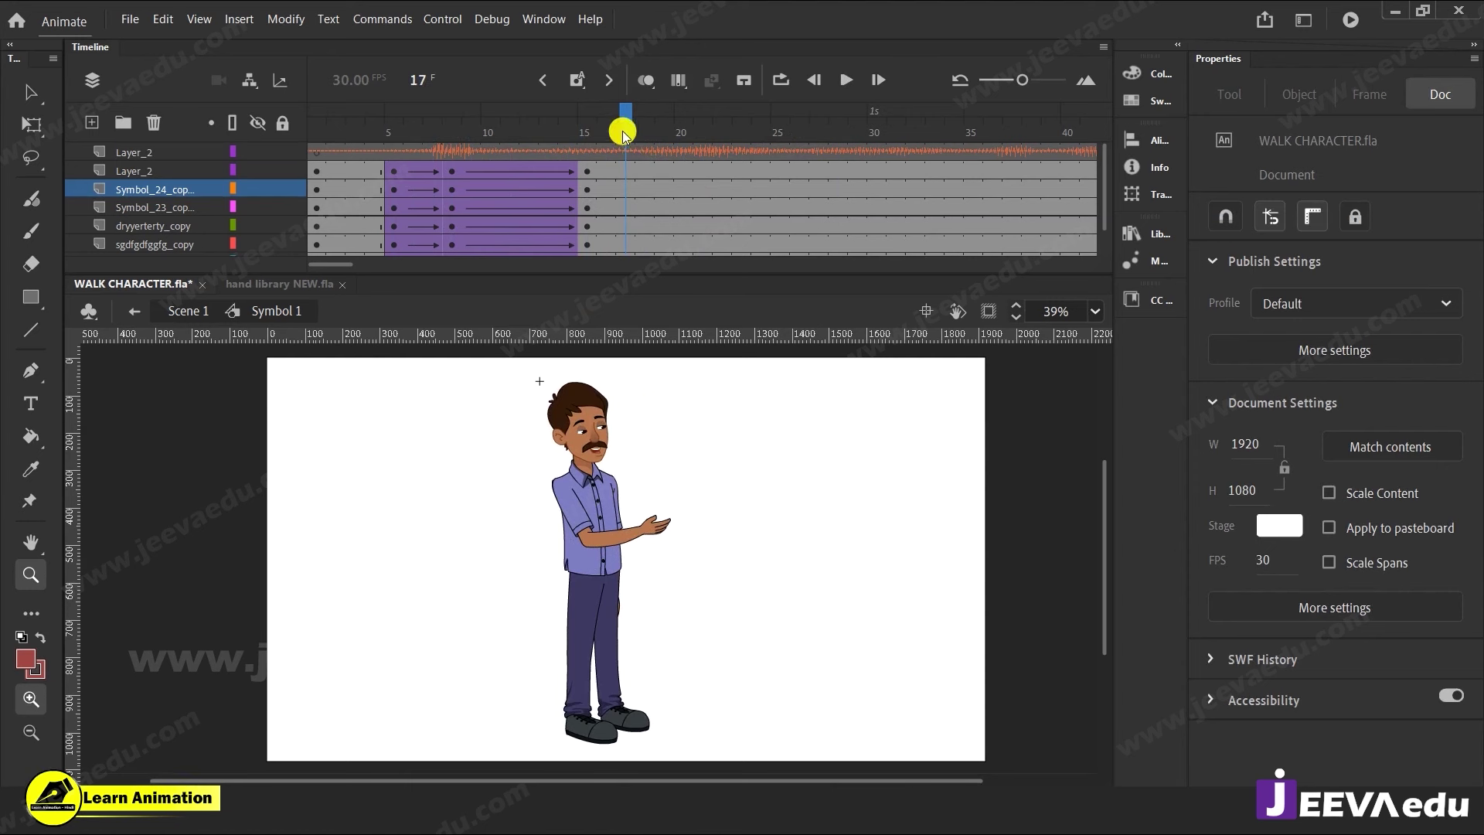
left_click_drag(628, 127, 646, 285)
left_click(651, 341)
key("F6")
scroll(606, 168, "up", 2)
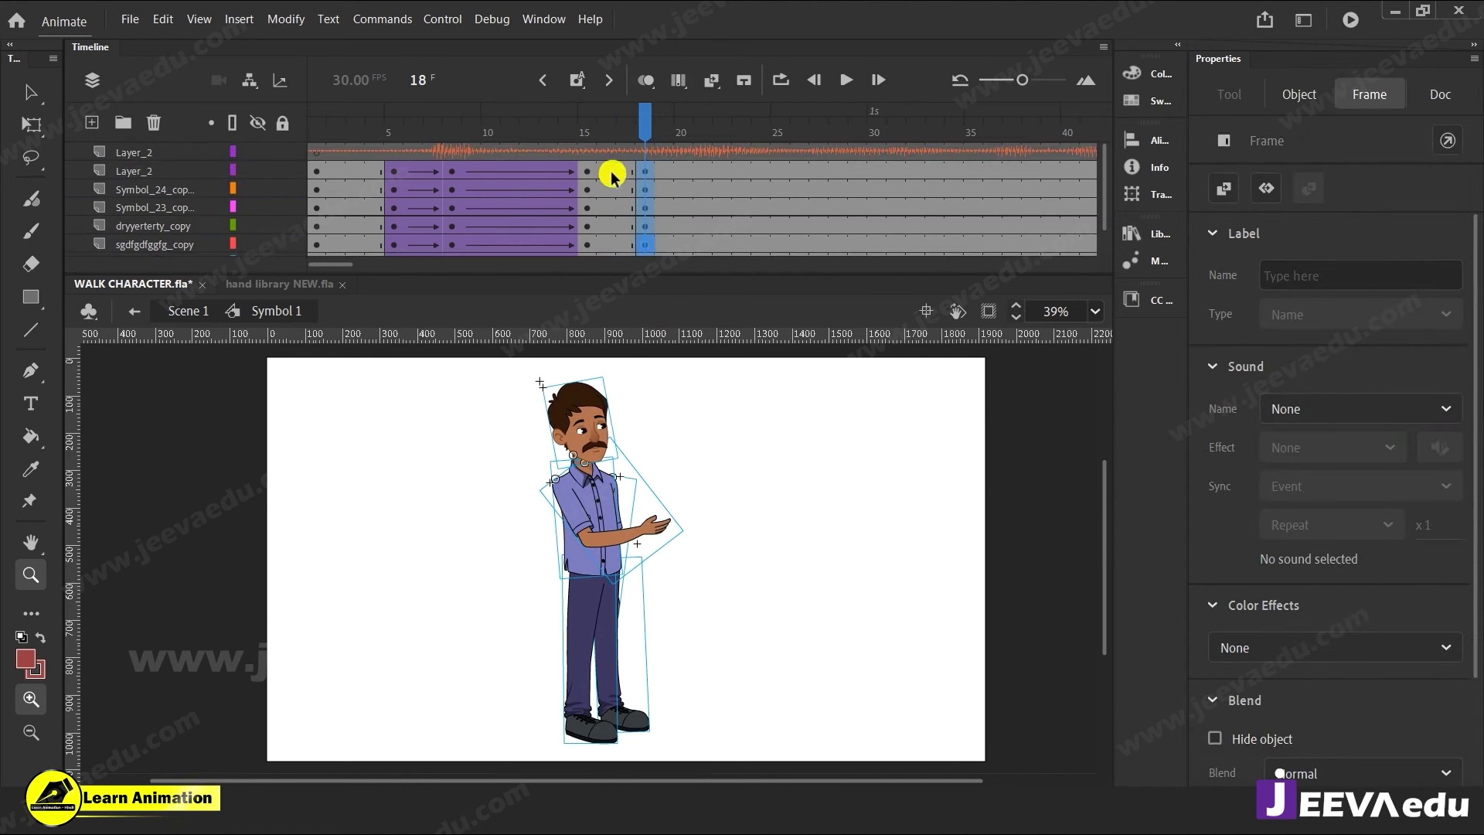
Create classic tweens on all character layers between frames 15 and 18.
left_click_drag(618, 168, 602, 322)
right_click(615, 216)
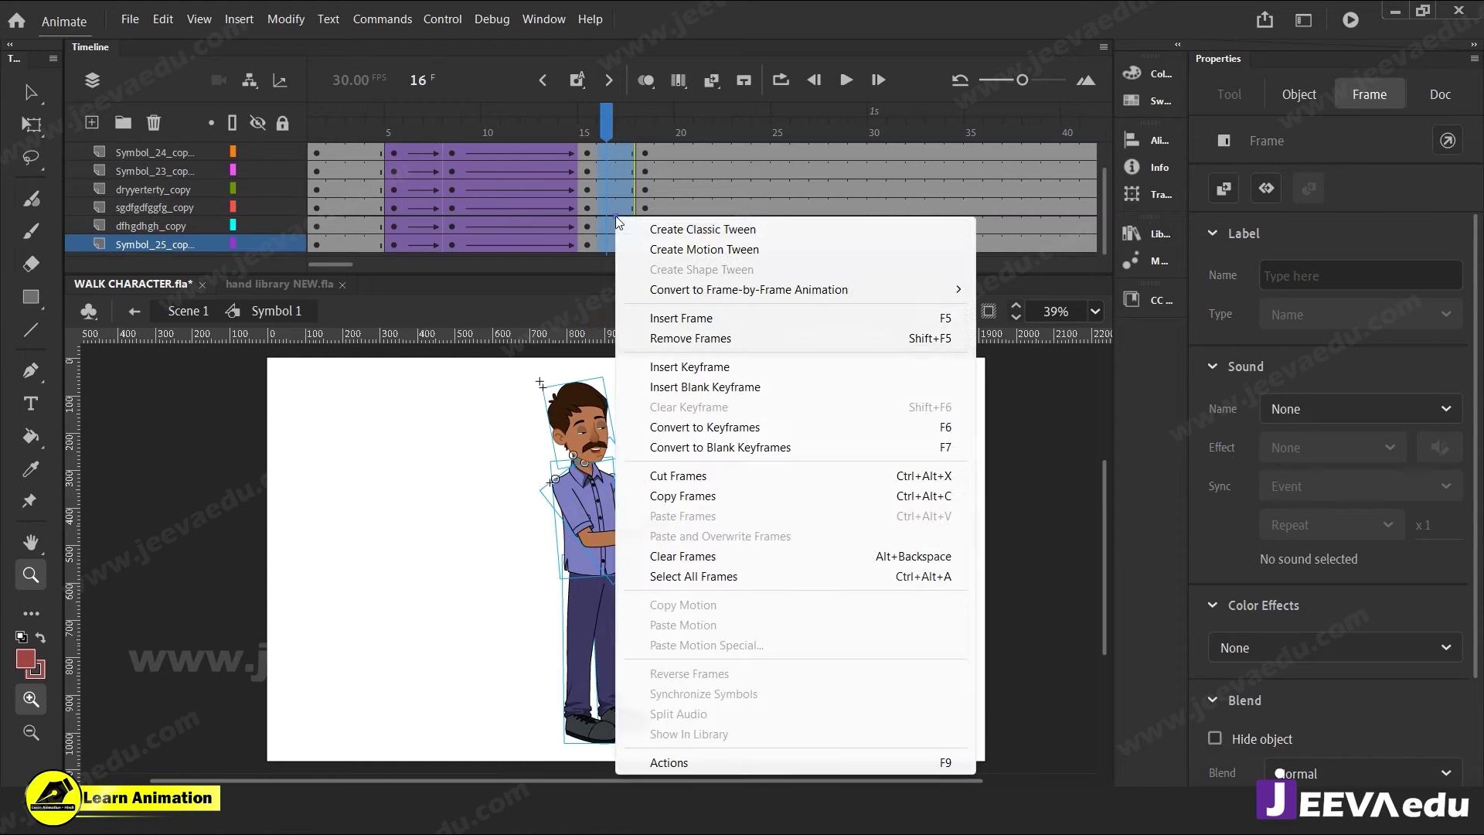
left_click(686, 229)
At frame 18, rotate the character's upper body slightly forward about the waist with Free Transform.
left_click(613, 126)
left_click(644, 130)
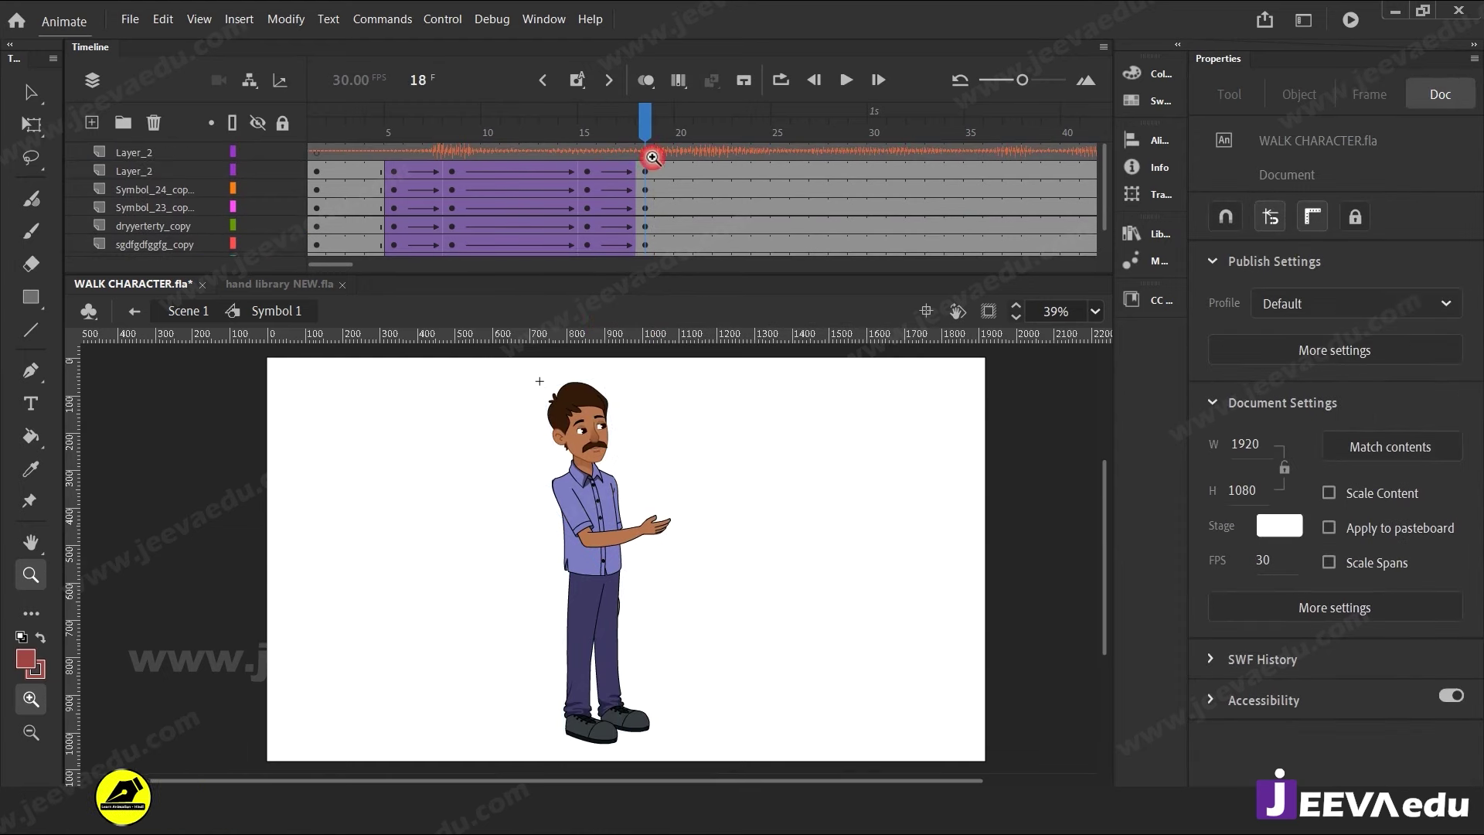
left_click_drag(625, 127, 643, 137)
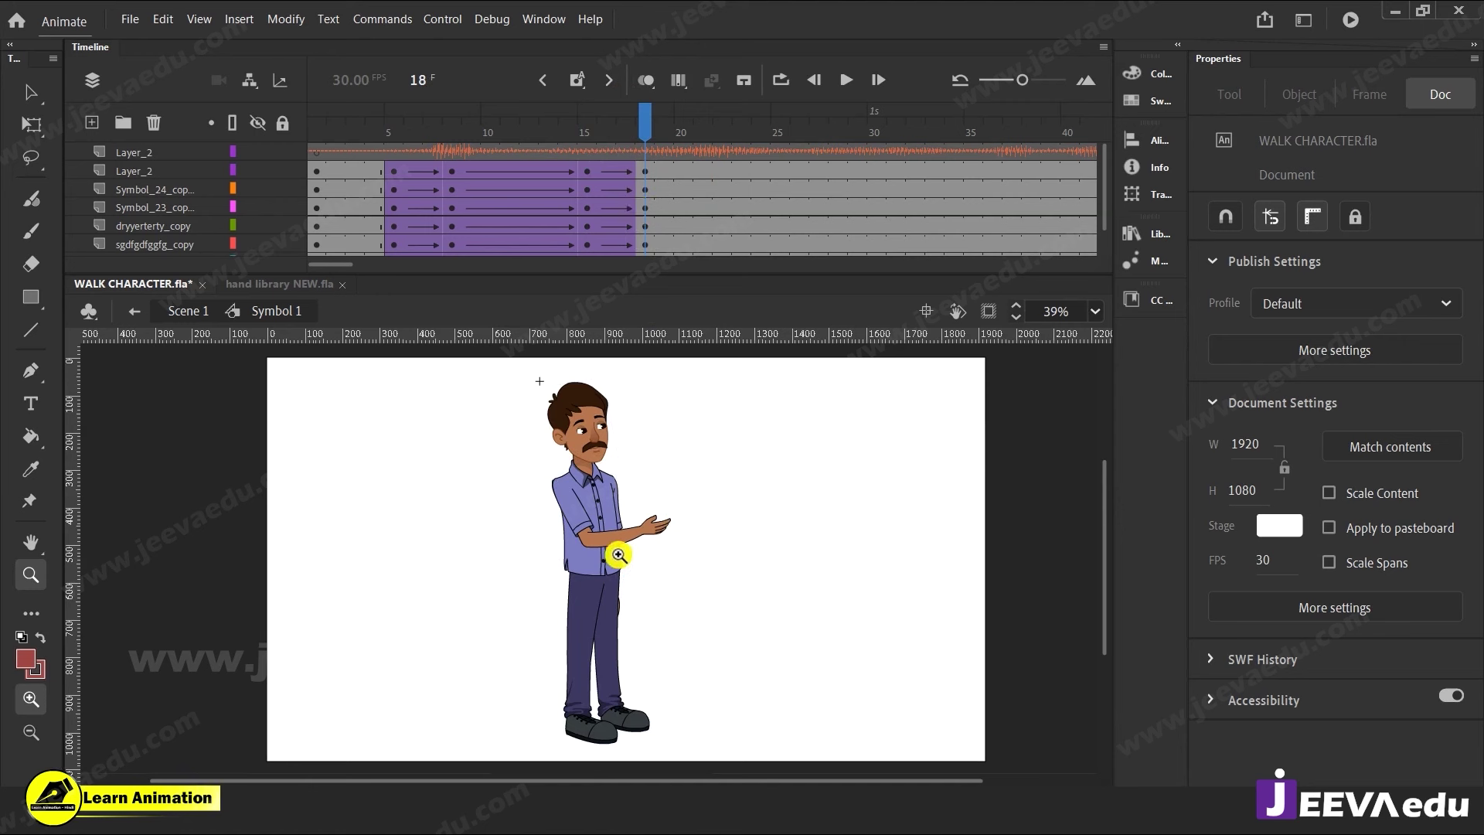
left_click_drag(640, 114, 618, 177)
left_click(640, 186)
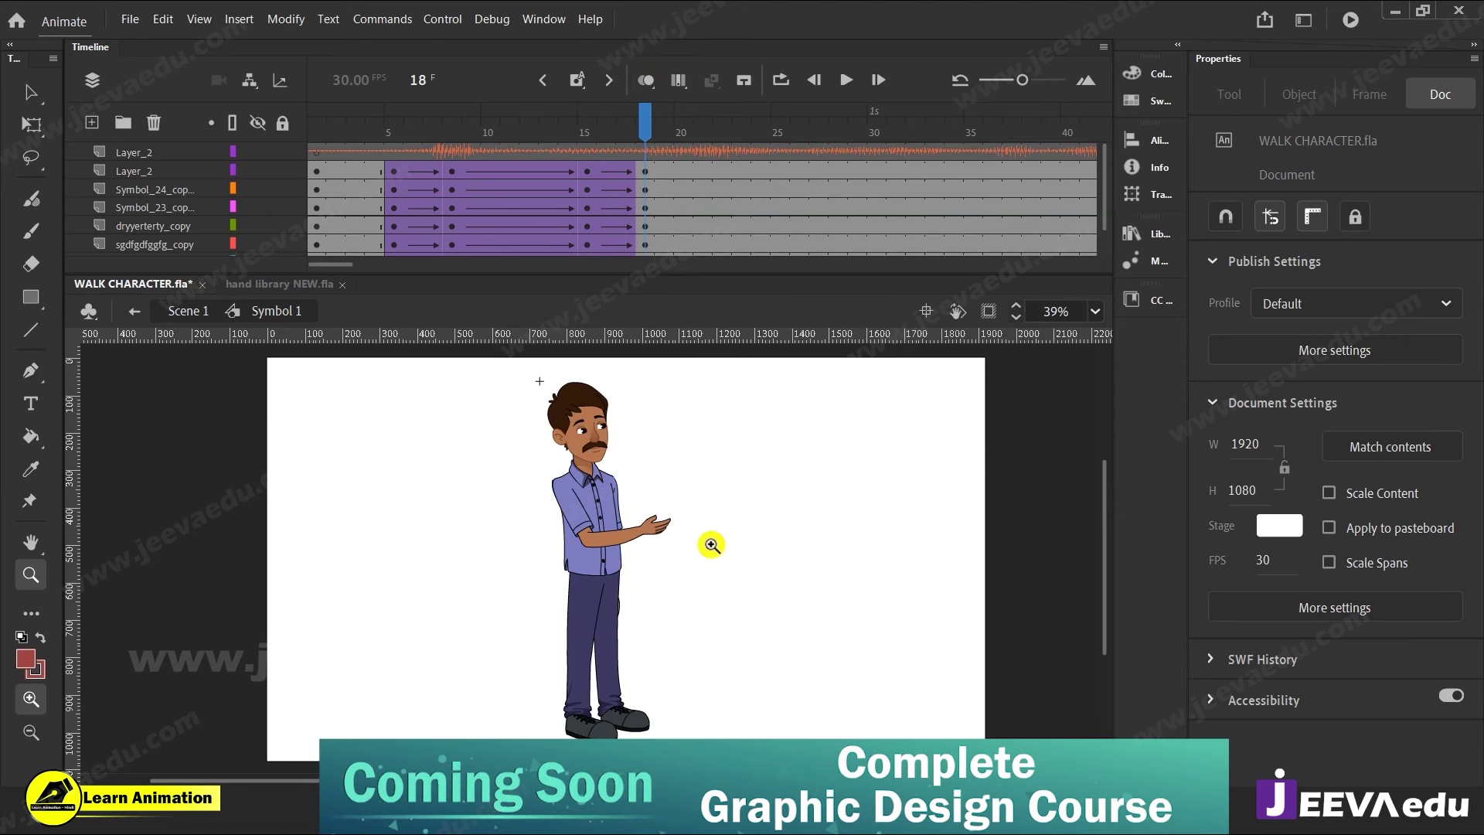
key("v")
left_click(632, 492)
key("q")
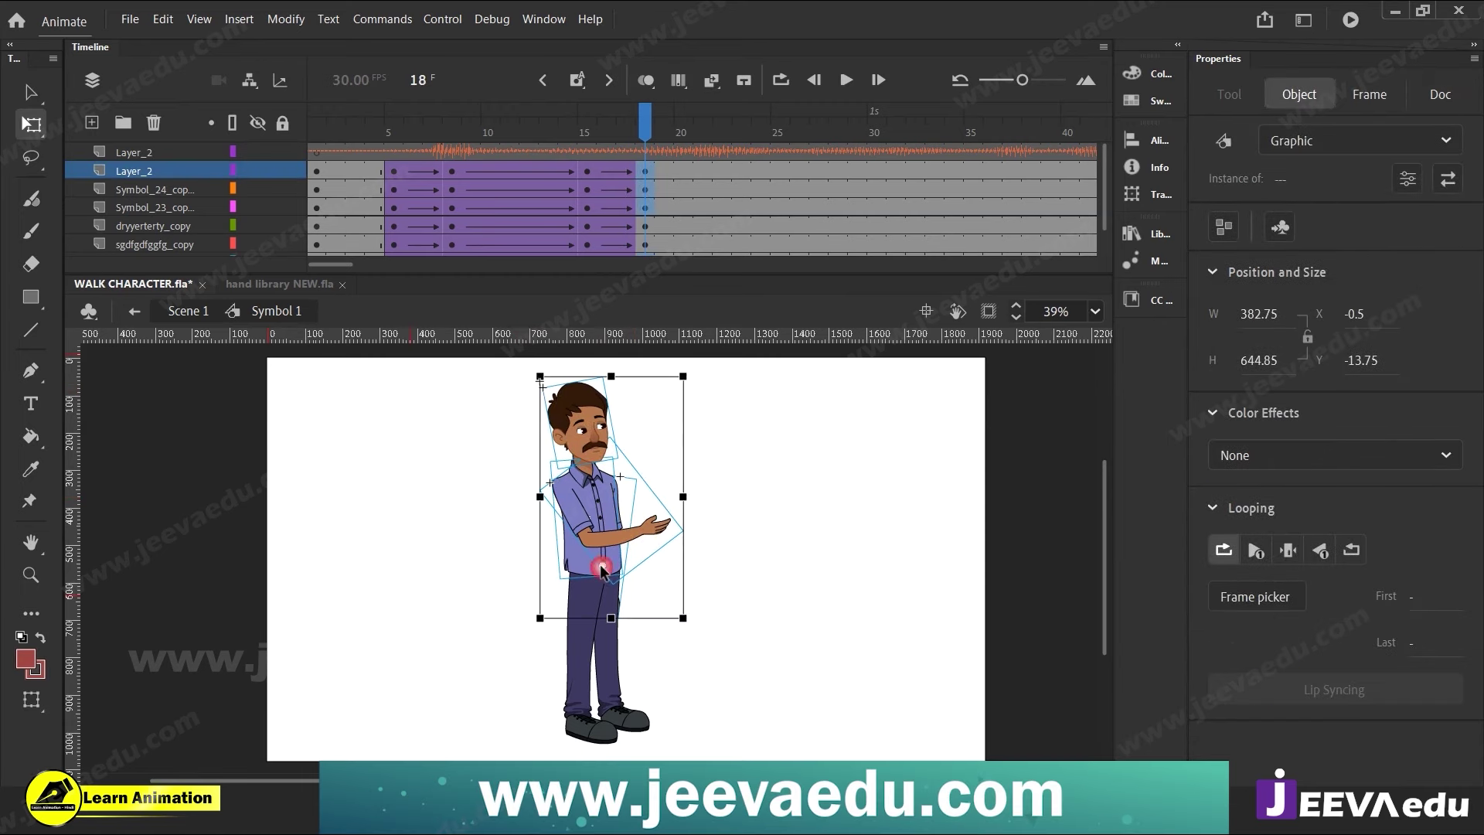
left_click_drag(690, 370, 696, 381)
Hide the audio layer and review the body movement from frame 5 to frame 18.
left_click(394, 167)
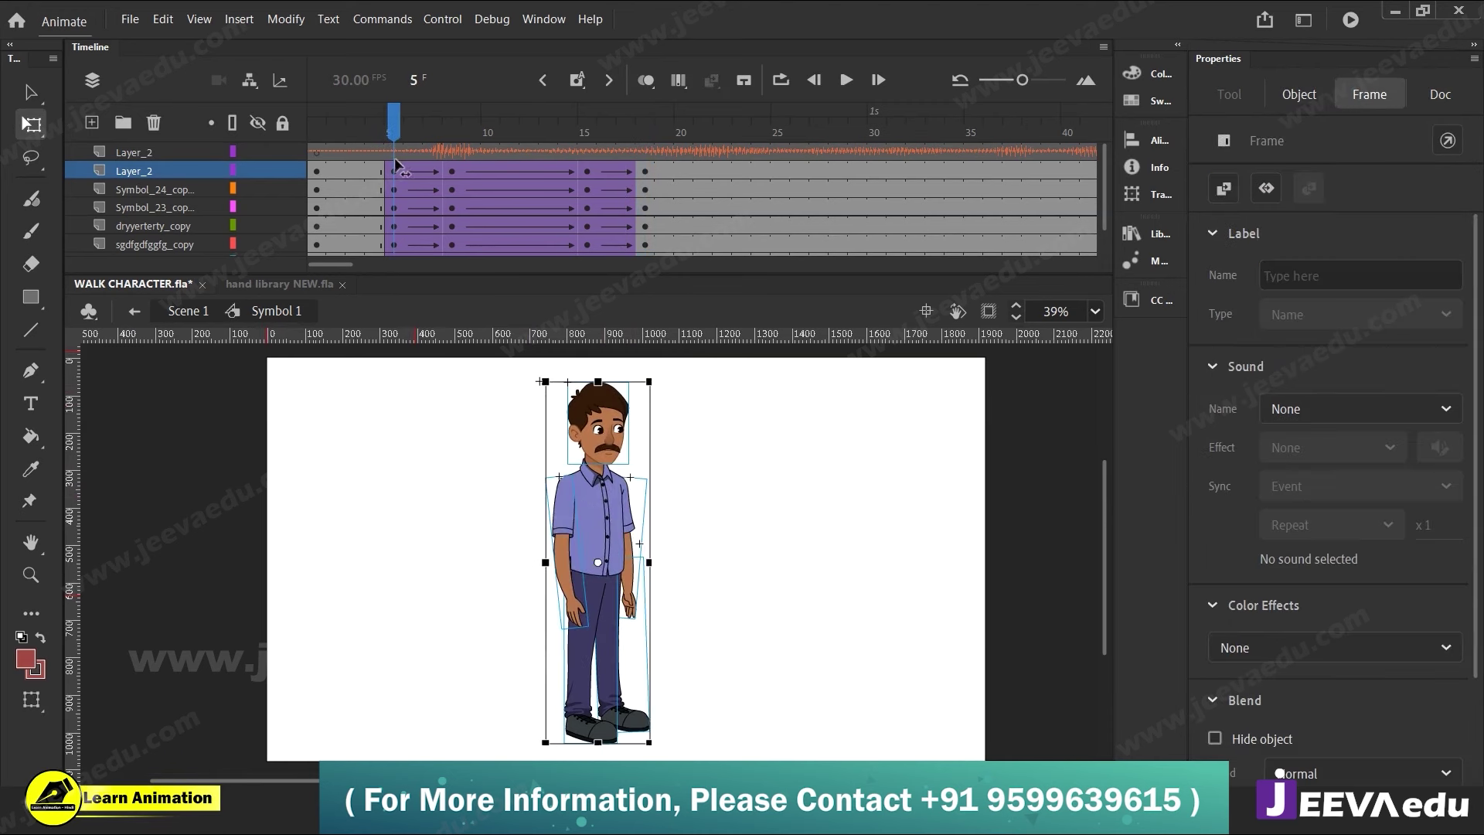
left_click(251, 151)
left_click_drag(556, 152, 613, 188)
key("period")
key("period")
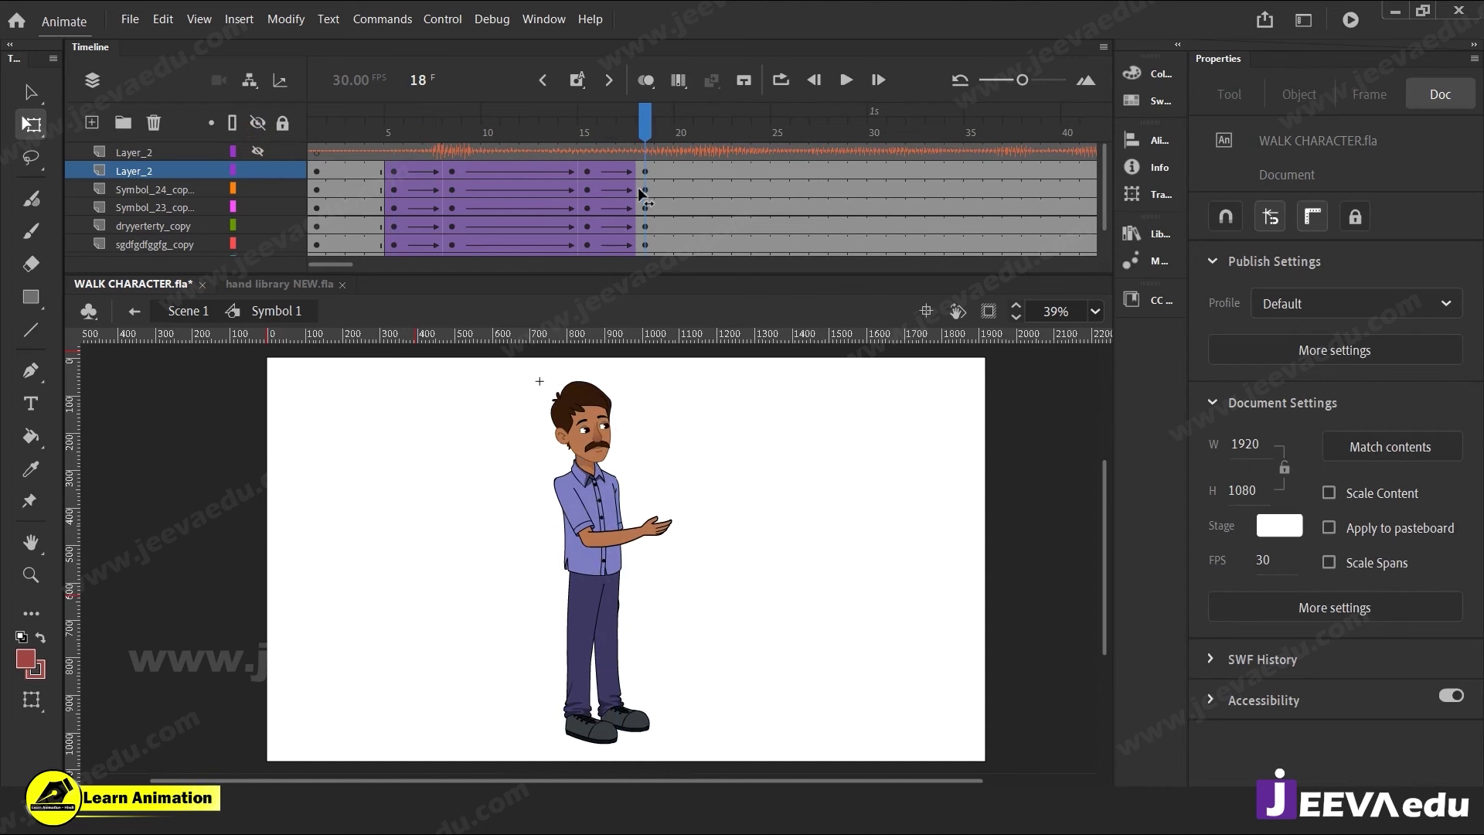
Raise the near arm slightly at frame 18 with Free Transform and scrub through the gesture.
key("z")
left_click(618, 531)
key("v")
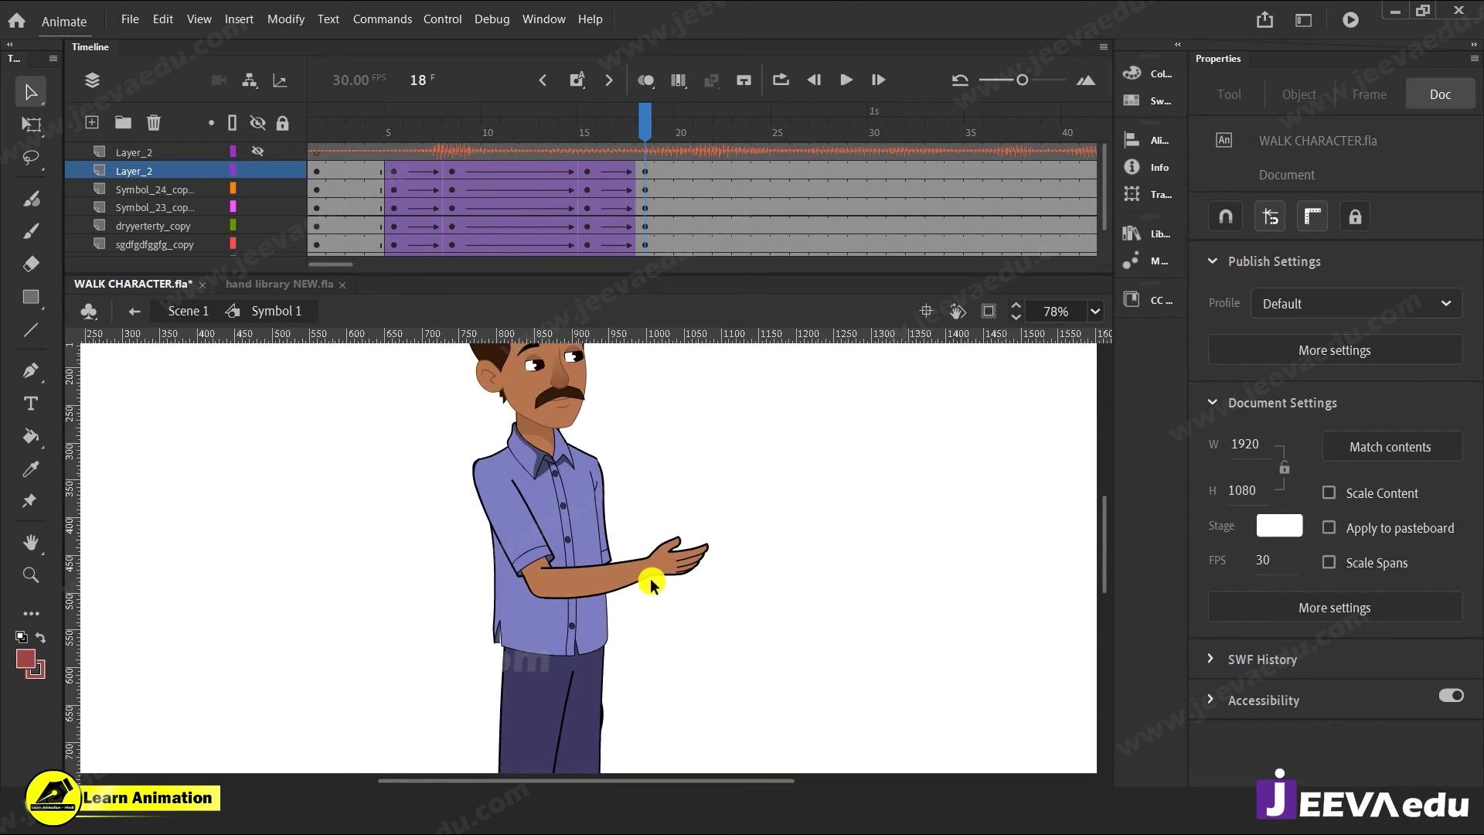
left_click(657, 566)
key("q")
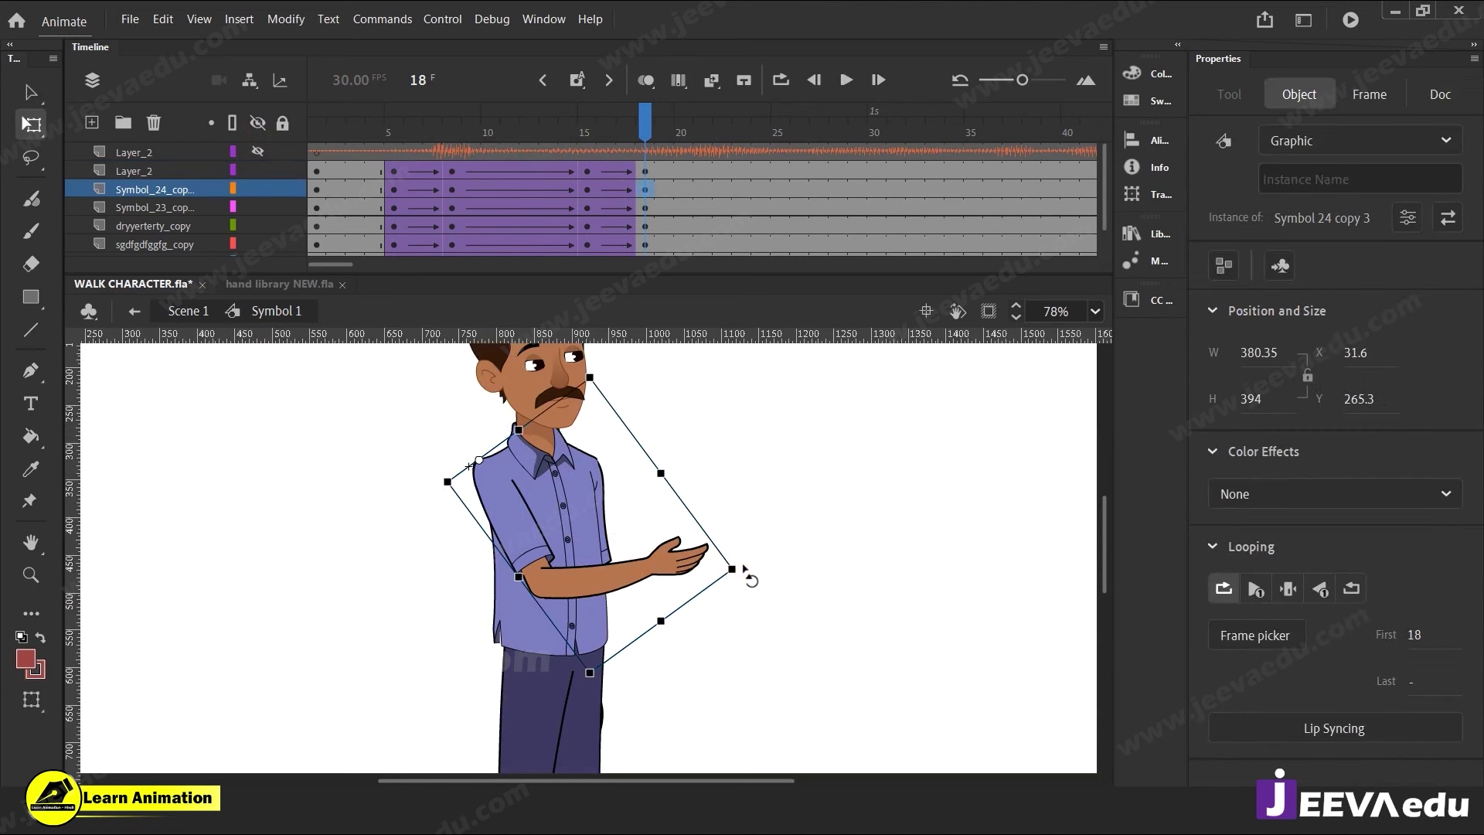
left_click_drag(745, 569, 748, 559)
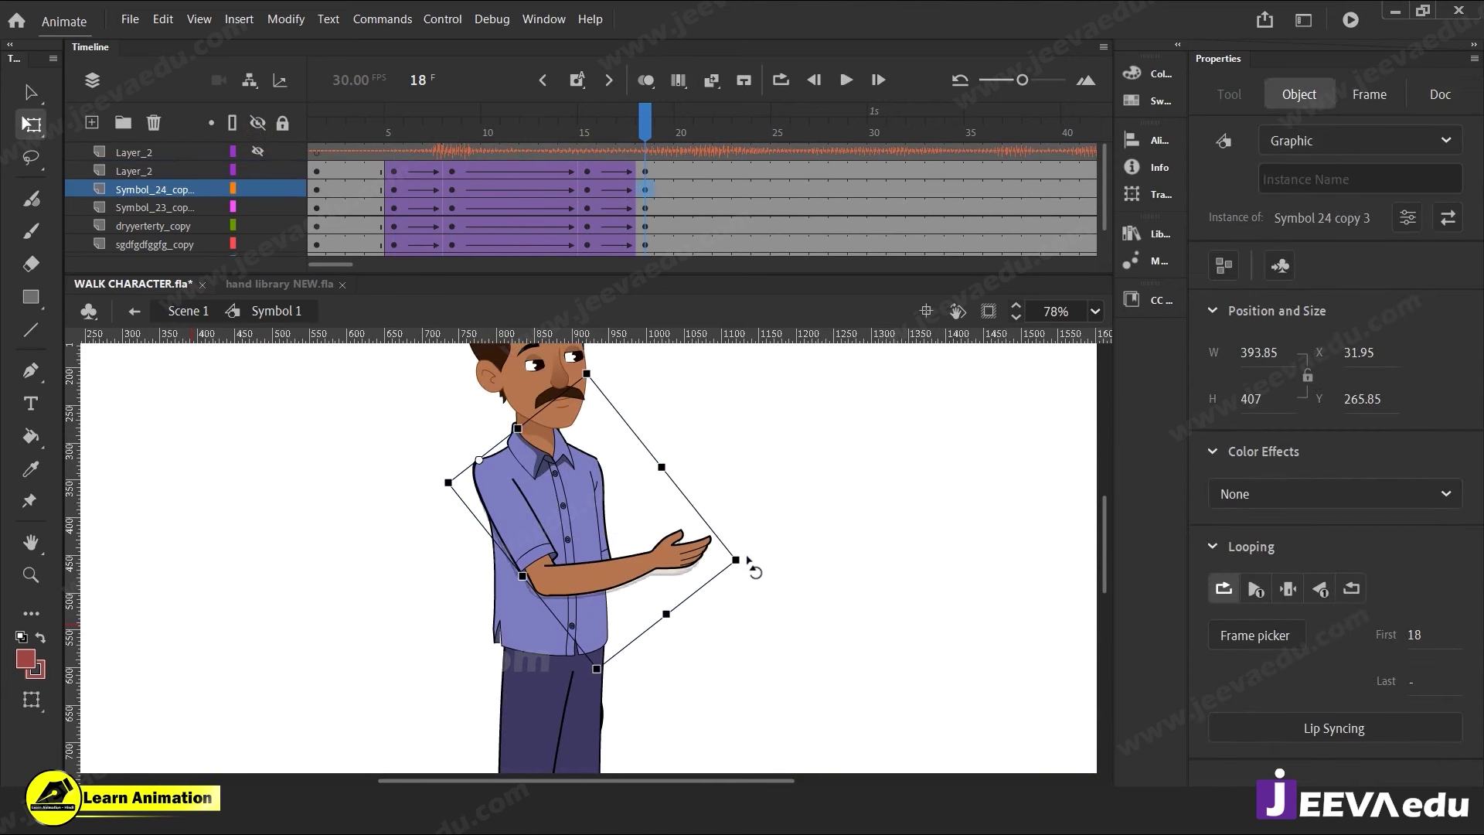
left_click_drag(535, 129, 643, 221)
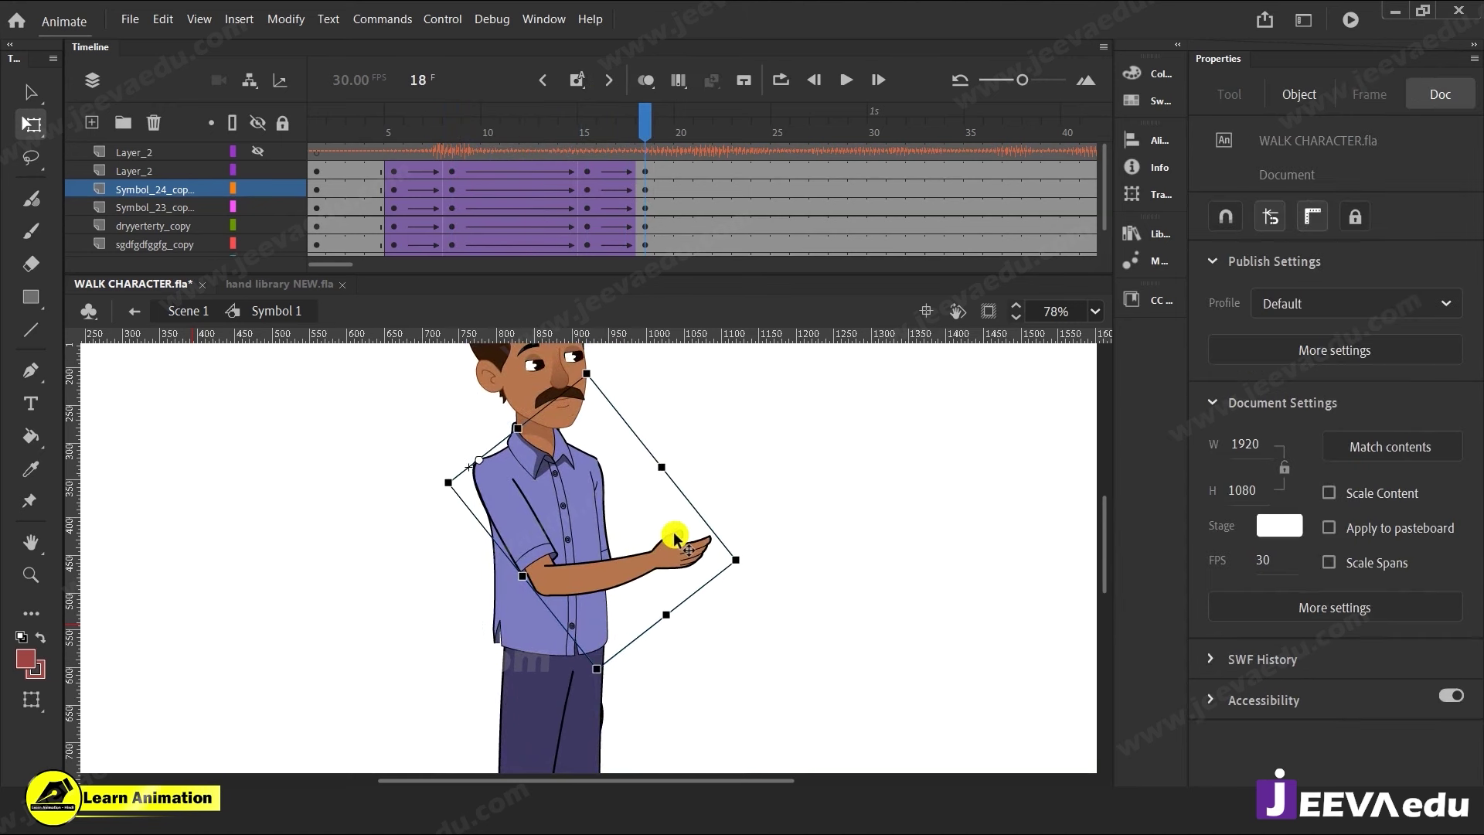
Lower the near arm slightly at frame 18 with Free Transform and play back the gesture.
mouse_move(651, 155)
left_mouse_down()
mouse_move(490, 161)
mouse_move(645, 171)
left_mouse_up()
left_click_drag(755, 553, 751, 564)
left_click_drag(643, 132, 354, 170)
key("Return")
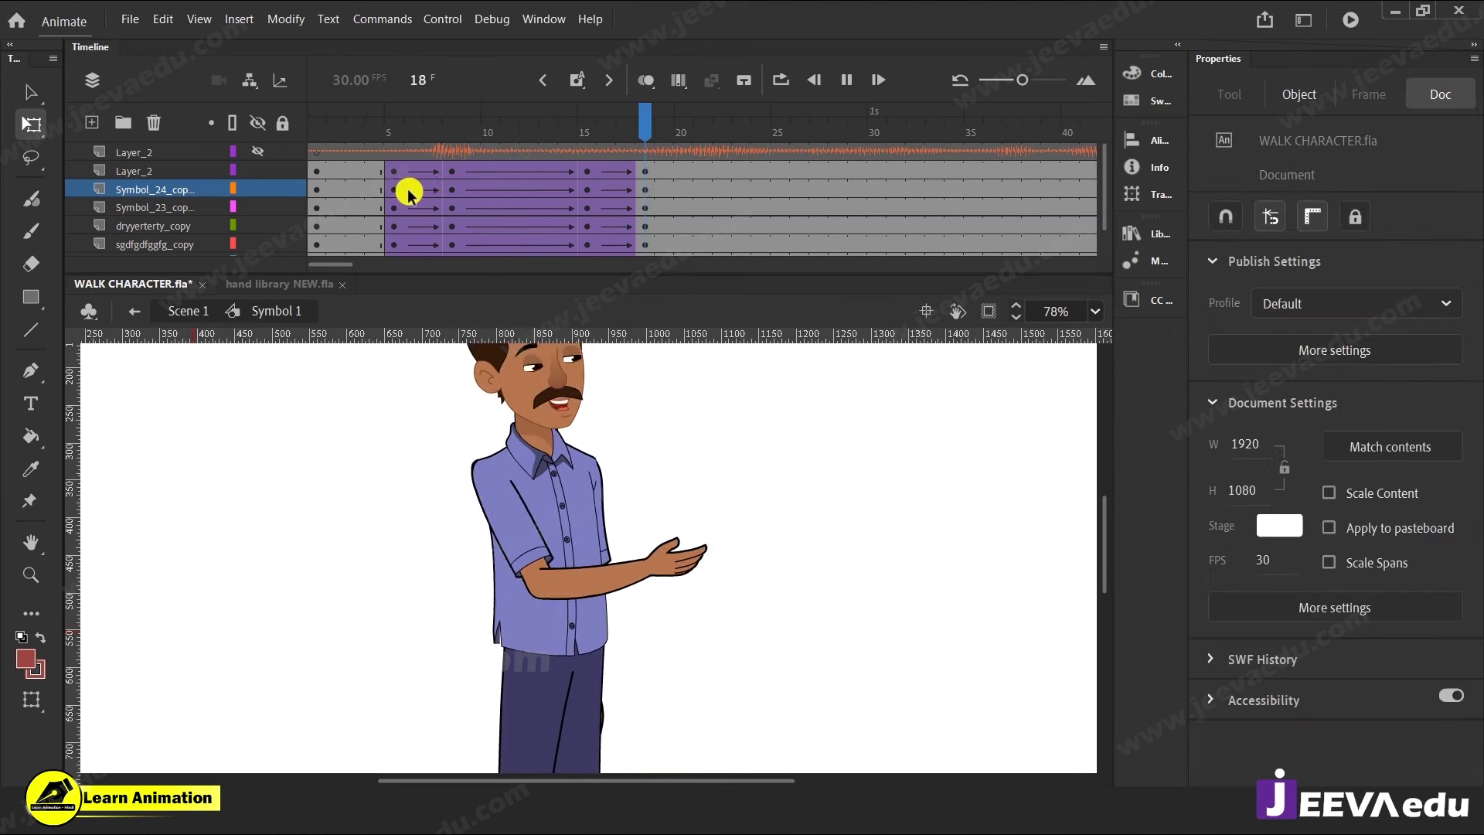
left_click(626, 148)
mouse_move(626, 150)
left_mouse_down()
mouse_move(587, 151)
mouse_move(644, 133)
left_mouse_up()
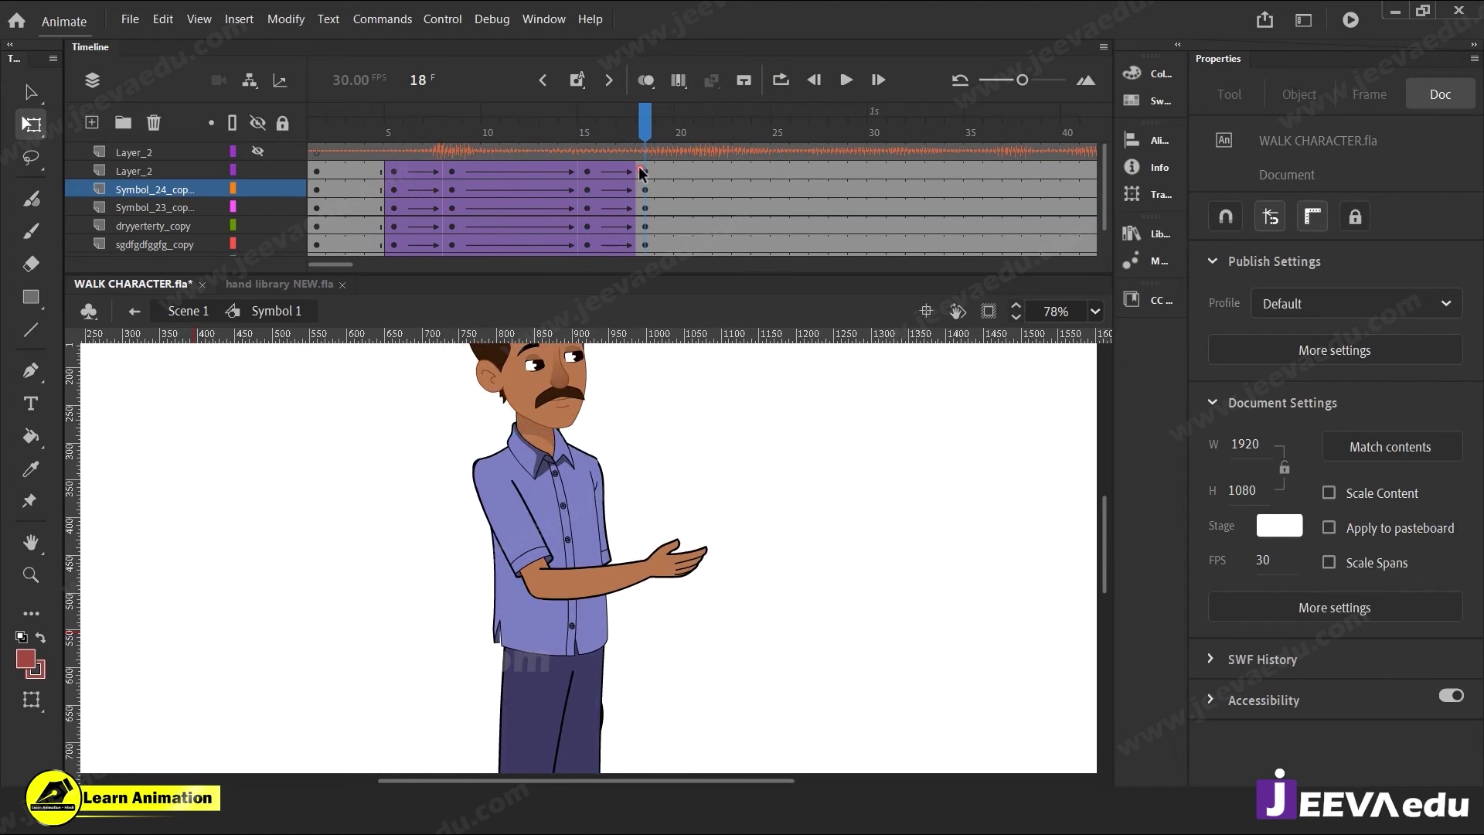
Inside the near-arm symbol, add a forearm keyframe at frame 18 and create a classic tween from frame 15.
double_click(674, 562)
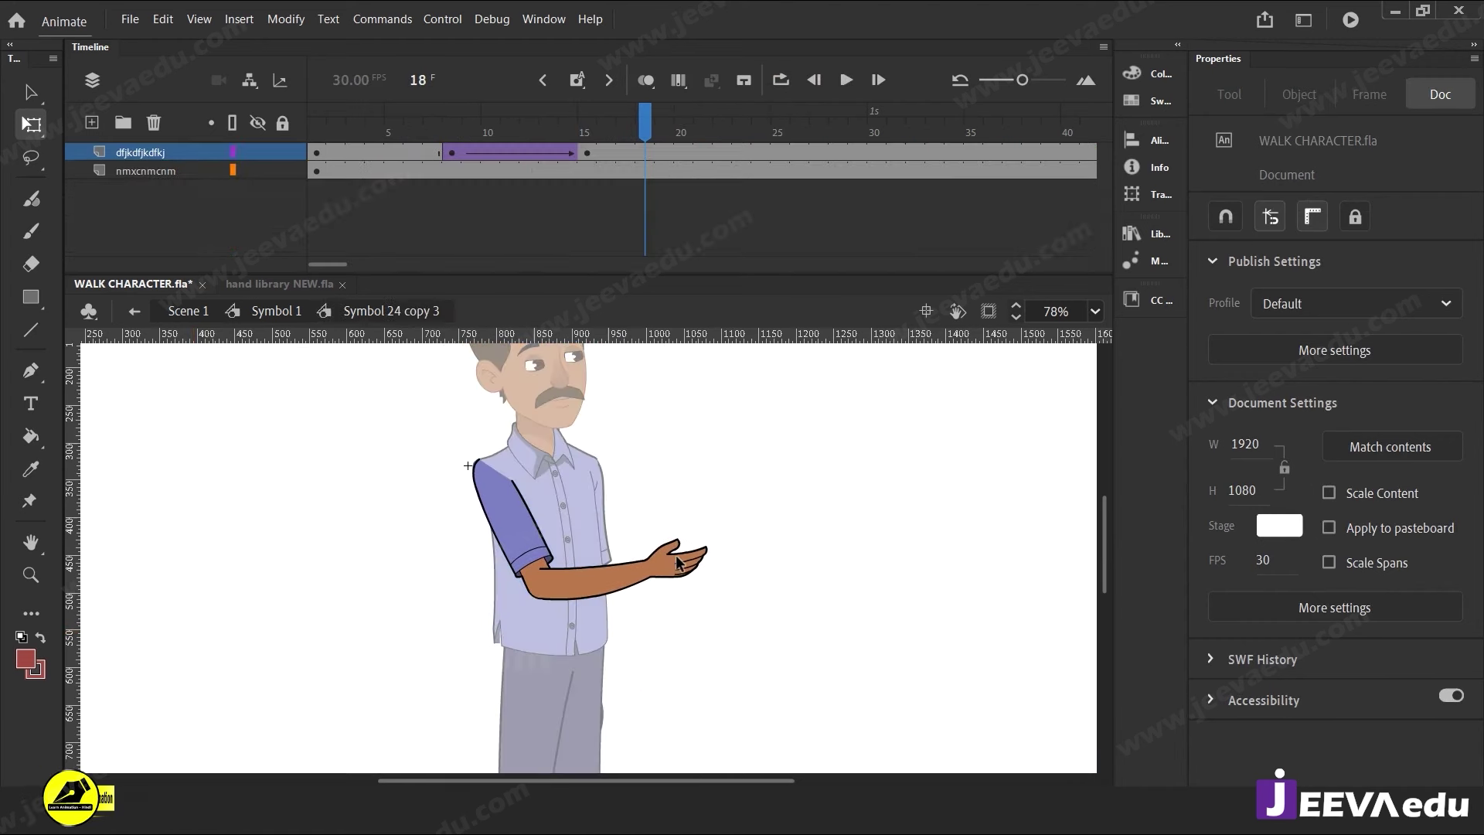
left_click(646, 157)
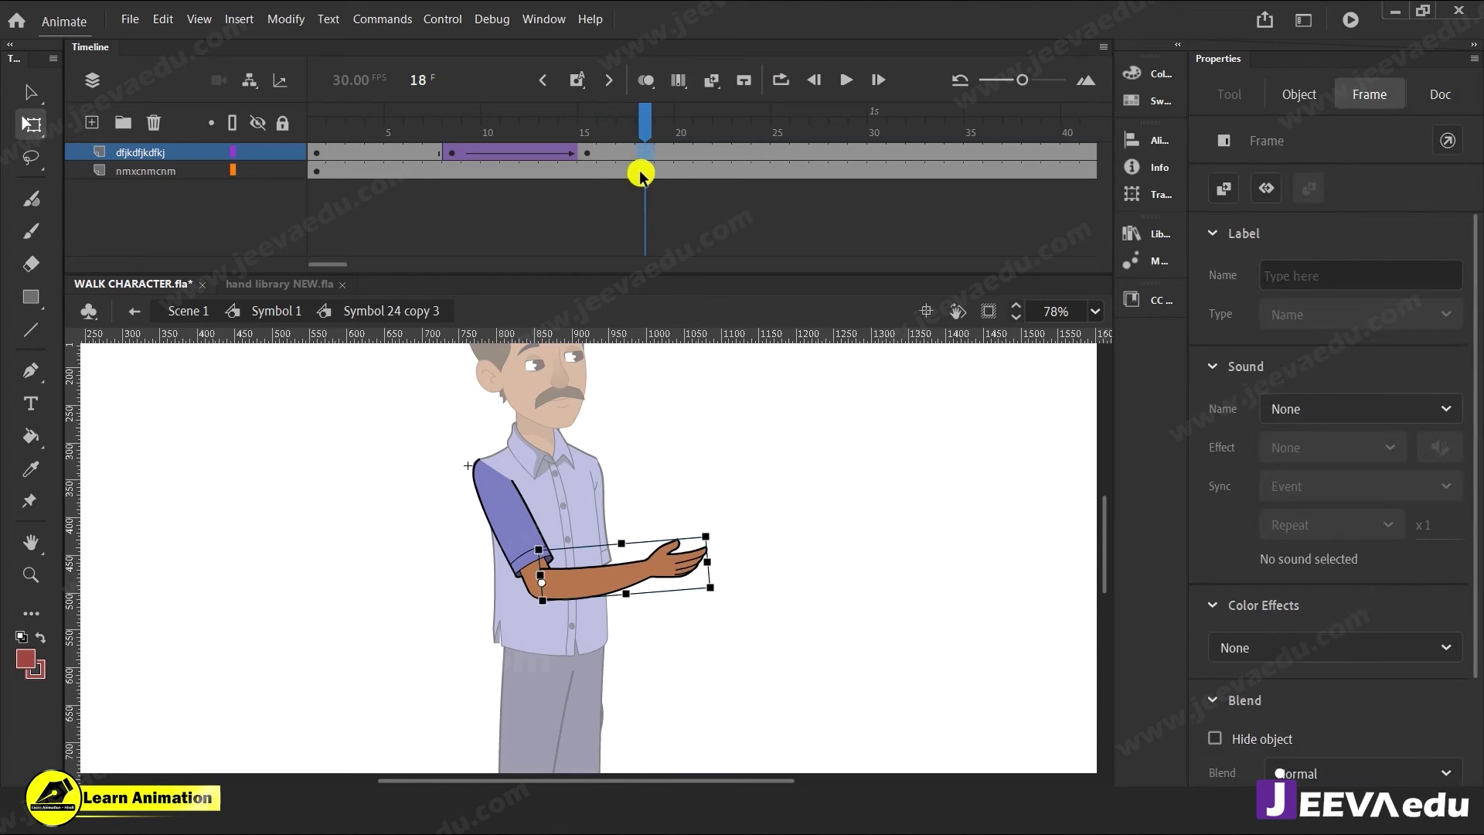
right_click(615, 154)
left_click(692, 167)
Rotate the forearm slightly downward at frame 18, return to Symbol 1 and play back the arm gesture.
left_click(713, 526)
left_click_drag(720, 545, 721, 548)
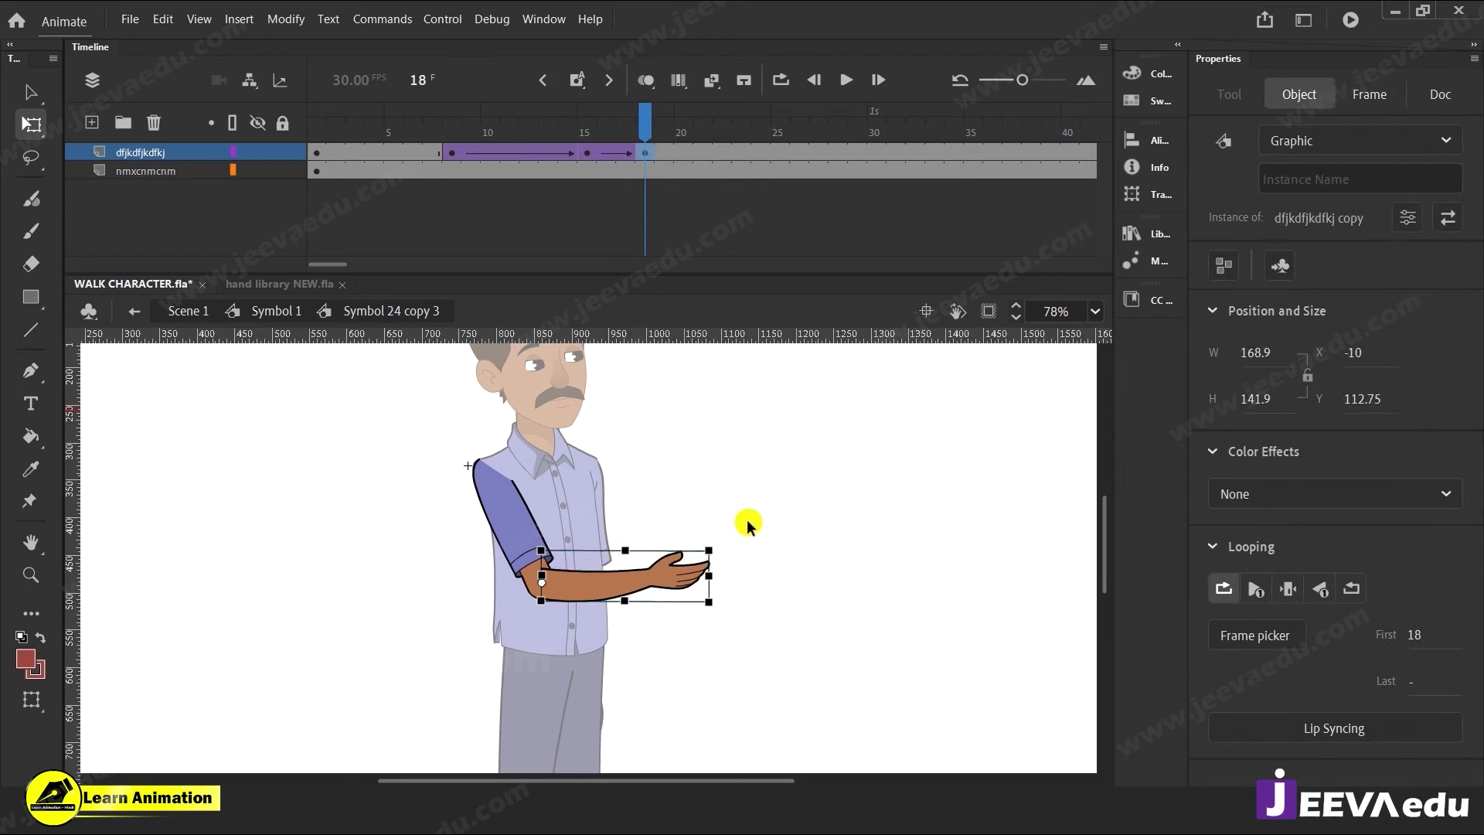
double_click(748, 519)
left_click_drag(643, 136, 464, 141)
key("Return")
left_click_drag(665, 132, 316, 196)
key("Return")
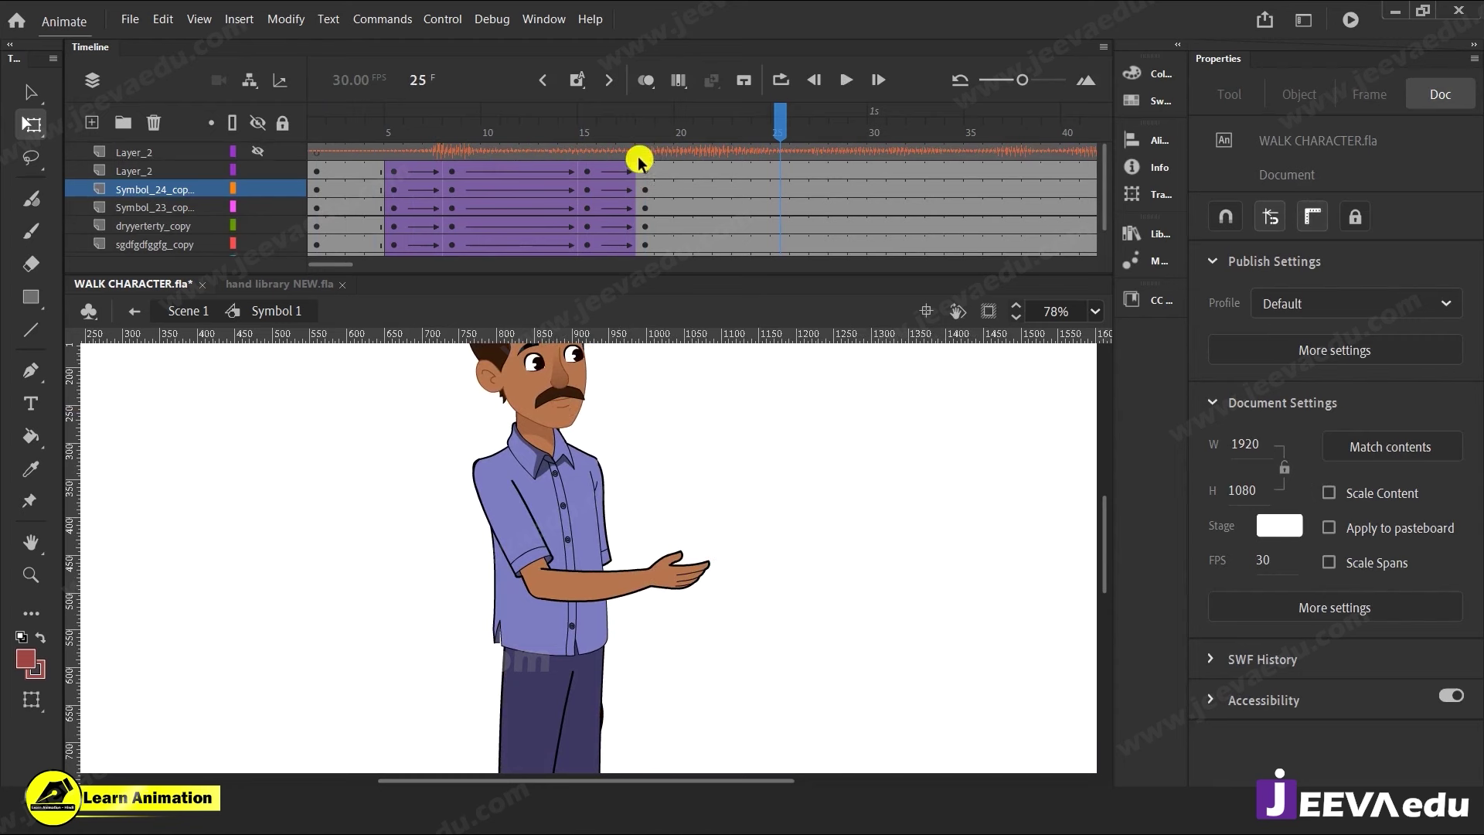
Rotate the whole near arm slightly upward at frame 18 in Symbol 1 and replay the movement.
left_click(647, 182)
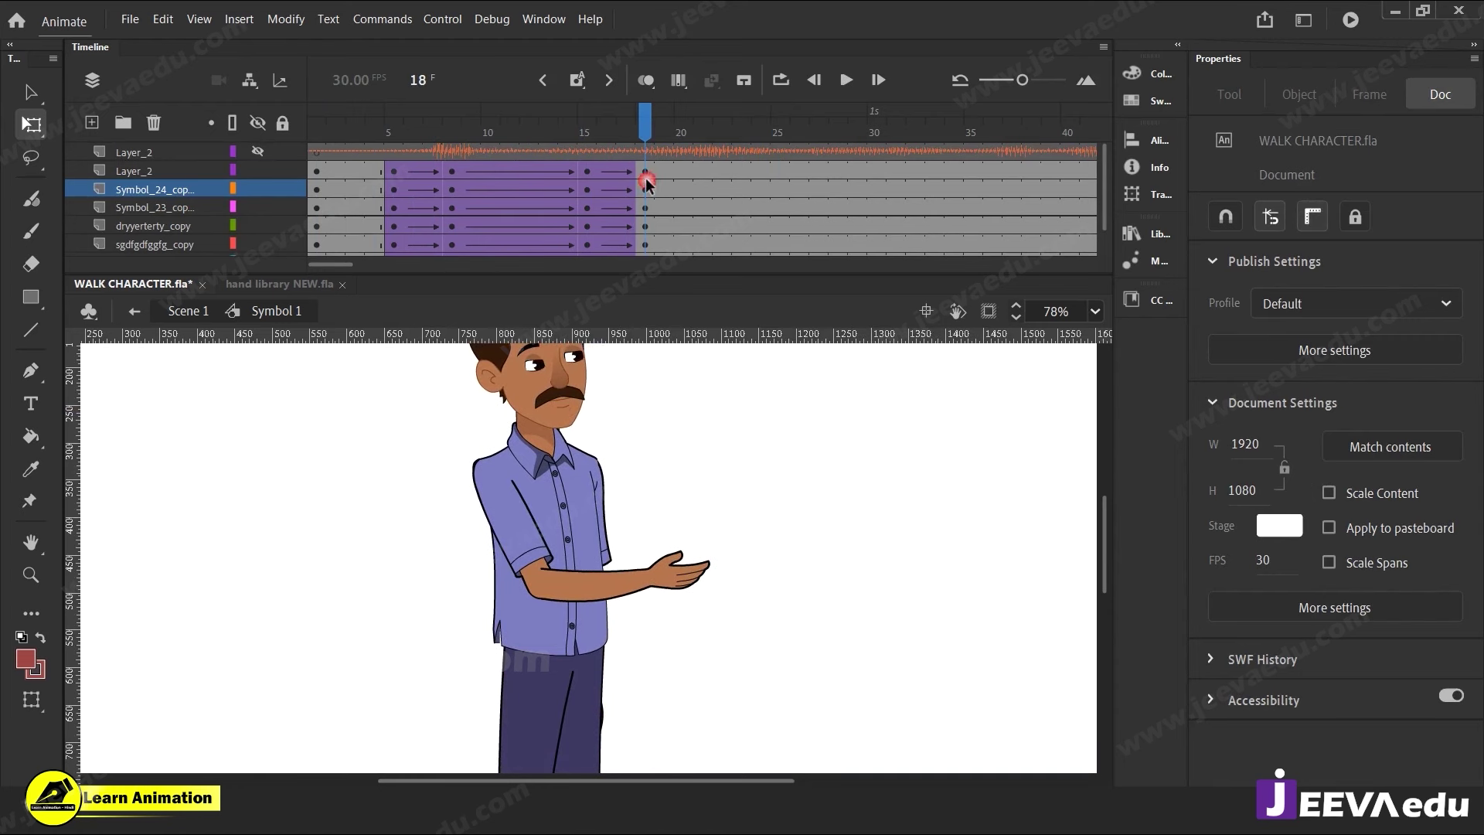
left_click(685, 558)
left_click_drag(740, 576, 756, 564)
left_click_drag(444, 195, 667, 216)
key("Return")
left_click(447, 283)
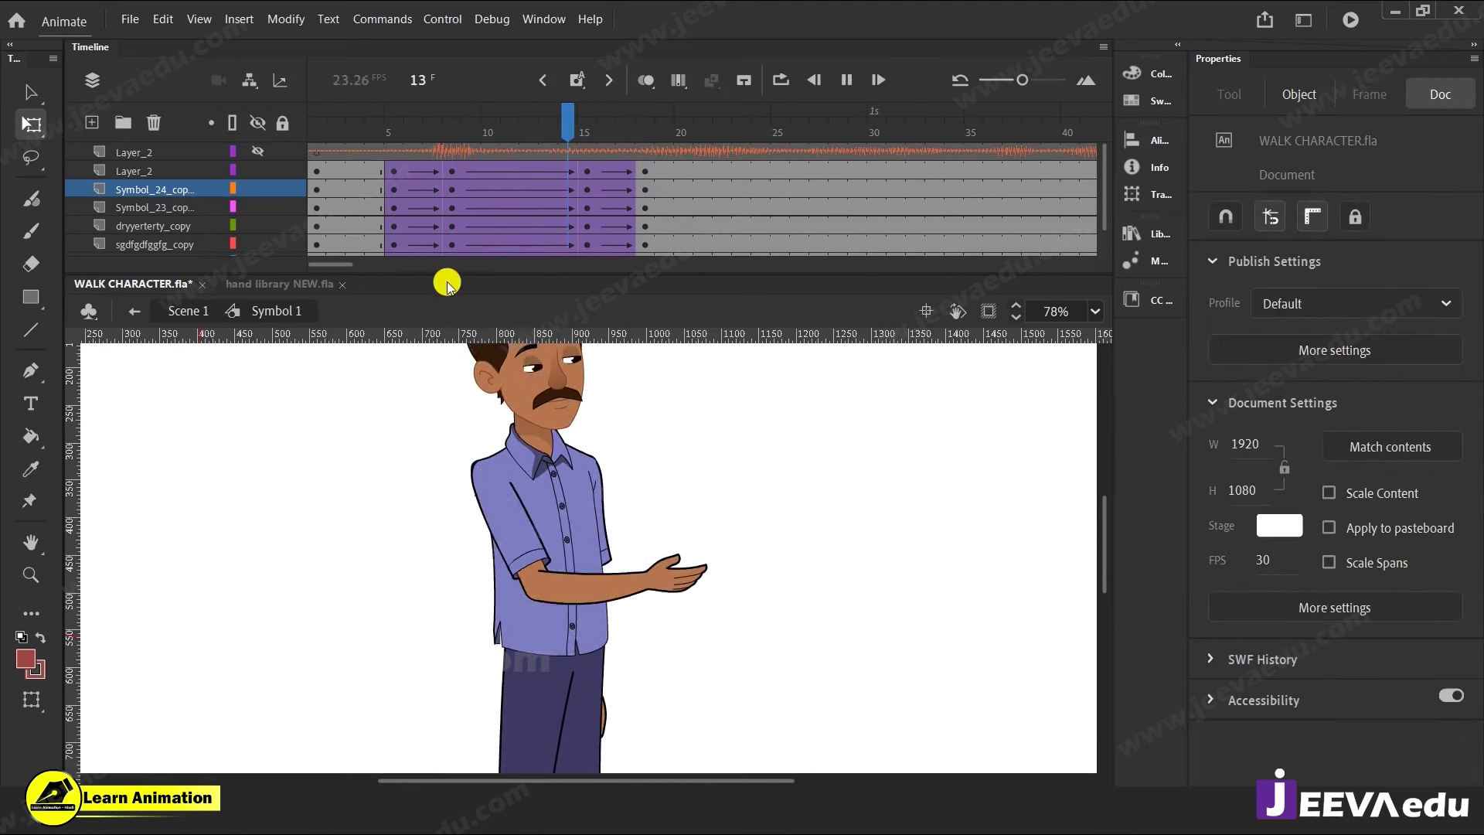
Replay and scrub the body and arm movement through frame 19 to examine the gesture's timing.
left_click(457, 140)
key("Return")
left_click(556, 145)
left_click_drag(557, 145, 618, 191)
key("Return")
left_click(384, 213)
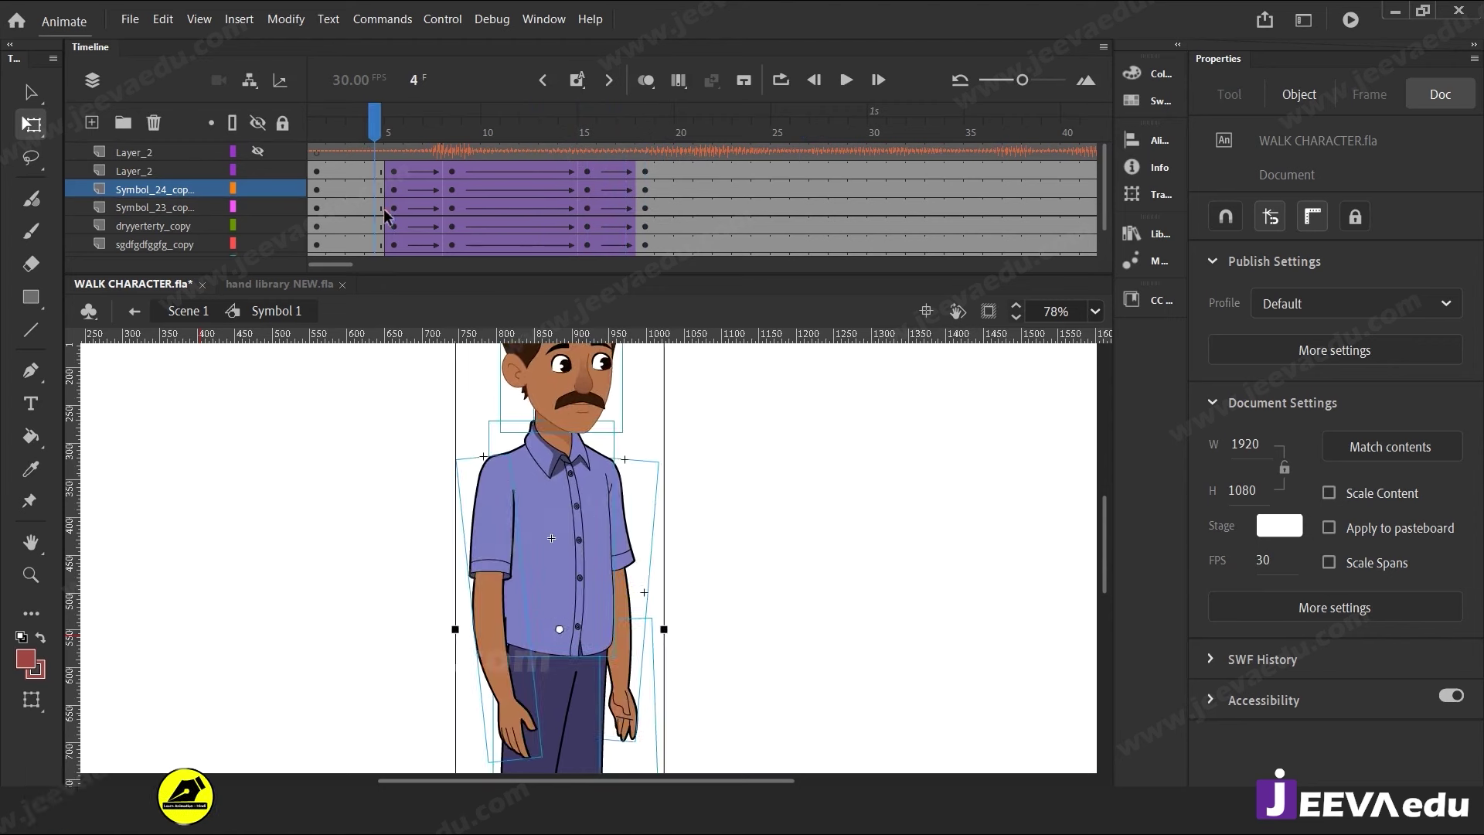
key("Return")
key("Return")
left_click_drag(720, 130, 655, 221)
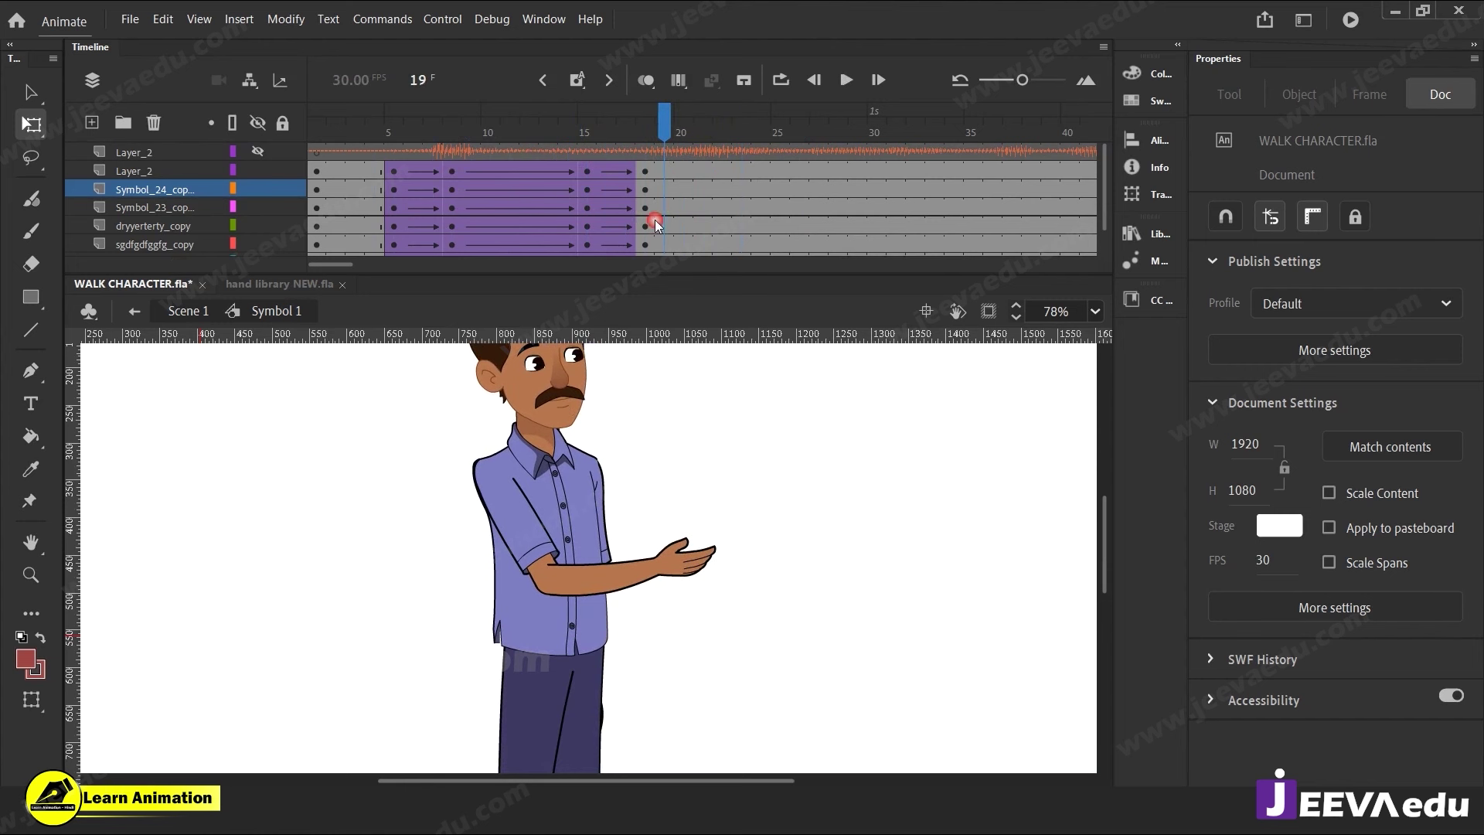
left_click(601, 510)
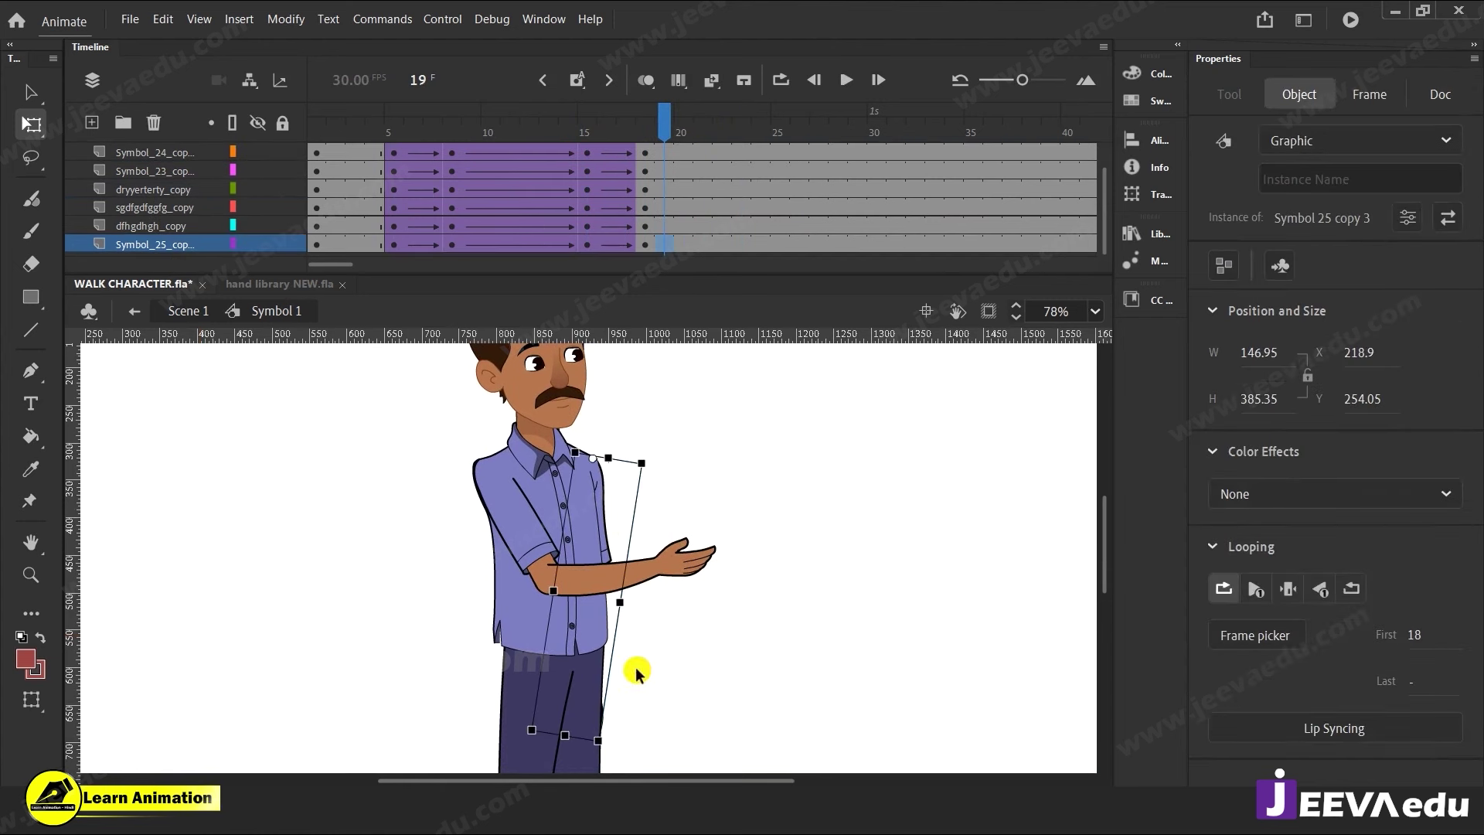
left_click_drag(665, 122, 738, 204)
key("z")
left_click(506, 765, "alt")
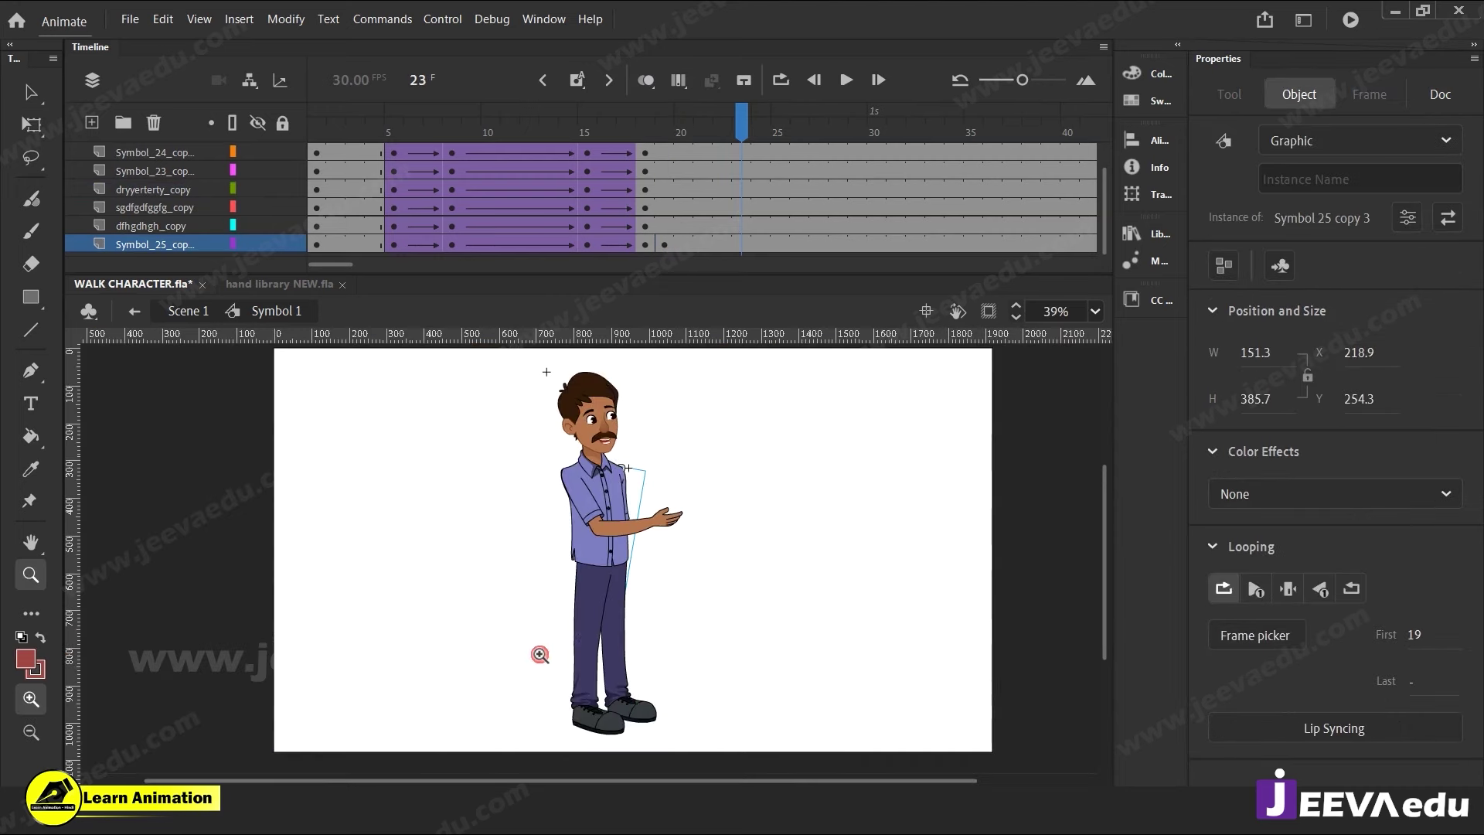
left_click(638, 170)
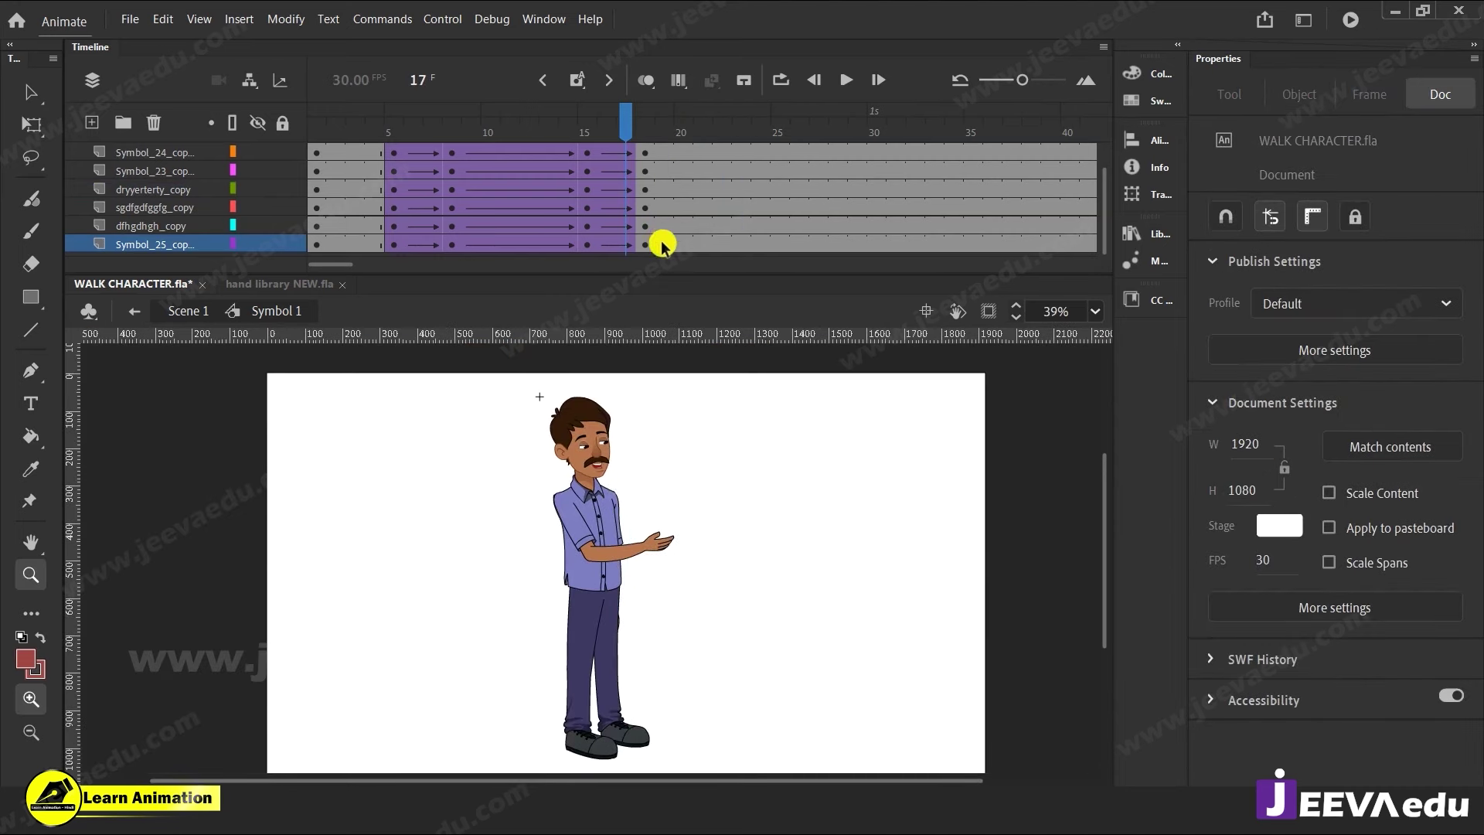
right_click(660, 242)
left_click(706, 420)
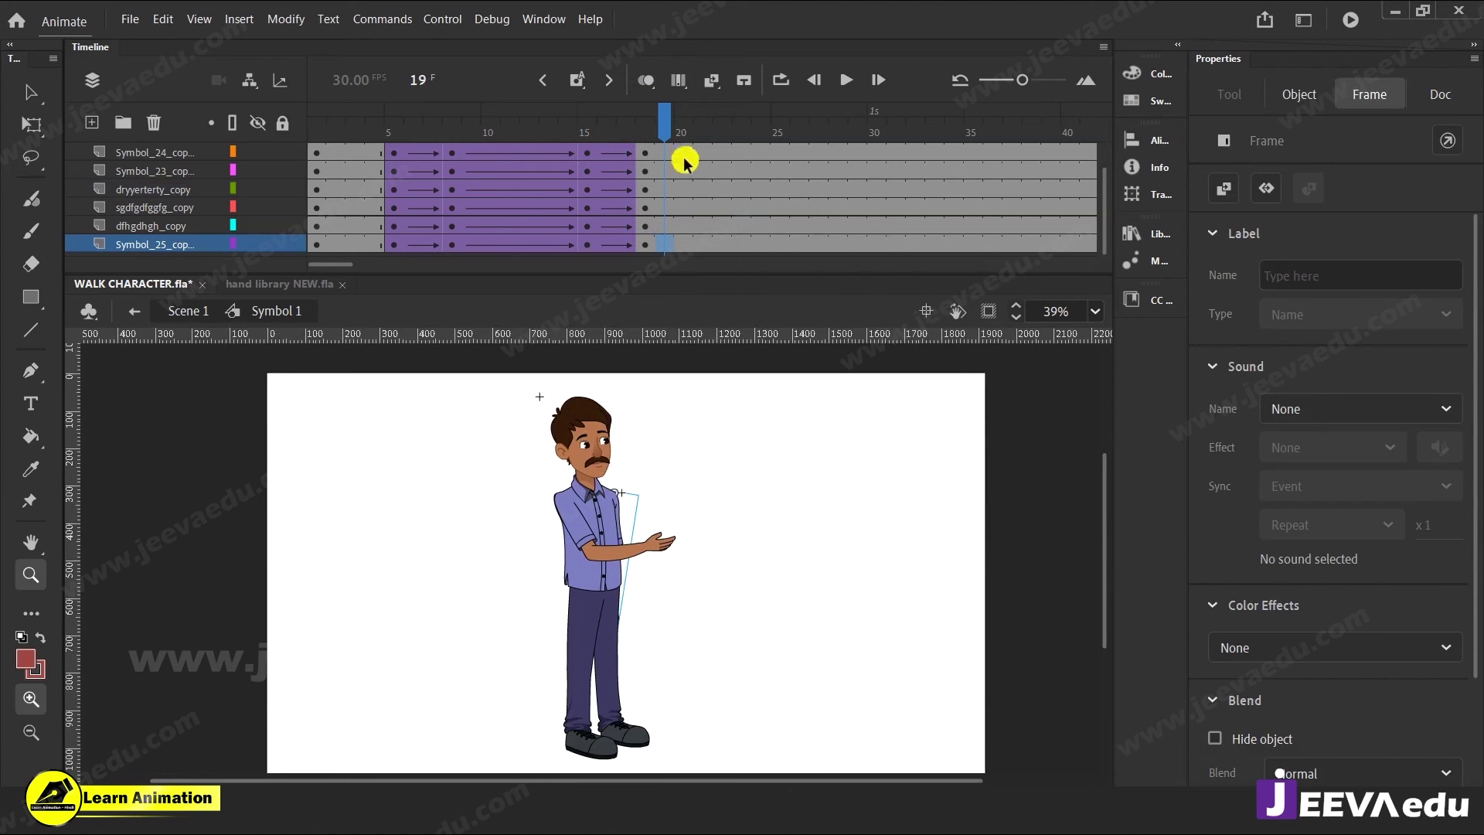
Turn off Auto KeyFrame and return the playhead to frame 18.
left_click(581, 82)
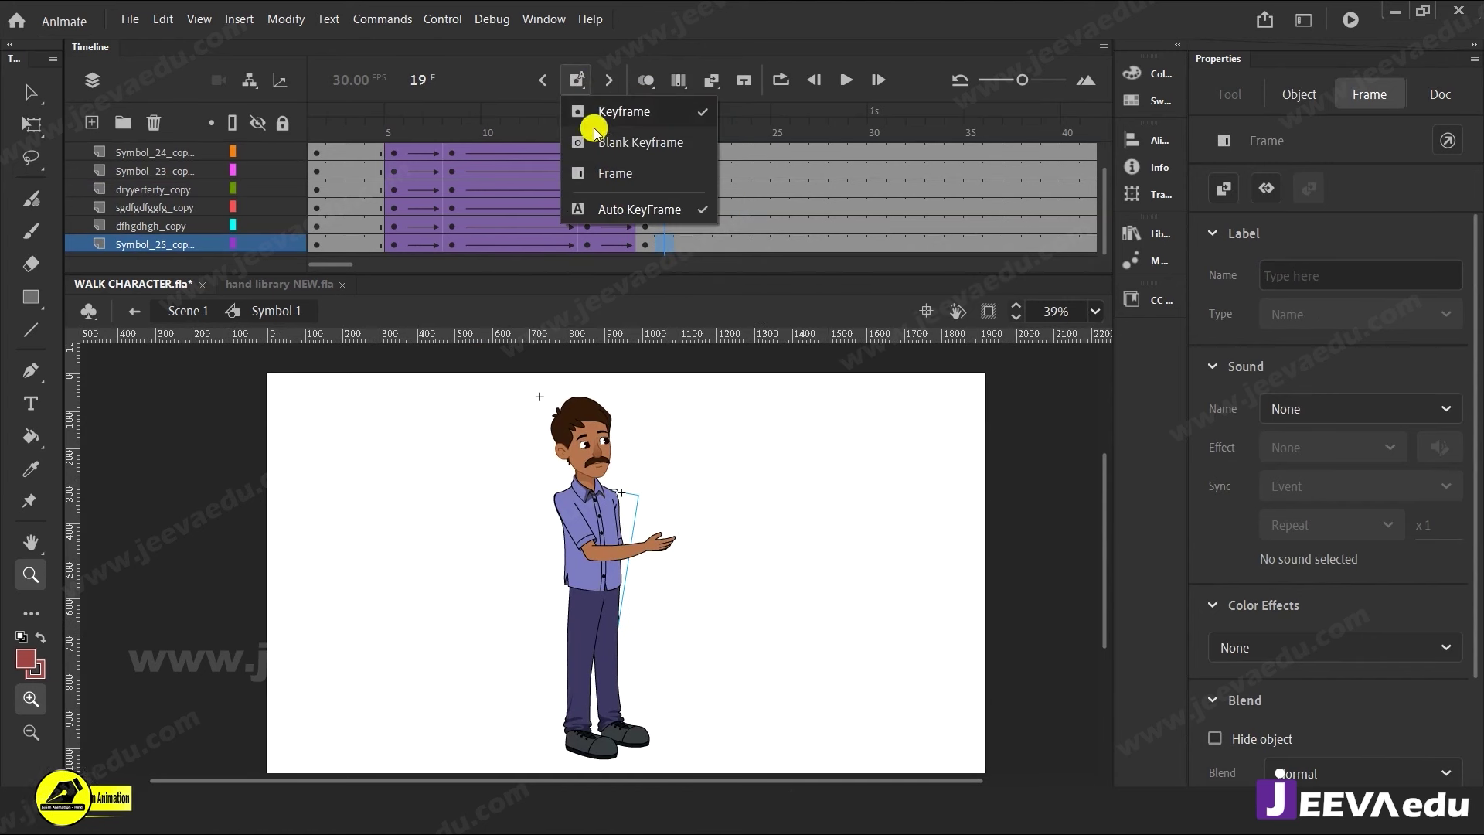
left_click(610, 173)
left_click(643, 136)
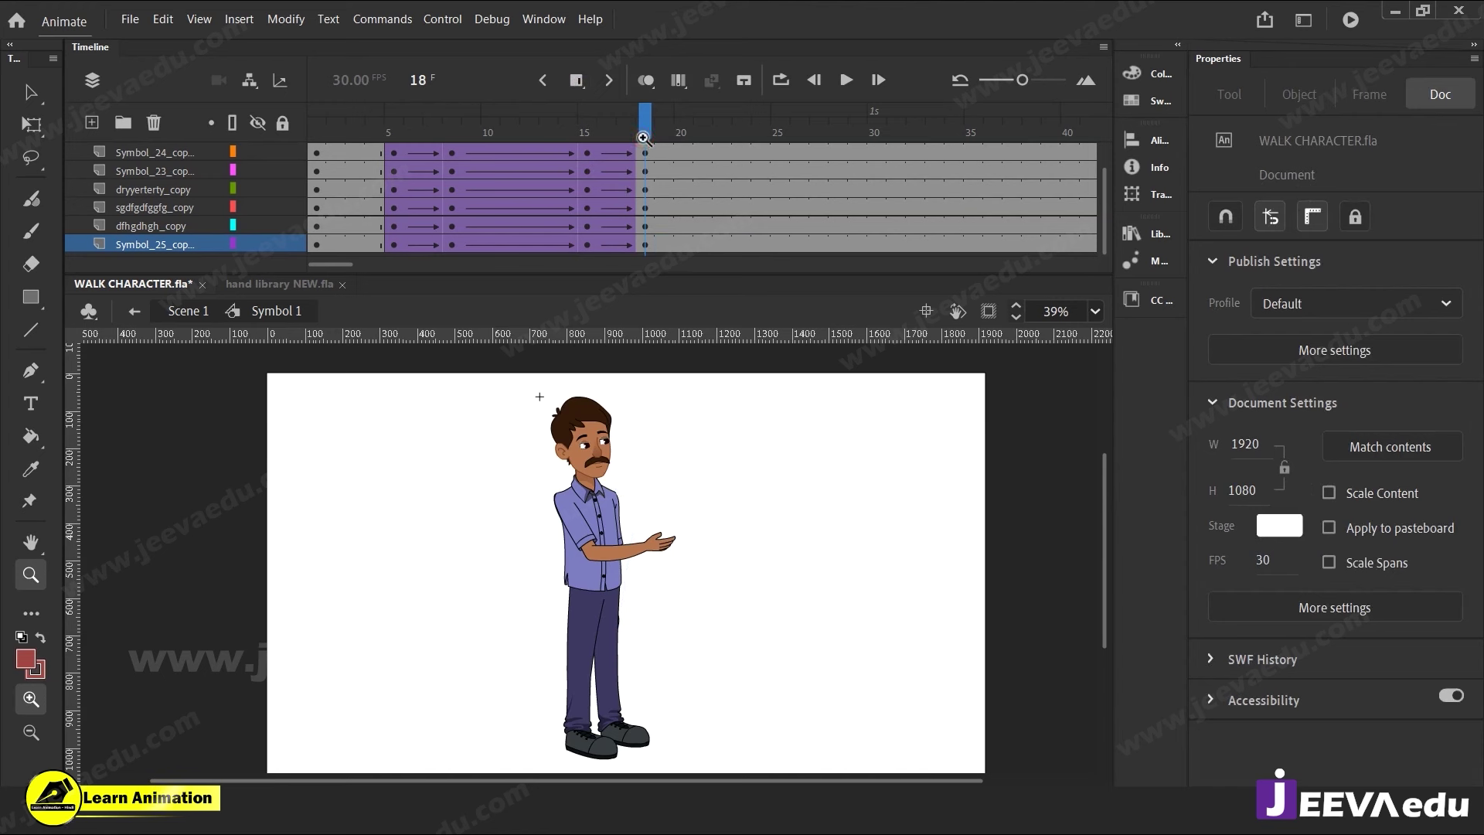
Select the far arm behind the body at frame 18 and rotate it slightly with Free Transform.
left_click(618, 577)
key("v")
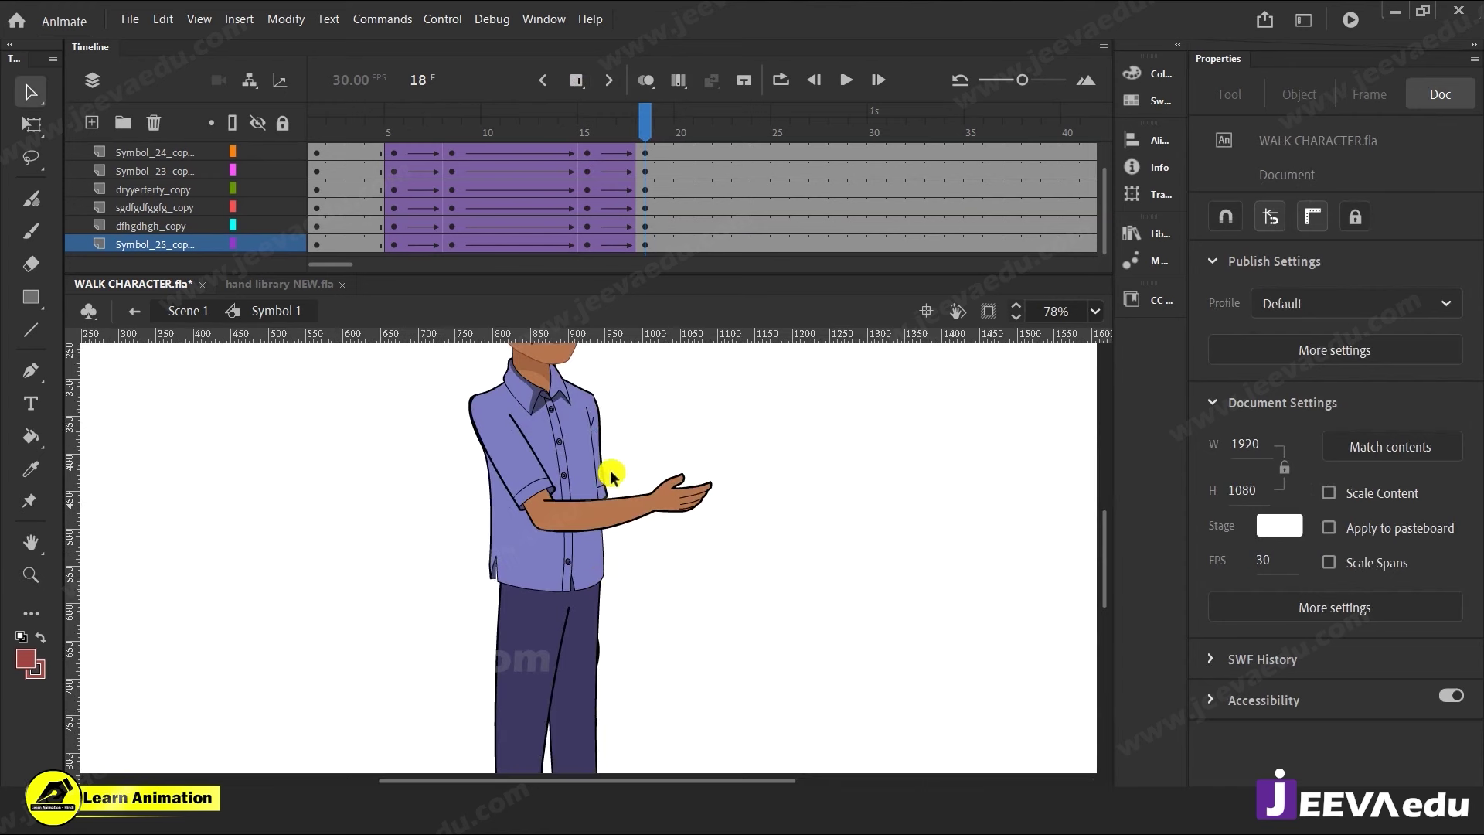
left_click(606, 485)
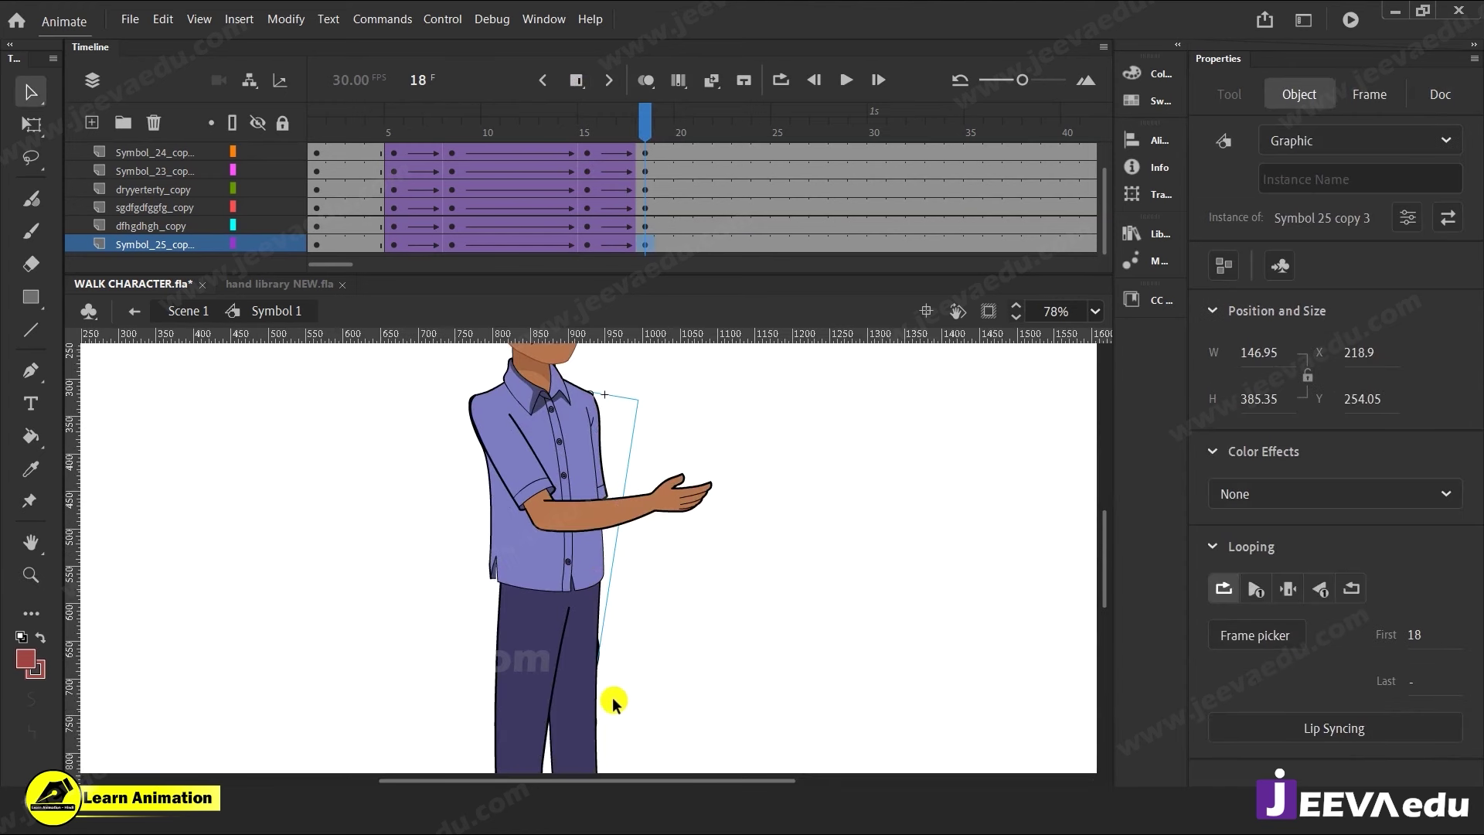
key("q")
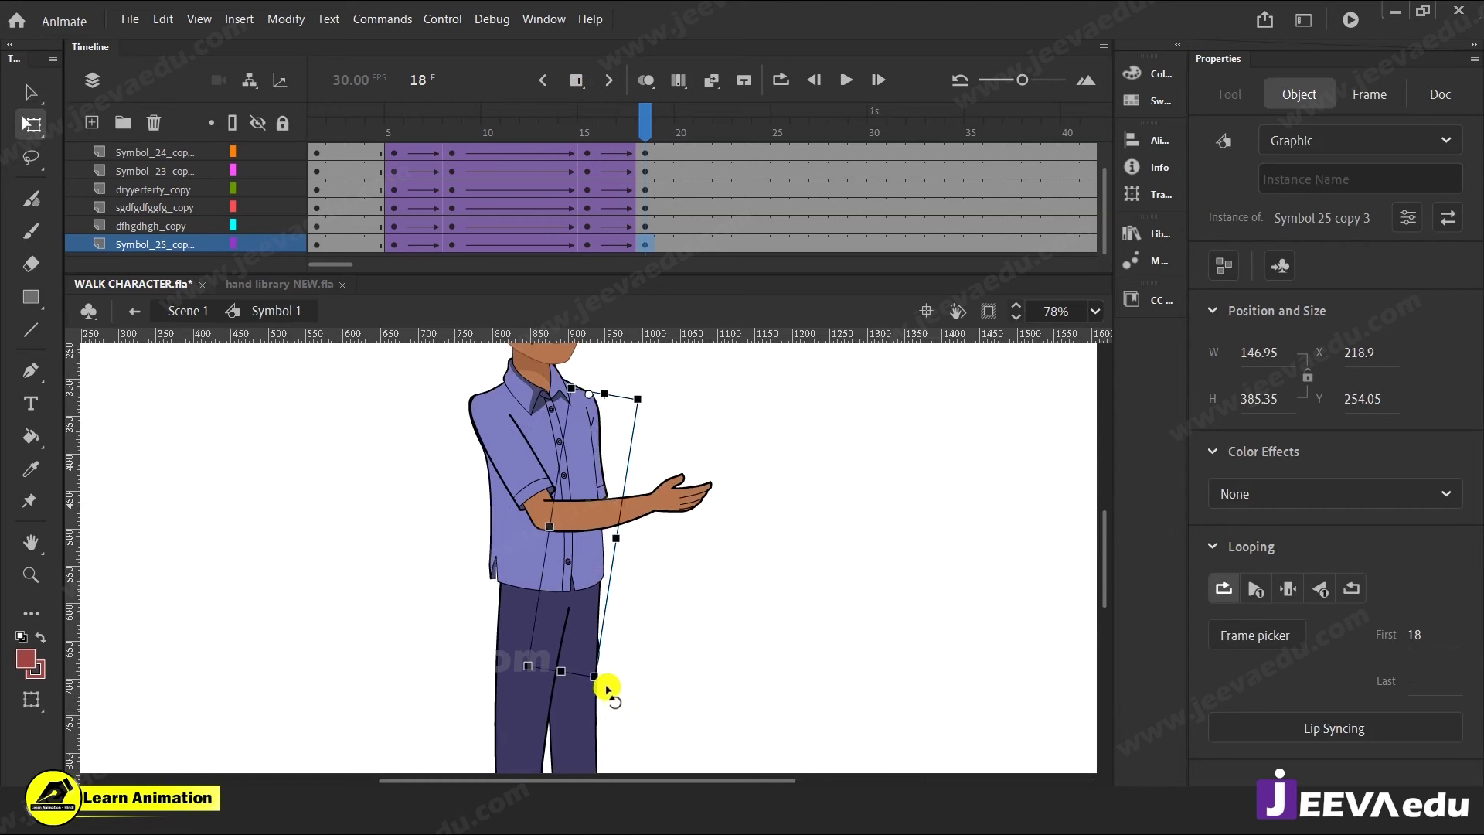
left_click_drag(606, 689, 611, 696)
left_click(705, 648)
View the full character and scrub the gesture up to frame 19.
key("z")
left_click(570, 458, "alt")
left_click_drag(723, 544, 727, 501)
scroll(726, 502, "down", 2)
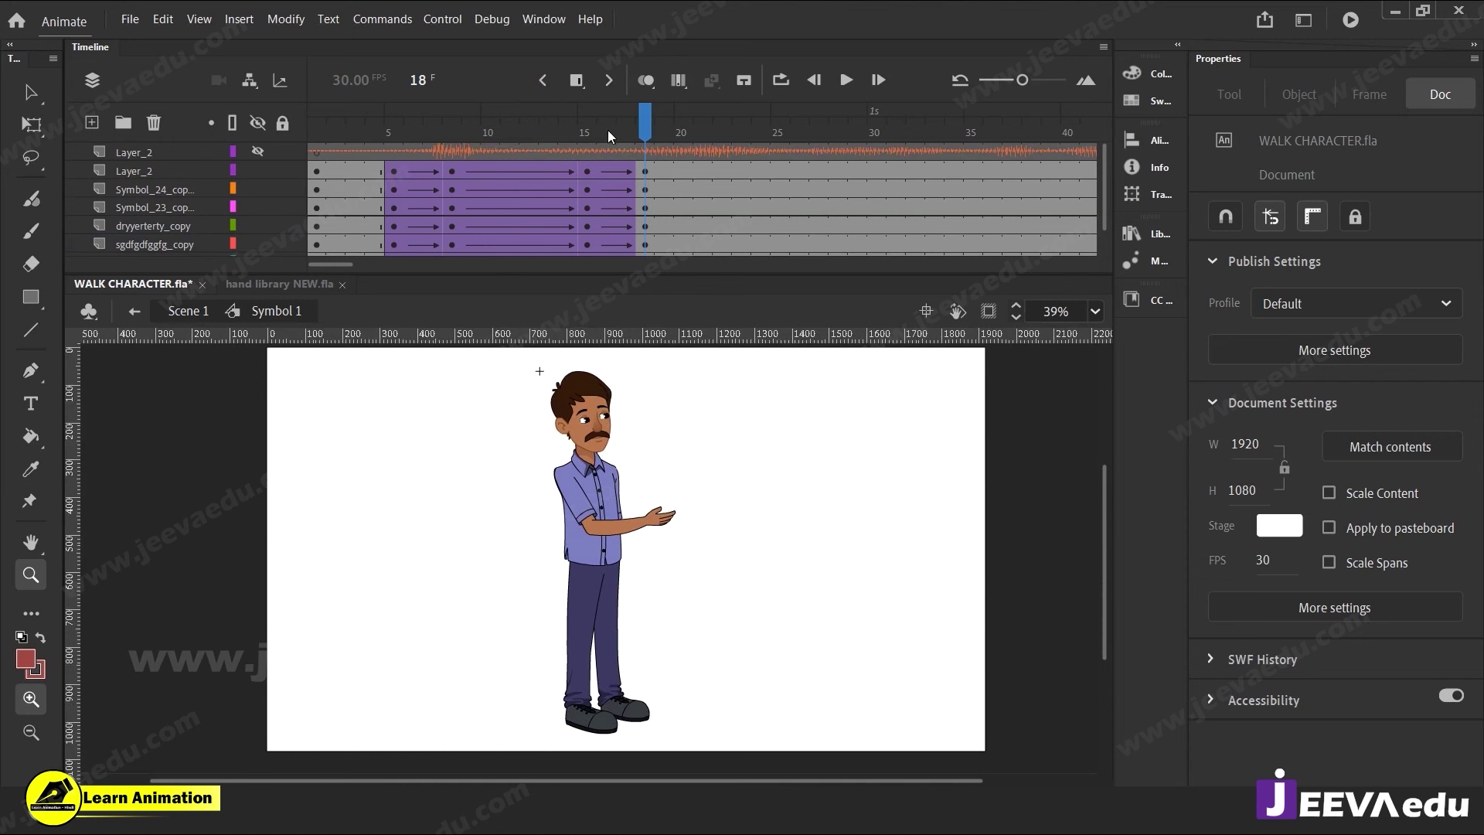
left_click_drag(608, 136, 671, 216)
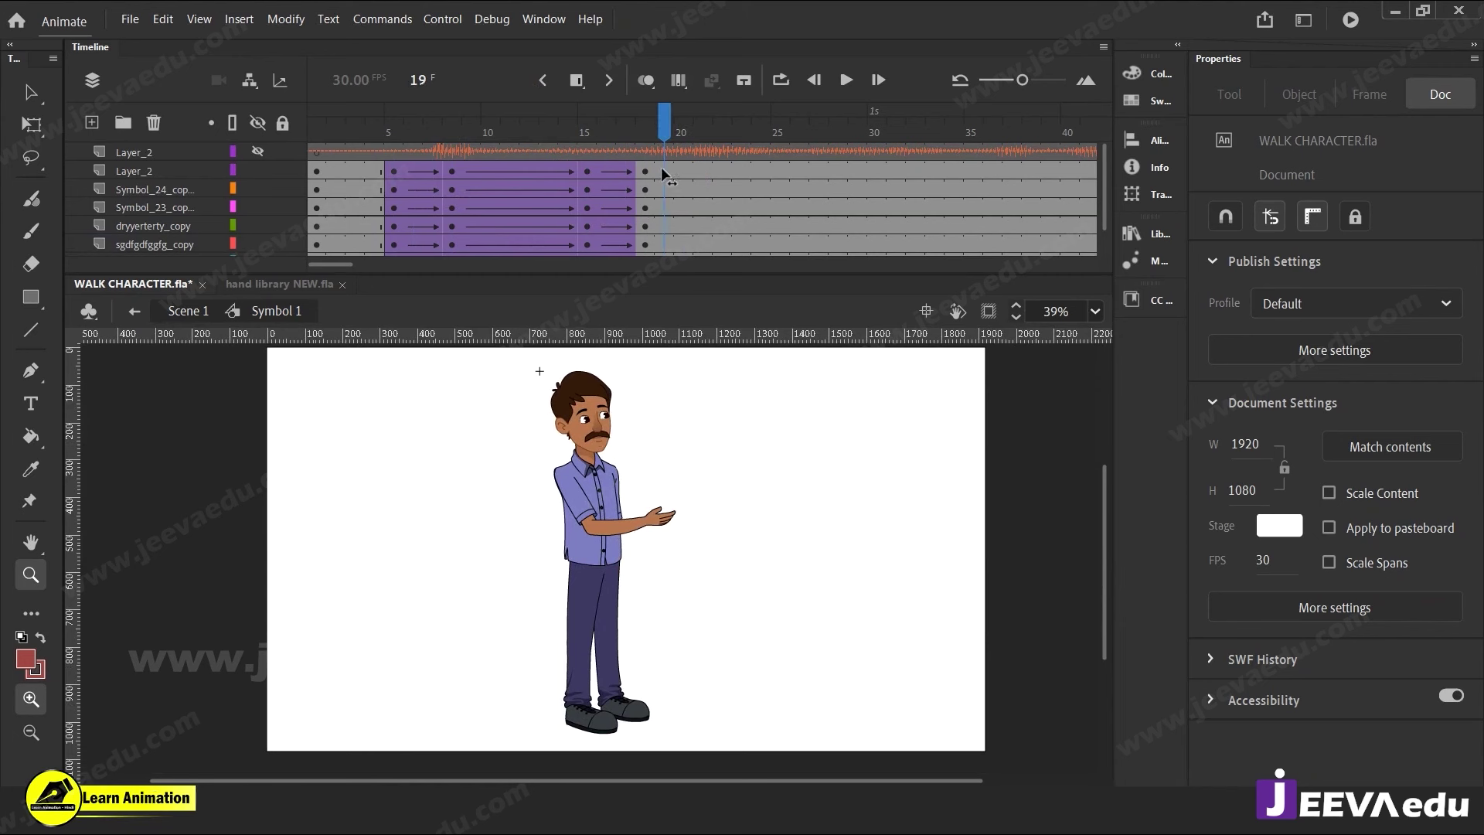
Show the audio layer again and play the animation from around frame 9.
left_click_drag(654, 179, 470, 147)
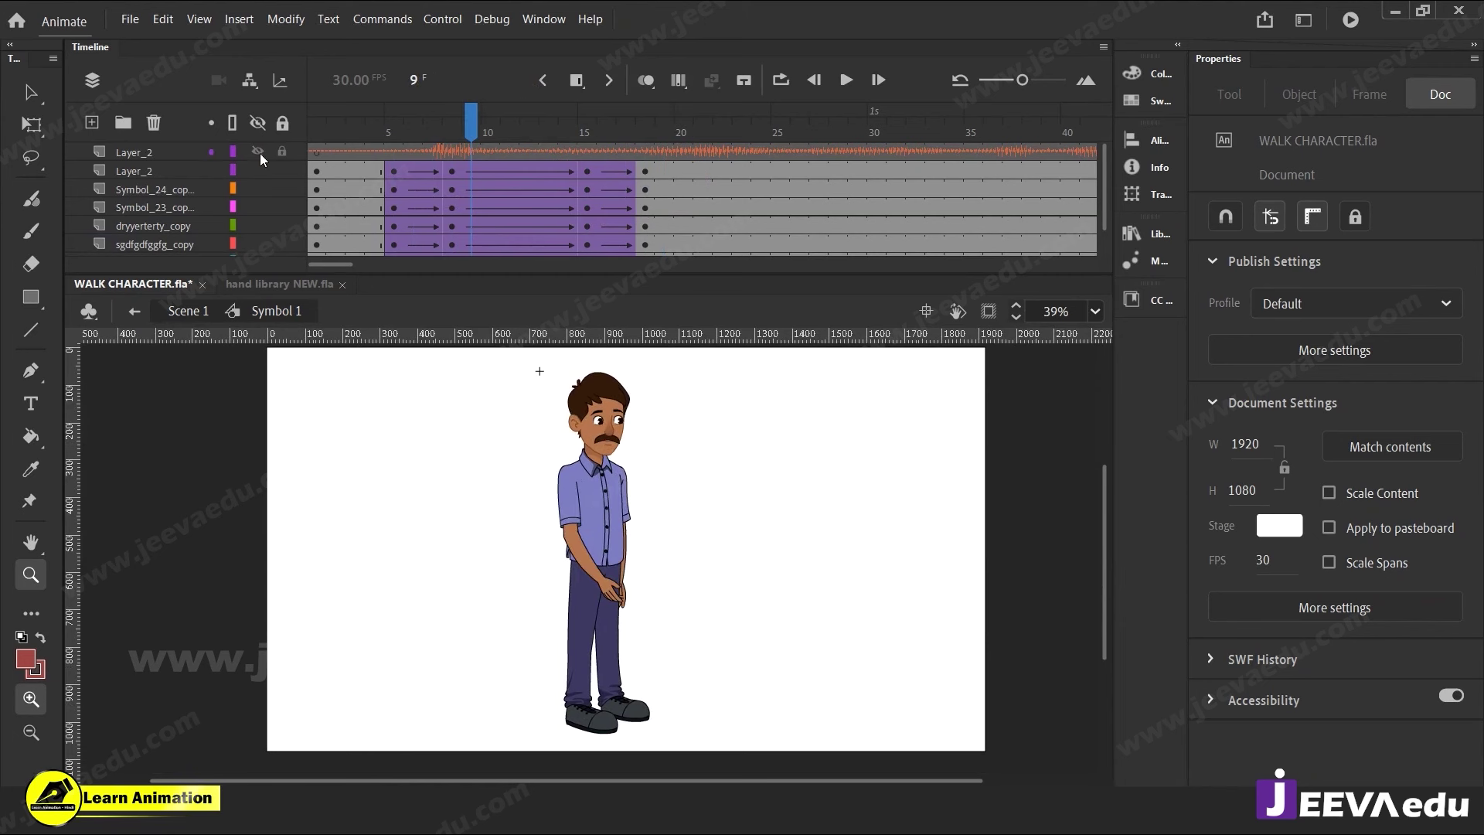
key("Return")
key("Return")
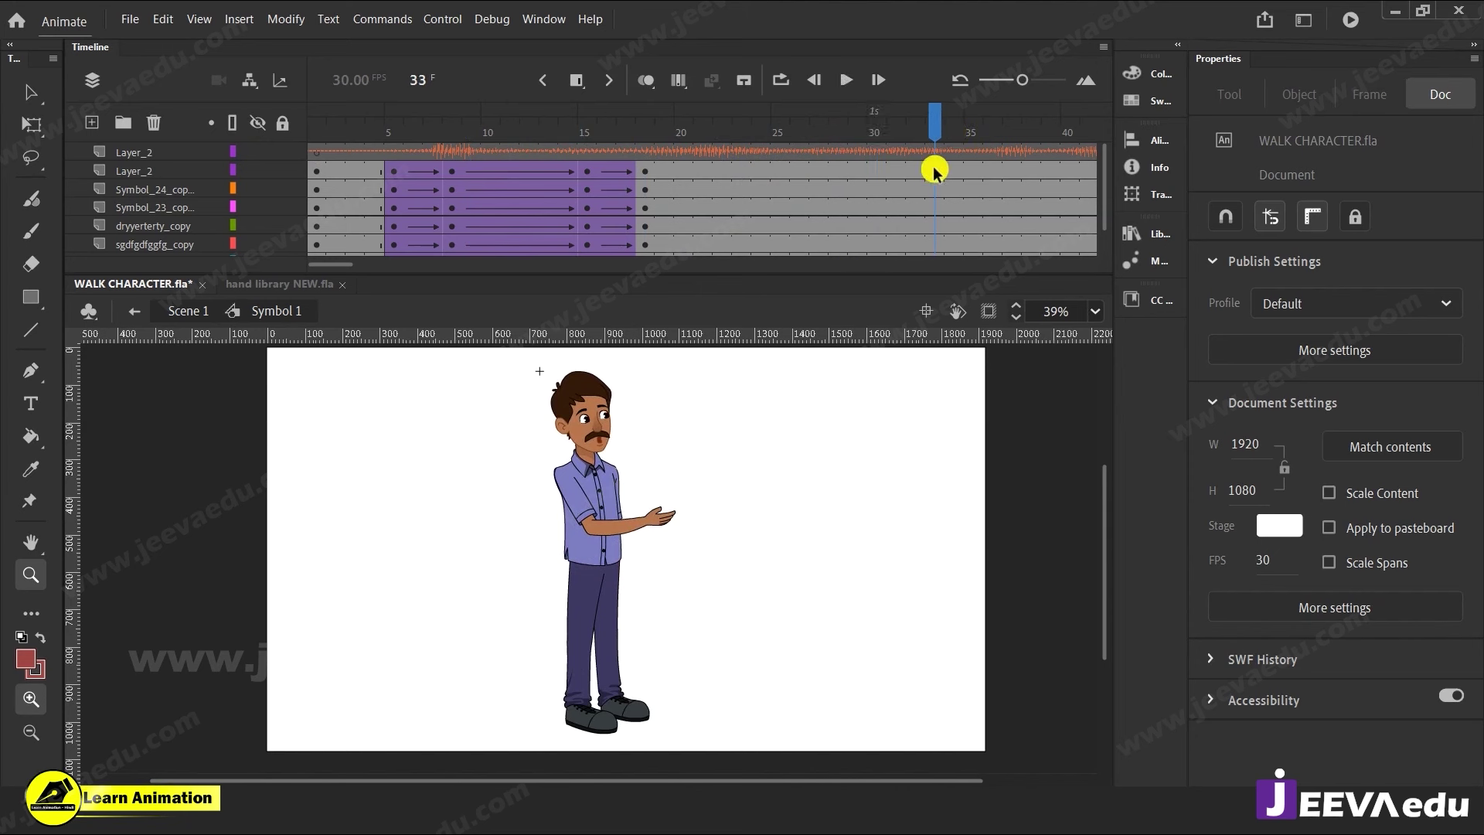
Insert keyframes at frame 30 on all character layers.
left_click_drag(894, 171, 880, 311)
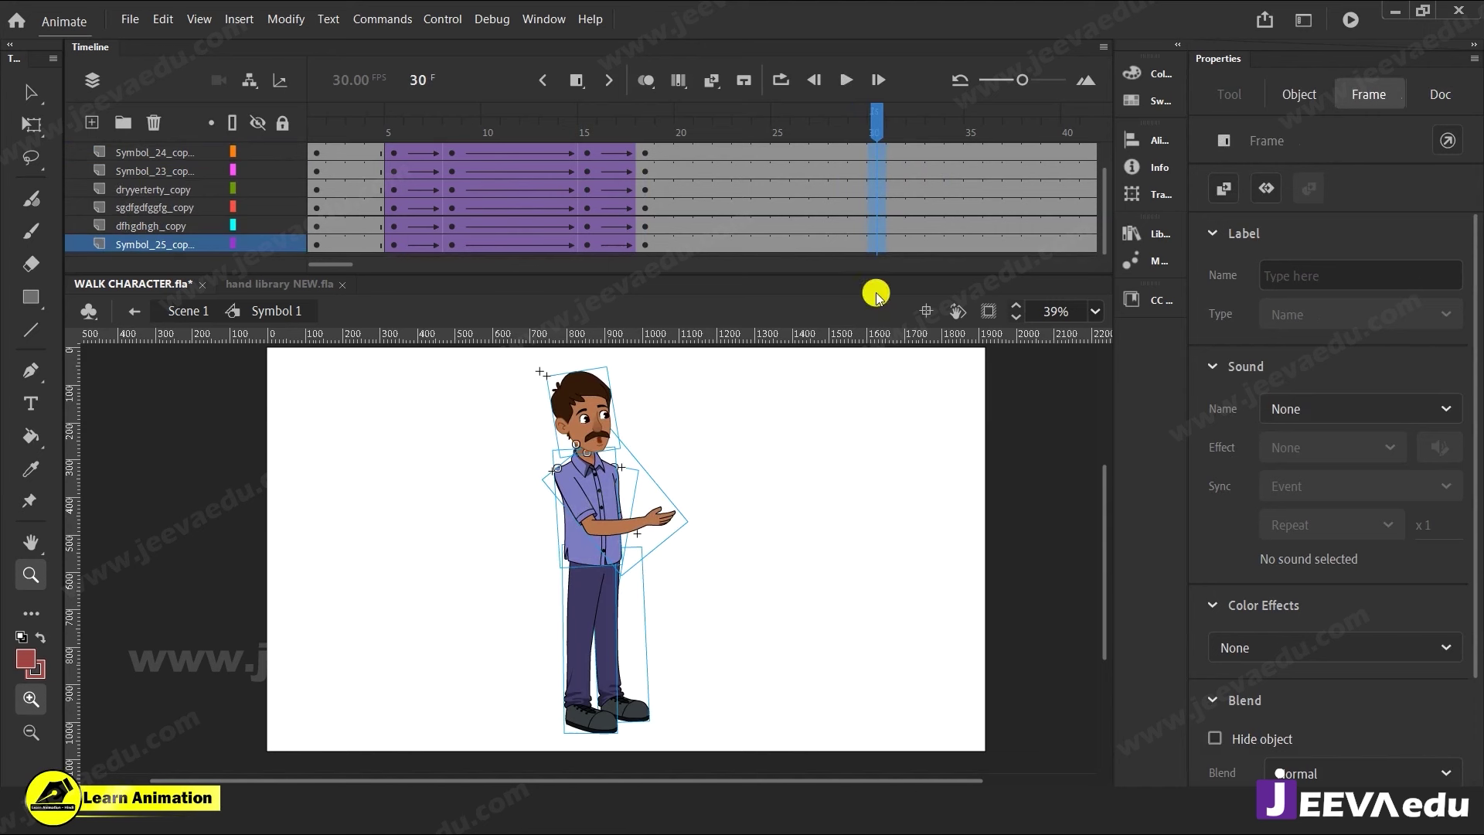
scroll(879, 231, "up", 2)
left_click(876, 131)
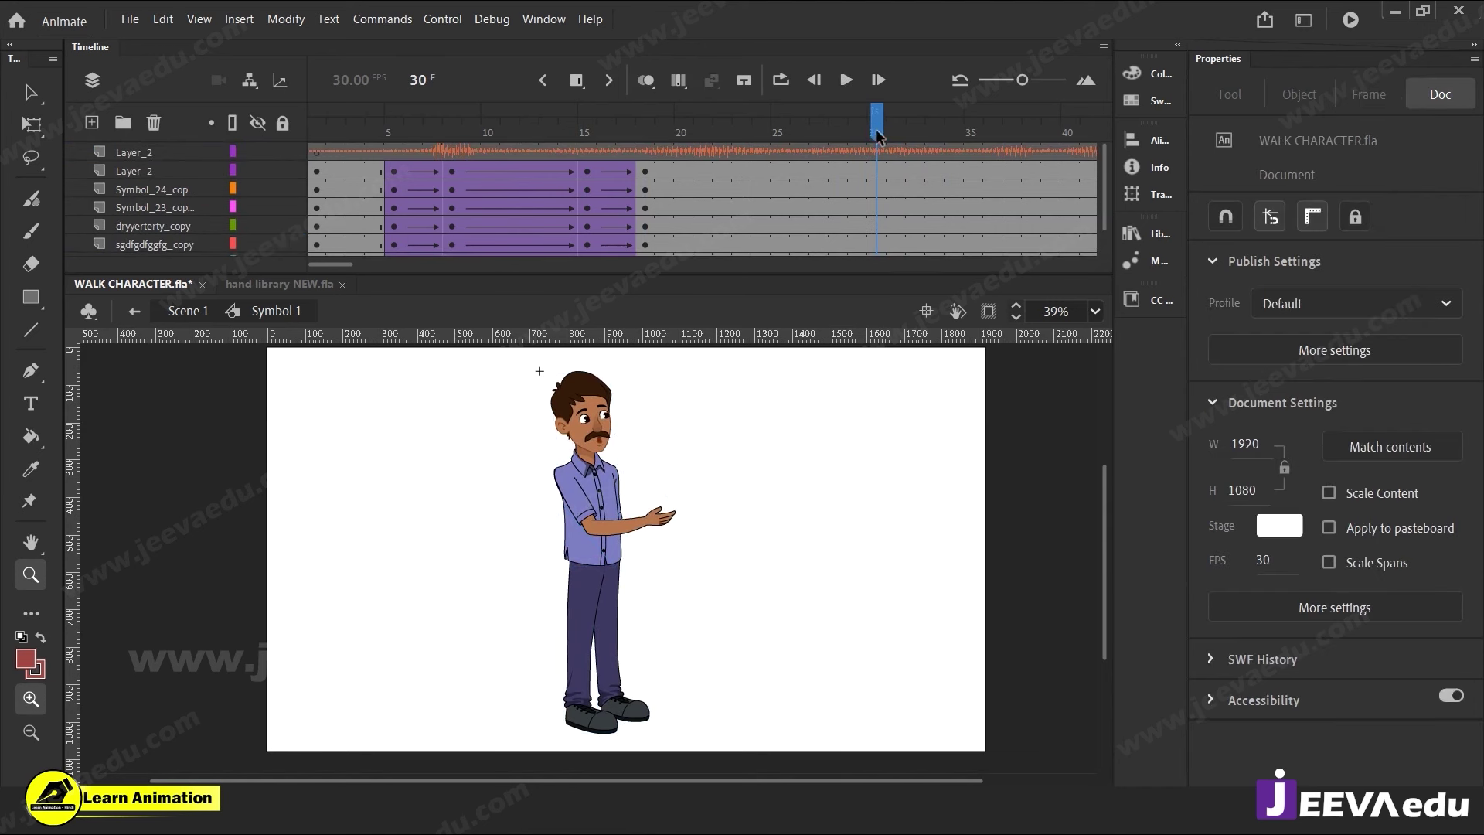
left_click_drag(879, 198, 879, 271)
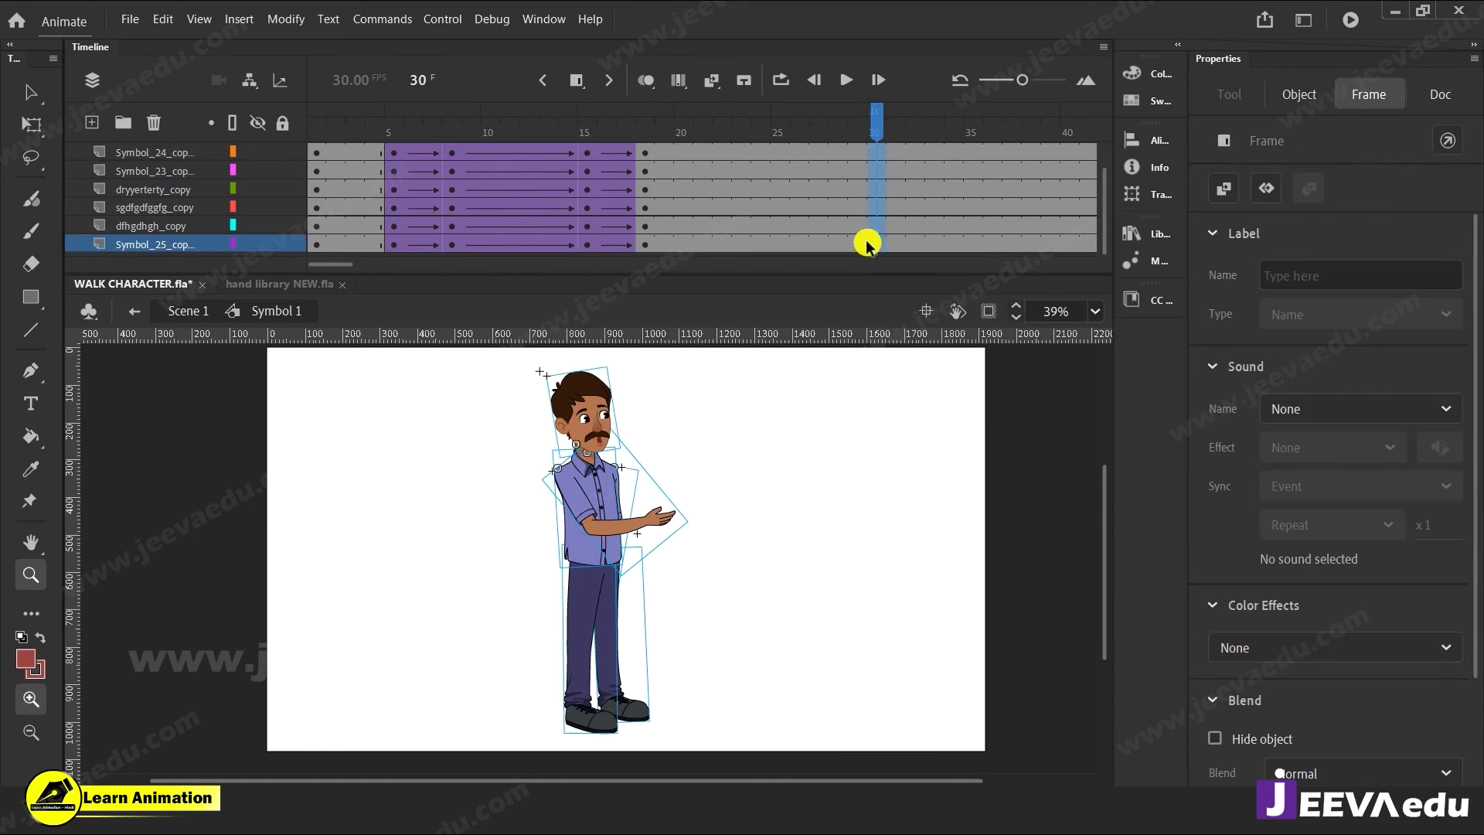
scroll(856, 231, "up", 2)
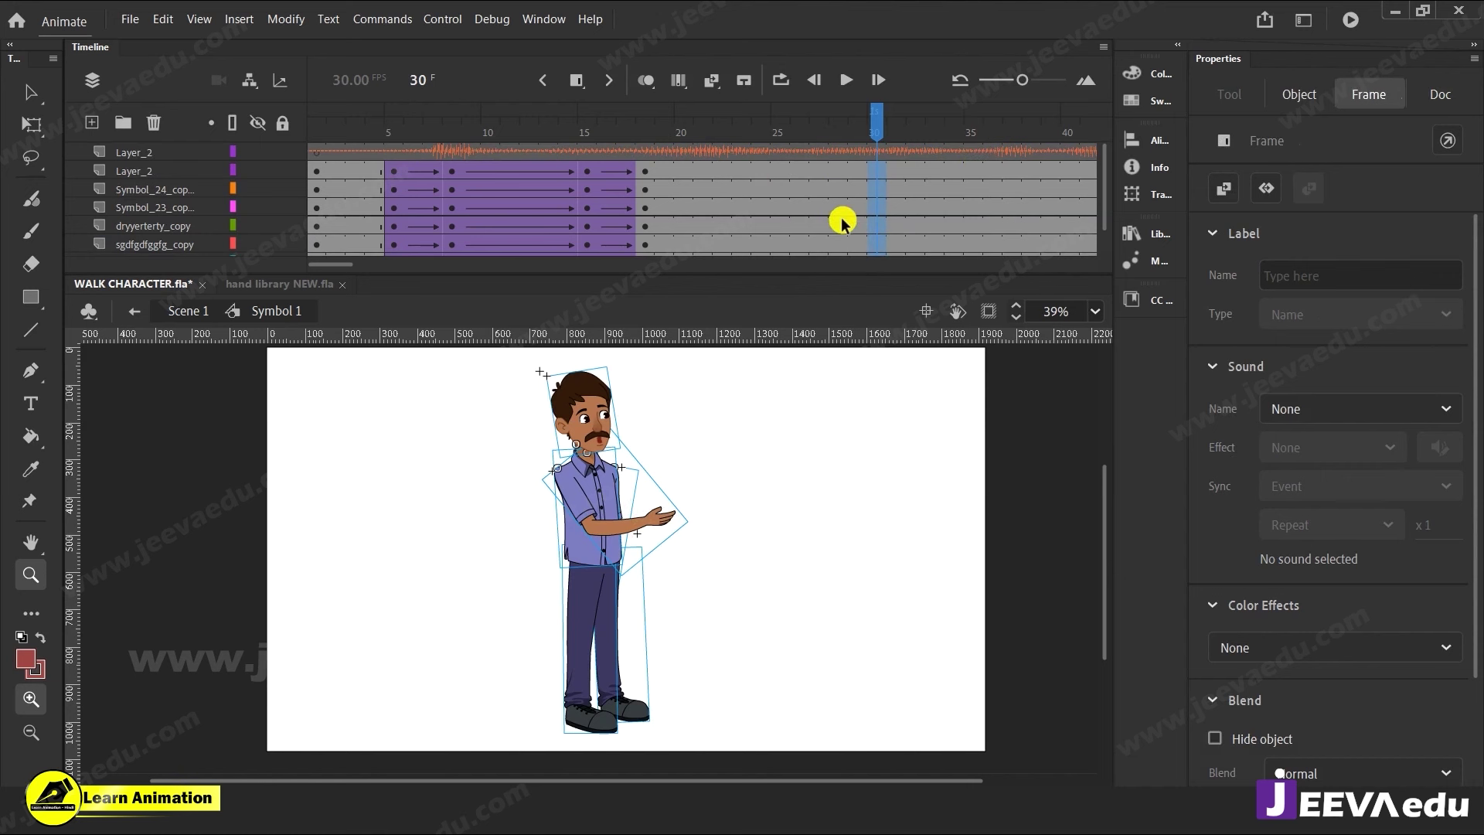
key("F6")
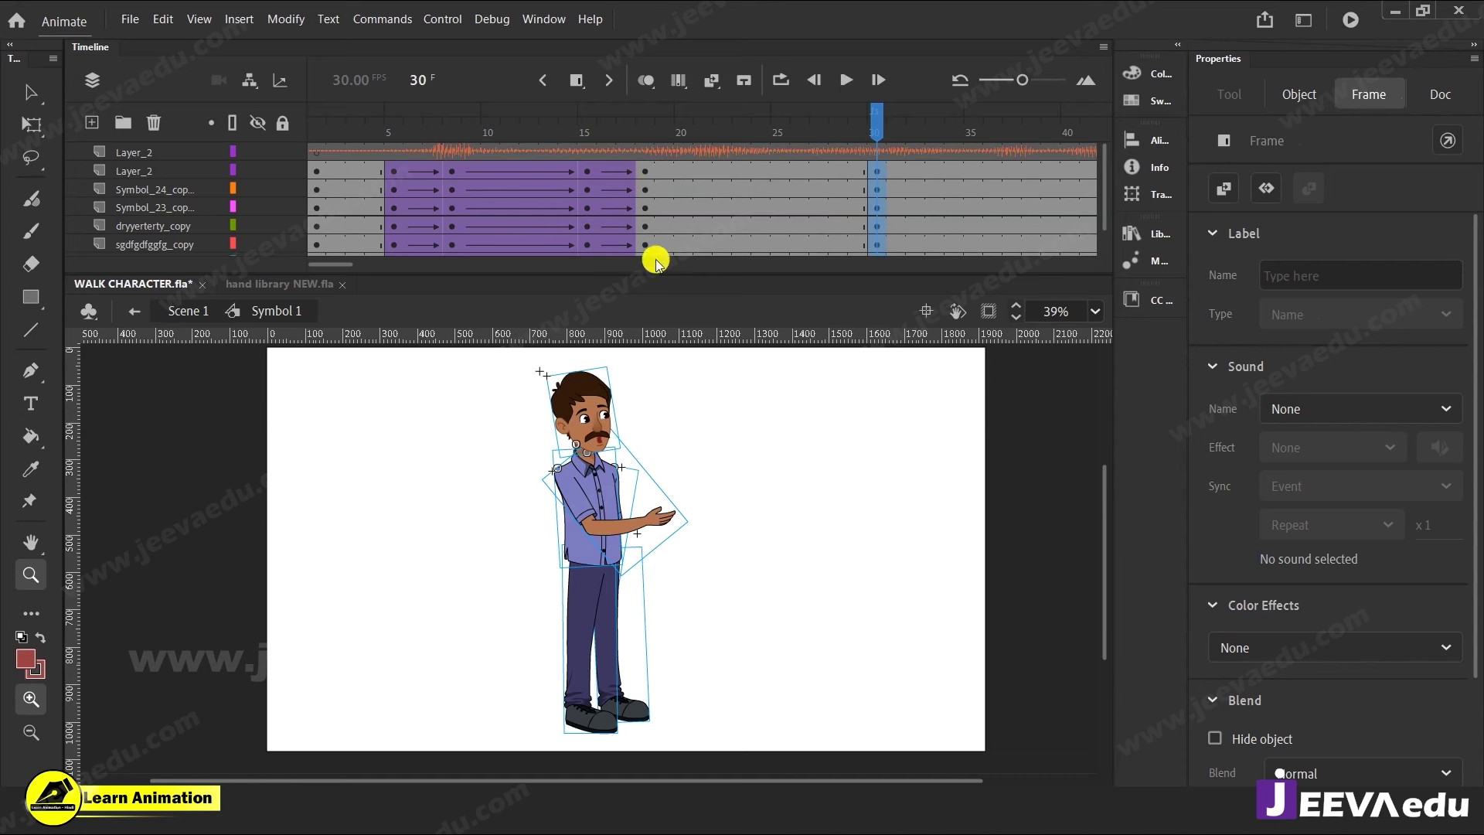
Create classic tweens on all character layers between frames 18 and 30 and set their ease to 100.
left_click_drag(695, 173, 749, 332)
right_click(721, 197)
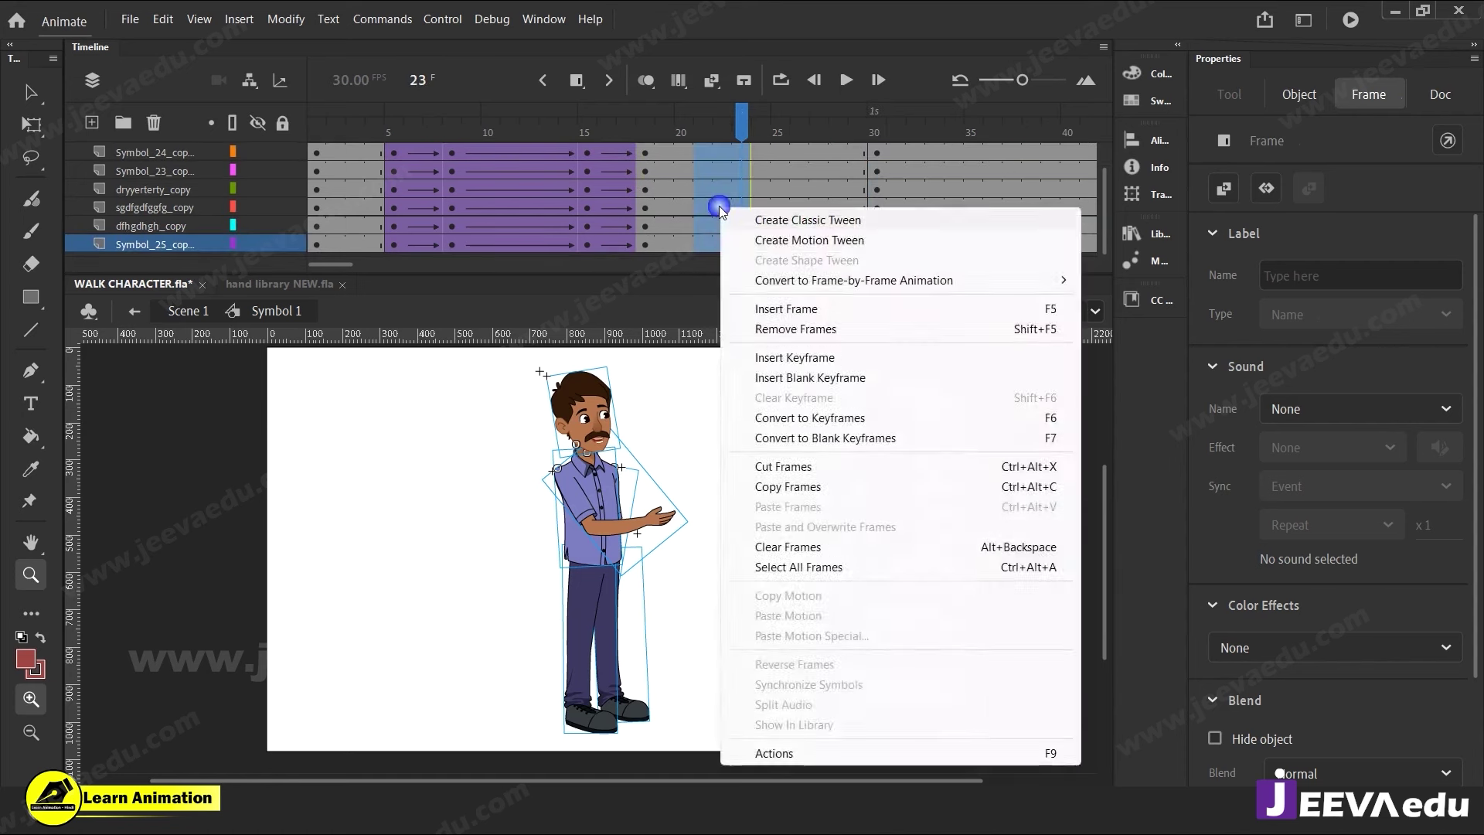
left_click(796, 207)
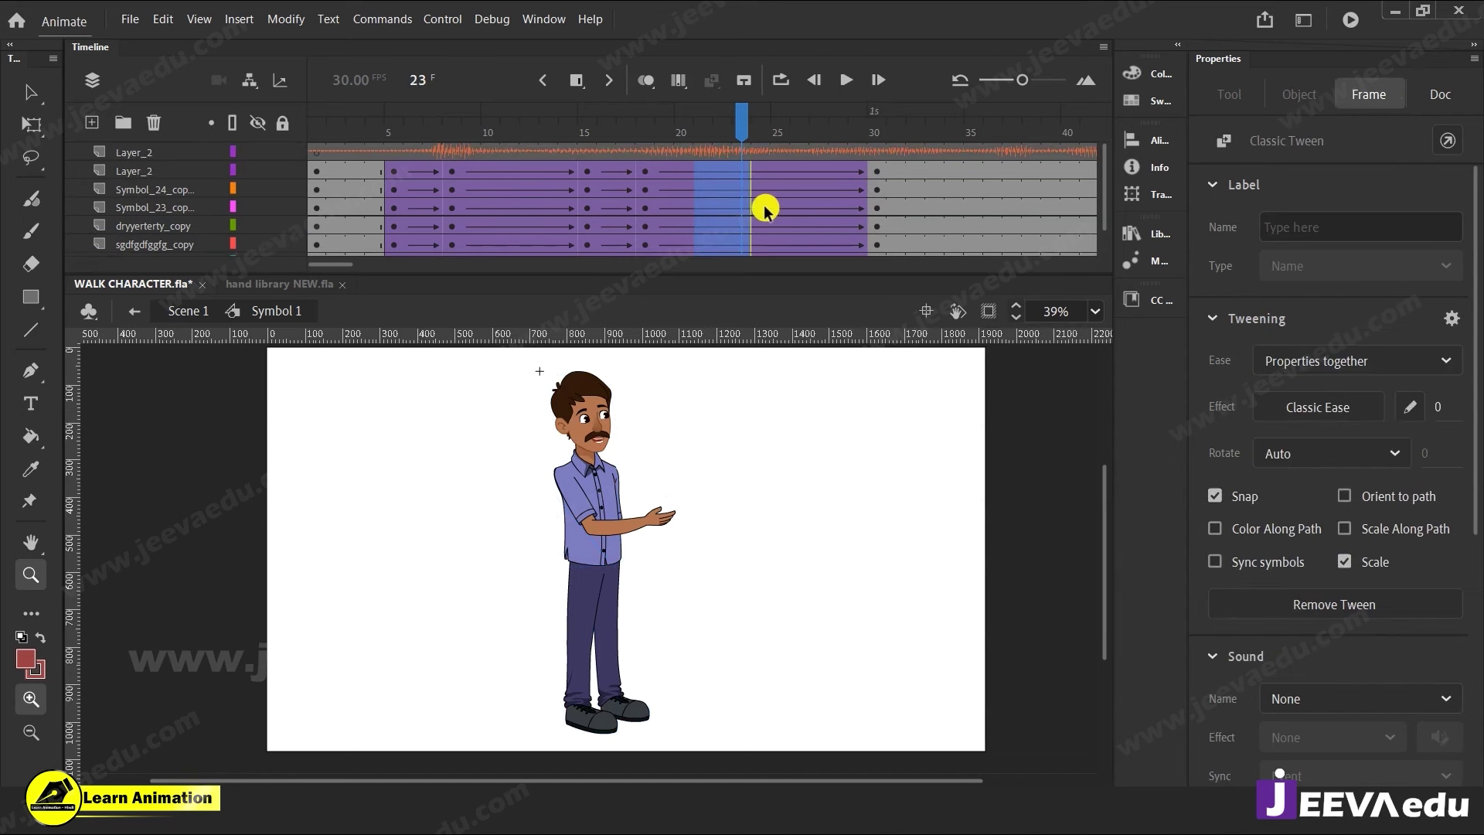
left_click_drag(683, 133, 779, 338)
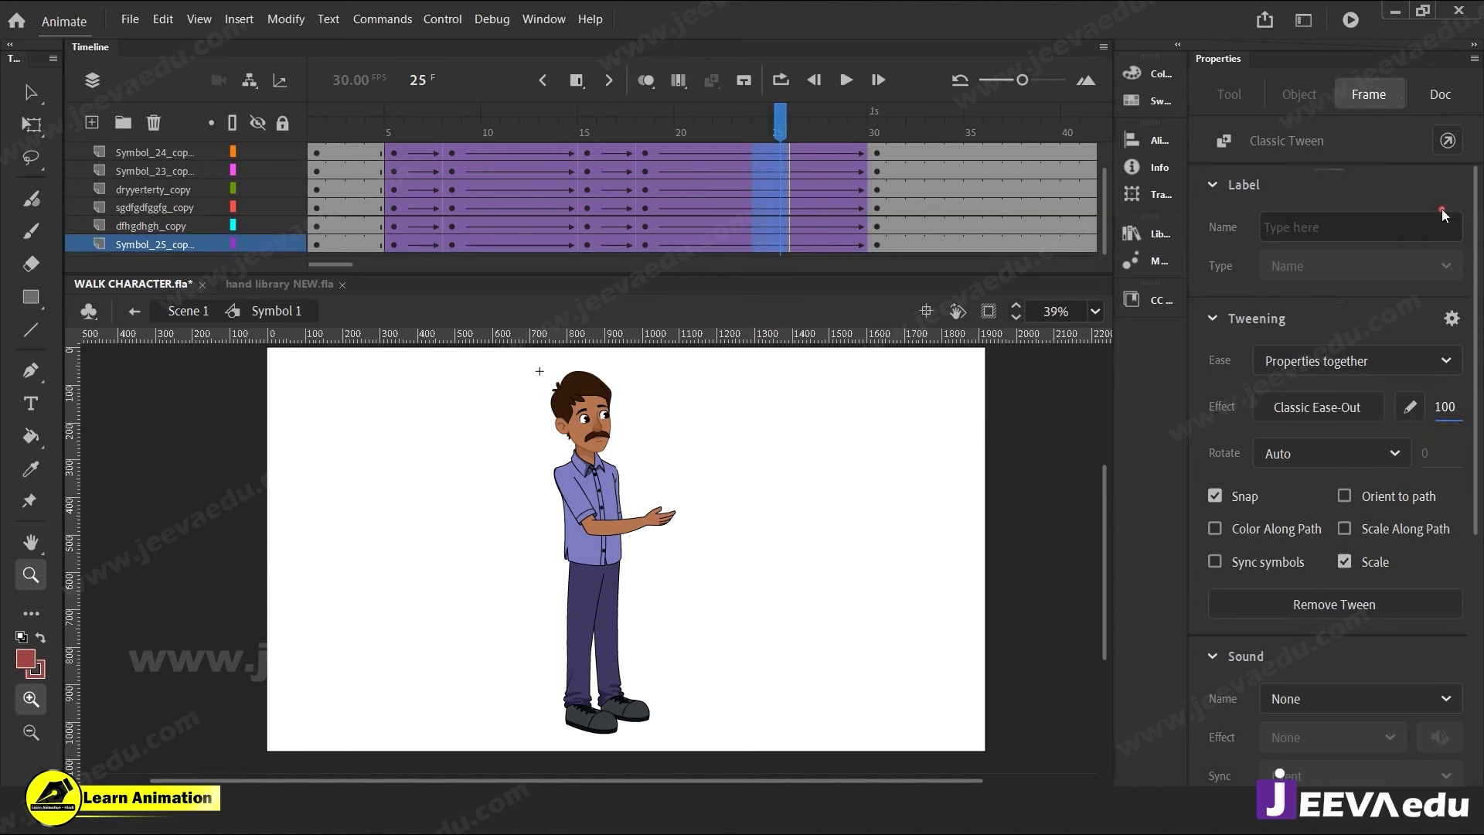
scroll(657, 186, "up", 2)
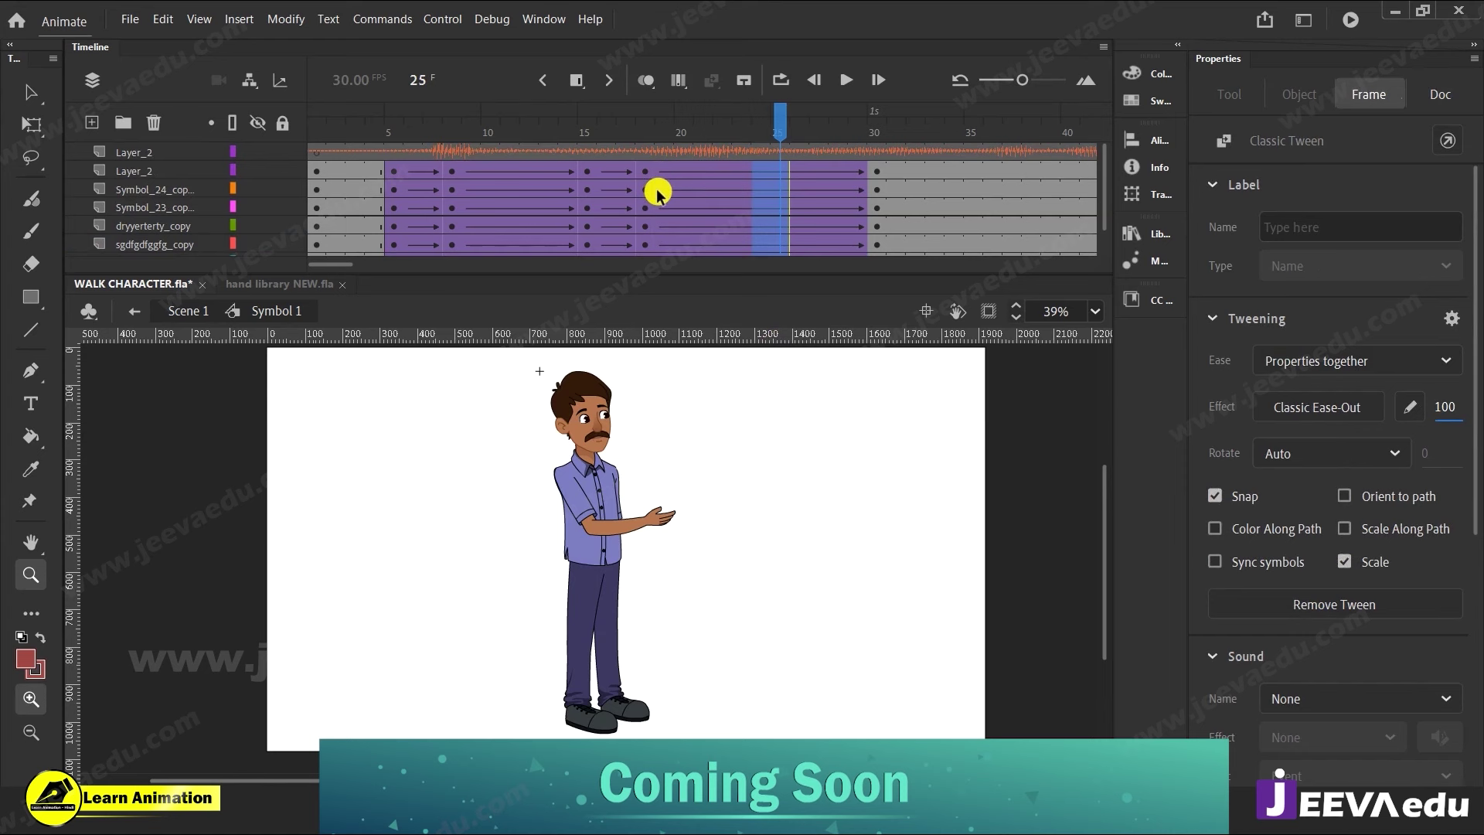
At frame 30, select the upper body, move its pivot to the waist and rotate it slightly backward with Free Transform.
left_click(876, 169)
key("v")
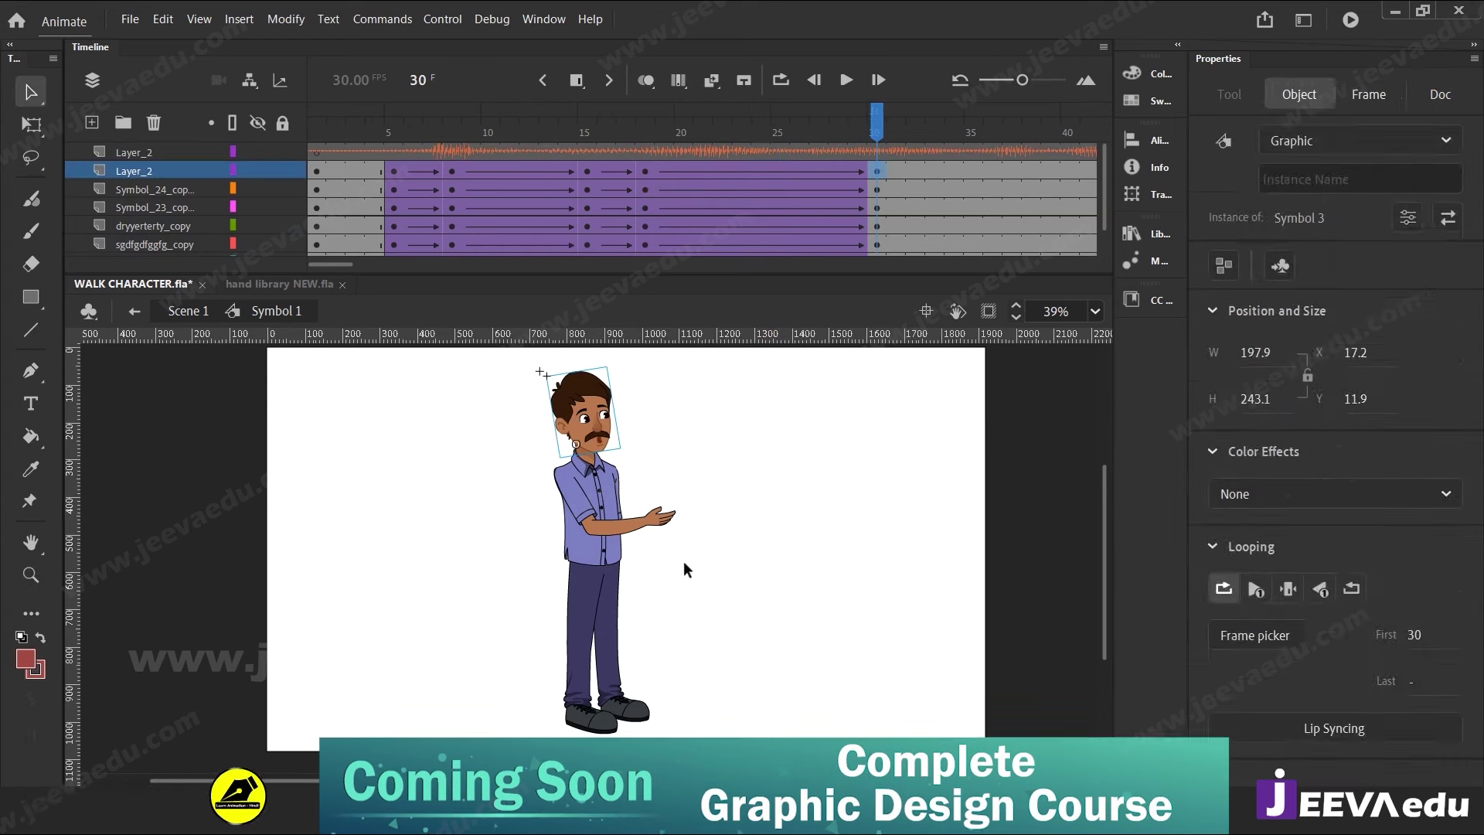
left_click_drag(754, 142, 864, 199)
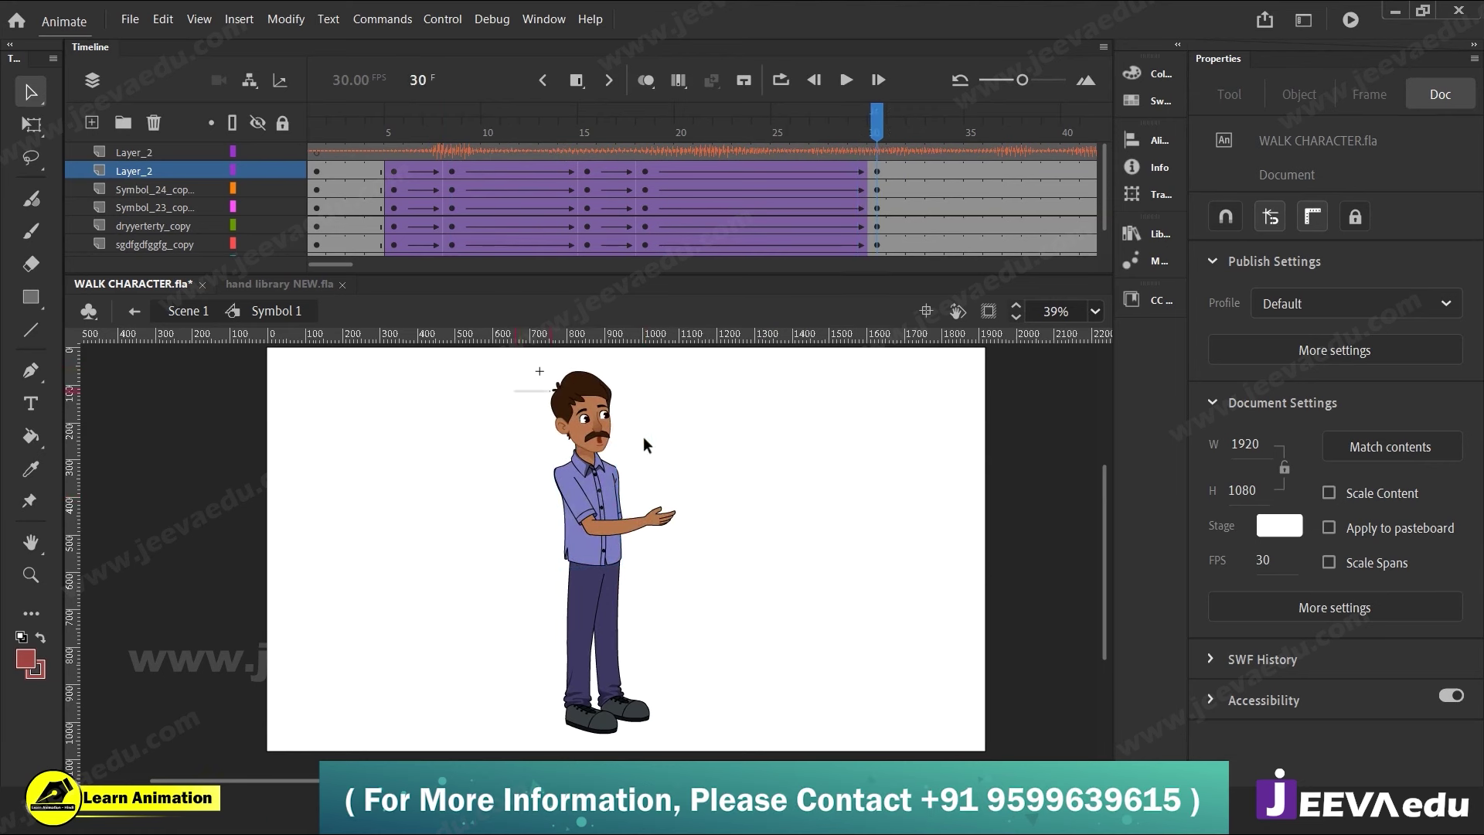
left_click(670, 465)
key("q")
left_click_drag(610, 517, 600, 553)
left_click_drag(698, 362, 696, 361)
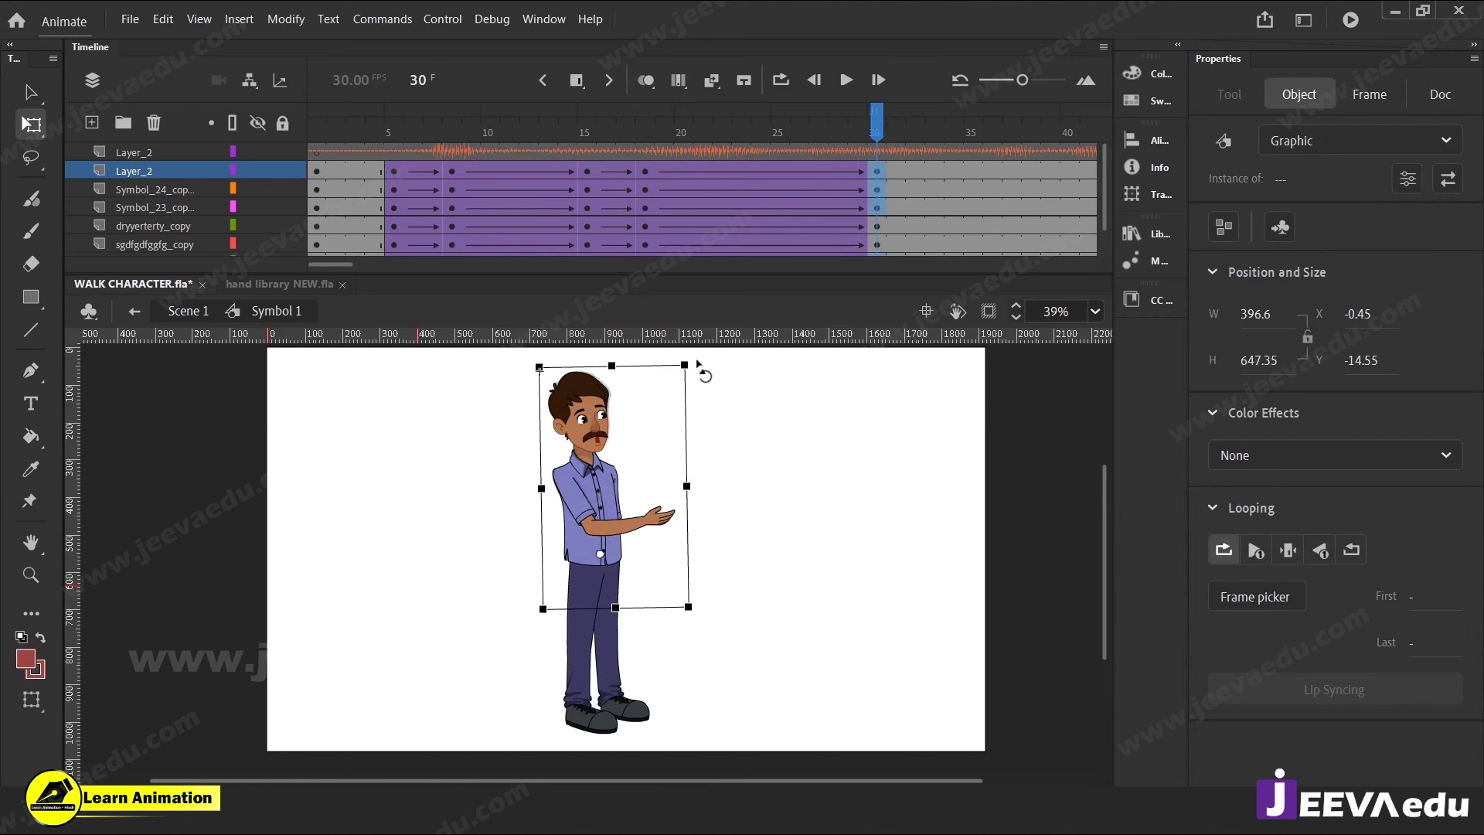
At frame 30, select the back leg and adjust it slightly with Free Transform to line up with the shirt's waist.
left_click(722, 442)
left_click(685, 511)
left_click_drag(686, 511, 694, 511)
key("z")
left_click(598, 570)
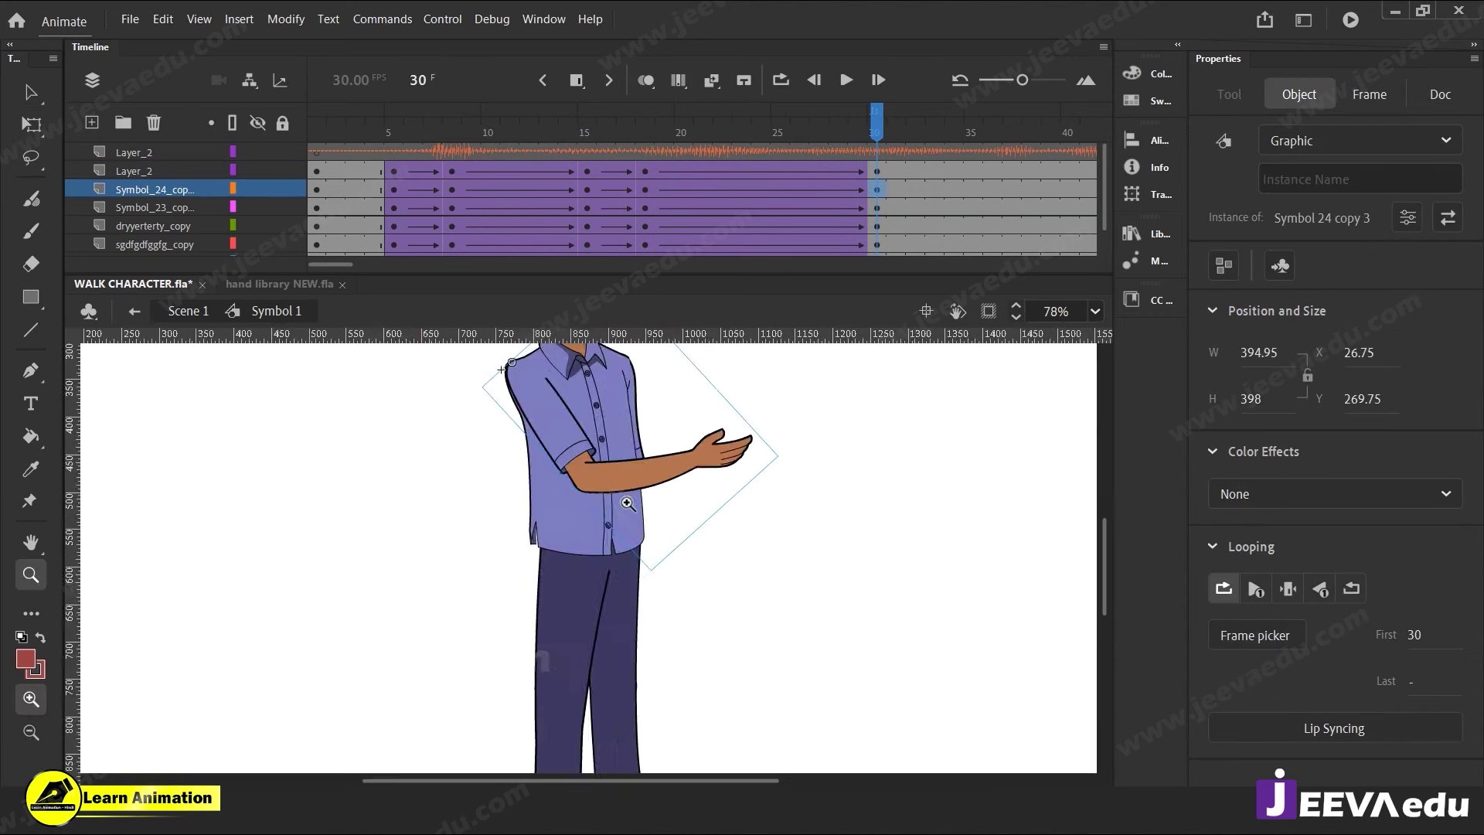
left_click(628, 502)
key("v")
left_click(620, 428)
key("q")
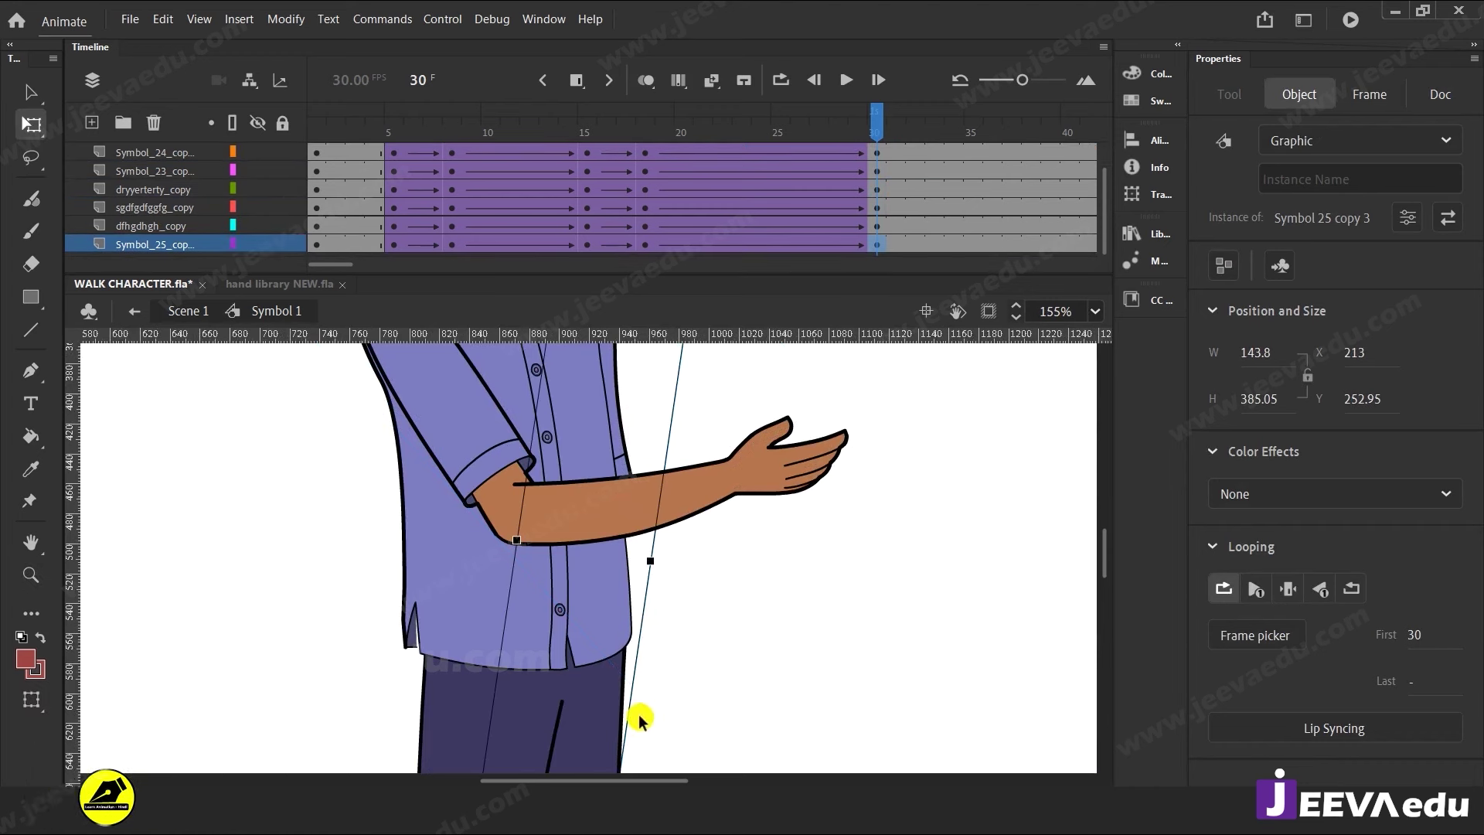
key("space")
left_click_drag(674, 680, 687, 538)
left_click_drag(639, 705, 631, 715)
key("z")
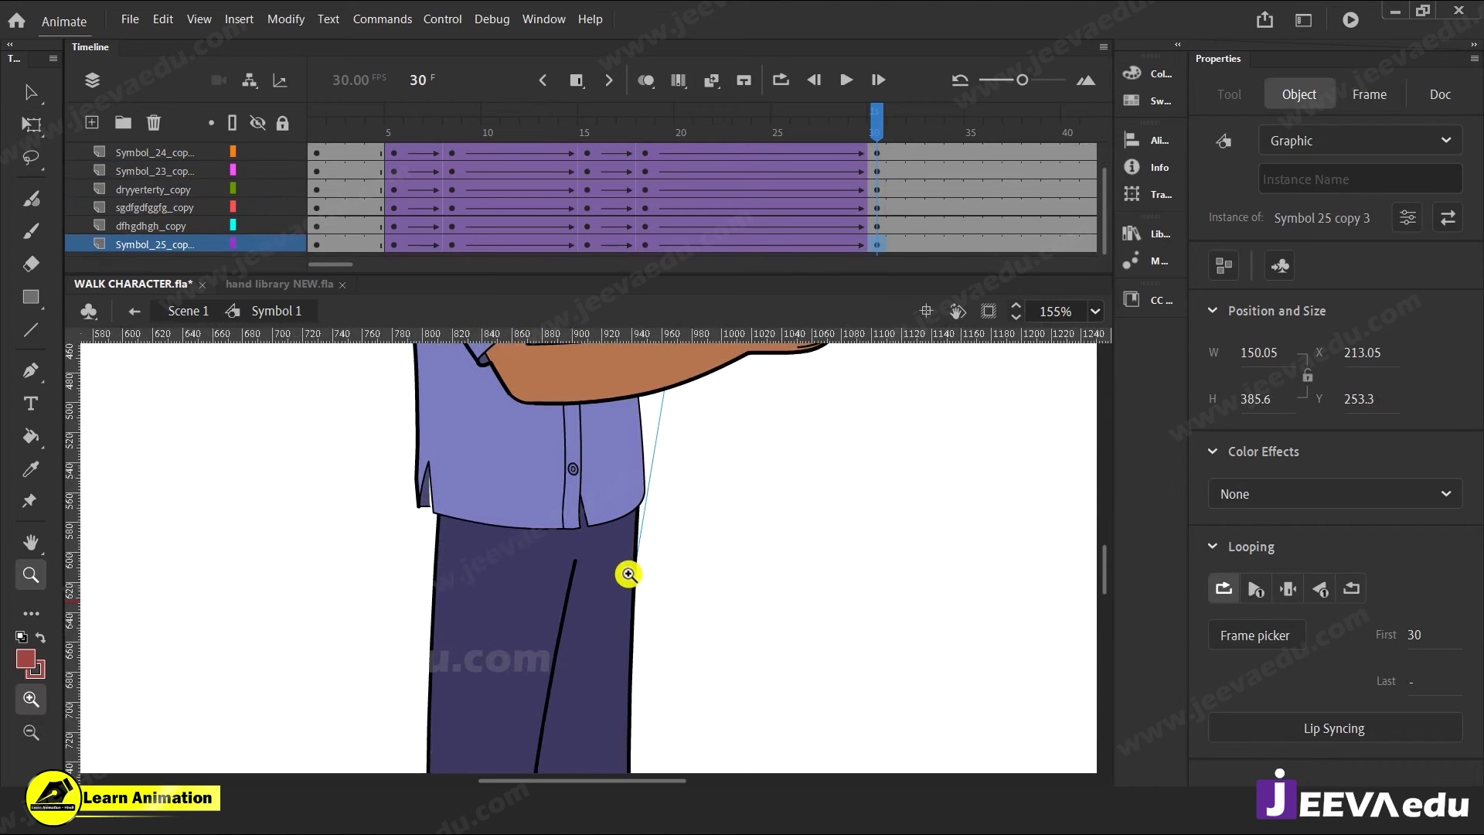
left_click(593, 502, "alt")
left_click(594, 500, "alt")
key("space")
left_click_drag(663, 578, 663, 588)
At frame 18, open the character's head symbol for editing.
left_click_drag(876, 116, 719, 207)
left_click(595, 510)
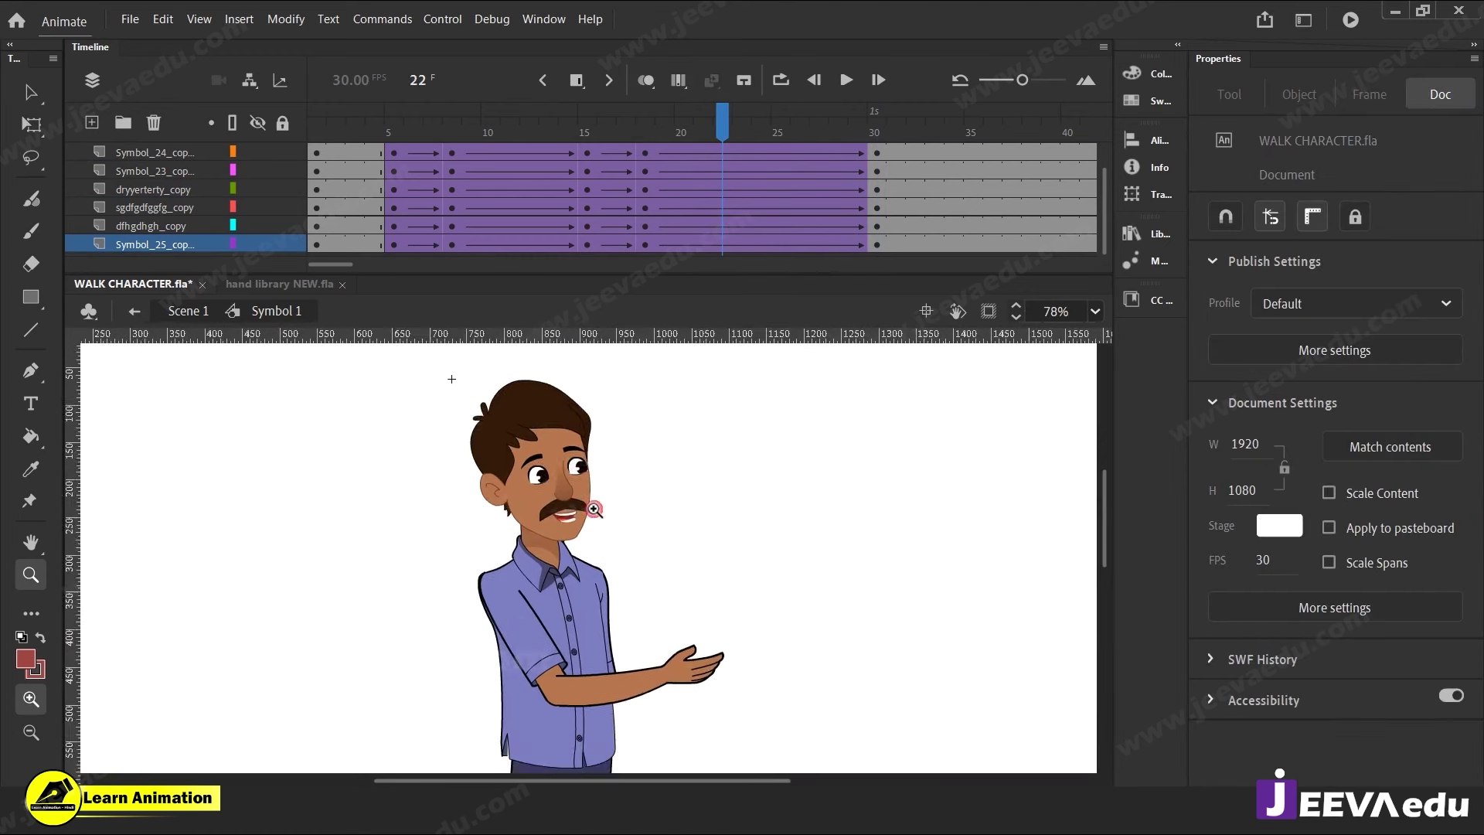
key("space")
left_click_drag(656, 566, 681, 620)
left_click(647, 147)
scroll(659, 174, "up", 1)
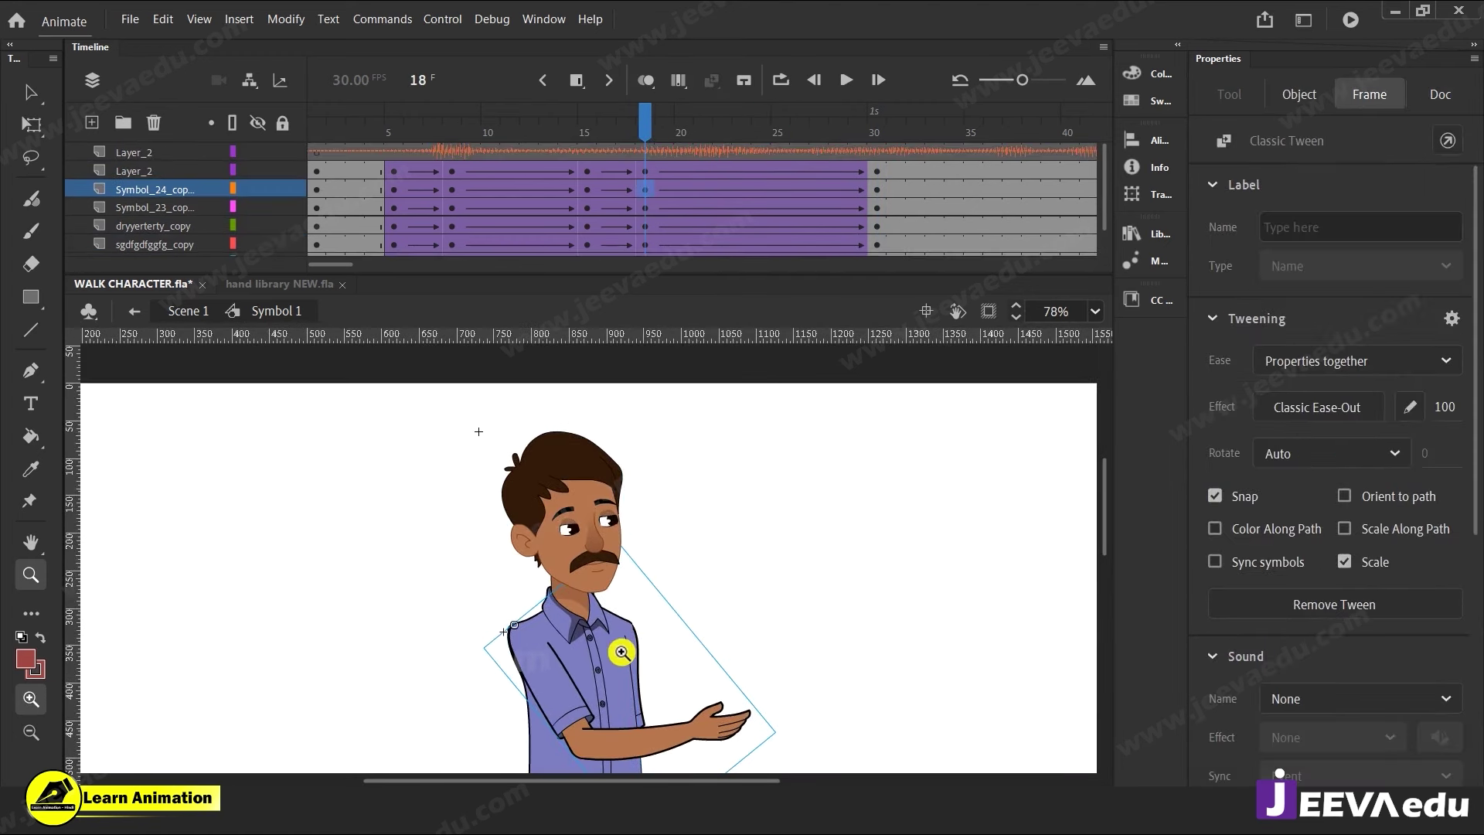
left_click(604, 567)
double_click(609, 524)
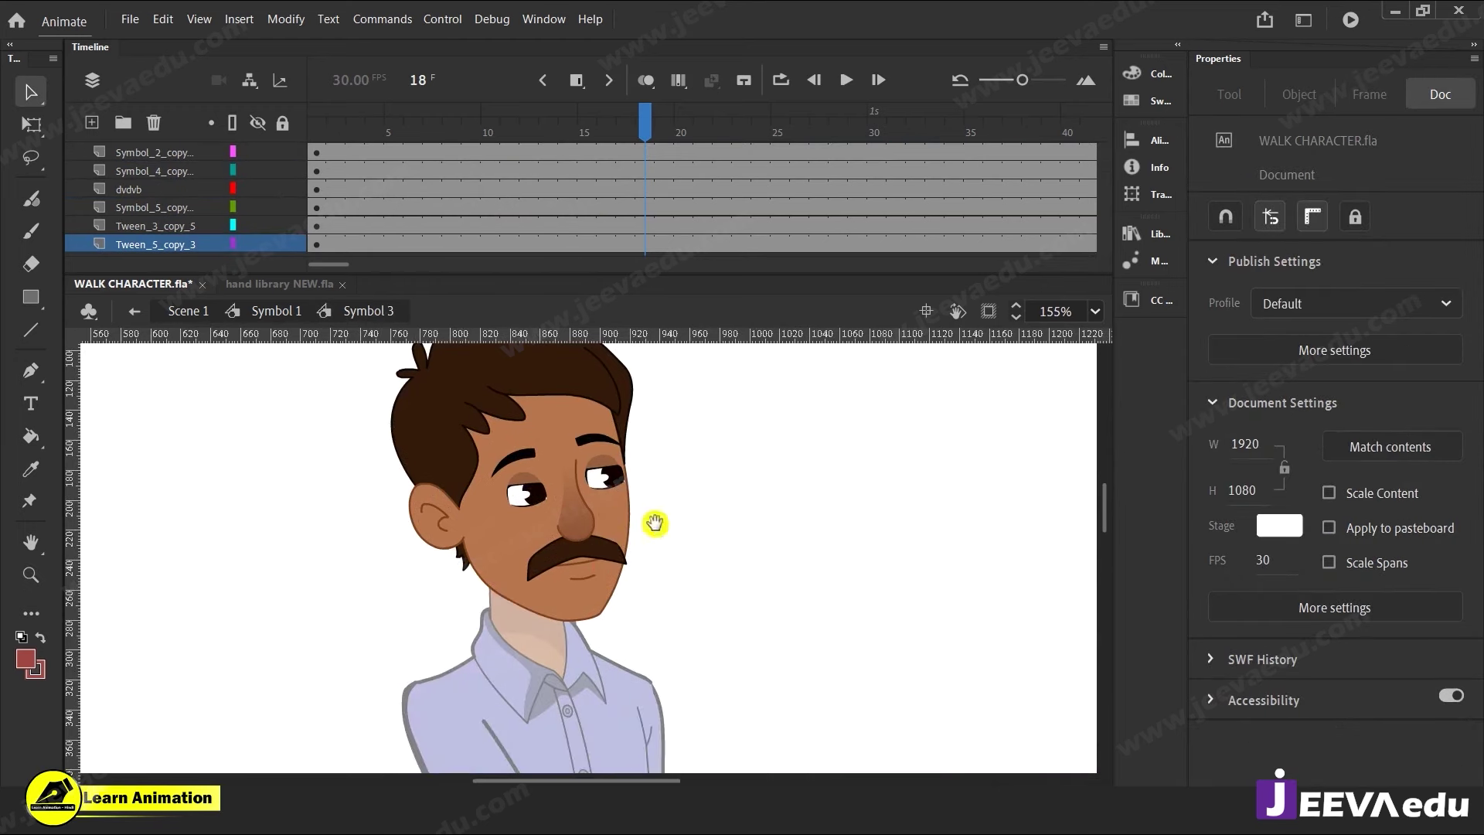
left_click(651, 578)
scroll(646, 151, "up", 1)
Insert keyframes at frames 18, 21 and 24 on all layers of the head symbol.
left_click_drag(646, 152, 651, 353)
scroll(674, 166, "up", 1)
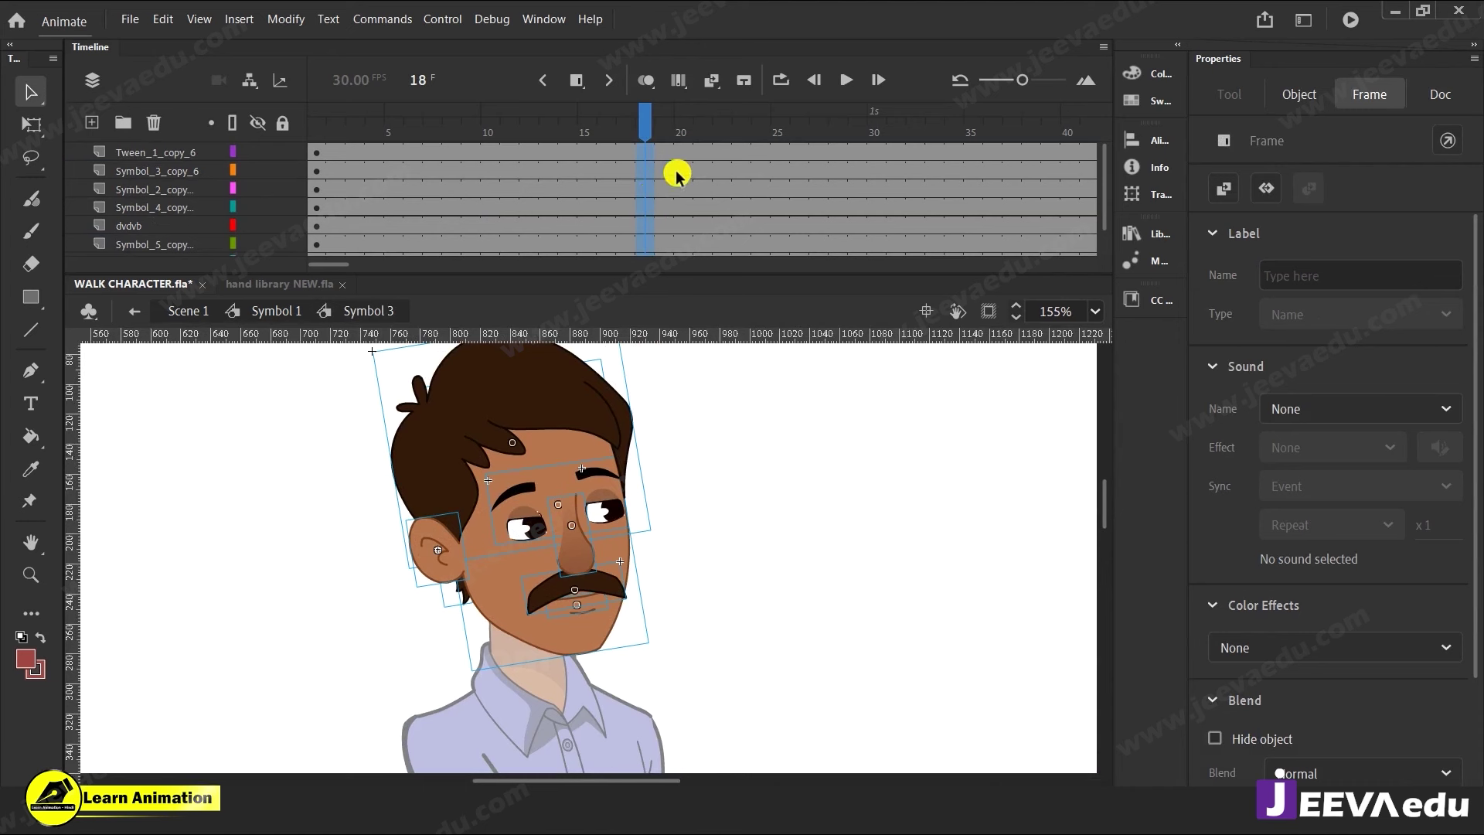
left_click_drag(659, 126, 705, 271)
key("F6")
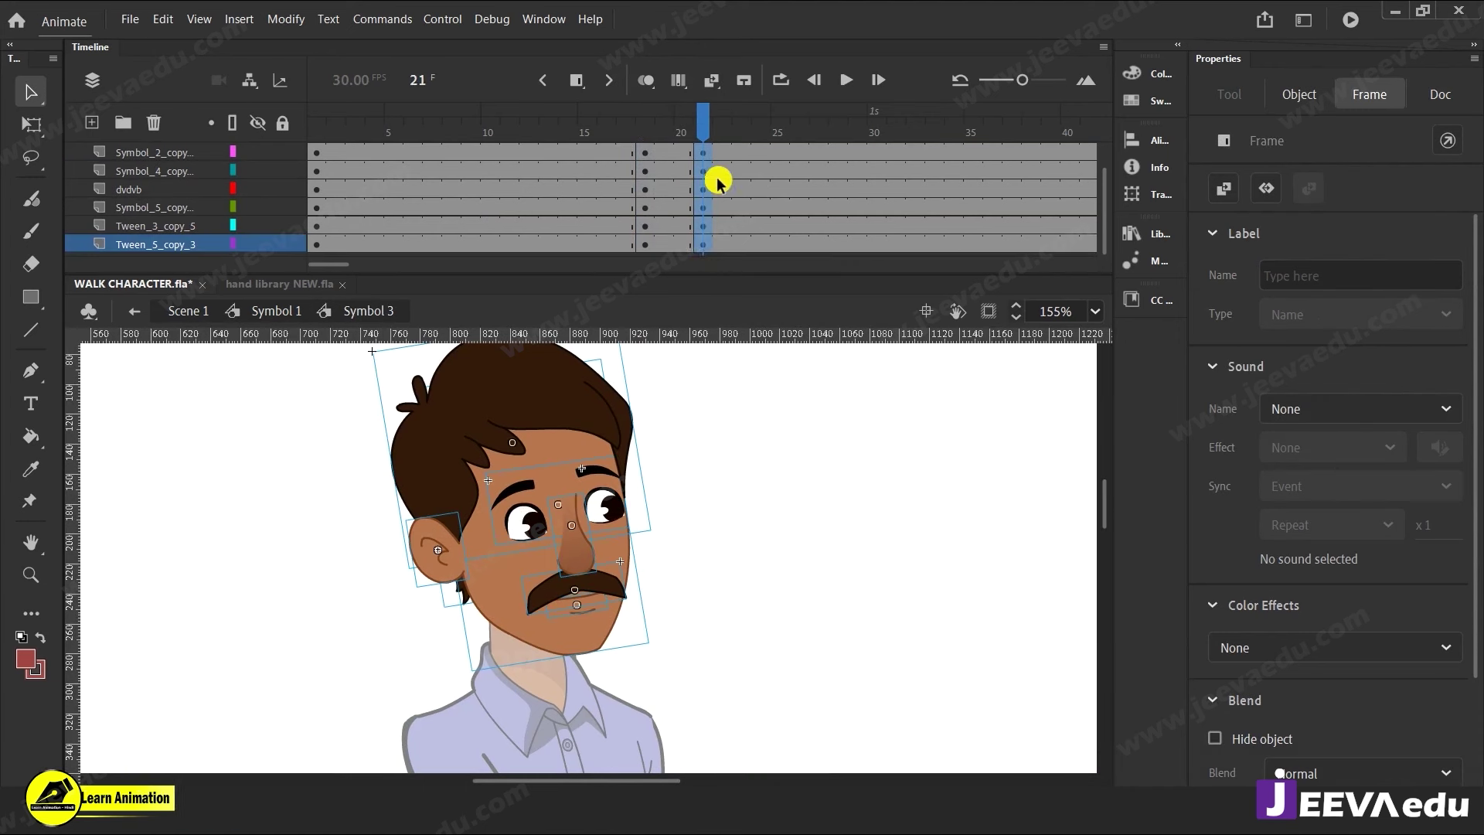
scroll(730, 167, "up", 1)
left_click(744, 133)
left_click_drag(745, 136, 762, 289)
key("F6")
Create classic tweens on all head layers between frames 18, 21 and 24.
scroll(731, 225, "up", 1)
left_click_drag(687, 154, 717, 329)
right_click(697, 200)
left_click(784, 211)
scroll(734, 201, "up", 1)
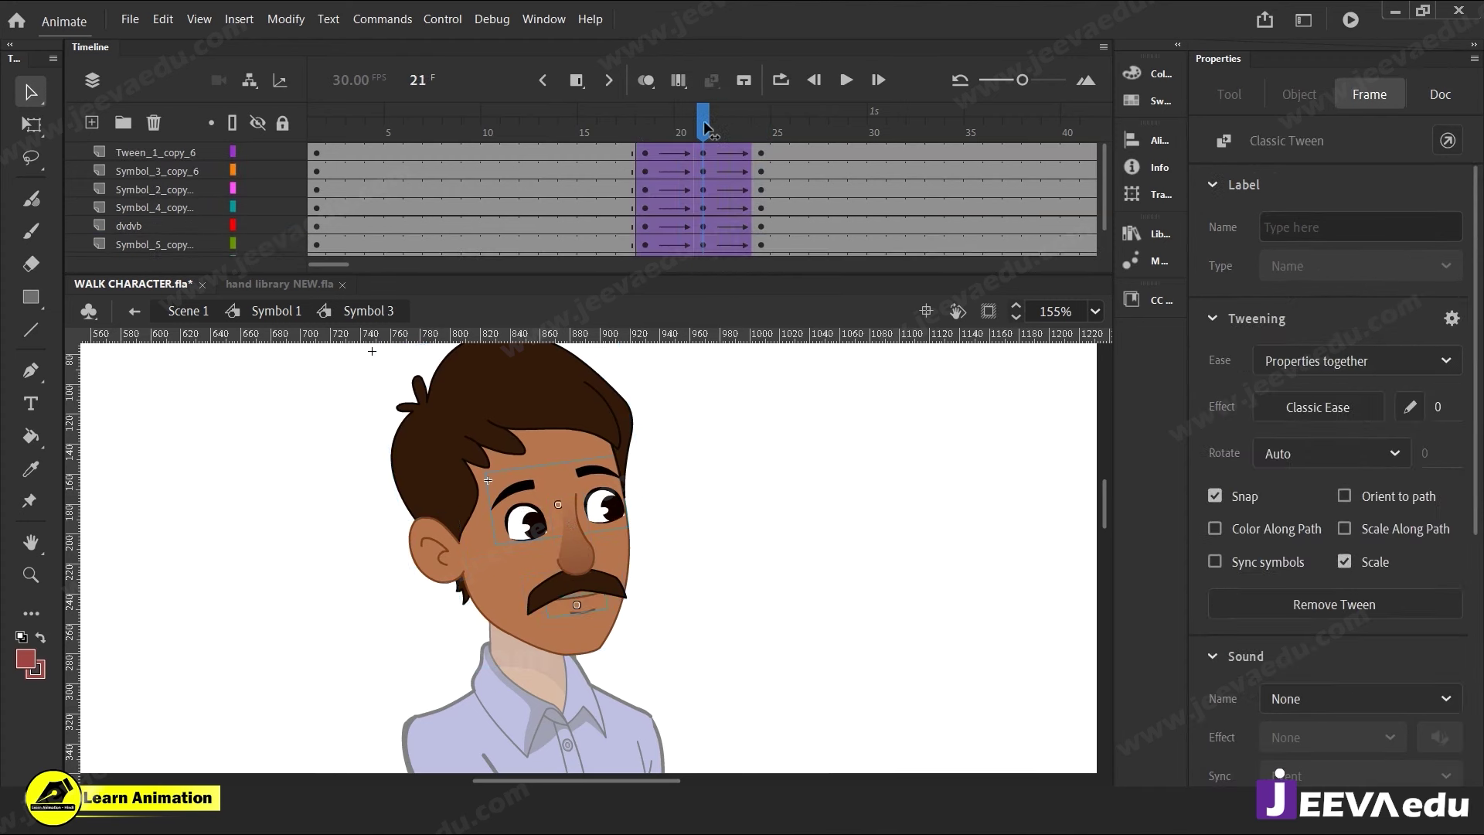
At frame 21, select the eyes, nose, moustache and mouth together and shift them slightly down the face.
left_click(580, 530)
left_click(733, 495)
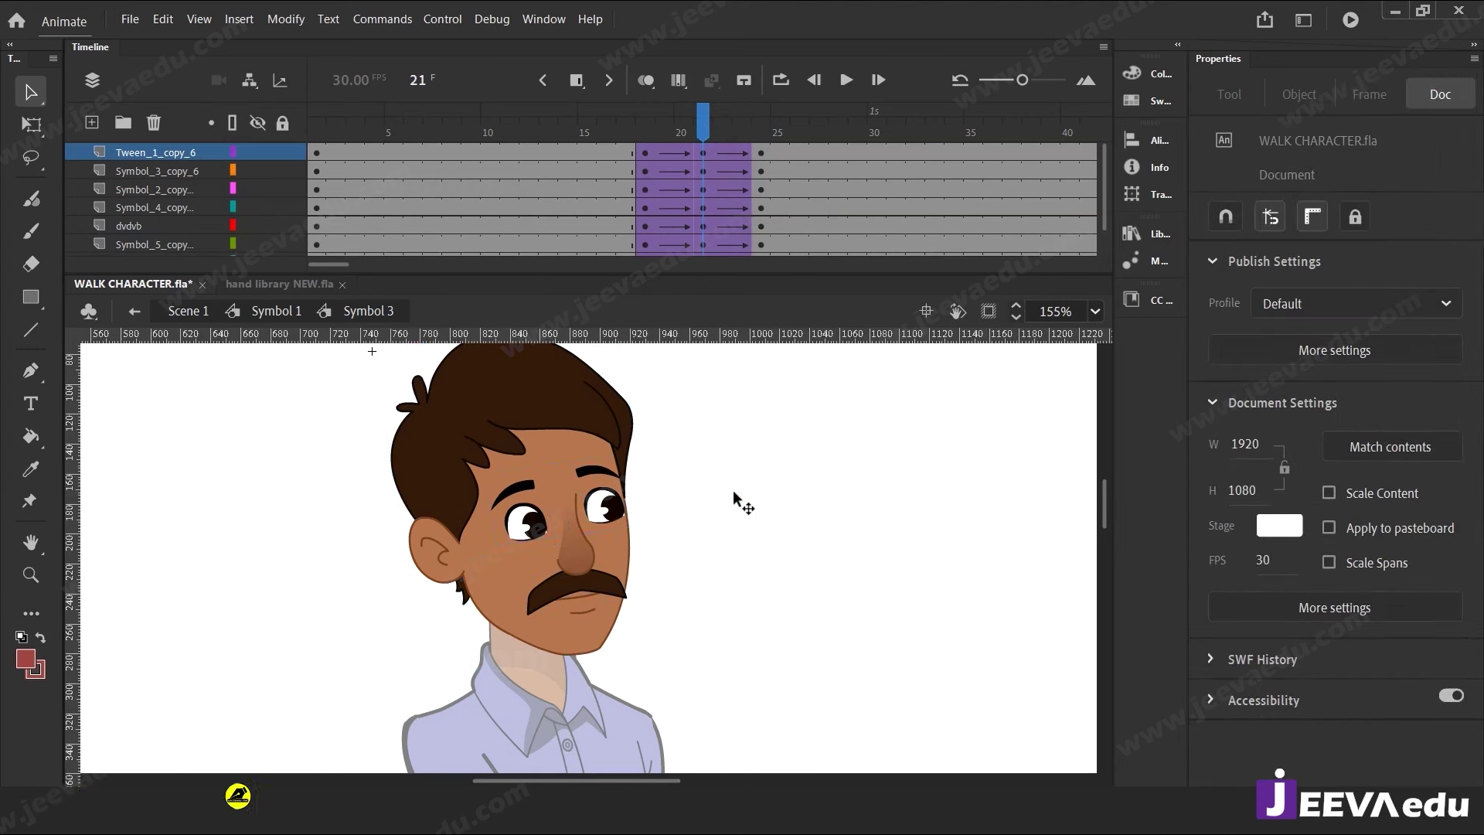
left_click(605, 510)
left_click(580, 554, "shift")
left_click(561, 587)
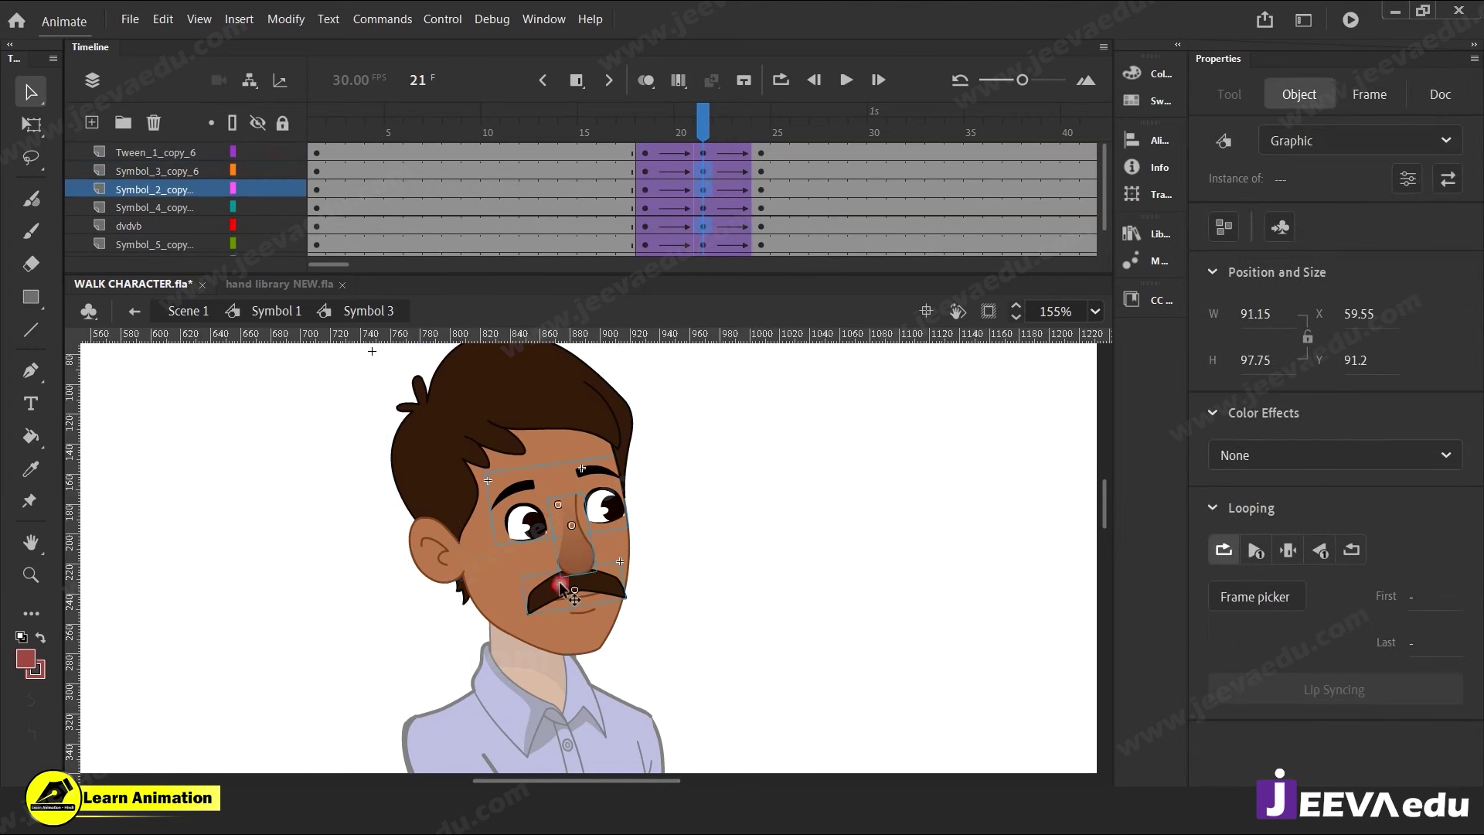
left_click(588, 617)
left_click(588, 631)
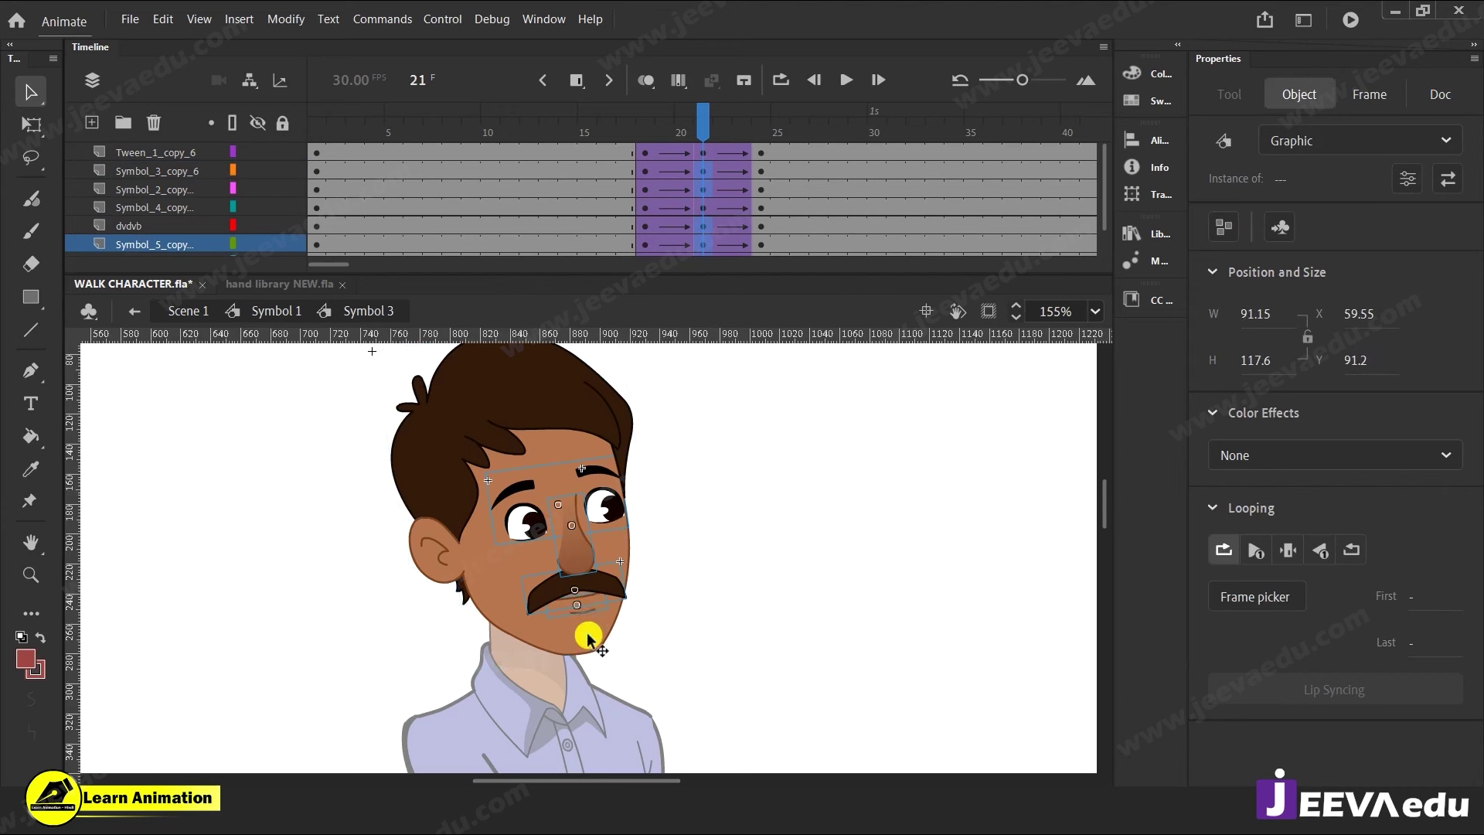
mouse_move(706, 144)
left_mouse_down()
mouse_move(625, 149)
mouse_move(709, 170)
left_mouse_up()
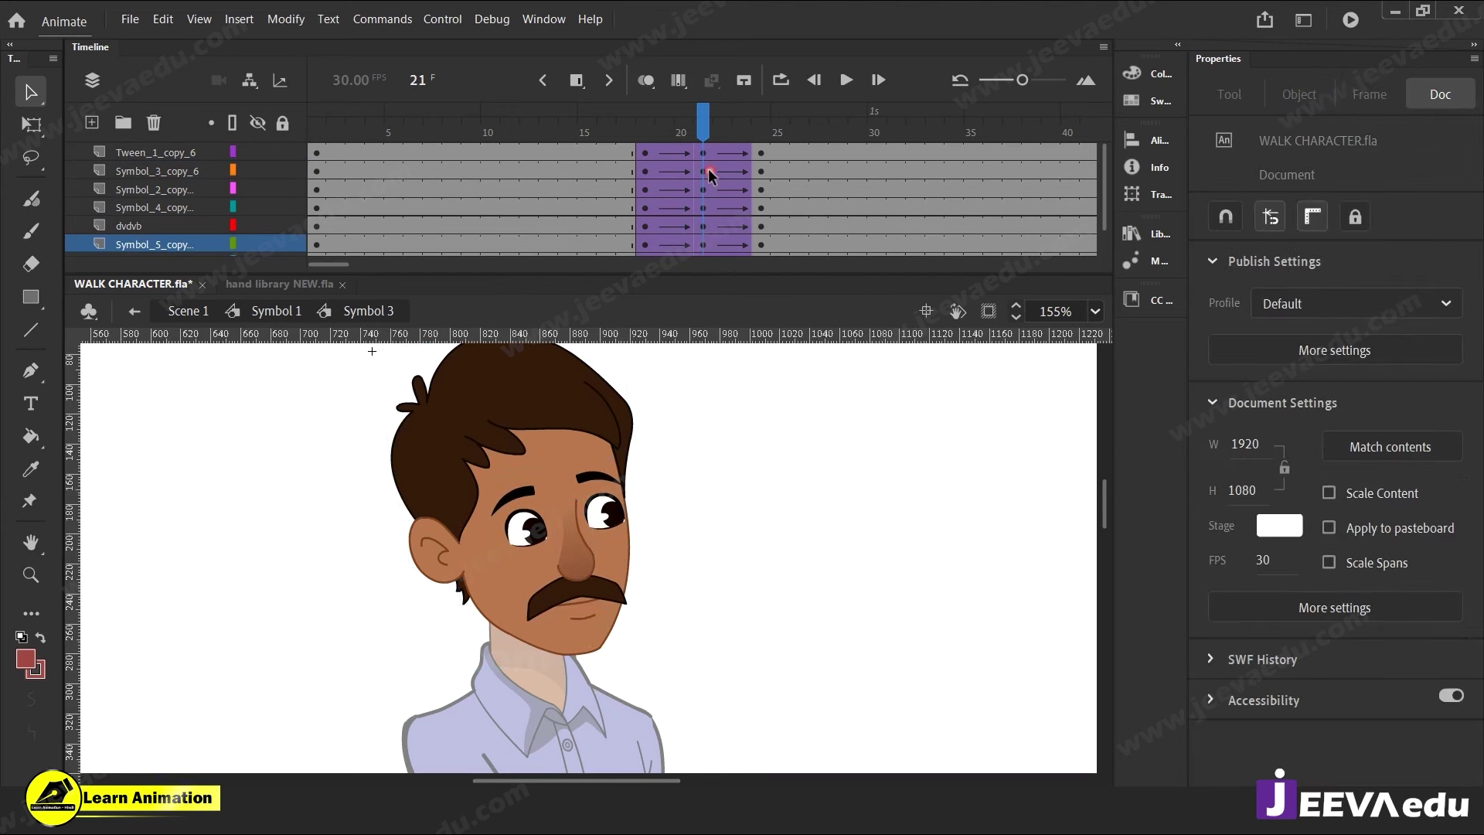
Reselect the facial features at frame 21 and nudge them up by two small steps.
left_click(588, 579)
left_click(571, 574)
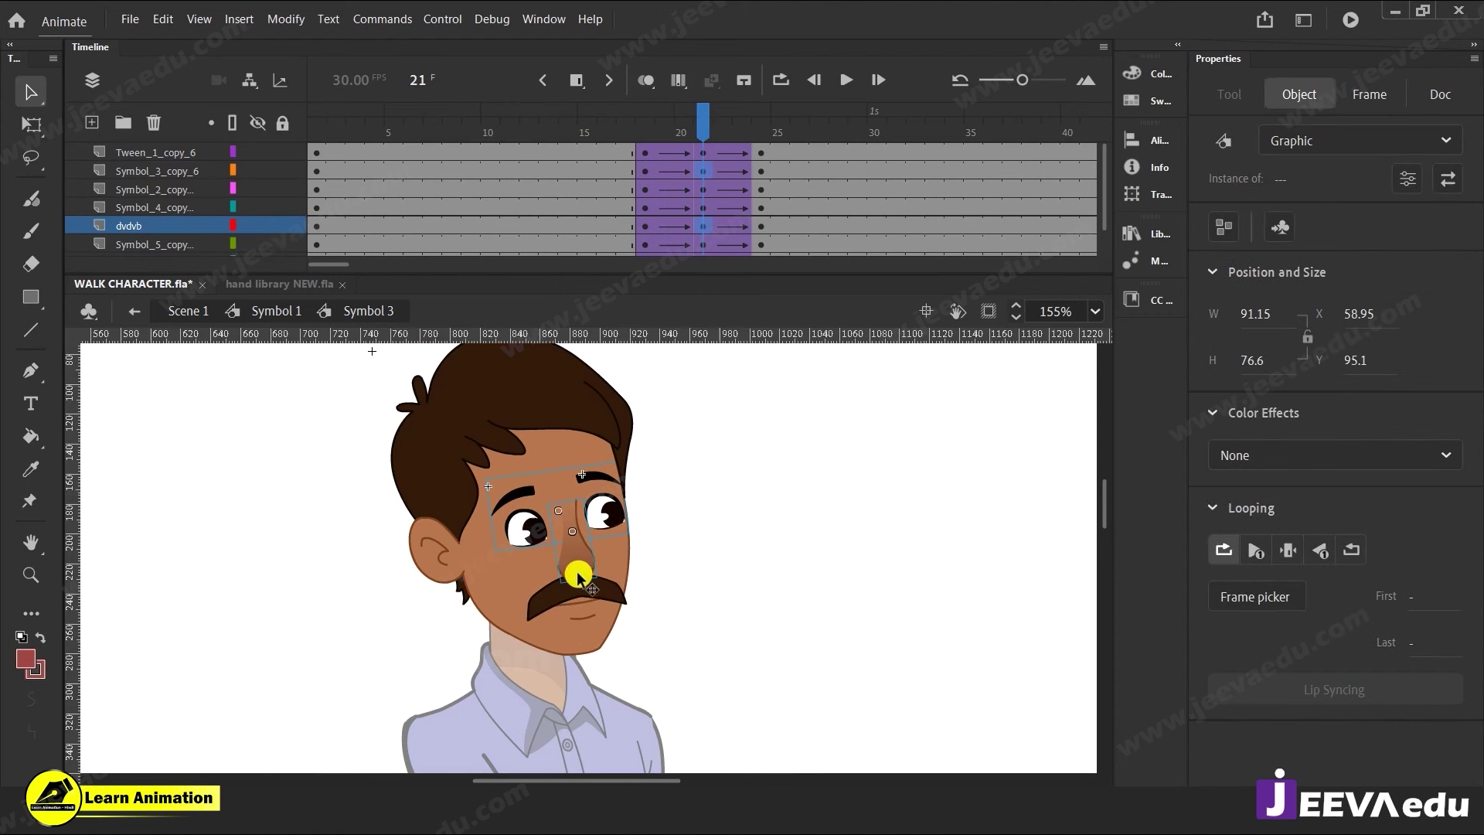
left_click(581, 623)
key("Up")
key("Up")
Duplicate the tweened frames 18 to 24 on all head layers so the copy spans frames 24 to 30.
left_click_drag(690, 137, 709, 176)
scroll(684, 190, "down", 2)
left_click_drag(646, 245, 758, 82)
left_click_drag(684, 163, 800, 152)
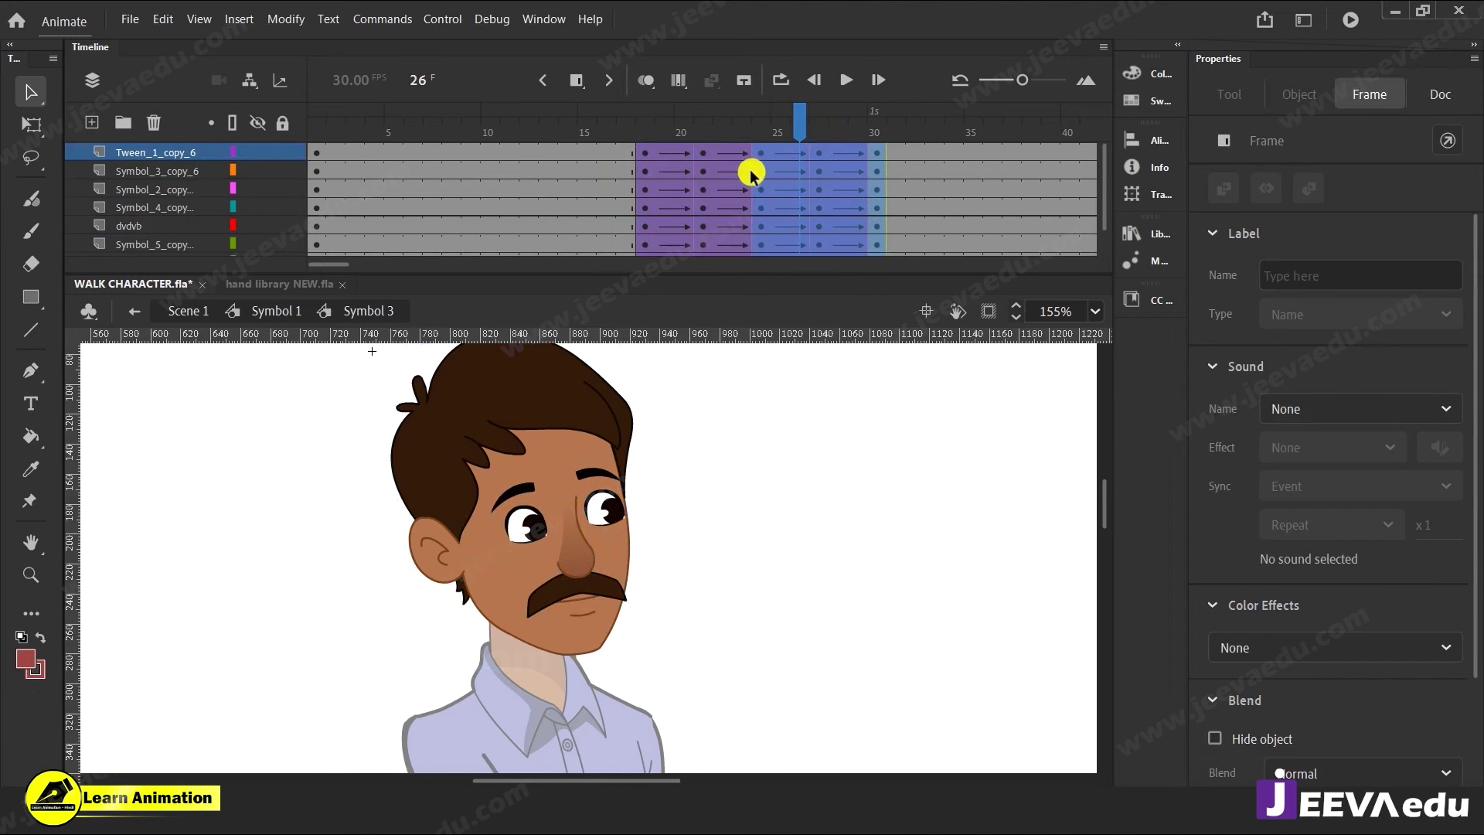
Select all frames of the head symbol and apply Synchronize Symbols.
right_click(824, 174)
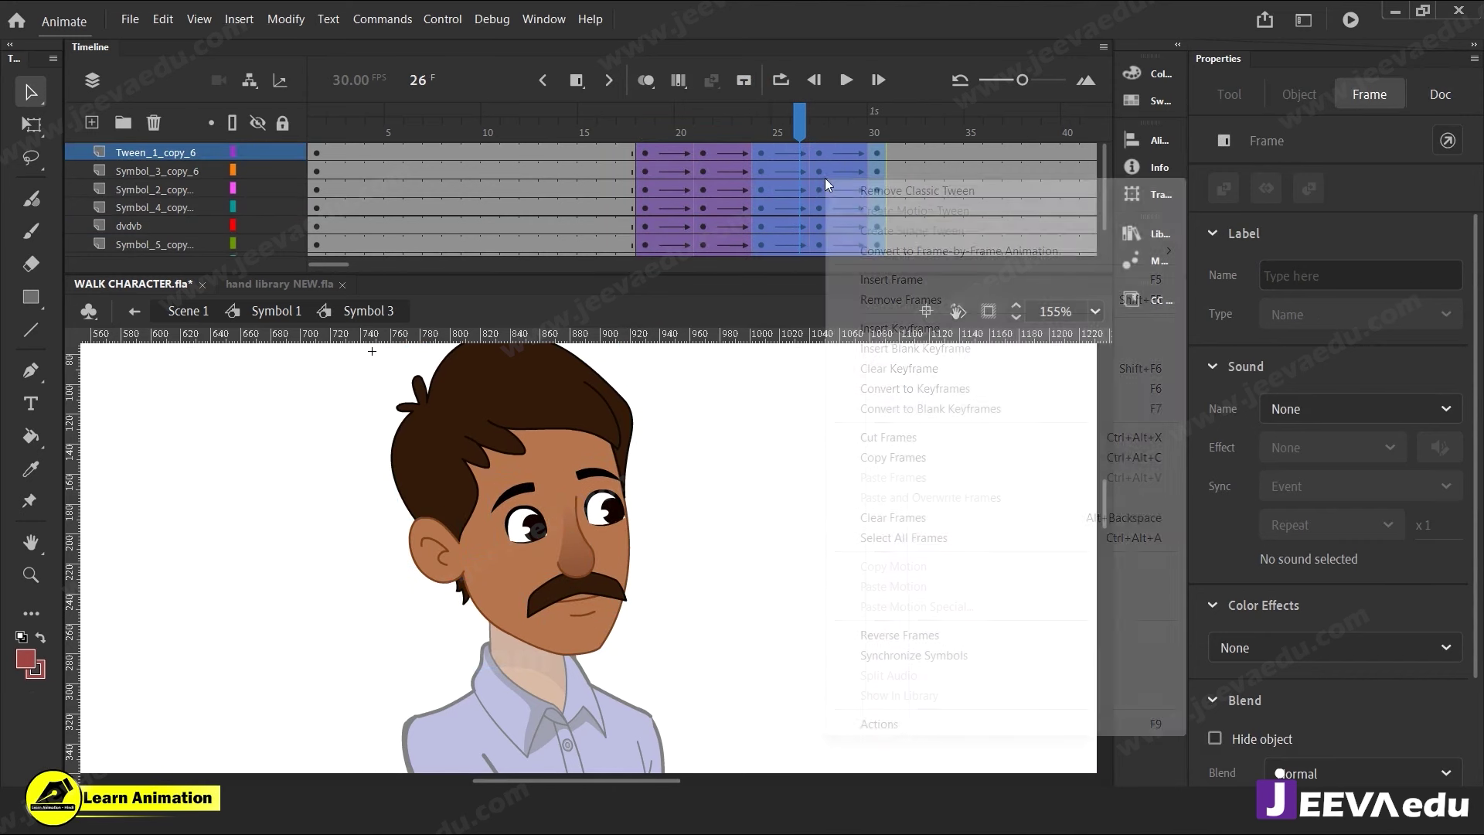
left_click(900, 535)
right_click(836, 187)
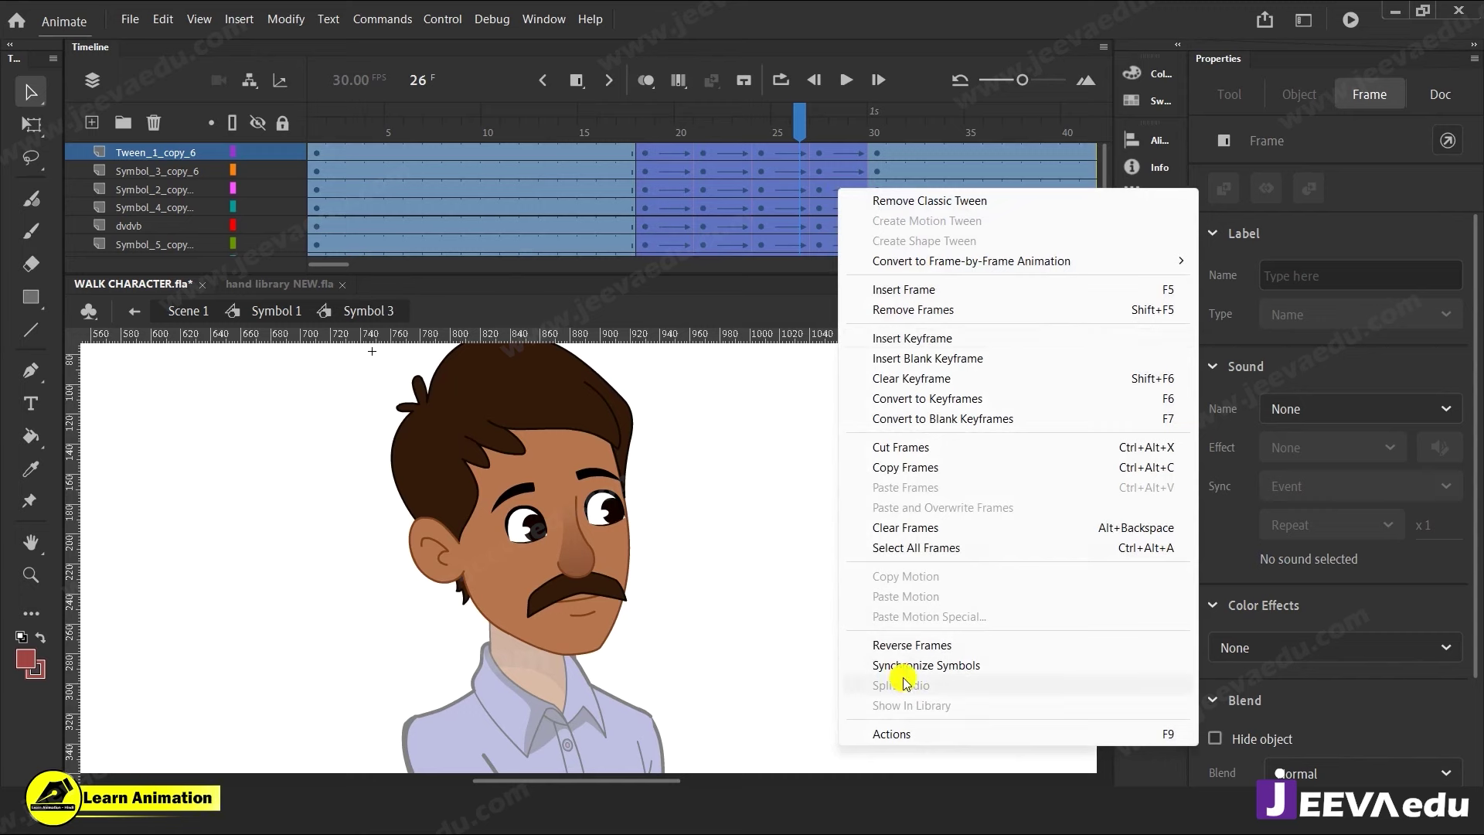
left_click(912, 667)
left_click_drag(721, 127, 821, 133)
Return to Symbol 1 and play the animation to review the facial movement with the whole body in view.
left_click(331, 300)
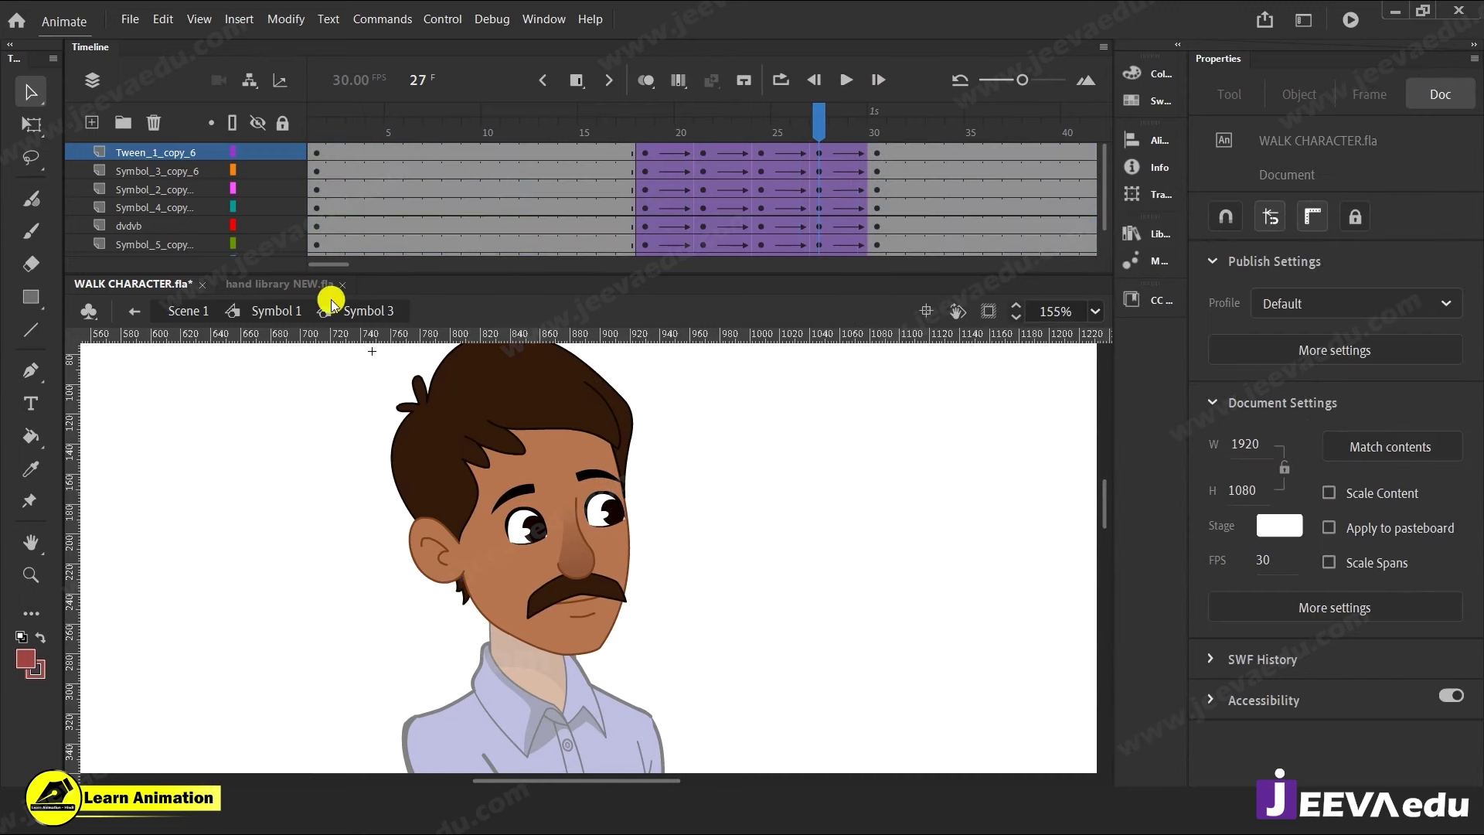
left_click(300, 310)
left_click_drag(647, 116, 485, 154)
key("Return")
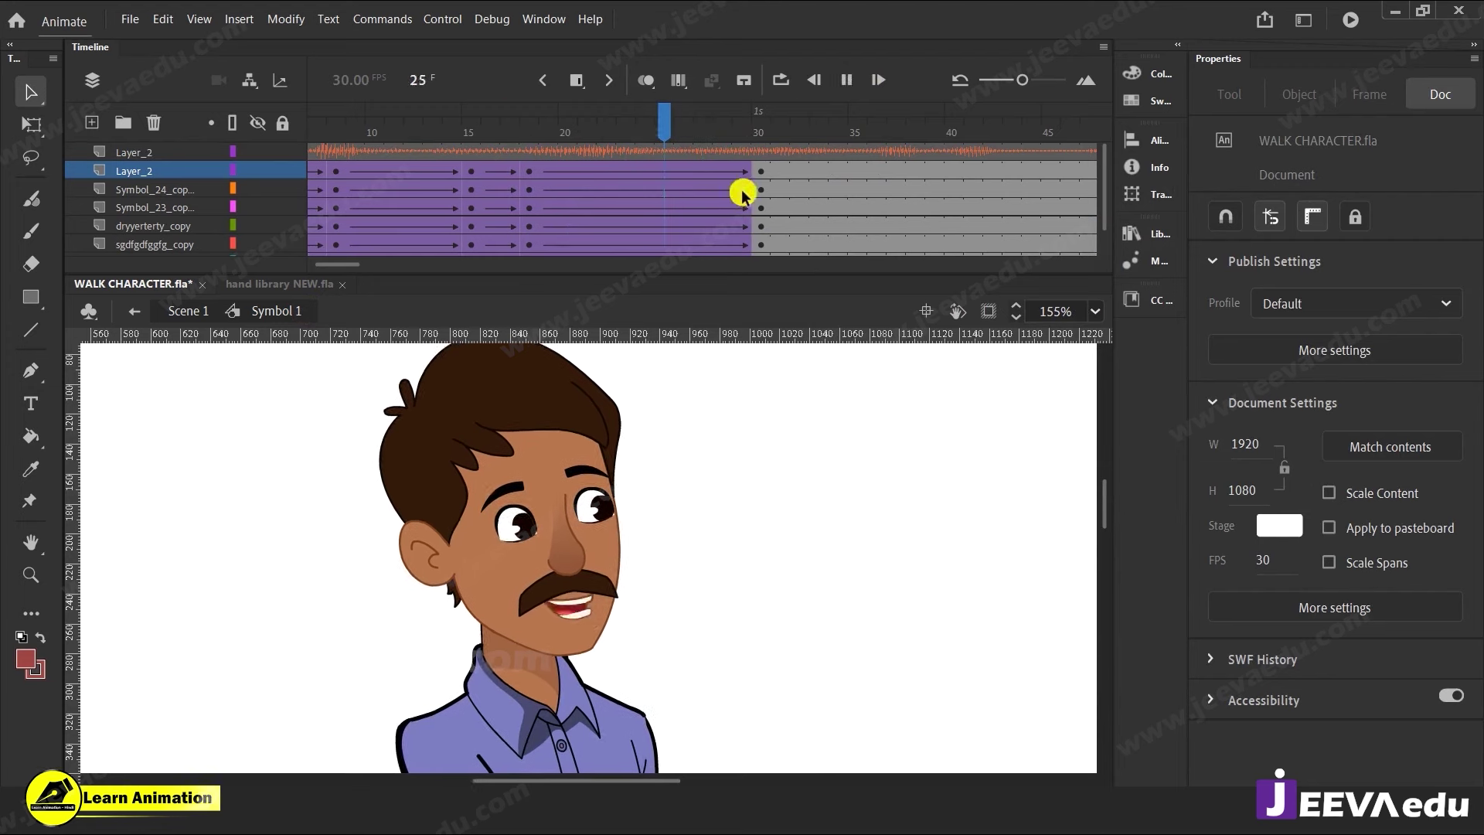
key("Return")
key("ctrl+alt+space")
left_click(584, 674, "ctrl+alt")
left_click(605, 654, "ctrl+alt")
left_click_drag(685, 634, 702, 577)
left_click_drag(760, 147, 585, 153)
key("Return")
key("Return")
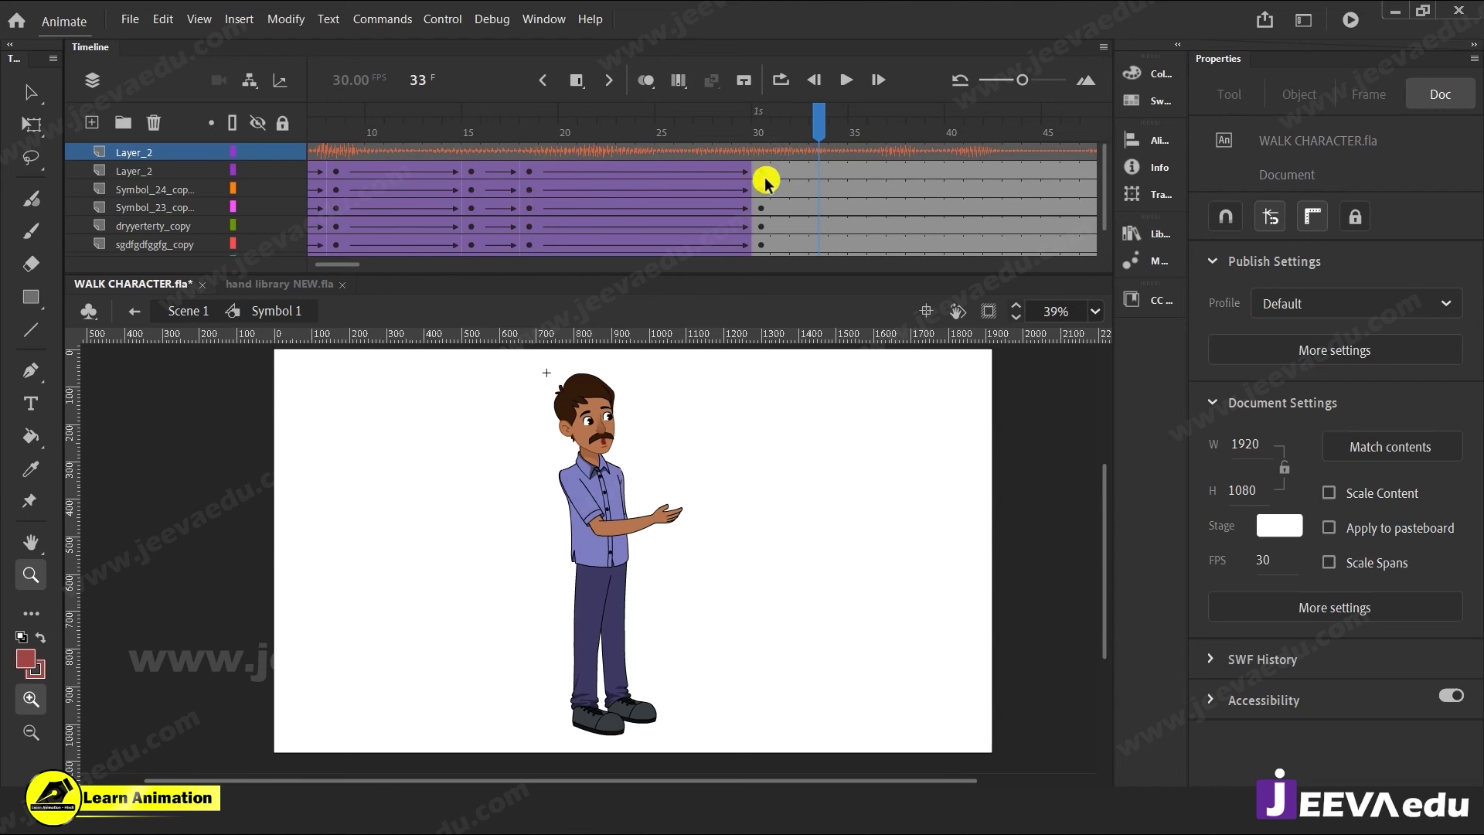
Hide the audio layer, play the animation from frame 1, and return to frame 31.
left_click_drag(778, 172, 774, 269)
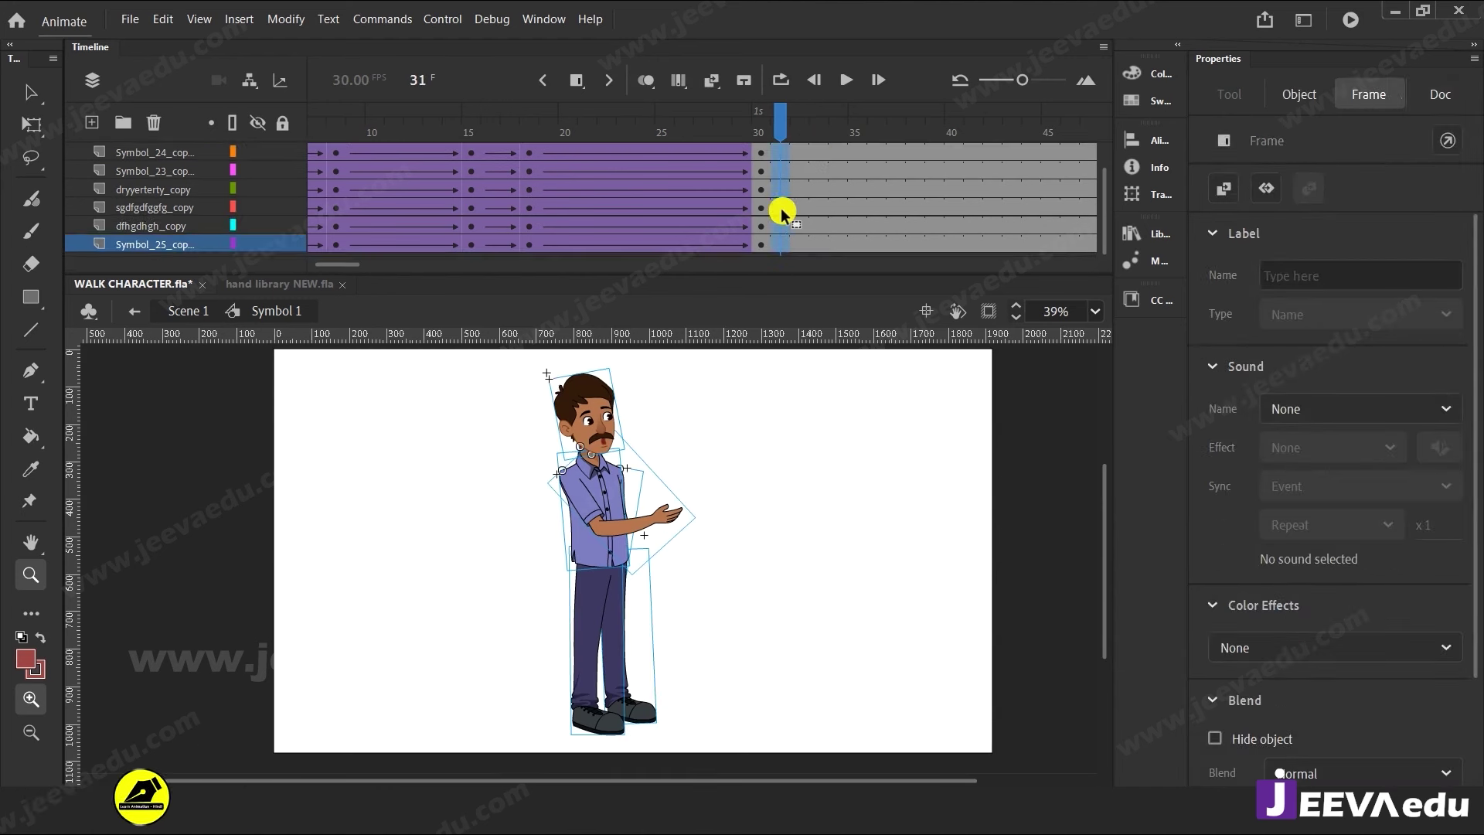
scroll(778, 208, "up", 3)
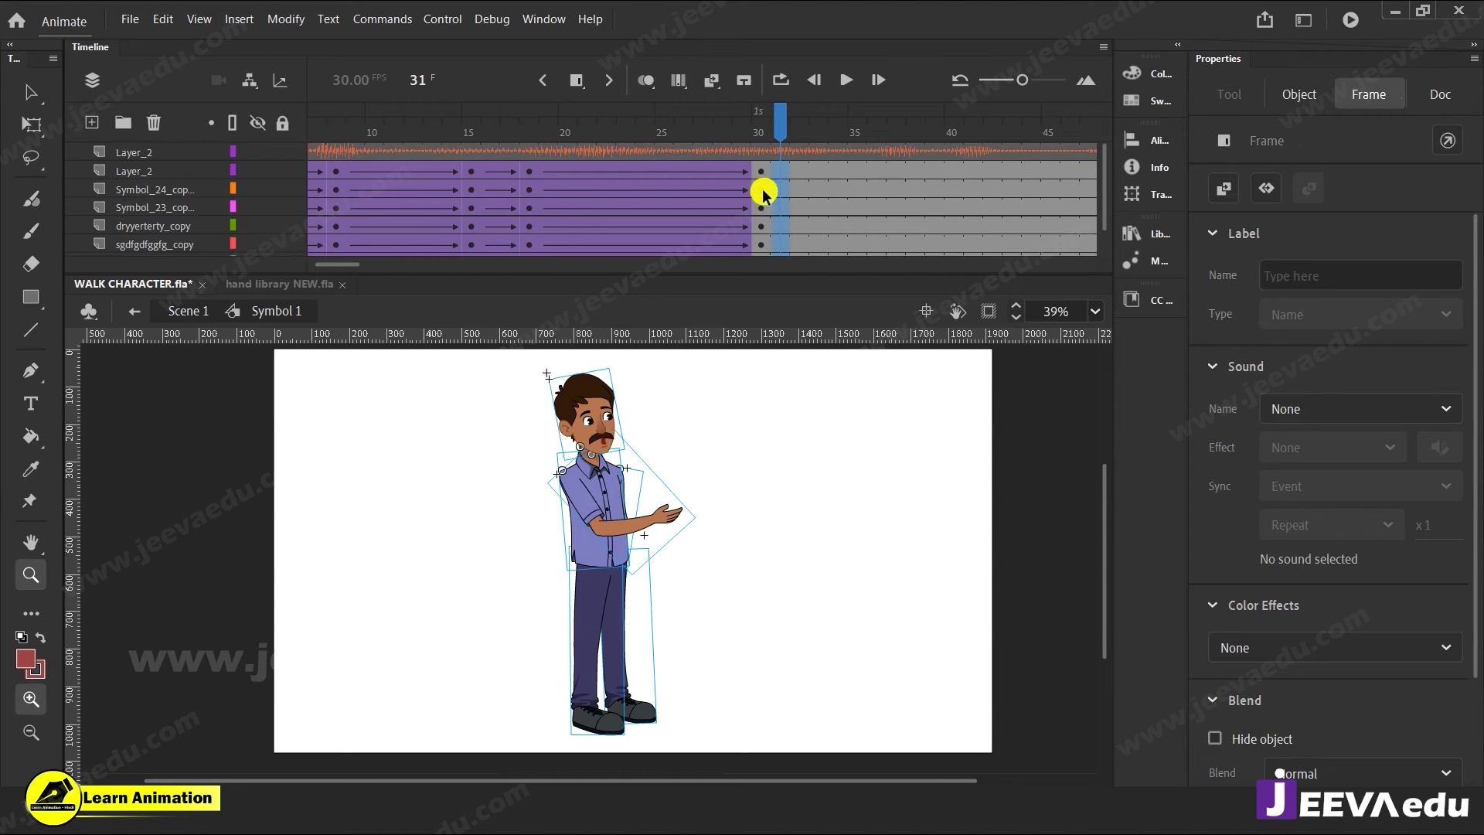
left_click_drag(769, 133, 50, 150)
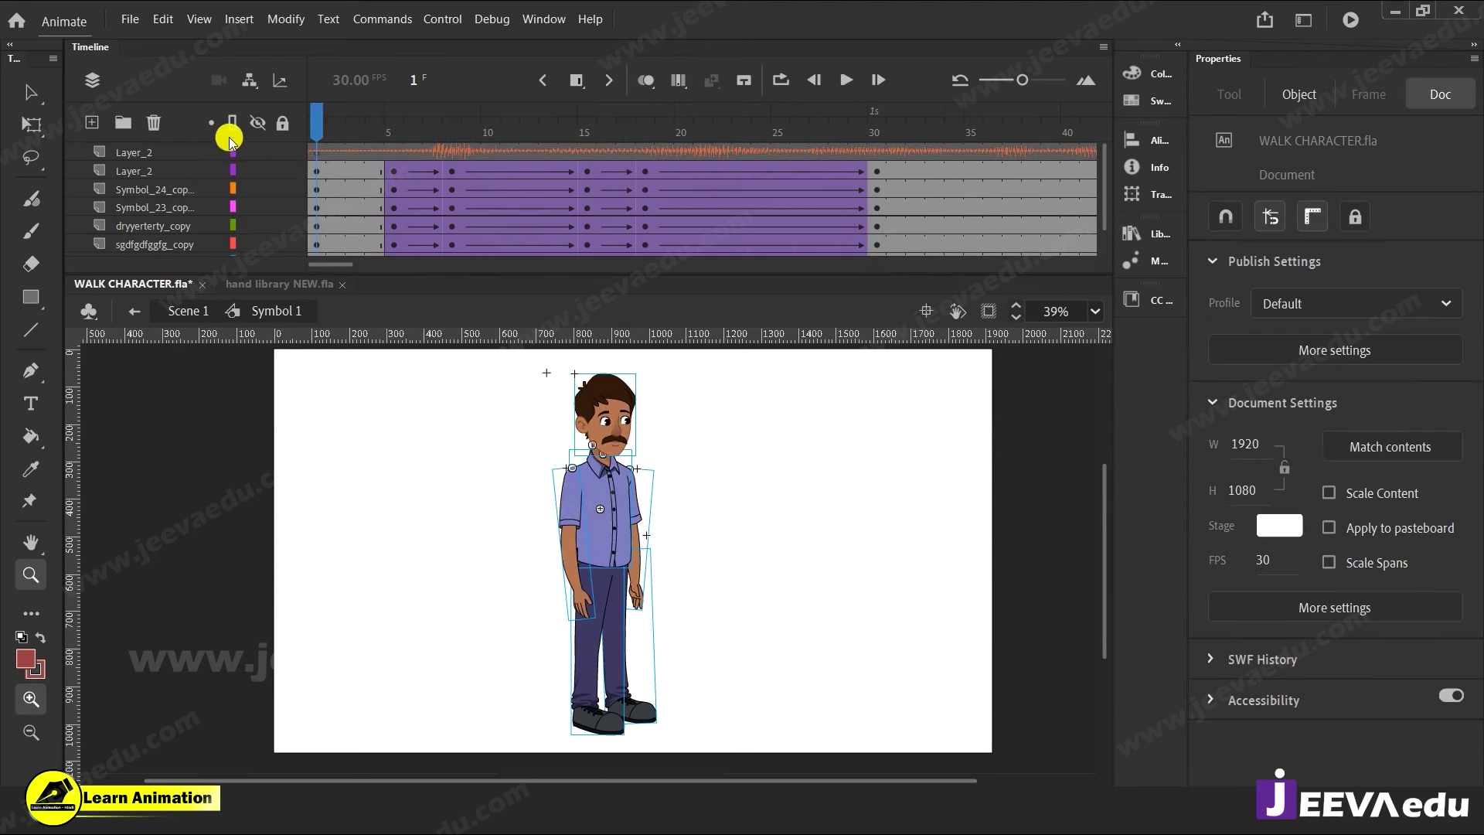
left_click(258, 151)
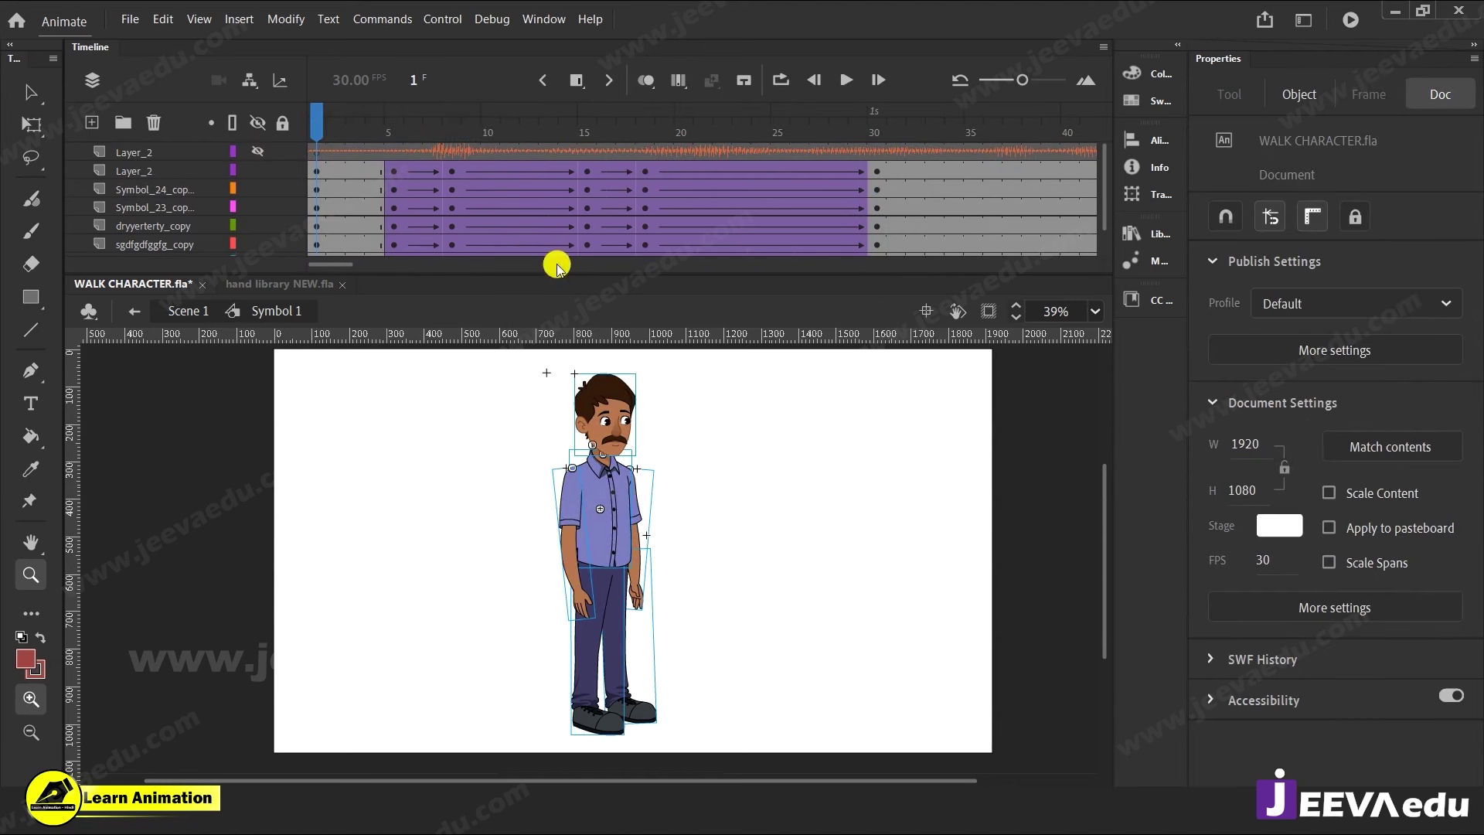
key("Return")
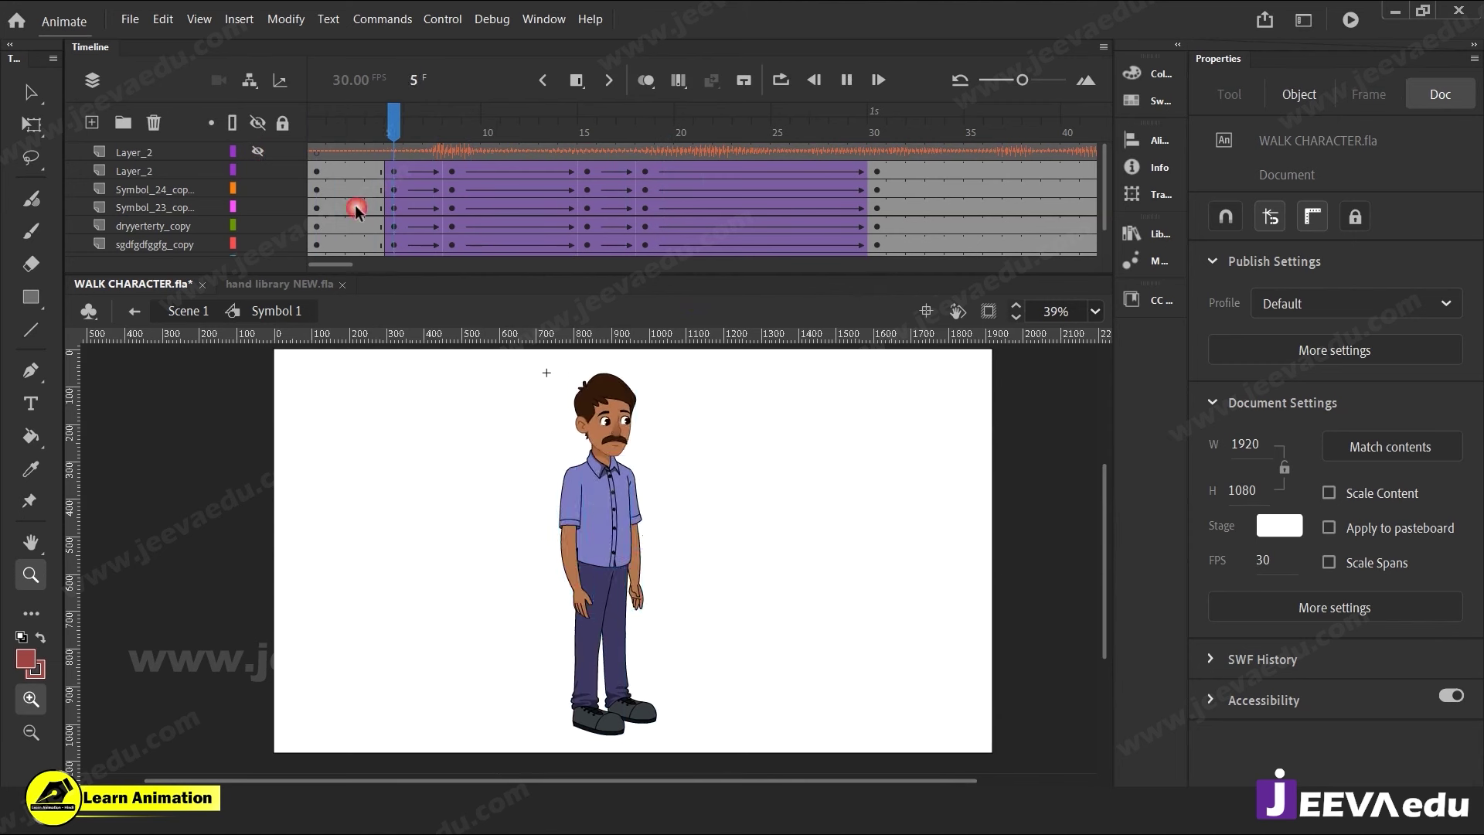
left_click(935, 246)
key("comma")
left_click_drag(1128, 159, 510, 133)
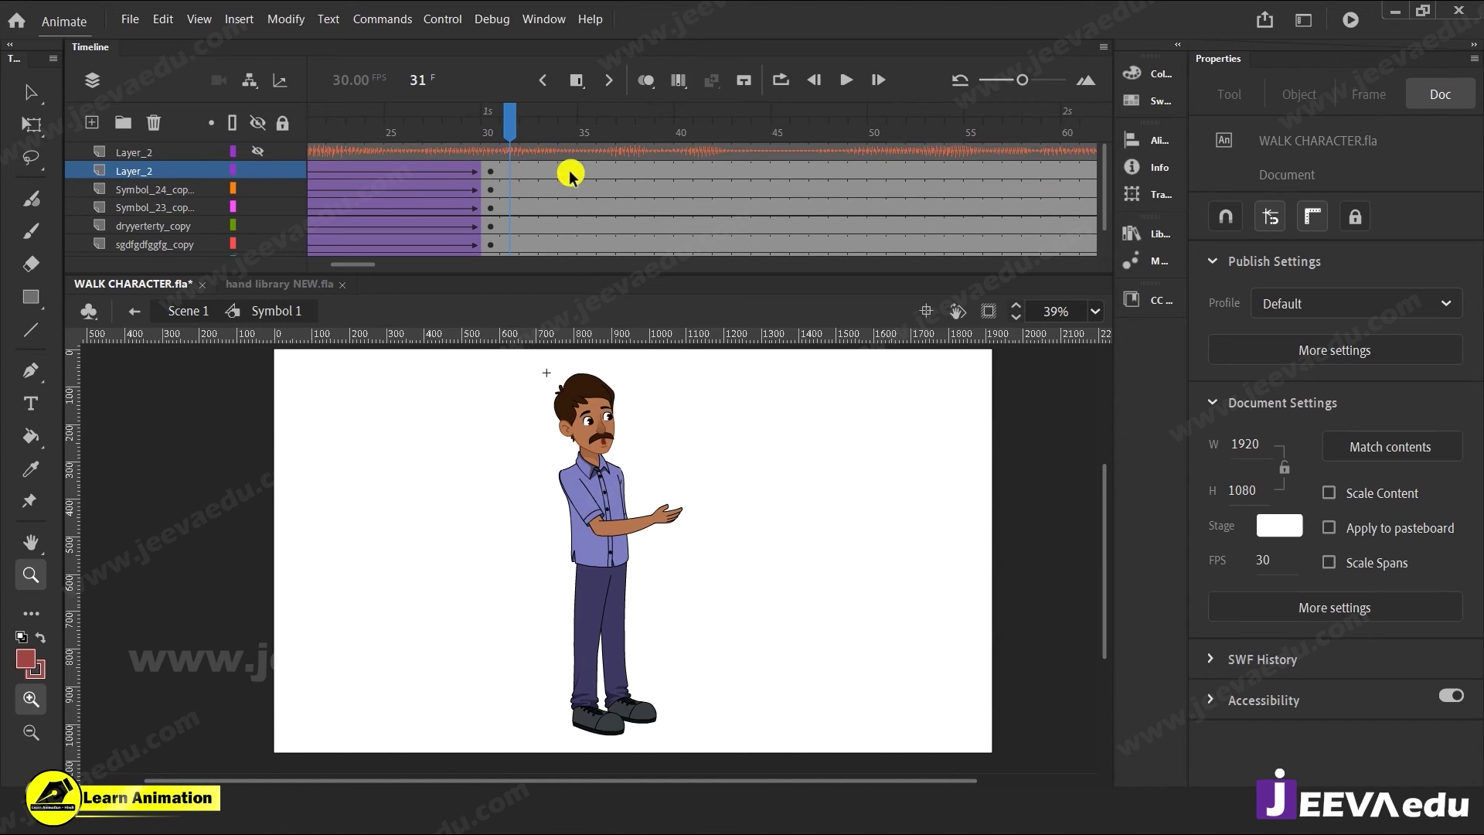
Insert keyframes at frame 31 on all character layers.
left_click_drag(551, 171, 548, 246)
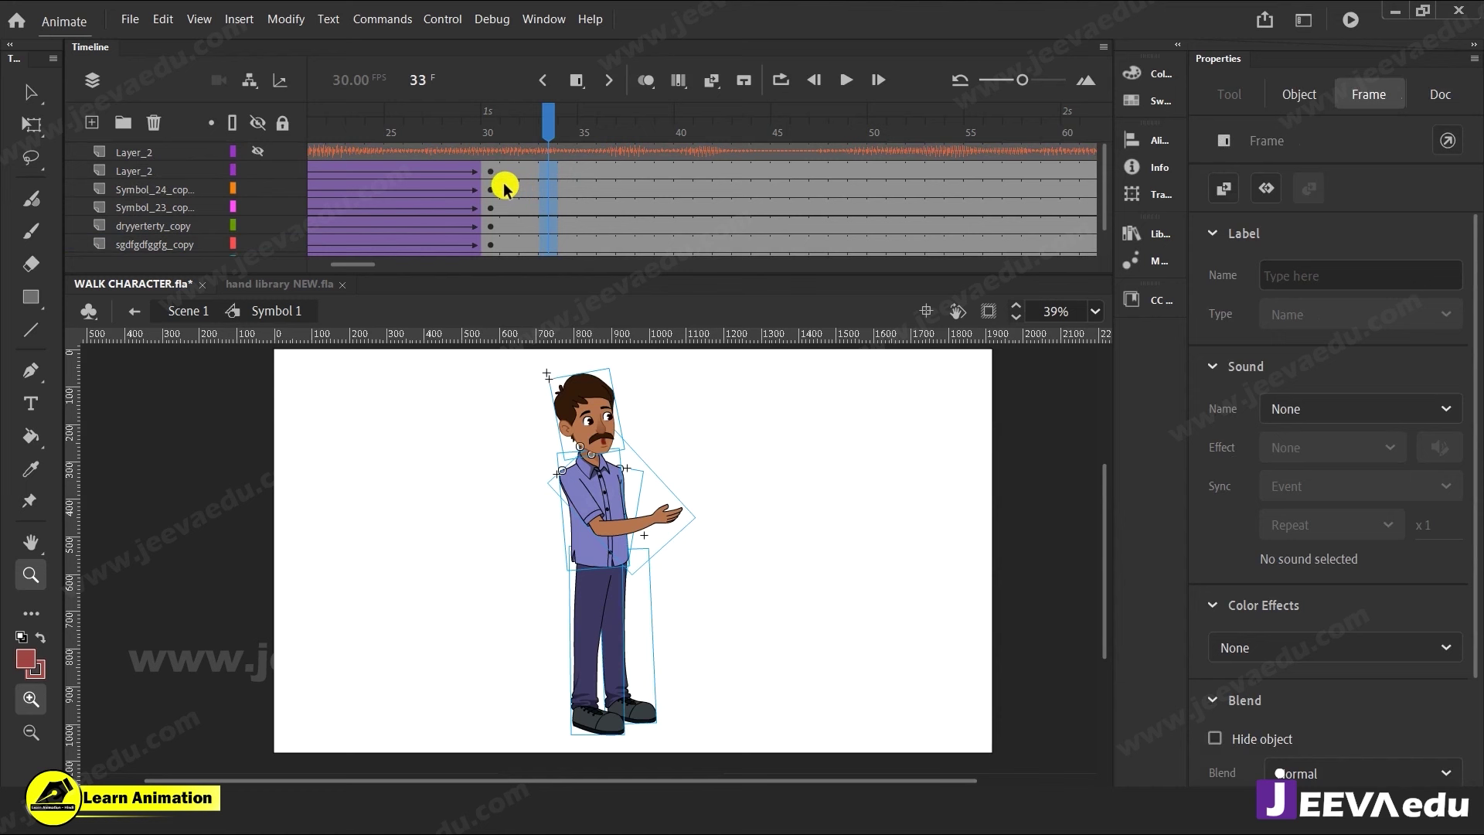
left_click_drag(504, 187, 502, 308)
key("F6")
scroll(564, 255, "up", 2)
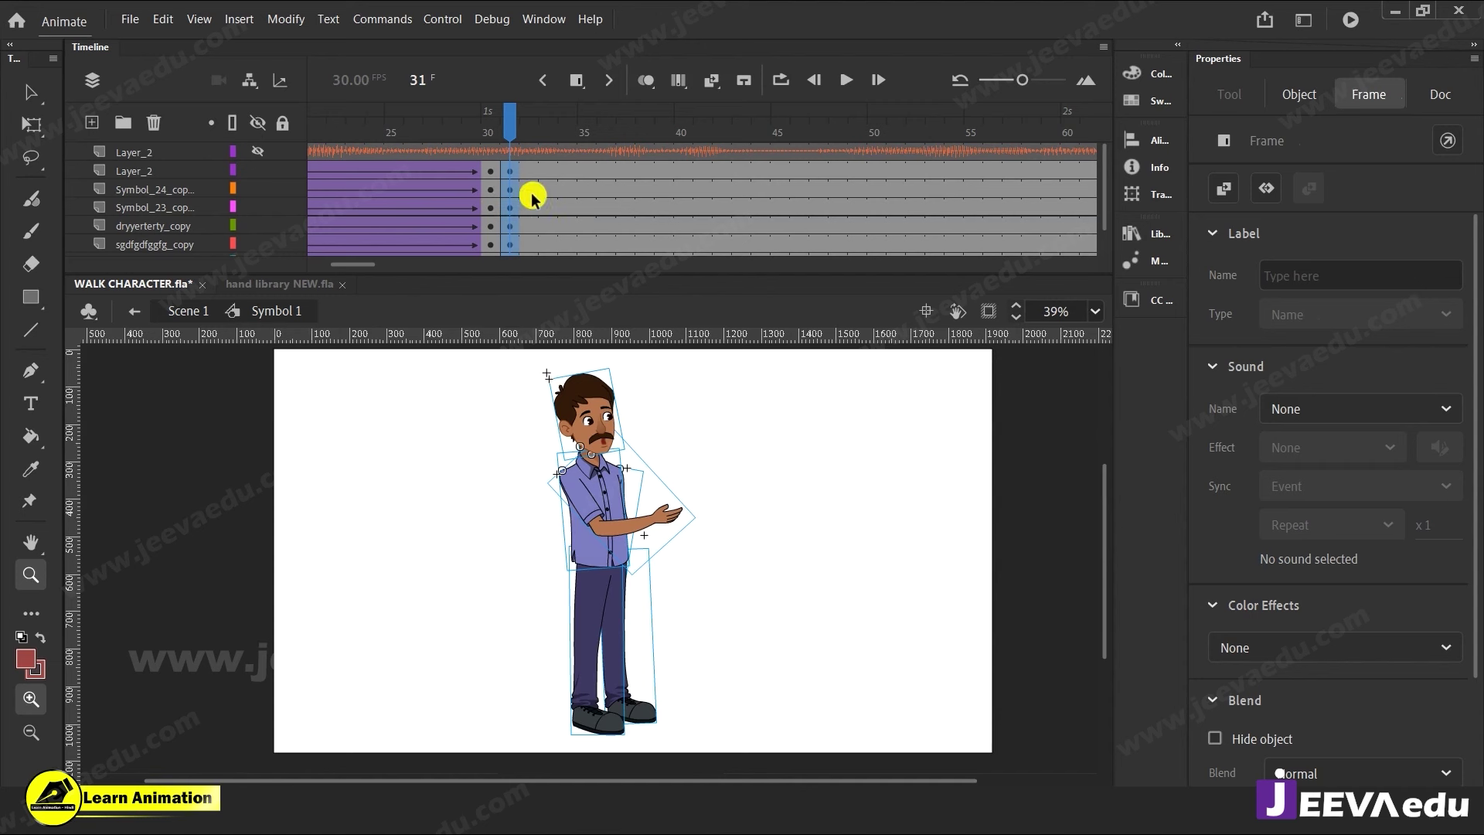
left_click(500, 142)
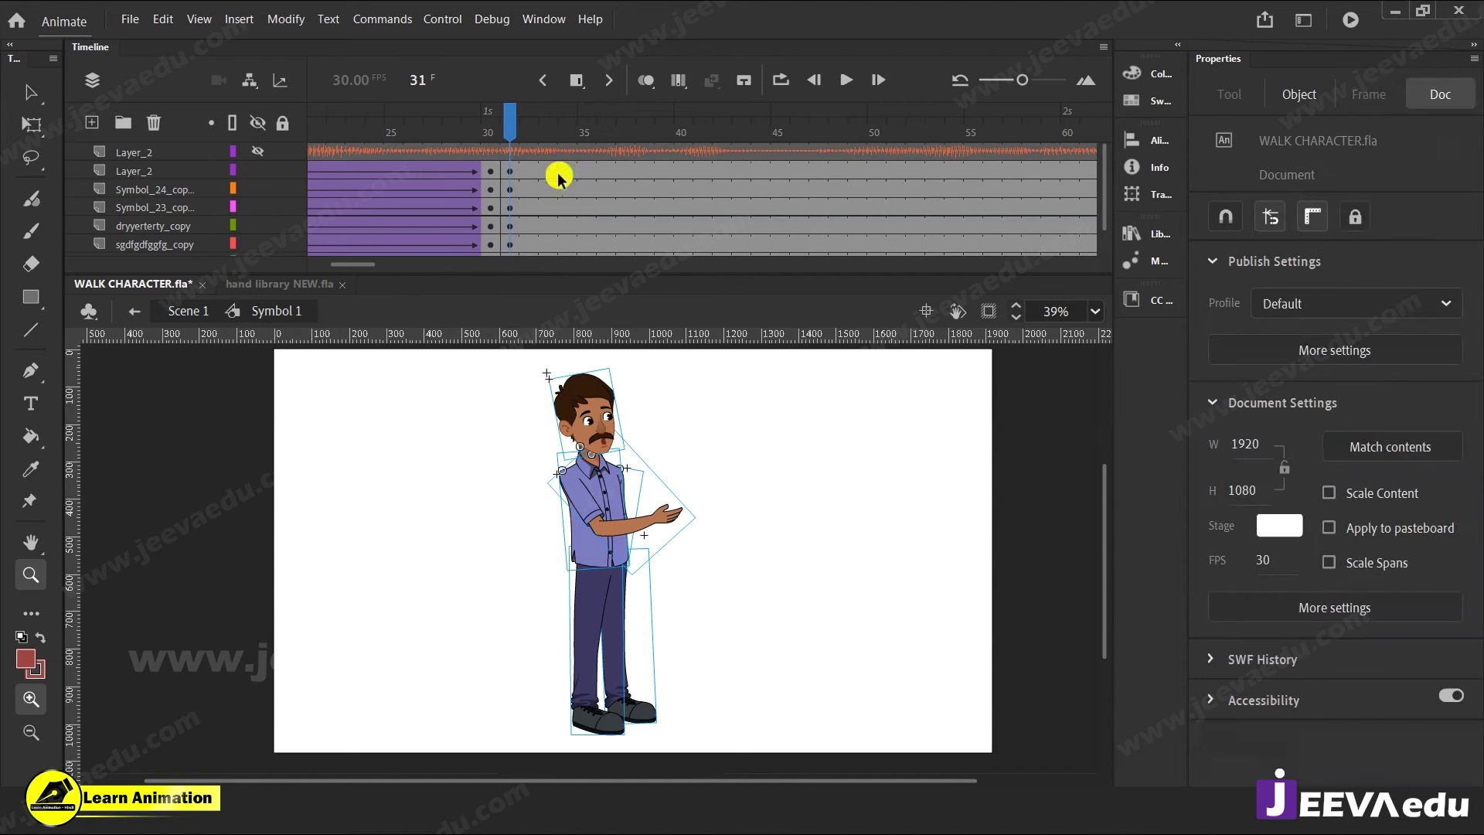
Insert keyframes at frames 34 and 42 on all character layers.
left_click_drag(567, 174, 566, 249)
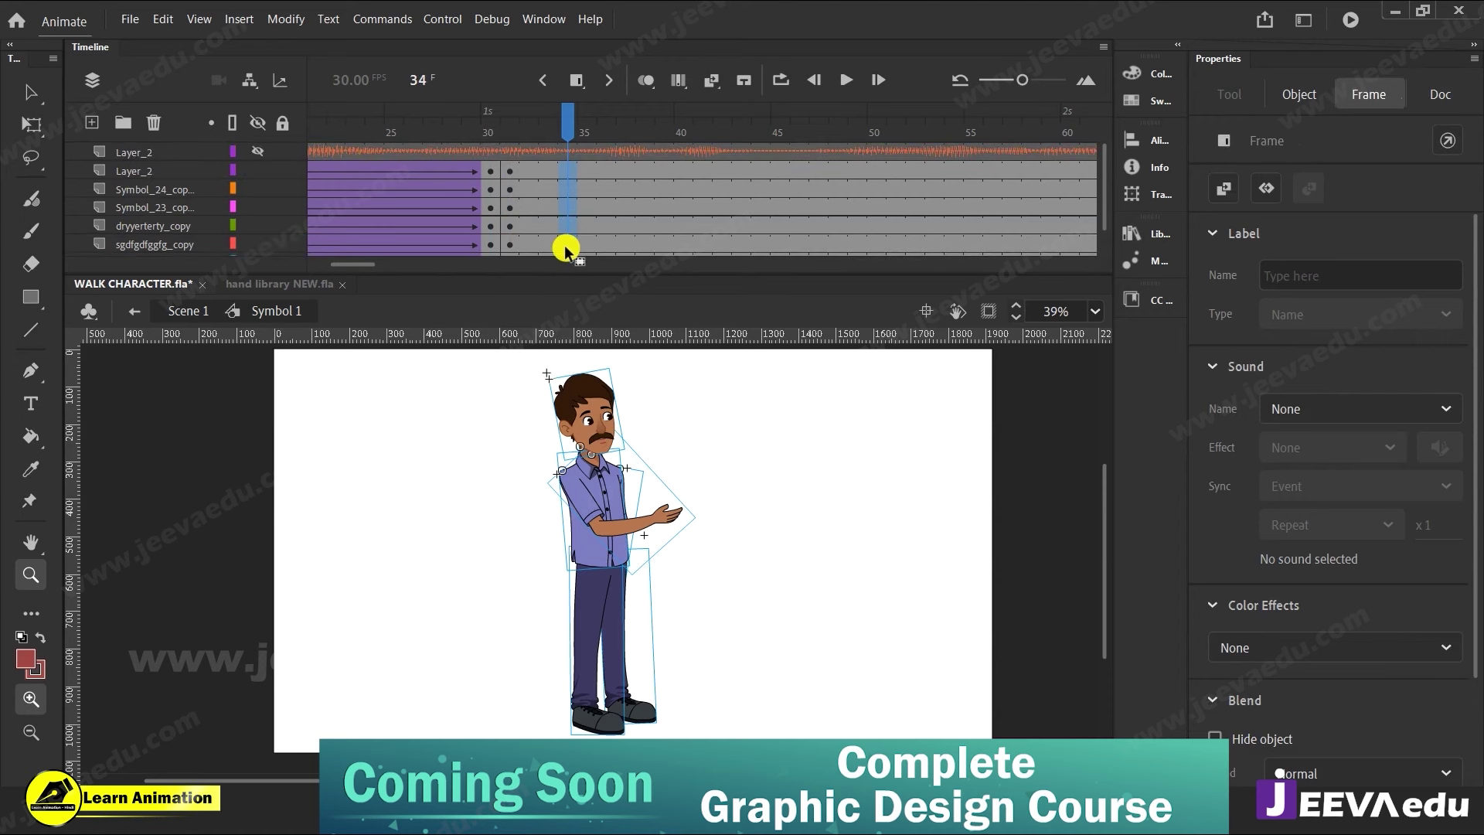
key("F6")
left_click(716, 173)
left_click_drag(716, 173, 711, 257)
left_click(692, 188)
scroll(694, 178, "up", 1)
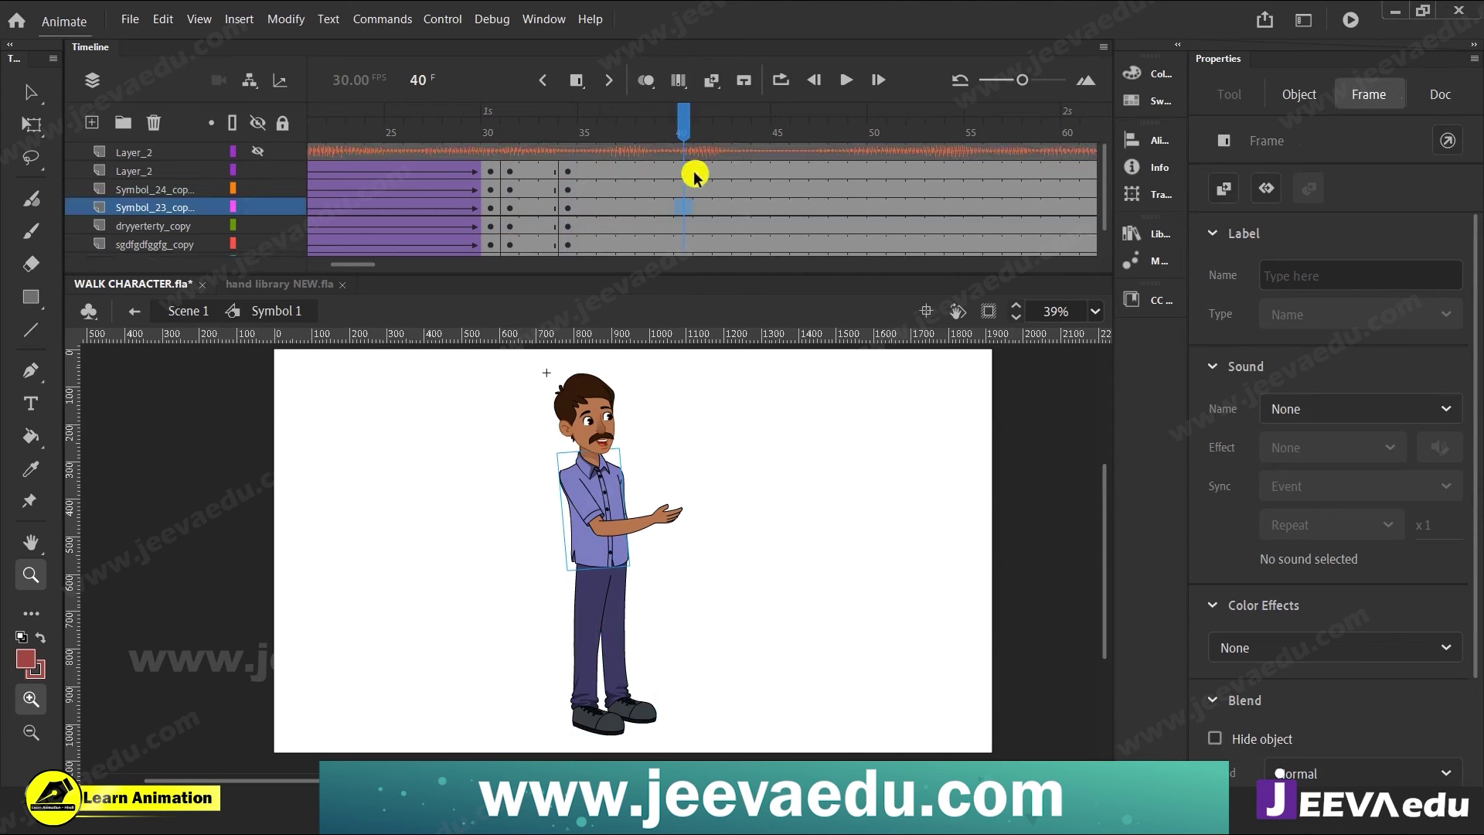
left_click_drag(706, 170, 718, 296)
scroll(704, 195, "up", 1)
key("F6")
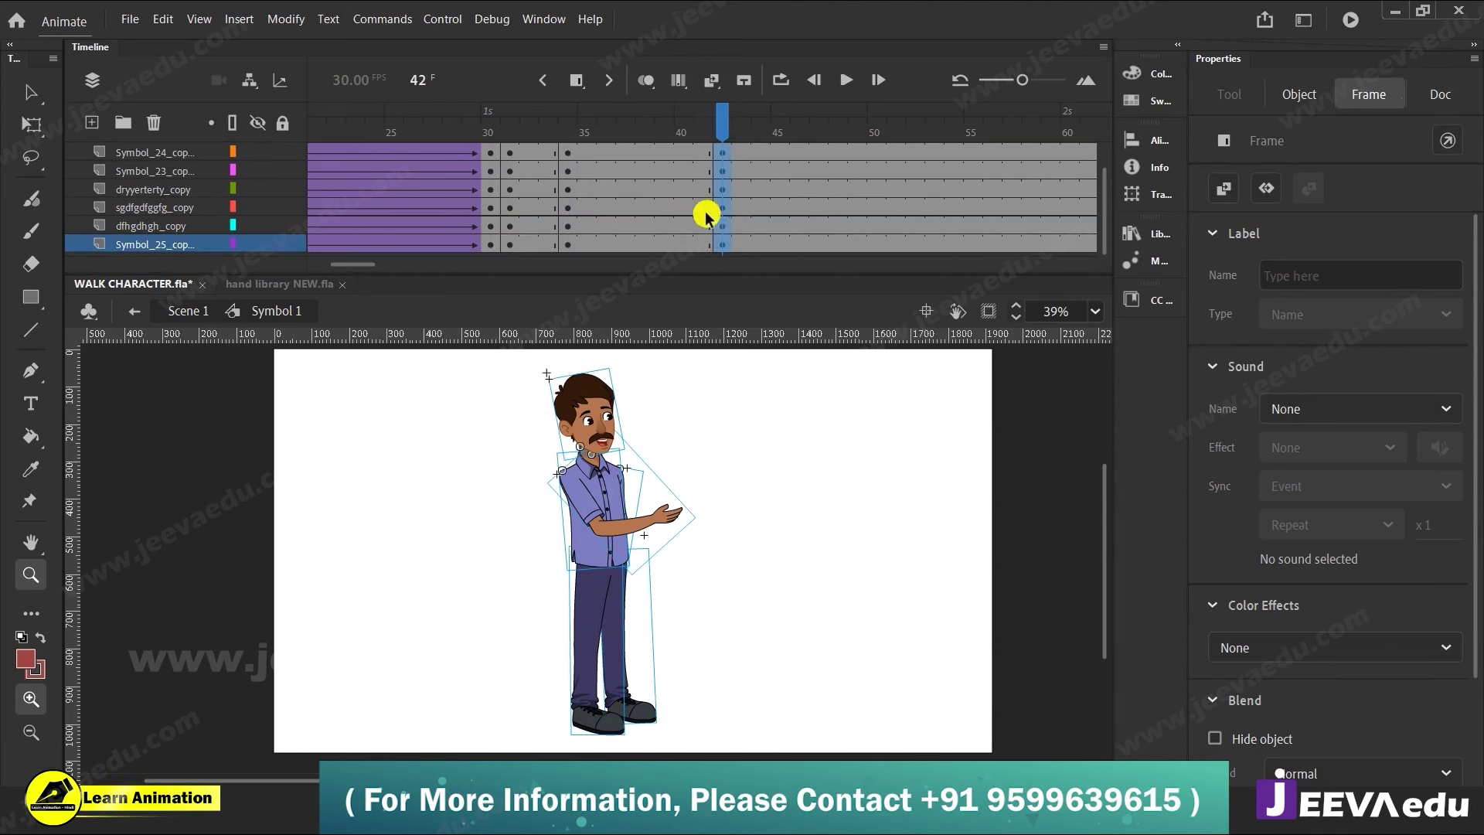
Create classic tweens on all character layers between frames 31, 34 and 42, and go to frame 34.
scroll(673, 203, "up", 1)
left_click_drag(549, 172, 621, 306)
right_click(595, 226)
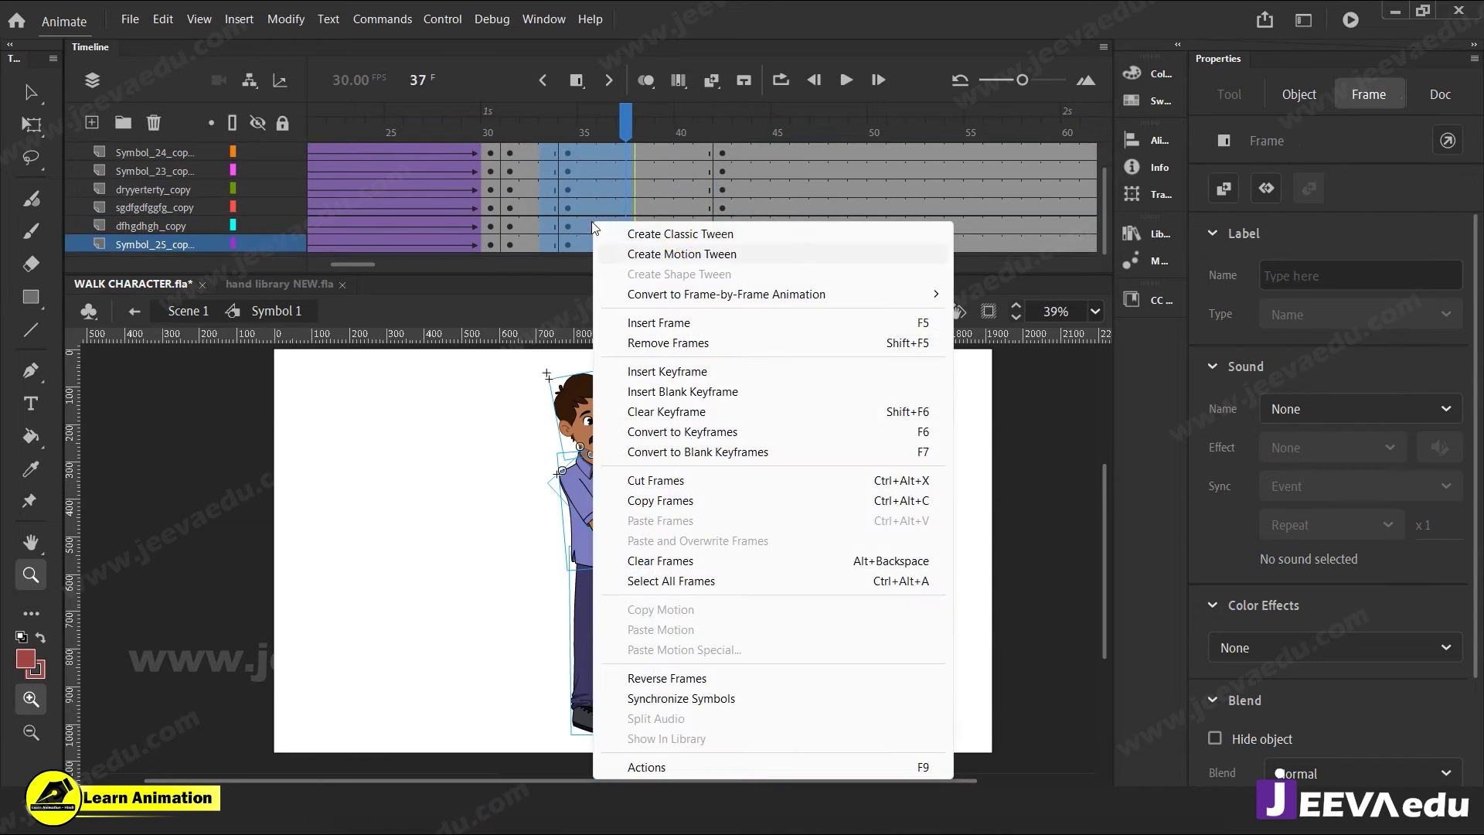
left_click(677, 230)
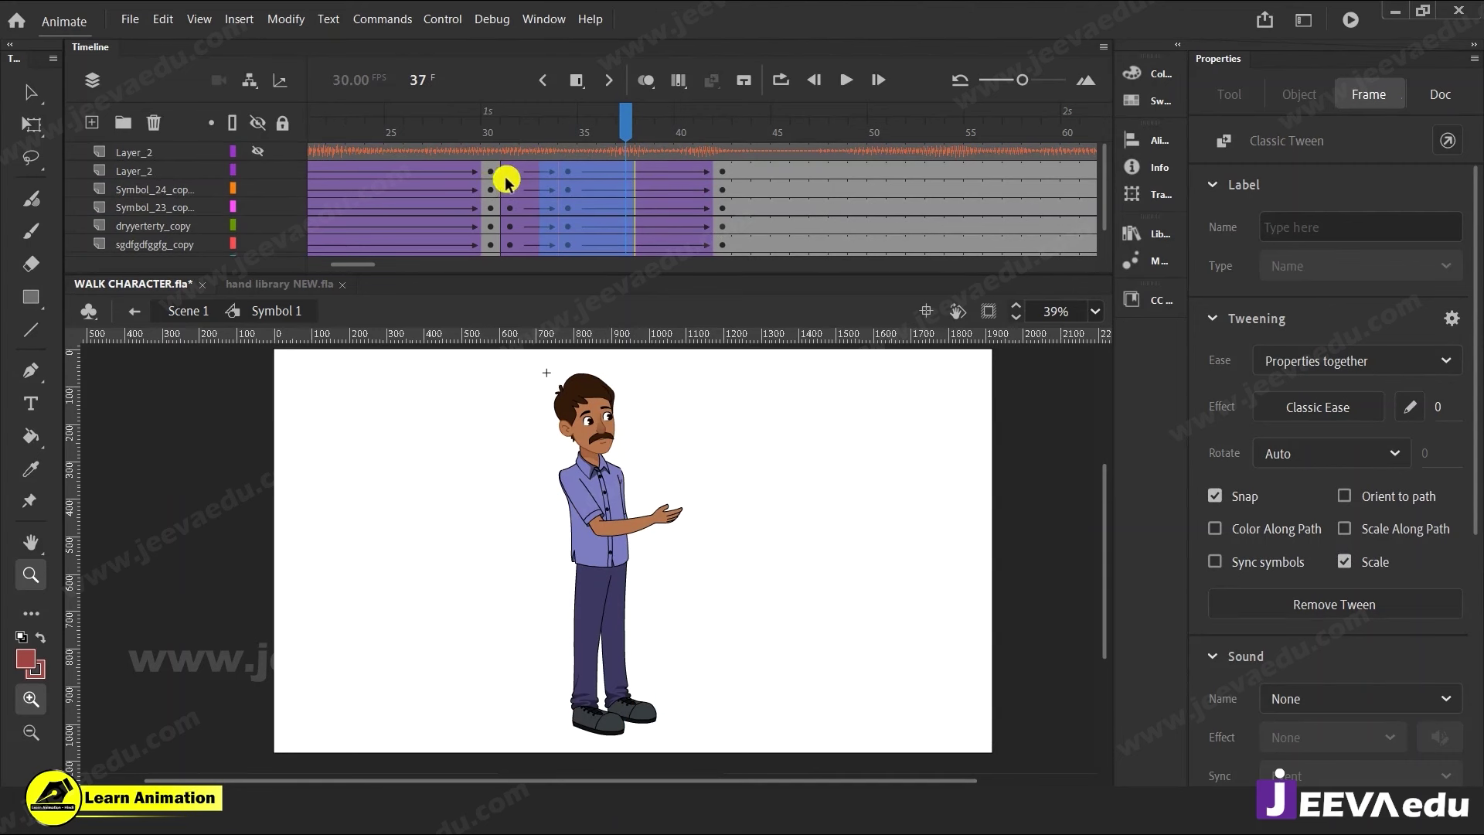
left_click(570, 136)
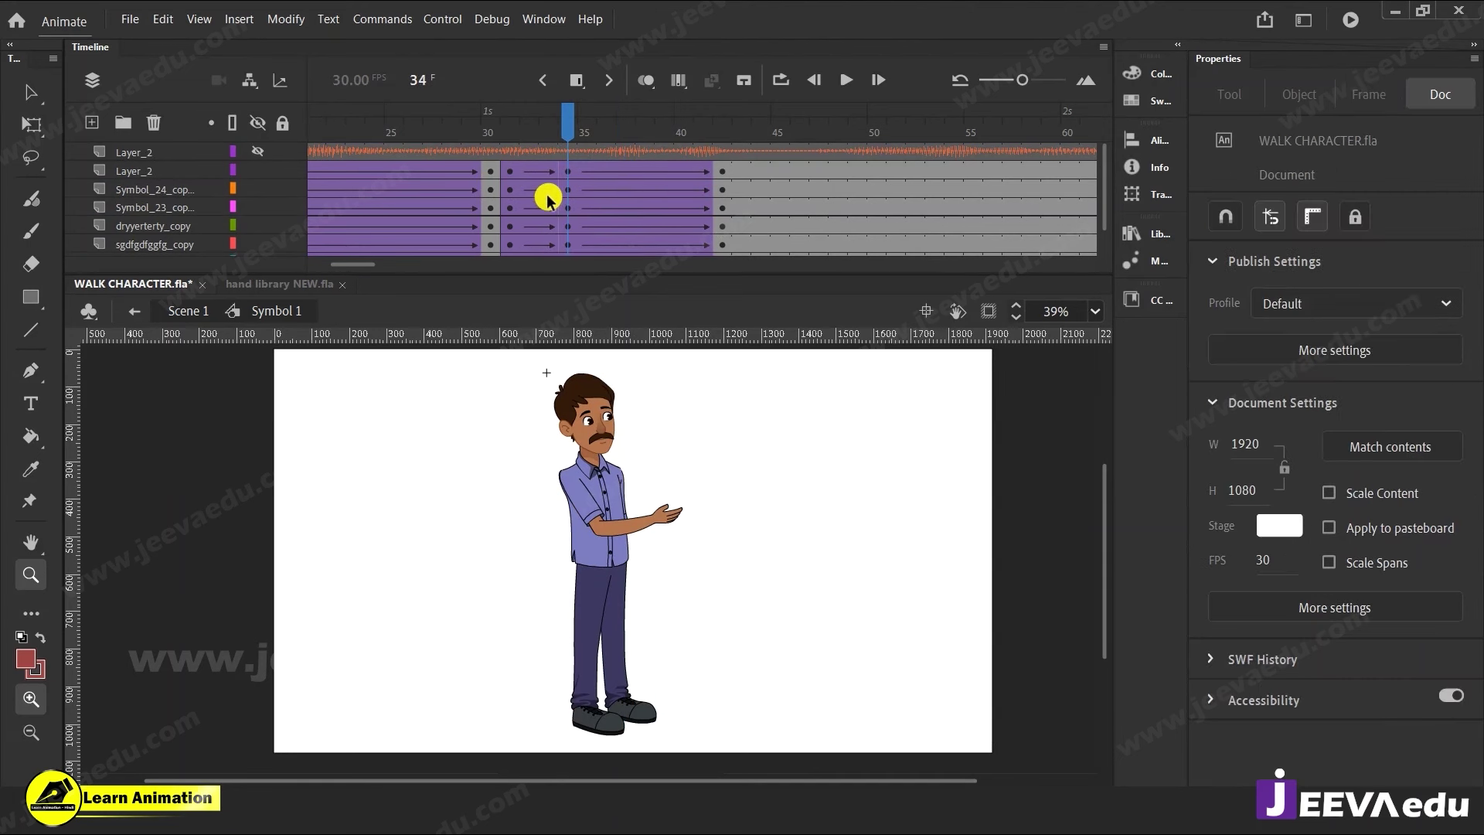
Rotate the character's upper body, head and arms slightly backward about the waist at frame 34.
left_click_drag(550, 162, 576, 219)
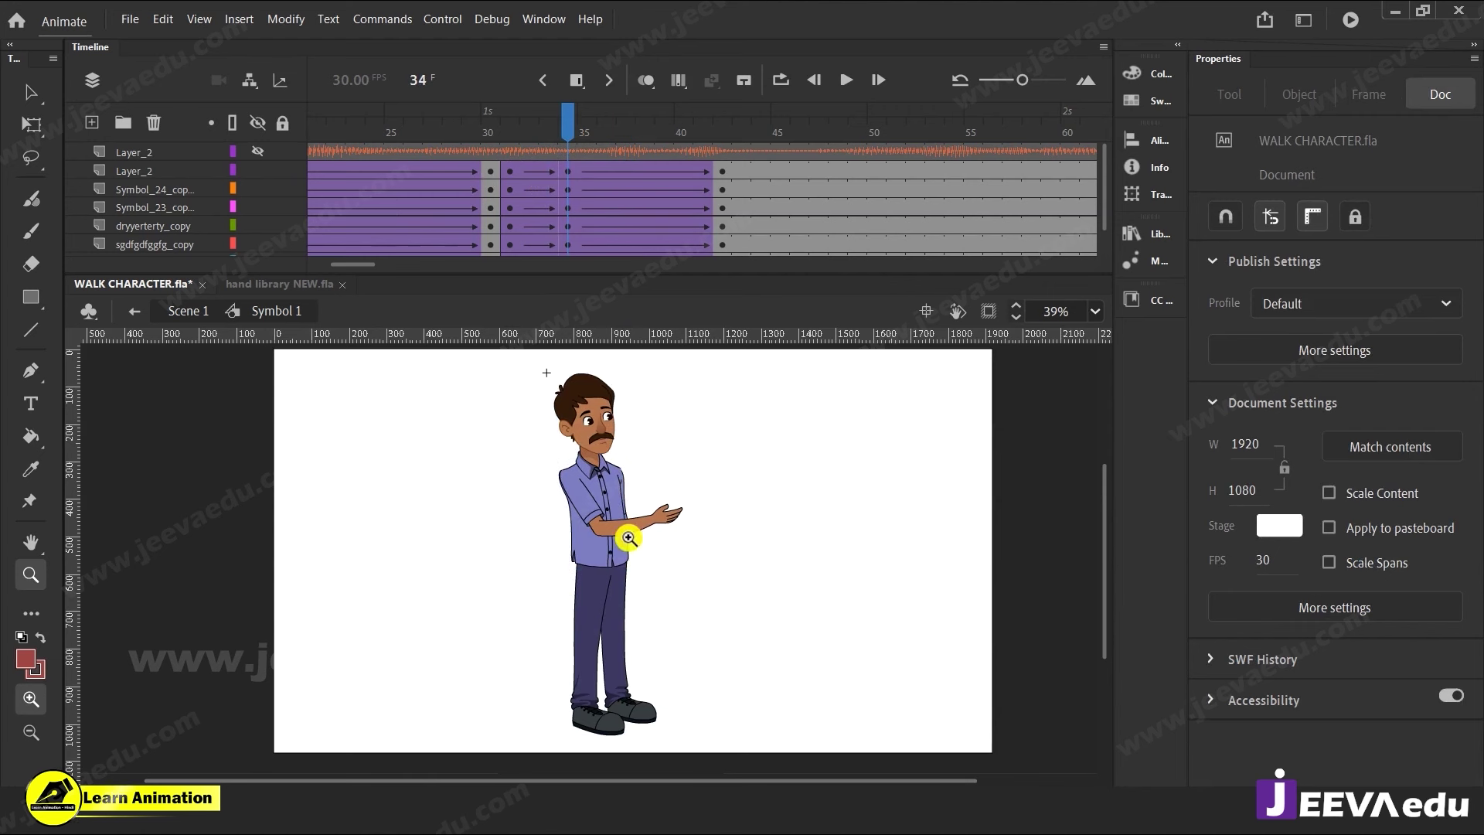
key("q")
left_click_drag(522, 378, 606, 562)
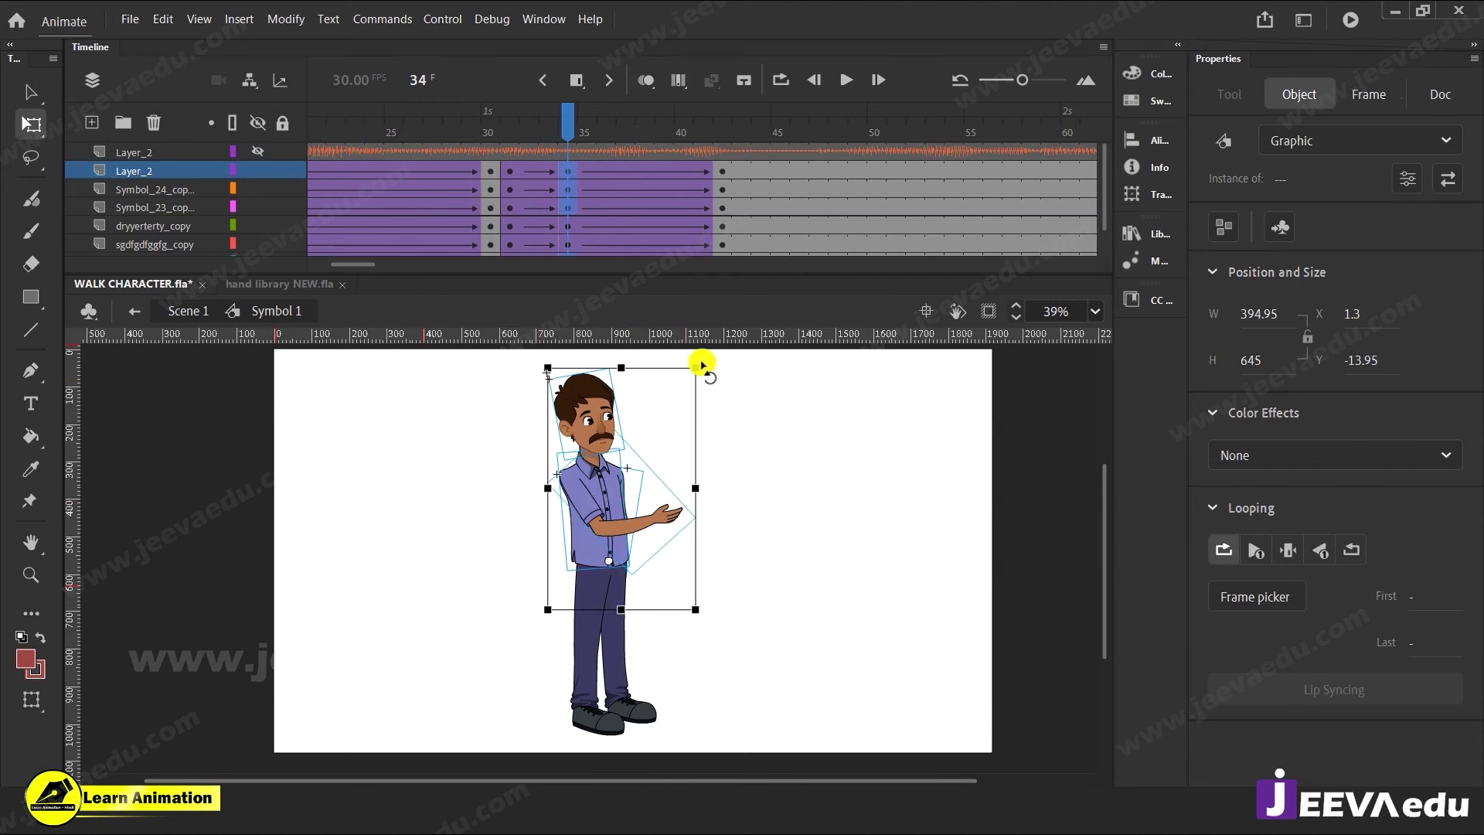
left_click_drag(699, 361, 700, 362)
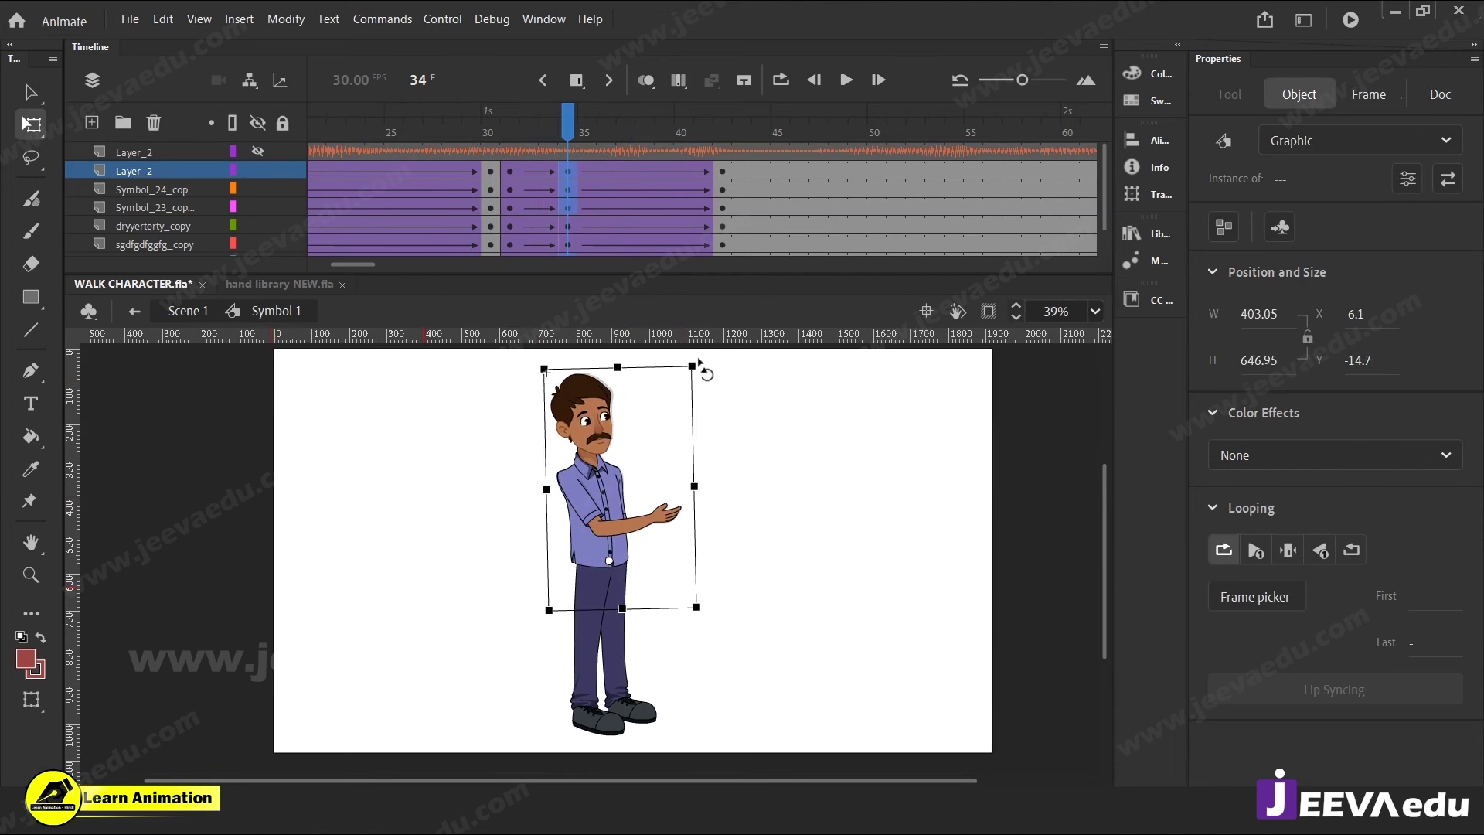
left_click(761, 486)
Adjust the rotation of the front arm, the back arm and the head slightly at frame 34.
left_click(673, 514)
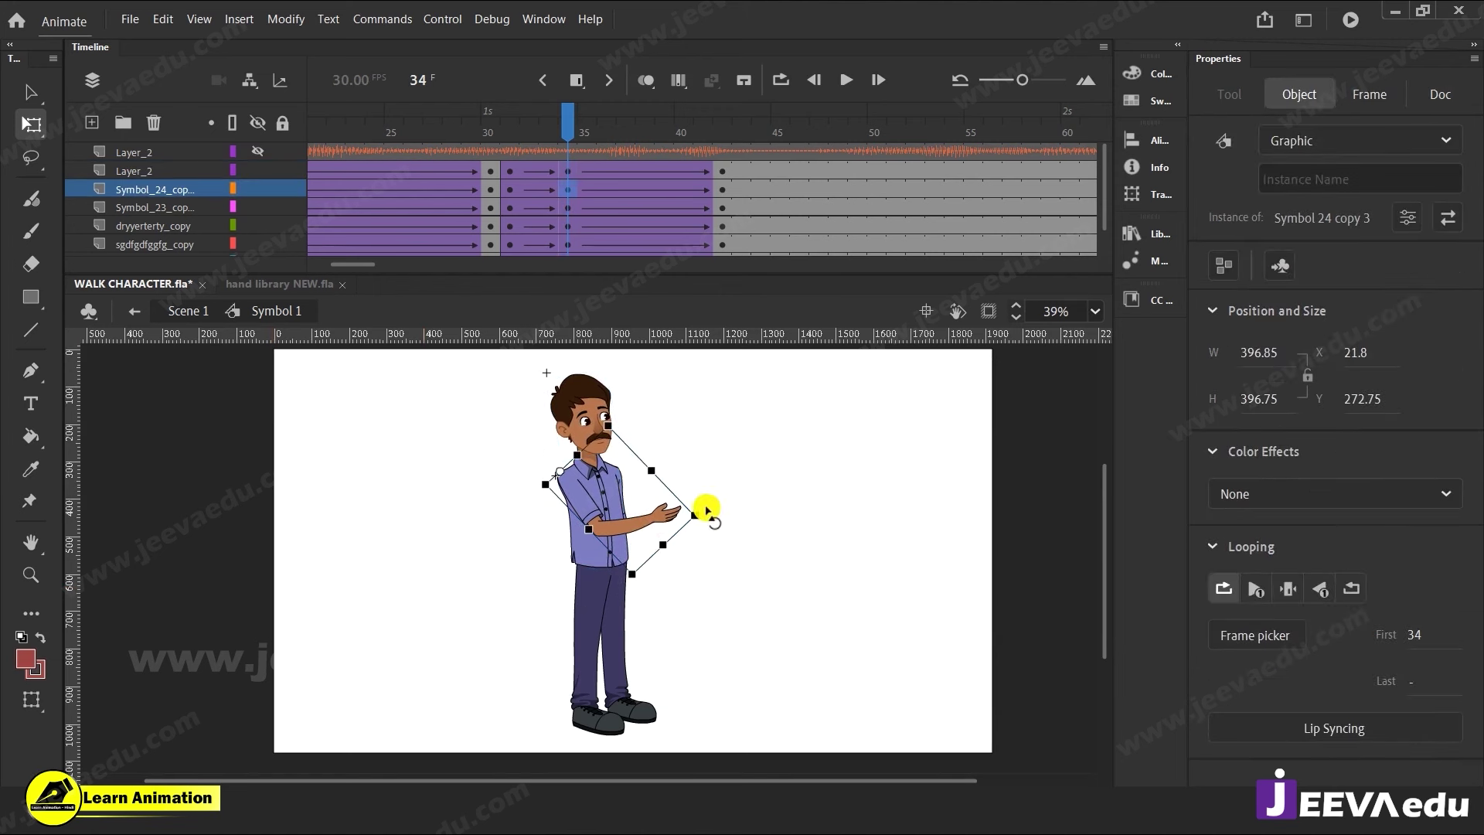
left_click_drag(707, 510, 706, 514)
left_click(624, 490)
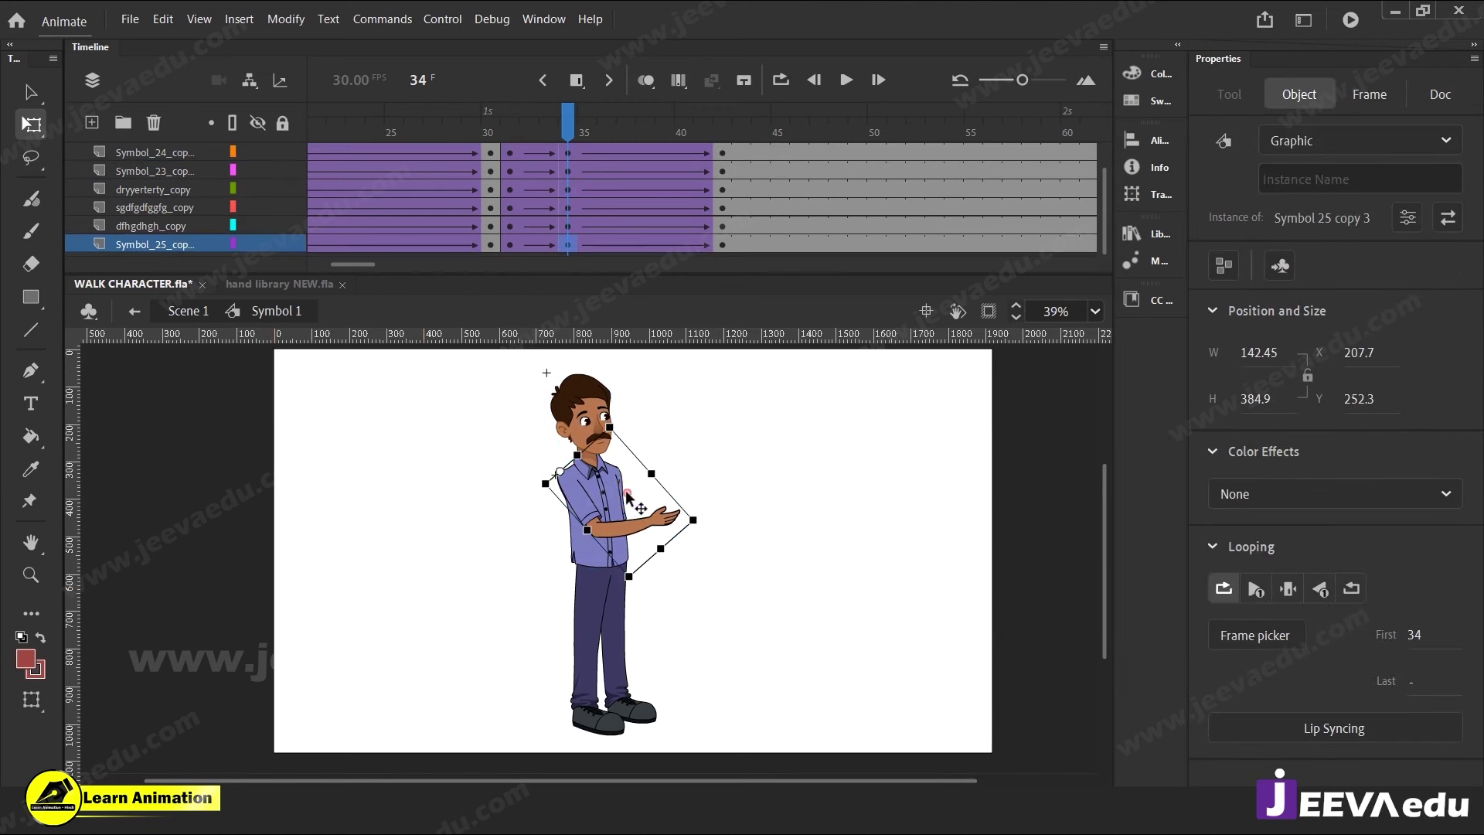
mouse_move(641, 622)
left_mouse_down()
mouse_move(642, 607)
mouse_move(640, 628)
left_mouse_up()
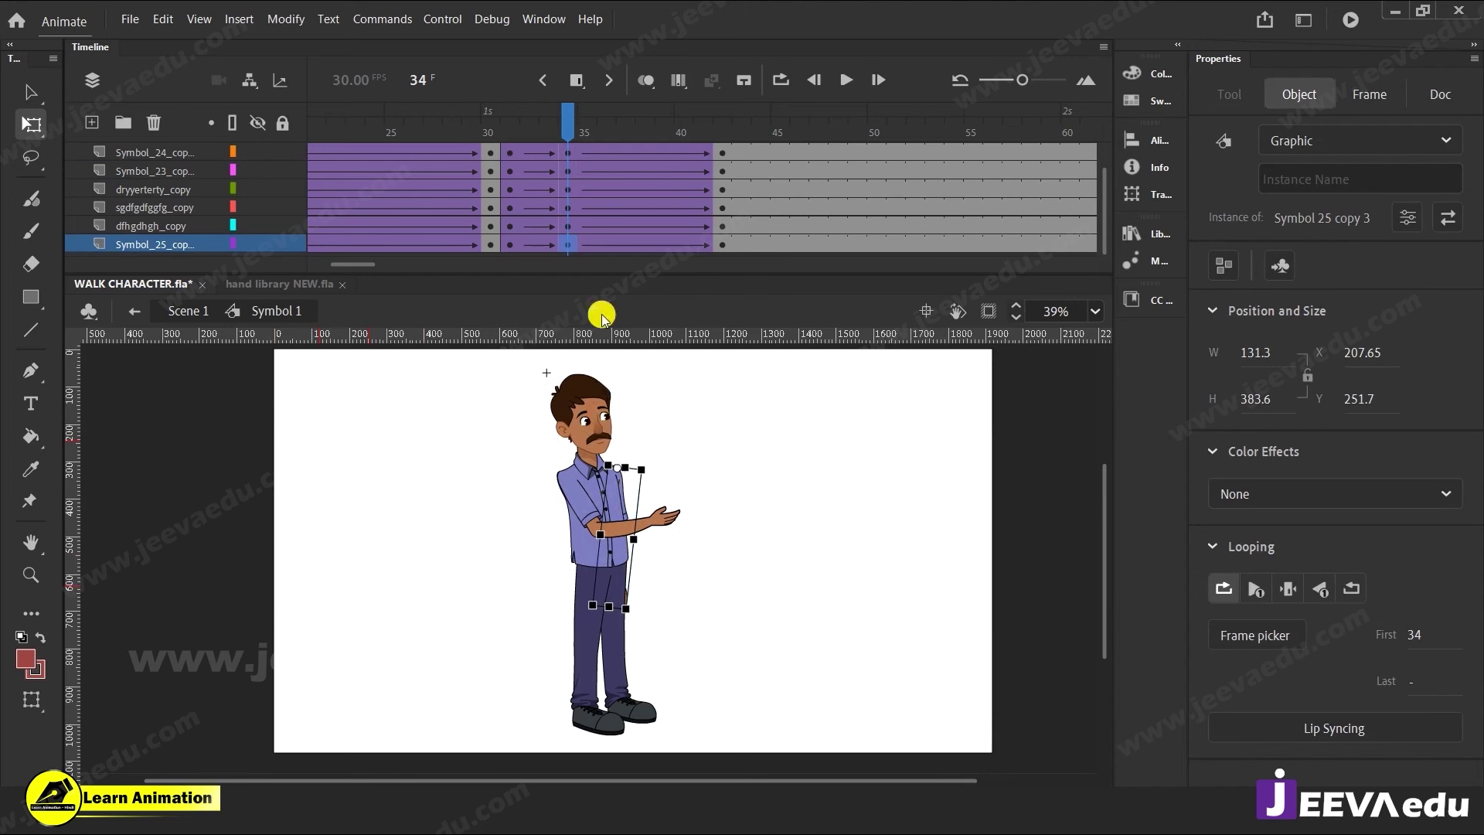
left_click(601, 415)
left_click_drag(619, 366, 619, 361)
Lean the character's upper body forward about the waist at frame 42 and tilt the head forward.
left_click_drag(568, 130, 721, 193)
key("v")
left_click_drag(525, 386, 690, 514)
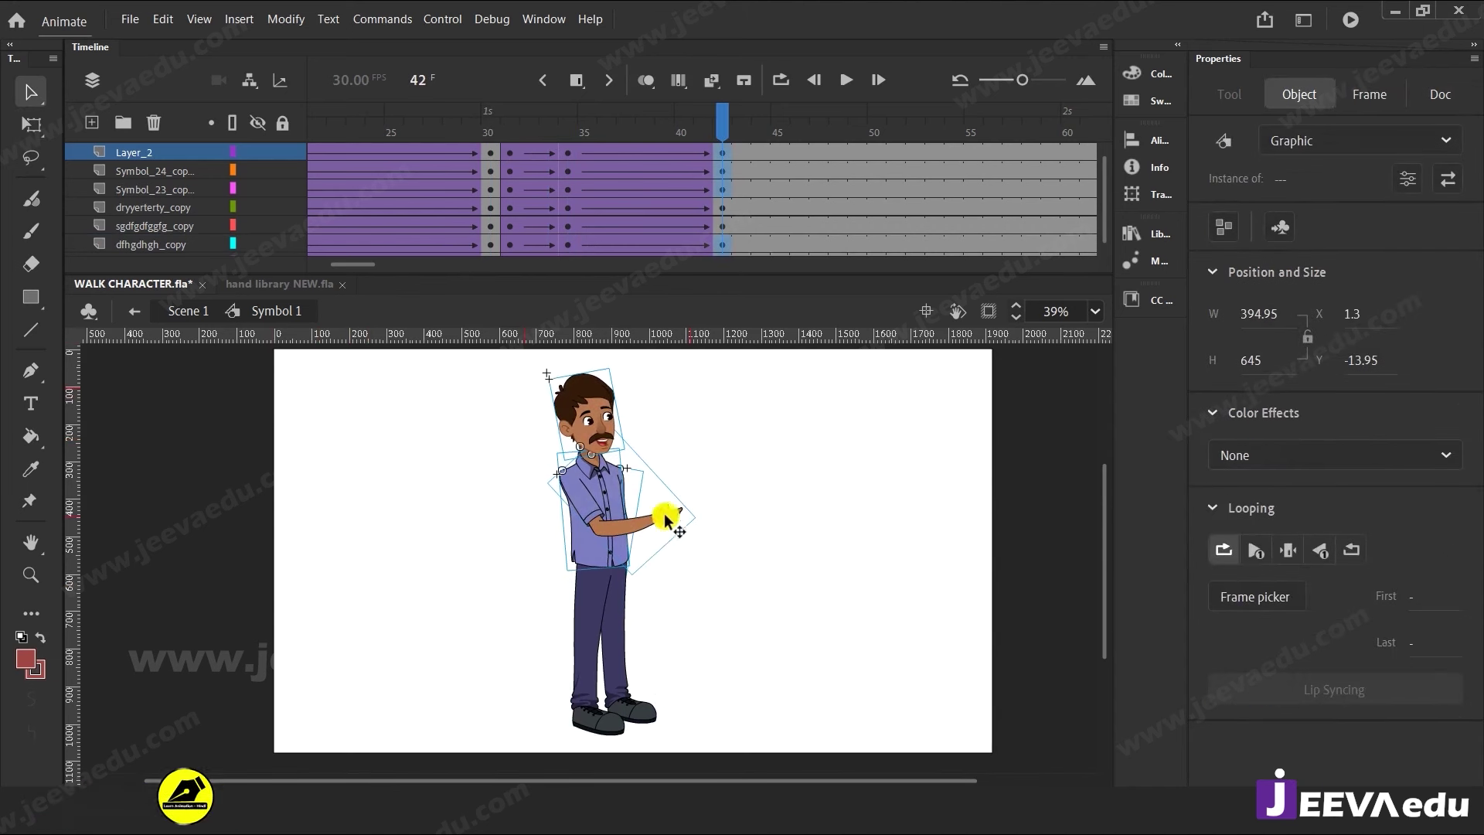
key("q")
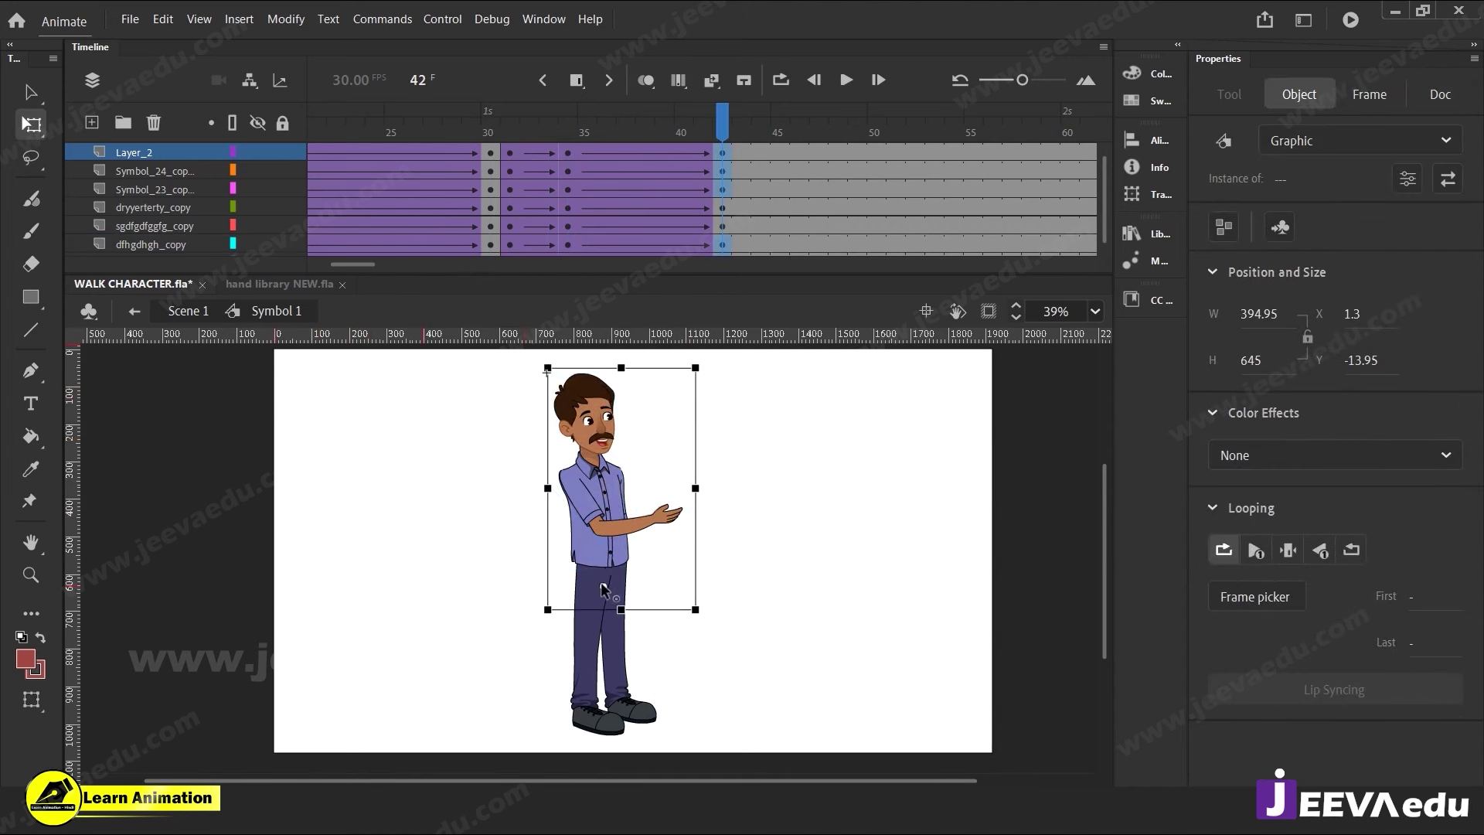
left_click_drag(607, 569, 608, 565)
left_click_drag(696, 360, 713, 377)
left_click(747, 508)
left_click(622, 425)
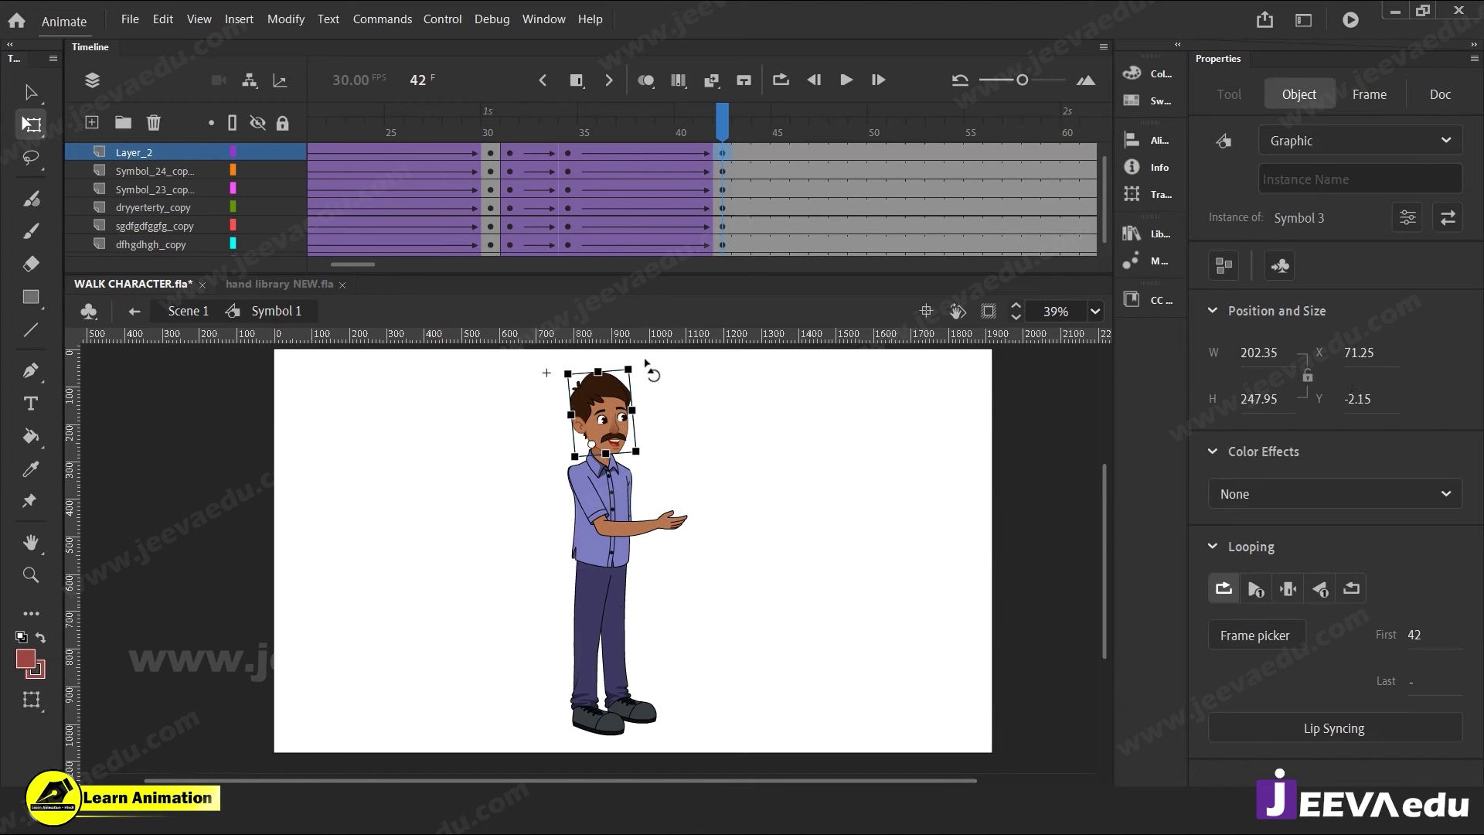
left_click(680, 531)
Rotate the front arm down across the waist at frame 42 and check the motion leading up to it.
left_click(695, 520)
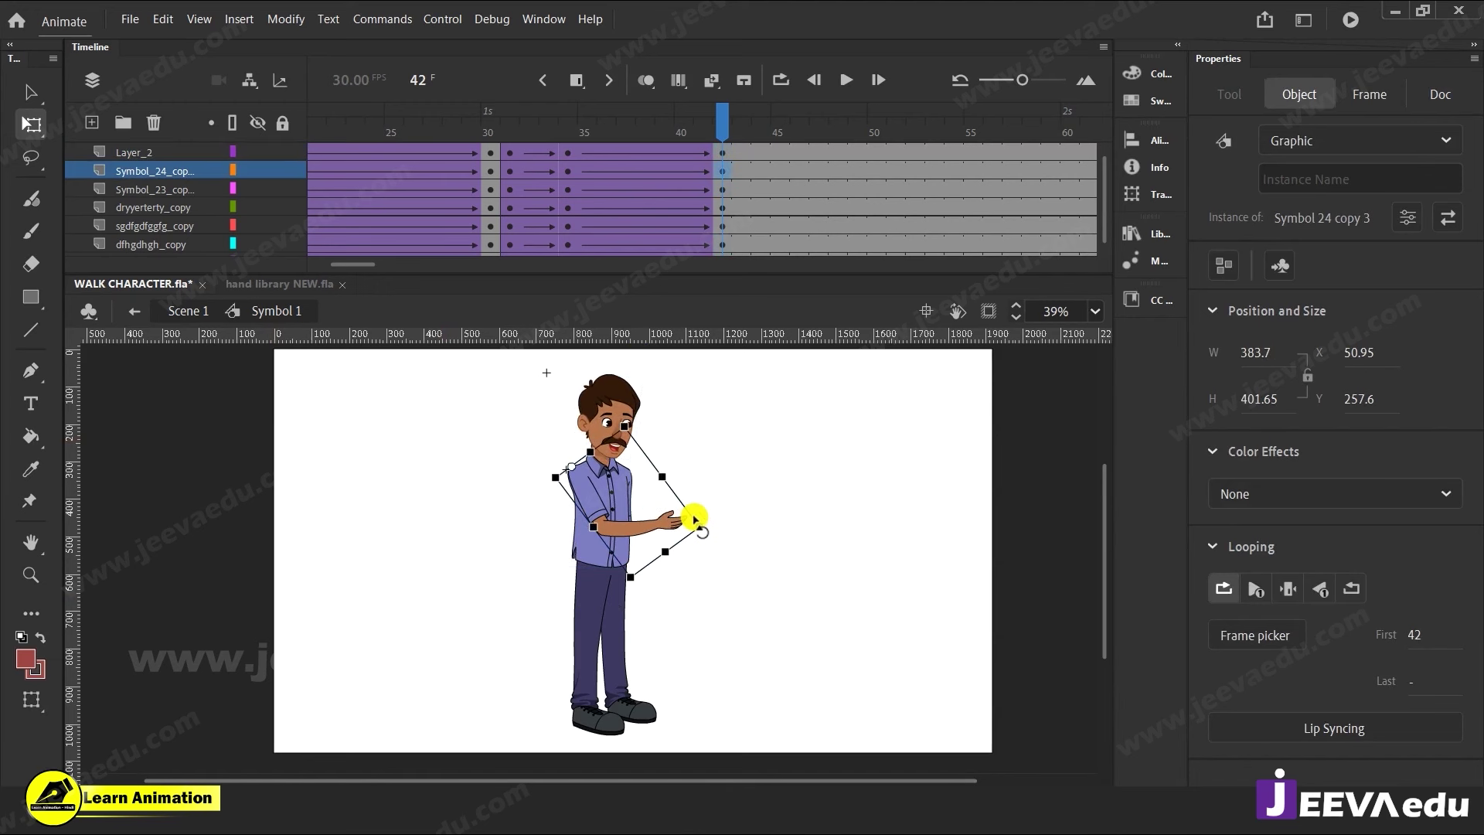
left_click_drag(704, 525, 648, 572)
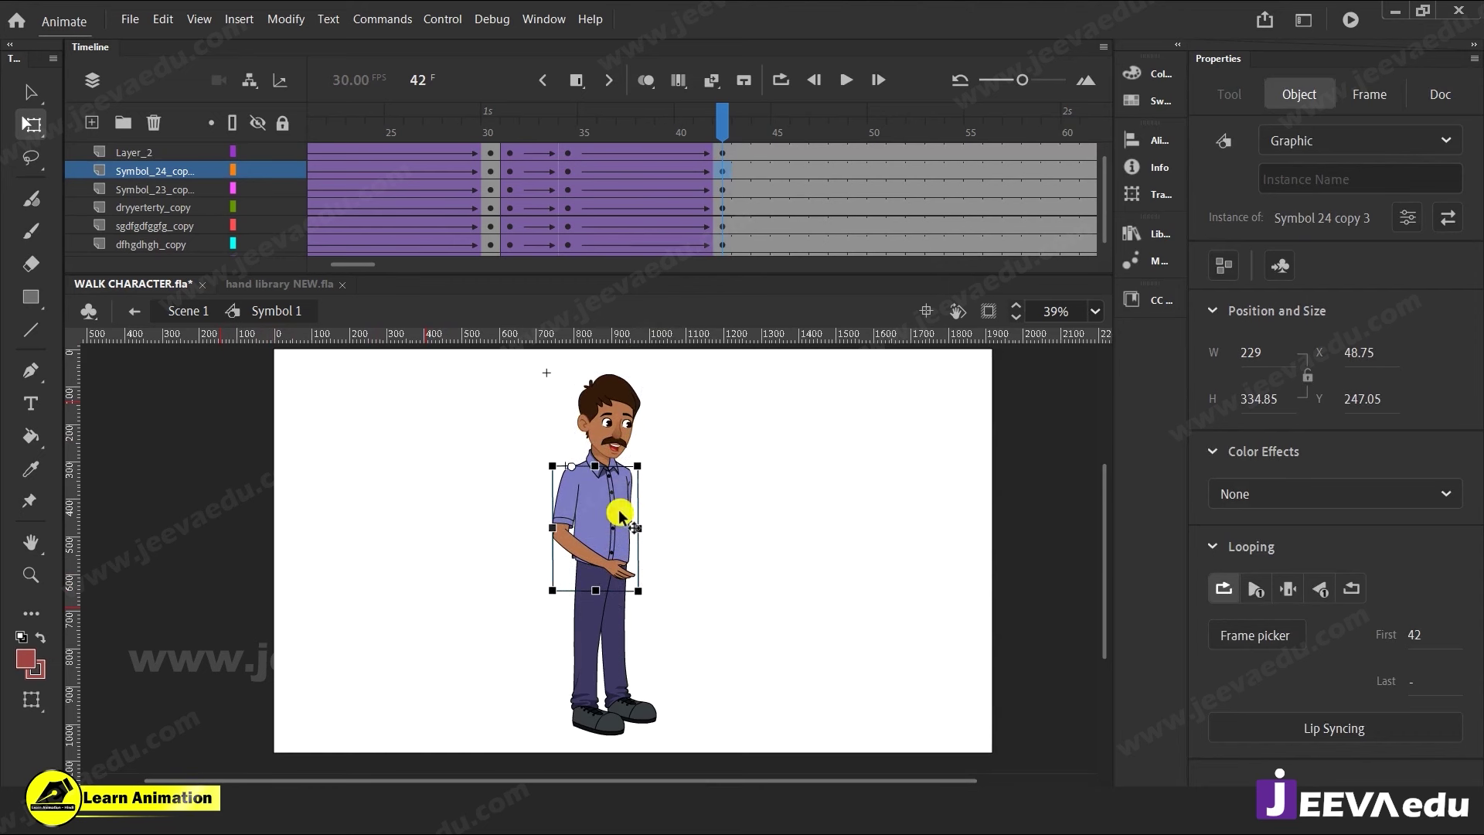
left_click(571, 151)
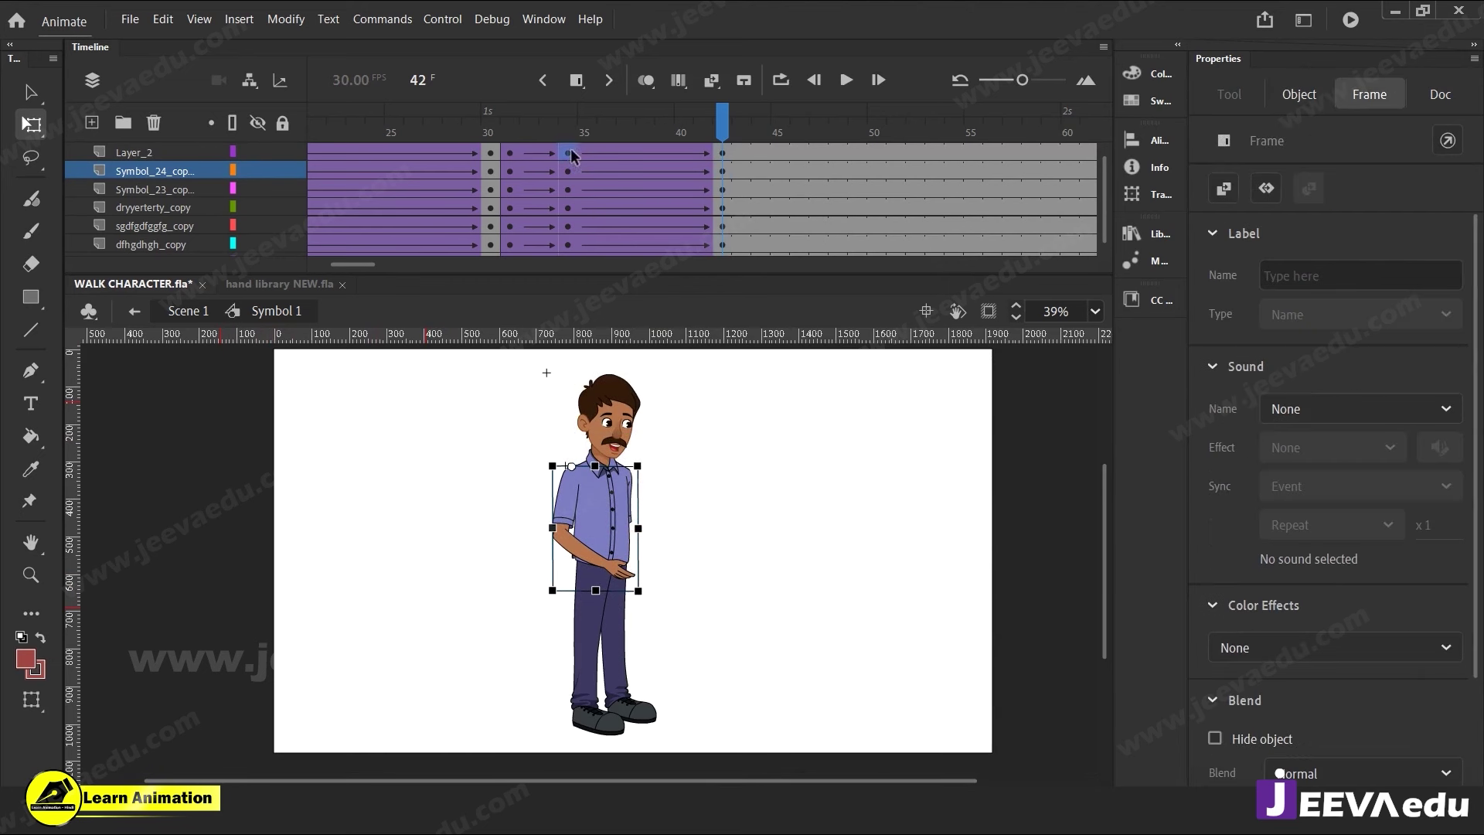
left_click_drag(578, 124, 703, 123)
left_click(629, 503)
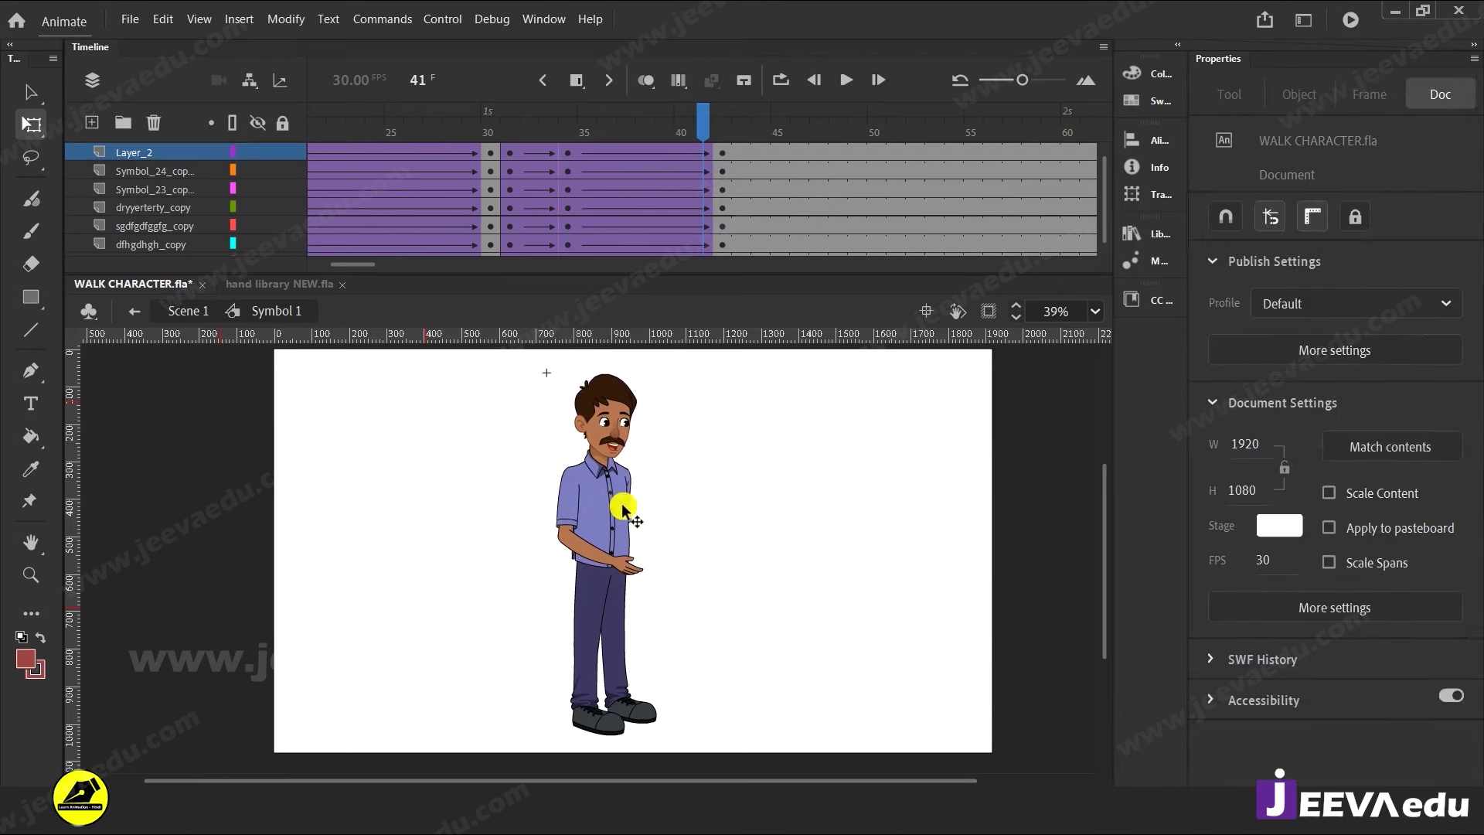
Open the front arm symbol, Symbol 24 copy 3, for editing in place at frame 42.
key("z")
left_click(603, 537)
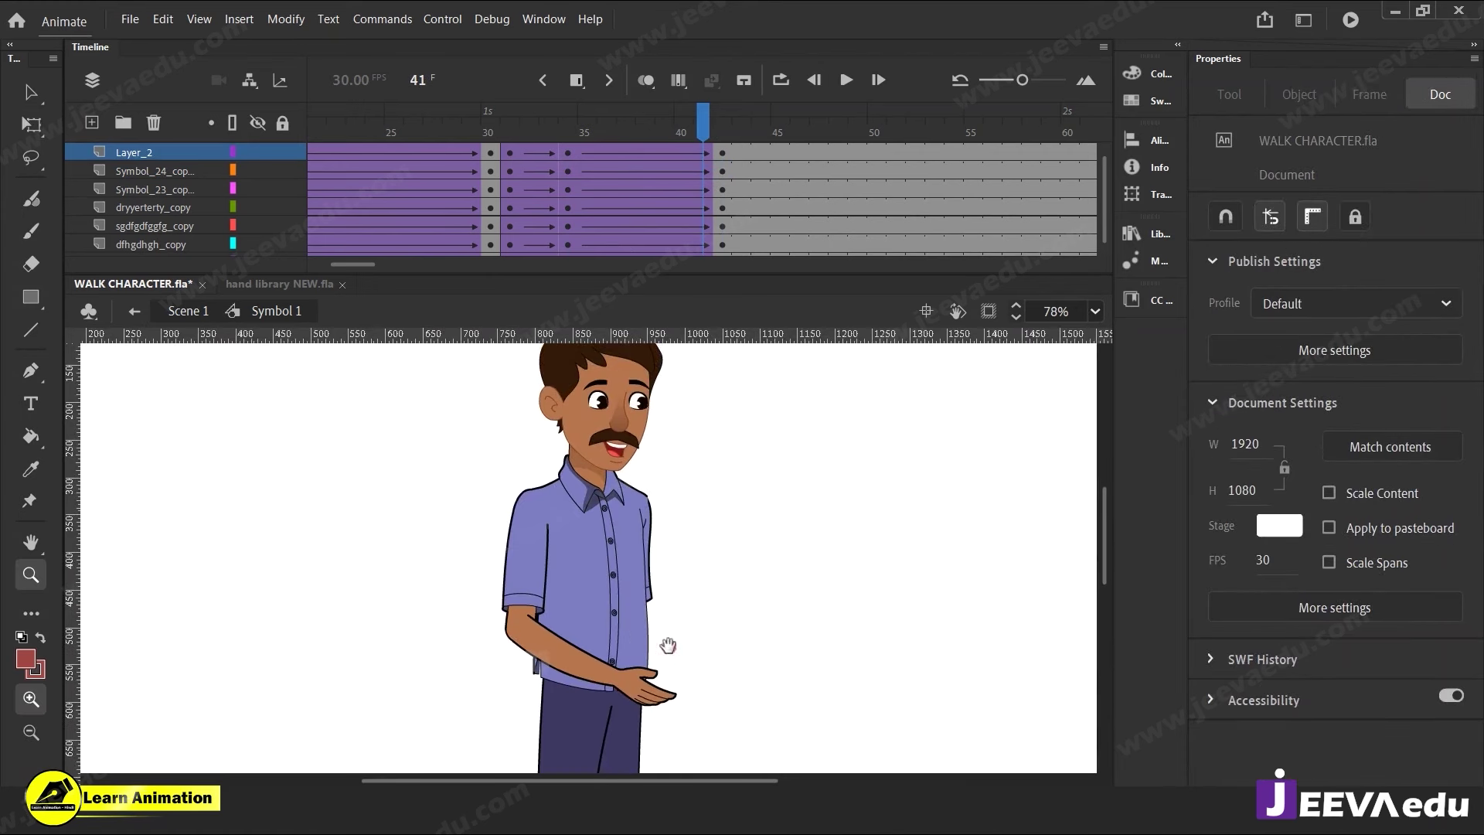
left_click(712, 126)
key("v")
double_click(632, 700)
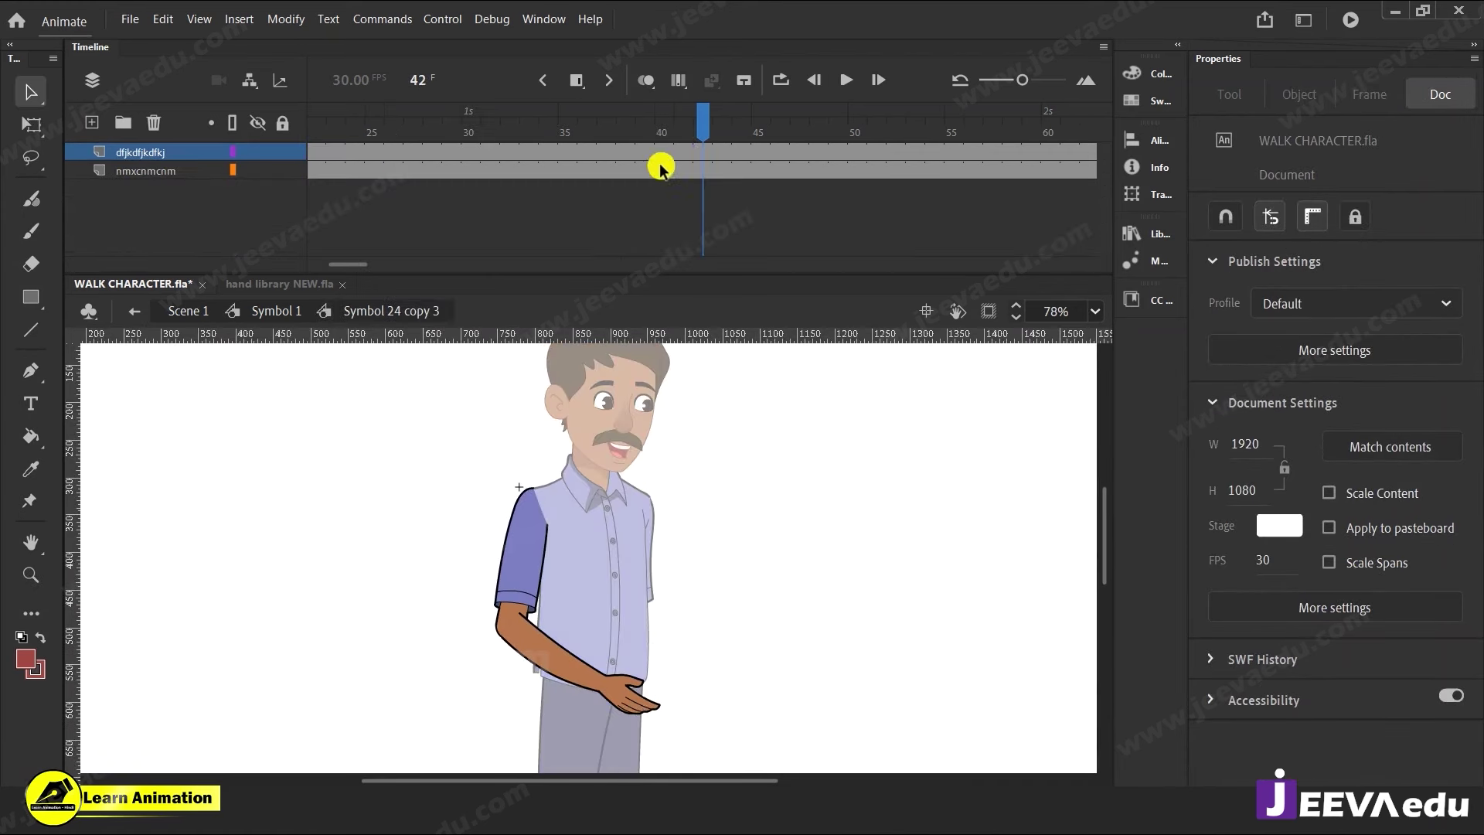
Insert forearm keyframes at frames 42 and 34 and add a classic tween between them with Classic Ease-Out 100.
left_click(697, 152)
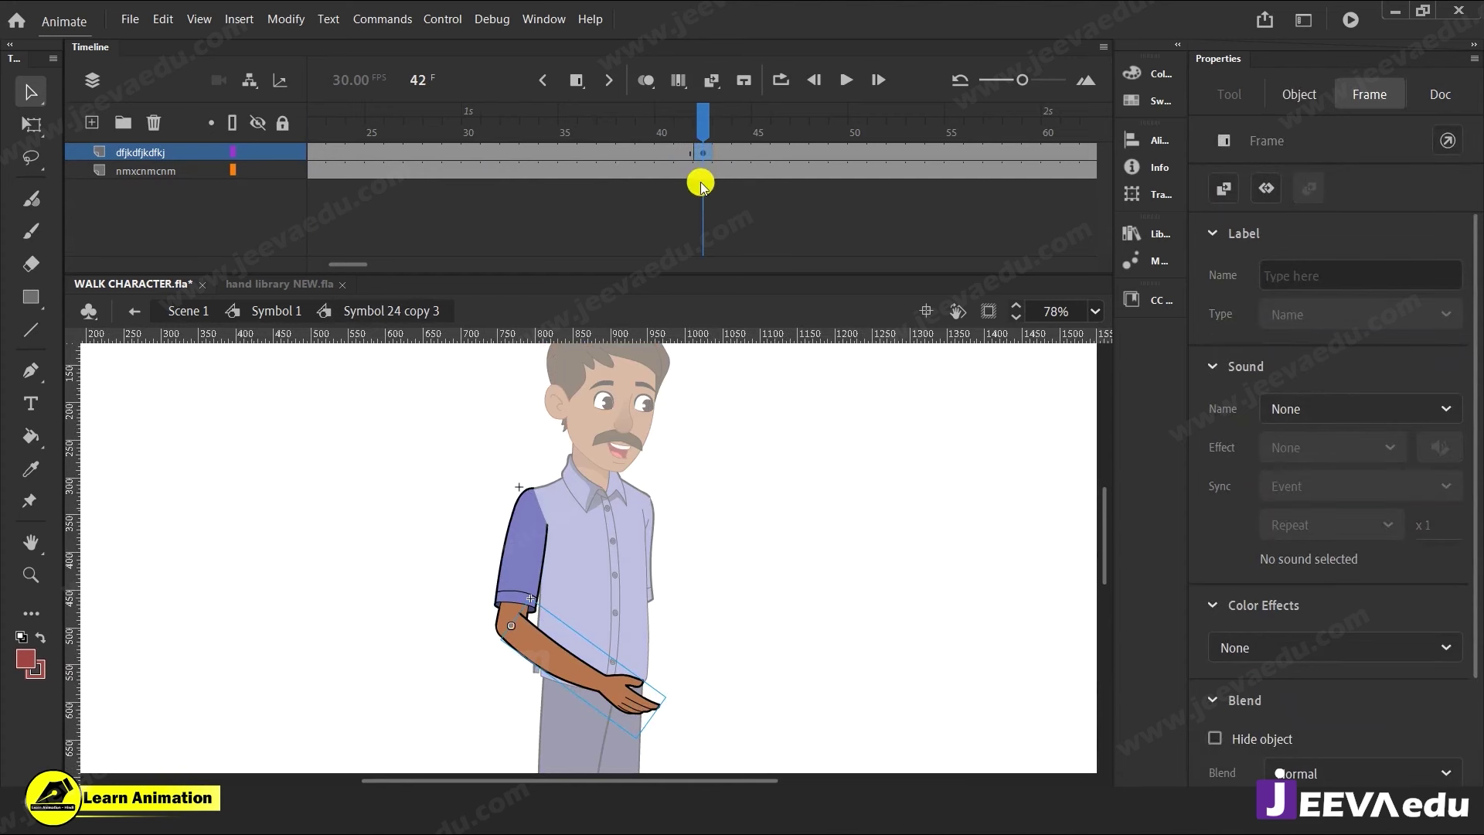
left_click(605, 152)
left_click(554, 152)
key("F6")
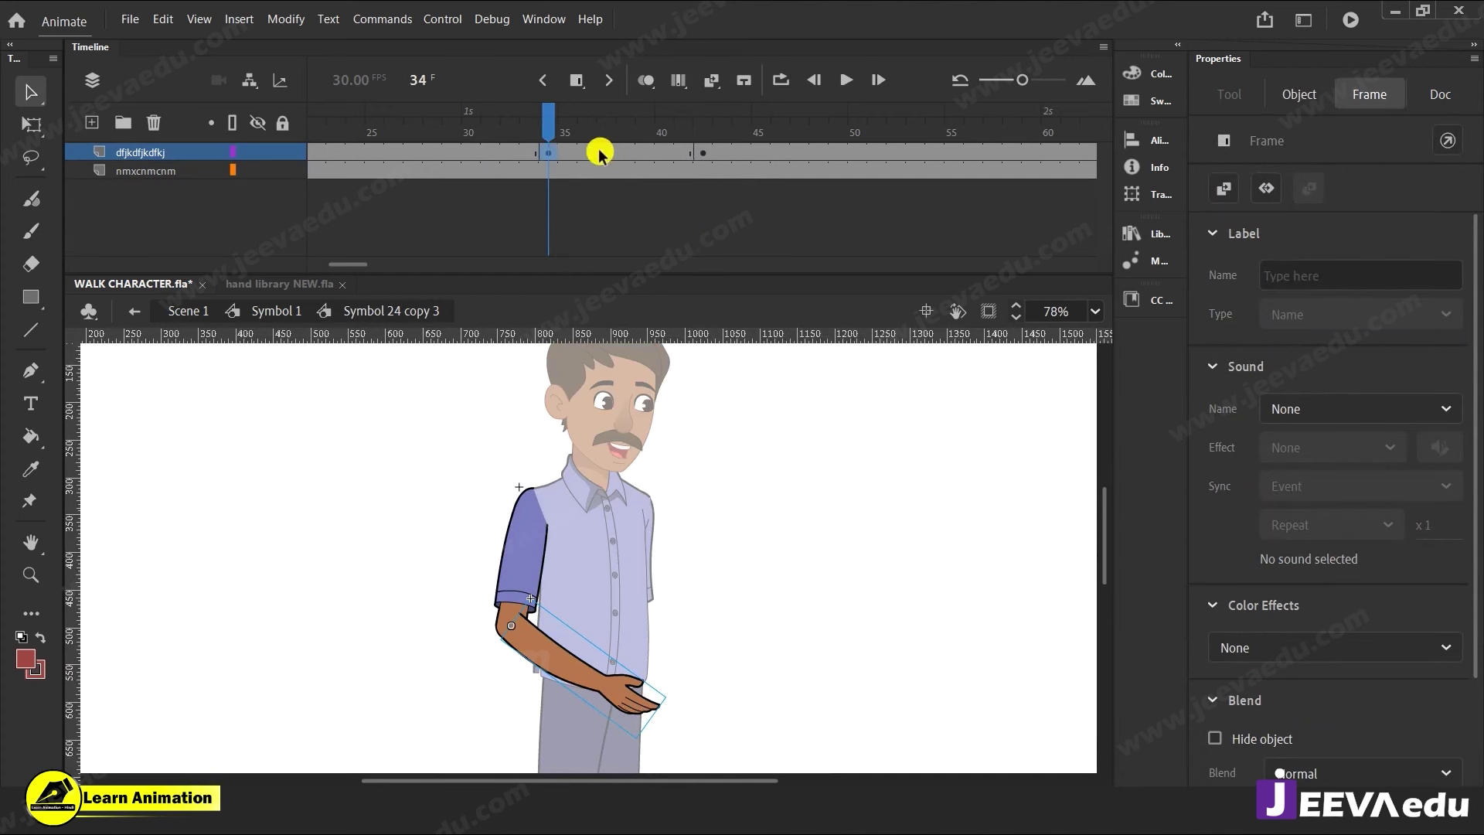
right_click(602, 151)
left_click(710, 162)
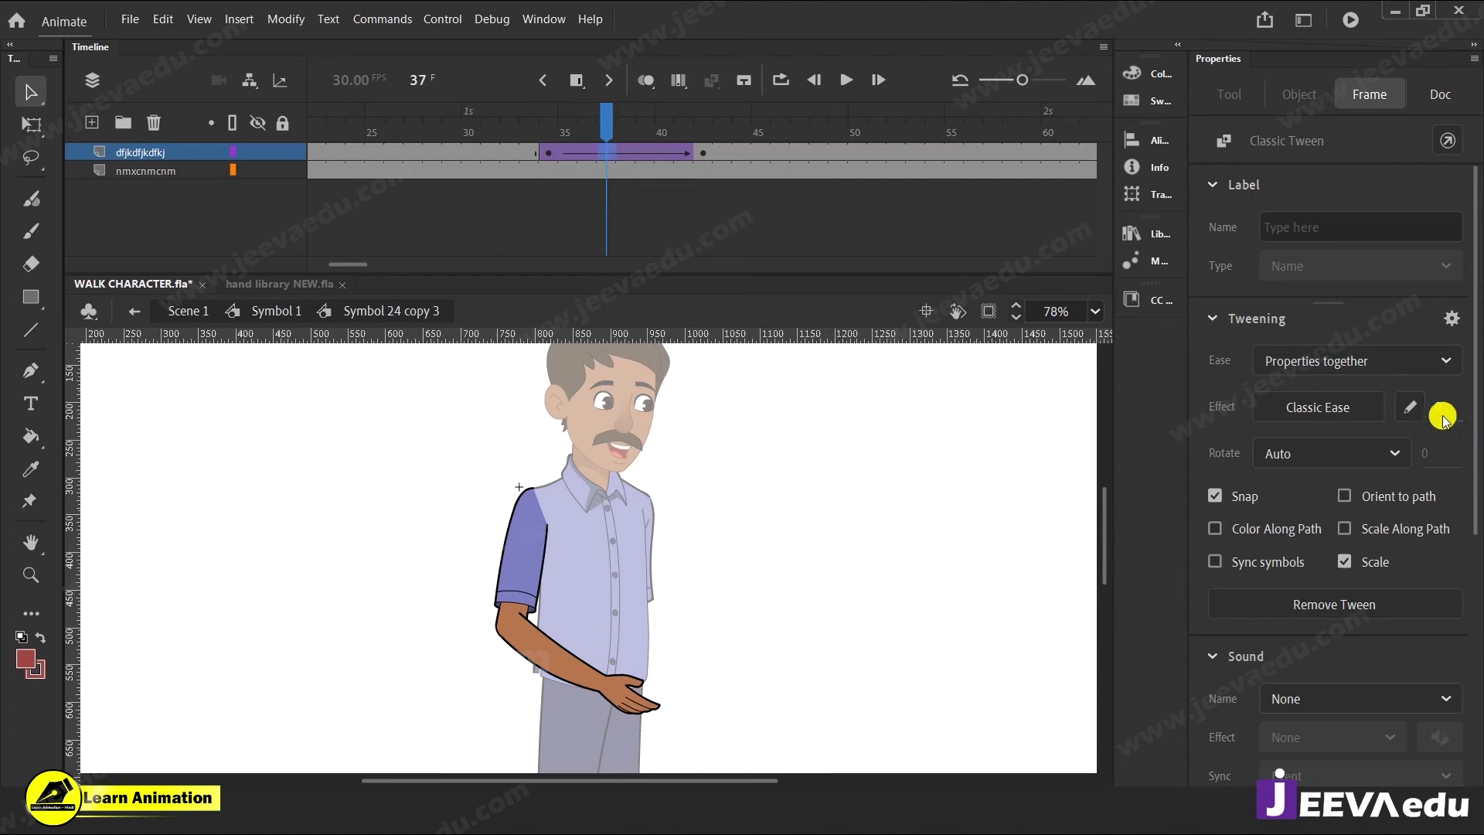
Rotate the forearm up so the hand rests at the chest at frame 42, and return to Symbol 1.
left_click(701, 153)
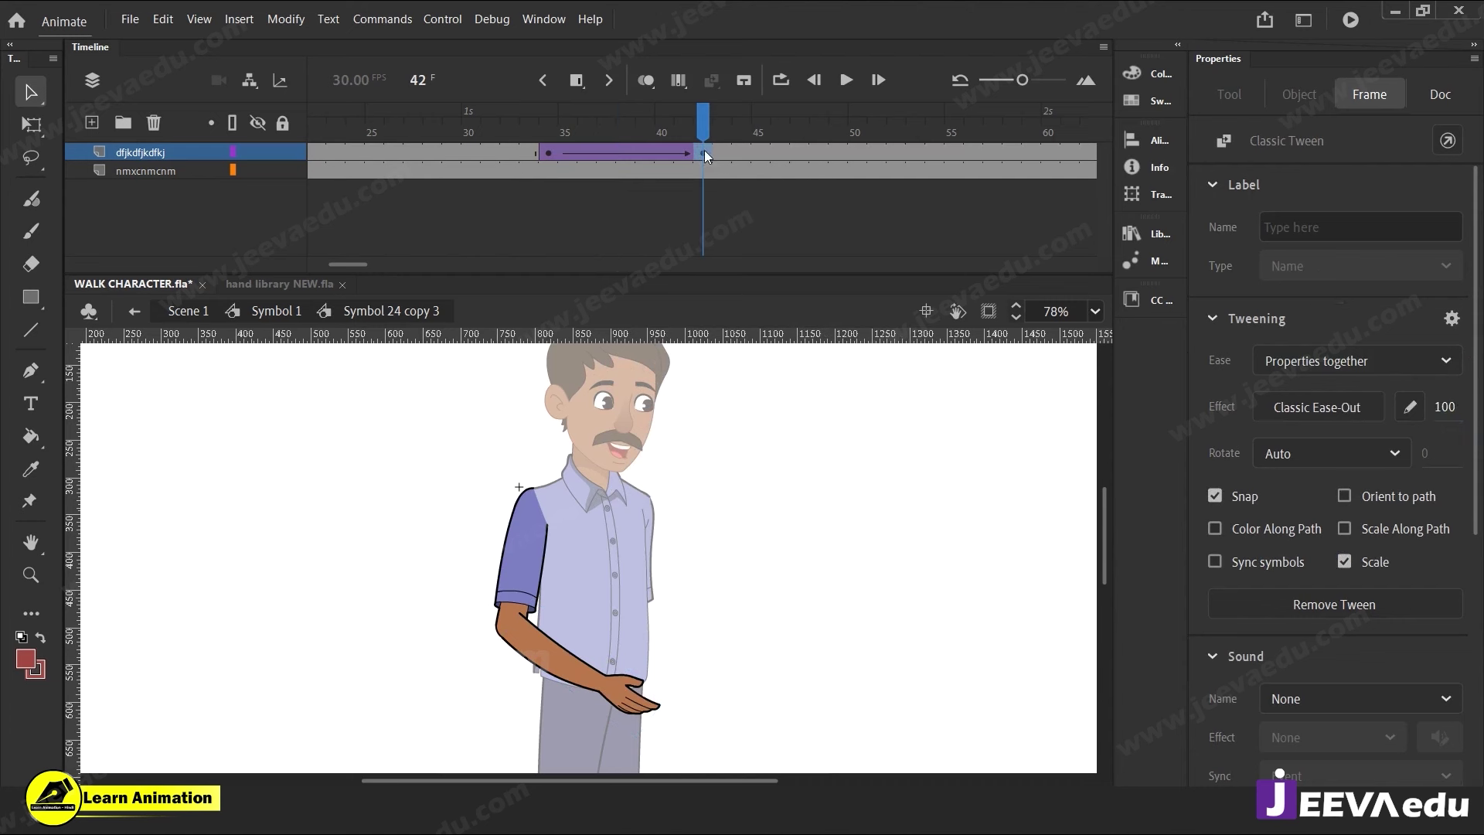
left_click(679, 662)
key("q")
left_click_drag(690, 627, 637, 527)
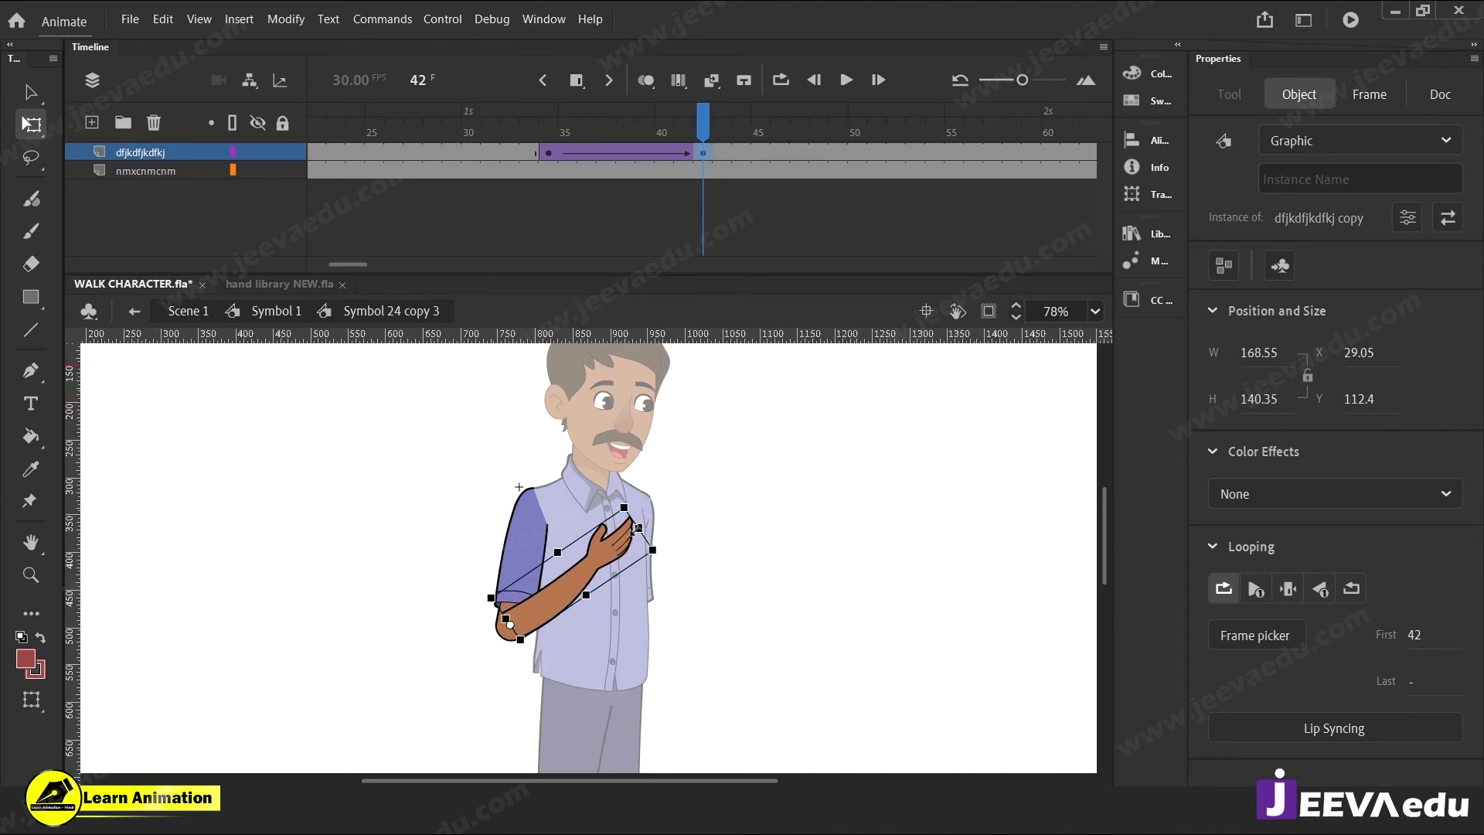
left_click_drag(702, 130, 668, 187)
left_click(291, 312)
Rotate the back arm outward at frame 42 so that it hangs beside the body.
left_click_drag(702, 130, 702, 220)
left_click(707, 226)
left_click(681, 600)
left_click(652, 594)
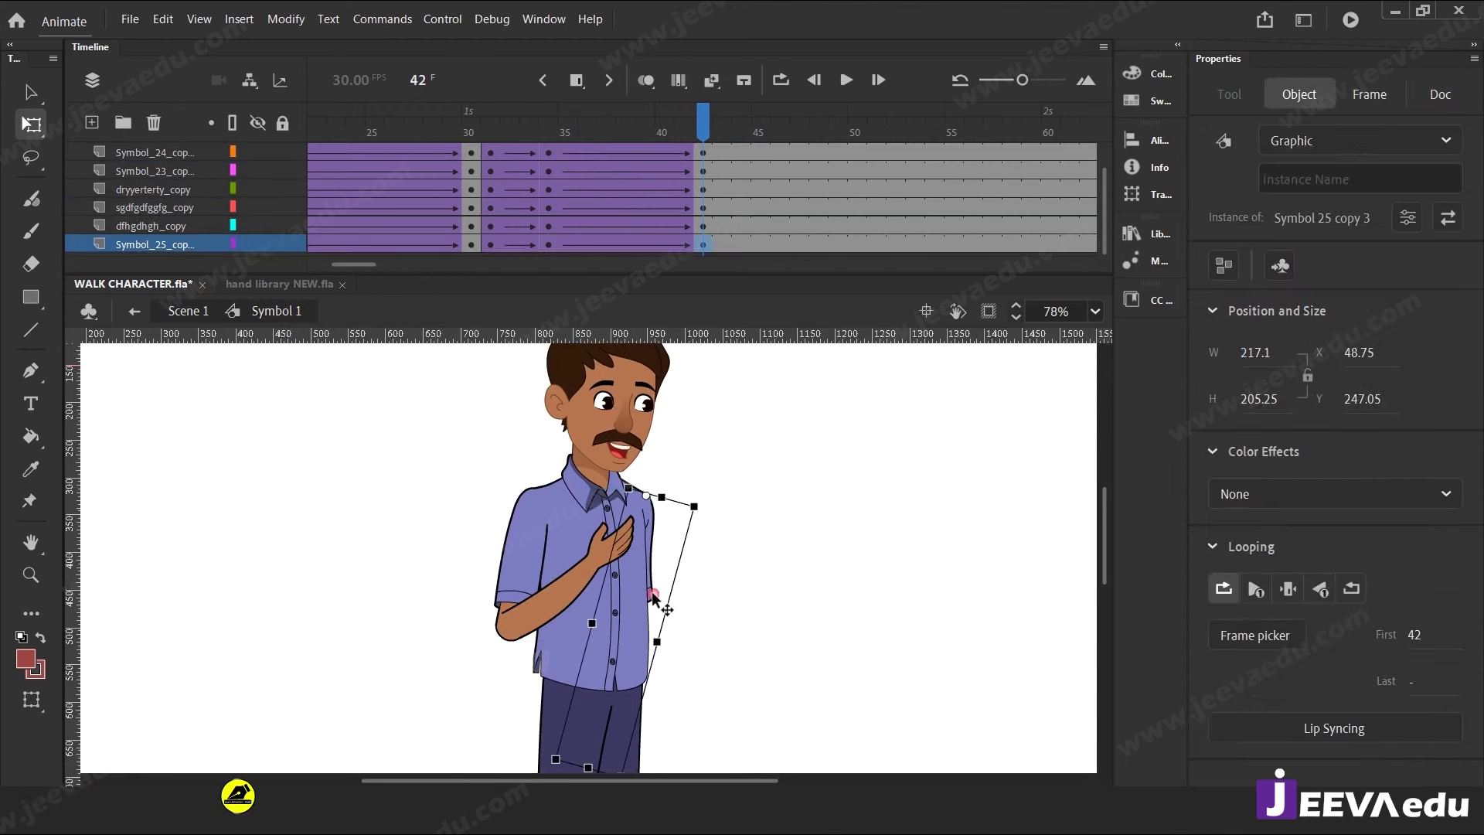
left_click_drag(708, 736, 714, 686)
left_click_drag(633, 748, 682, 749)
left_click_drag(760, 656, 758, 696)
left_click_drag(708, 158, 703, 264)
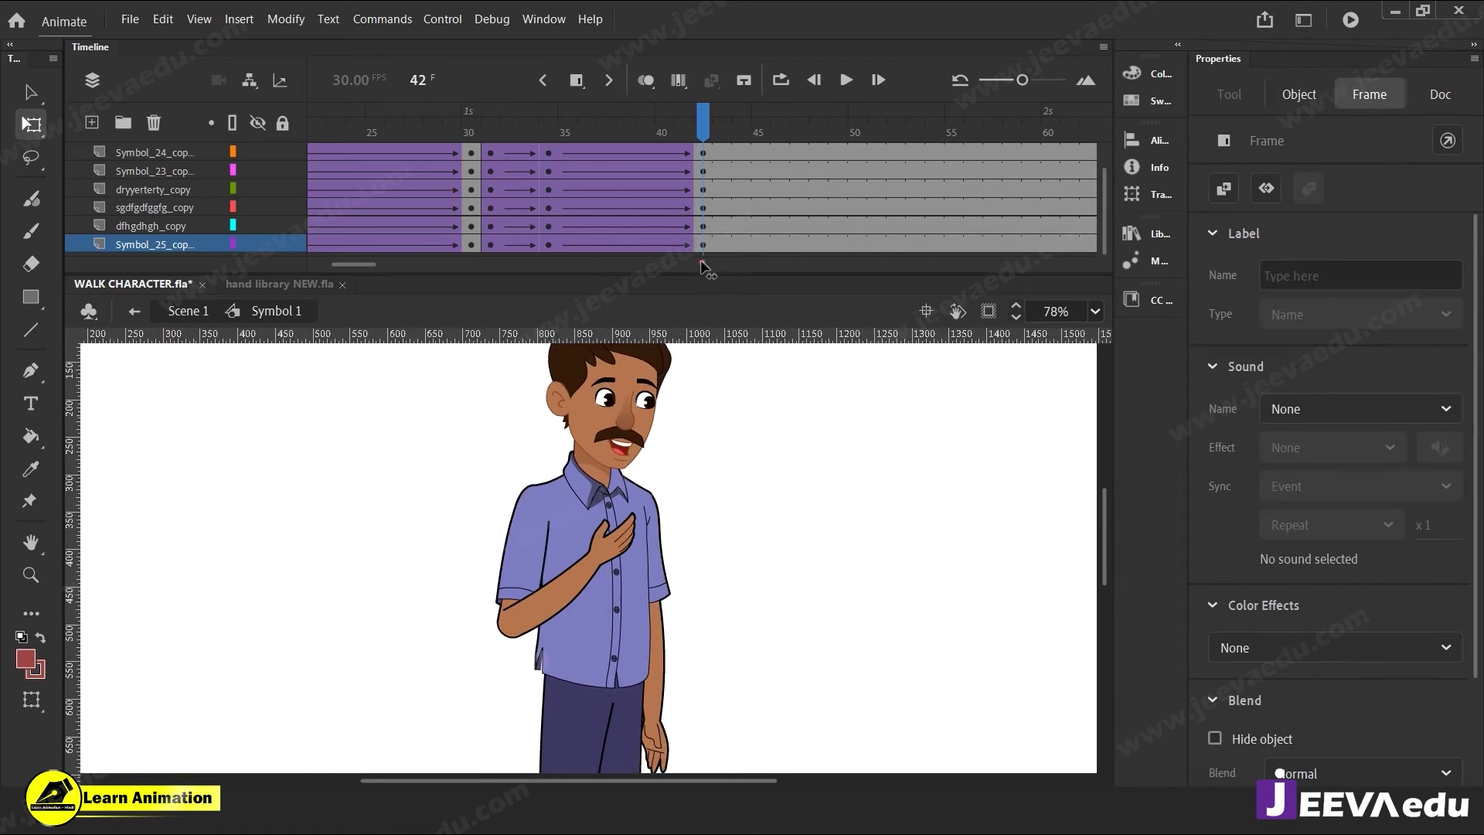
Play the animation from the start and scrub through it to frame 43 to review the new arm pose.
key("z")
left_click(602, 598, "alt")
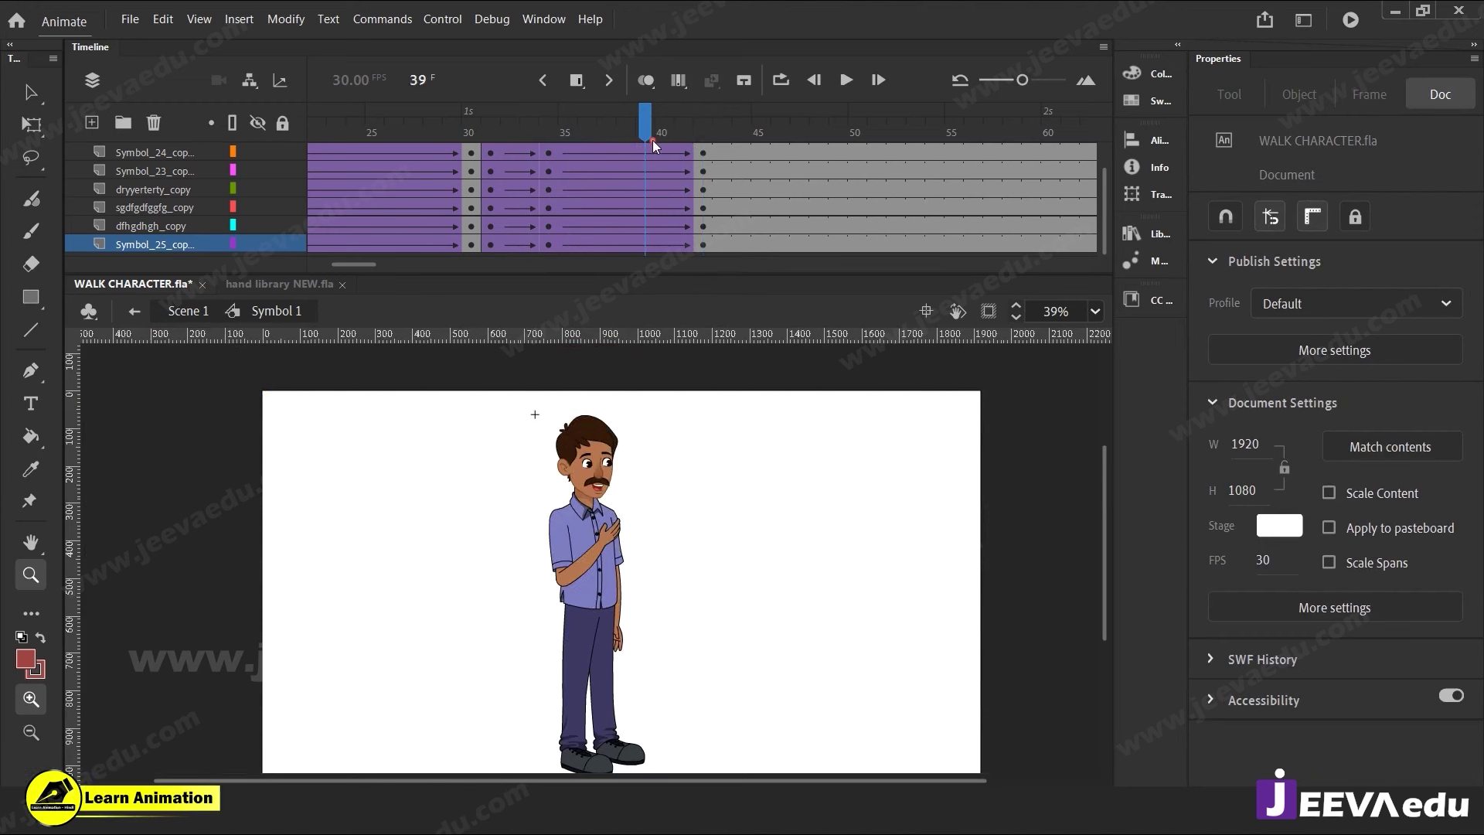
scroll(653, 140, "up", 1)
left_click_drag(655, 133, 119, 252)
key("Return")
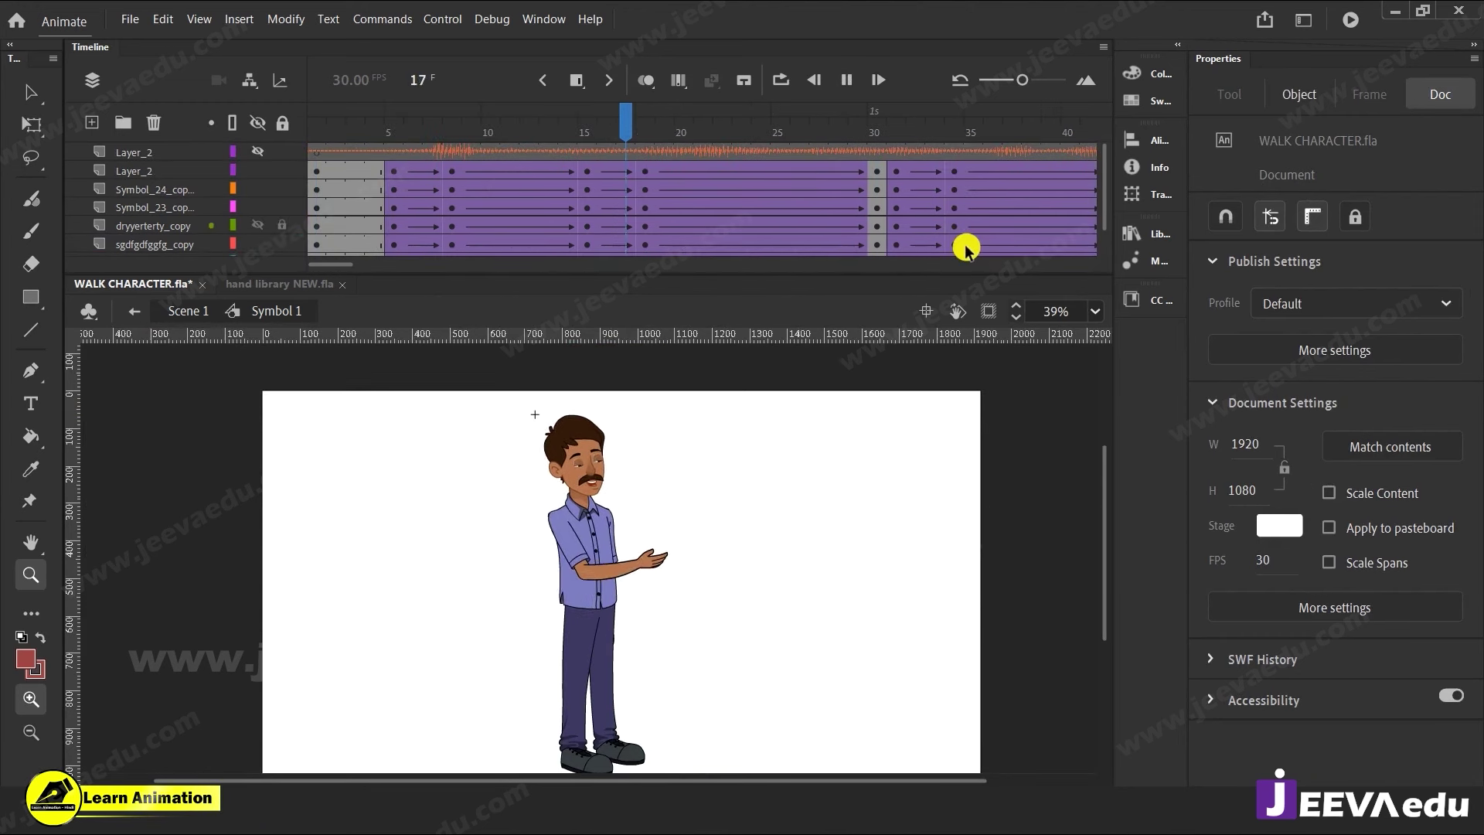
left_click(404, 224)
key("Return")
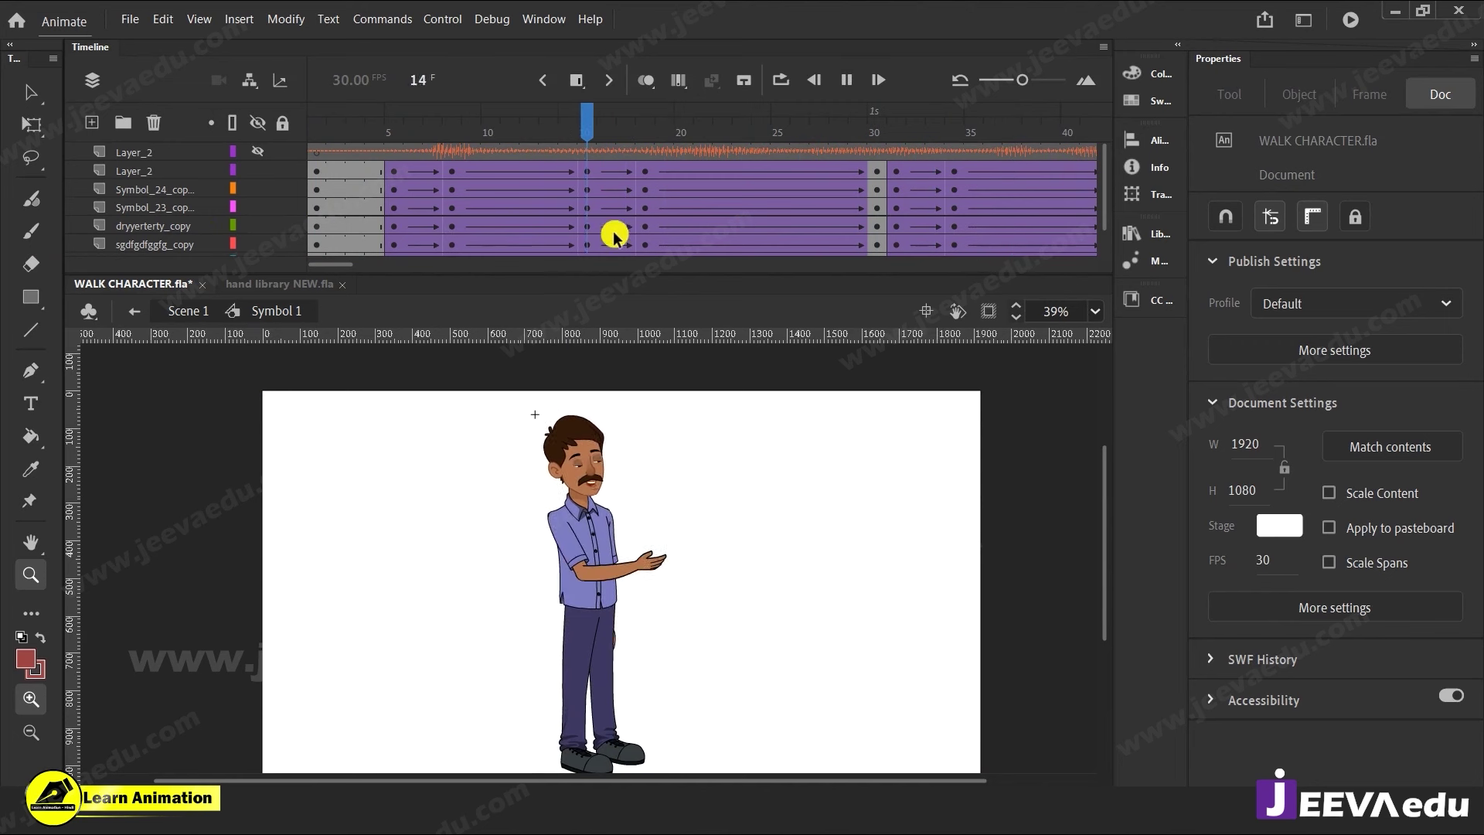
key("Return")
left_click_drag(406, 133, 814, 213)
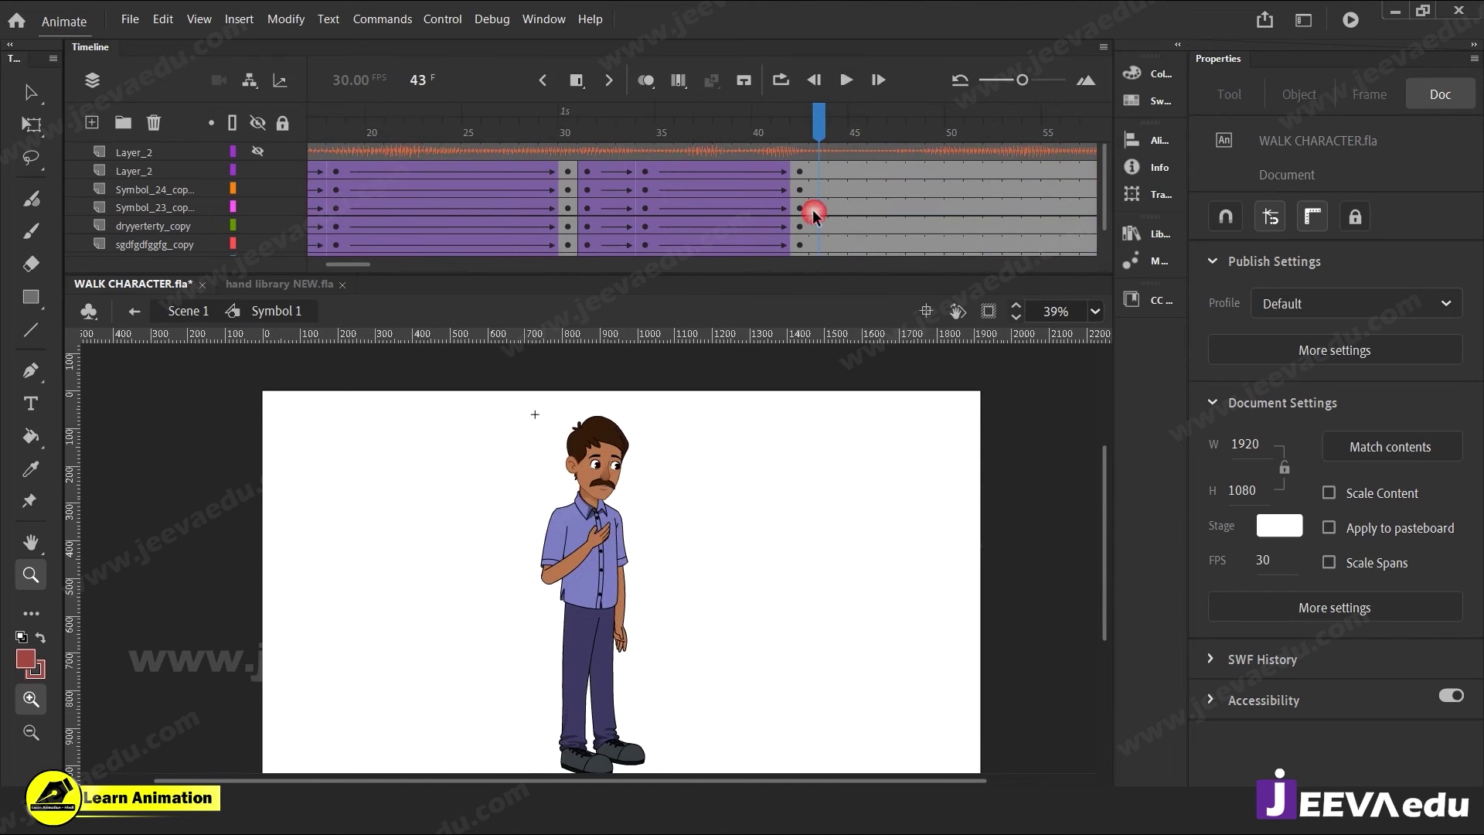
Insert keyframes at frame 45 on all character layers.
left_click(800, 171)
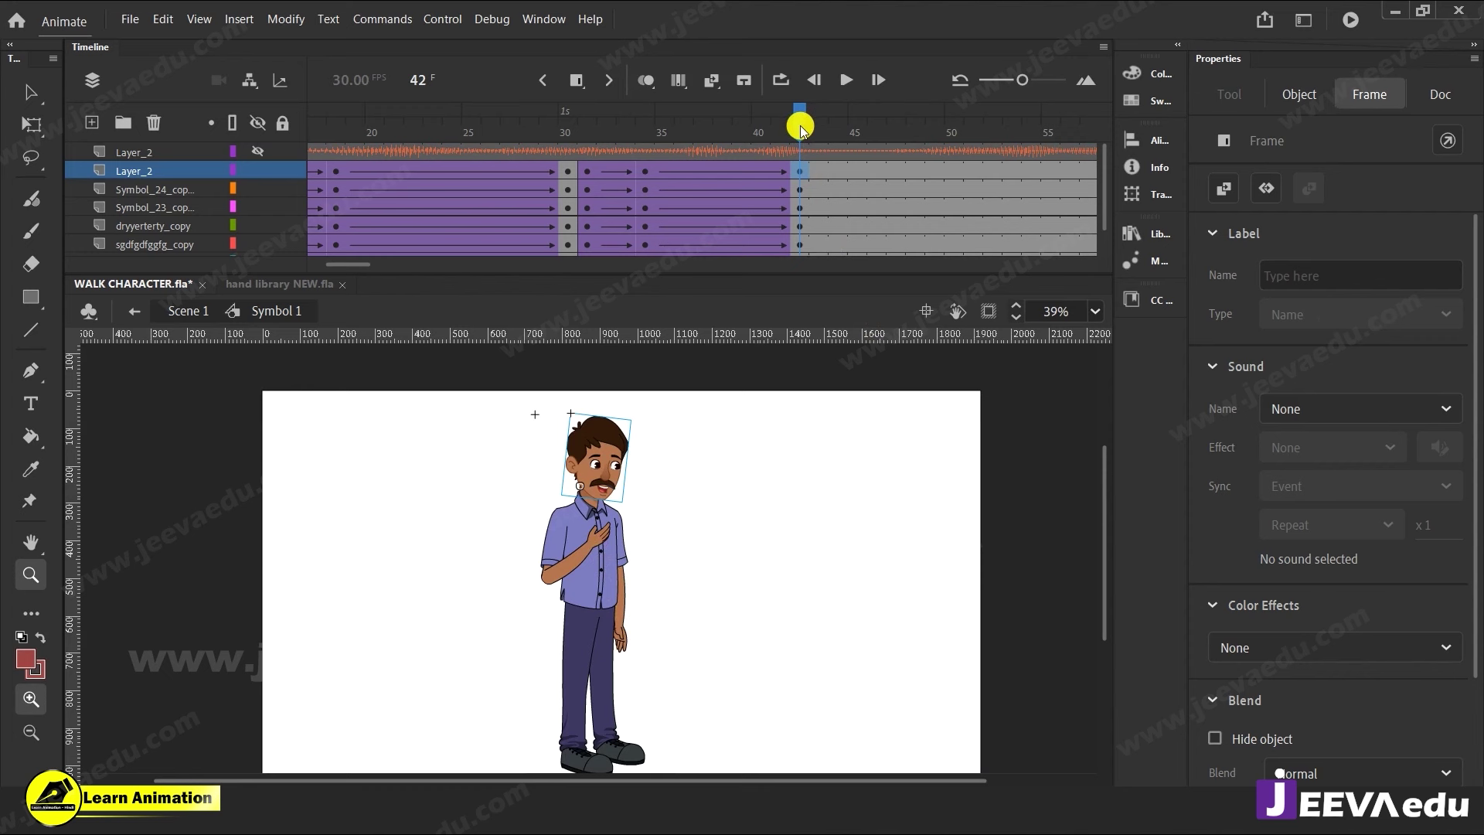
left_click_drag(791, 140, 707, 220)
left_click(726, 230)
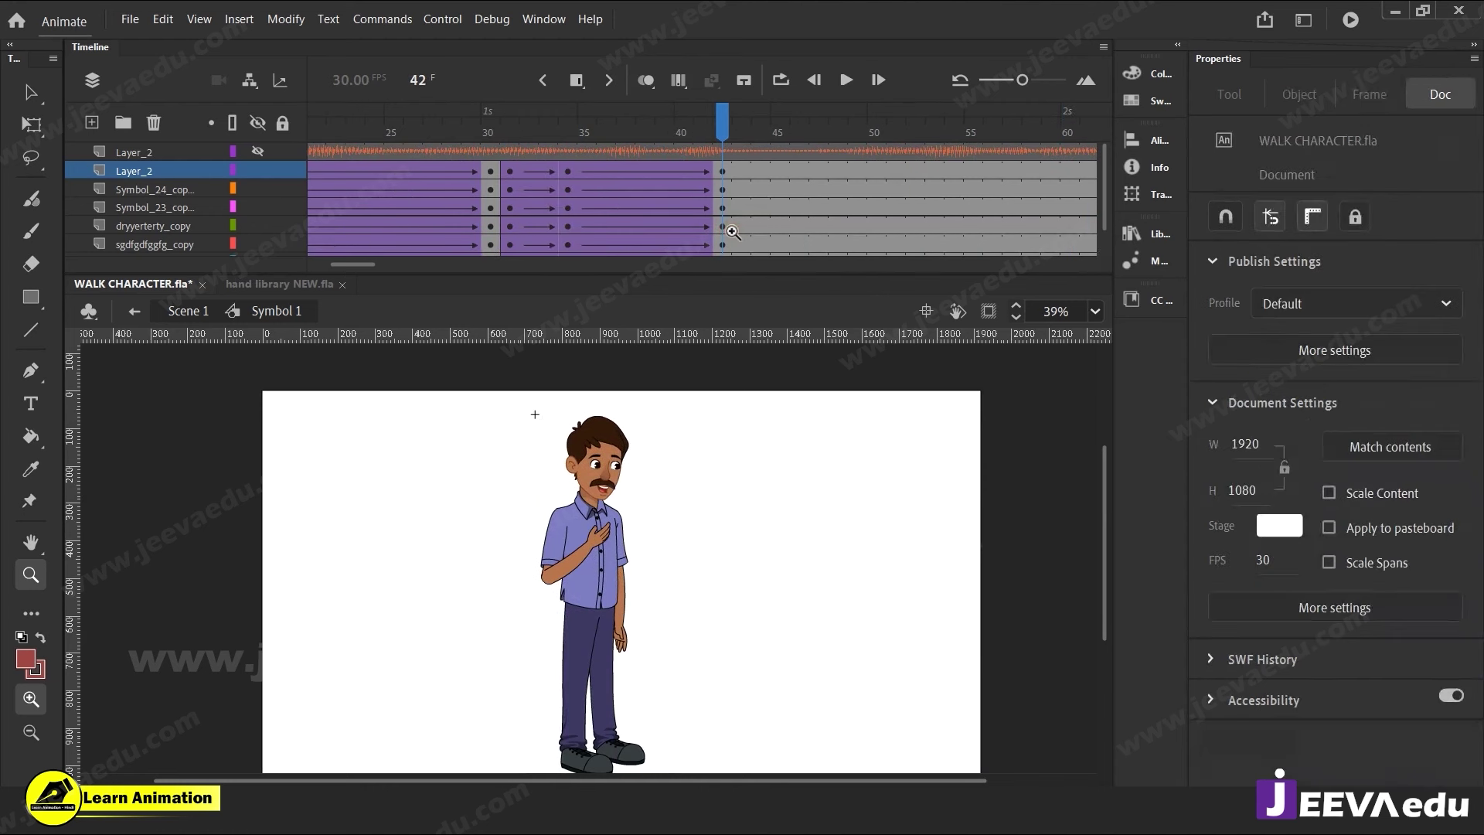
left_click(789, 210)
left_click_drag(684, 126, 785, 295)
left_click(779, 323)
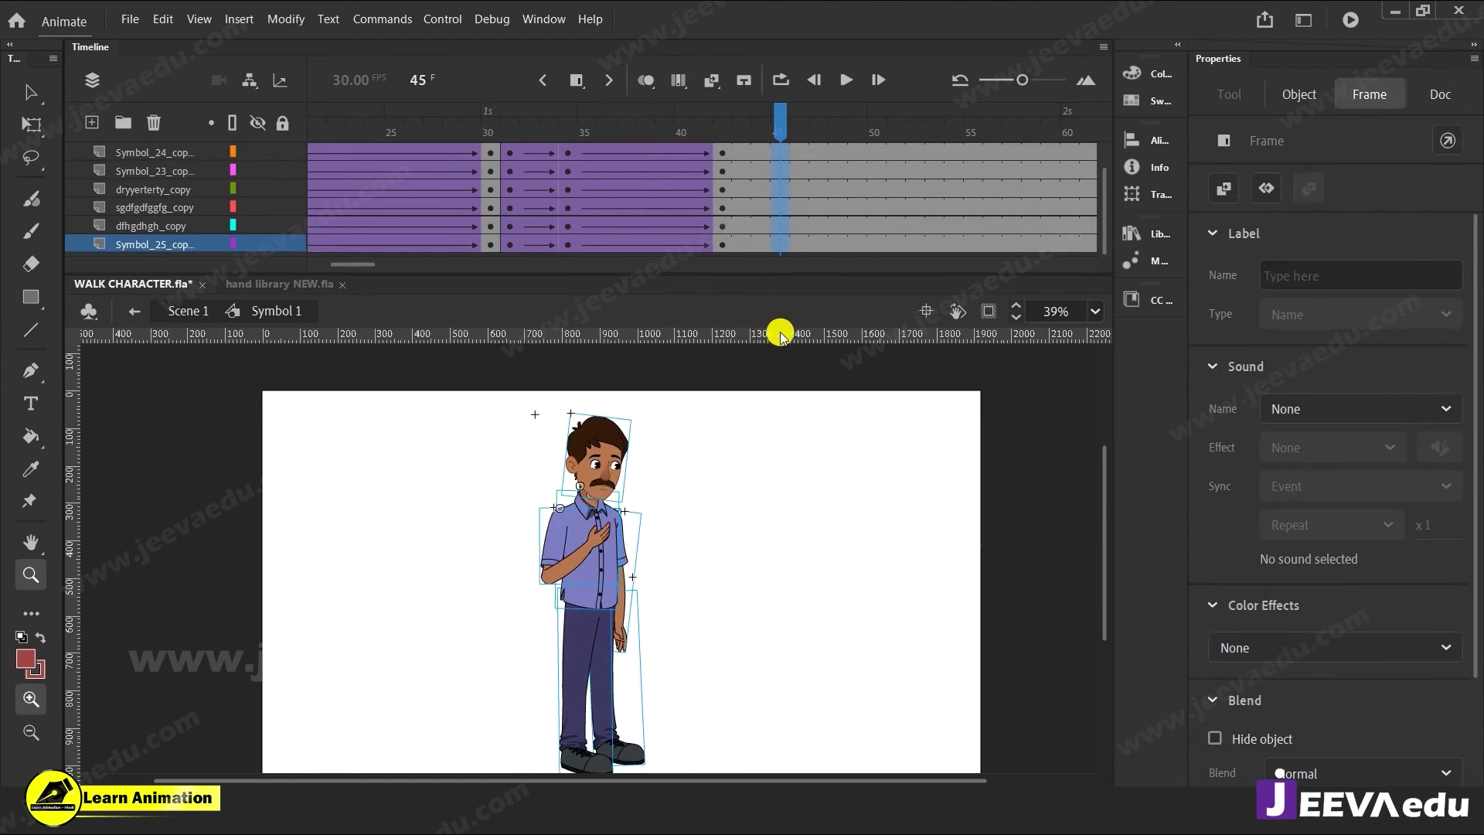
scroll(784, 211, "up", 2)
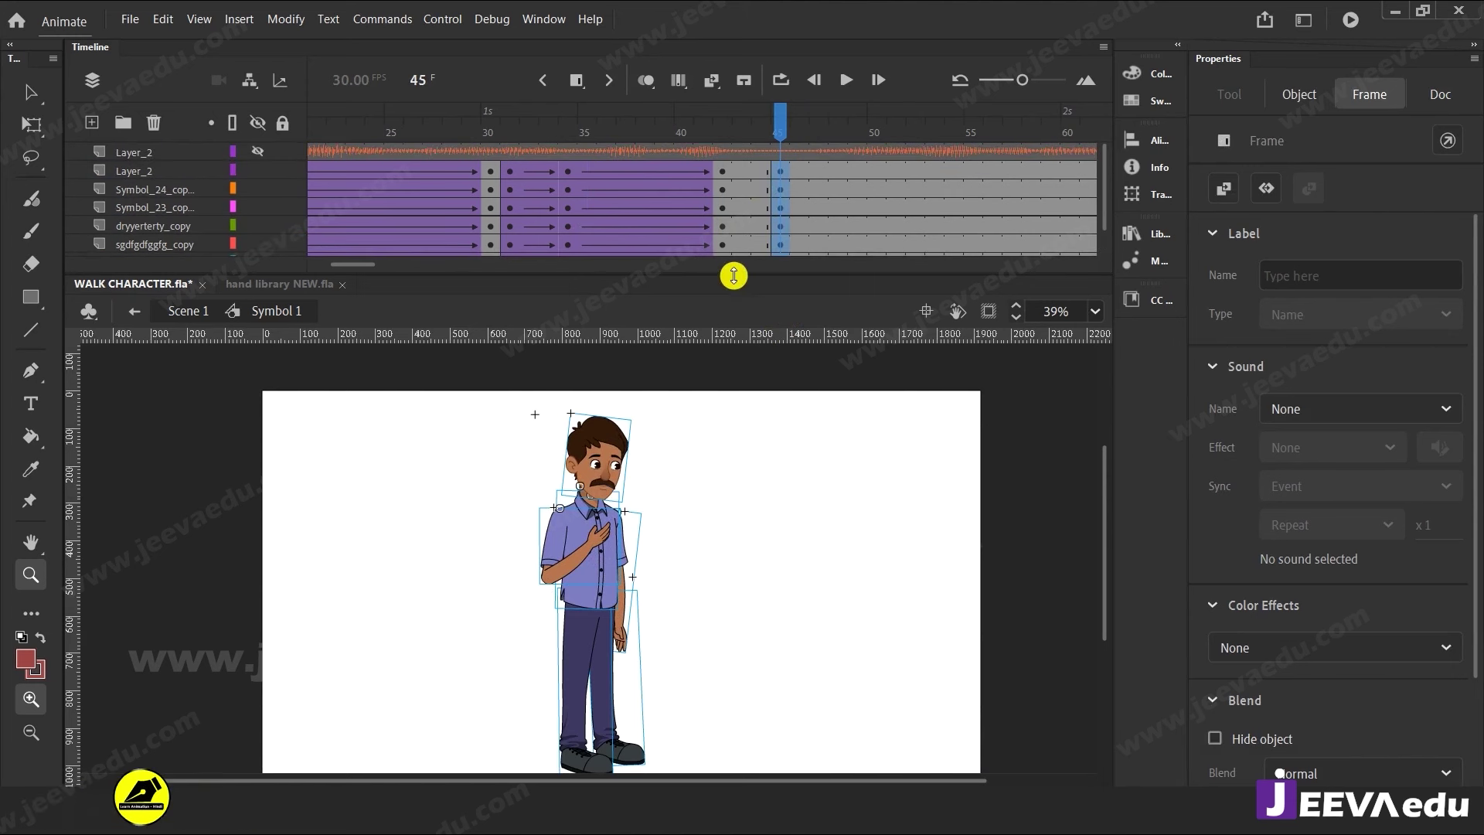
Play the animation from frame 31 and insert keyframes at frame 48 on all character layers.
left_click(508, 172)
key("Return")
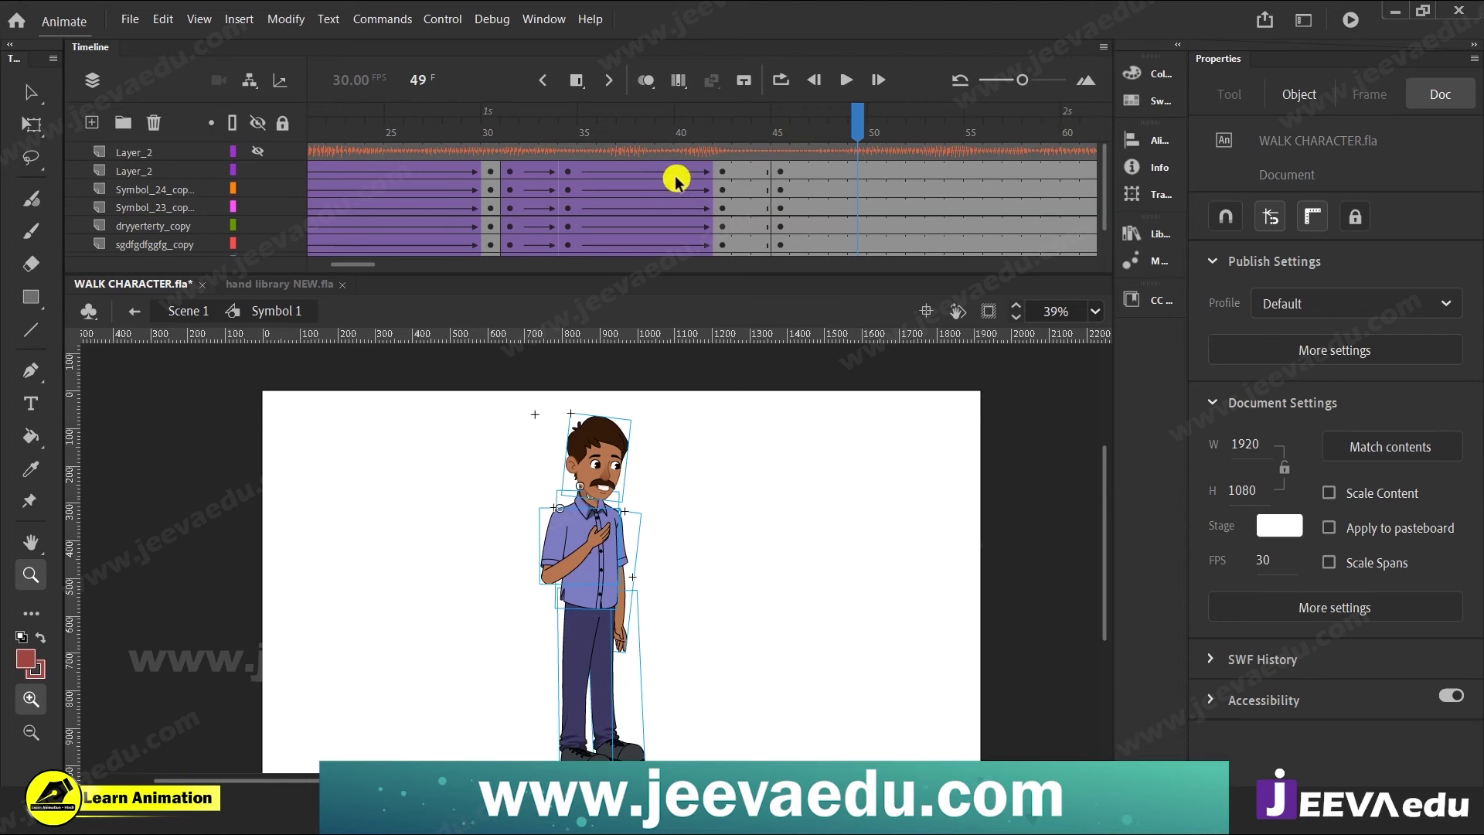
left_click_drag(839, 174, 838, 253)
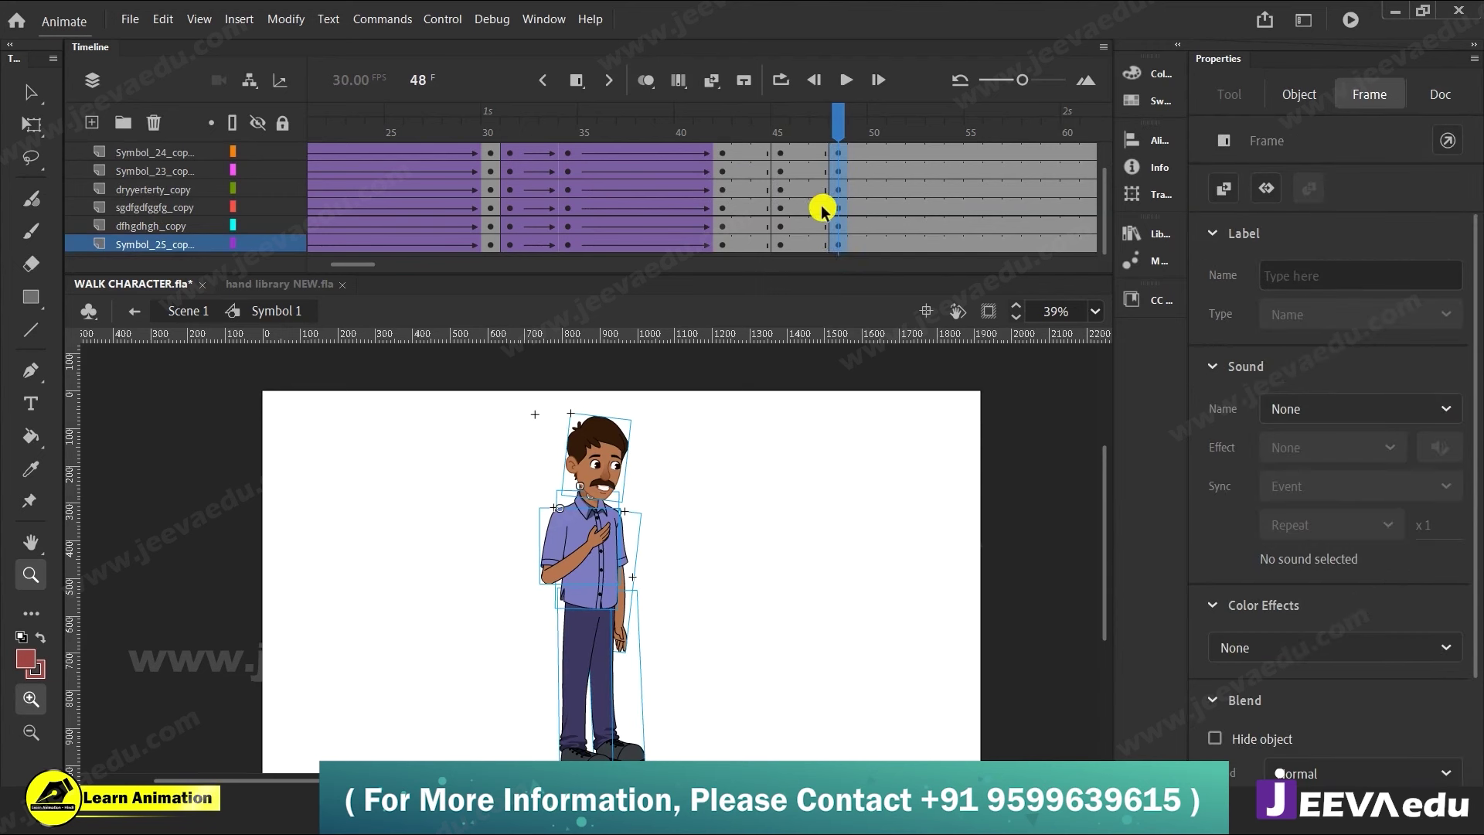
scroll(824, 210, "up", 1)
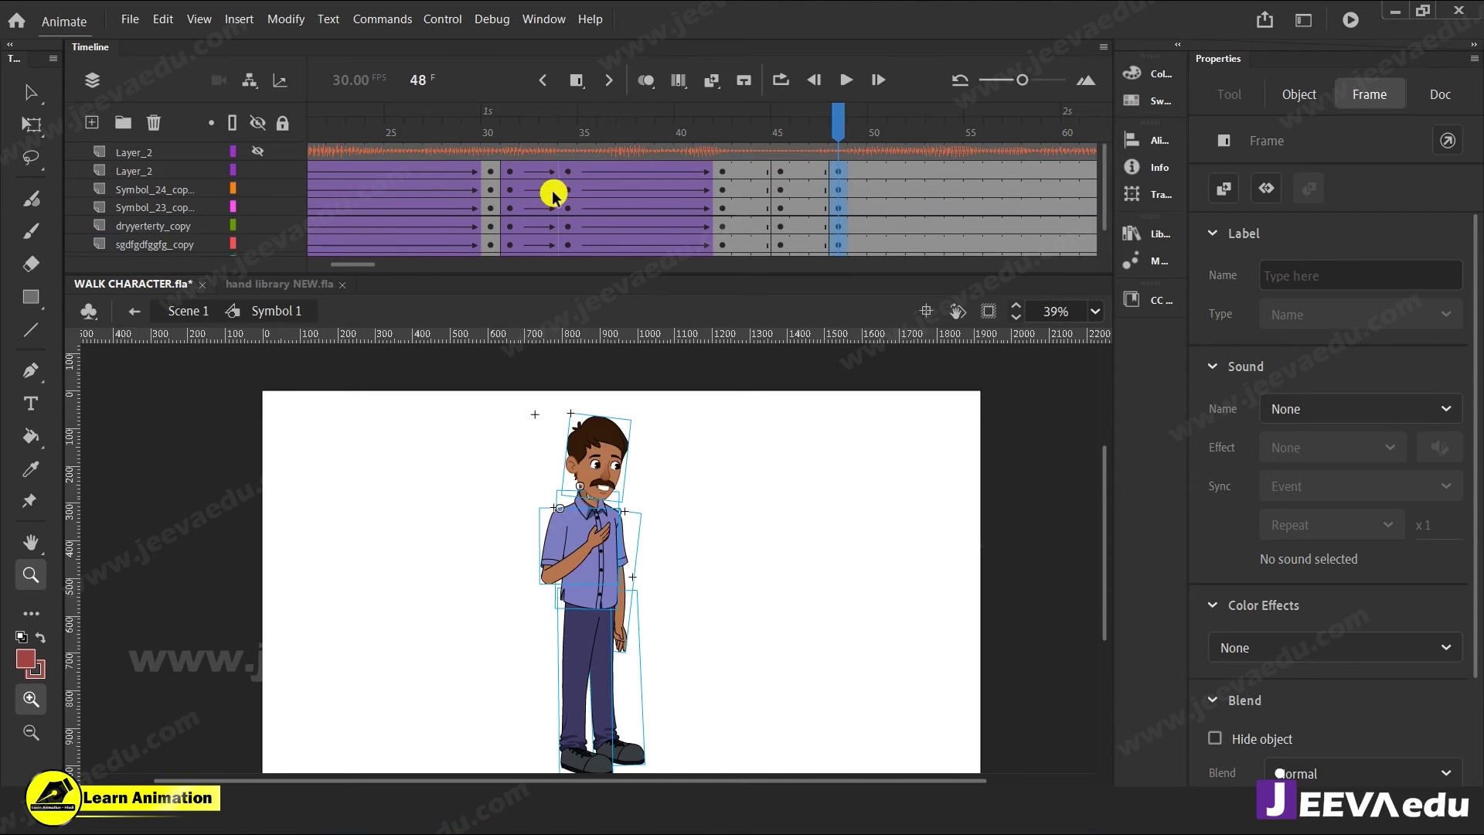
Create classic tweens on all character layers between frames 42, 45 and 48, and go to frame 45.
left_click_drag(744, 178, 813, 330)
right_click(763, 211)
left_click(831, 224)
left_click_drag(817, 127, 794, 187)
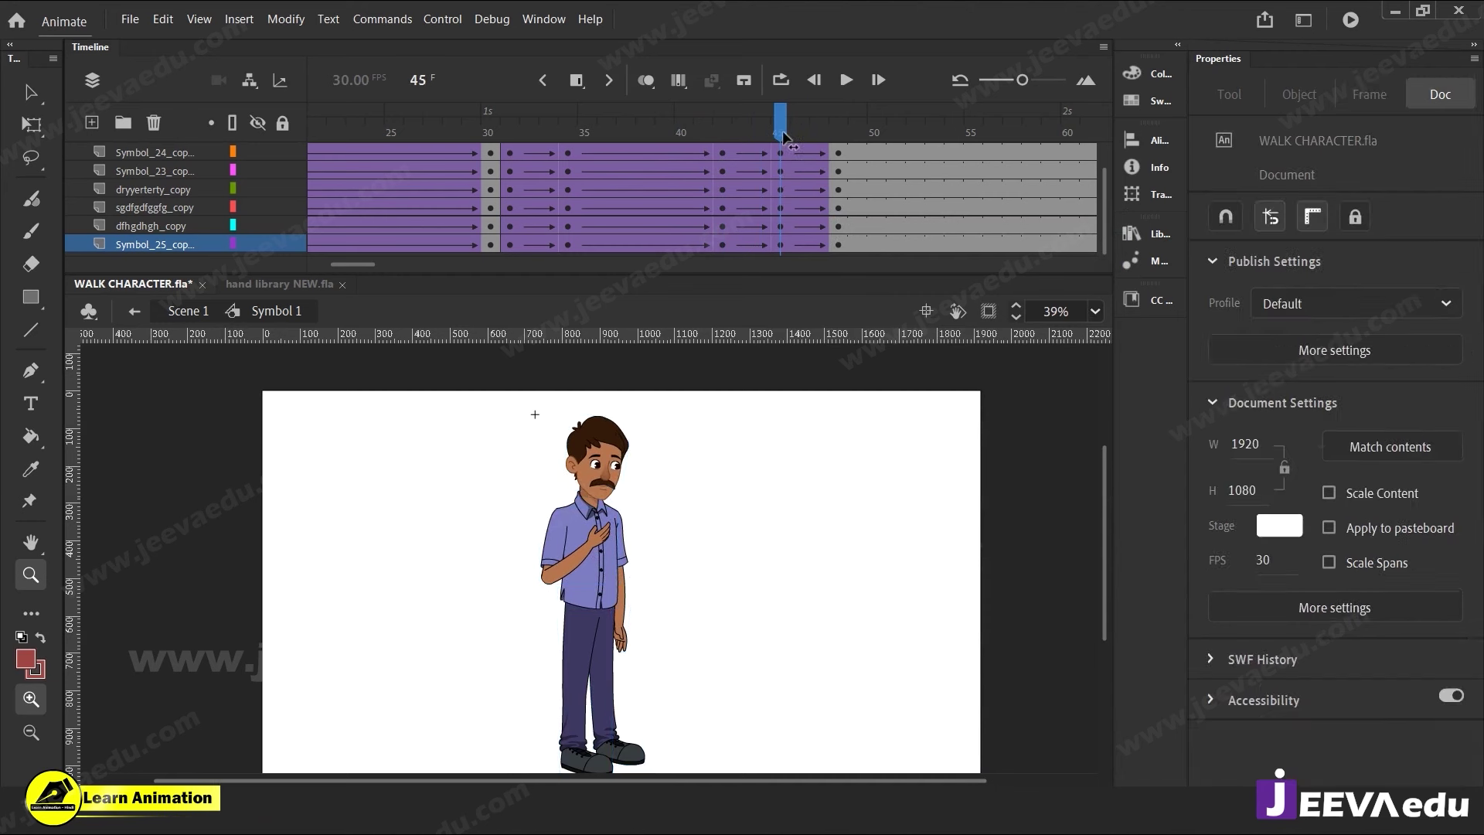
Select the upper-body parts at frame 45, set their pivot at the waist and rotate them slightly backward.
key("v")
left_click_drag(521, 417, 714, 693)
key("z")
left_click(627, 586)
key("q")
left_click_drag(621, 579, 634, 711)
scroll(762, 530, "up", 2)
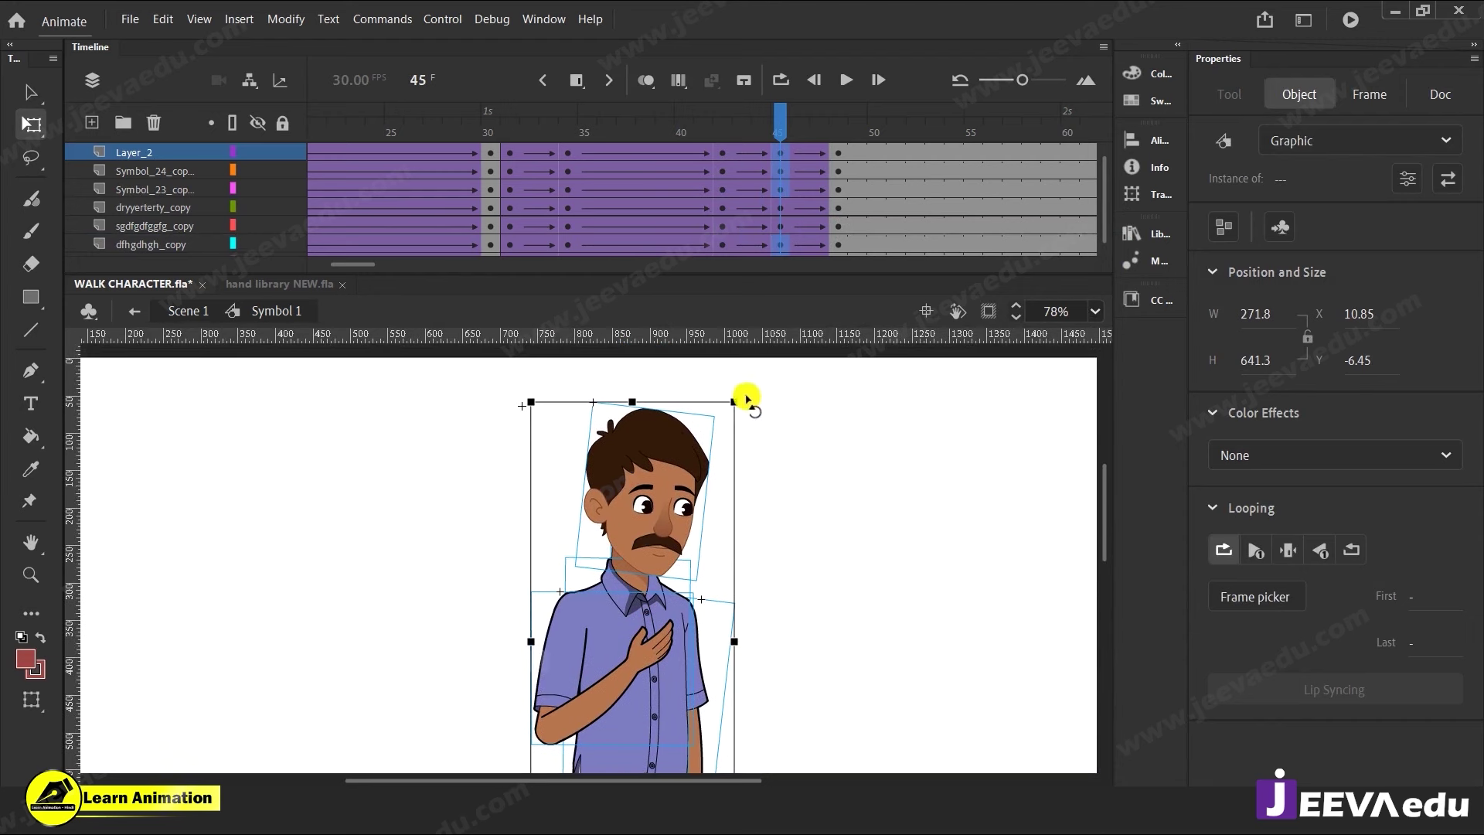
left_click_drag(746, 399, 739, 395)
left_click(762, 556)
Rotate the straight hanging arm slightly toward the body at frame 45.
key("z")
key("alt")
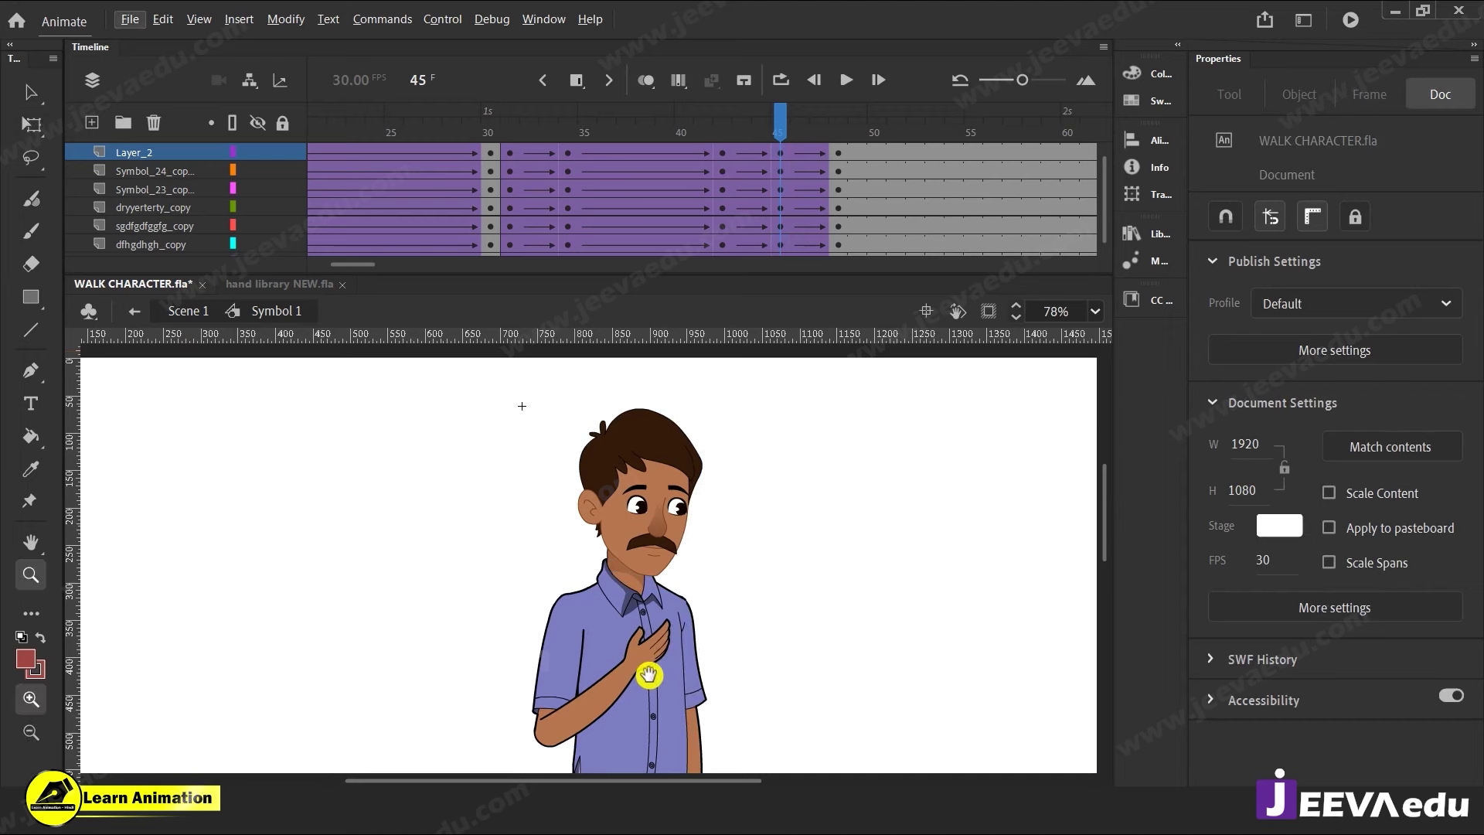
left_click(658, 666, "alt")
mouse_move(704, 653)
left_mouse_down()
mouse_move(738, 614)
mouse_move(693, 651)
left_mouse_up()
left_click(626, 596)
mouse_move(763, 145)
left_mouse_down()
mouse_move(622, 137)
mouse_move(779, 143)
left_mouse_up()
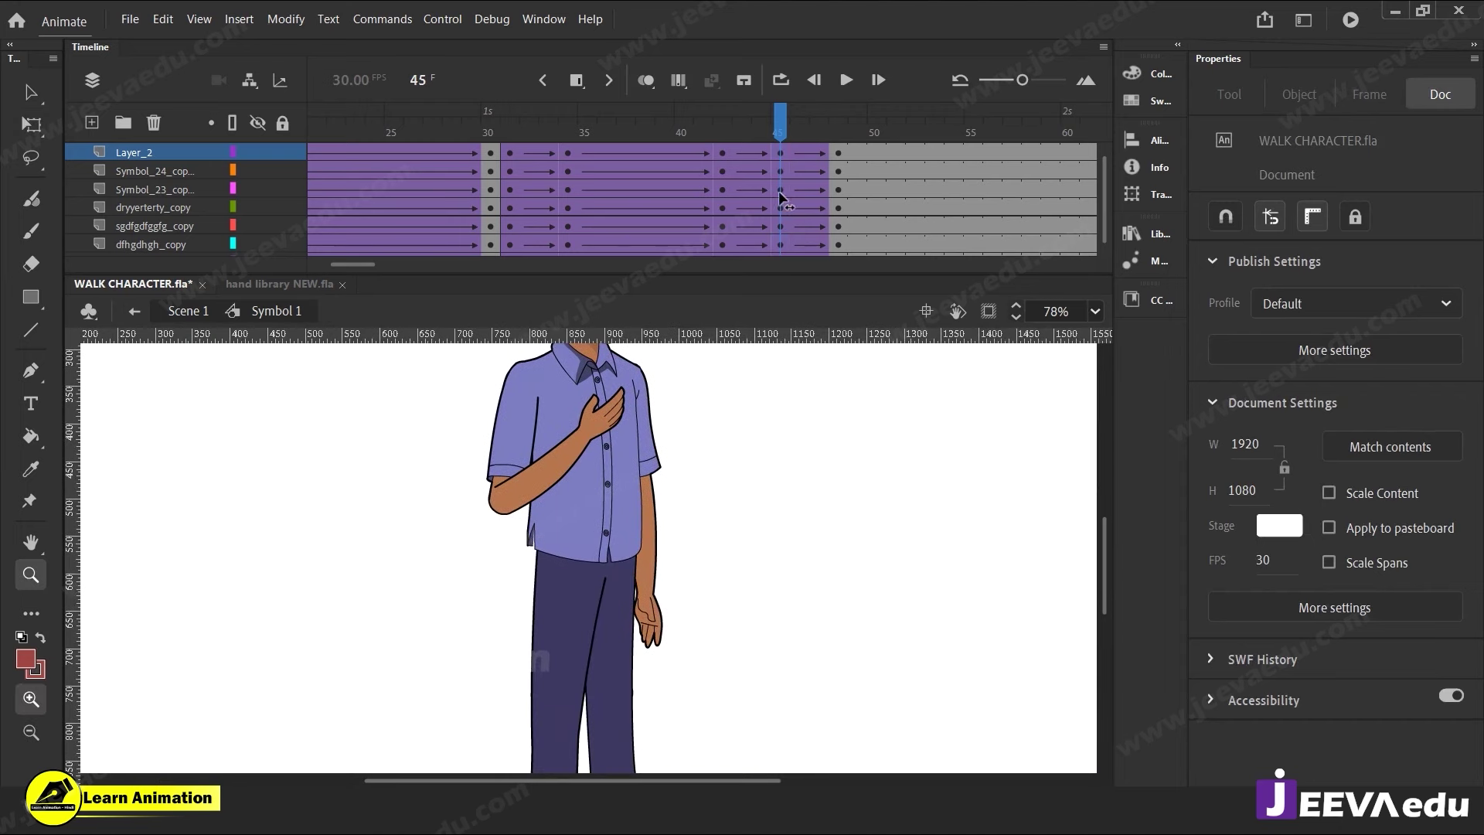
key("v")
left_click(657, 632)
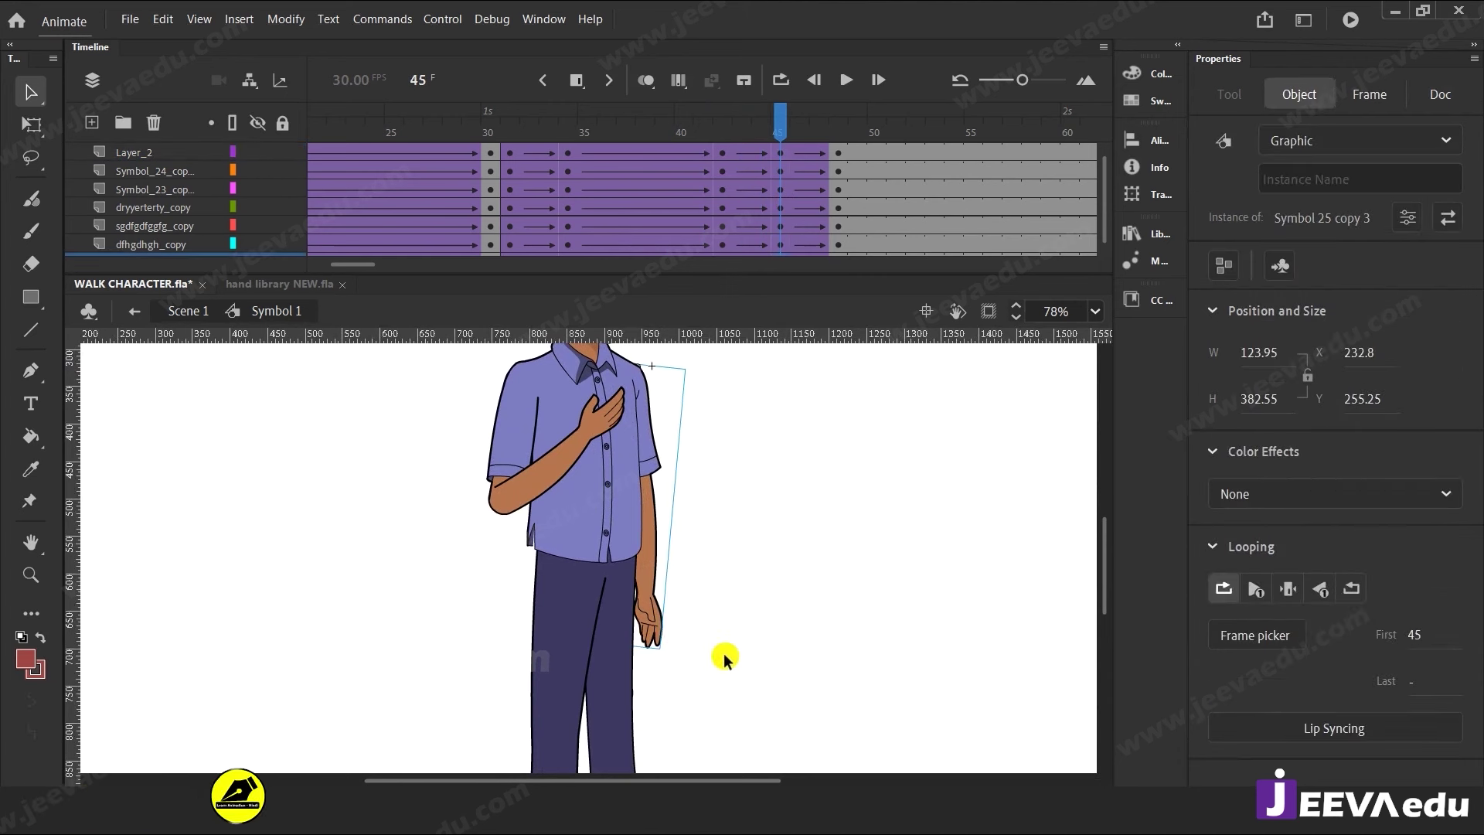
key("q")
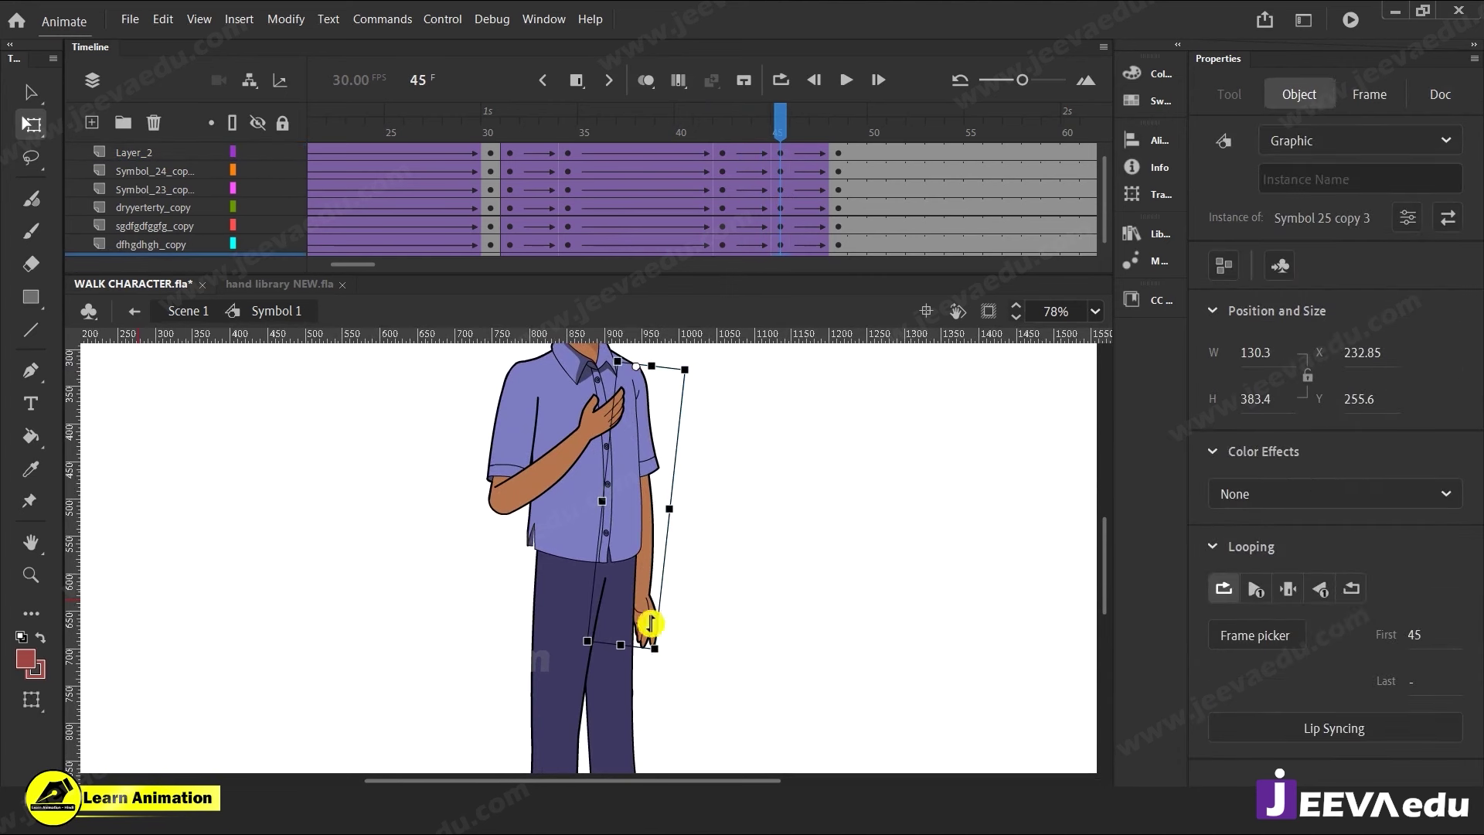
key("z")
left_click(596, 591, "alt")
left_click_drag(669, 603, 728, 626)
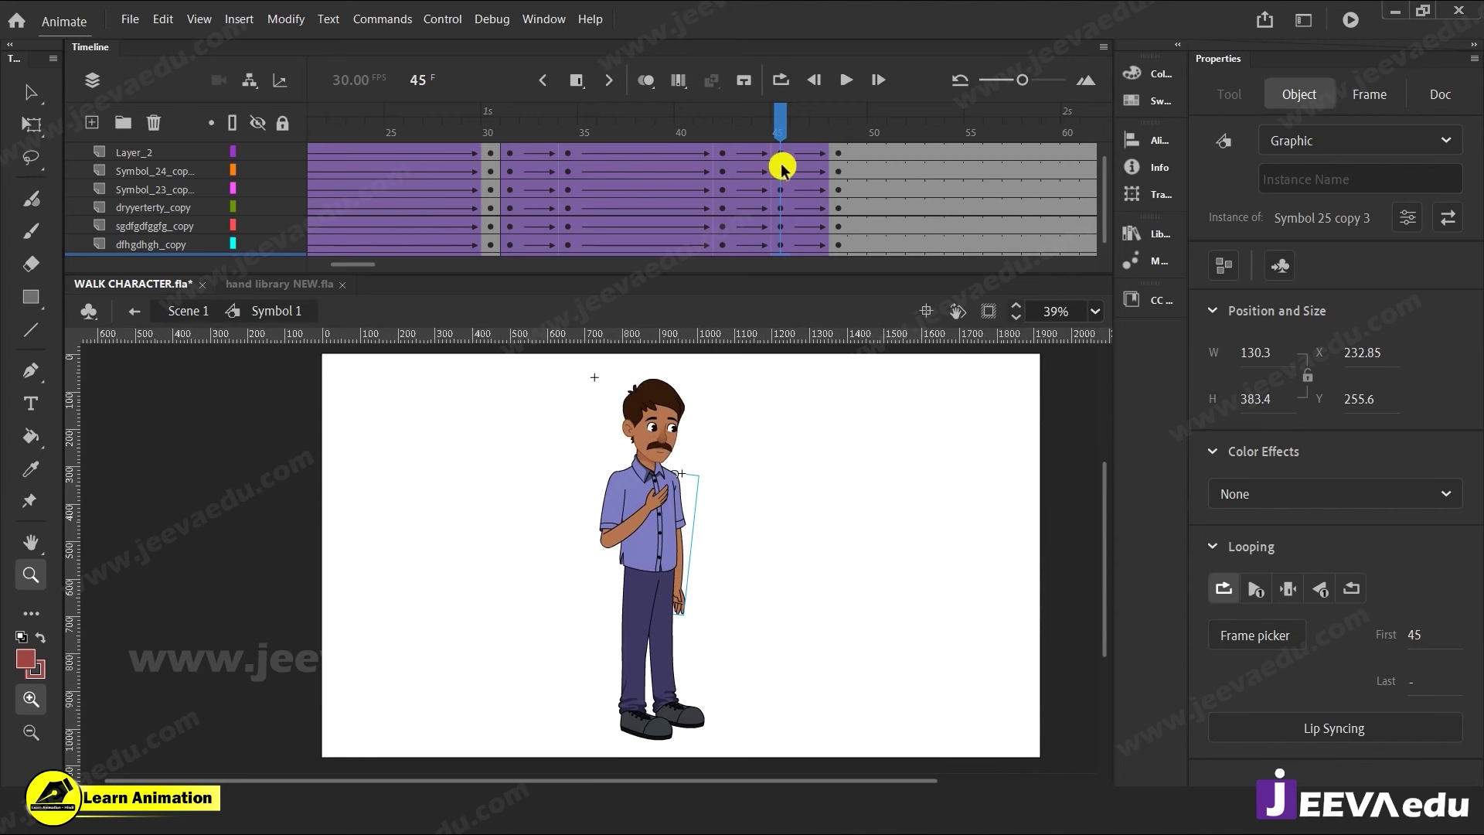
Play the section leading into frame 45 several times, full figure and close up, to review the adjusted pose.
left_click_drag(780, 164, 772, 120)
left_click(455, 134)
key("Return")
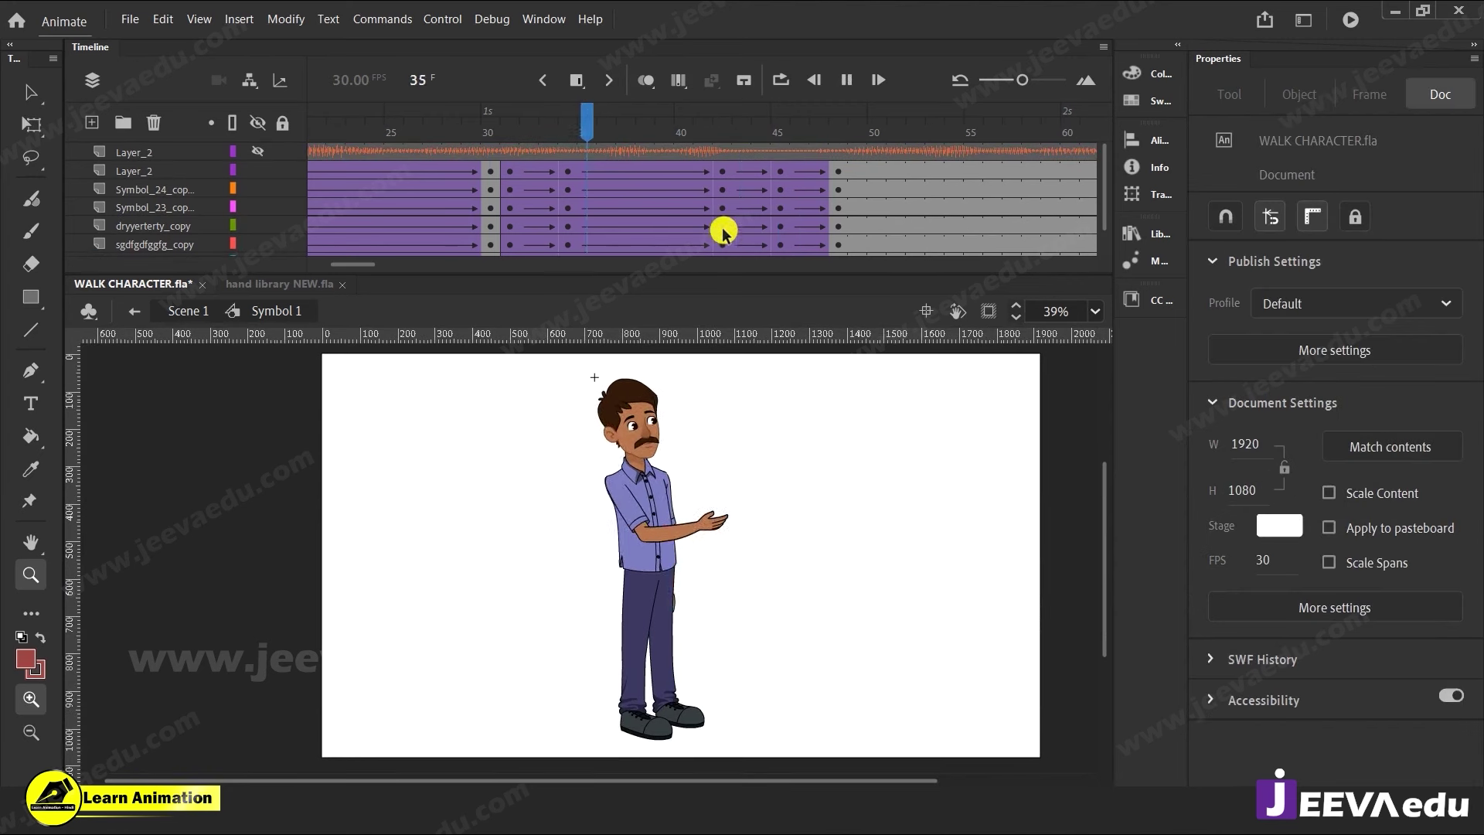
key("Return")
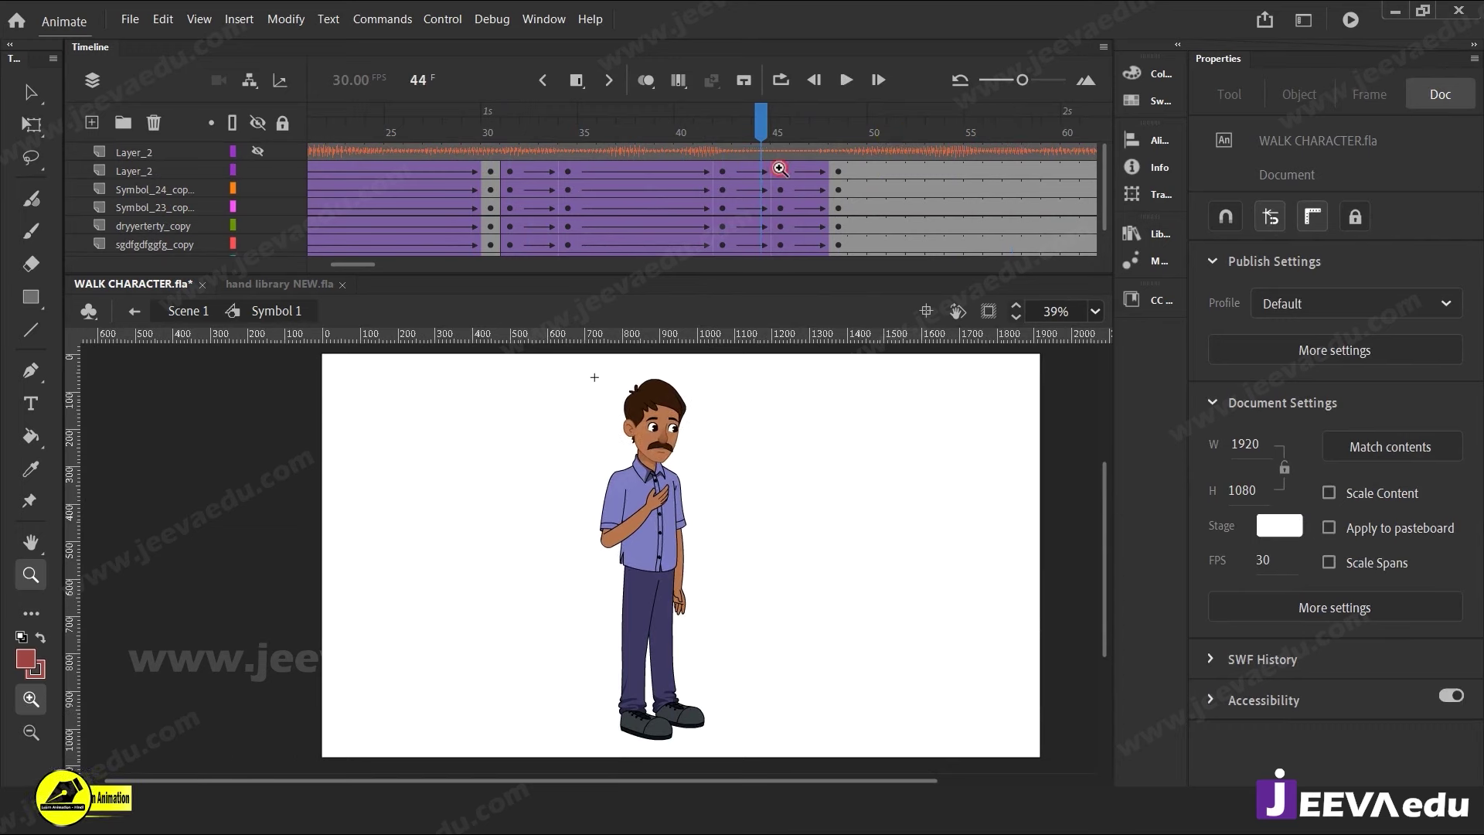
left_click(607, 574)
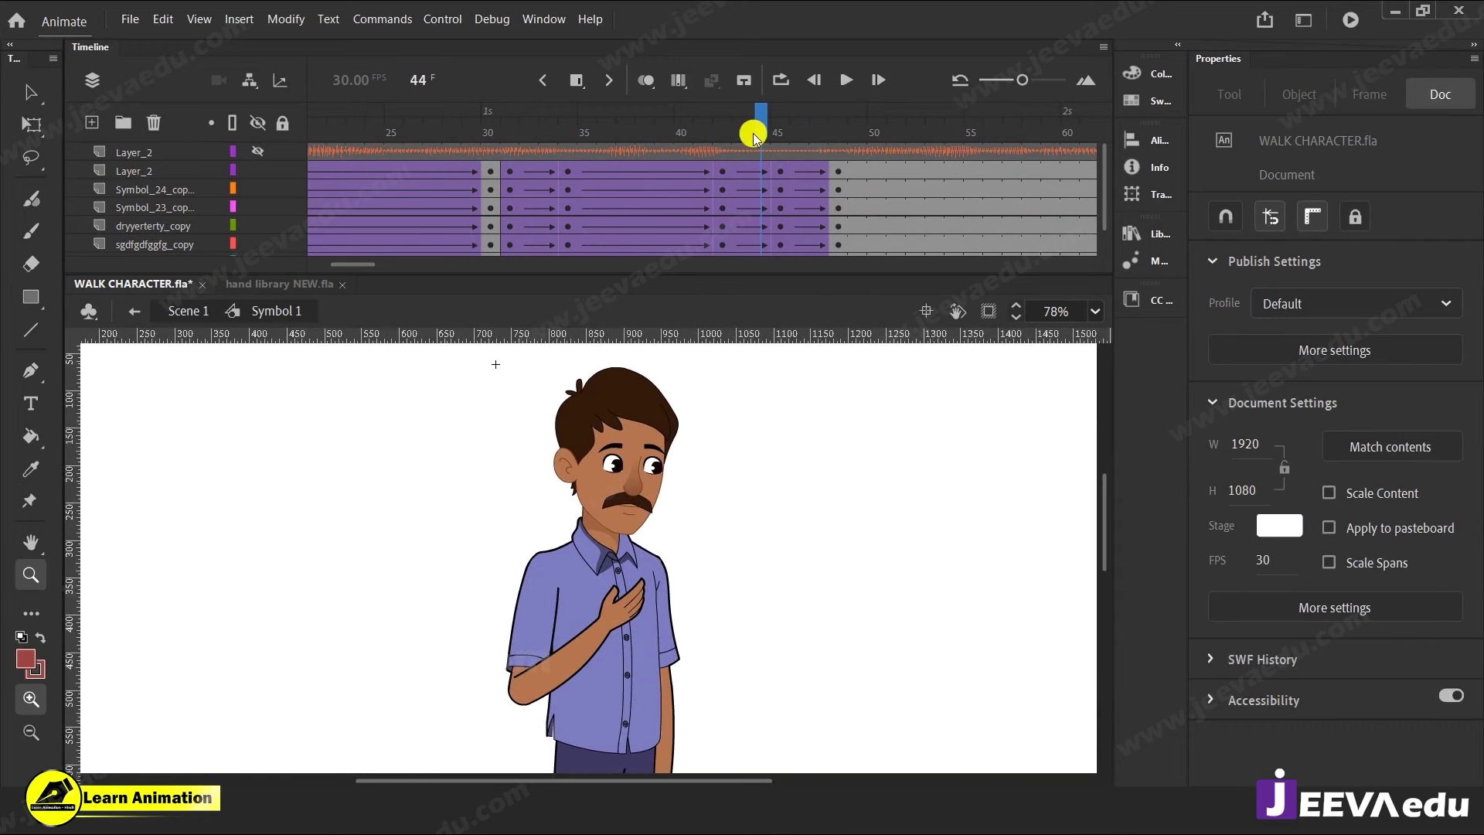
left_click_drag(752, 135, 369, 233)
key("Return")
key("Return")
left_click_drag(887, 137, 608, 155)
key("Return")
key("Return")
Tilt the head slightly backward at frame 45 and play the surrounding frames to check it.
left_click_drag(867, 136, 784, 211)
key("v")
left_click(656, 454)
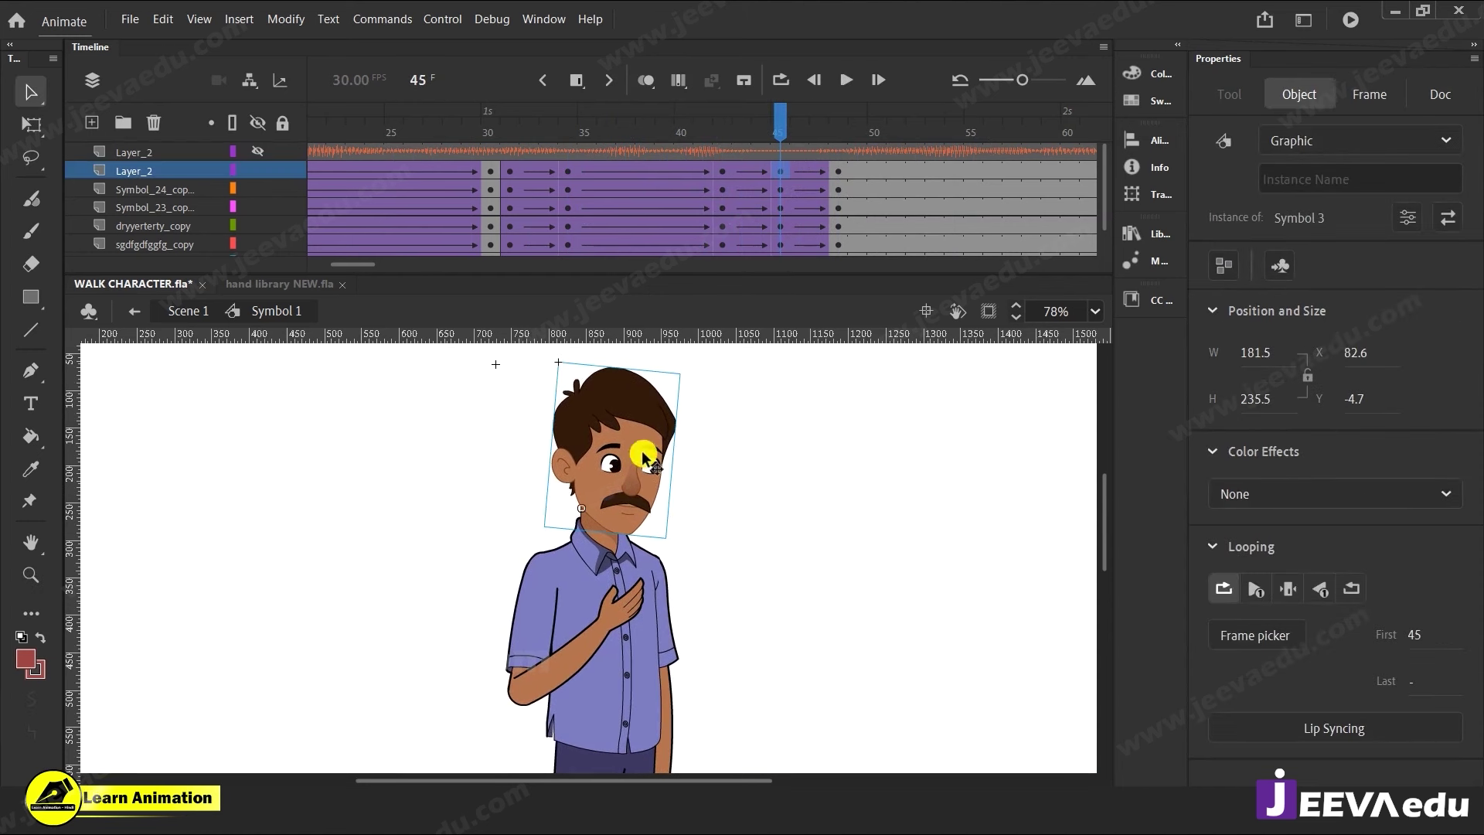
key("q")
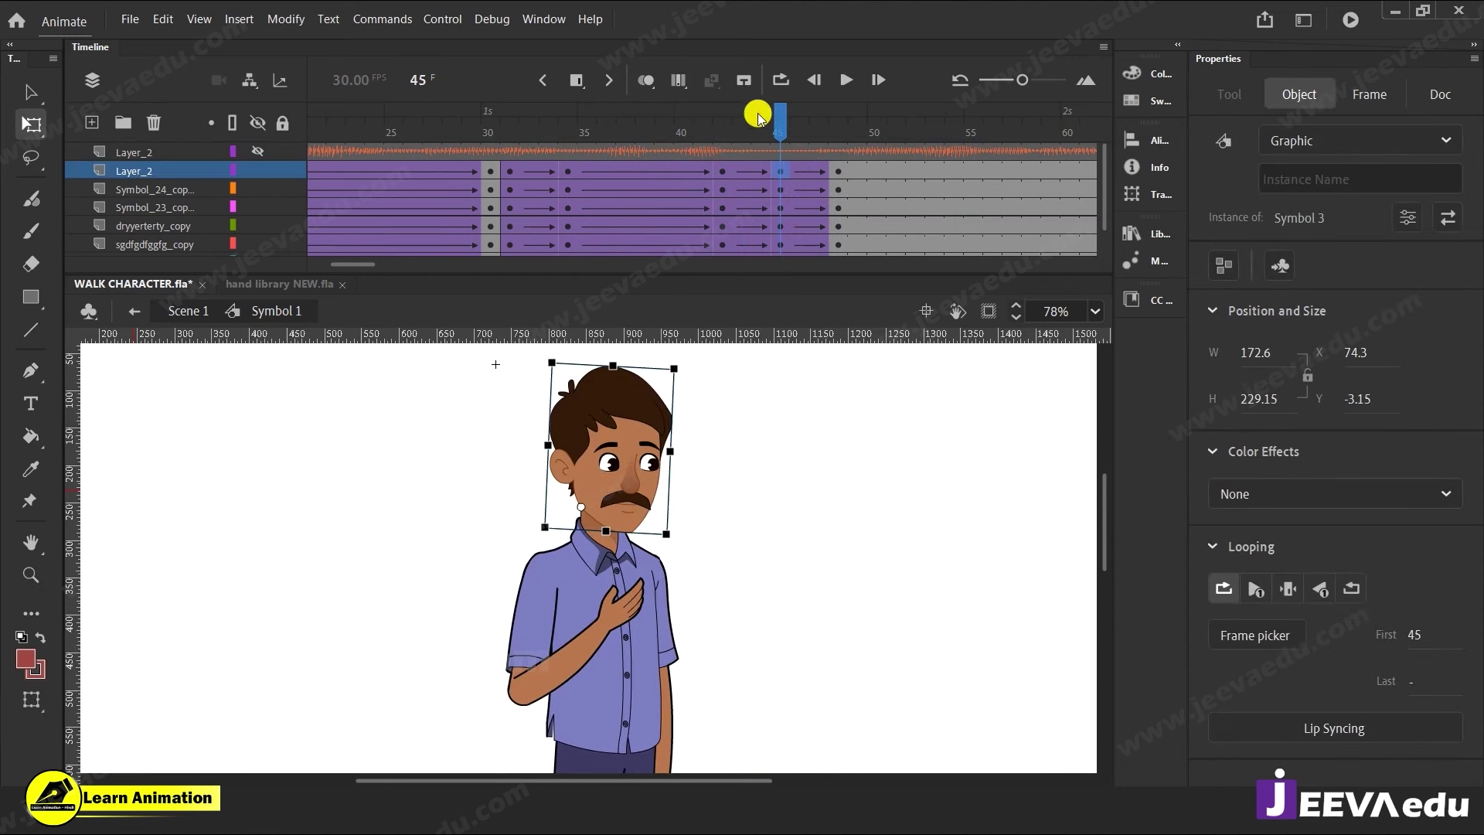
left_click(565, 166)
key("Return")
left_click_drag(869, 139, 451, 163)
key("Return")
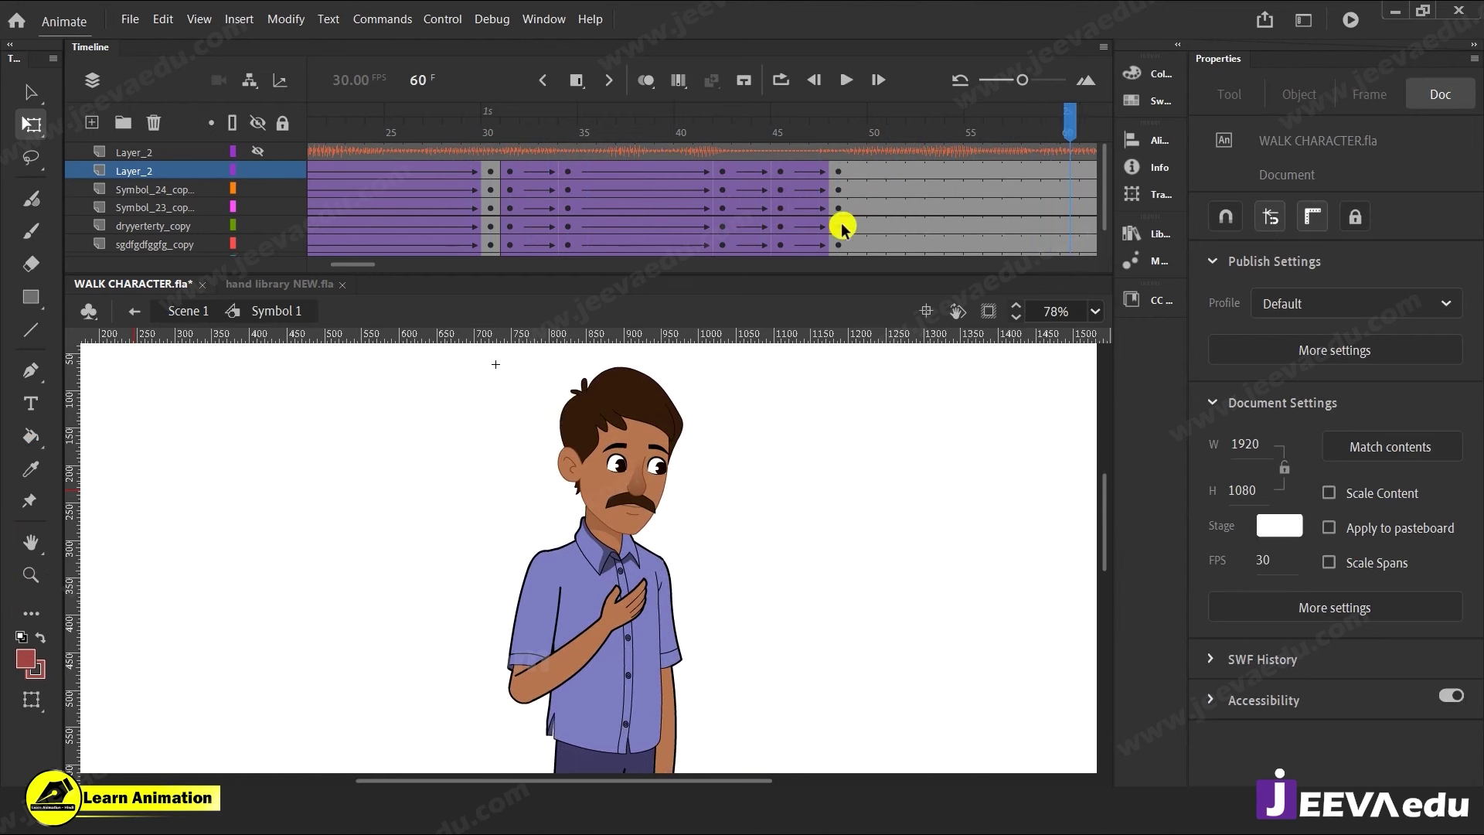
Select the head, torso and arms at frame 45, set their pivot near the waist and rotate them slightly forward.
left_click(788, 143)
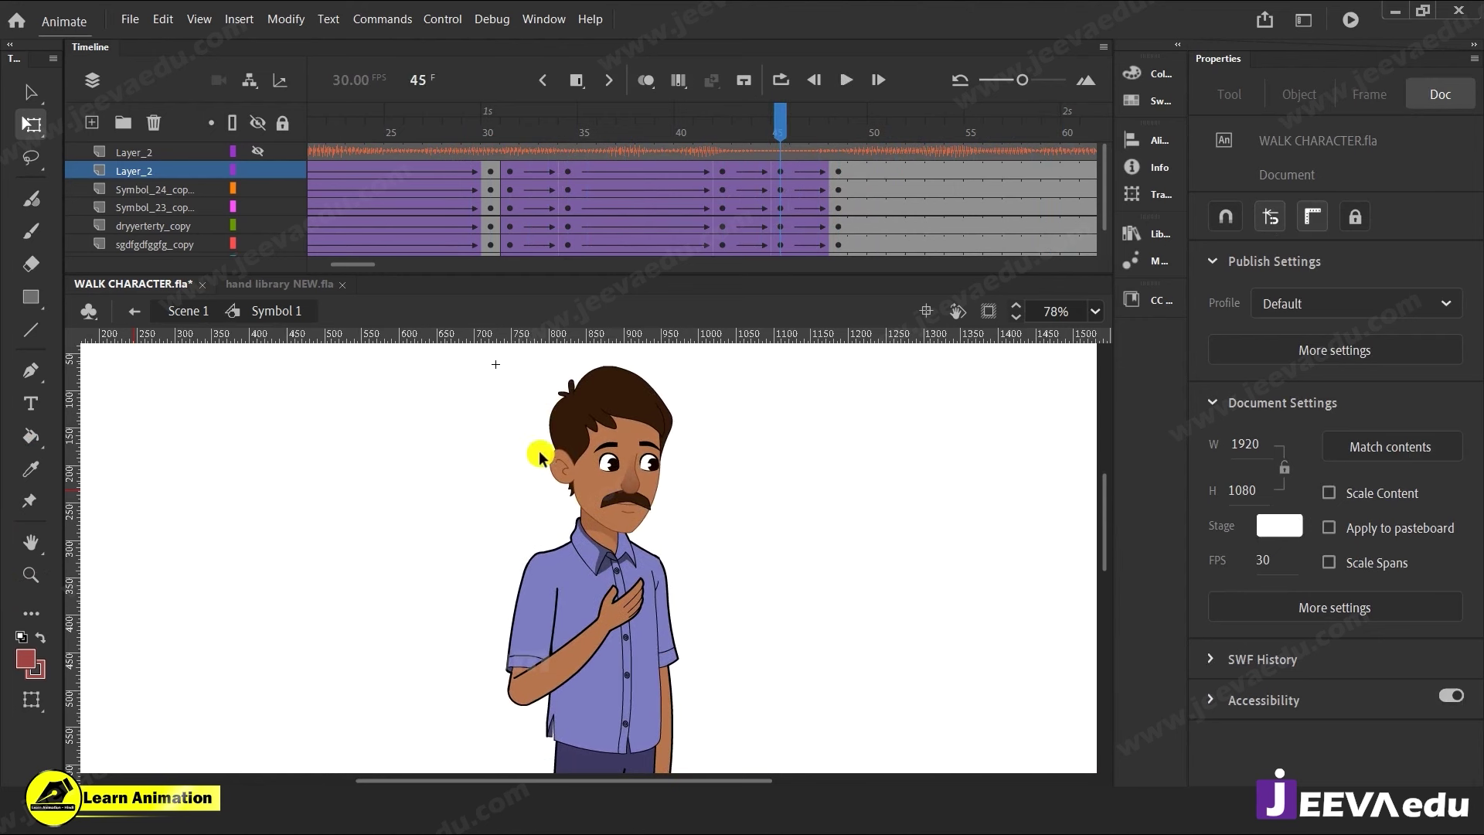
key("v")
left_click_drag(466, 384, 683, 605)
key("z")
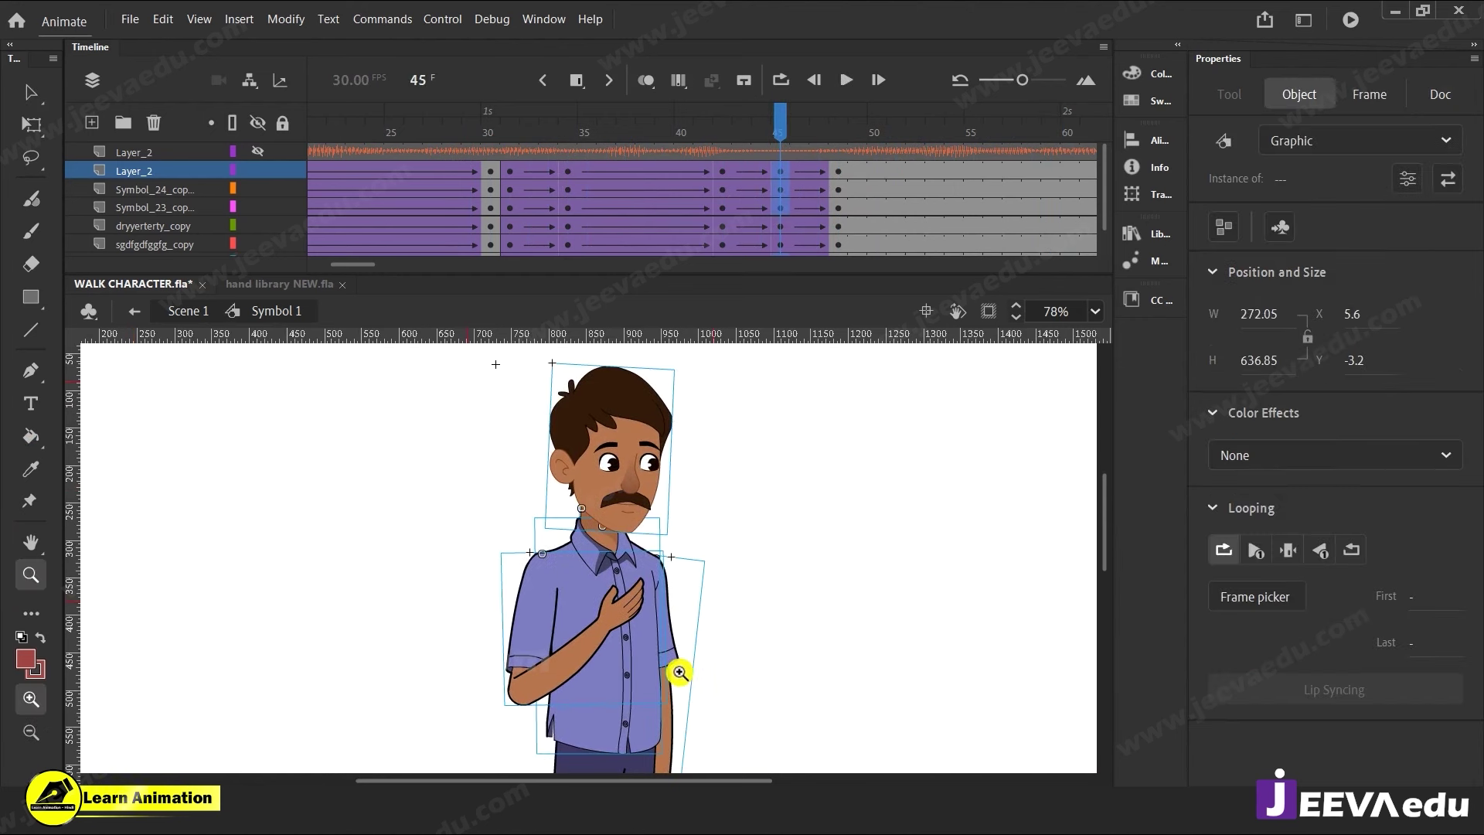
left_click(679, 672, "alt")
left_click(564, 513)
key("q")
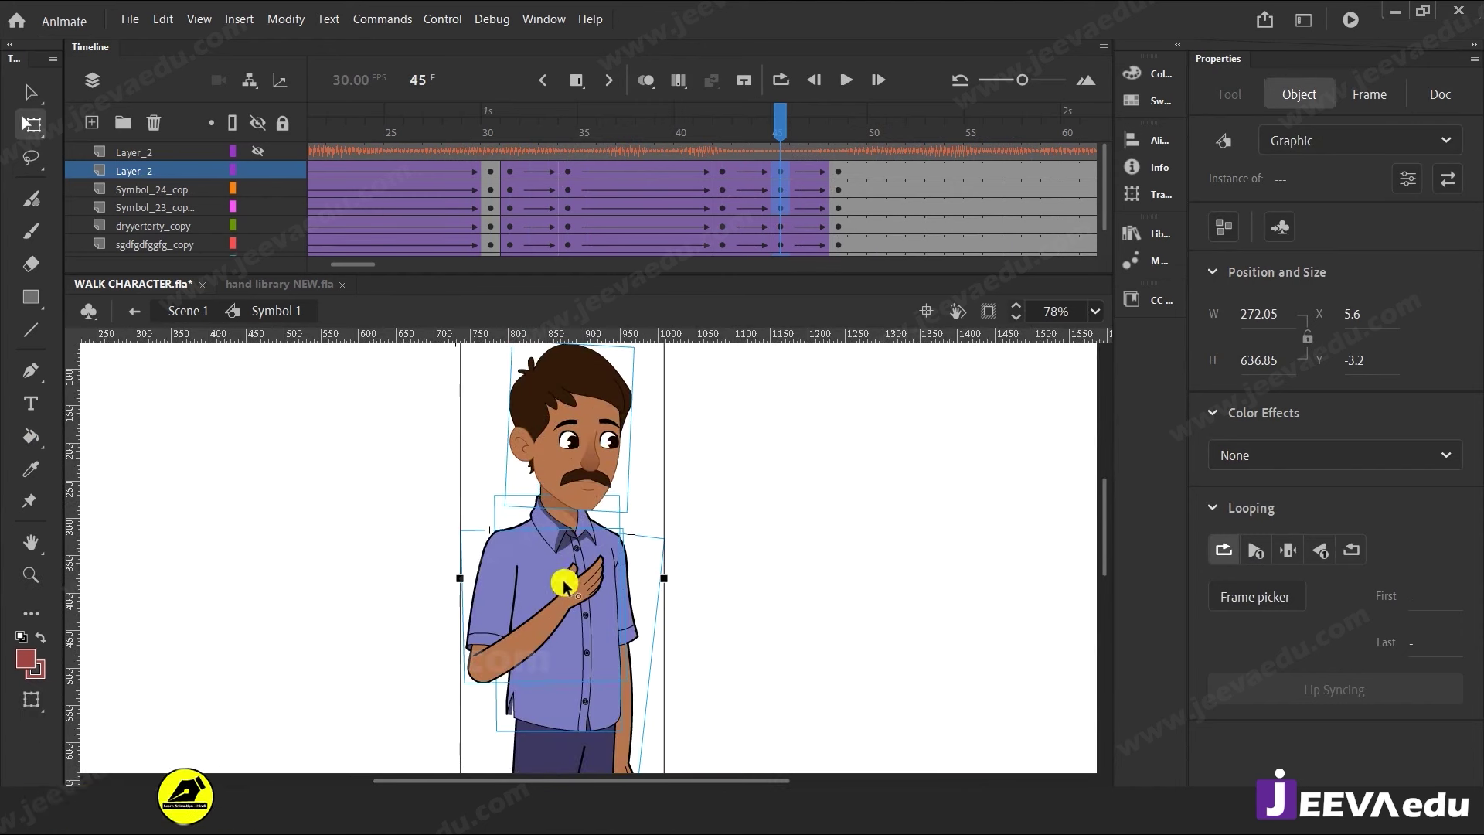
left_click_drag(579, 715, 580, 718)
left_click_drag(655, 473, 675, 555)
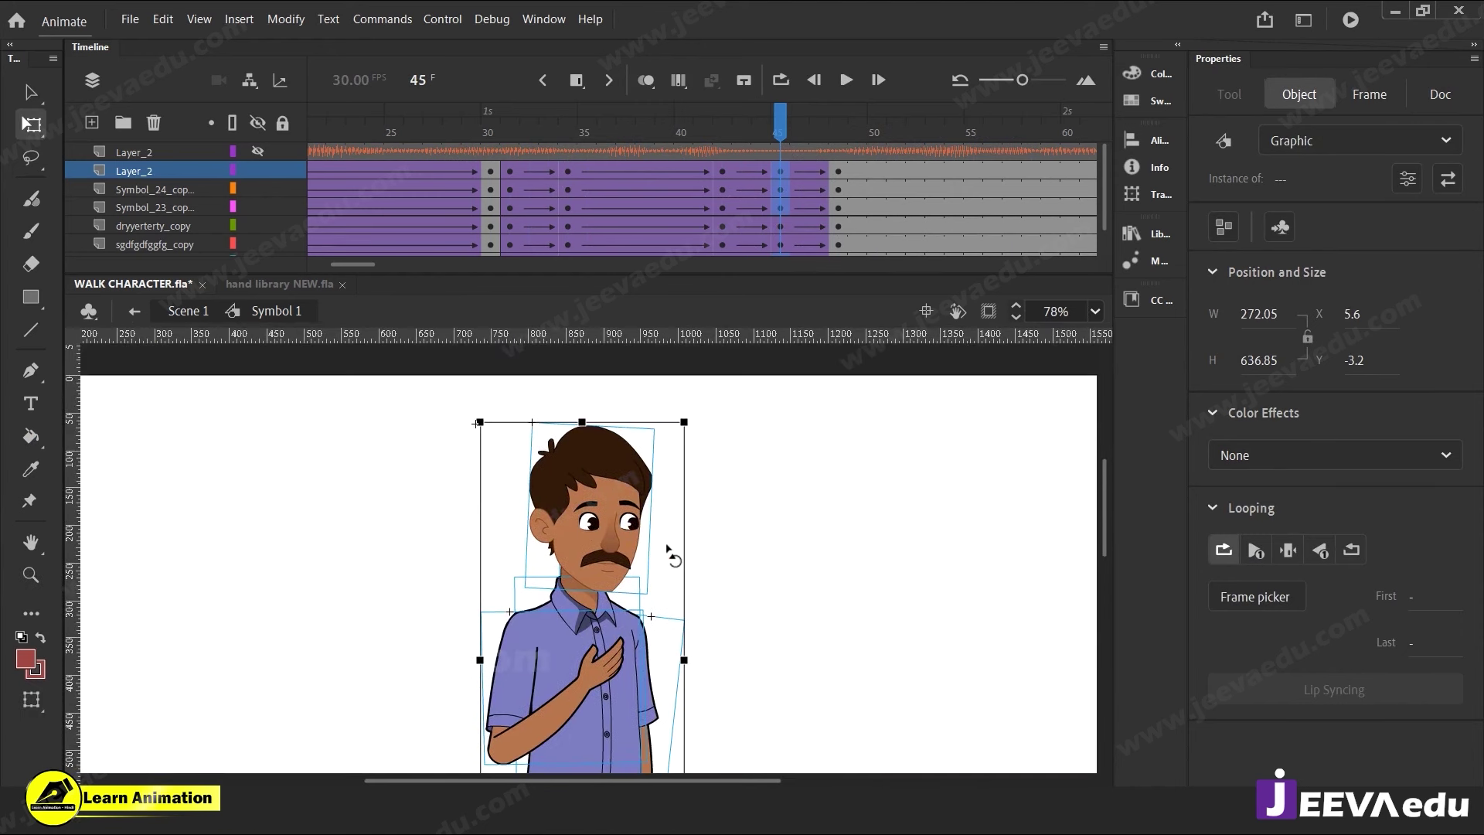
left_click_drag(693, 418, 691, 415)
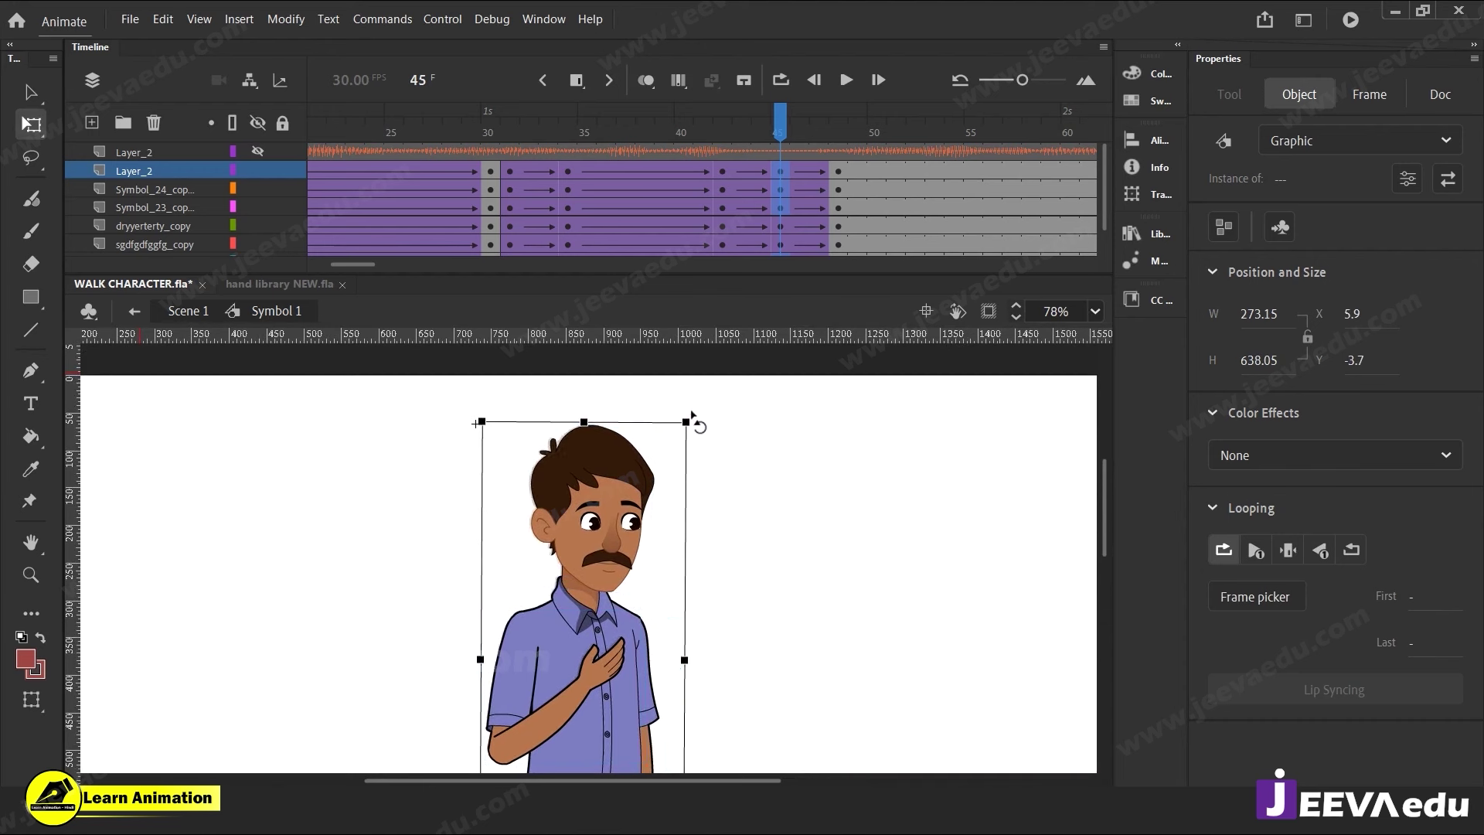
Play the animation from about frame 33 and again from the start to review the adjusted upper-body movement.
left_click_drag(765, 170, 544, 147)
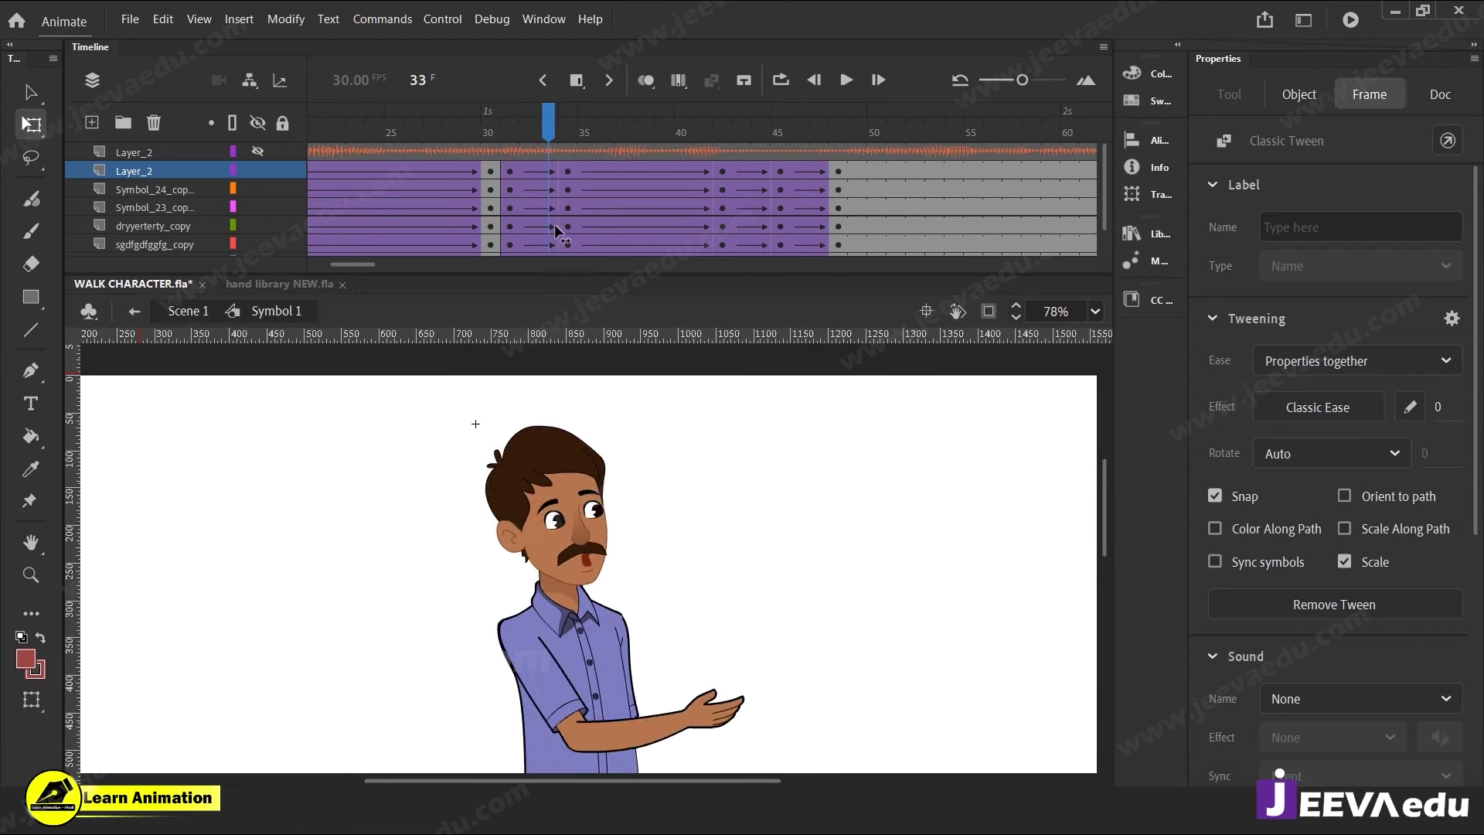
key("Return")
left_click_drag(876, 132, 526, 174)
key("Return")
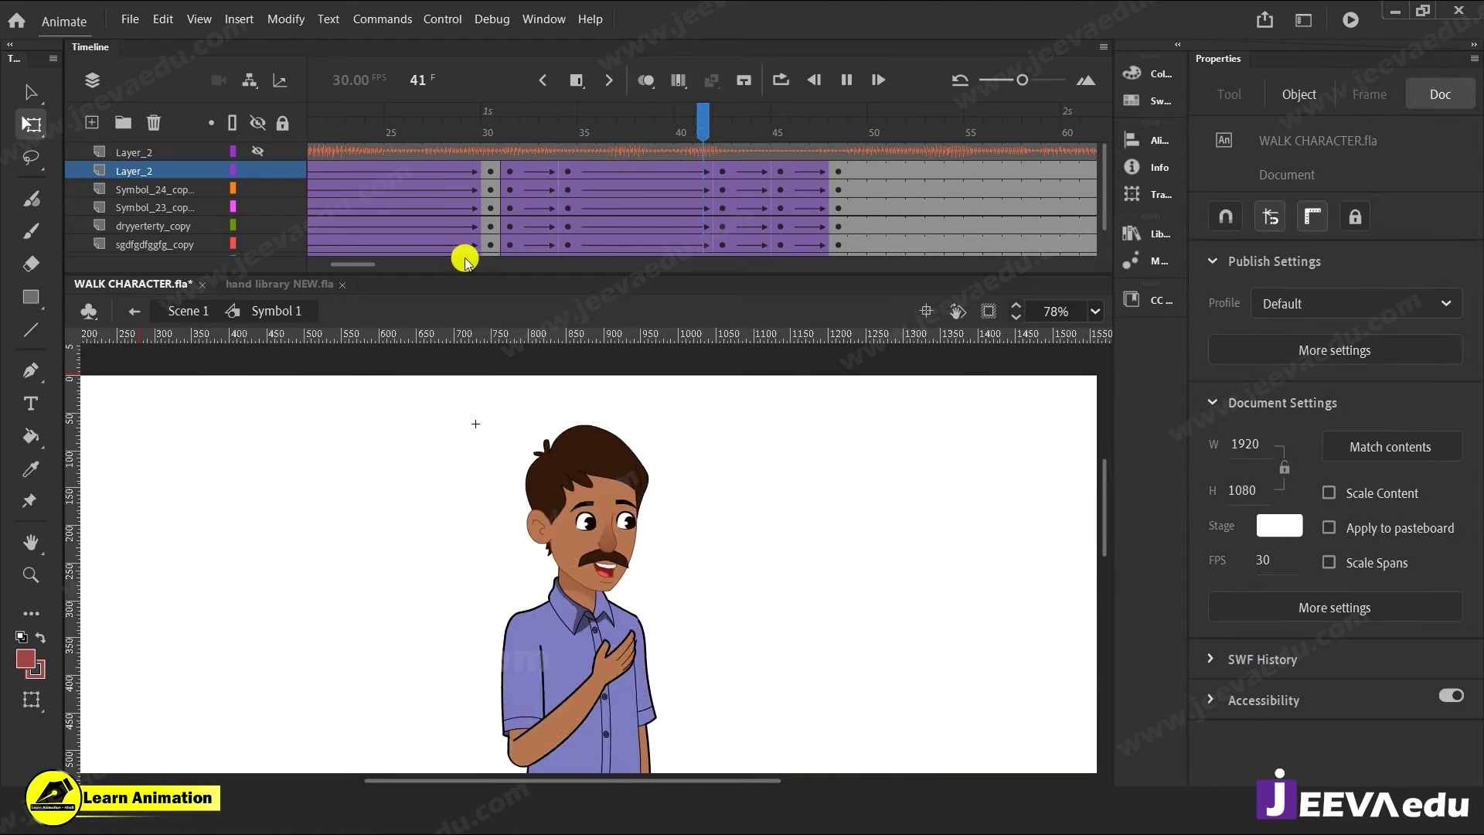
left_click_drag(900, 176, 68, 313)
key("ctrl+shift+a")
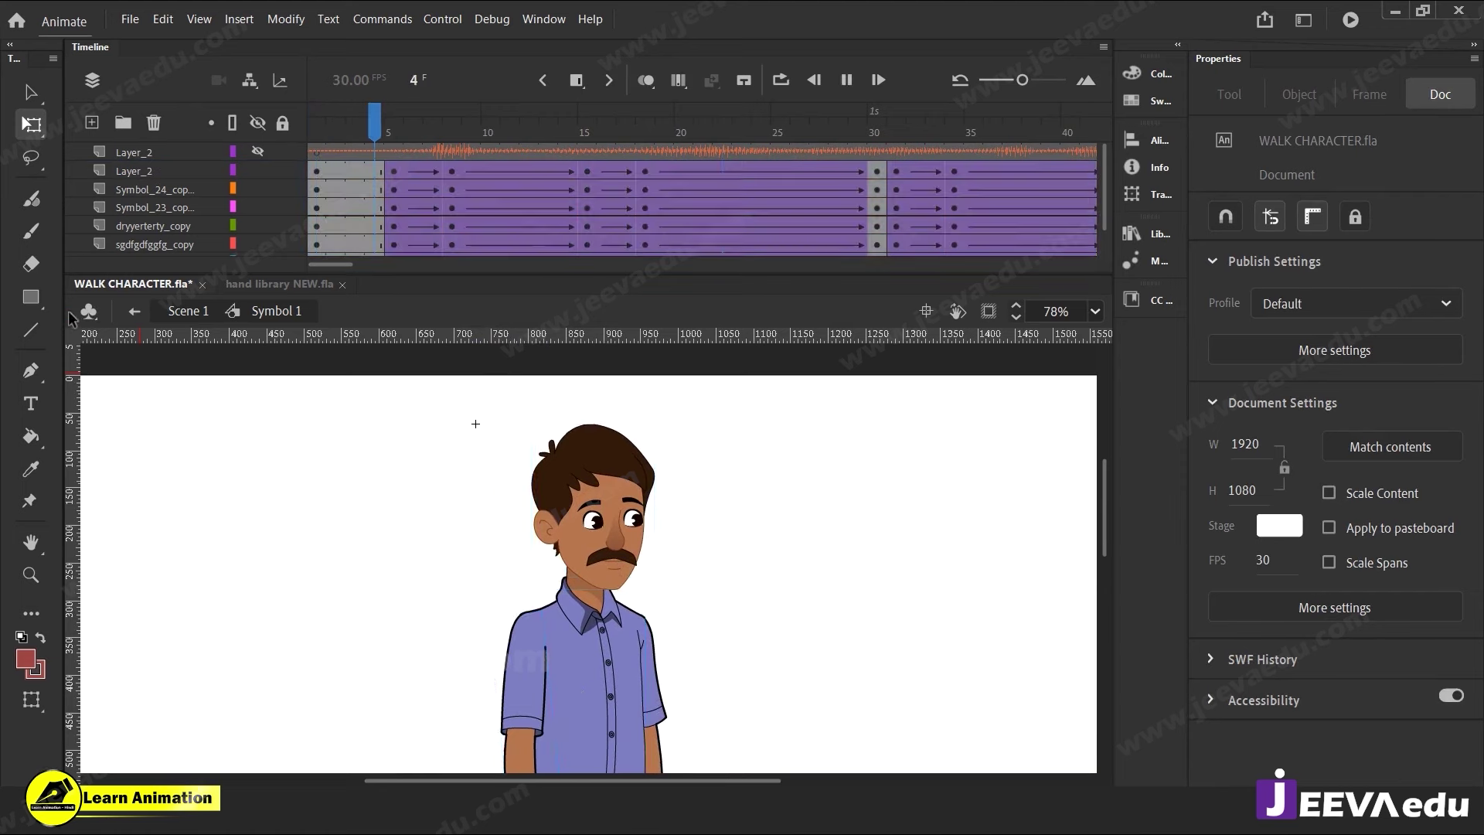
key("Return")
left_click_drag(630, 135, 2, 324)
key("Return")
left_click_drag(787, 133, 576, 202)
Replay the frames around 45 to 48 to examine the body movement between these keyframes.
left_click(584, 183)
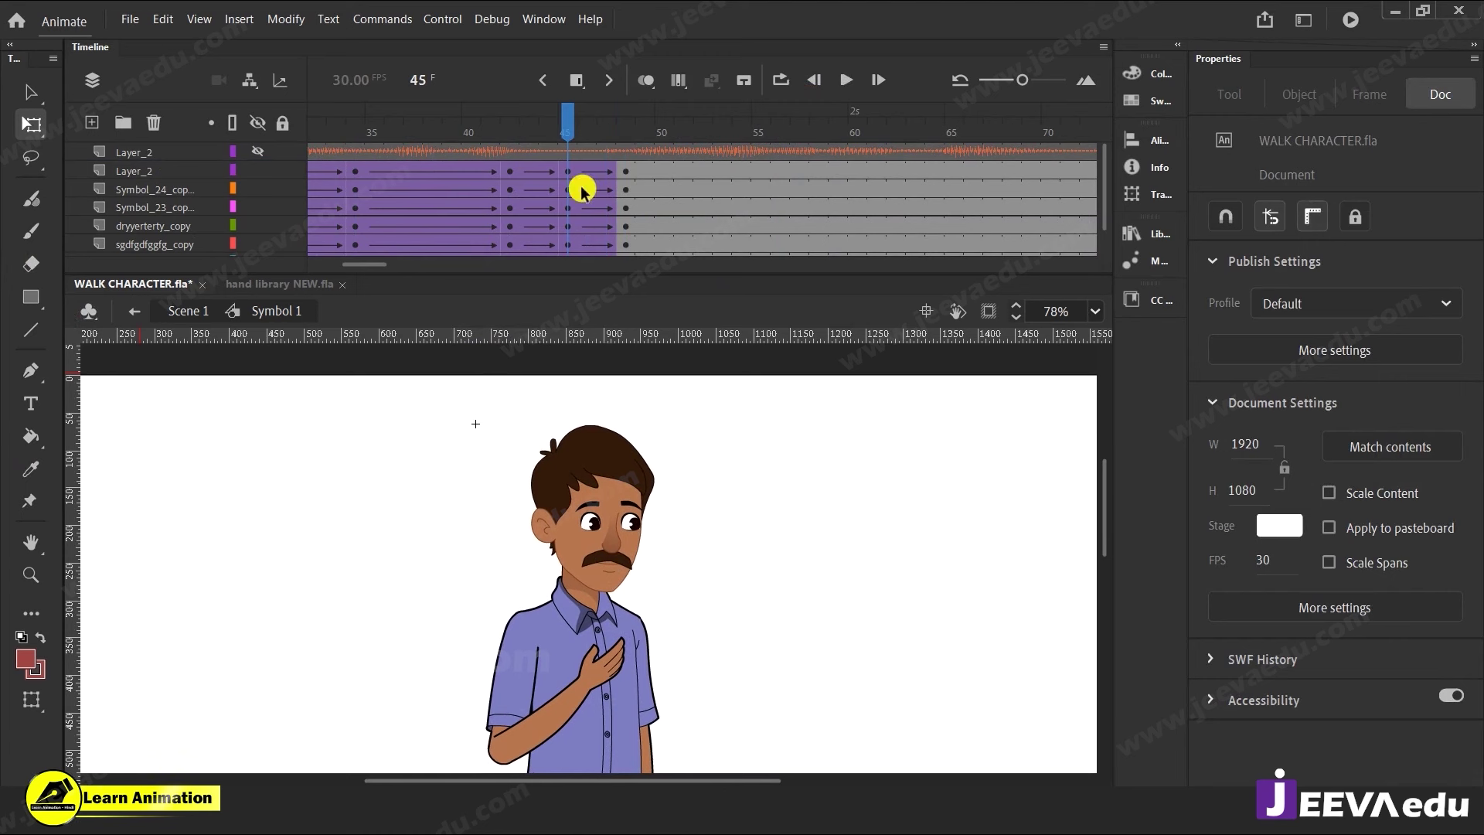
key("Return")
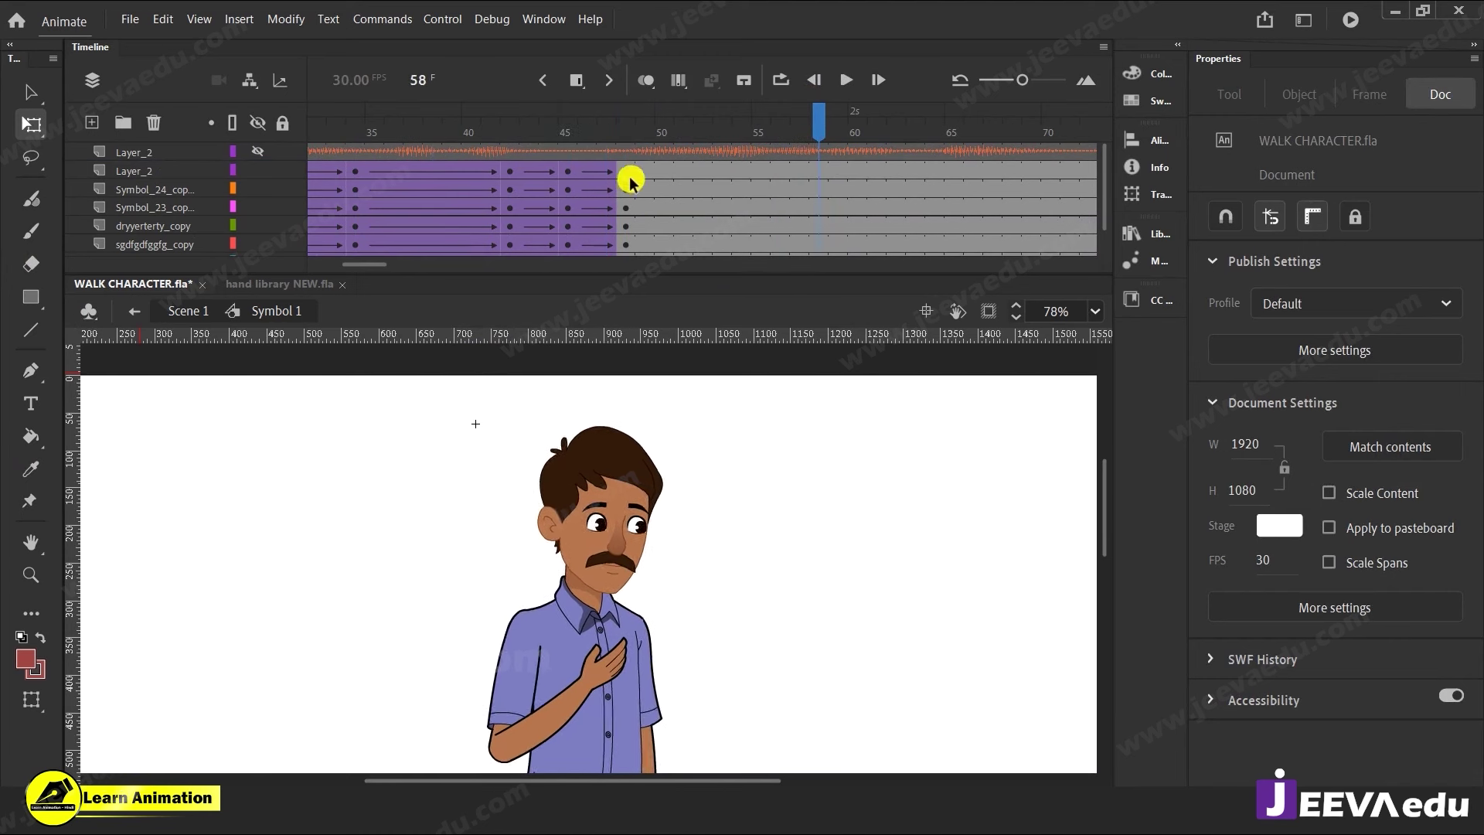
key("Return")
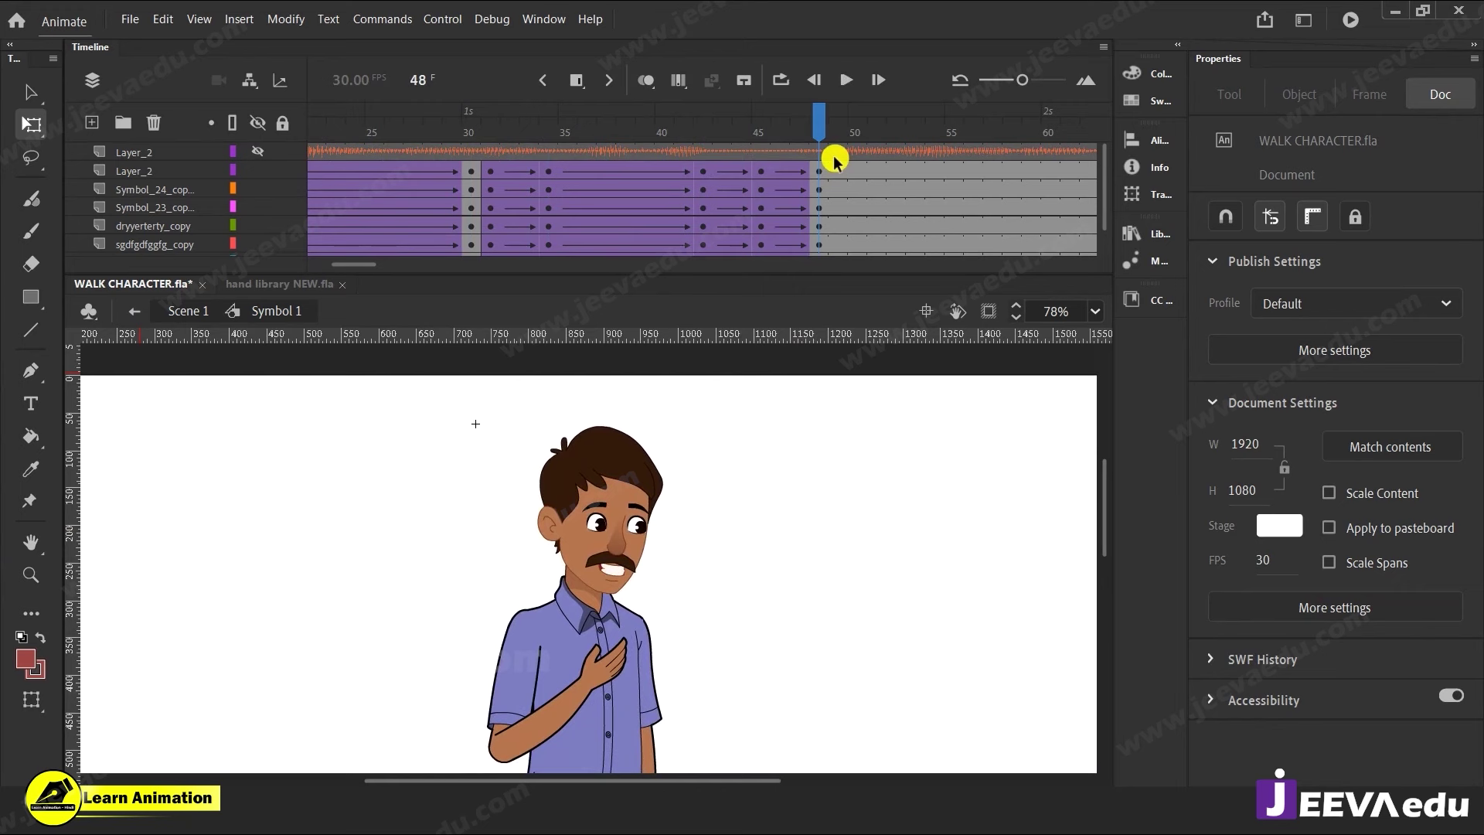
left_click_drag(825, 135, 496, 183)
key("Return")
left_click_drag(895, 133, 578, 213)
left_click_drag(692, 213, 762, 203)
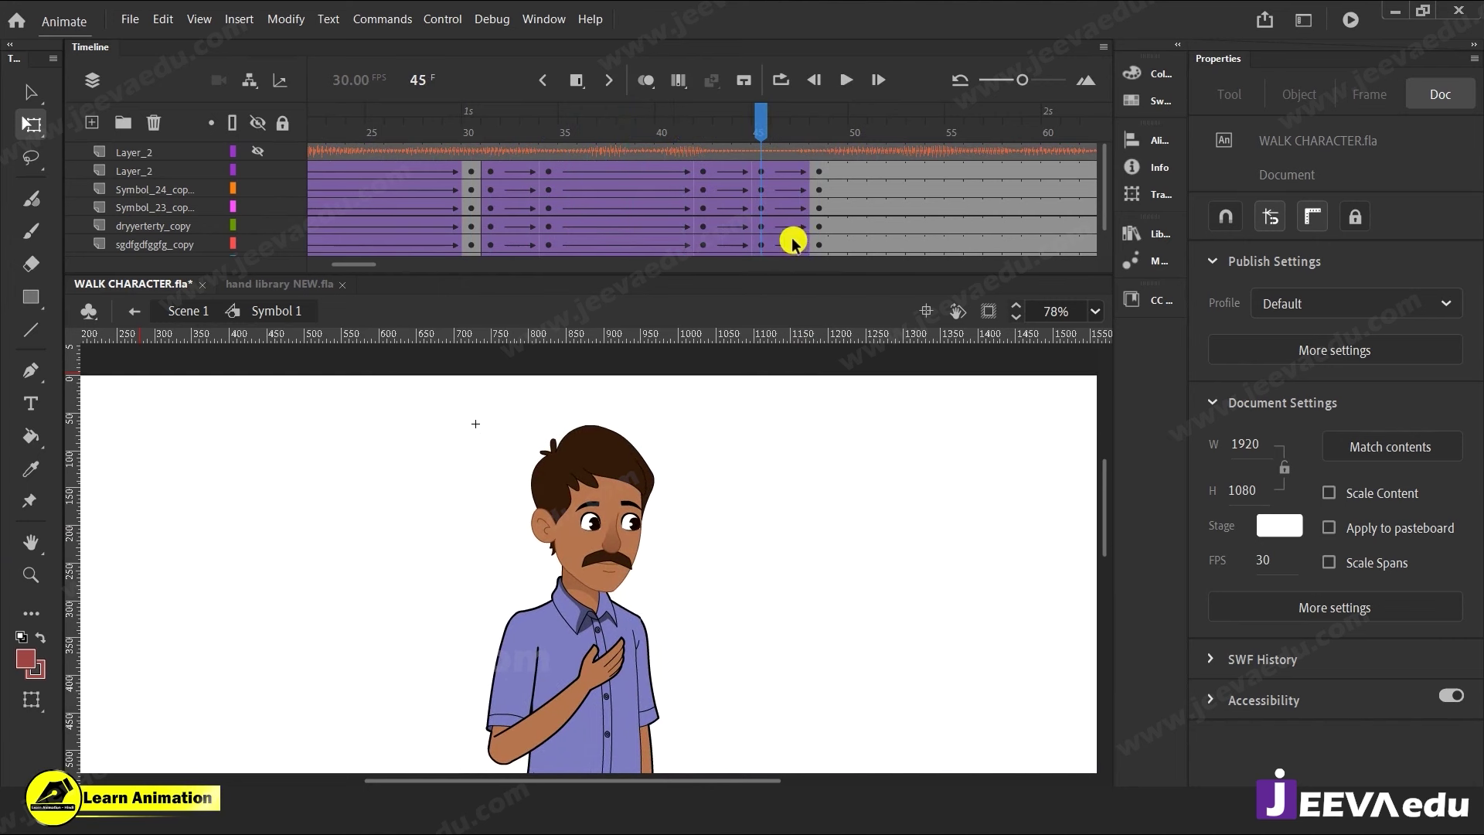
key("Return")
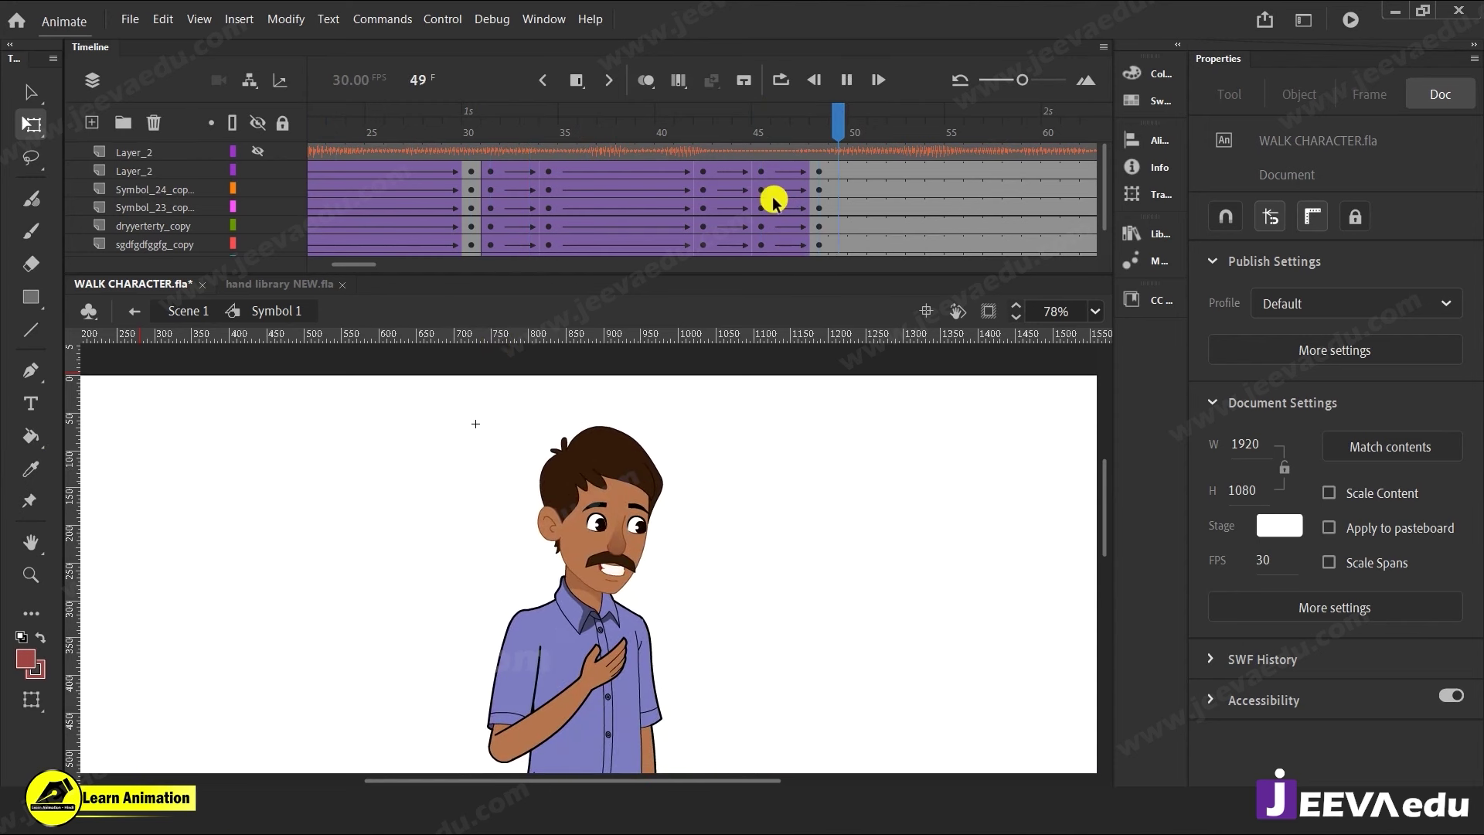
left_click(834, 189)
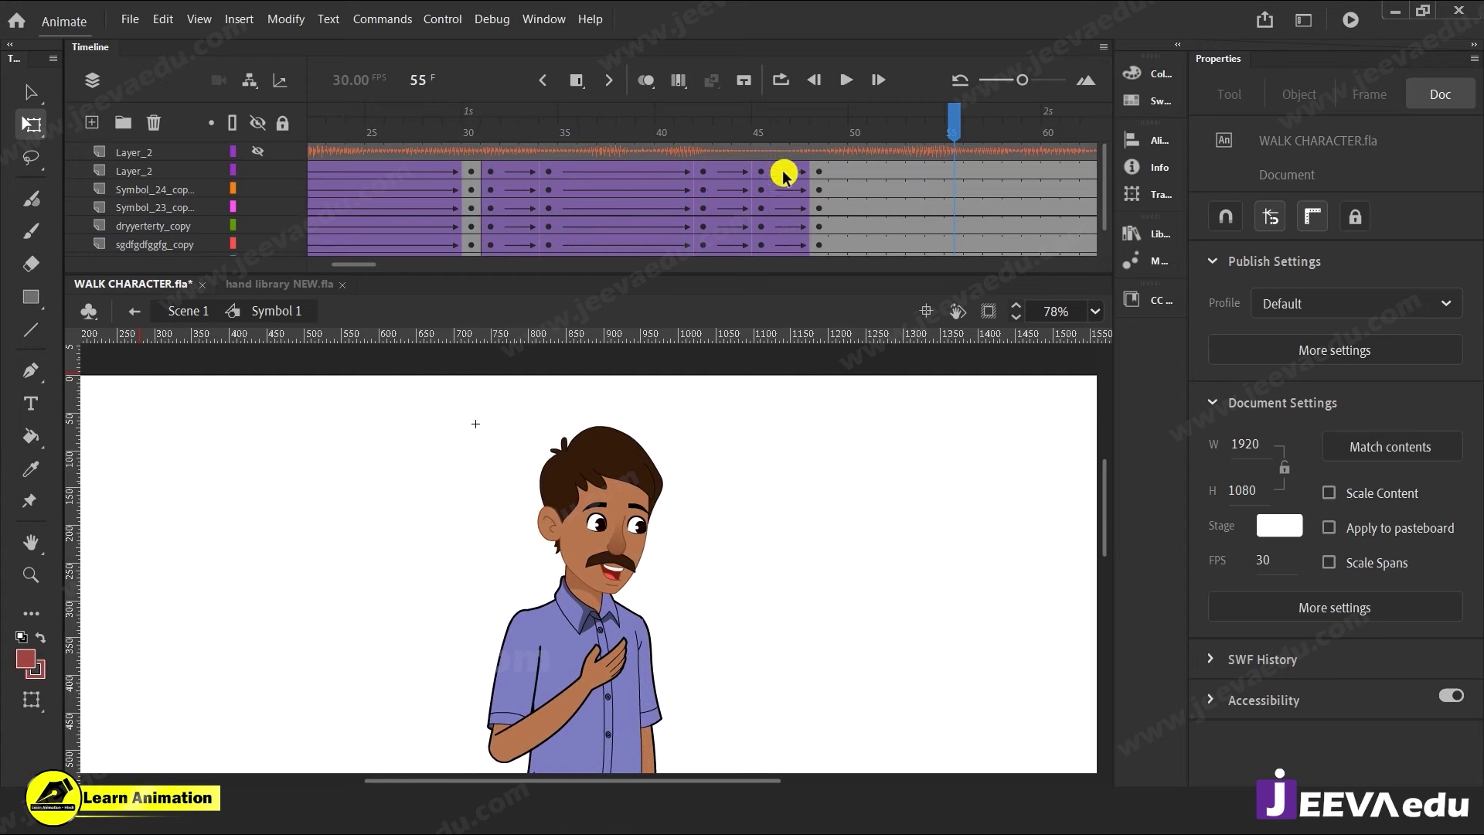
Clear the frame 48 keyframes and remove the classic tweens after frame 45 on all character layers.
left_click_drag(782, 174, 830, 326)
right_click(800, 199)
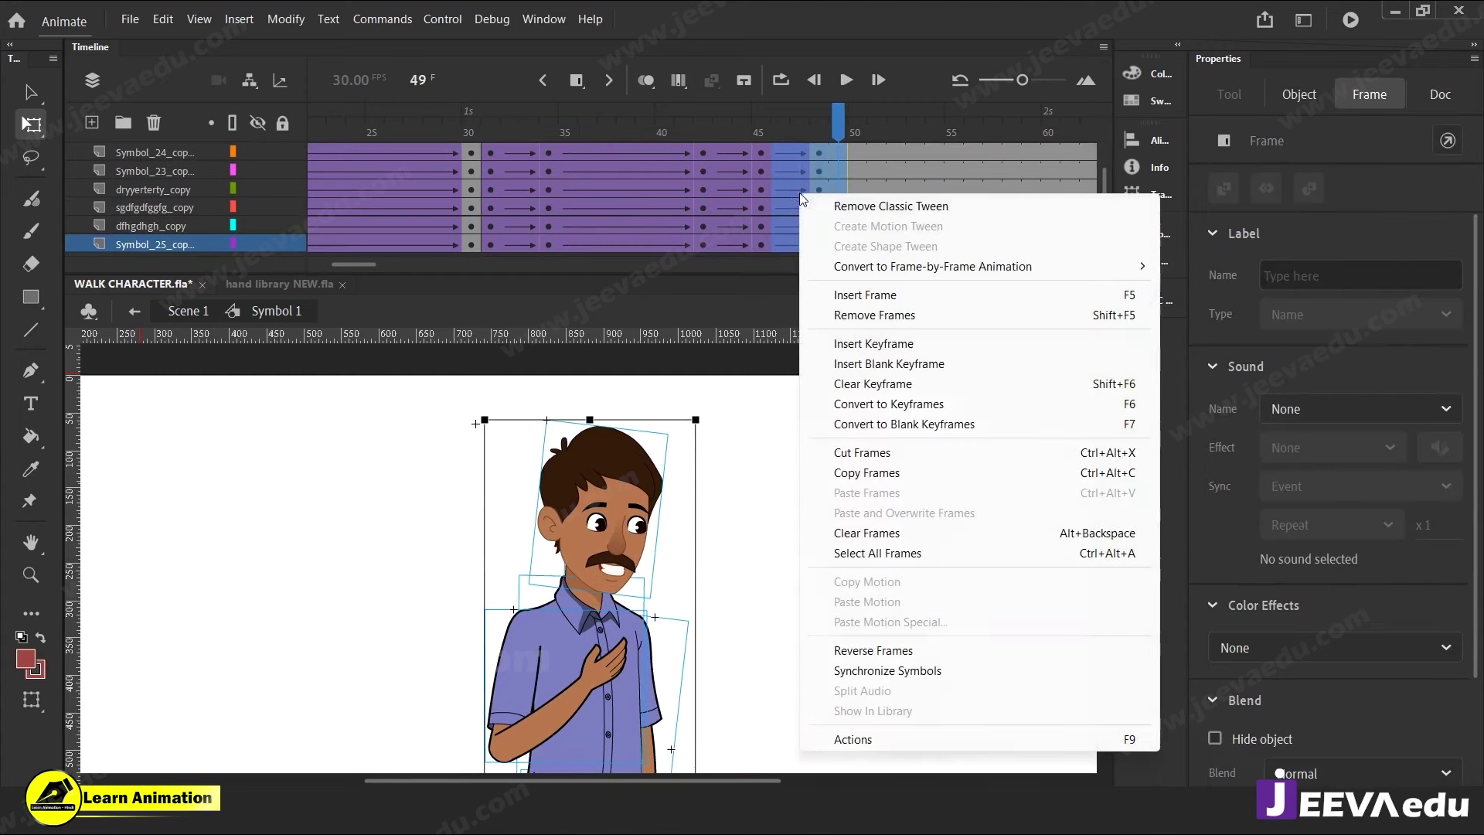
left_click(869, 386)
right_click(804, 210)
left_click(853, 225)
scroll(839, 160, "up", 2)
Play the animation repeatedly from before frame 35 to check how the movement settles at frame 45.
left_click_drag(837, 125, 515, 221)
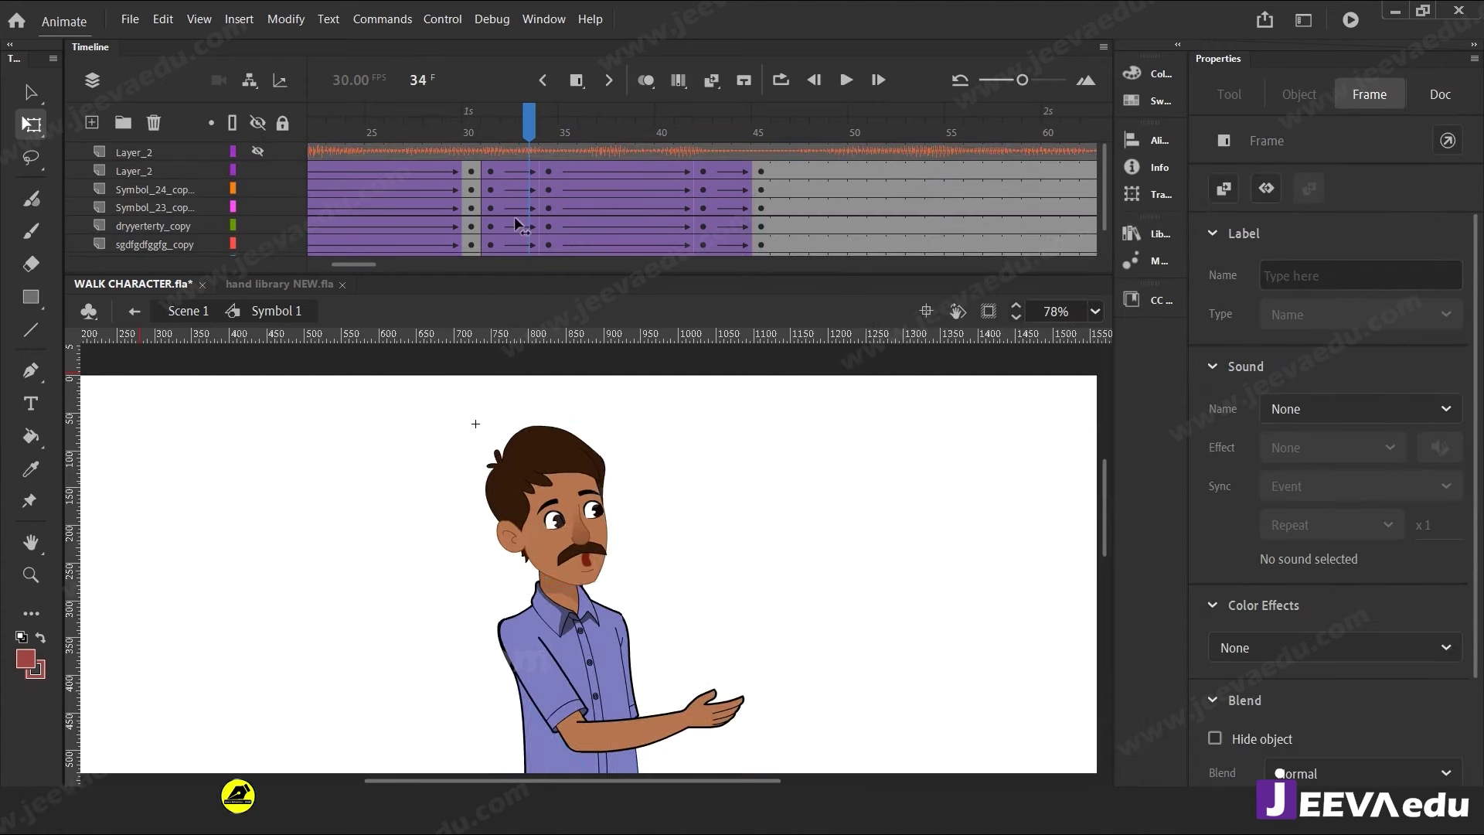
left_click(481, 230)
key("Return")
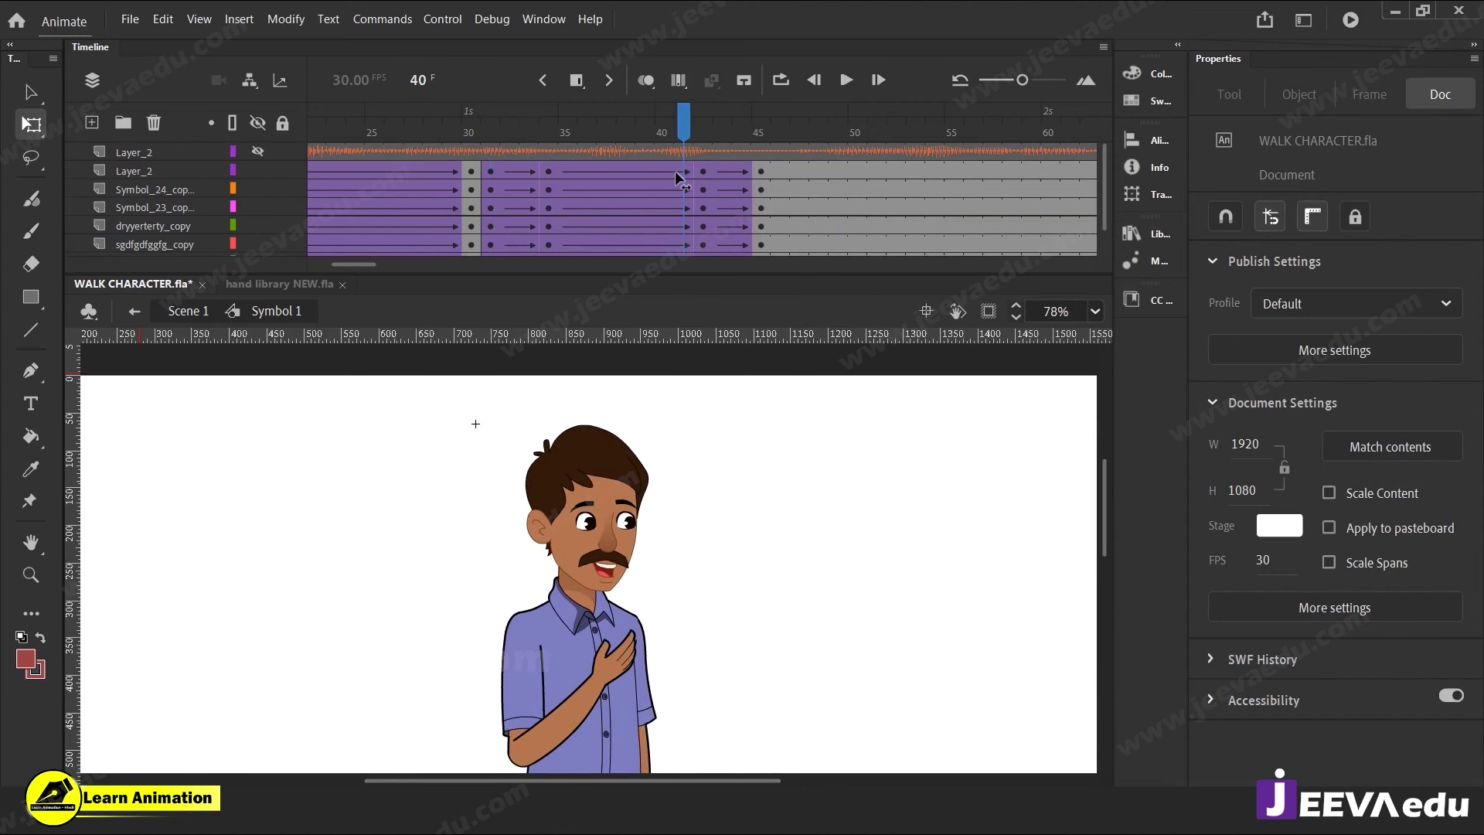
left_click(766, 193)
left_click(384, 232)
key("Return")
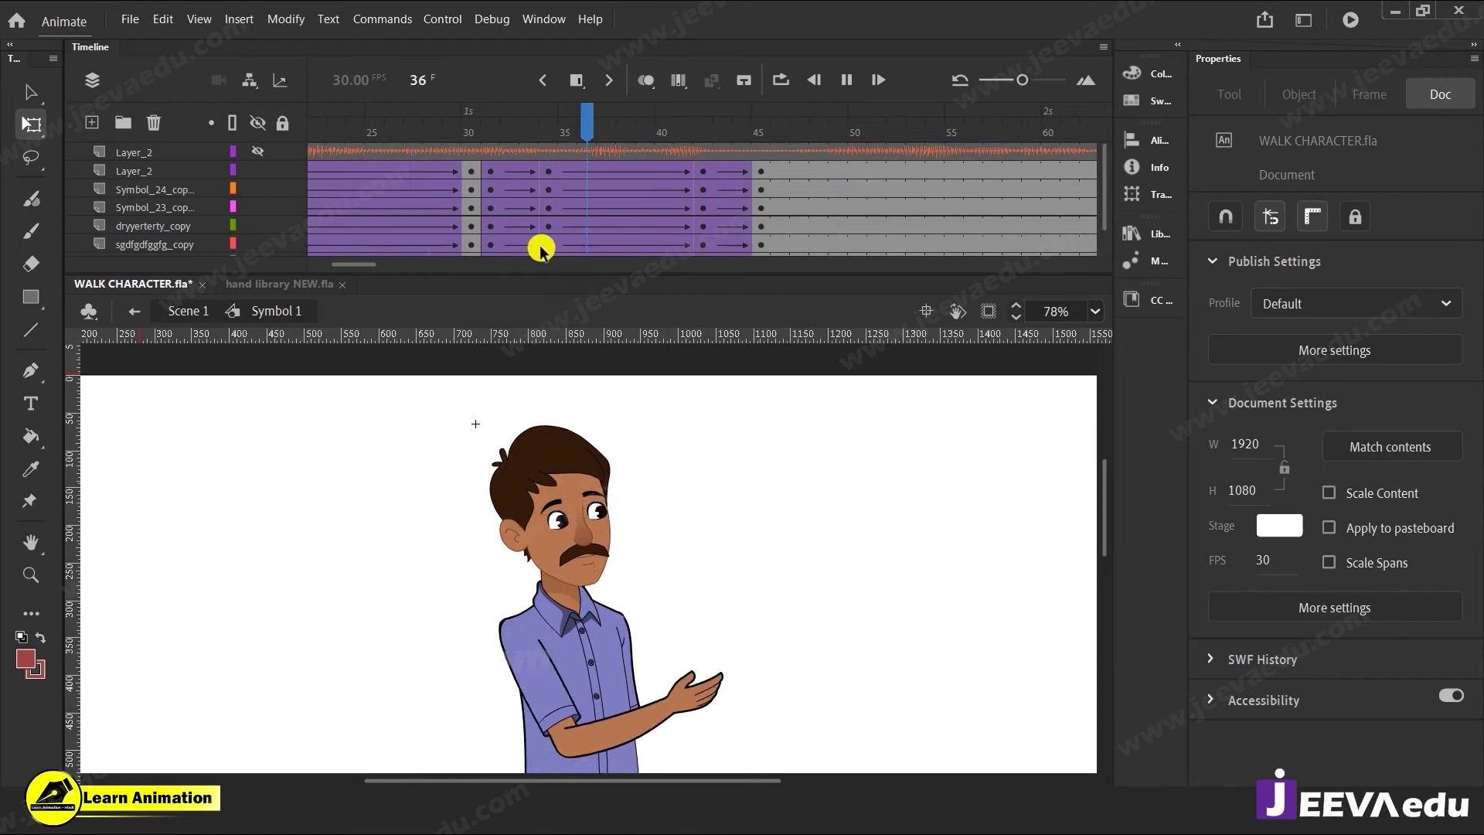
key("Return")
left_click(751, 156)
left_click(549, 155)
key("Return")
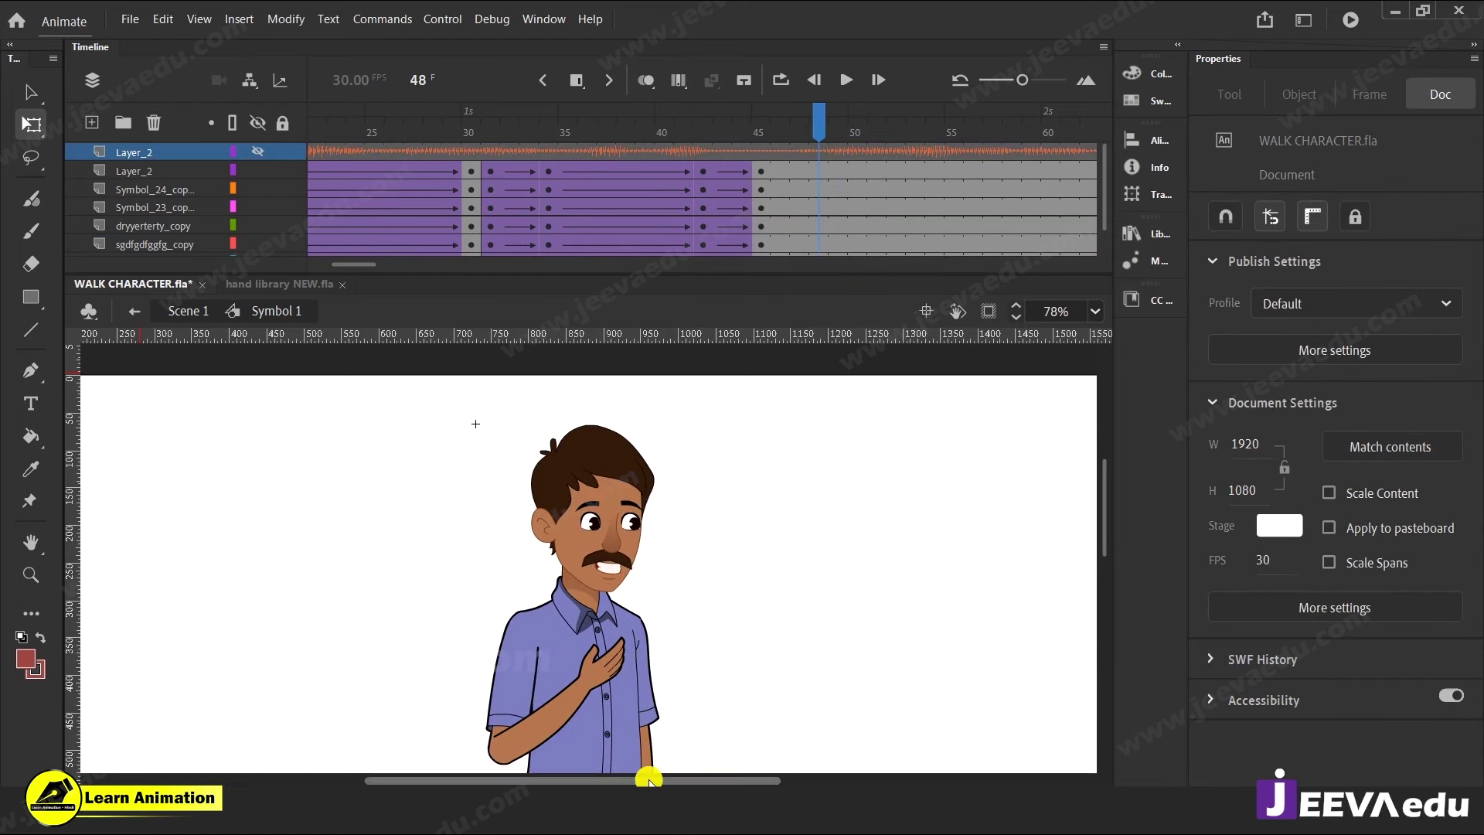
Unhide the audio layer and play the animation from frame 1 to frame 58 with the full figure in view.
key("z")
left_click(615, 591, "alt")
left_click_drag(743, 593, 736, 591)
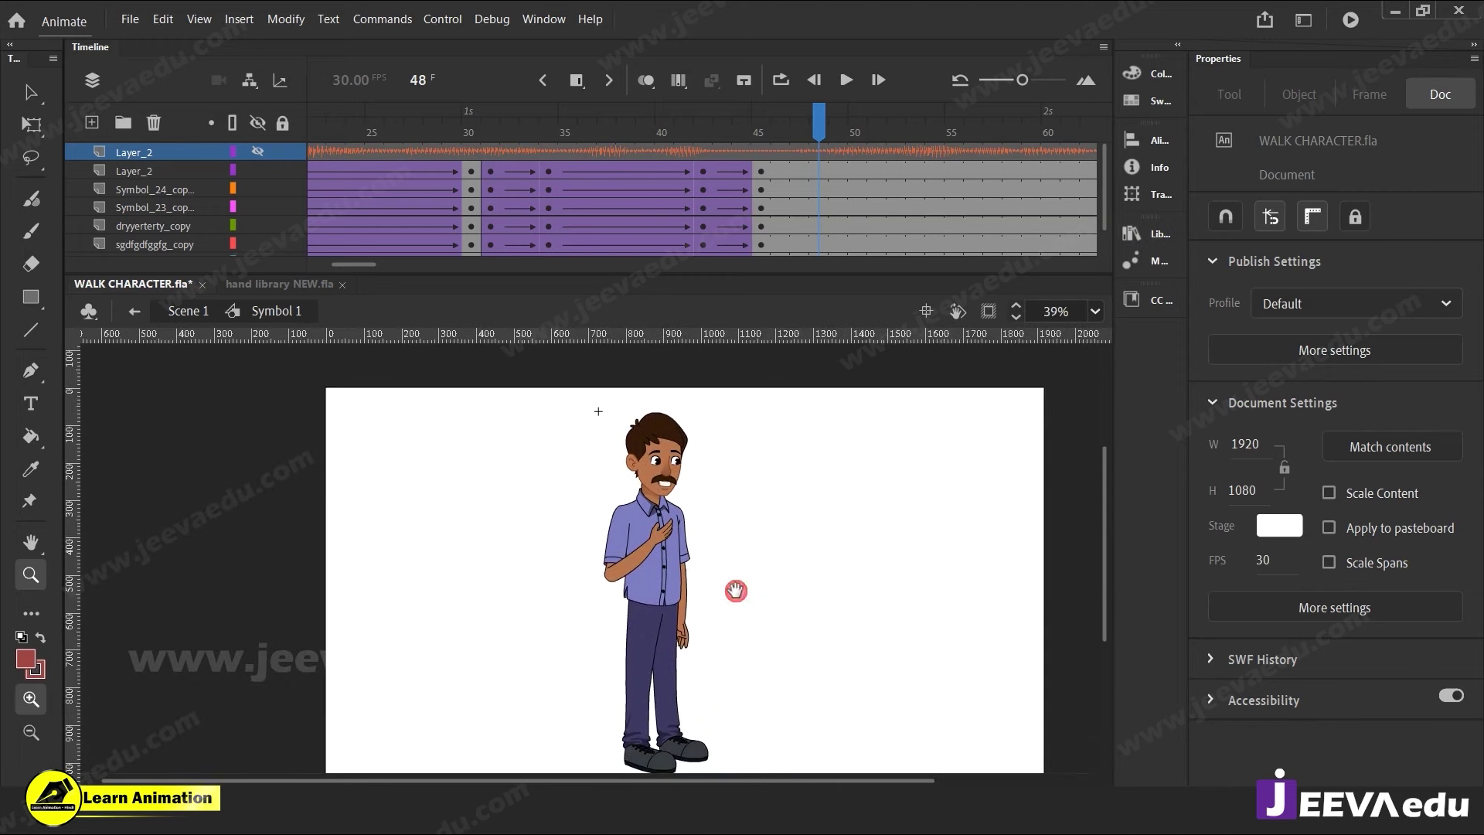
left_click_drag(713, 126, 2, 418)
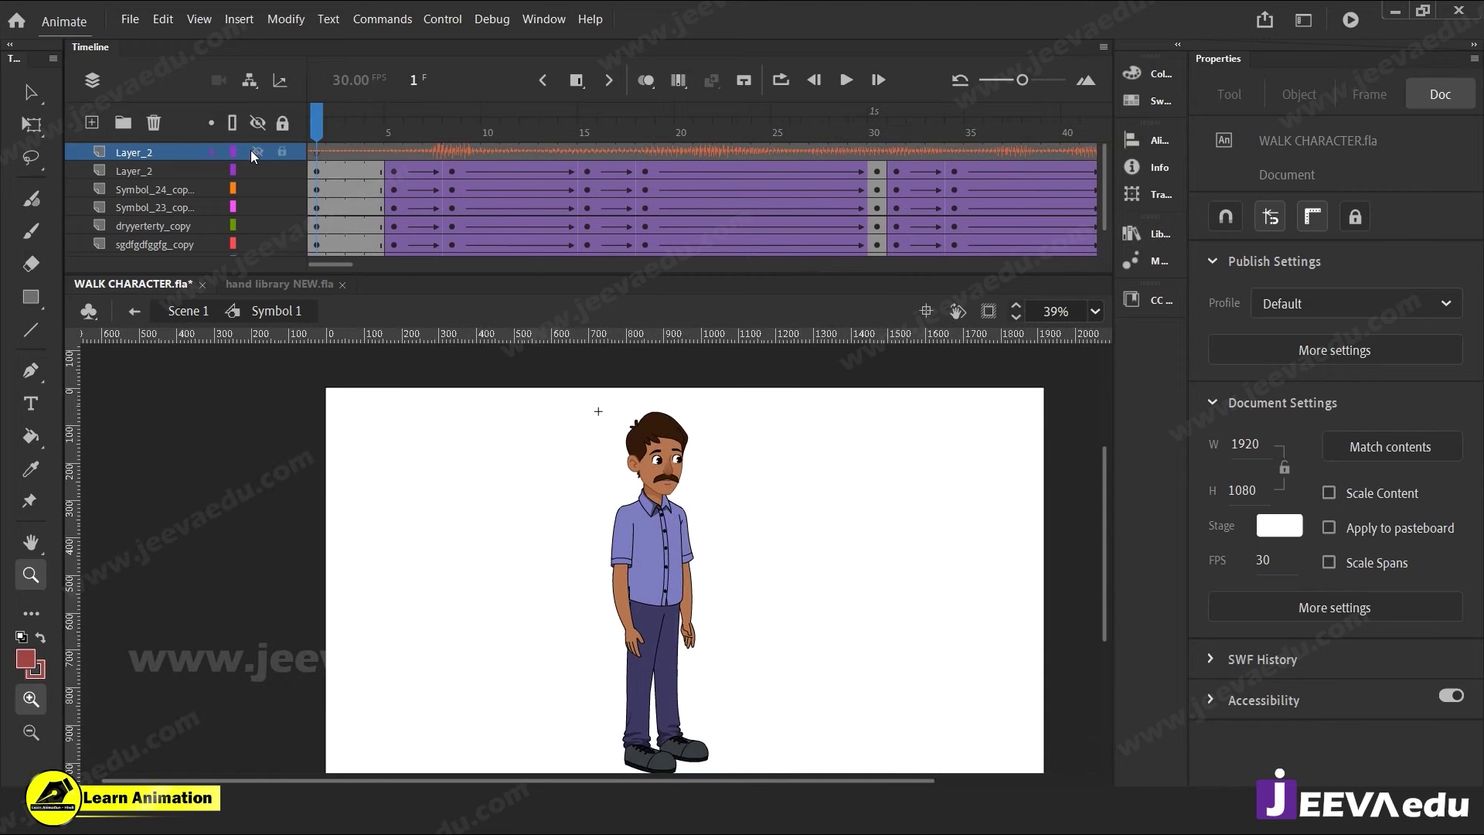
key("Return")
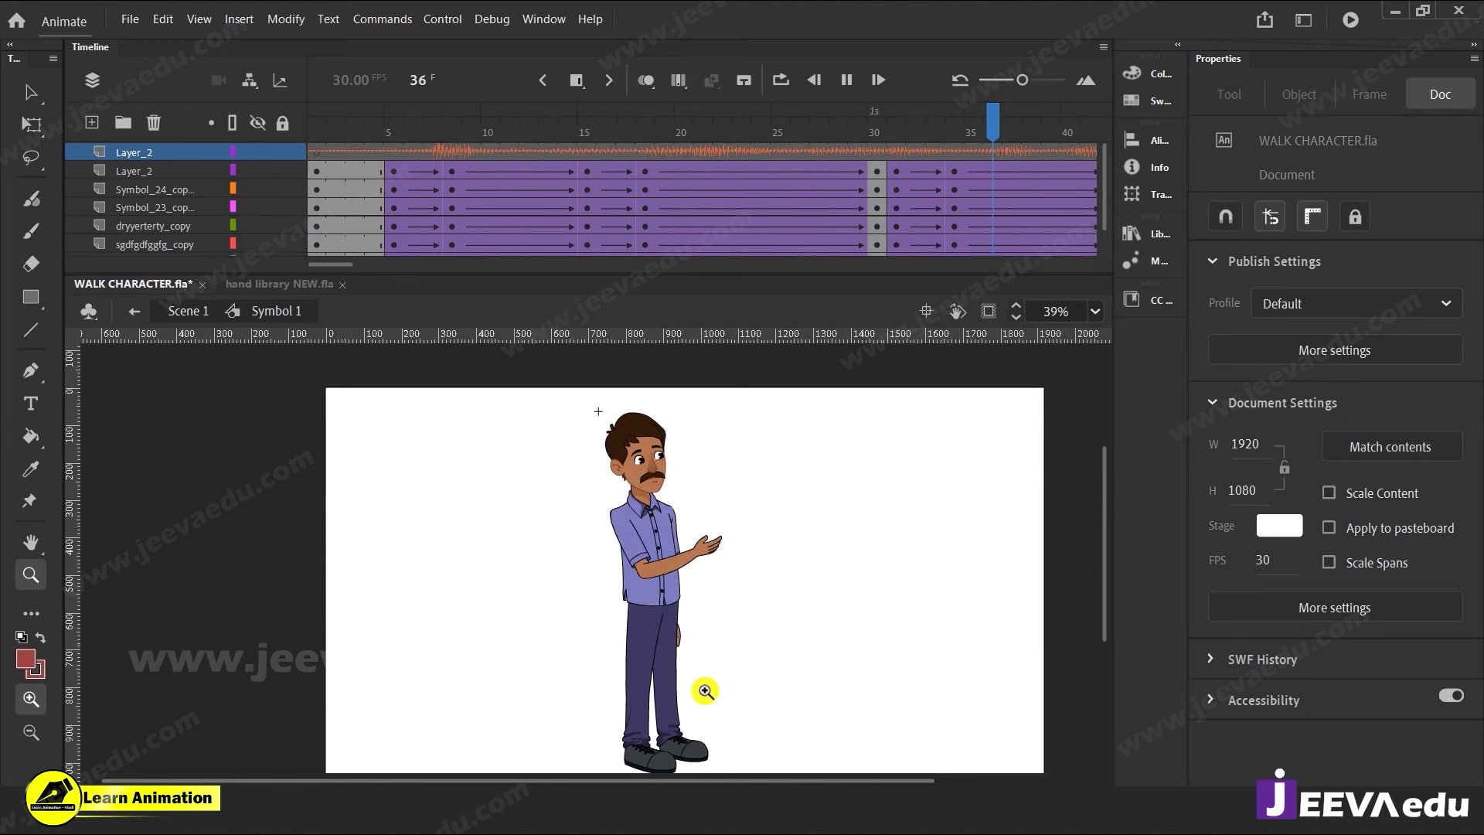
key("Return")
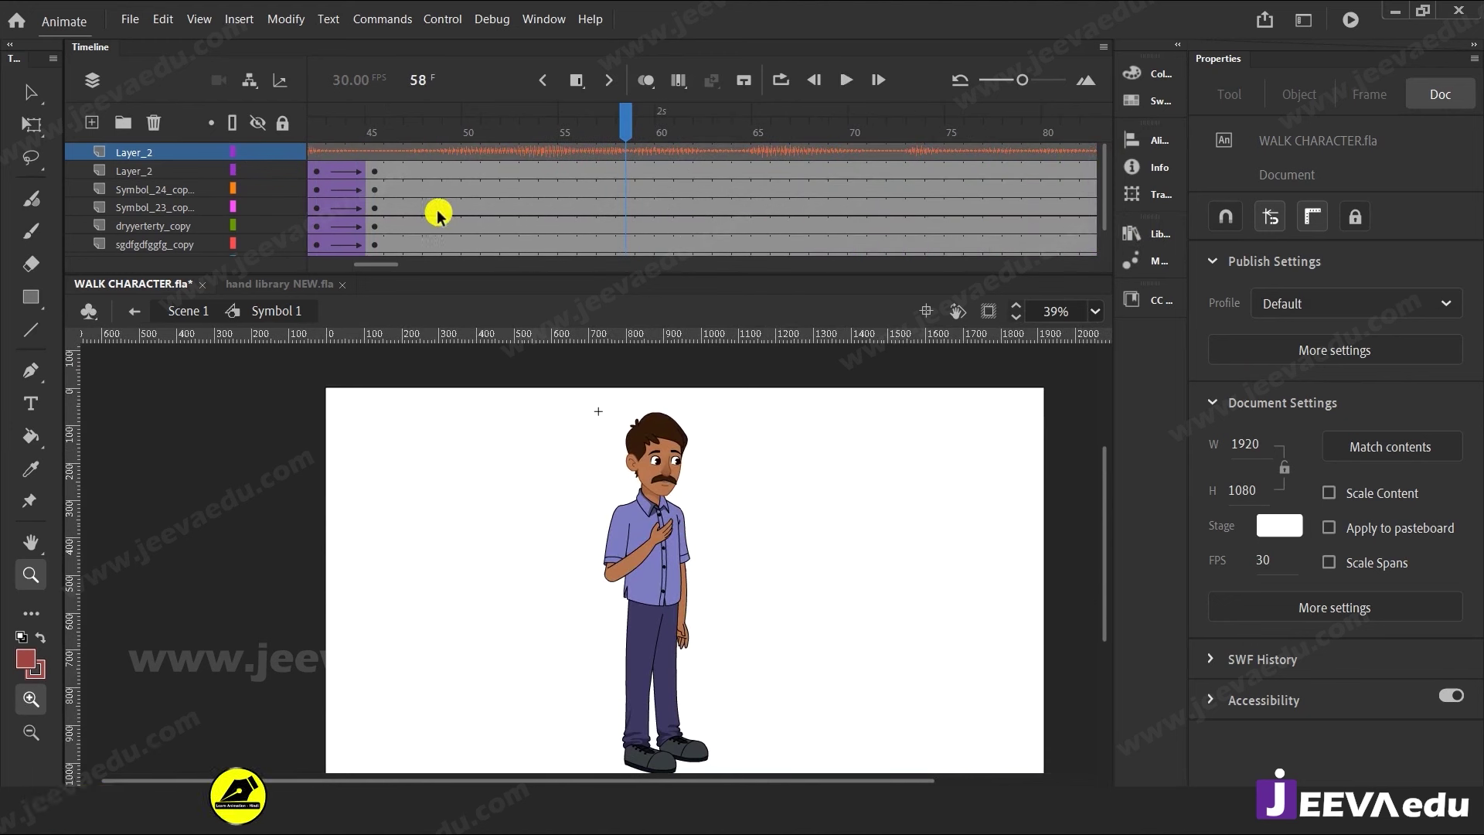
Play on to frame 72 to hear the next stretch of speech and add keyframes at frame 66 on all character layers.
key("Return")
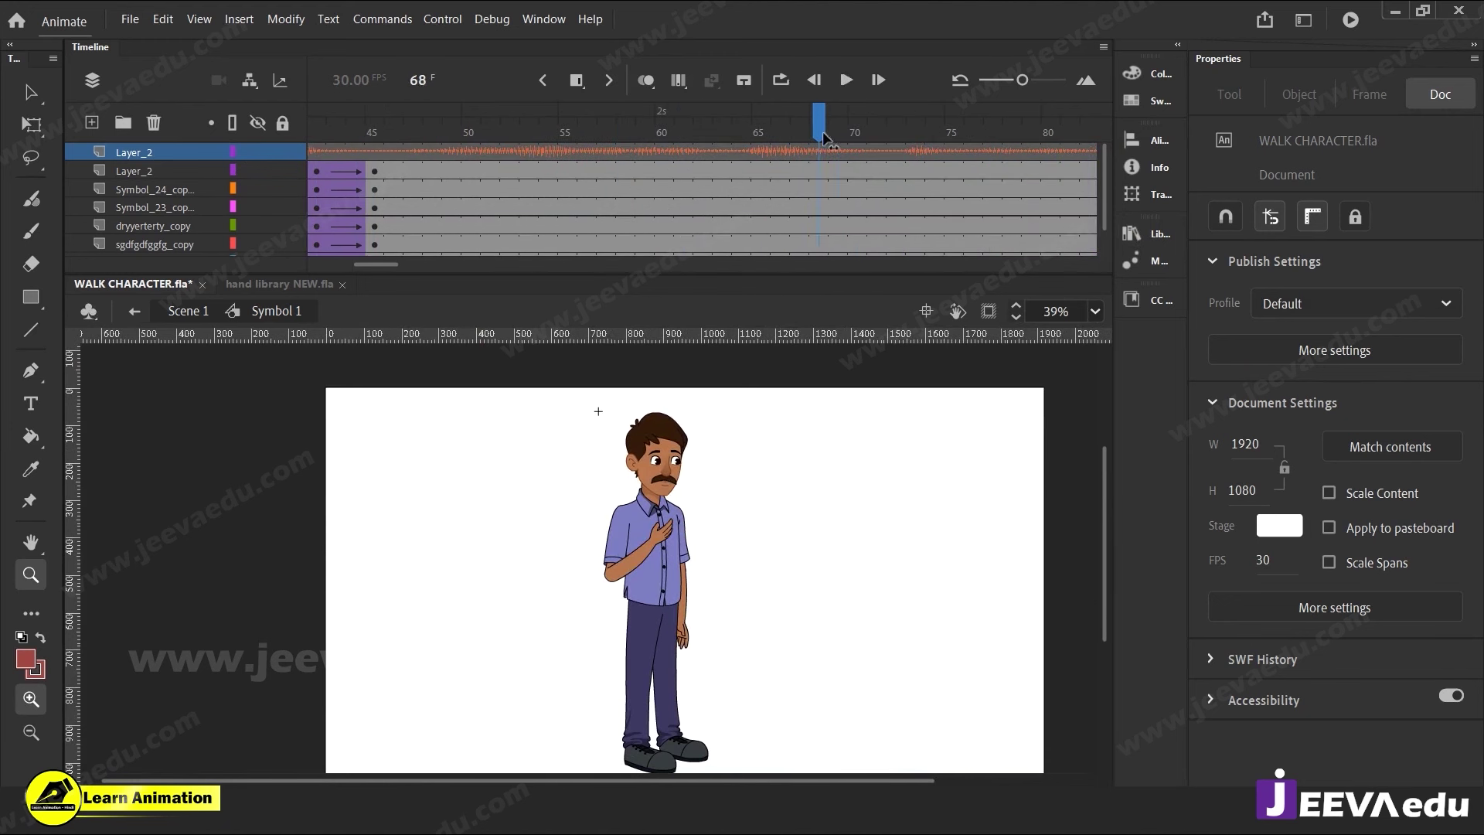
key("Return")
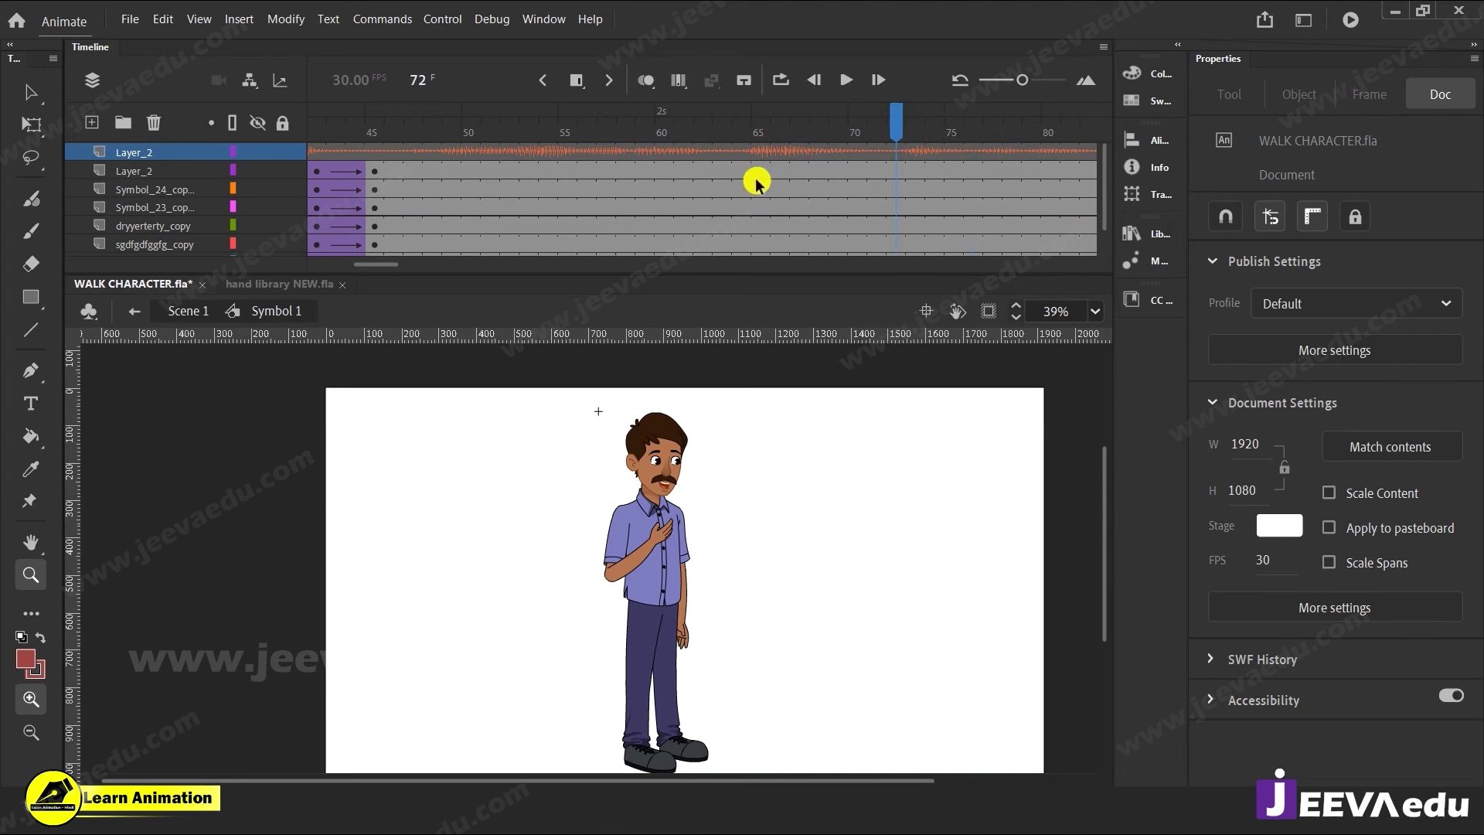
left_click_drag(780, 170, 788, 282)
scroll(737, 224, "up", 2)
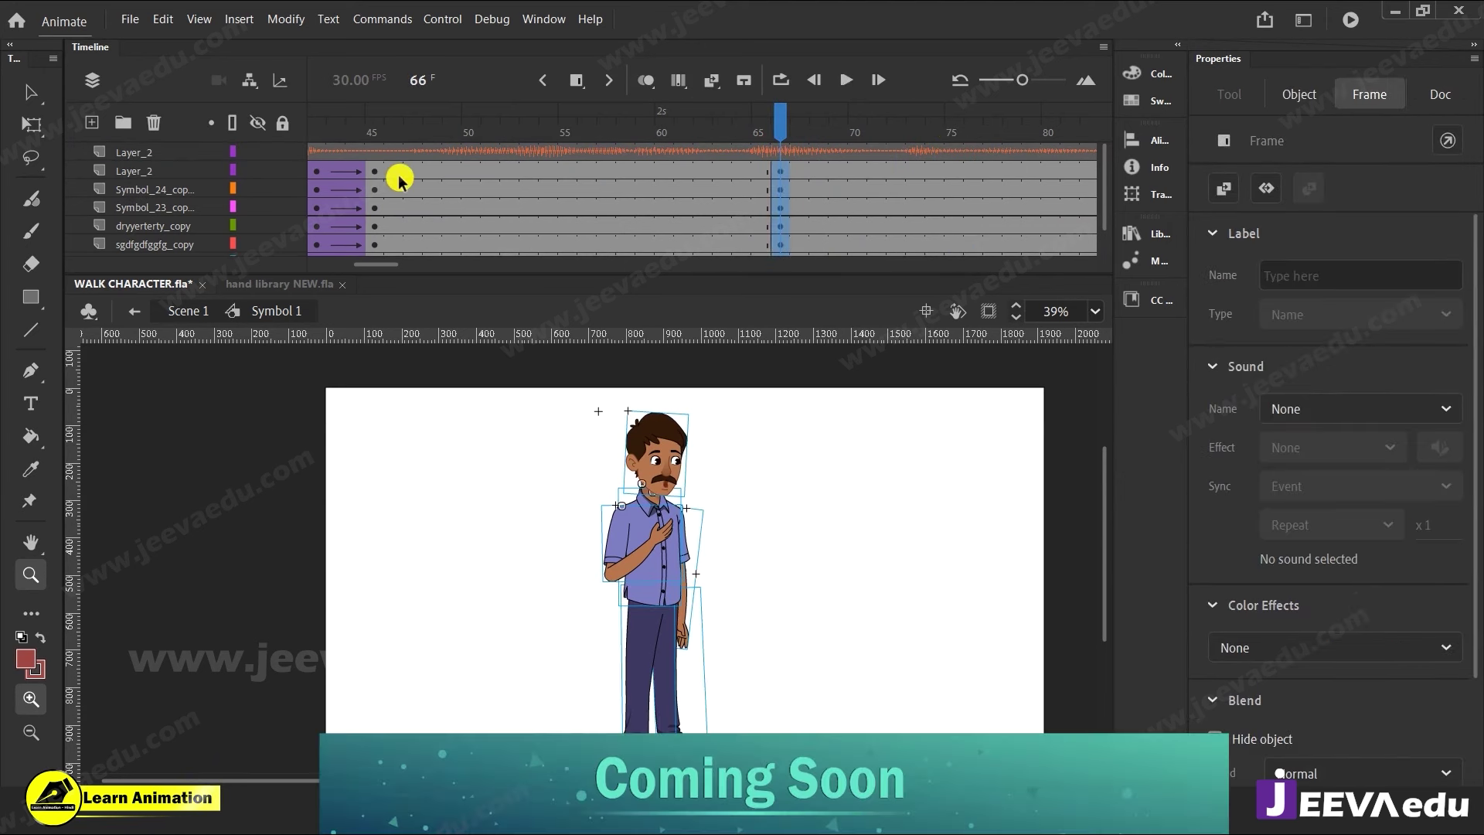
Create classic tweens between frames 45 and 66 on all character layers and set their Classic Ease-Out to 100.
left_click_drag(388, 173, 386, 262)
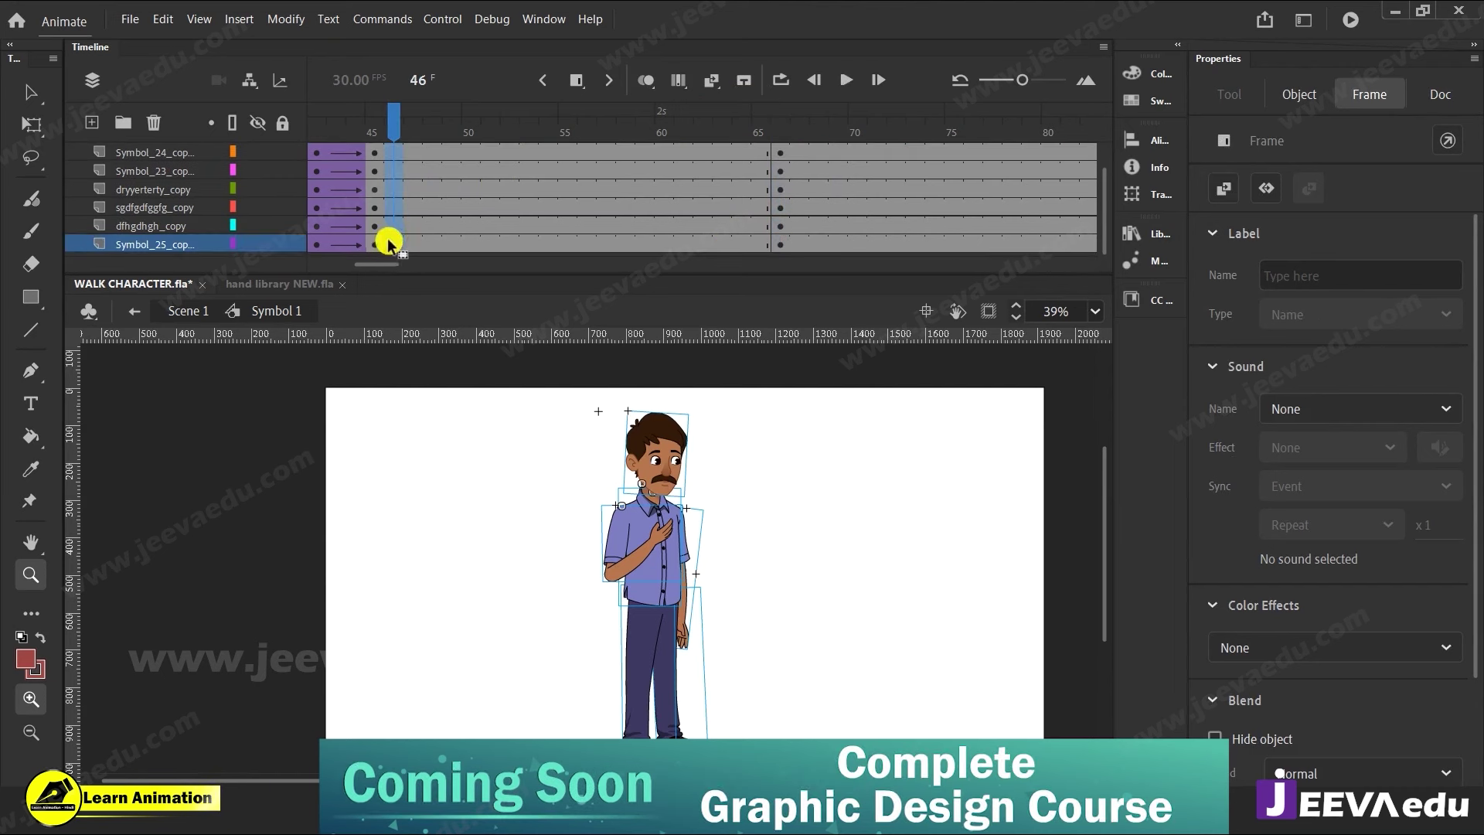
left_click_drag(385, 262, 300, 266)
scroll(608, 206, "up", 2)
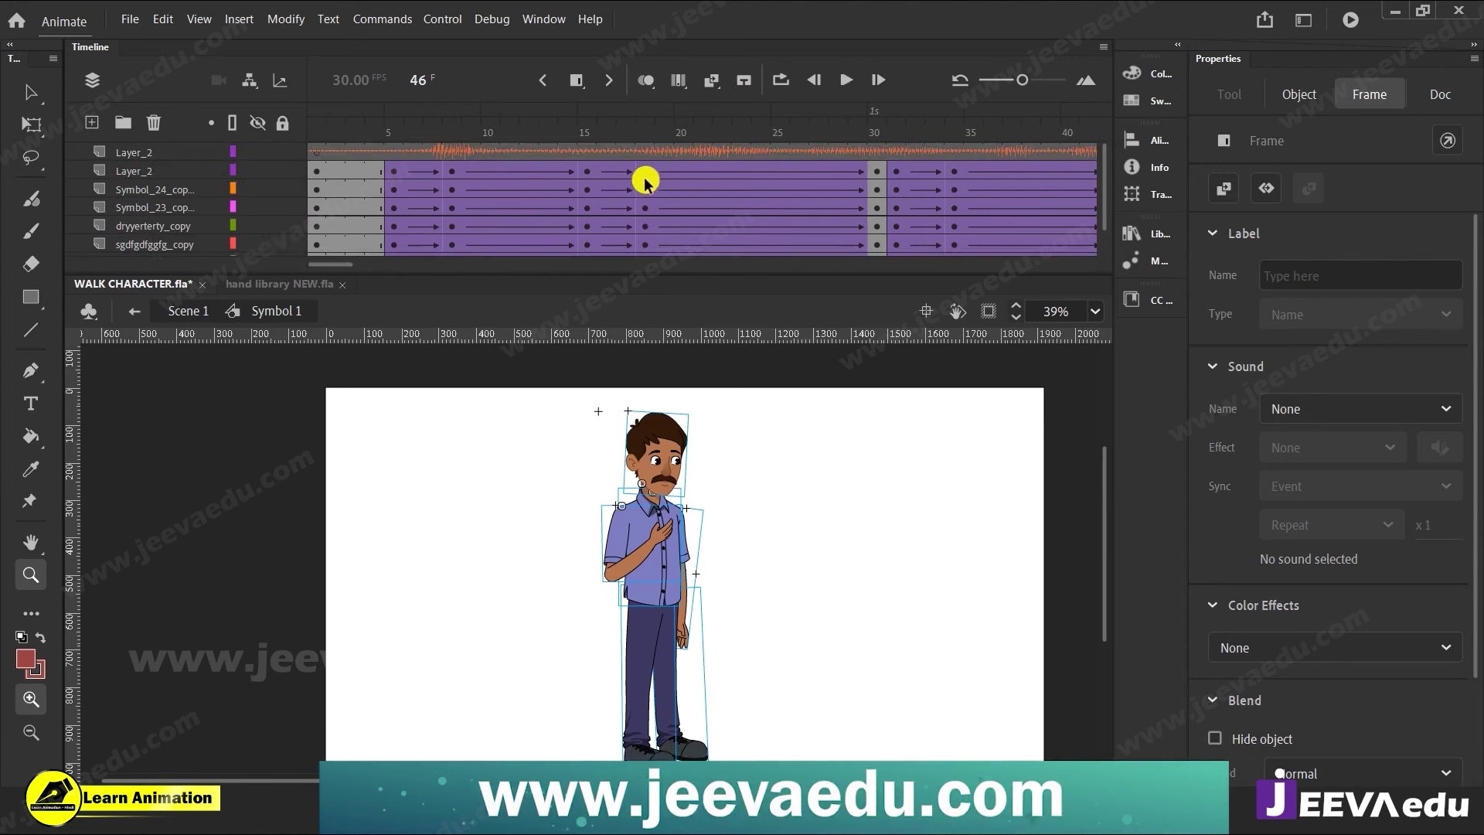
left_click_drag(340, 265, 362, 269)
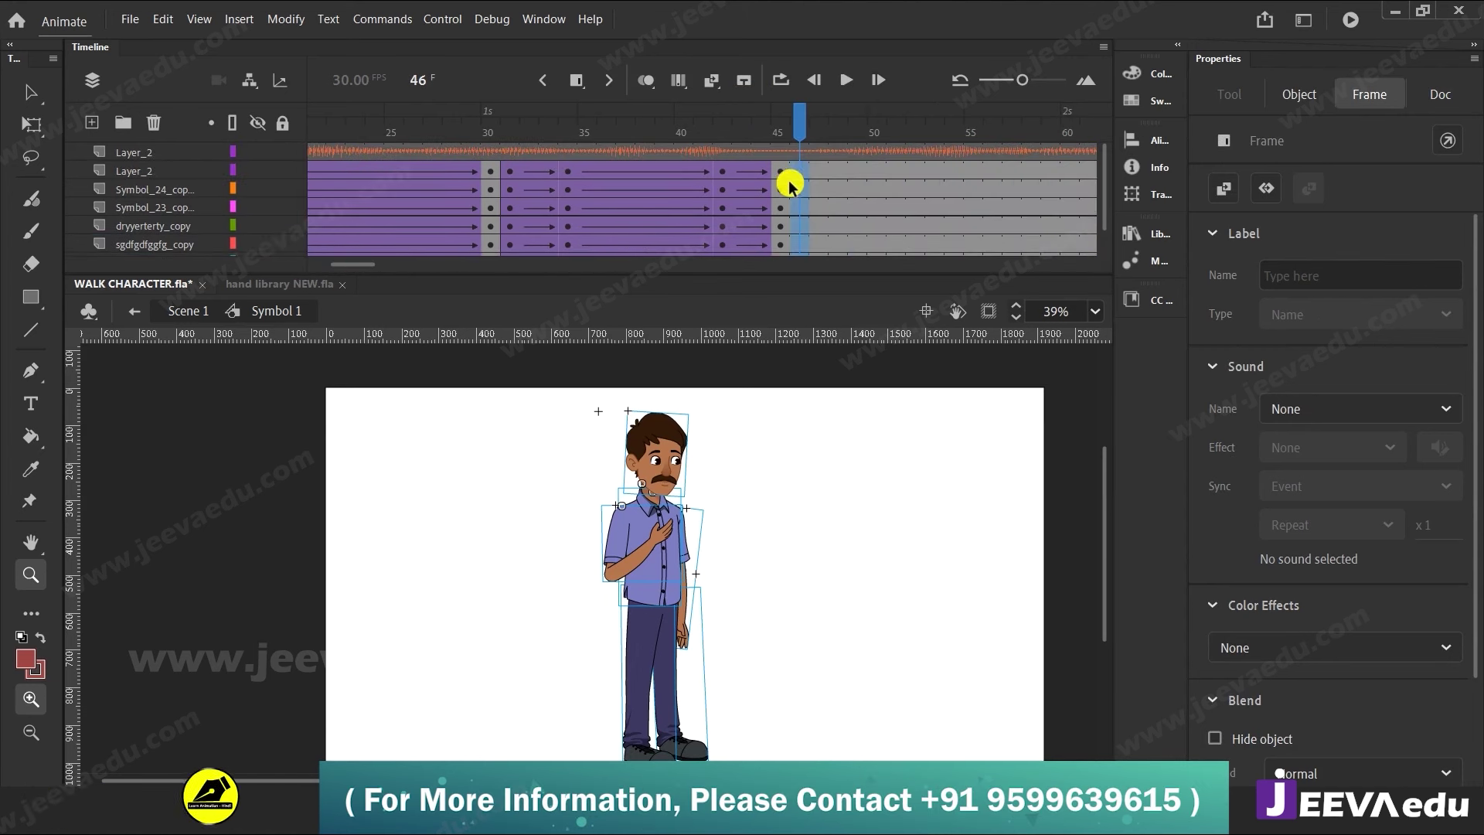
scroll(391, 266, "right", 6)
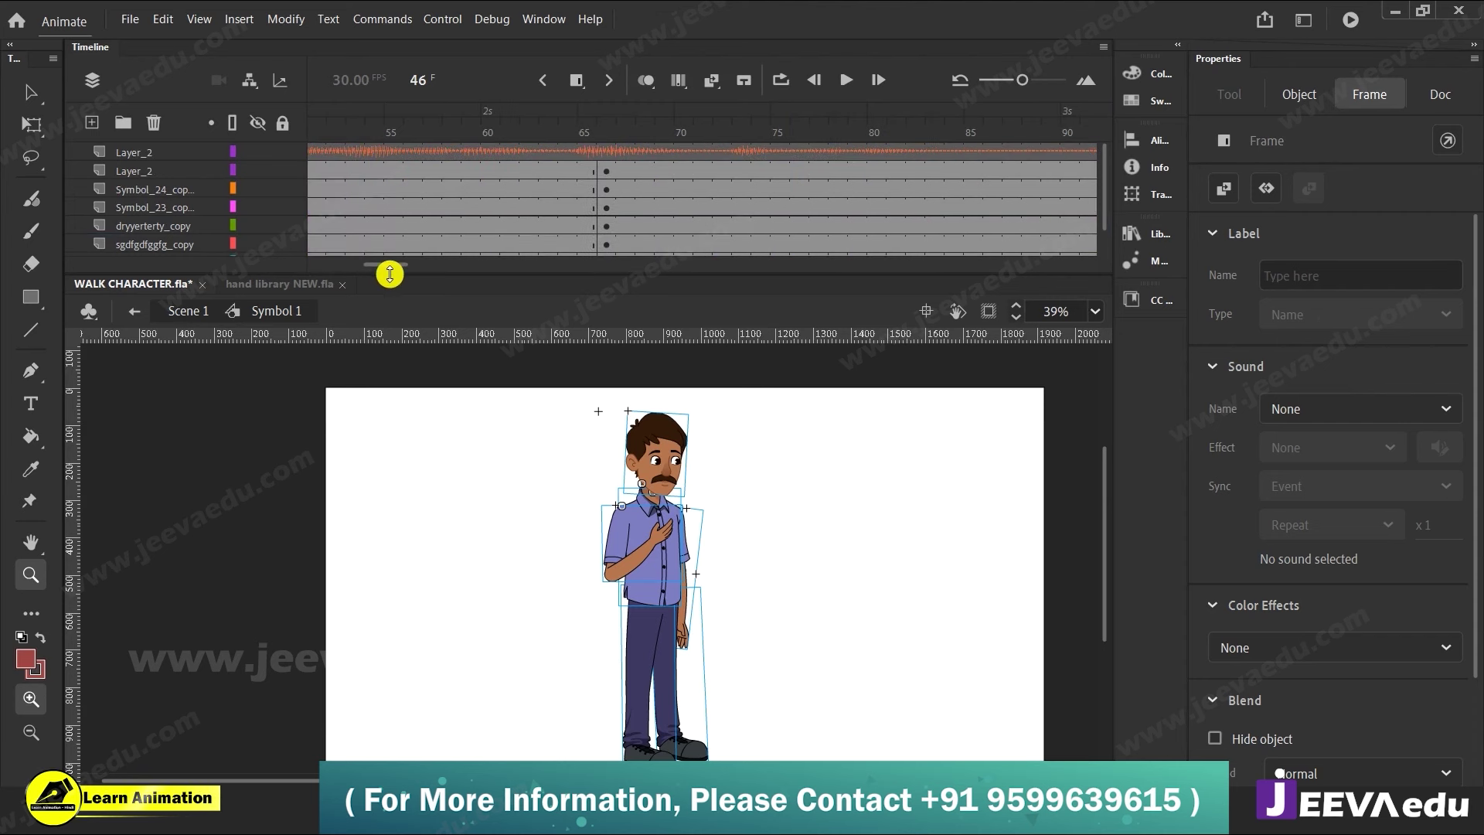
left_click_drag(393, 263, 382, 263)
right_click(431, 223)
left_click(490, 232)
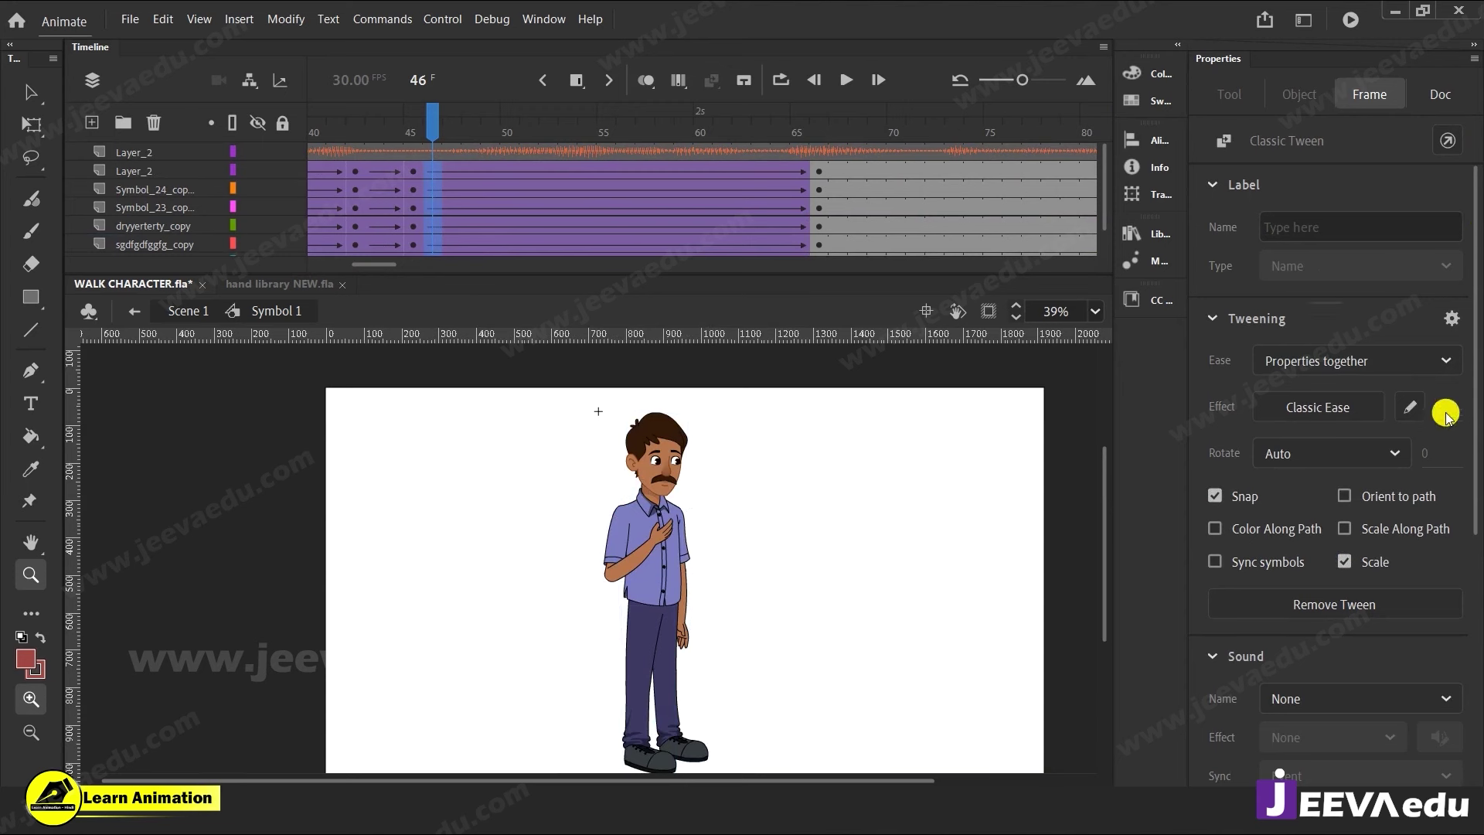
At frame 66, rotate the head, torso and arms together slightly counterclockwise about the waist.
left_click(796, 171)
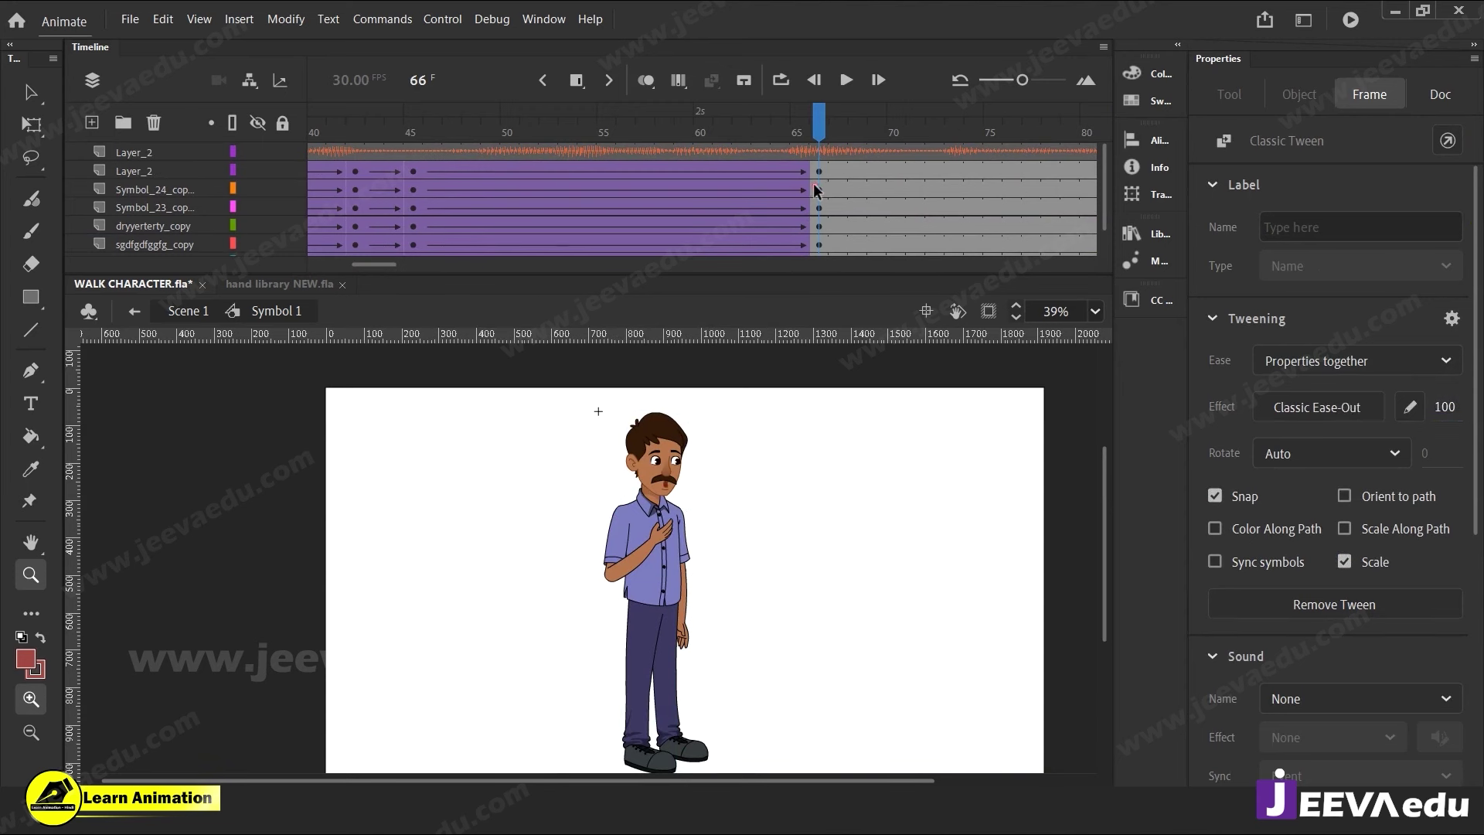
key("v")
left_click_drag(592, 419, 711, 505)
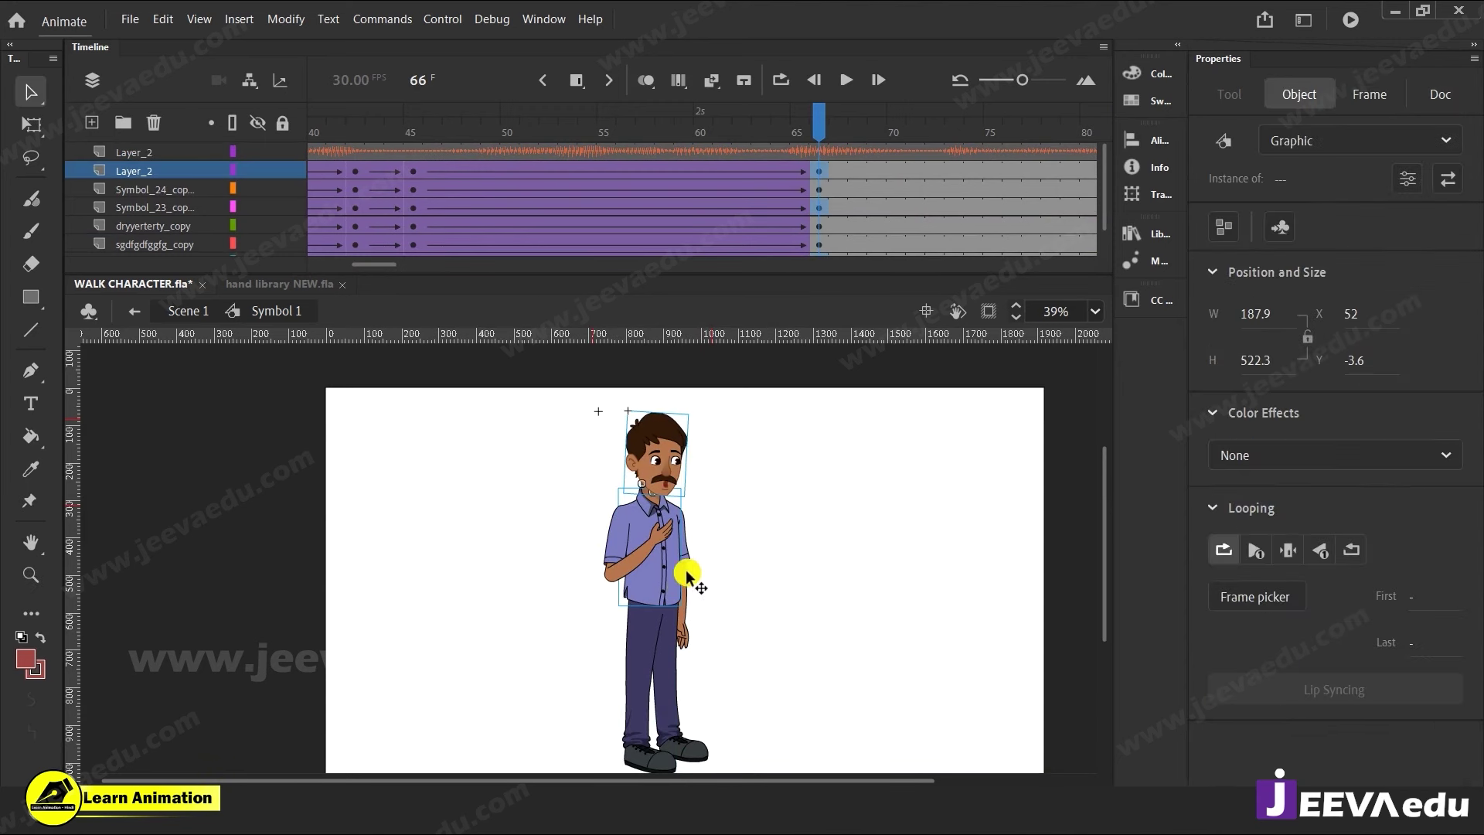
left_click_drag(539, 415, 752, 570)
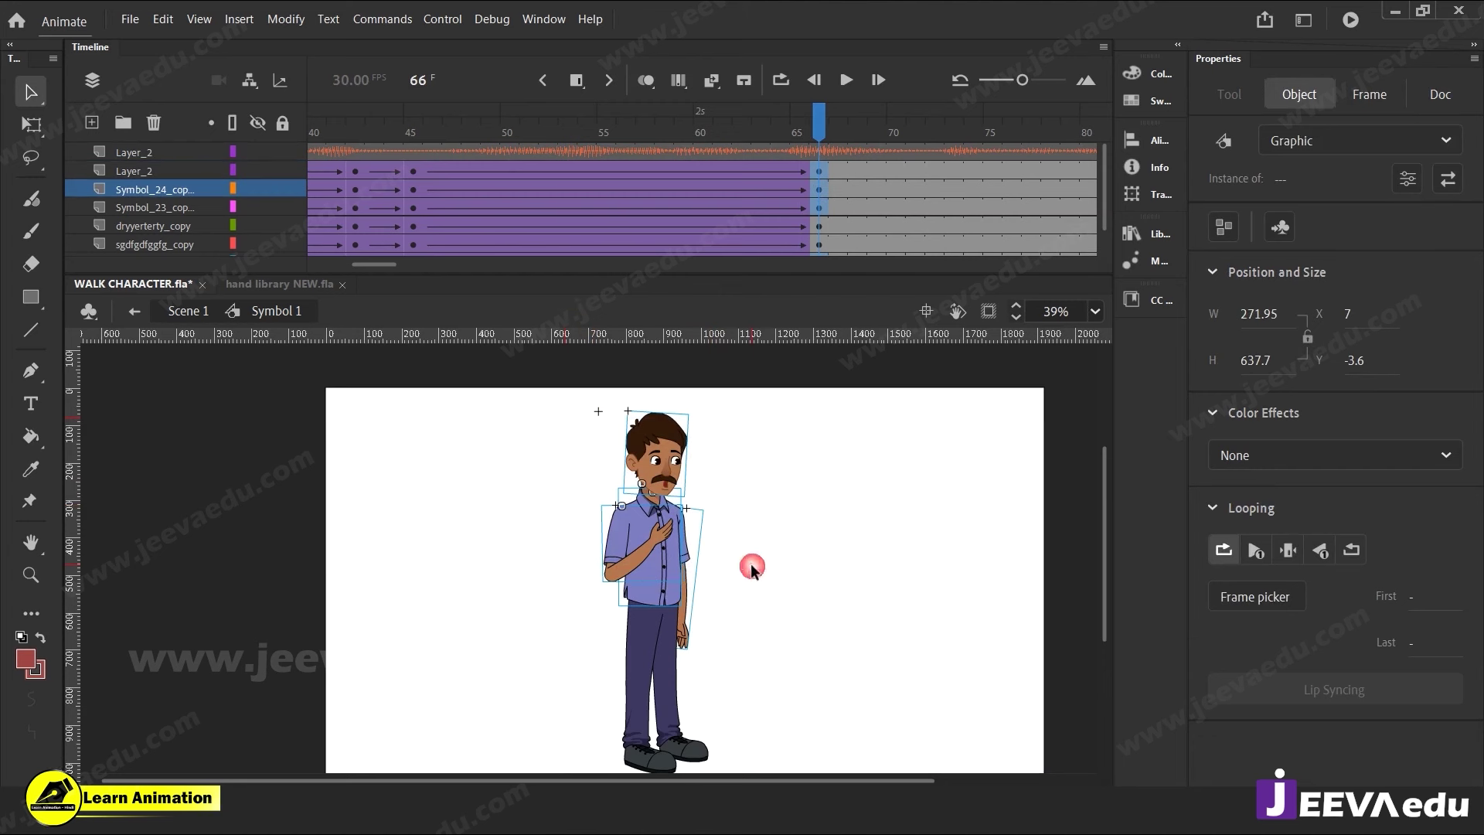
key("q")
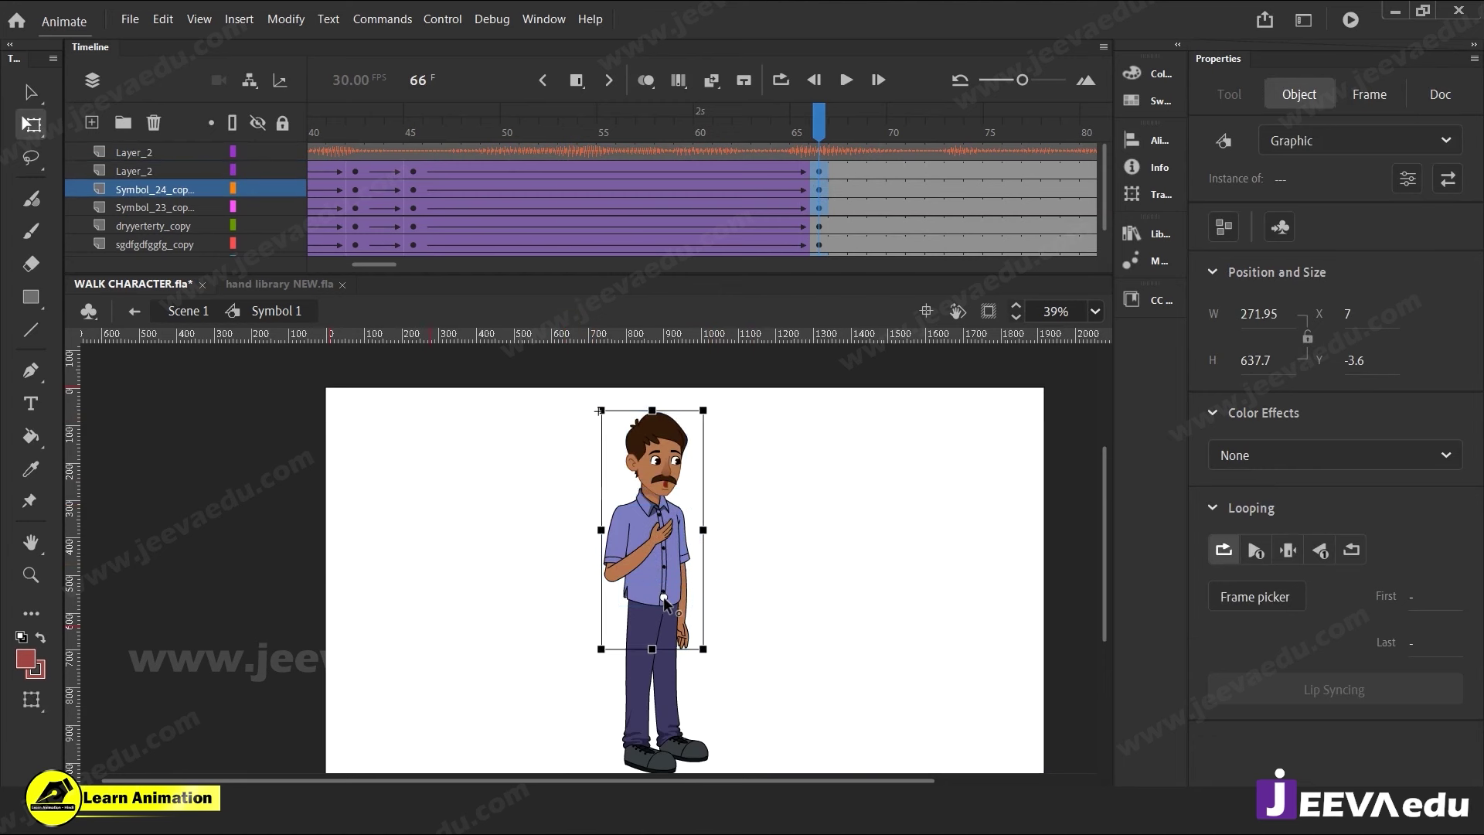
left_click_drag(710, 407, 581, 624)
left_click(751, 448)
Skew the whole figure slightly to the left at frame 66.
scroll(648, 693, "up", 8)
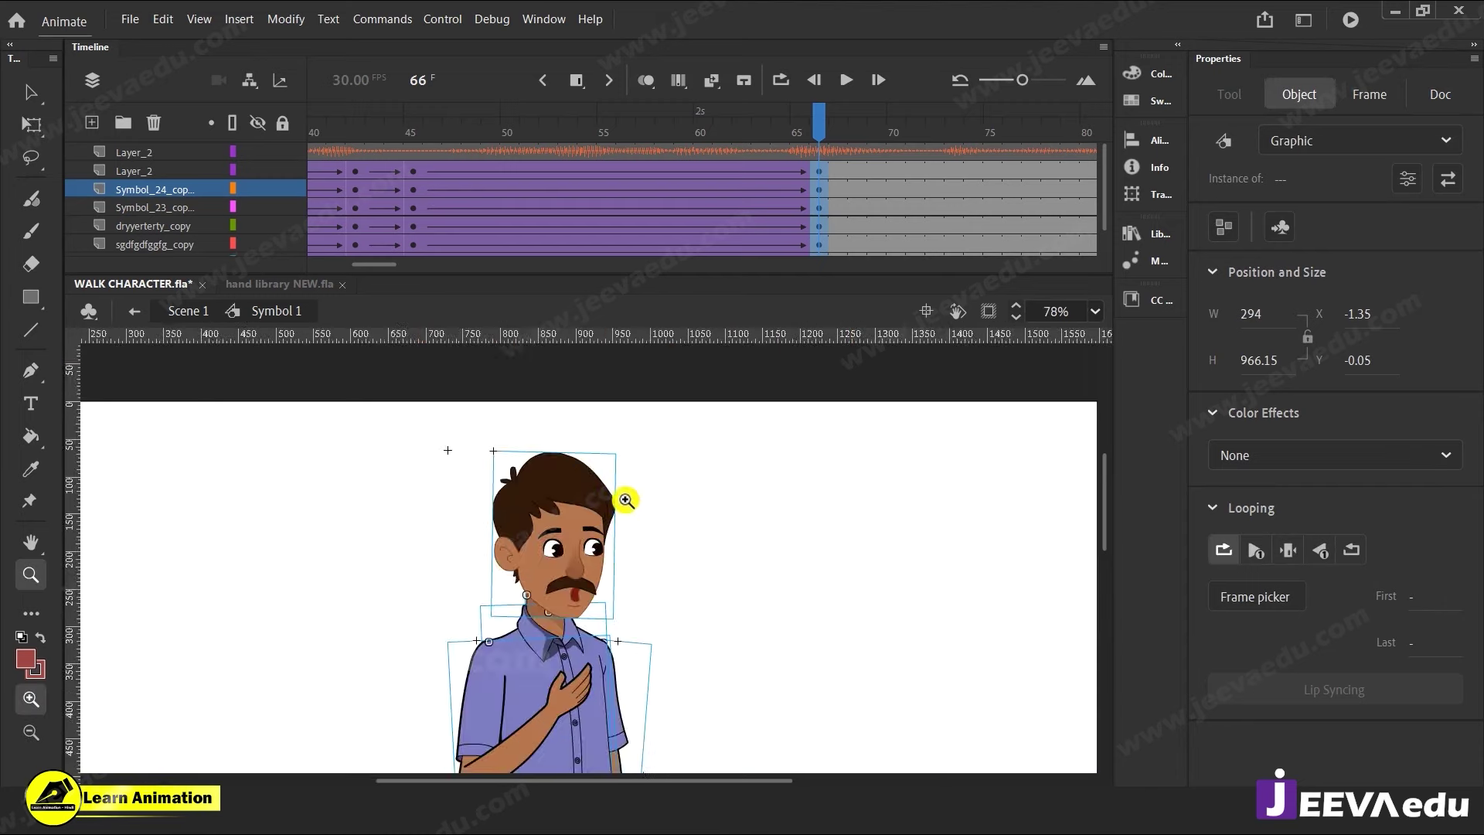
left_click_drag(659, 494, 673, 642)
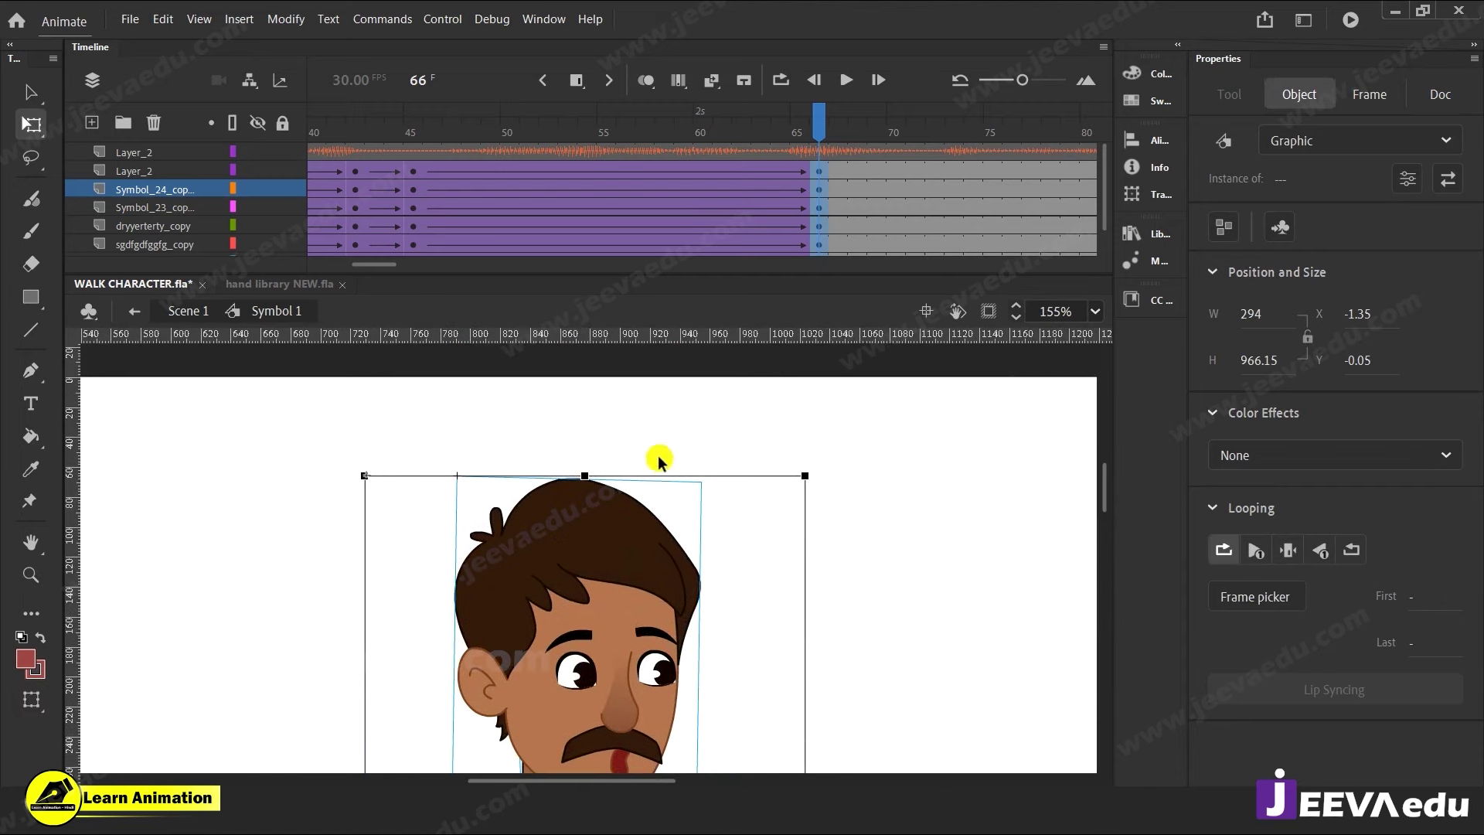
left_click_drag(663, 473, 649, 474)
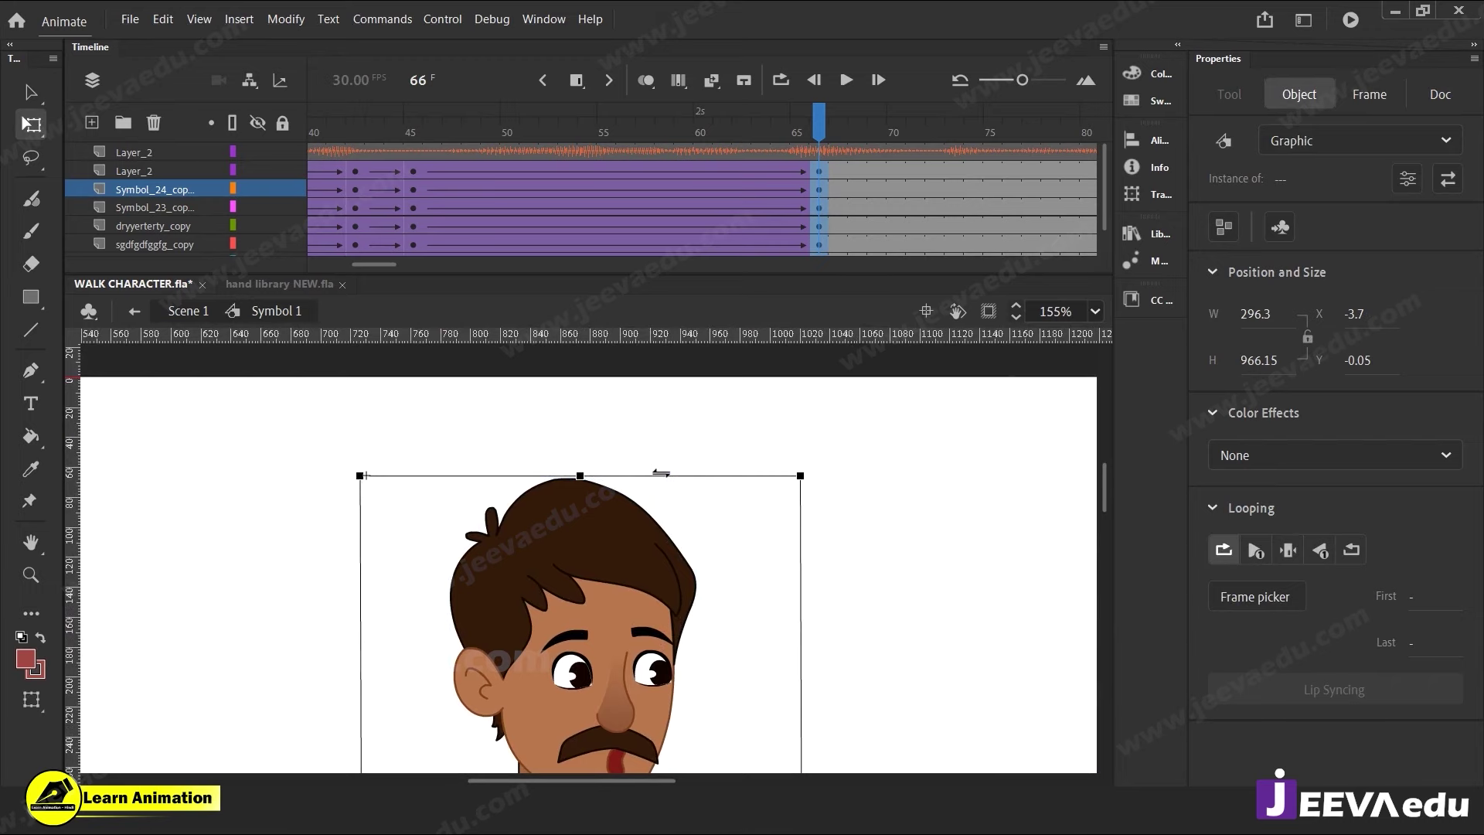
key("z")
left_click(596, 636, "alt")
left_click_drag(705, 583, 708, 582)
Rotate the hanging arm slightly outward from the body at frame 66.
left_click_drag(797, 120, 822, 244)
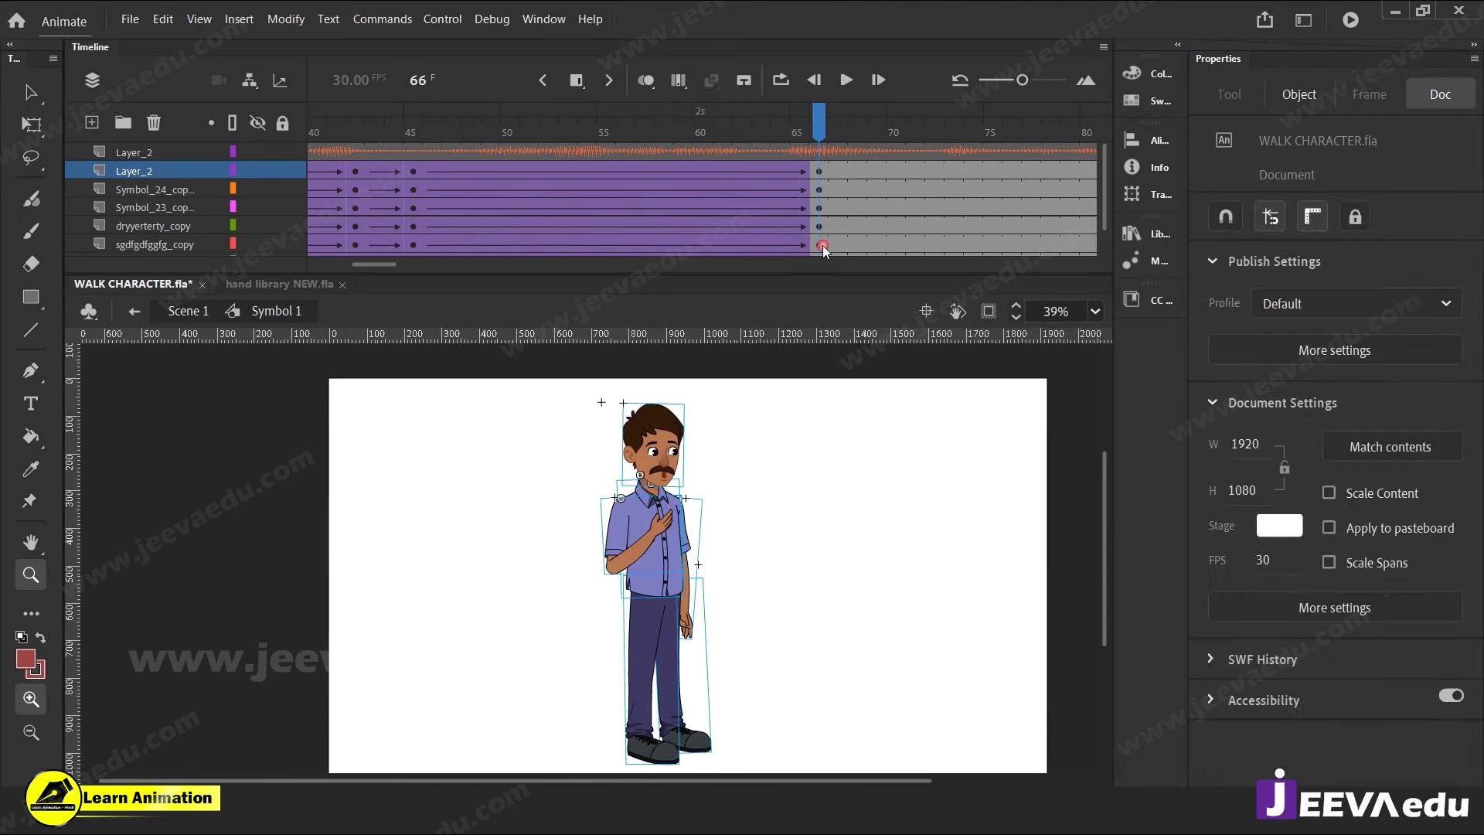
key("v")
left_click(727, 646)
left_click(687, 629)
key("q")
left_click_drag(705, 649, 712, 650)
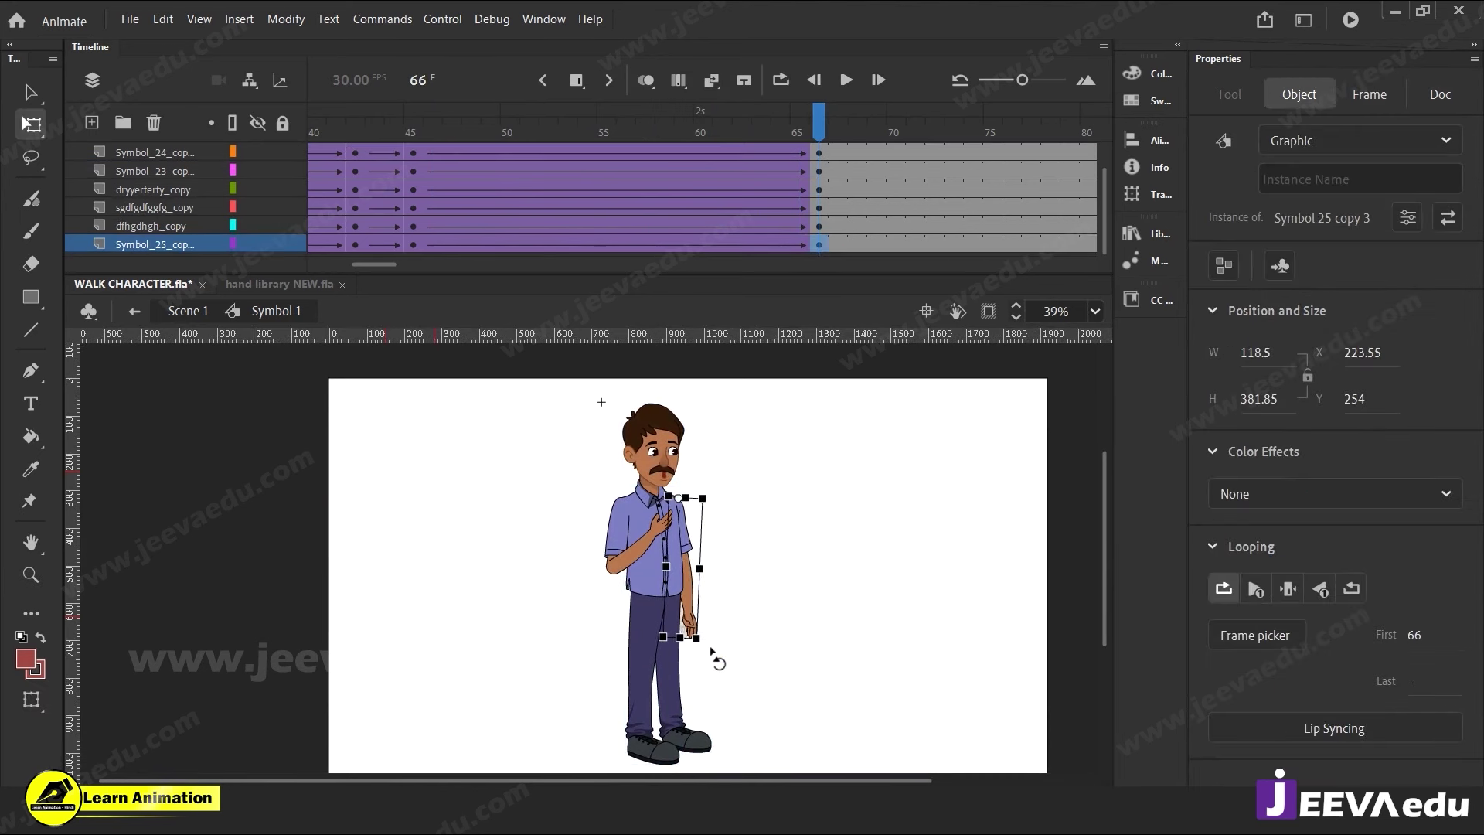
Rotate the head slightly counterclockwise at frame 66.
left_click_drag(818, 127, 813, 212)
left_click(677, 429)
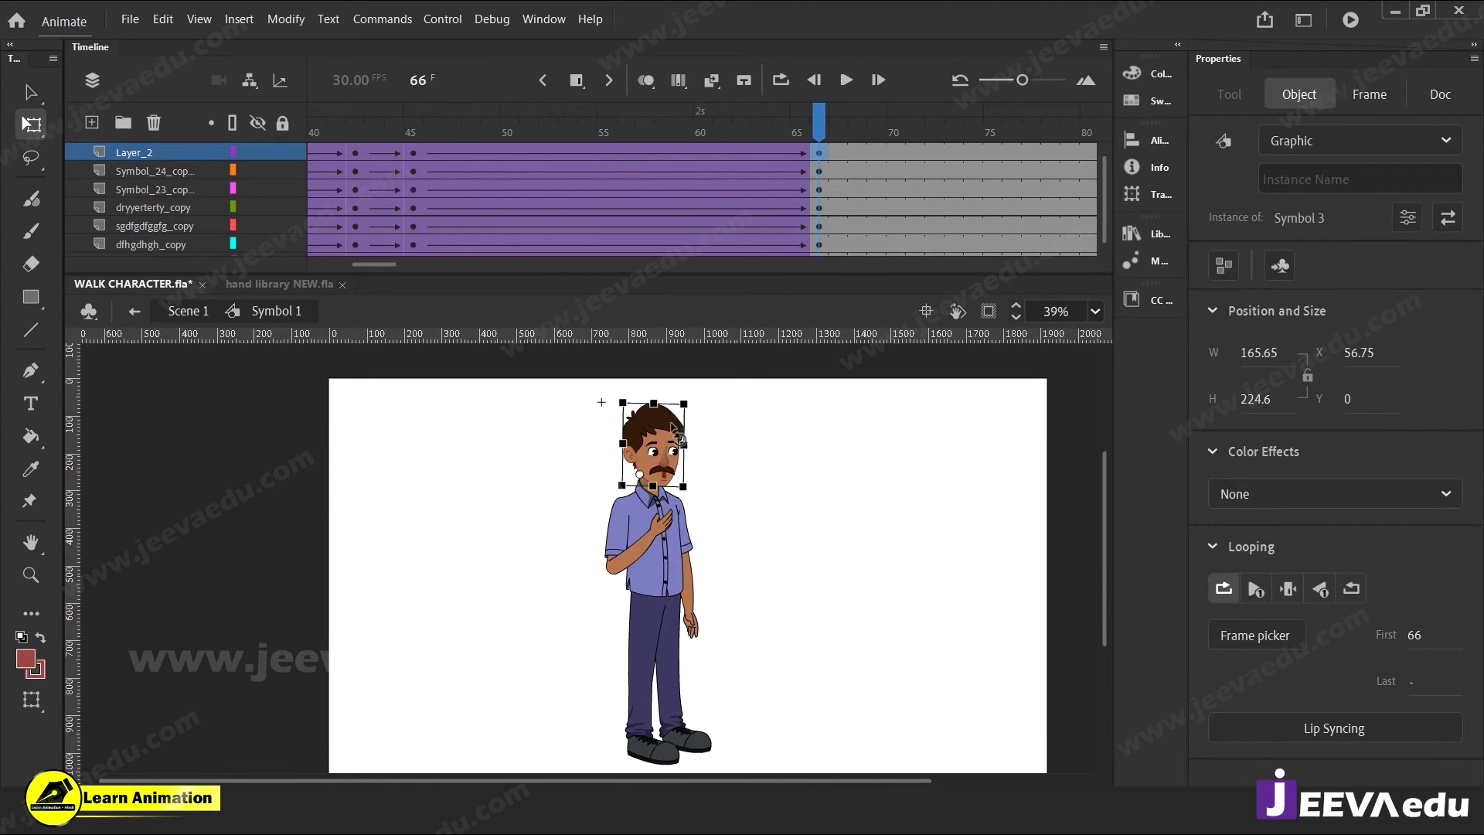
left_click_drag(698, 404, 696, 401)
Scrub through frames 47 to 66 with the upper body enlarged to check the new movement.
left_click_drag(809, 125, 497, 223)
key("z")
left_click(586, 524)
left_click_drag(746, 567, 614, 662)
left_click_drag(507, 146, 448, 146)
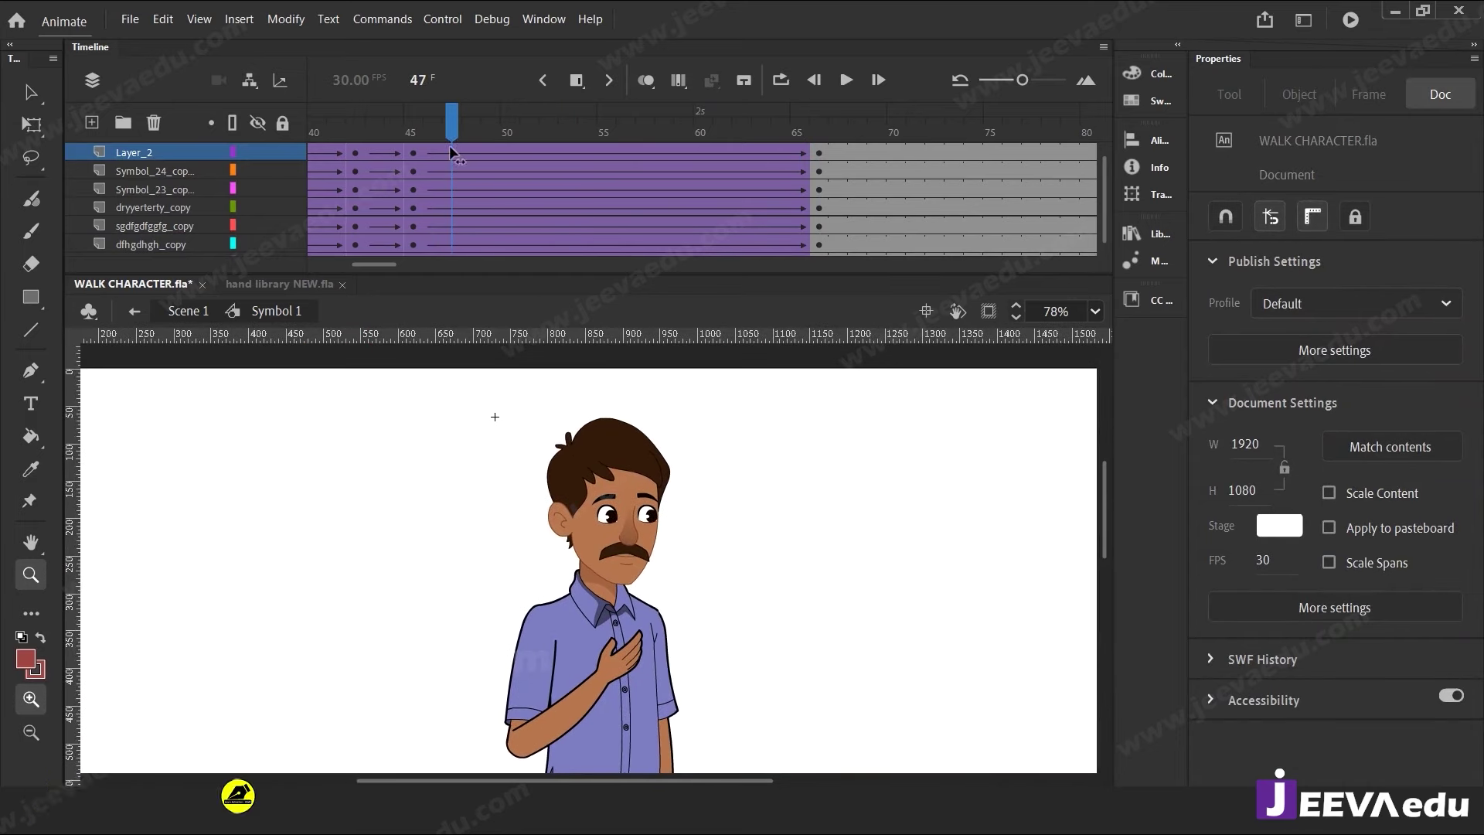
Open the head symbol, Symbol 3, at frame 45 and add a keyframe on the Tween_1_copy_6 layer.
scroll(530, 172, "up", 1)
left_click(413, 171)
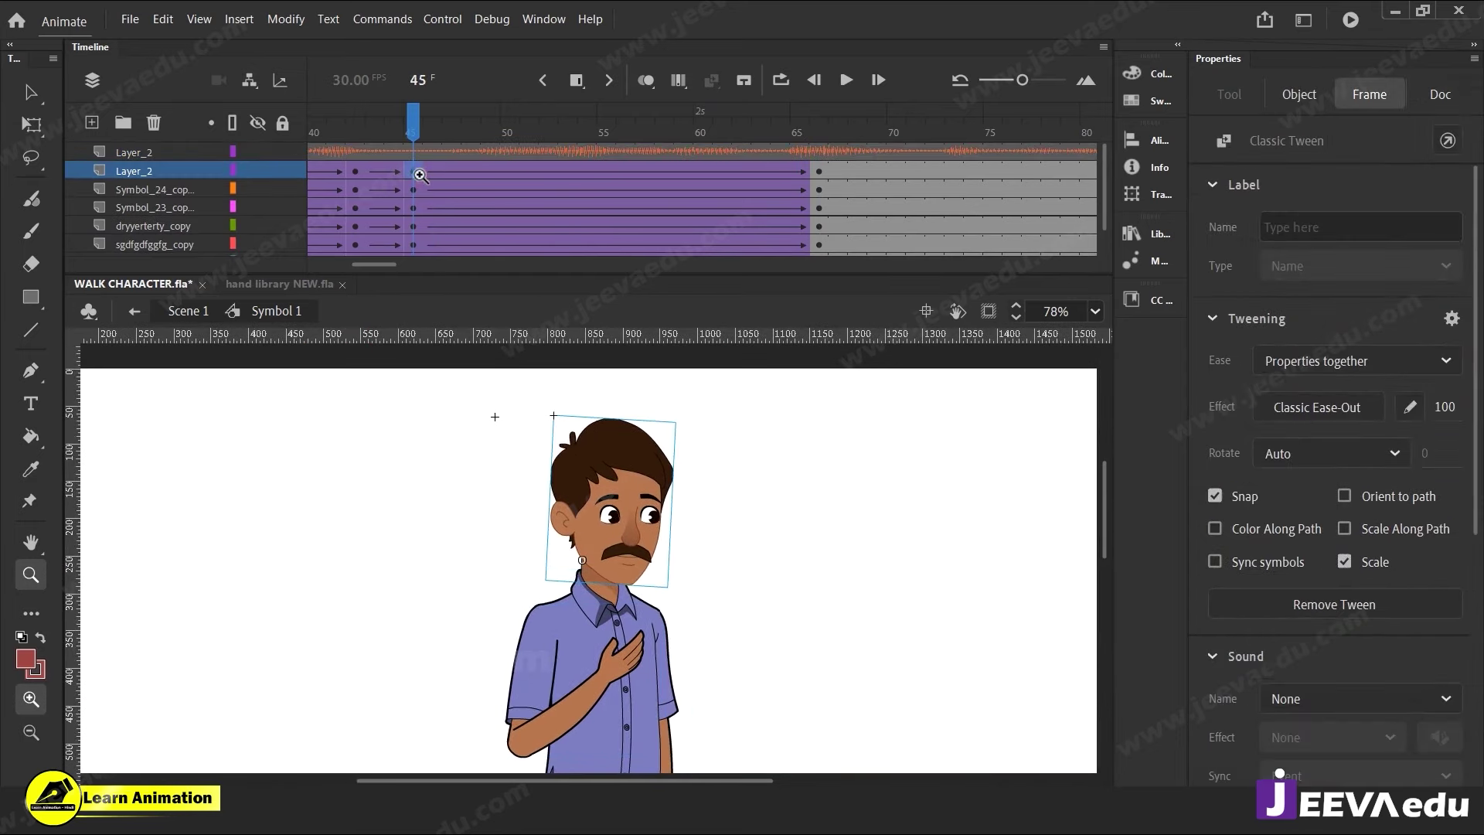
key("v")
left_click(702, 572)
double_click(630, 533)
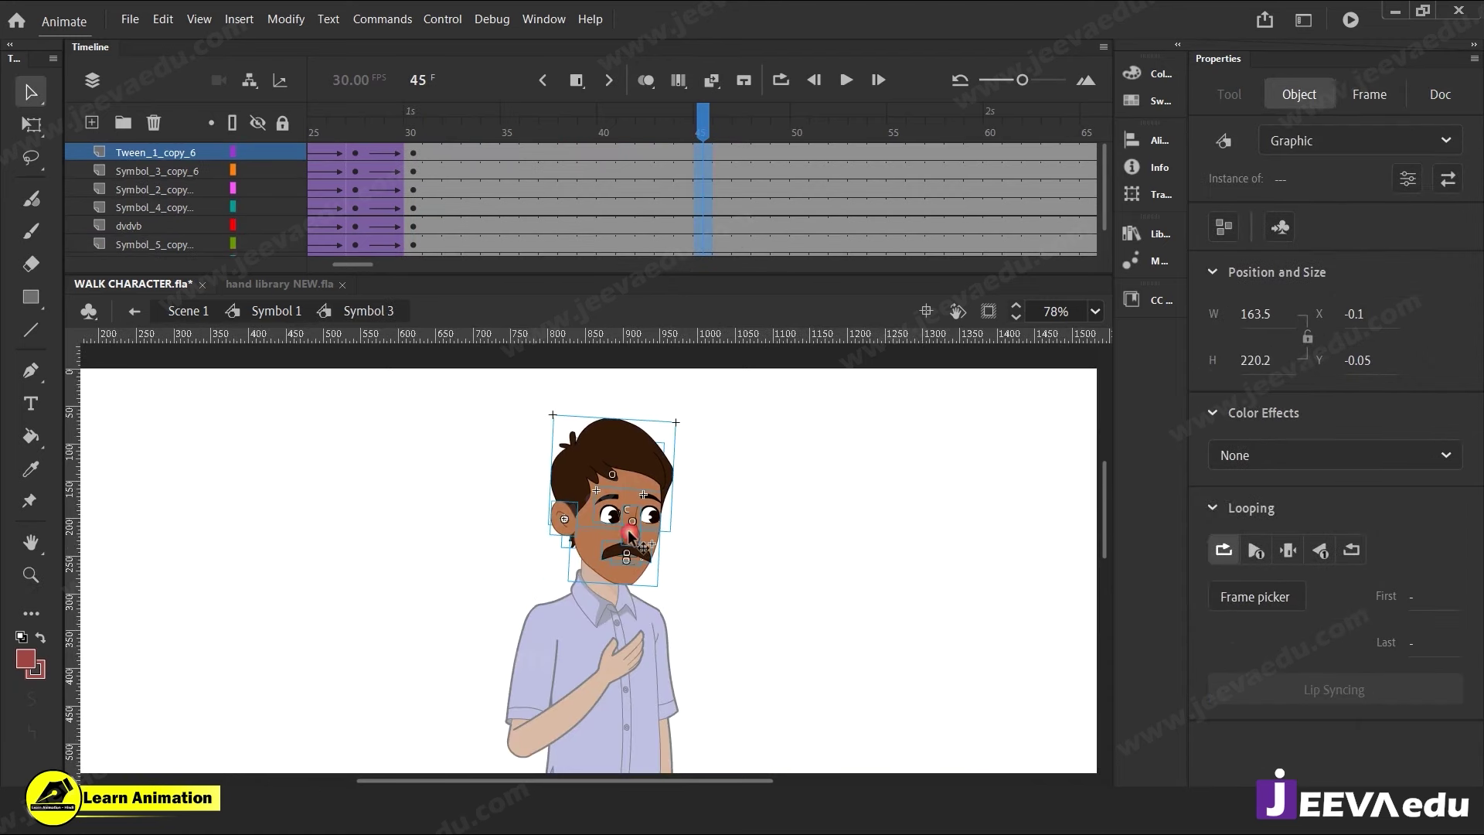
double_click(481, 521)
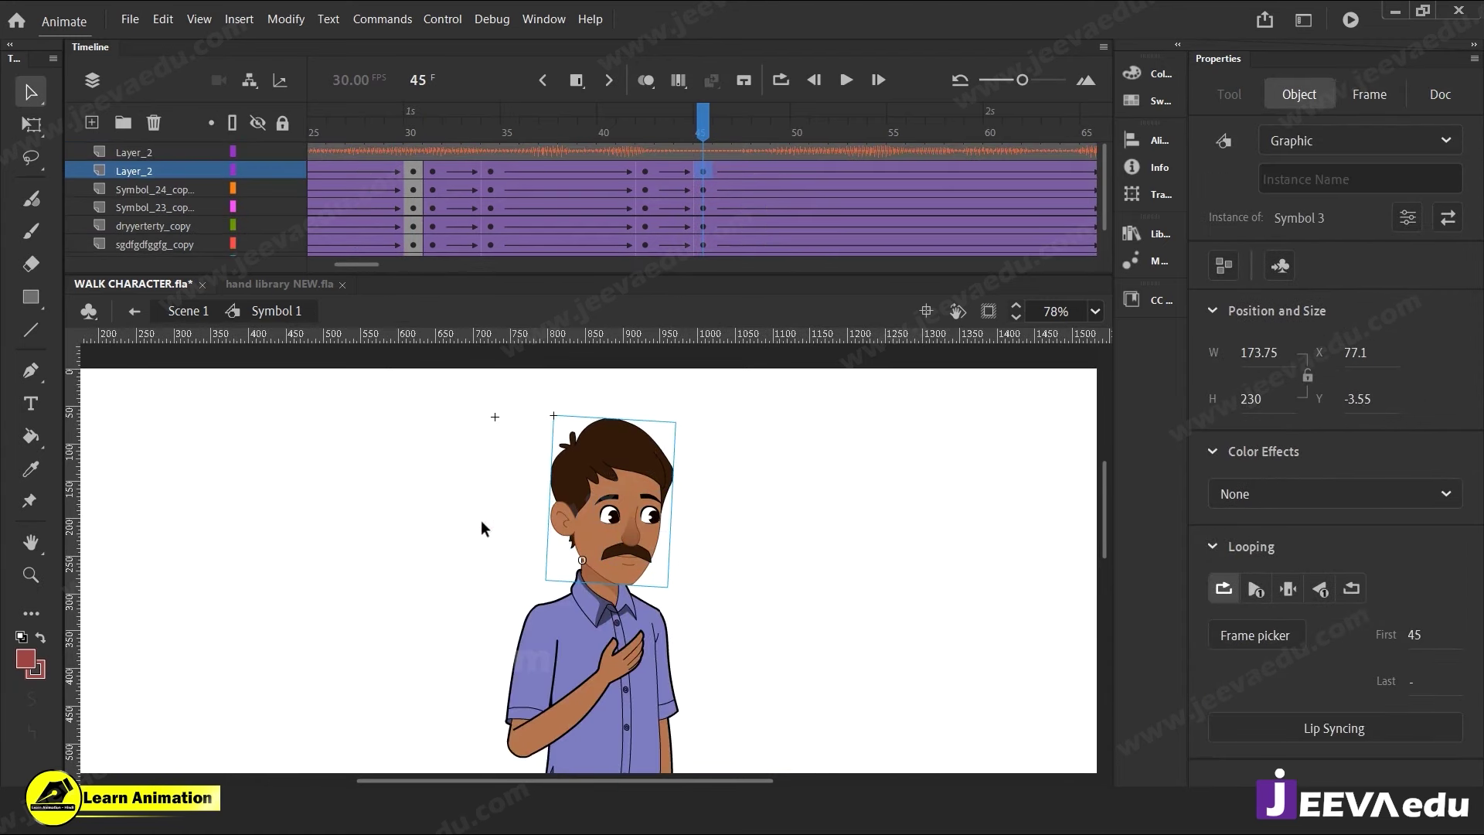
double_click(601, 517)
left_click_drag(704, 150, 697, 266)
scroll(700, 234, "up", 2)
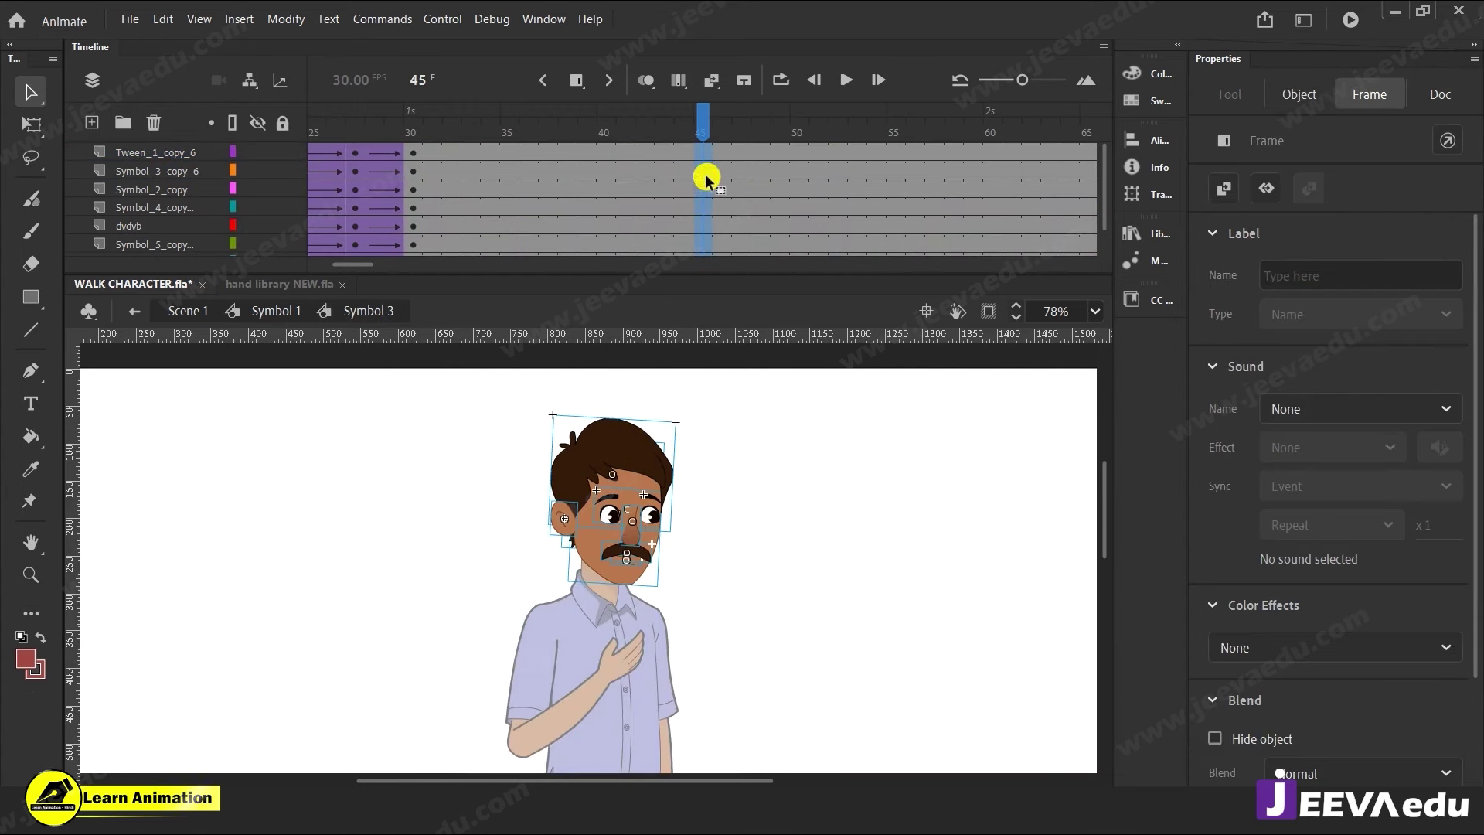
left_click_drag(705, 180, 702, 160)
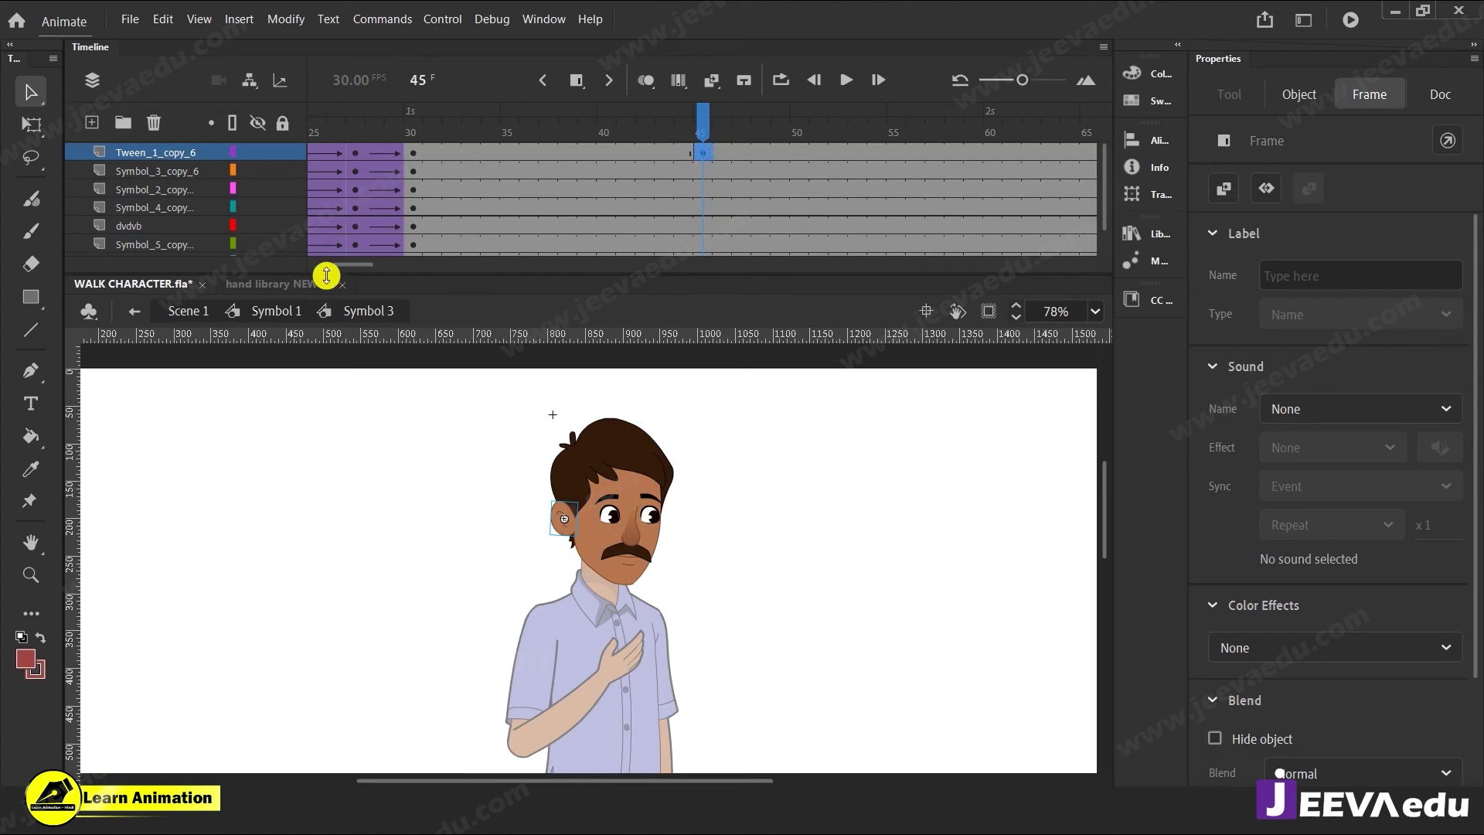
Copy the earlier tweened facial-feature frames on all Symbol 3 layers to frames 45 to 57.
left_click_drag(350, 268, 334, 270)
scroll(464, 224, "down", 2)
left_click_drag(505, 241, 739, 141)
left_click_drag(589, 170, 719, 176)
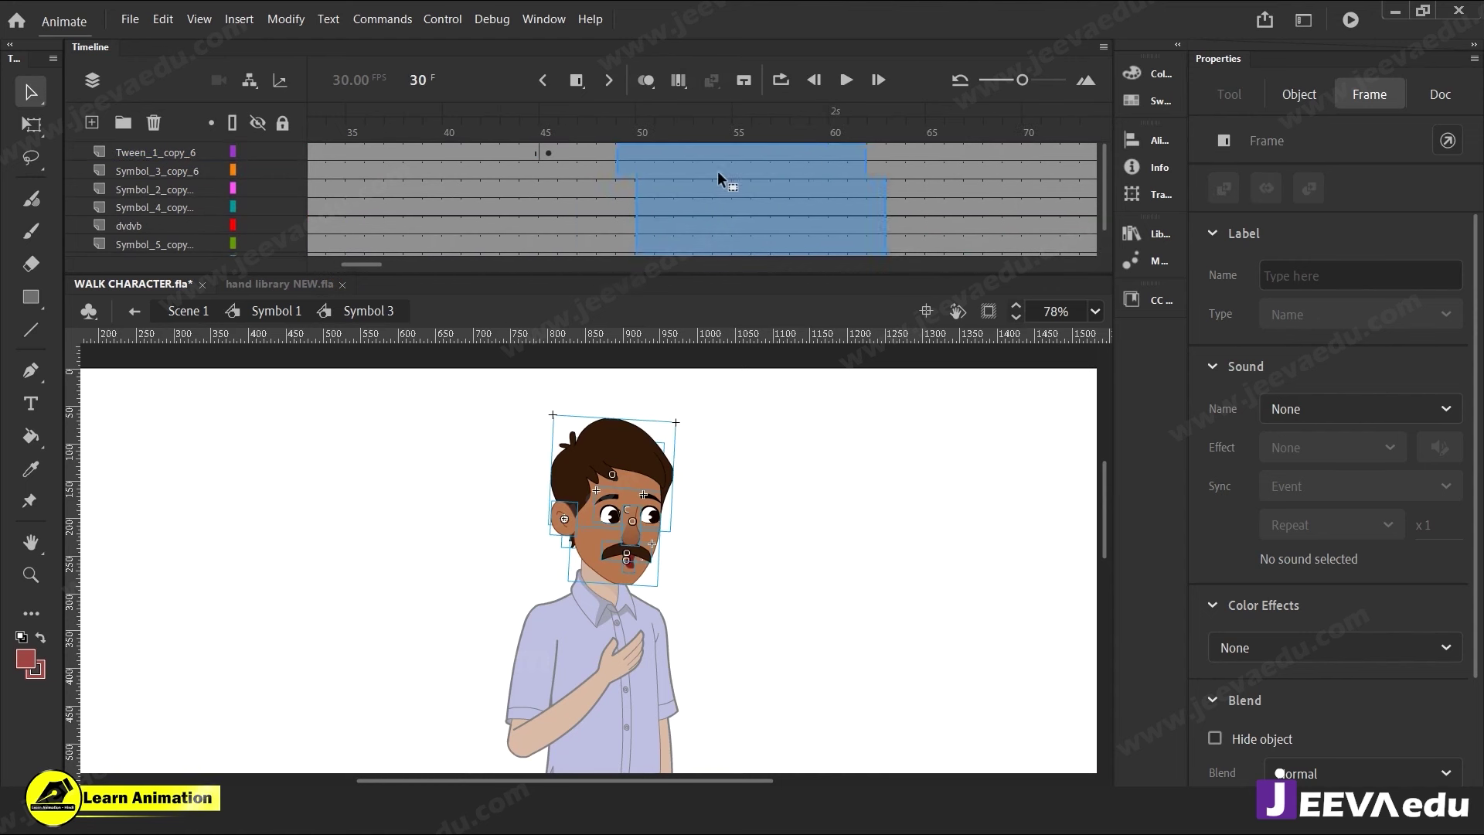
Select all frames in Symbol 3 and apply Synchronize Symbols to restore the lip-sync in the copied frames.
right_click(590, 174)
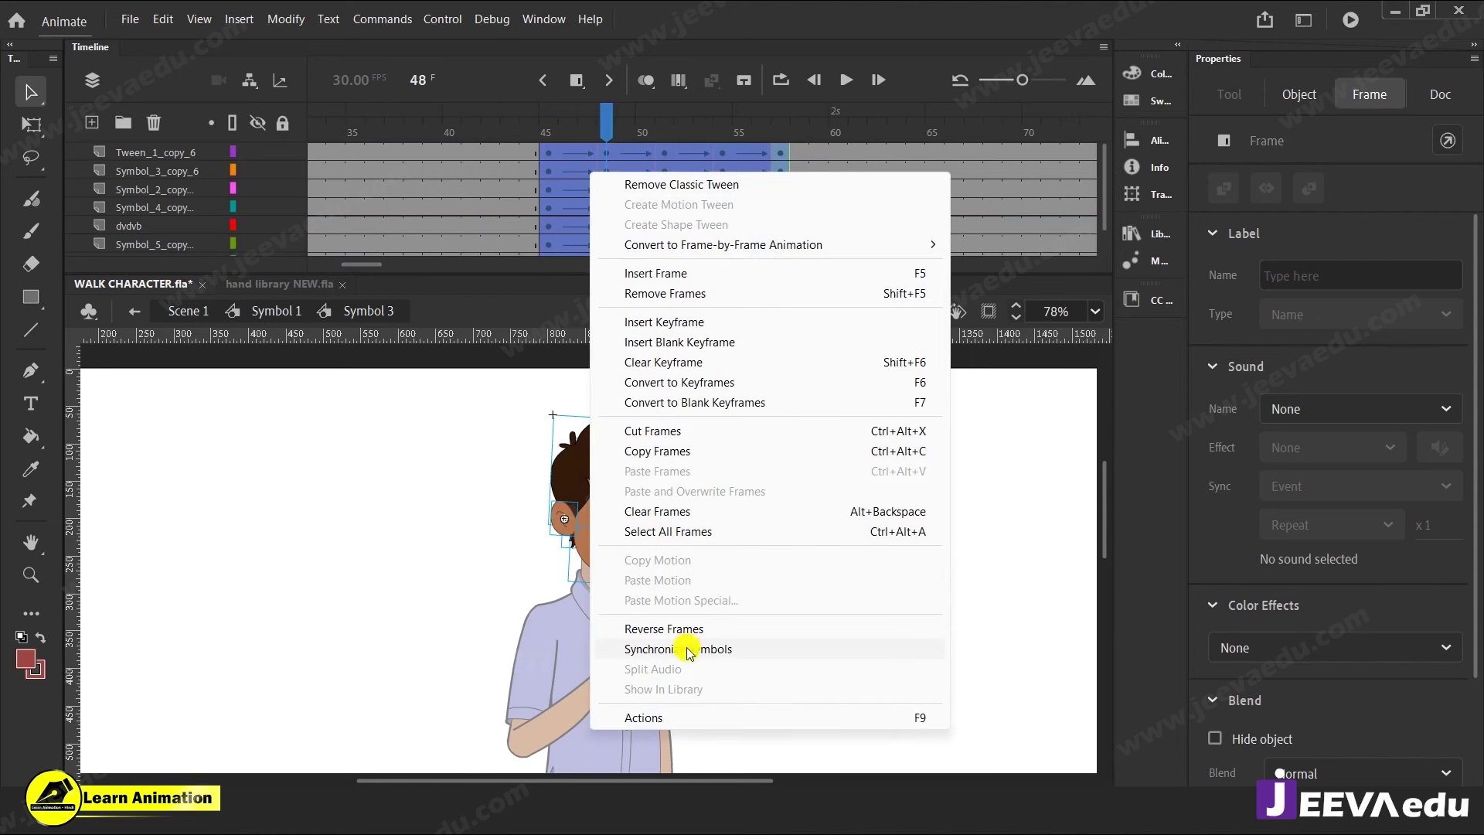
left_click(688, 532)
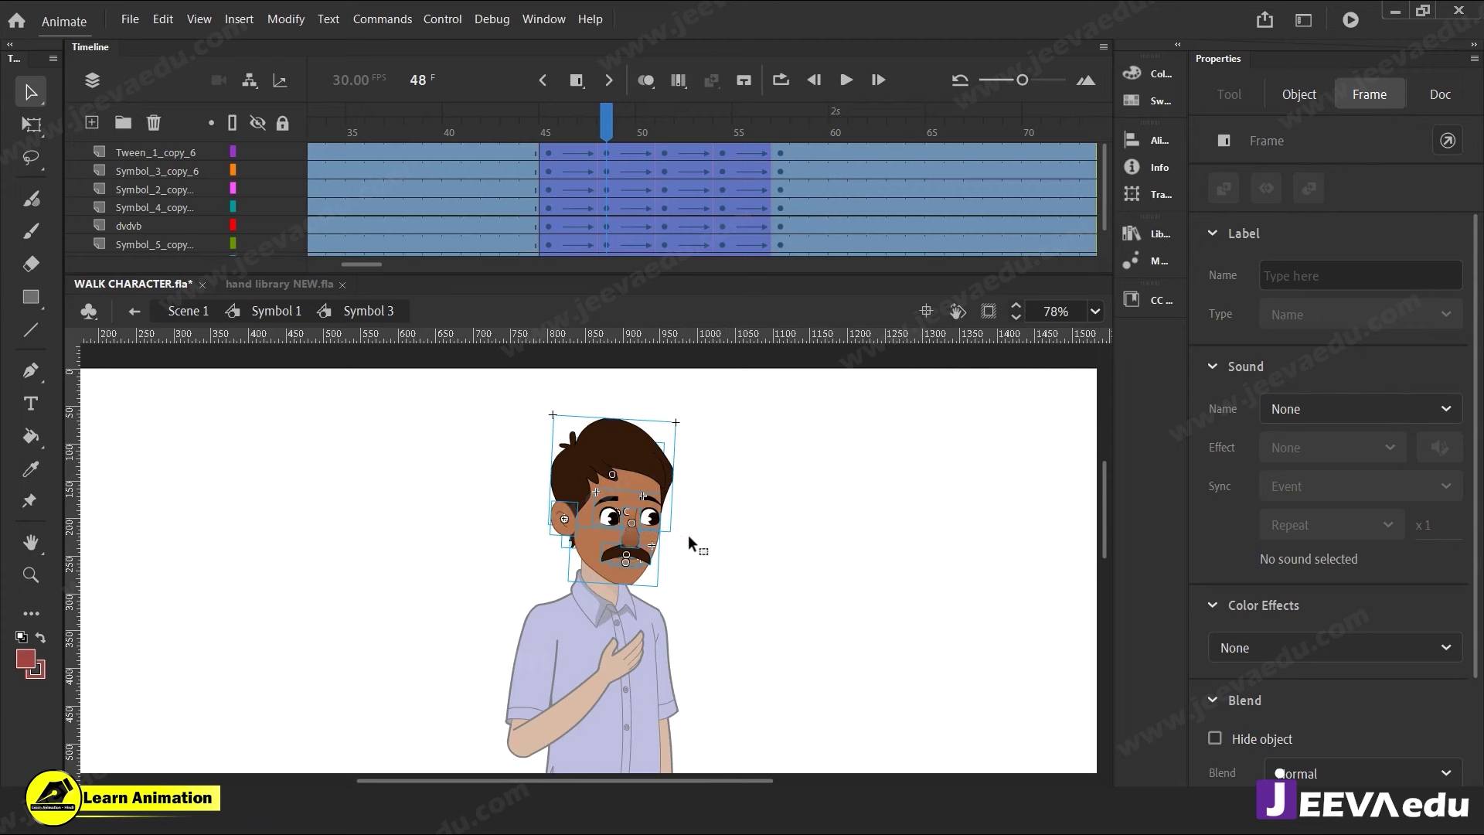
right_click(623, 186)
left_click(727, 667)
Scrub the copied facial movement, then return to Symbol 1 and check it around frame 45.
left_click_drag(612, 112, 627, 179)
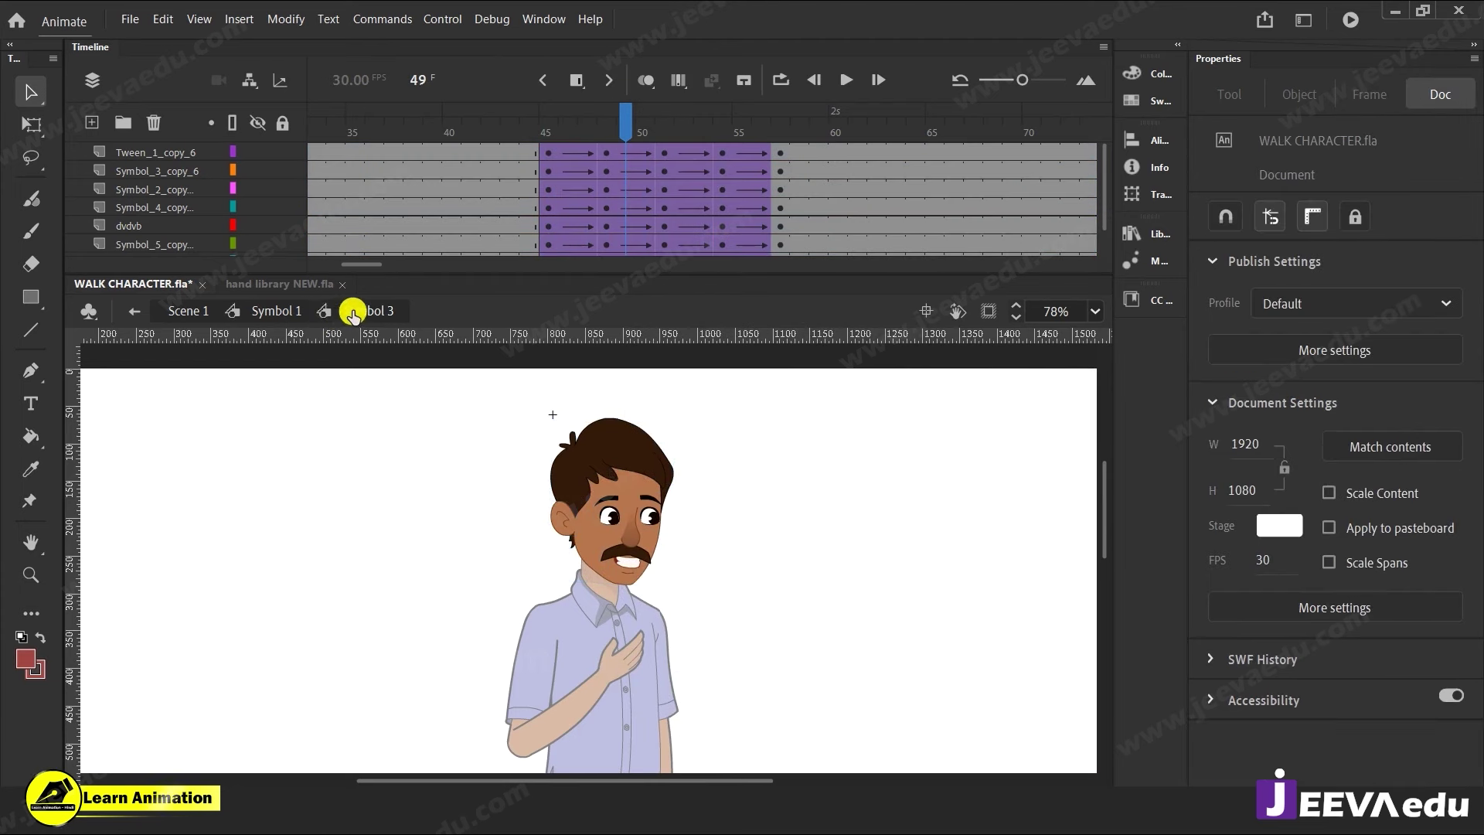
left_click(301, 318)
left_click_drag(701, 140, 628, 256)
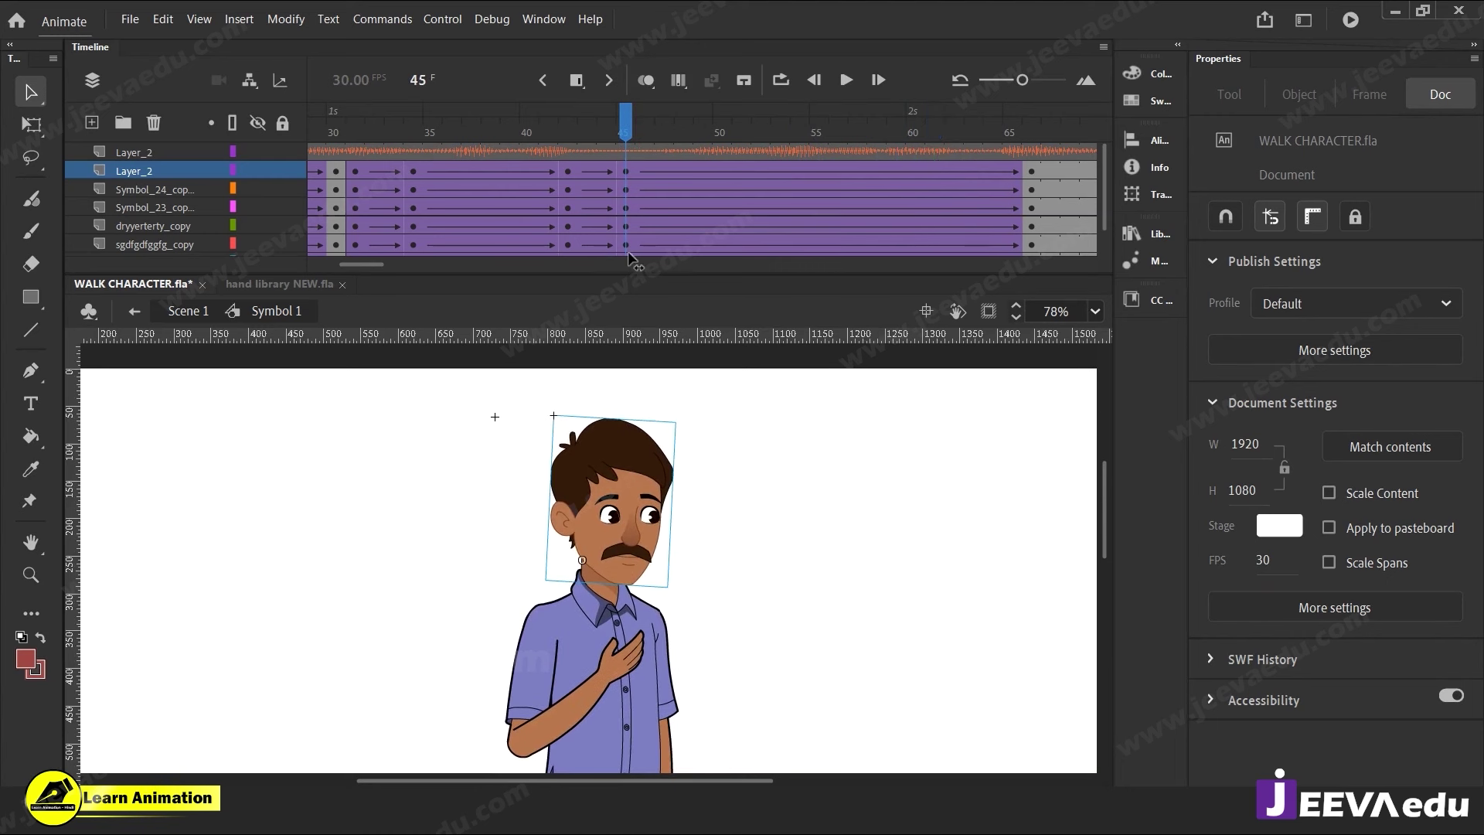
Reopen Symbol 3 and copy the tweened facial-feature frames ending at frame 57 to frames 57 to 63.
double_click(649, 546)
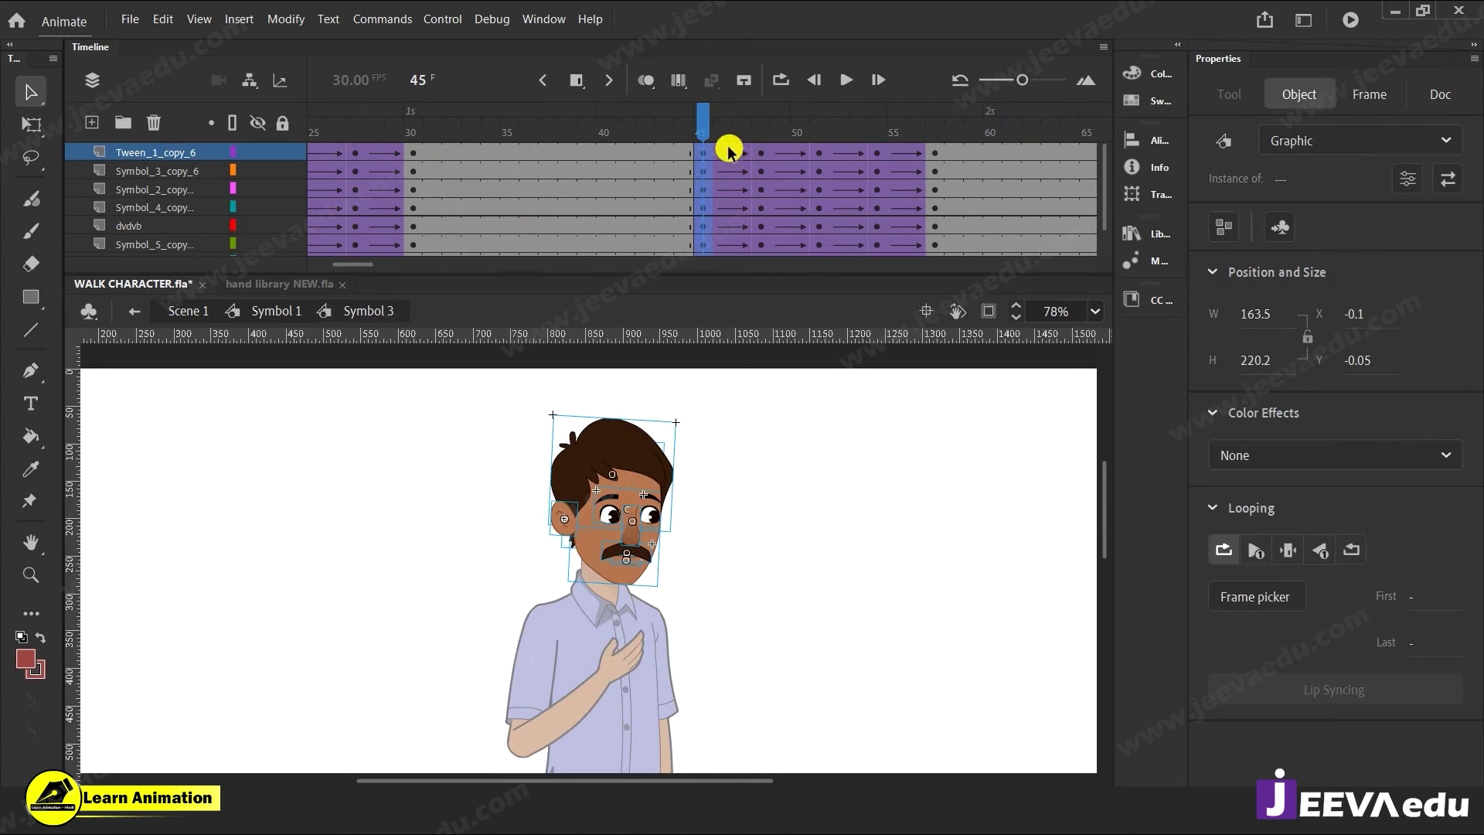
scroll(732, 149, "down", 1)
left_click_drag(935, 241, 822, 115)
left_click_drag(829, 176, 956, 174)
Apply Synchronize Symbols to all Symbol 3 frames again after extending the facial movement to frame 63.
right_click(950, 186)
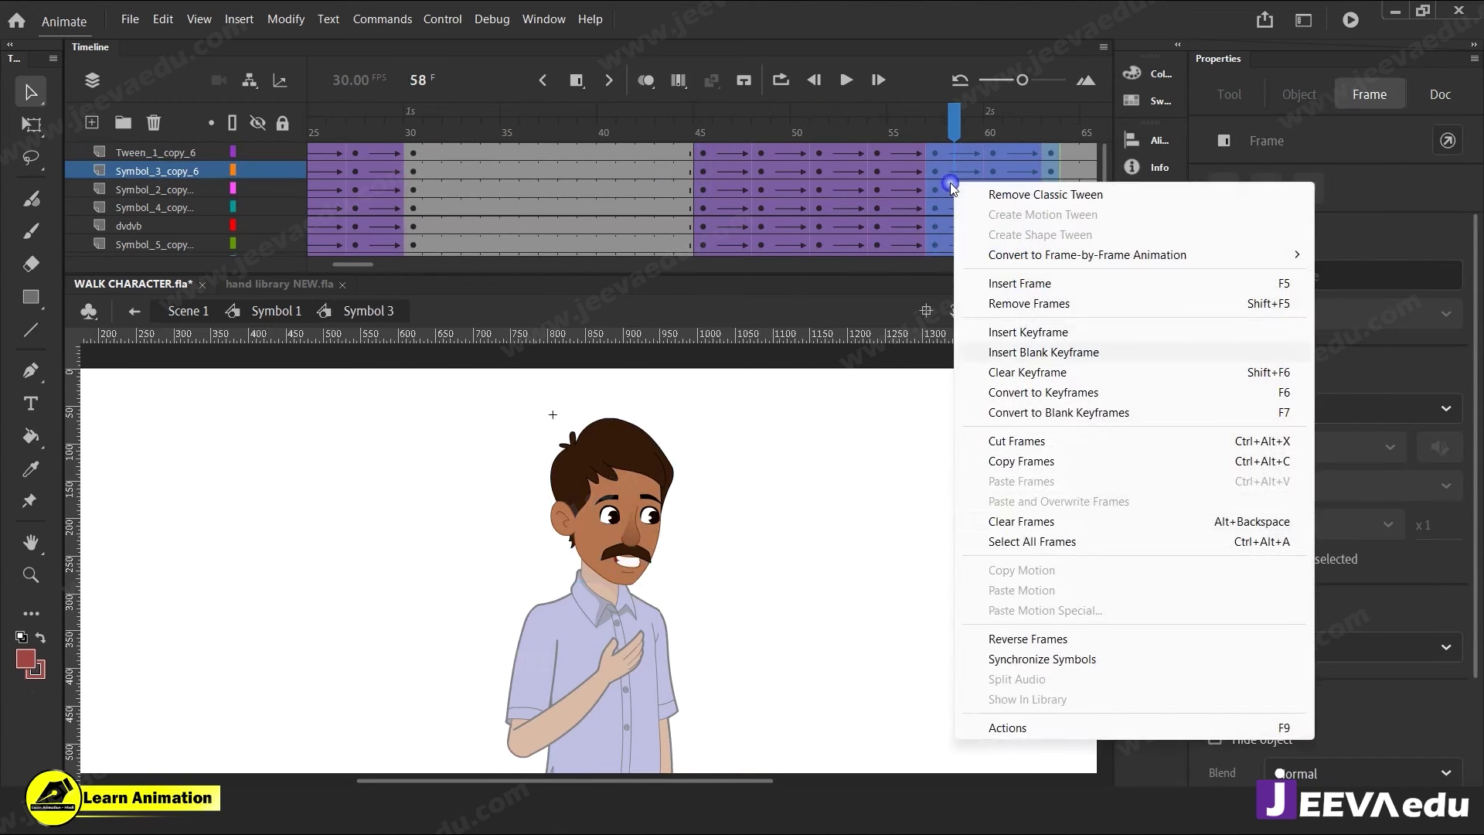
left_click(1024, 541)
right_click(918, 194)
left_click(1028, 658)
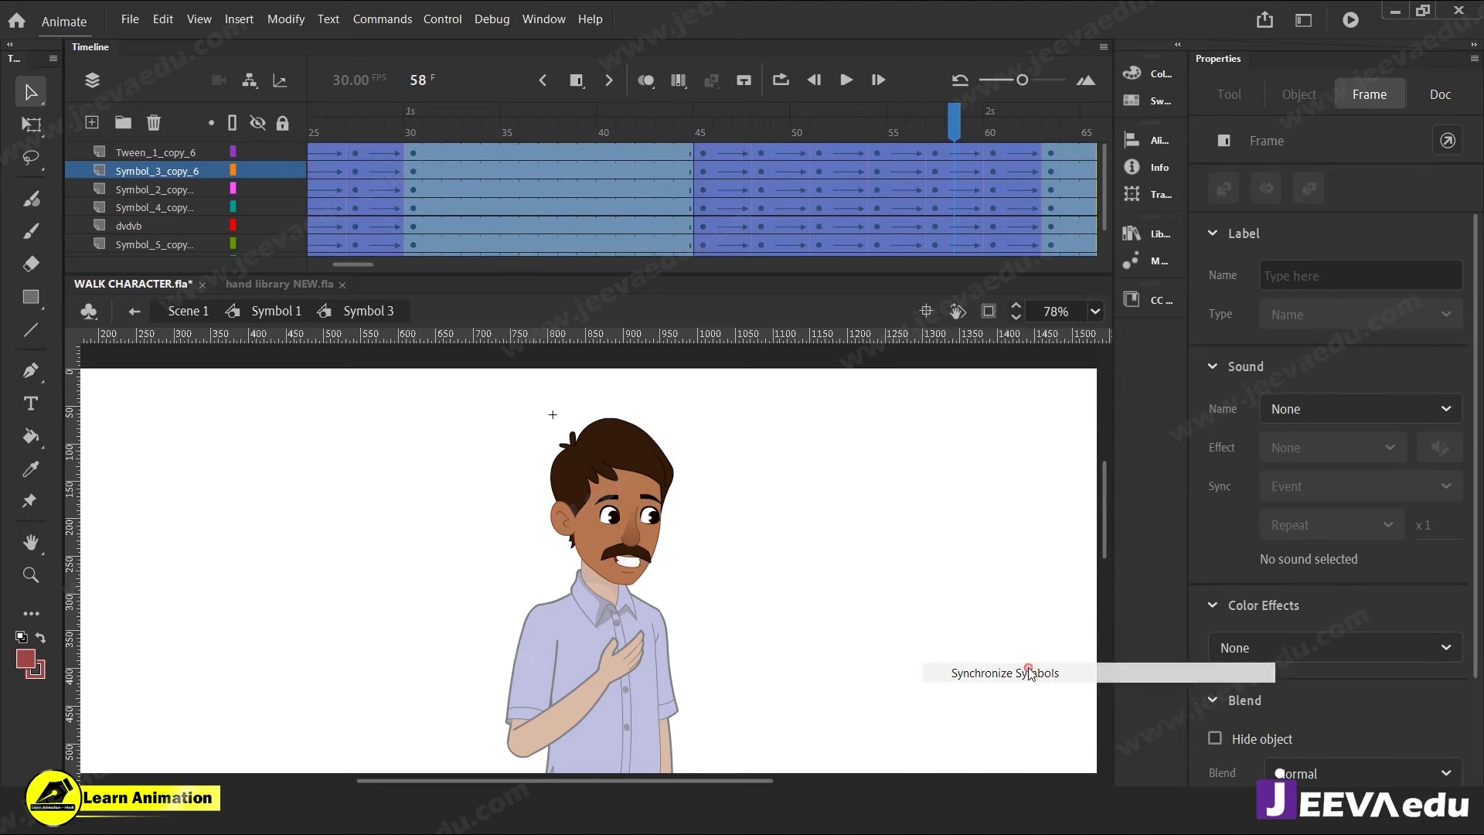
Return to Symbol 1, hide the audio layer and review the enlarged face up to frame 66.
left_click(272, 311)
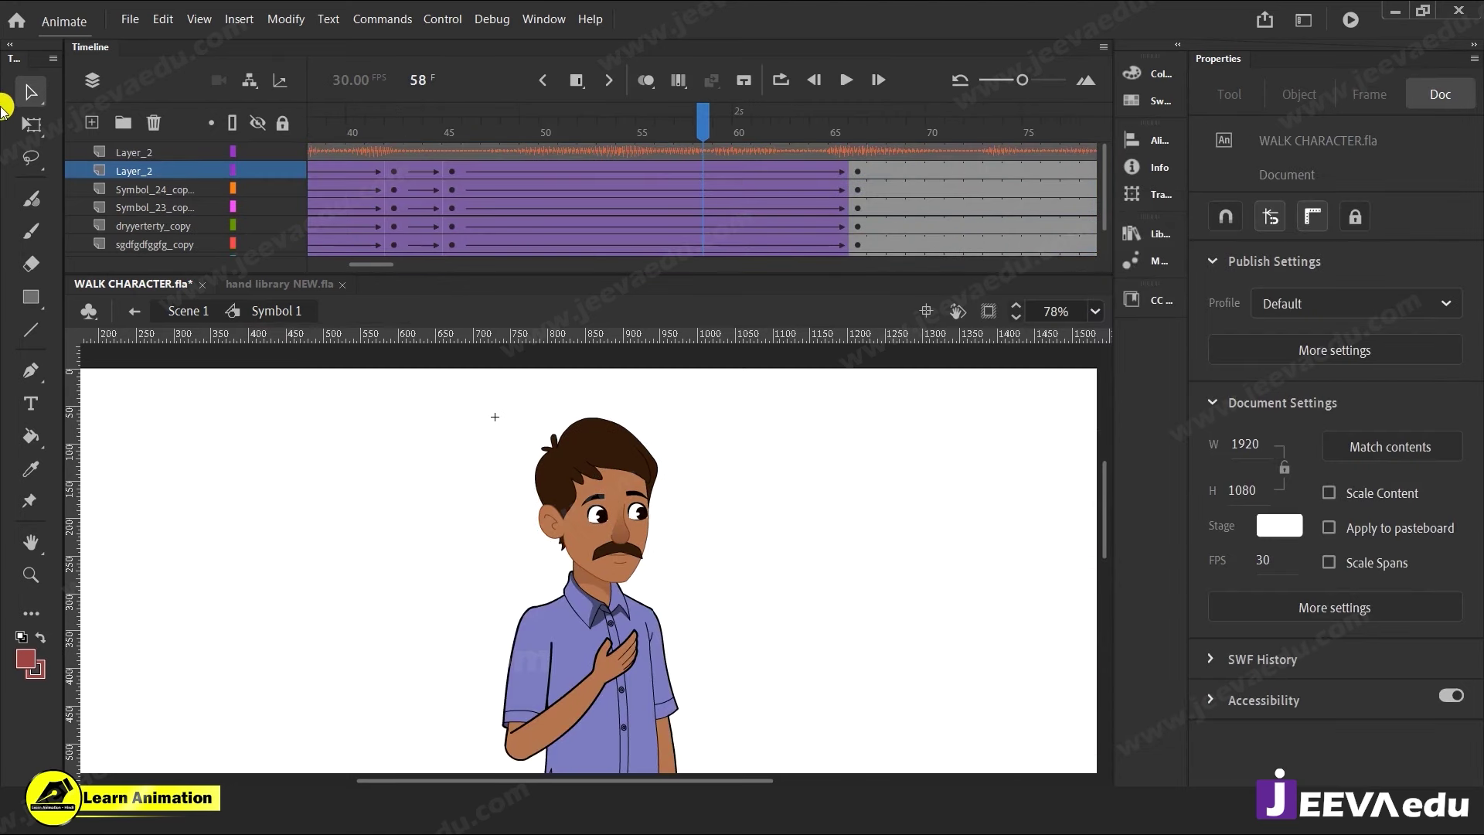
key("z")
left_click(622, 545)
left_click(586, 571)
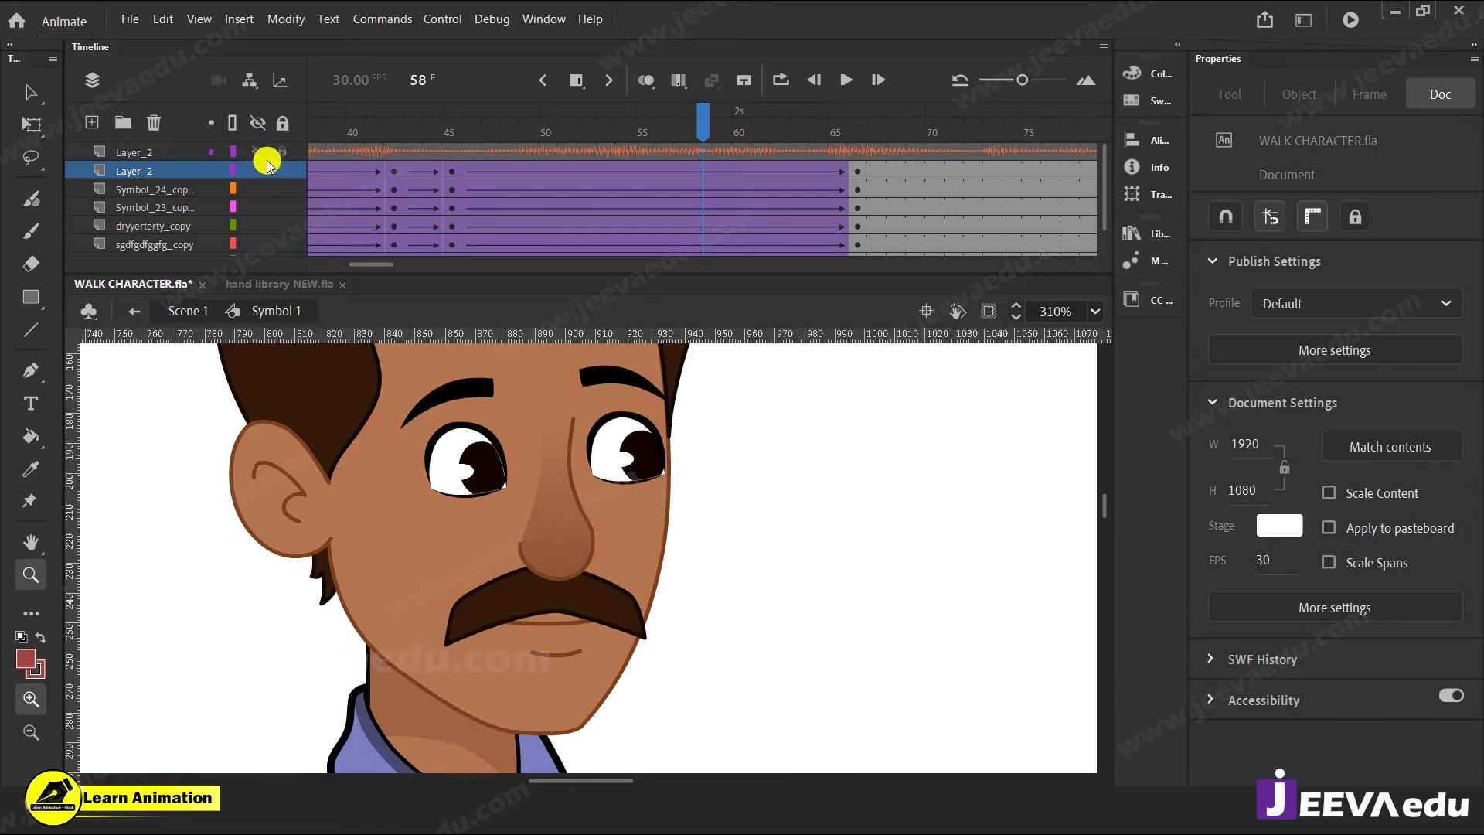
left_click_drag(588, 174, 856, 288)
key("ctrl+minus")
key("ctrl+minus")
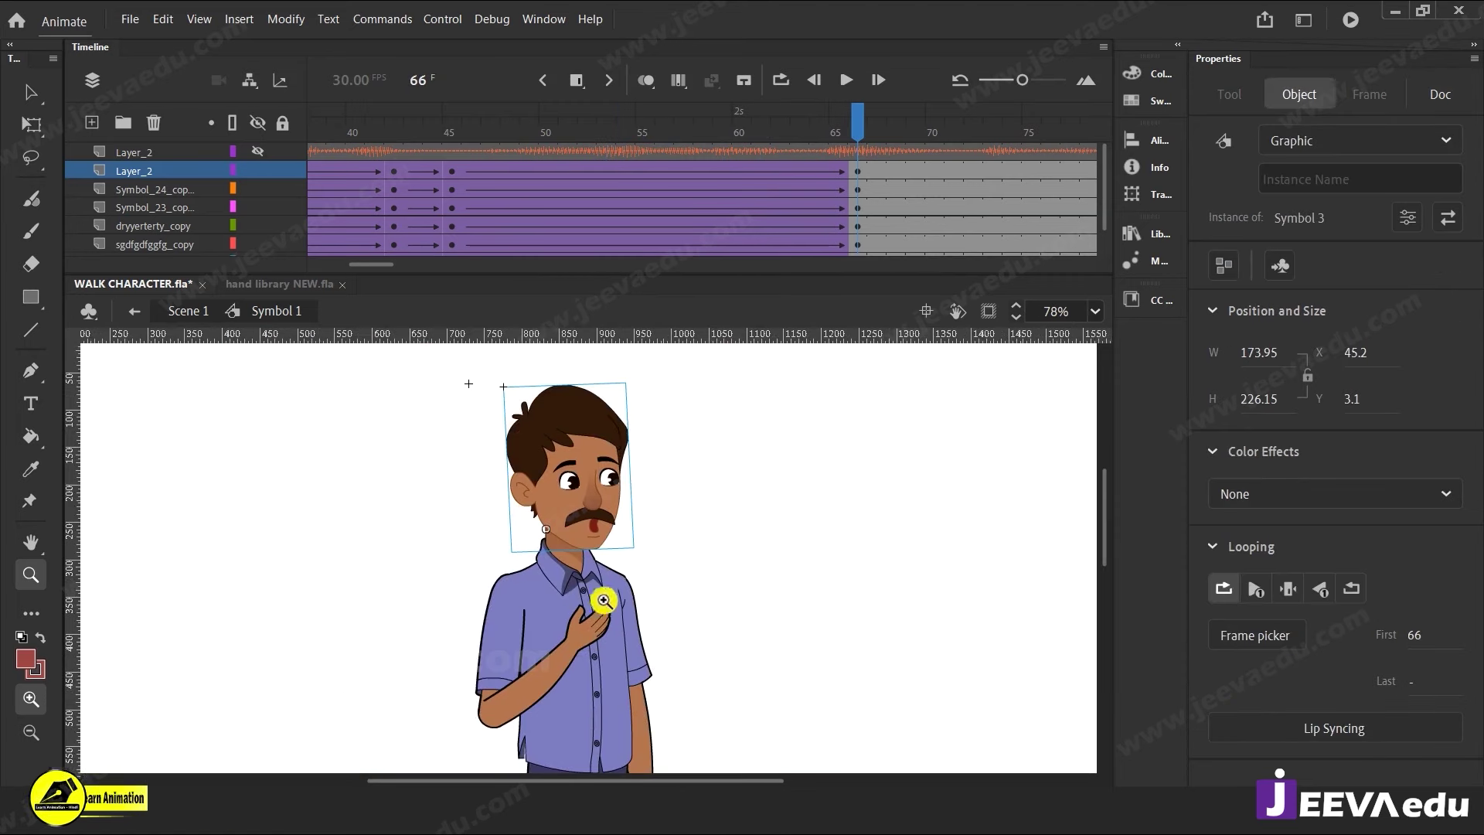
Examine the character from close up and at full length, then replay and scrub the movement leading up to frame 68.
left_click(590, 435)
left_click(479, 510)
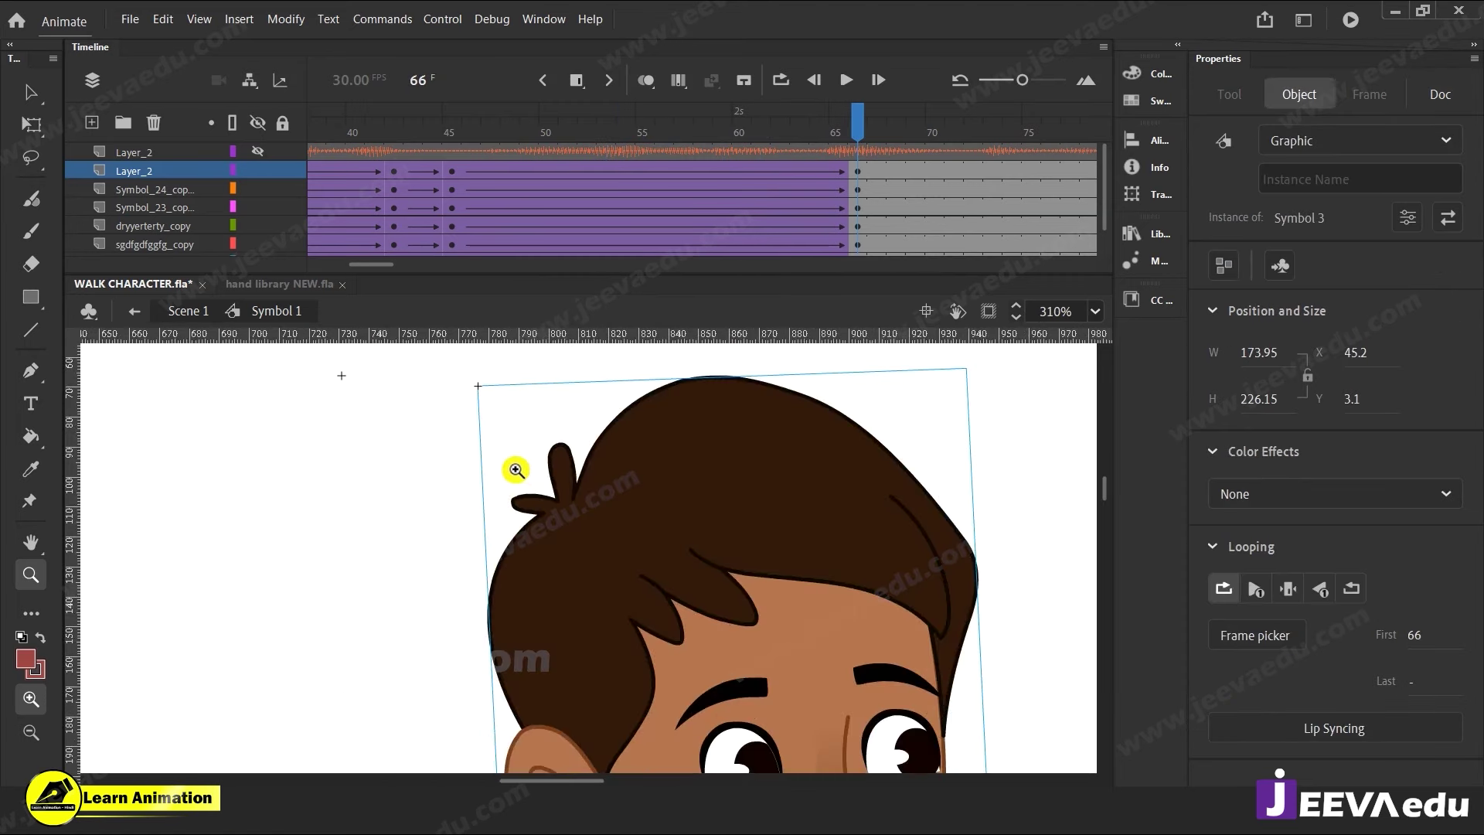
left_click(714, 676, "alt")
left_click(635, 670, "alt")
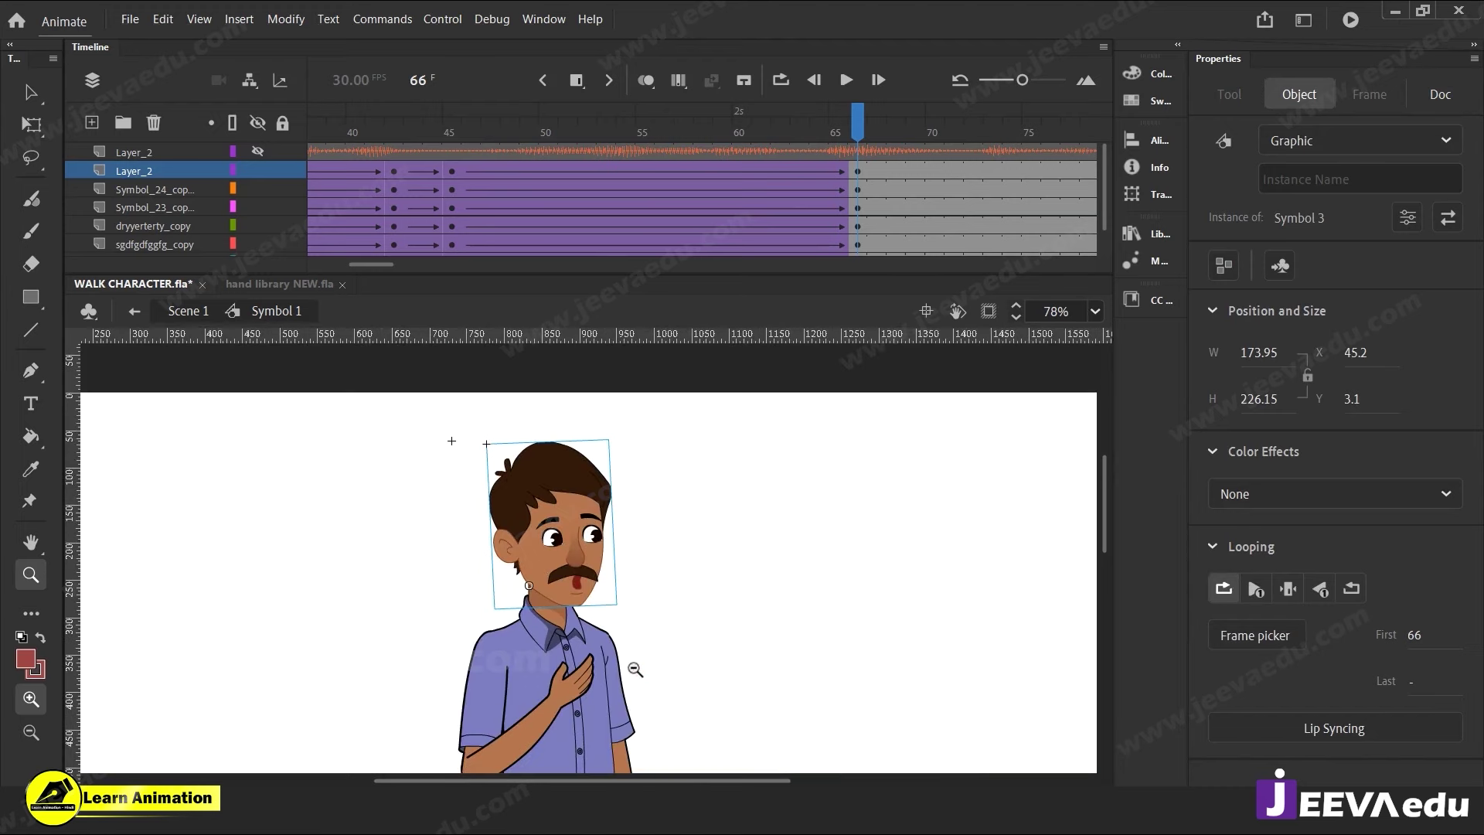
left_click(572, 630, "alt")
left_click_drag(670, 651, 766, 503)
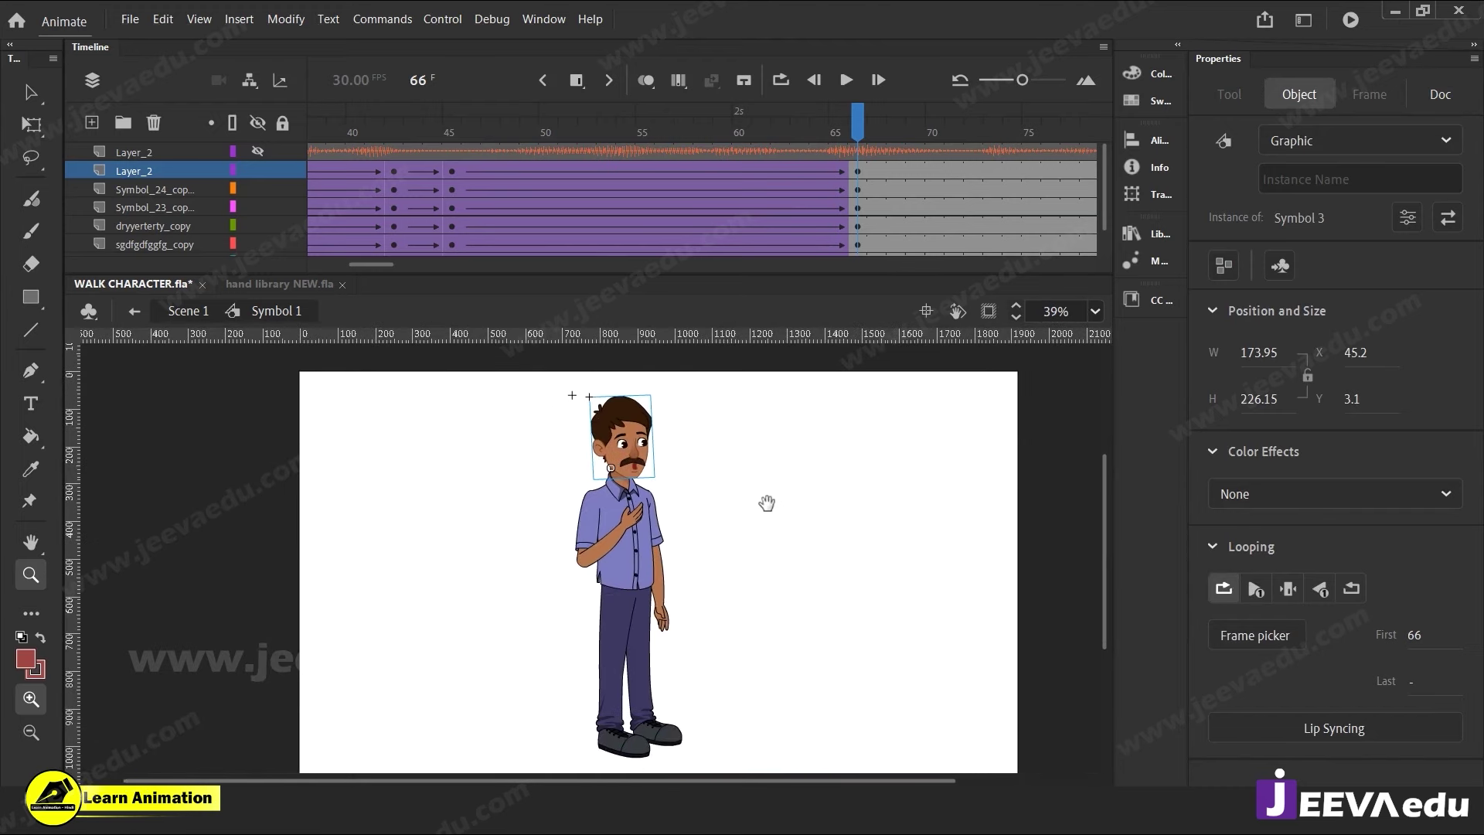
left_click_drag(685, 135, 867, 180)
key("Return")
left_click(912, 143)
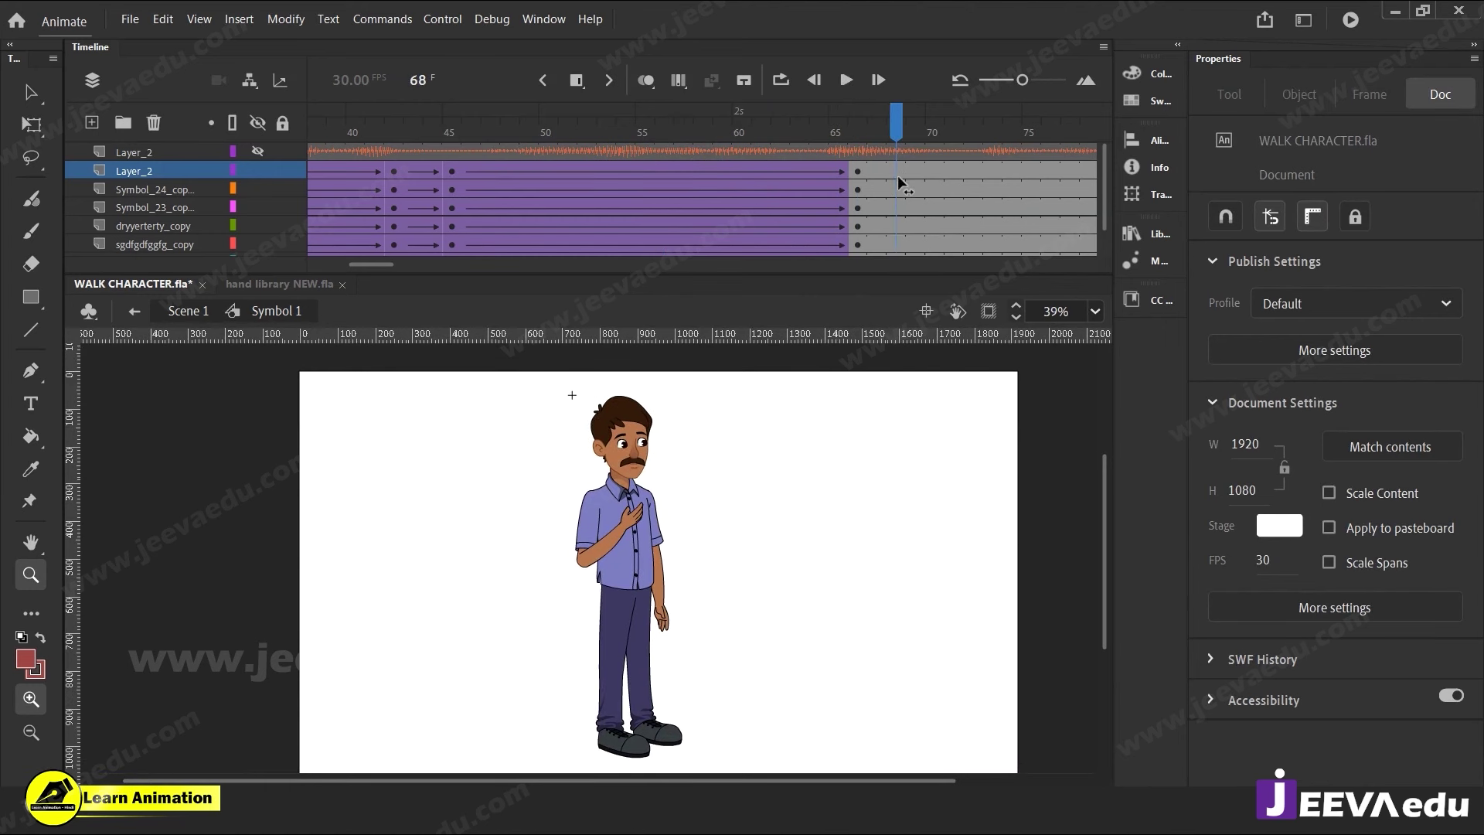
Insert keyframes at frames 67, 70, 77 and 84 on all of the character's layers.
left_click_drag(874, 174, 882, 299)
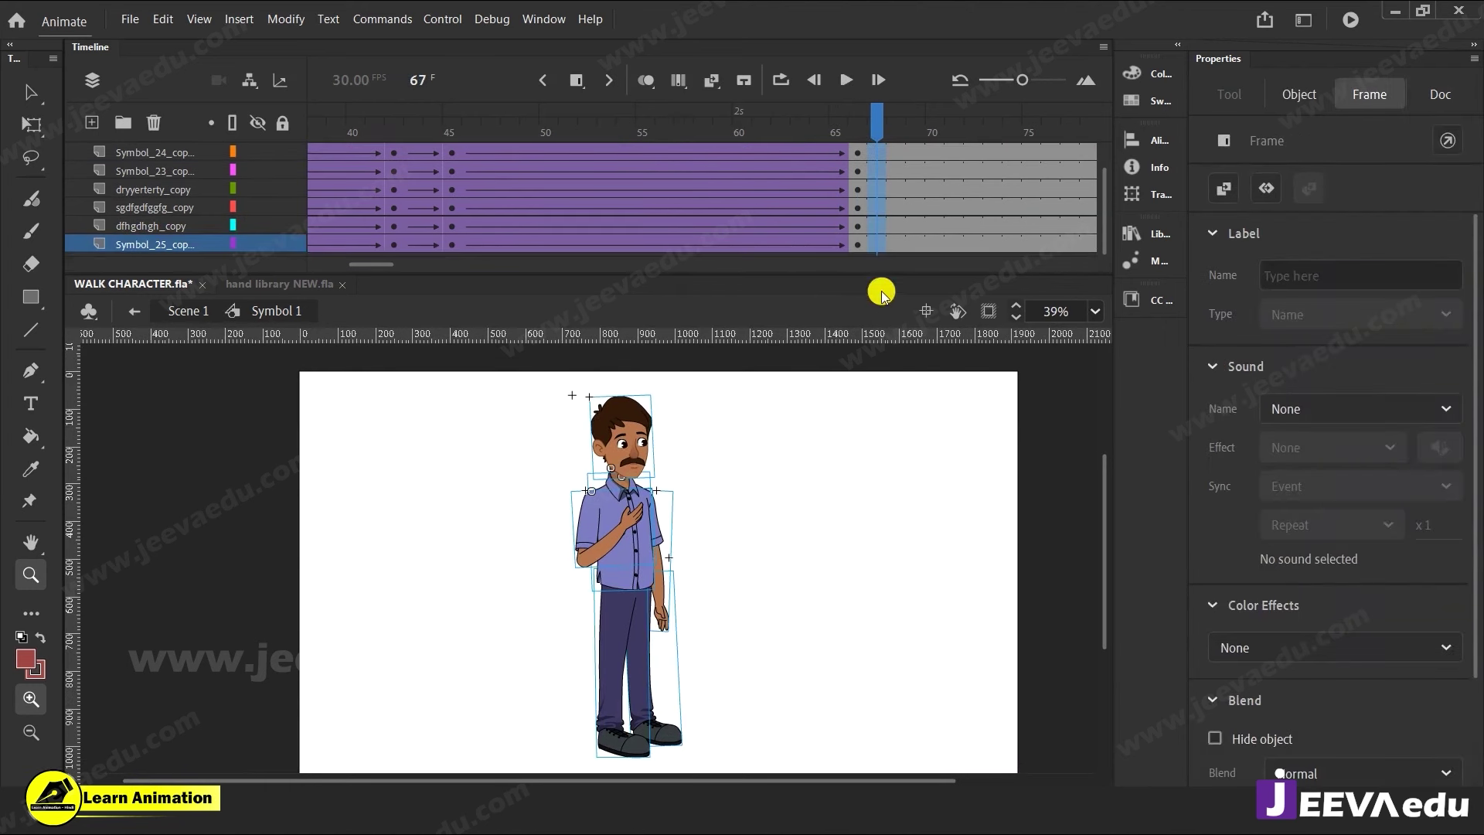
scroll(882, 232, "up", 2)
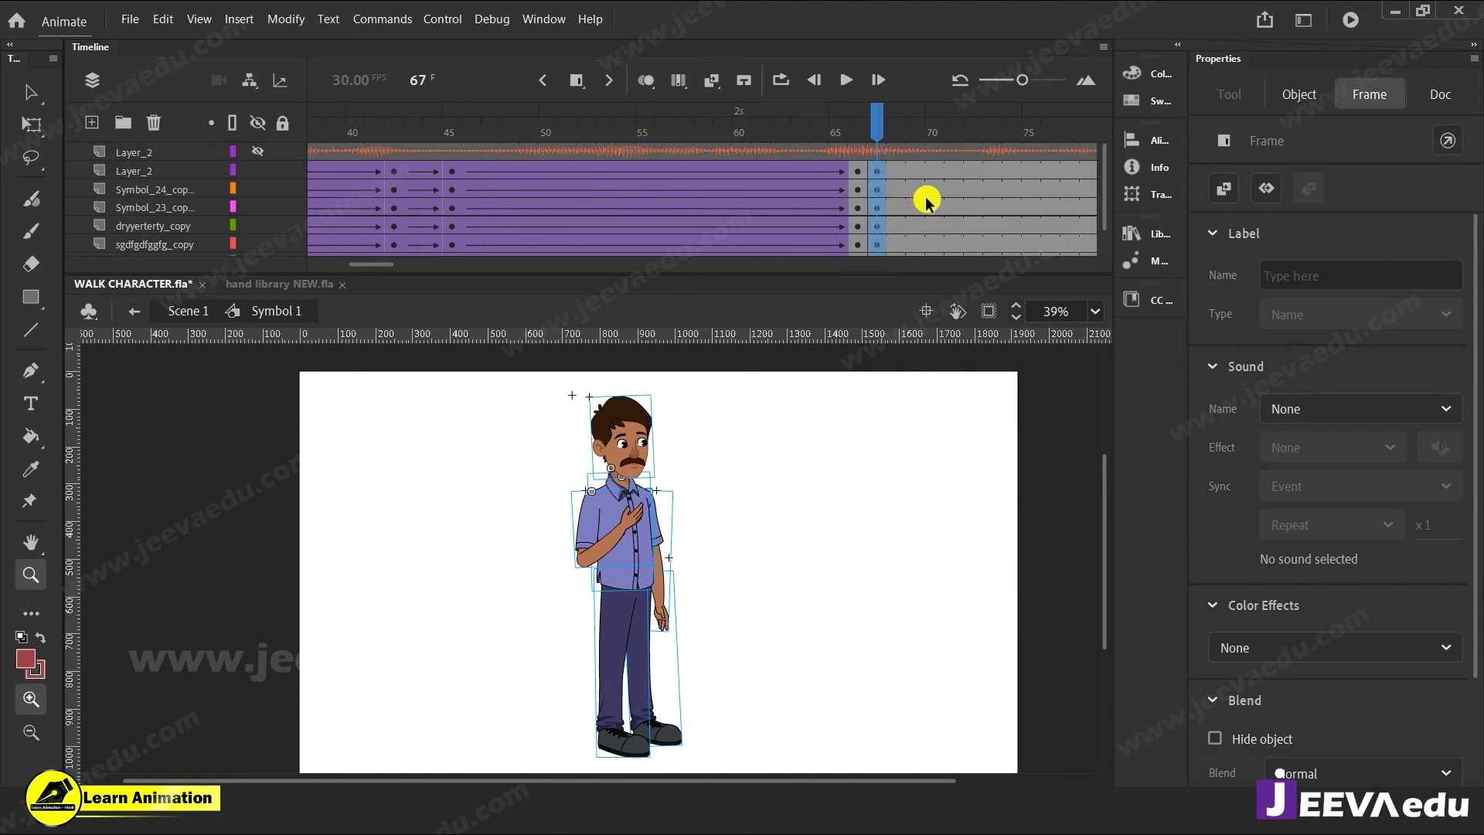
left_click_drag(897, 142, 559, 289)
key("F6")
scroll(647, 191, "up", 2)
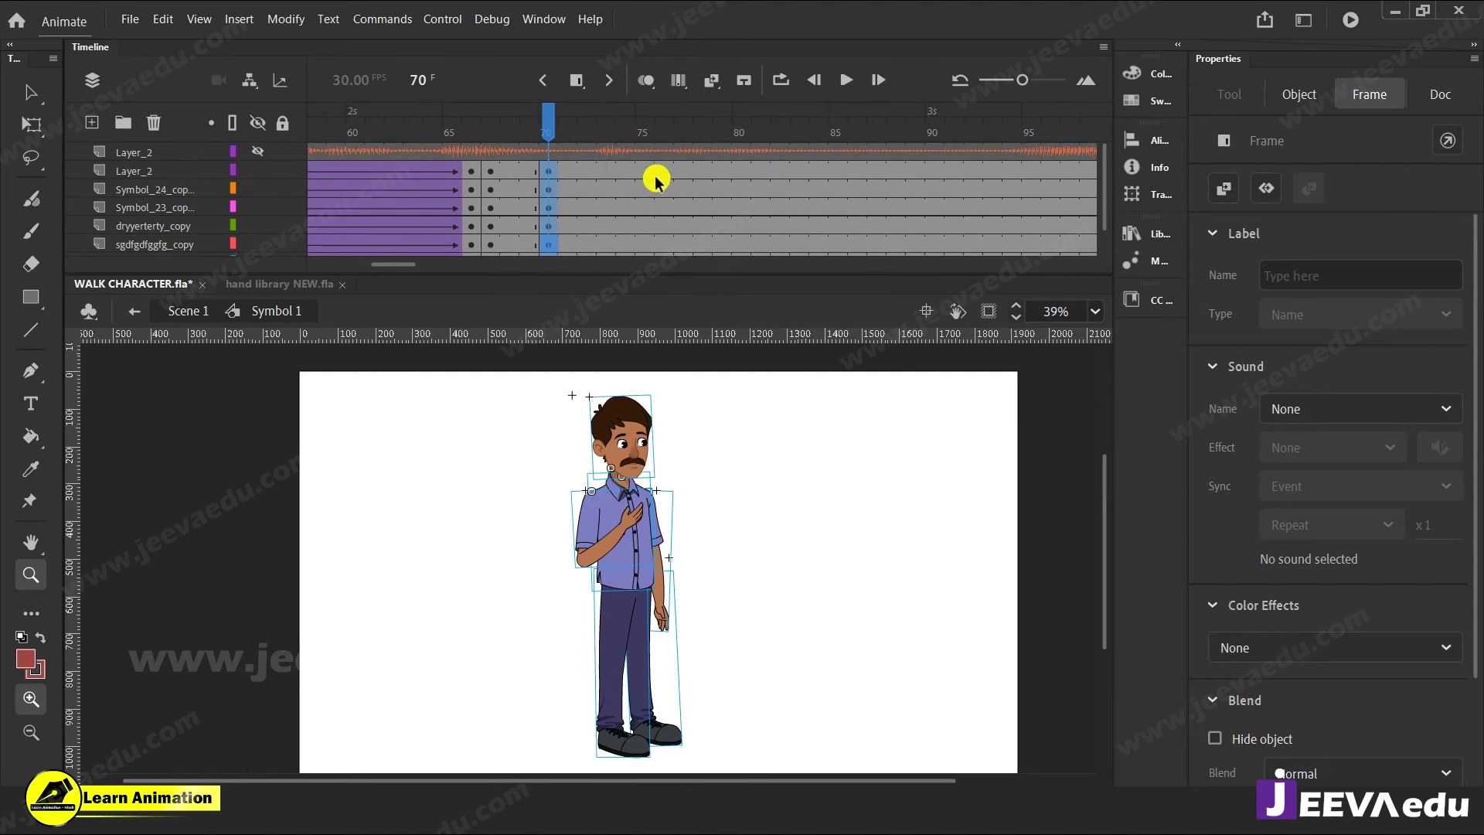
left_click_drag(664, 172, 692, 288)
key("F6")
scroll(842, 176, "up", 2)
mouse_move(803, 168)
left_mouse_down()
mouse_move(818, 278)
mouse_move(818, 116)
mouse_move(816, 179)
left_mouse_up()
left_click(816, 244)
key("F6")
left_click(819, 170)
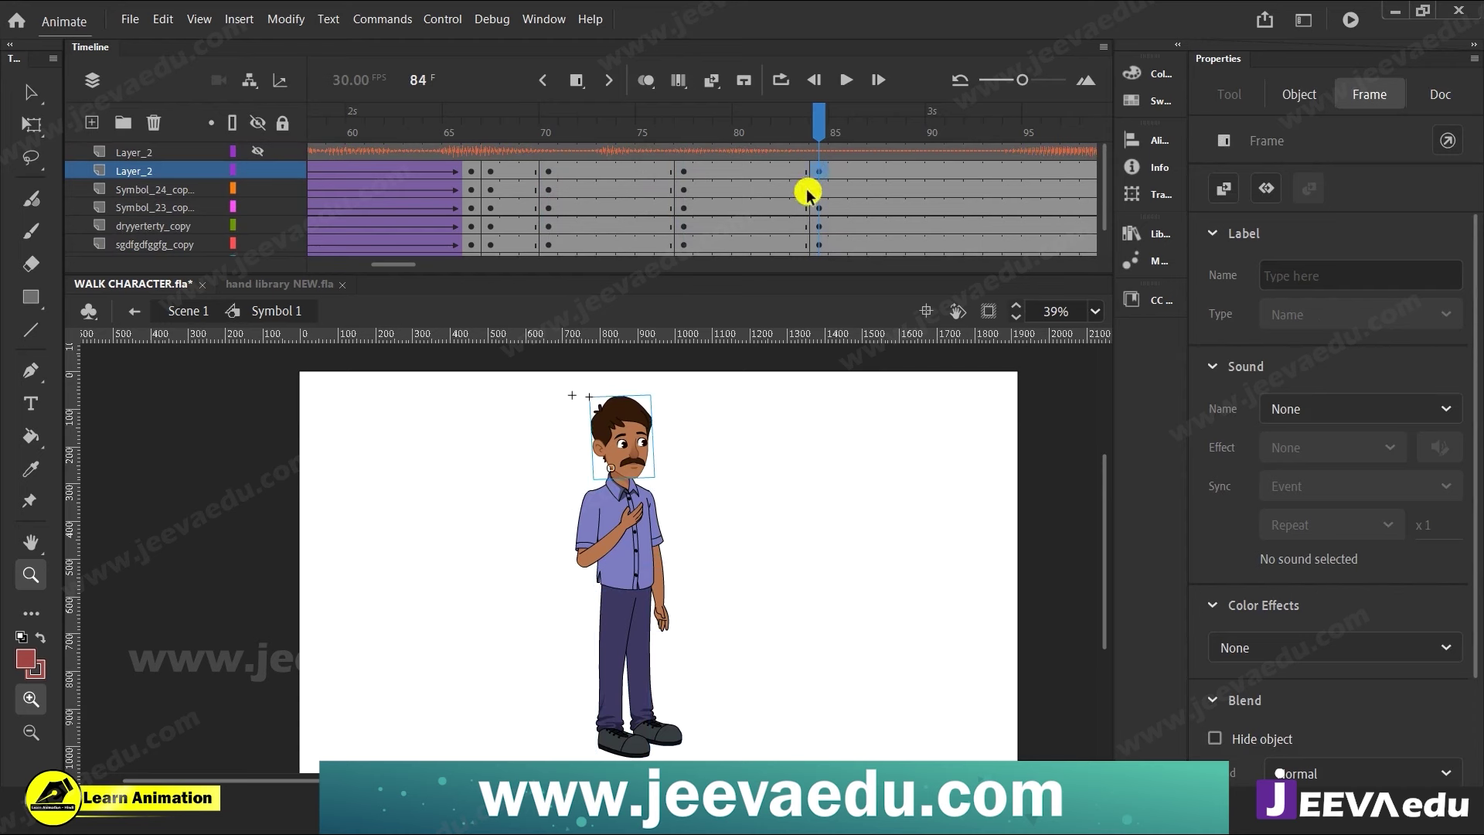
Create classic tweens between frames 67 and 84, with Ease-Out 100 from frame 77 and Ease-In -100 from frame 70.
left_click_drag(554, 186, 755, 328)
right_click(673, 203)
left_click(753, 216)
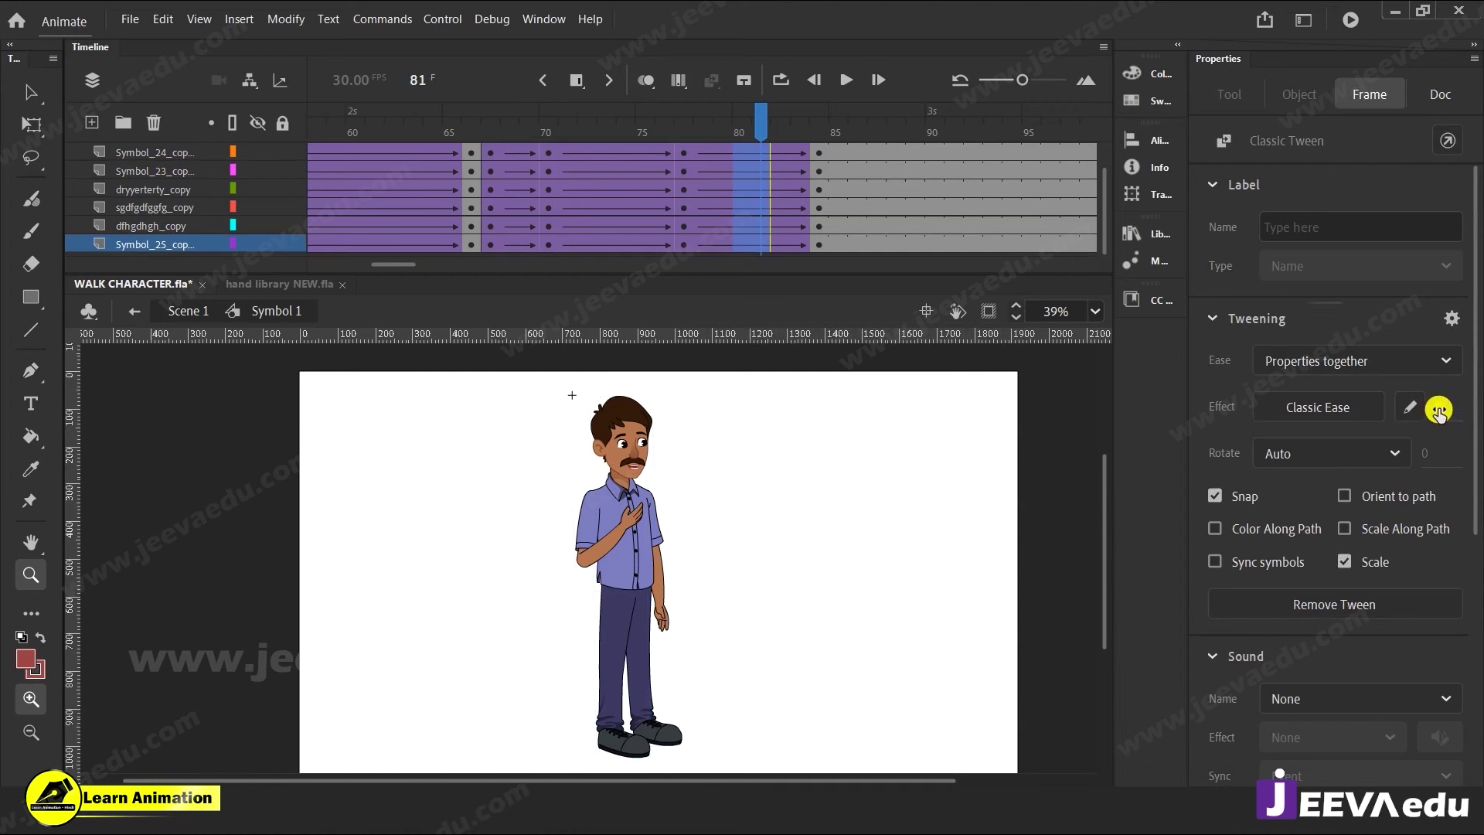
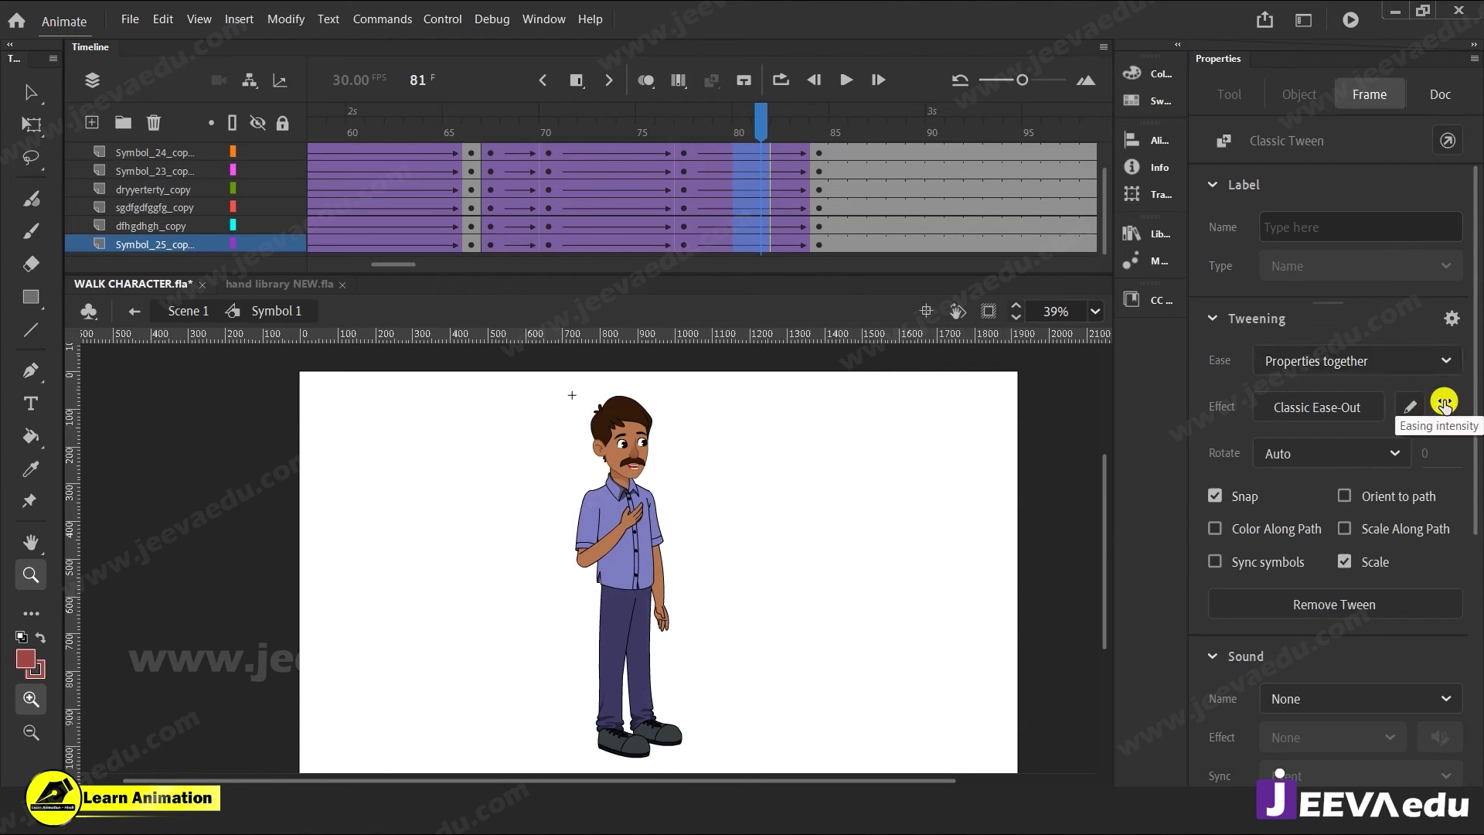
scroll(607, 160, "up", 2)
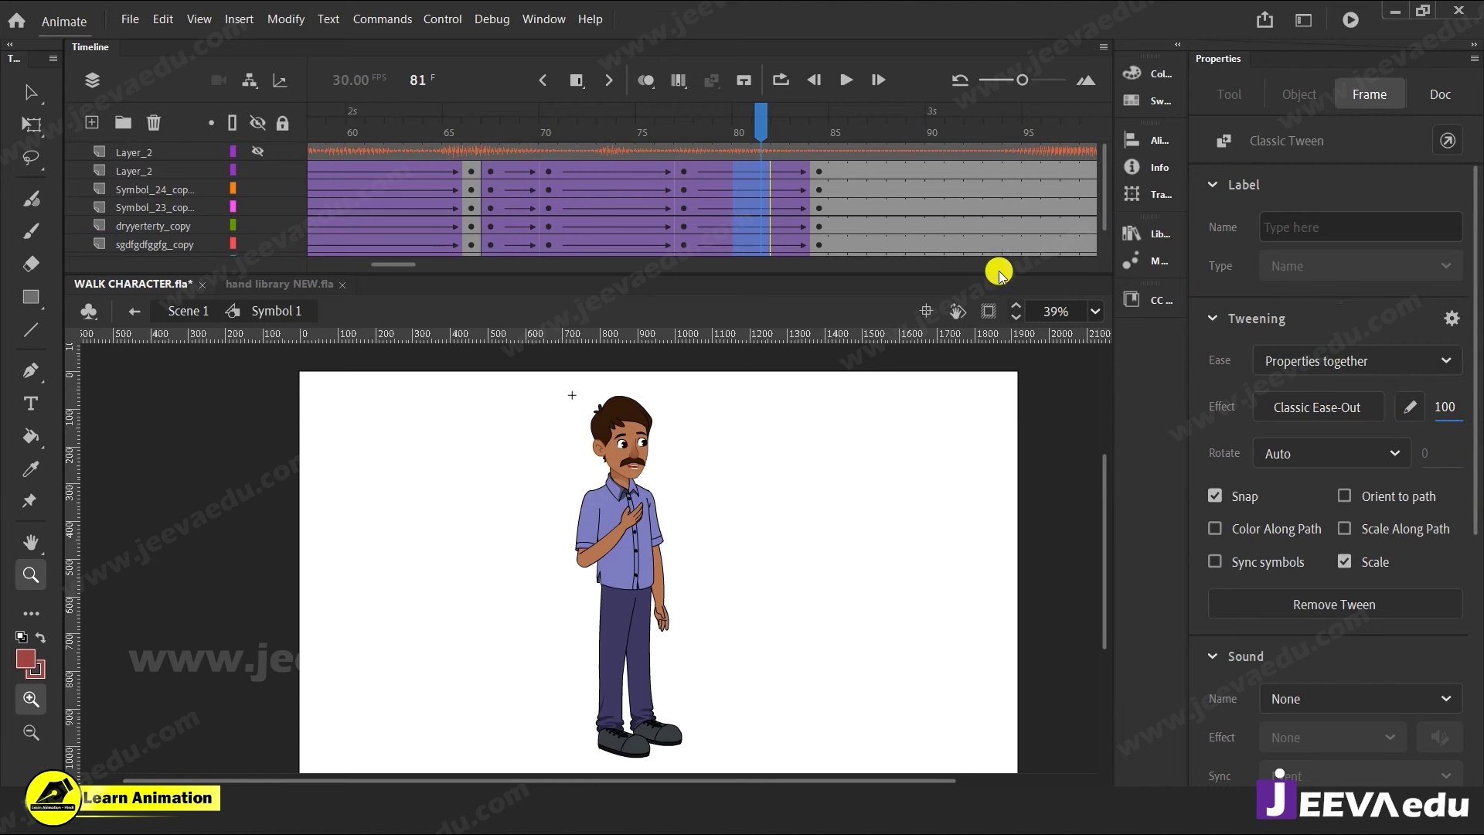
left_click_drag(622, 173, 639, 305)
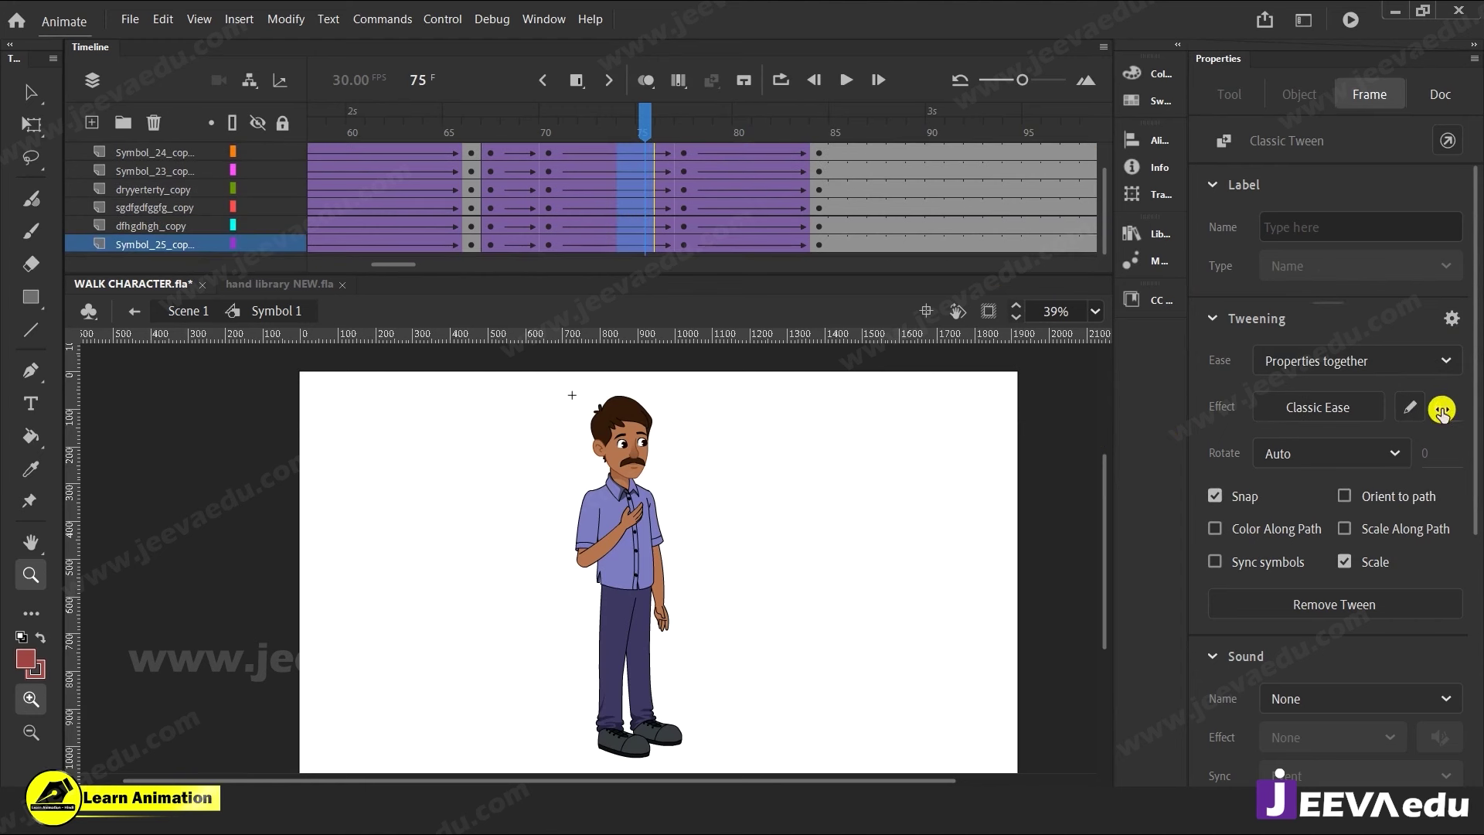
scroll(669, 169, "up", 2)
At frame 70, select the whole character and stretch it slightly upward with Free Transform.
left_click_drag(664, 128, 549, 130)
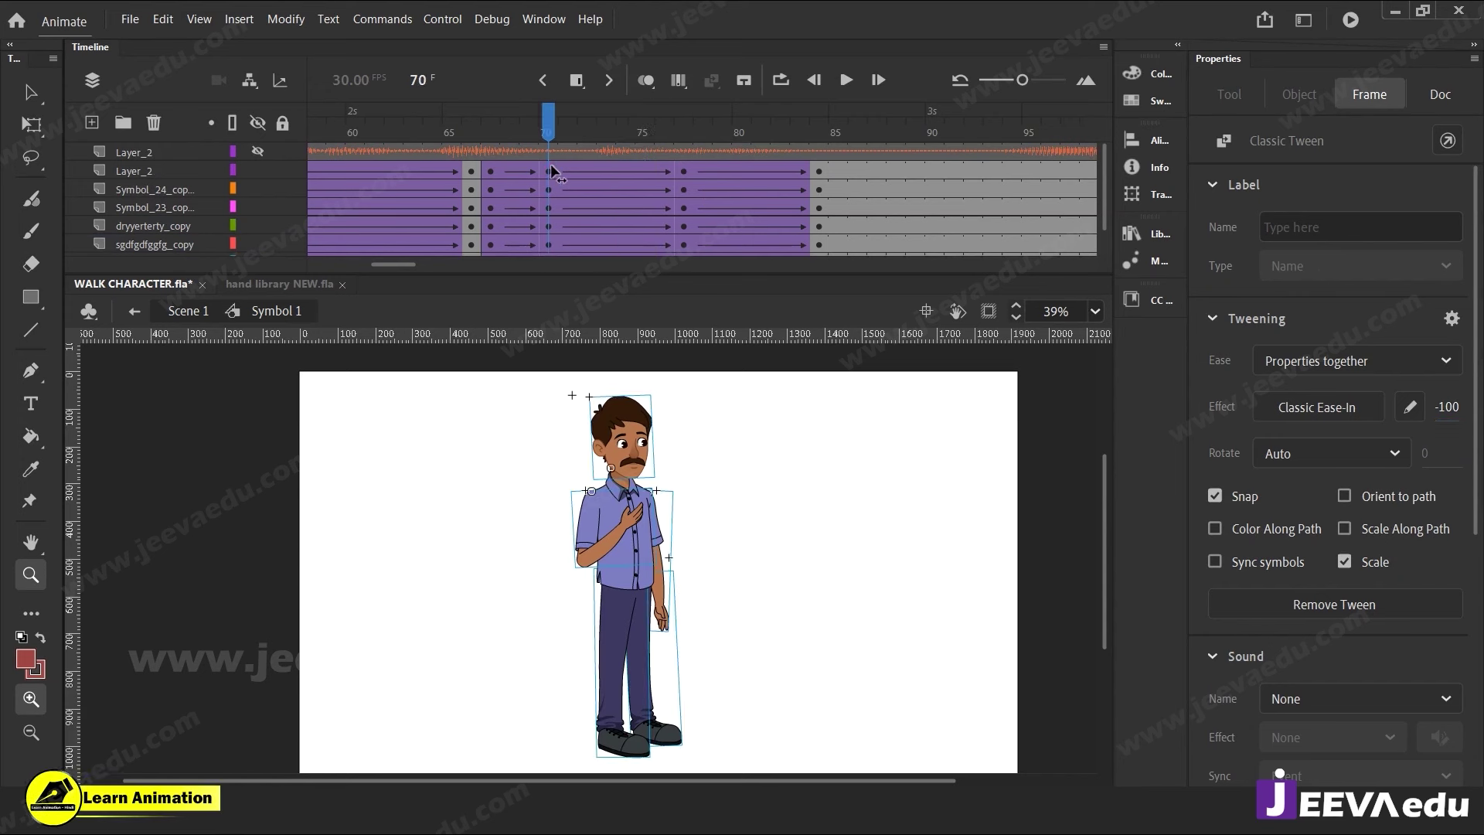
key("v")
left_click_drag(545, 407, 768, 755)
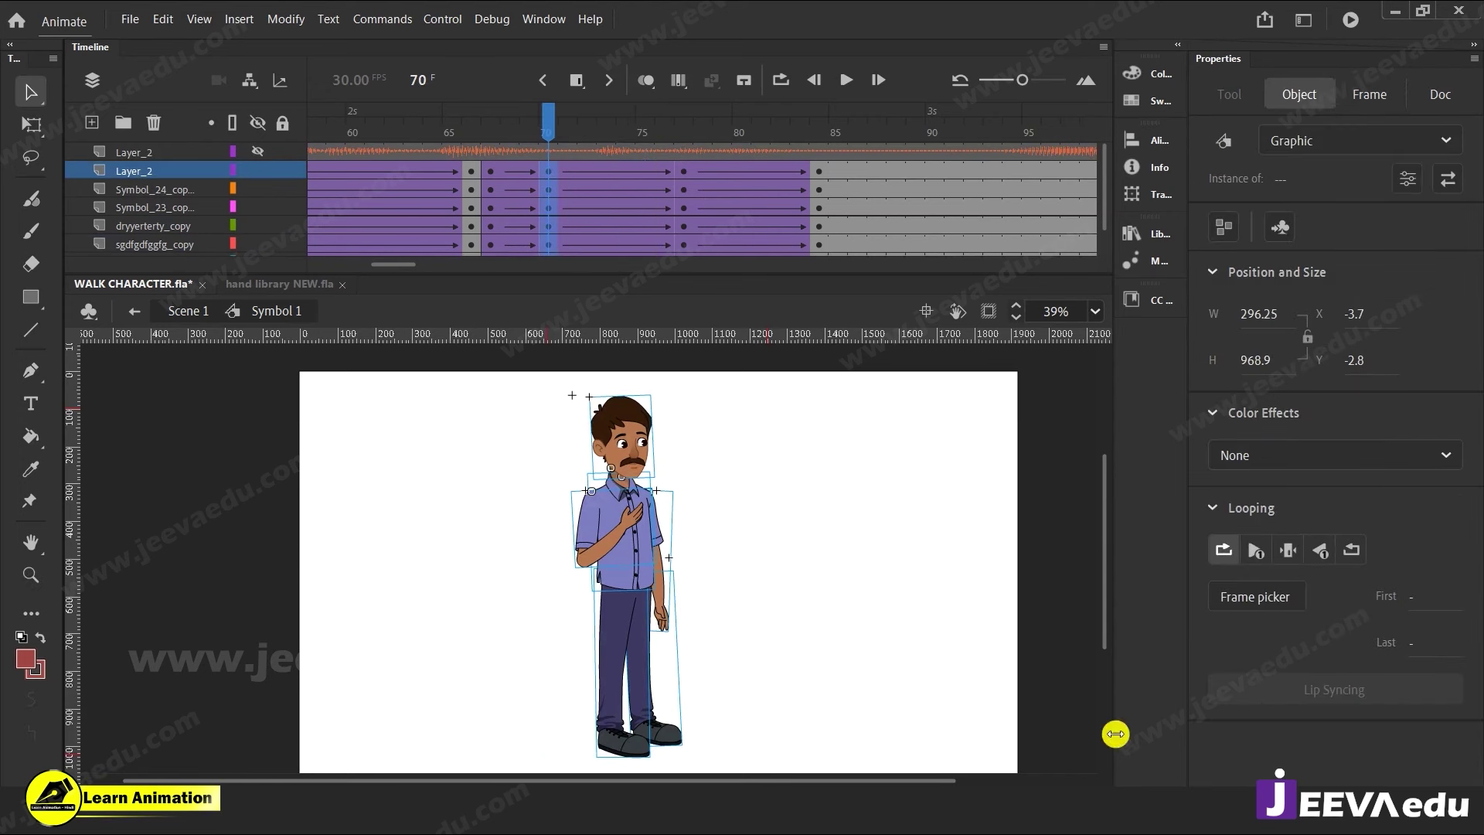
key("q")
left_click(594, 553)
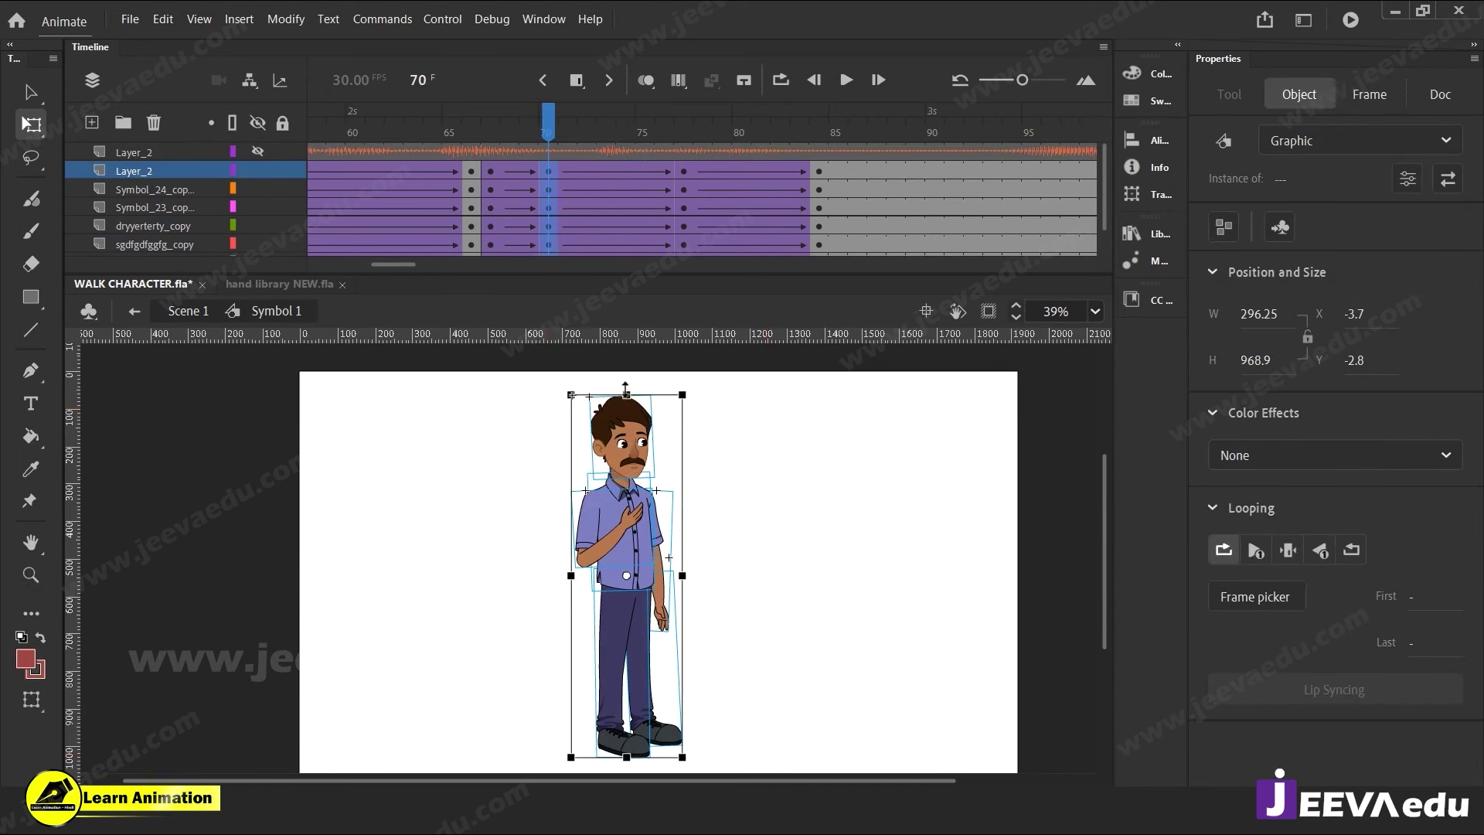
Tilt the head slightly back and rotate the hanging arm a little at frame 70.
left_click(731, 494)
left_click(634, 418)
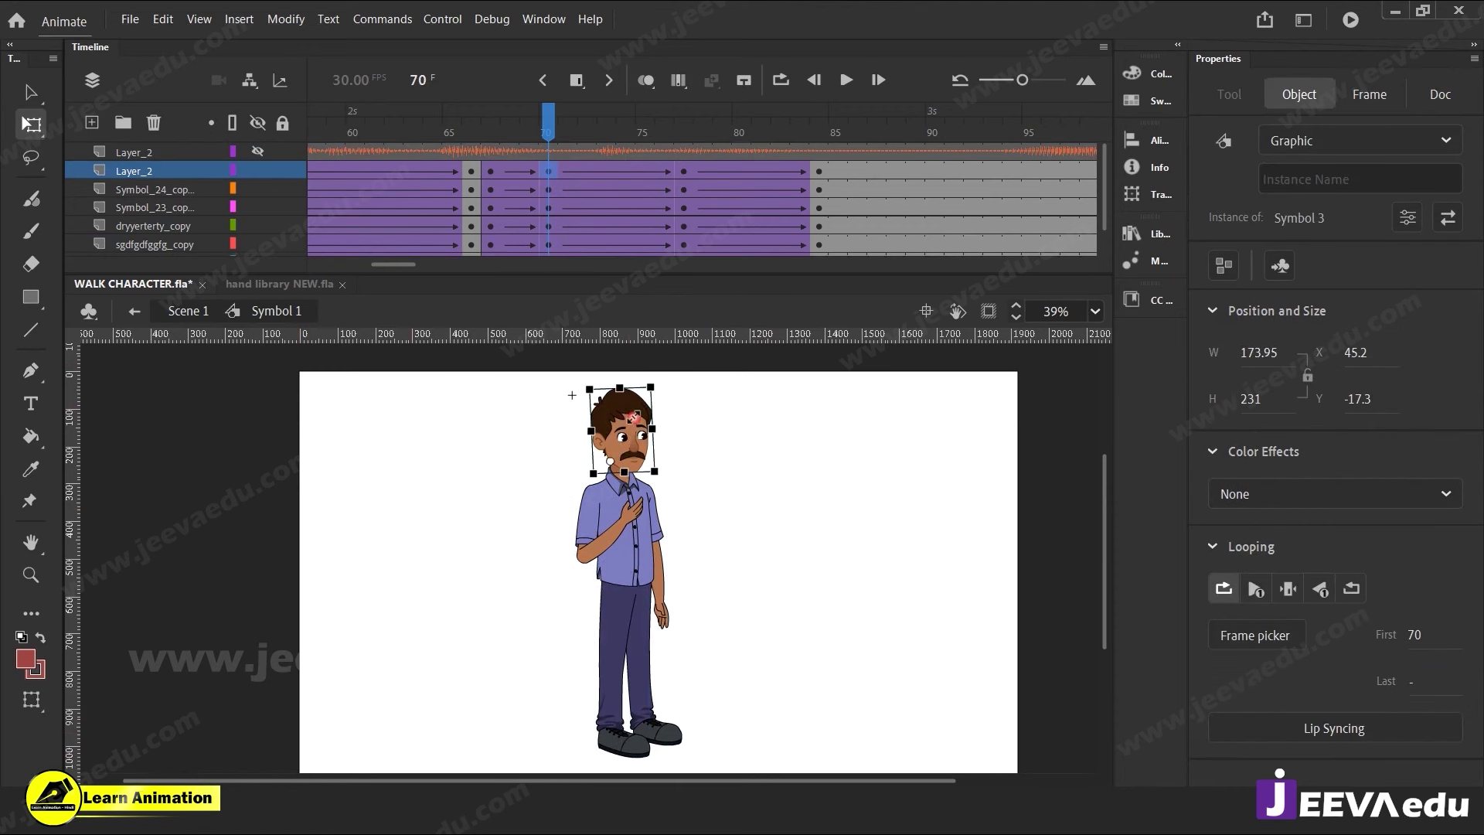
left_click(670, 617)
left_click_drag(672, 632, 675, 629)
At frame 77, select the whole character and squash it slightly downward.
left_click_drag(545, 123, 683, 147)
left_click(537, 421)
left_click_drag(505, 397, 678, 685)
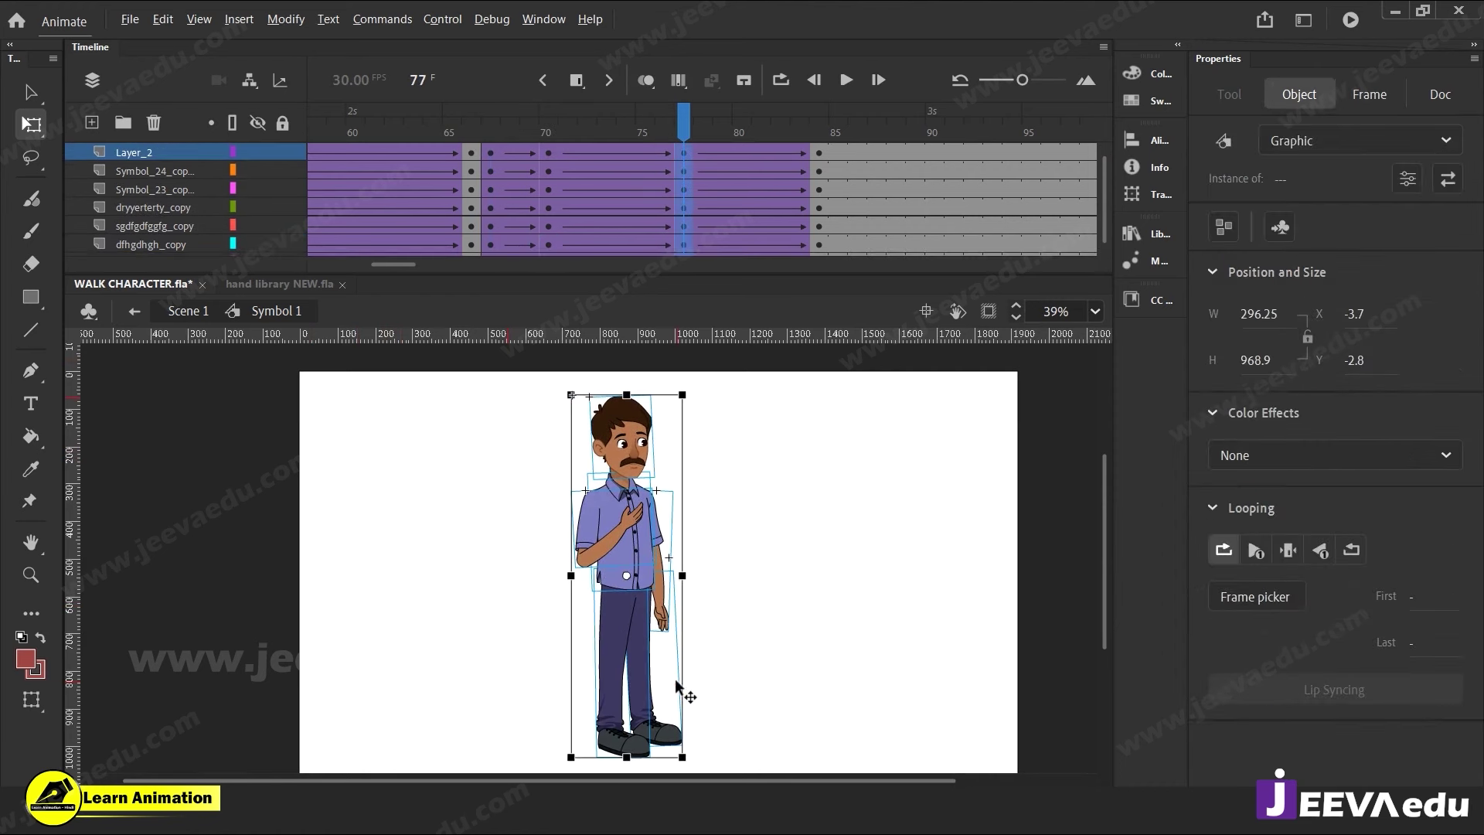
left_click(623, 364)
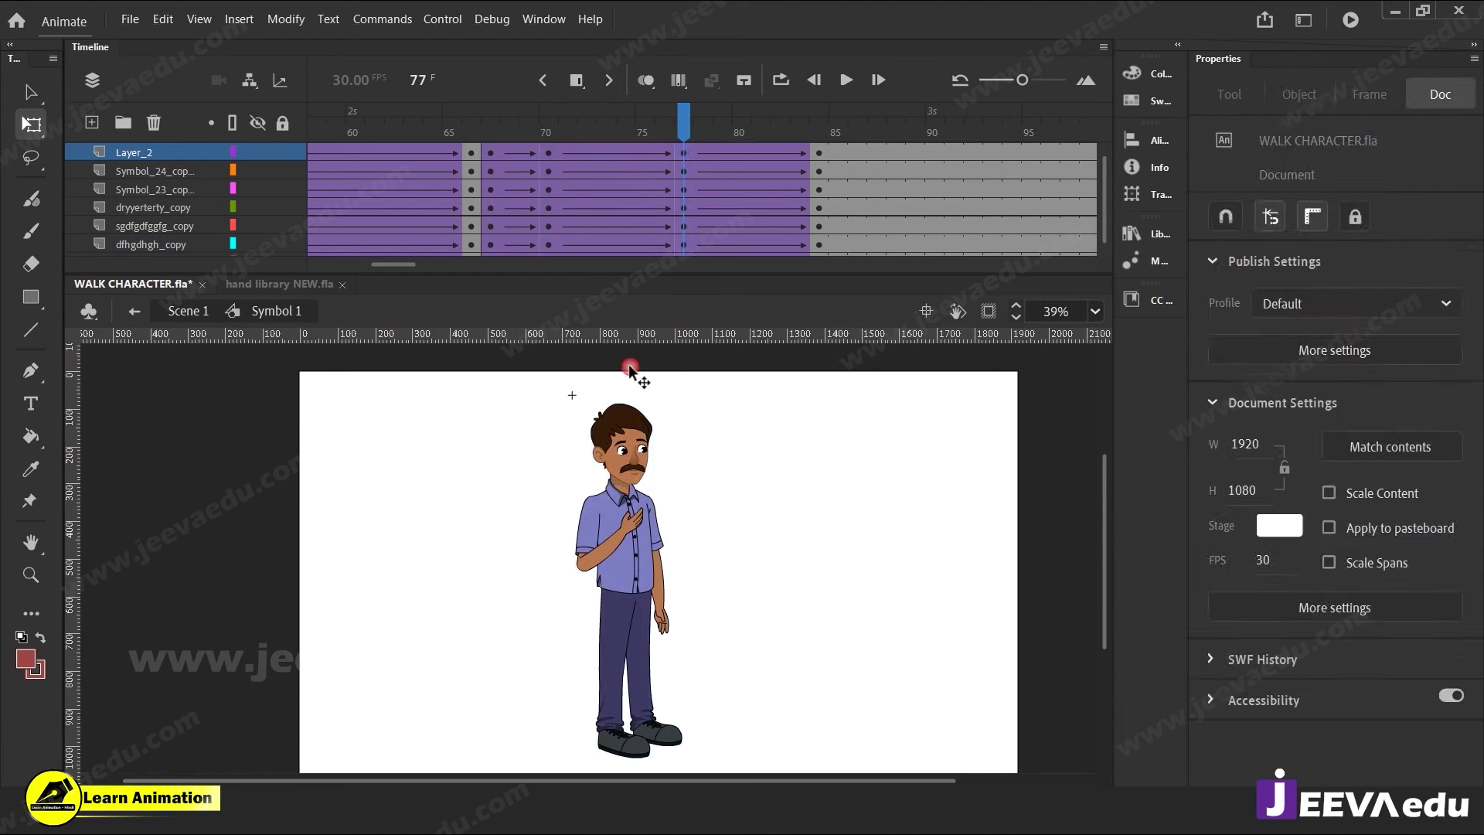
Tilt the head forward, nudge it down and rotate the hanging arm slightly at frame 77.
left_click(635, 411)
left_click_drag(655, 399, 672, 420)
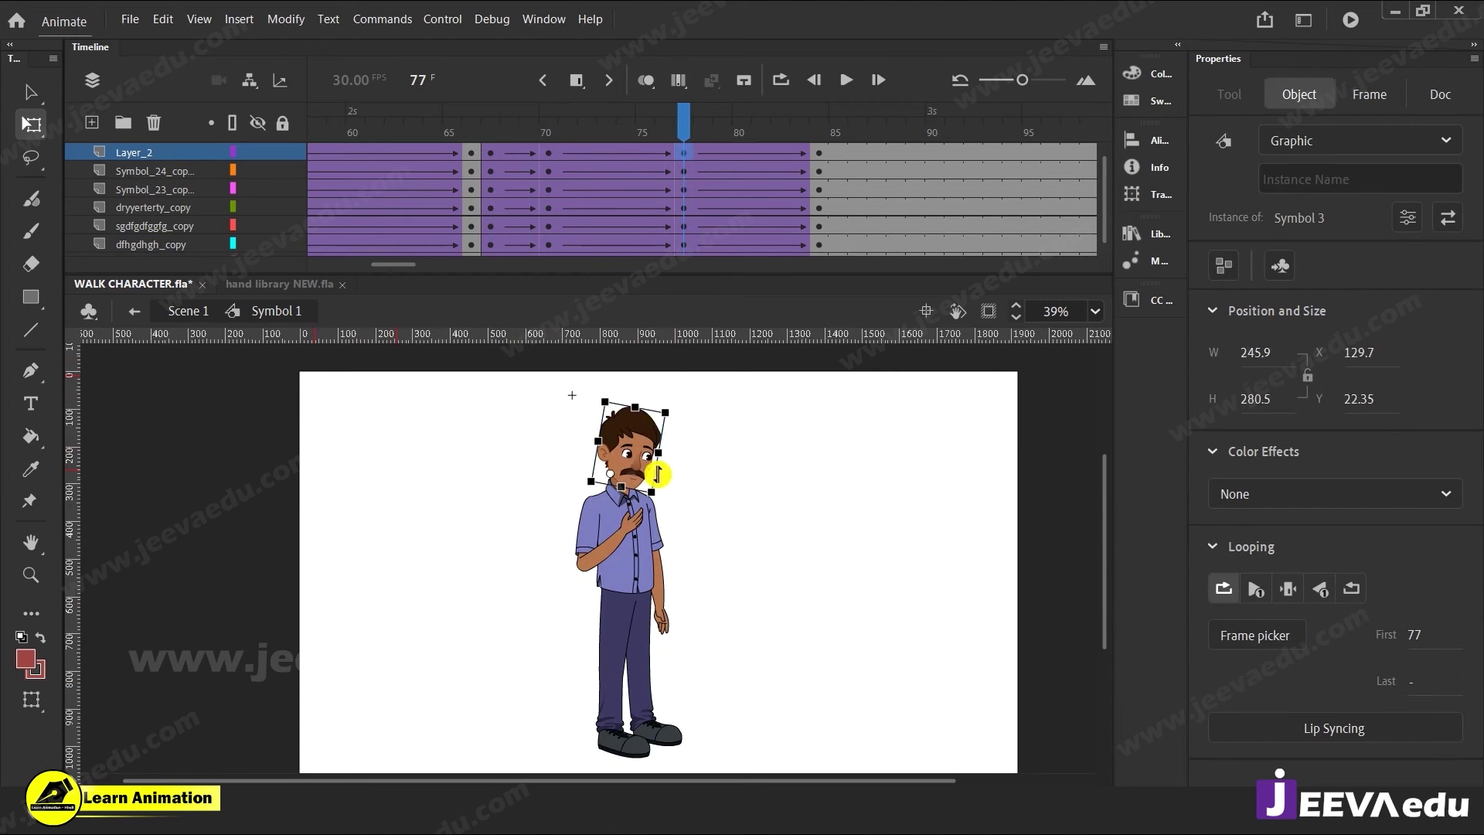
key("Down")
key("Down")
left_click(662, 625)
left_click_drag(679, 636, 671, 645)
Scrub between frames 43 and 84 to review the new stretch, squash and head tilt movement.
left_click_drag(670, 112, 553, 191)
left_click(612, 397)
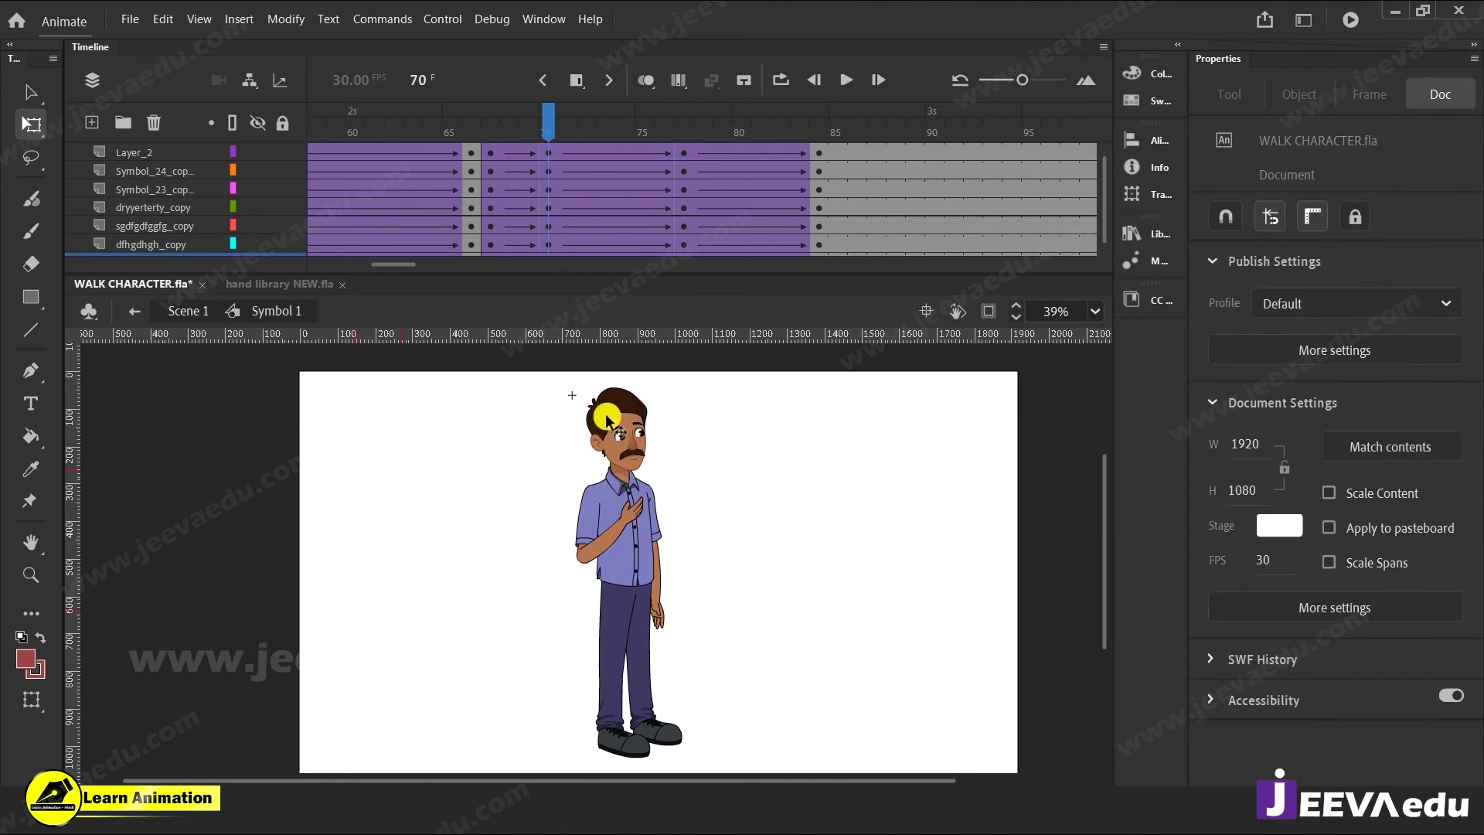
left_click(559, 130)
left_click_drag(559, 129, 809, 192)
left_click_drag(524, 400, 704, 518)
left_click_drag(816, 139, 689, 142)
left_click_drag(405, 267, 377, 269)
left_click(415, 147)
left_click_drag(432, 124, 897, 192)
At frame 84, select the character's parts and lean the body backward with its feet in place.
left_click_drag(336, 268, 371, 270)
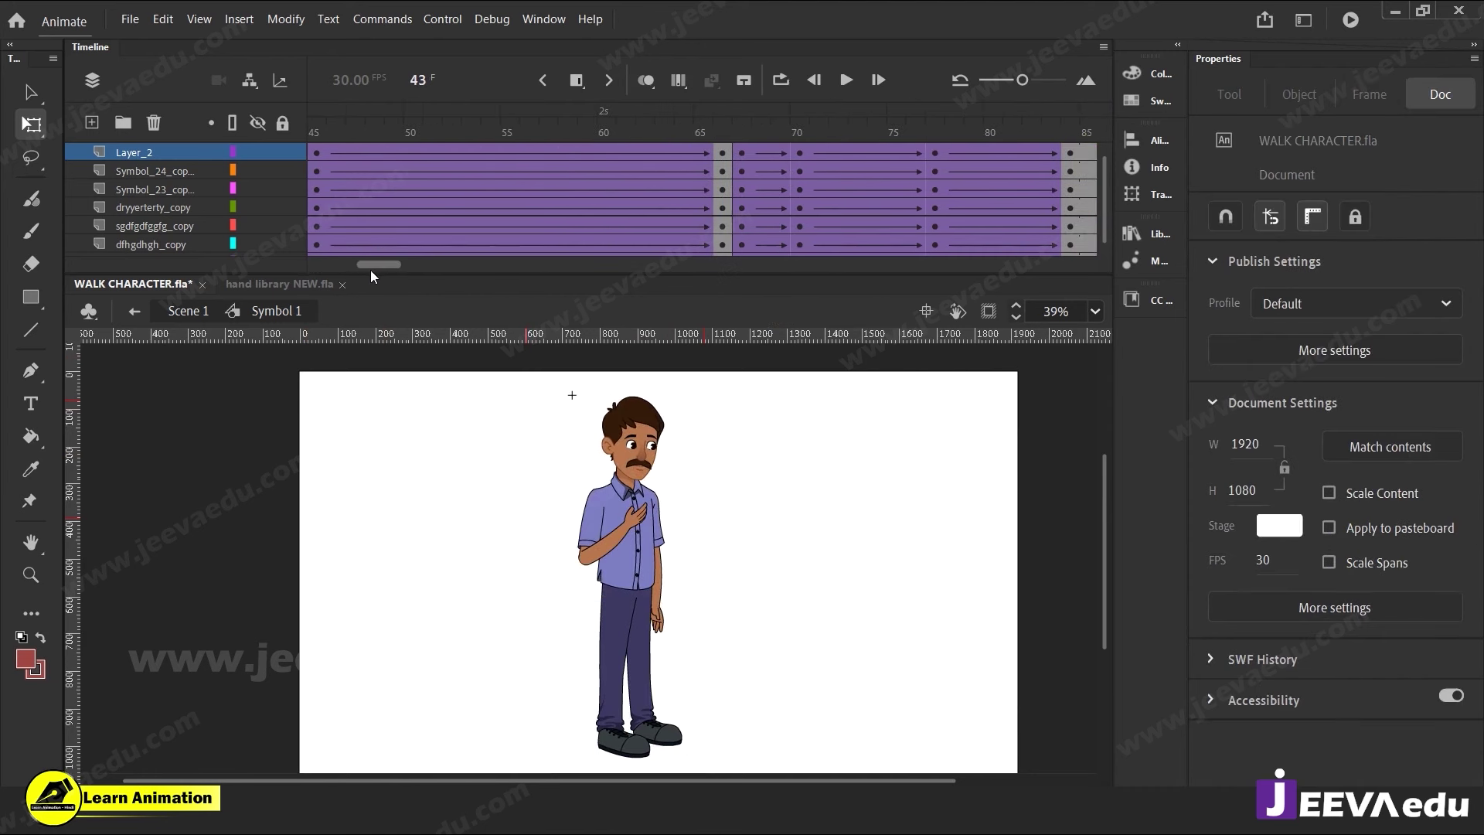
left_click_drag(1076, 141, 688, 196)
left_click_drag(520, 399, 706, 514)
left_click(623, 530)
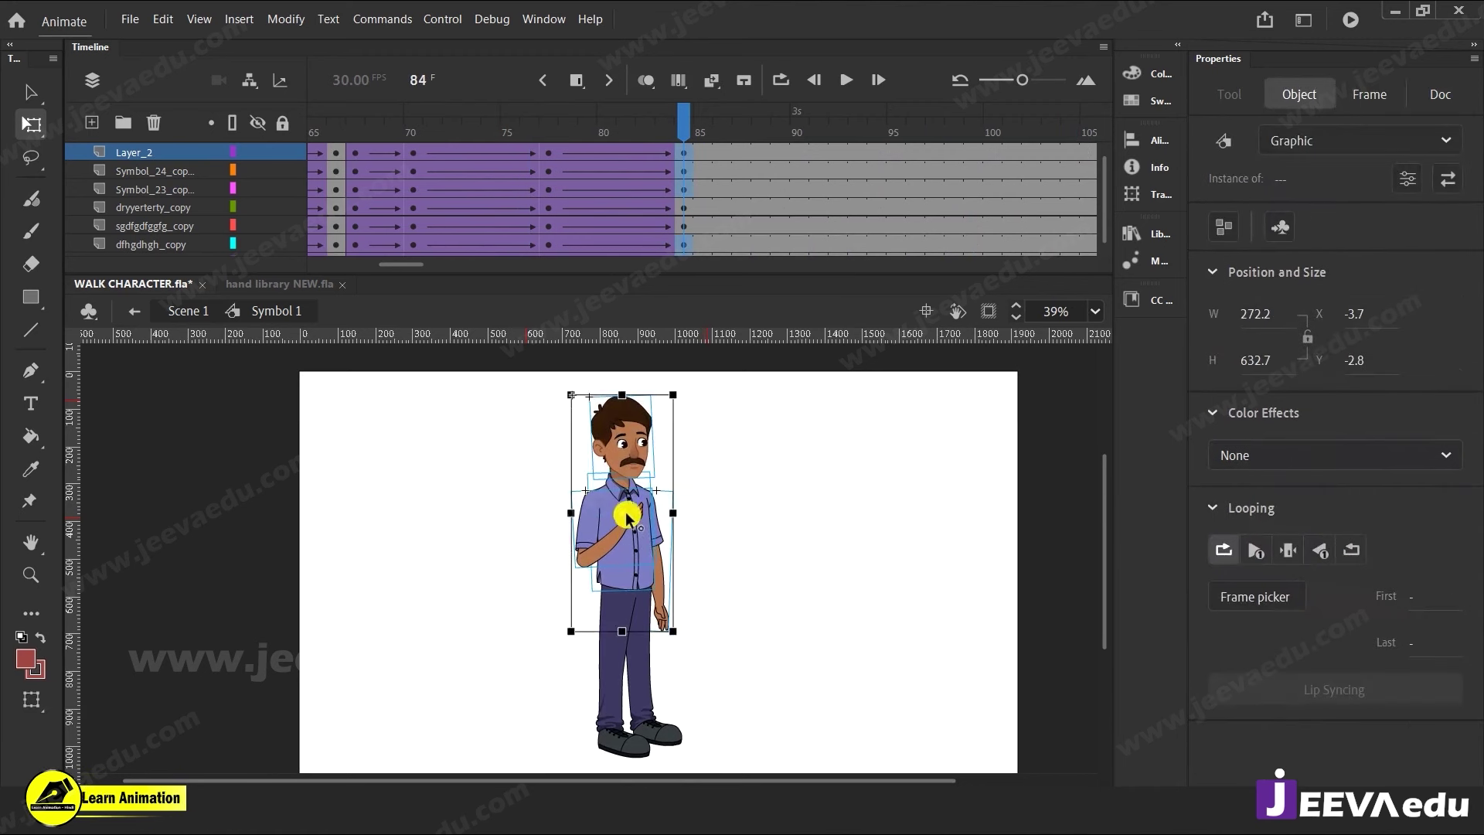
left_click_drag(688, 391, 563, 635)
left_click(693, 439)
Tilt the Symbol 3 head further back at frame 84 to follow the leaning body.
key("ctrl+space")
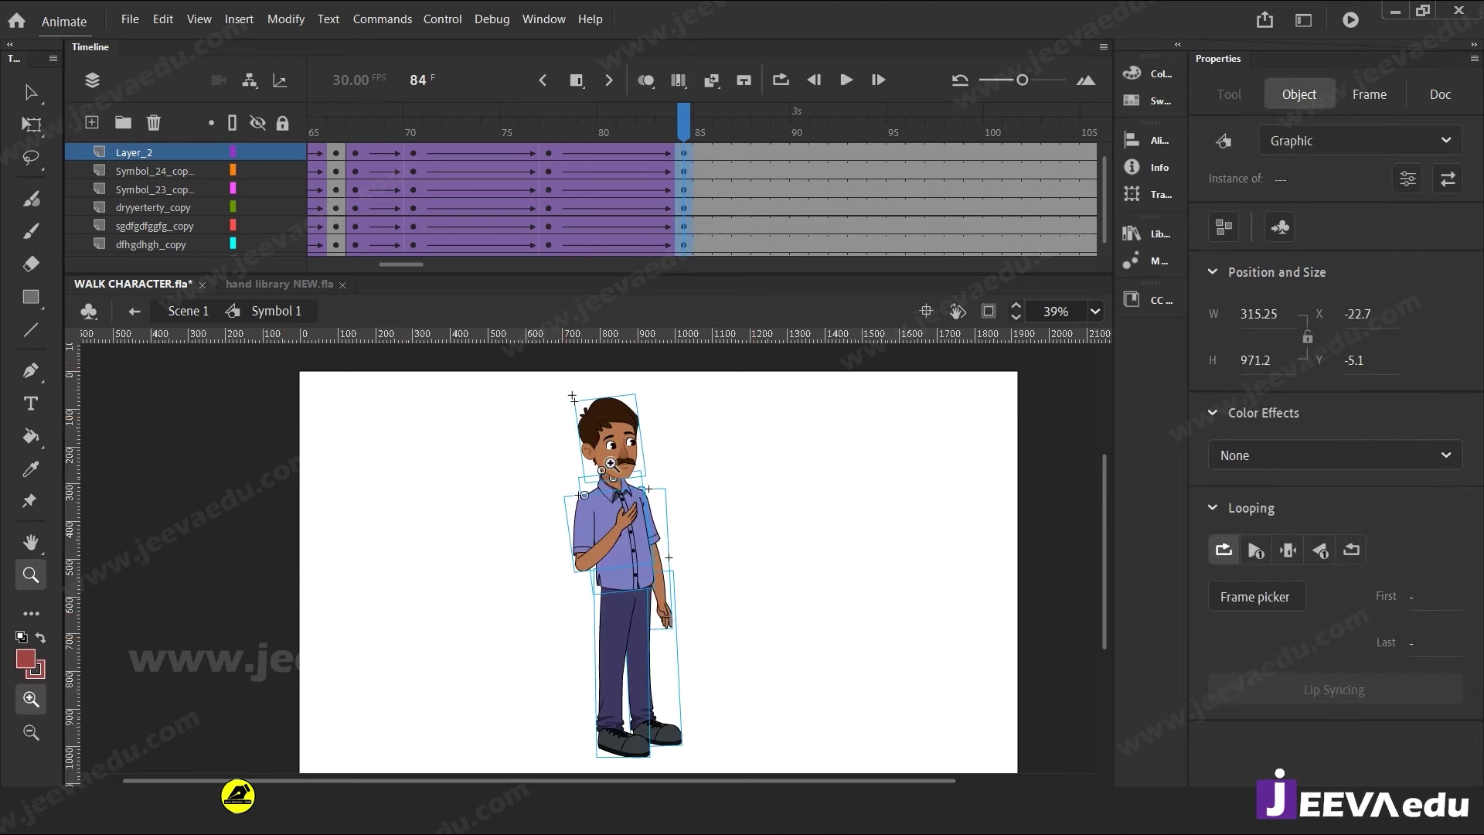
left_click(604, 457, "ctrl")
left_click(612, 509, "ctrl")
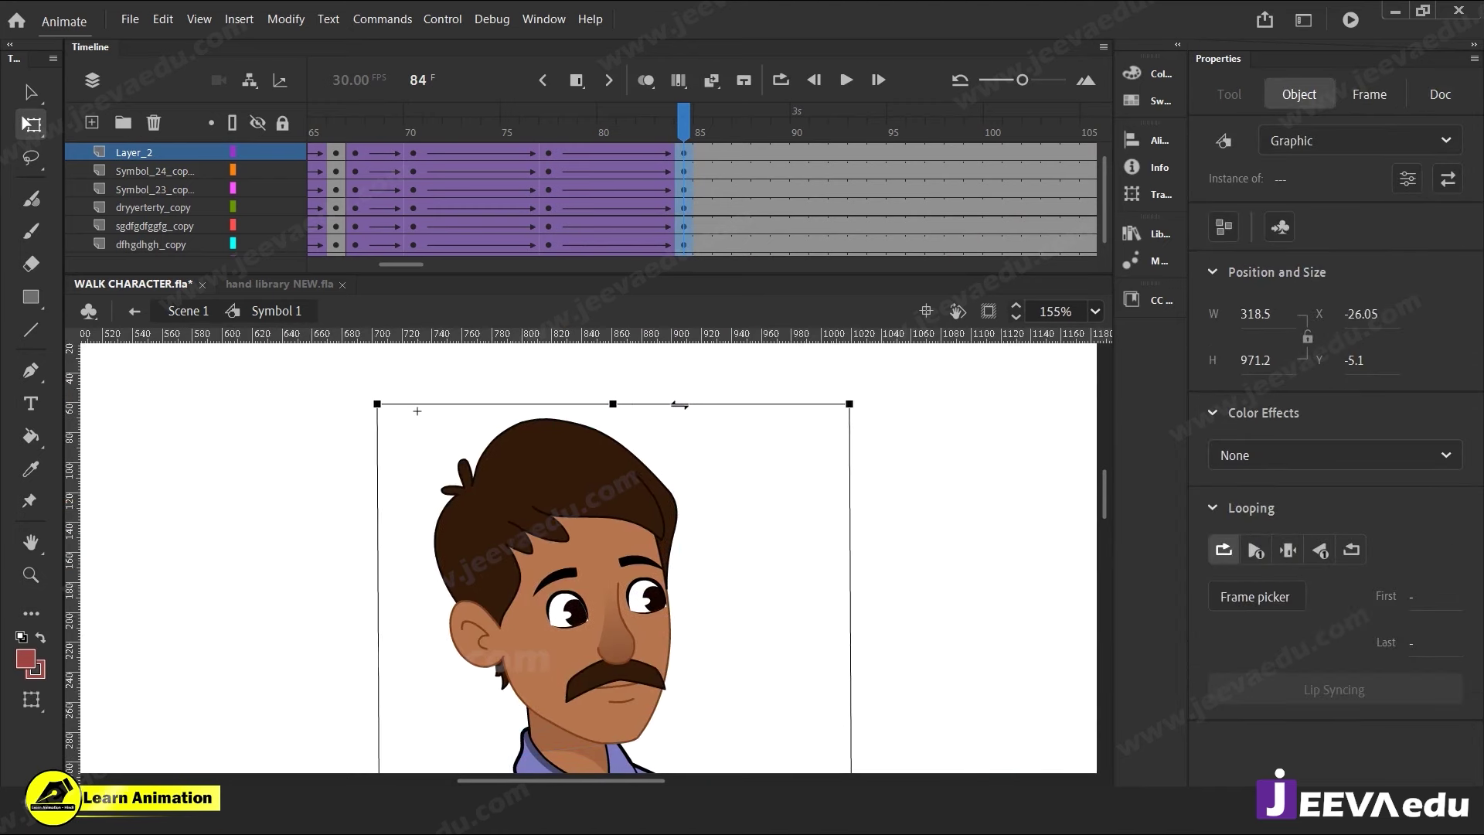
left_click(637, 521)
left_click_drag(676, 403, 654, 344)
left_click(630, 585, "alt")
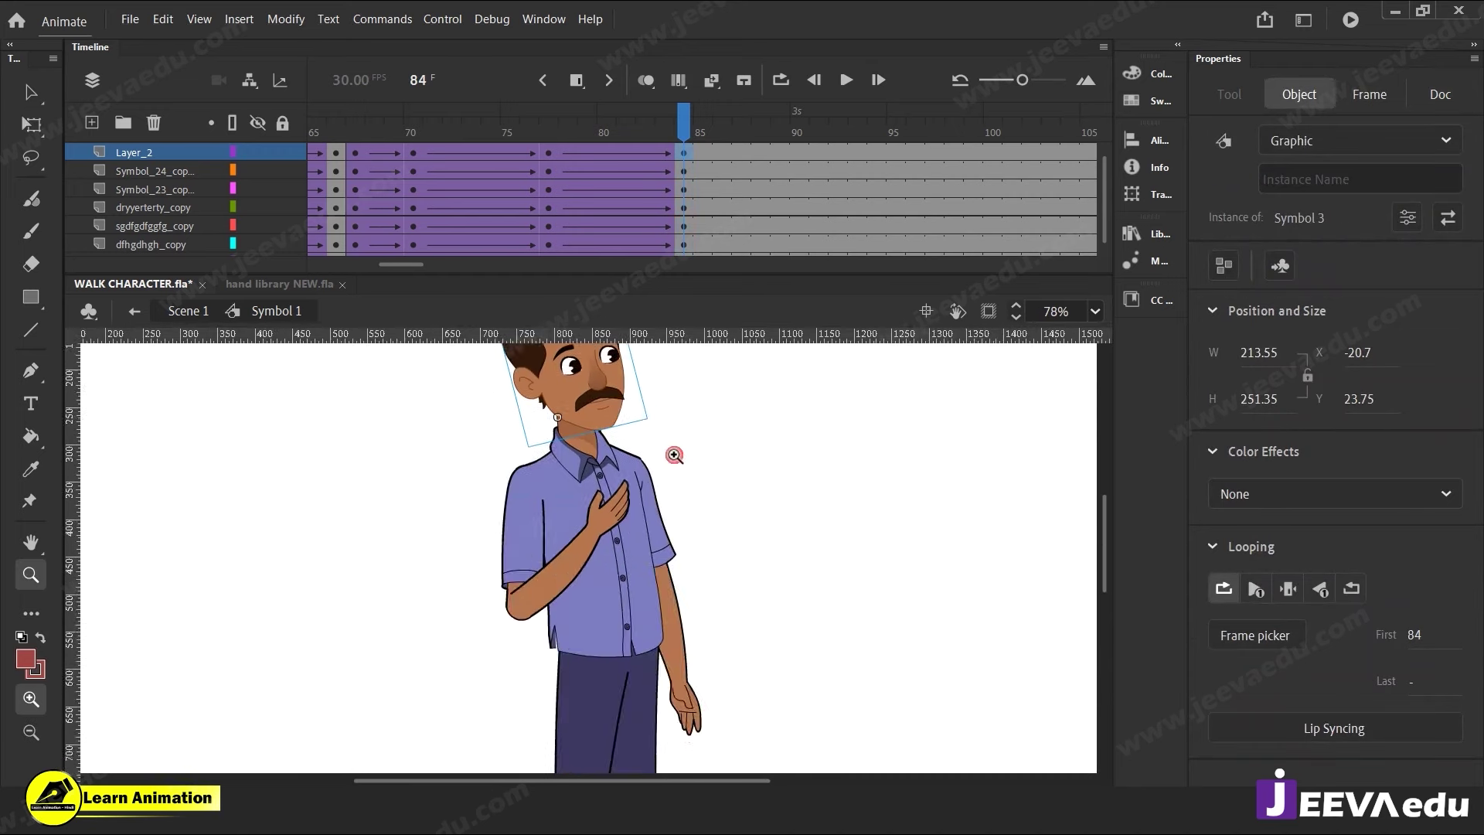
Check the lean from frame 68 to 84, then rotate the bent arm upward at frame 84 so its hand reaches the chin.
left_click(370, 180)
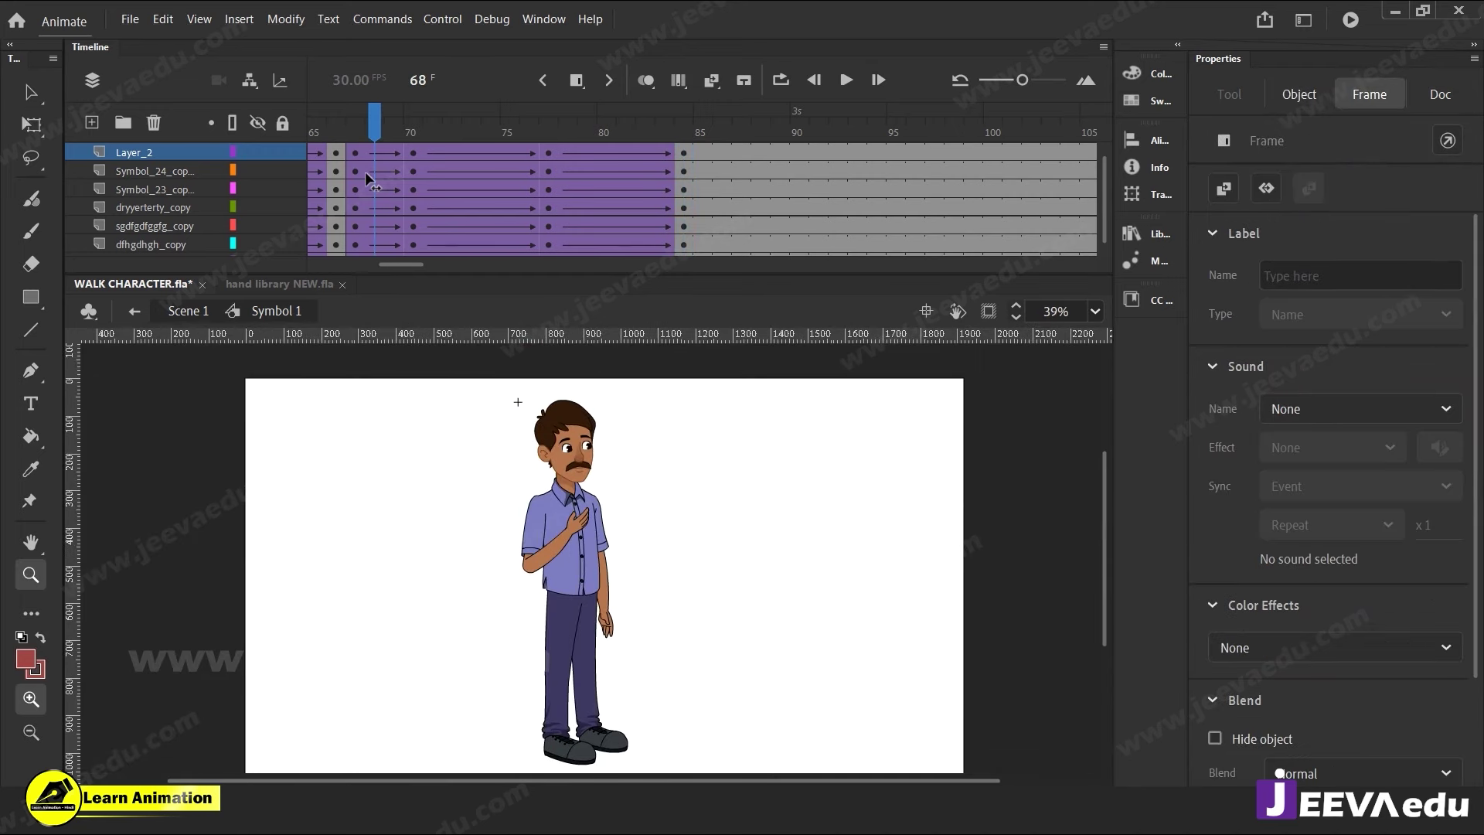
left_click(397, 133)
left_click_drag(397, 133, 680, 225)
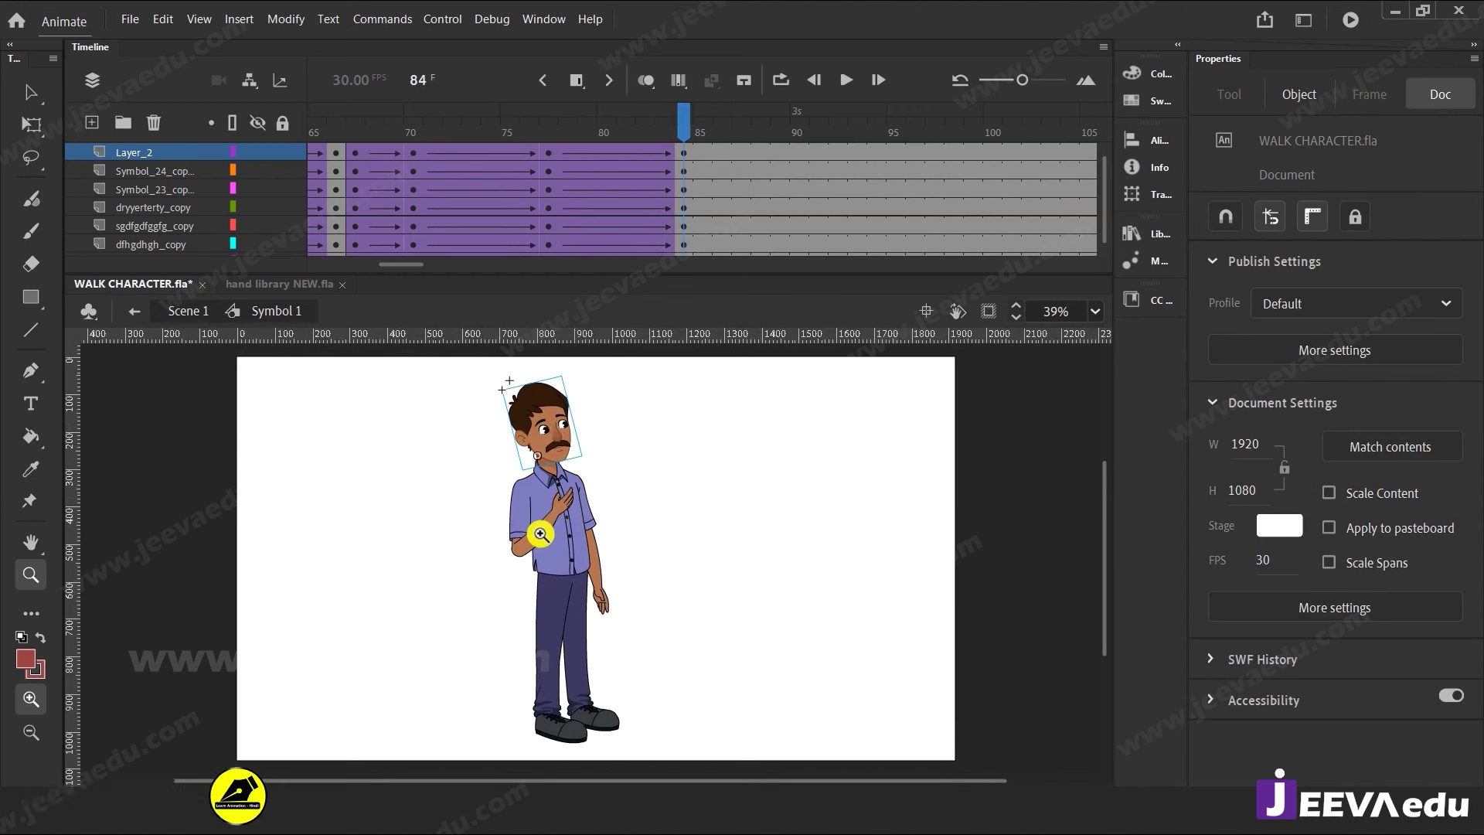
key("v")
left_click(543, 527)
key("q")
left_click_drag(627, 560, 649, 499)
Shift the raised arm slightly at frame 84 so its shoulder lines up with the edge of the shirt.
key("z")
left_click(541, 511)
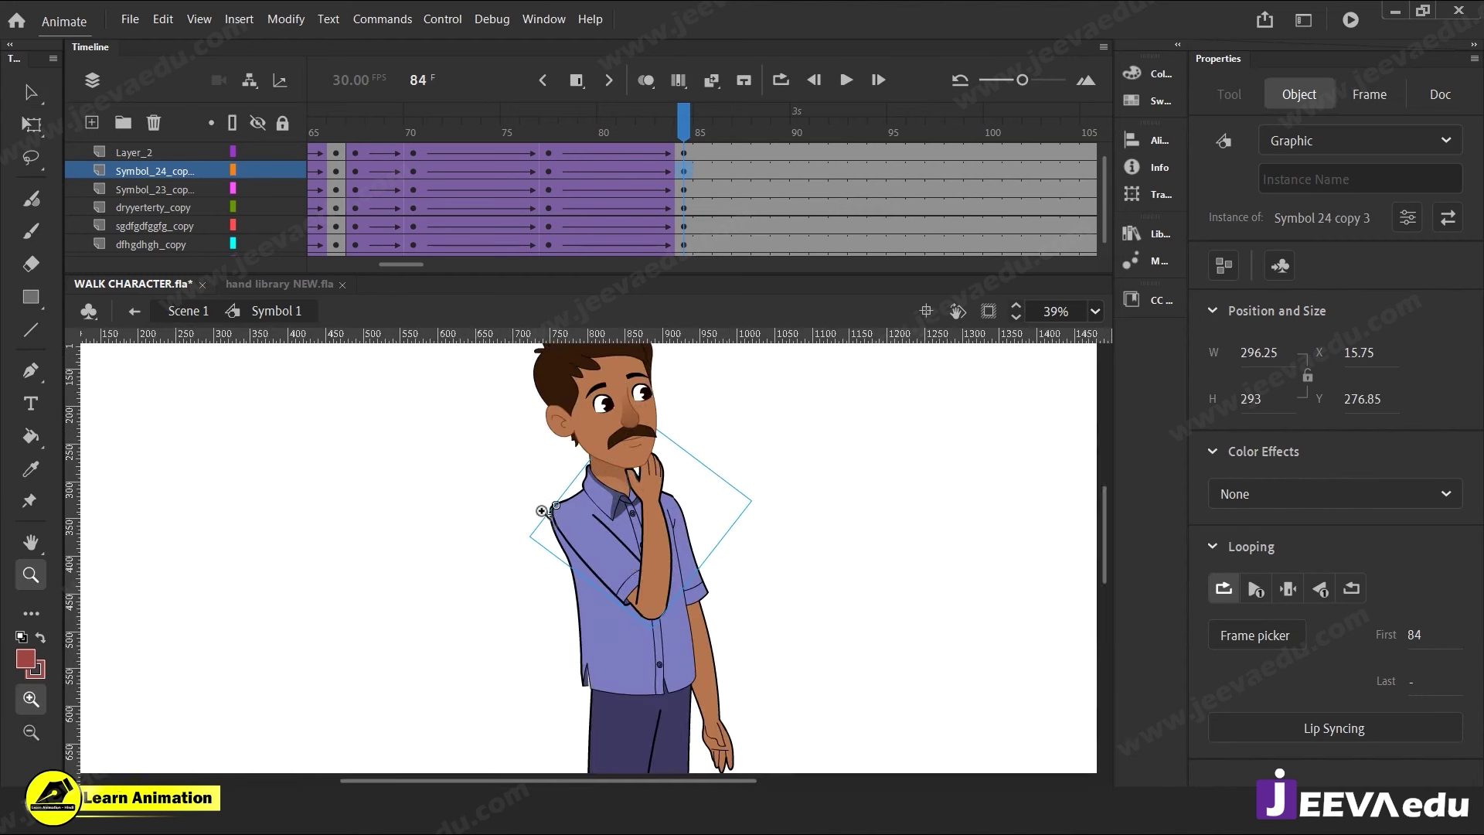
left_click(628, 560)
left_click(516, 522)
key("v")
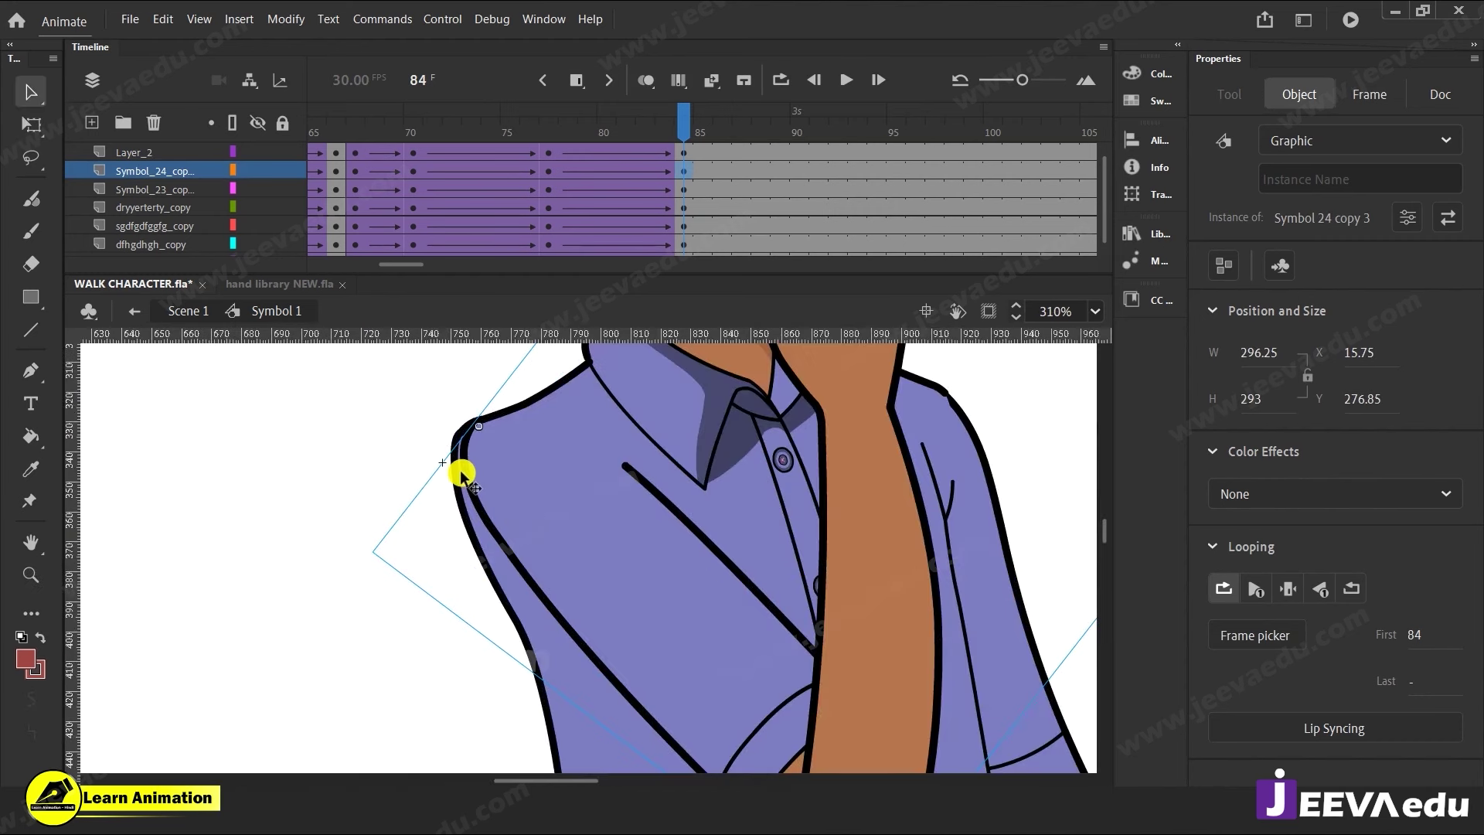
left_click_drag(514, 481, 501, 491)
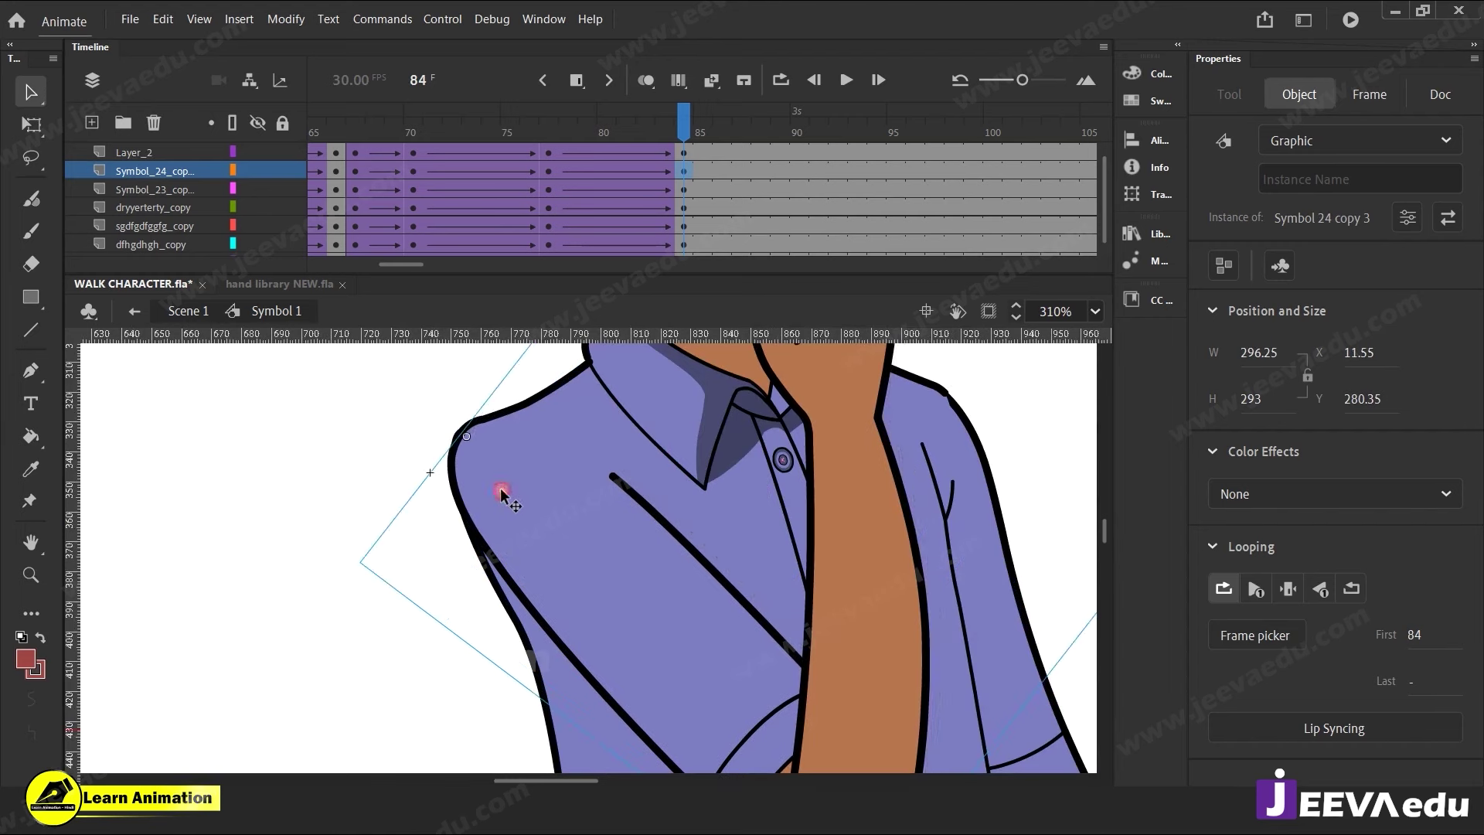
key("z")
left_click(590, 539, "alt")
left_click(588, 539, "alt")
key("q")
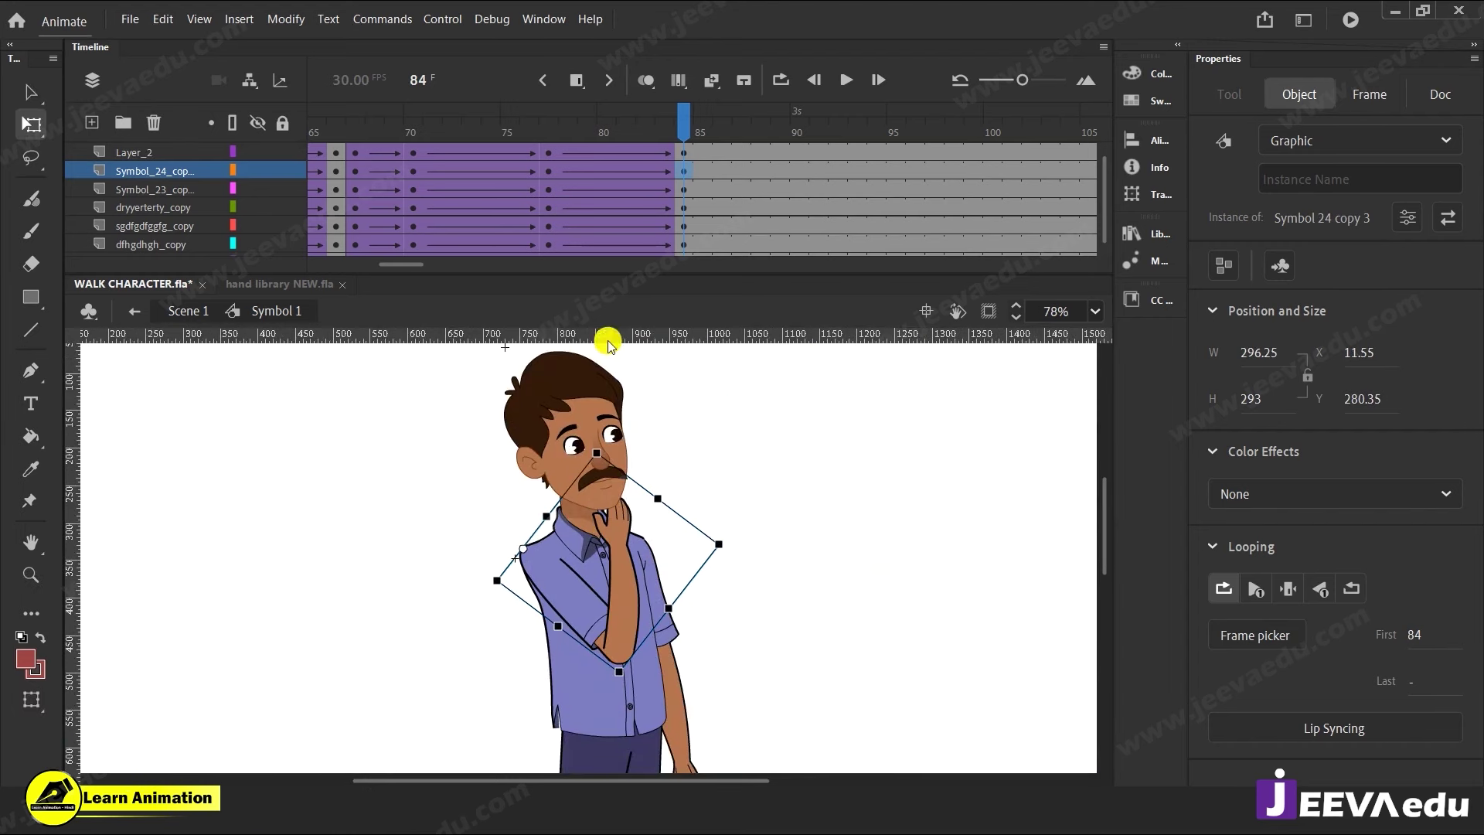
left_click(547, 155)
left_click(684, 154)
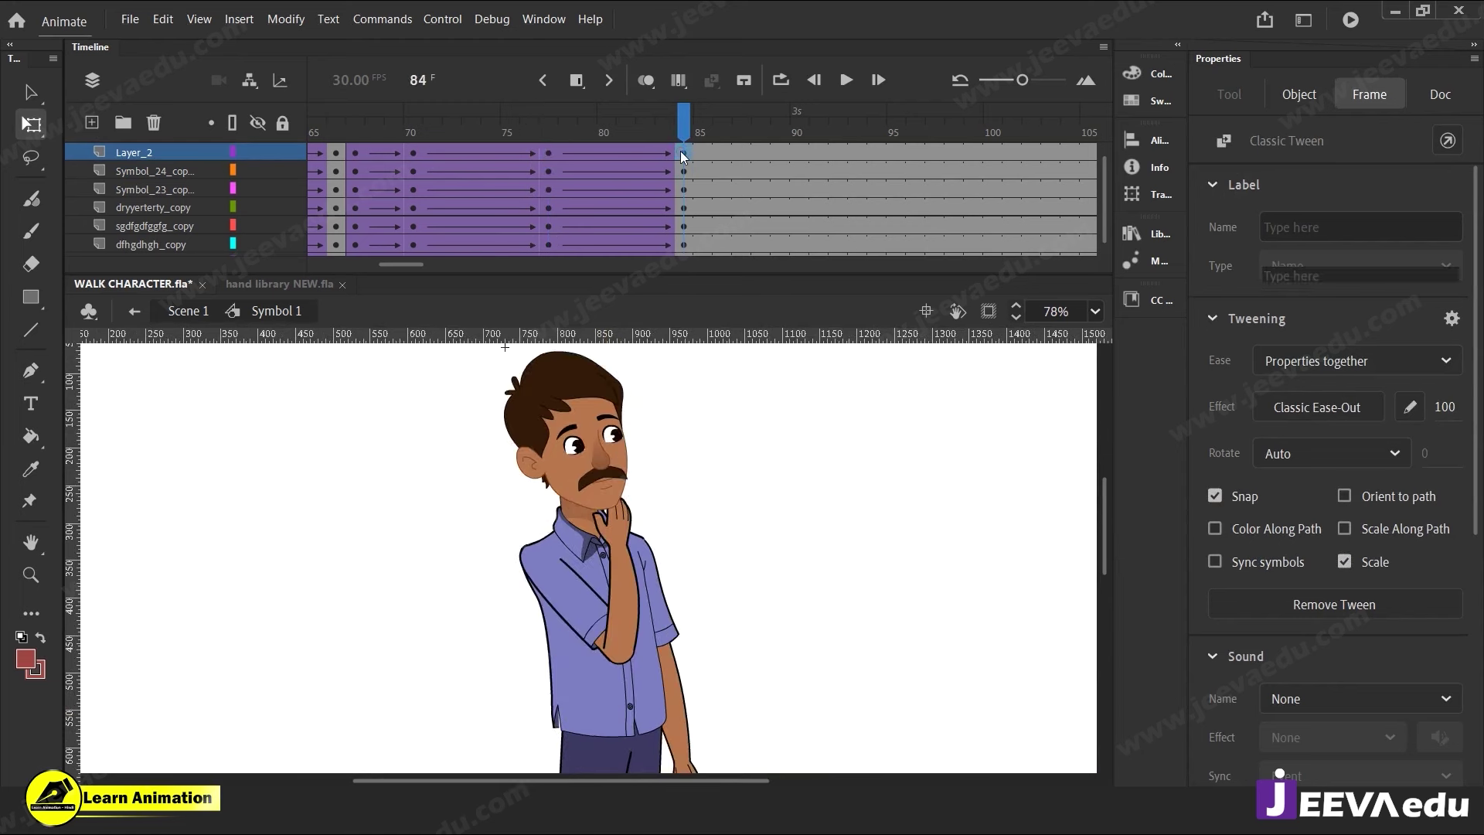
Inside the raised arm's symbol, keyframe the forearm layer at frames 77 and 84 and add a classic tween with ease 100.
key("v")
double_click(626, 600)
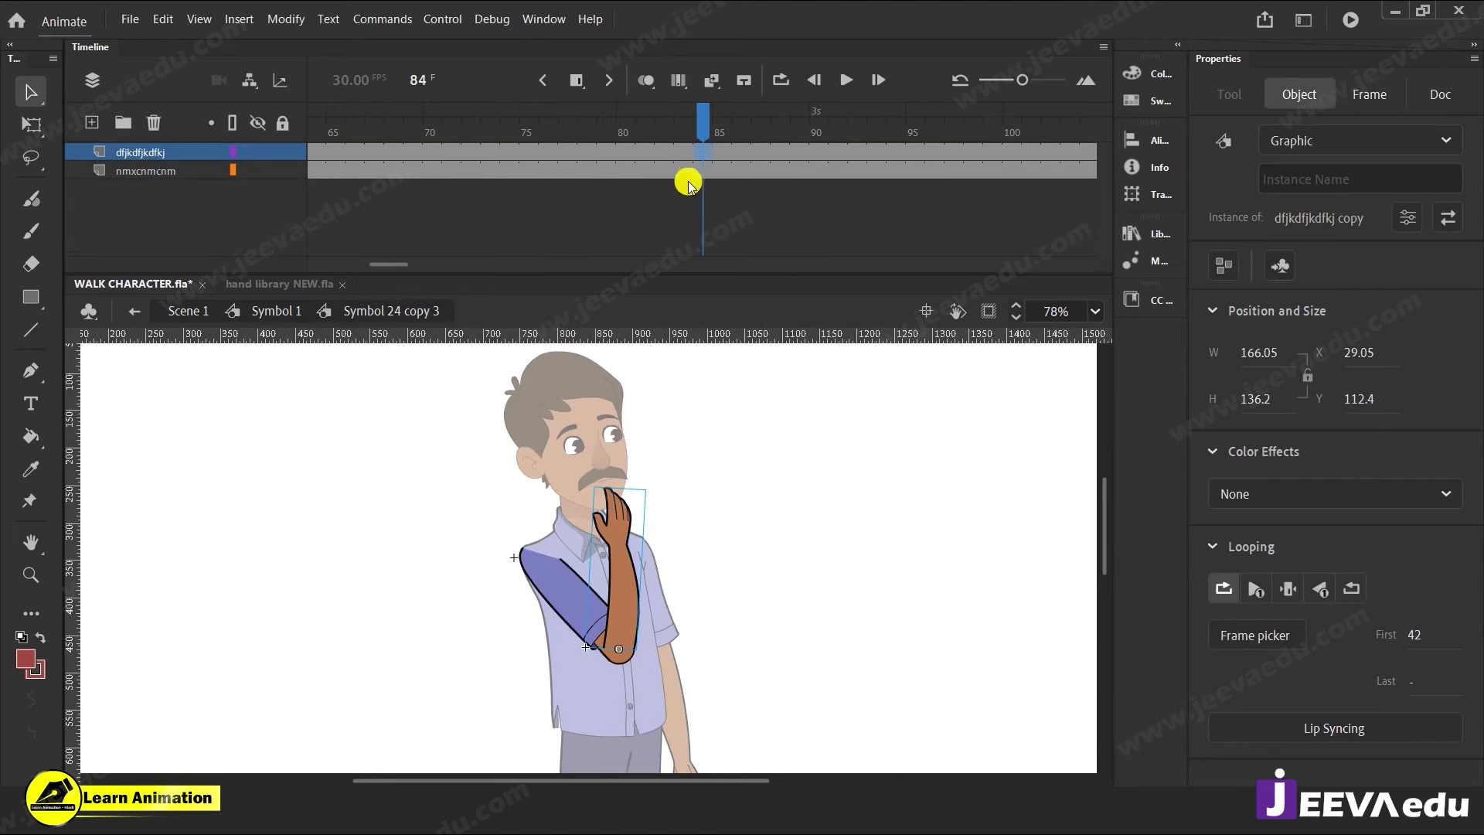
left_click(549, 152)
left_click(570, 156)
key("F6")
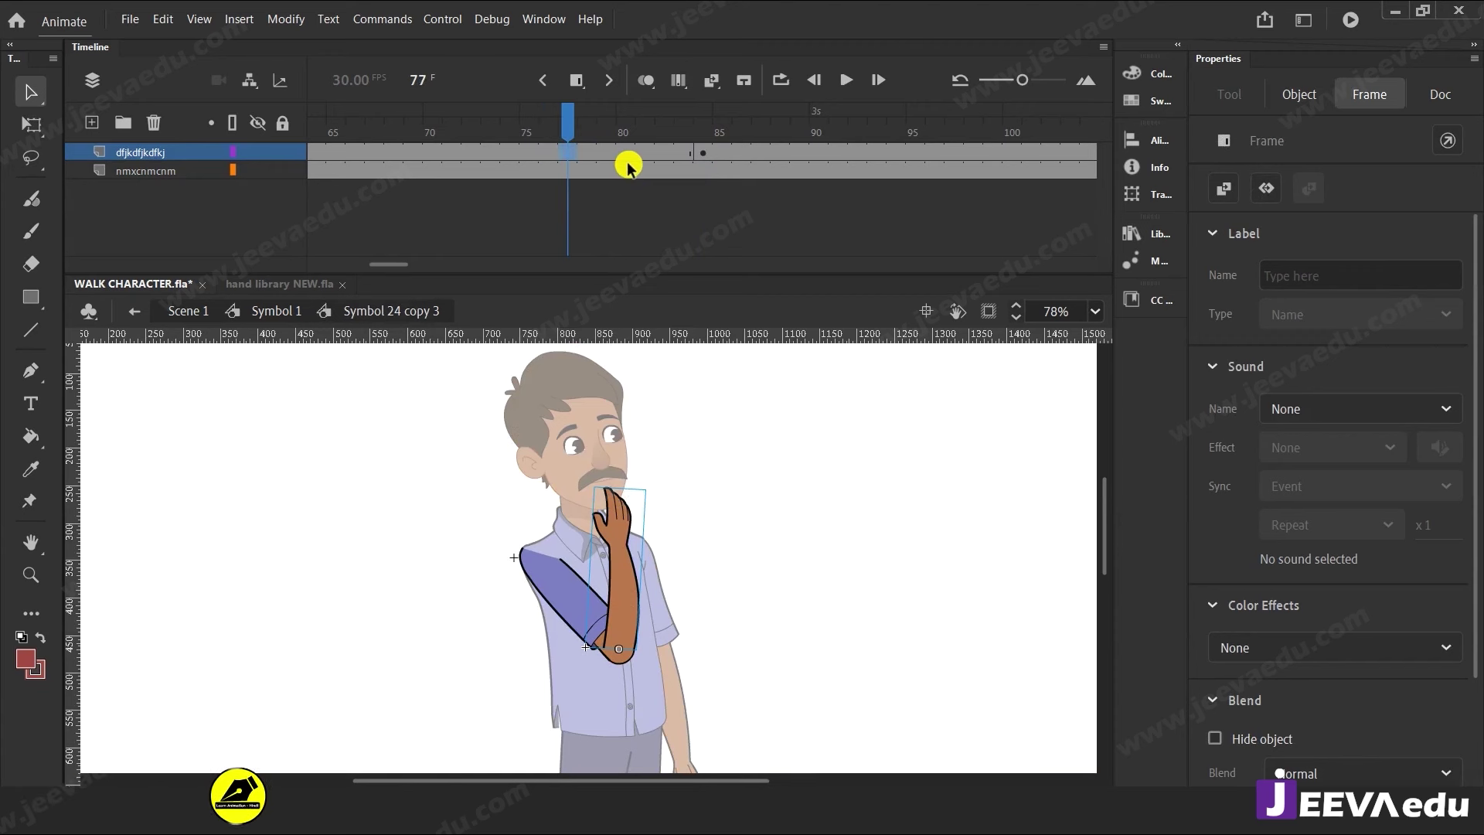
right_click(623, 153)
left_click(691, 160)
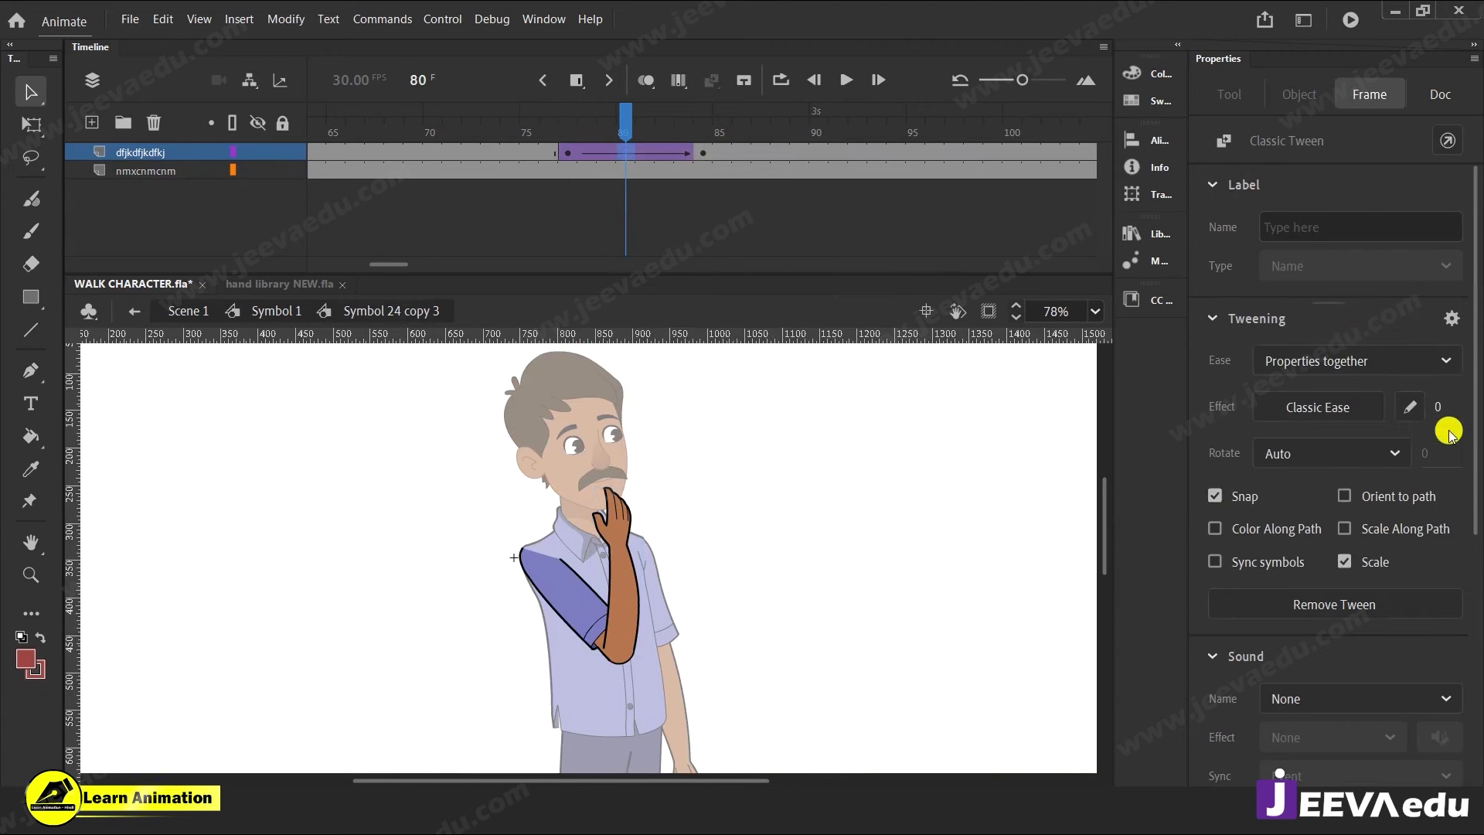
At frame 84, rotate the forearm about the elbow so it reaches outward, away from the face.
left_click(703, 152)
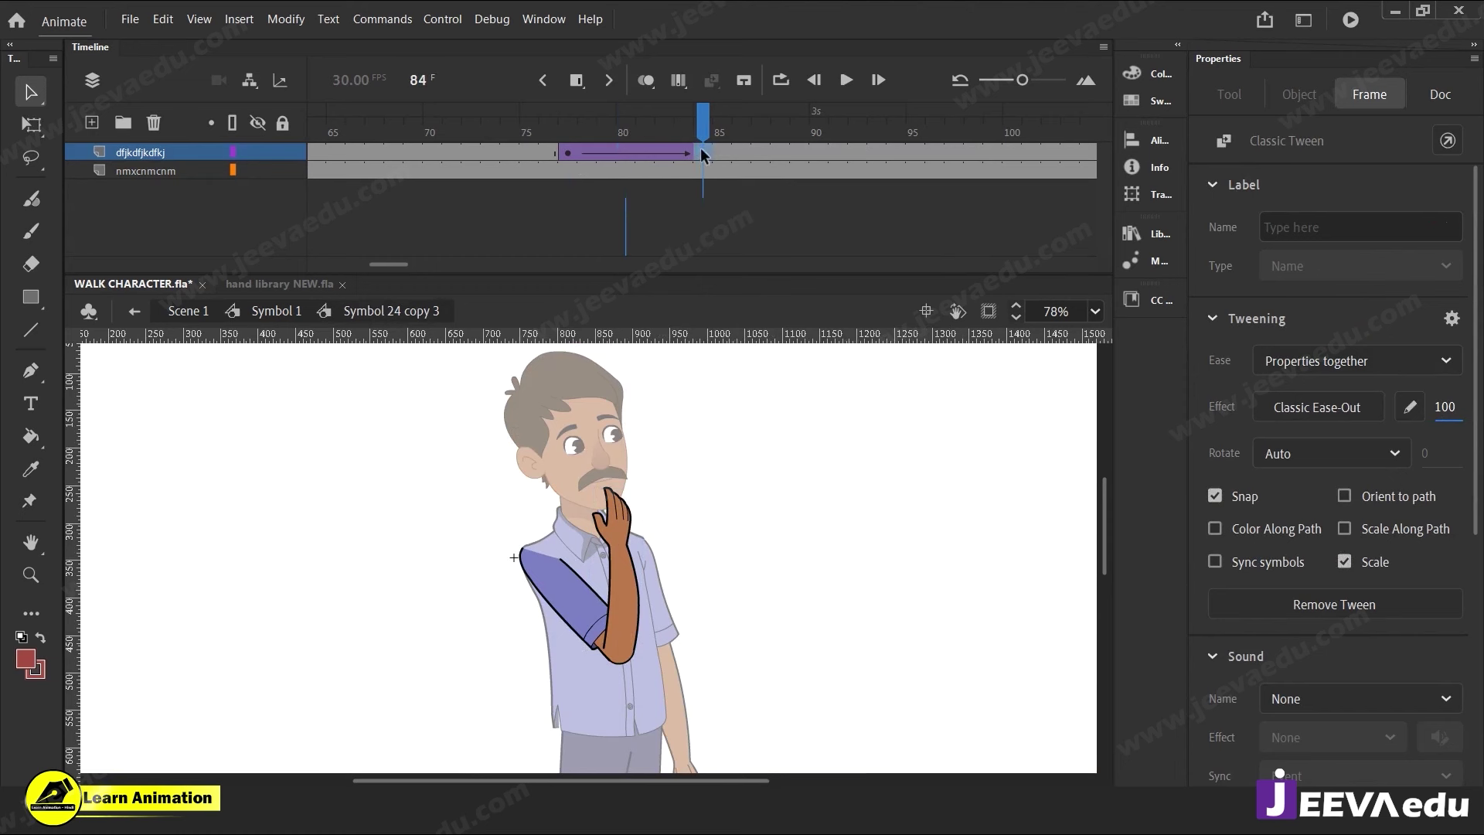
left_click(651, 507)
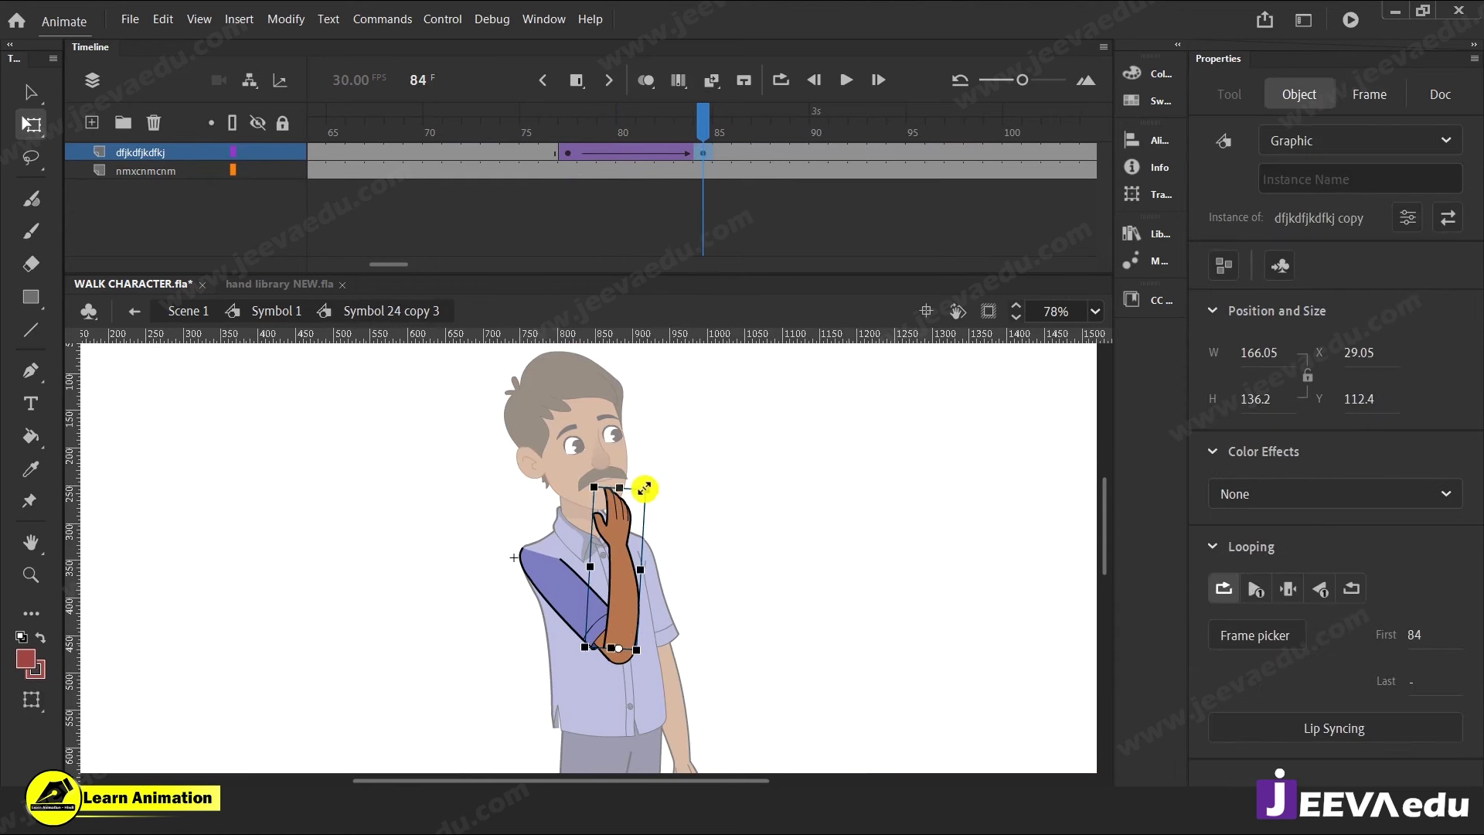
key("q")
left_click_drag(690, 503, 791, 602)
Inside the forearm symbol, keyframe the hand layer at frames 77 and 84 and add a classic tween with ease 100.
key("z")
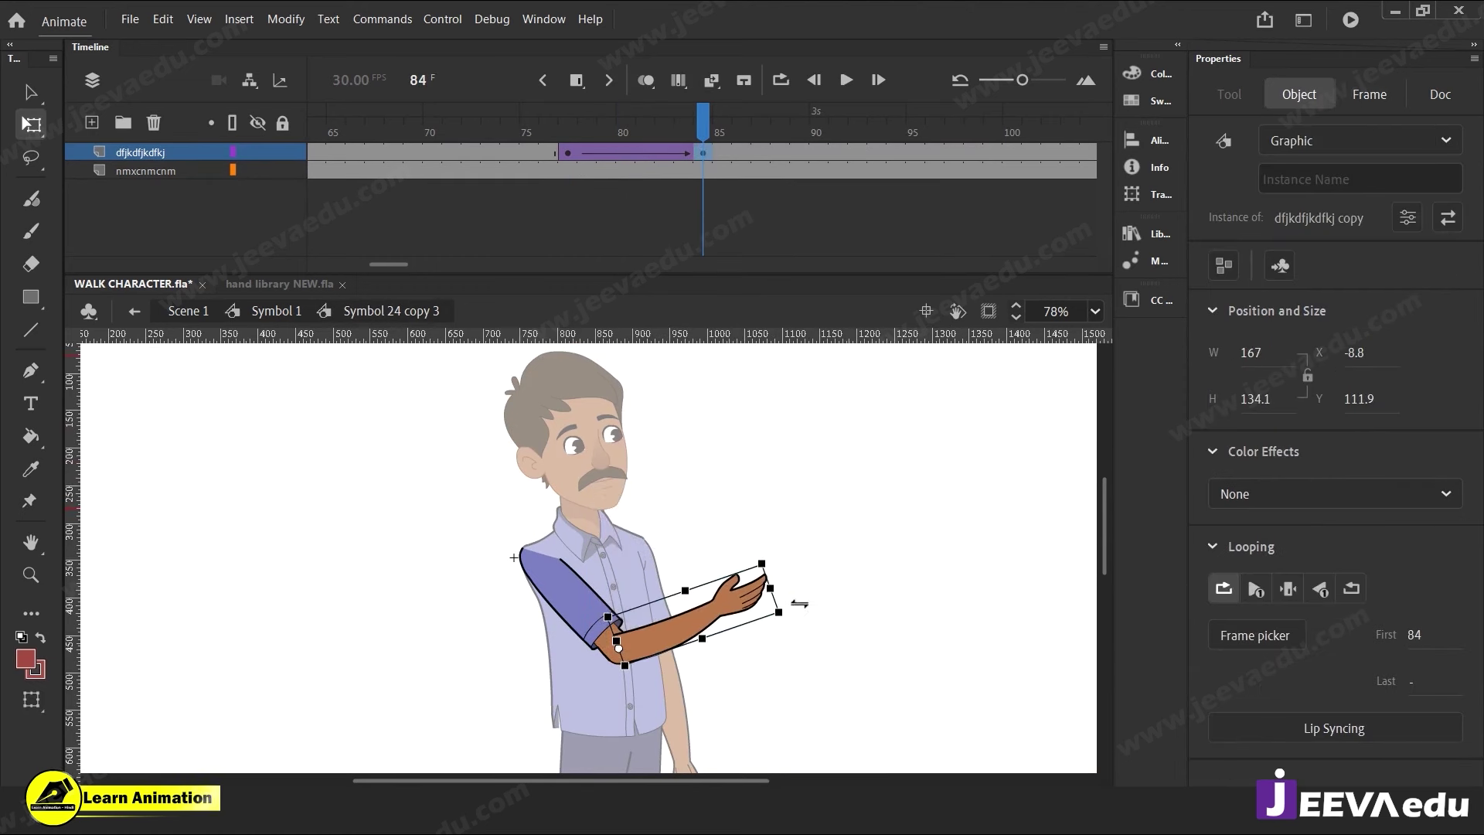
left_click(773, 607)
left_click(685, 605)
key("v")
double_click(743, 595)
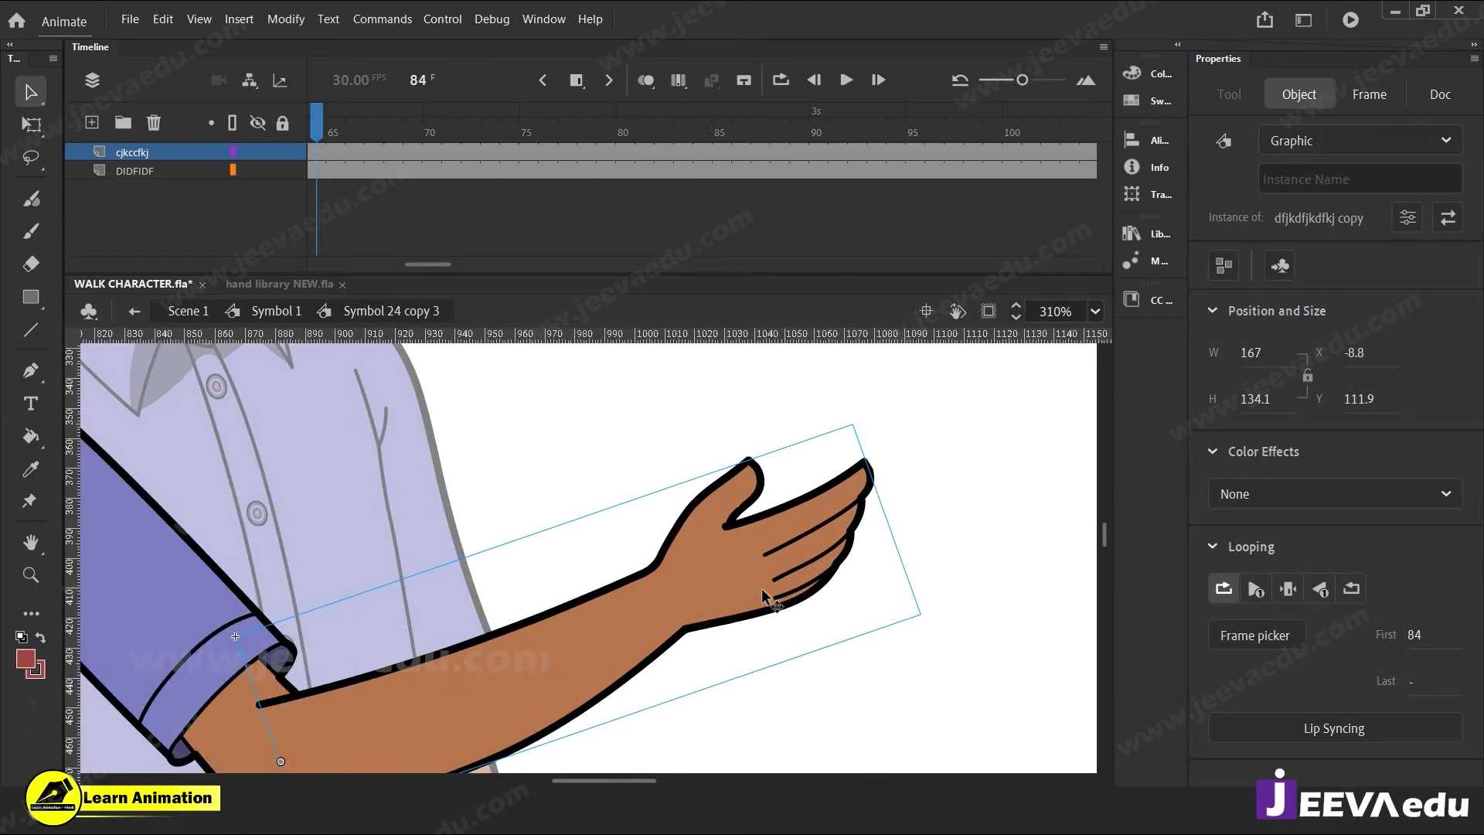
left_click(773, 539)
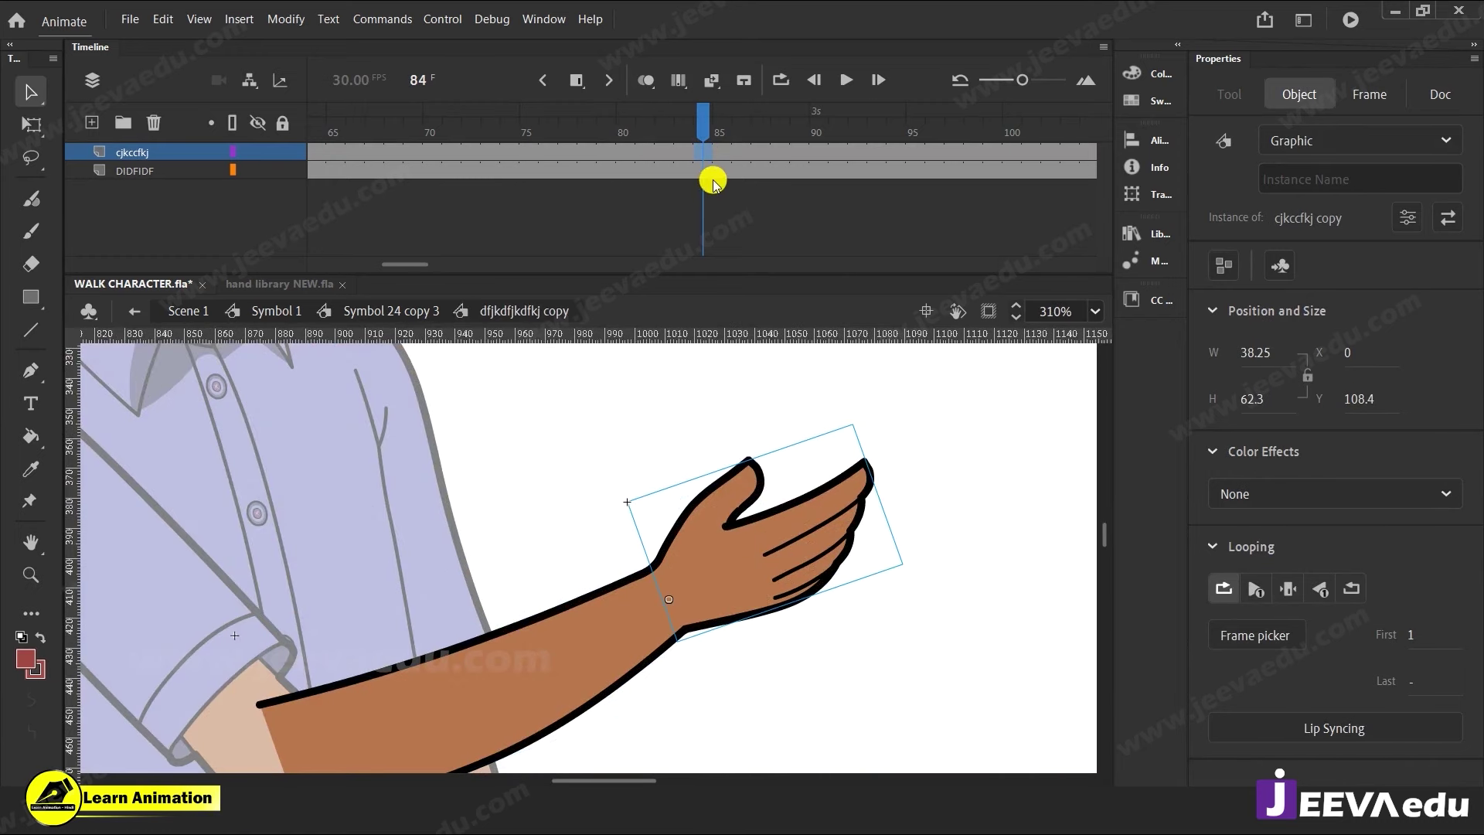
left_click(567, 160)
right_click(605, 152)
left_click(673, 157)
left_click(1440, 407)
type("100")
key("Return")
left_click(705, 154)
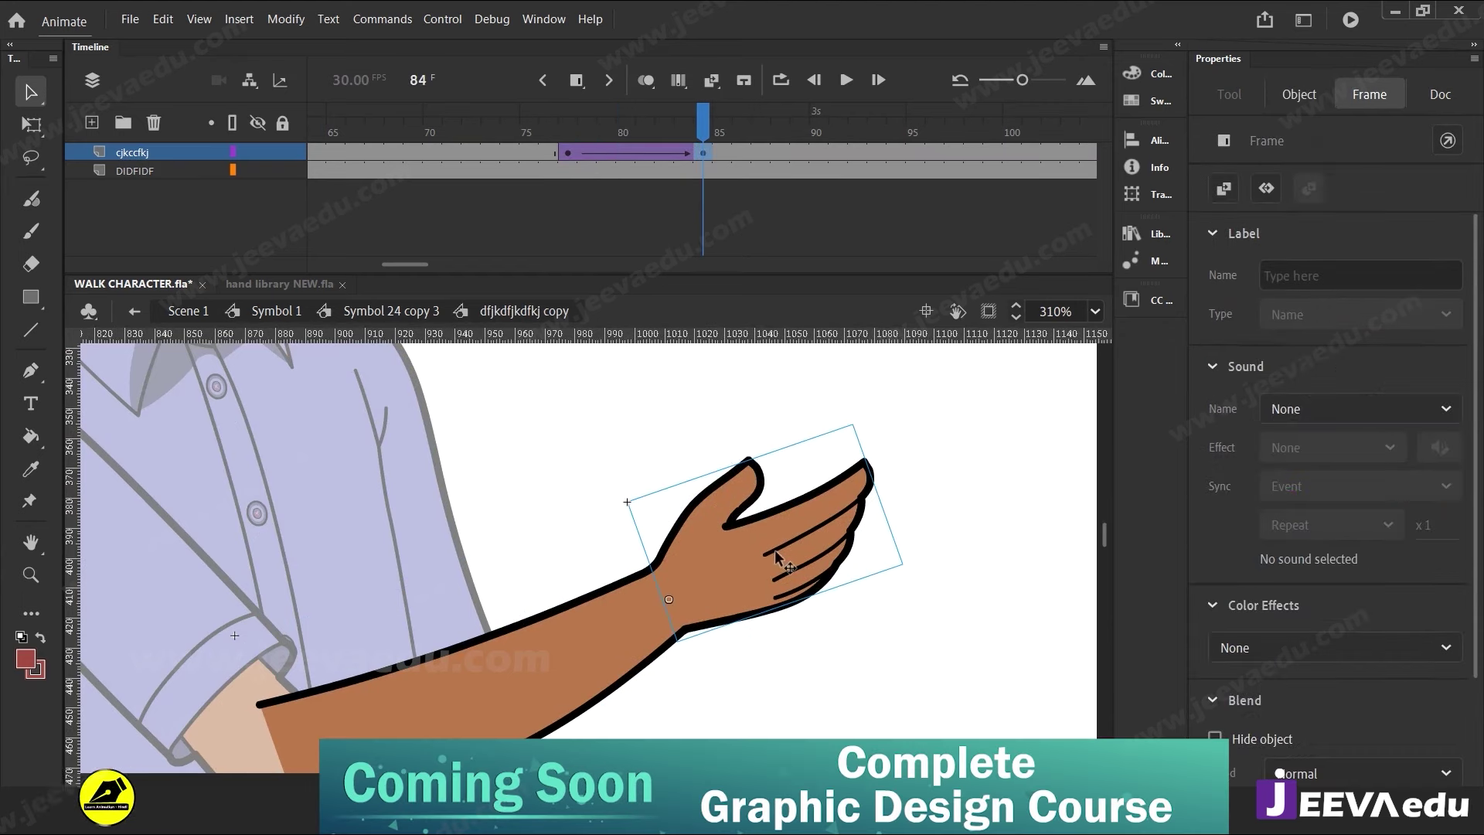
left_click(762, 552)
left_click(578, 150)
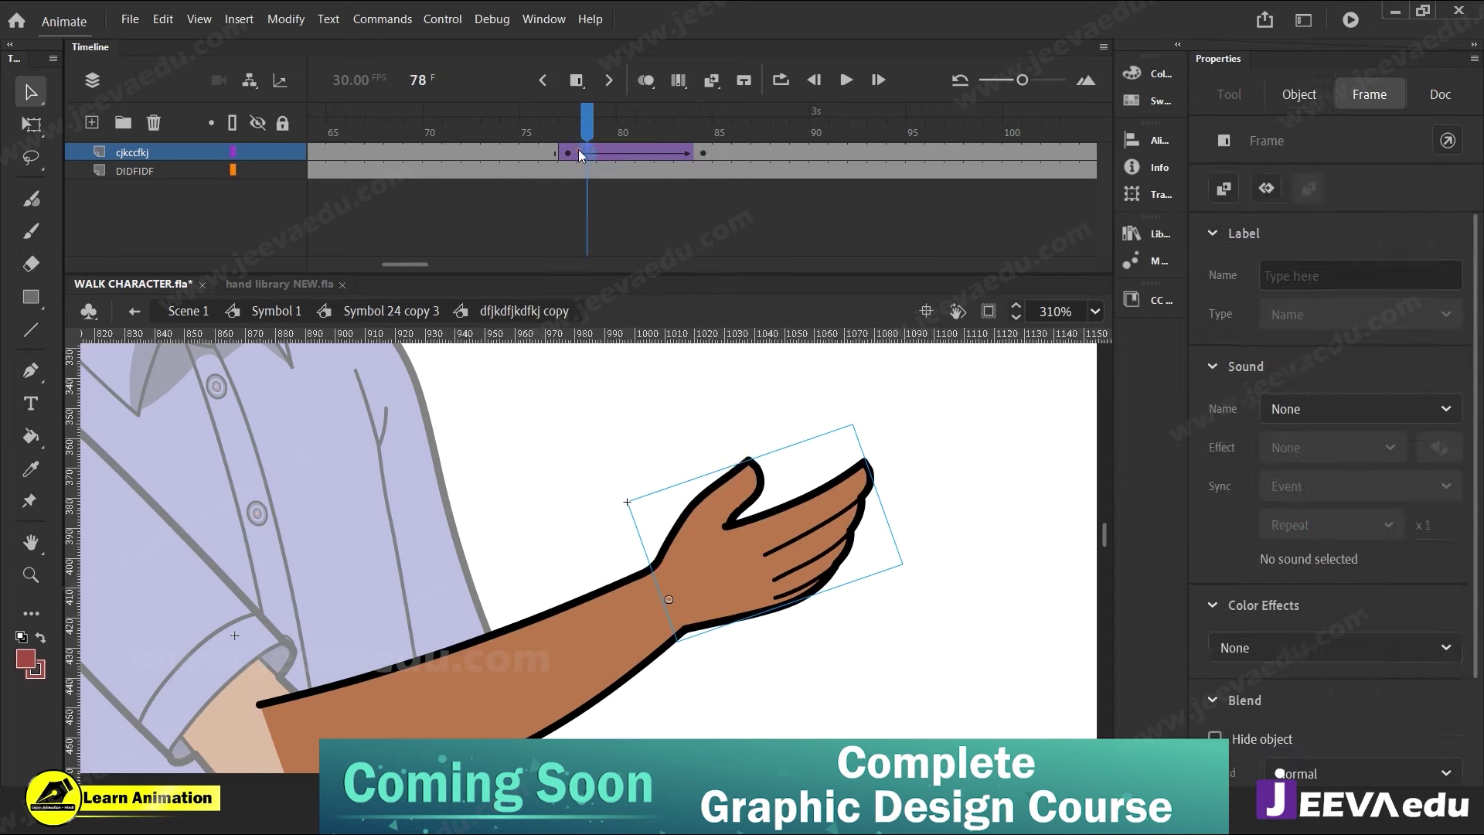
left_click(571, 154)
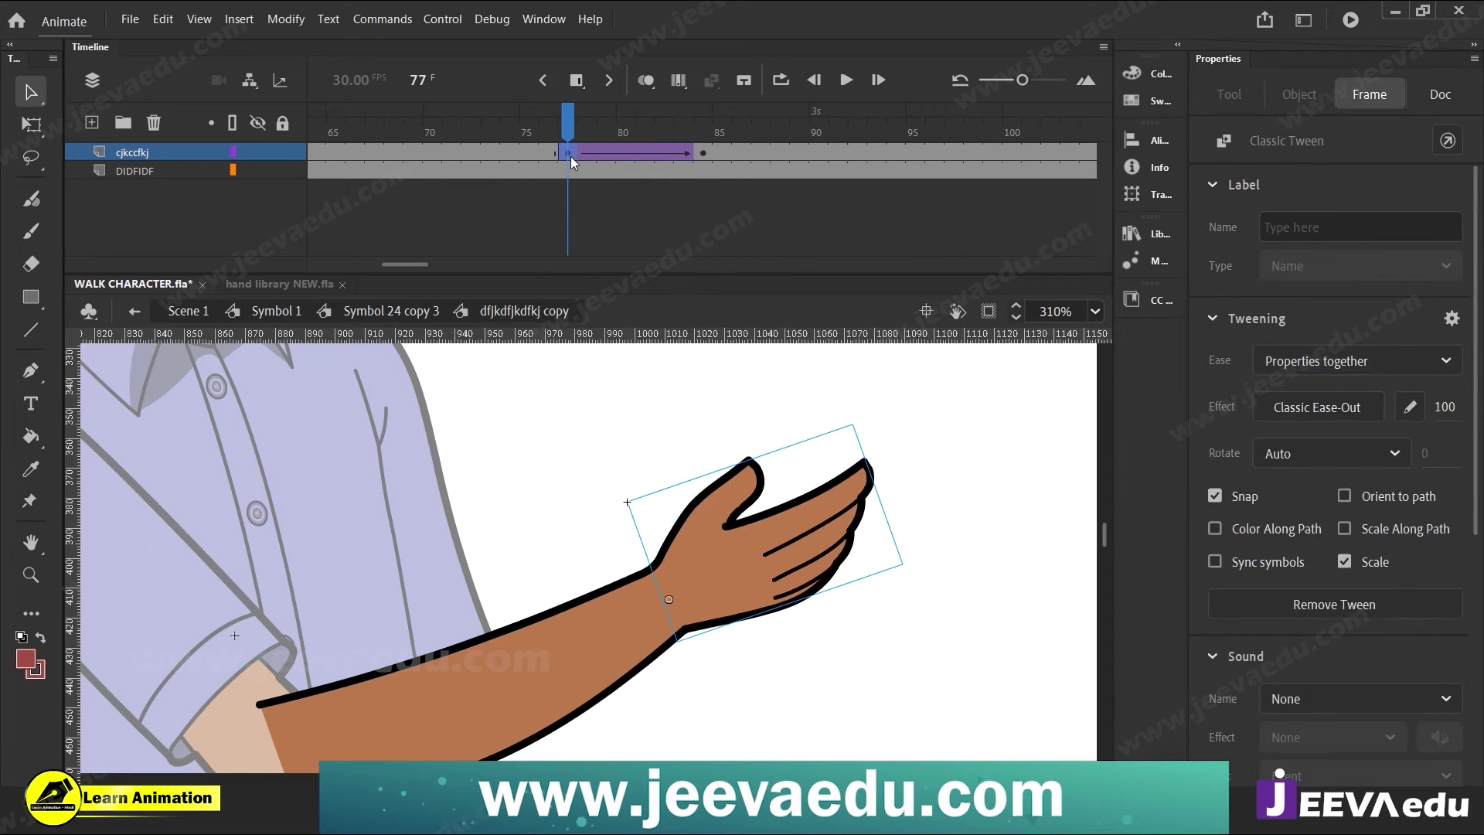
left_click(603, 153)
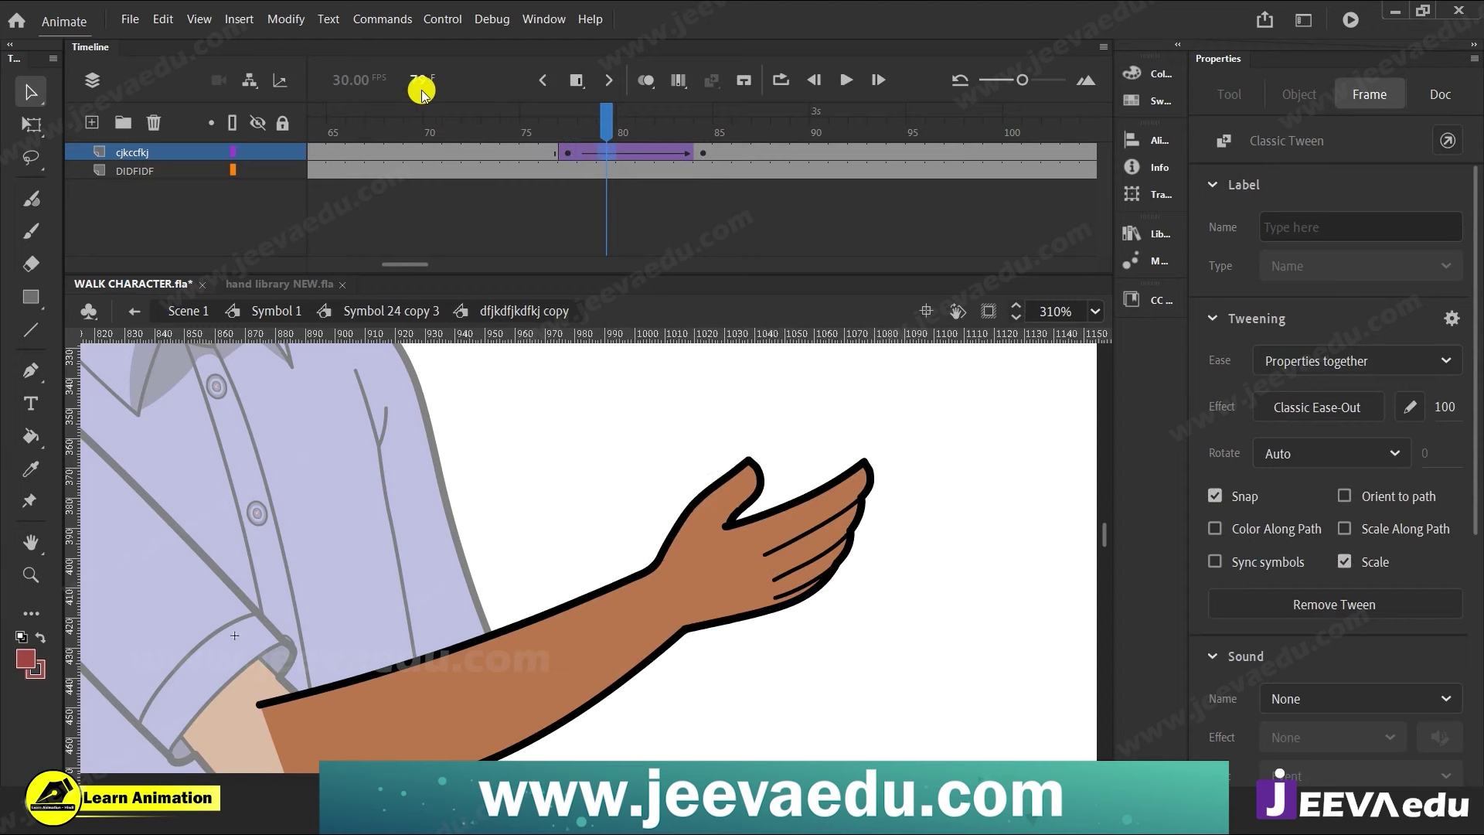
Inside the hand symbol, insert a keyframe at frame 79 and open the Frame Picker for the hand instance.
left_click(702, 154)
double_click(758, 559)
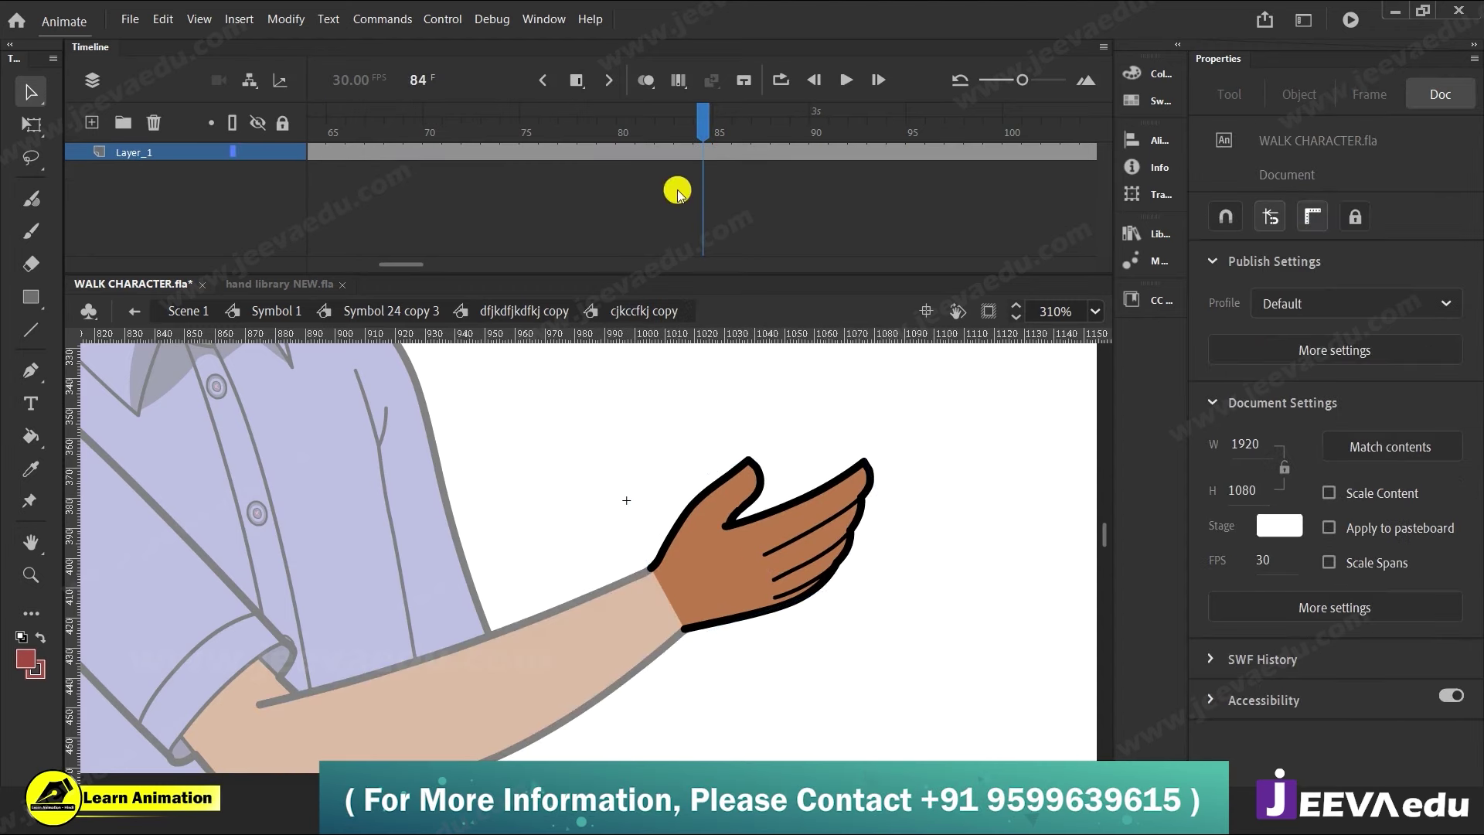
left_click(636, 152)
left_click(611, 151)
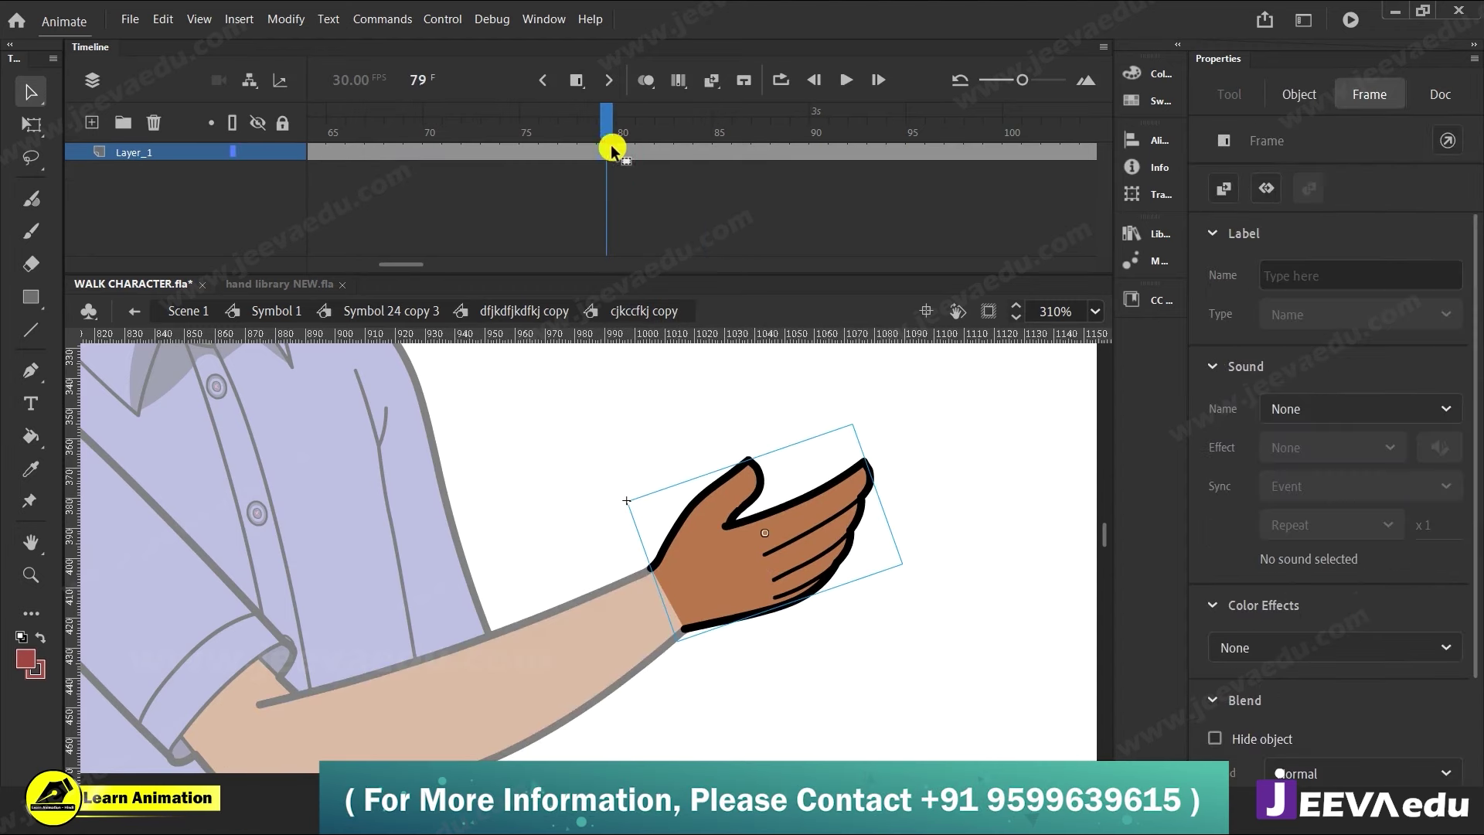
left_click(748, 518)
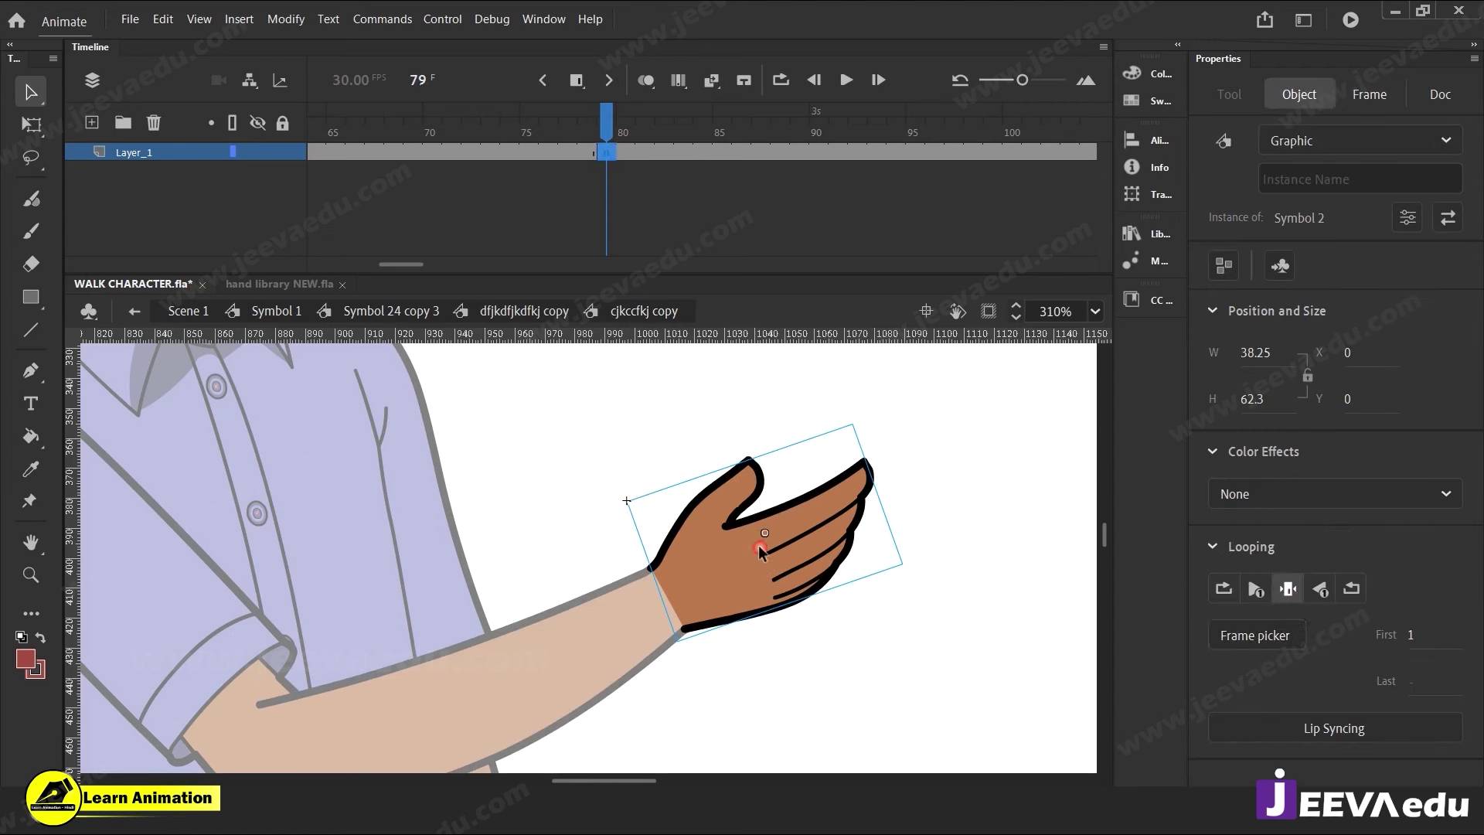
left_click(1265, 634)
left_click_drag(786, 280, 958, 405)
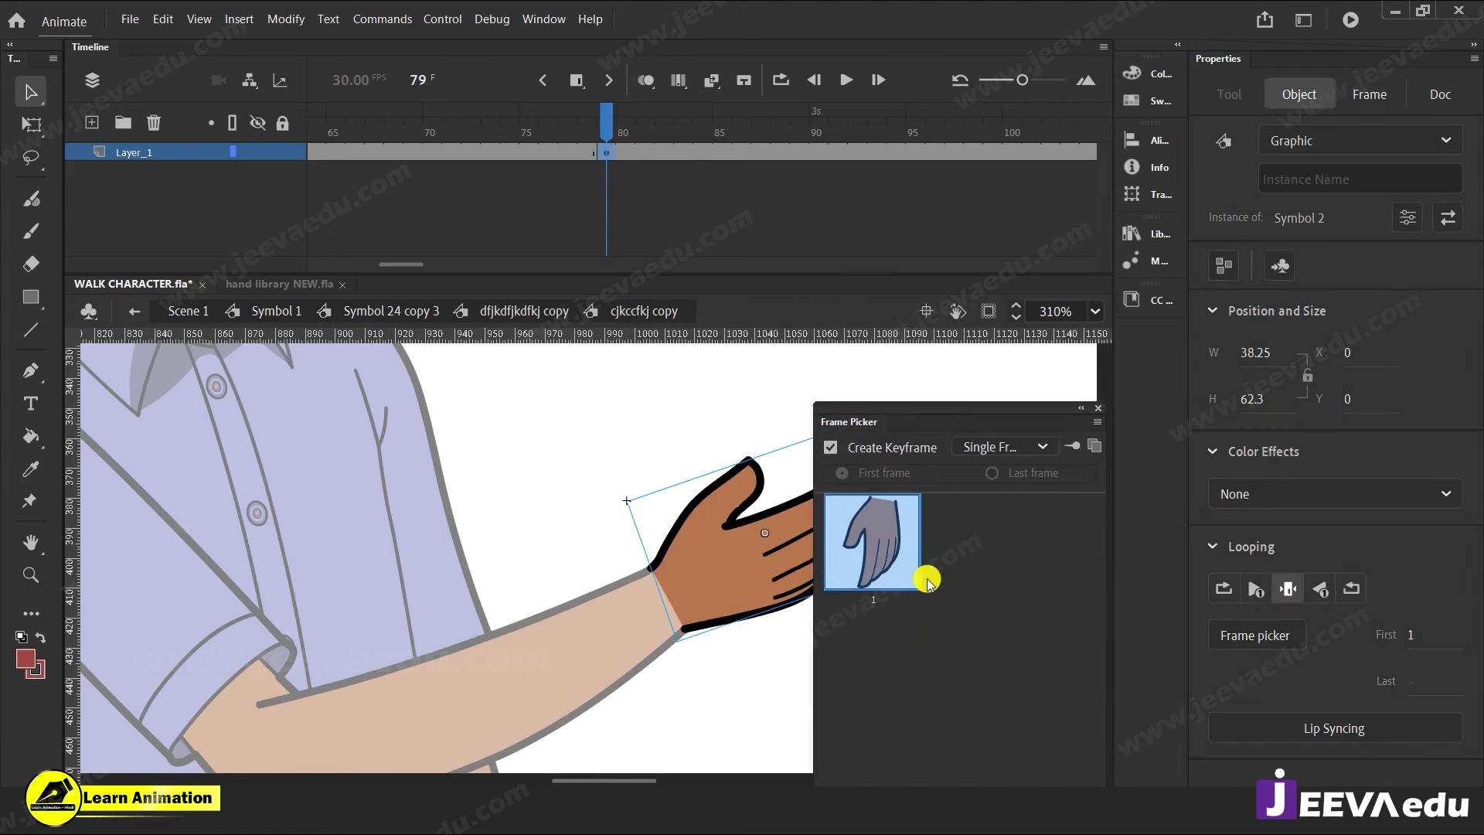
Switch to hand library NEW.fla and copy the downward-pointing index-finger hand from frame 23.
left_click(279, 283)
key("z")
left_click(639, 580, "alt")
left_click_drag(549, 636, 503, 507)
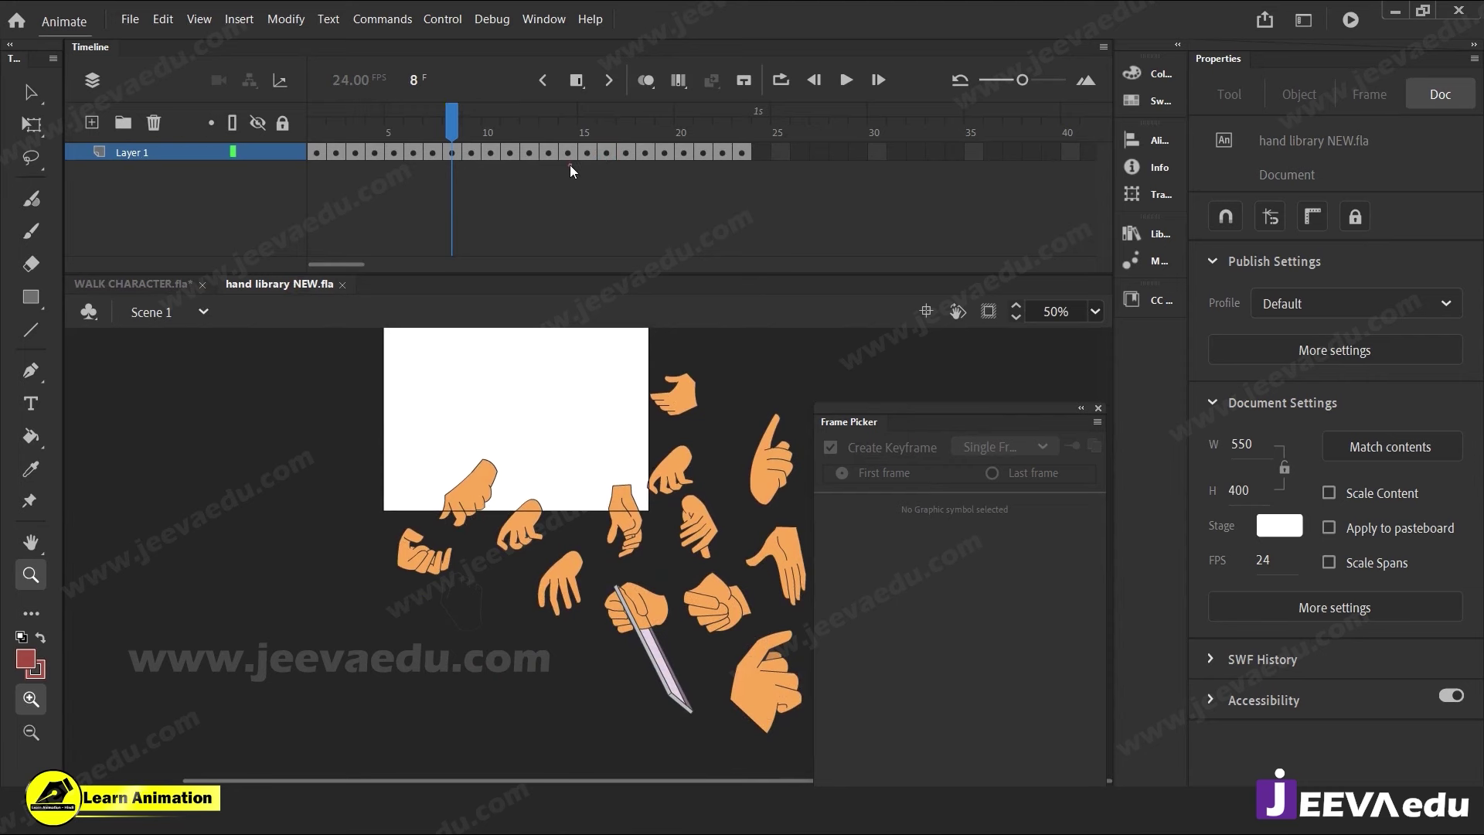
key("Return")
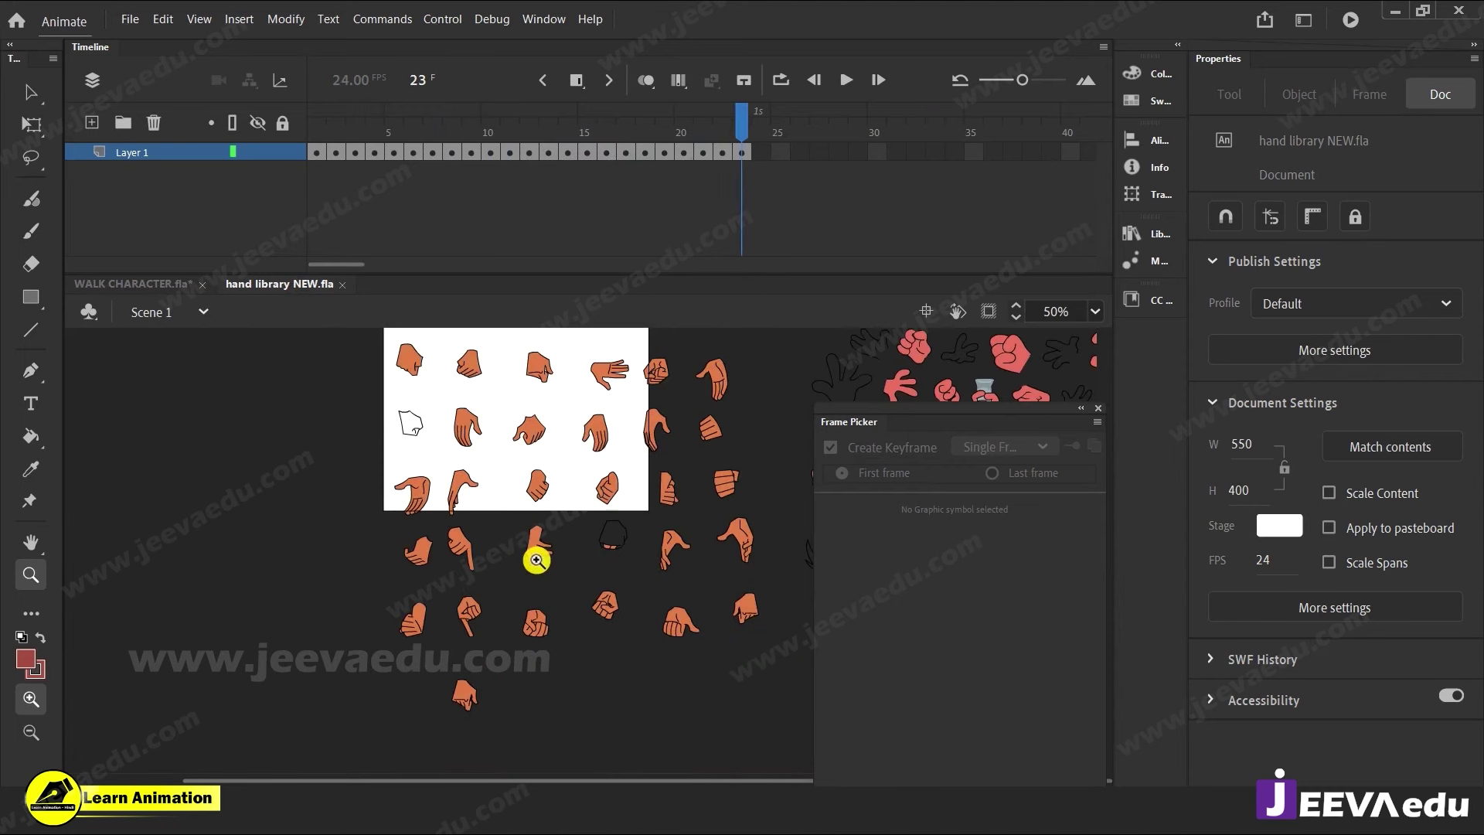
left_click(537, 560)
left_click(537, 560)
key("v")
left_click(456, 535)
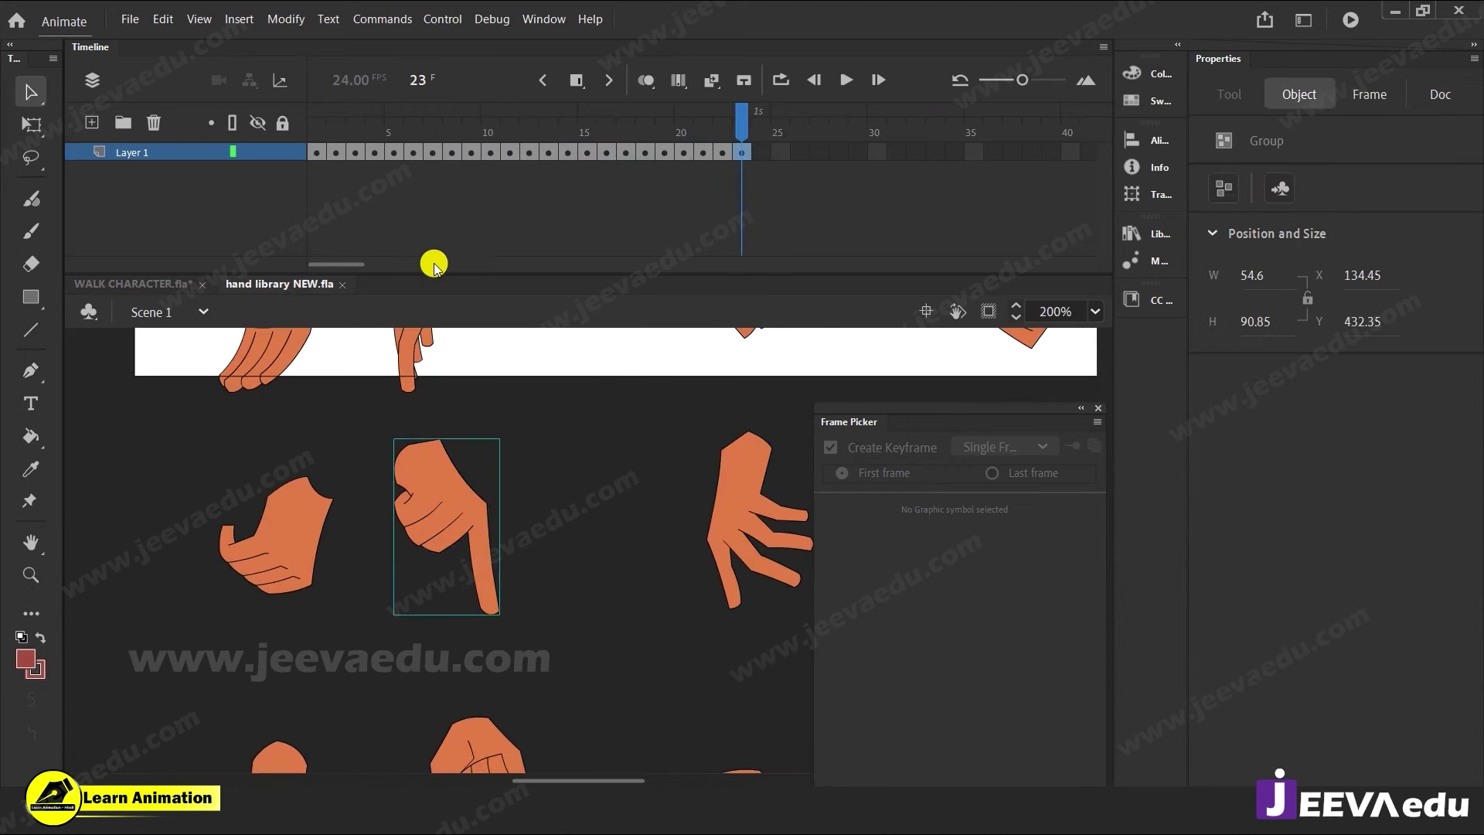
Back in WALK CHARACTER.fla, paste the copied hand into a new keyframe at frame 2 of the hand's Symbol 2 graphic.
left_click(166, 284)
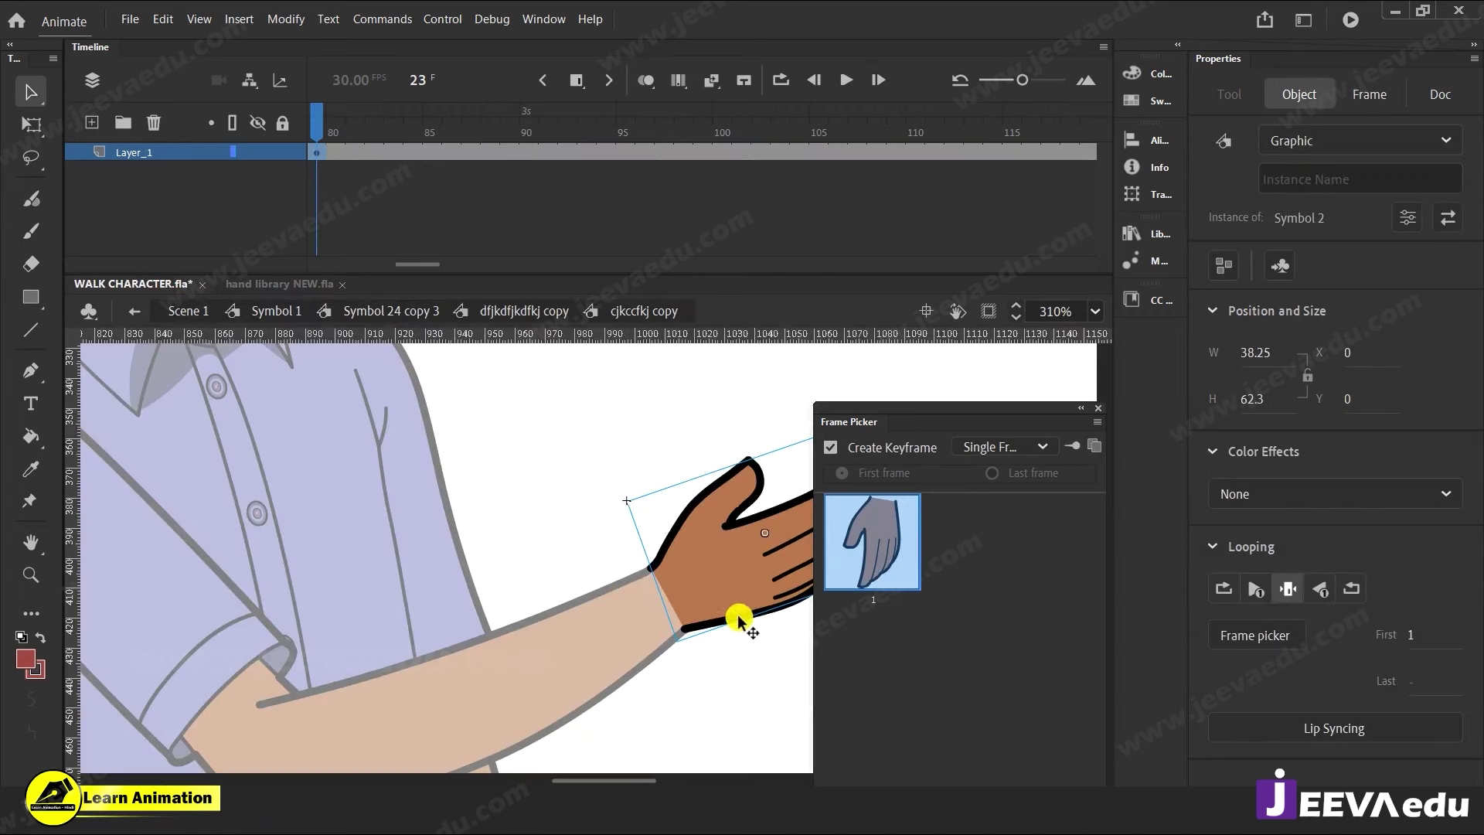
double_click(715, 611)
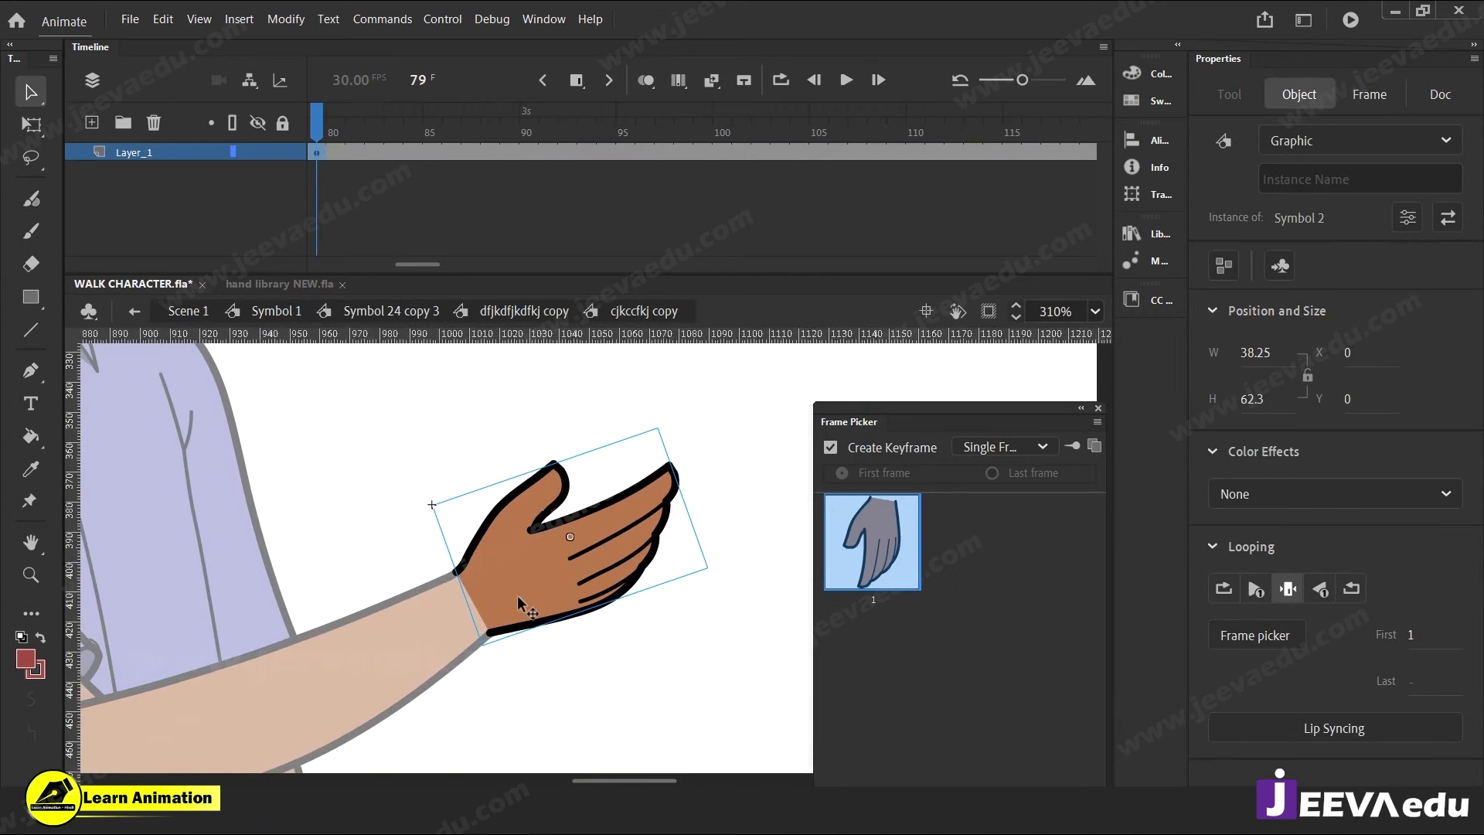
left_click(520, 599)
left_click(328, 160)
key("F6")
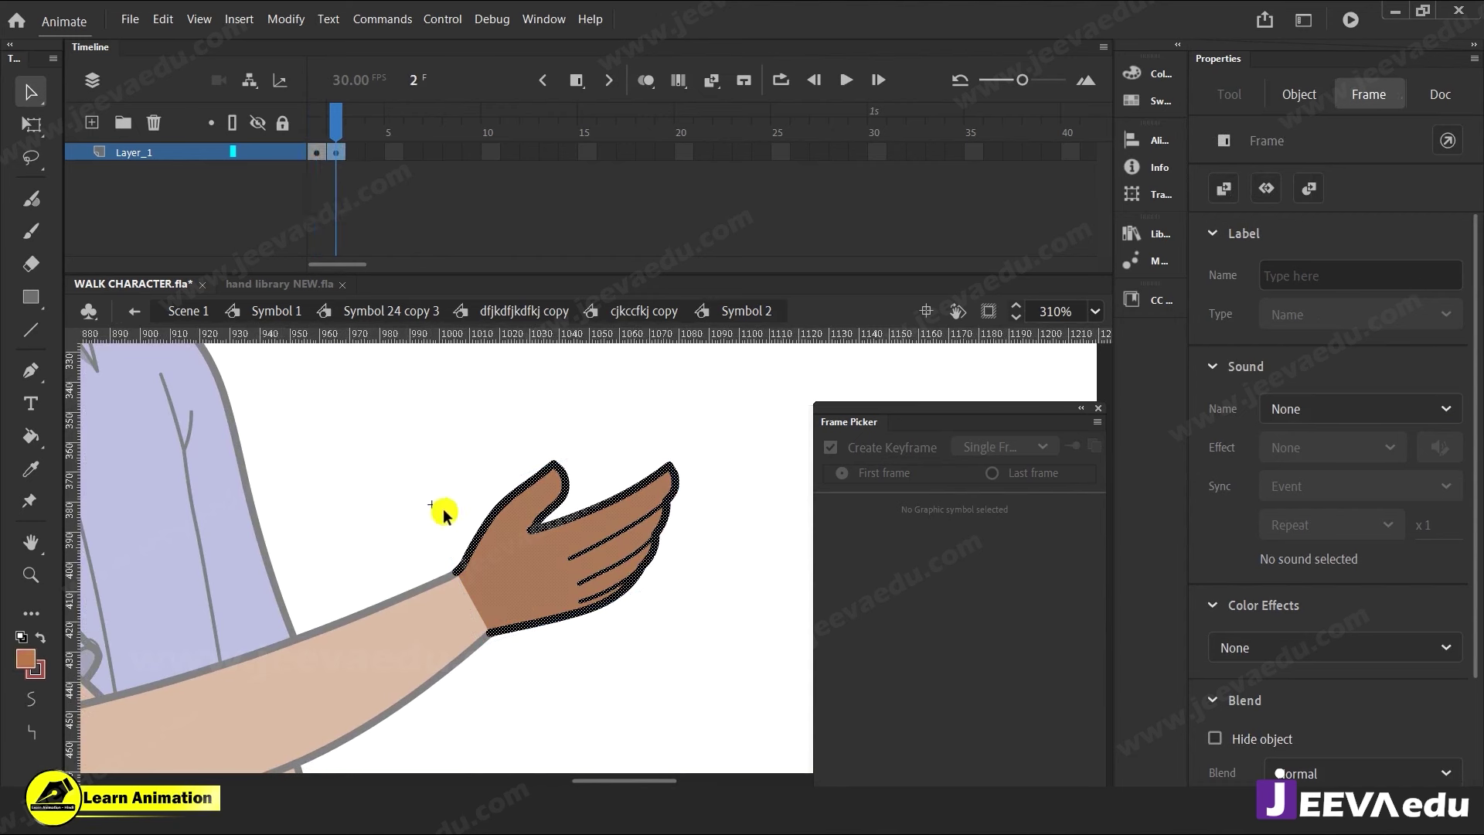
key("ctrl+v")
Flip the pasted pointing hand horizontally and move it clear of the original hand.
left_click_drag(570, 591, 488, 570)
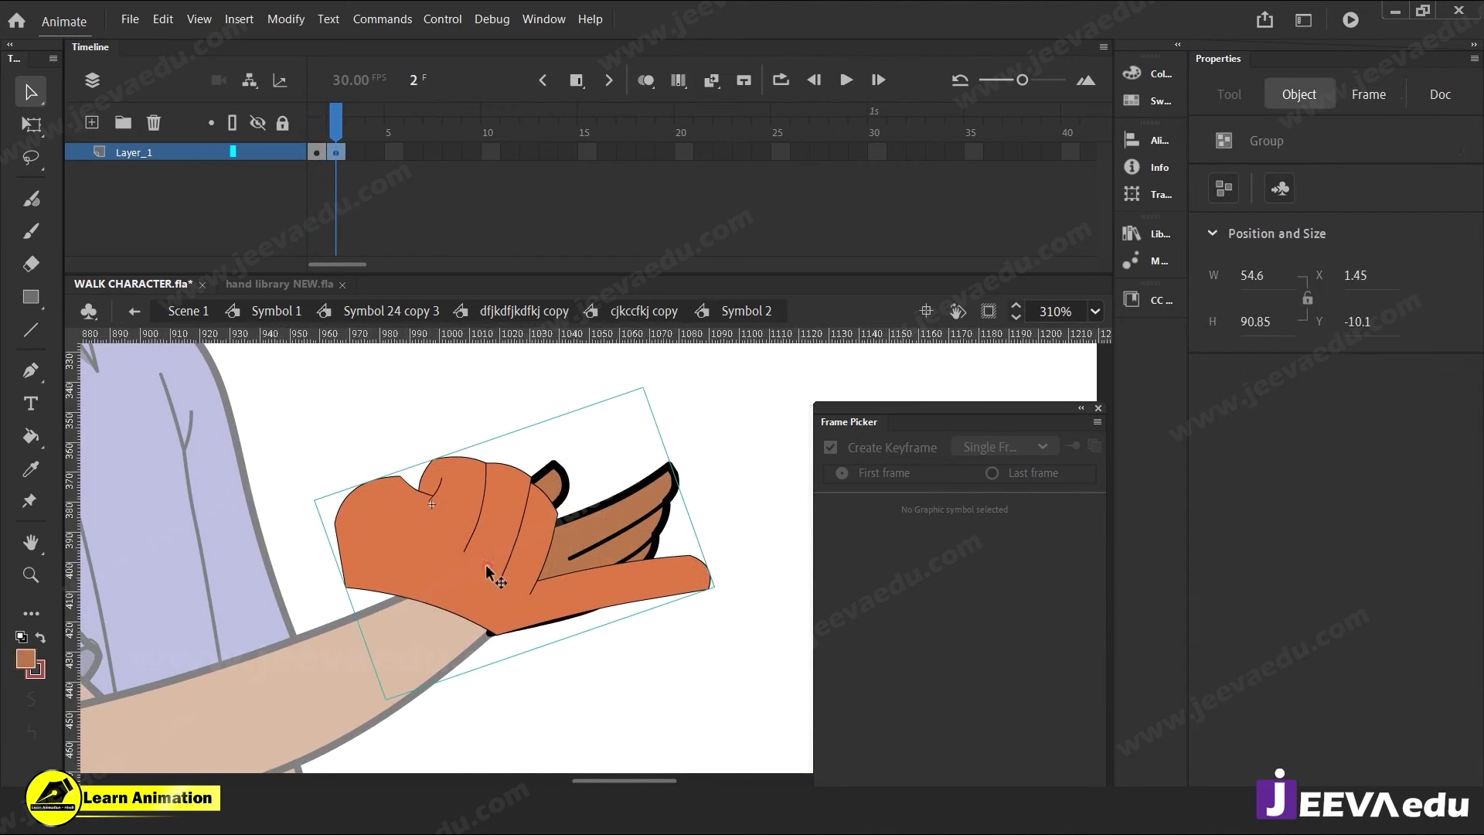
left_click(287, 26)
mouse_move(374, 273)
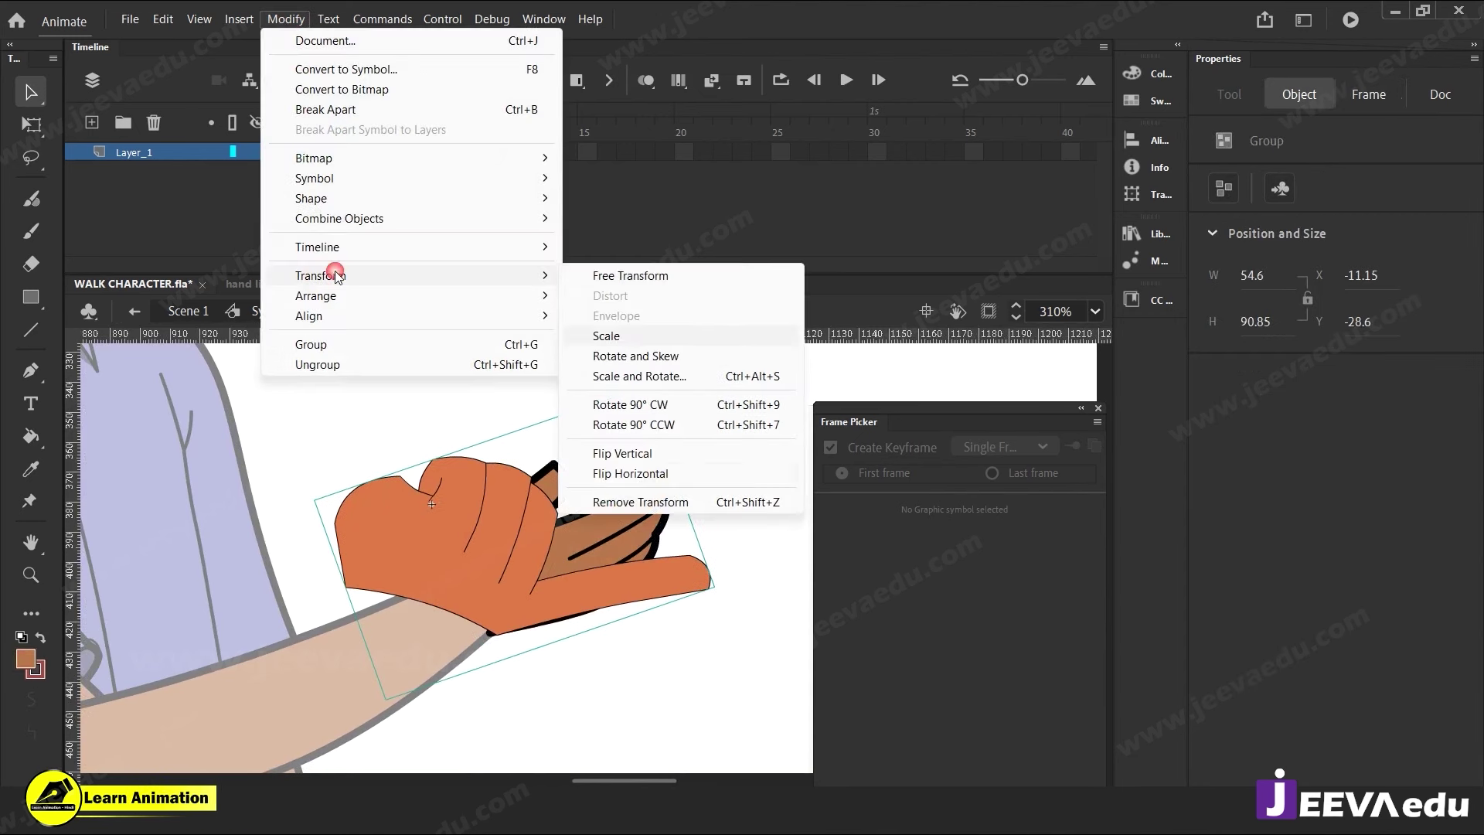
left_click(663, 471)
left_click_drag(497, 550, 307, 531)
Break the pointing hand apart, fill it with the original hand's skin colour and make its outline black.
key("ctrl+b")
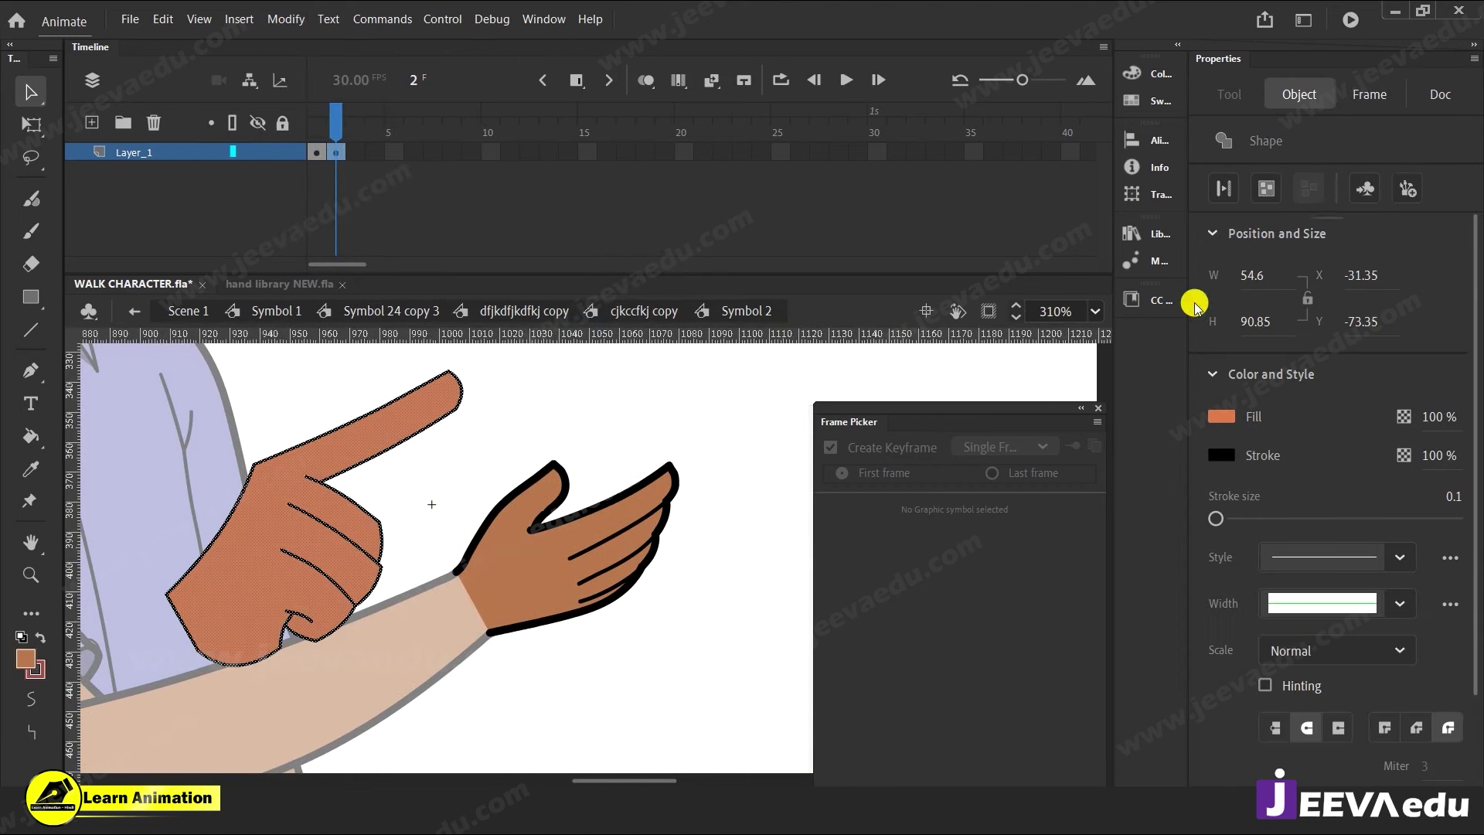
key("i")
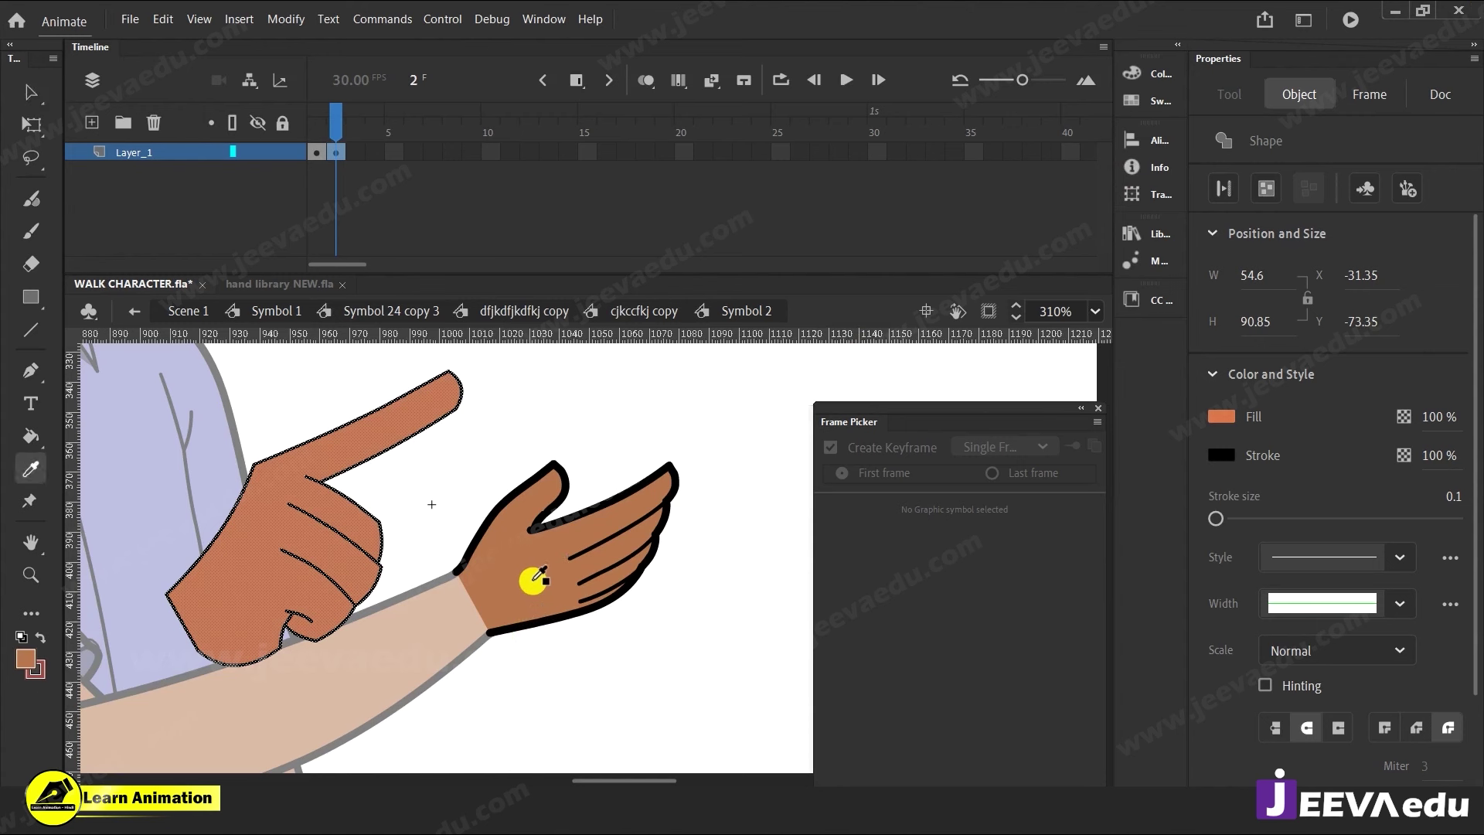
left_click(534, 588)
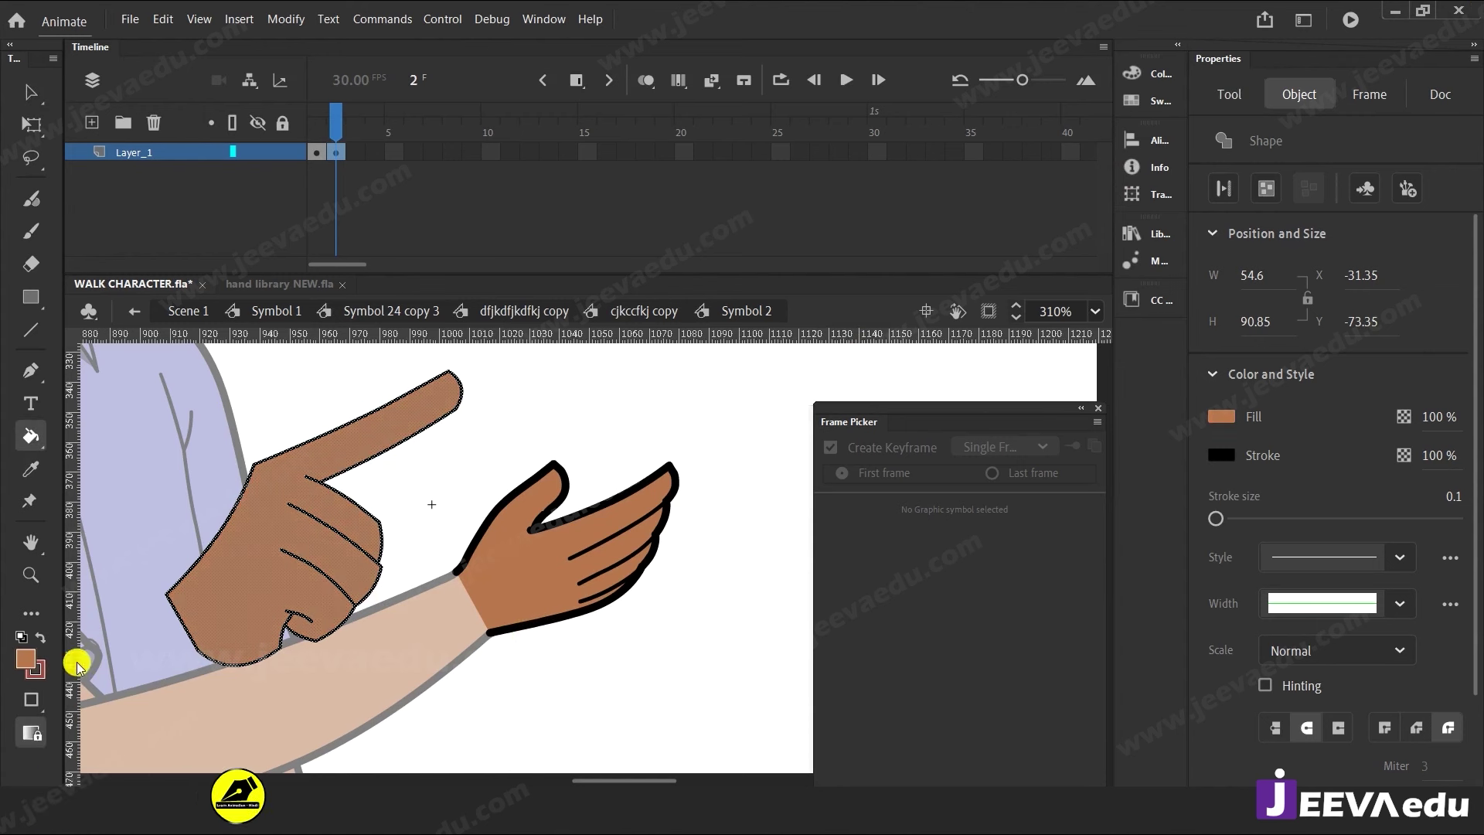
left_click(1221, 456)
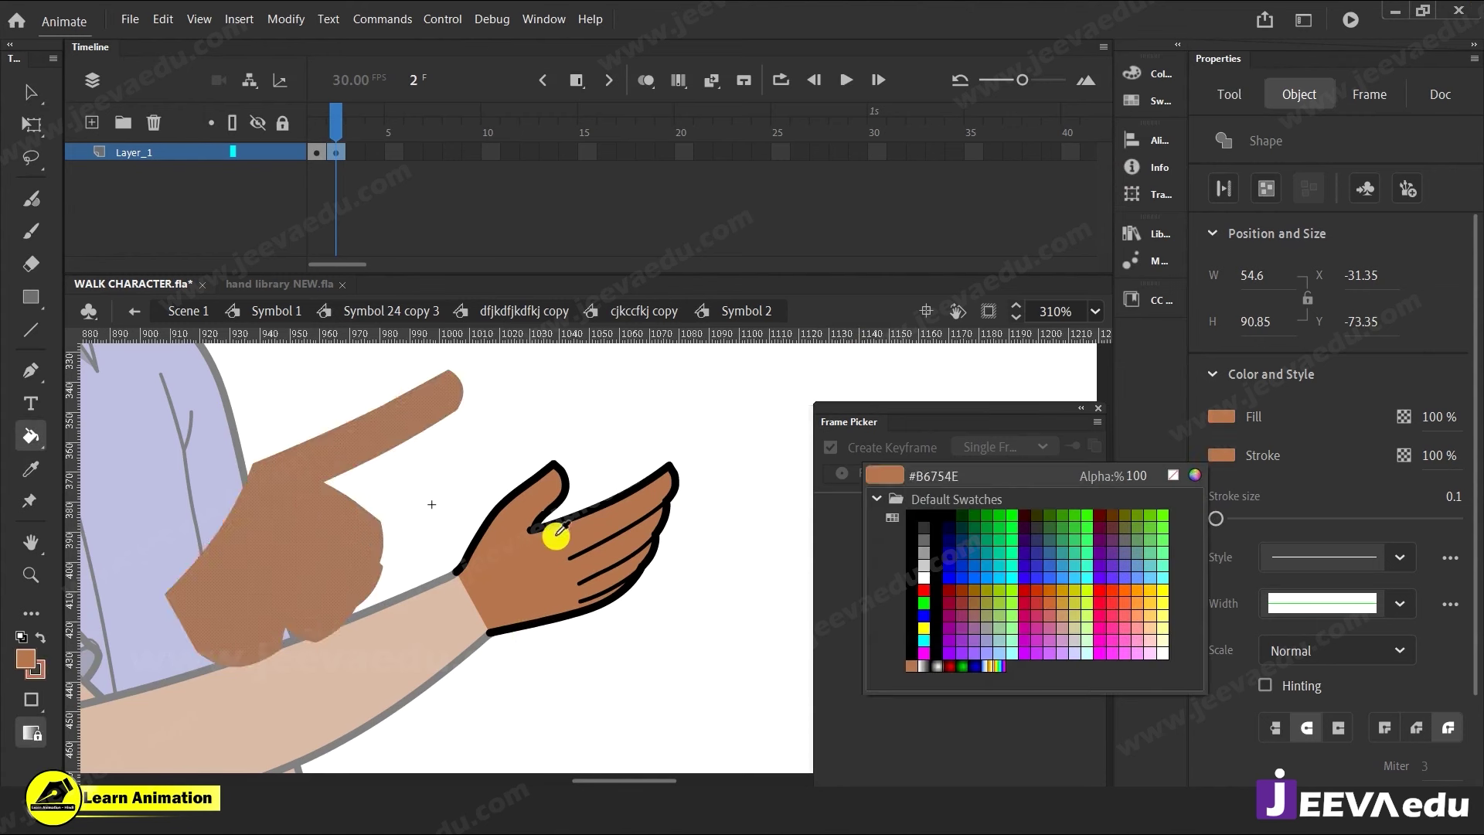
left_click(593, 506)
Set the pointing hand's stroke size to 2 to match the original hand's outline.
key("v")
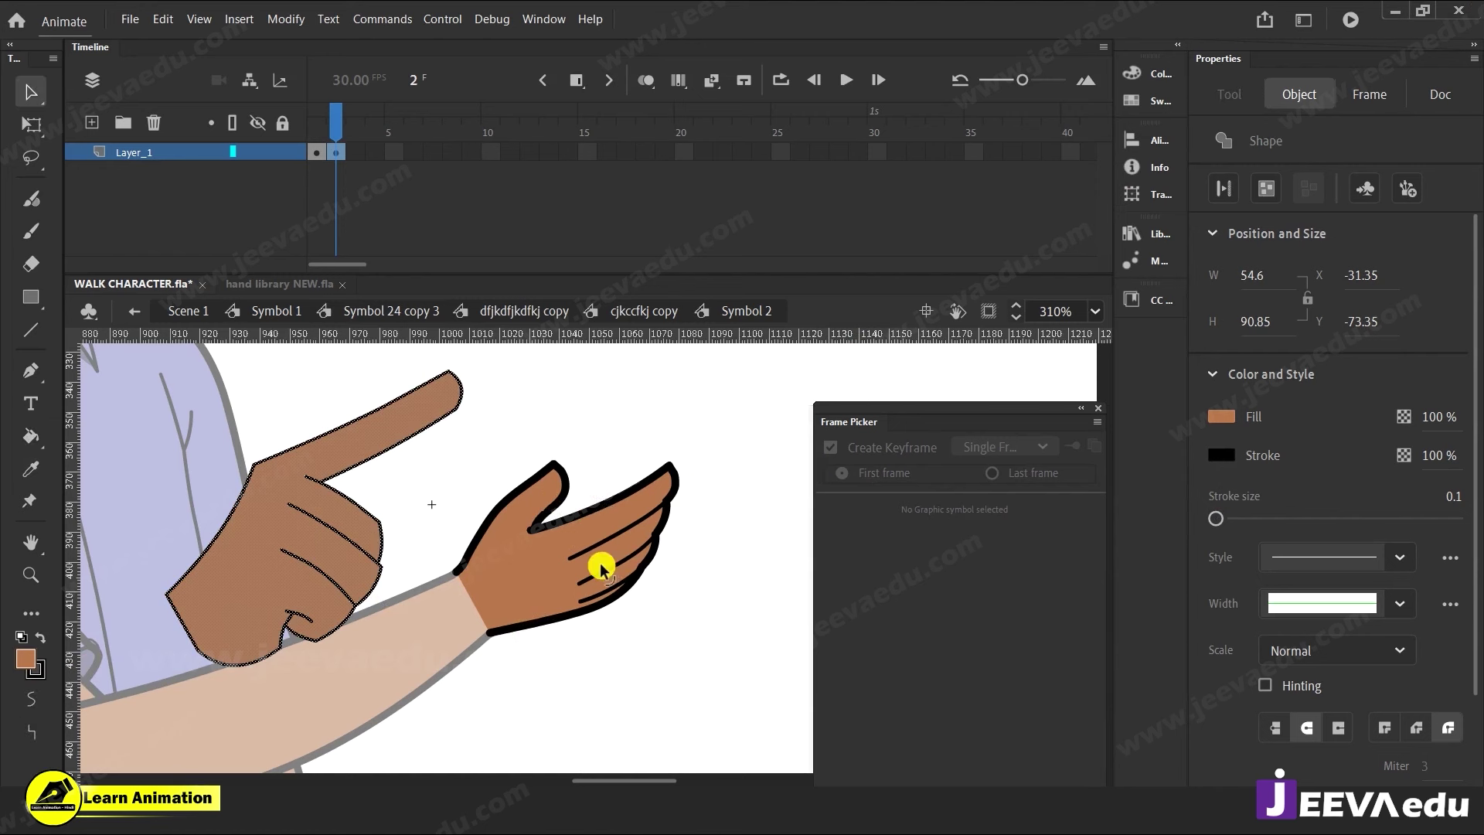
left_click(596, 560)
left_click(604, 498)
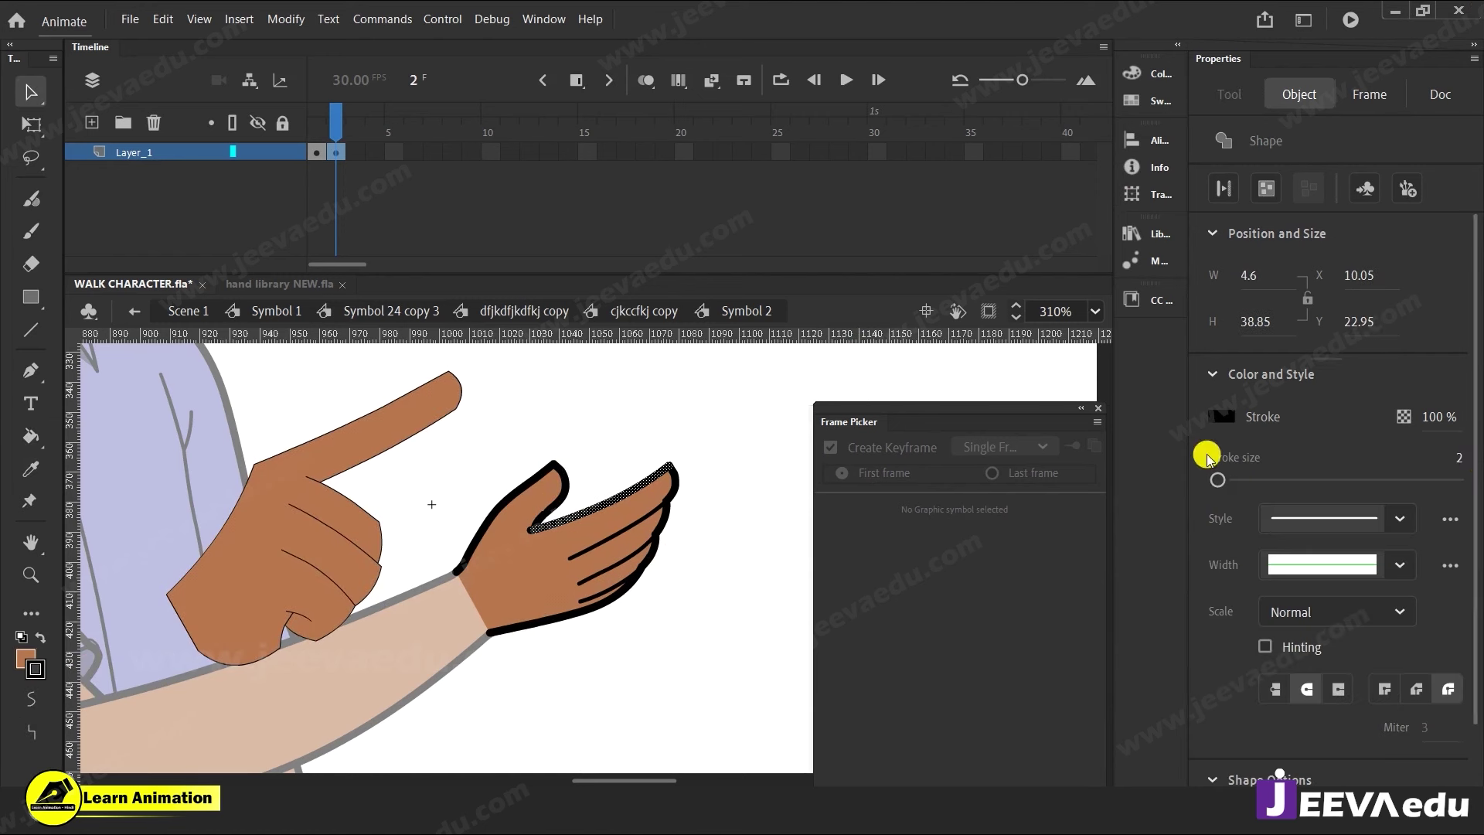
left_click(331, 460)
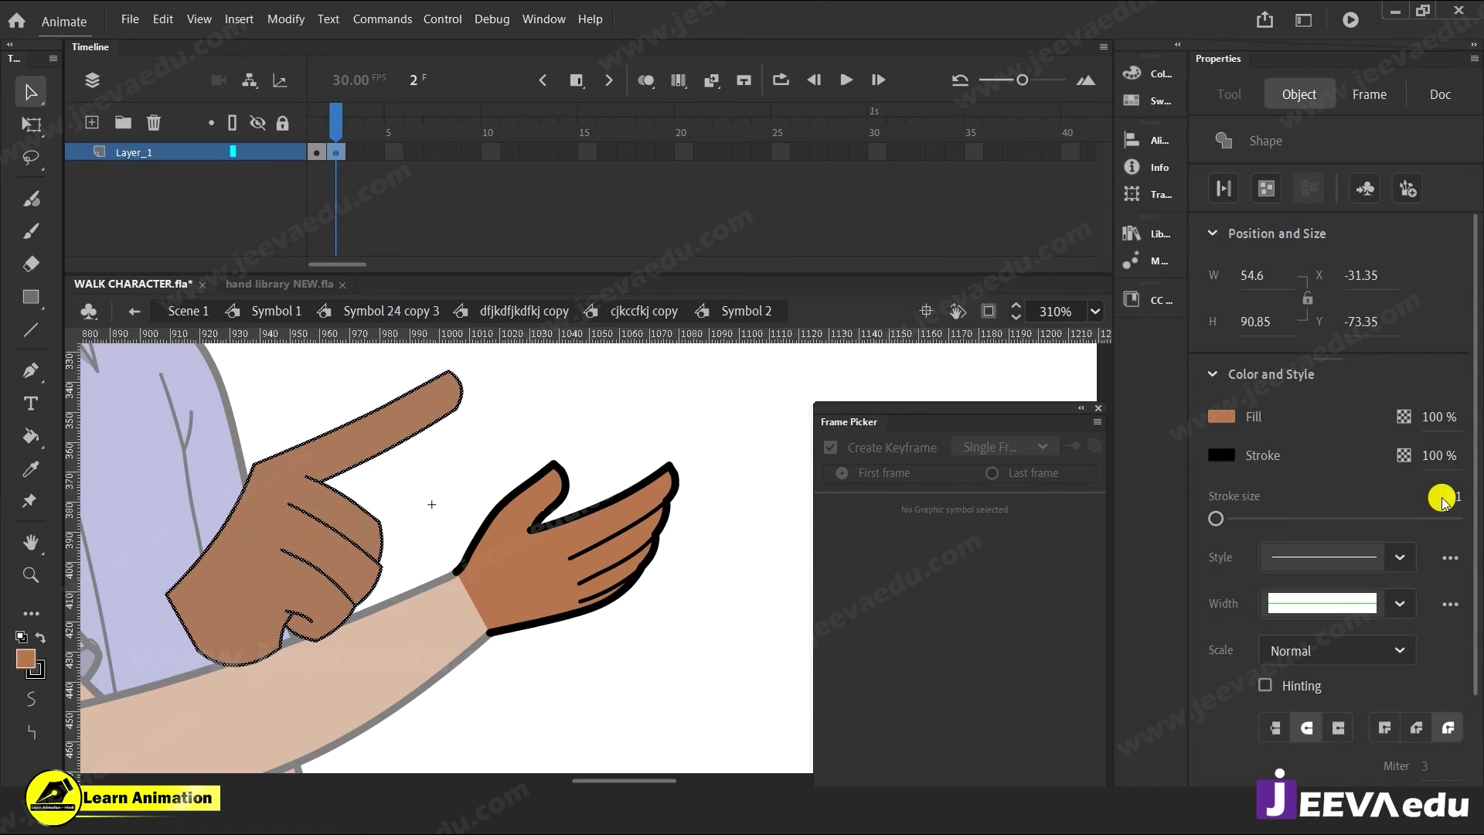
type("2")
key("Return")
left_click(462, 448)
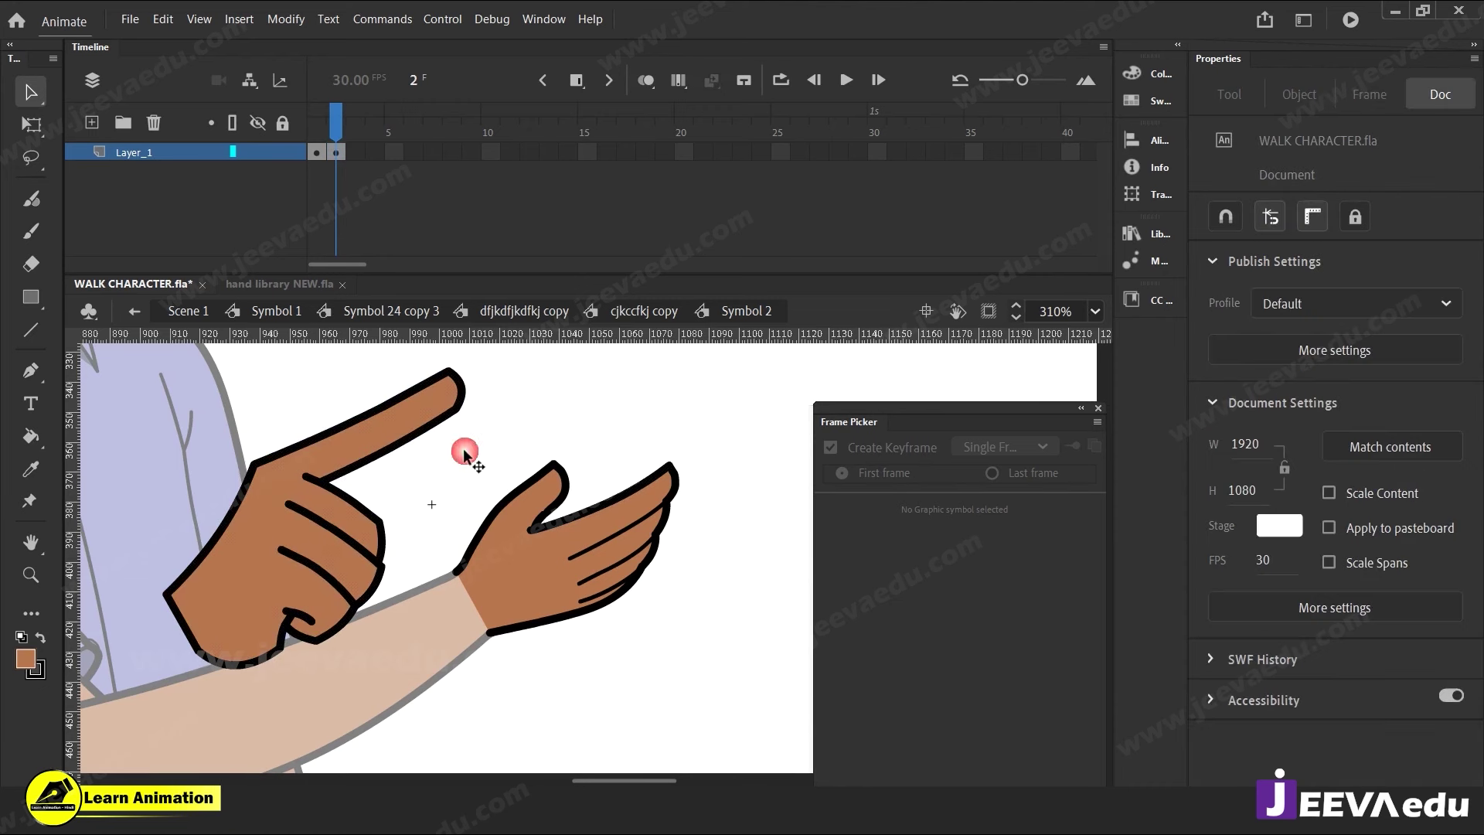
Group the pointing hand's fill and outlines and move the group over the original hand.
double_click(240, 574)
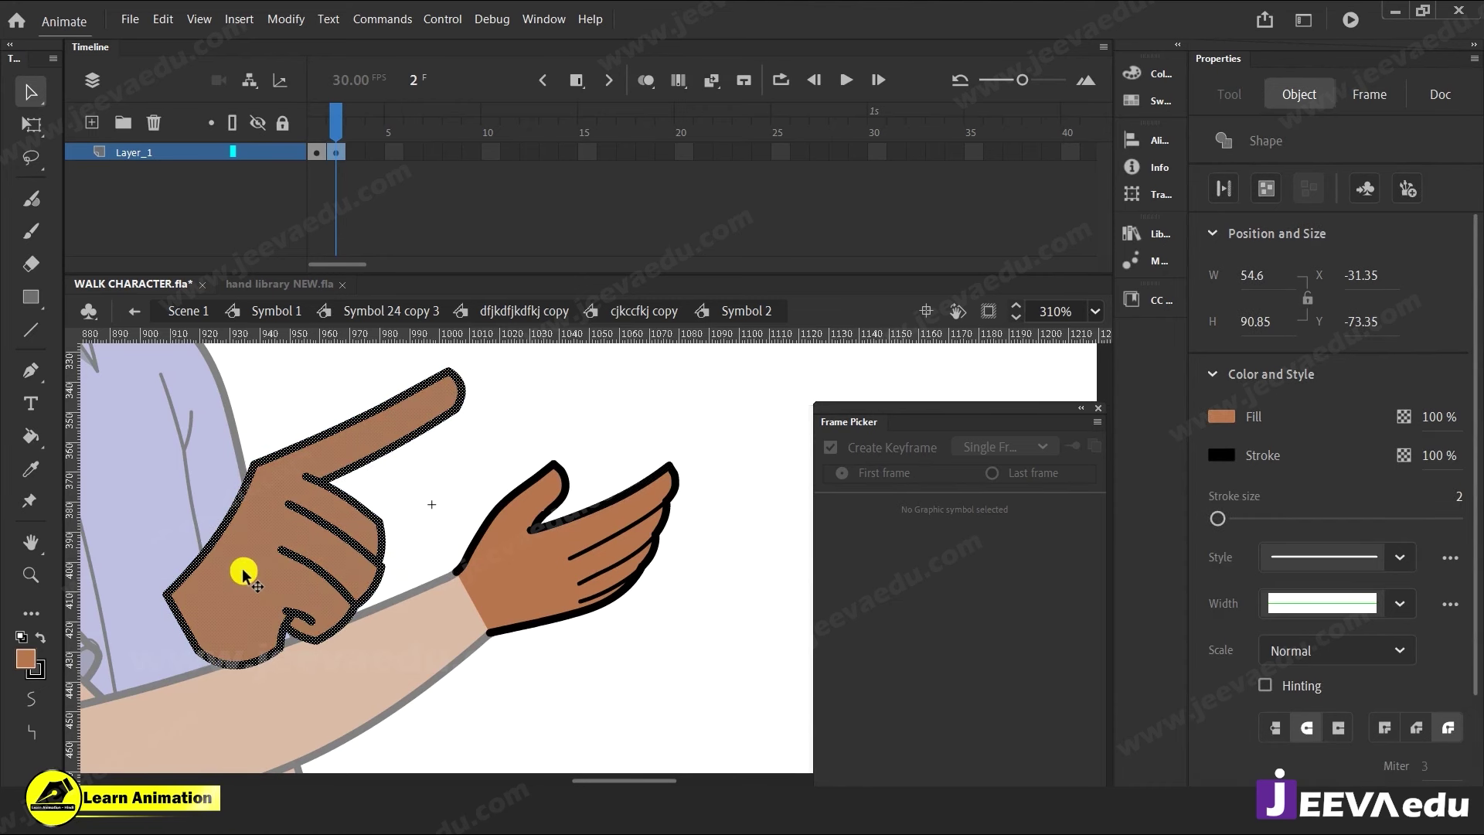
key("ctrl+g")
left_click_drag(253, 575, 578, 610)
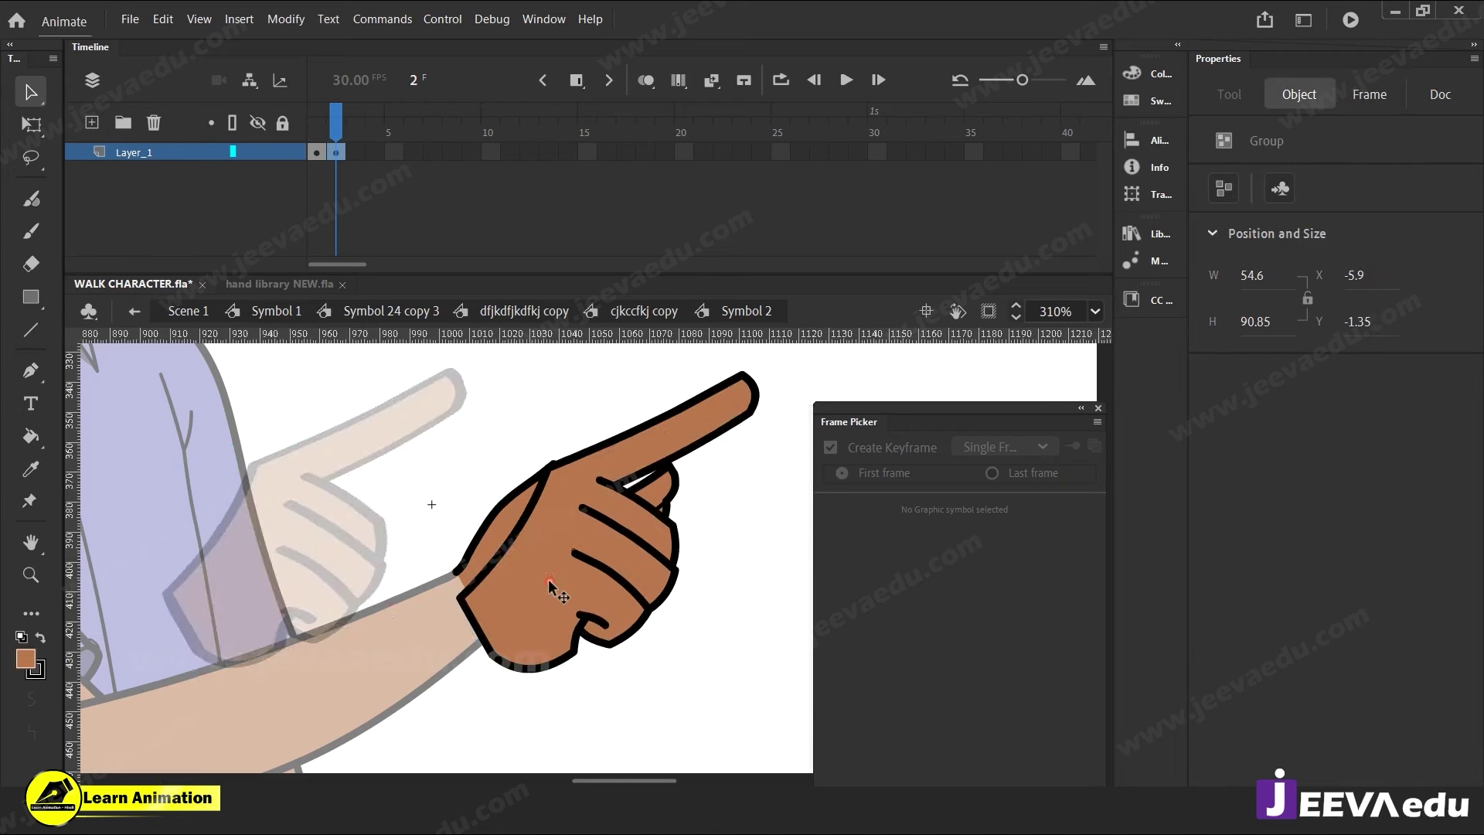
Scale the pointing hand down to about 42.85 by 71.3 and position its wrist on the end of the forearm.
key("q")
left_click_drag(747, 369, 730, 389)
left_click_drag(573, 607, 538, 597)
left_click_drag(701, 387, 677, 414)
mouse_move(569, 569)
left_mouse_down()
mouse_move(554, 586)
mouse_move(551, 574)
left_mouse_up()
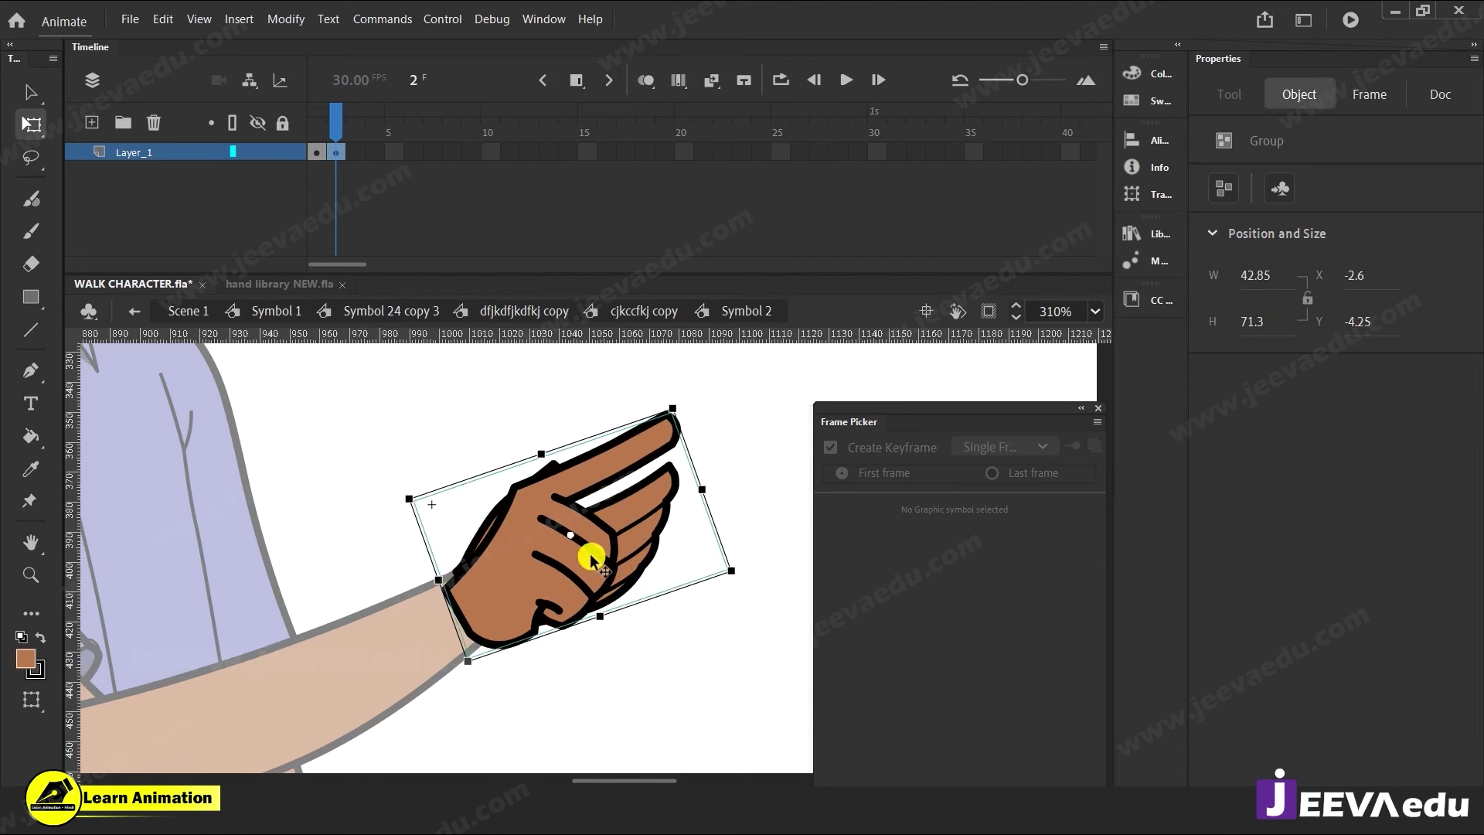
left_click_drag(590, 553, 600, 546)
Edit the pointing hand's group, fit its wrist outline to the forearm edges and delete the line across the wrist.
key("z")
left_click(527, 609)
scroll(527, 609, "up", 1)
key("v")
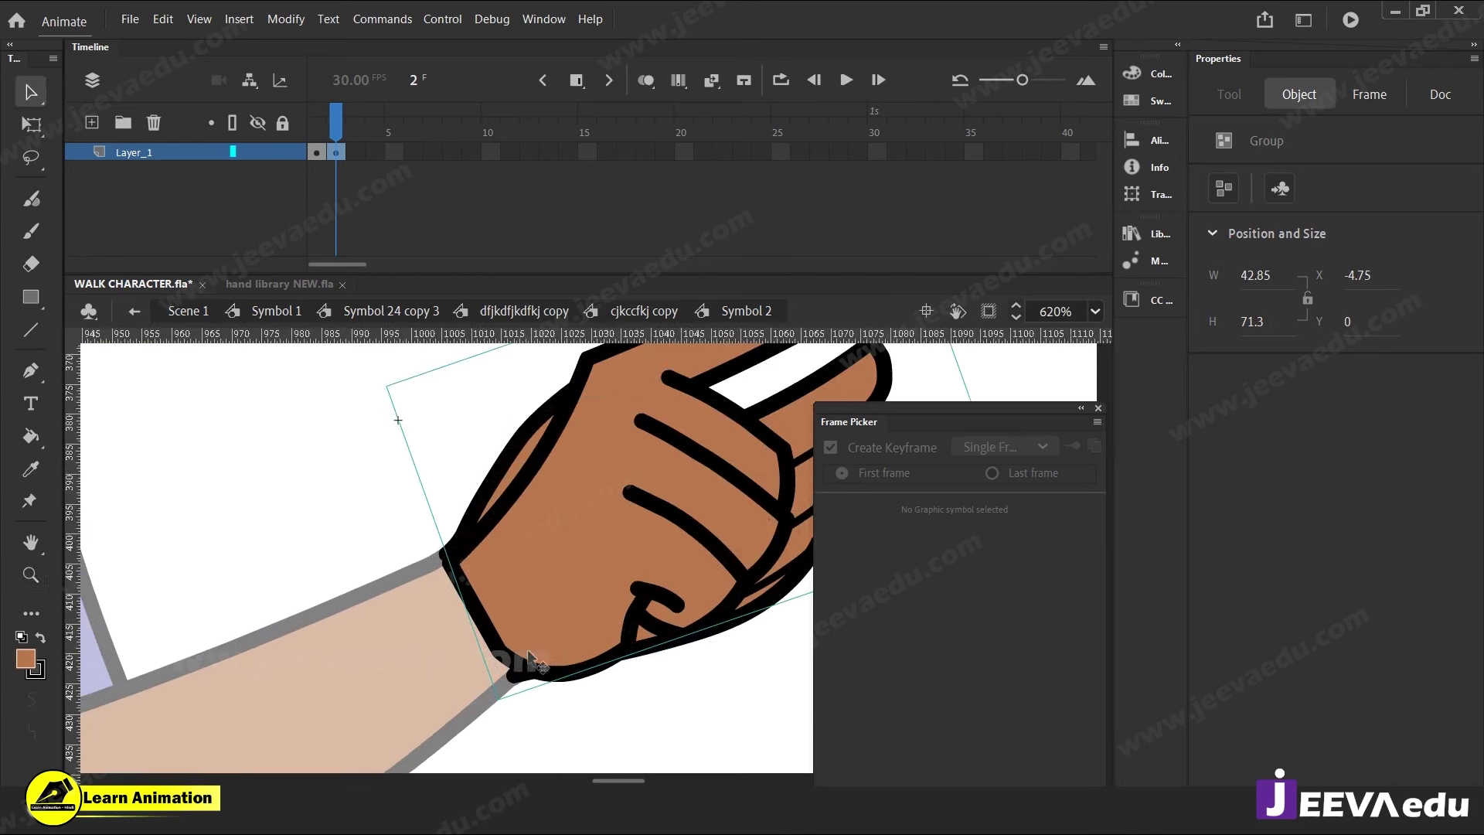
double_click(523, 604)
left_click(430, 506)
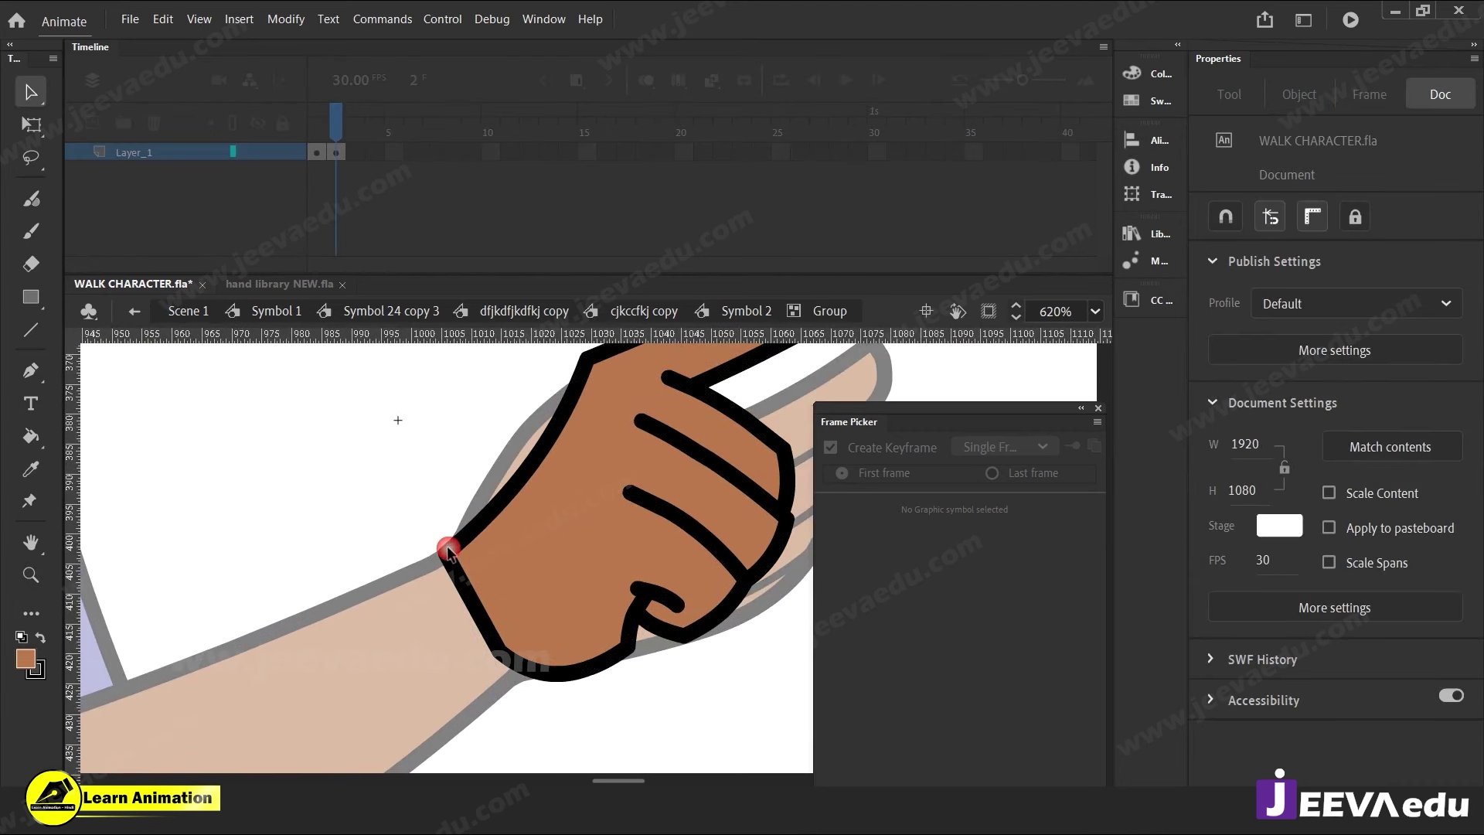
mouse_move(515, 677)
left_mouse_down()
mouse_move(507, 687)
mouse_move(554, 681)
mouse_move(621, 649)
left_mouse_up()
left_click(496, 652)
key("Delete")
Shorten the pointing index finger slightly and leave the hand group.
left_click_drag(736, 649, 525, 709)
left_click_drag(555, 554, 551, 693)
left_click_drag(678, 410, 641, 503)
left_click_drag(639, 424, 598, 448)
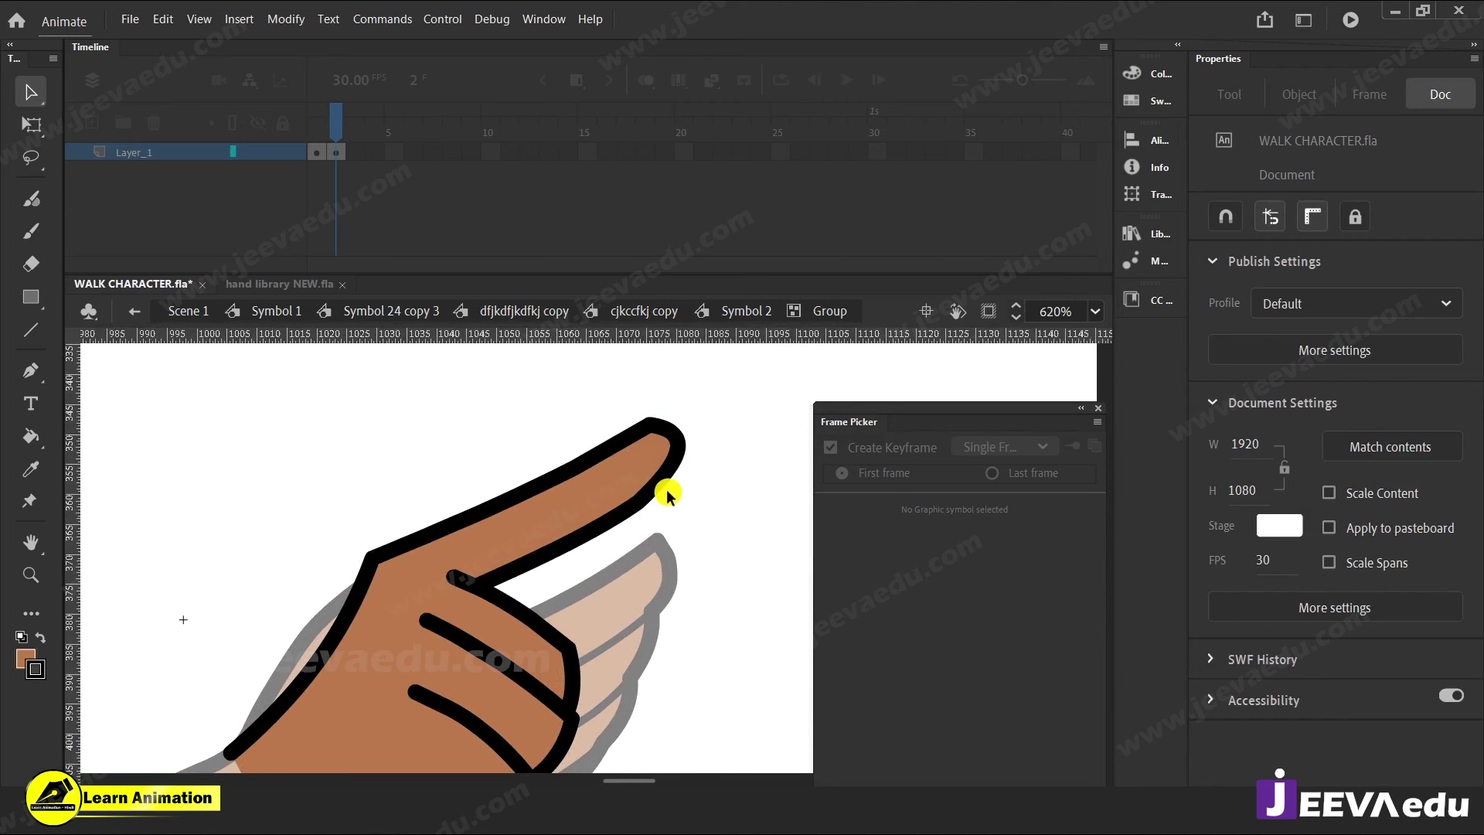
left_click(1099, 408)
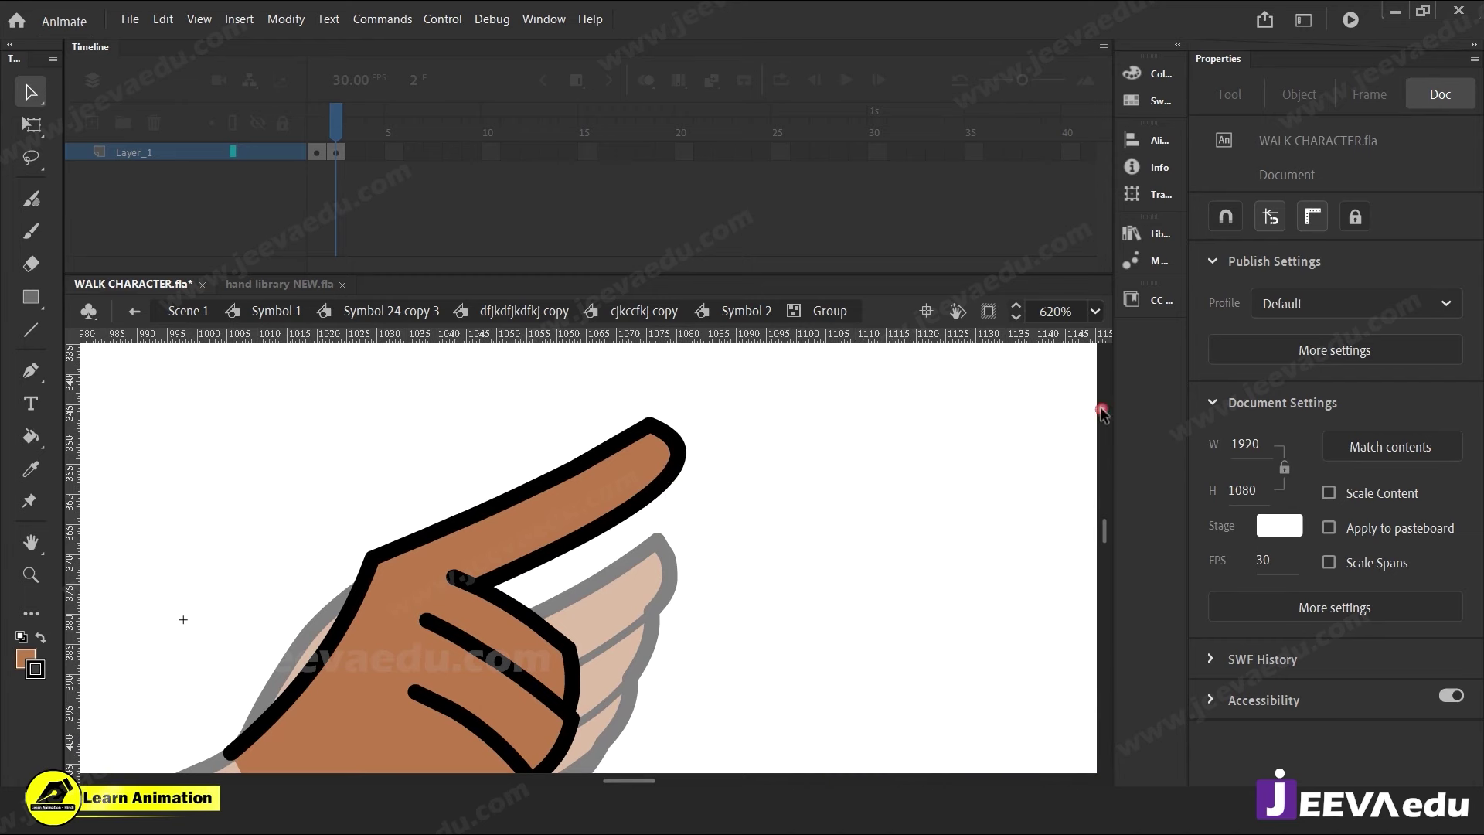
key("z")
left_click(586, 647, "alt")
left_click_drag(629, 628, 800, 571)
key("v")
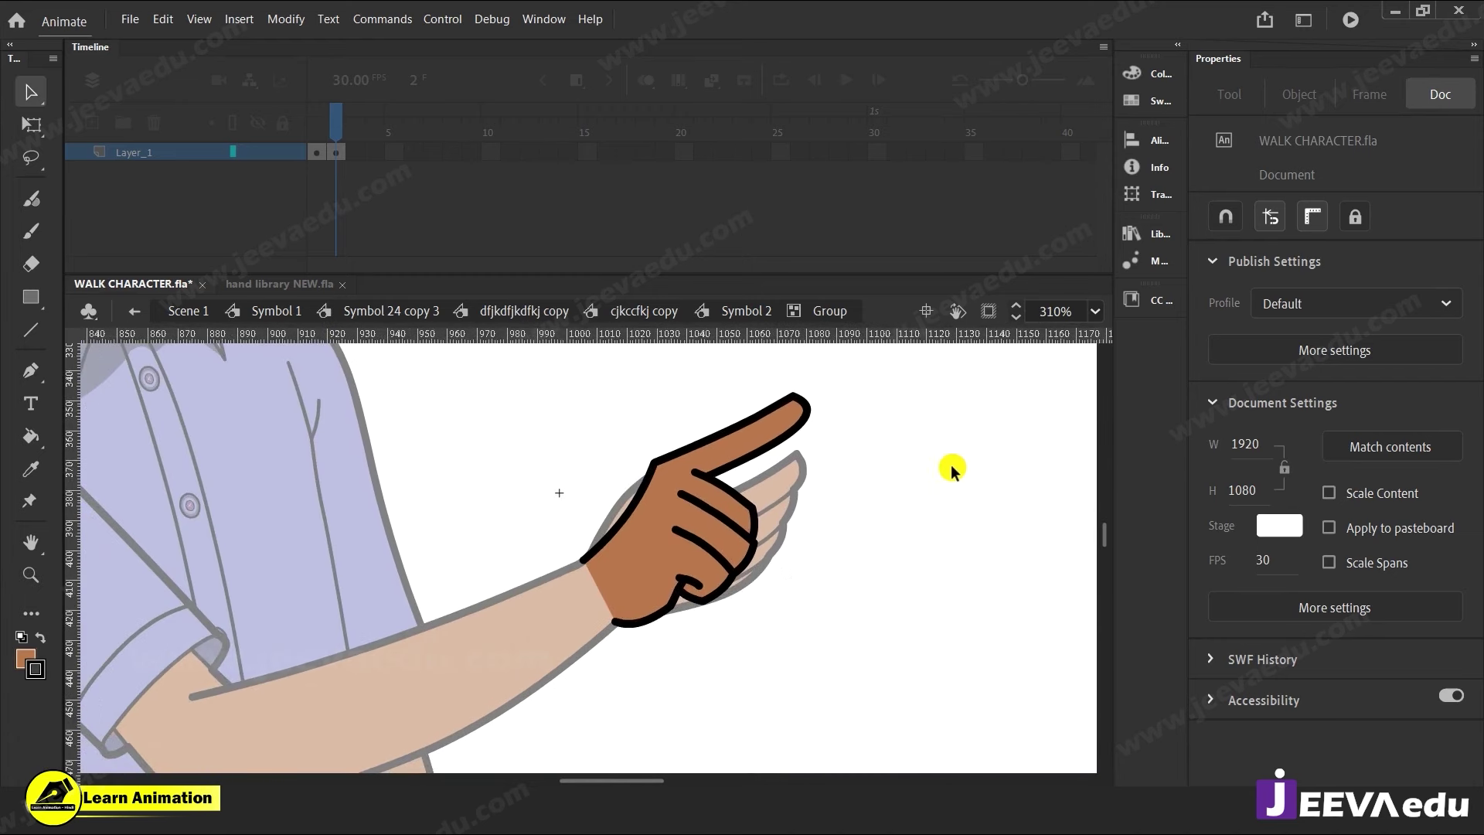
double_click(818, 556)
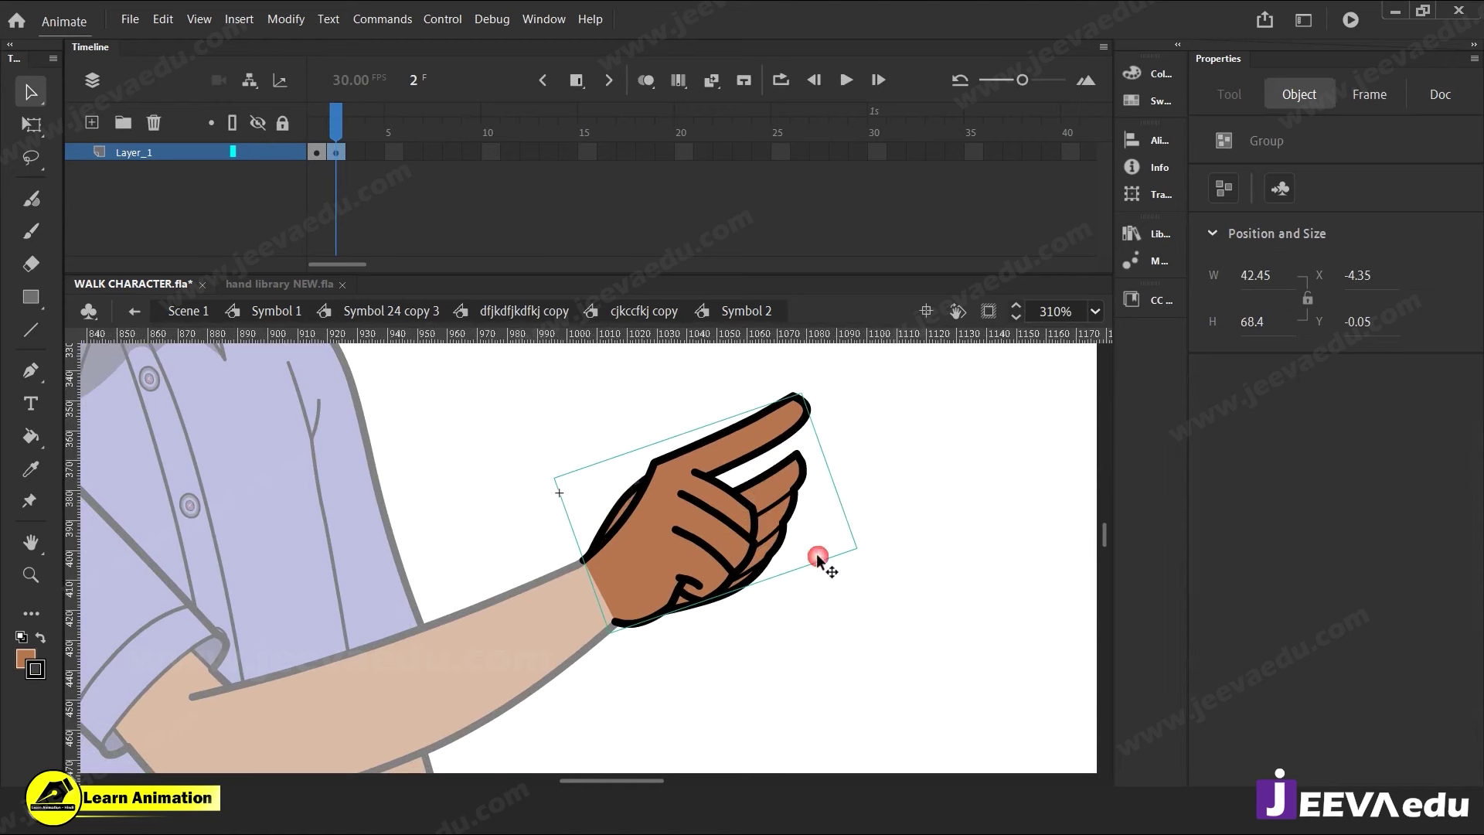
Delete the original open hand artwork behind the pointing hand in frame 2 of Symbol 2.
left_click(775, 488)
left_click_drag(936, 369, 427, 720)
left_click(599, 578, "shift")
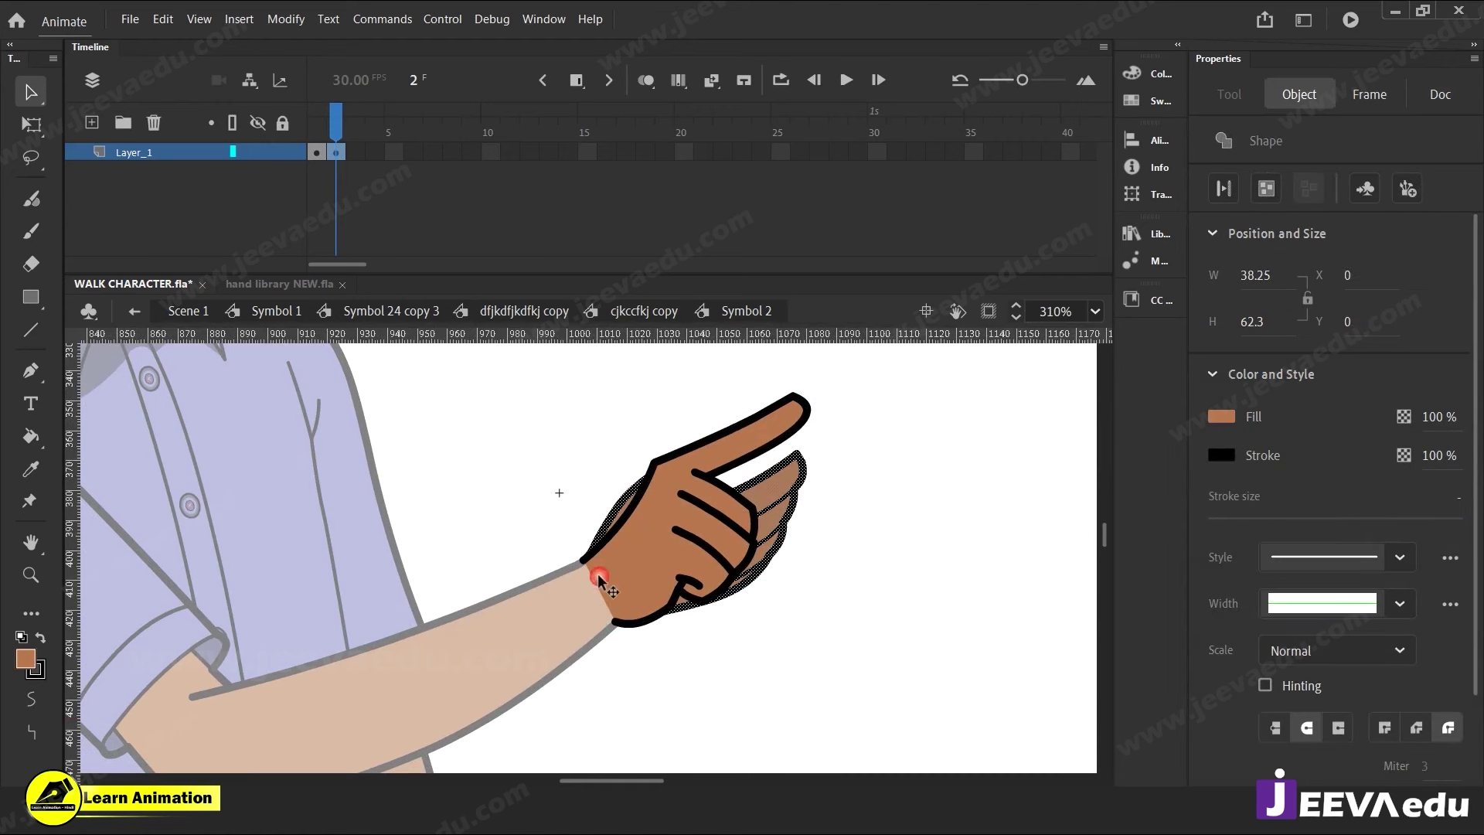
key("Delete")
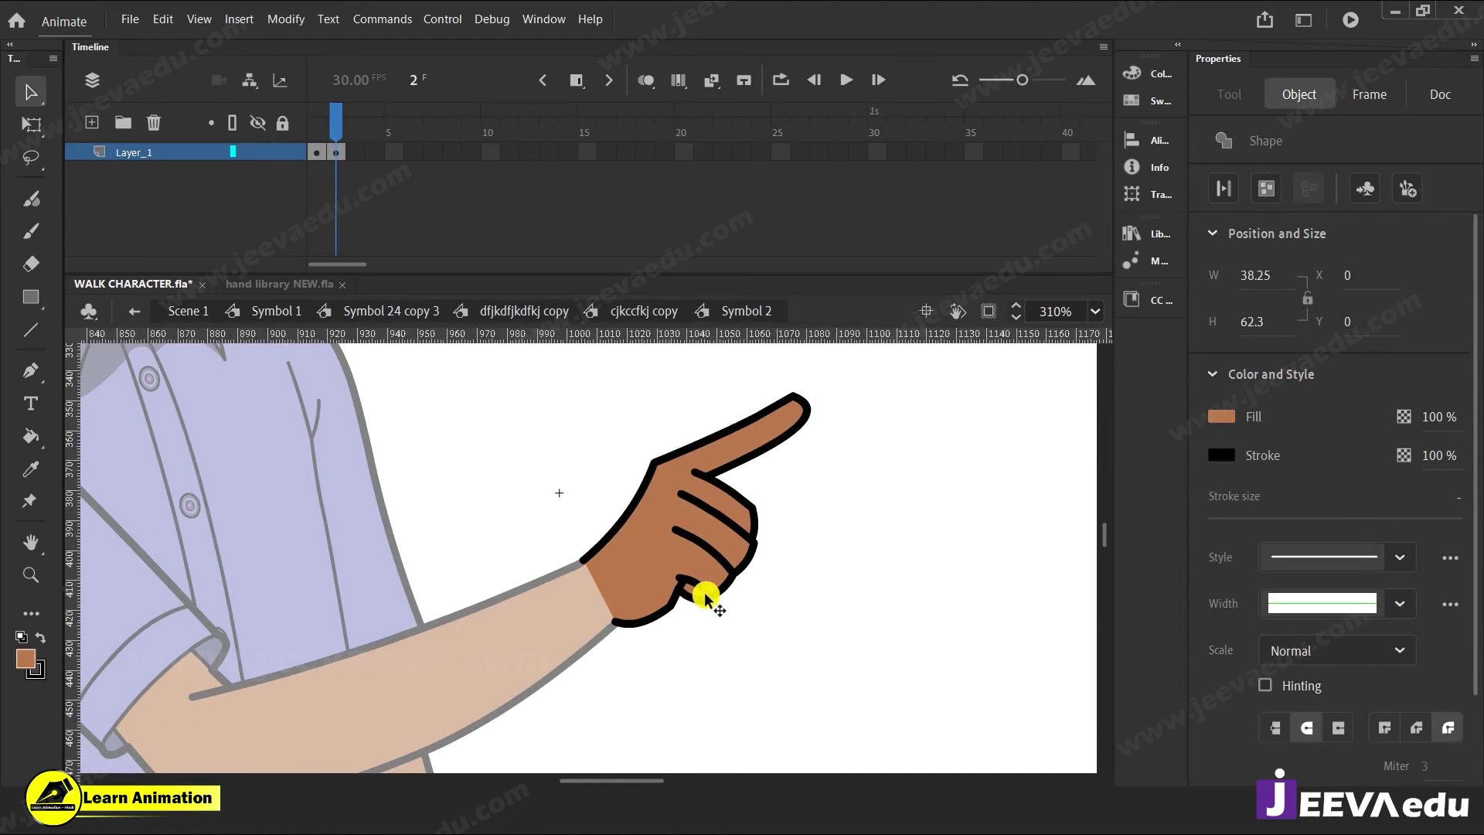
Return to the parent symbol and set the hand instance at frame 79 to display frame 2 using the Frame Picker.
mouse_move(338, 132)
left_mouse_down()
mouse_move(317, 131)
mouse_move(332, 139)
left_mouse_up()
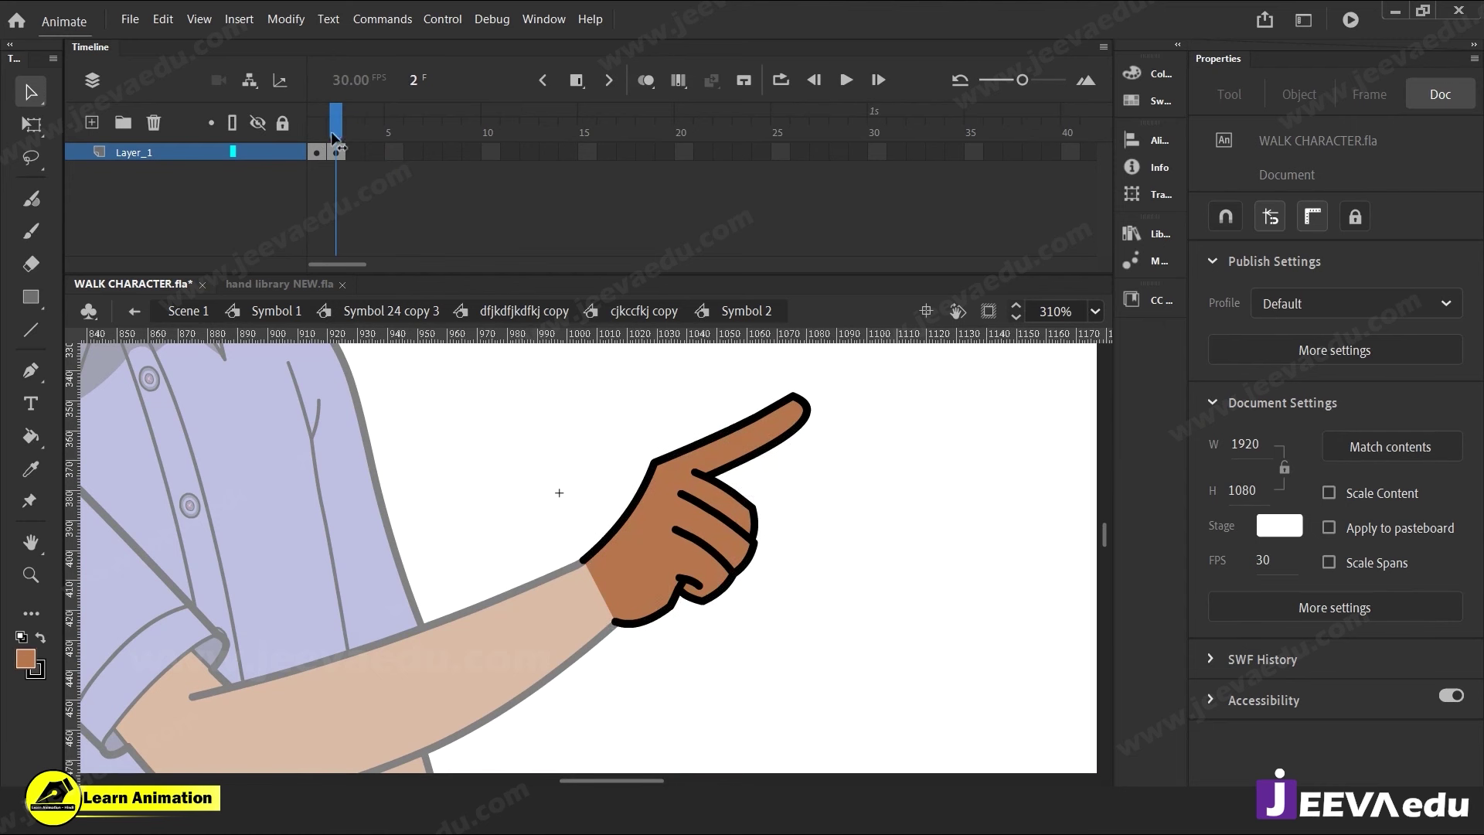
left_click(615, 323)
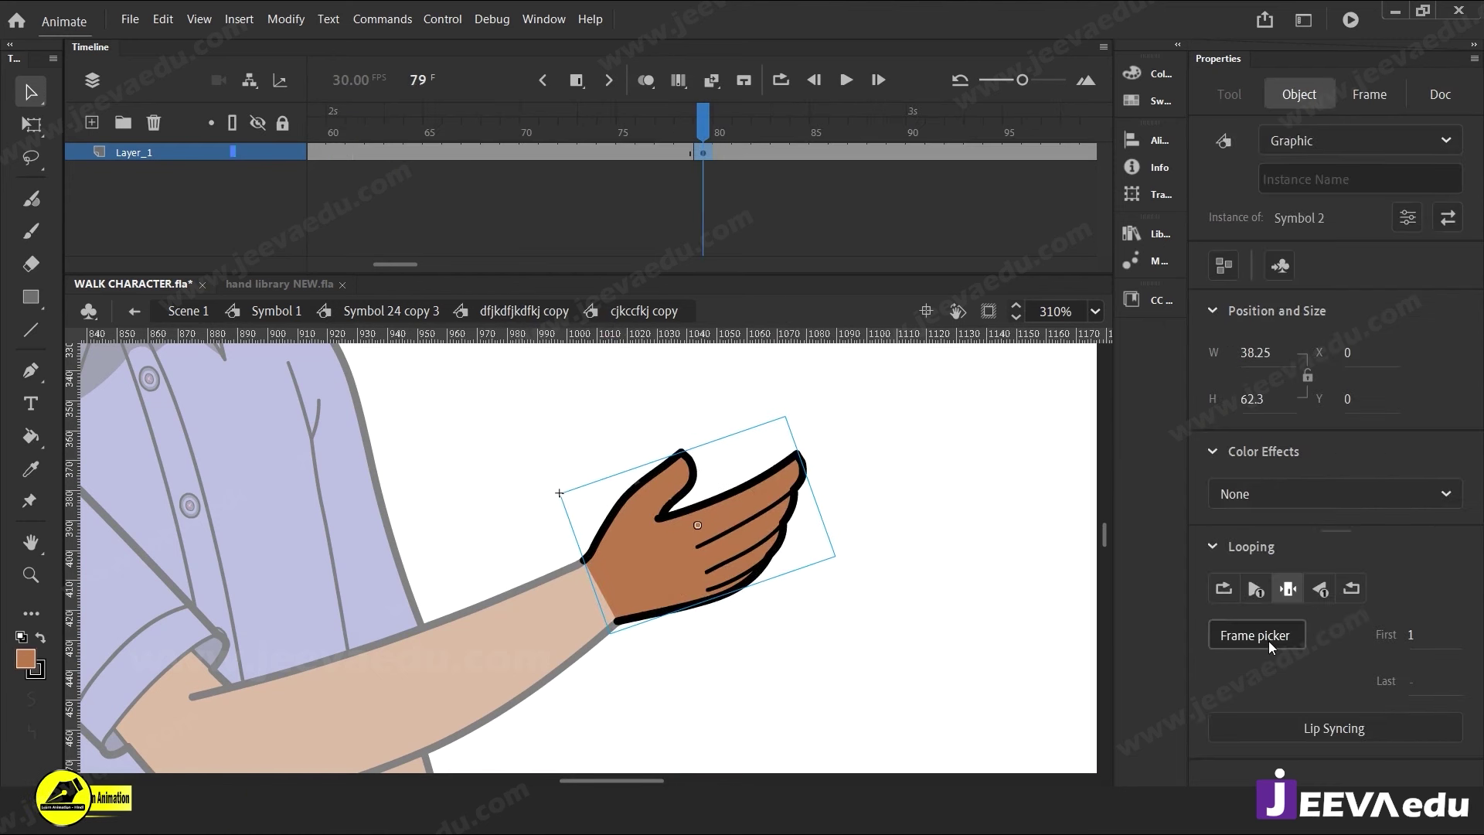
left_click(1267, 636)
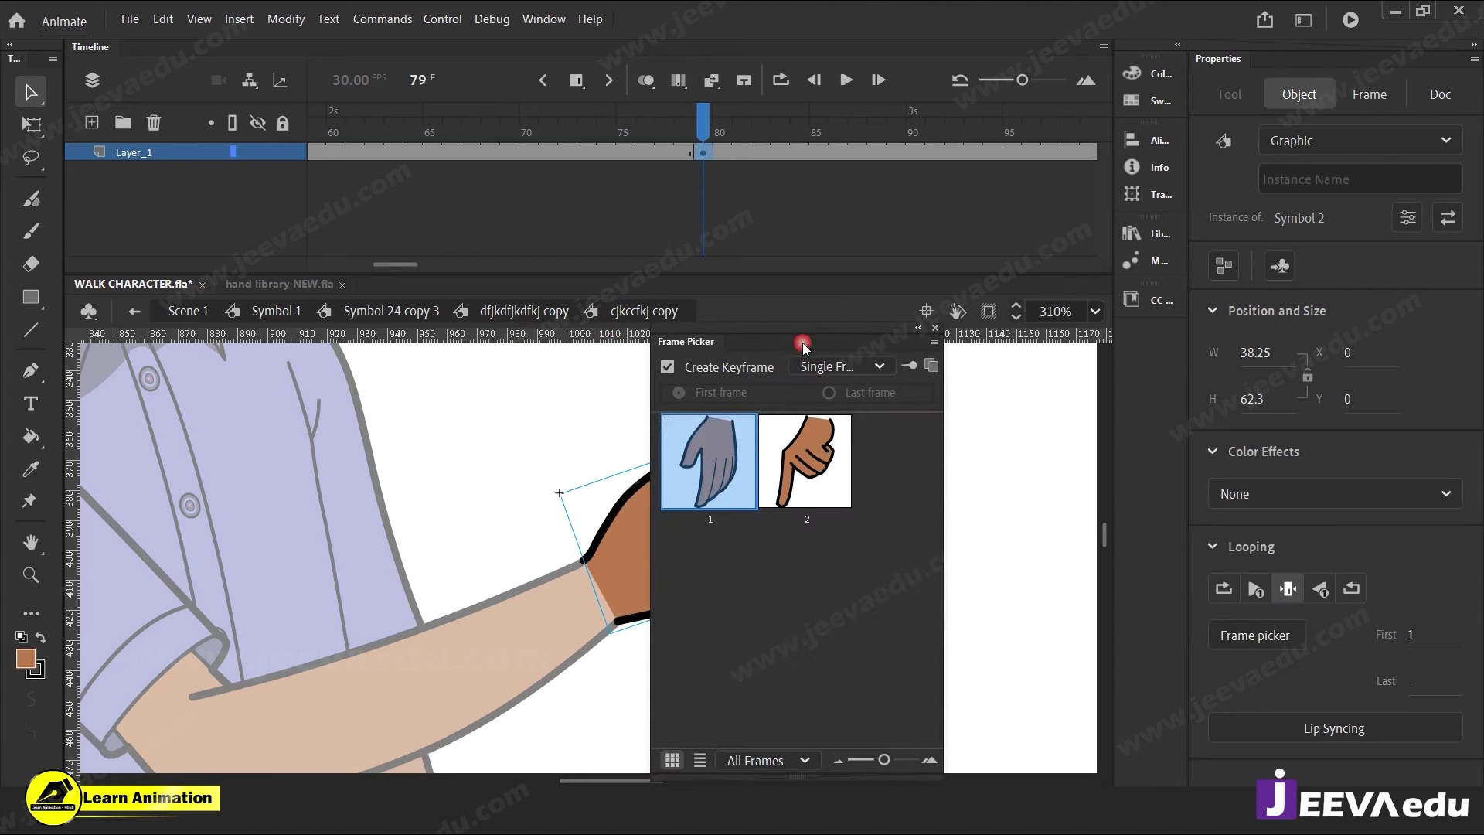
left_click_drag(802, 341, 937, 425)
left_click(962, 550)
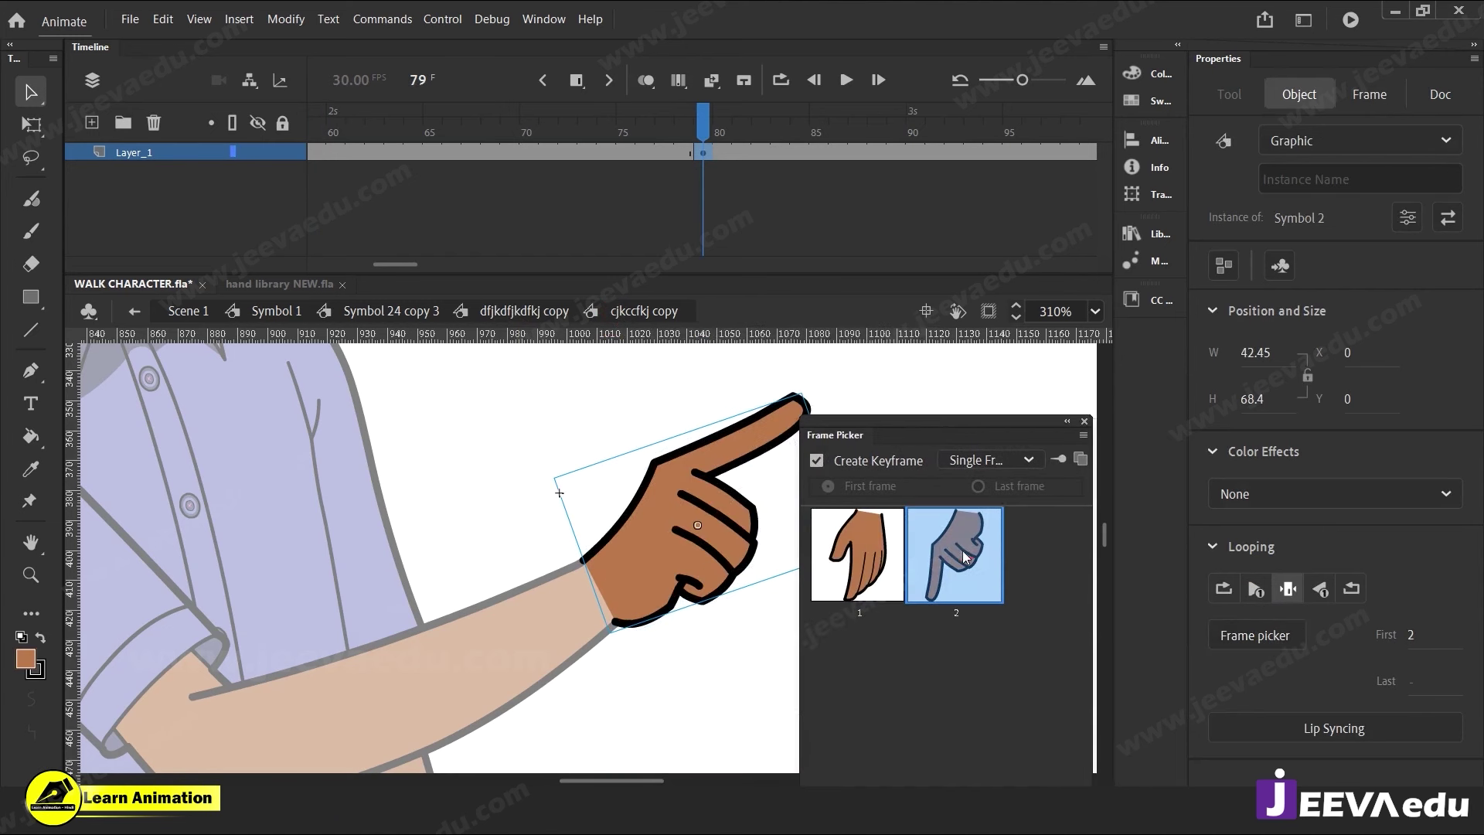
left_click(1084, 420)
Rotate the pointing hand upward at the wrist in frame 84 of the forearm symbol and return to Symbol 1.
left_click(528, 311)
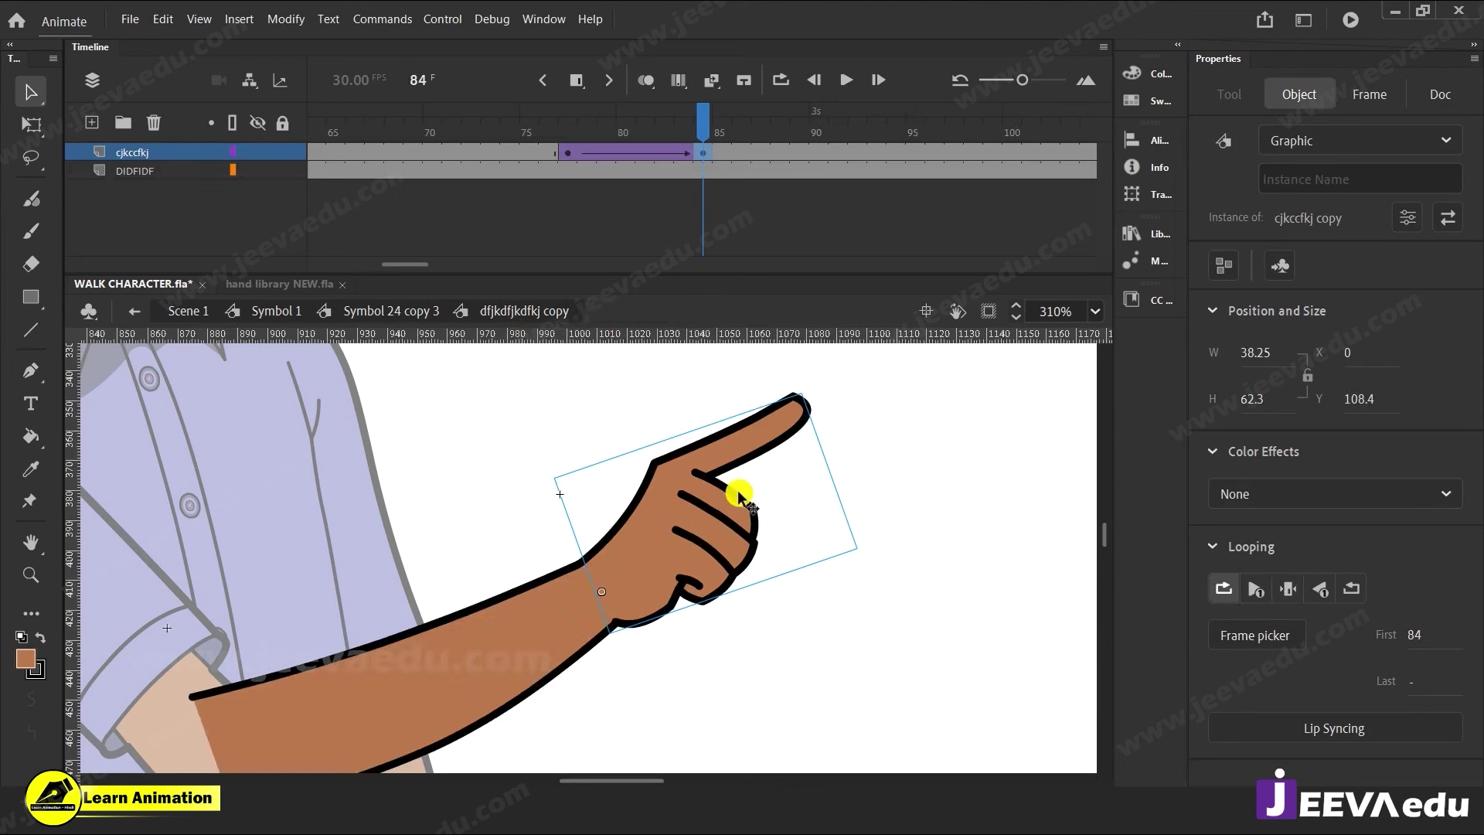
key("q")
left_click_drag(814, 396, 762, 357)
left_click(850, 596)
key("z")
left_click(527, 546, "alt")
left_click(581, 599, "alt")
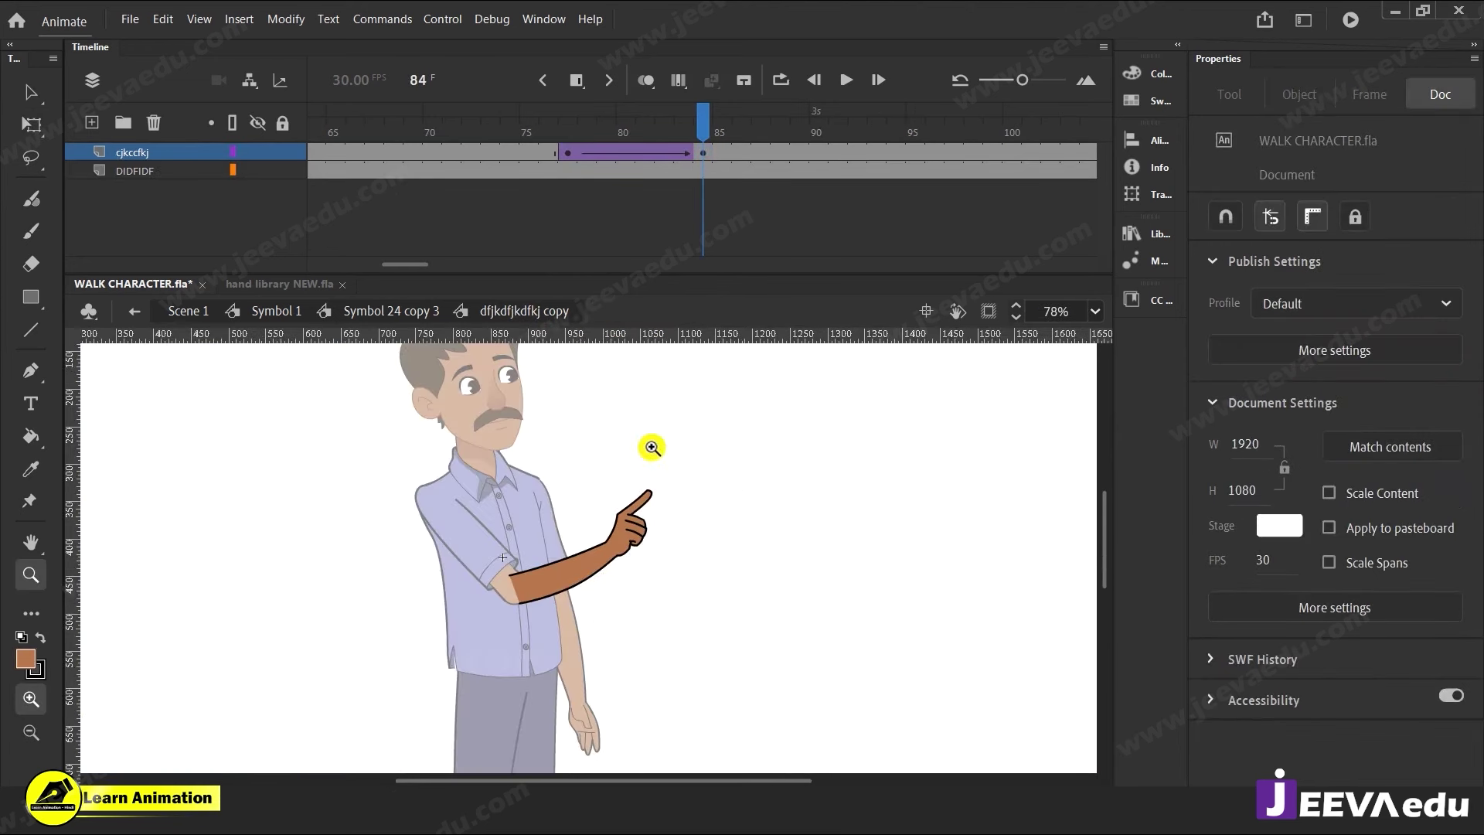
left_click(382, 311)
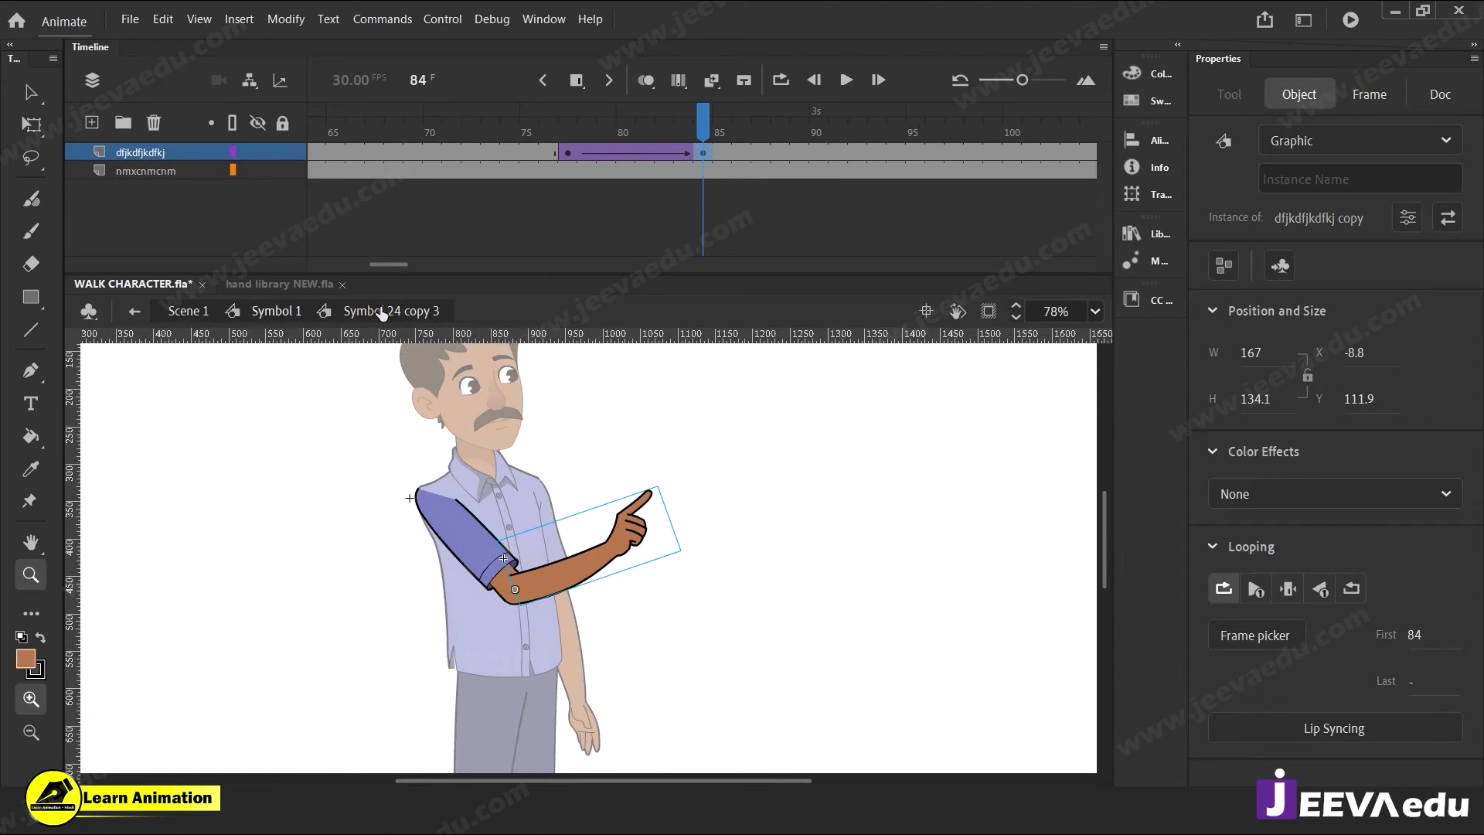
left_click(252, 317)
Examine the character's whole pointing pose at frame 84, including the far arm and legs.
left_click(619, 612, "alt")
left_click(619, 613)
left_click_drag(612, 616, 613, 649)
left_click_drag(707, 126, 712, 207)
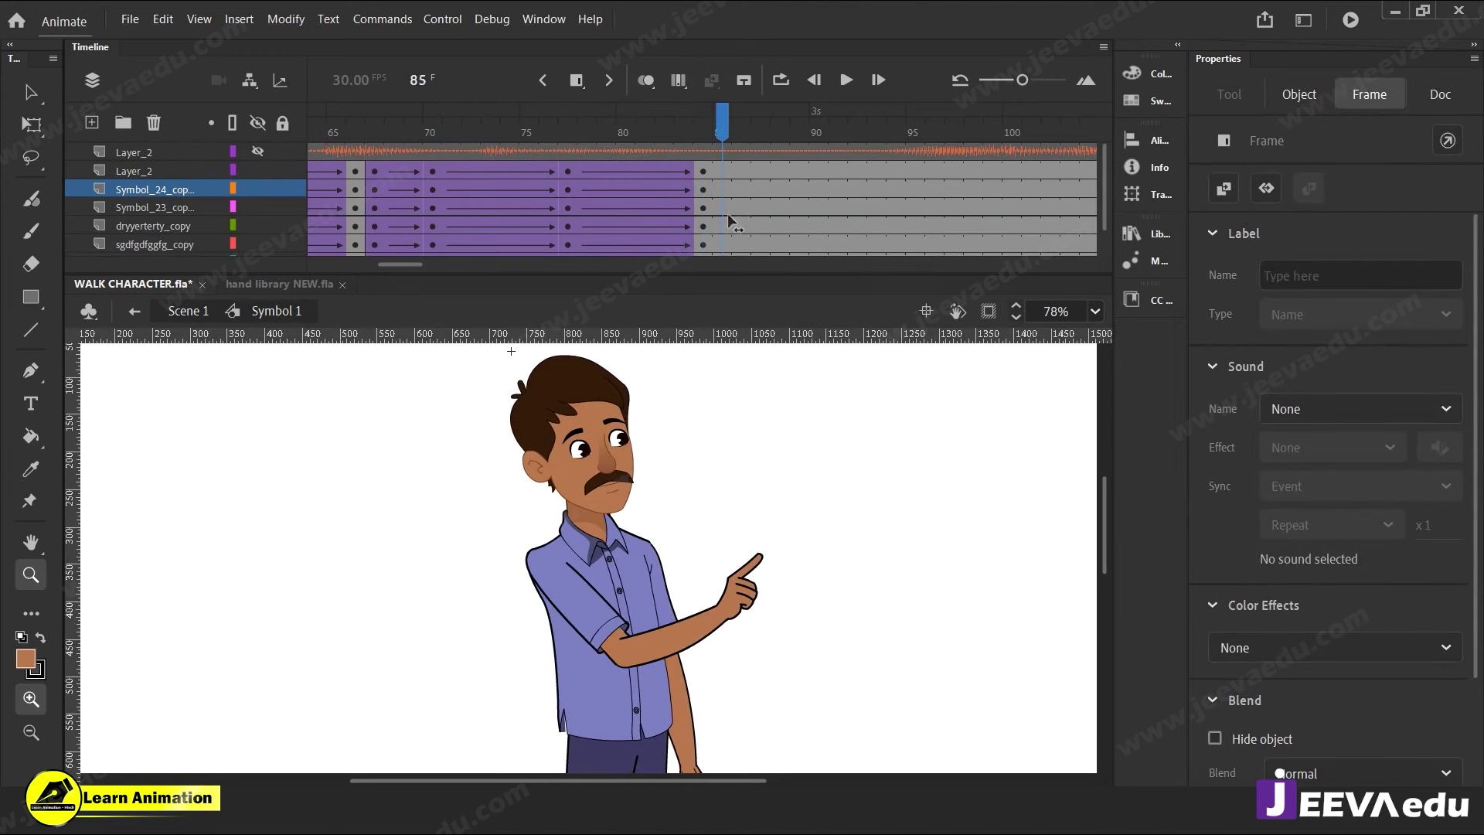
left_click(709, 216)
left_click_drag(768, 643, 775, 564)
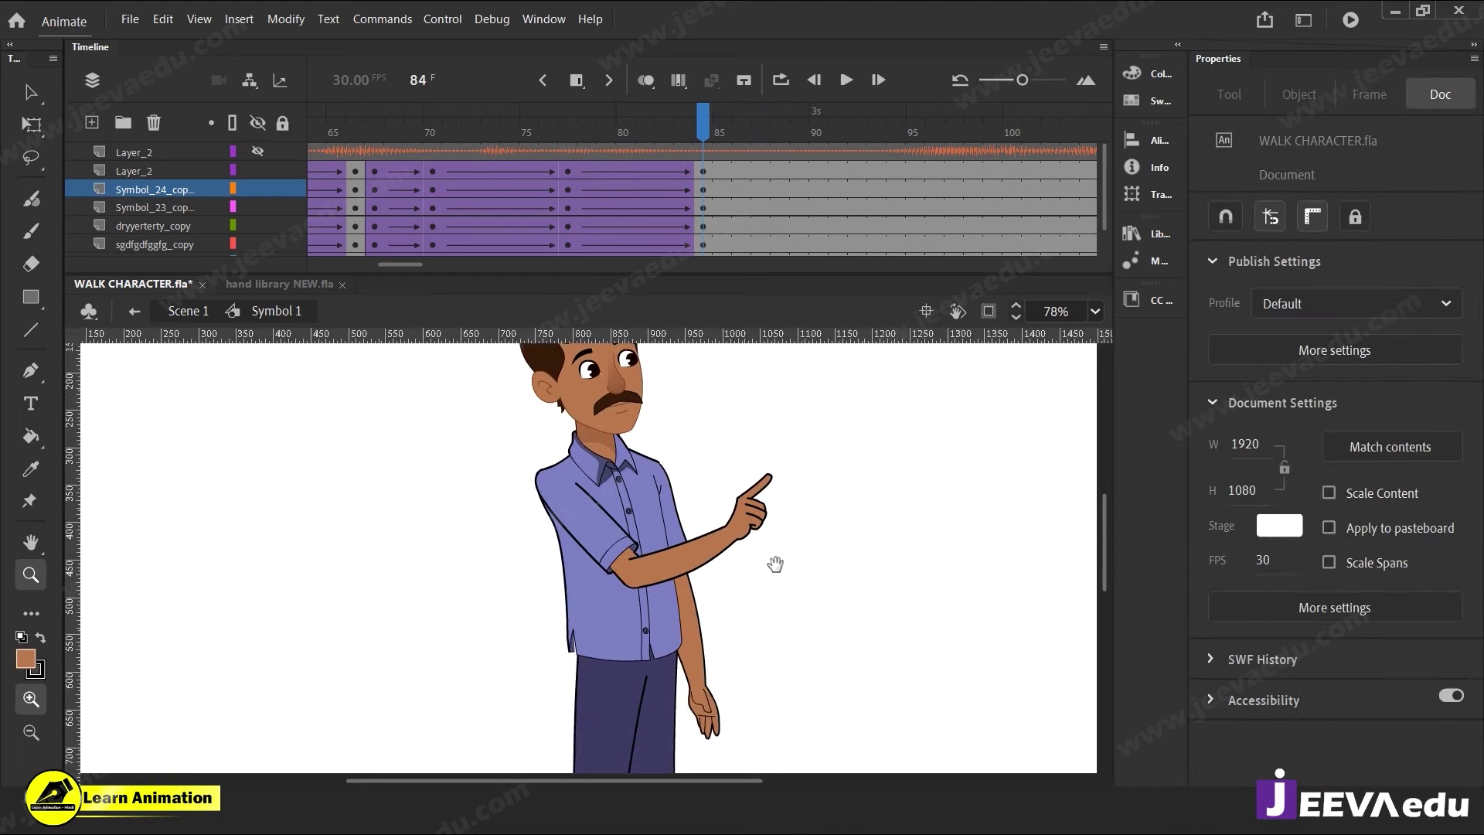
left_click(707, 681)
left_click_drag(483, 642, 464, 605)
left_click(600, 573, "alt")
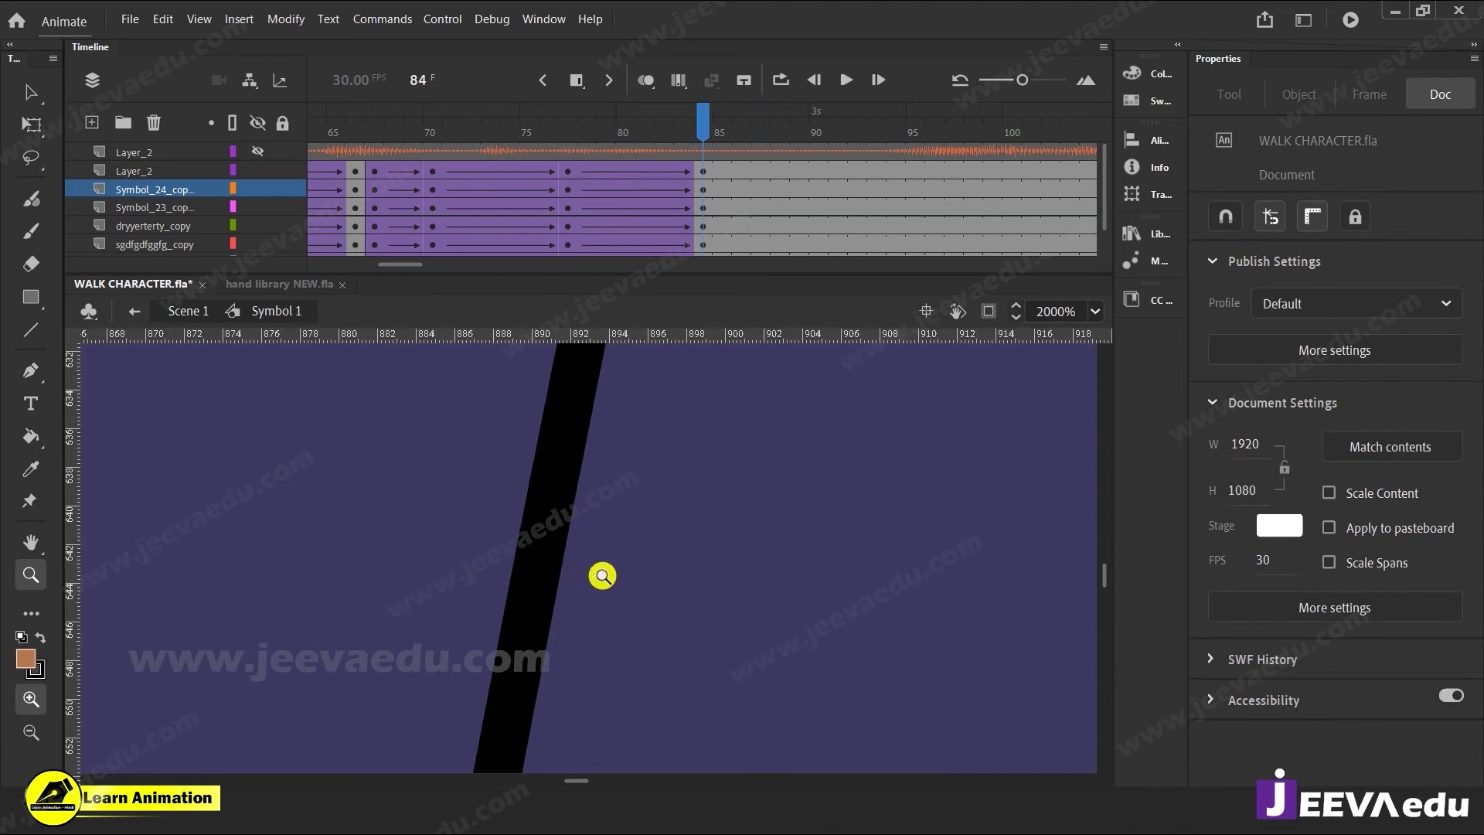
left_click(639, 543, "alt")
left_click(618, 544, "alt")
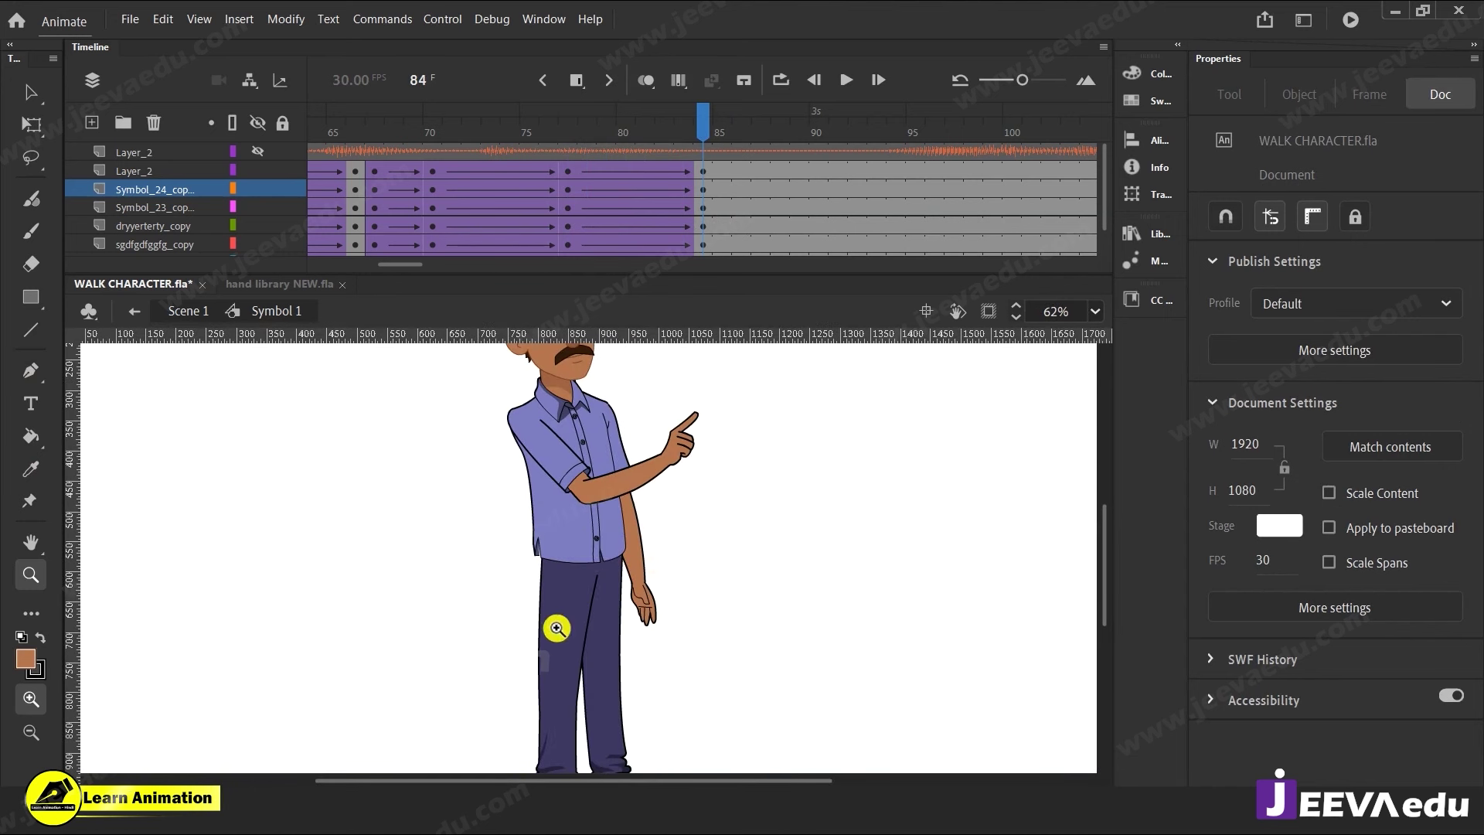
Rotate the far arm at frame 84 so that it is tucked behind the torso and trousers.
key("q")
left_click(639, 589)
left_click_drag(673, 639, 652, 655)
left_click_drag(676, 584, 744, 643)
scroll(705, 178, "up", 2)
left_click_drag(695, 129, 704, 218)
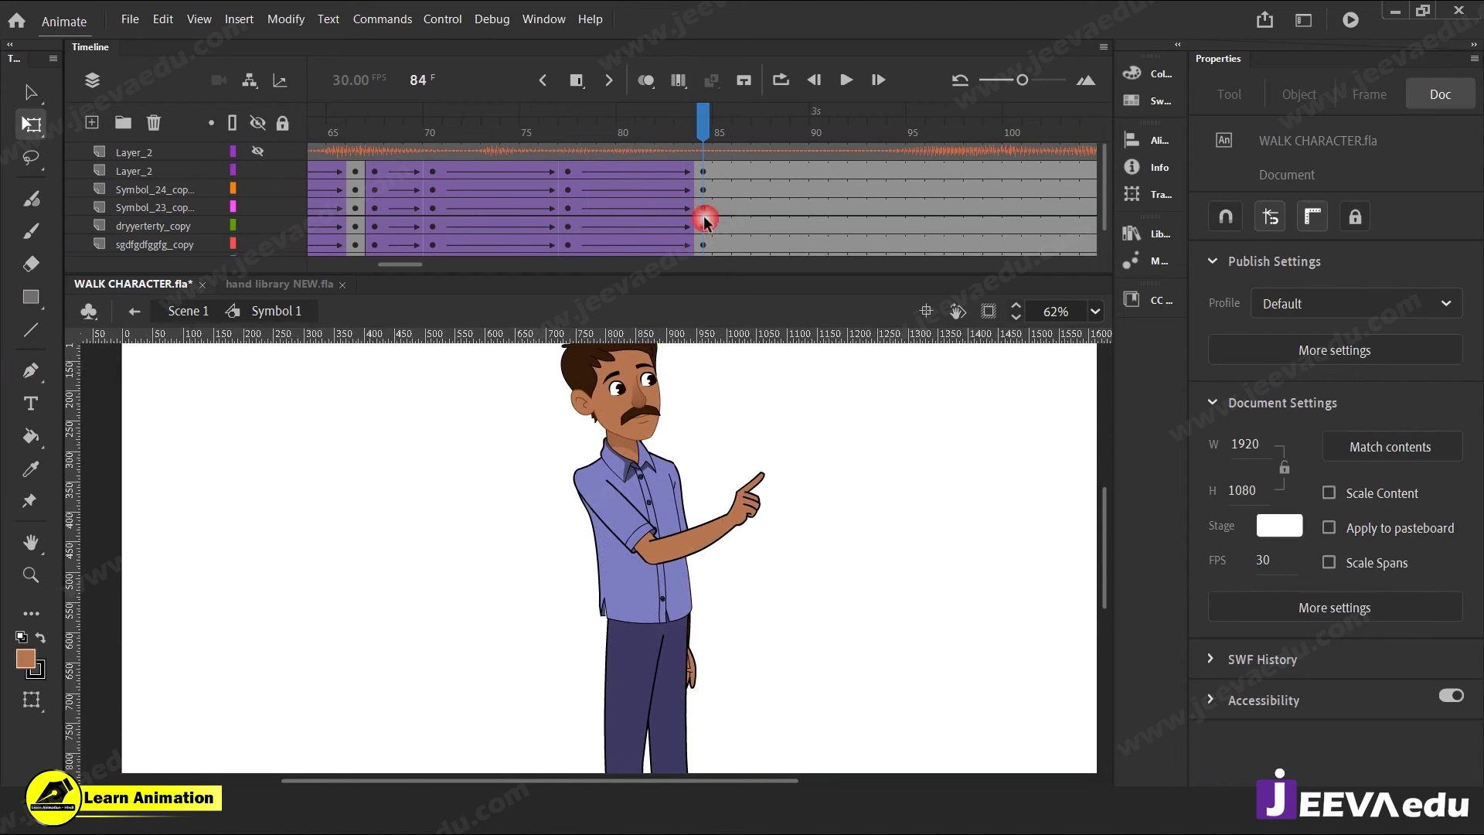
left_click(694, 677)
left_click_drag(705, 696, 693, 707)
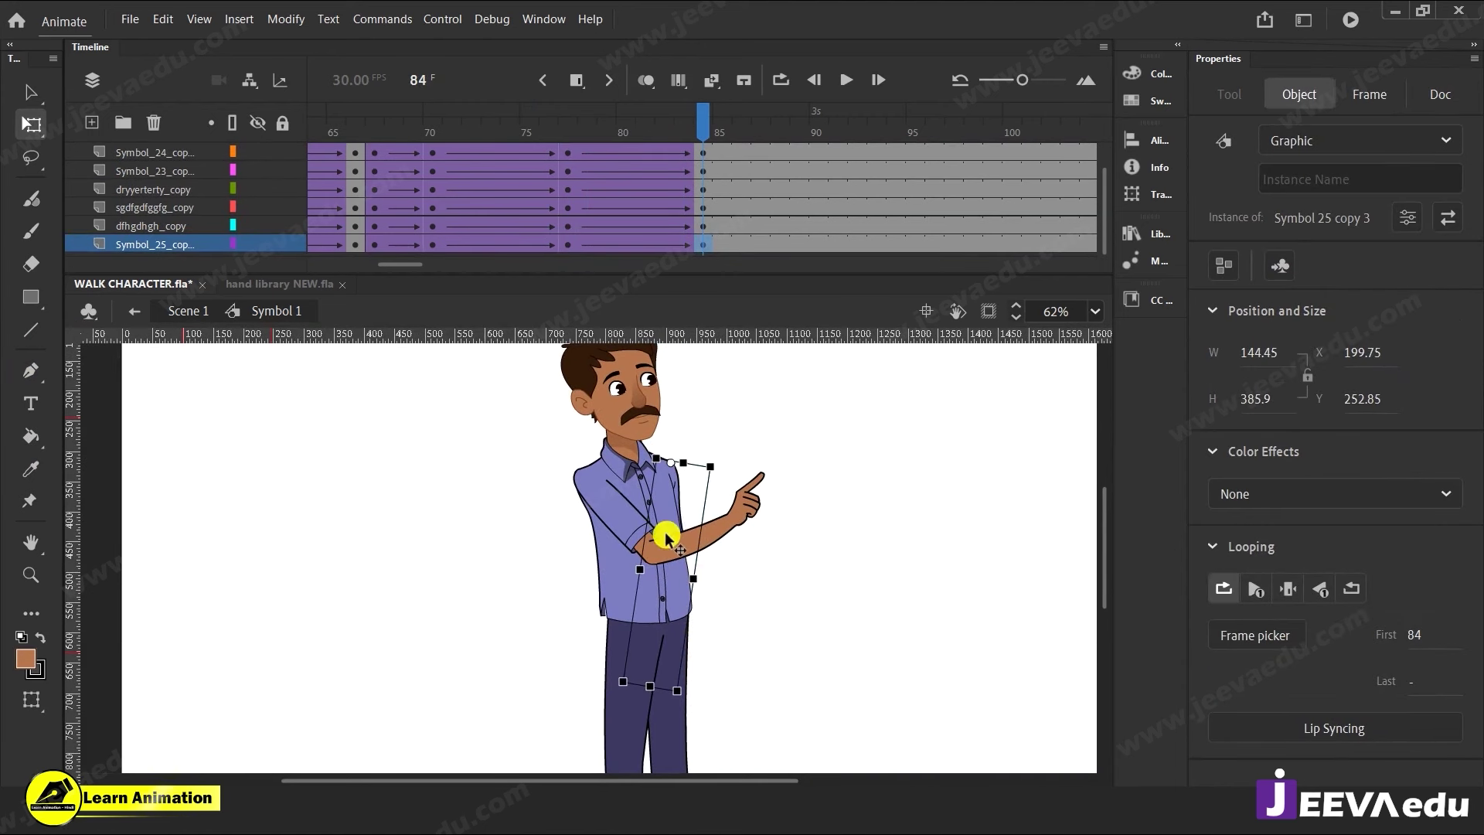
Scrub through the frames before frame 84 to review the arm's swing into the pointing pose.
left_click_drag(696, 108, 707, 185)
key("z")
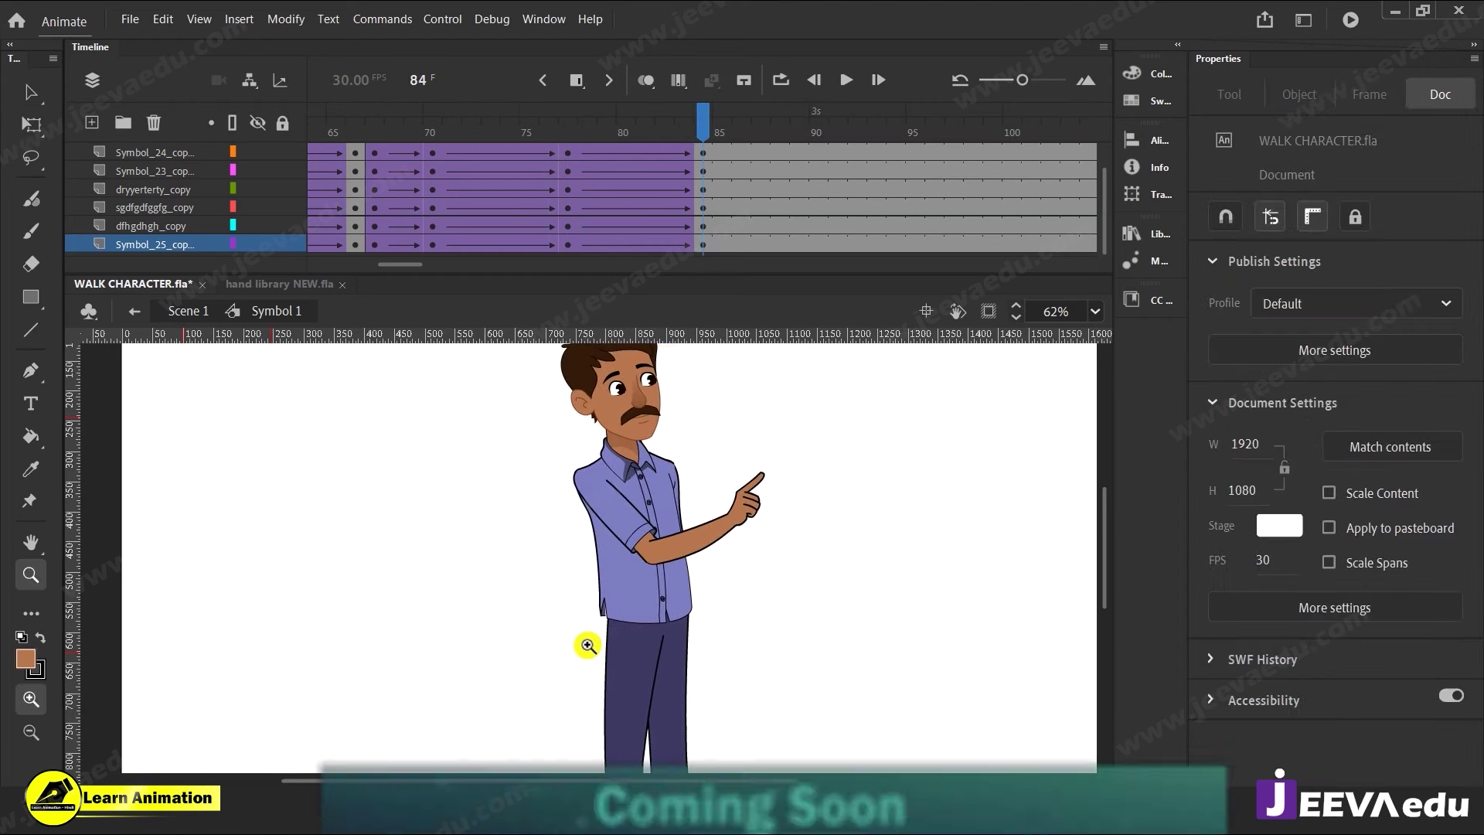
left_click(606, 640, "alt")
scroll(624, 211, "up", 2)
left_click_drag(625, 212, 501, 190)
left_click_drag(547, 246, 732, 174)
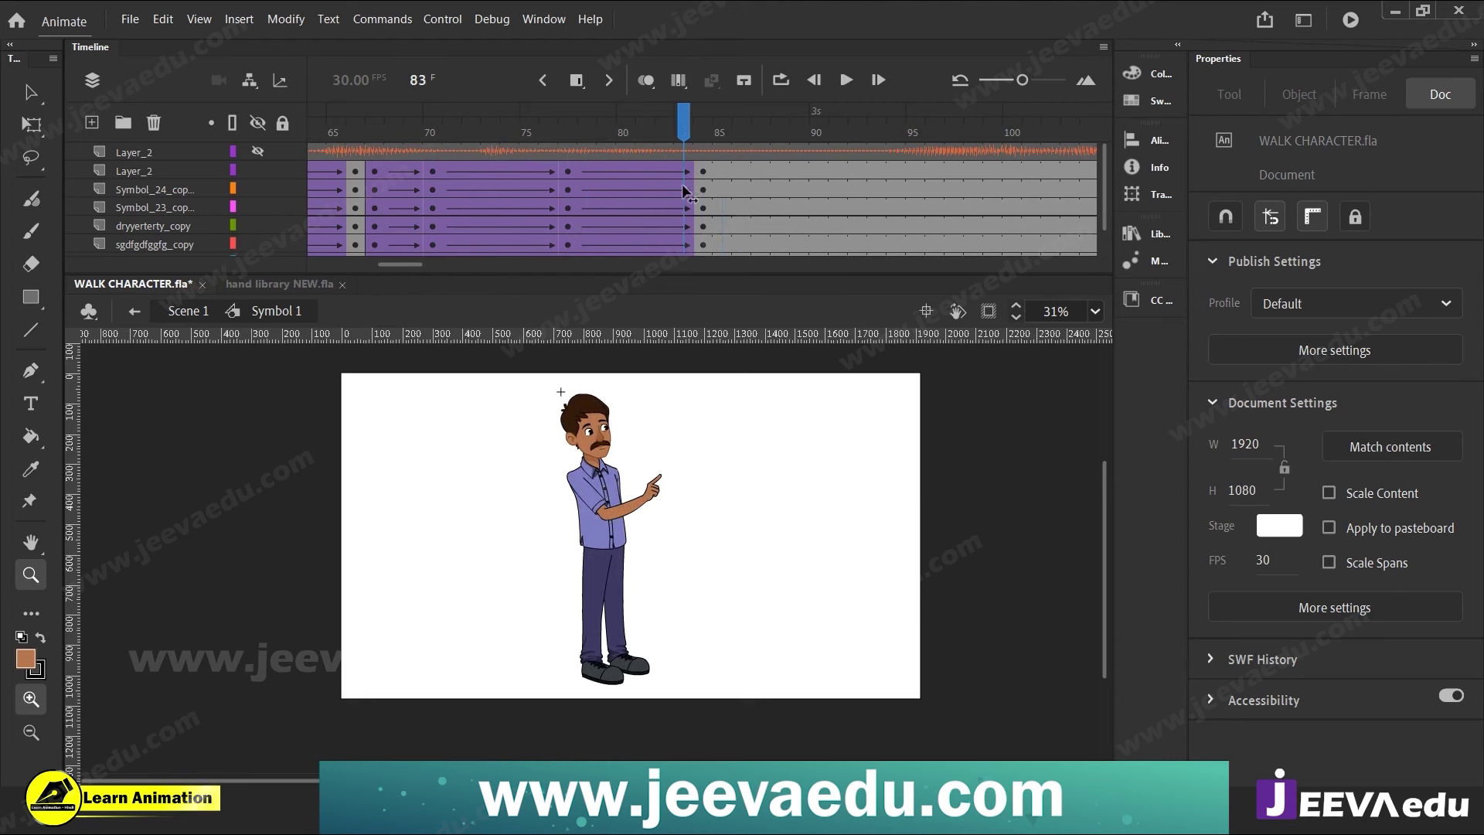
left_click_drag(487, 224, 413, 224)
left_click_drag(491, 226, 550, 229)
left_click(564, 138)
Insert keyframes on all the character's layers at frame 87 and create classic tweens from frame 84 to them.
left_click_drag(567, 137, 767, 270)
left_click(786, 171)
key("F6")
scroll(746, 209, "up", 2)
left_click_drag(739, 175, 712, 291)
right_click(721, 235)
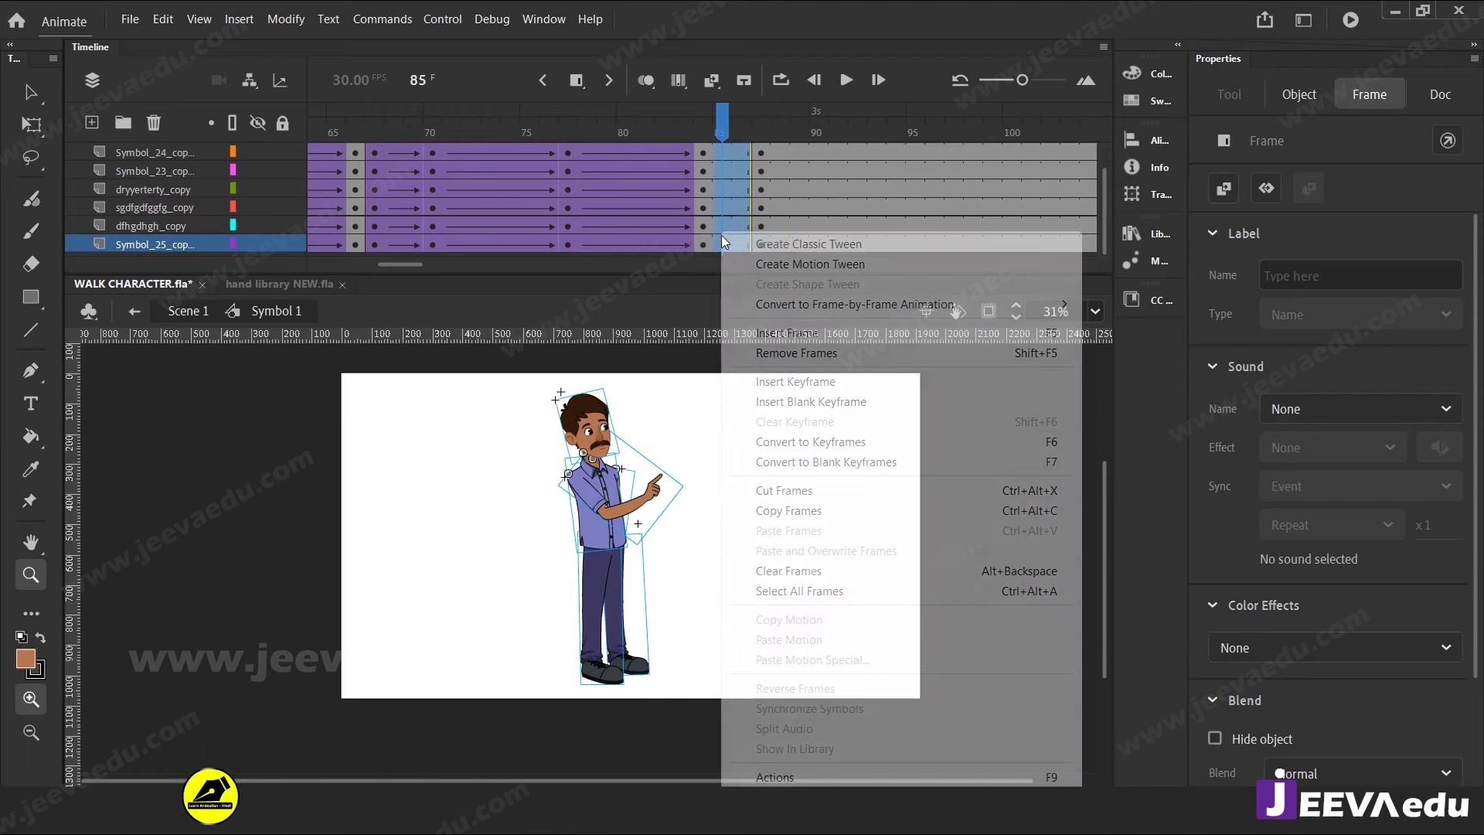
left_click(808, 243)
Rotate the character's upper body slightly clockwise at frame 87 with the transformation point moved to the waist.
left_click(761, 135)
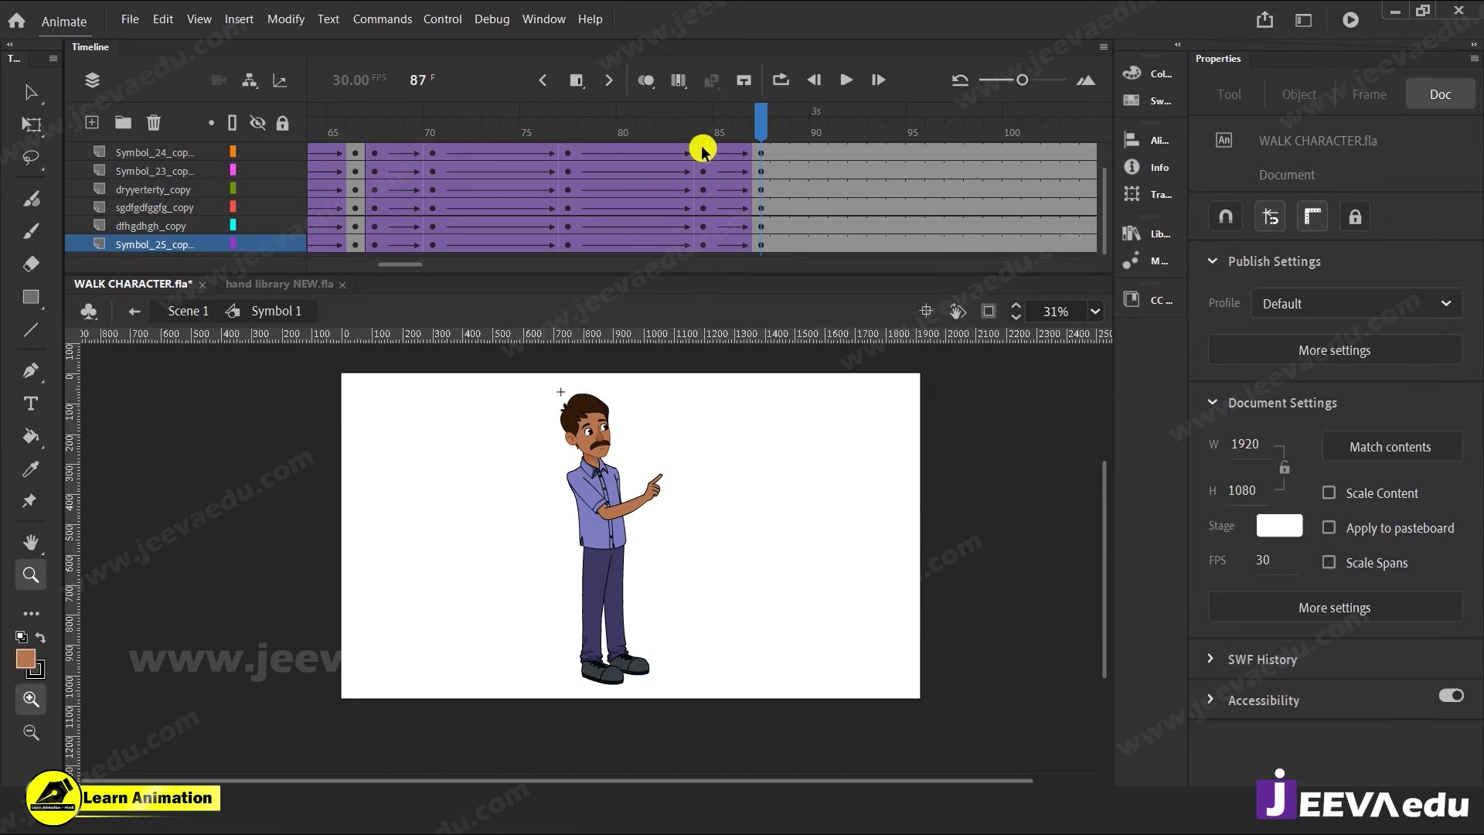
key("v")
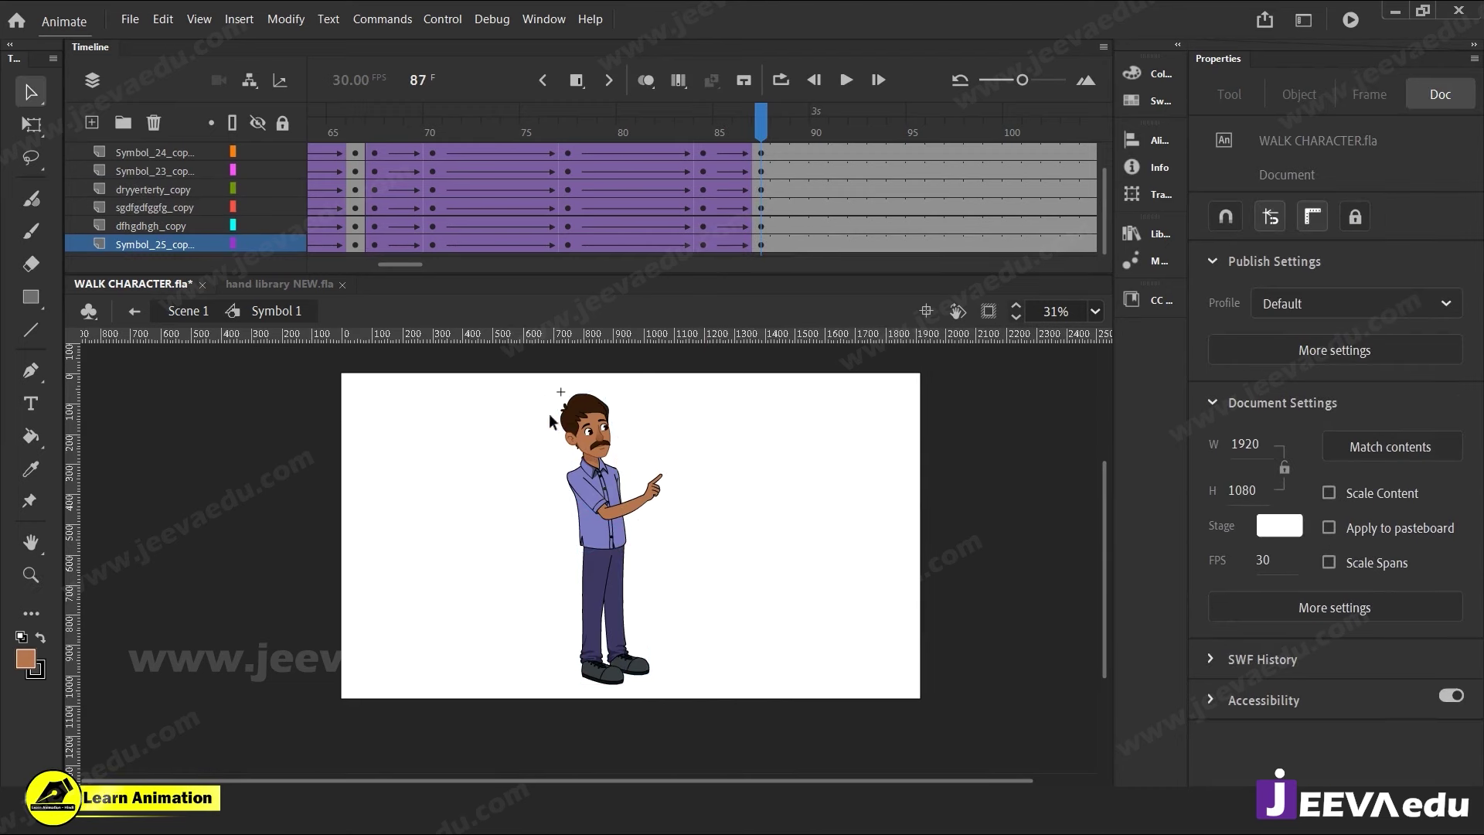
left_click(635, 488)
key("q")
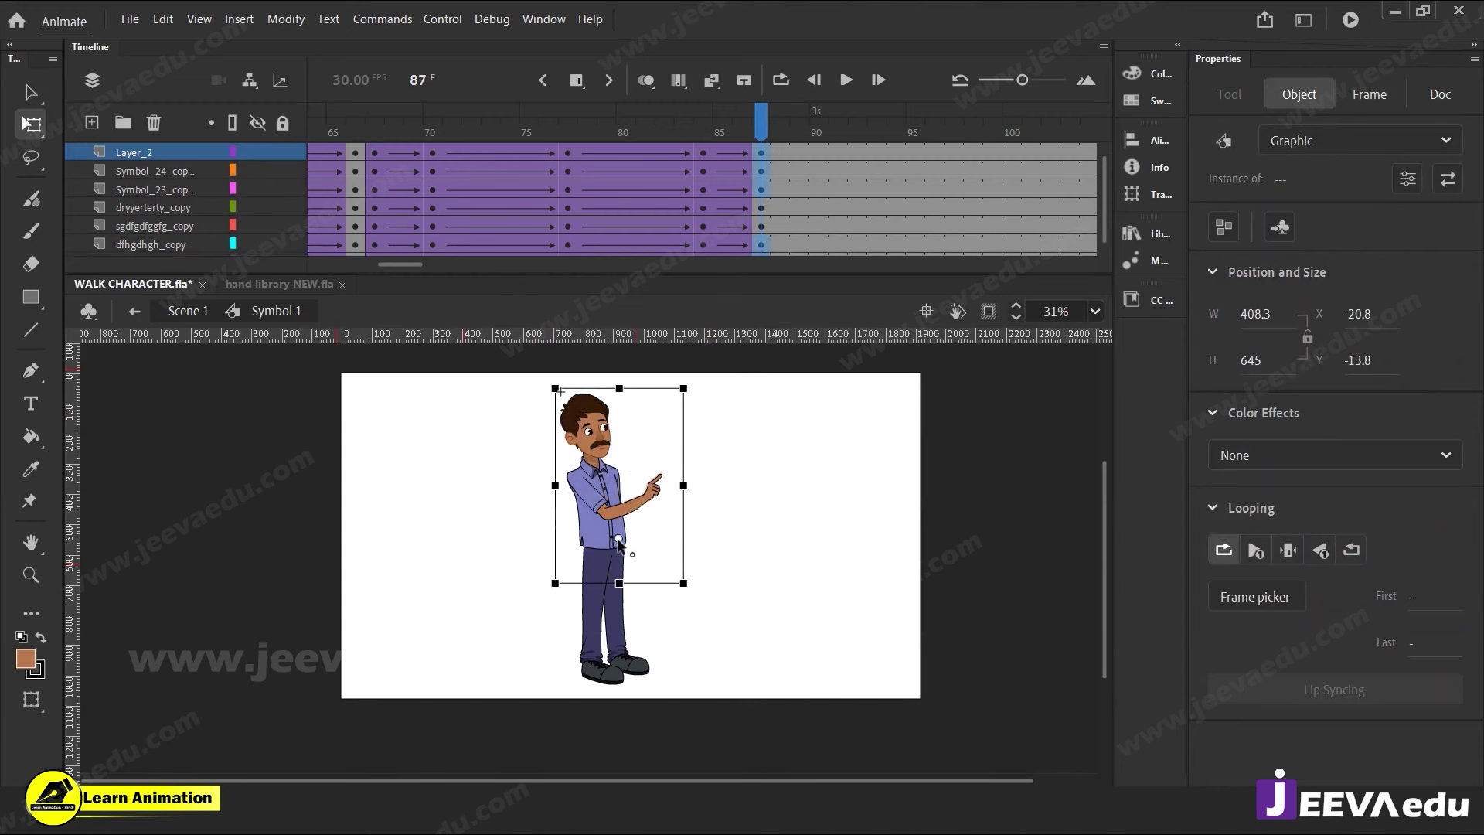
left_click_drag(608, 539, 609, 540)
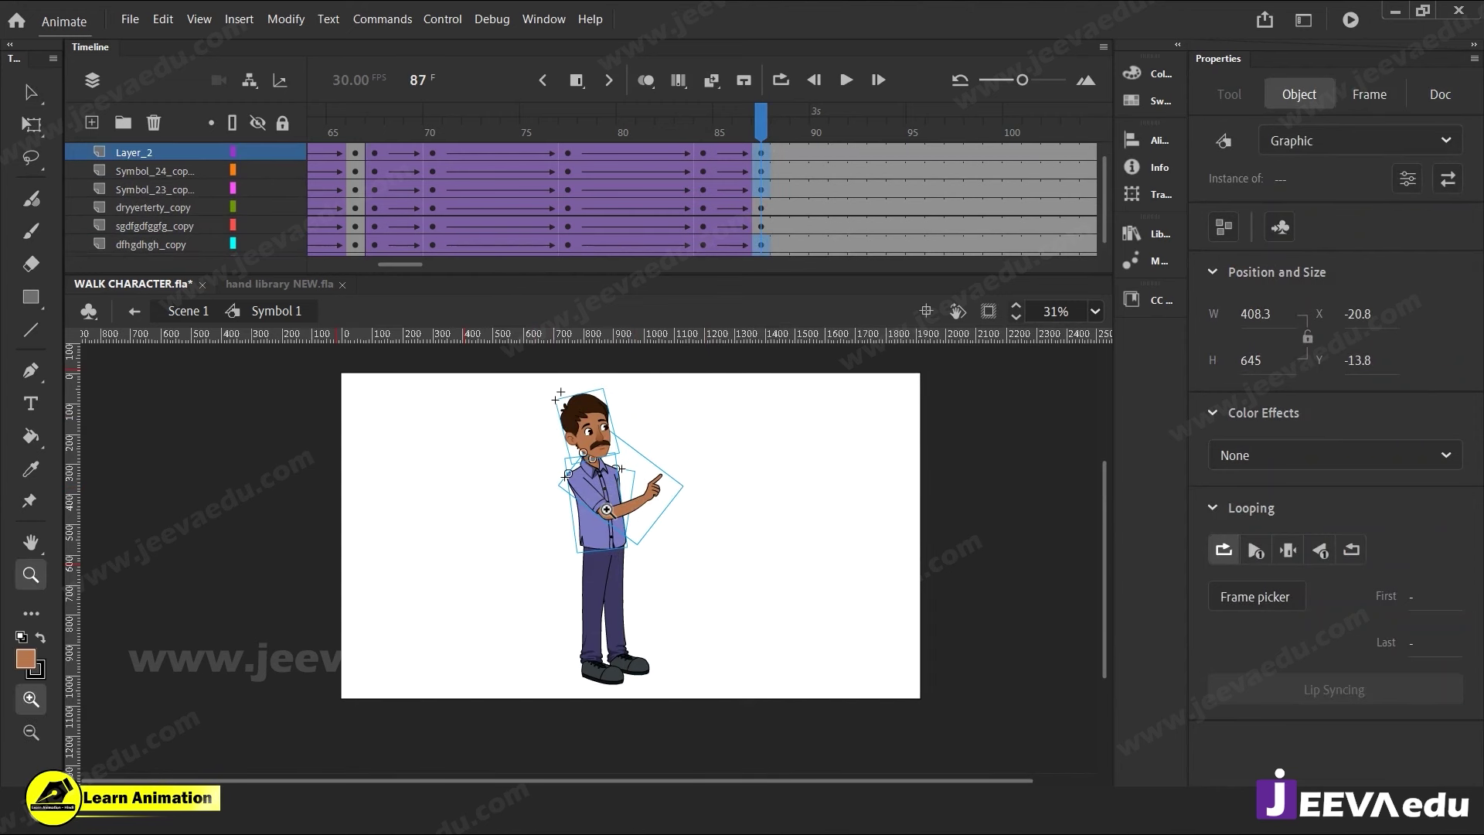
key("ctrl+equal")
left_click(616, 608)
left_click_drag(616, 607, 608, 677)
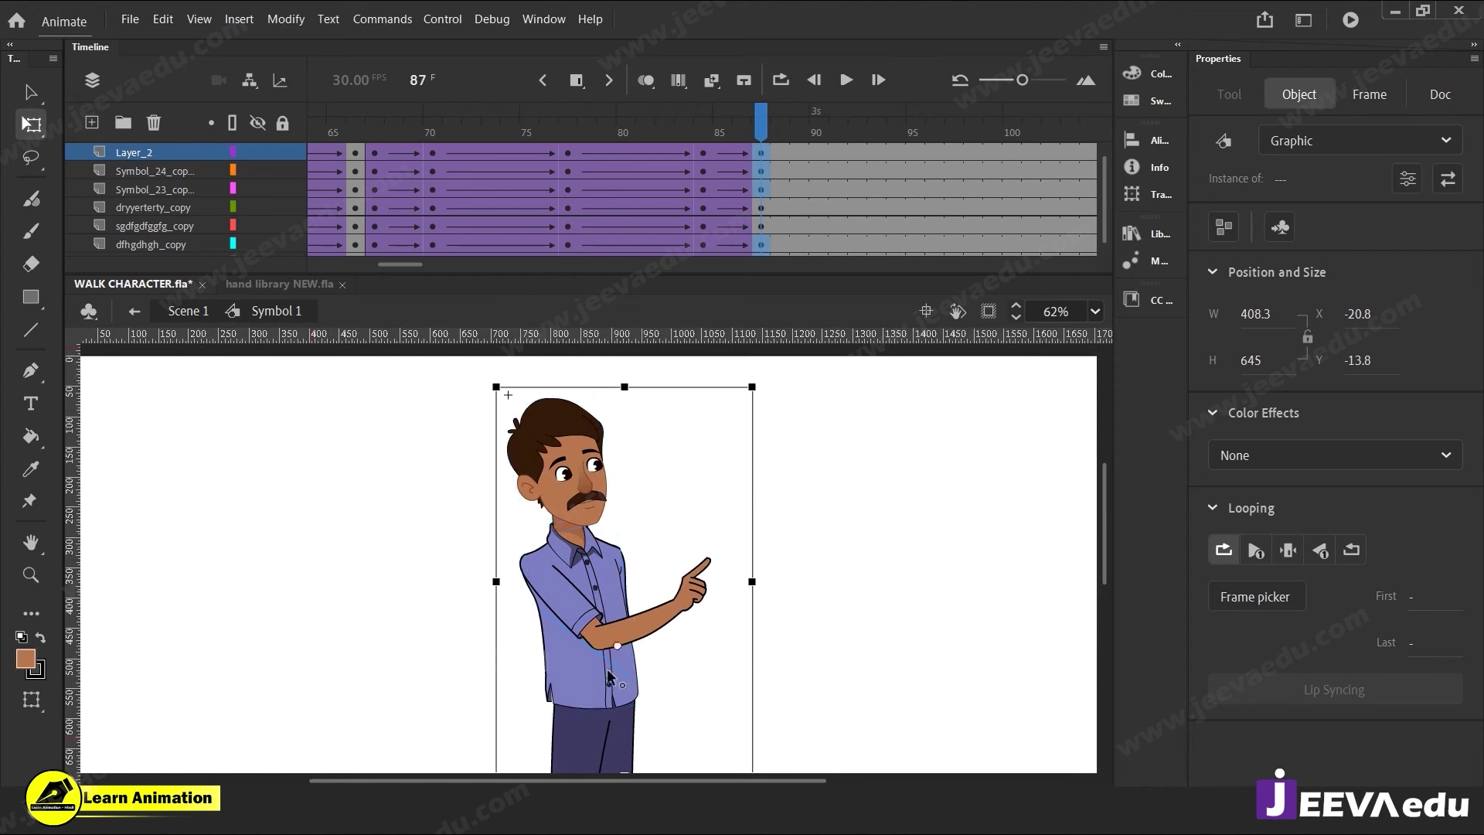
mouse_move(754, 383)
left_mouse_down()
mouse_move(716, 384)
mouse_move(751, 380)
left_mouse_up()
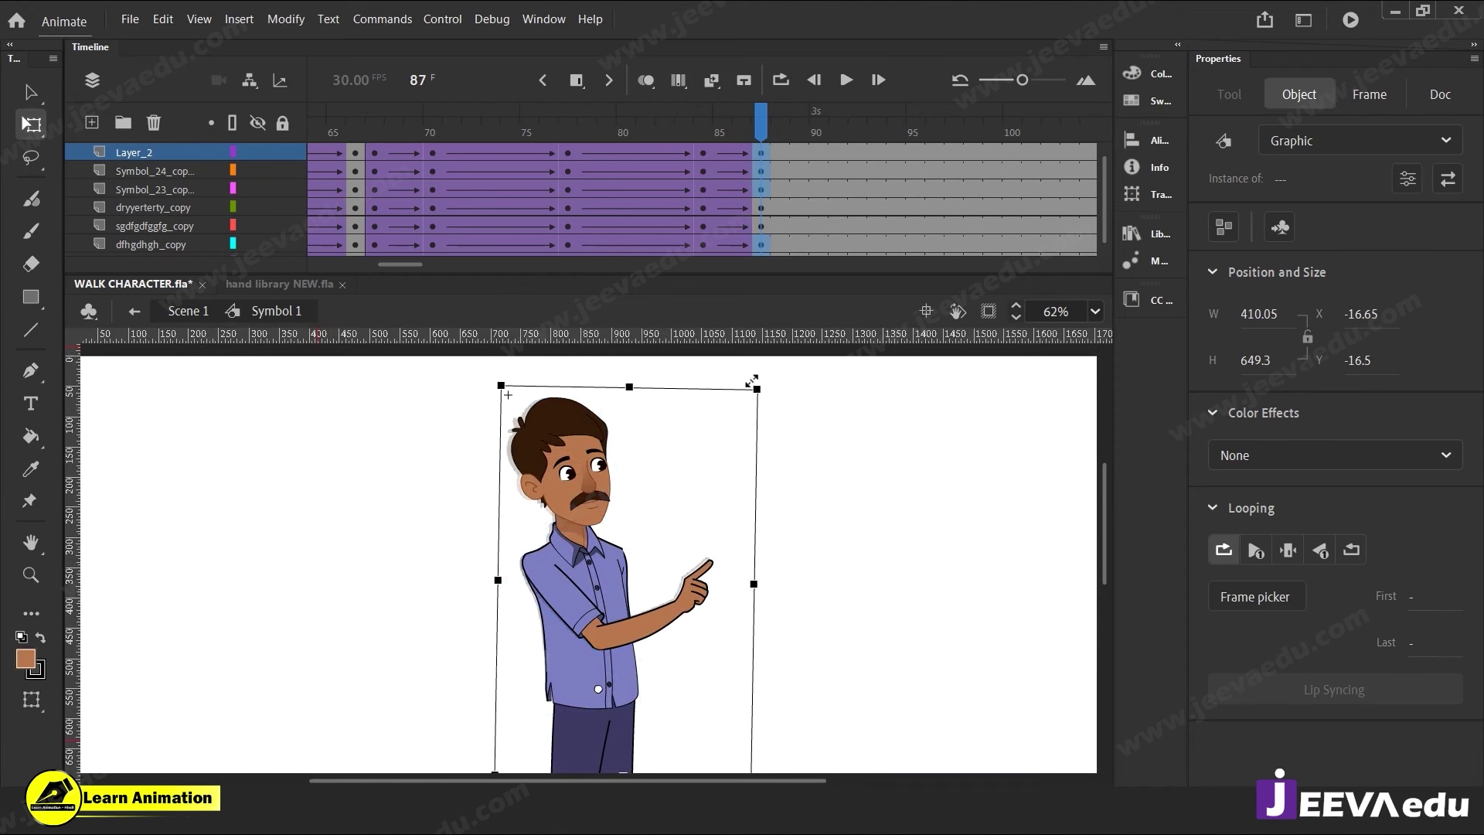
left_click(418, 424)
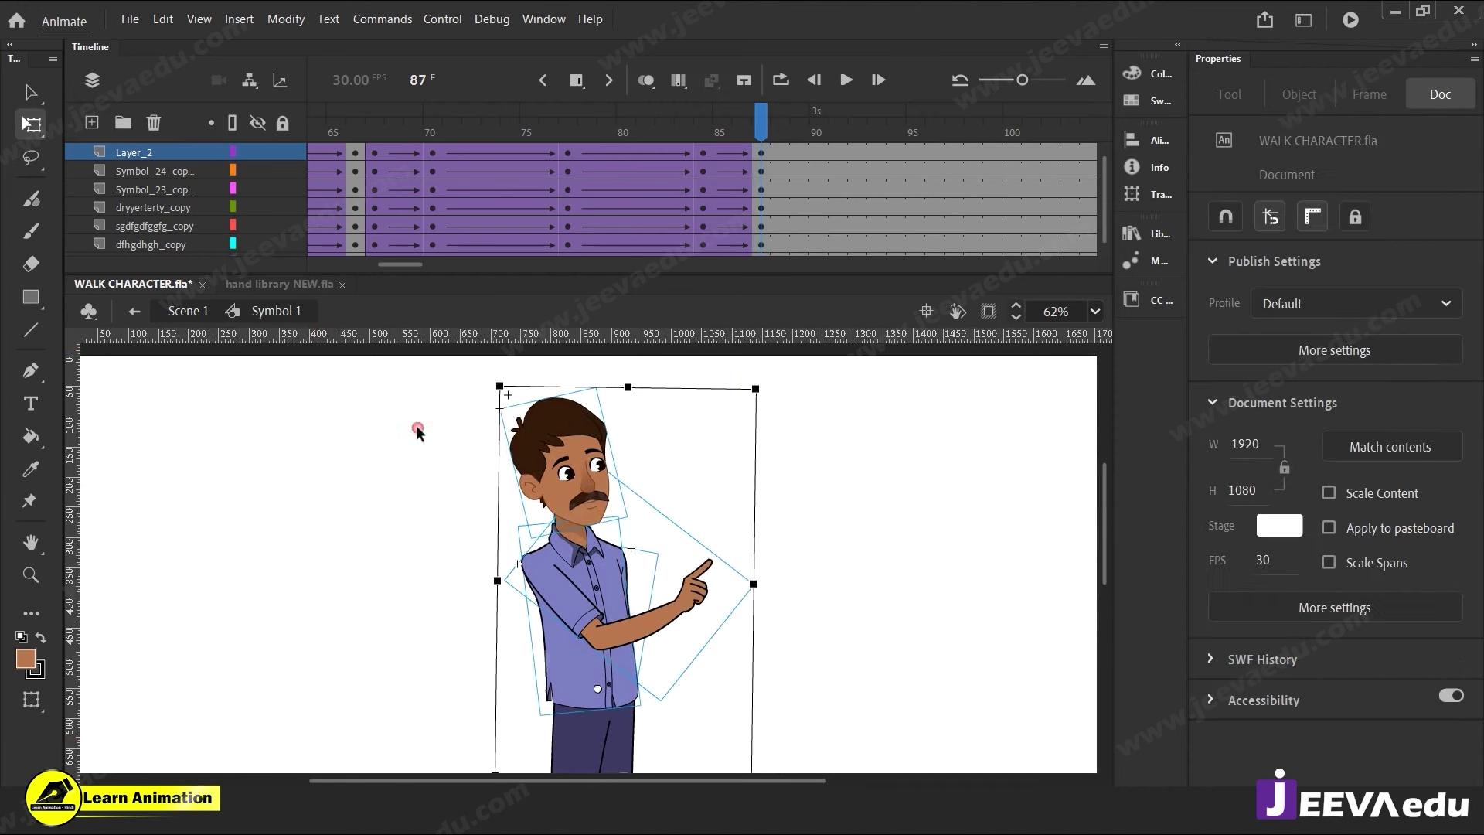
Tilt the head slightly clockwise and raise the pointing arm slightly at frame 87.
left_click(600, 469)
left_click_drag(613, 395, 618, 398)
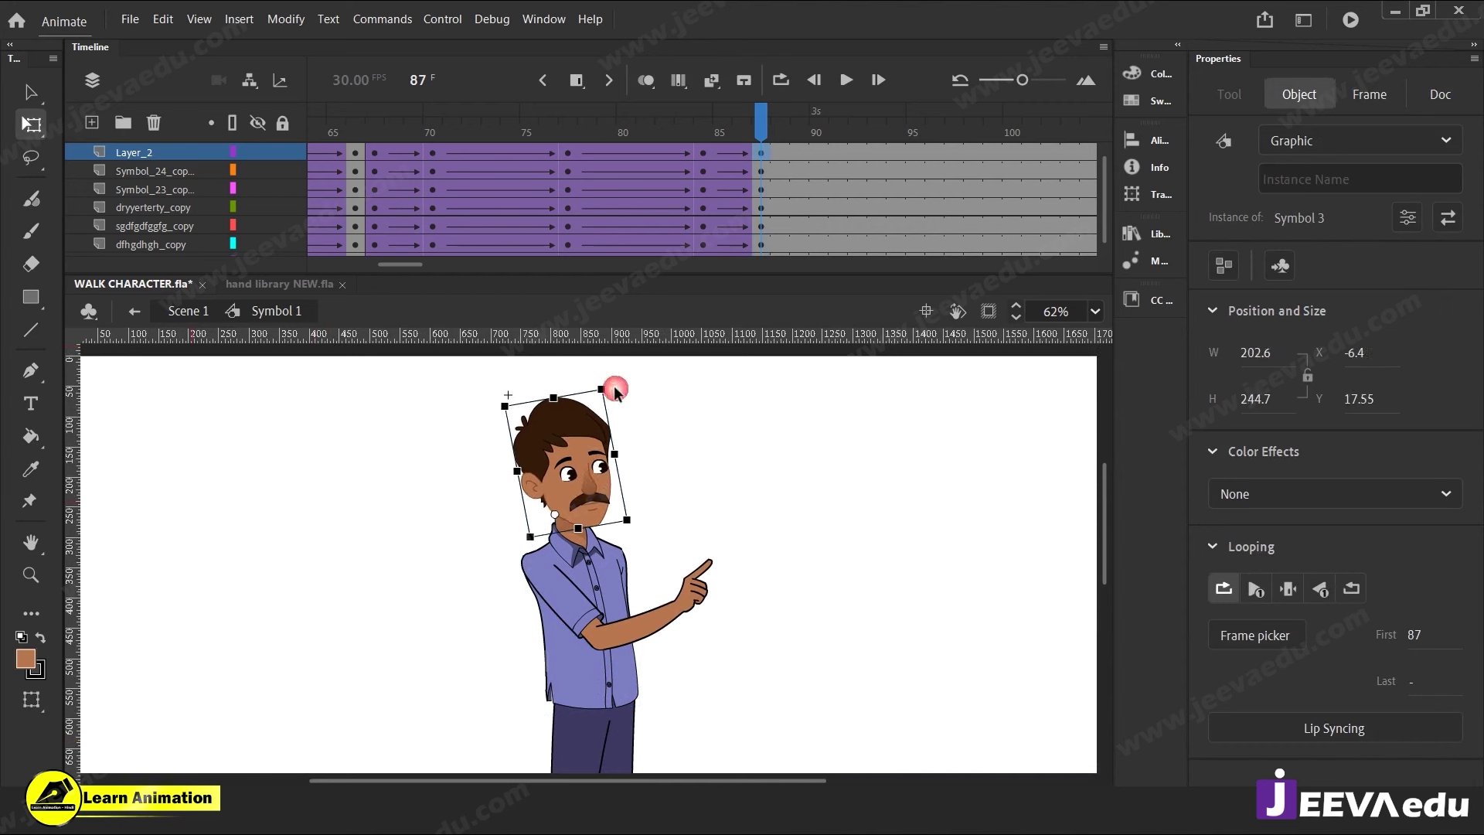
left_click(701, 603)
left_click_drag(755, 576, 758, 567)
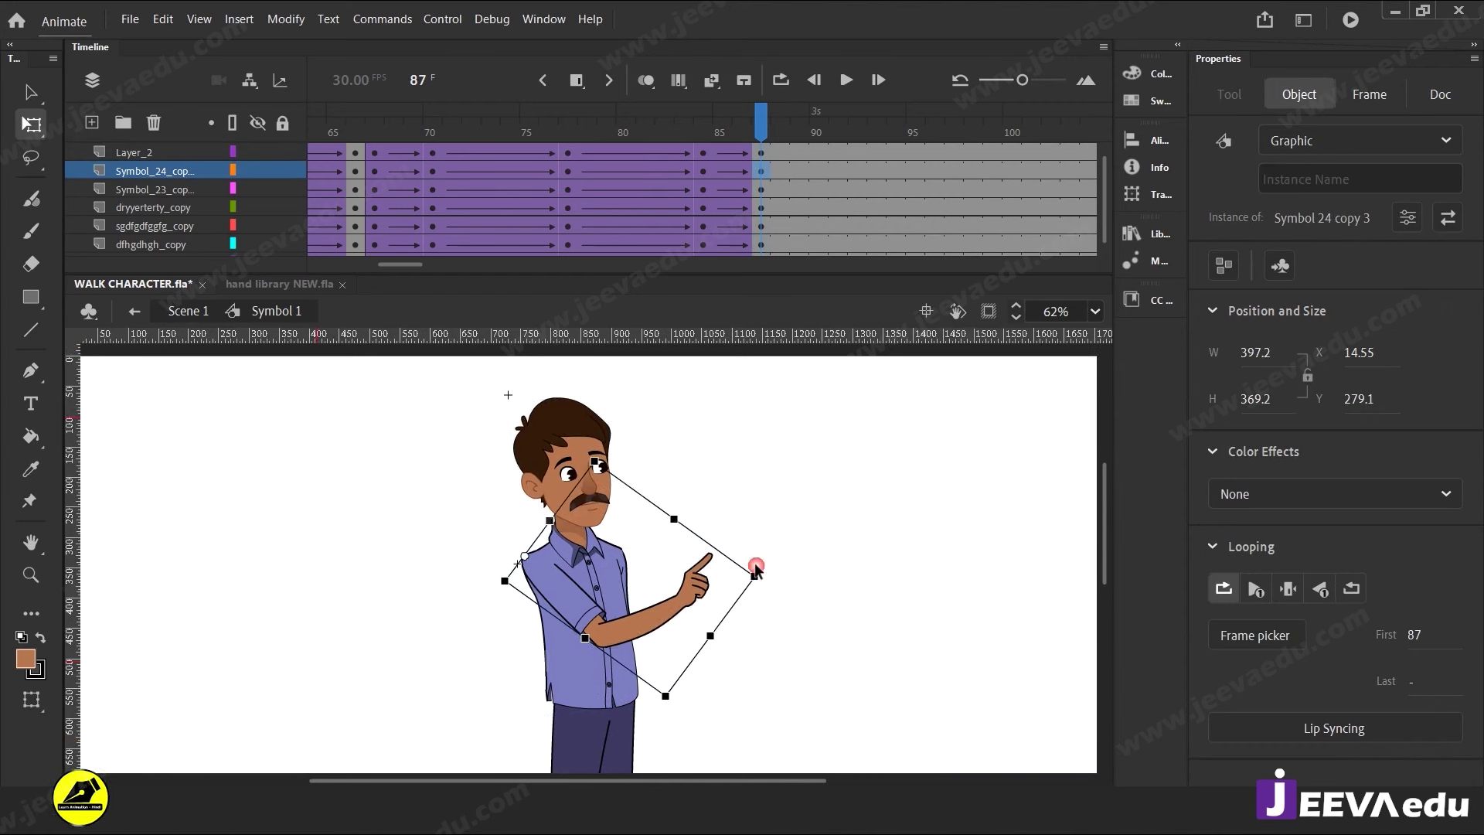
Rotate the pointing arm slightly clockwise at frame 87 so that it points a little lower.
scroll(742, 612, "down", 2)
left_click(628, 515)
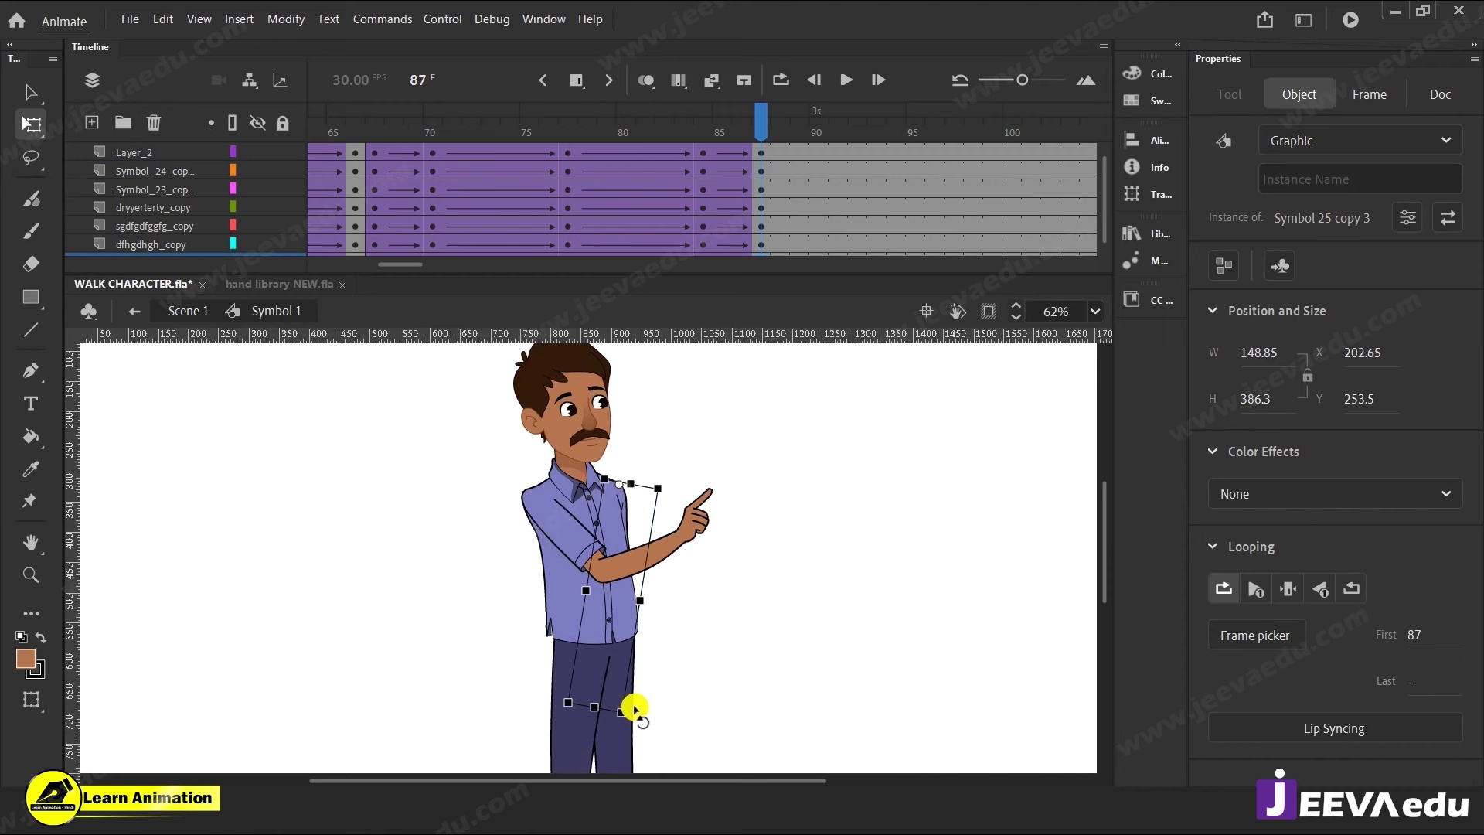
left_click_drag(767, 109, 758, 155)
left_click(761, 170)
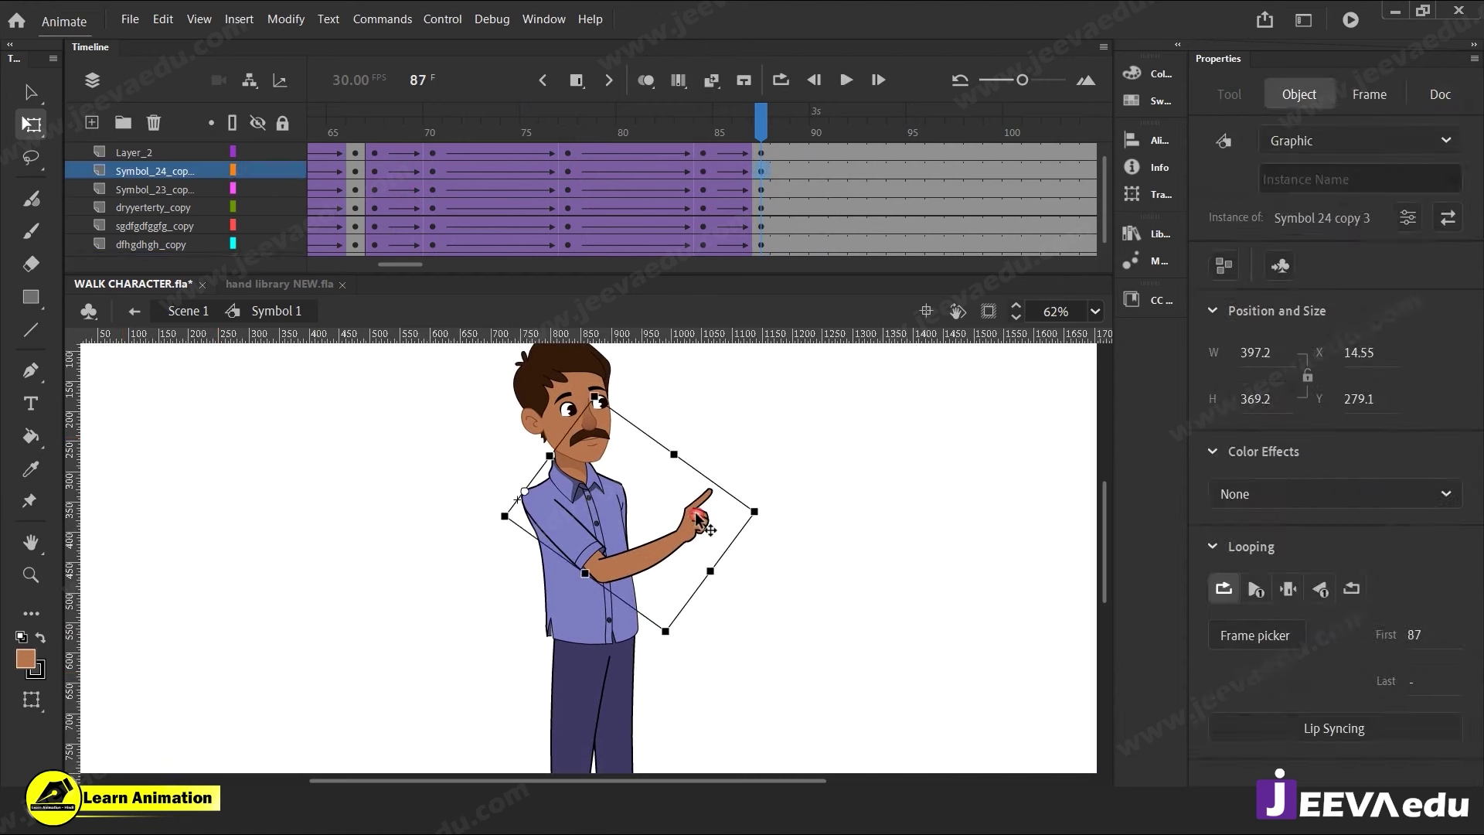
left_click_drag(758, 506, 758, 510)
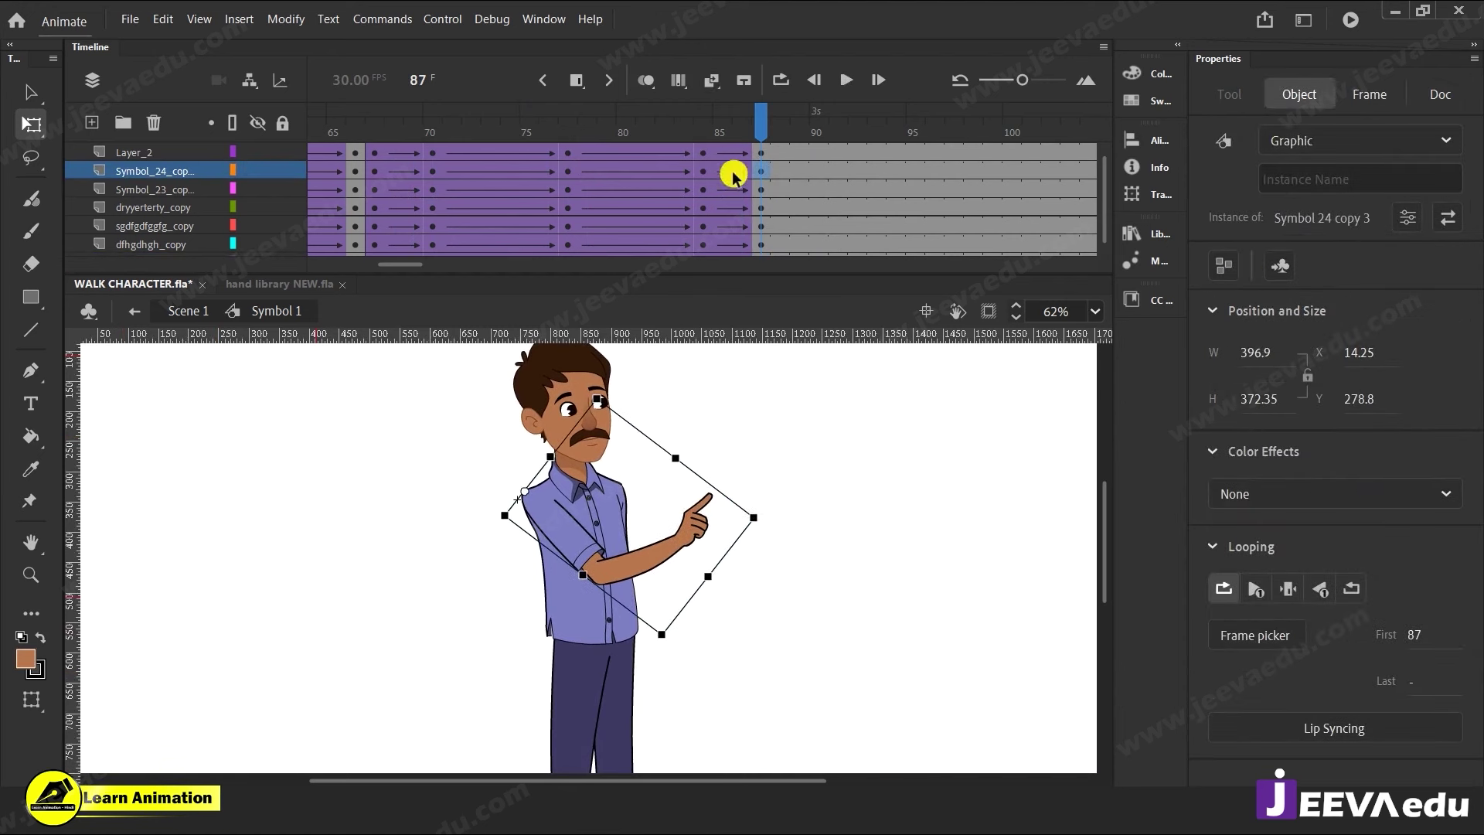
Play the animation and scrub through the frames around 84 to 87 to review the pointing arm's follow-through.
left_click(493, 169)
key("Return")
left_click_drag(819, 138, 784, 155)
left_click_drag(744, 153, 725, 201)
left_click_drag(721, 125, 766, 155)
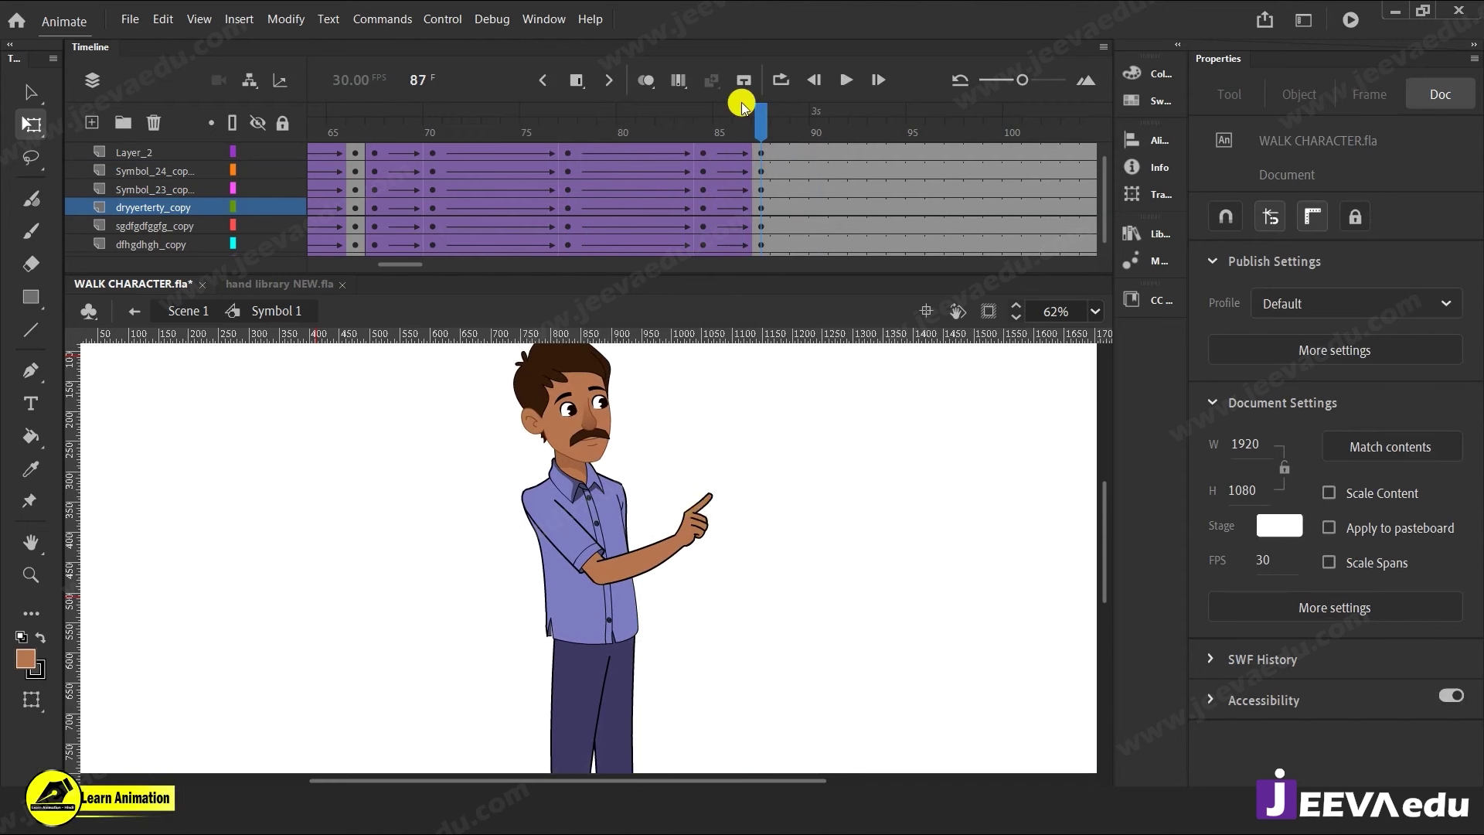
left_click(735, 152)
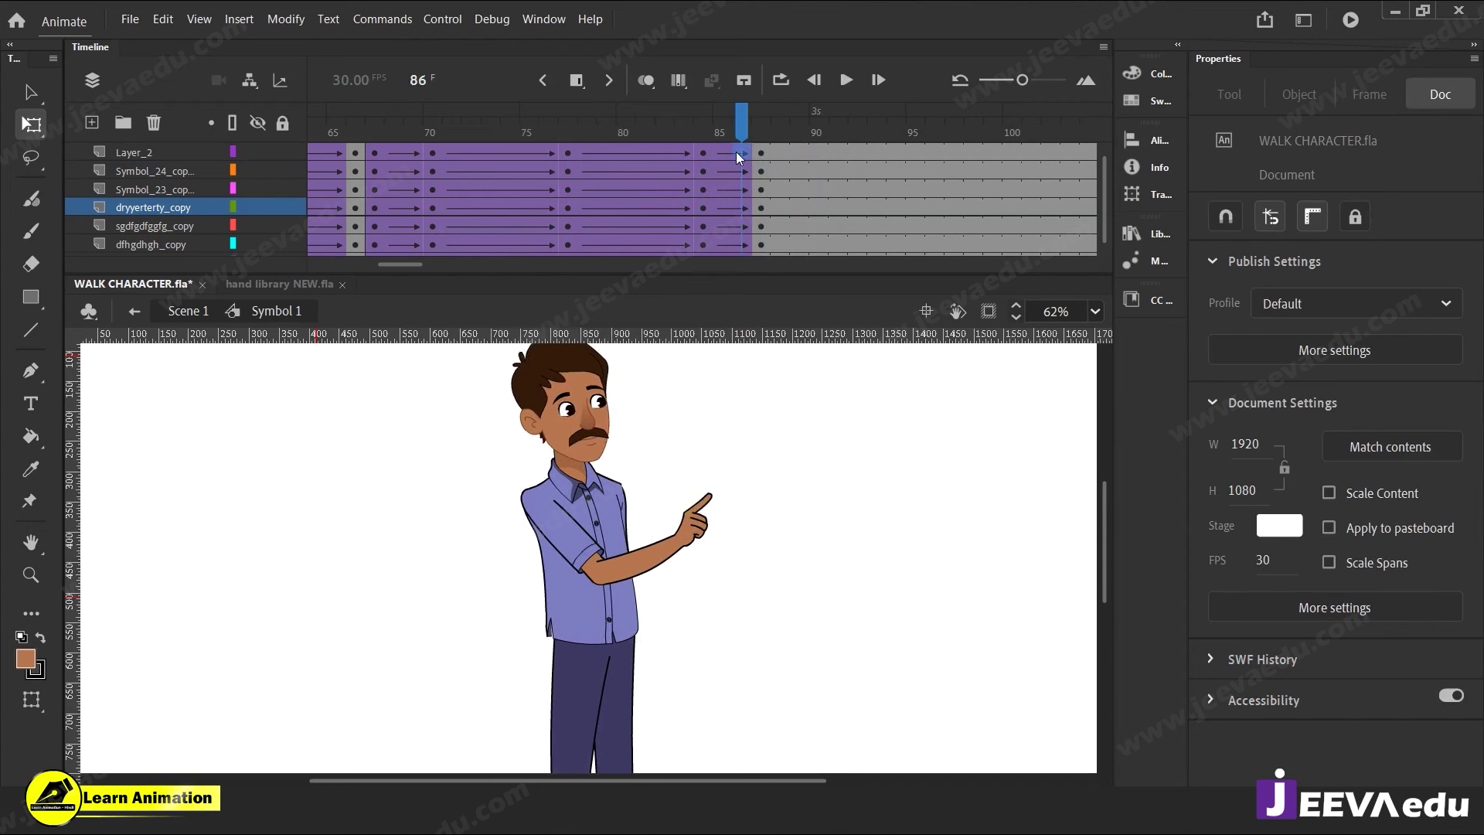
left_click_drag(729, 105, 761, 224)
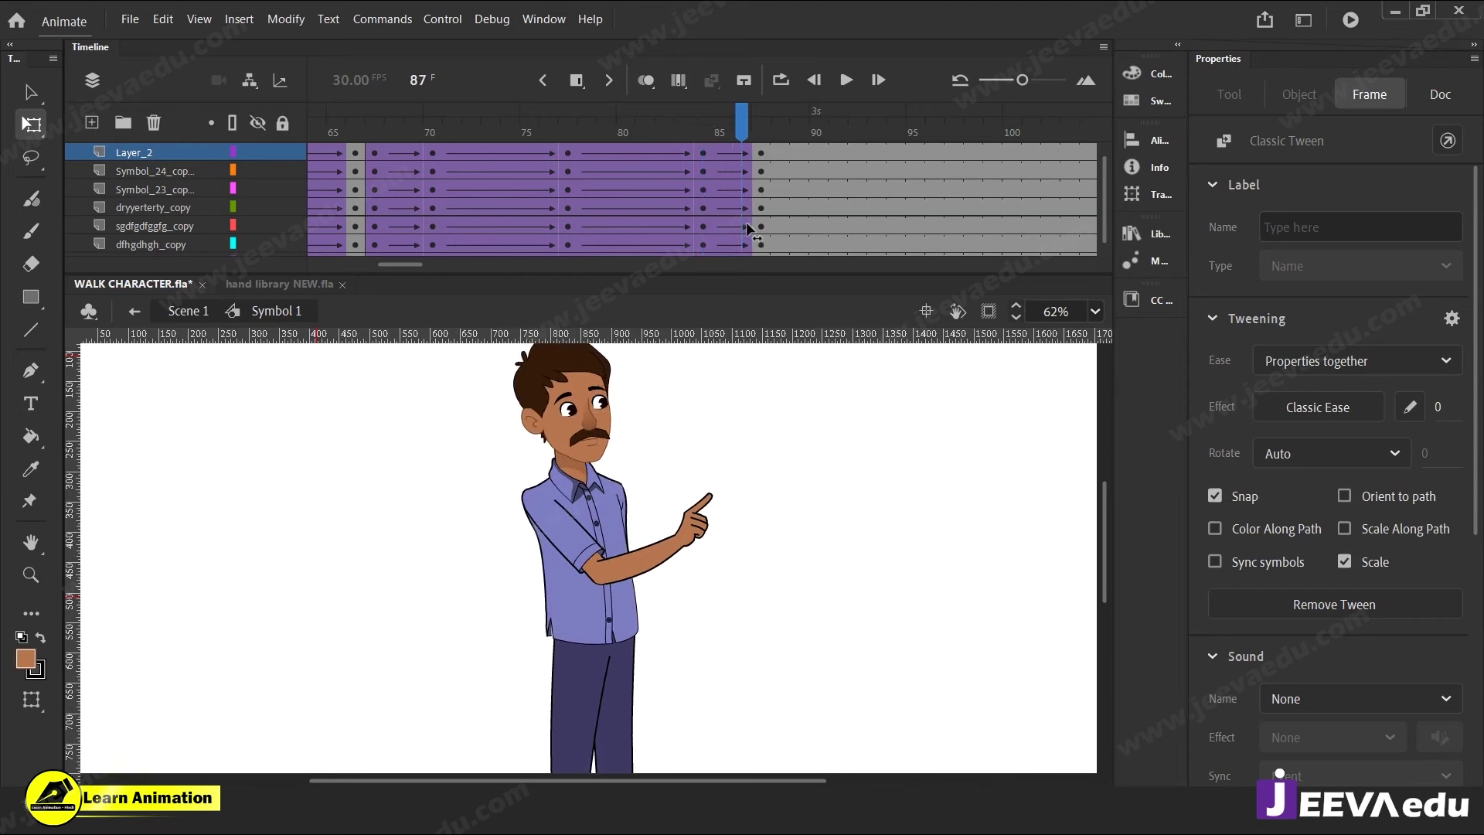
Open the pointing arm's symbol to inspect its forearm frames around frame 87, and return to Symbol 1.
left_click(717, 512)
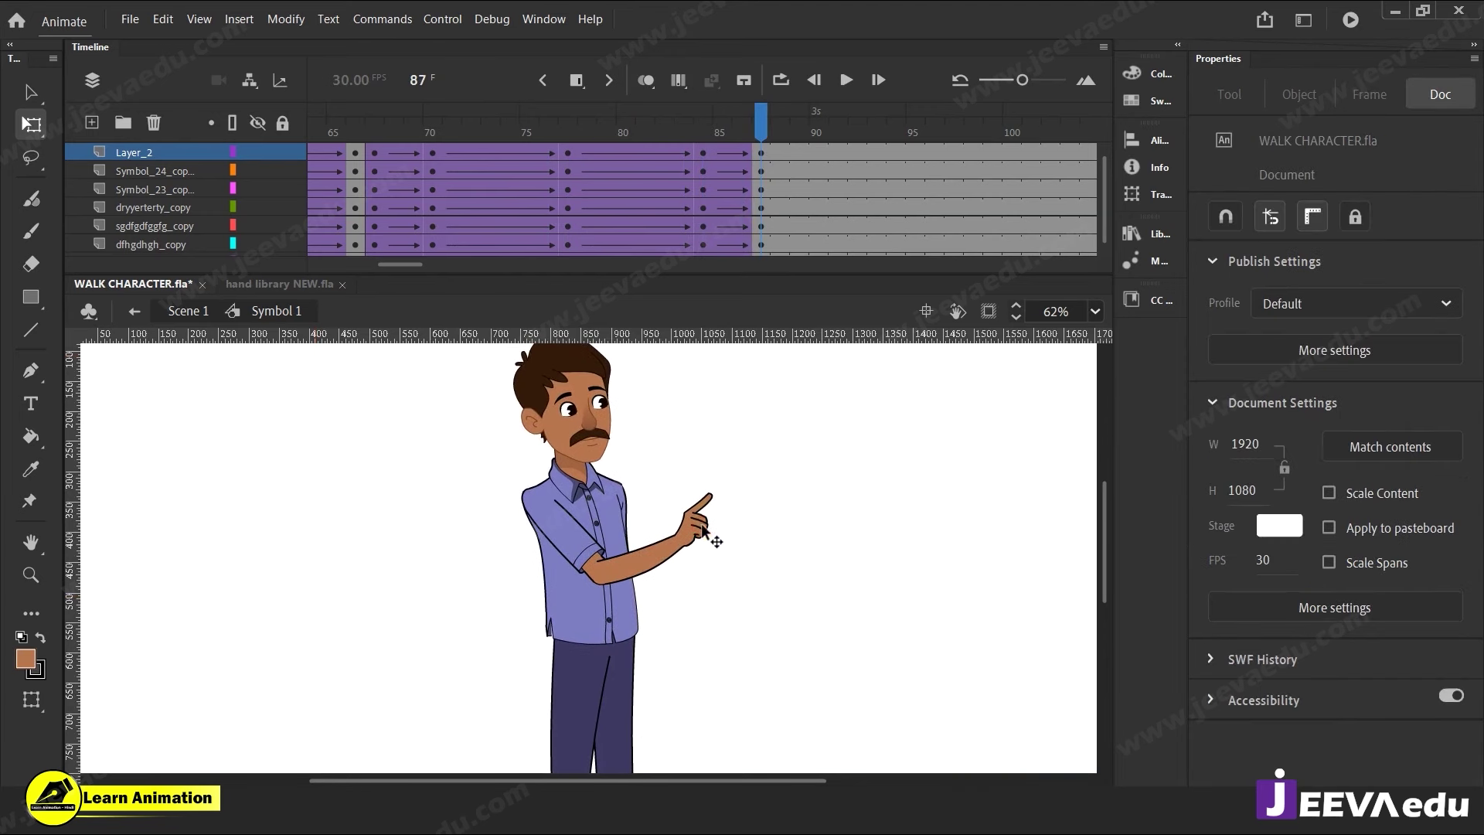
left_click(705, 533)
double_click(705, 533)
left_click(705, 157)
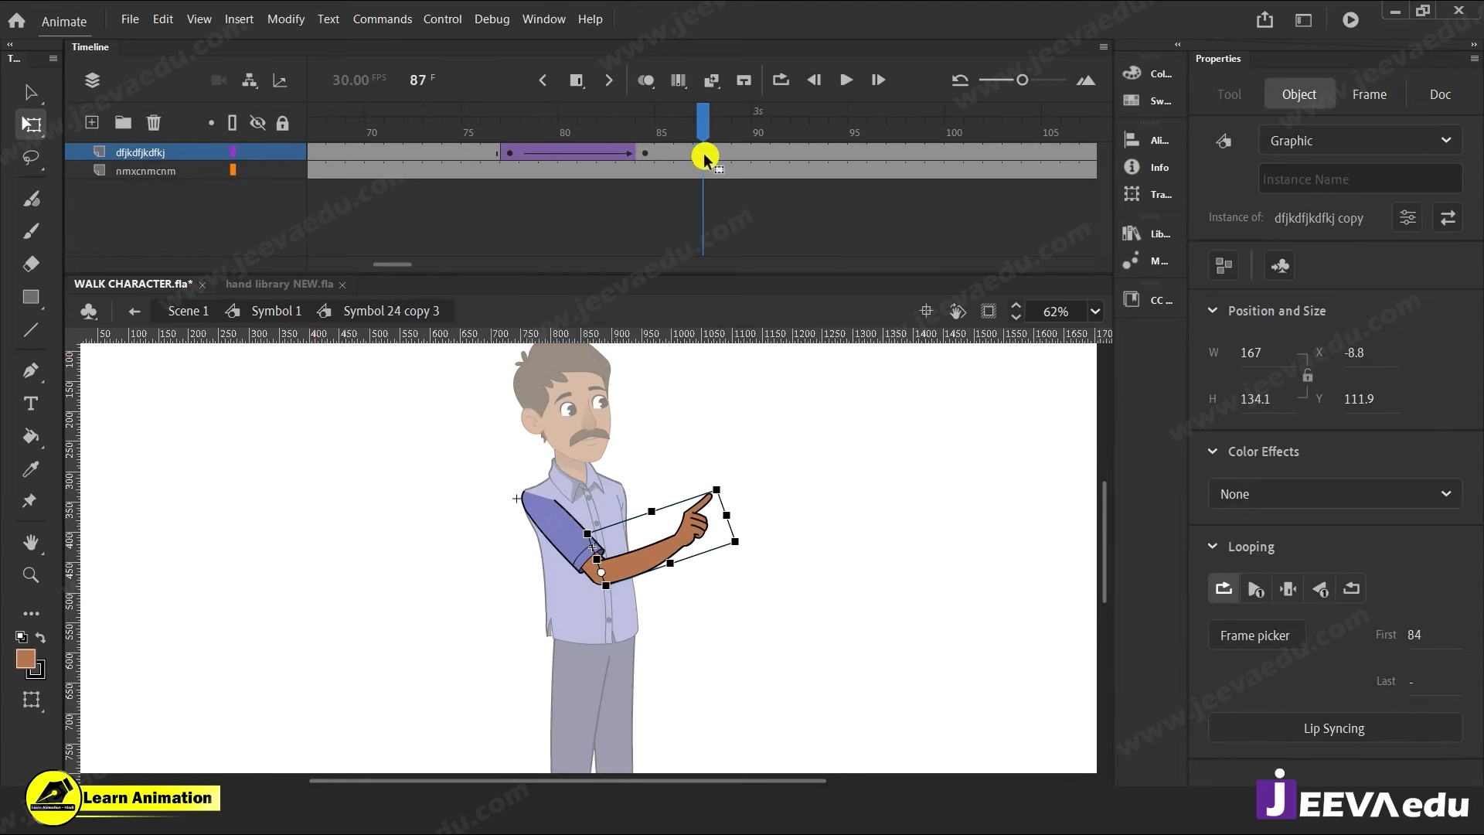
left_click_drag(657, 157, 661, 215)
left_click(703, 156)
left_click(306, 317)
left_click(658, 217)
Zoom out to the whole character and play the animation to review the swing into the pointing pose.
left_click_drag(651, 149, 715, 166)
left_click(700, 149)
key("ctrl+space")
left_click(597, 592, "alt")
left_click_drag(596, 591, 600, 597)
left_click_drag(634, 122, 418, 171)
key("Return")
key("Return")
left_click_drag(821, 122, 838, 161)
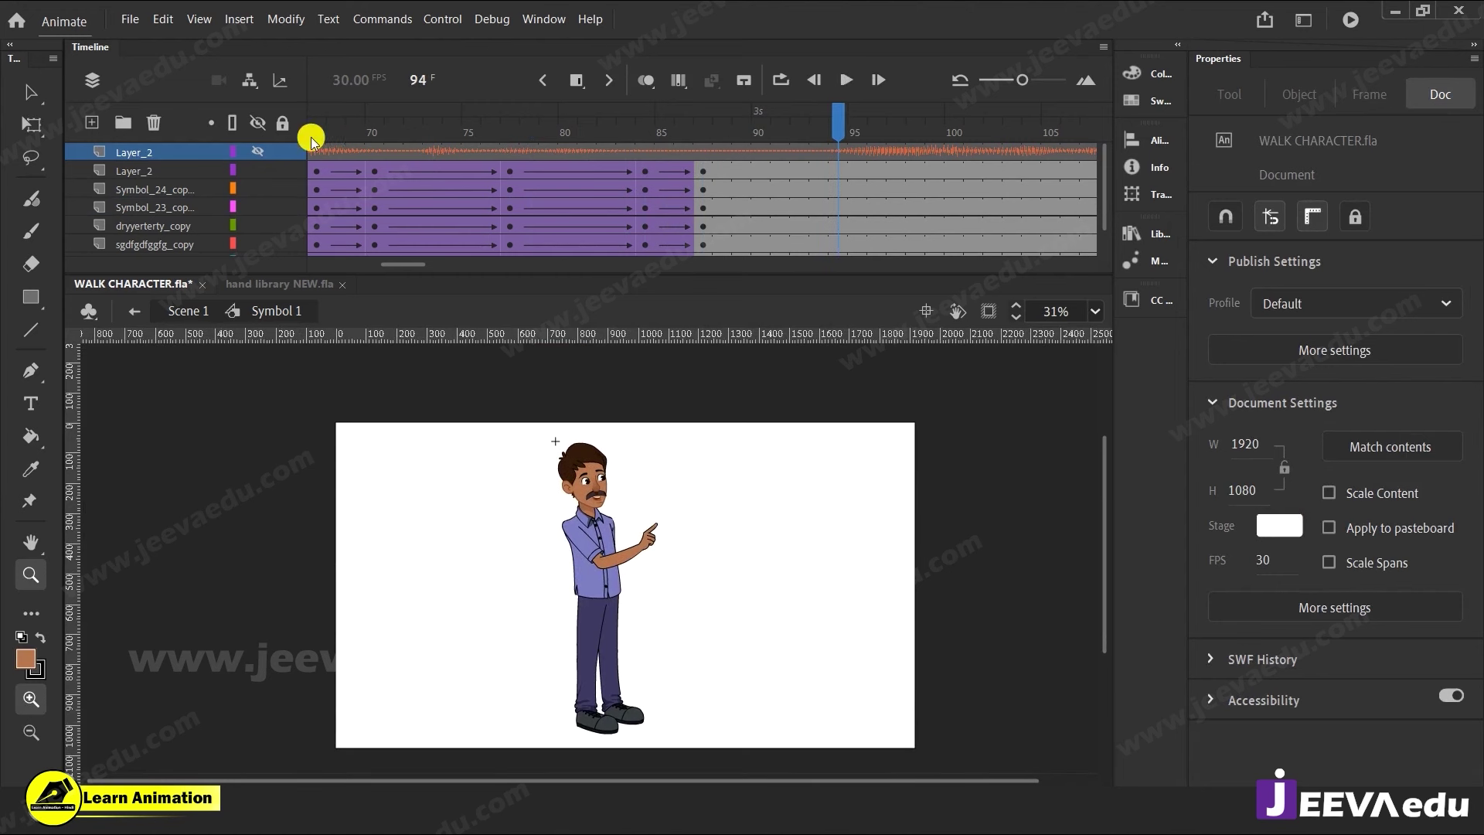
Trim the end of Symbol 1's timeline by removing frame 172 from its layers.
left_click_drag(403, 264, 274, 262)
left_click_drag(336, 137, 211, 155)
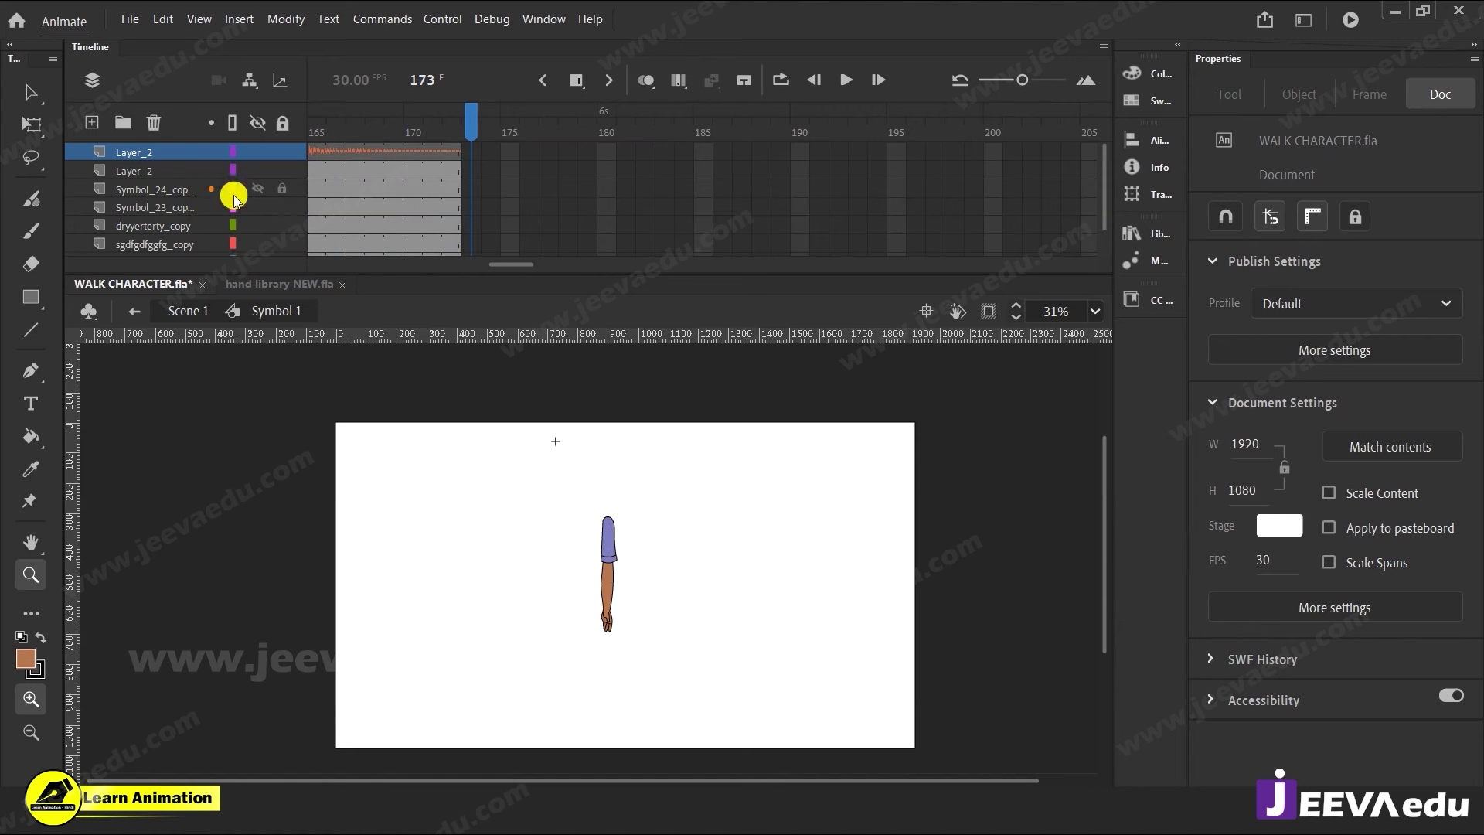
left_click_drag(510, 270, 504, 266)
scroll(605, 223, "down", 2)
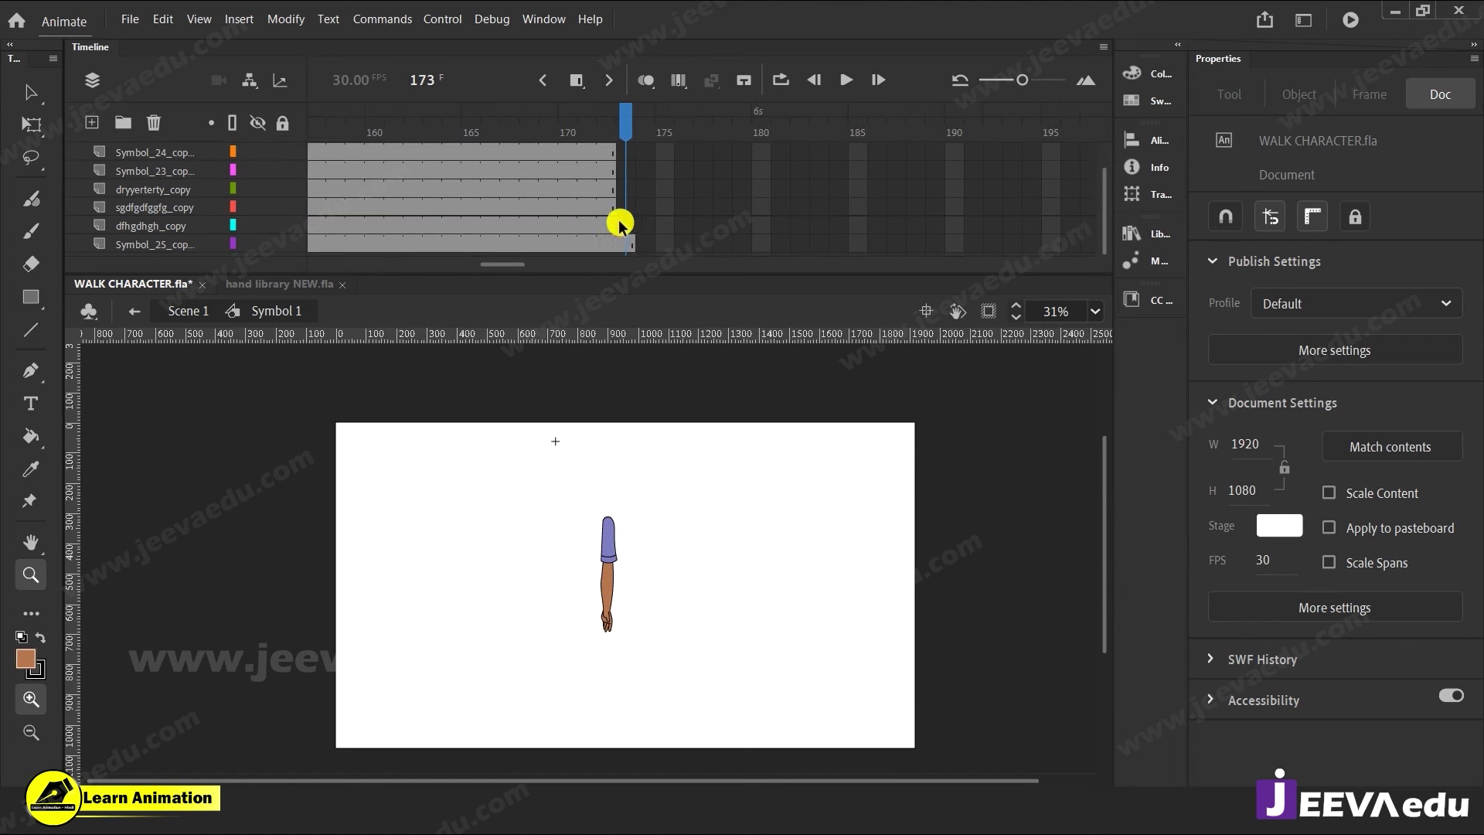
left_click(611, 121)
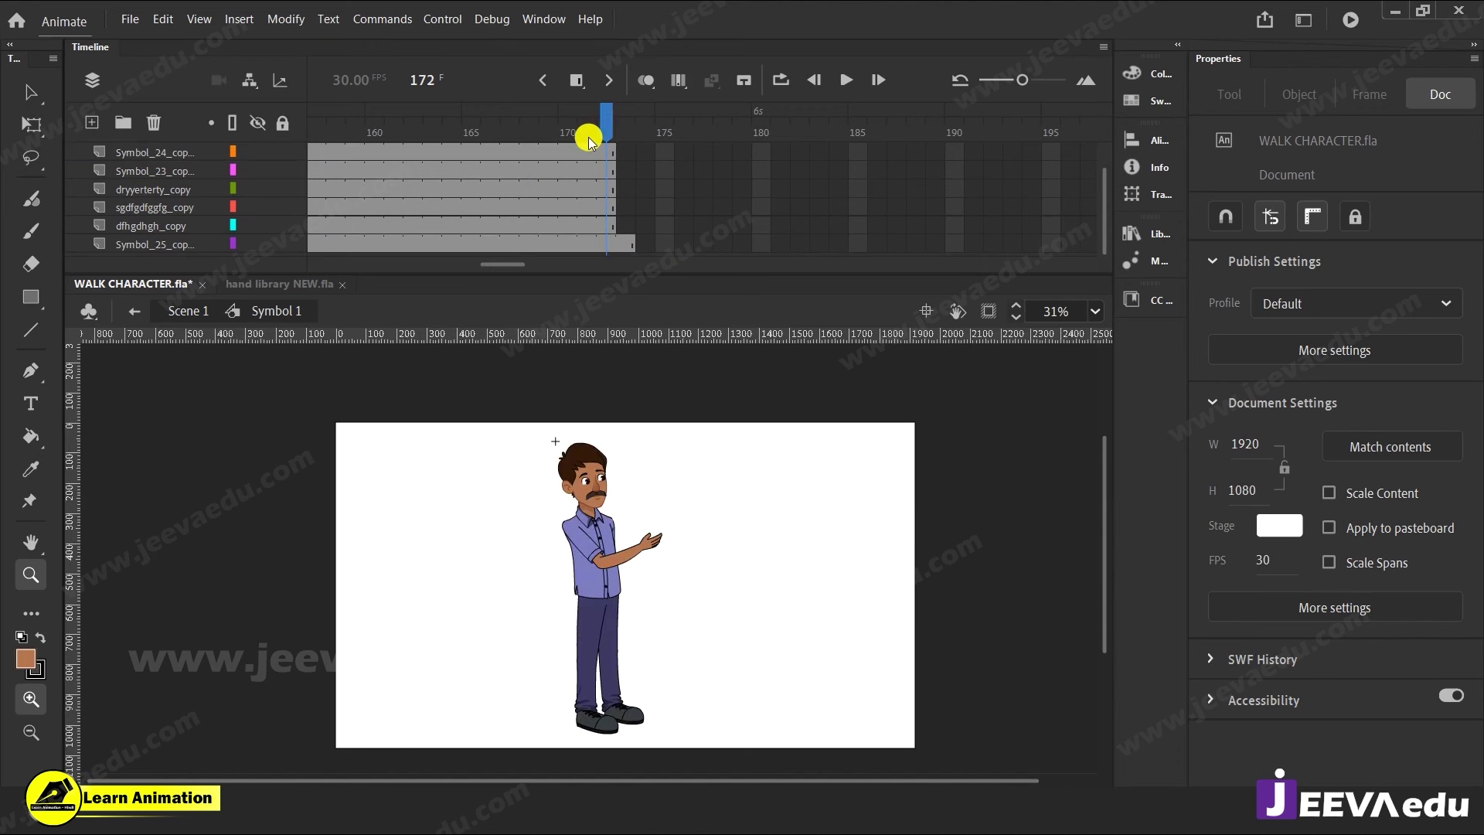
key("shift+F5")
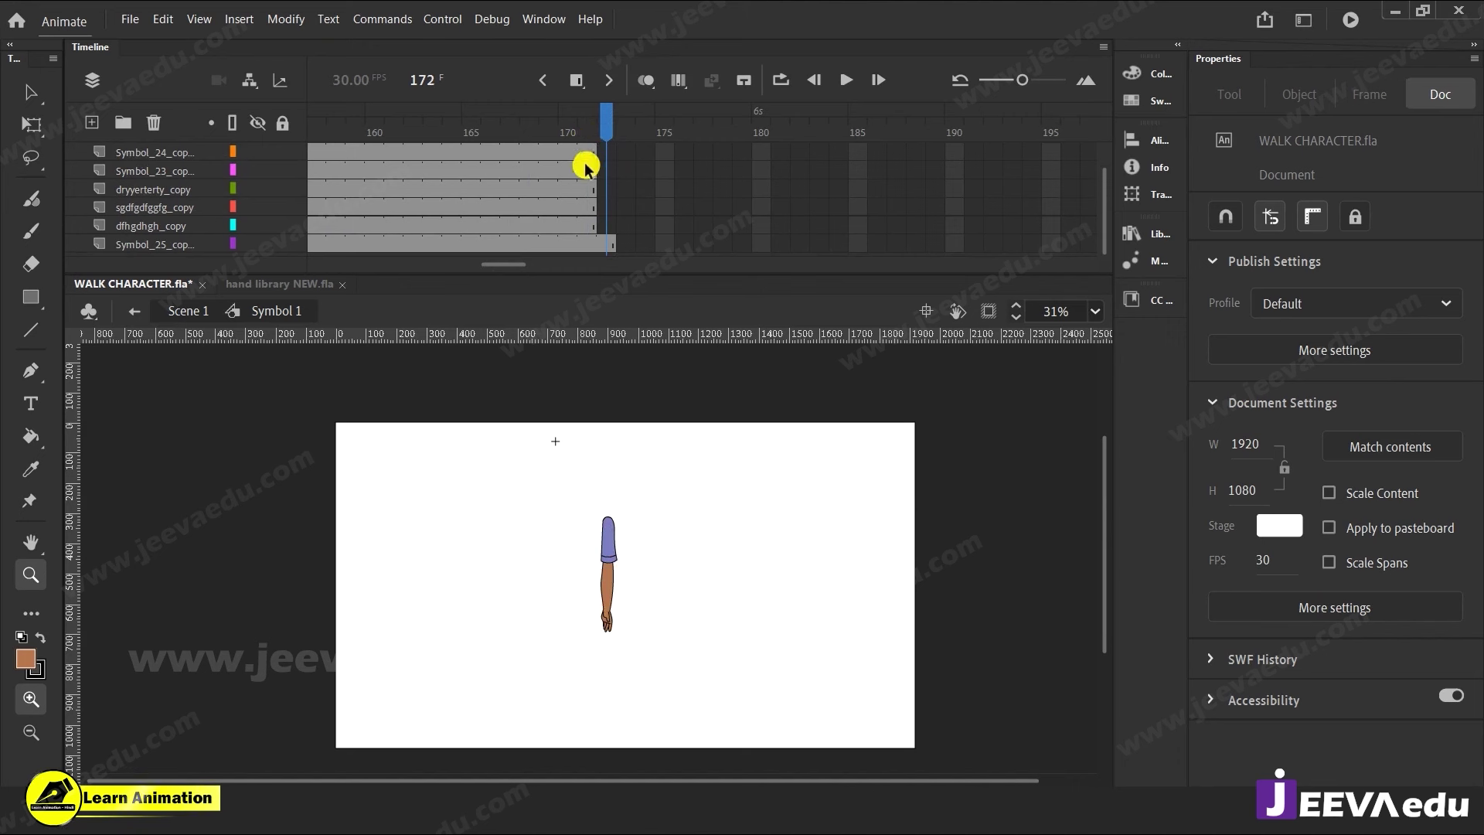
left_click_drag(607, 229, 609, 90)
key("F4")
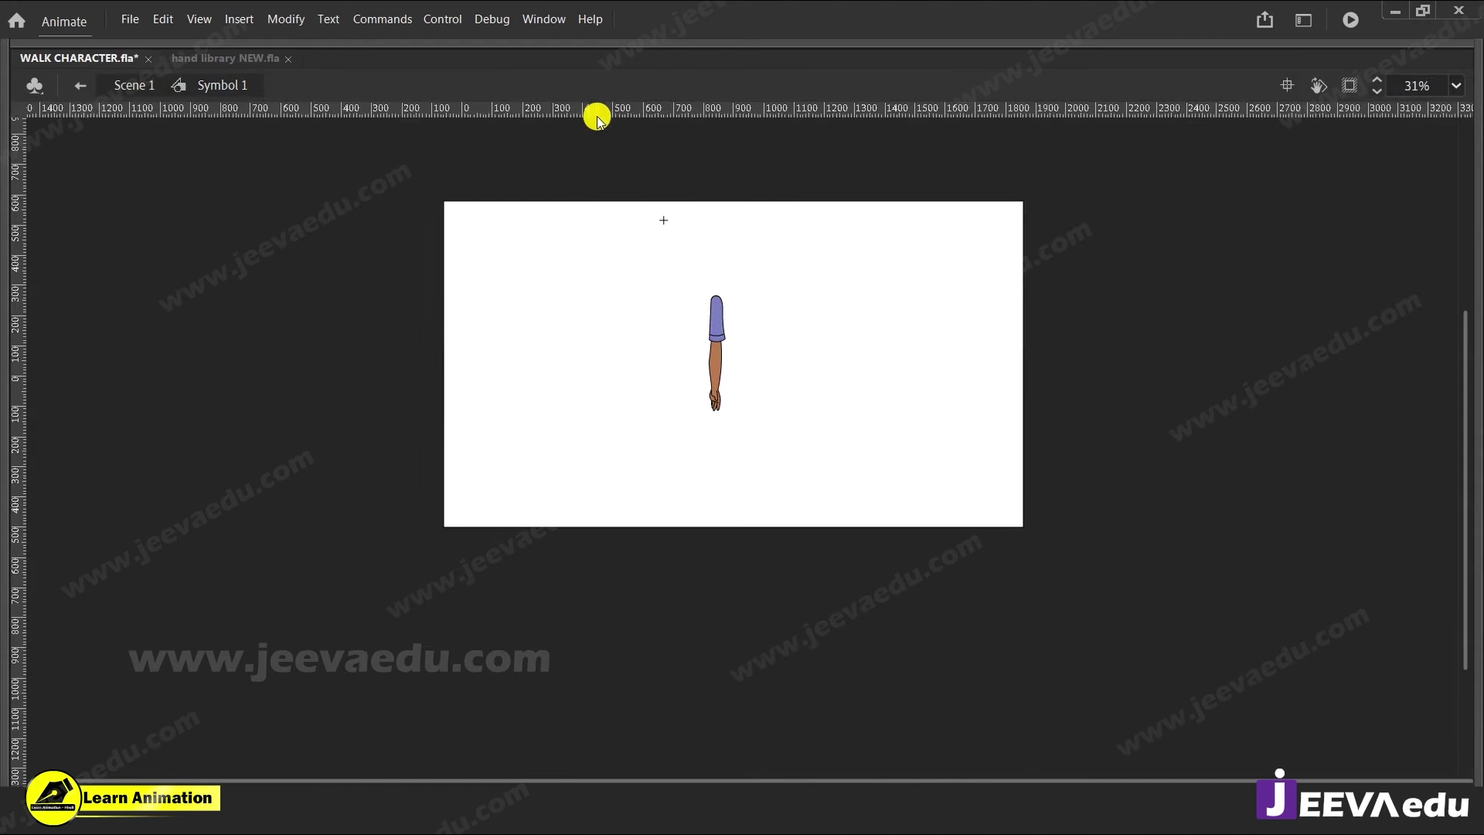
key("F4")
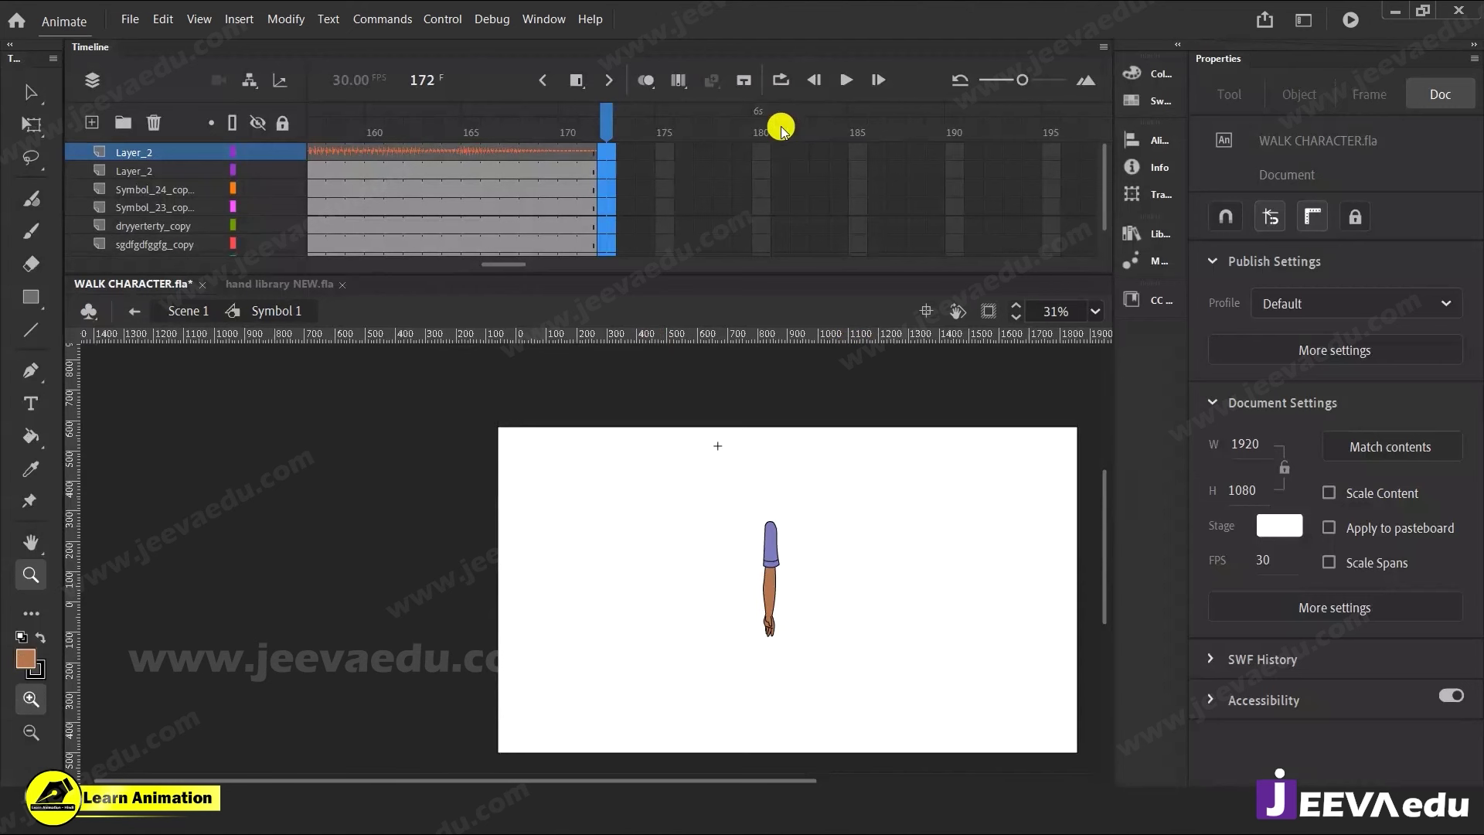
Play the animation from frame 84 and scrub past frame 101 to check the pointing pose against the audio.
left_click_drag(503, 265, 406, 252)
left_click_drag(647, 150, 627, 144)
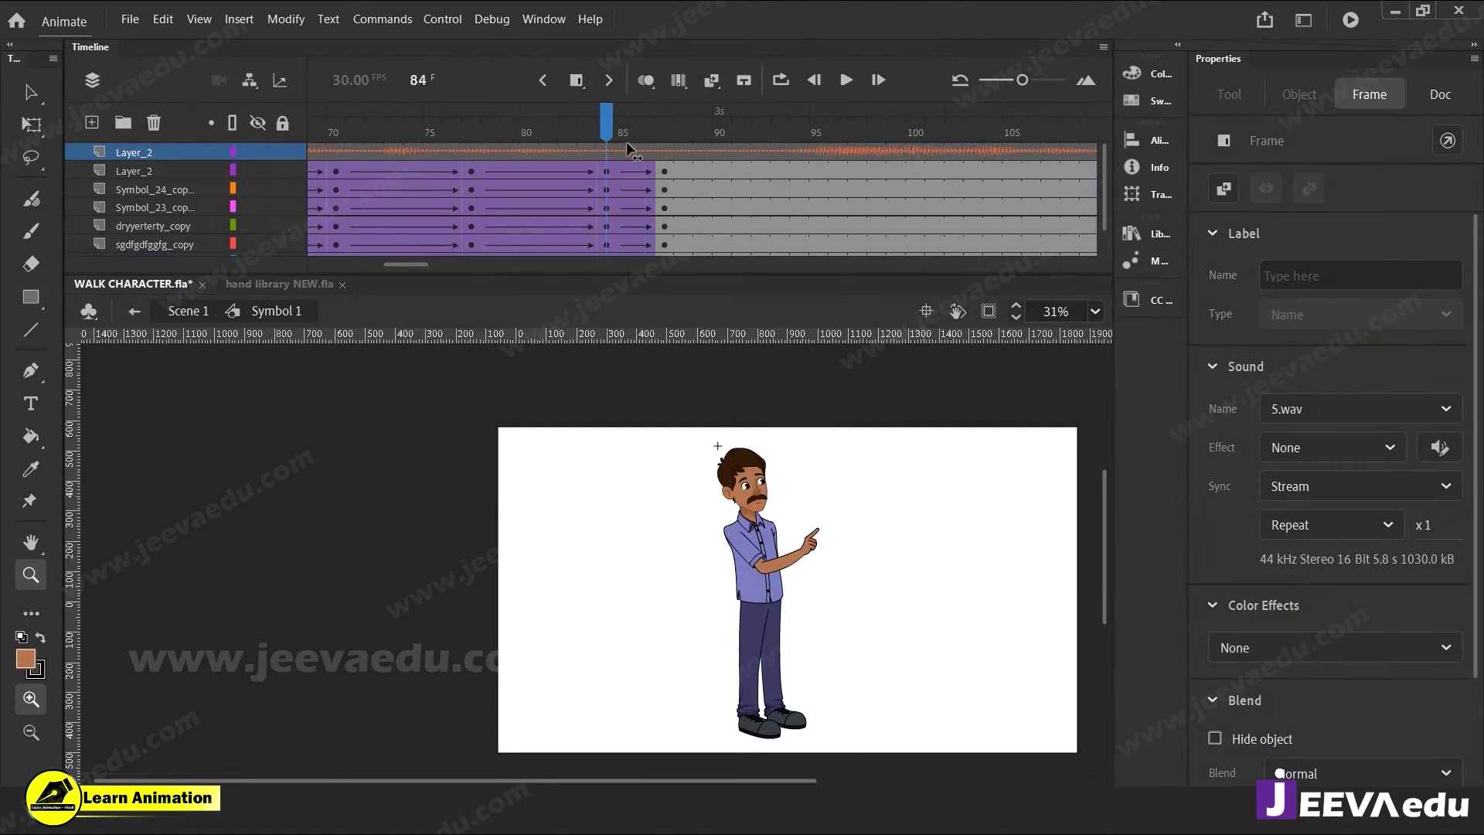
key("Return")
left_click_drag(975, 116, 548, 181)
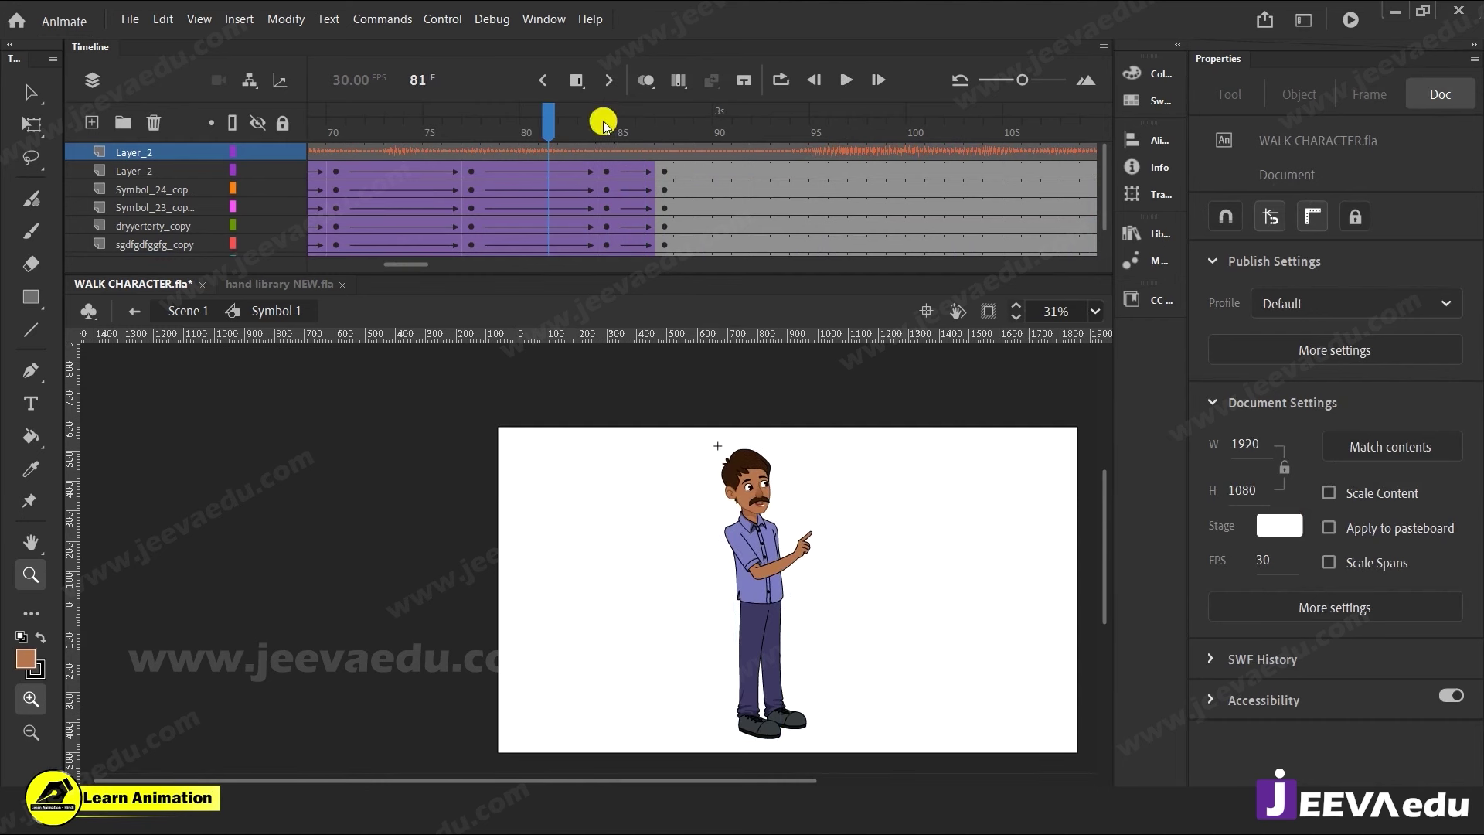
left_click_drag(604, 124, 683, 152)
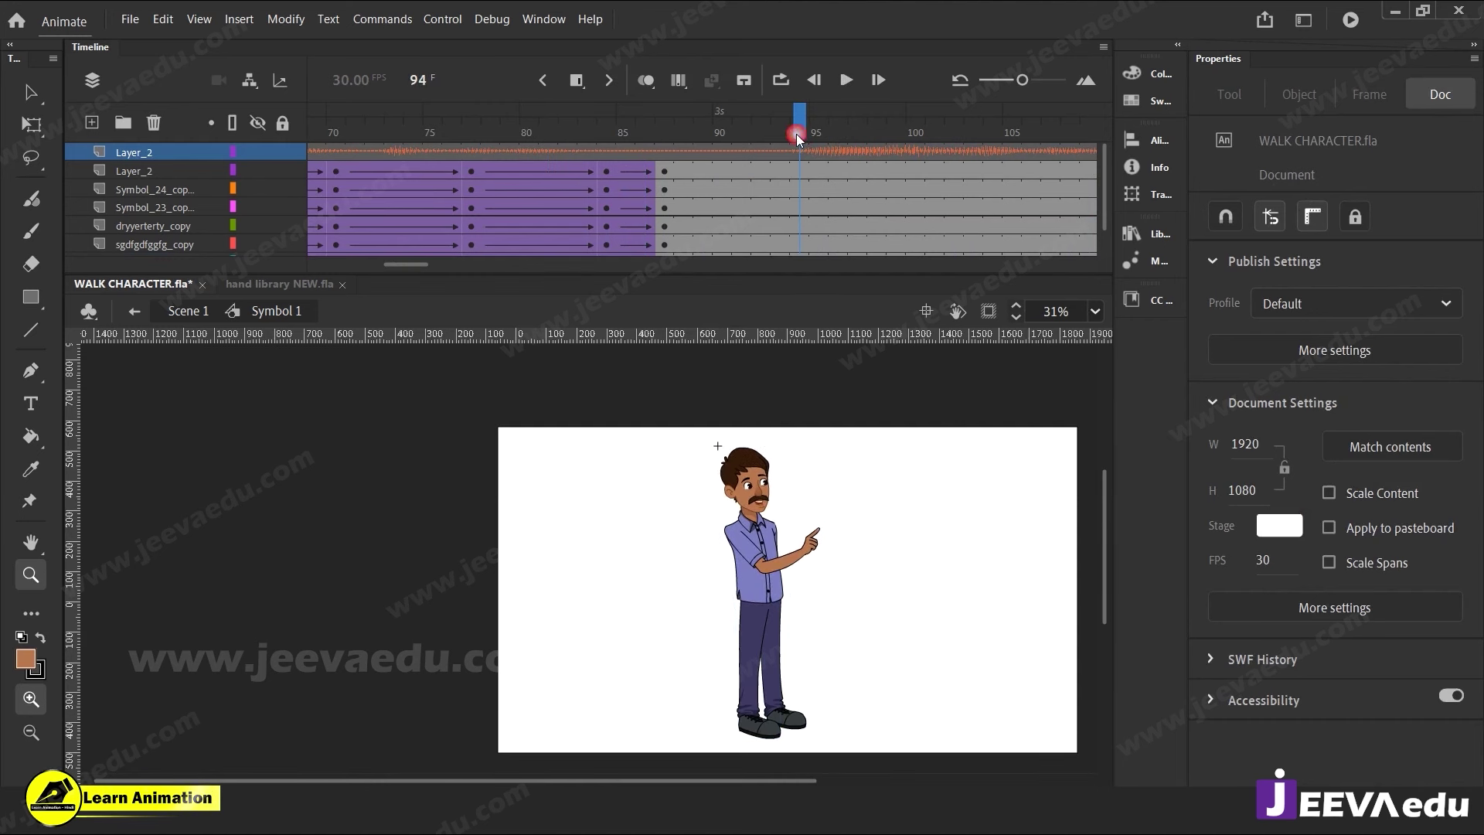
left_click(934, 133)
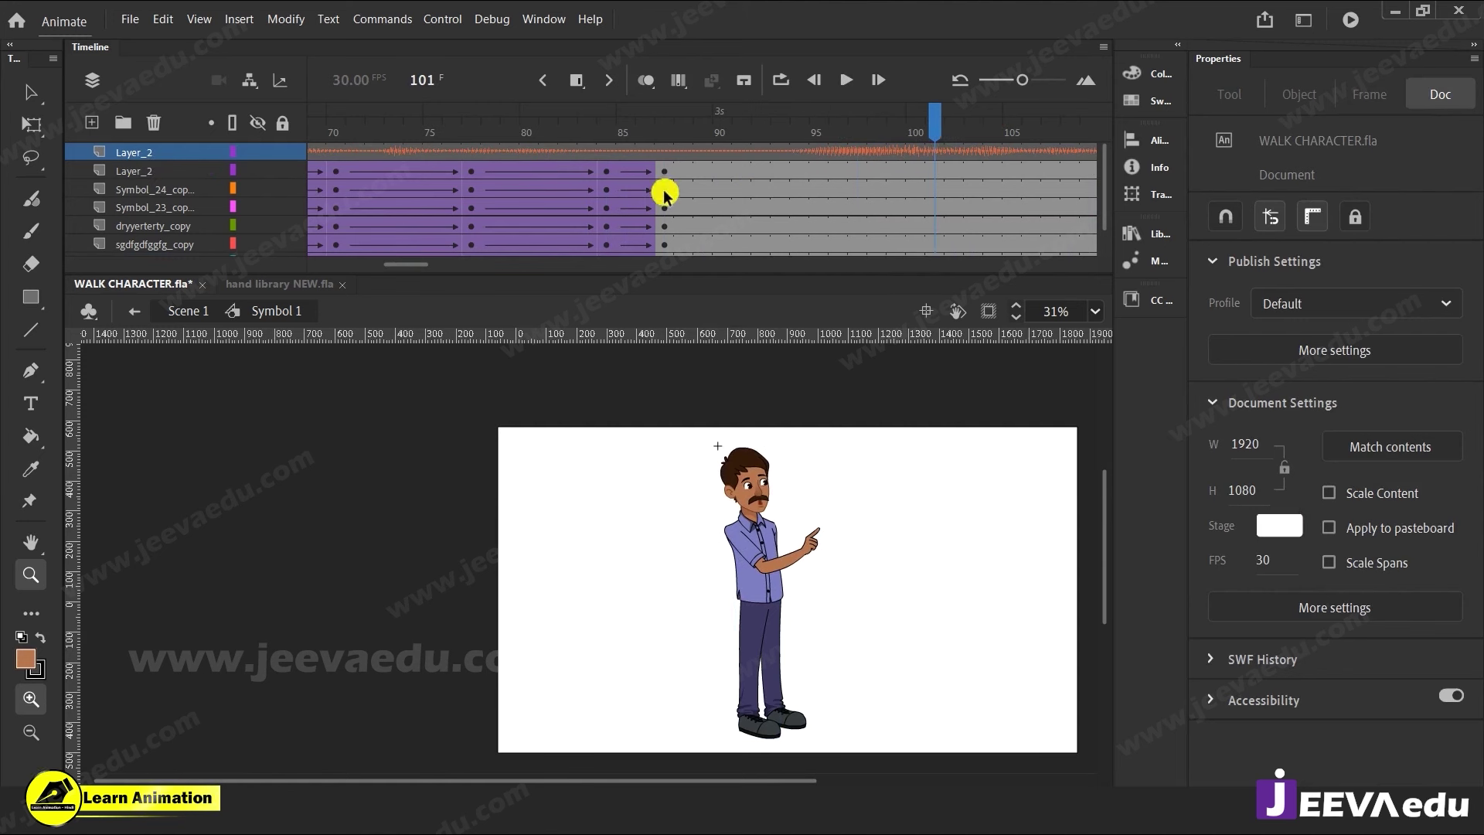
left_click_drag(374, 264, 402, 266)
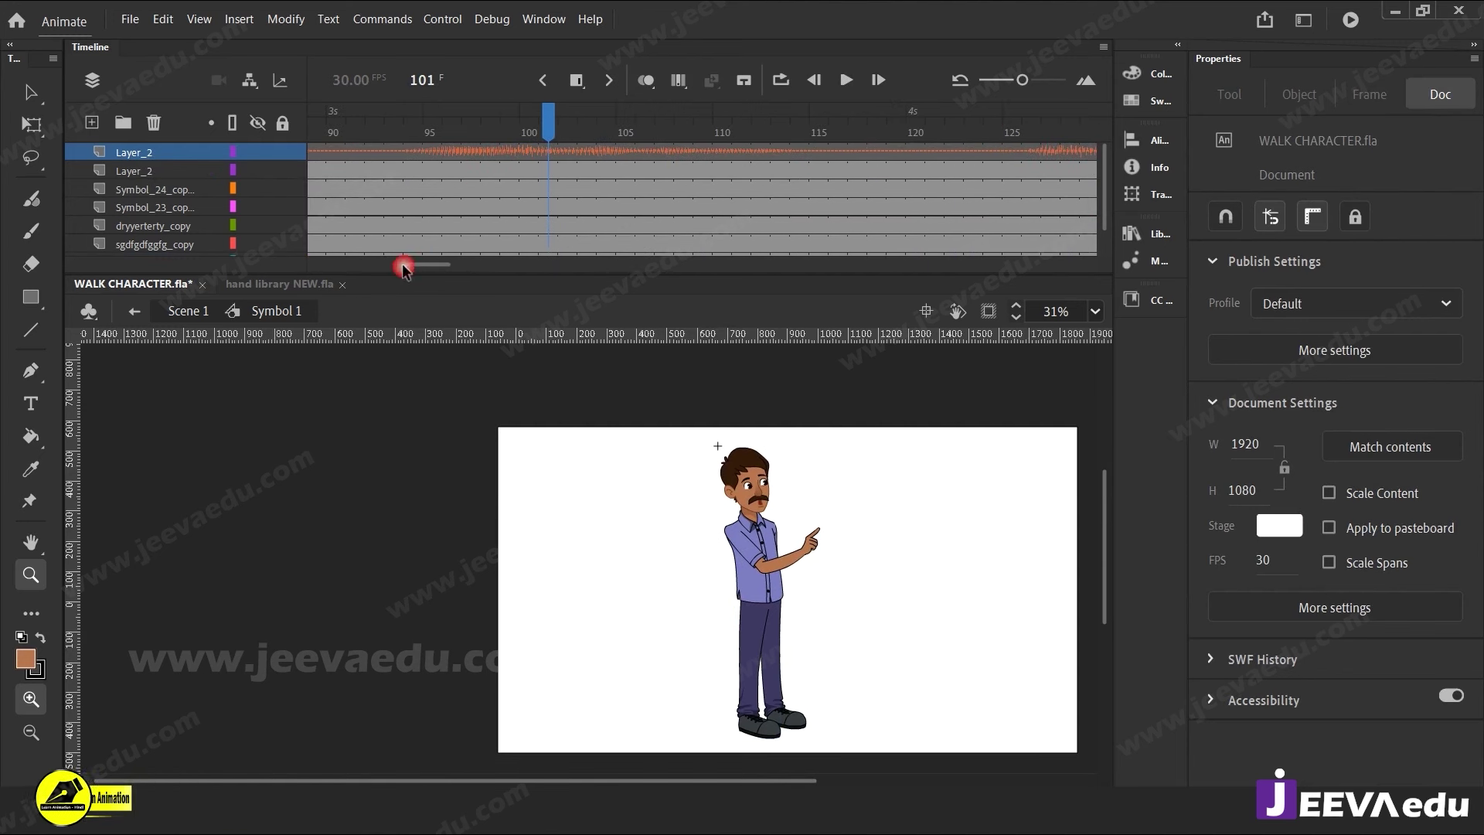
left_click(426, 152)
left_click_drag(429, 154, 608, 178)
Insert keyframes on all the character's layers at frame 88, leaving the audio layer out.
left_click_drag(454, 263, 414, 267)
left_click(792, 141)
left_click(663, 148)
left_click_drag(625, 174, 619, 263)
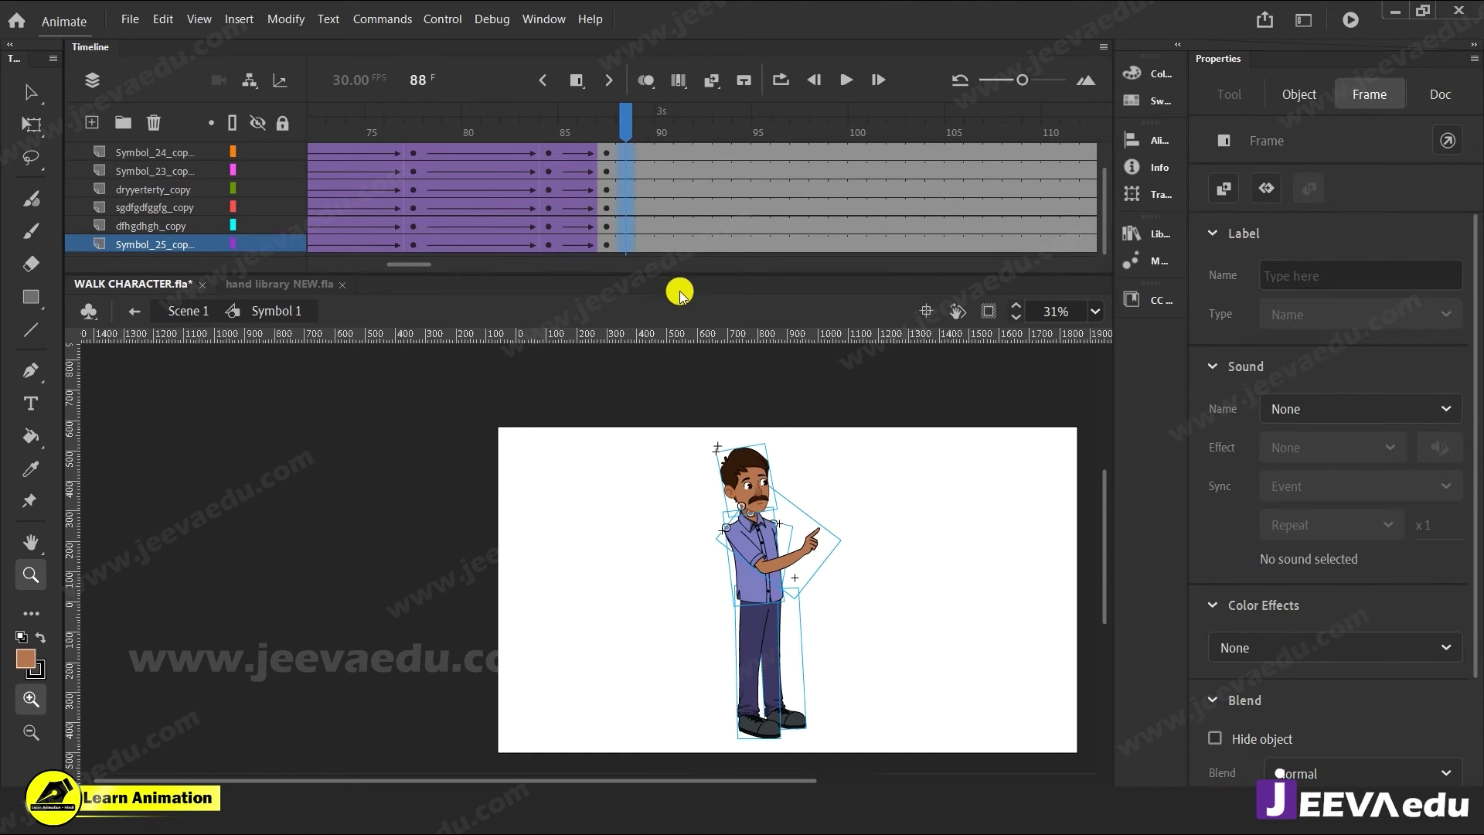
key("F6")
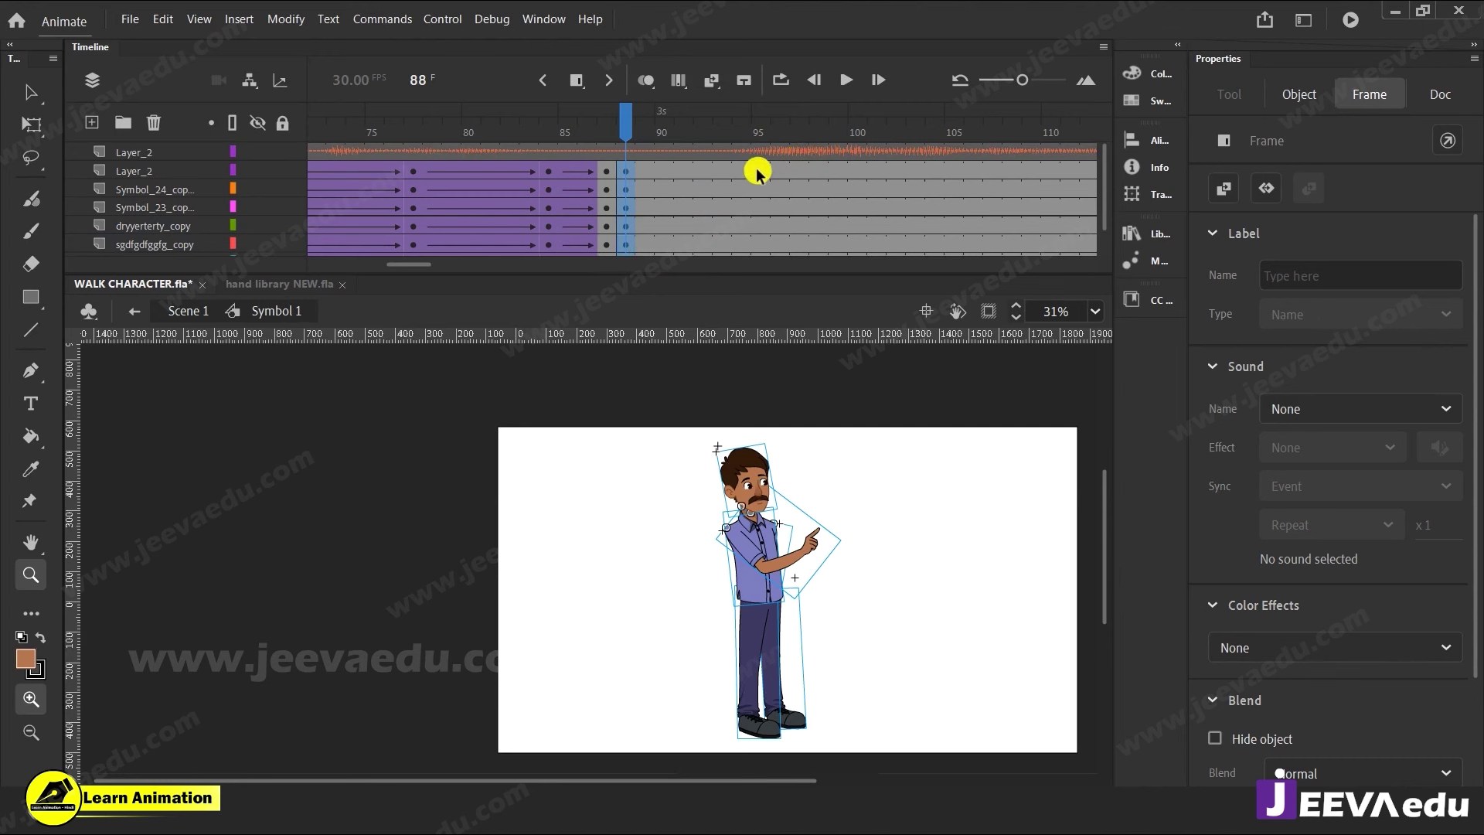
Play on from frame 88 to time the movement to the audio, and insert keyframes on the character's layers at frame 109.
key("Return")
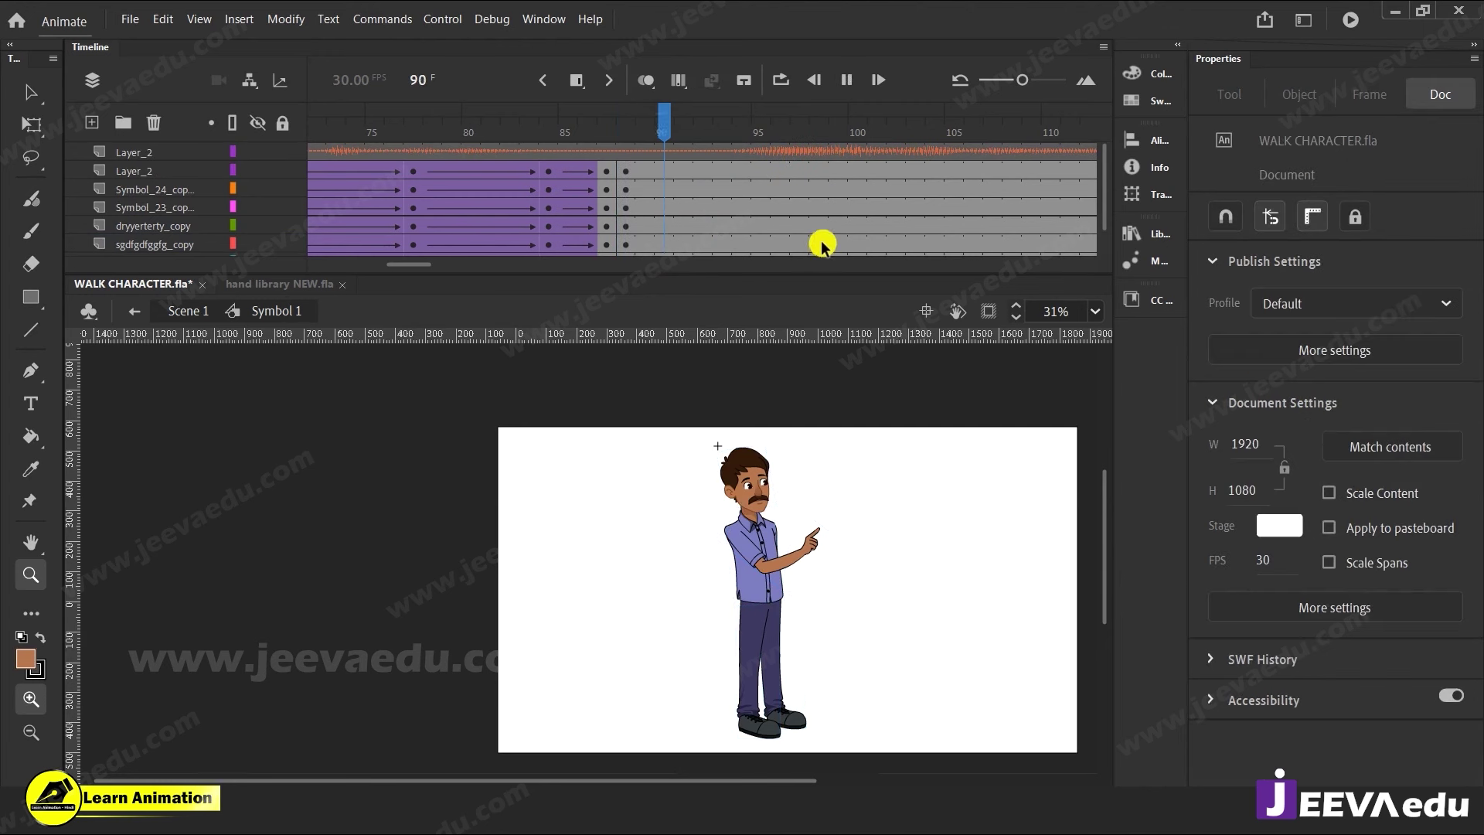
key("Return")
left_click_drag(972, 137, 906, 122)
key("Return")
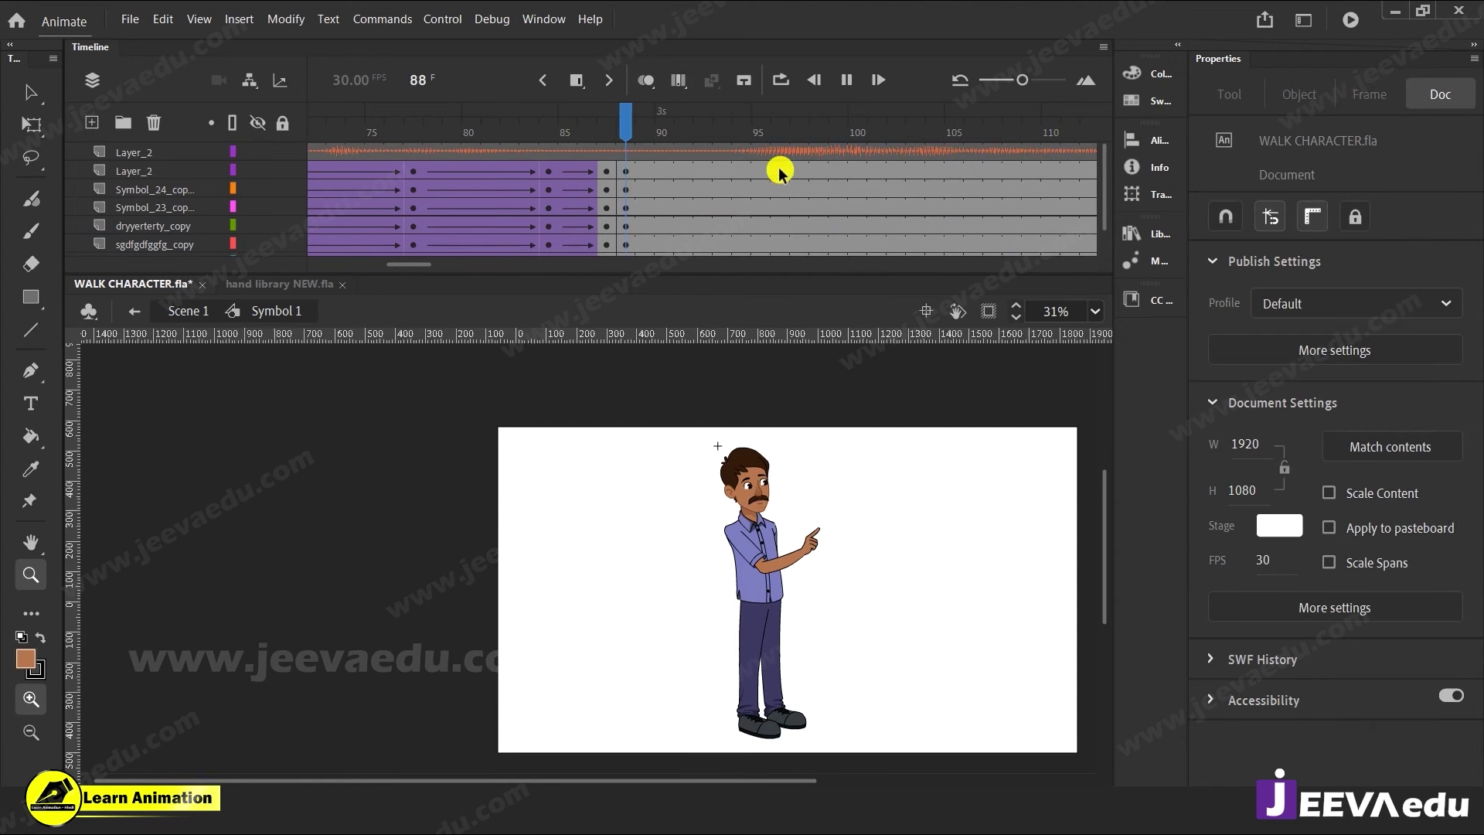
left_click_drag(1032, 154, 1037, 264)
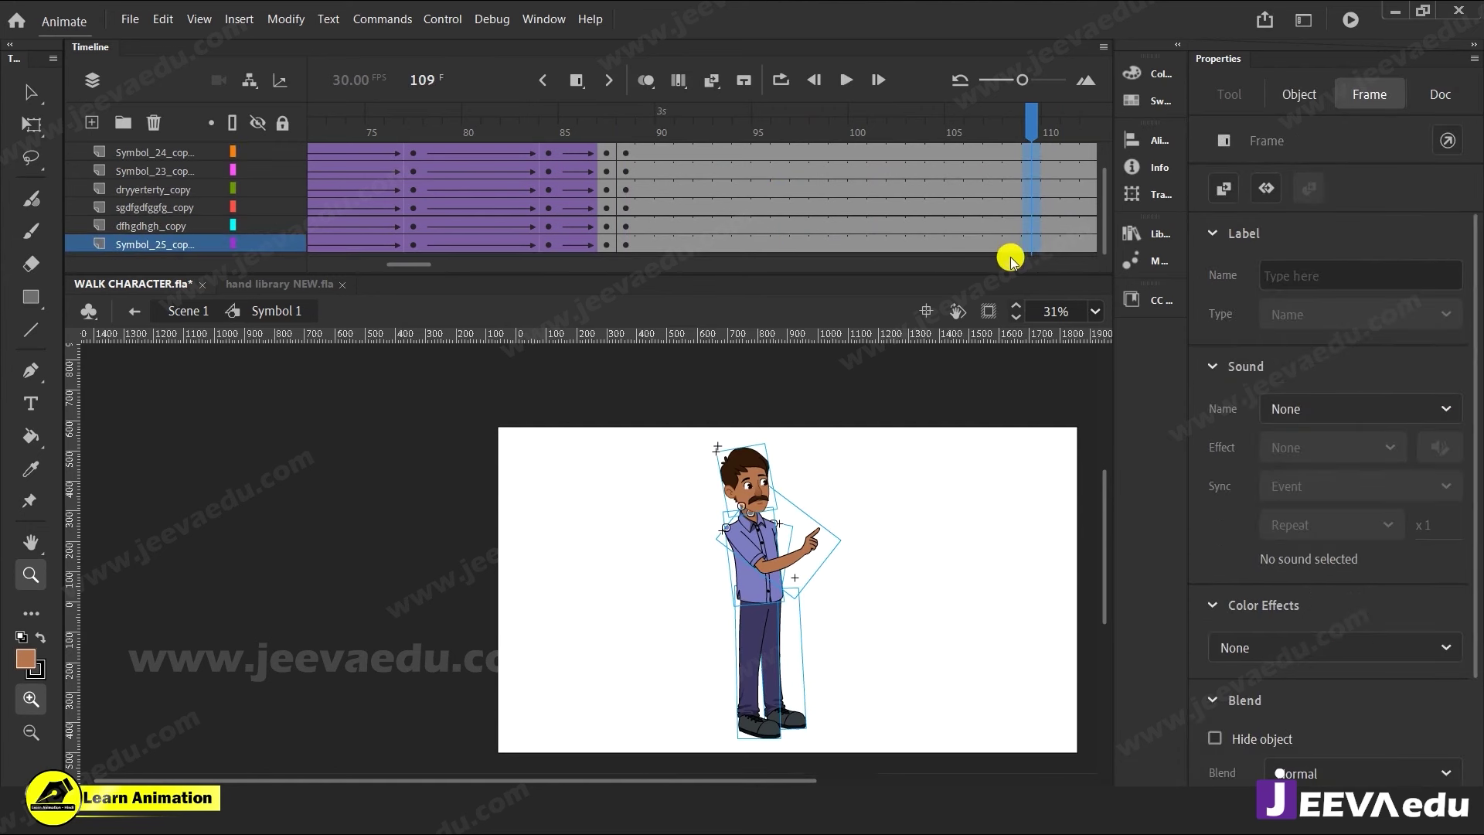
scroll(984, 217, "up", 2)
Create classic tweens on all the character's layers between frames 88 and 109.
left_click_drag(955, 169, 836, 255)
right_click(845, 200)
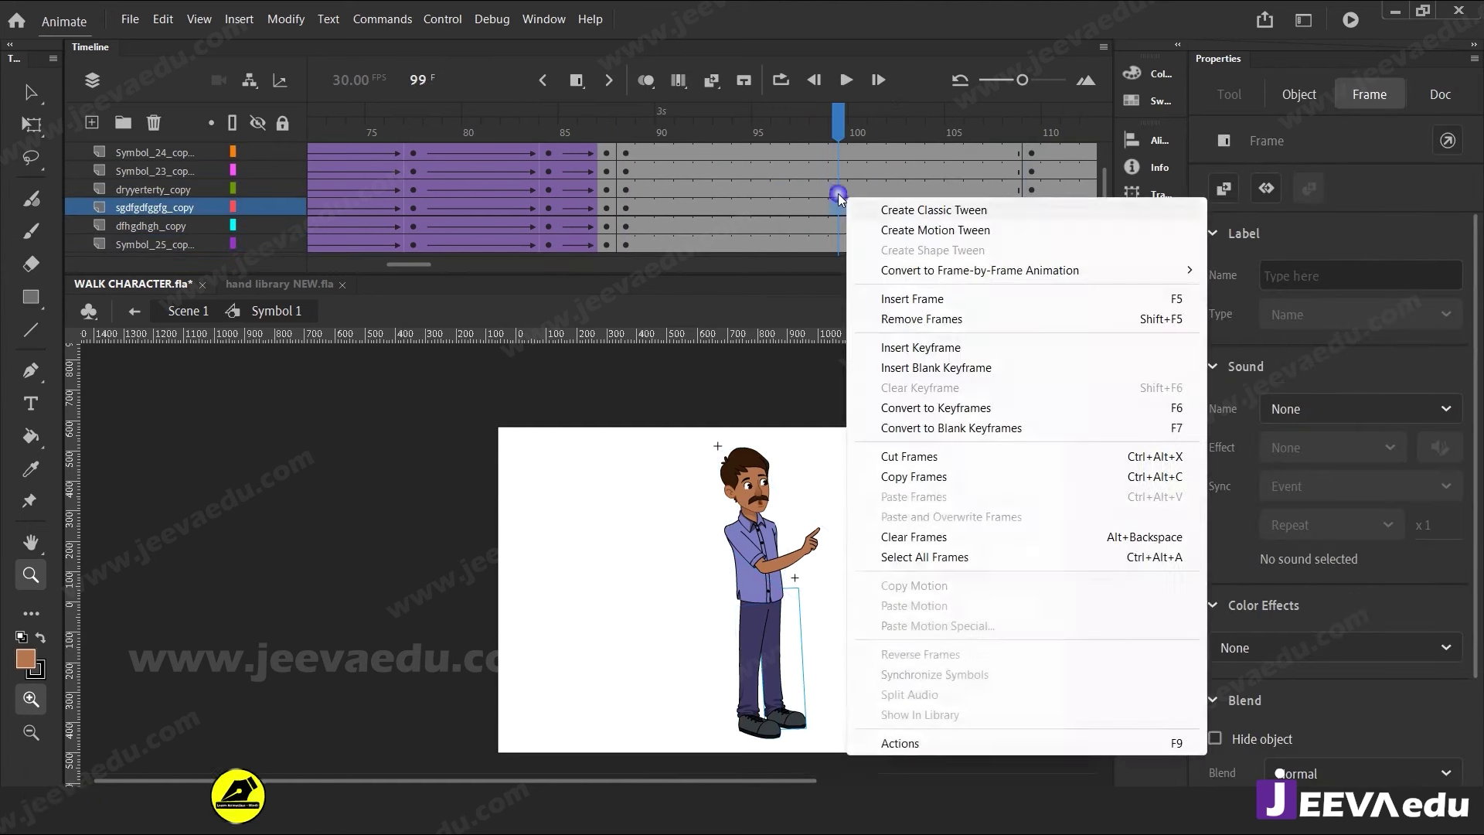
left_click(783, 188)
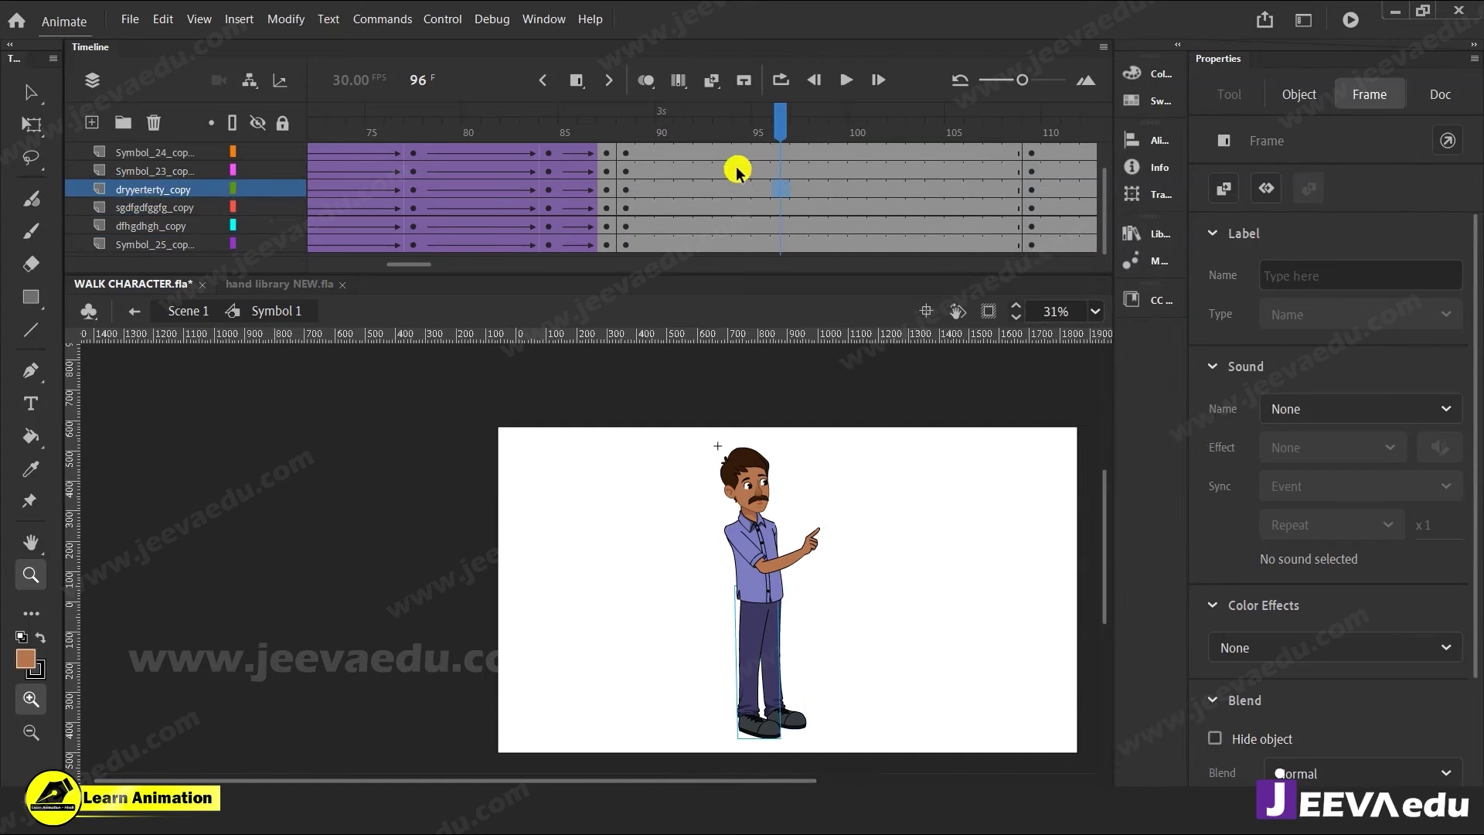
scroll(741, 177, "up", 1)
left_click_drag(715, 154, 779, 246)
right_click(739, 193)
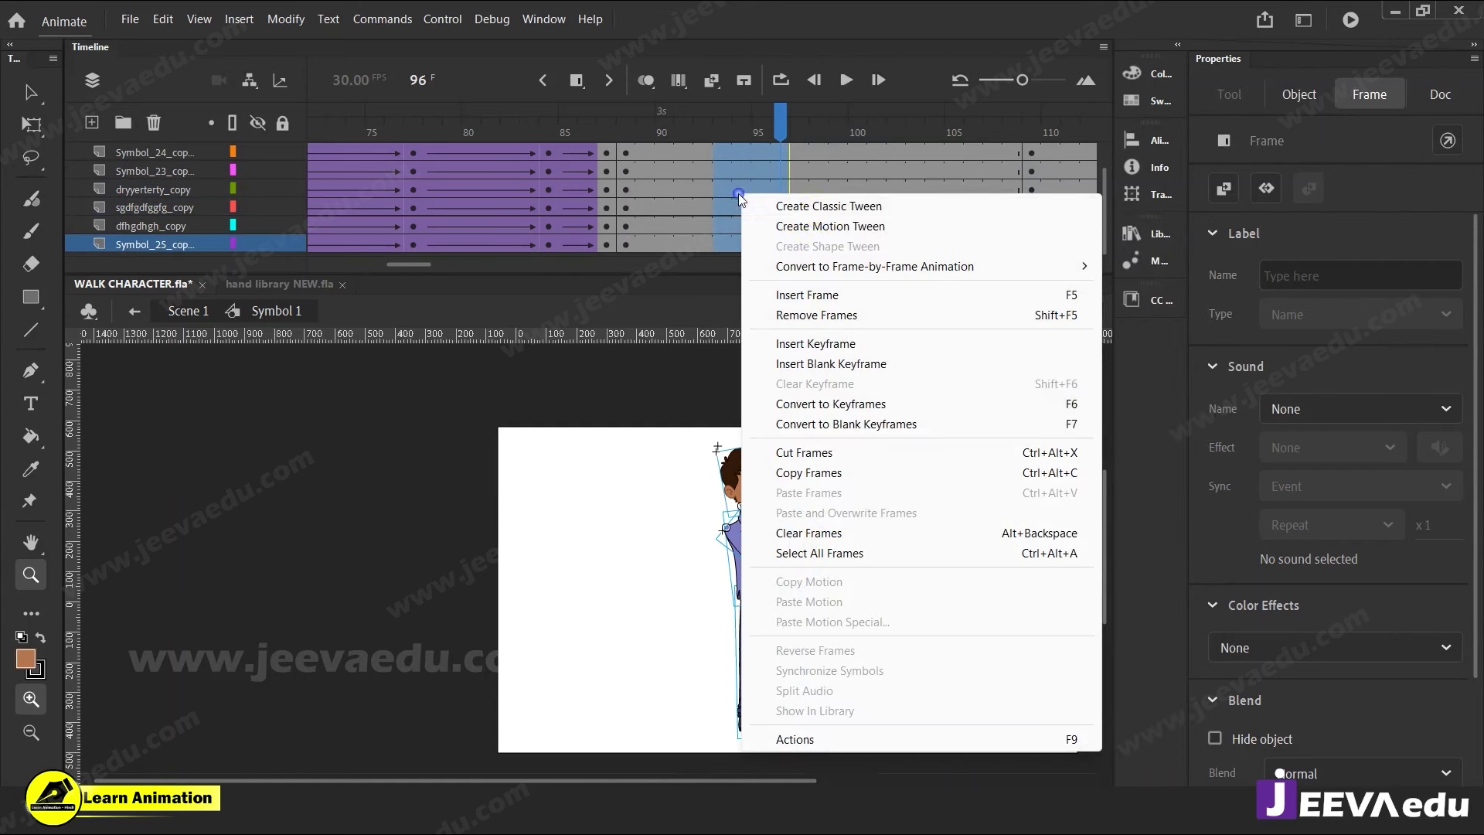
left_click(815, 204)
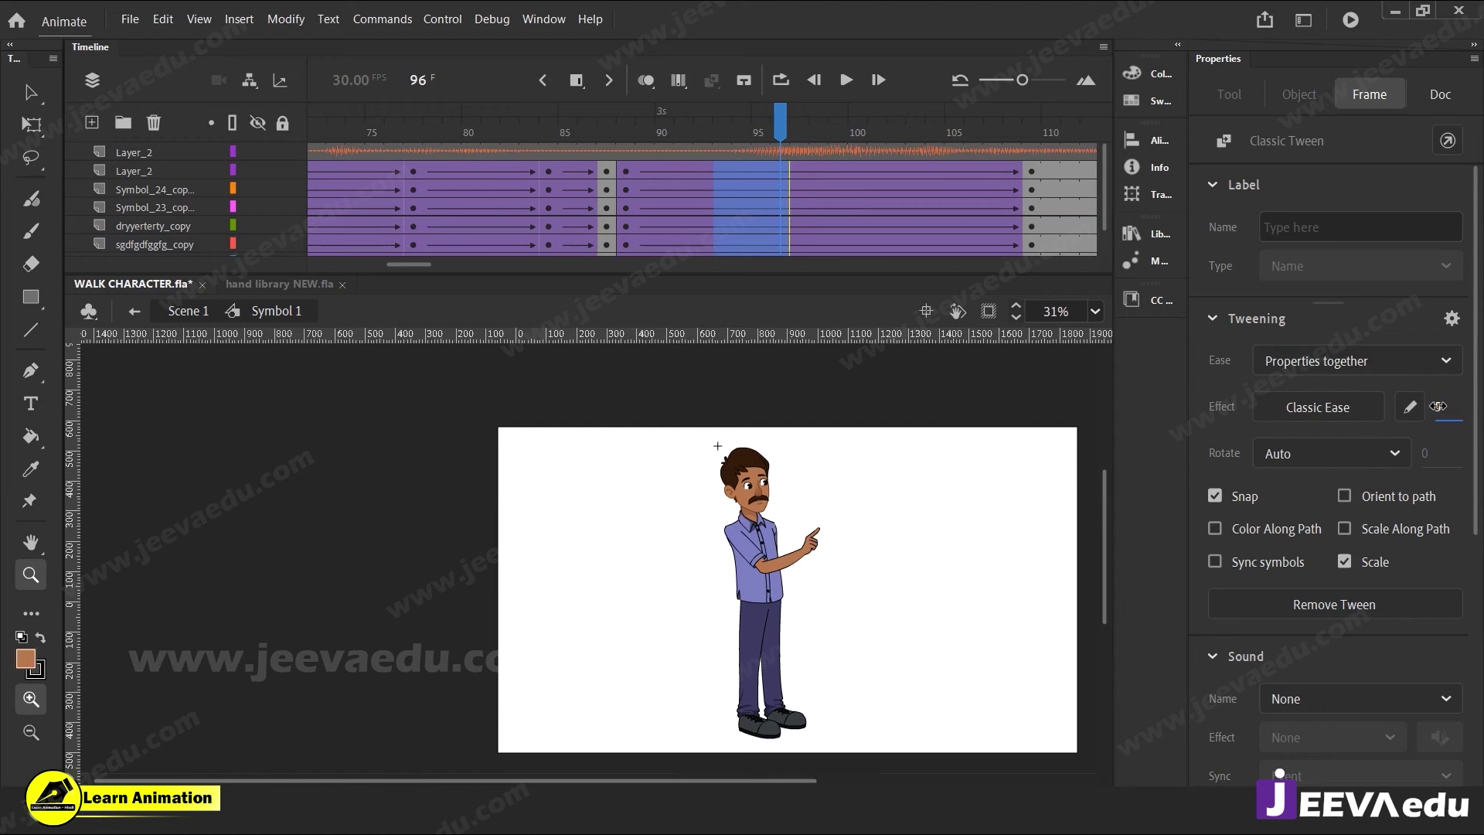
Zoom in on the character at frame 109 and rotate the upper body slightly clockwise from the waist.
left_click_drag(871, 121, 1034, 207)
key("v")
left_click_drag(693, 446, 813, 560)
key("z")
left_click(737, 583)
left_click_drag(794, 610, 857, 708)
left_click(491, 191)
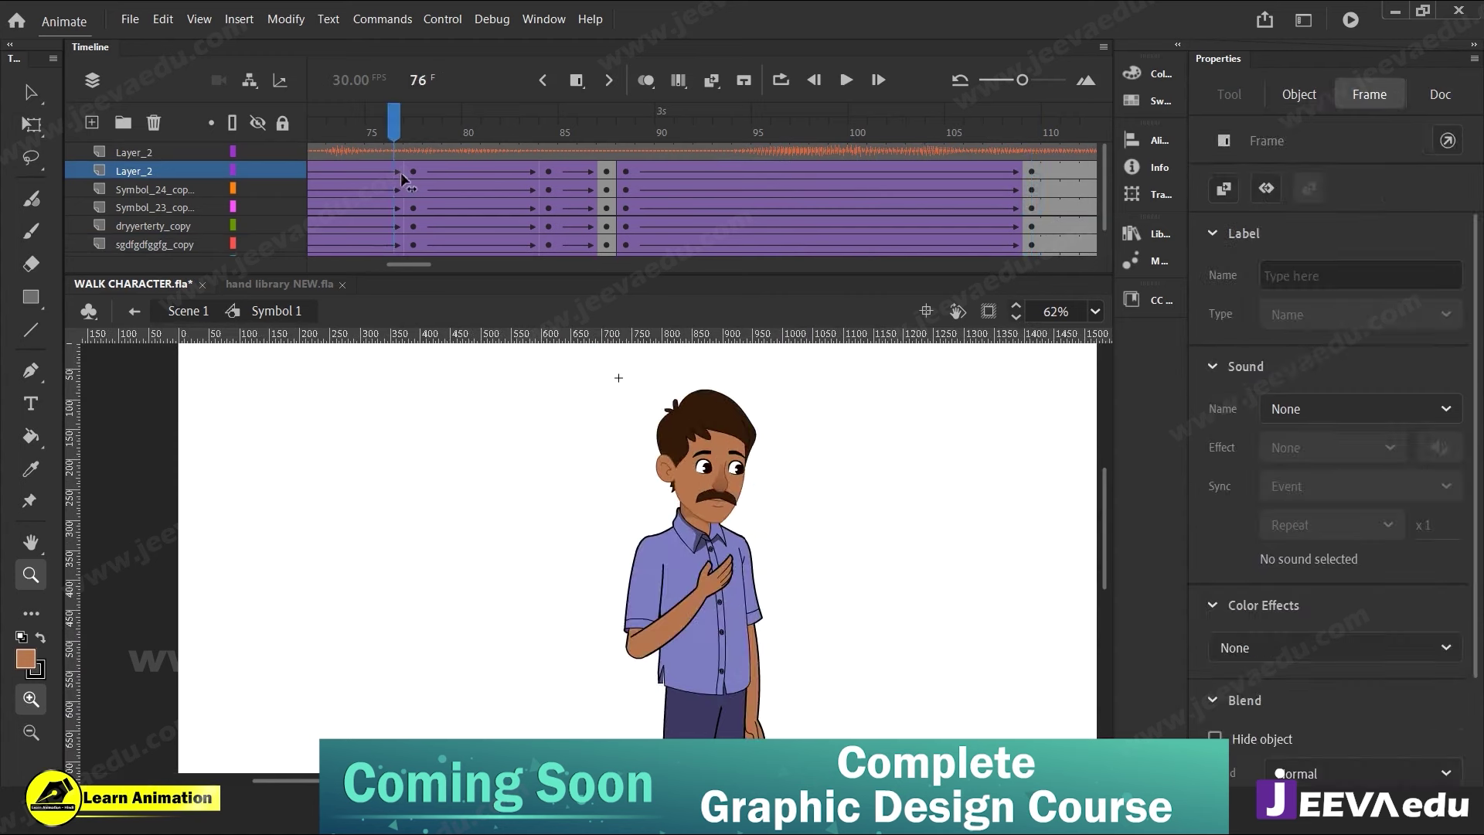
left_click_drag(491, 192, 1026, 228)
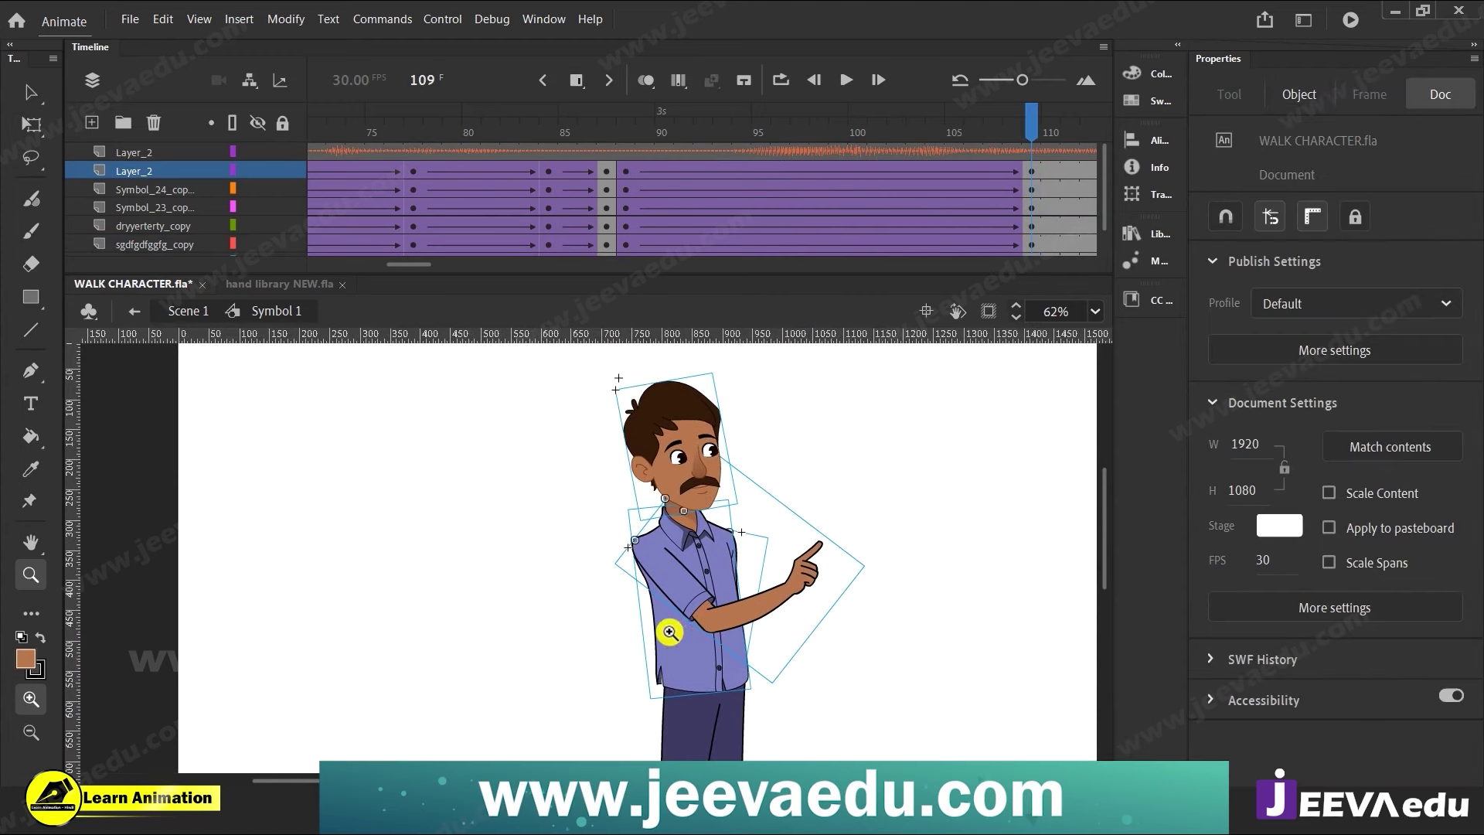
key("v")
key("q")
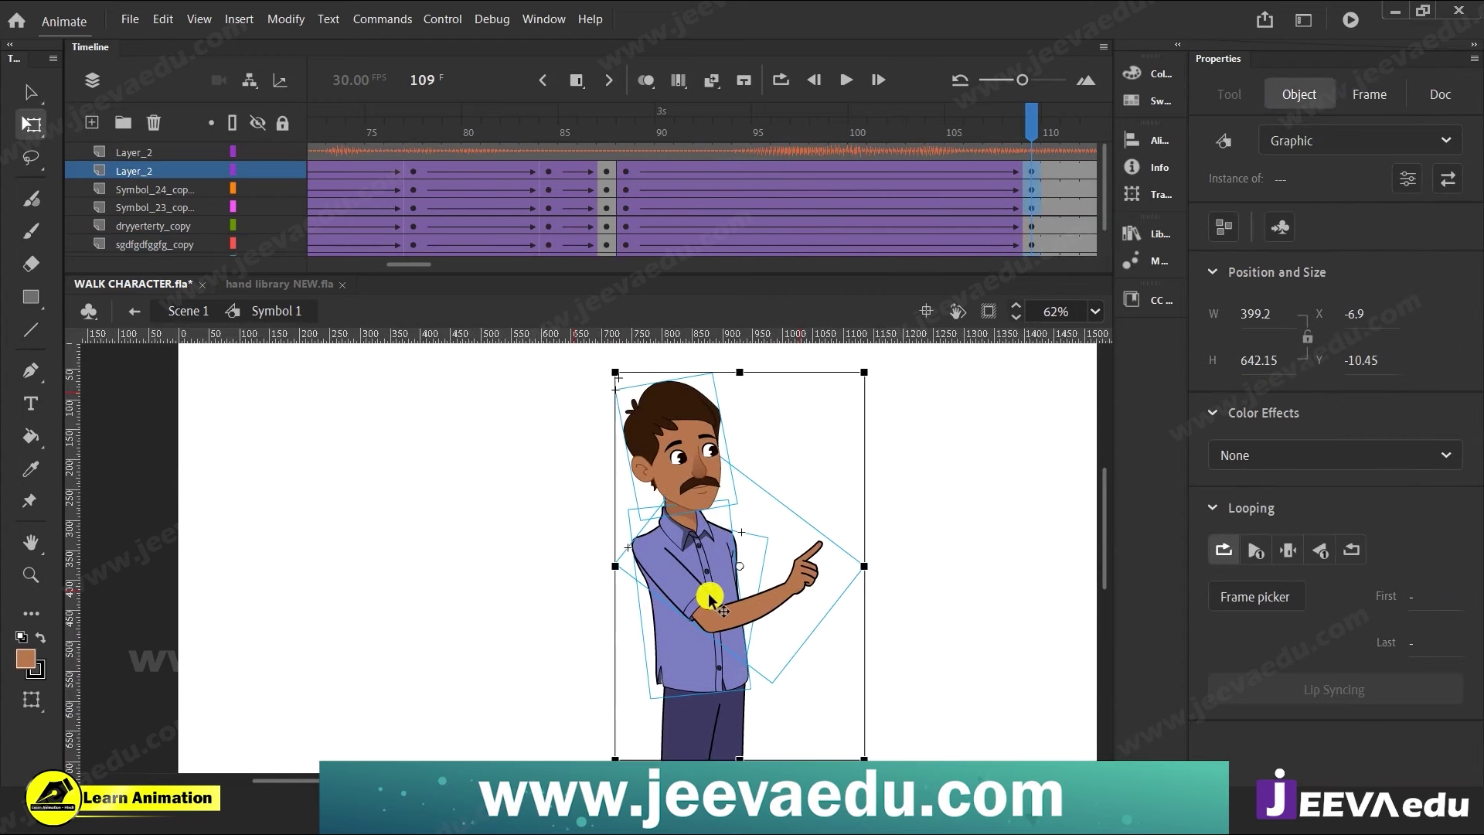
left_click_drag(874, 374, 886, 372)
left_click(860, 416)
Rotate the head slightly clockwise at frame 109 and lower the pointing arm a little.
left_click(730, 419)
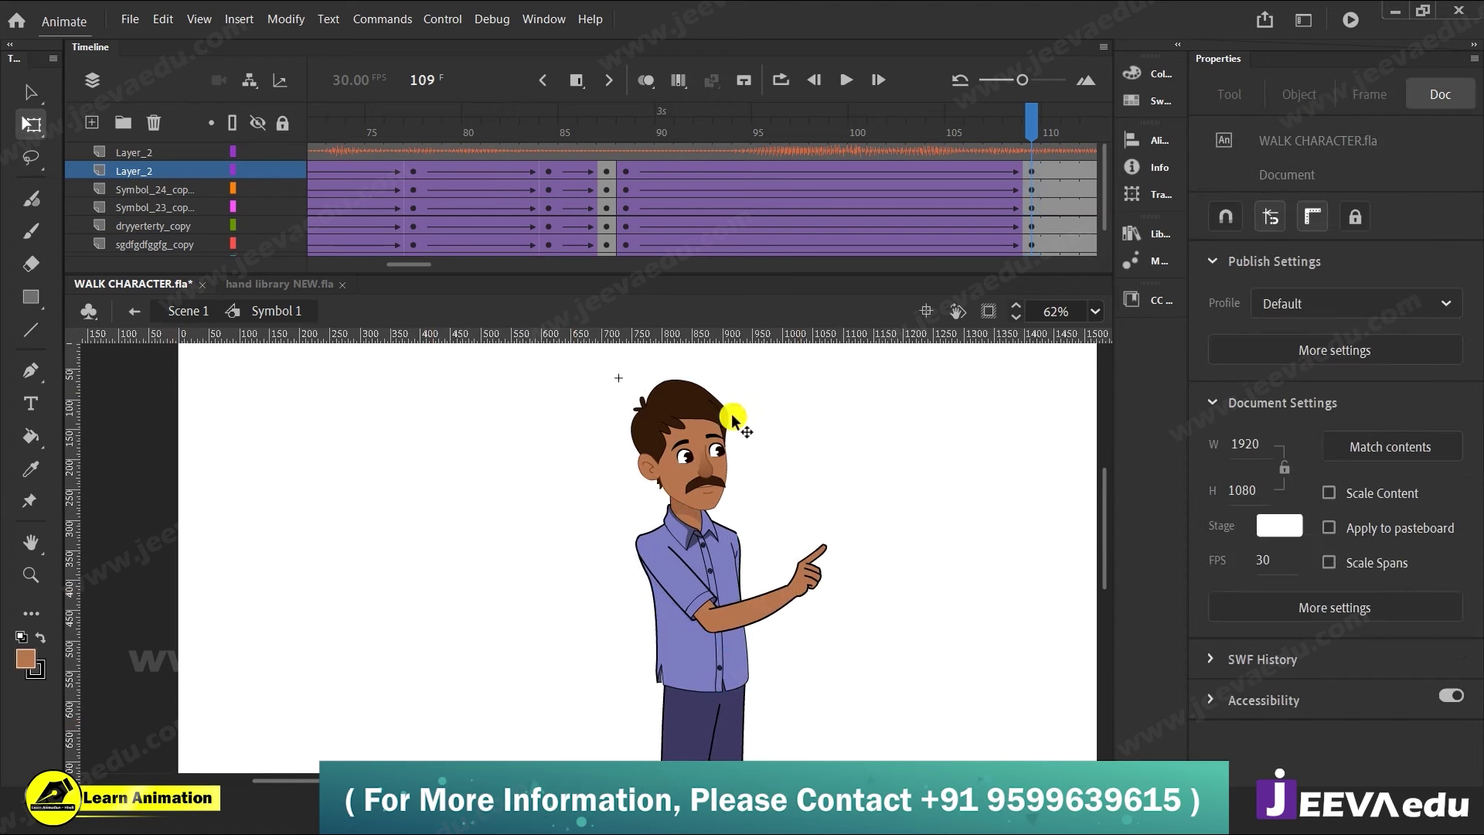
left_click_drag(734, 369, 748, 381)
left_click(798, 589)
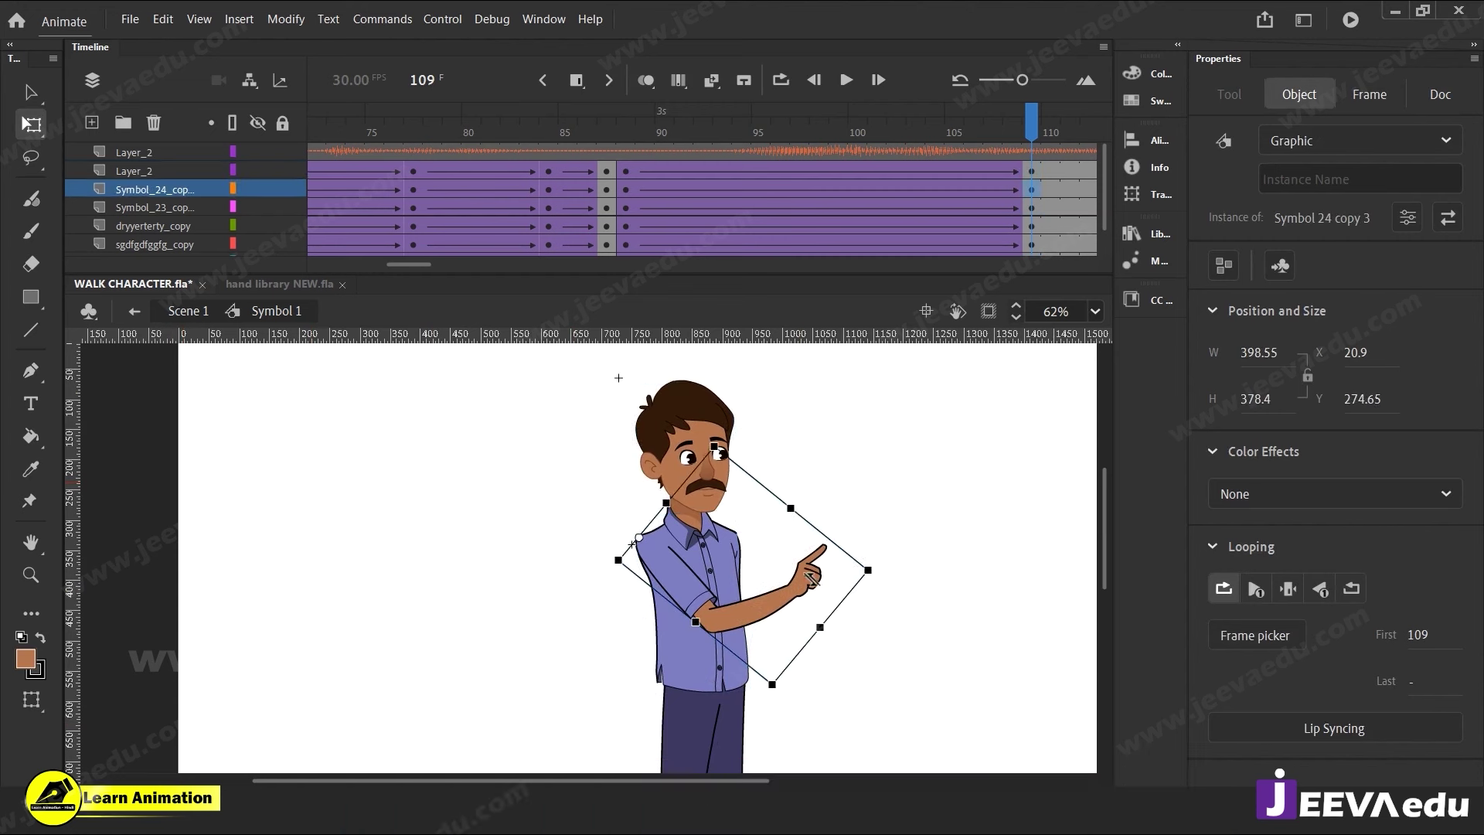
left_click(742, 567)
left_click(741, 570)
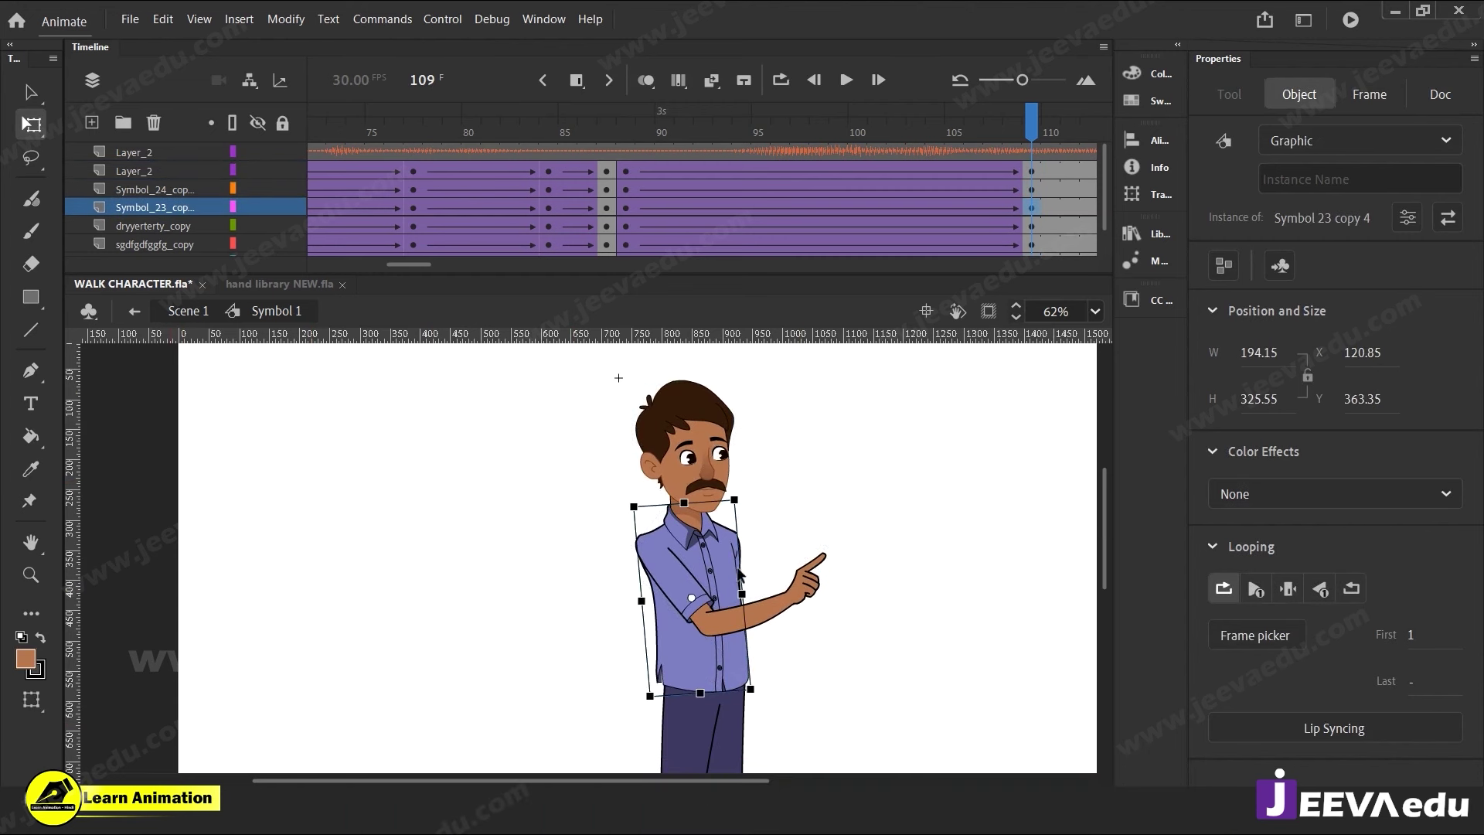
Adjust the front leg slightly at frame 109 and scrub up to that frame to check the movement.
left_click(772, 712)
left_click(742, 718)
left_click_drag(736, 767, 751, 770)
left_click_drag(968, 134, 1024, 233)
Rotate the pointing arm upward about the shoulder at frame 109 and compare the pose with frame 88.
left_click(813, 583)
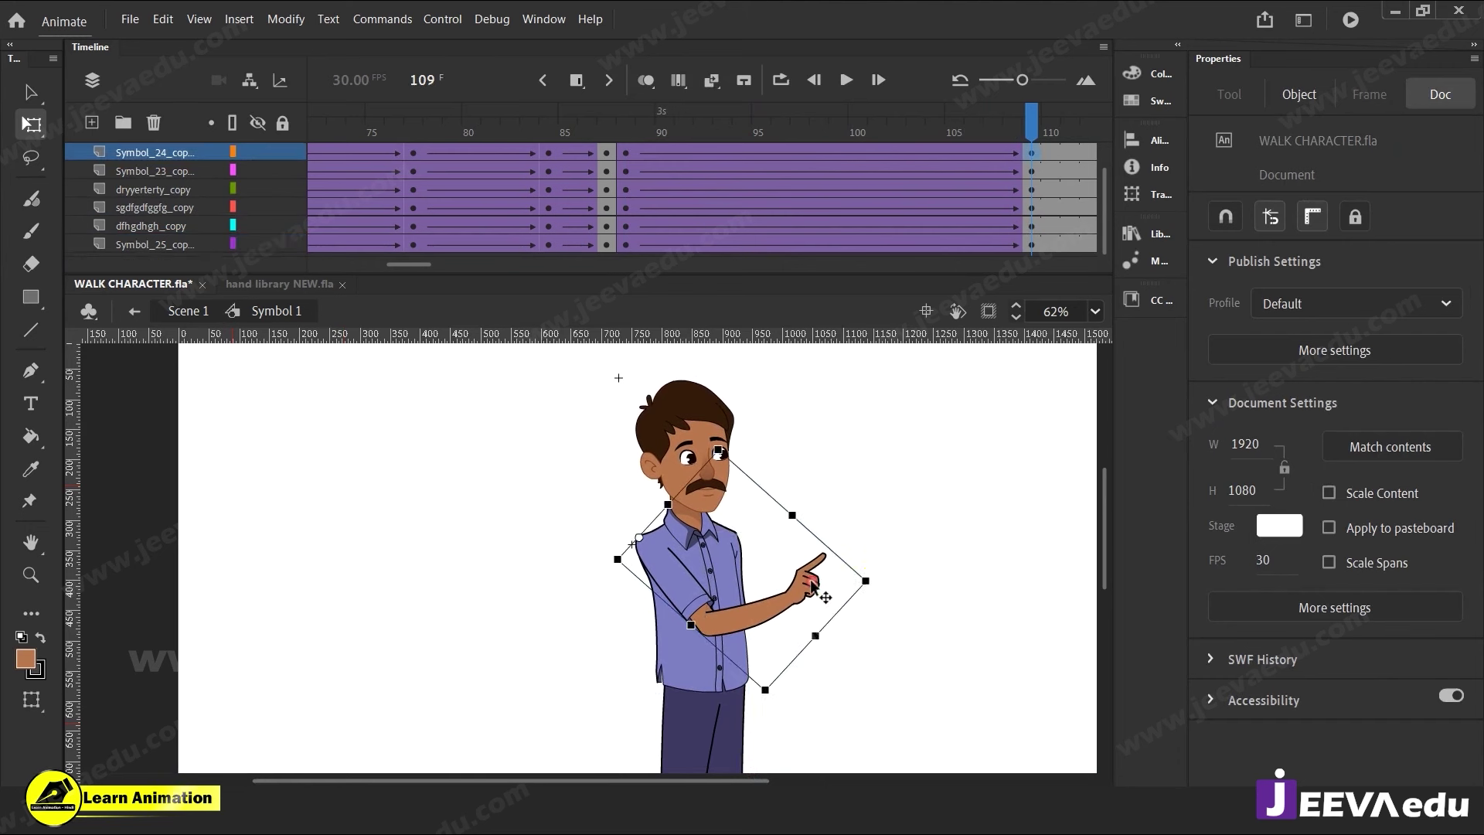
left_click_drag(874, 581, 889, 540)
left_click_drag(950, 138, 1029, 185)
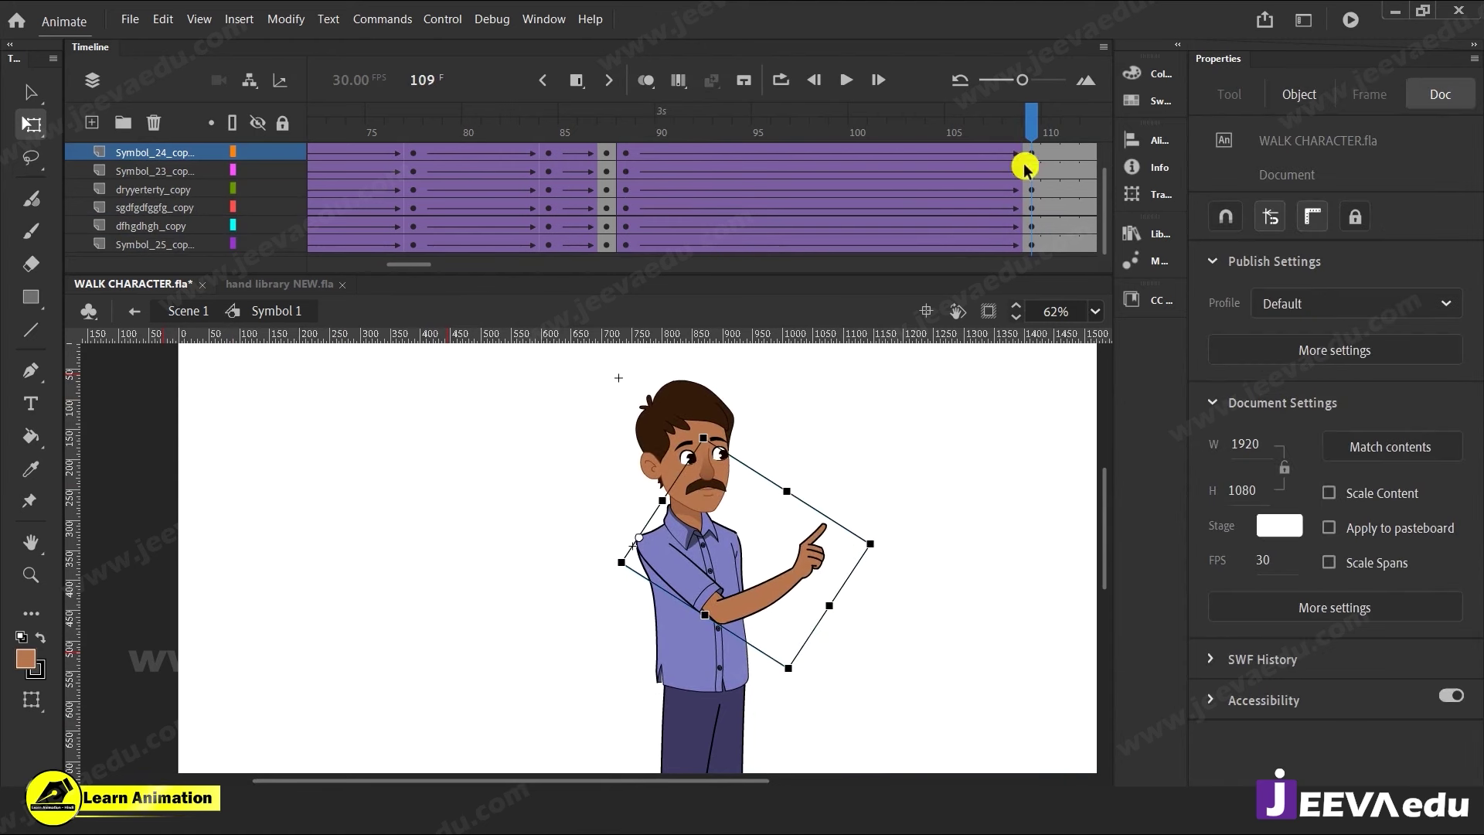
left_click_drag(885, 547, 889, 534)
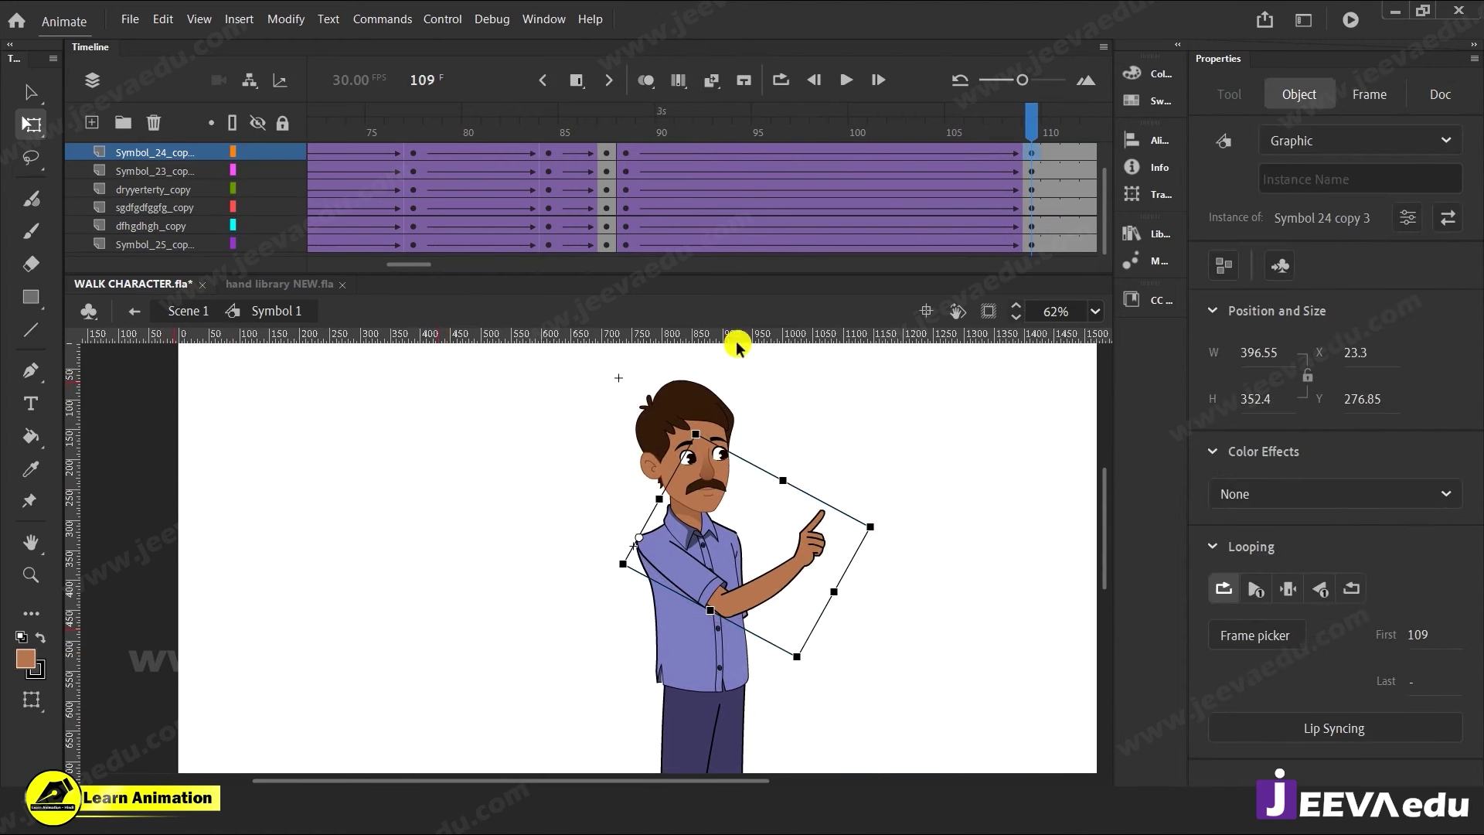
scroll(616, 170, "up", 1)
left_click(624, 170)
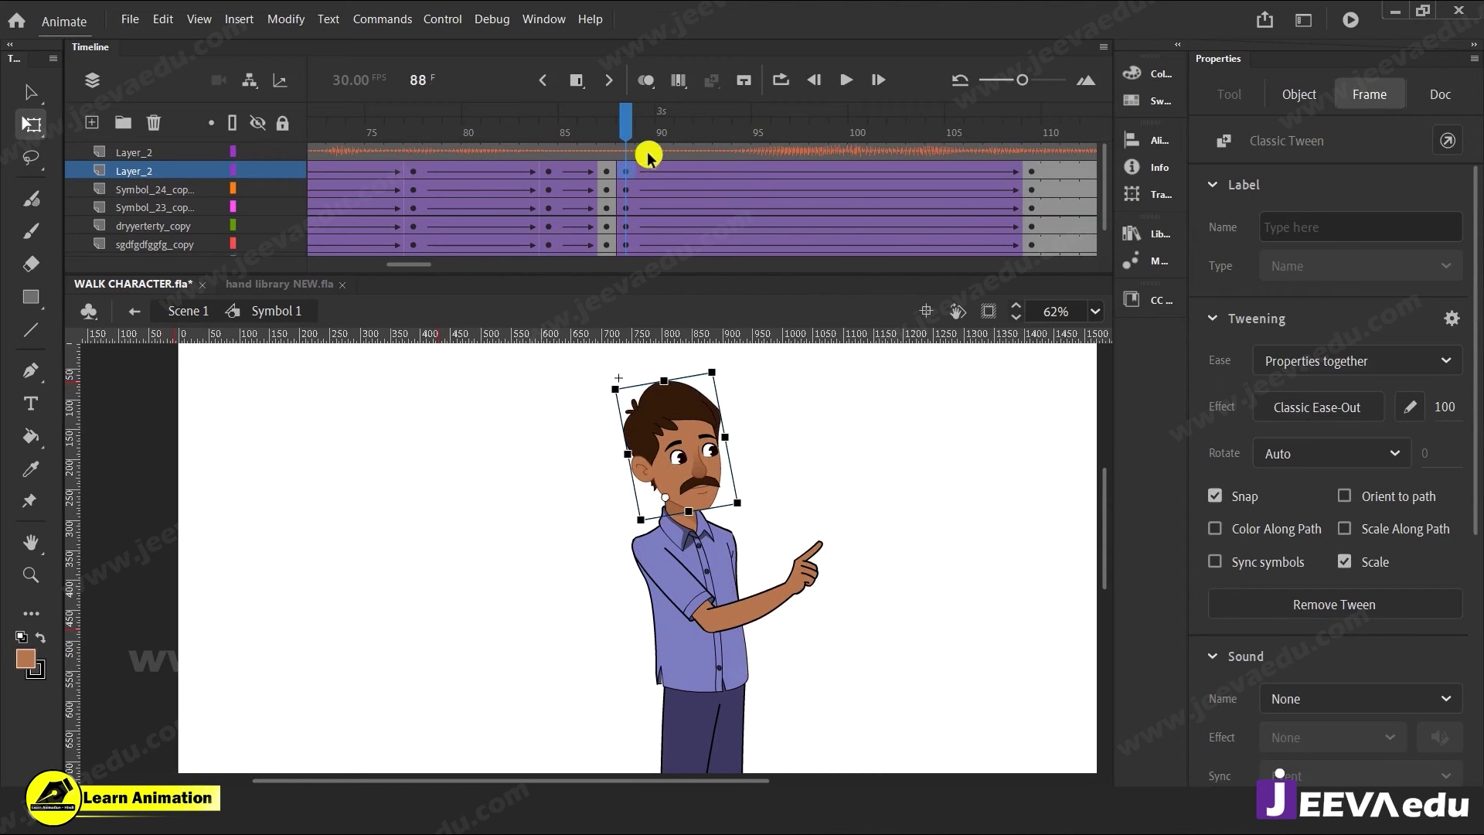
left_click(1029, 171)
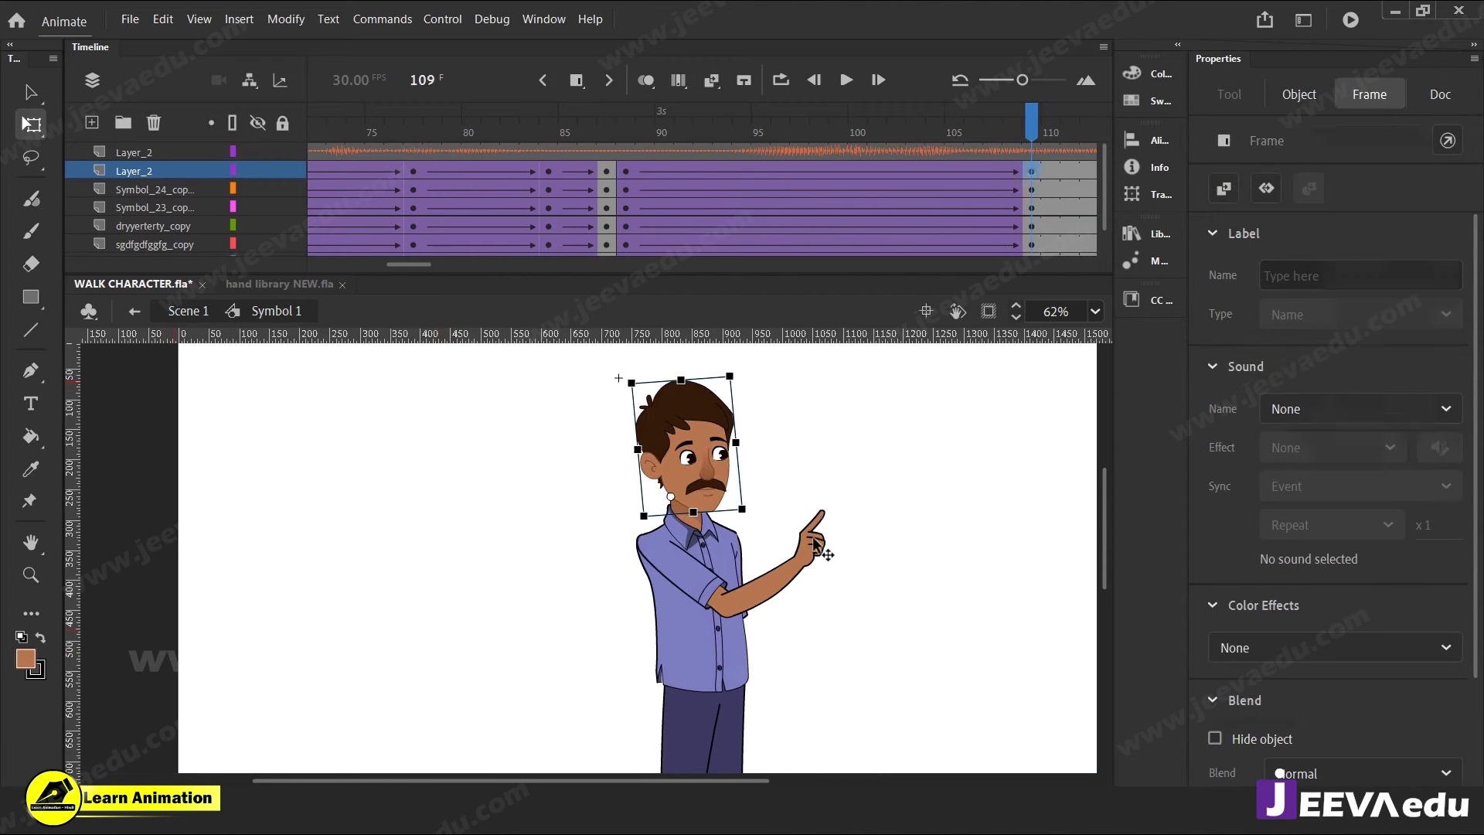
Inside the arm symbol, insert a forearm keyframe at frame 88 and classic-tween it to frame 109 with ease-out 100.
double_click(815, 544)
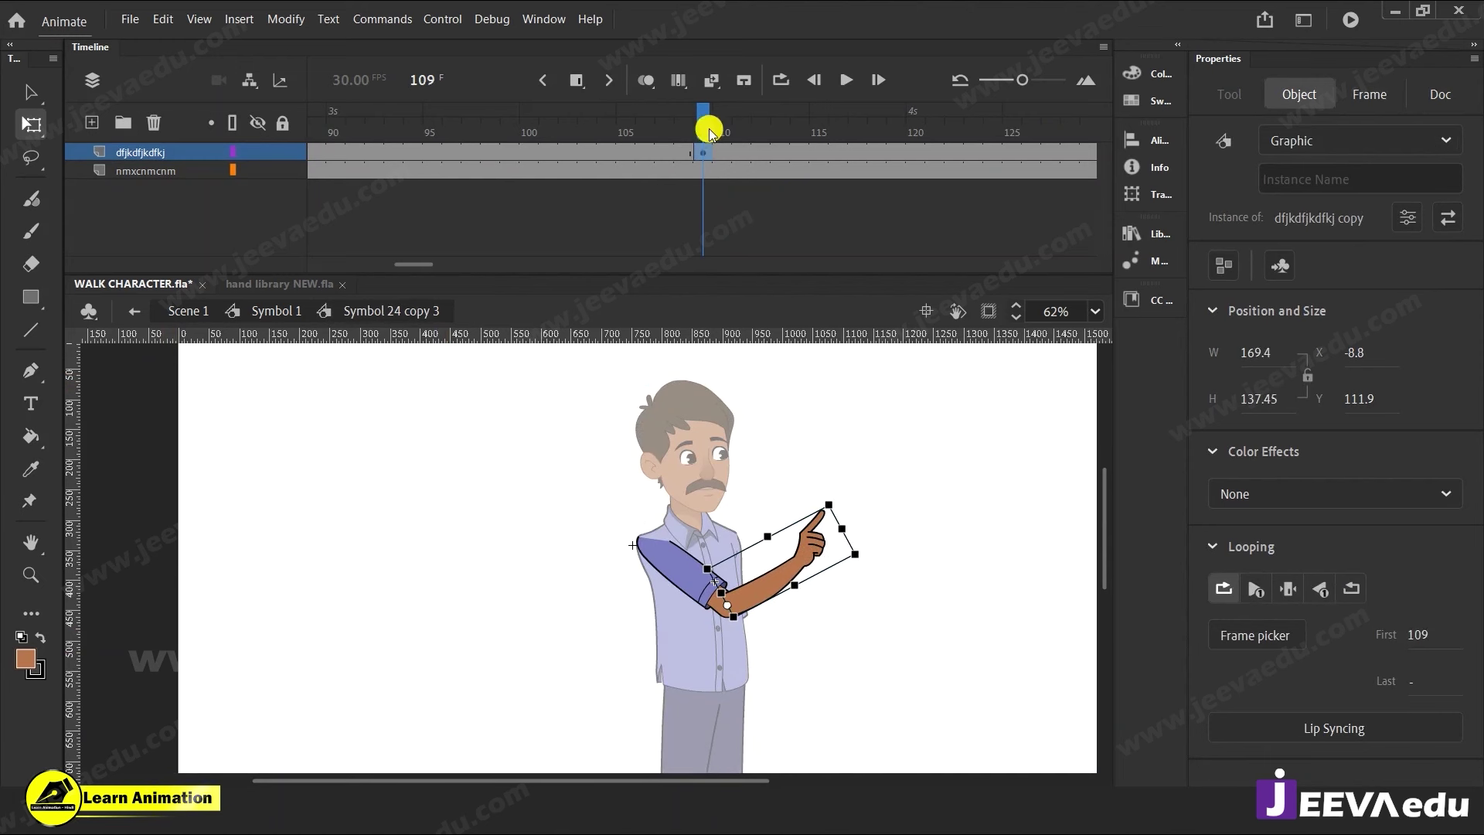
left_click_drag(709, 131, 376, 182)
left_click(412, 145)
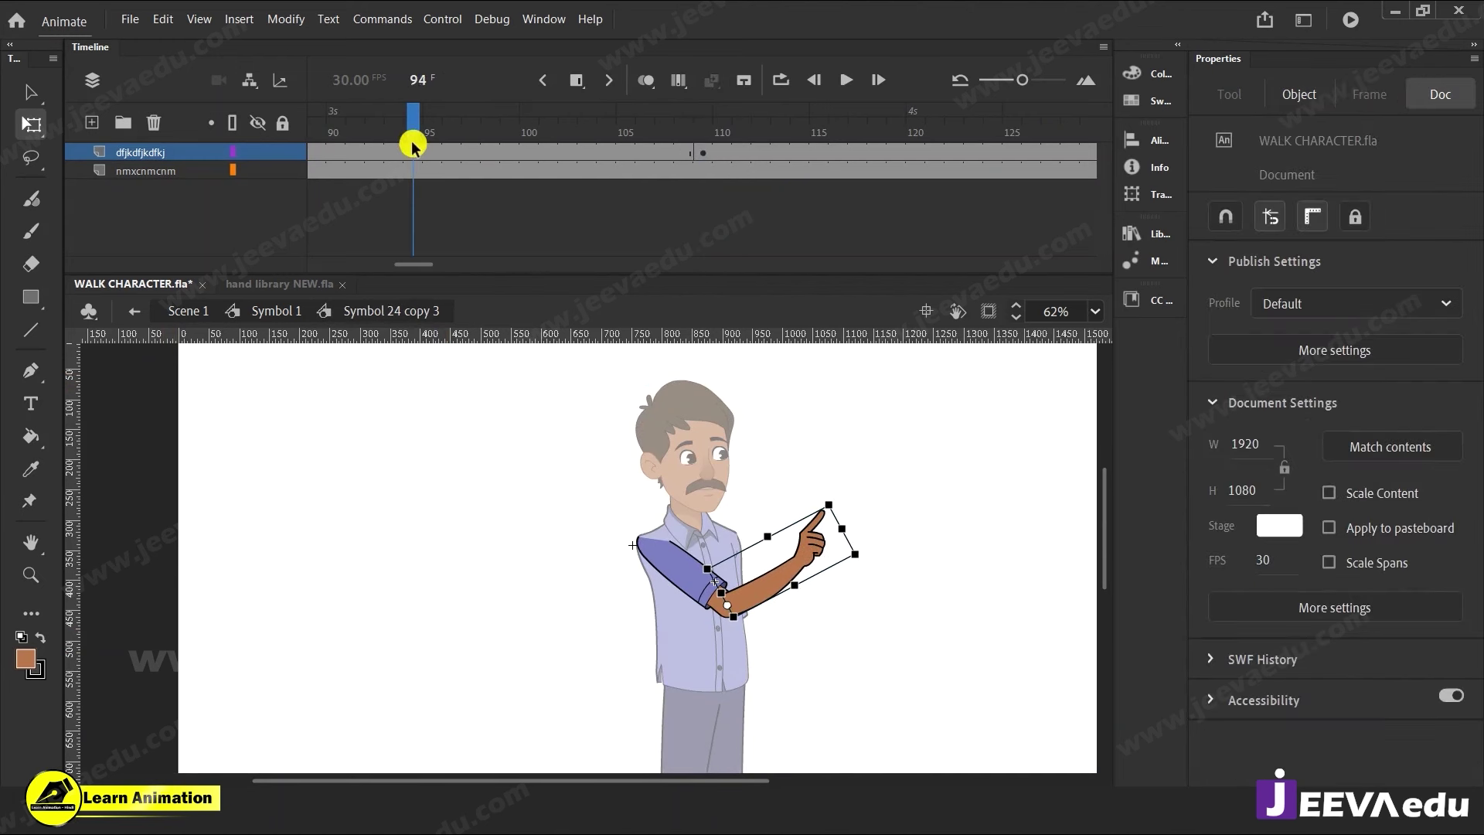
left_click_drag(412, 129, 681, 157)
left_click(686, 160)
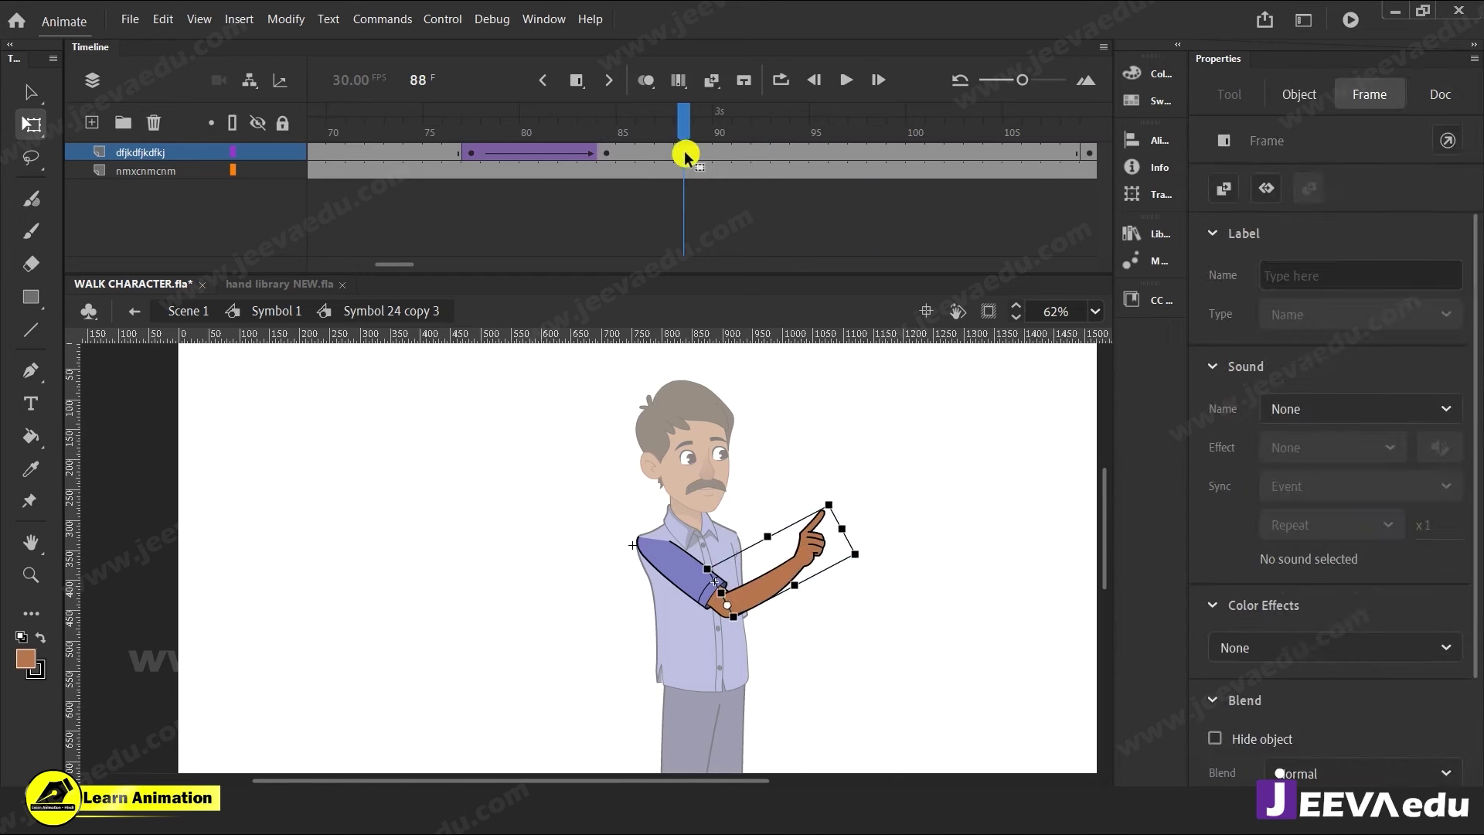
right_click(721, 151)
left_click(761, 158)
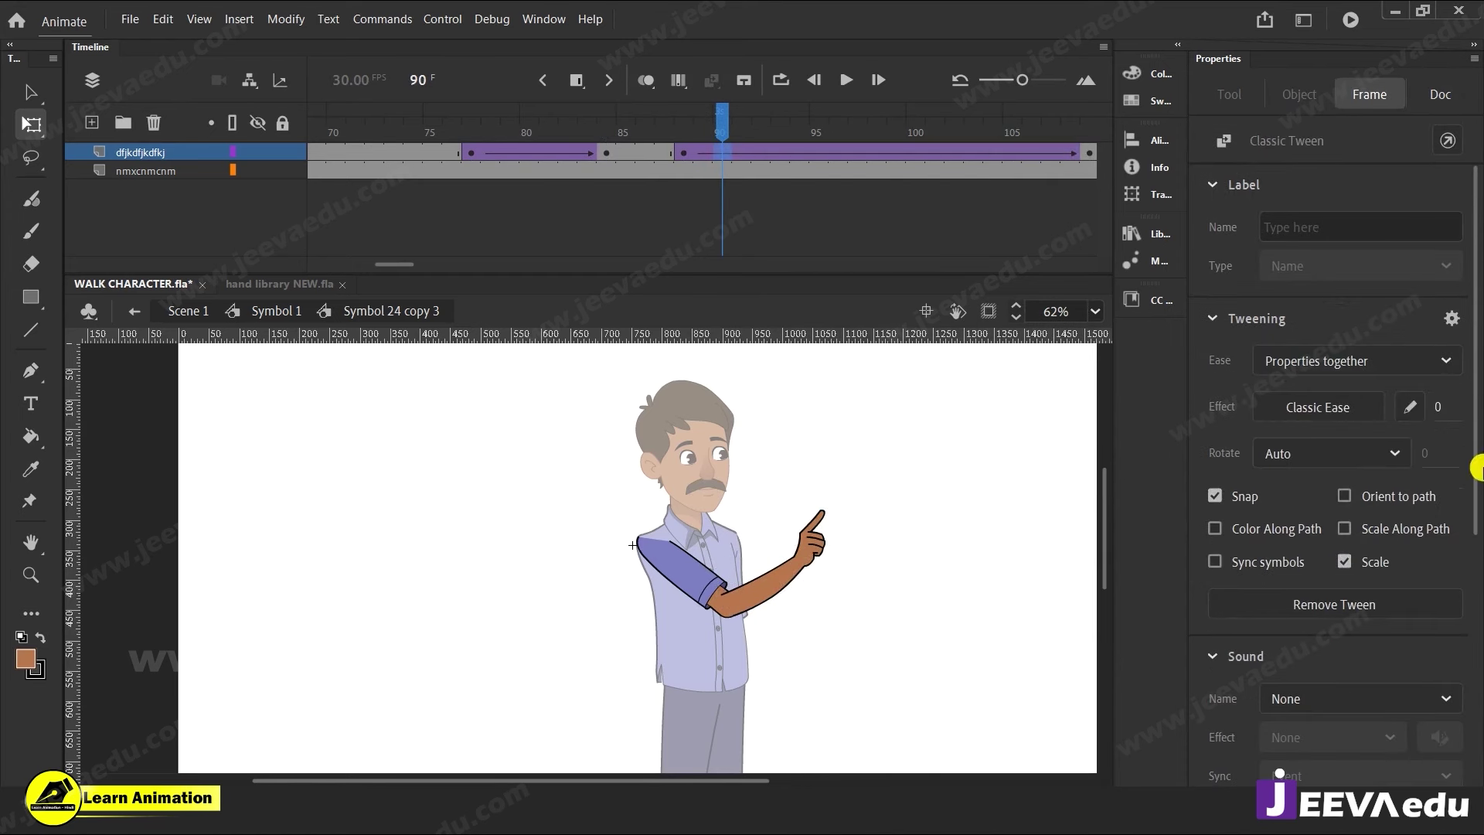
left_click_drag(754, 143, 1071, 171)
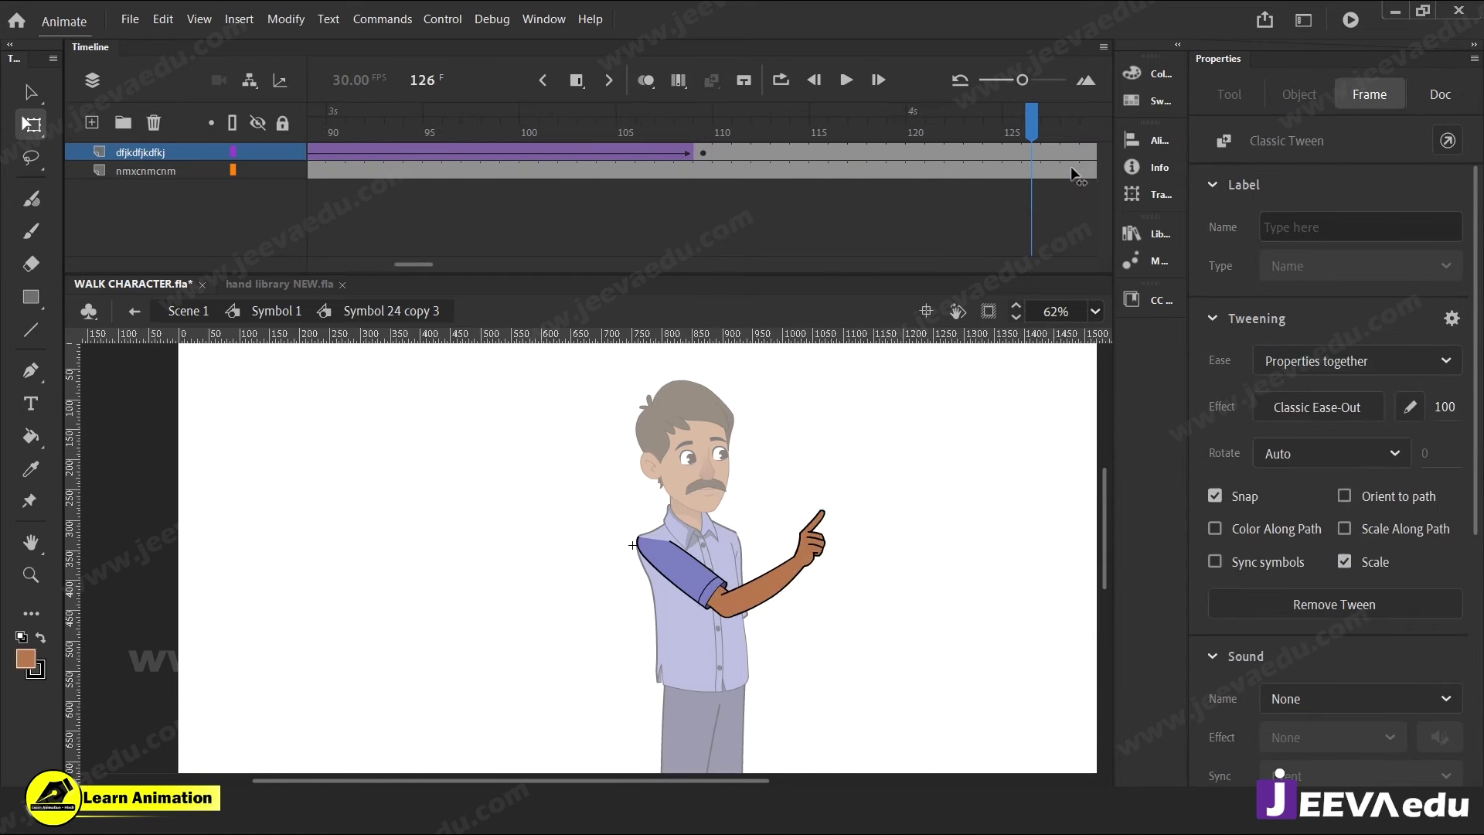
Rotate the forearm slightly clockwise at frame 109 inside the arm symbol, return to Symbol 1 and scrub through the movement.
left_click(705, 154)
left_click_drag(852, 510, 860, 520)
double_click(923, 541)
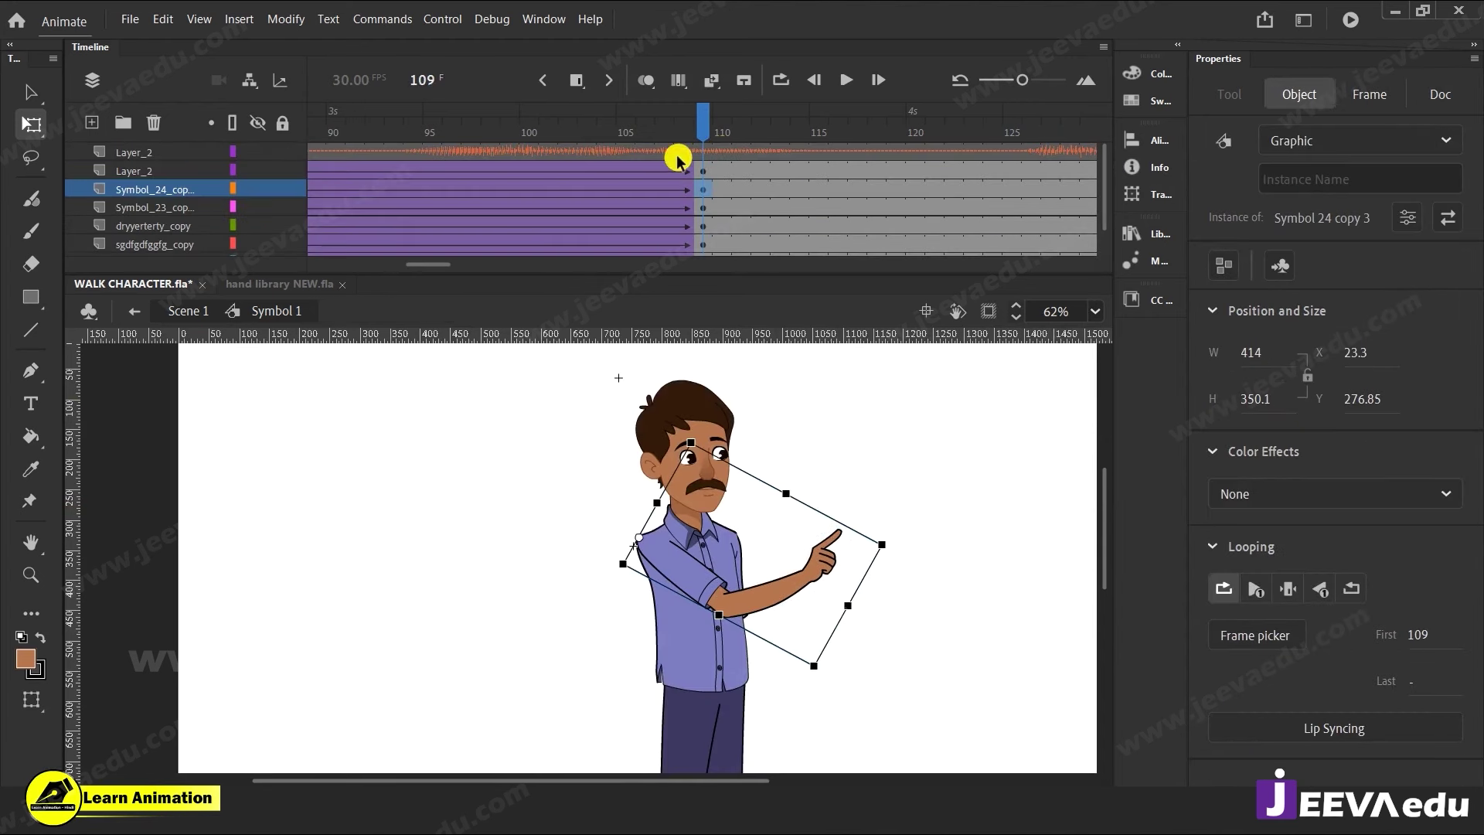
left_click_drag(422, 264, 404, 265)
left_click_drag(662, 132, 1051, 246)
Reopen the arm symbol, lower the forearm further at frame 109, then return to Symbol 1 and check the motion.
left_click(773, 572)
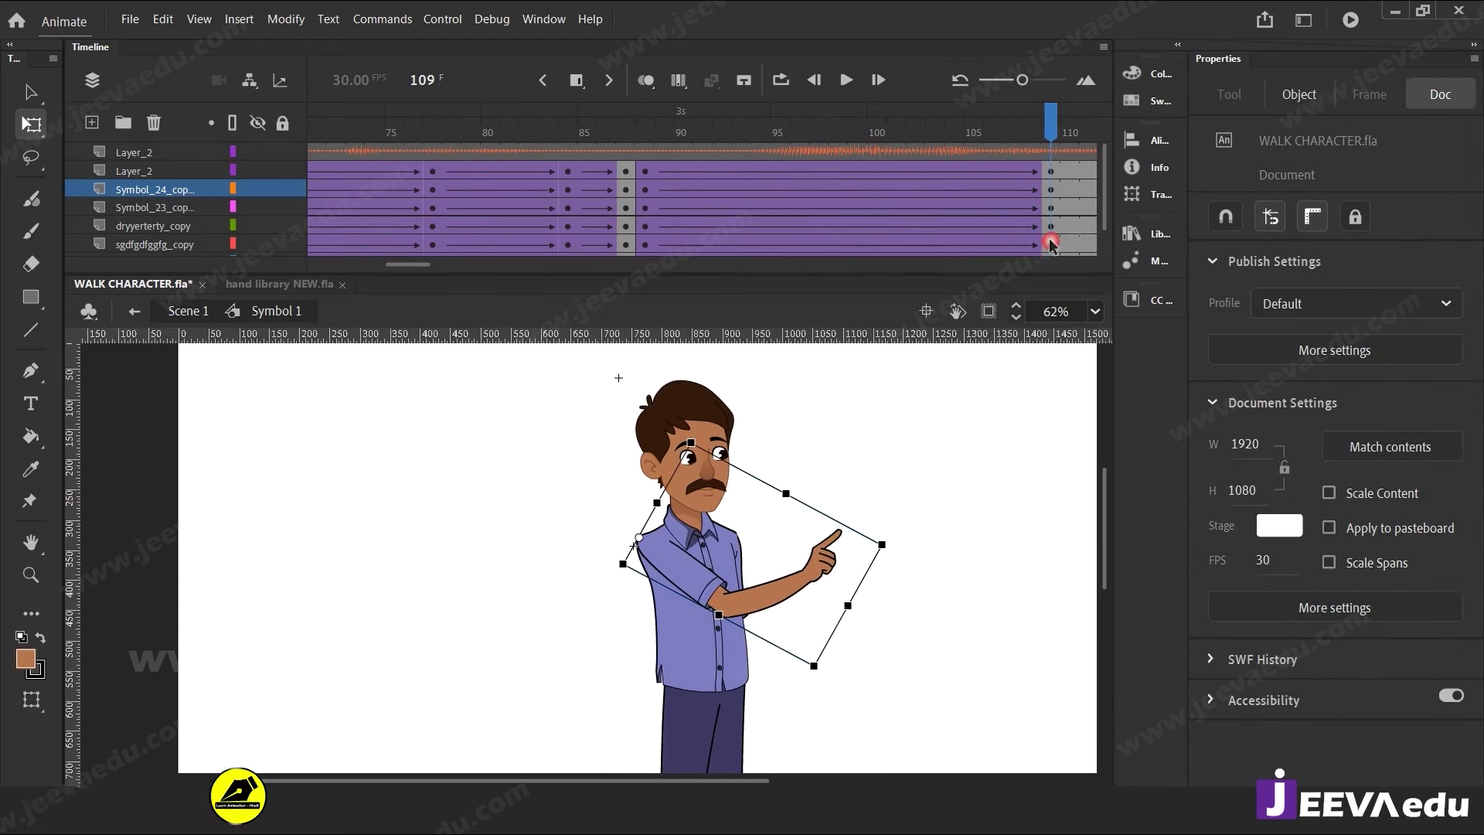
double_click(816, 568)
left_click(831, 556)
left_click_drag(856, 528, 869, 543)
double_click(429, 524)
left_click_drag(718, 126, 703, 275)
Move the front leg's adjustment slightly back in the opposite direction at frame 109.
left_click(737, 578)
left_click(744, 575)
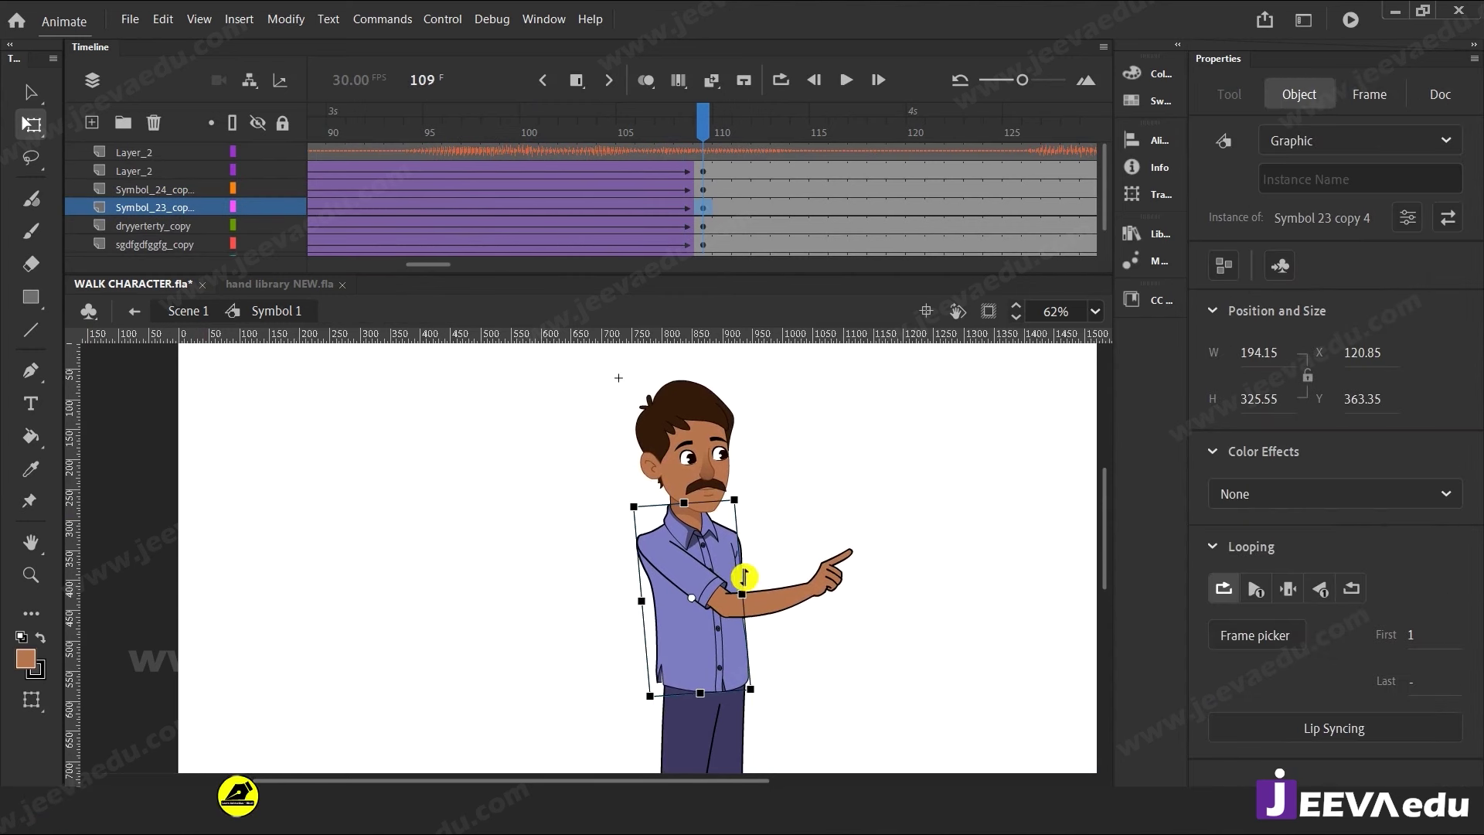
left_click(770, 704)
left_click_drag(751, 762, 736, 767)
Scrub around frame 109 and tilt the head slightly counterclockwise on that frame.
left_click_drag(700, 130, 690, 254)
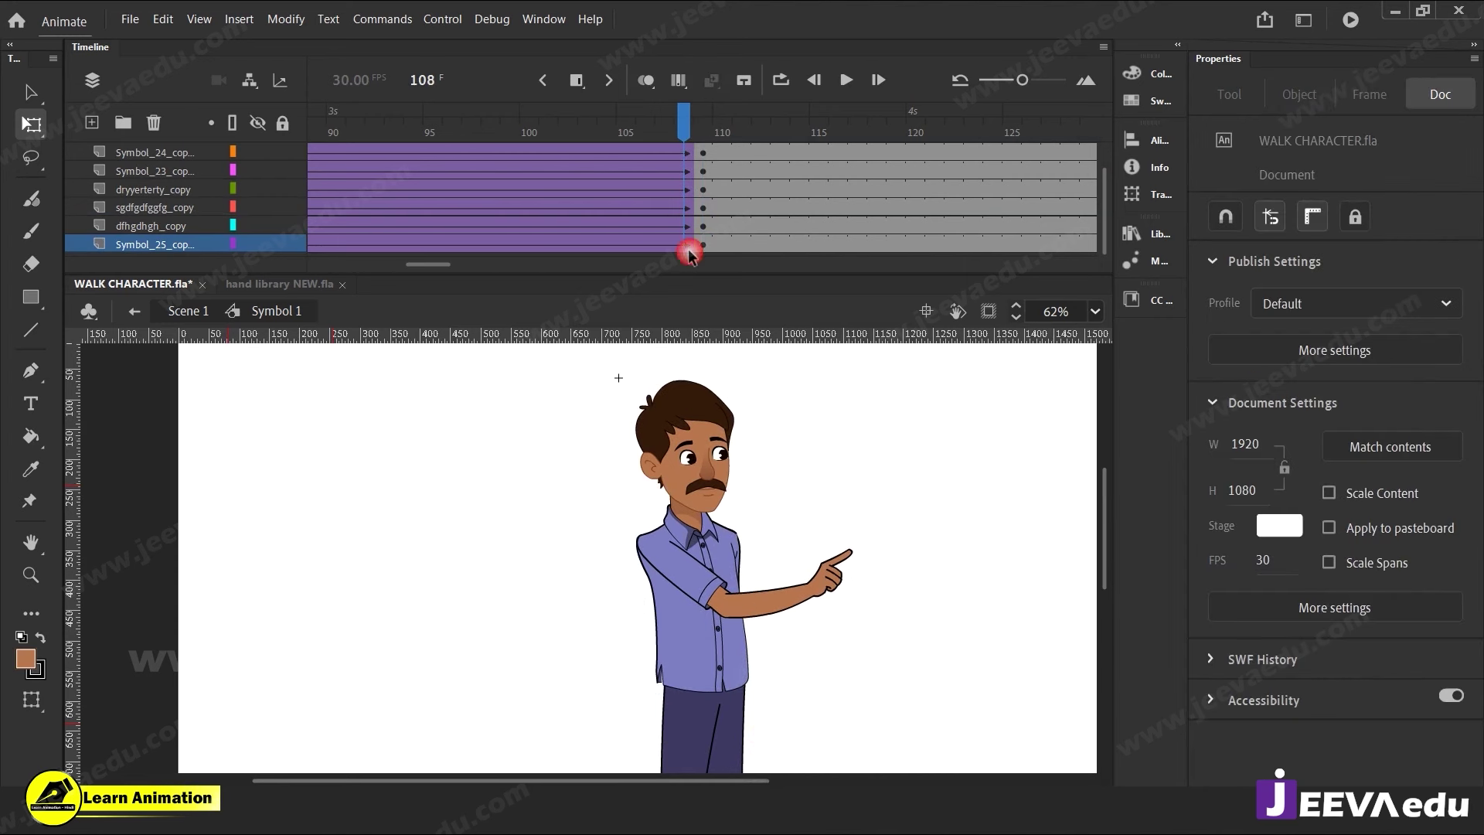
left_click(701, 131)
left_click(715, 421)
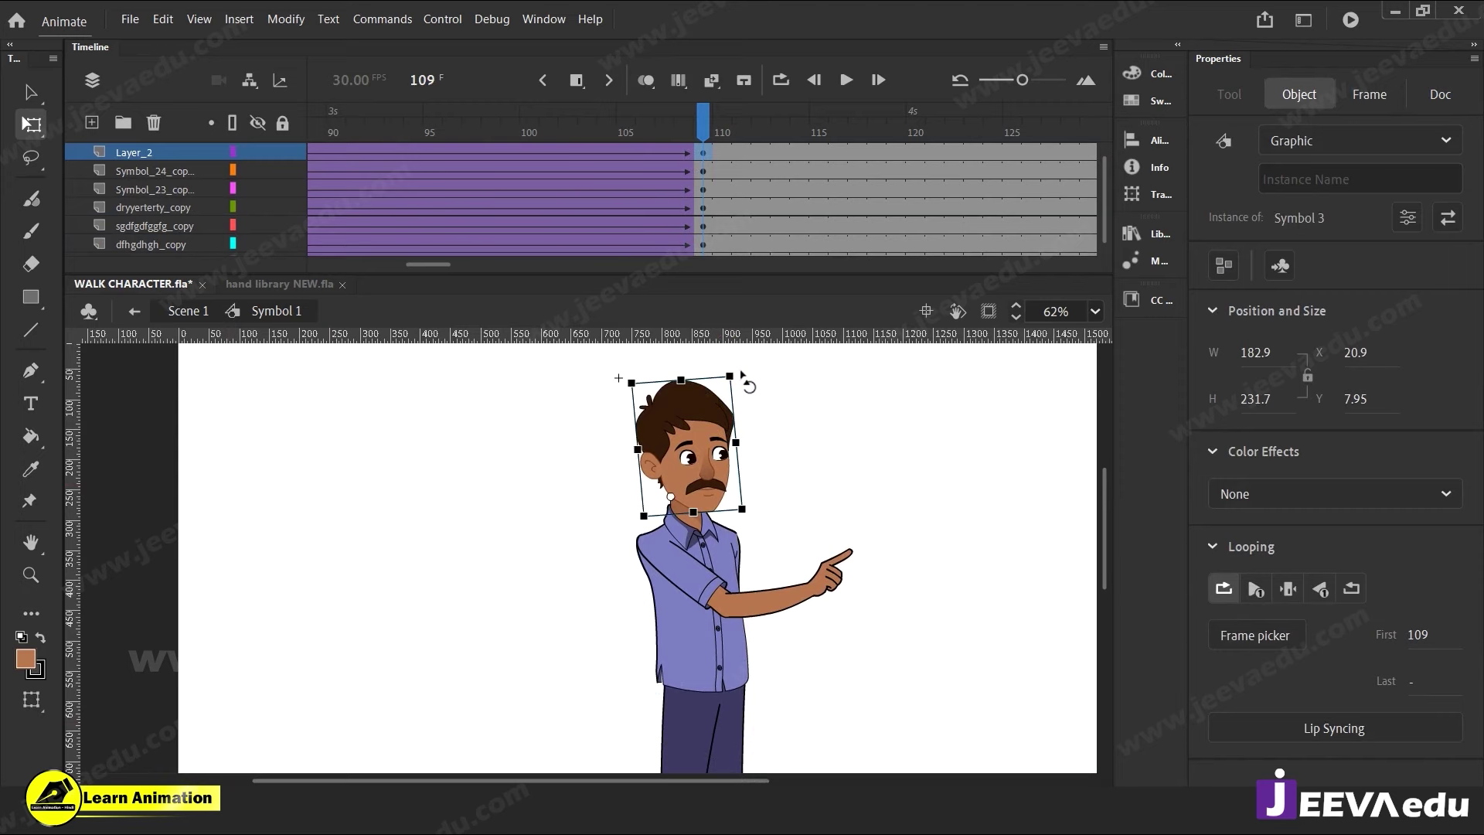
left_click_drag(742, 373, 736, 362)
Examine the head closely and compare its poses at the keyframes on frames 70, 77, 84 and 88.
key("z")
left_click(666, 591, "alt")
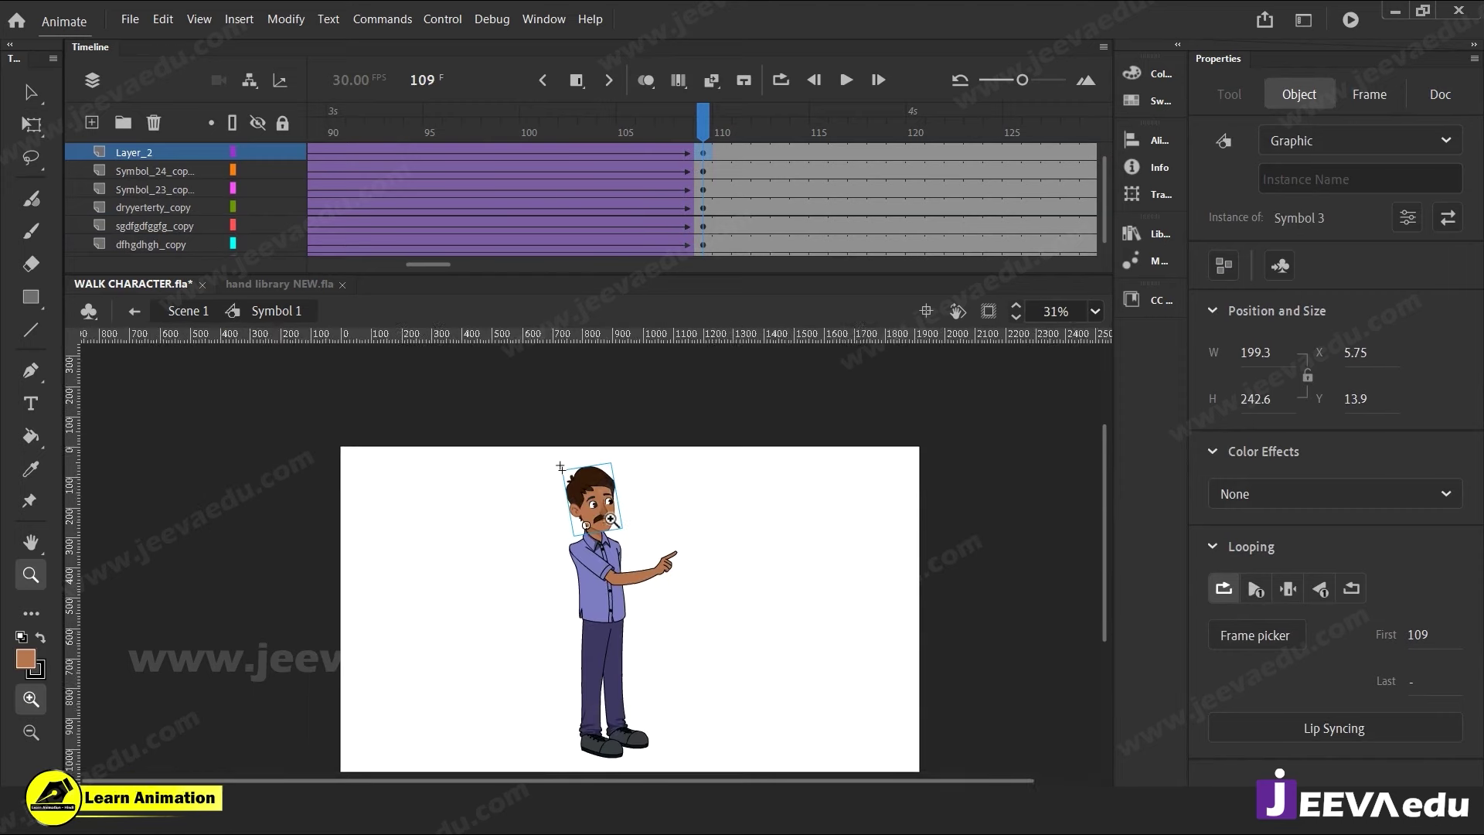
left_click(606, 513)
left_click(588, 555)
left_click_drag(594, 587, 694, 611)
left_click(393, 267)
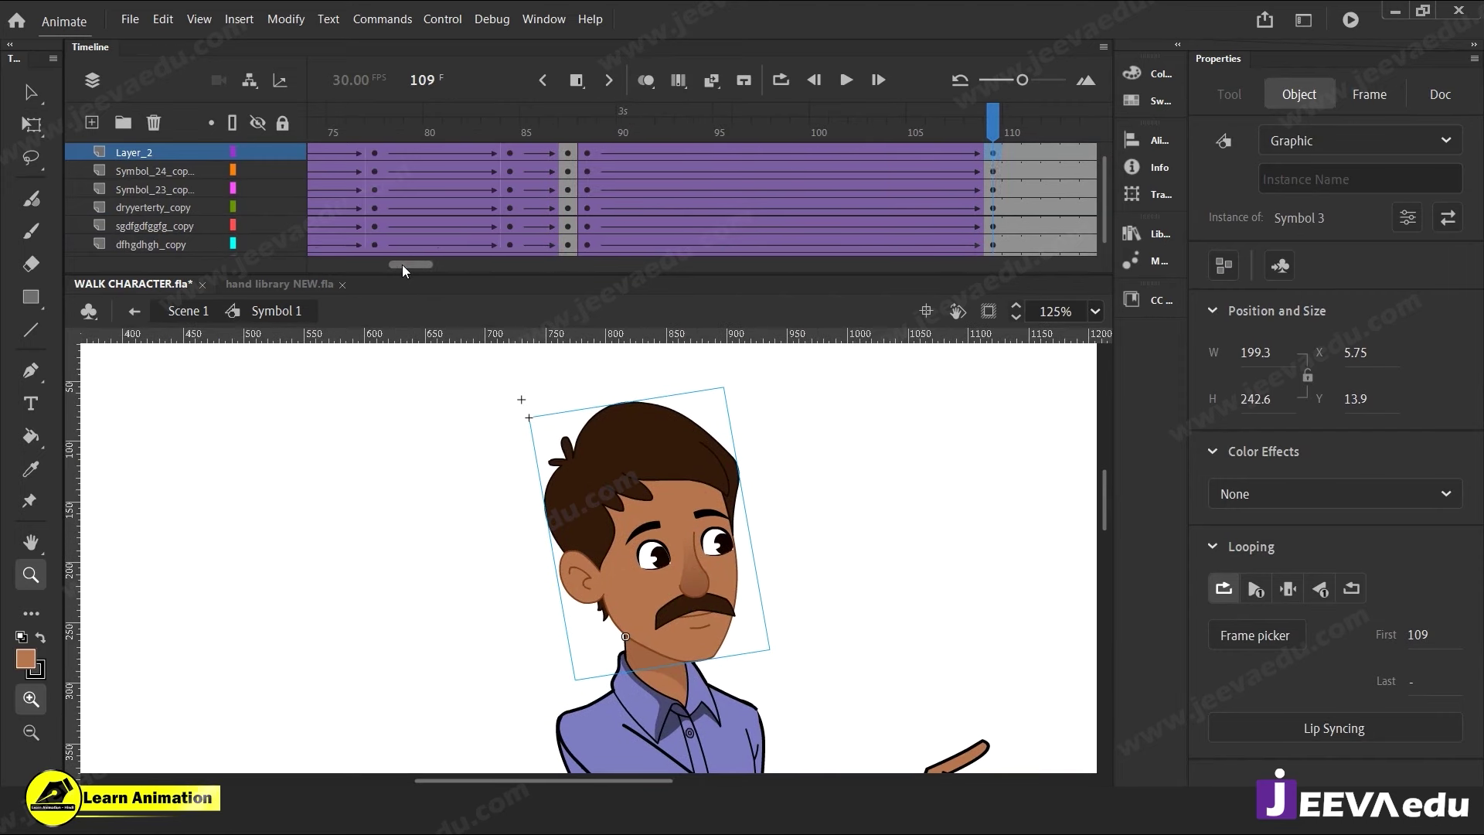
left_click(662, 125)
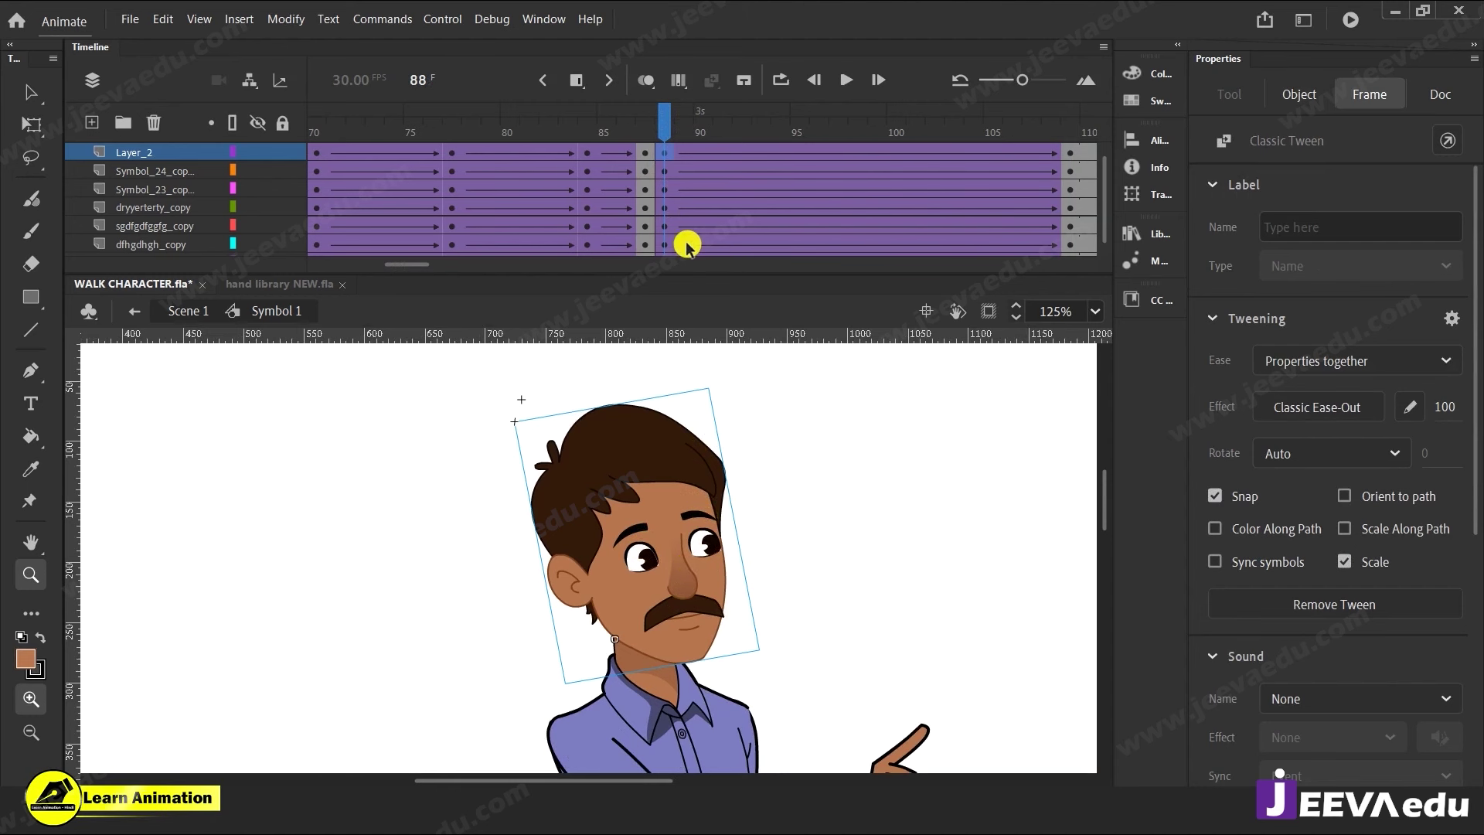
left_click_drag(412, 273, 406, 272)
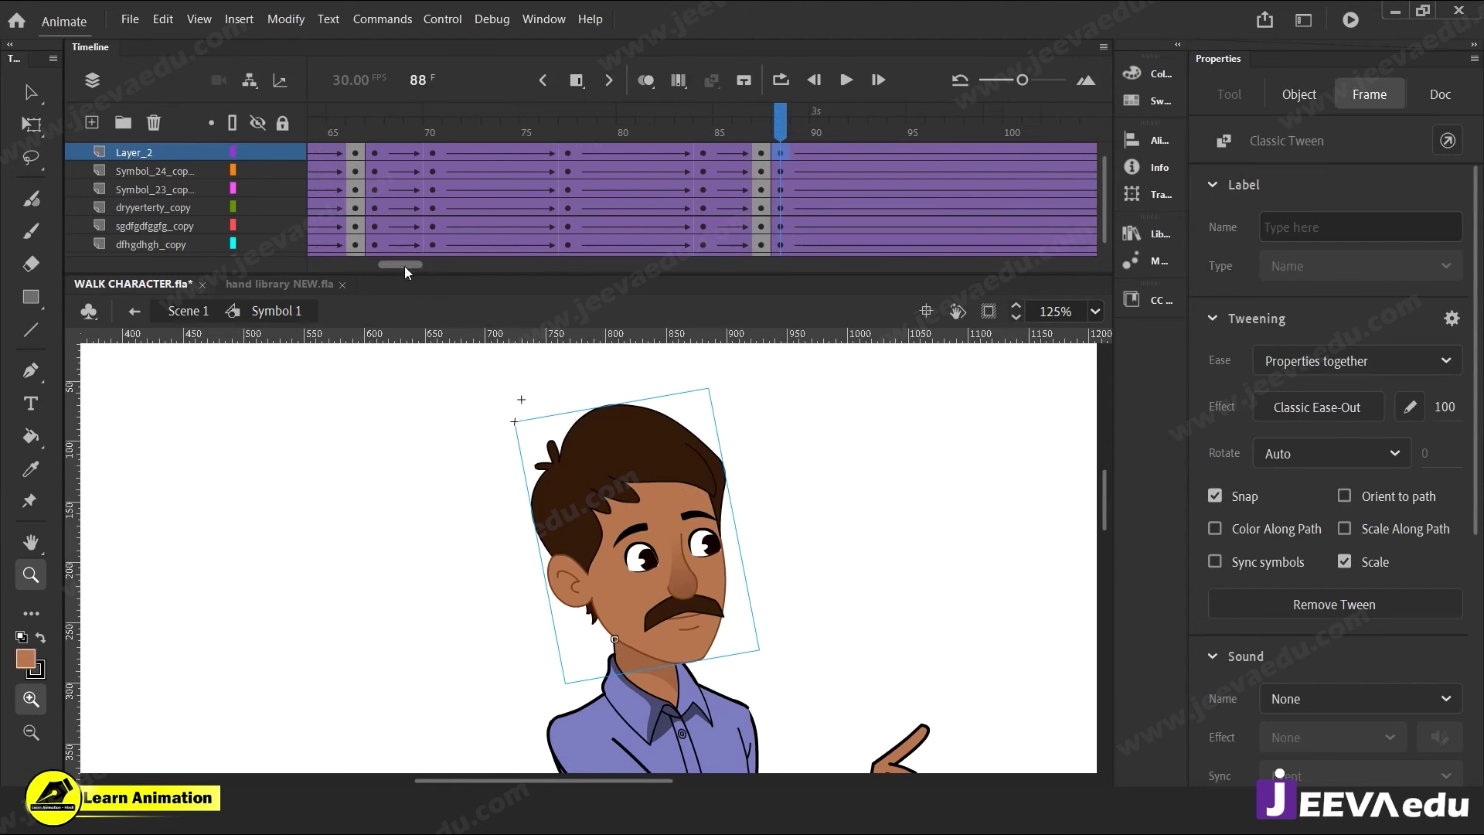
left_click_drag(388, 150, 565, 194)
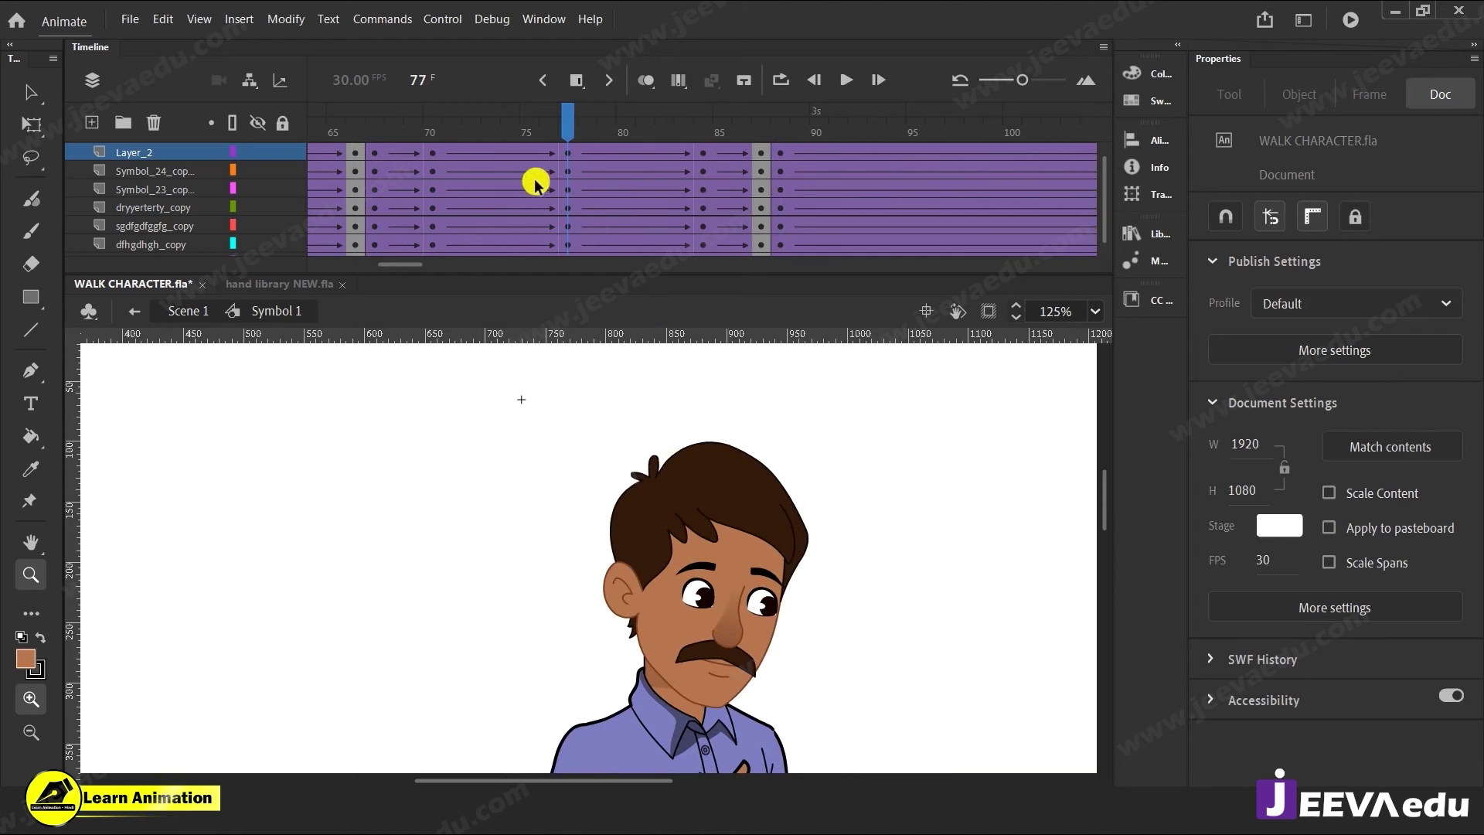
left_click(418, 158)
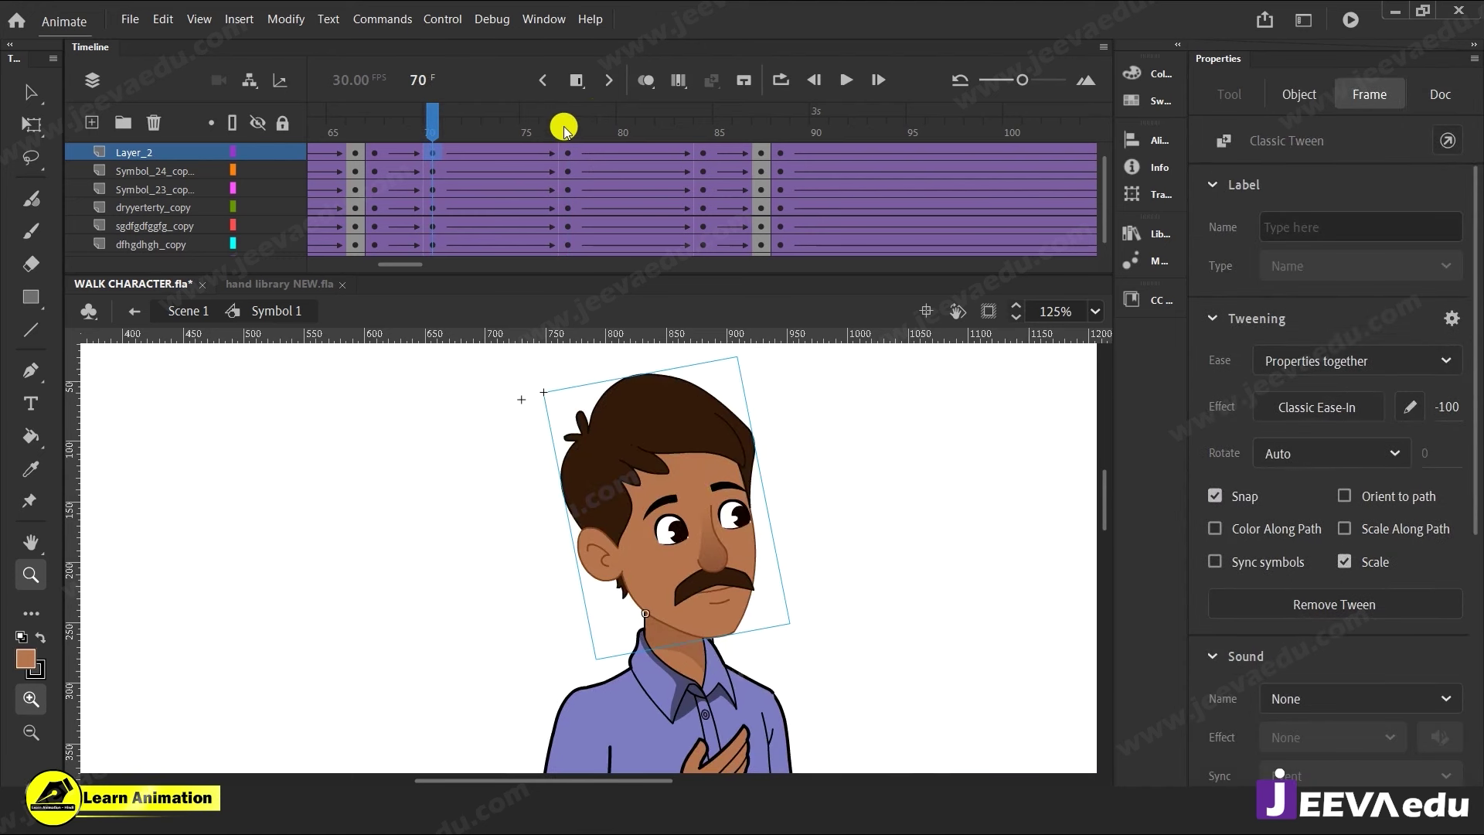
left_click(565, 146)
left_click(576, 164)
left_click(704, 157)
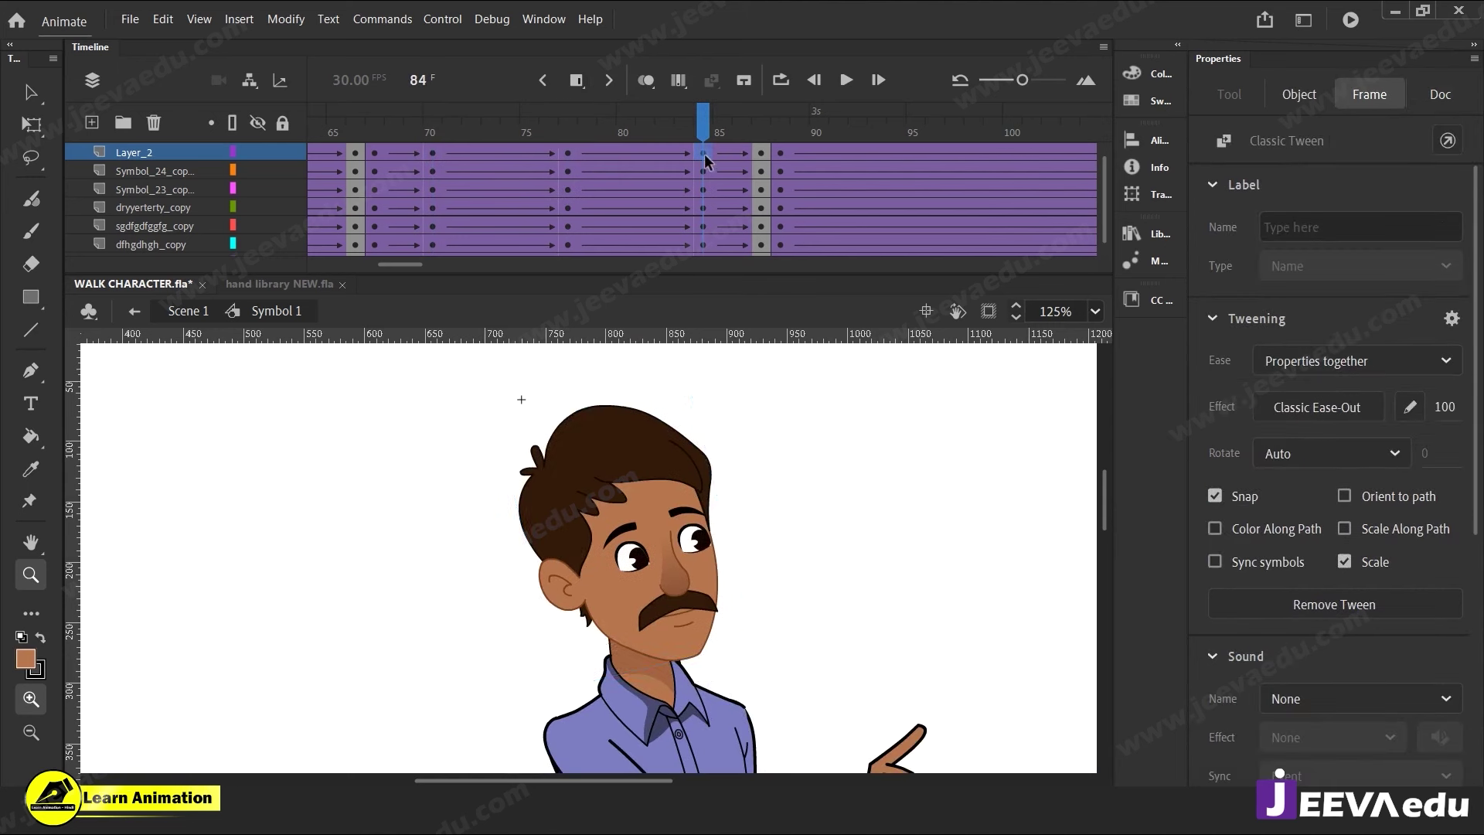
left_click(567, 154)
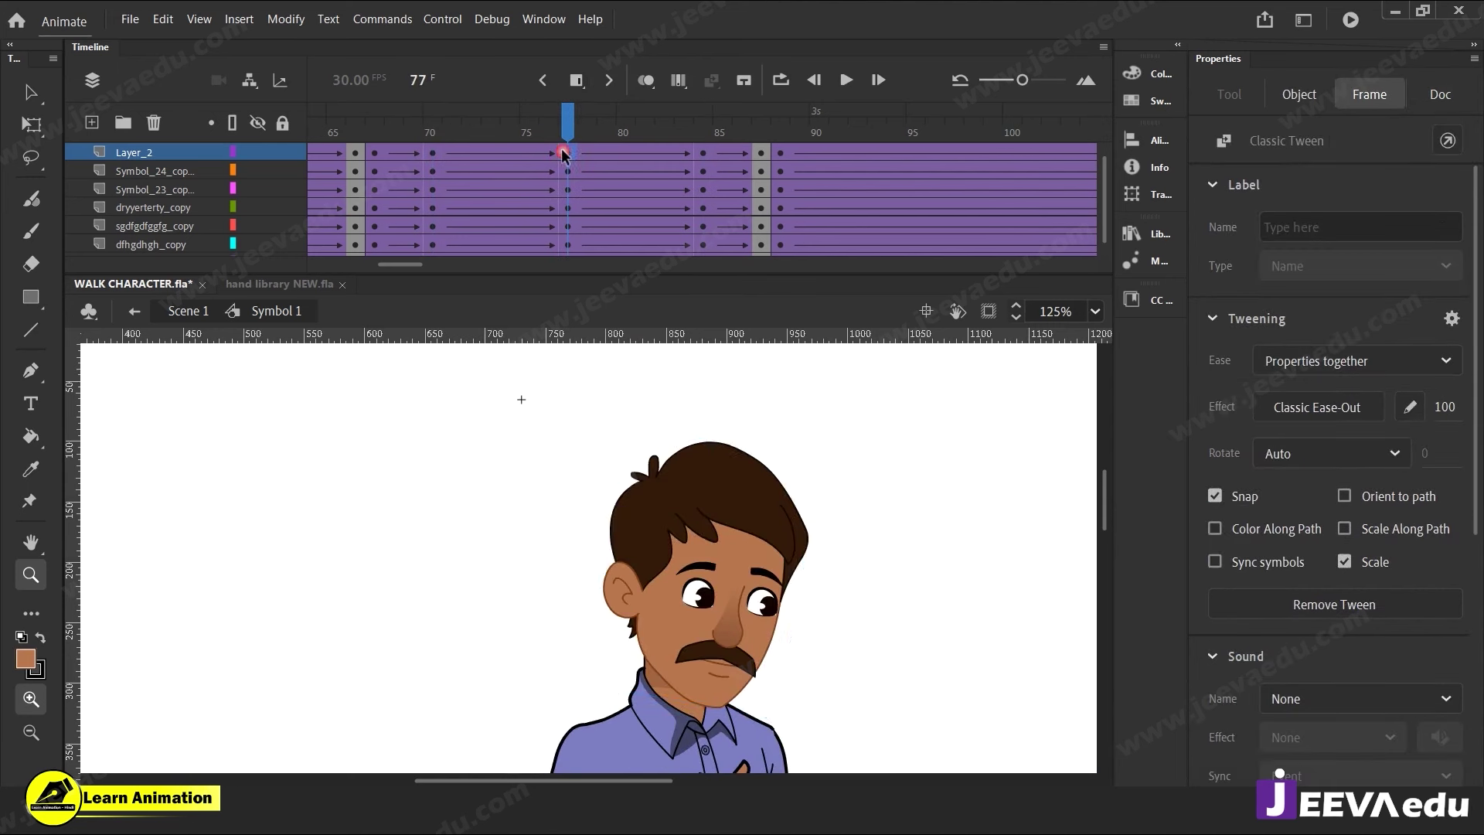
Open the head symbol and insert keyframes on all its layers at frames 77 and 70.
key("v")
double_click(720, 637)
key("ctrl+a")
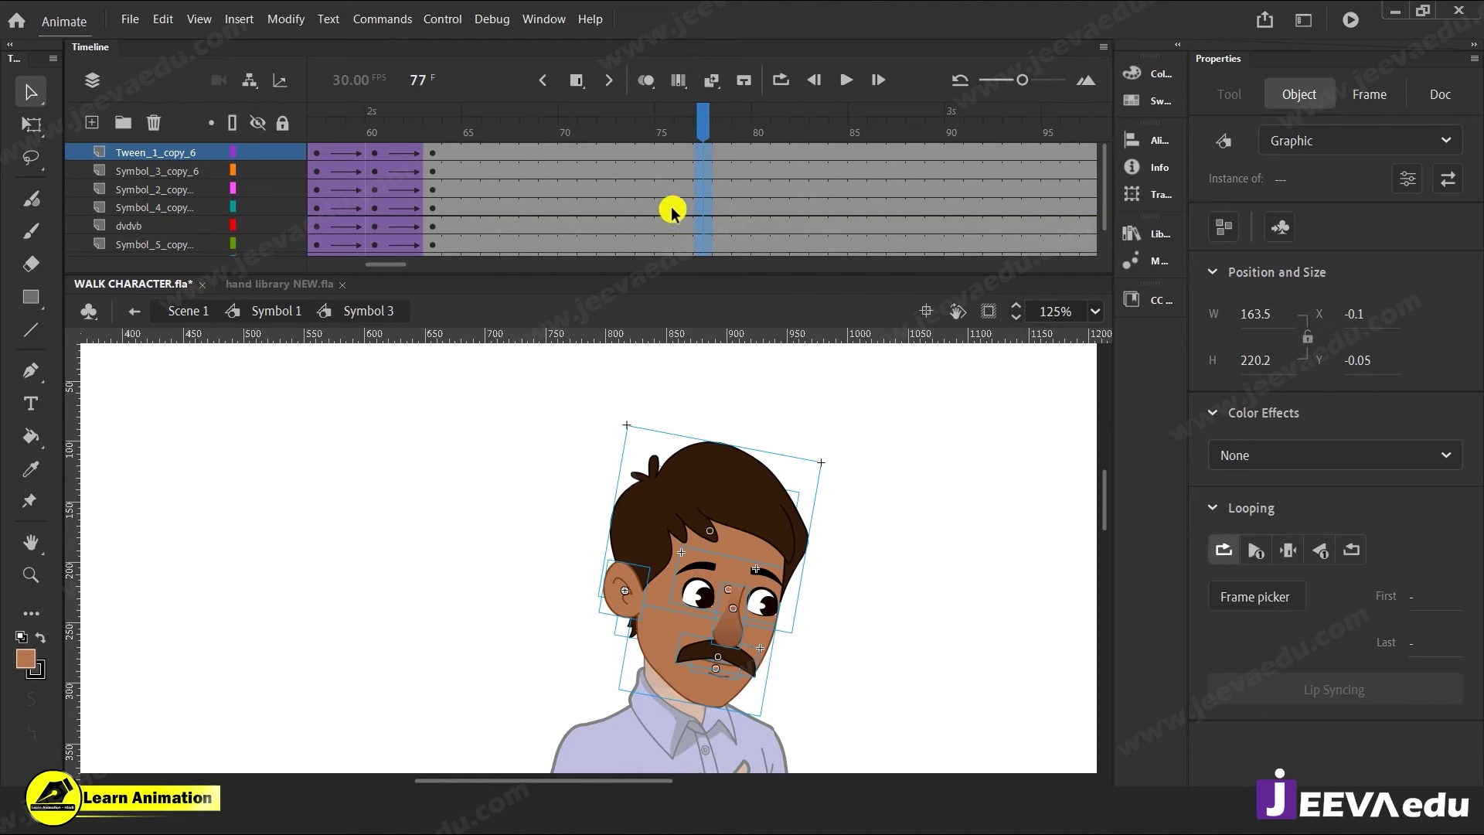
key("F6")
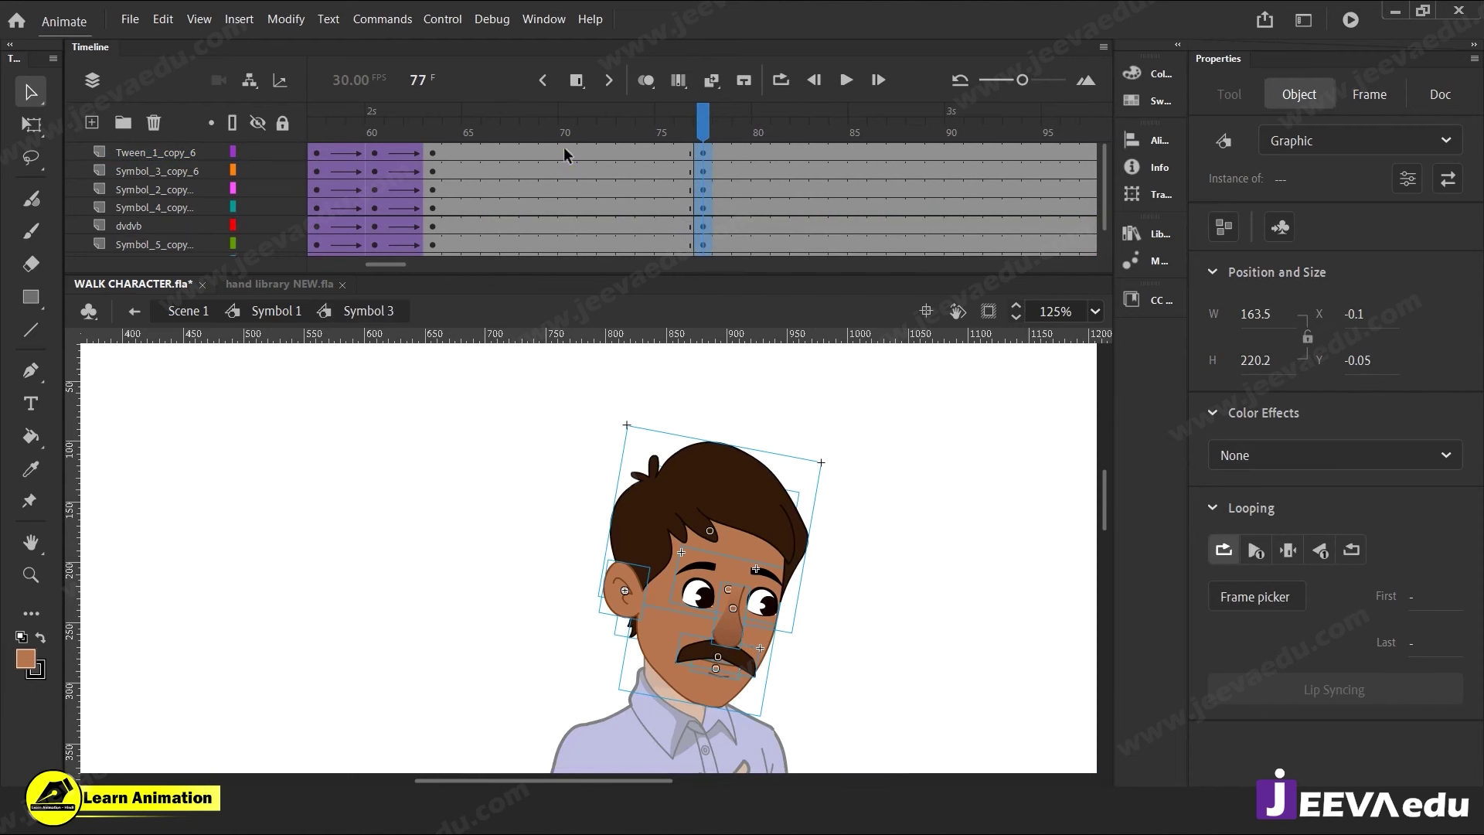
left_click(563, 251)
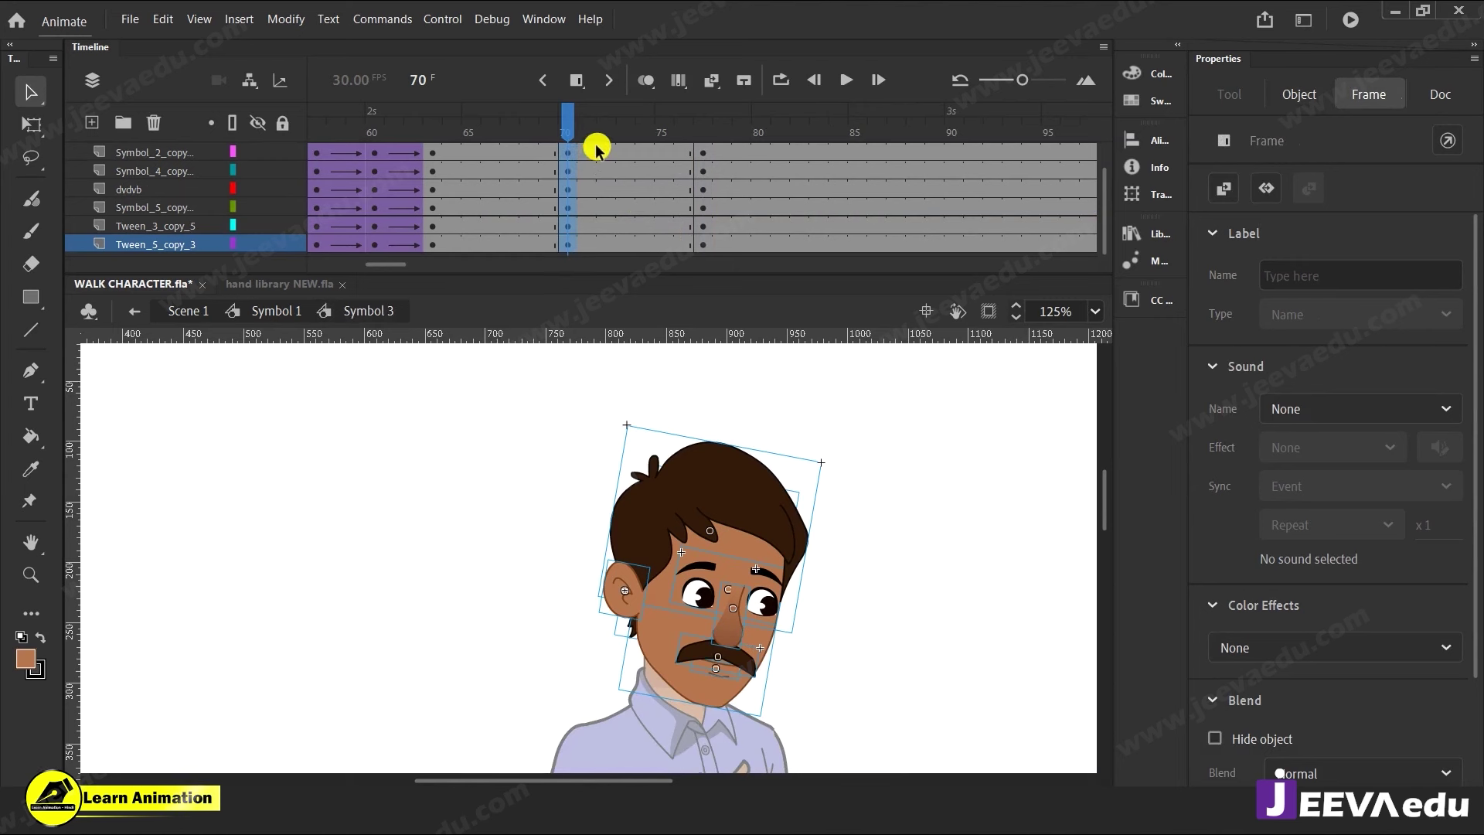
Check the end of the head swing in Symbol 1, then insert keyframes on all the head symbol's layers at frame 84.
scroll(597, 148, "up", 2)
left_click_drag(648, 120, 868, 150)
left_click(850, 148)
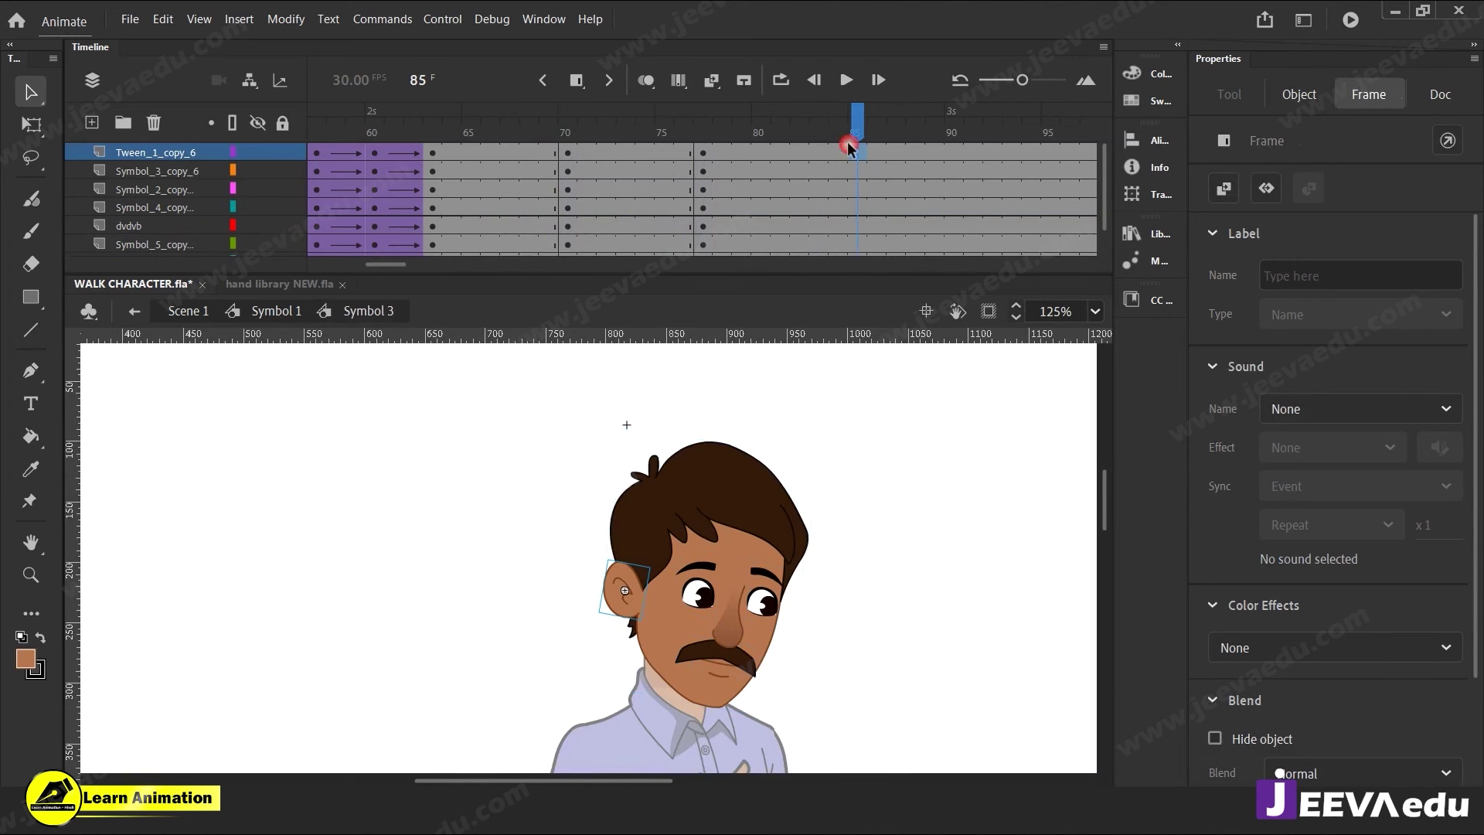
left_click(280, 316)
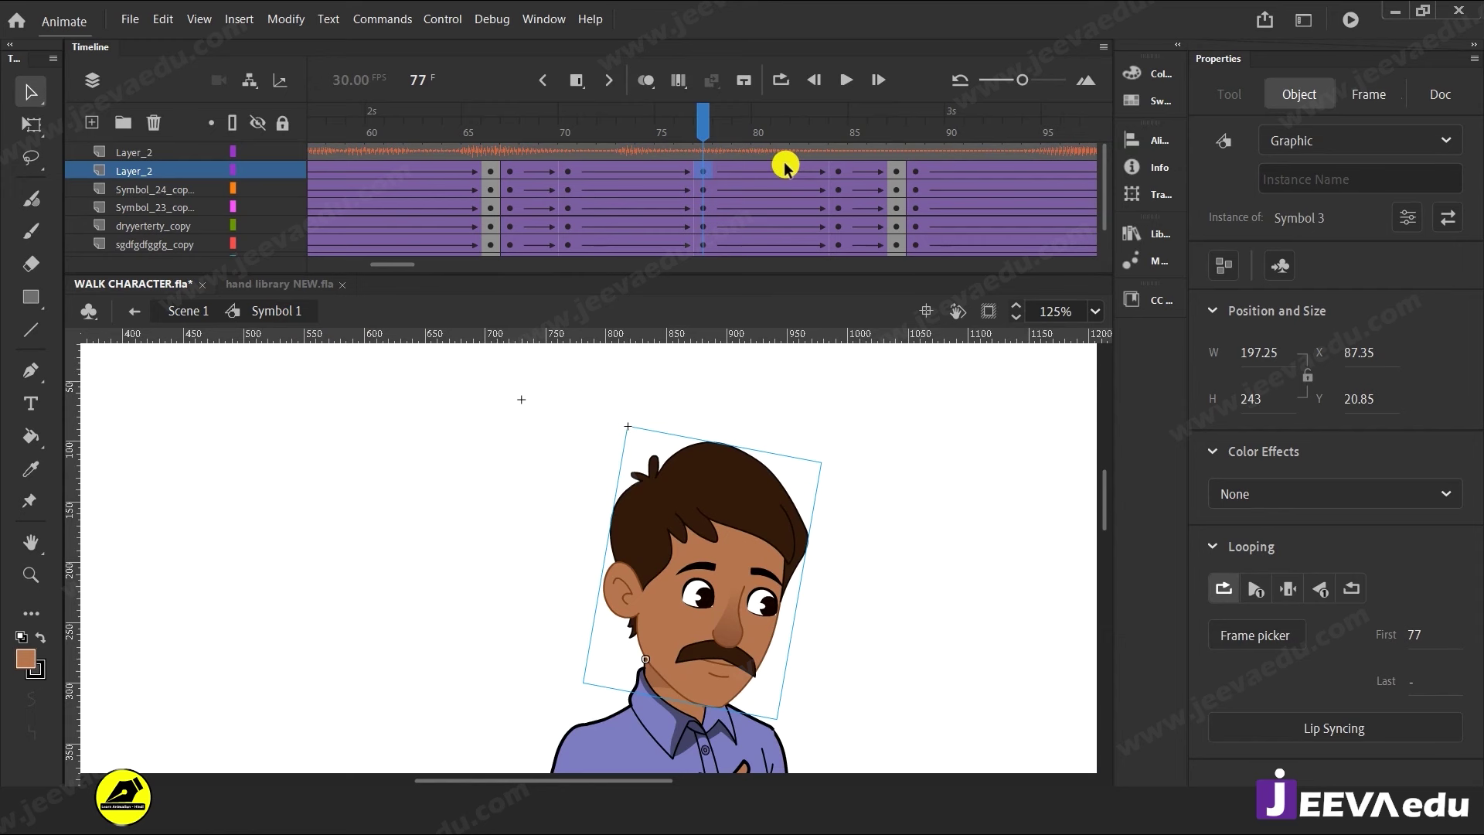
left_click(836, 170)
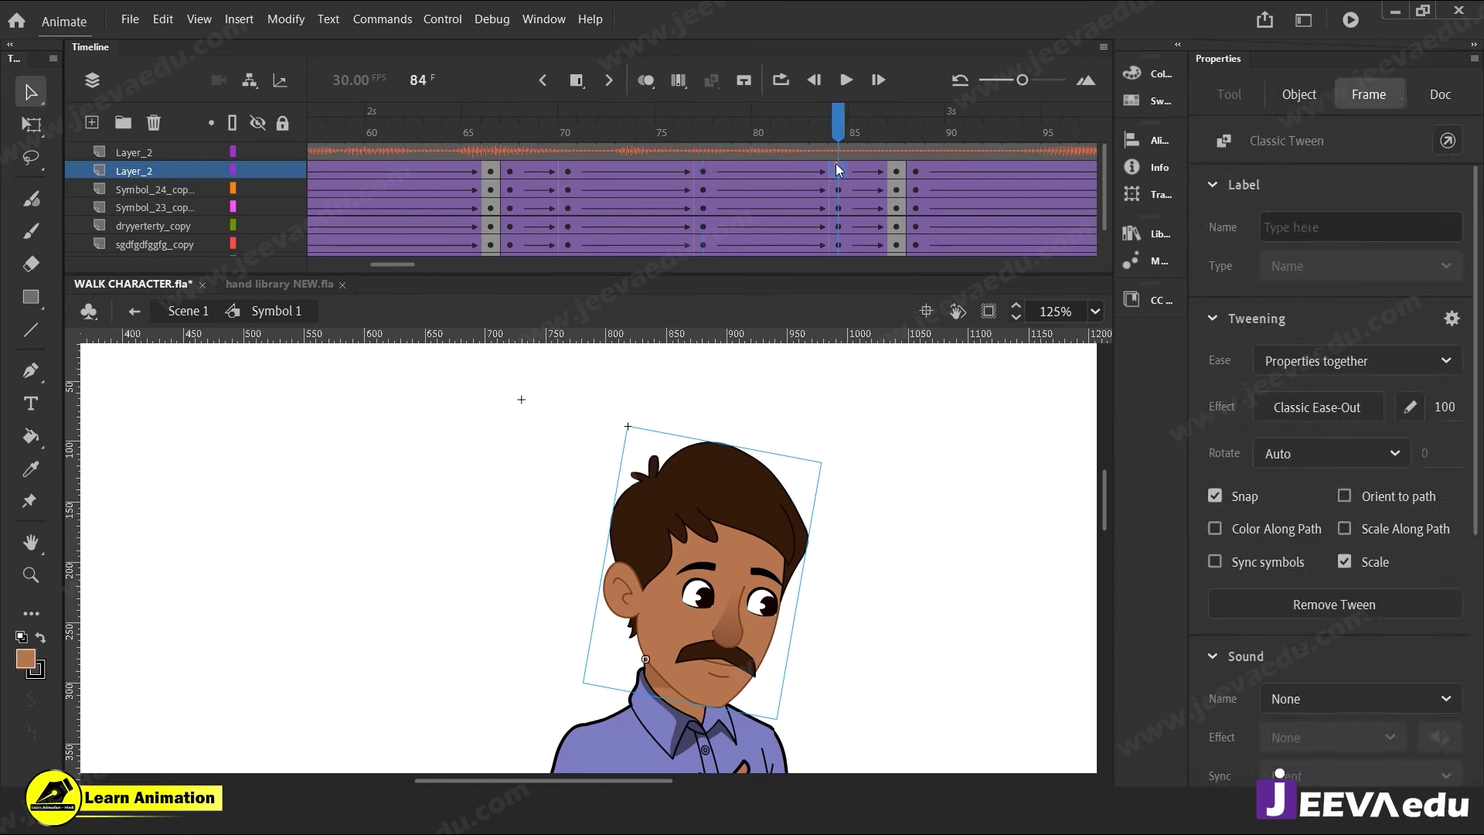
left_click(712, 180)
left_click(727, 546)
double_click(728, 545)
left_click_drag(843, 150, 844, 291)
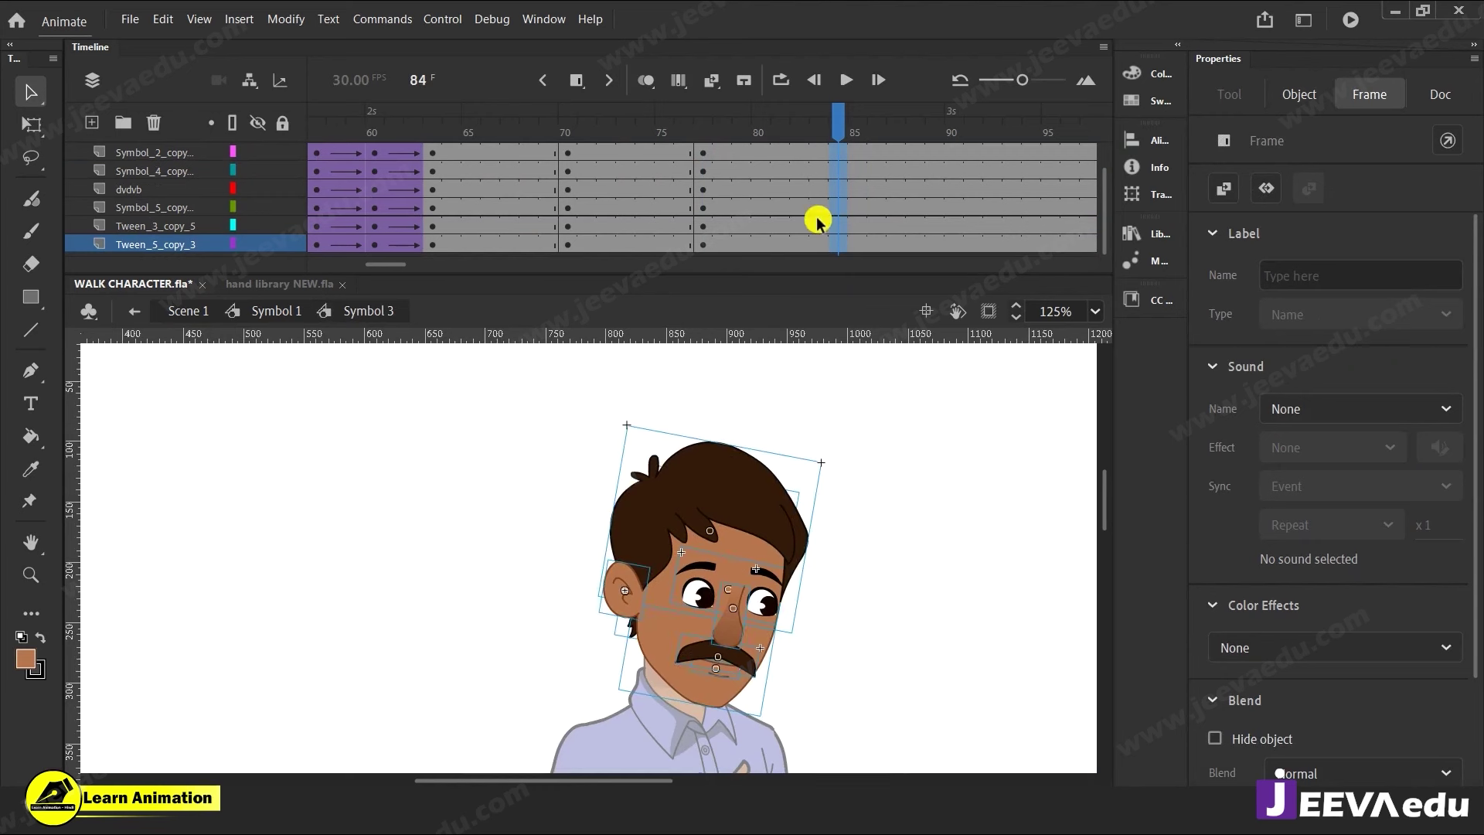
key("F6")
Create classic tweens on all the head symbol's layers between frames 70 and 84.
left_click_drag(678, 160, 722, 291)
right_click(707, 179)
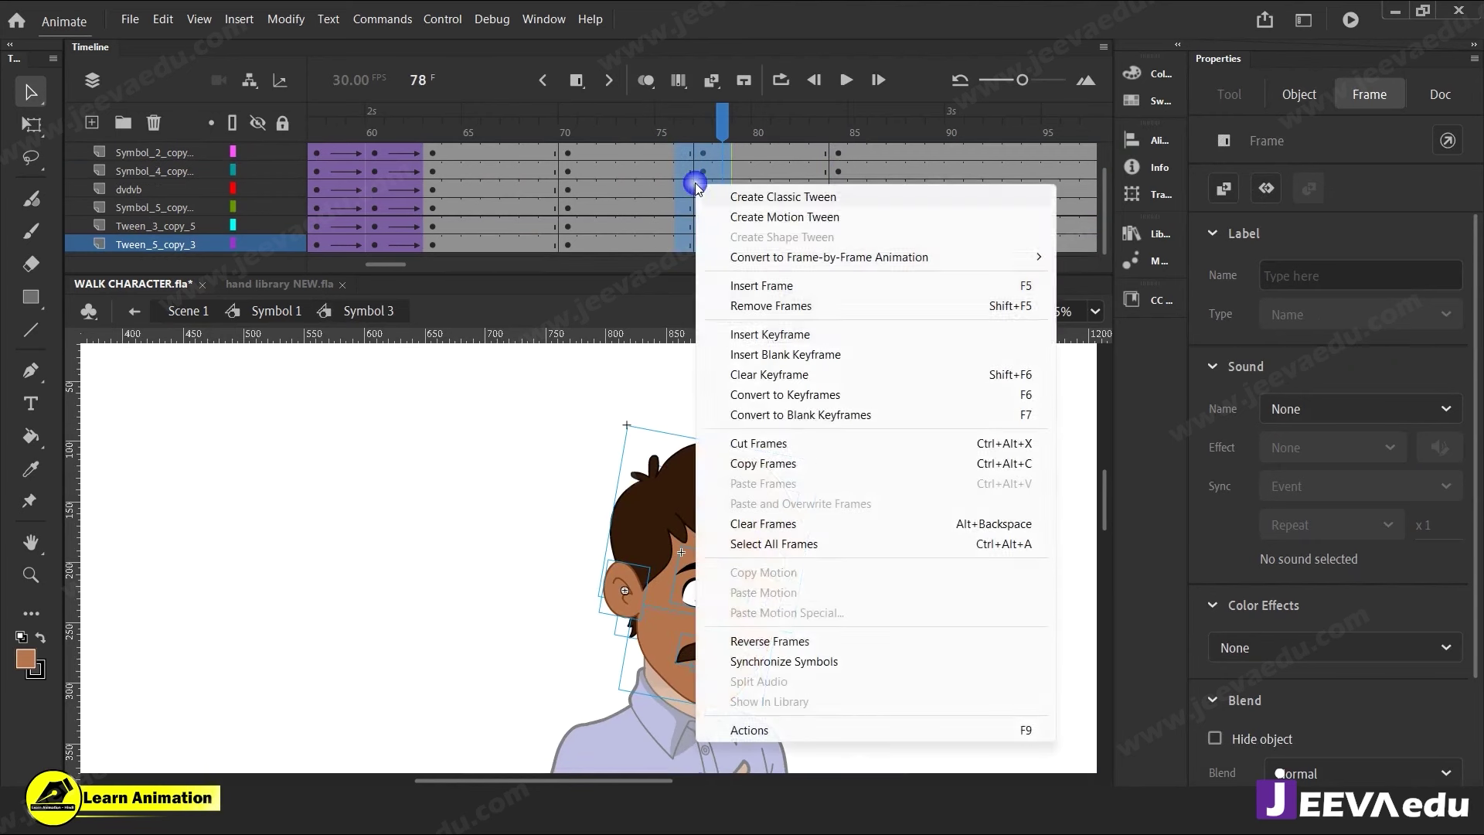
left_click(803, 192)
Set the classic ease to 100 on the tweens after frame 77 and -100 on the tweens from frame 70 to 77.
left_click(730, 125)
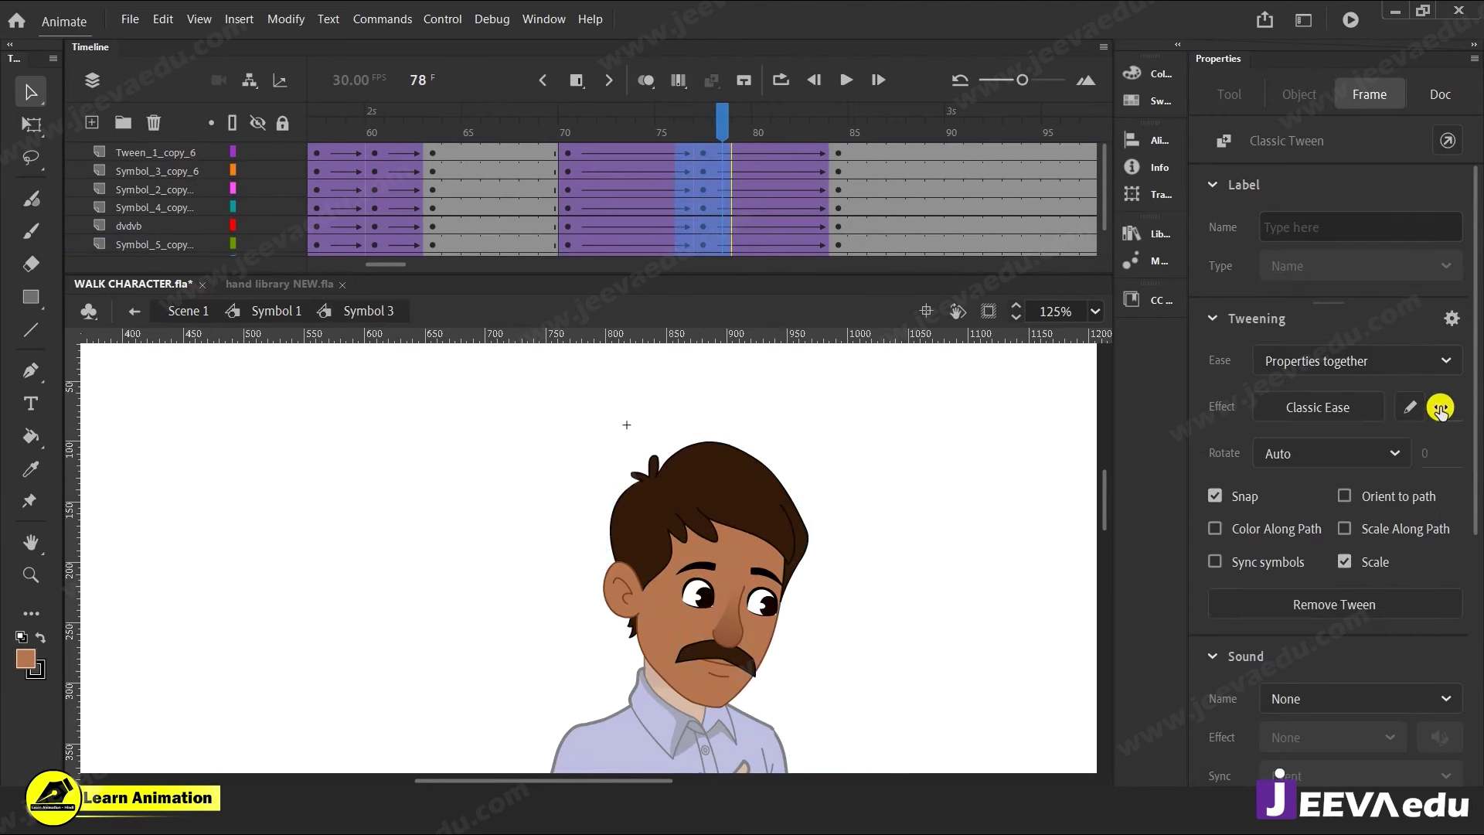
left_click_drag(777, 155, 788, 317)
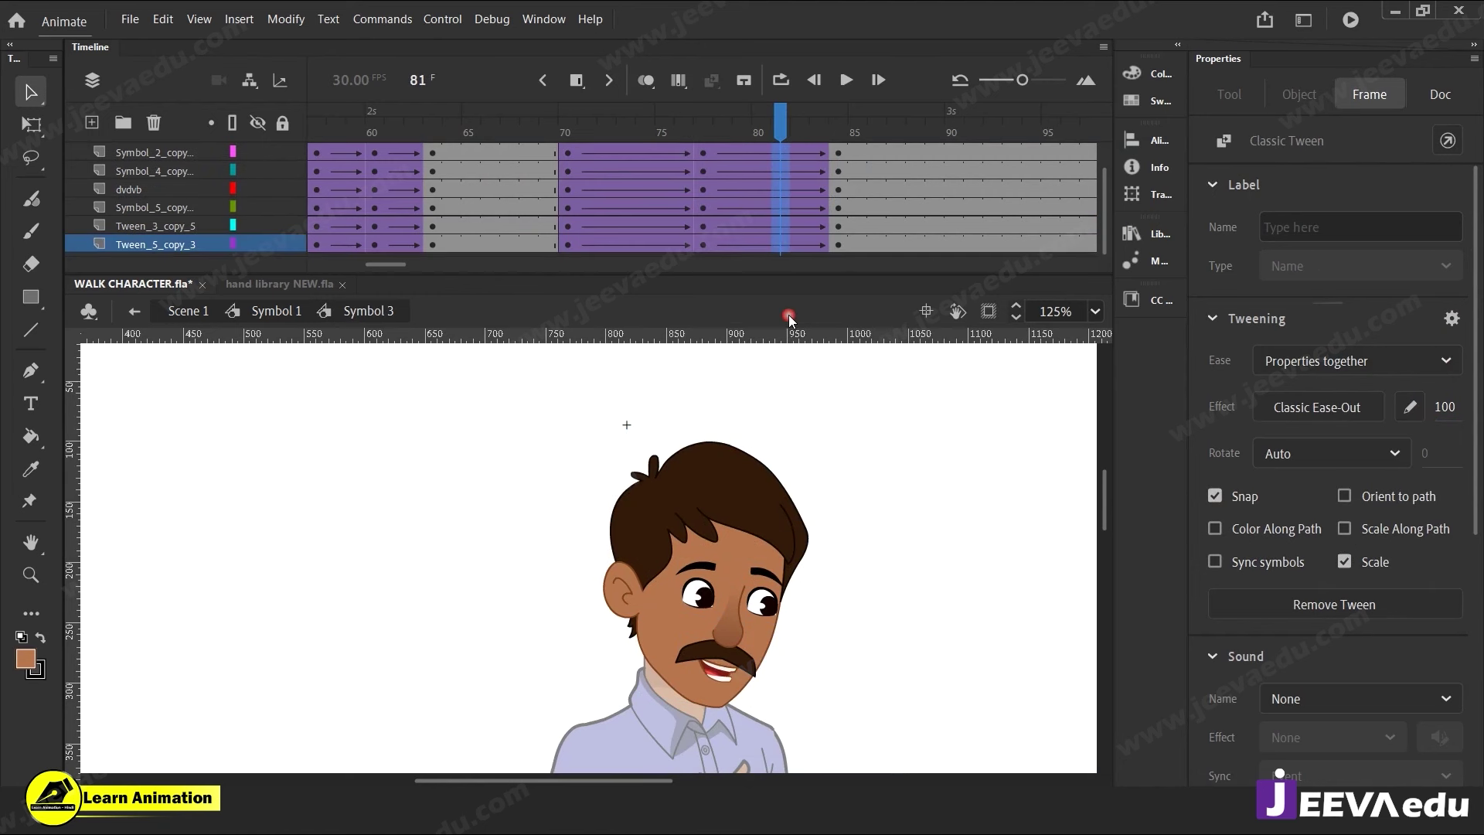
left_click_drag(626, 153, 628, 351)
scroll(673, 172, "up", 2)
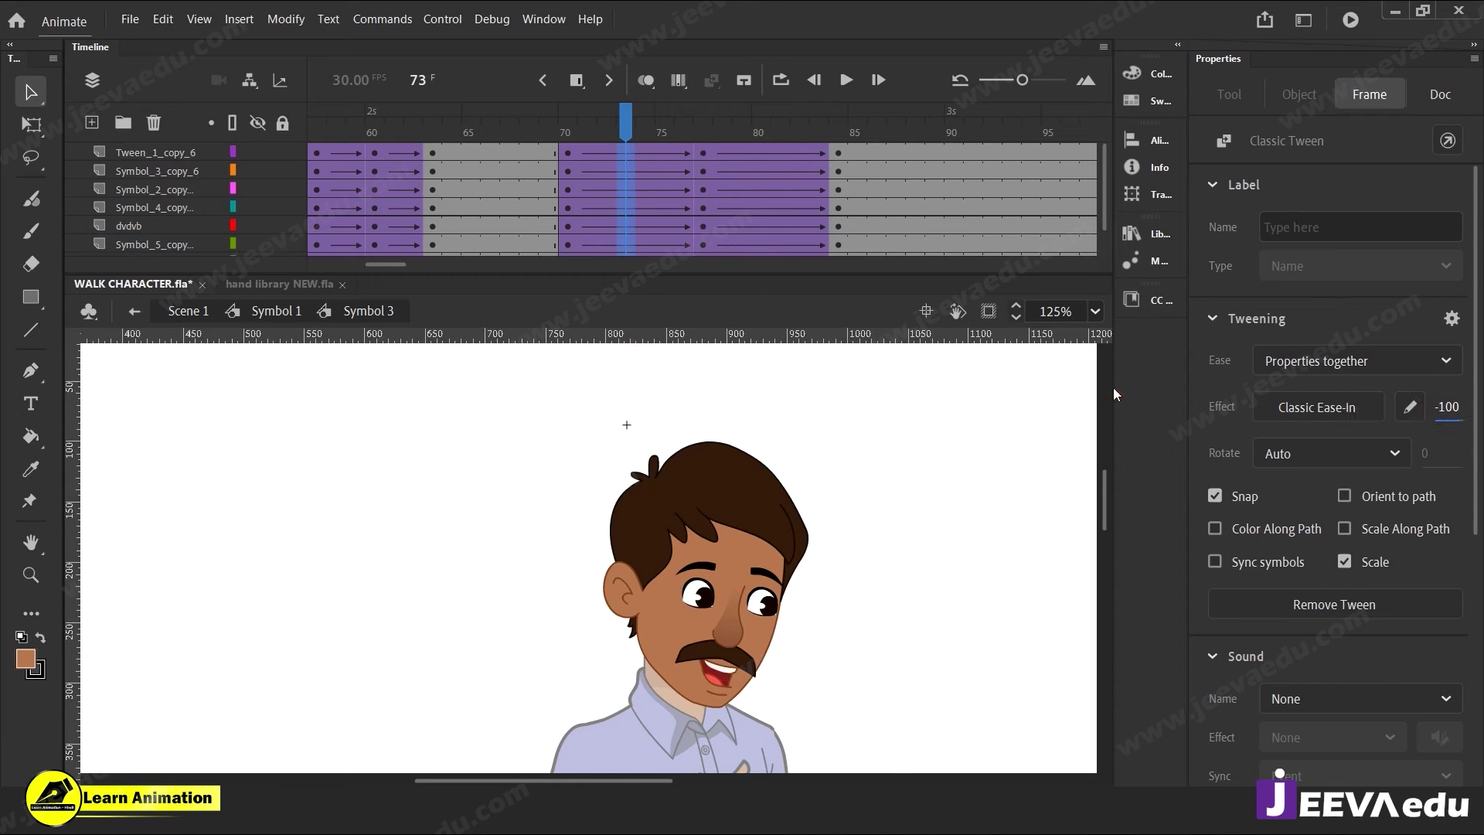
On frame 77, shift the eyes, eyebrows, nose, moustache and mouth downward and nudge the ear slightly upward.
left_click(702, 116)
key("z")
left_click(682, 593)
left_click_drag(685, 591, 700, 546)
key("v")
left_click(410, 513)
left_click(697, 610)
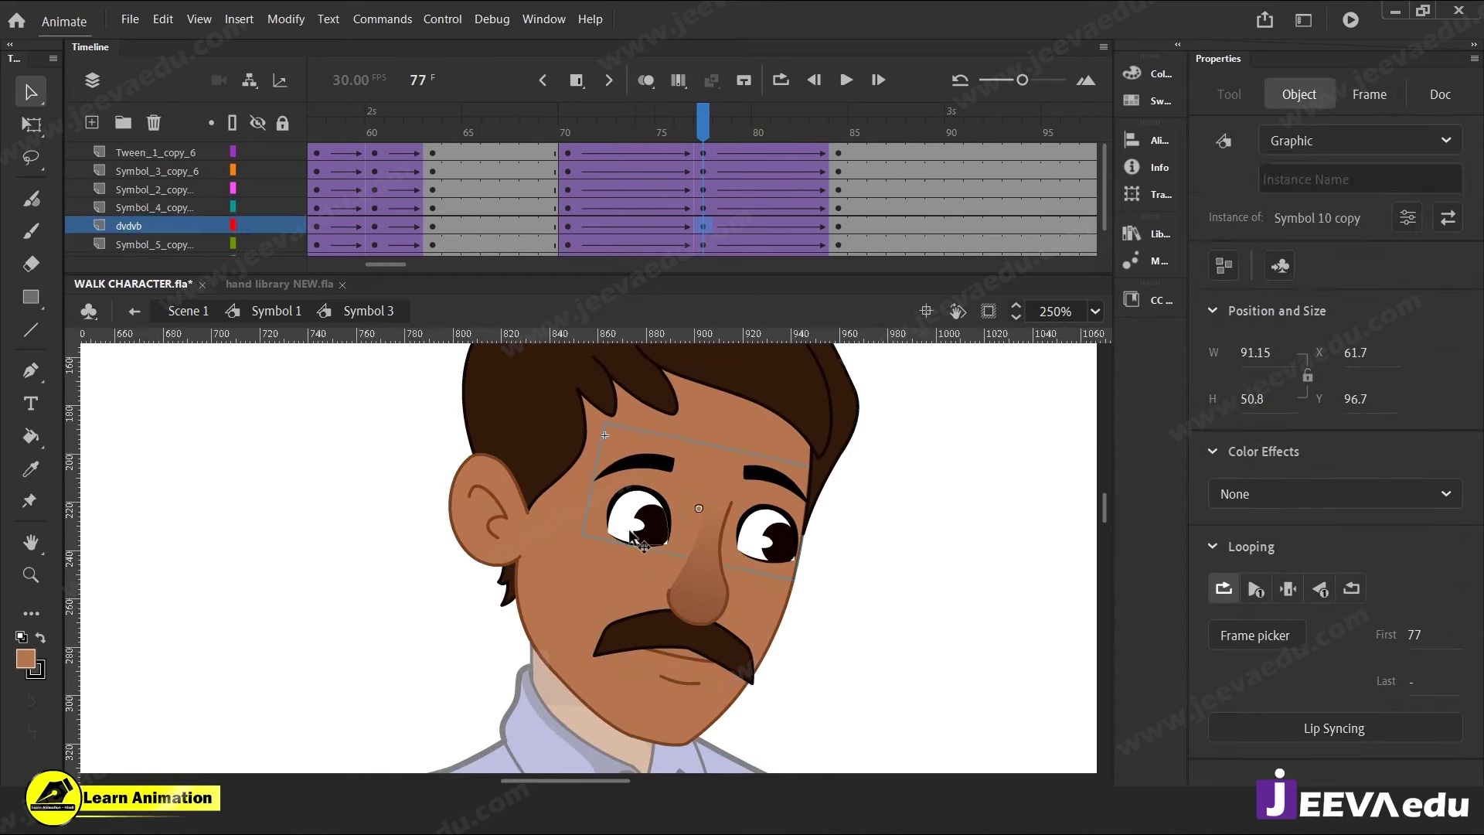
left_click(650, 633, "shift")
left_click(682, 657, "shift")
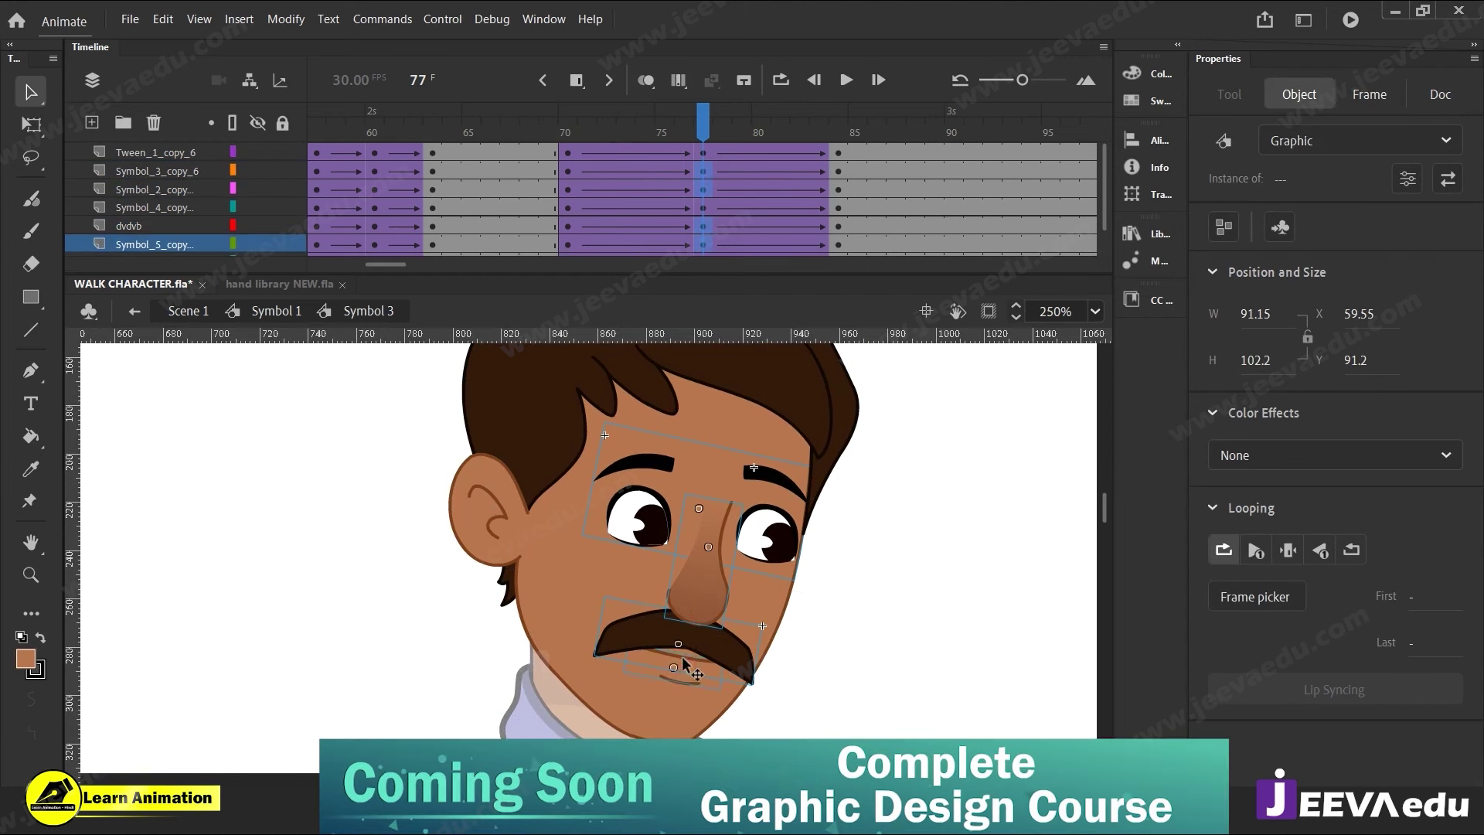
key("Down")
key("Down")
key("Down")
key("Down")
key("Down")
key("Down")
key("Down")
key("Down")
key("Down")
key("Down")
key("Down")
key("Down")
key("Down")
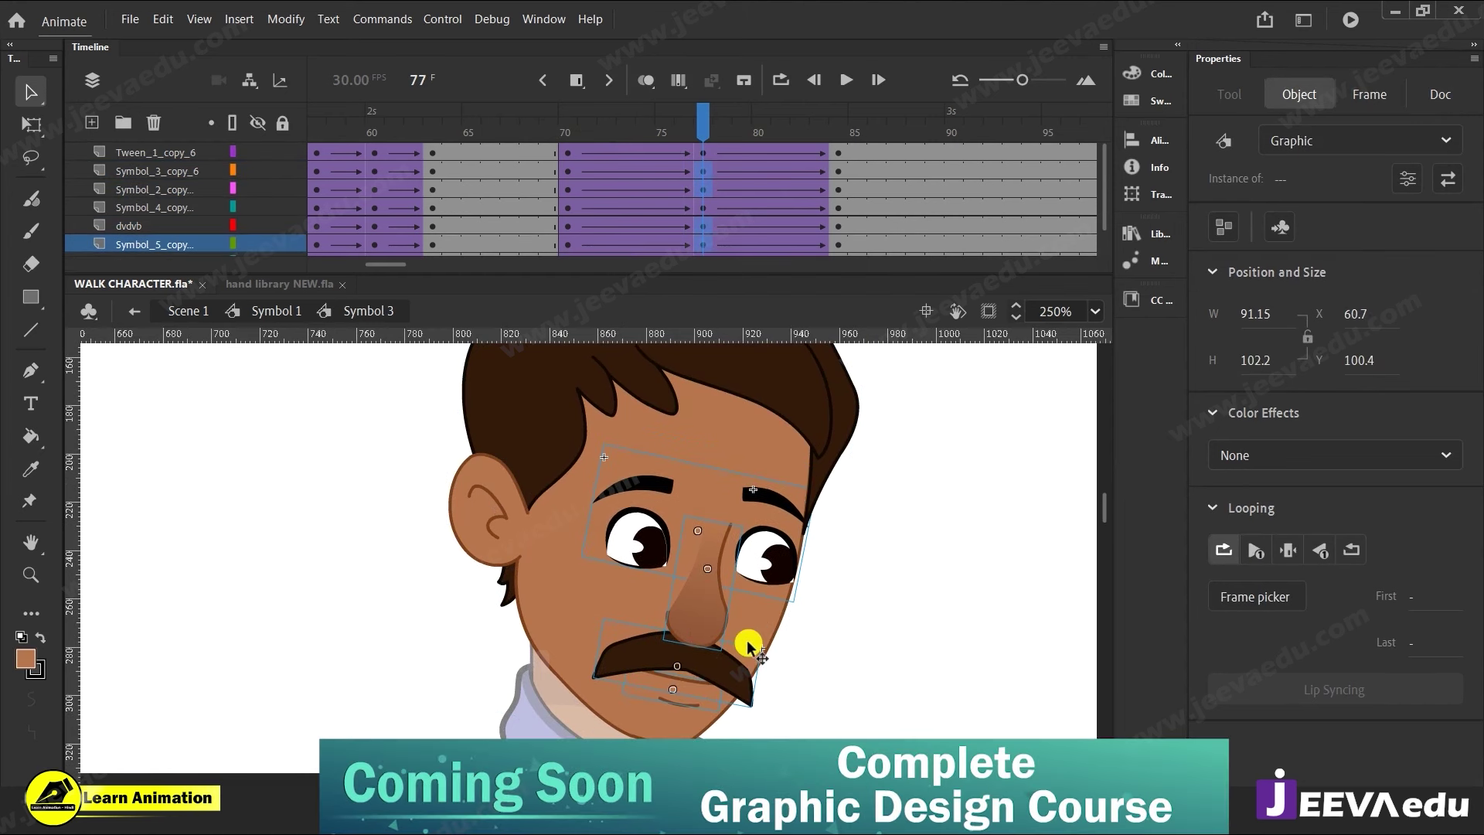
left_click(502, 514)
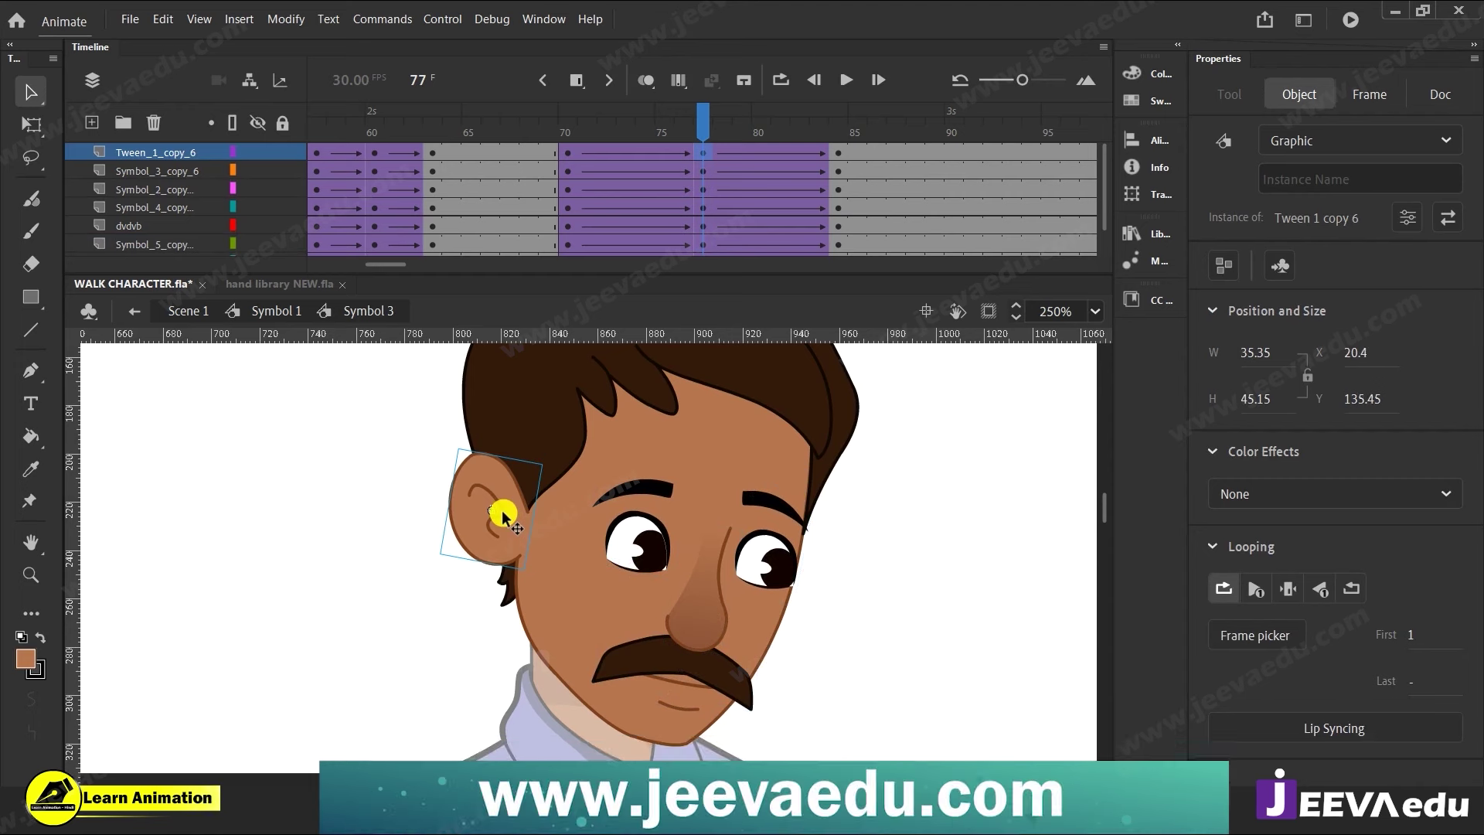
Open the eyes symbol and copy its existing blink into frames 72 to 82 on all layers.
left_click(650, 479)
double_click(650, 479)
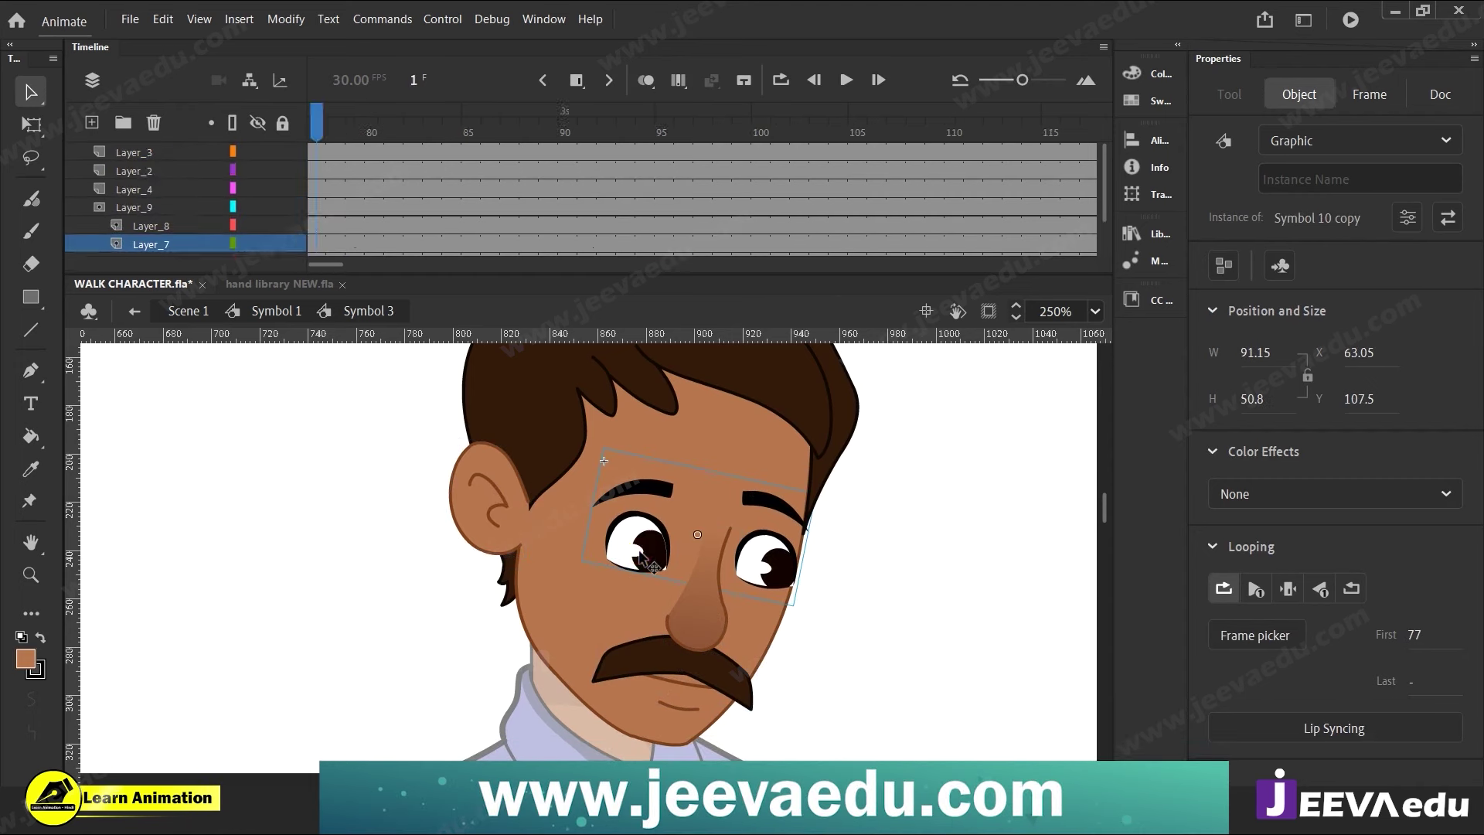
scroll(696, 156, "up", 1)
left_click(699, 156)
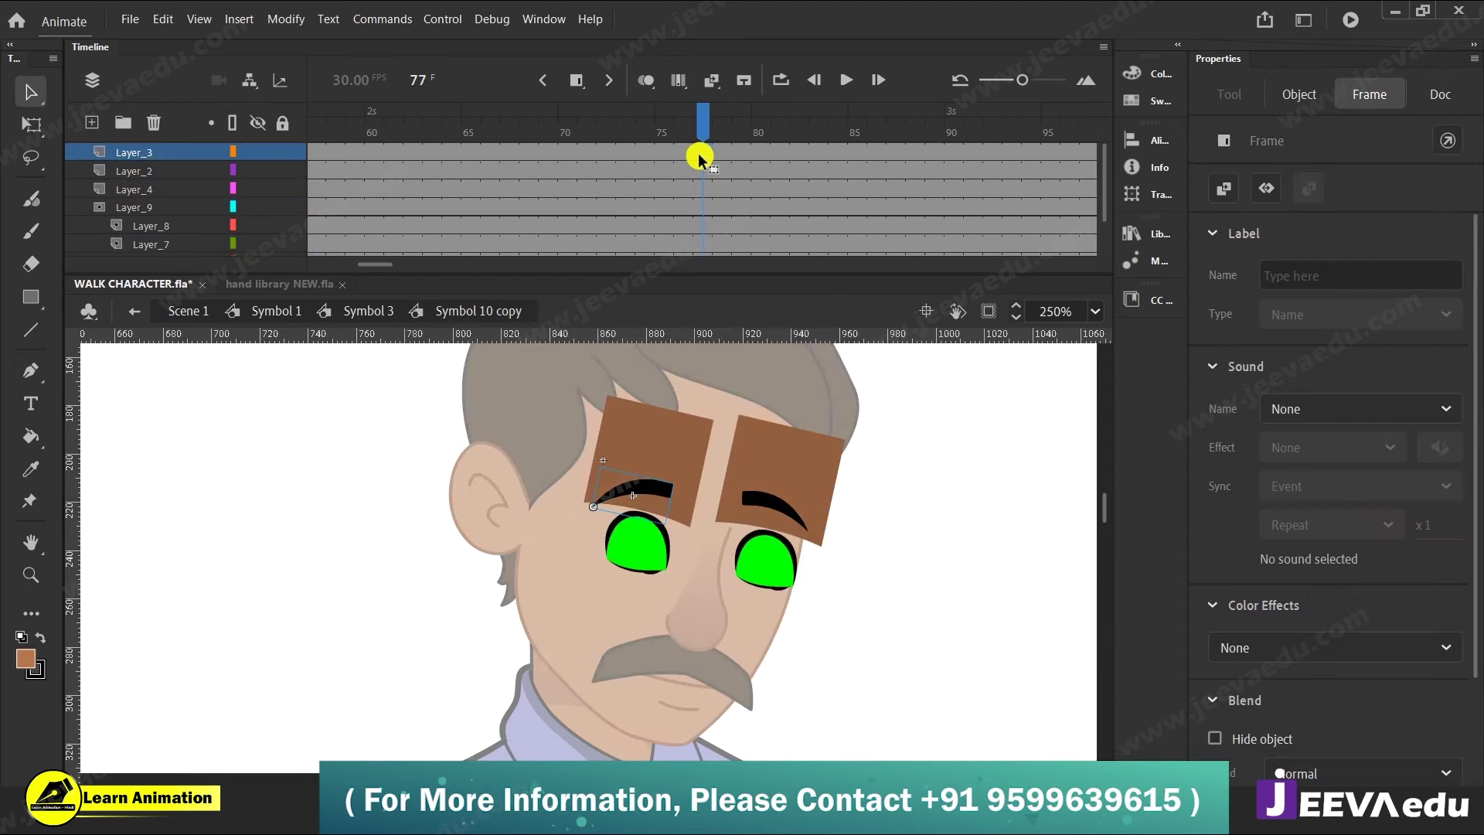
mouse_move(704, 143)
left_mouse_down()
mouse_move(313, 155)
mouse_move(309, 178)
mouse_move(438, 240)
mouse_move(685, 45)
mouse_move(689, 129)
left_mouse_up()
scroll(441, 241, "down", 1)
left_click_drag(586, 149, 958, 189)
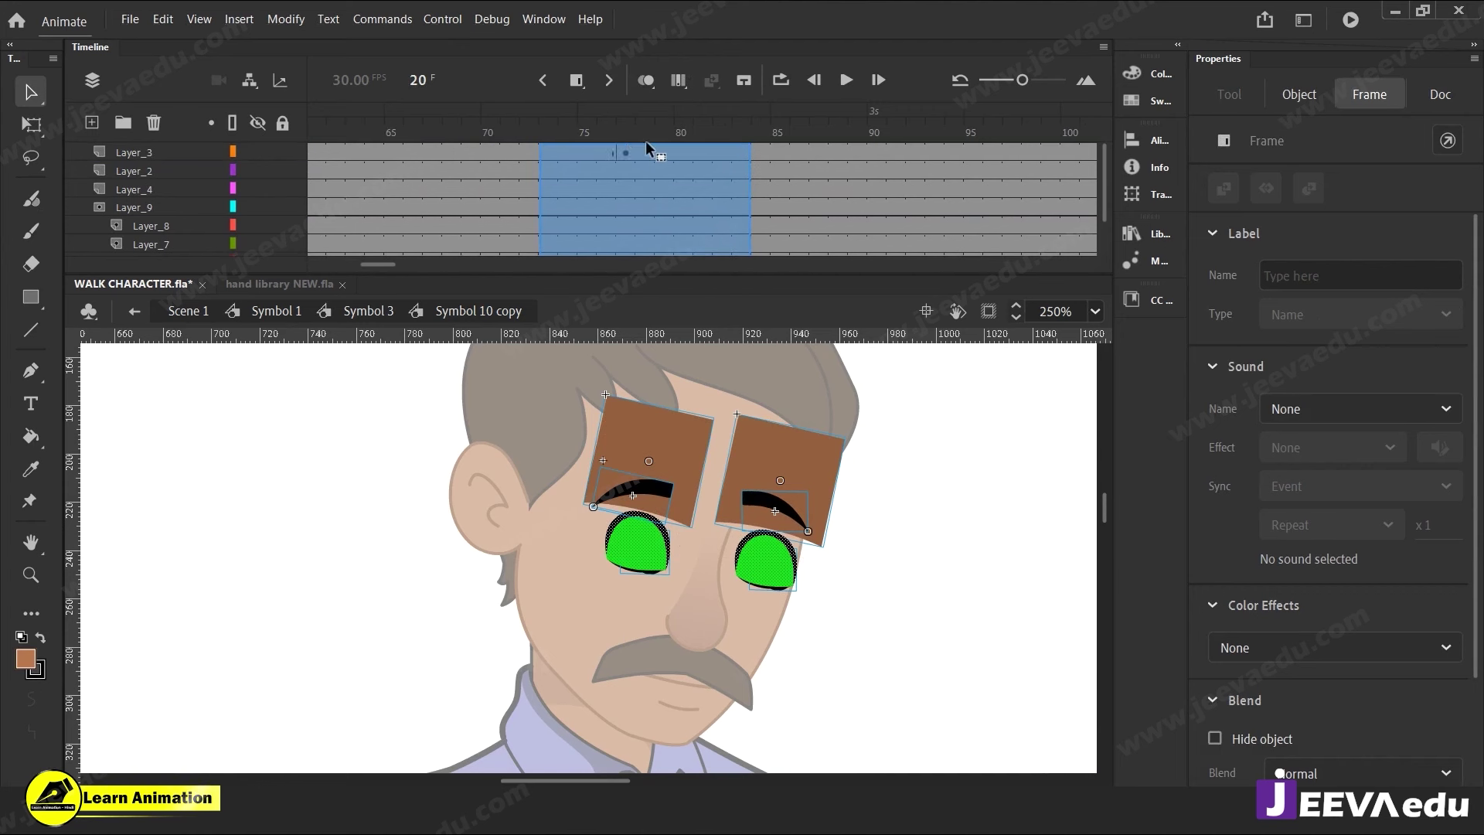
left_click_drag(628, 153, 593, 188)
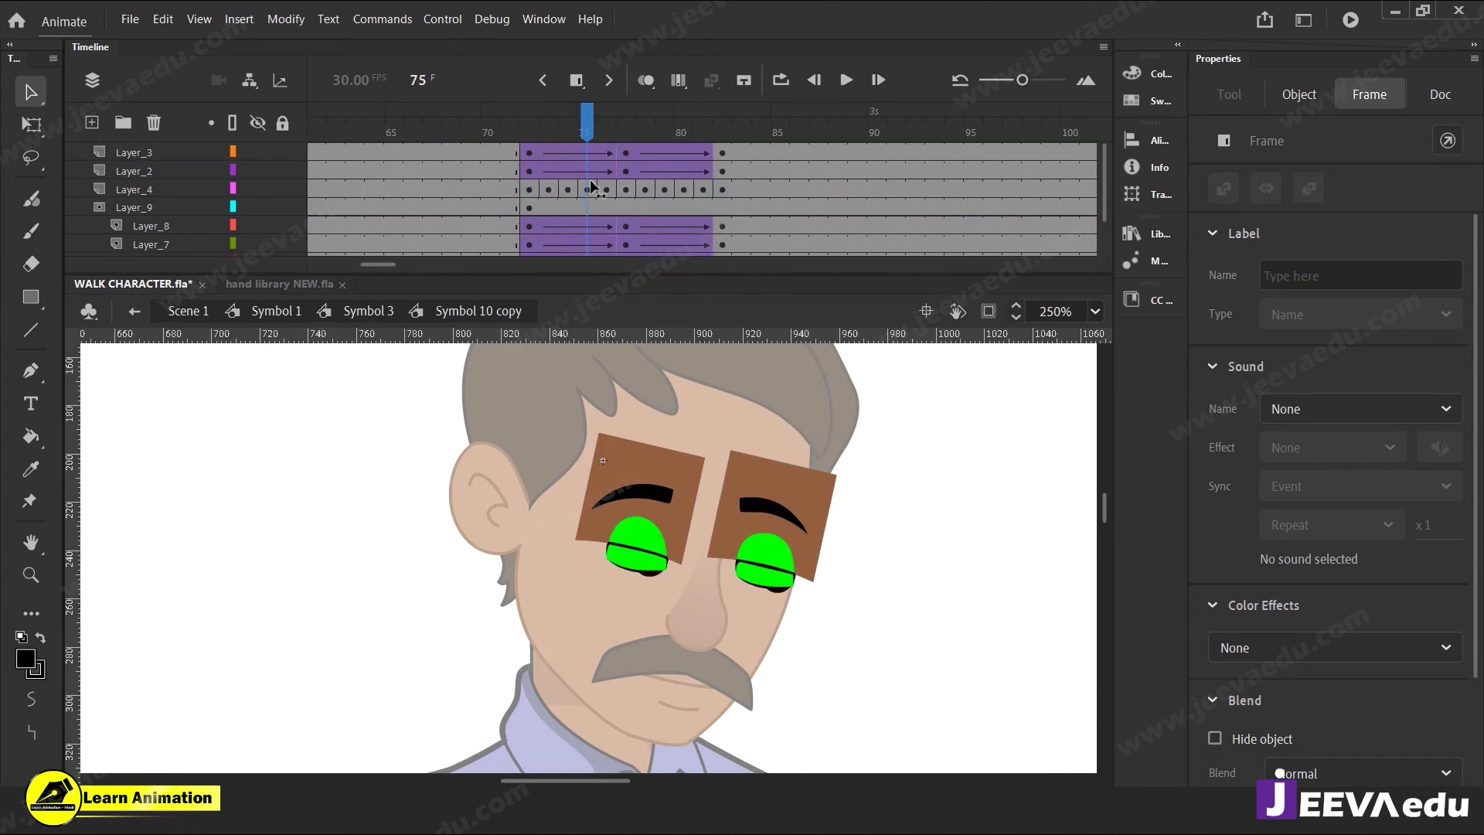
Return to Symbol 1, hide the audio layer and review the head swing with the blink up to frame 88.
left_click(358, 311)
left_click_drag(574, 128, 883, 171)
left_click(284, 311)
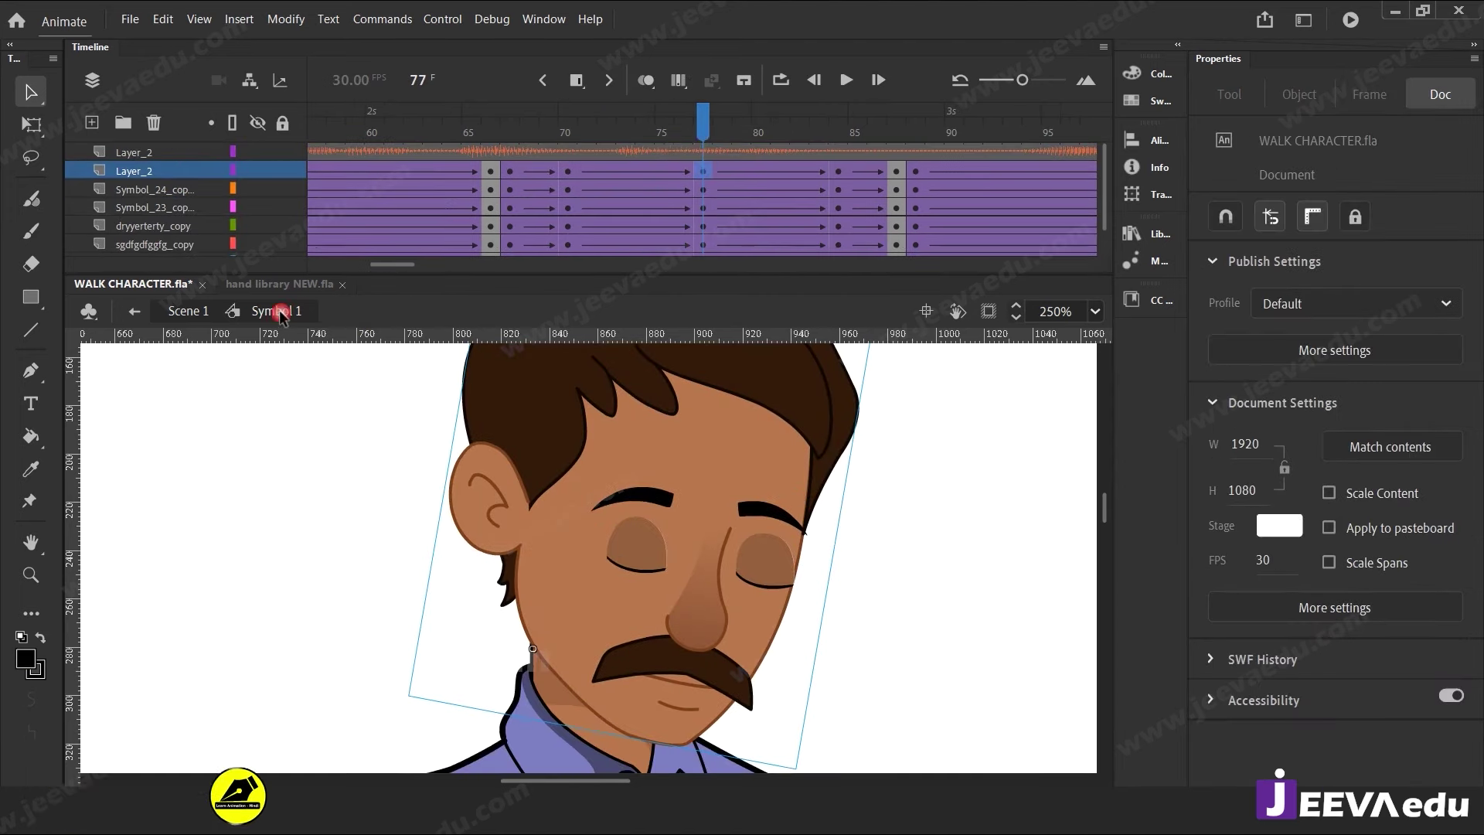
left_click_drag(657, 135, 569, 167)
key("z")
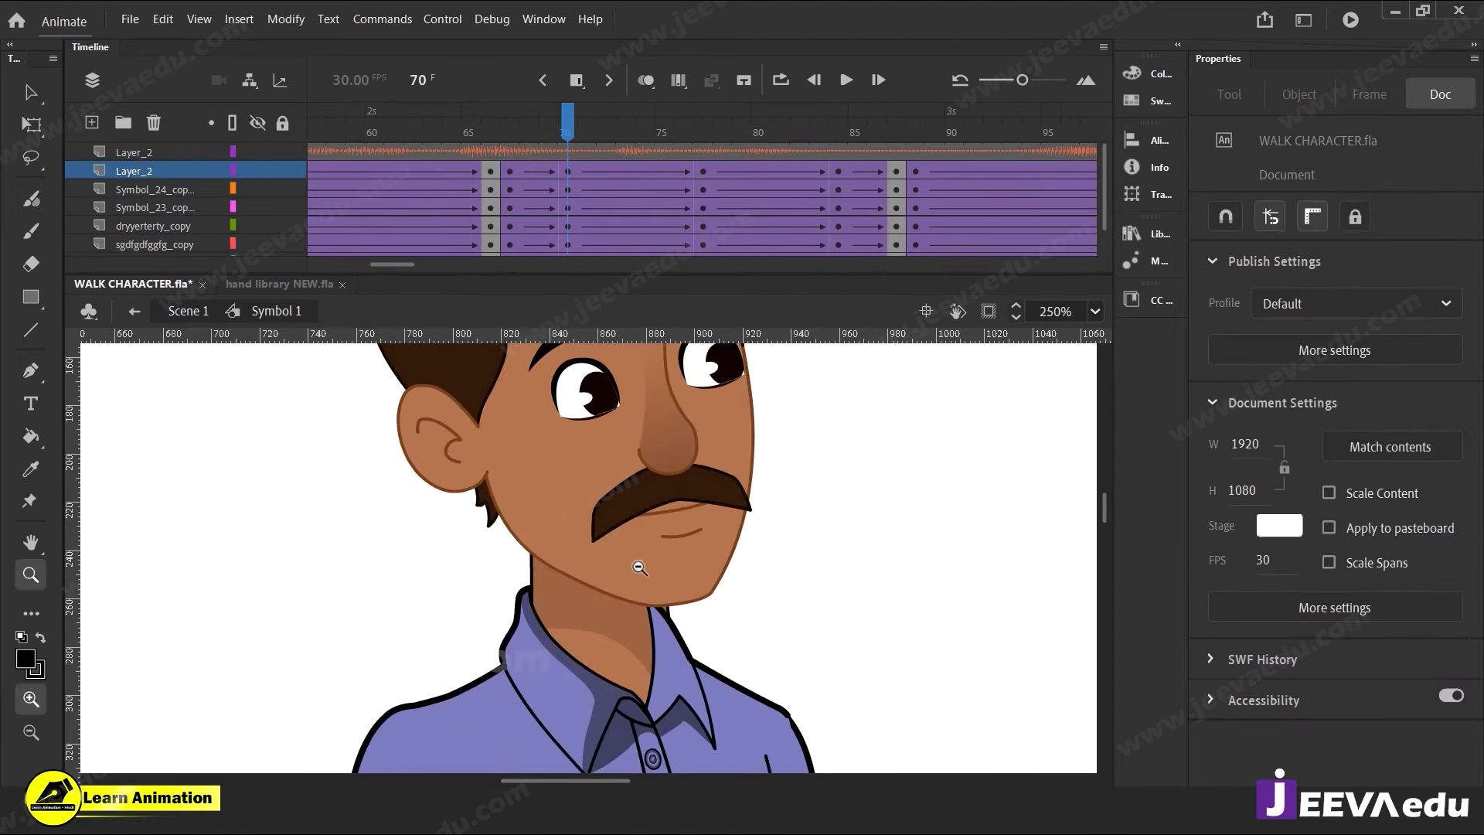
left_click(634, 551, "alt")
left_click(641, 547, "alt")
left_click_drag(644, 547, 694, 539)
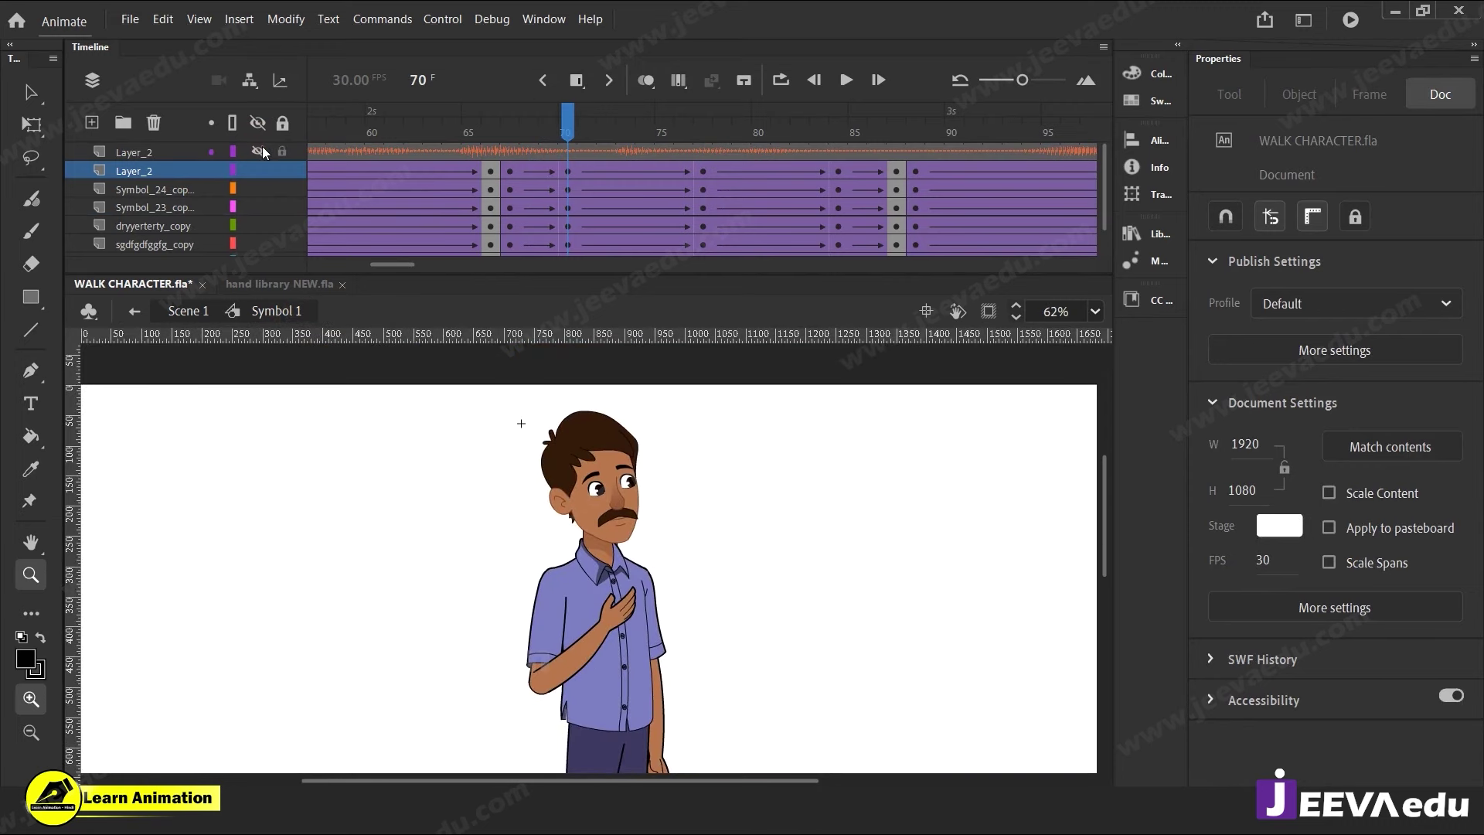
left_click_drag(526, 130, 550, 146)
left_click(582, 474)
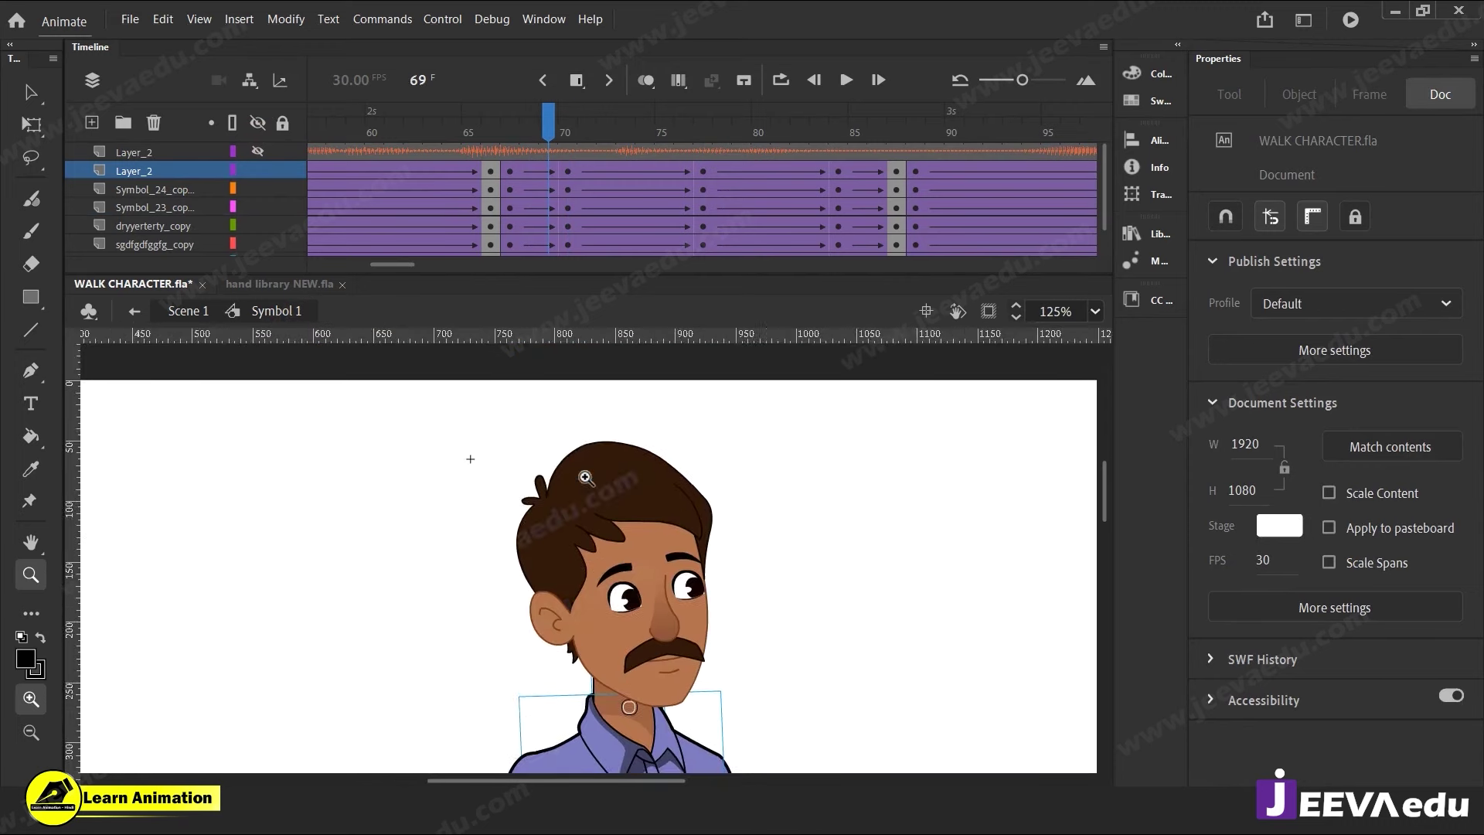
left_click_drag(640, 578, 627, 489)
left_click_drag(542, 128, 632, 187)
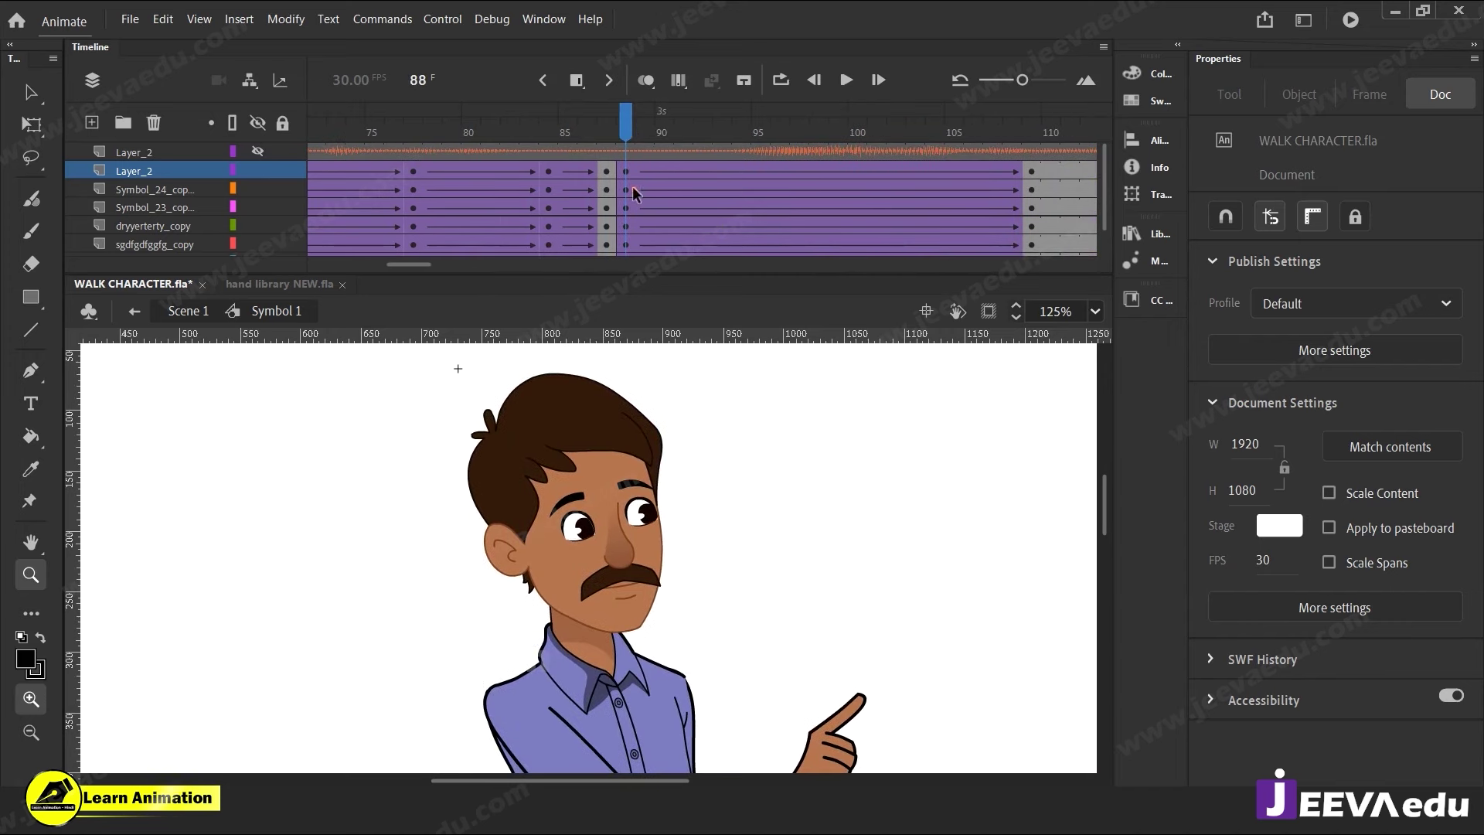
Open the head symbol and copy the tweened frames 45 to 63 of all its layers to frames 88 to 106.
key("v")
left_click(620, 547)
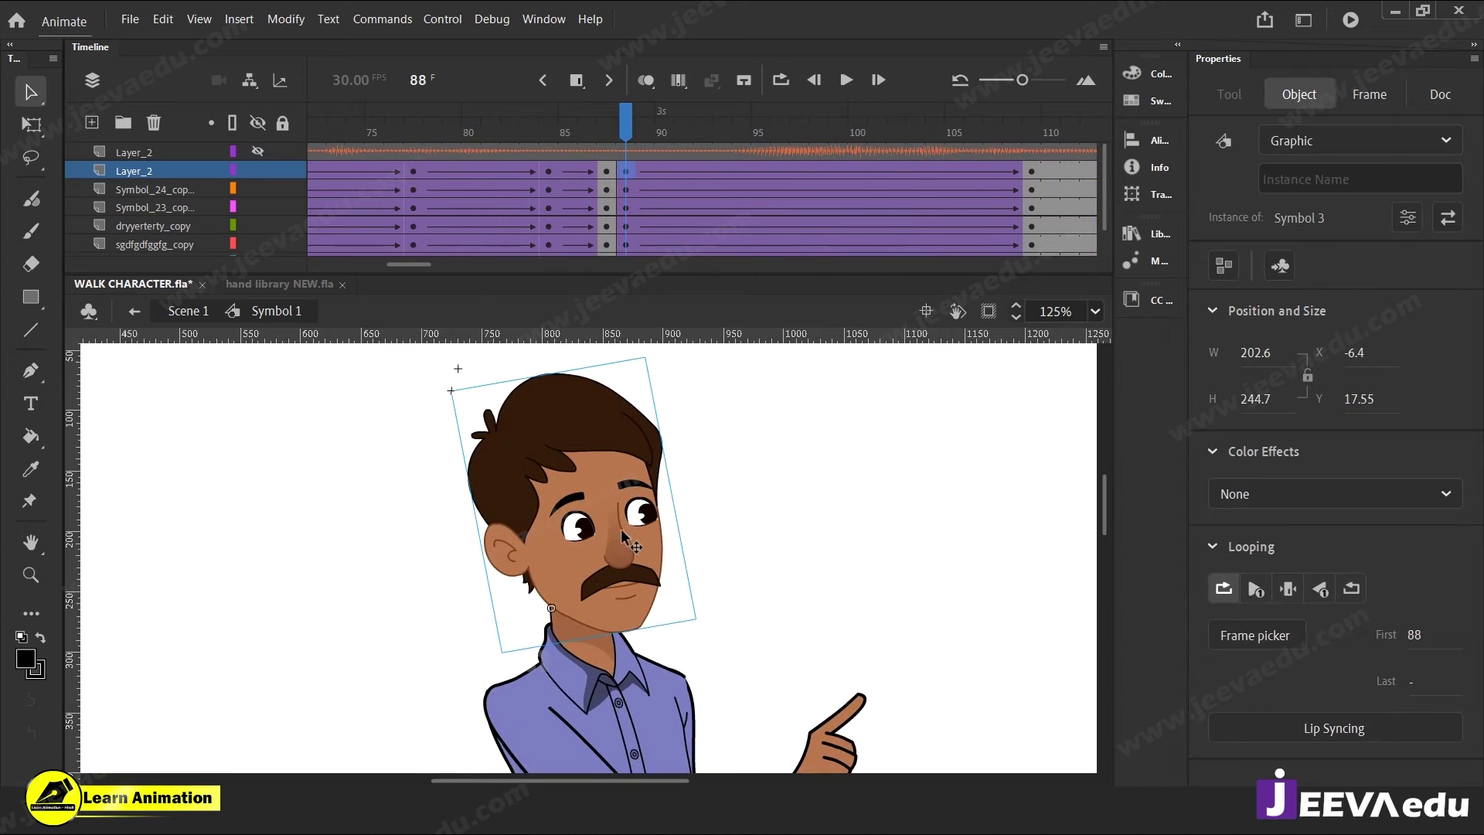
double_click(622, 531)
left_click(703, 152)
left_click(702, 172)
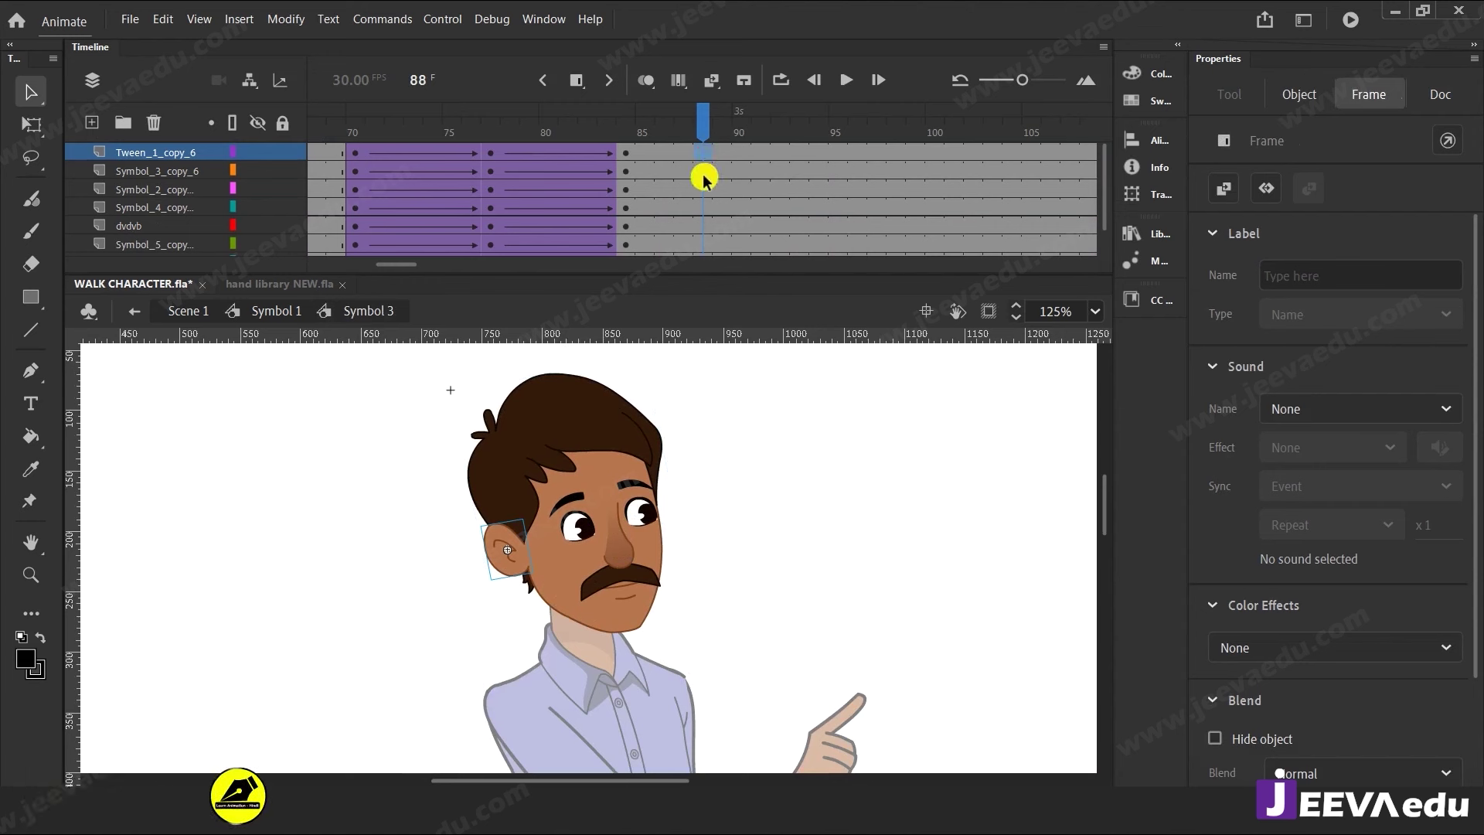
left_click(702, 154)
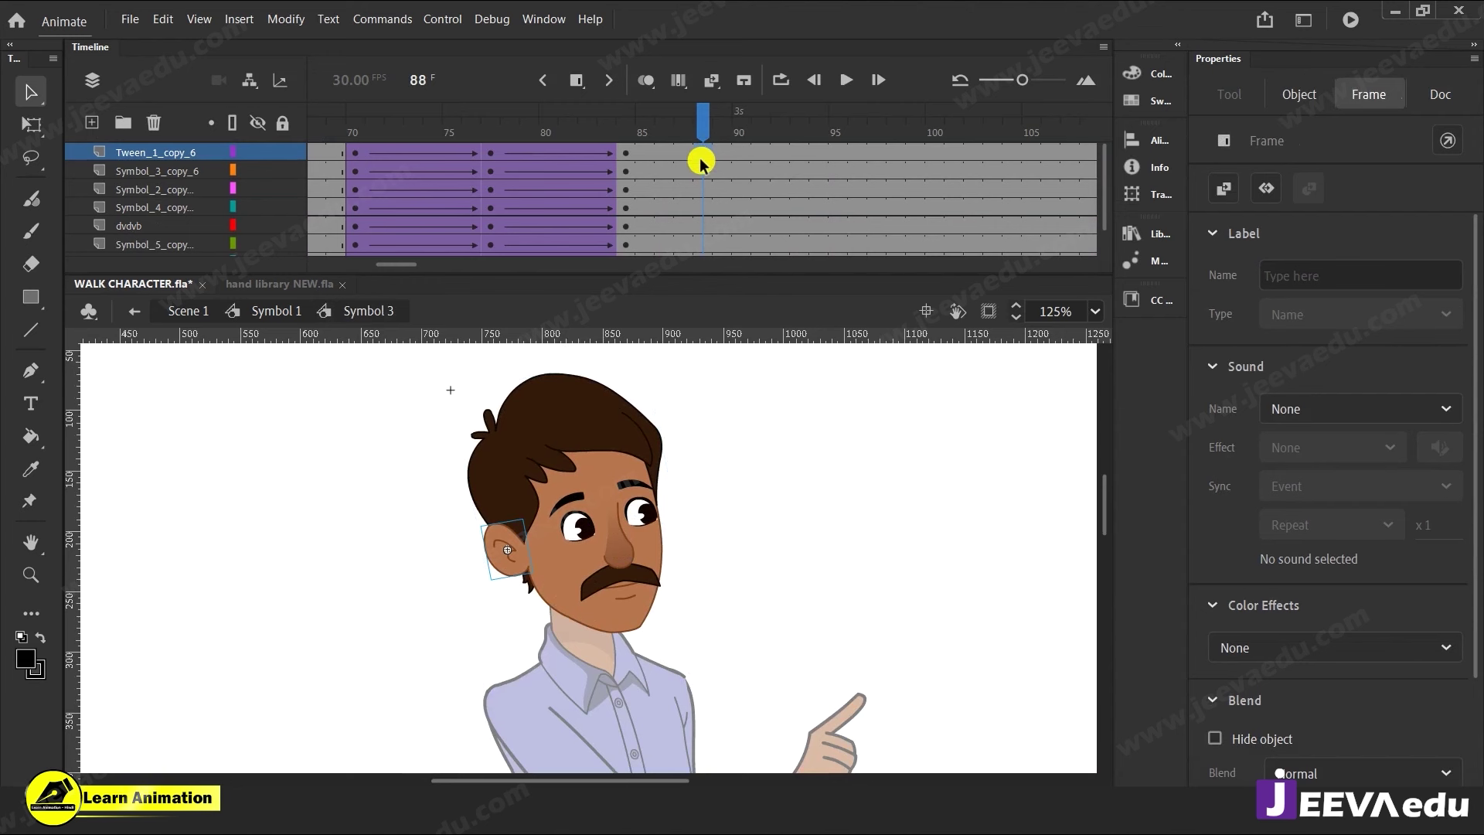
left_click_drag(616, 142, 655, 205)
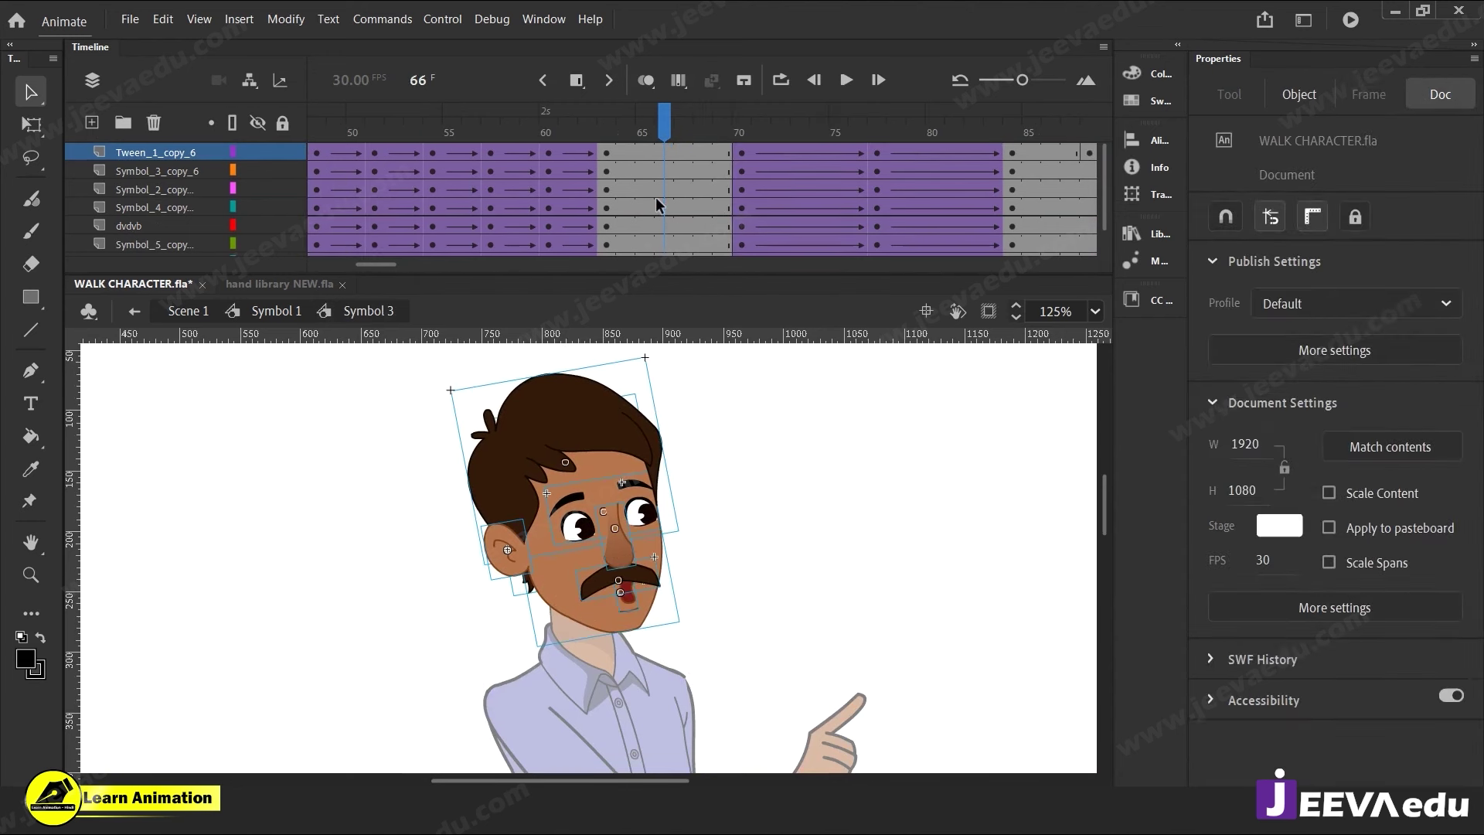
left_click_drag(606, 162, 635, 291)
scroll(695, 201, "up", 2)
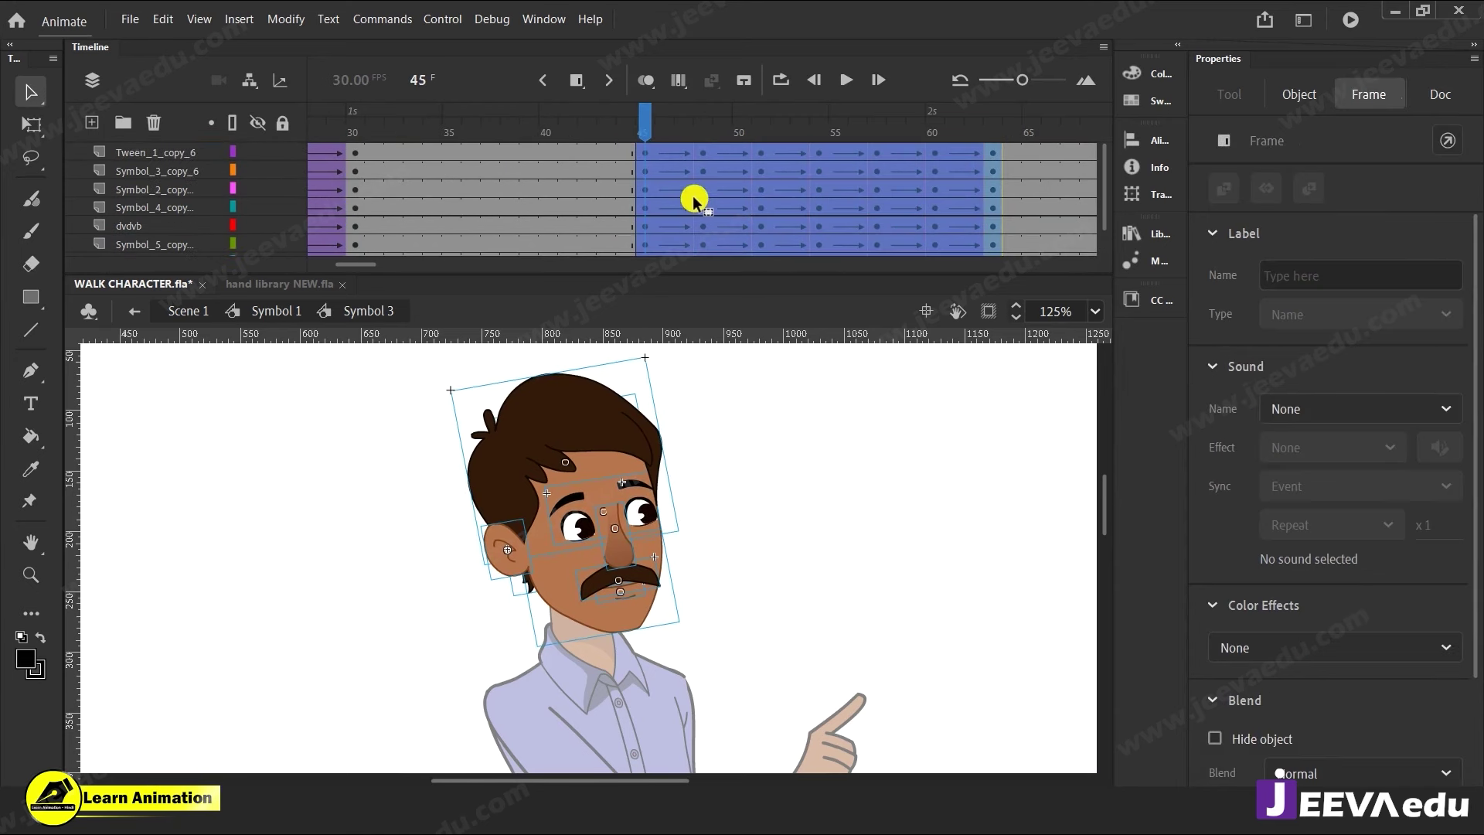
left_click_drag(694, 201, 644, 164)
Synchronize the symbols in the pasted head frames and play back the movement from around frame 88.
right_click(646, 165)
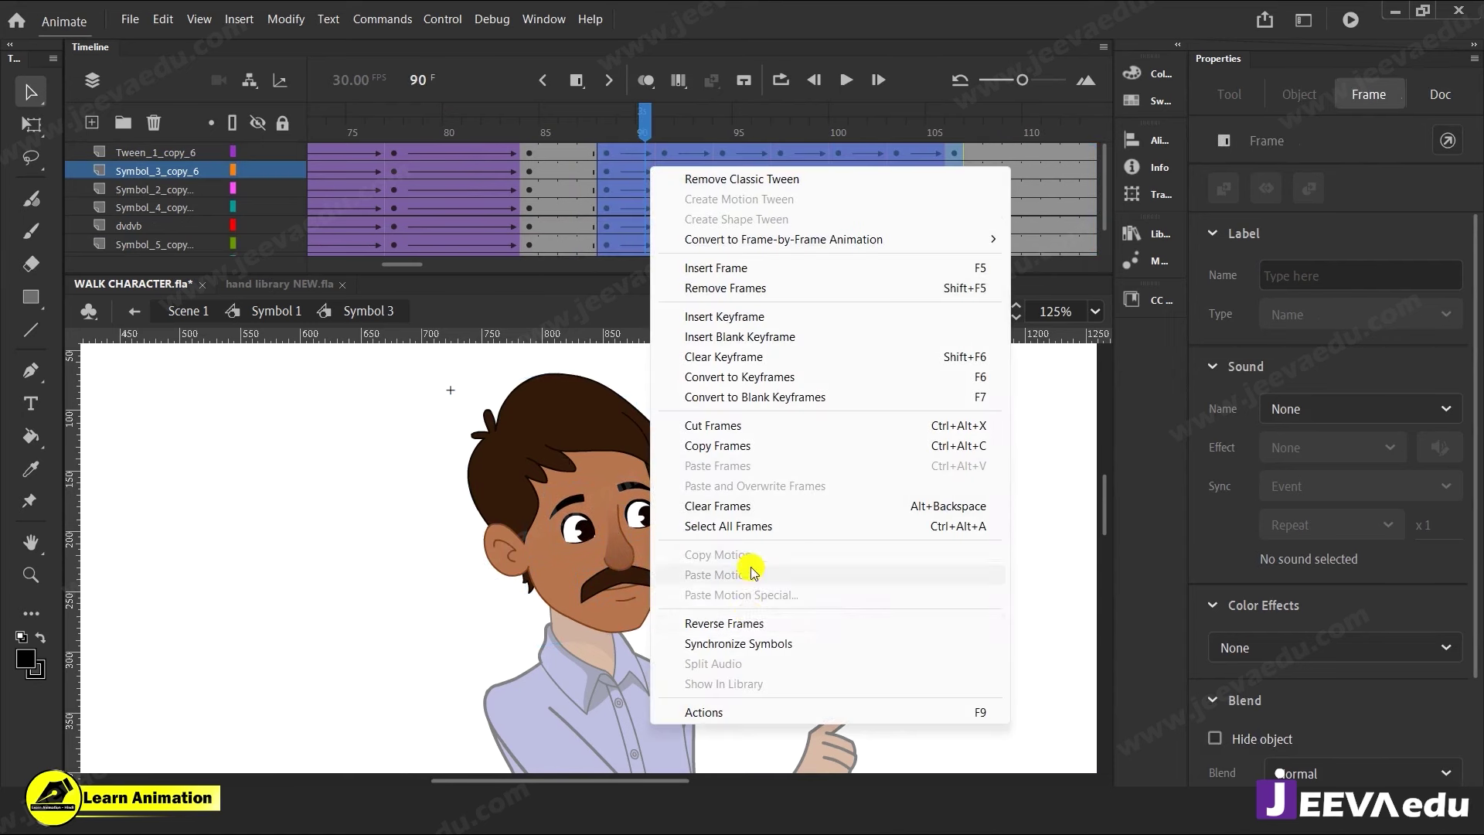
left_click(740, 527)
right_click(648, 204)
left_click(765, 683)
left_click_drag(632, 110, 583, 169)
key("Return")
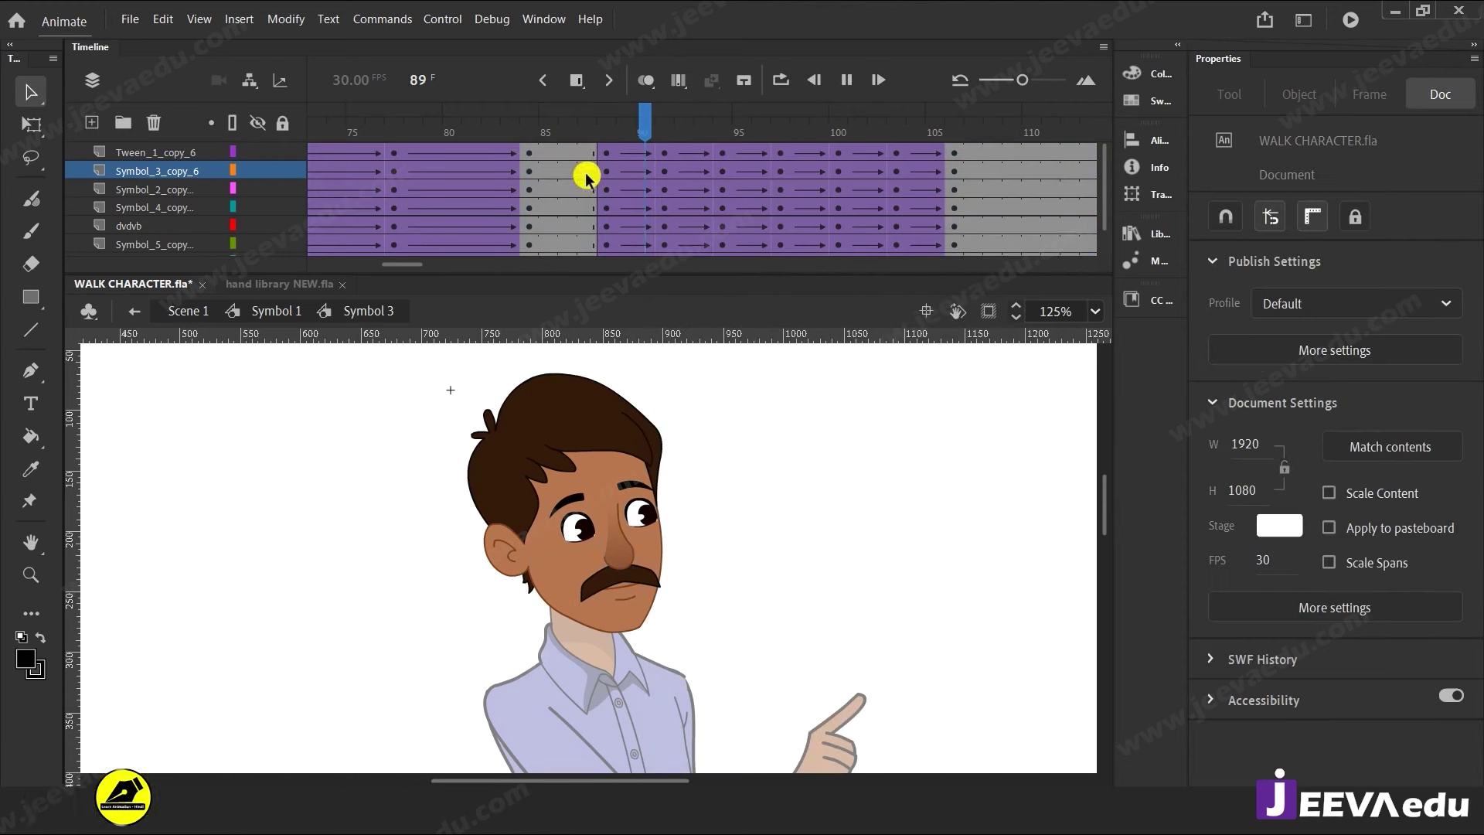
Return to Symbol 1 and review the whole character's motion into the pointing pose around frame 109.
left_click(257, 311)
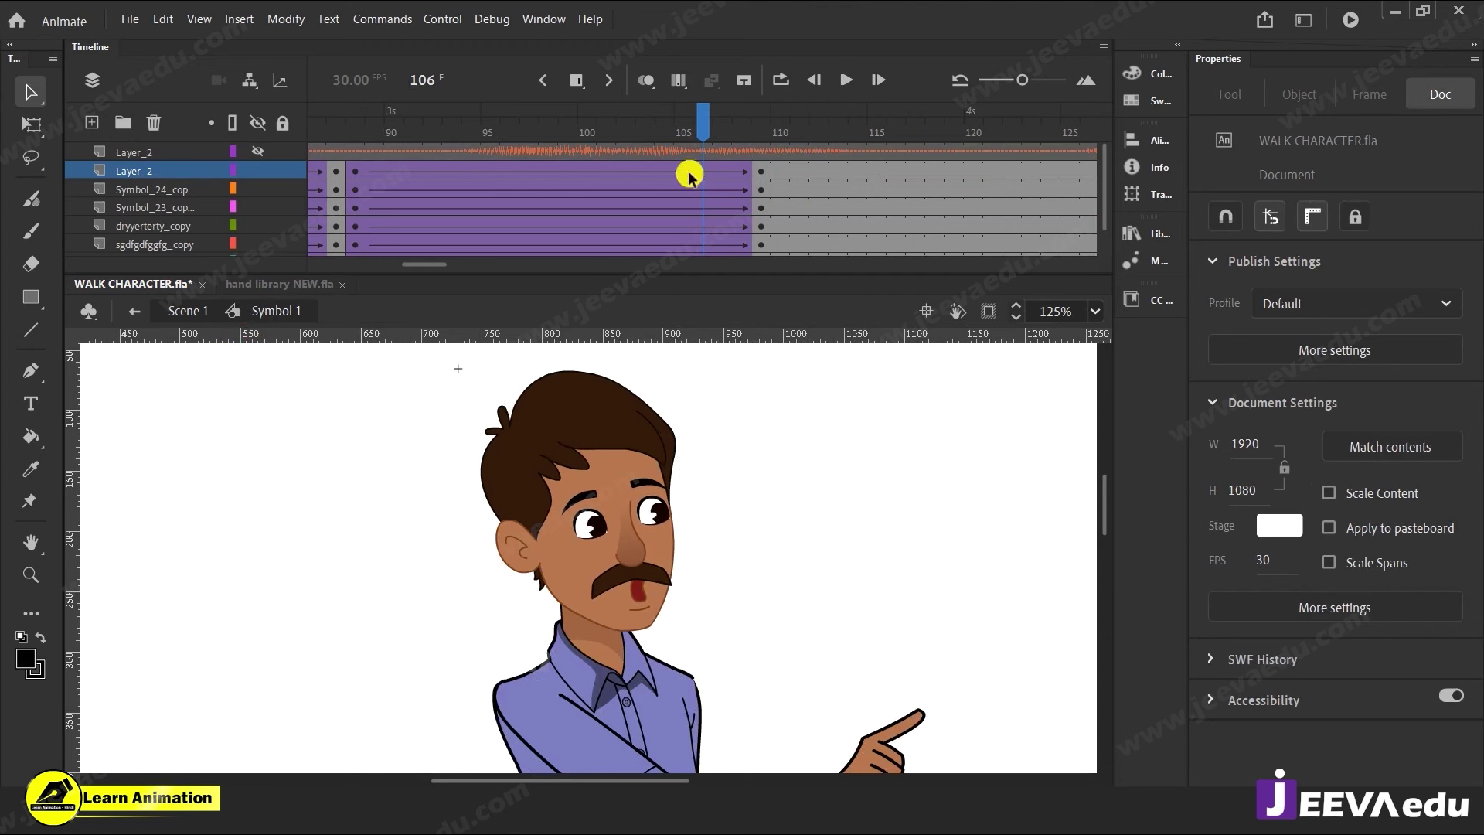
left_click(780, 171)
left_click(440, 200)
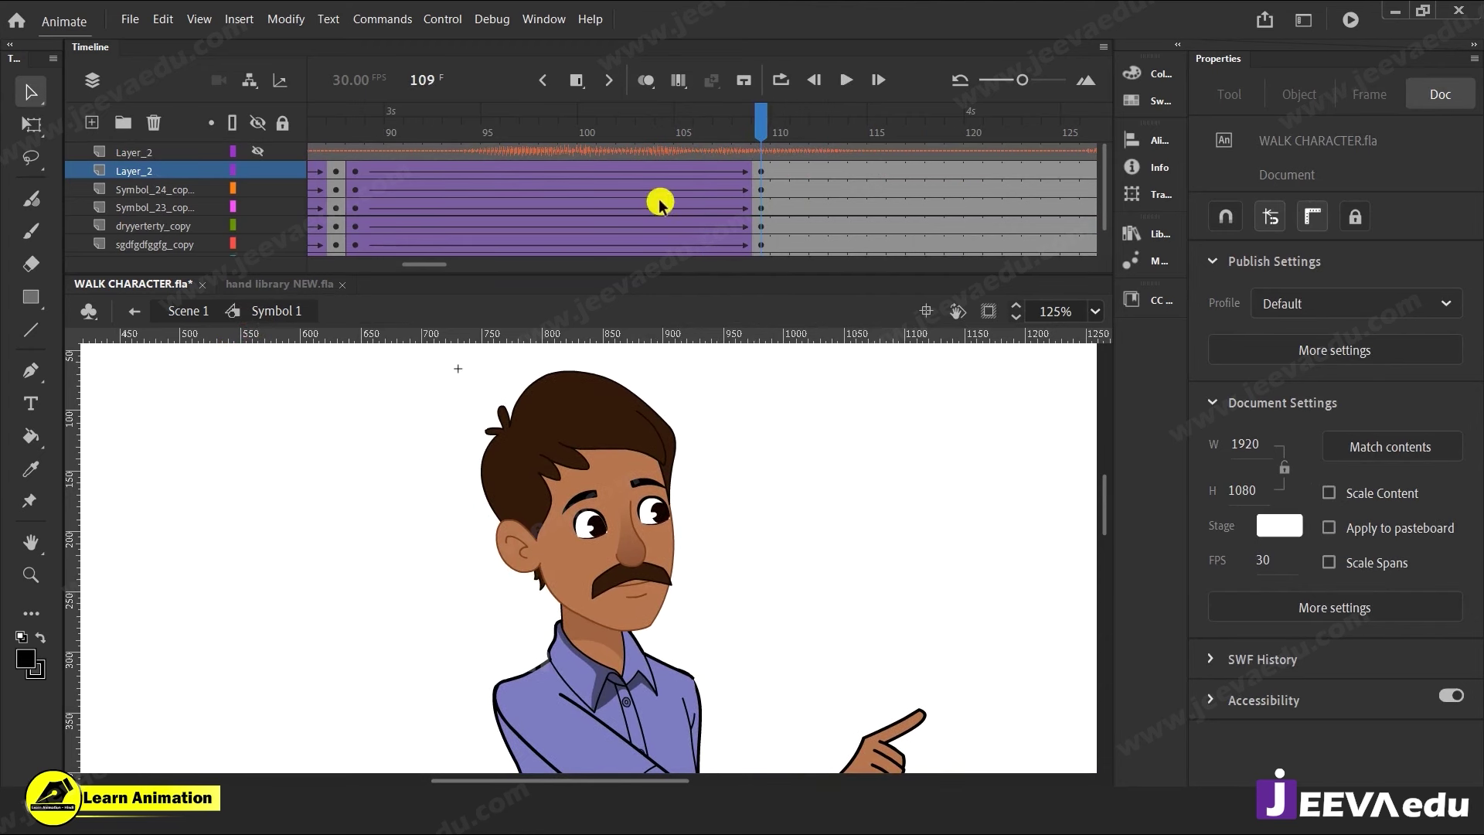
key("z")
left_click(516, 585, "alt")
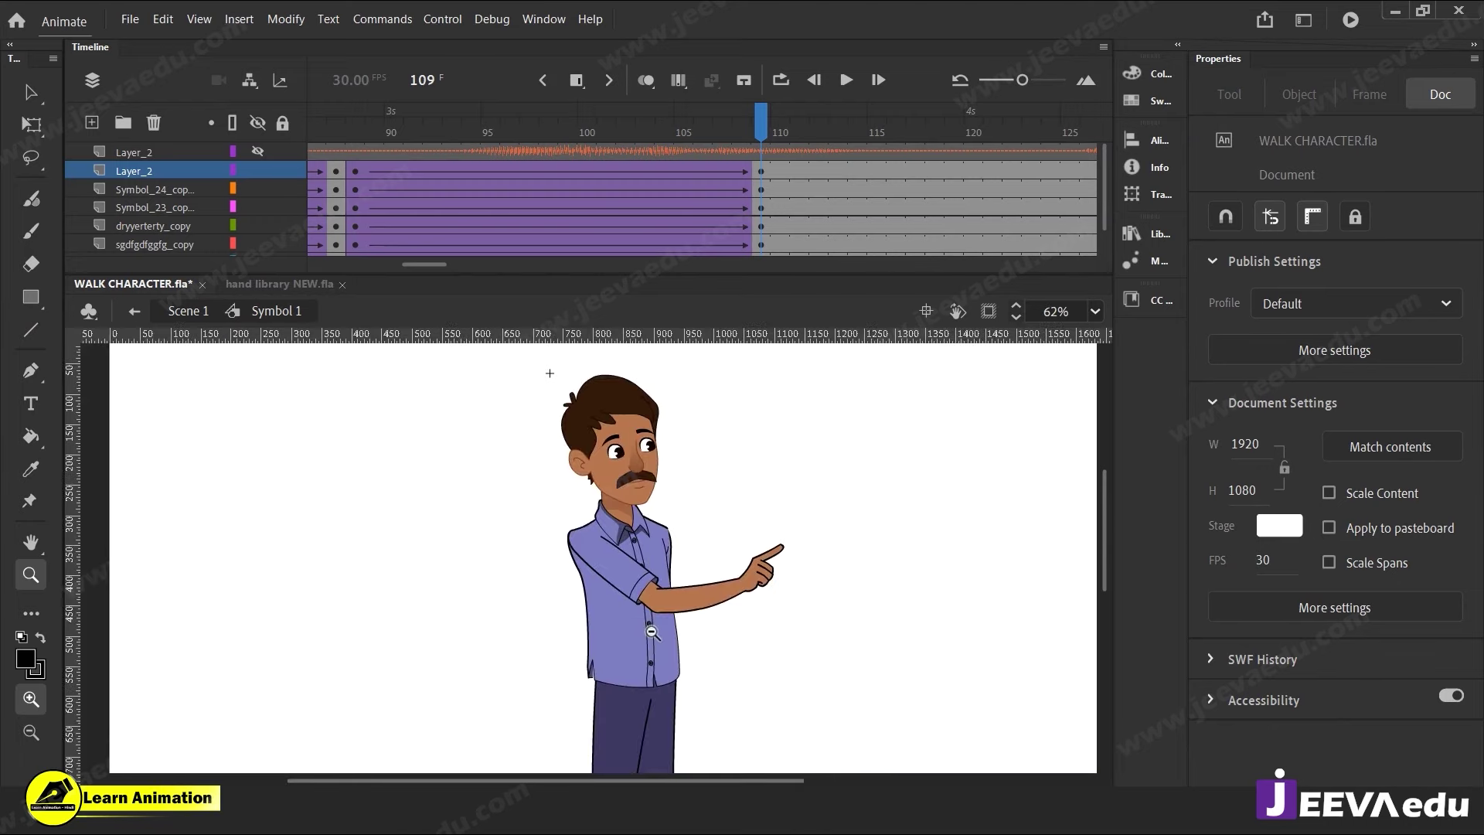
left_click(607, 616, "alt")
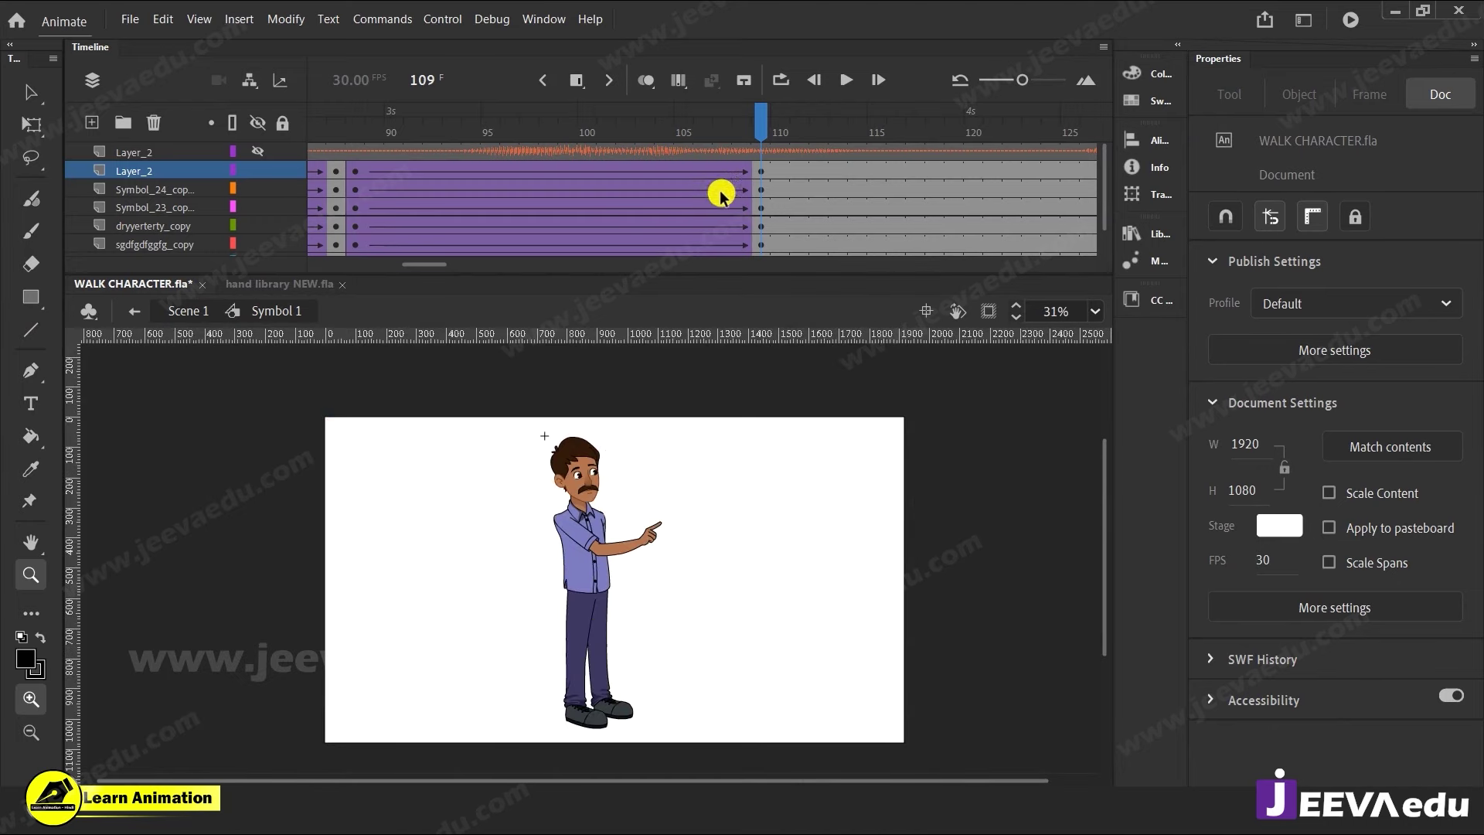
left_click_drag(701, 141, 703, 246)
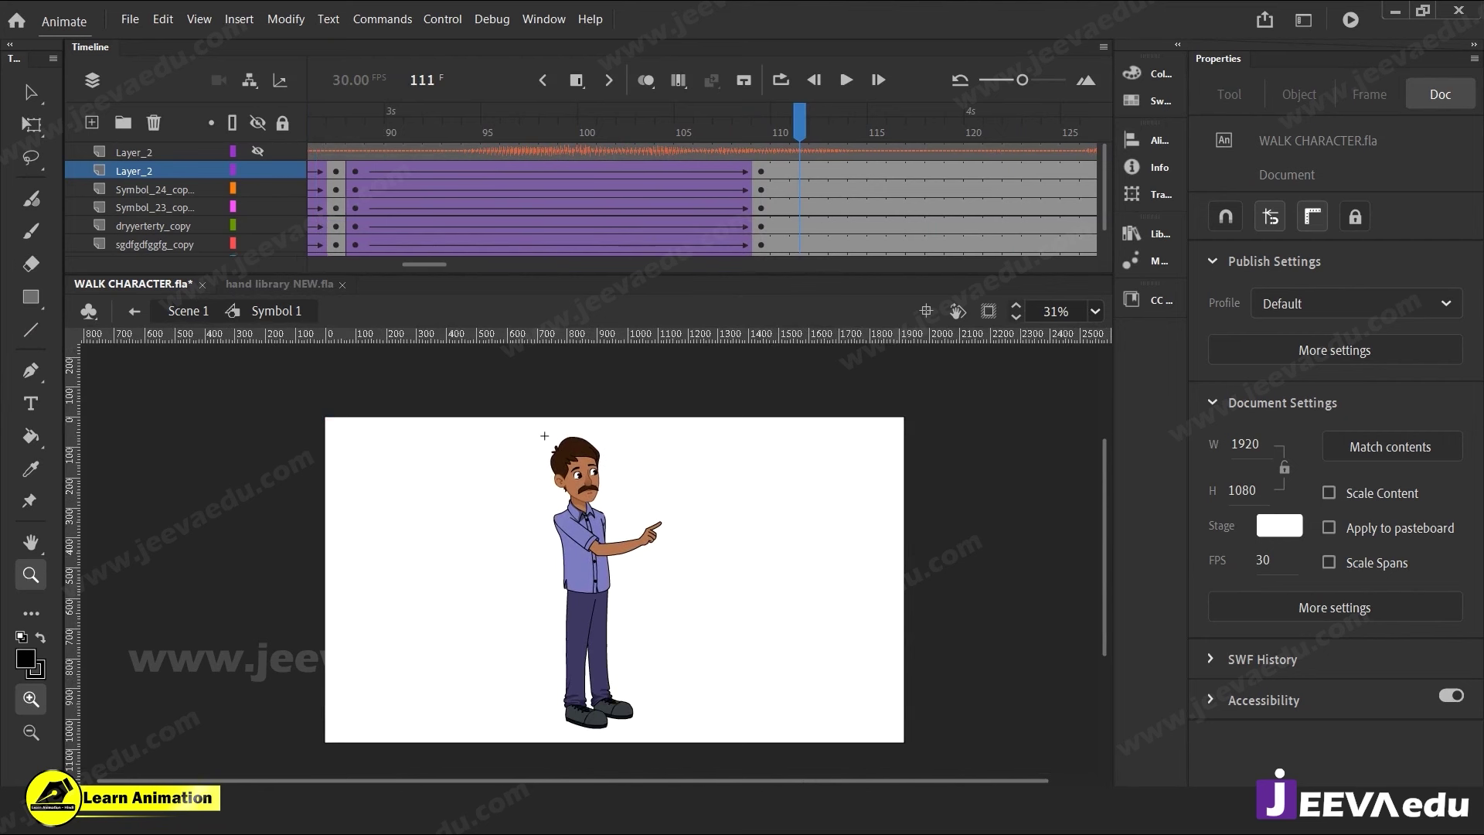
left_click_drag(684, 136, 769, 298)
Insert keyframes on all the character's layers at frames 113 and 122.
left_click_drag(850, 169, 849, 119)
key("F6")
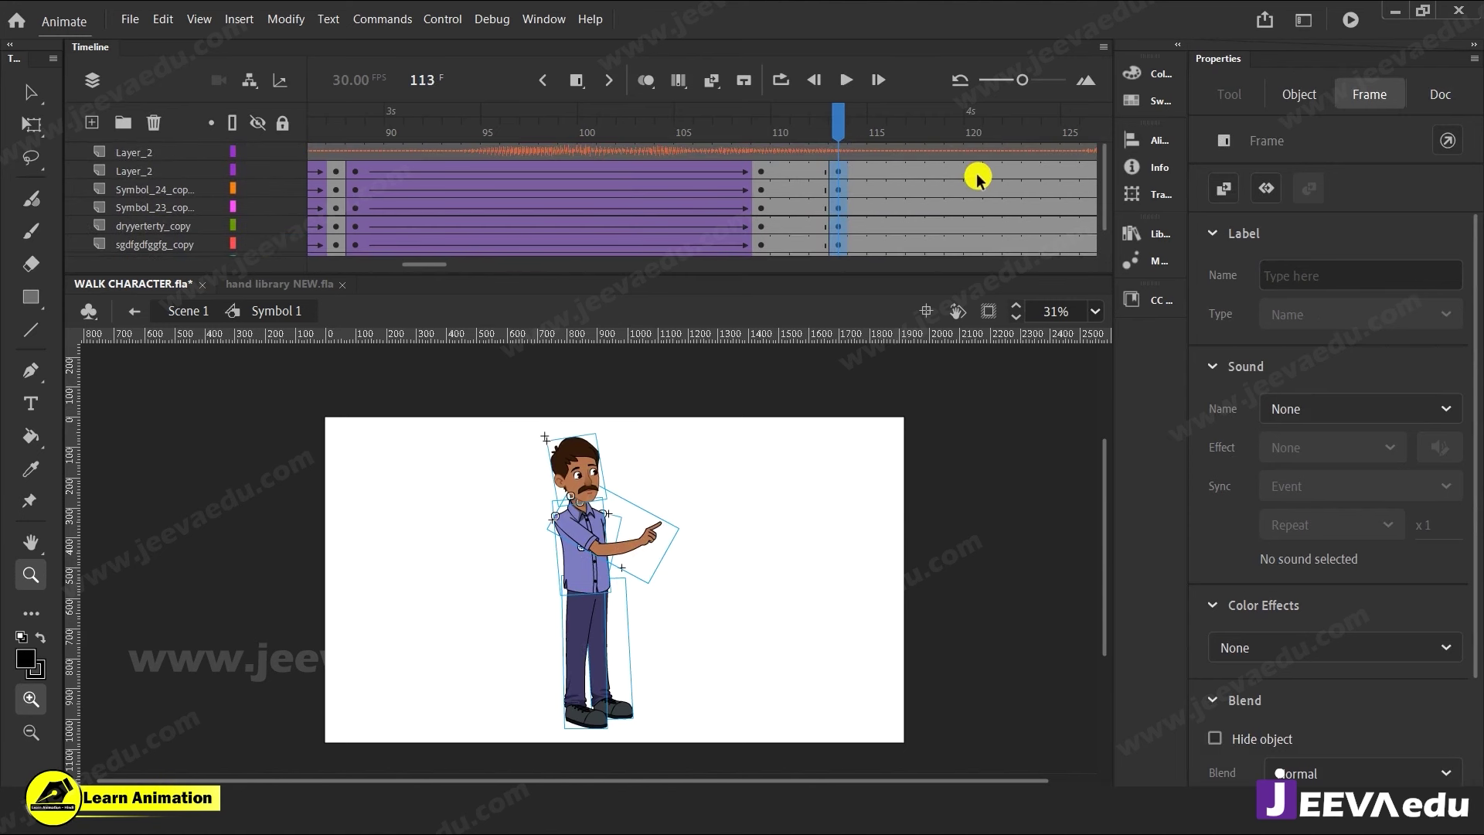
left_click_drag(1007, 173, 1008, 268)
key("F6")
Create classic tweens between frames 109 and 122 on all the character's layers, and set the ease to 100 after frame 113.
scroll(906, 189, "up", 2)
left_click_drag(823, 183, 867, 285)
right_click(837, 201)
left_click(904, 210)
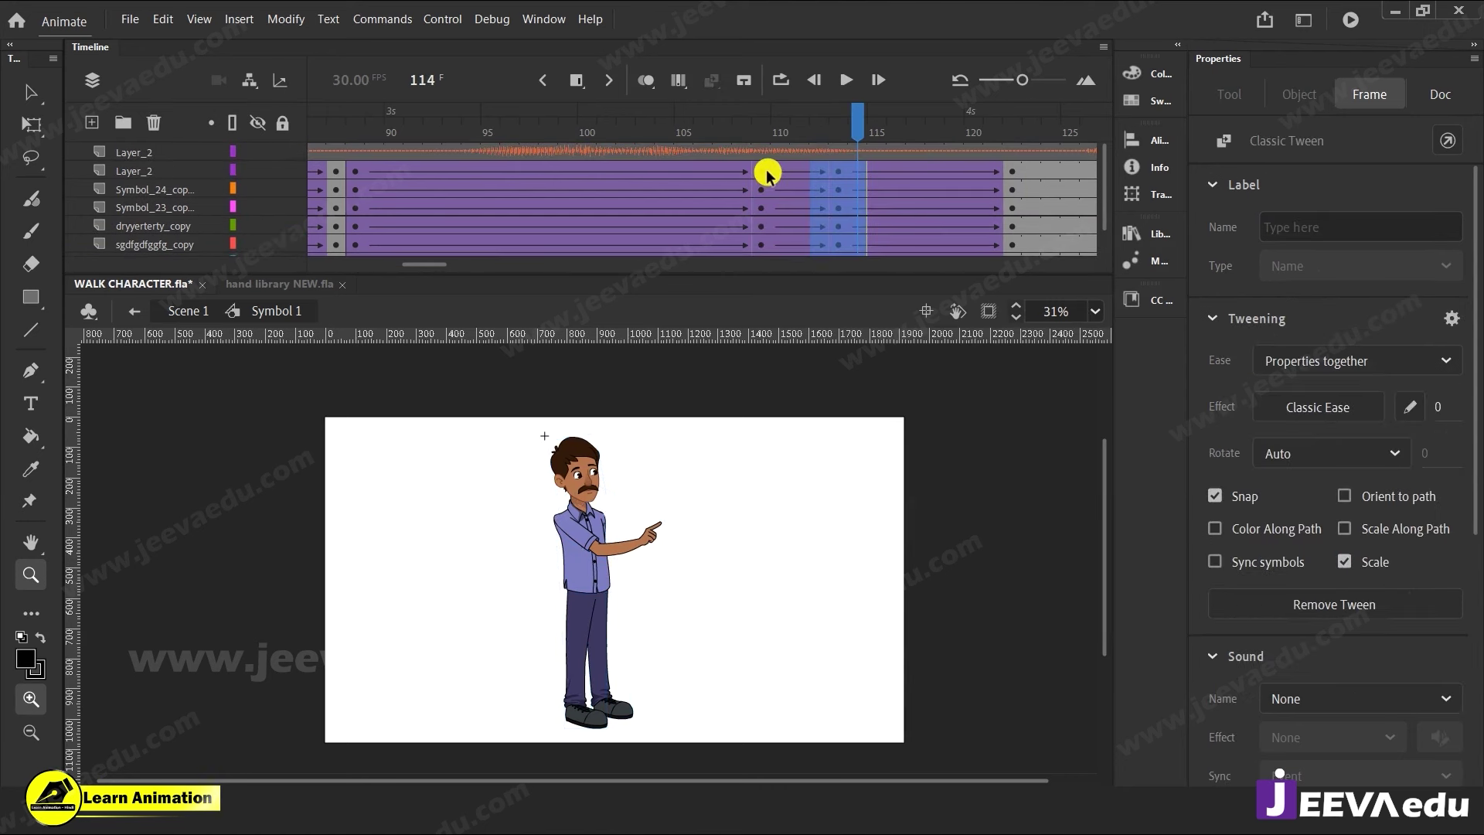
left_click_drag(925, 190, 930, 294)
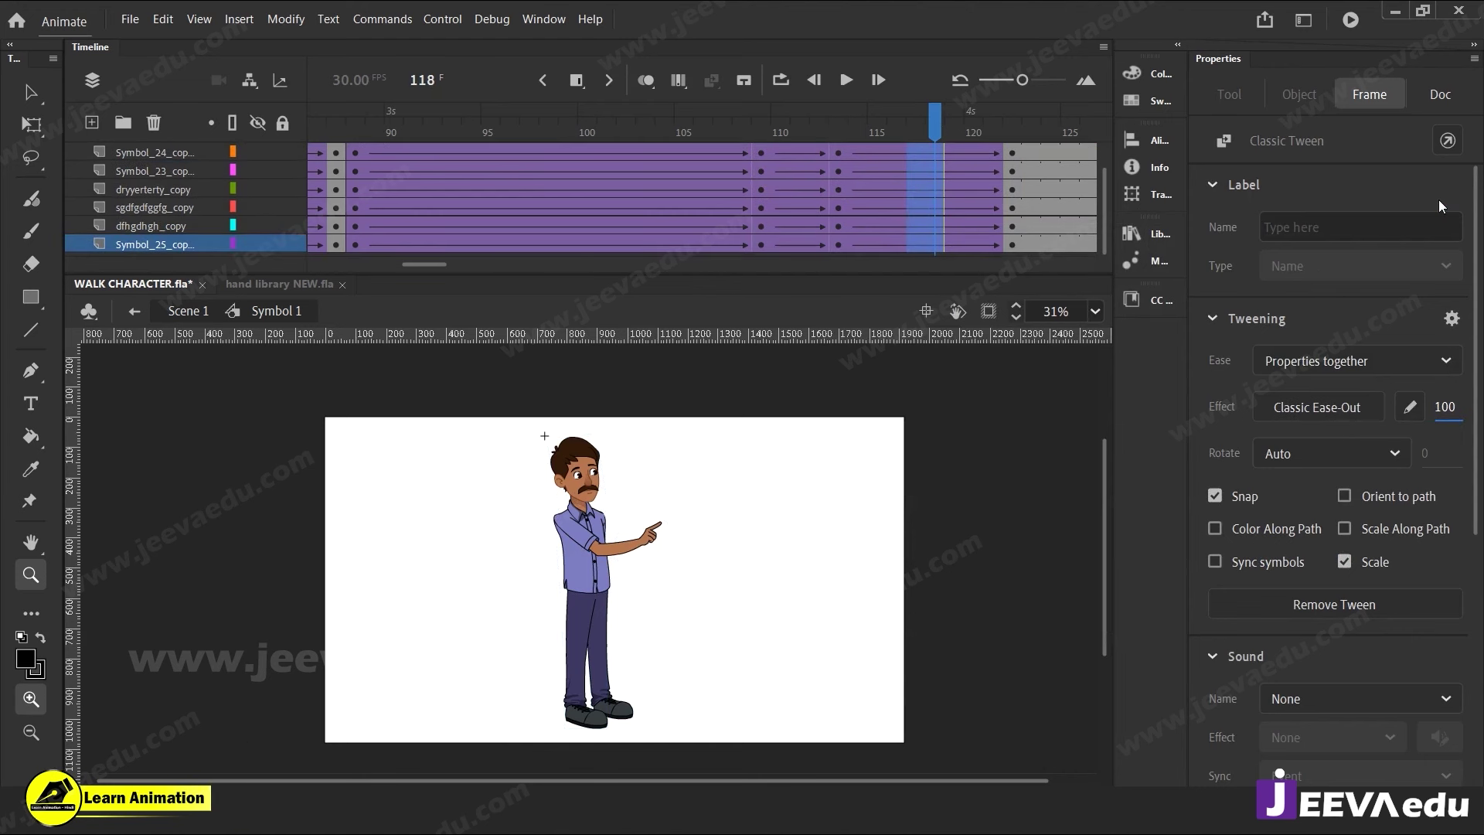
Rotate the character's upper body slightly backward about a waist pivot at frame 113, leaving the legs in place.
left_click(838, 162)
left_click(605, 537)
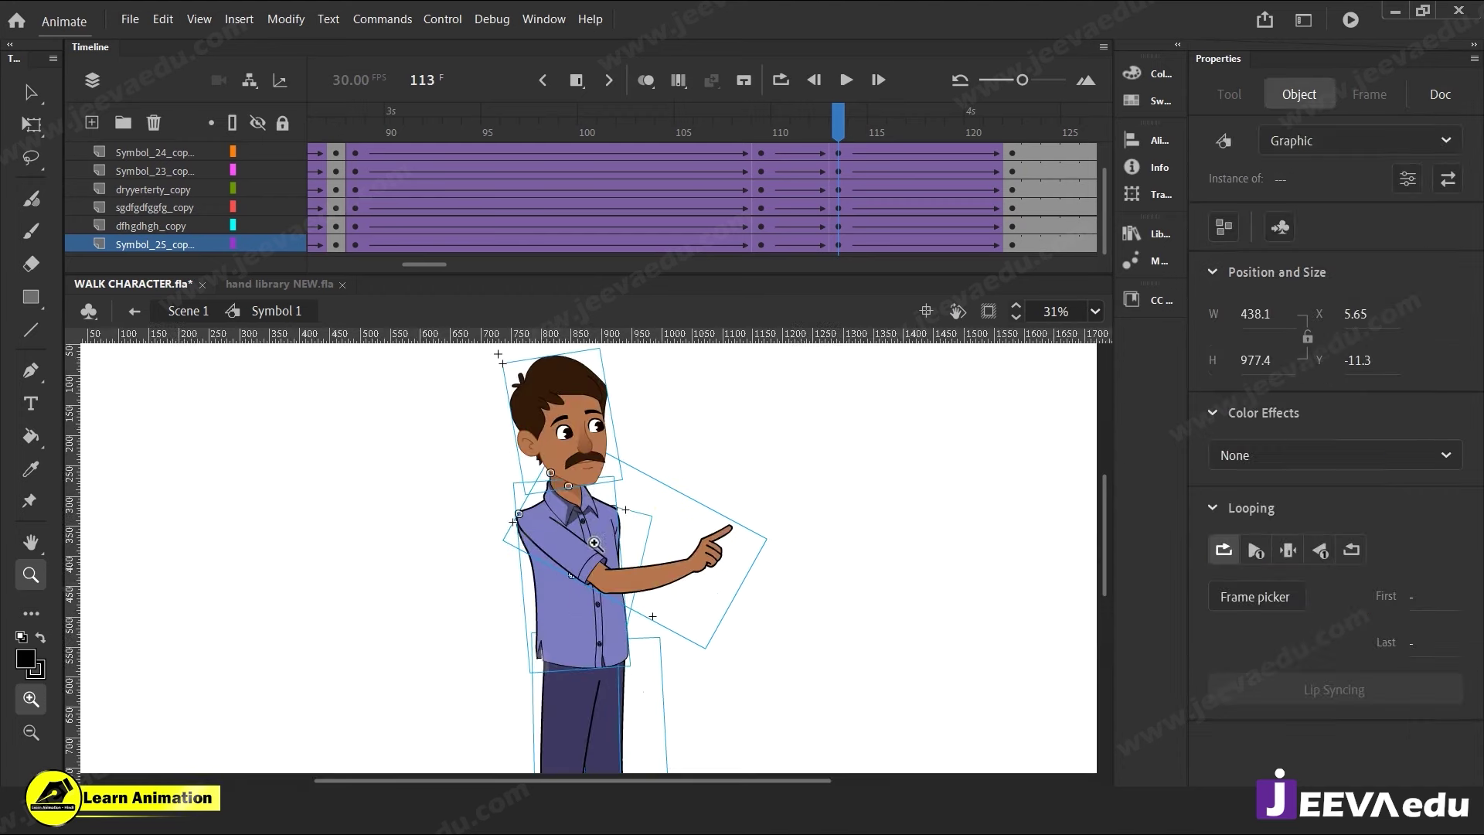
key("v")
left_click(475, 360)
left_click(677, 561)
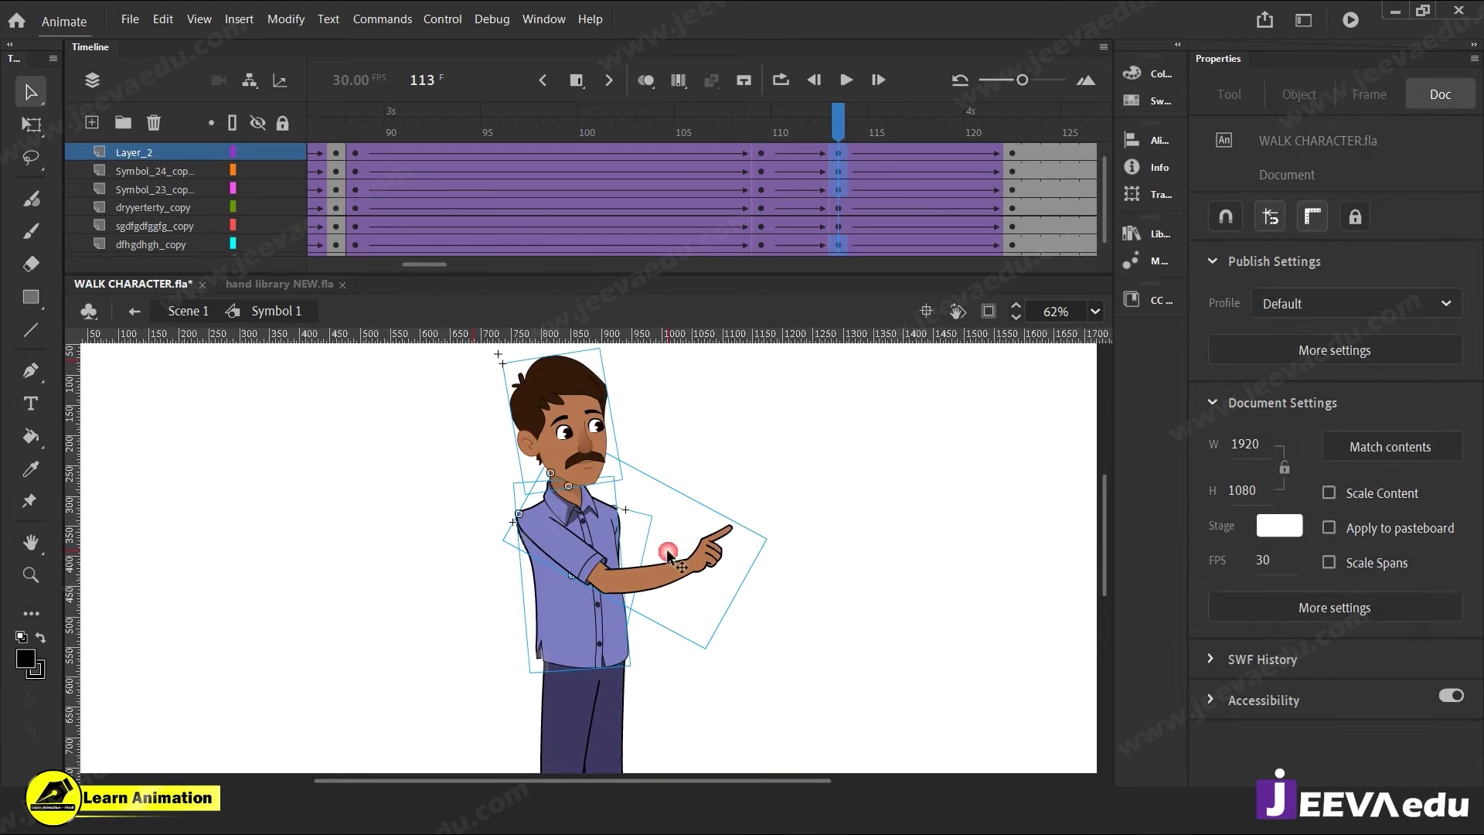
left_click(826, 119)
left_click_drag(827, 119, 837, 207)
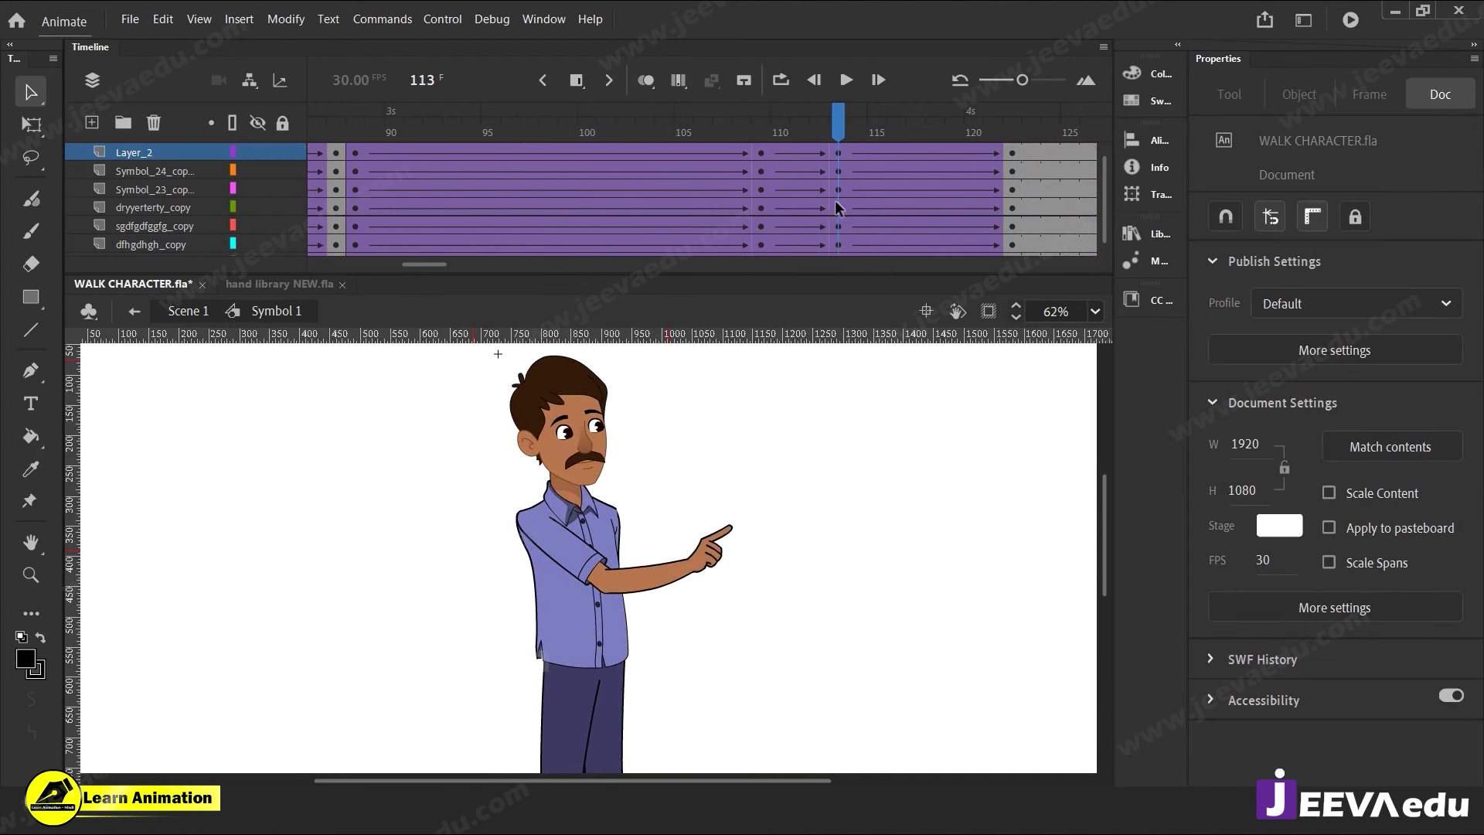
left_click_drag(450, 399, 712, 589)
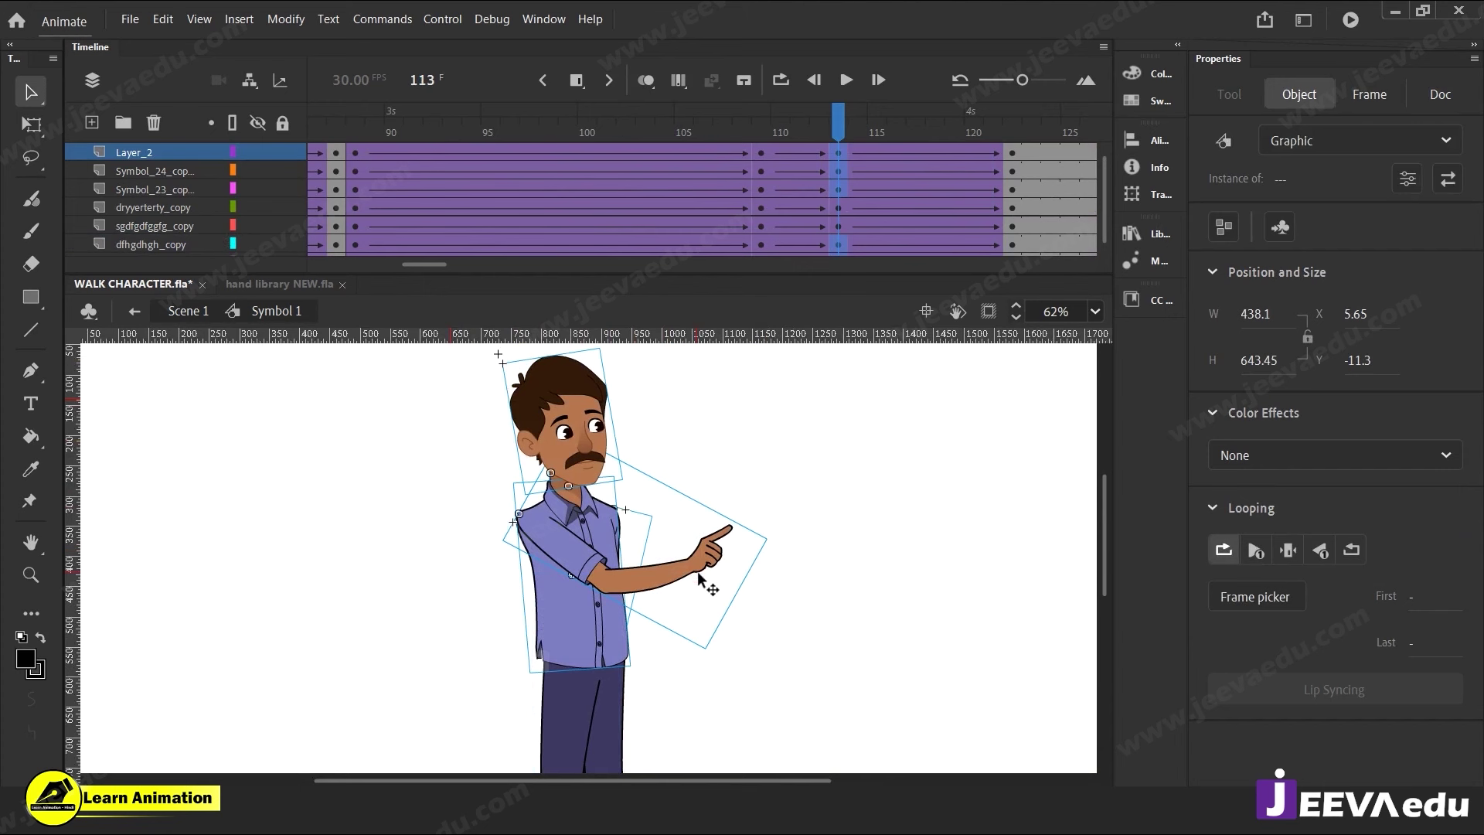
key("q")
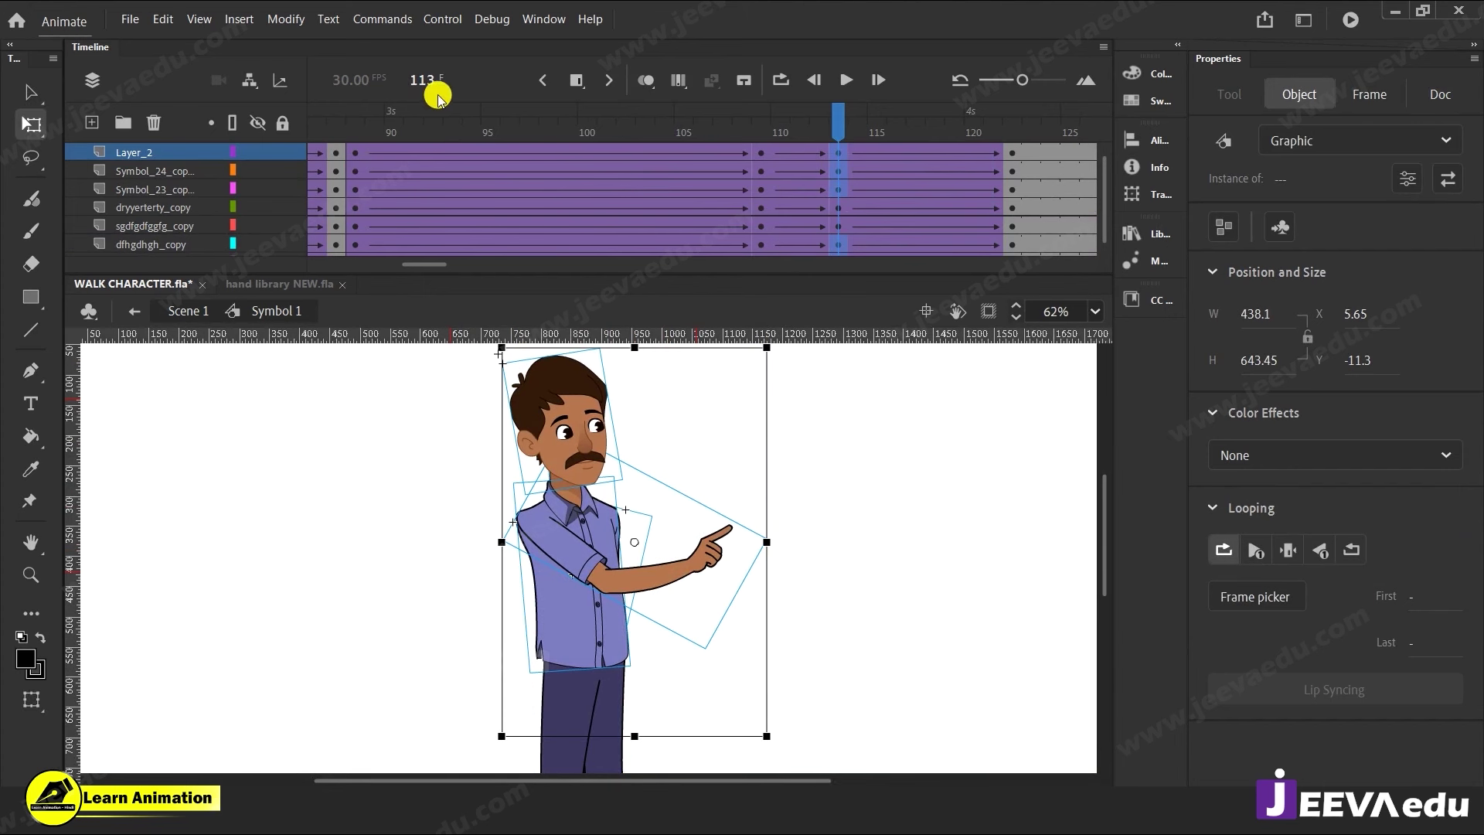
left_click_drag(634, 541, 606, 653)
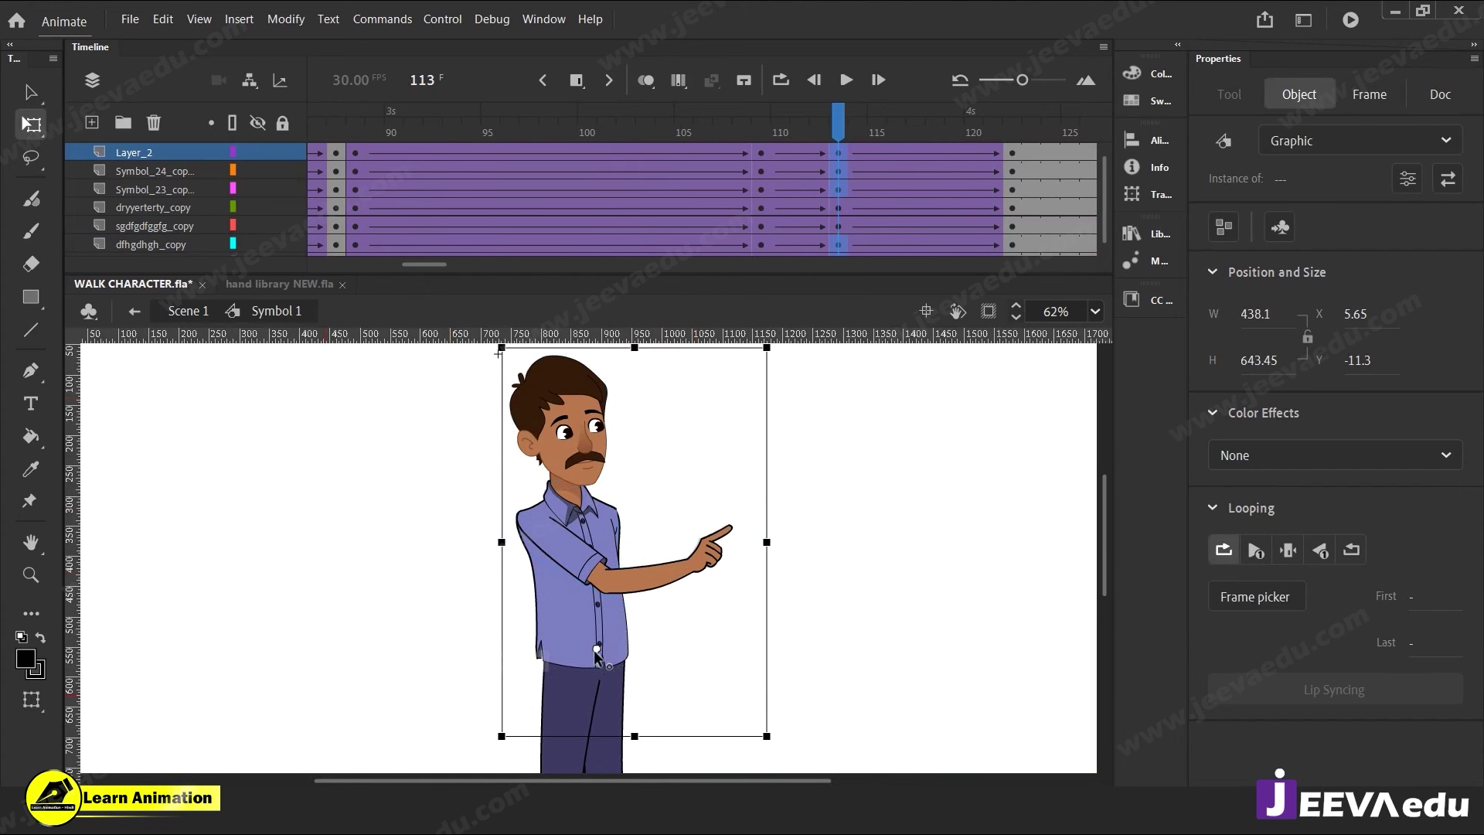
scroll(597, 653, "up", 1)
left_click_drag(781, 404, 776, 396)
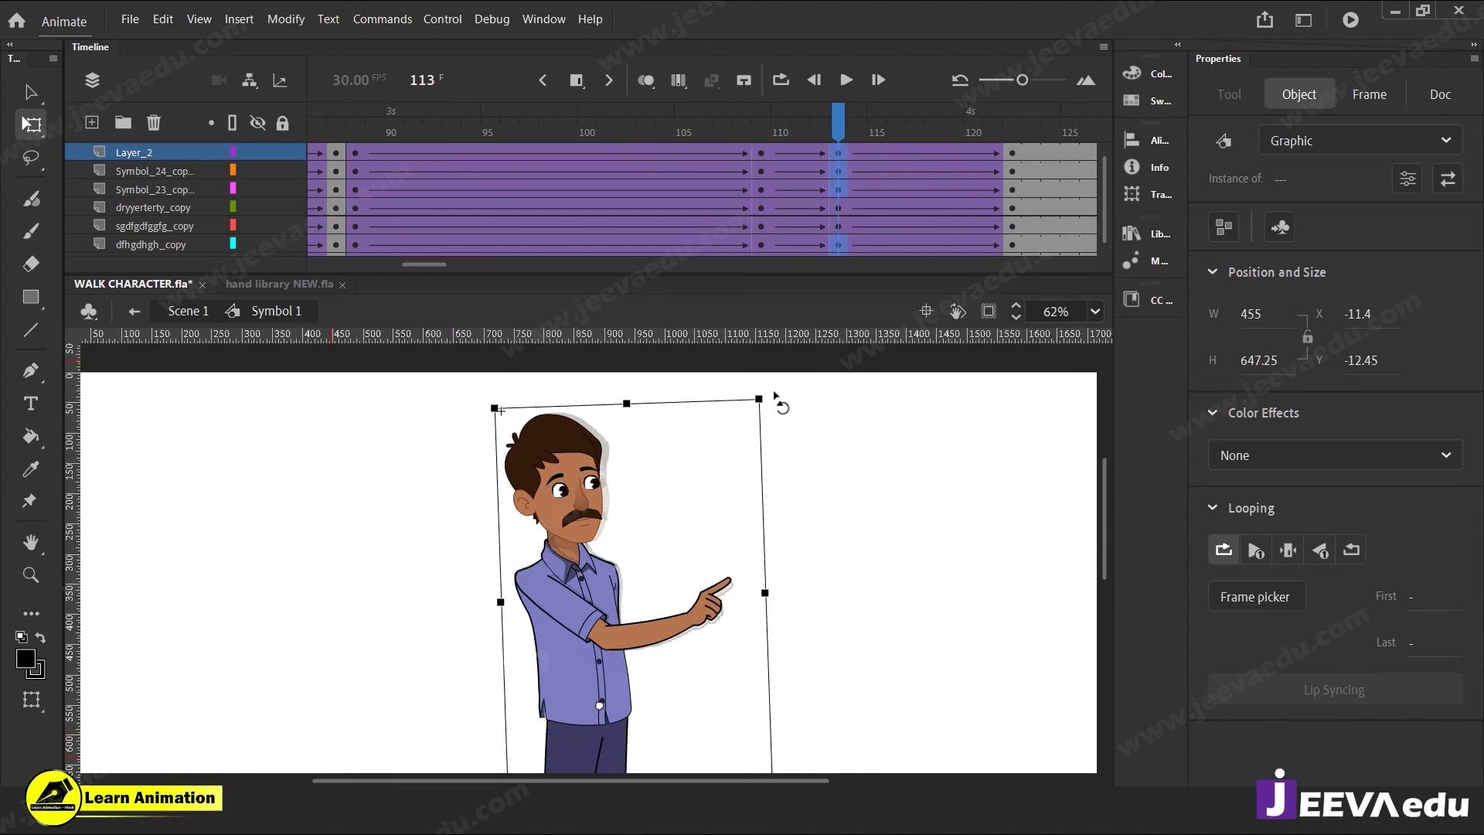
left_click(819, 440)
Fine-tune the pointing arm's rotation and tilt the head slightly backward at frame 113.
left_click(718, 599)
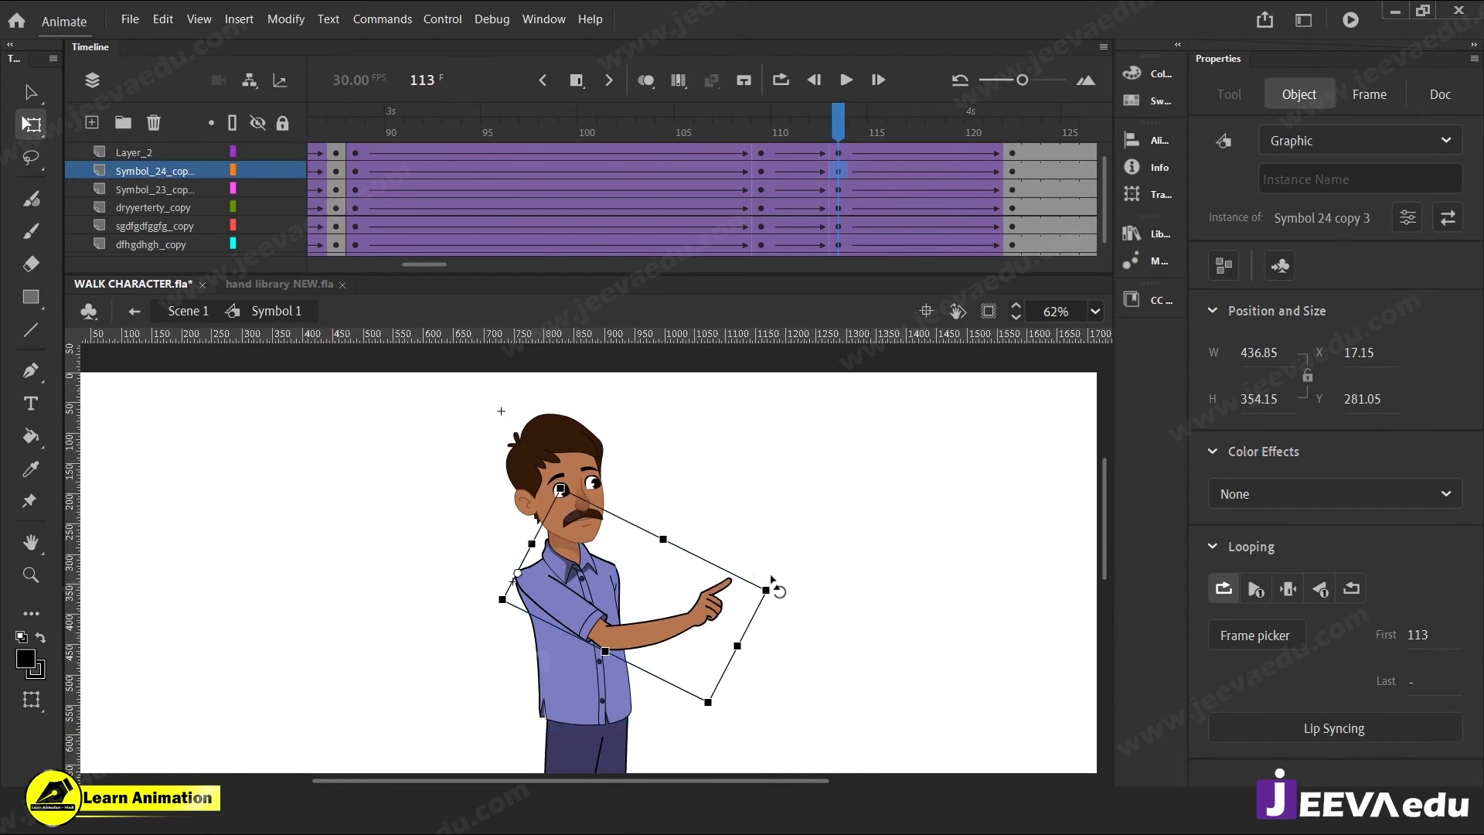
left_click_drag(772, 580, 772, 575)
left_click(578, 452)
left_click_drag(601, 398, 606, 404)
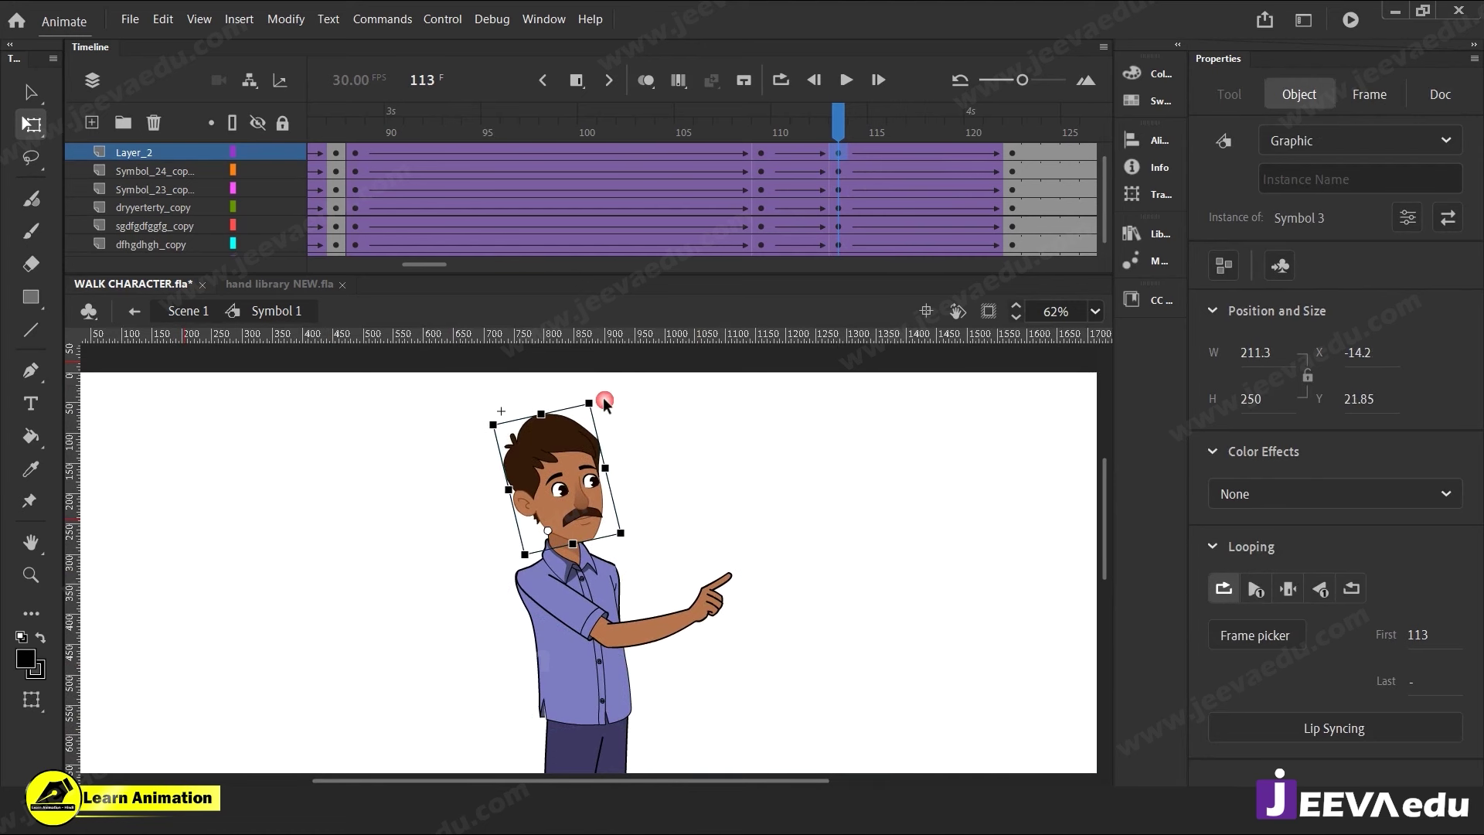
mouse_move(826, 126)
left_mouse_down()
mouse_move(781, 127)
mouse_move(834, 129)
left_mouse_up()
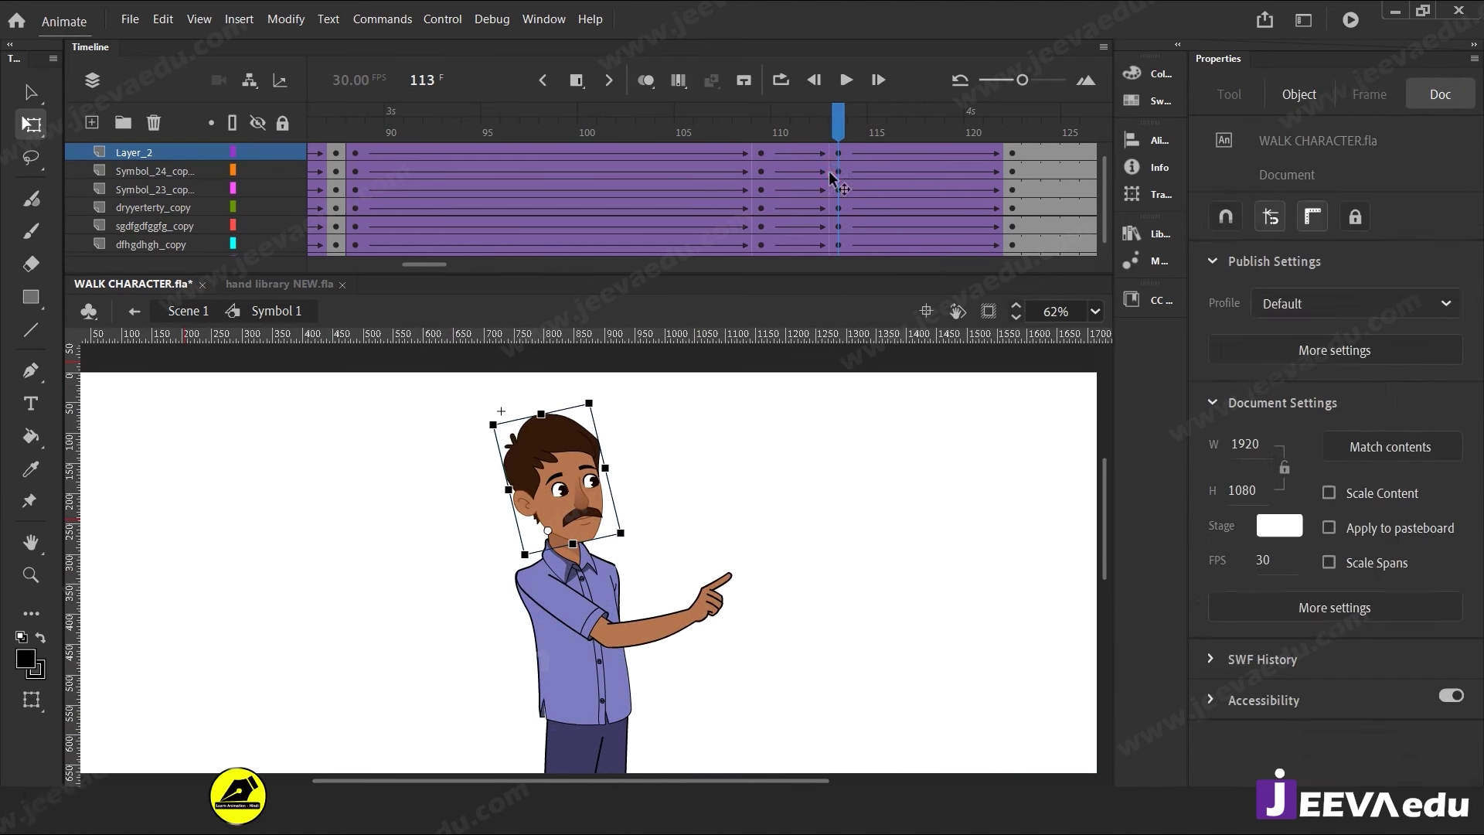
left_click(716, 594)
left_click_drag(769, 580, 767, 582)
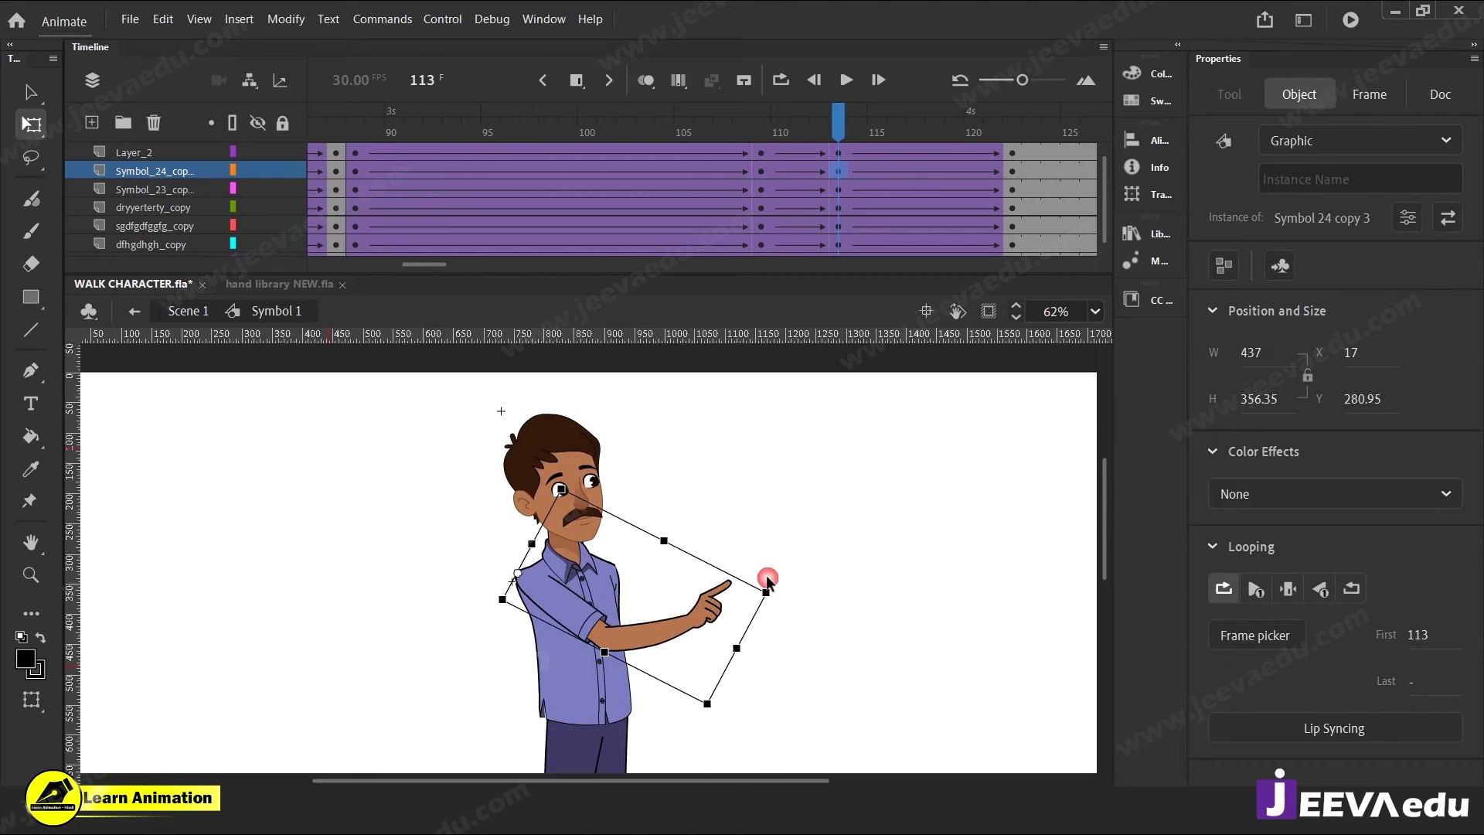
left_click(623, 599)
left_click_drag(694, 718, 704, 599)
left_click_drag(623, 692, 630, 782)
Rotate the character's upper body slightly at frame 122 to follow through from the frame 113 pose.
left_click_drag(850, 113, 1013, 189)
left_click(833, 186)
left_click(659, 600)
key("z")
left_click(657, 604, "alt")
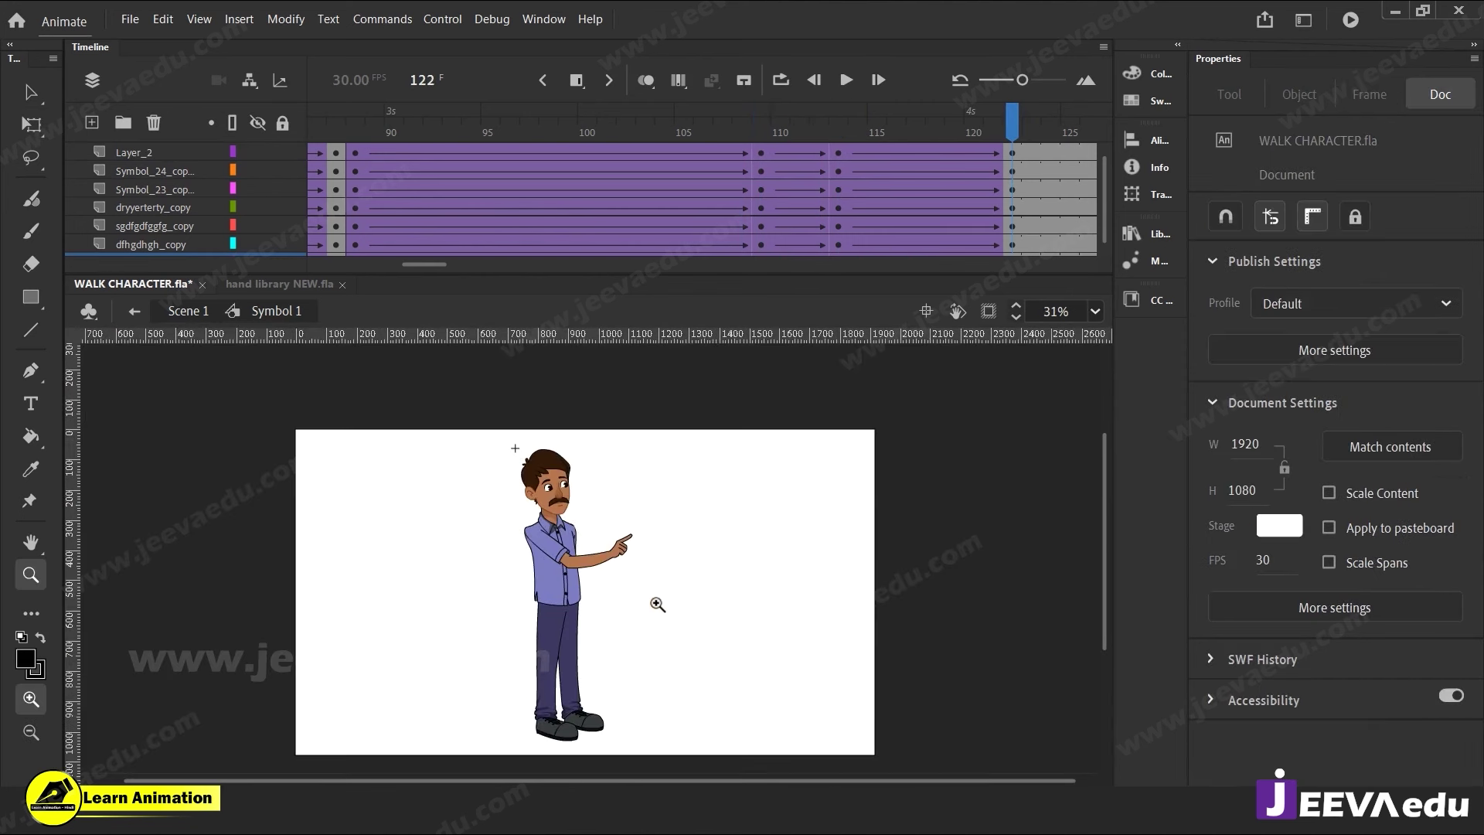
key("v")
left_click_drag(516, 462, 562, 598)
key("q")
left_click_drag(648, 440, 659, 434)
key("z")
left_click_drag(478, 427, 612, 711)
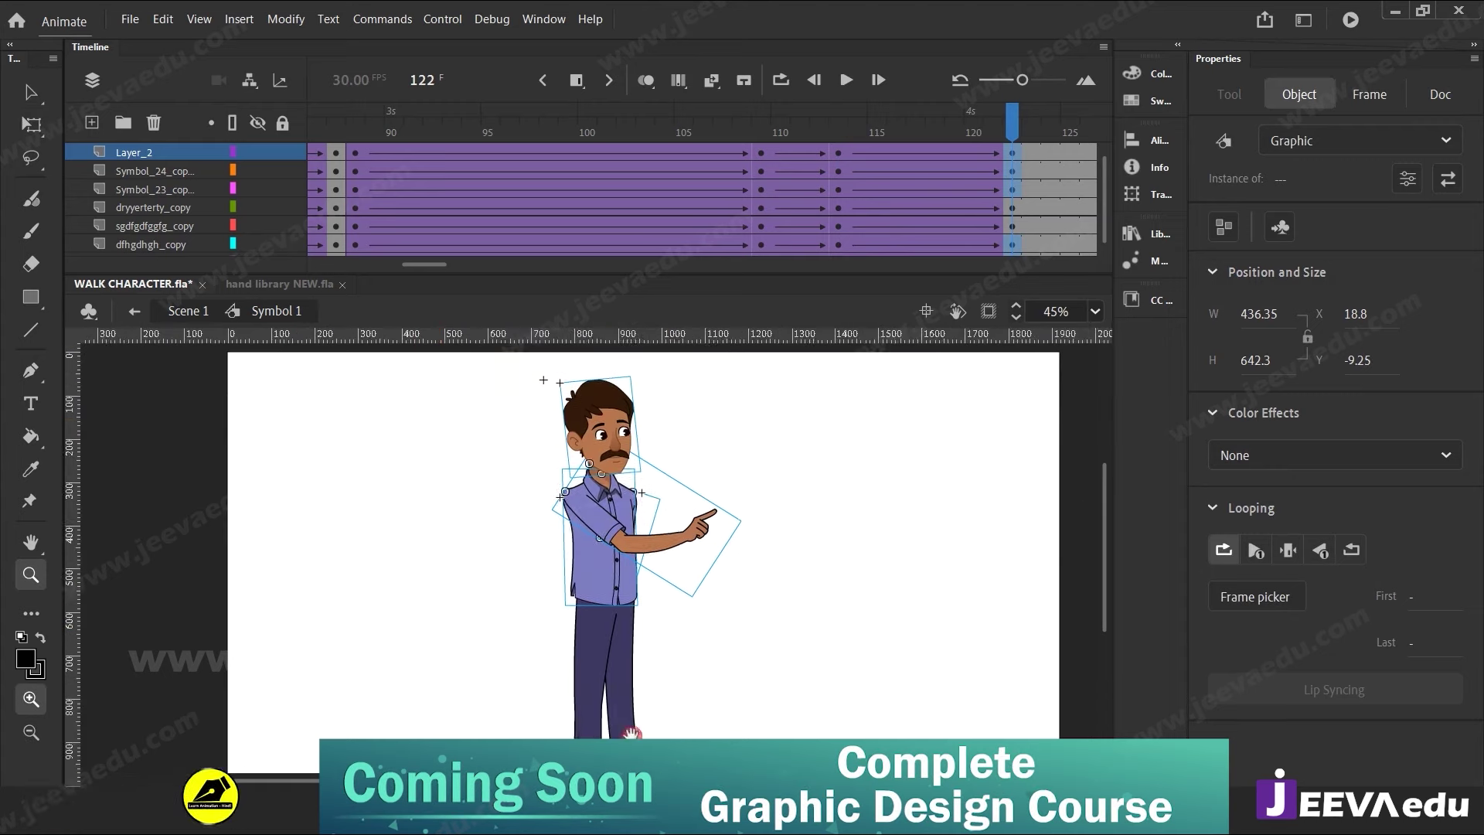
Compare the poses at frames 113 and 122, and swing the pointing arm down beside the body at frame 122.
left_click(839, 152)
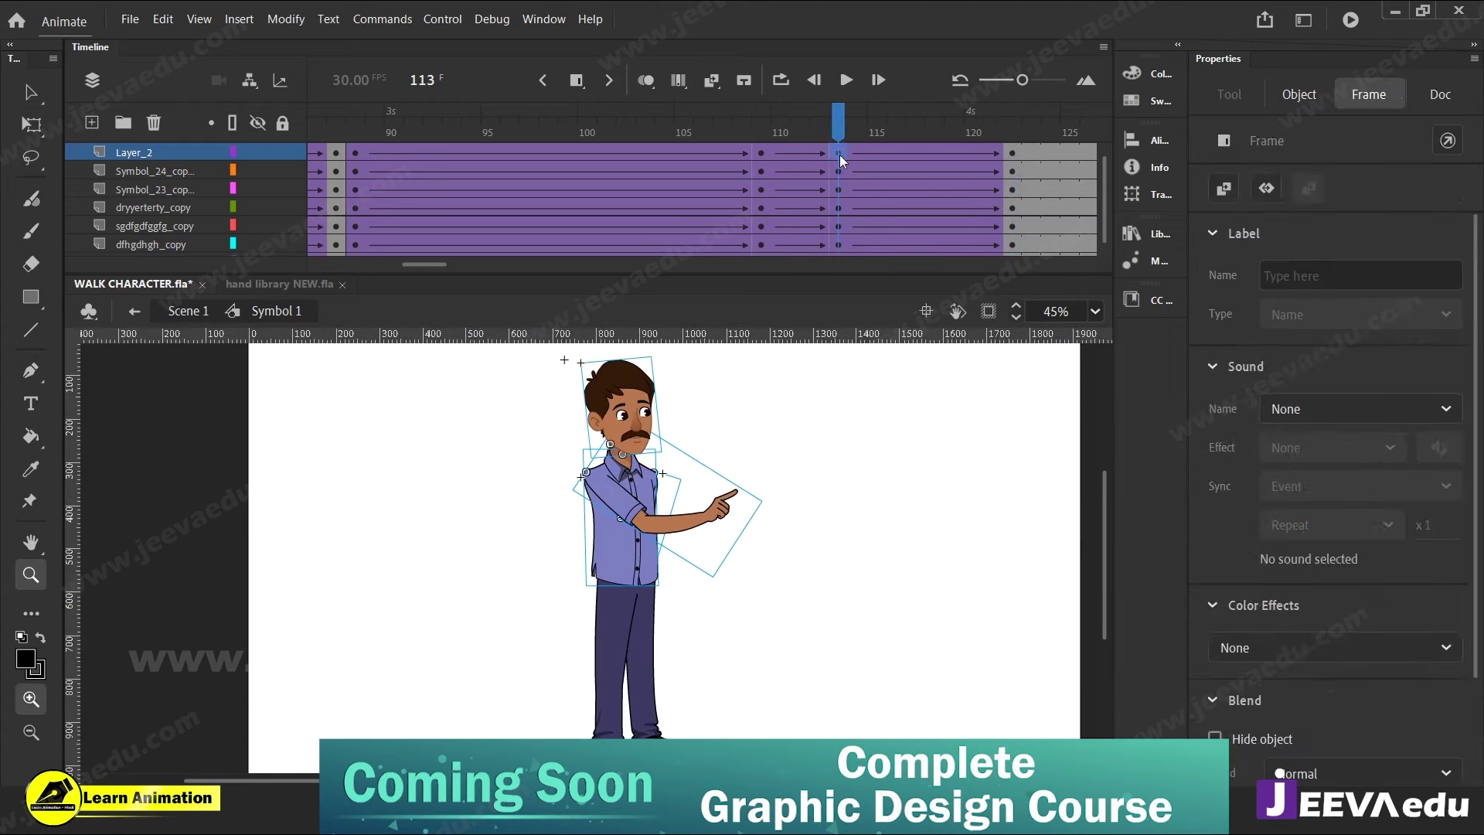
left_click(1003, 181)
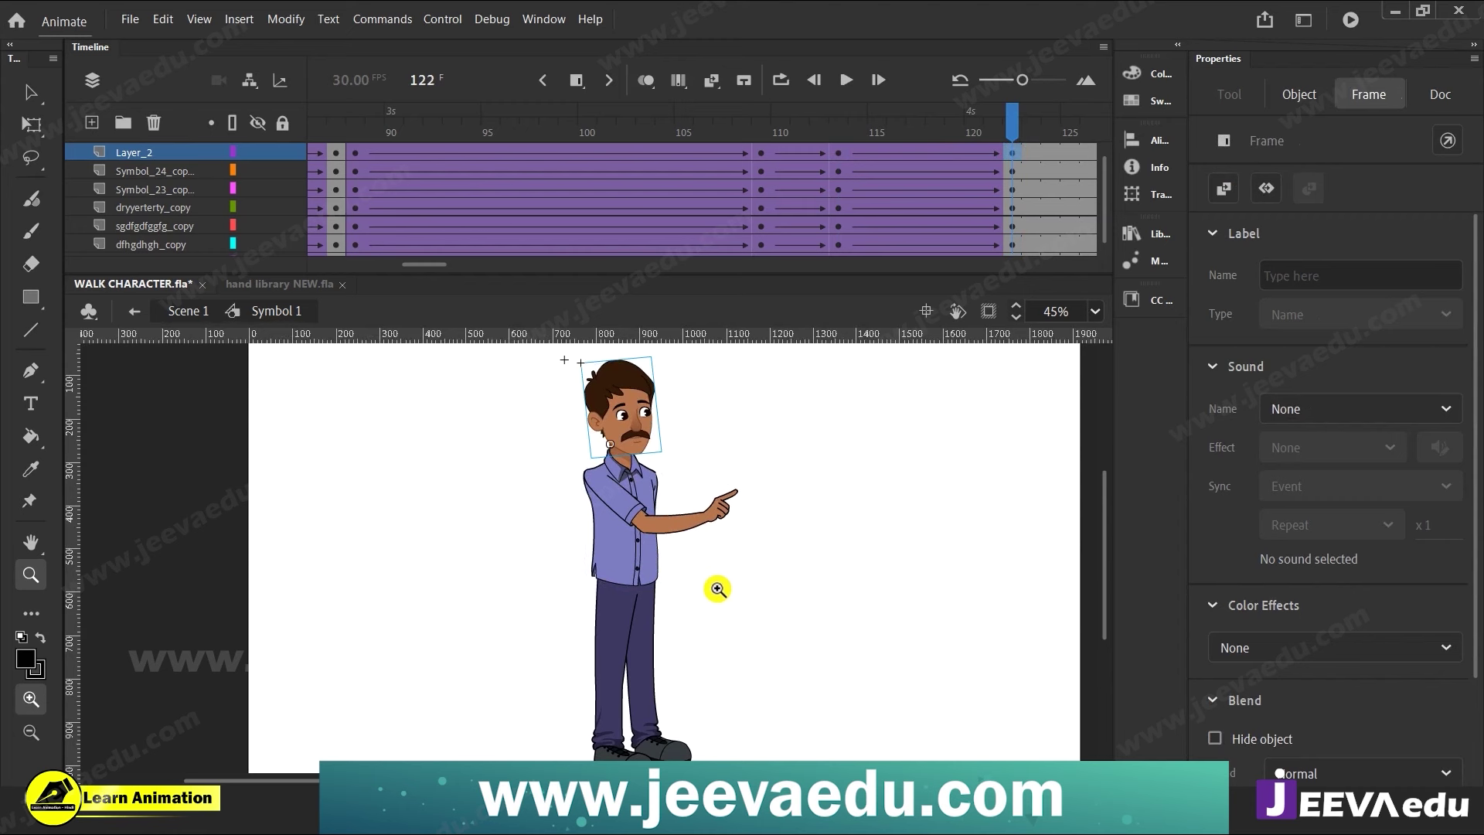
key("v")
left_click(713, 526)
left_click(721, 509)
key("q")
left_click_drag(761, 498, 717, 684)
left_click(839, 152)
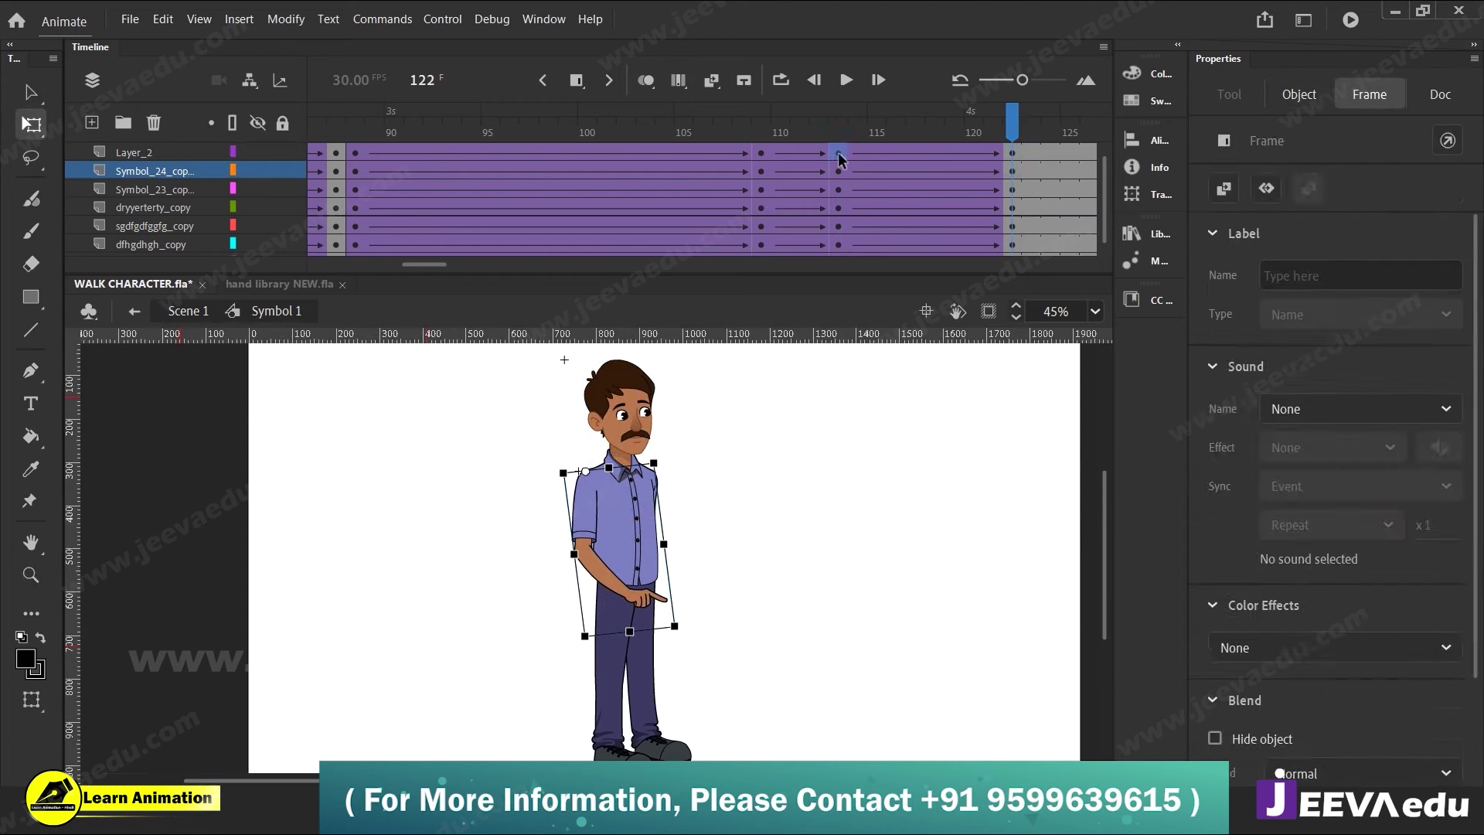
left_click(1012, 152)
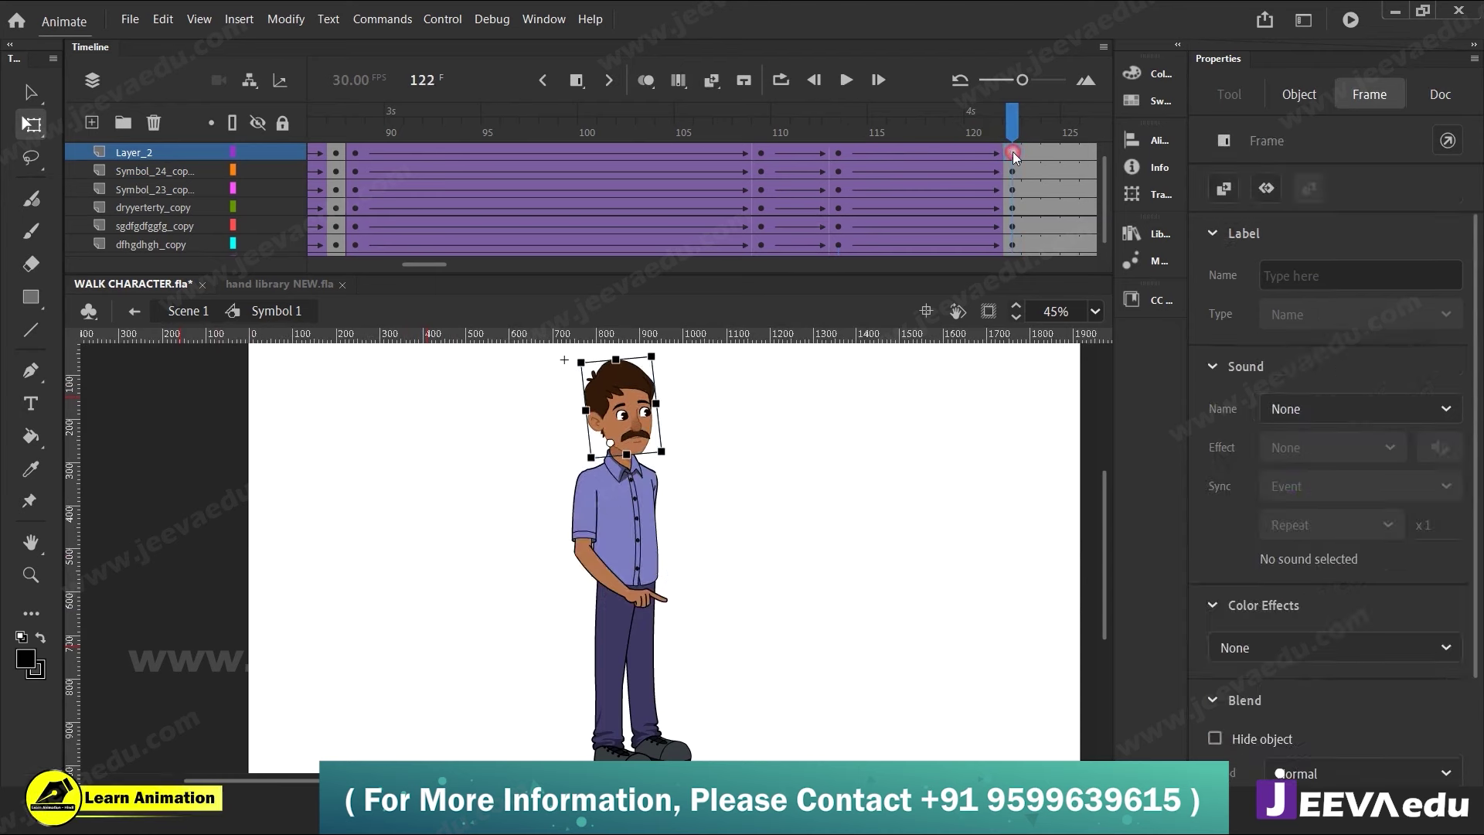
Inside the arm symbol, insert forearm keyframes at frames 113 and 122 and create a classic tween with ease 100.
key("v")
double_click(640, 601)
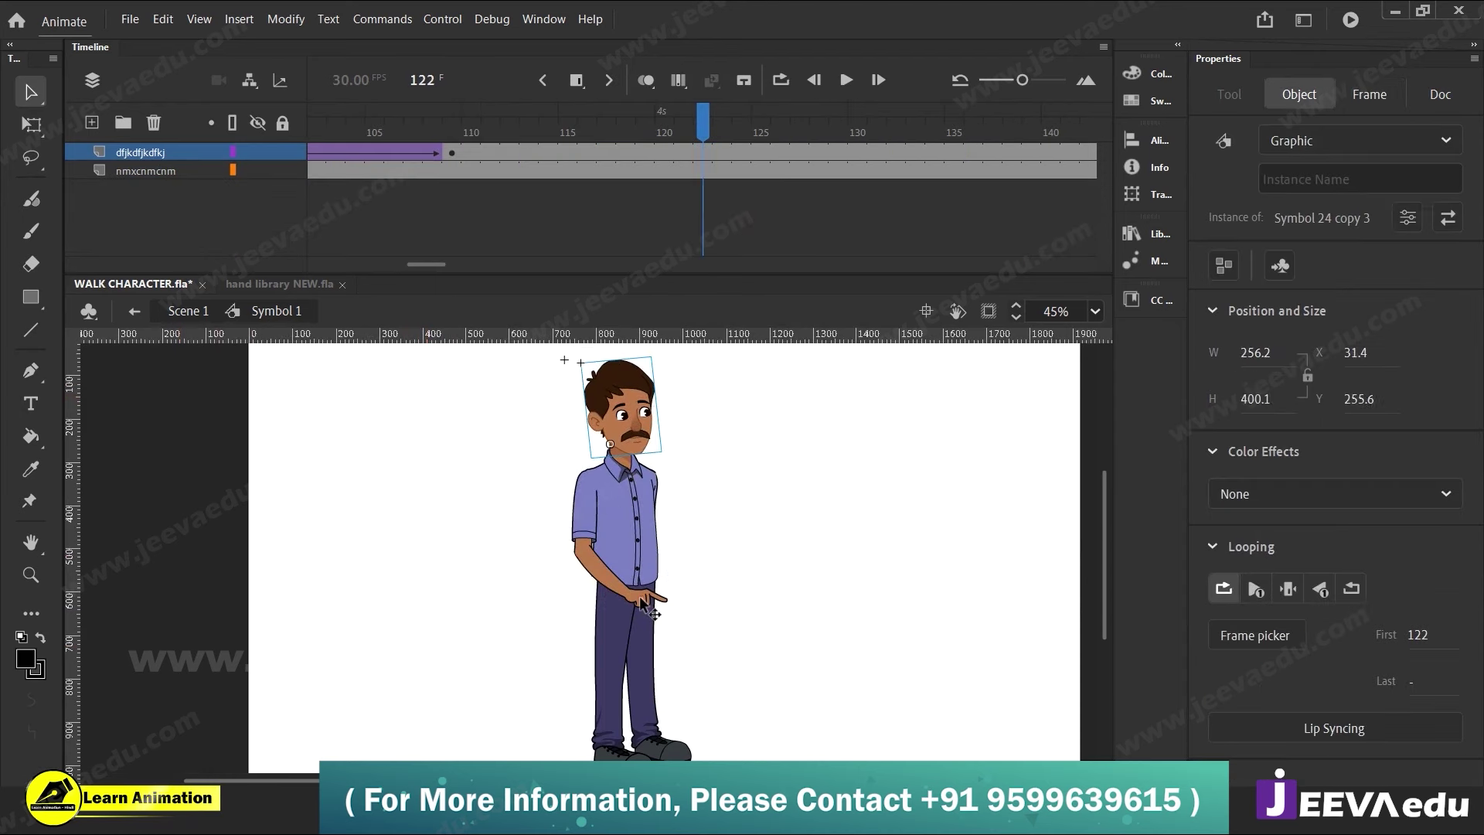
left_click(702, 151)
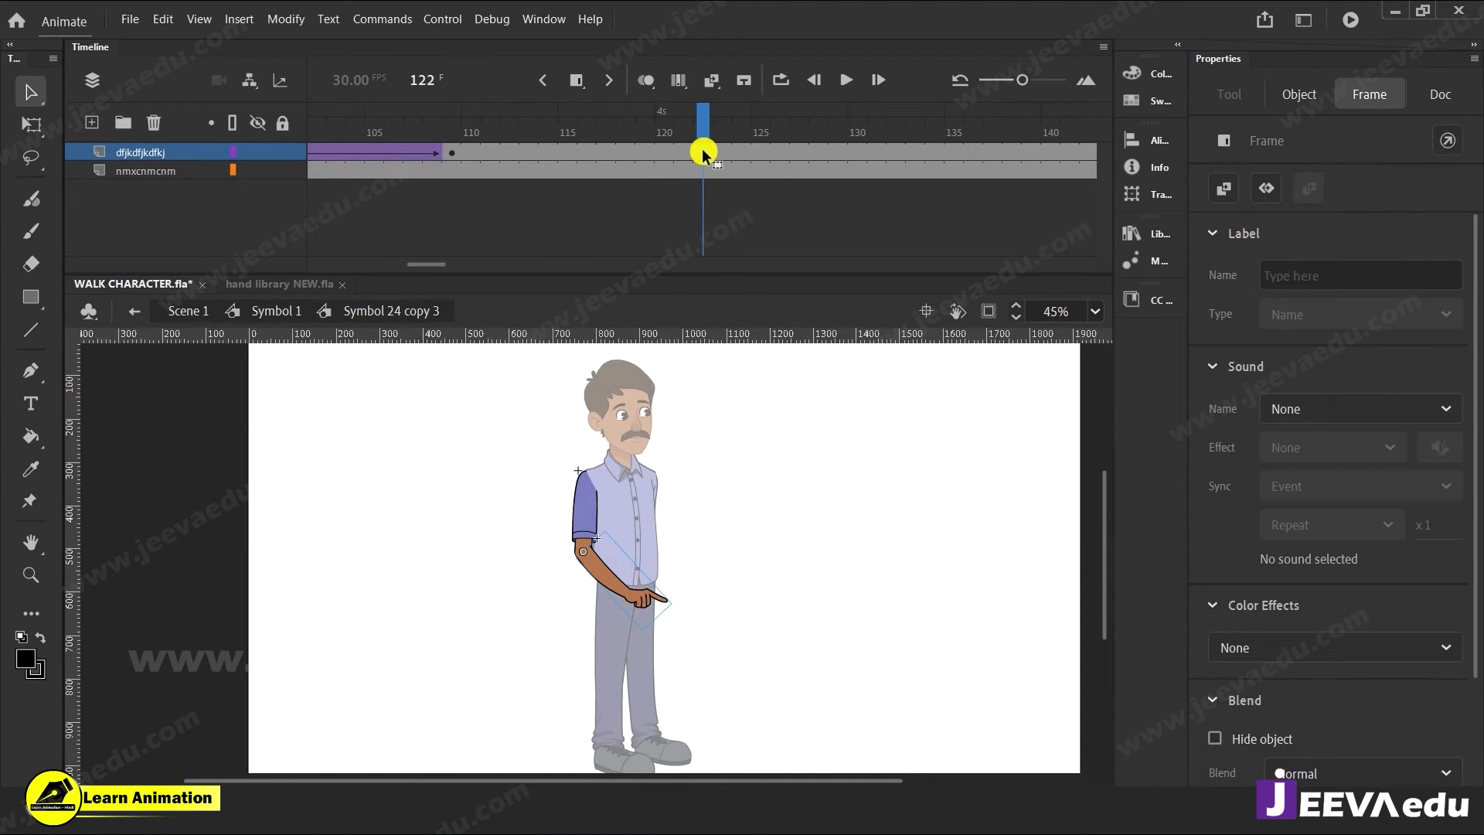
left_click(532, 149)
right_click(577, 152)
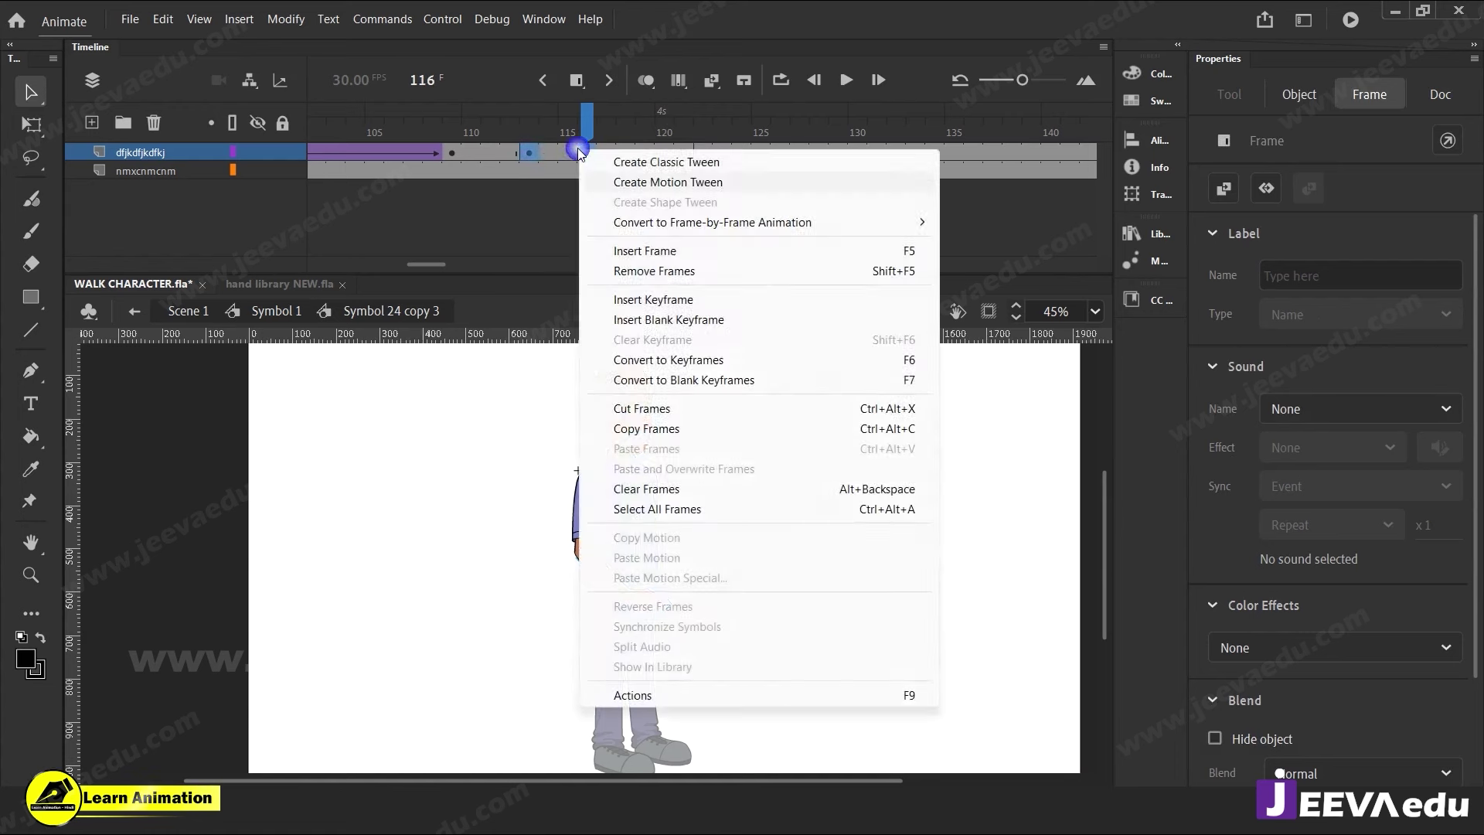
left_click(665, 159)
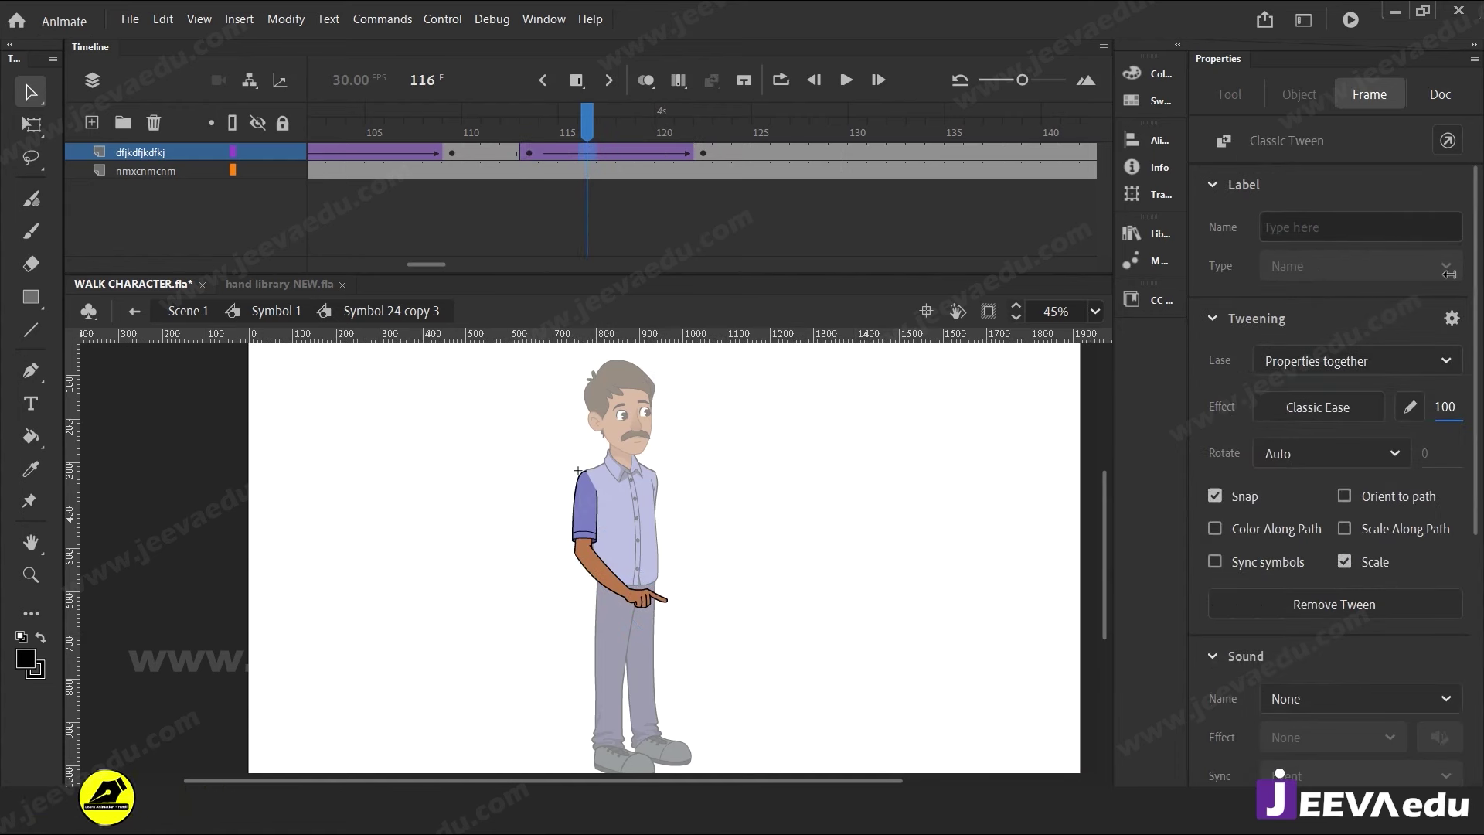
Rotate the forearm downward at the elbow at frame 122 so it hangs beside the body.
left_click(700, 152)
left_click(669, 573)
key("q")
left_click_drag(679, 596, 646, 660)
Inside the forearm symbol, insert hand keyframes at frames 113 and 122 and create a classic tween with ease 100.
key("z")
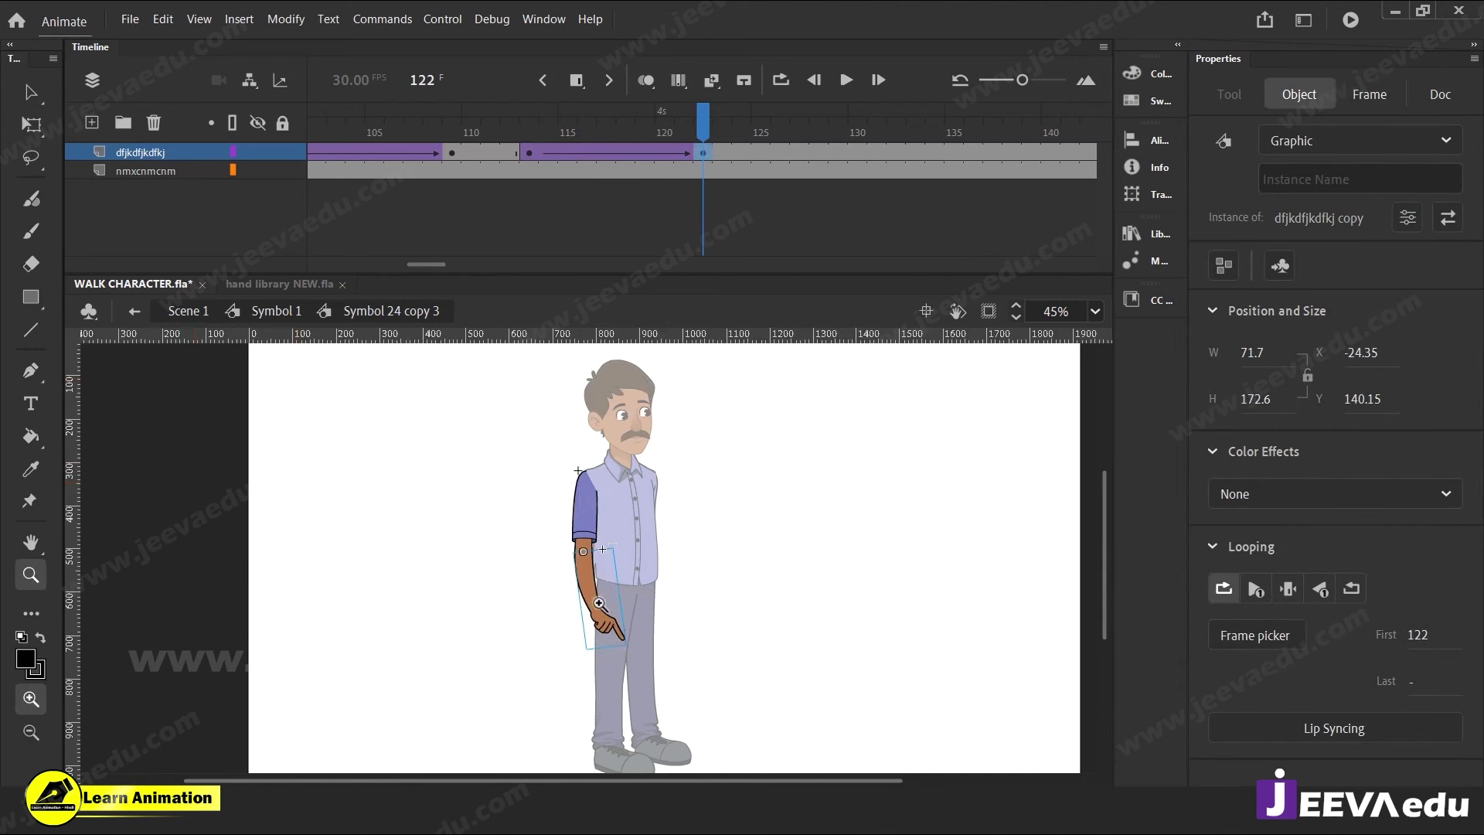
left_click(593, 601)
left_click(593, 602)
key("v")
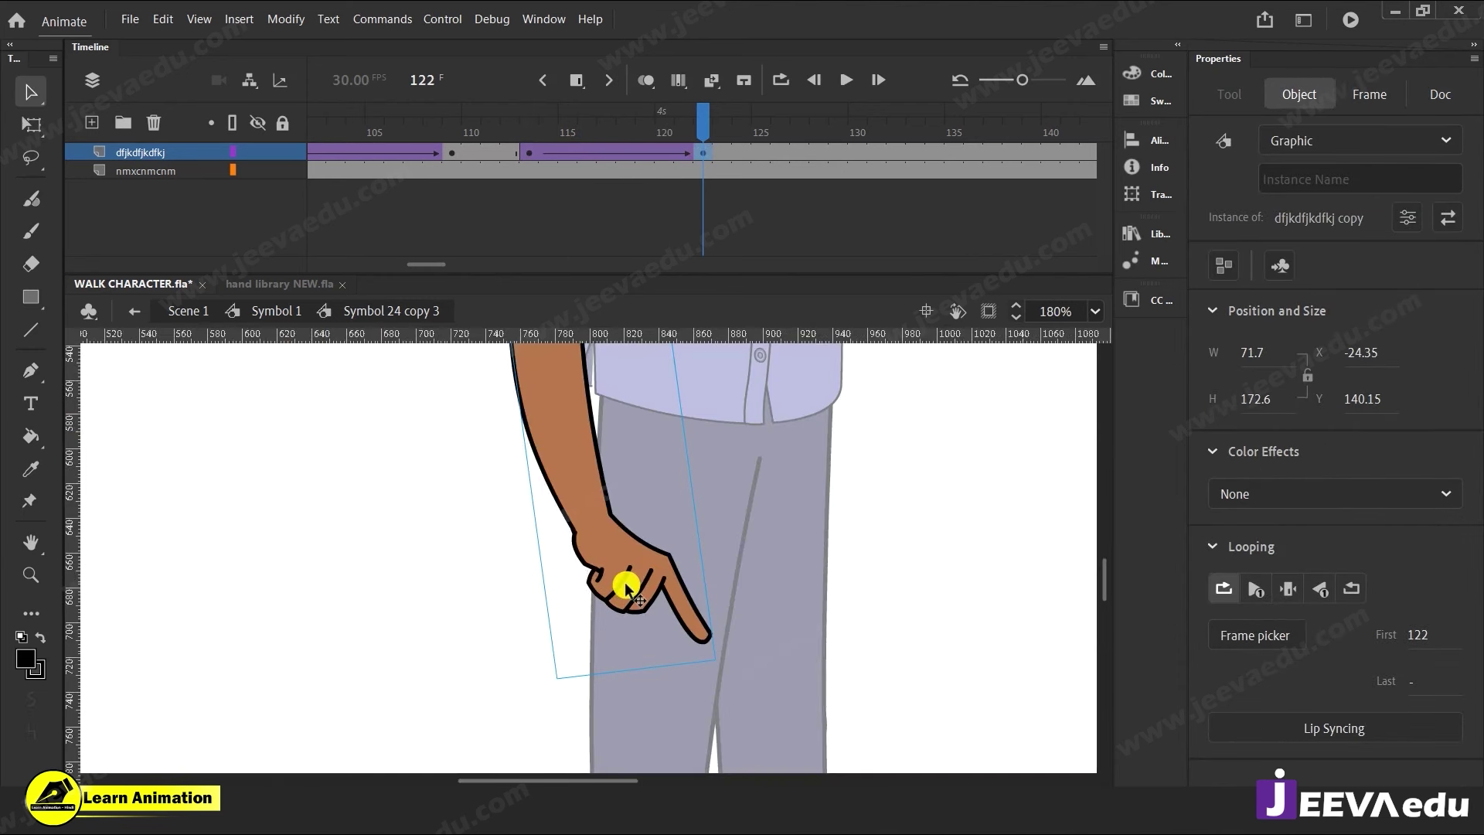
double_click(624, 587)
left_click(701, 155)
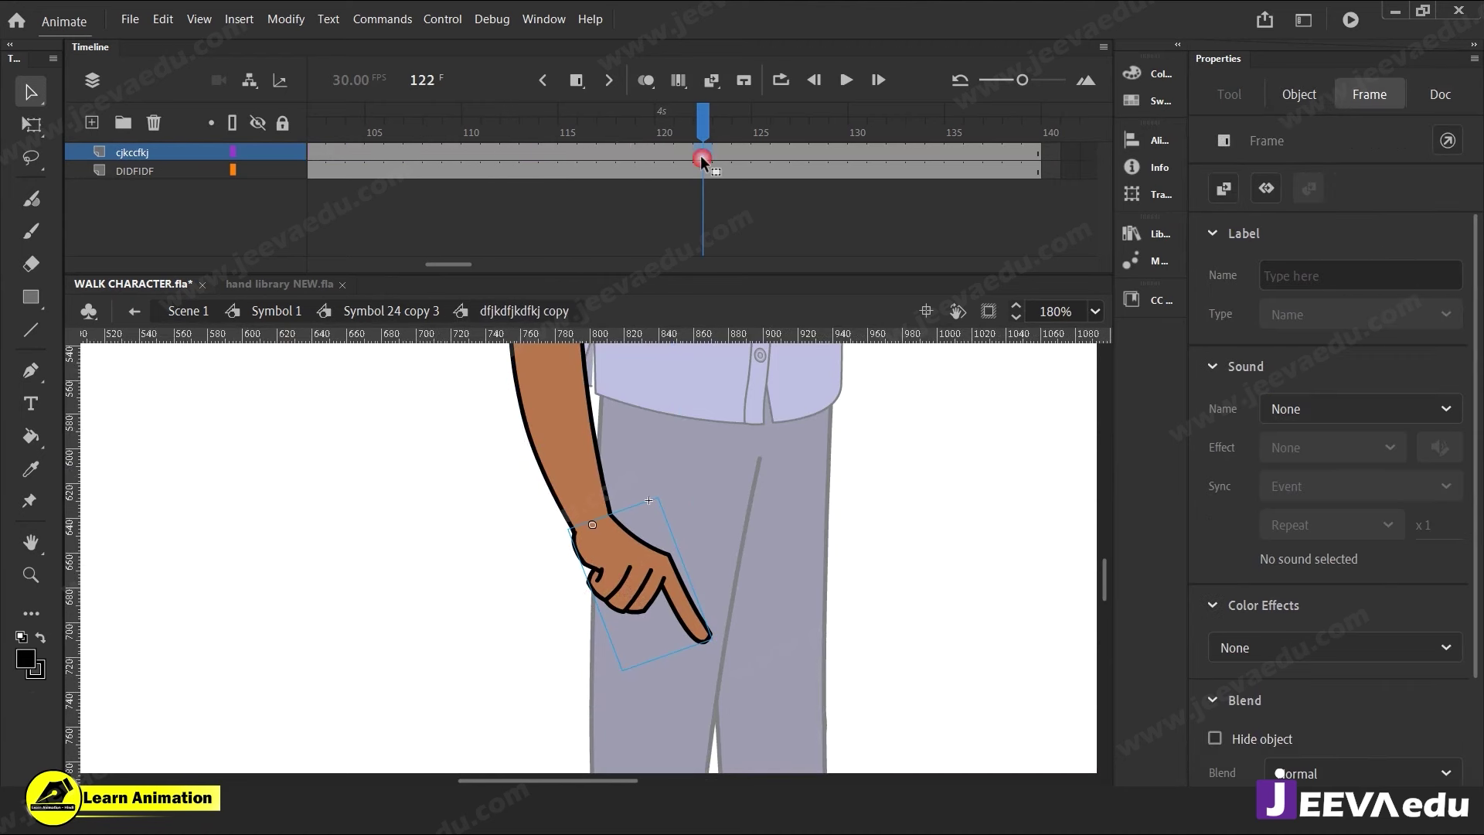
left_click(566, 152)
right_click(572, 151)
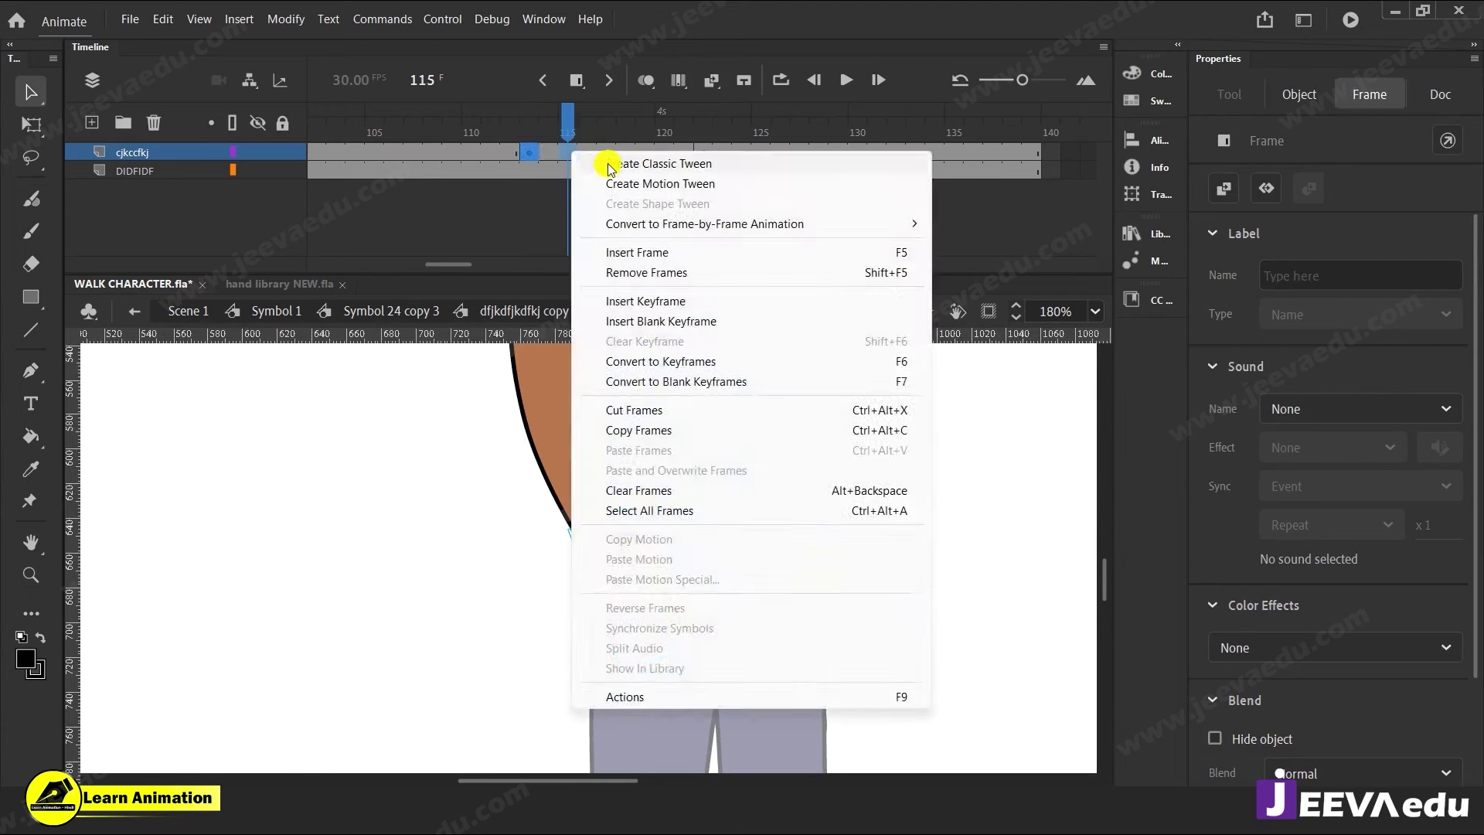
left_click(612, 155)
left_click(1459, 439)
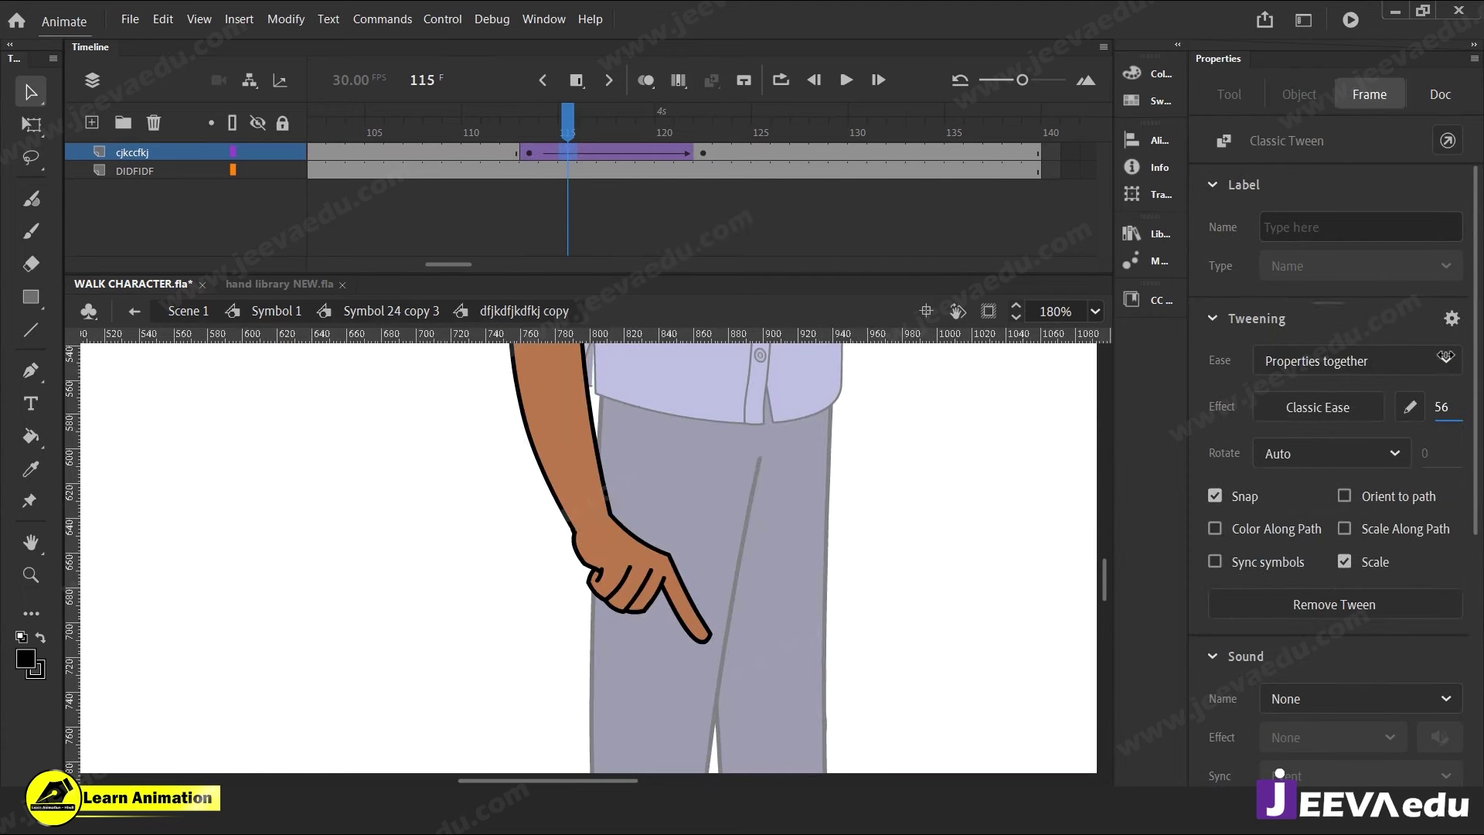
Extend the hand and forearm layers past frame 140 and review the hand tween between frames 113 and 122.
left_click(911, 166)
left_click_drag(858, 154, 1038, 239)
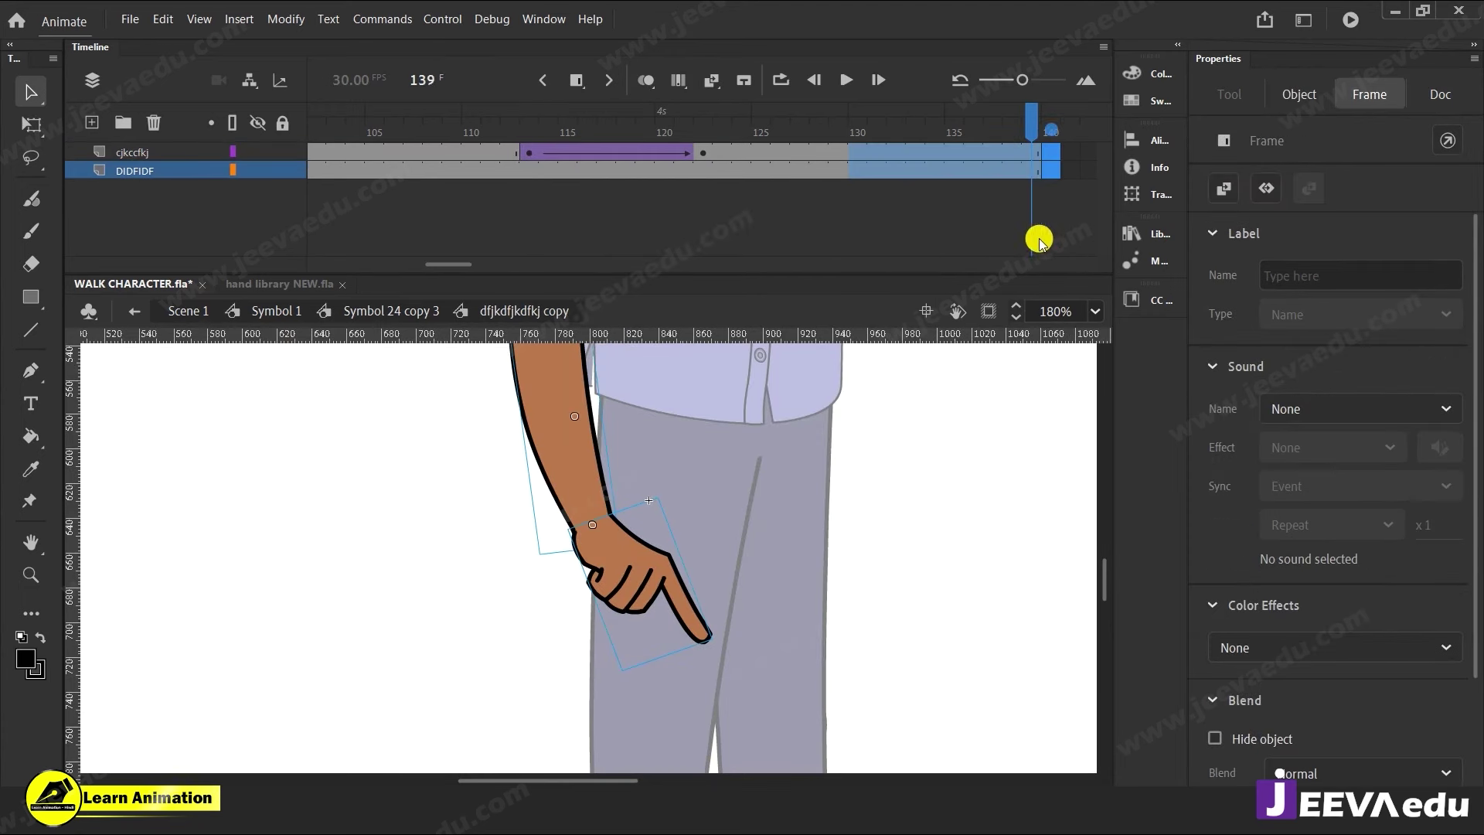
key("F5")
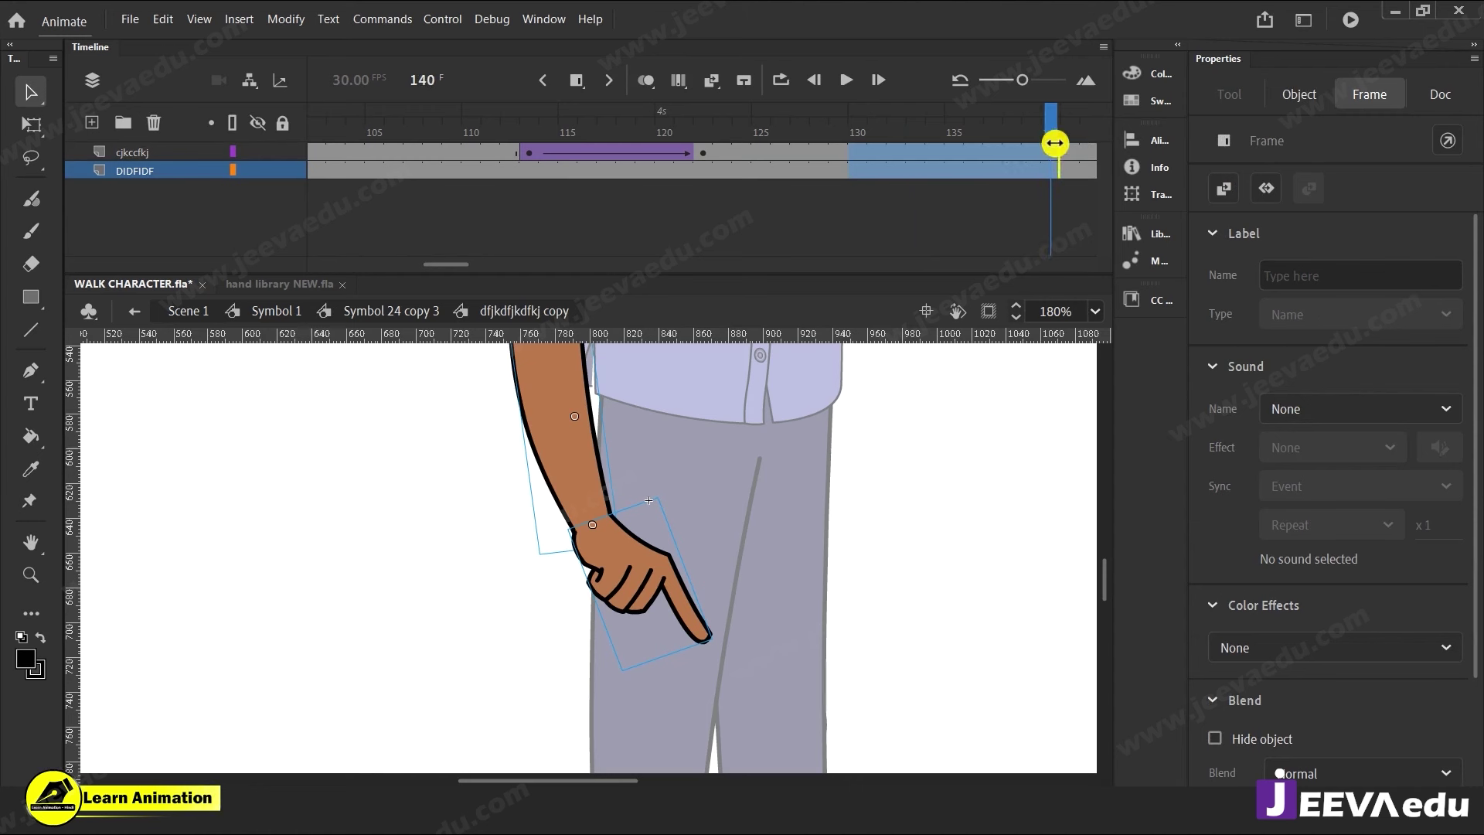
left_click(706, 153)
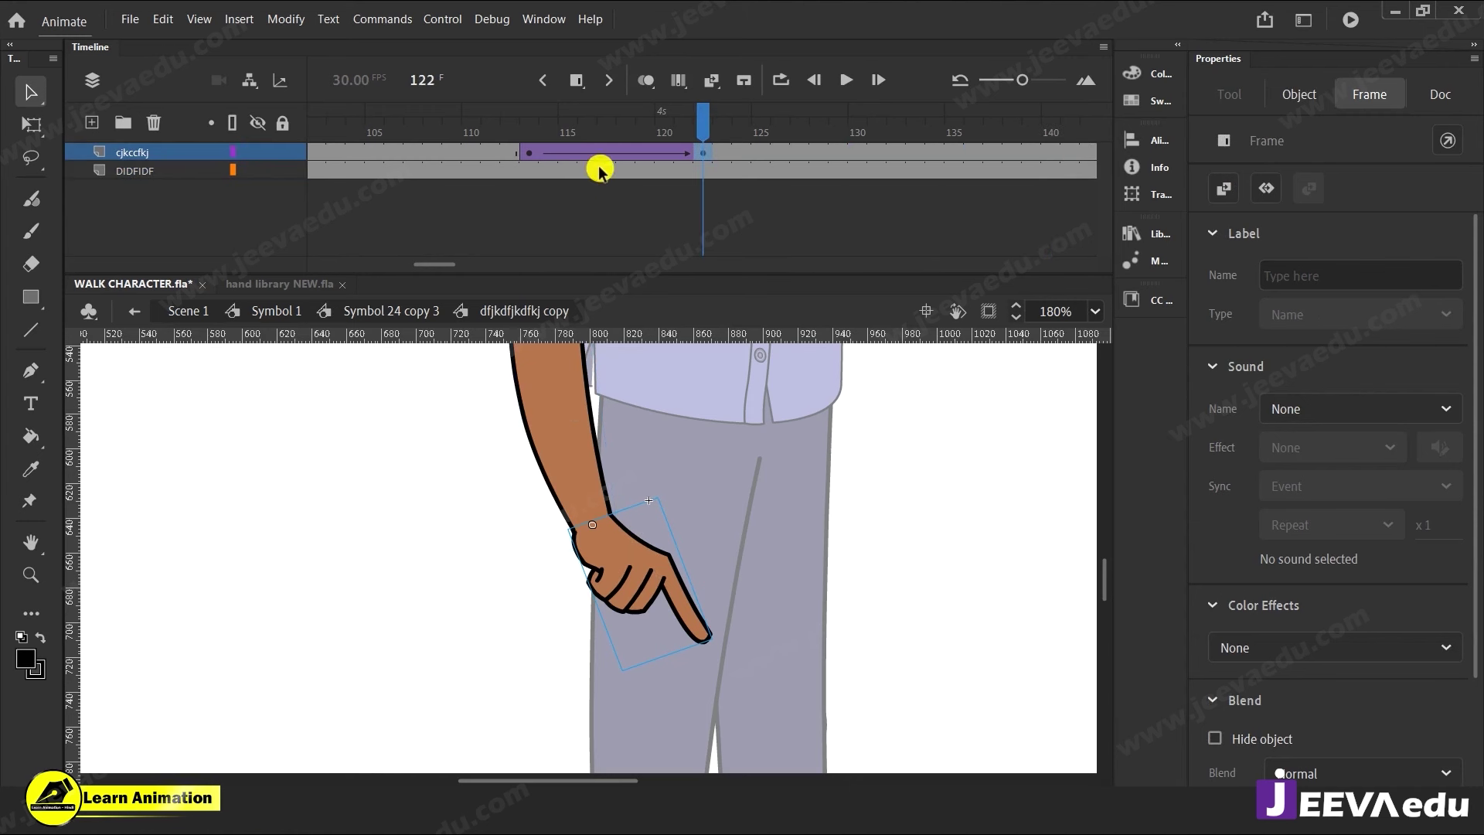
left_click(535, 153)
left_click(544, 153)
left_click(571, 153)
left_click(698, 159)
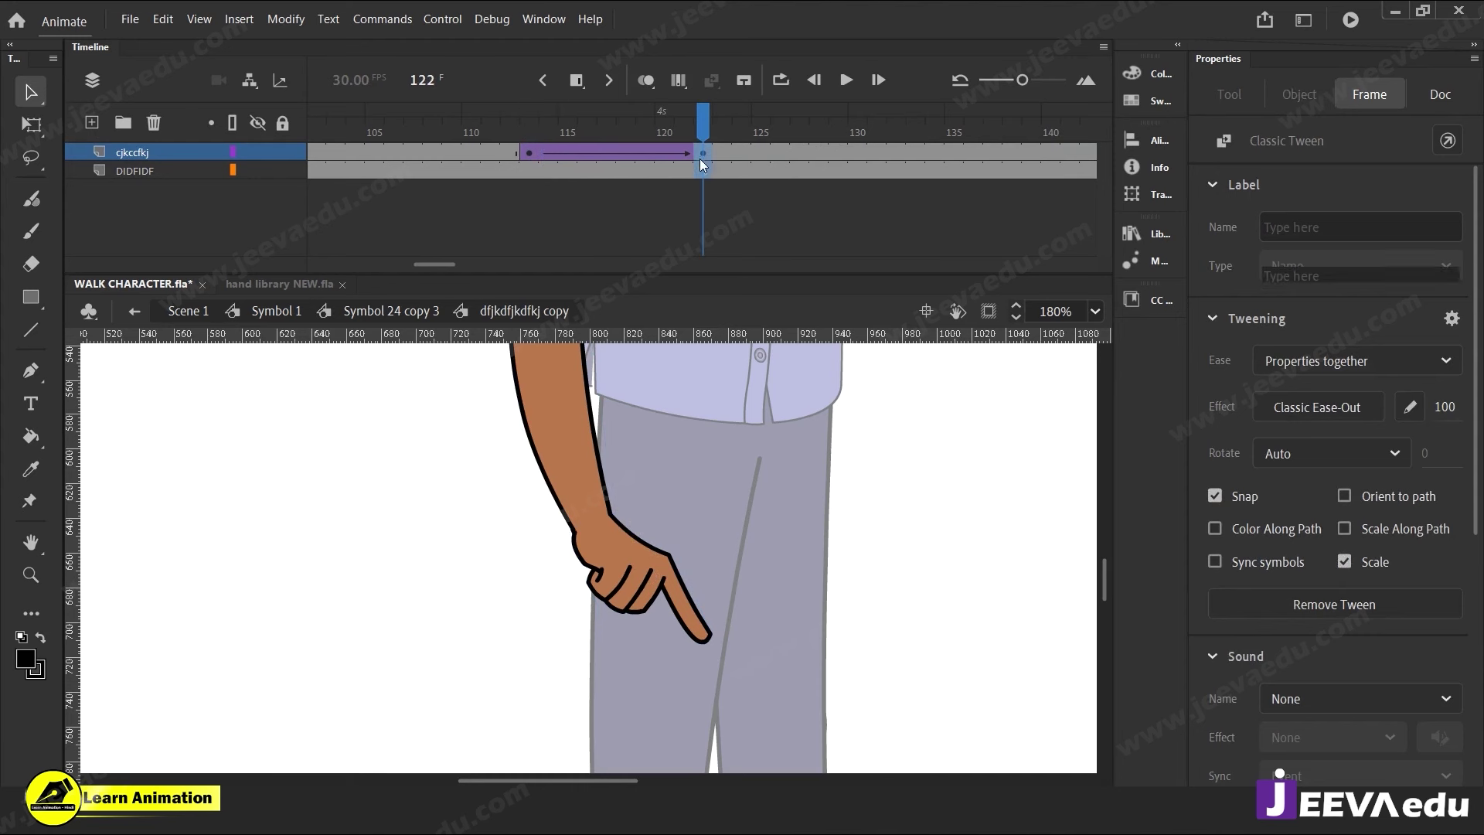
Inside the hand symbol, insert a keyframe at frame 115 and set its first looping frame to 1 for the open hand.
left_click(652, 577)
double_click(652, 577)
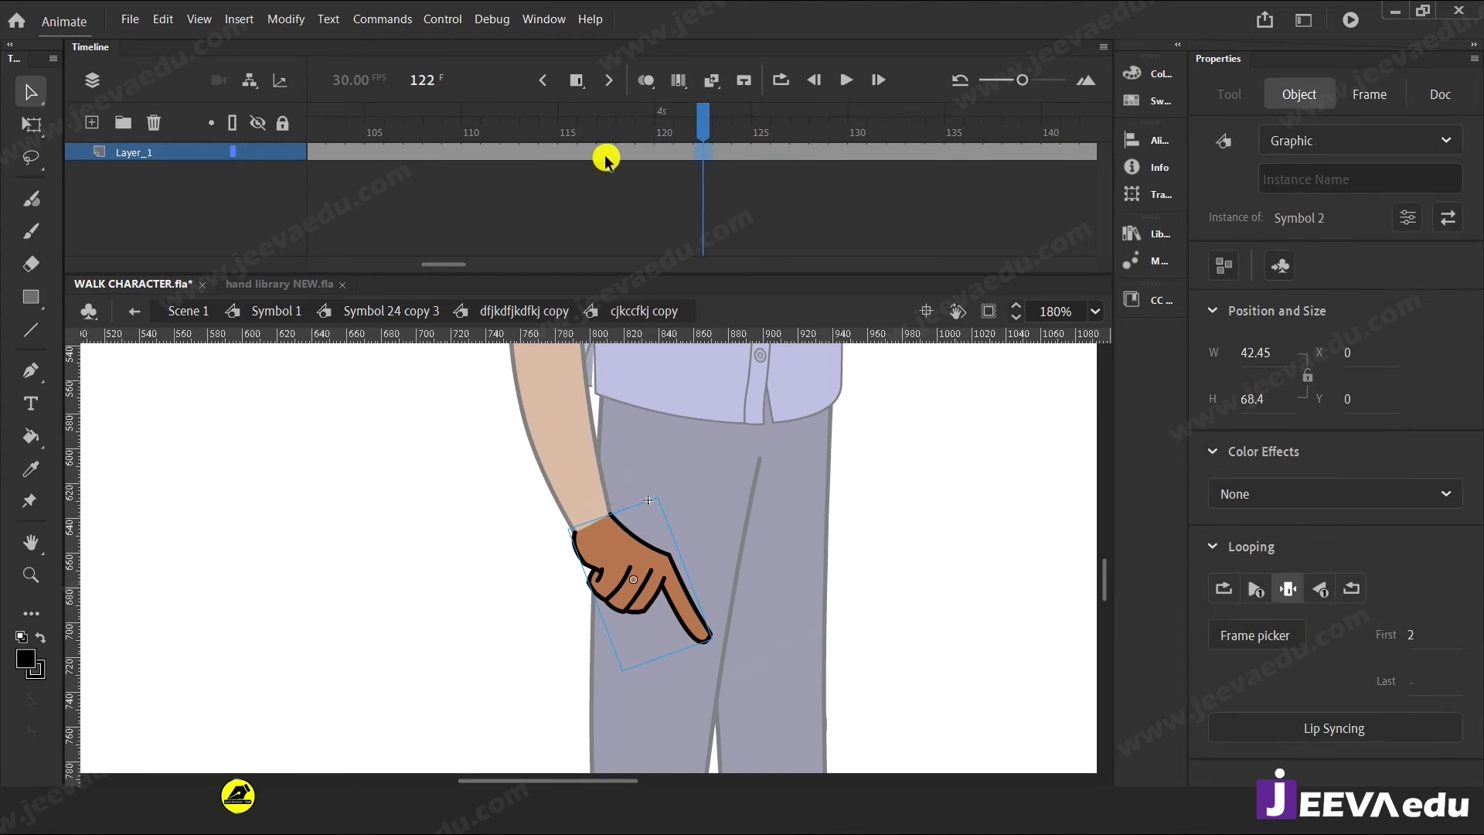
left_click(564, 152)
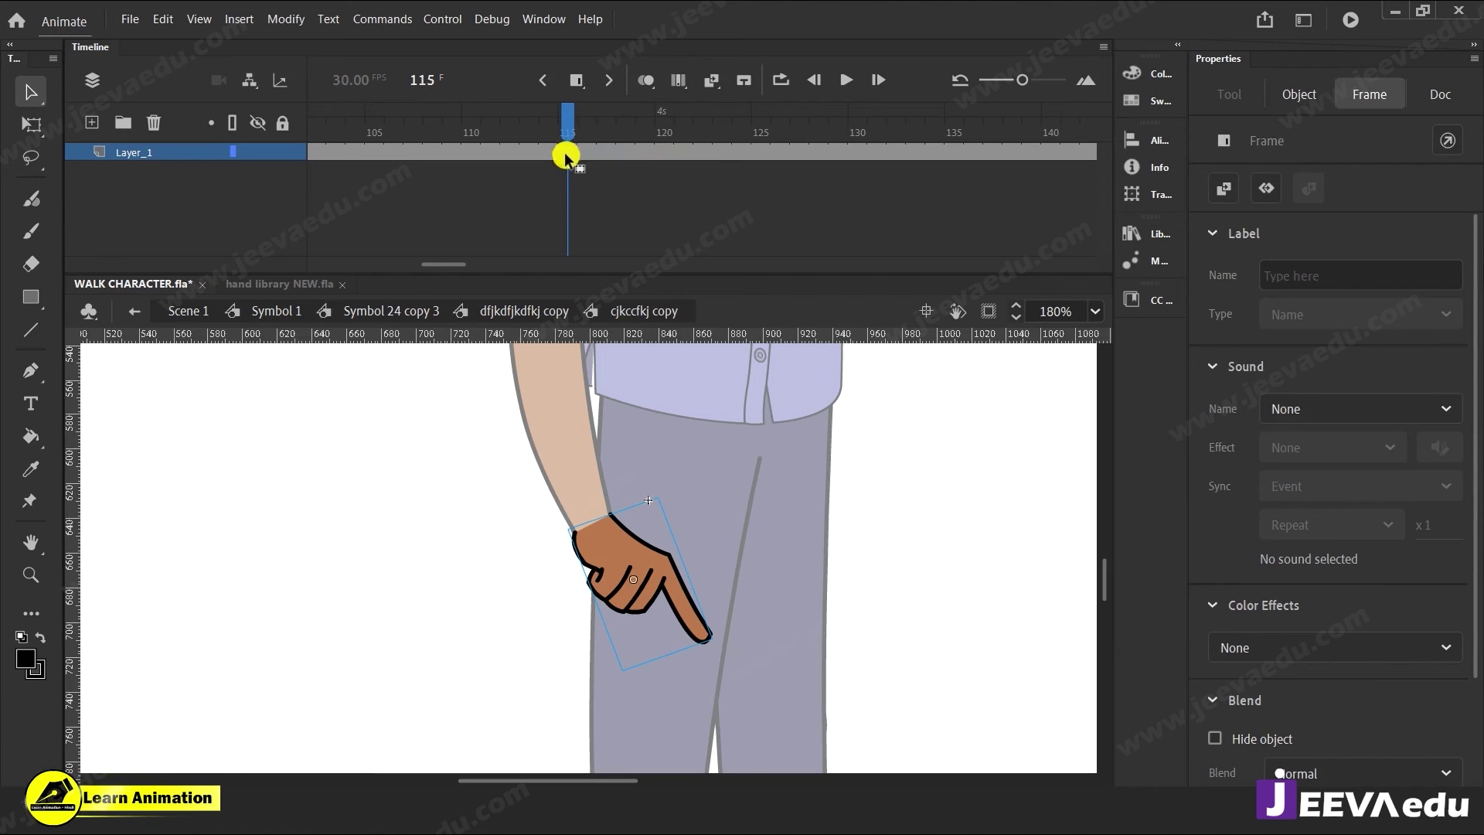
key("F6")
left_click(649, 575)
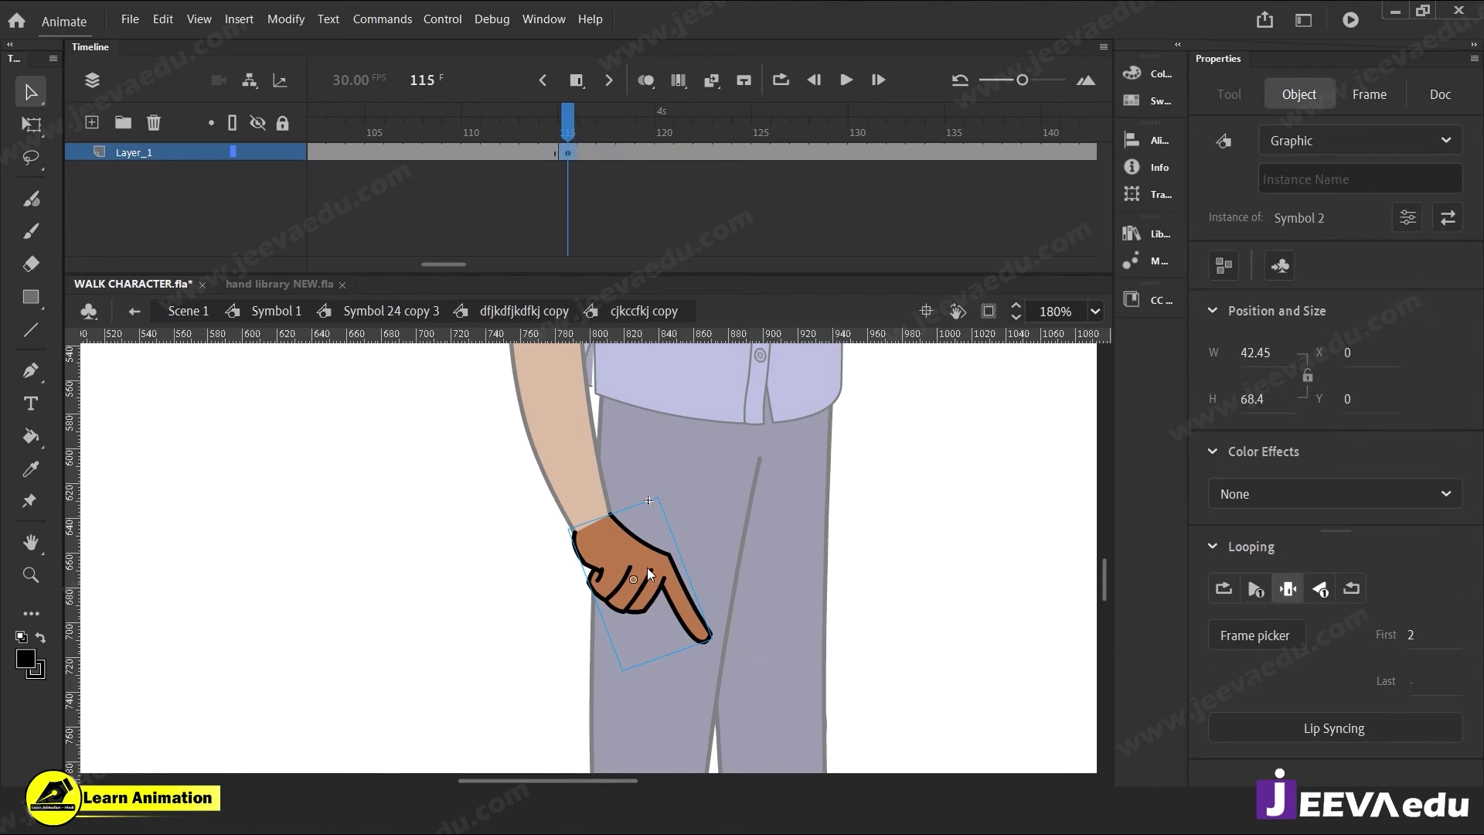
left_click(1252, 720)
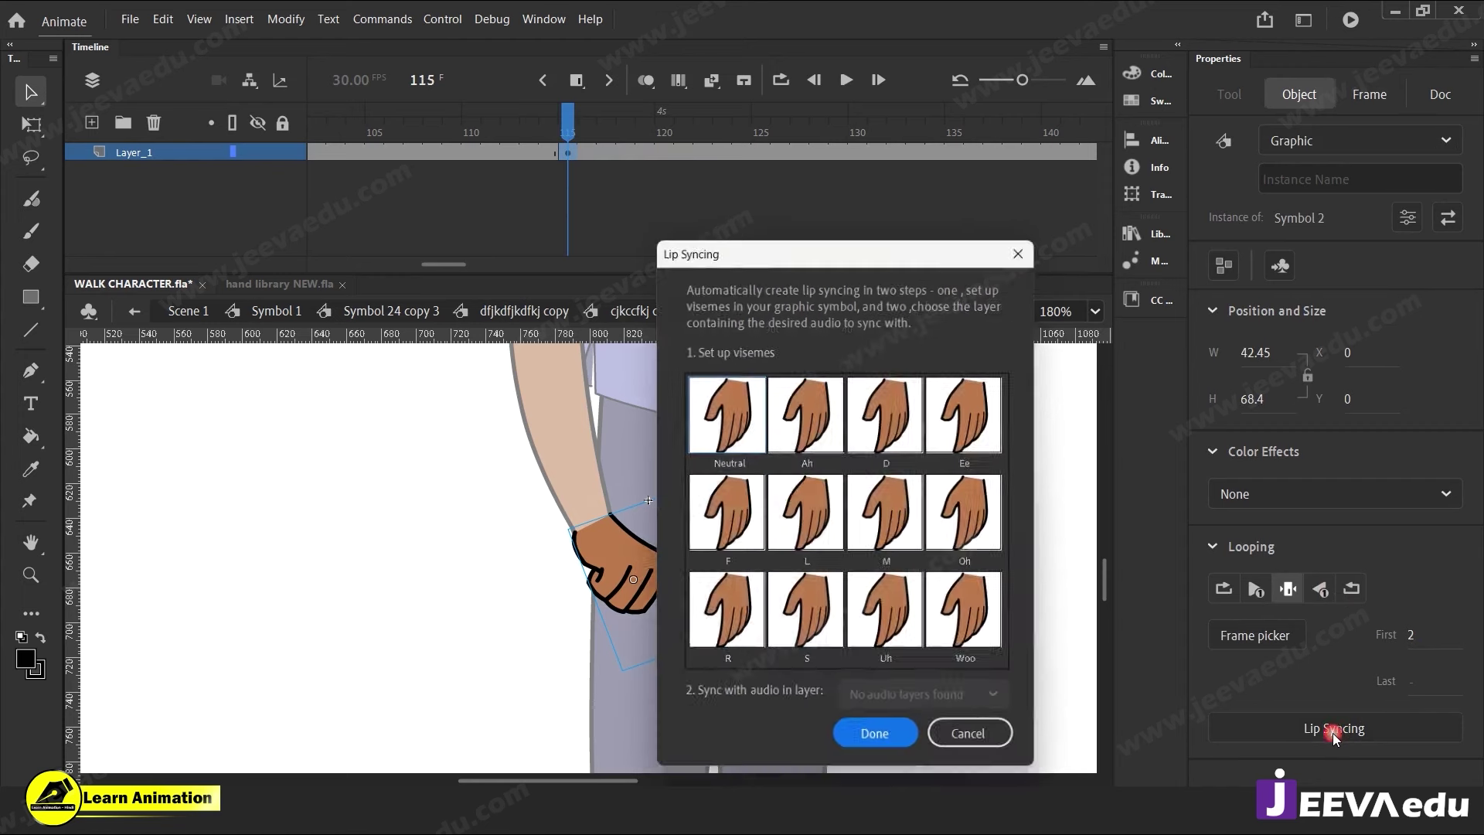
left_click(1038, 244)
left_click(1262, 636)
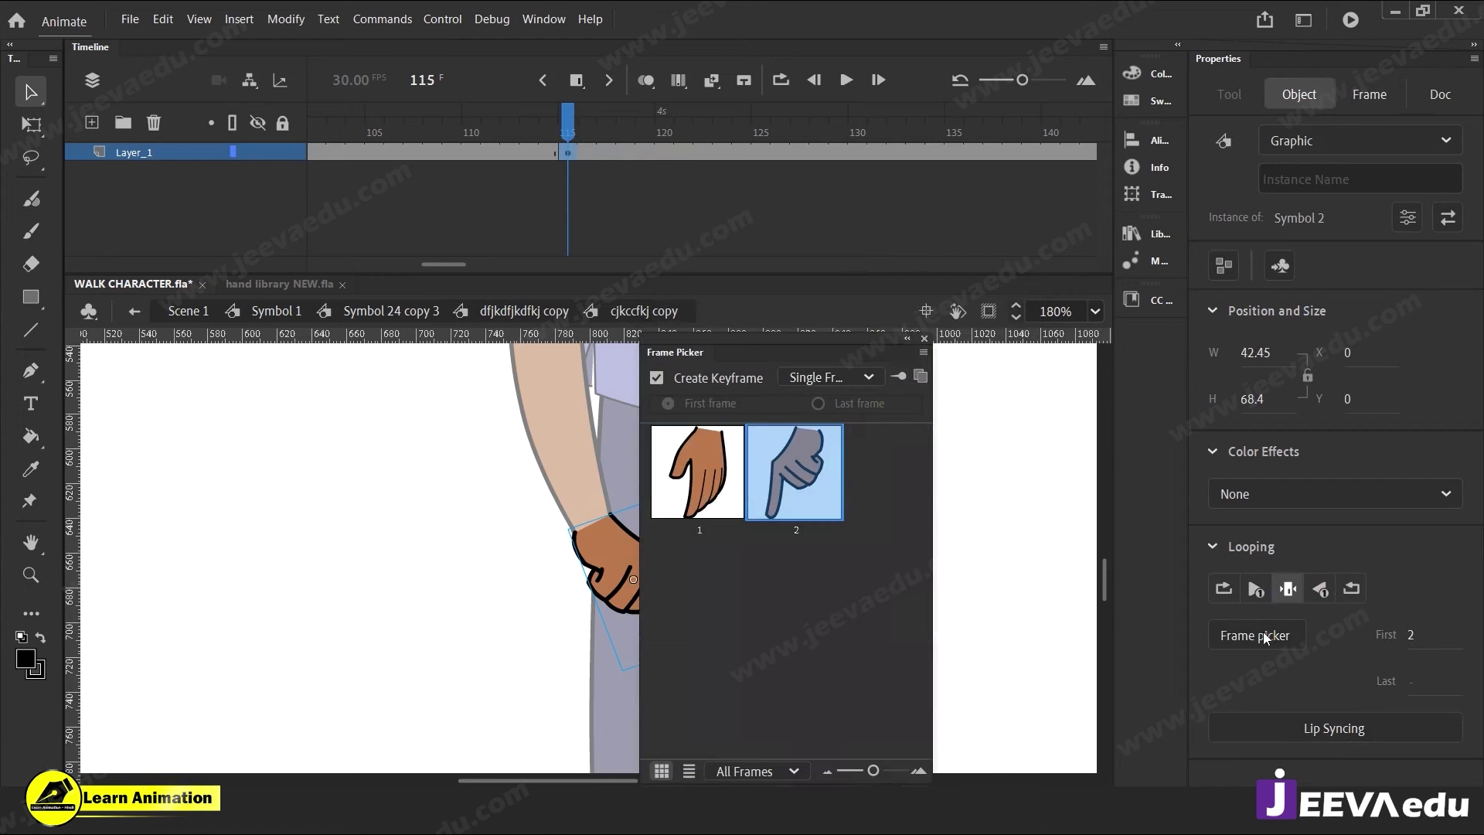
left_click(924, 339)
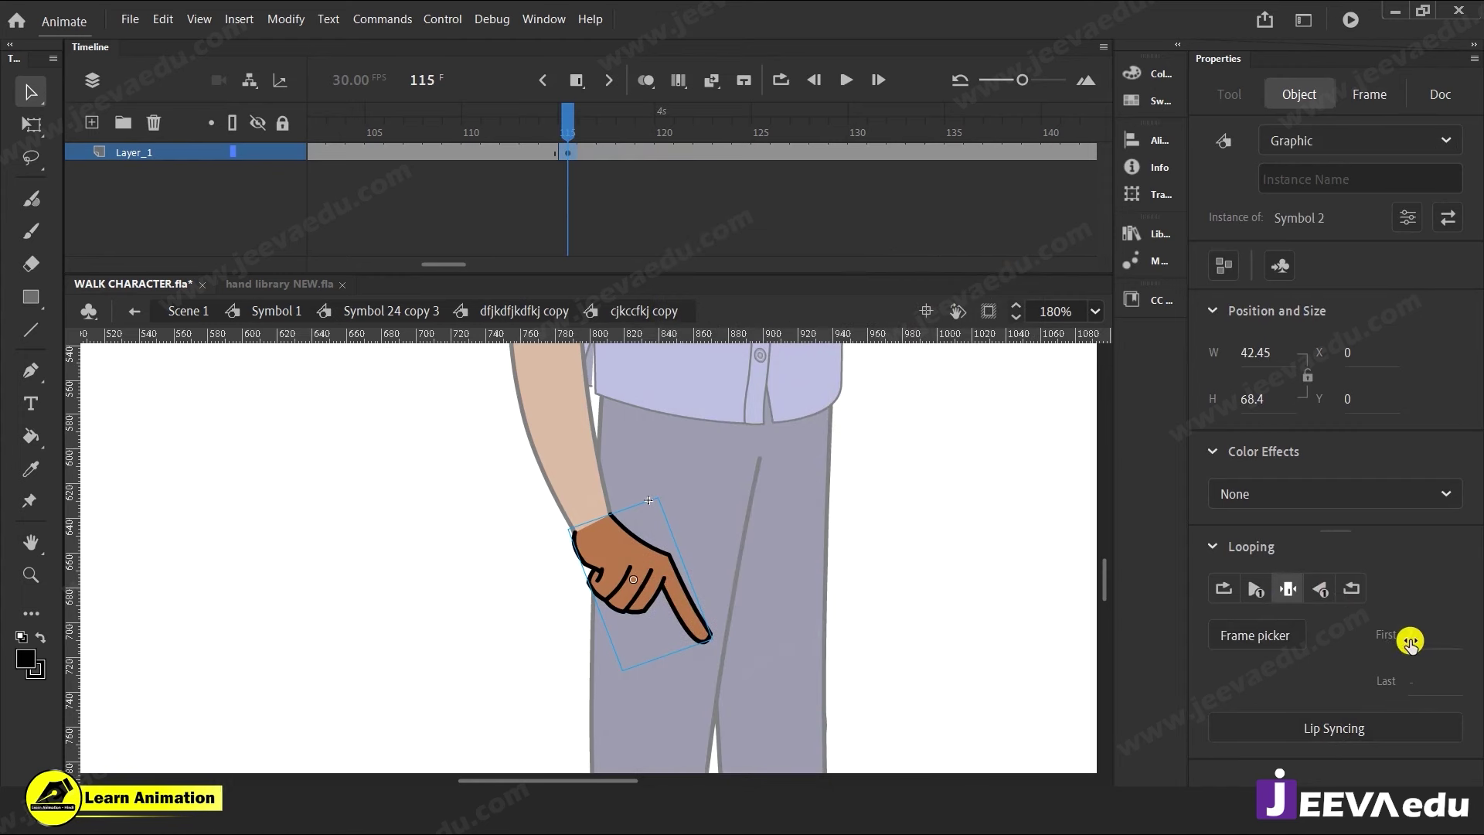
left_click_drag(1411, 637, 1221, 634)
Rotate the open hand slightly at the wrist in frame 122, and return to the whole character in Symbol 1.
left_click(522, 312)
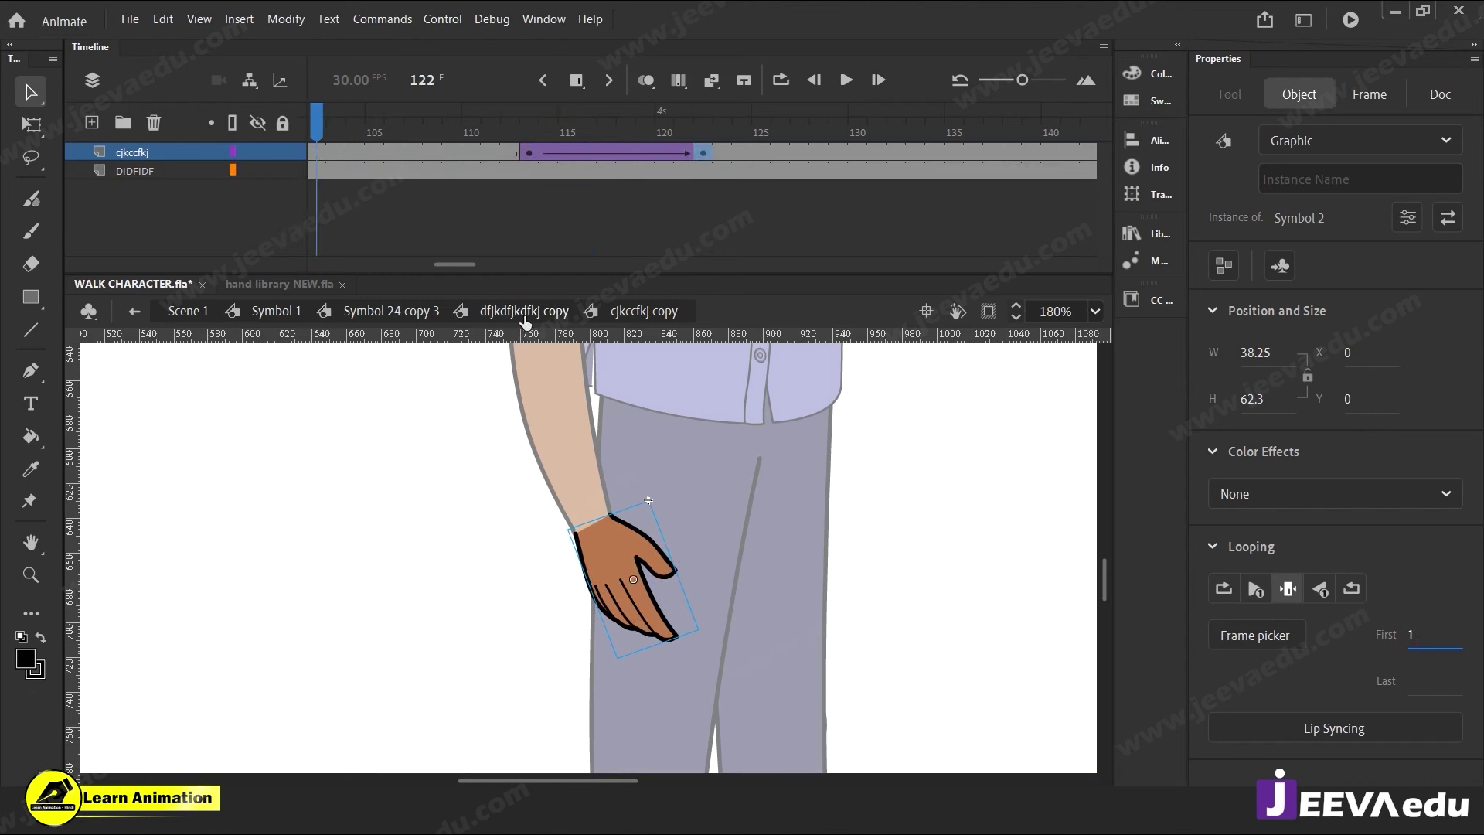
key("q")
left_click_drag(698, 659, 688, 656)
left_click(352, 312)
left_click(292, 312)
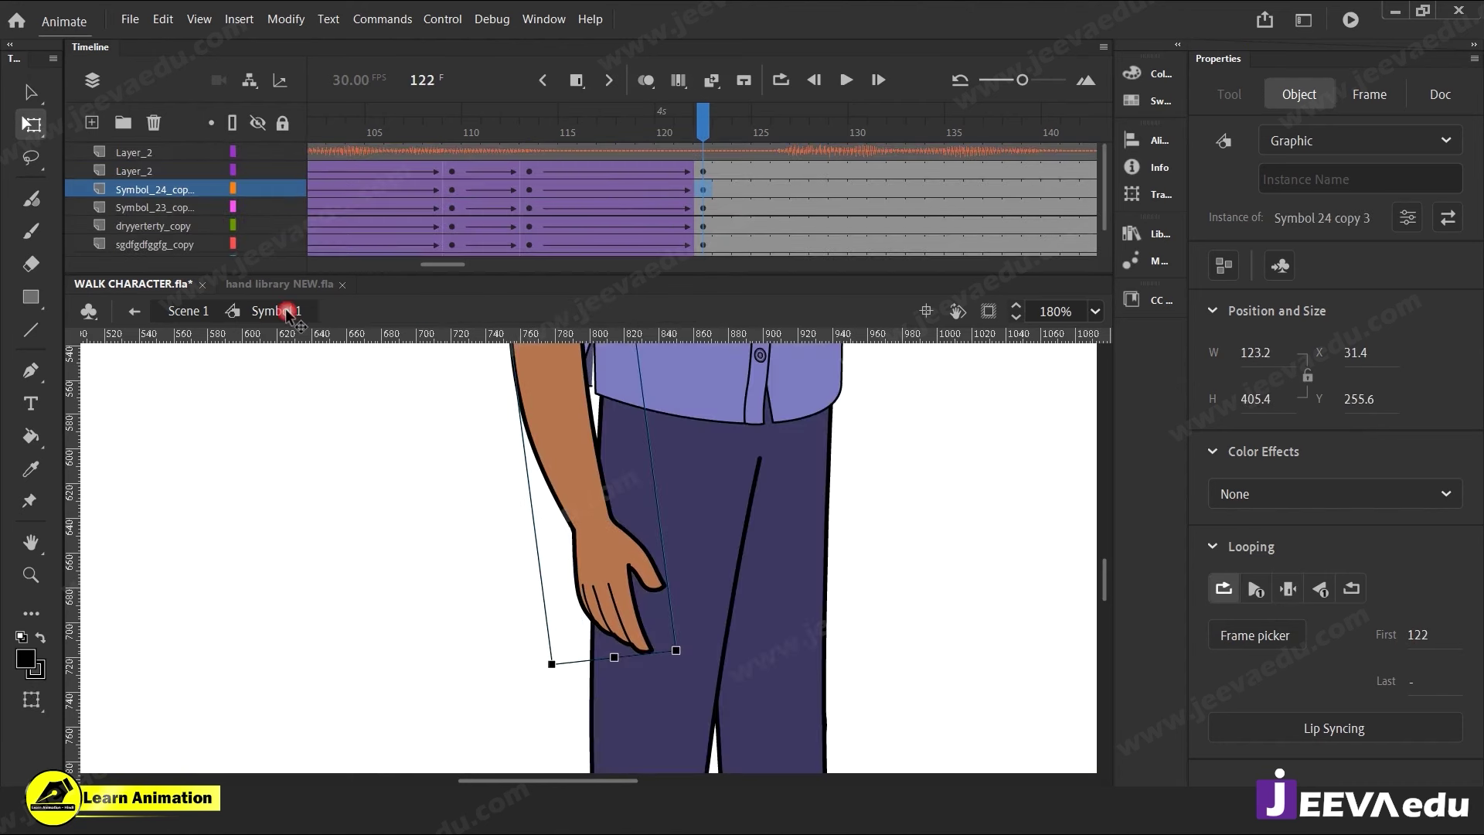
key("z")
left_click(594, 522, "alt")
left_click(594, 521, "alt")
left_click_drag(680, 130, 703, 230)
key("v")
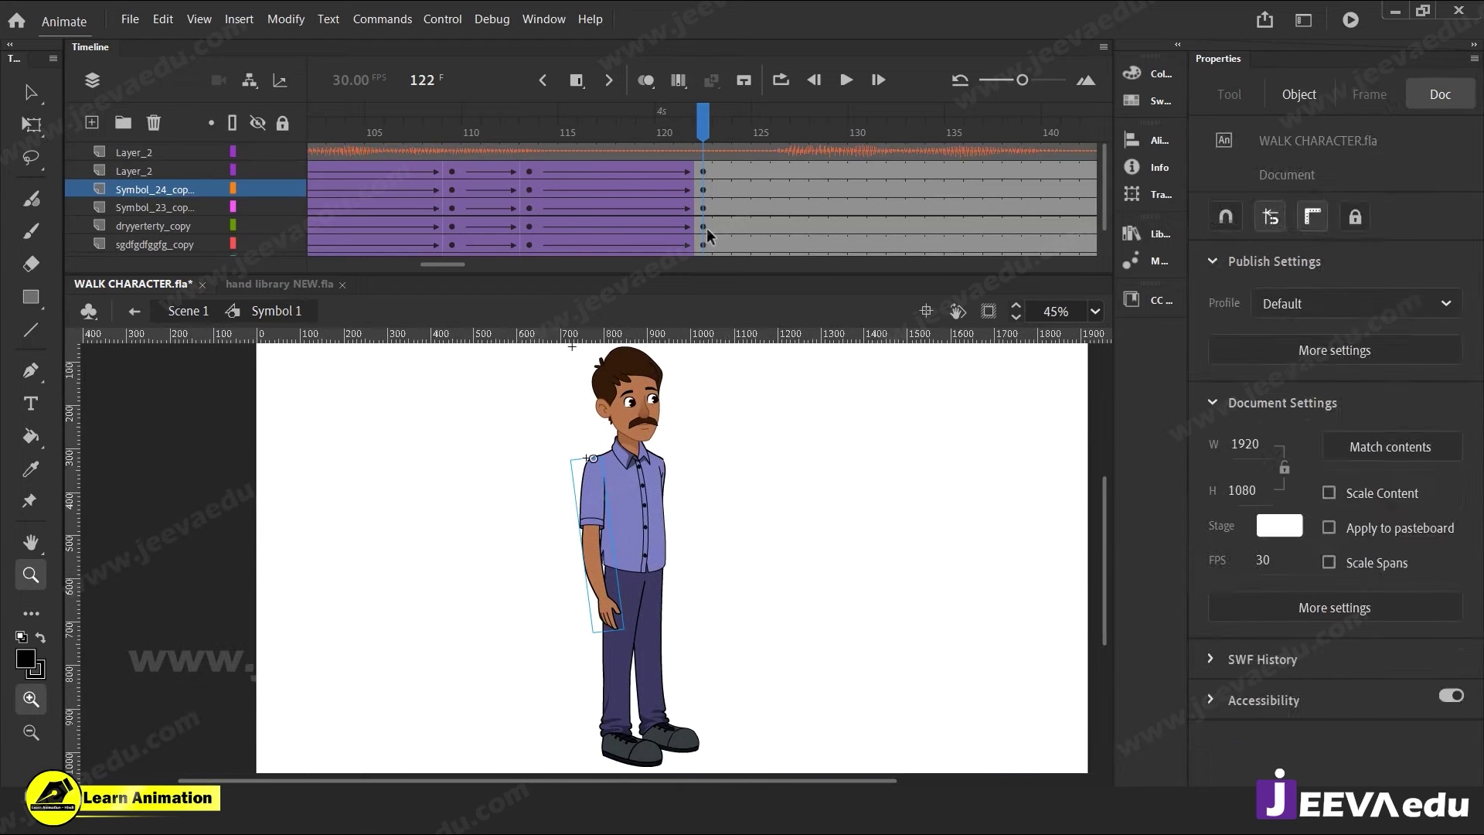
Rotate the far arm at frame 122 so it hangs beside the body, and play back the arm-lowering motion.
left_click(665, 486)
key("q")
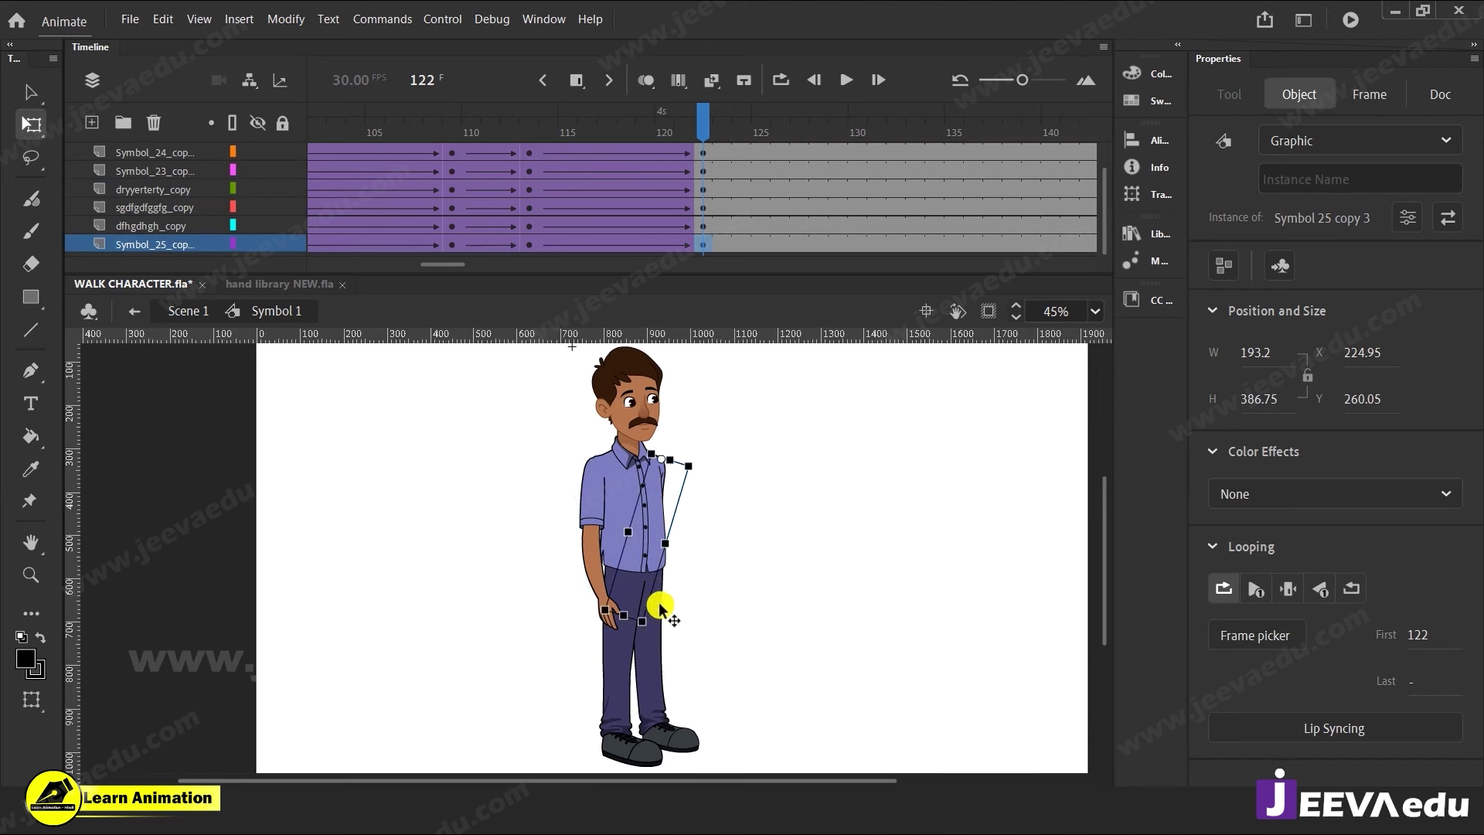
left_click_drag(660, 617, 703, 626)
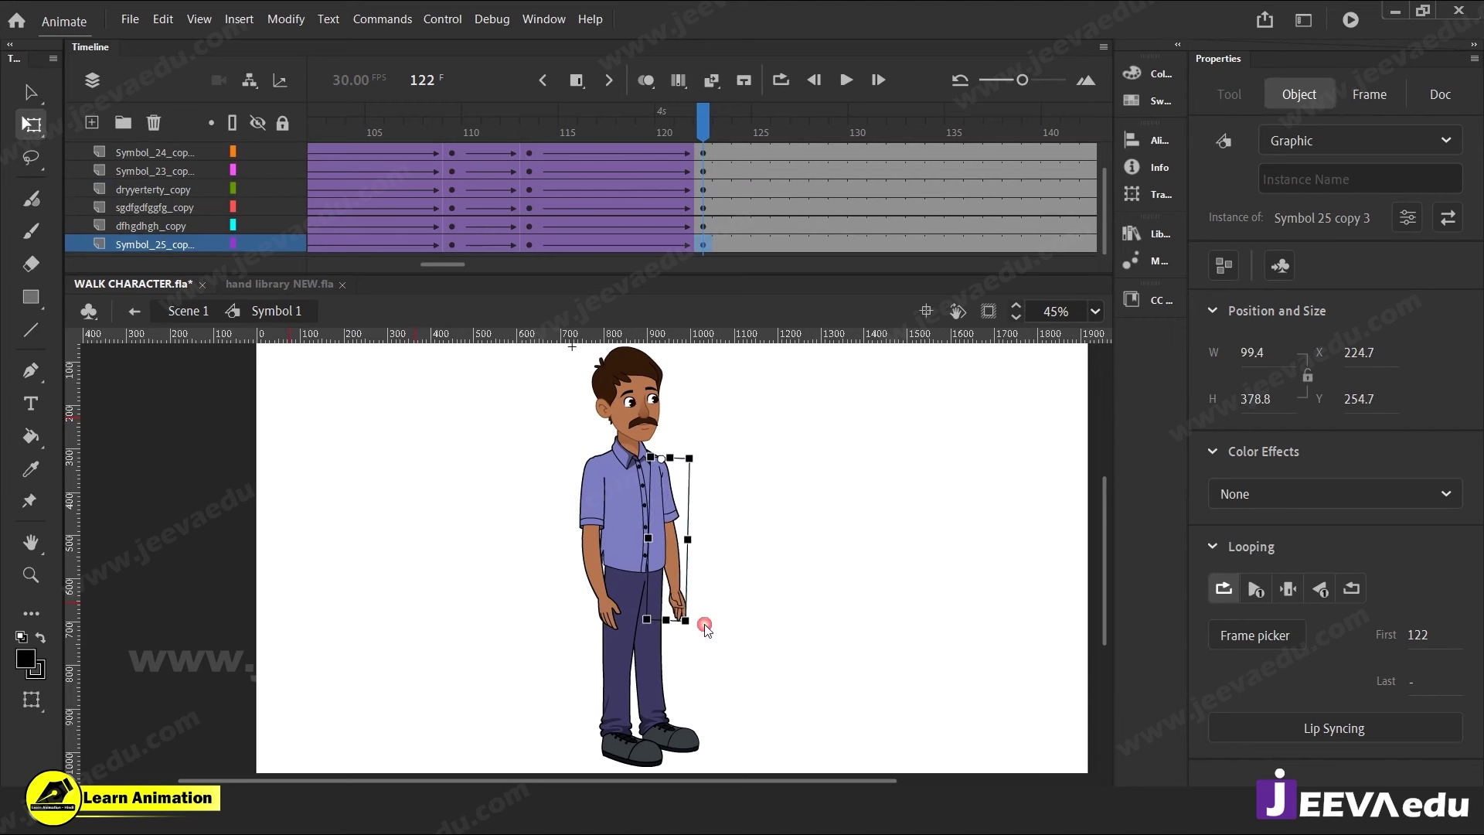
left_click_drag(683, 114, 558, 165)
key("Return")
left_click(554, 235)
left_click_drag(749, 118, 410, 189)
scroll(417, 190, "up", 2)
key("Return")
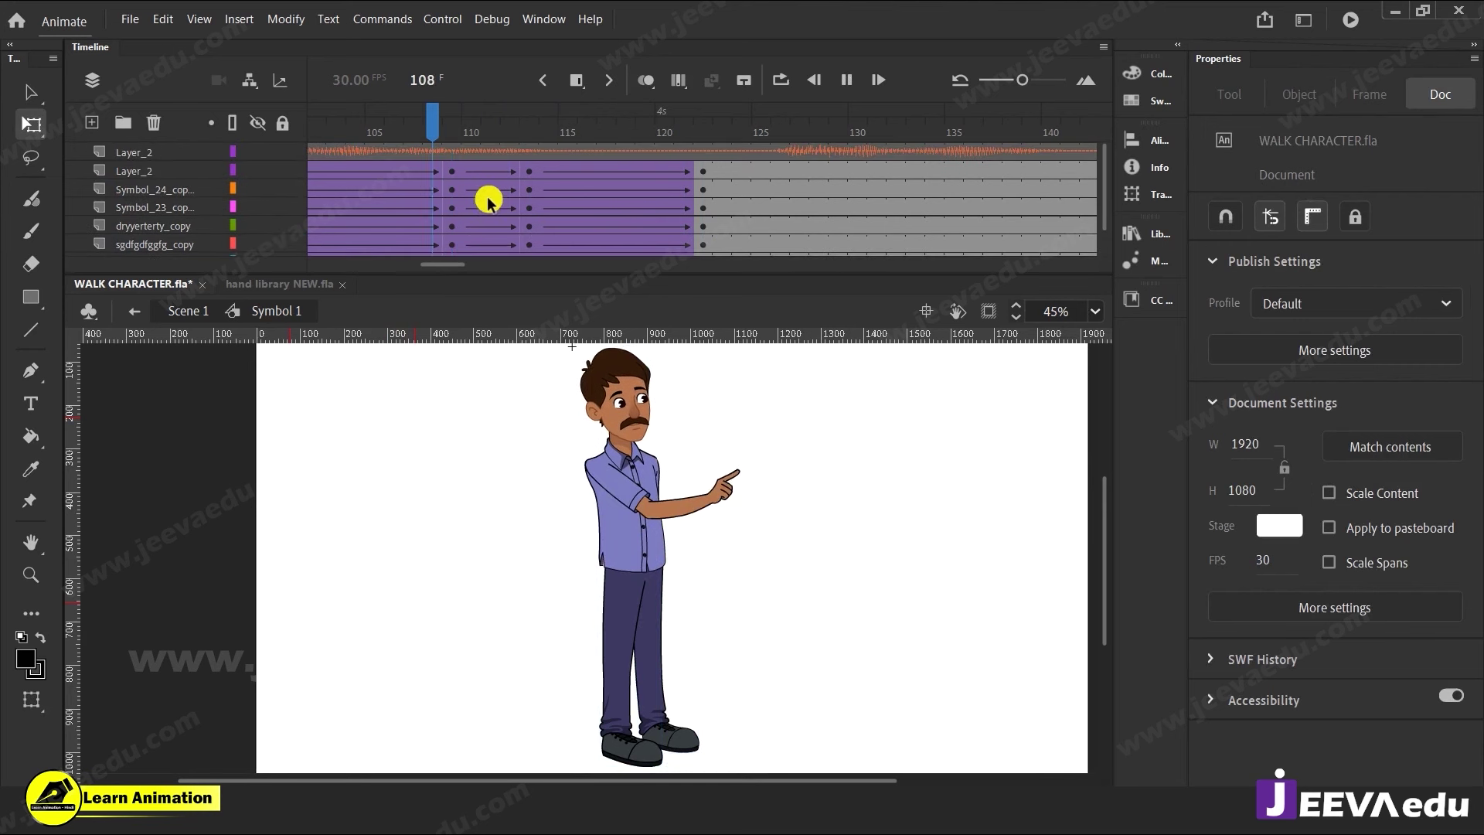
Insert keyframes at frame 125 on all body layers and create classic tweens from frame 122.
left_click(738, 145)
left_click_drag(760, 168, 764, 270)
right_click(748, 247)
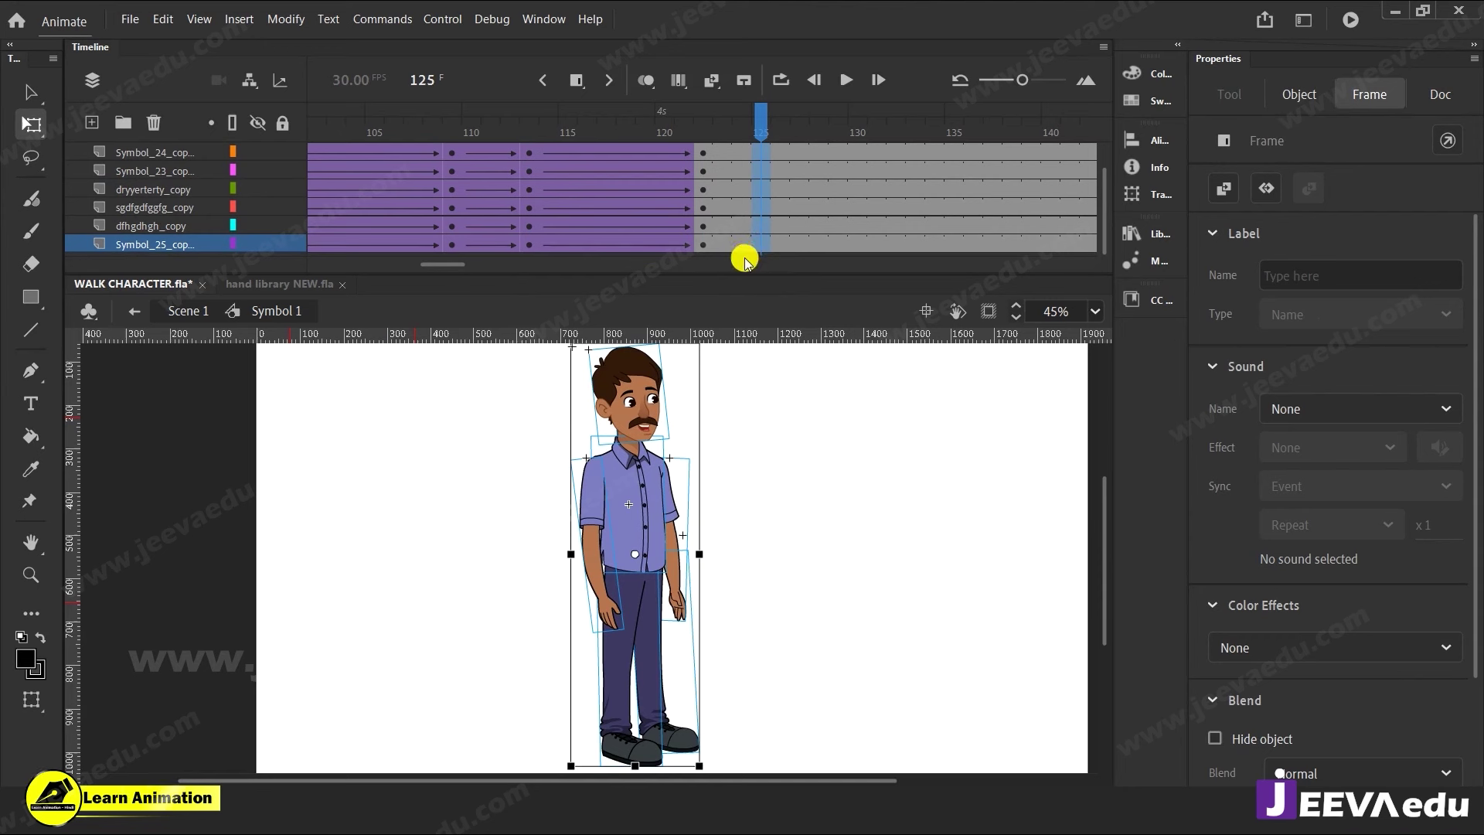
key("F6")
scroll(735, 191, "up", 2)
left_click_drag(729, 175, 740, 290)
right_click(724, 232)
left_click(811, 243)
Select the head, torso and arms at frame 125, move their pivot to the waist and rotate them slightly backward.
left_click(758, 133)
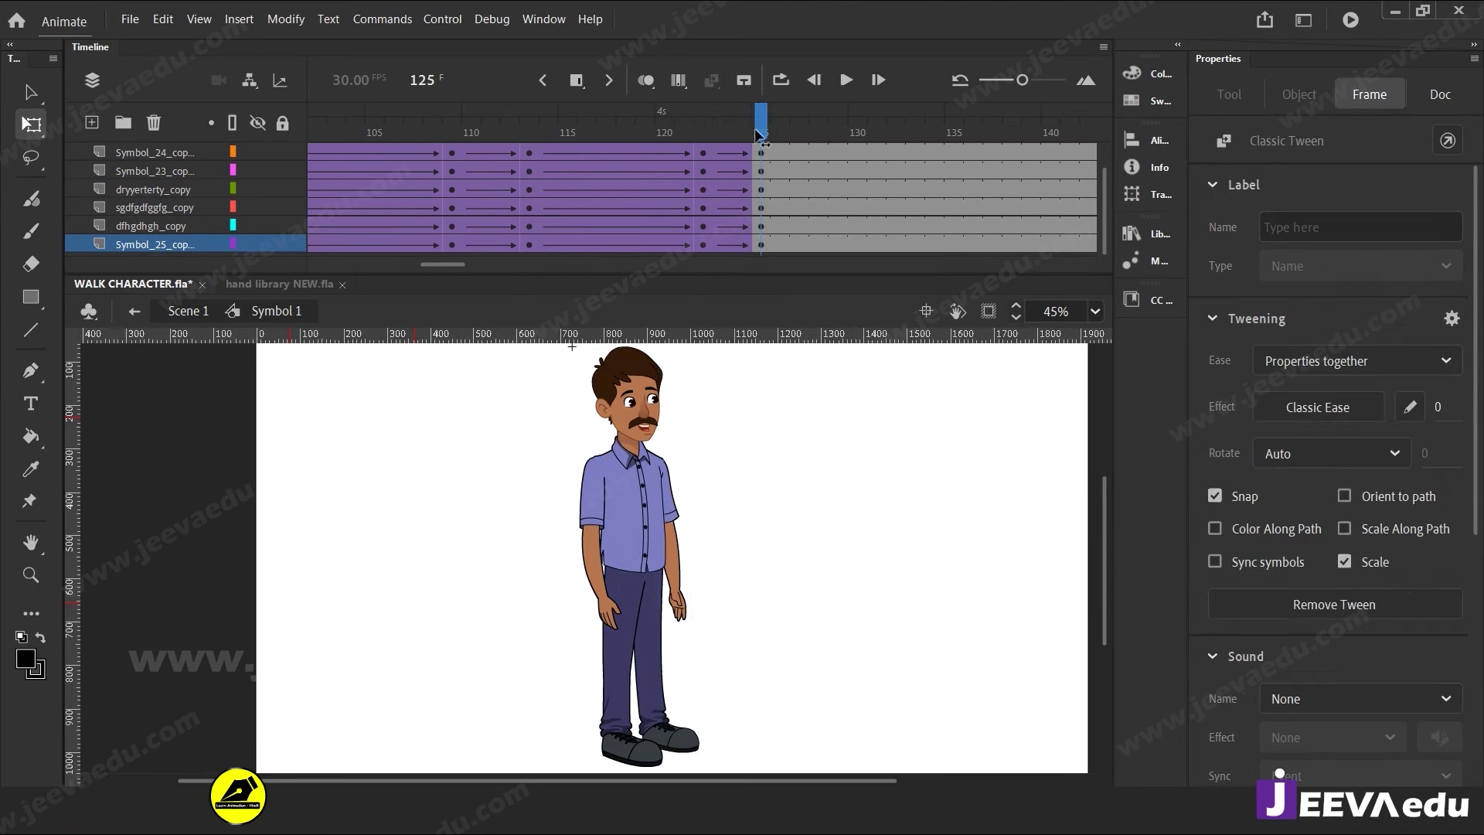
key("v")
left_click_drag(537, 354, 724, 479)
left_click_drag(757, 133, 753, 176)
left_click(760, 179)
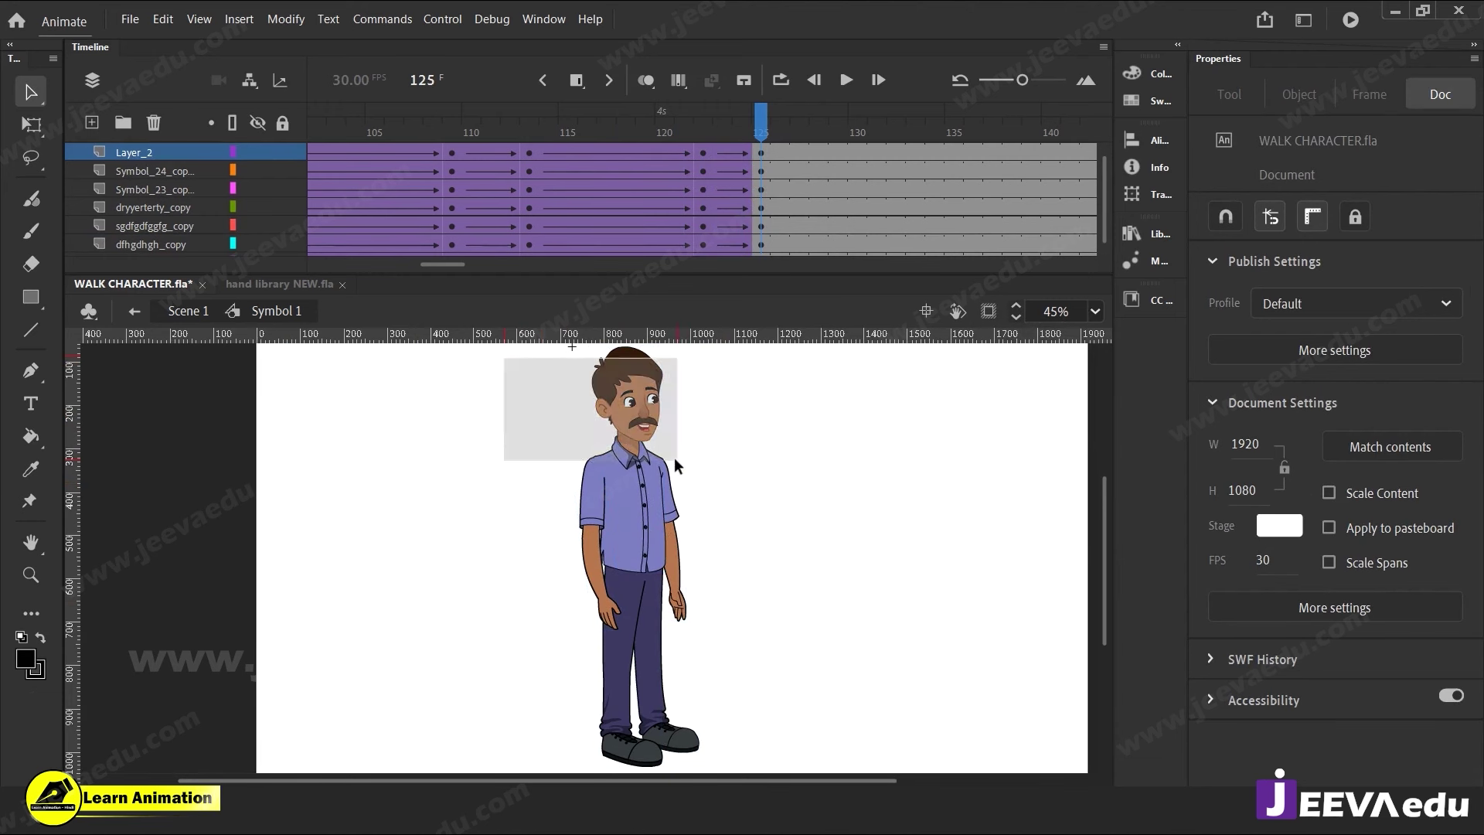
left_click(649, 491)
key("q")
left_click_drag(629, 488, 641, 560)
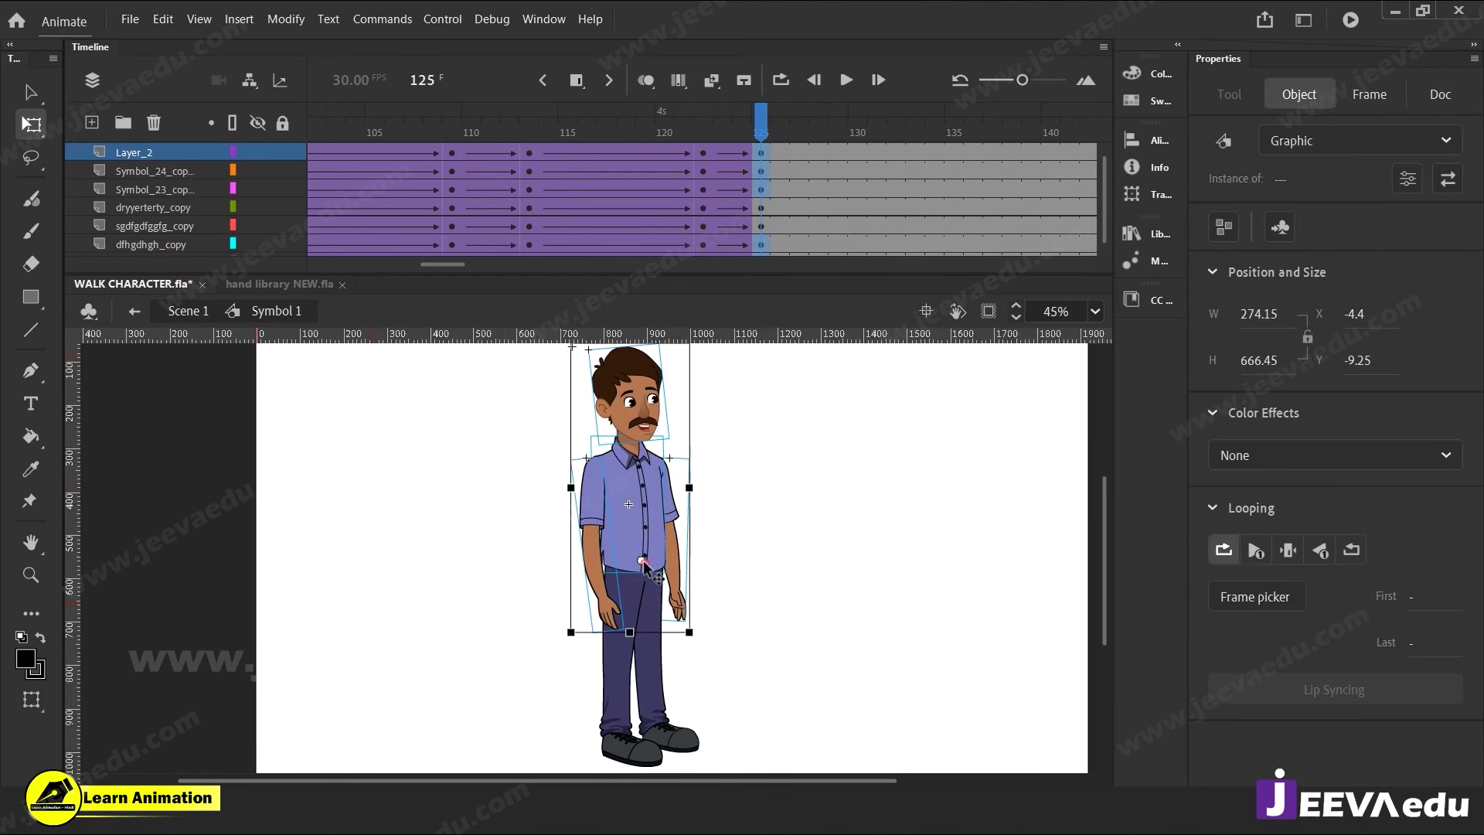
left_click_drag(727, 461, 728, 537)
left_click_drag(699, 408, 694, 402)
Rotate both arms slightly outward from the body in the pose starting at frame 125.
left_click_drag(778, 119, 712, 197)
left_click(787, 210)
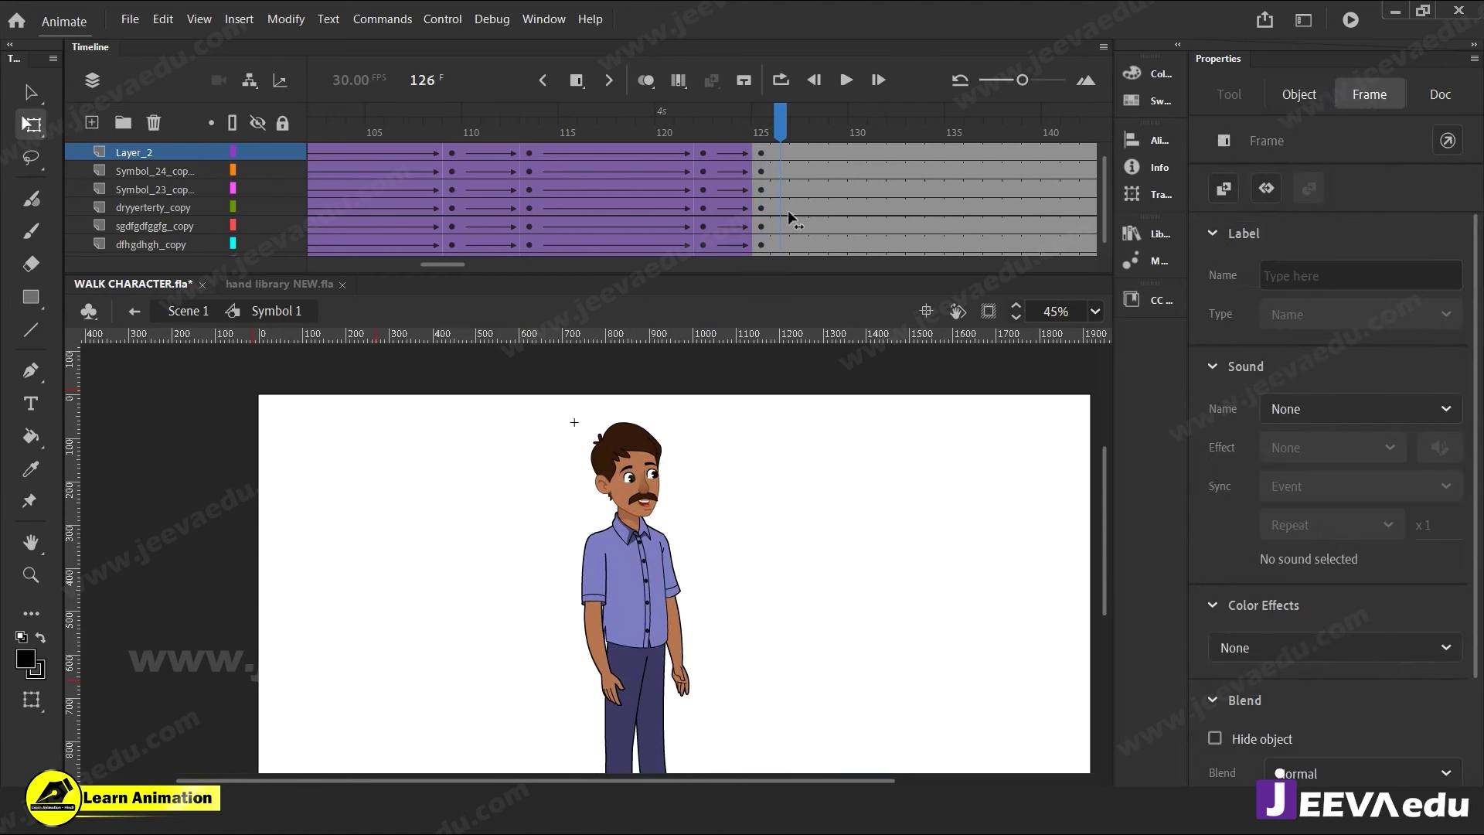
left_click(644, 713)
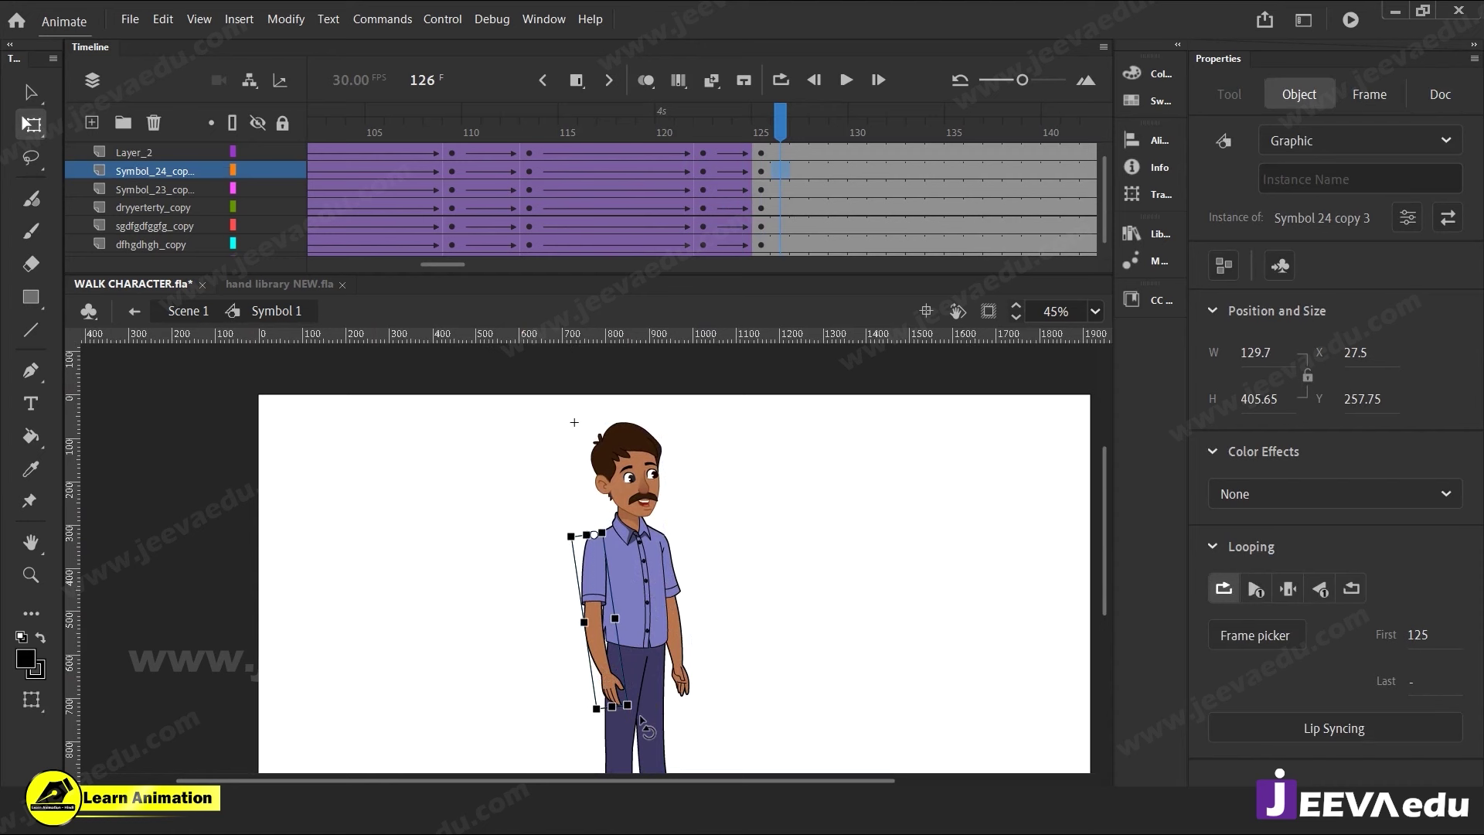
left_click(688, 684)
left_click_drag(780, 124, 915, 143)
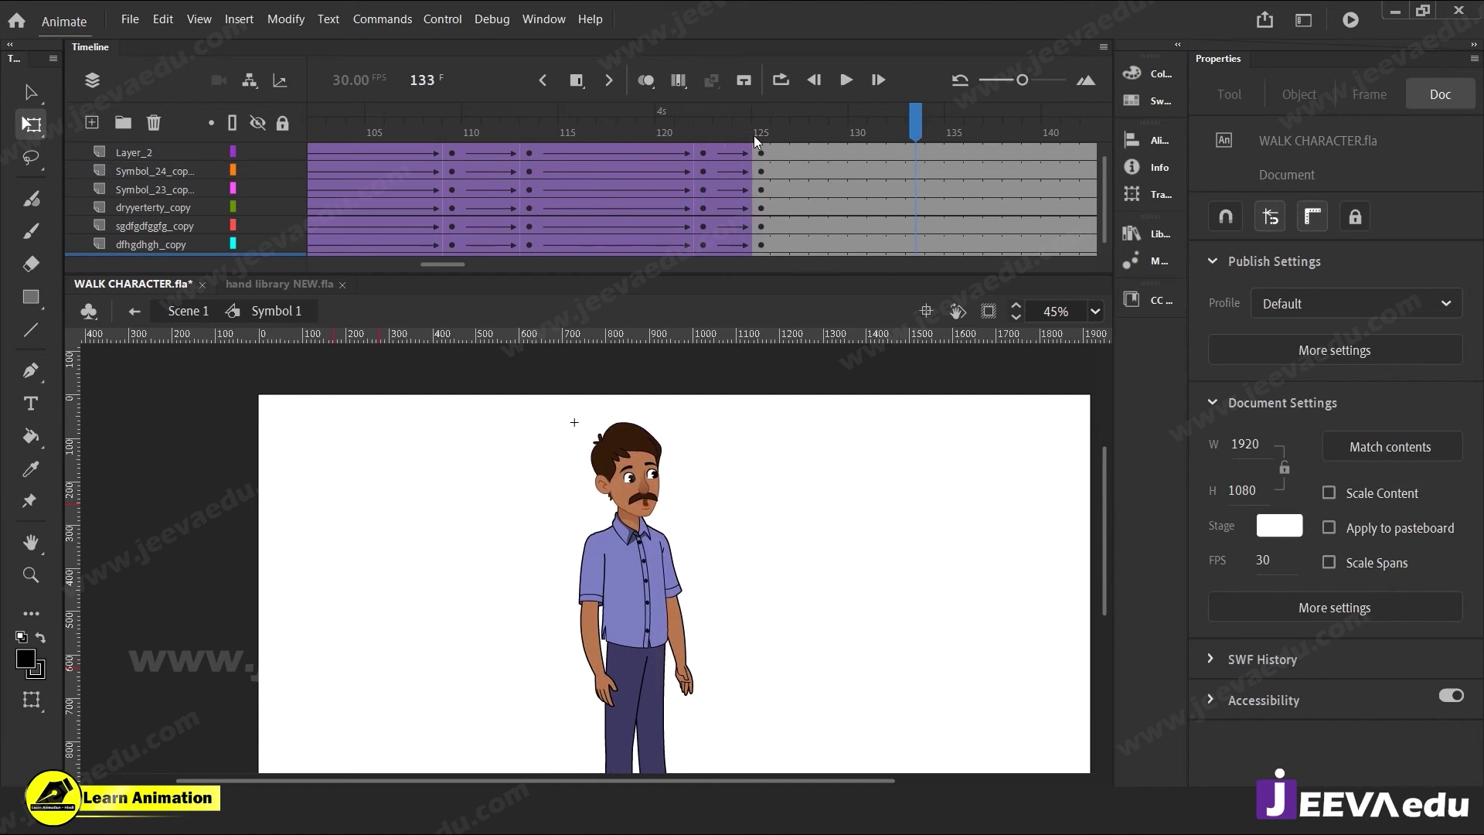
Step through frames 125 to 134 and scrub back over frames 122 to 124 to examine the pose against the audio.
scroll(539, 196, "up", 1)
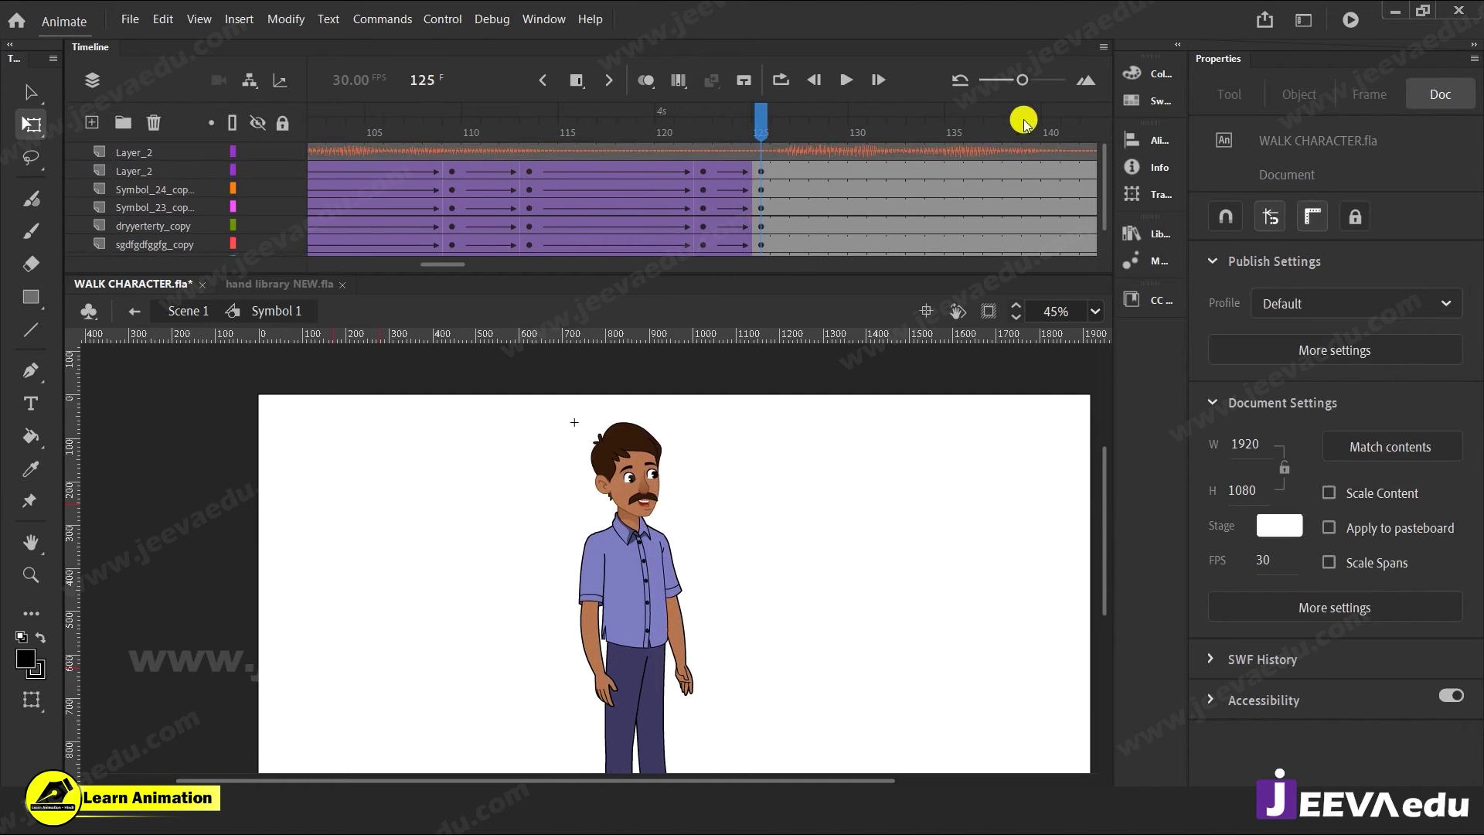
left_click_drag(455, 264, 465, 263)
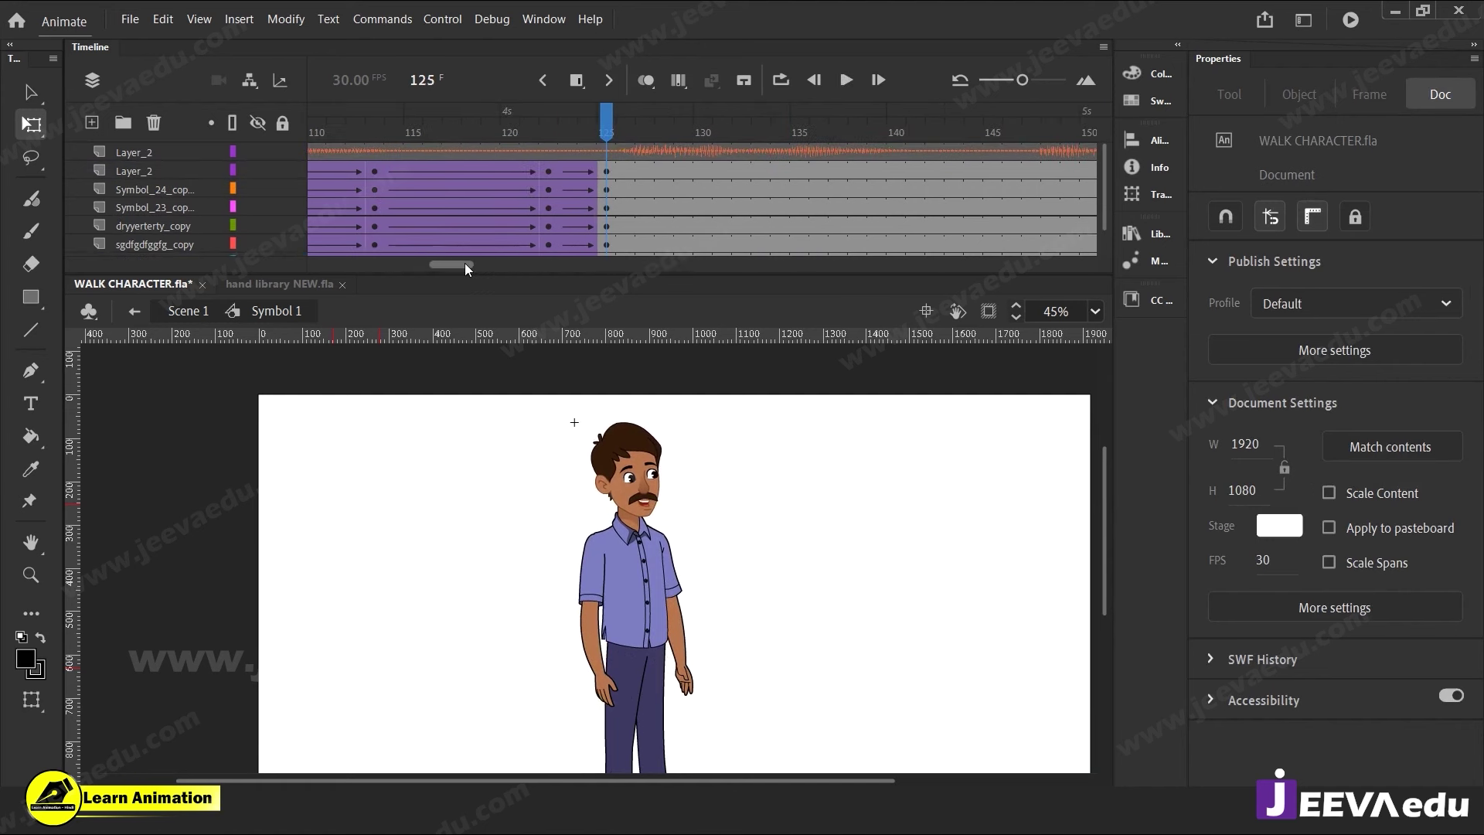
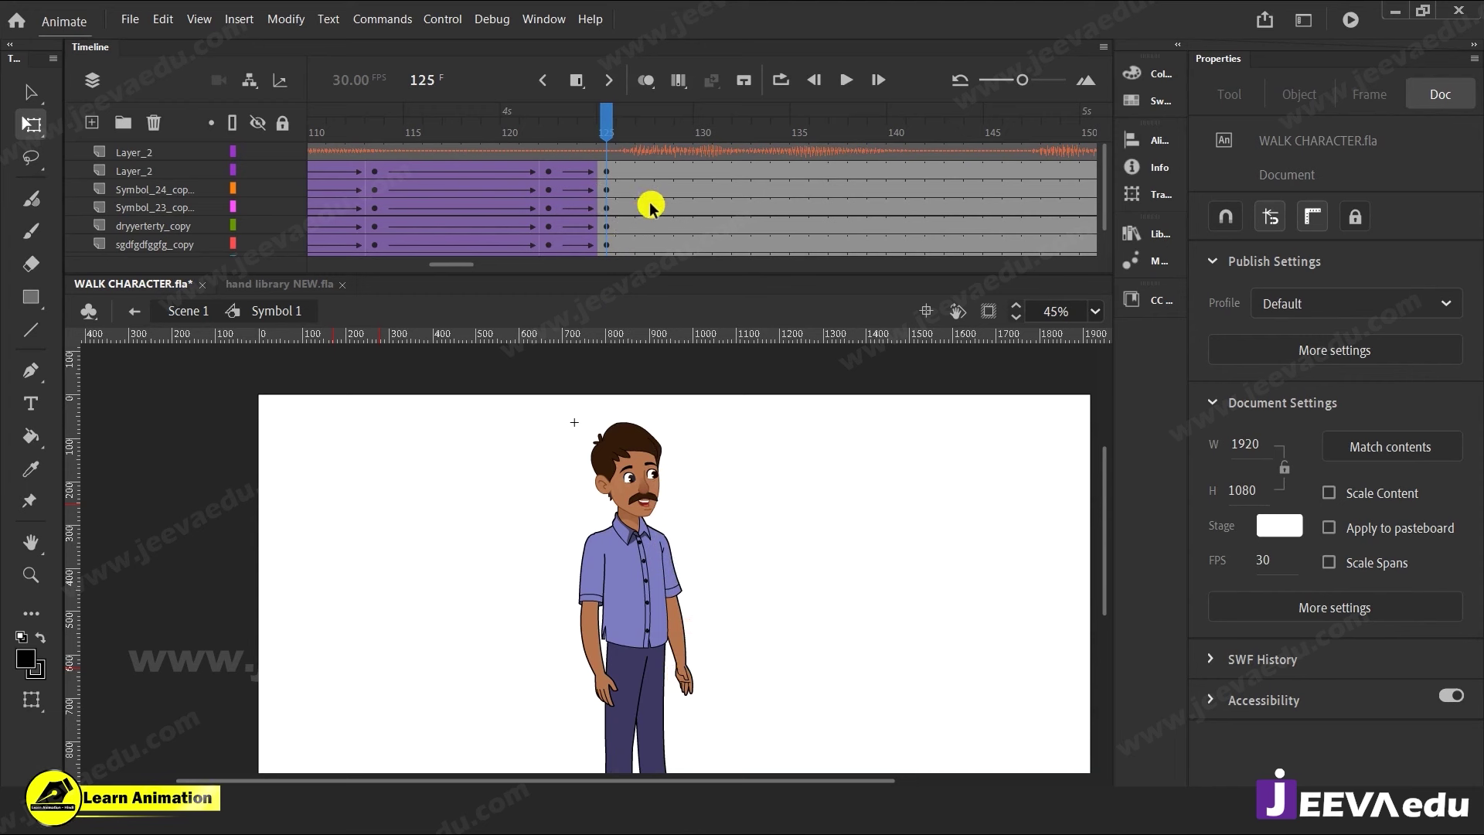
key("period")
key("period")
key("period")
key("period")
key("period")
key("period")
key("period")
key("period")
key("period")
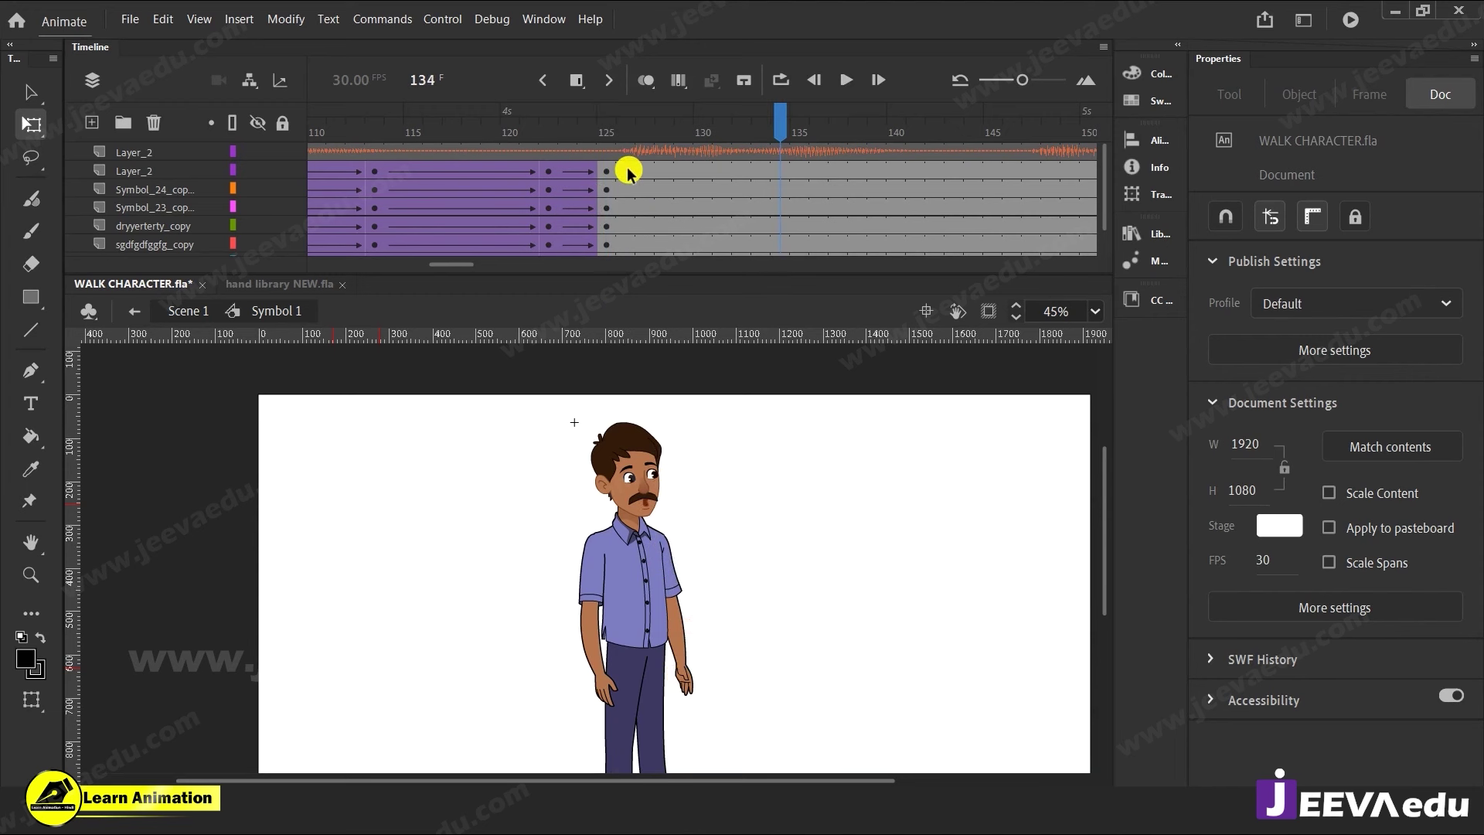
left_click(547, 179)
left_click_drag(547, 179, 577, 235)
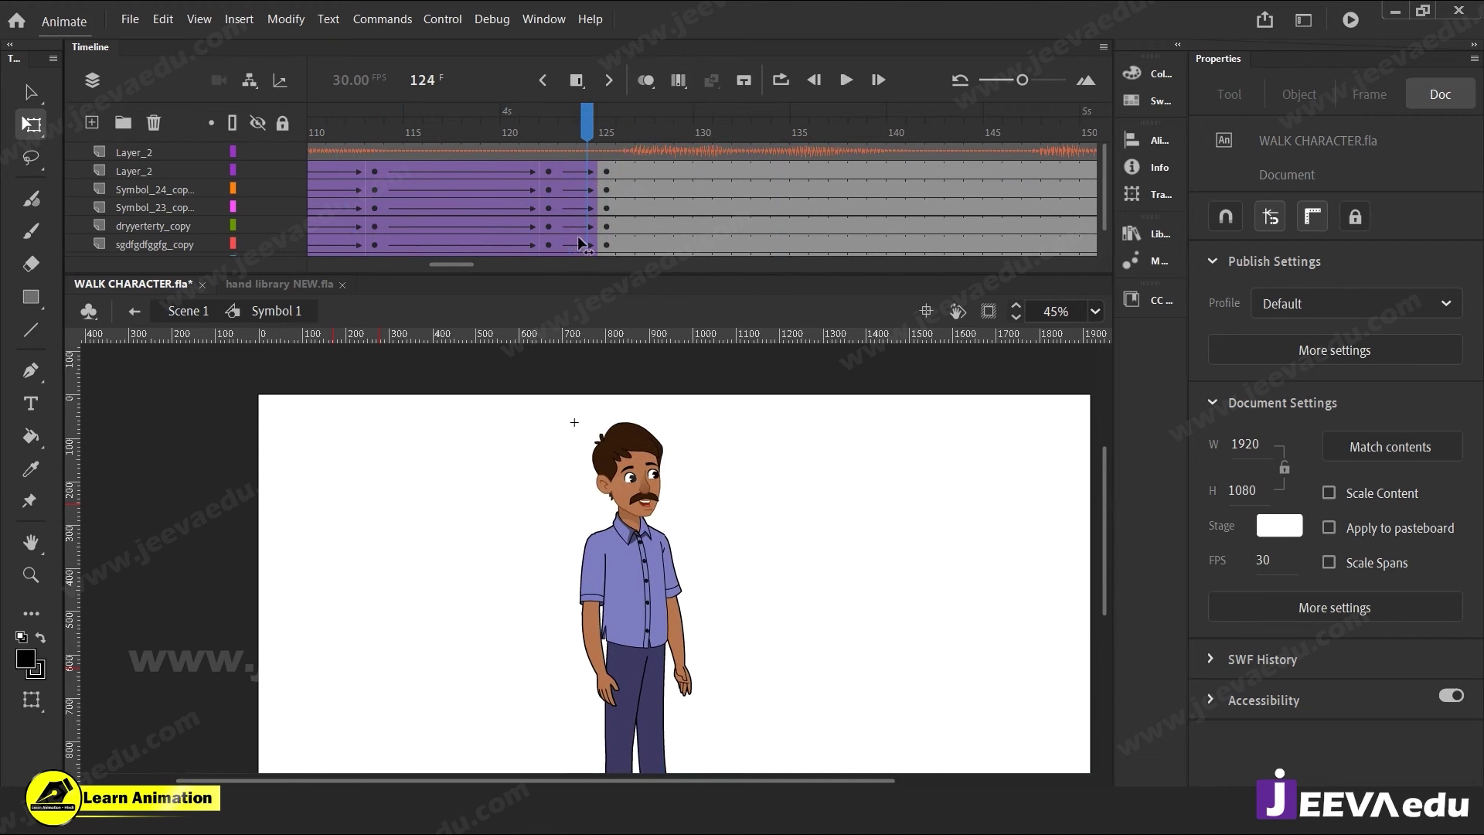
Insert keyframes at frame 146 on all body layers and create classic tweens from frame 125 with ease 100.
left_click_drag(619, 165, 618, 216)
left_click_drag(962, 173, 1008, 279)
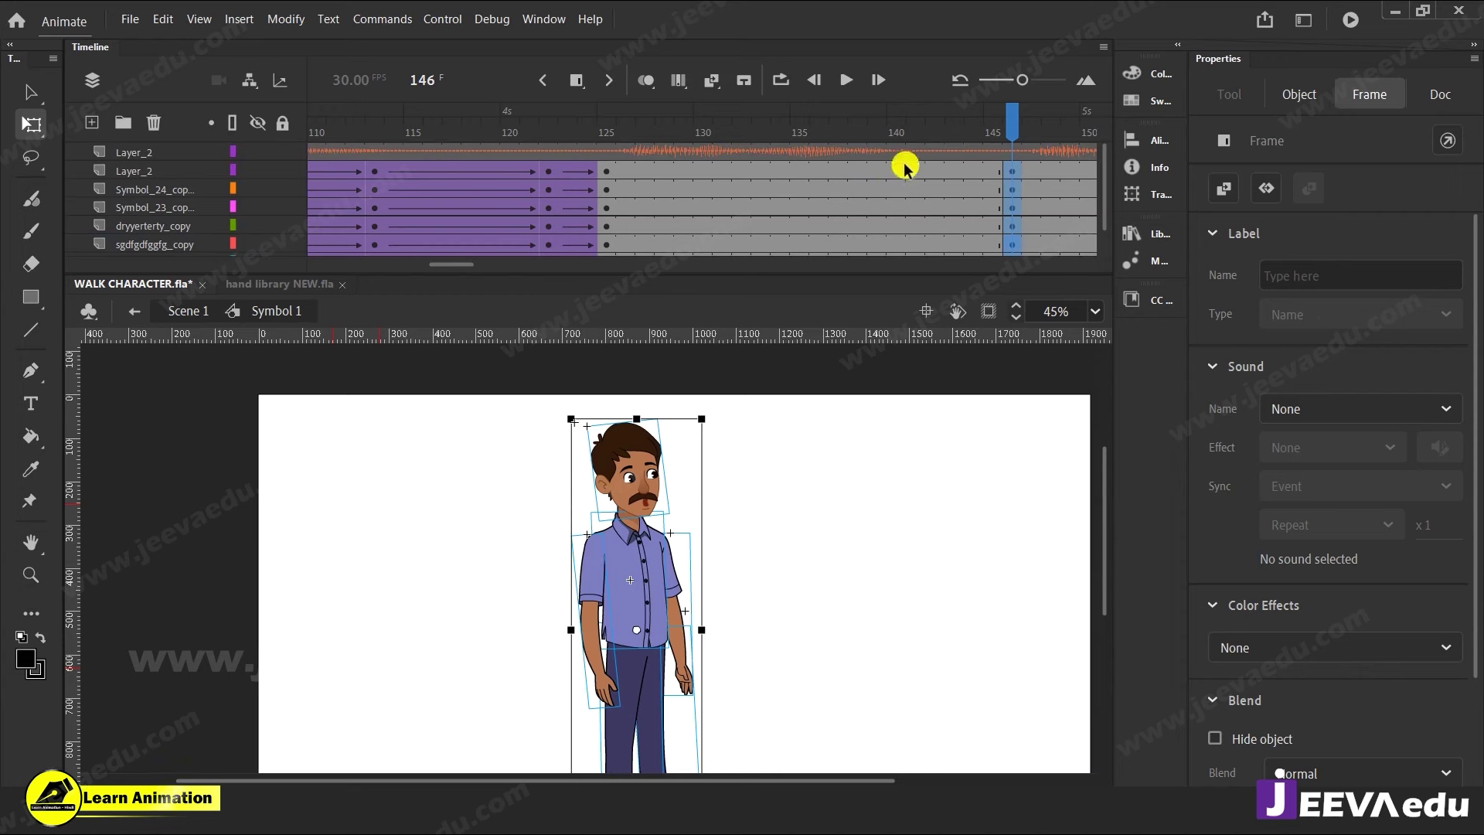
left_click_drag(901, 165, 836, 255)
right_click(848, 204)
left_click(927, 222)
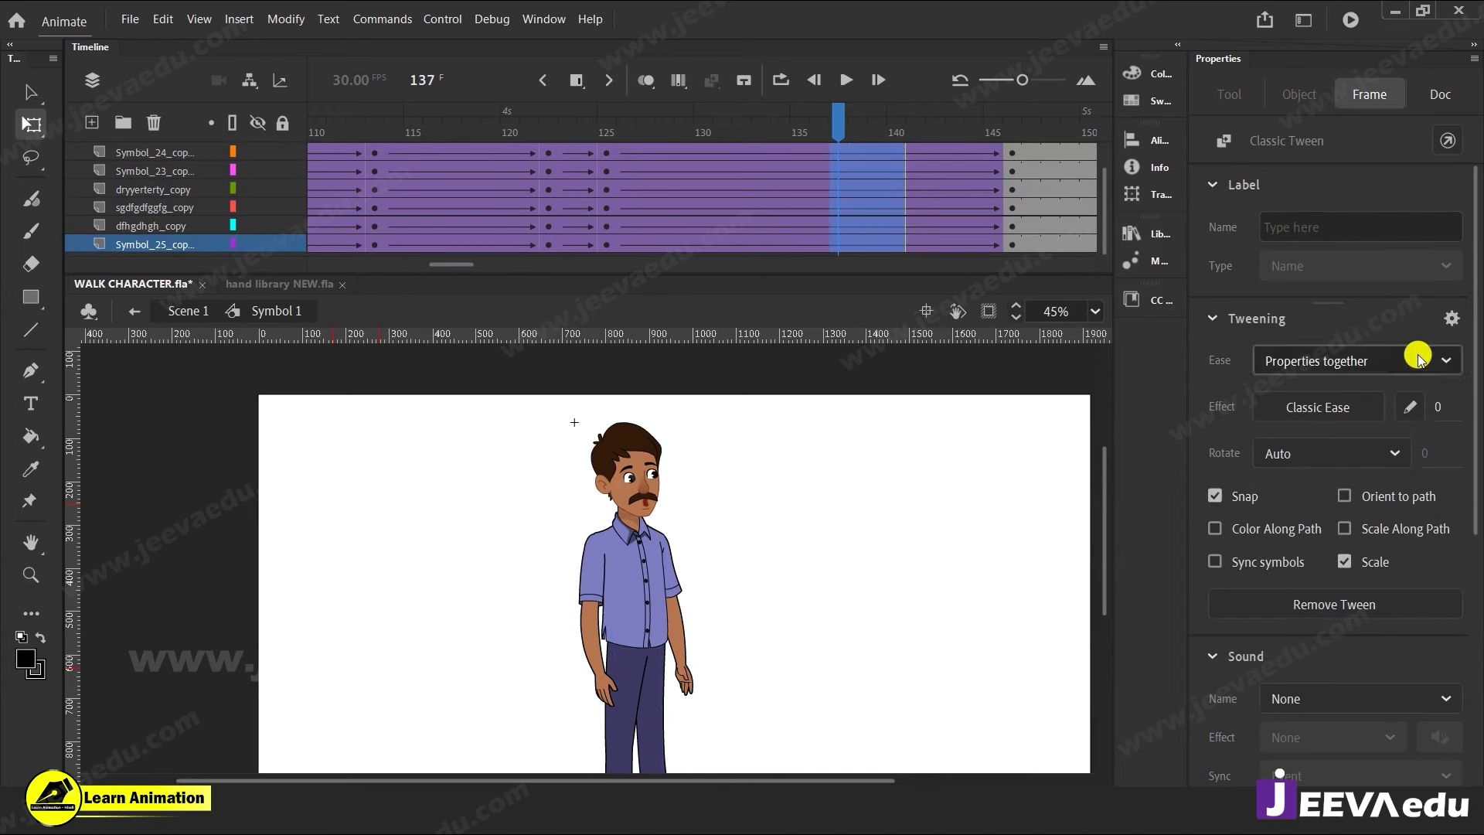
At frame 146, lean the upper body backward about a waist pivot and tilt the head back with it.
scroll(936, 186, "up", 1)
left_click_drag(910, 126, 1011, 189)
key("v")
left_click_drag(547, 425, 730, 606)
key("q")
left_click_drag(627, 572, 639, 631)
left_click_drag(705, 419, 660, 405)
left_click(725, 437)
left_click(637, 460)
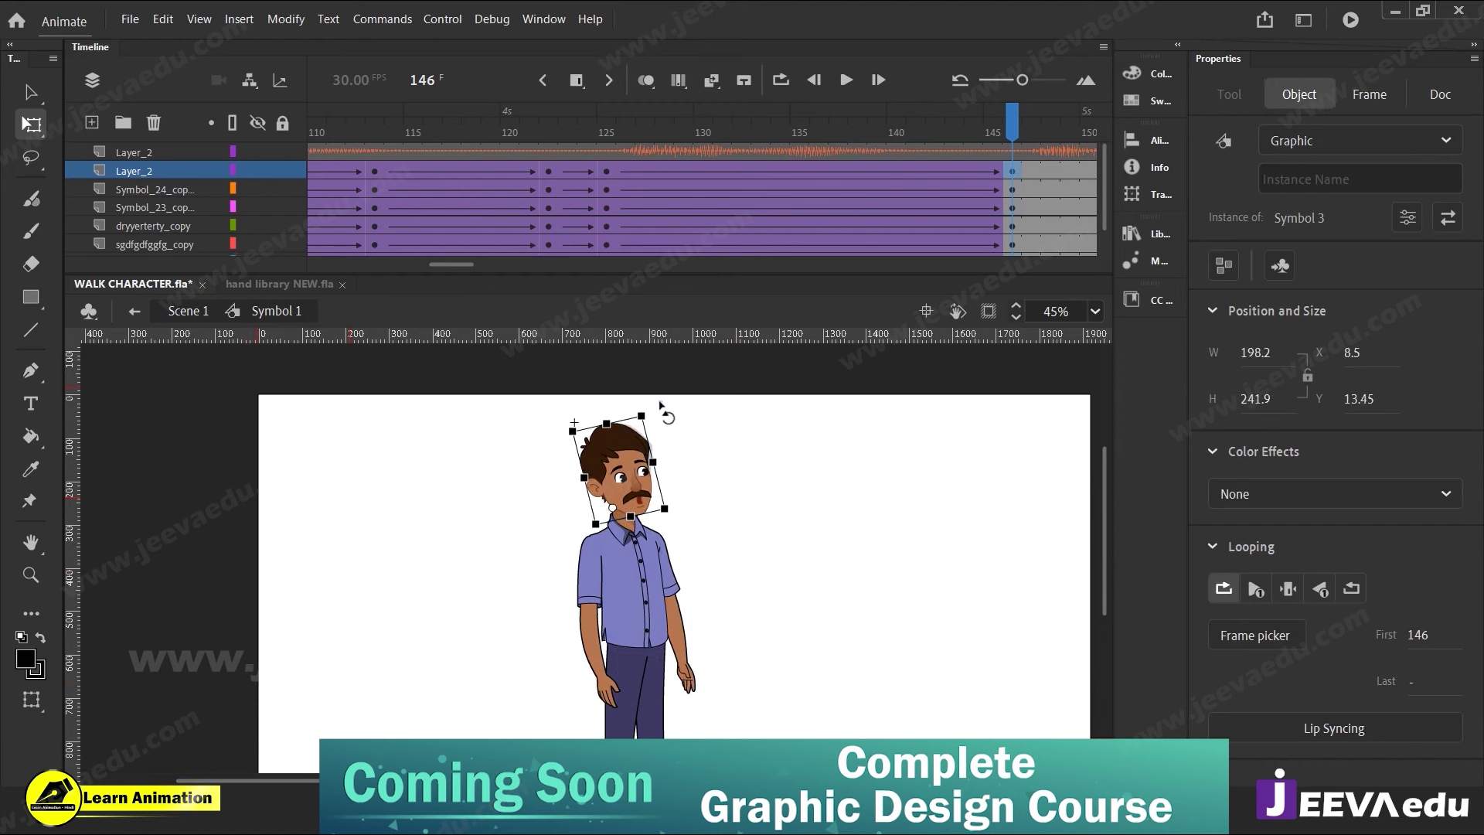
Rotate both arms farther out from the body at frame 146 and play back the new motion.
left_click(703, 675)
left_click_drag(708, 698, 630, 712)
left_click(609, 689)
left_click_drag(942, 124, 561, 193)
key("Return")
left_click(839, 112)
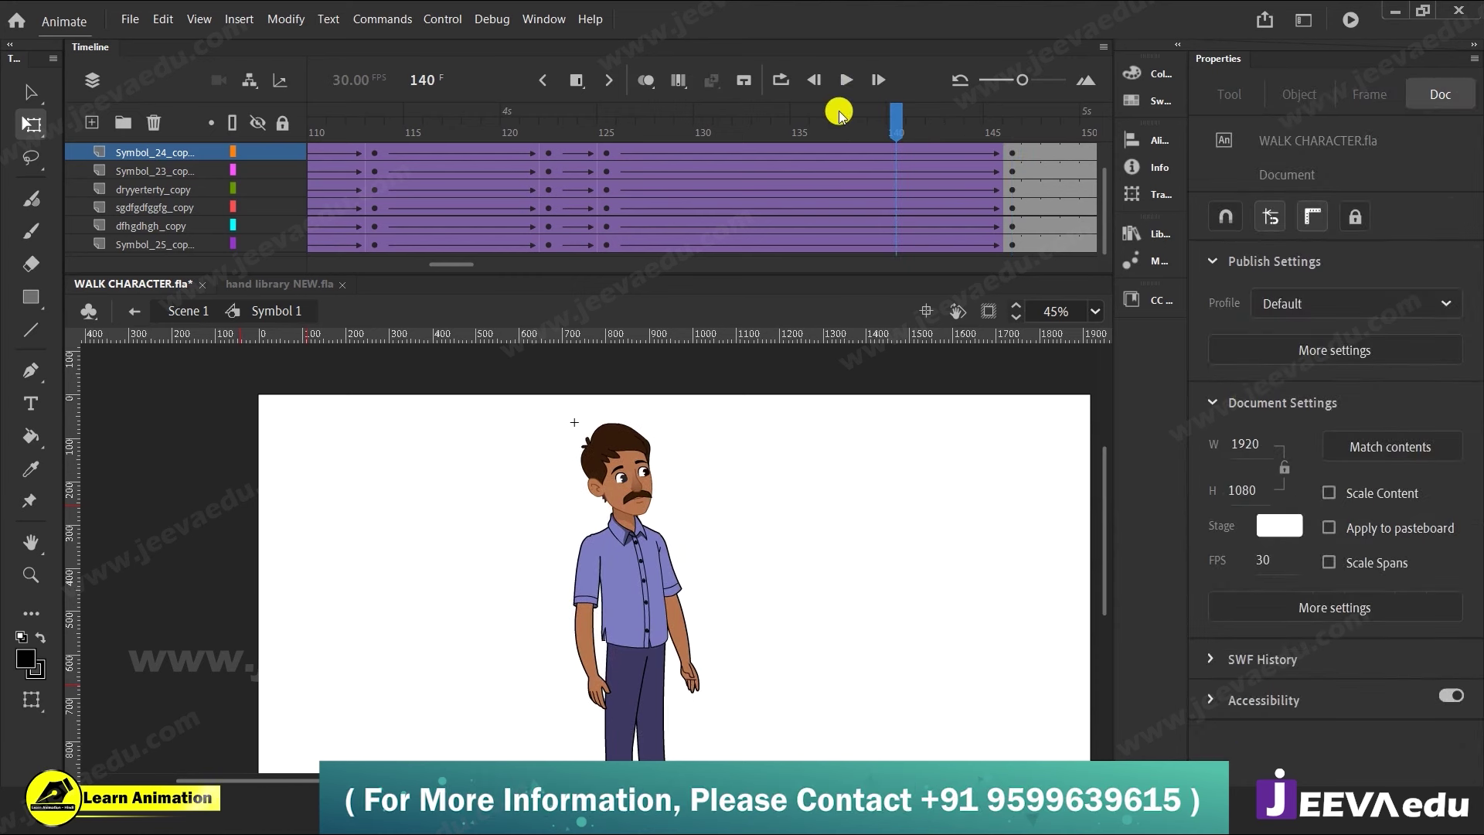
Open the head symbol for editing at frame 125.
left_click_drag(476, 136, 630, 151)
key("z")
left_click(662, 524)
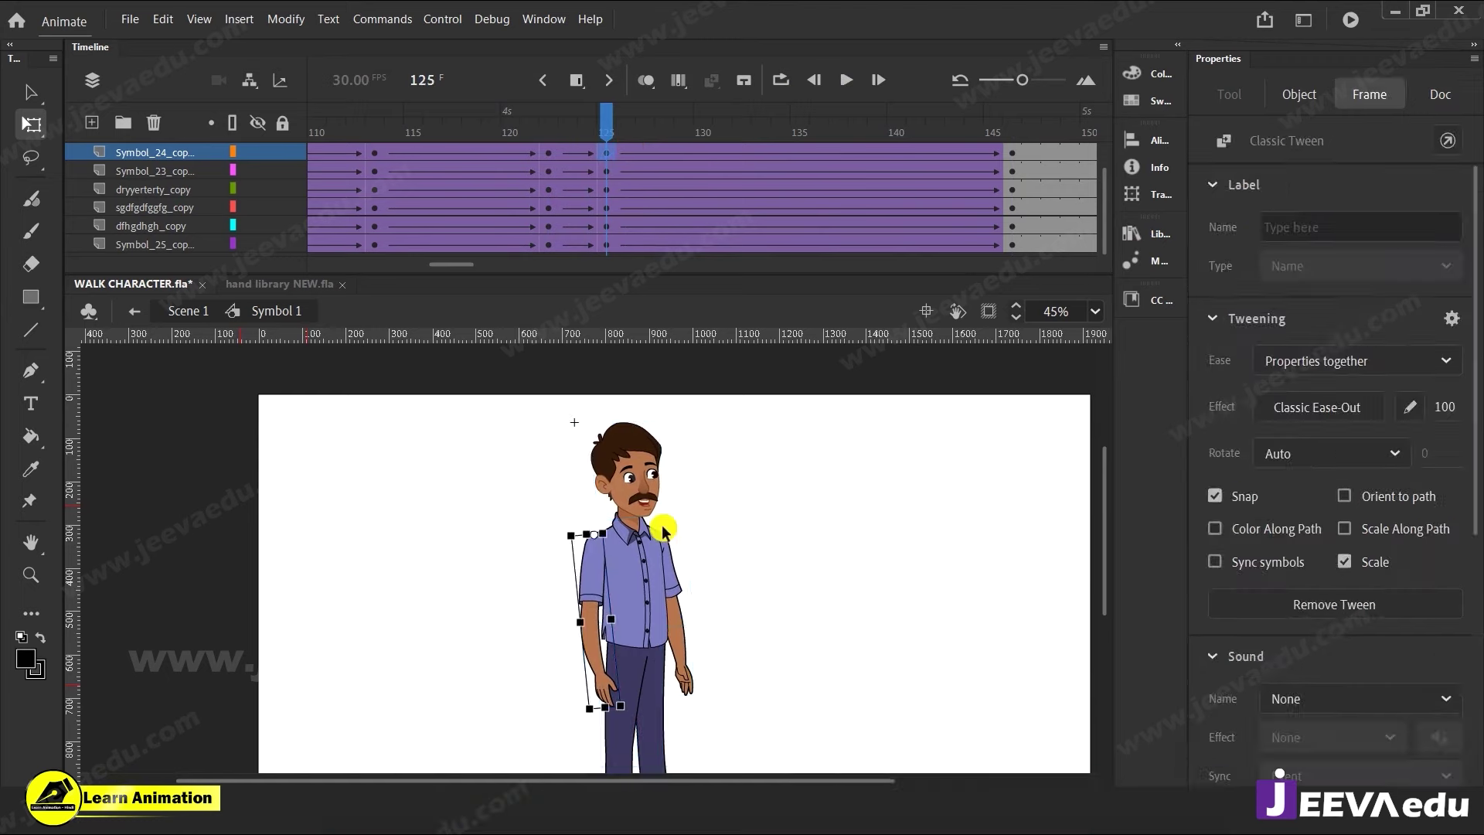
key("v")
left_click(555, 491)
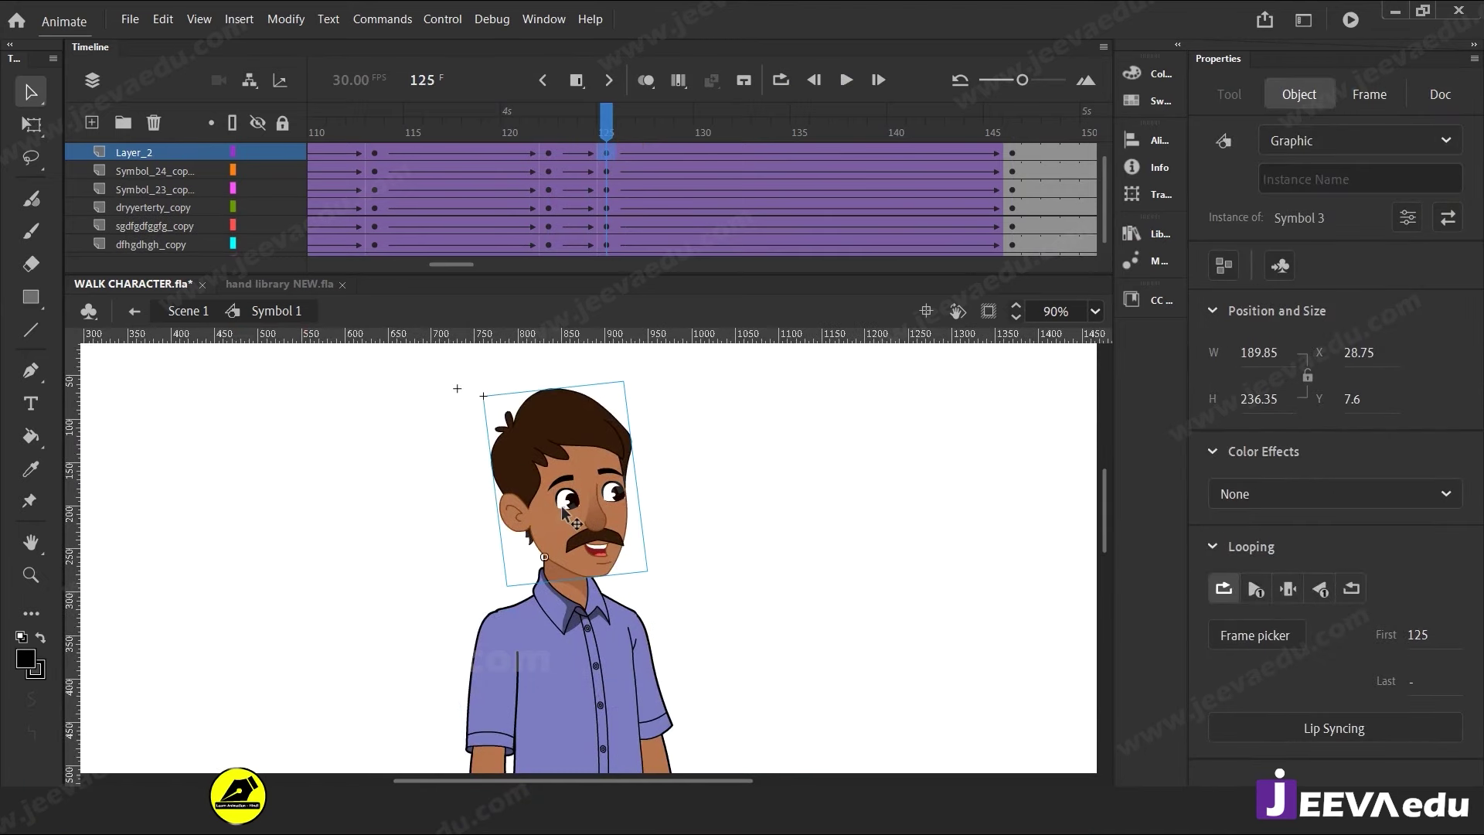
double_click(563, 508)
left_click(704, 153)
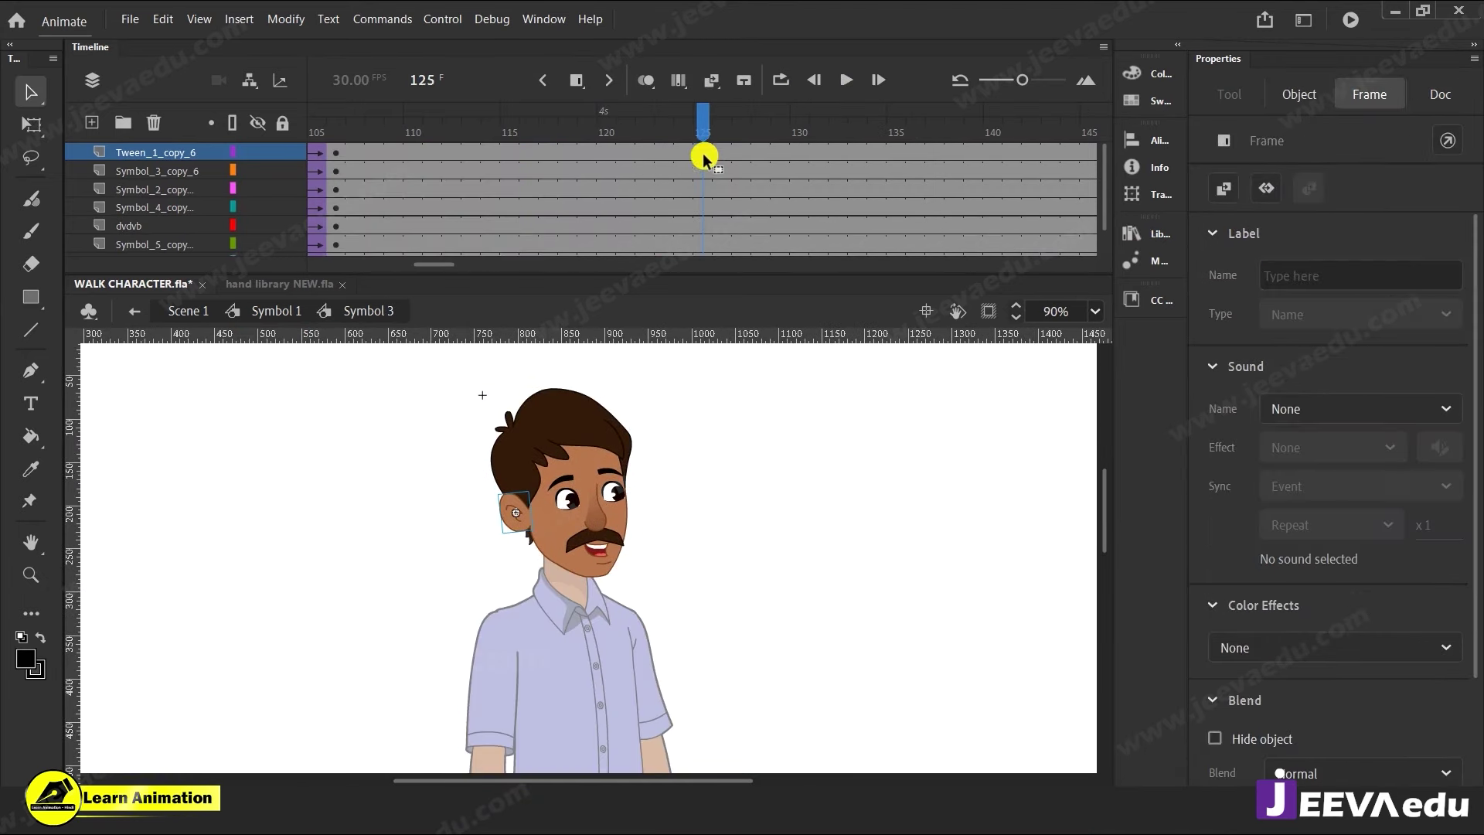
Copy the head animation in frames 88 to 106 across all layers so that it starts at frame 125.
mouse_move(441, 265)
left_mouse_down()
mouse_move(411, 266)
mouse_move(422, 276)
left_mouse_up()
scroll(518, 193, "down", 2)
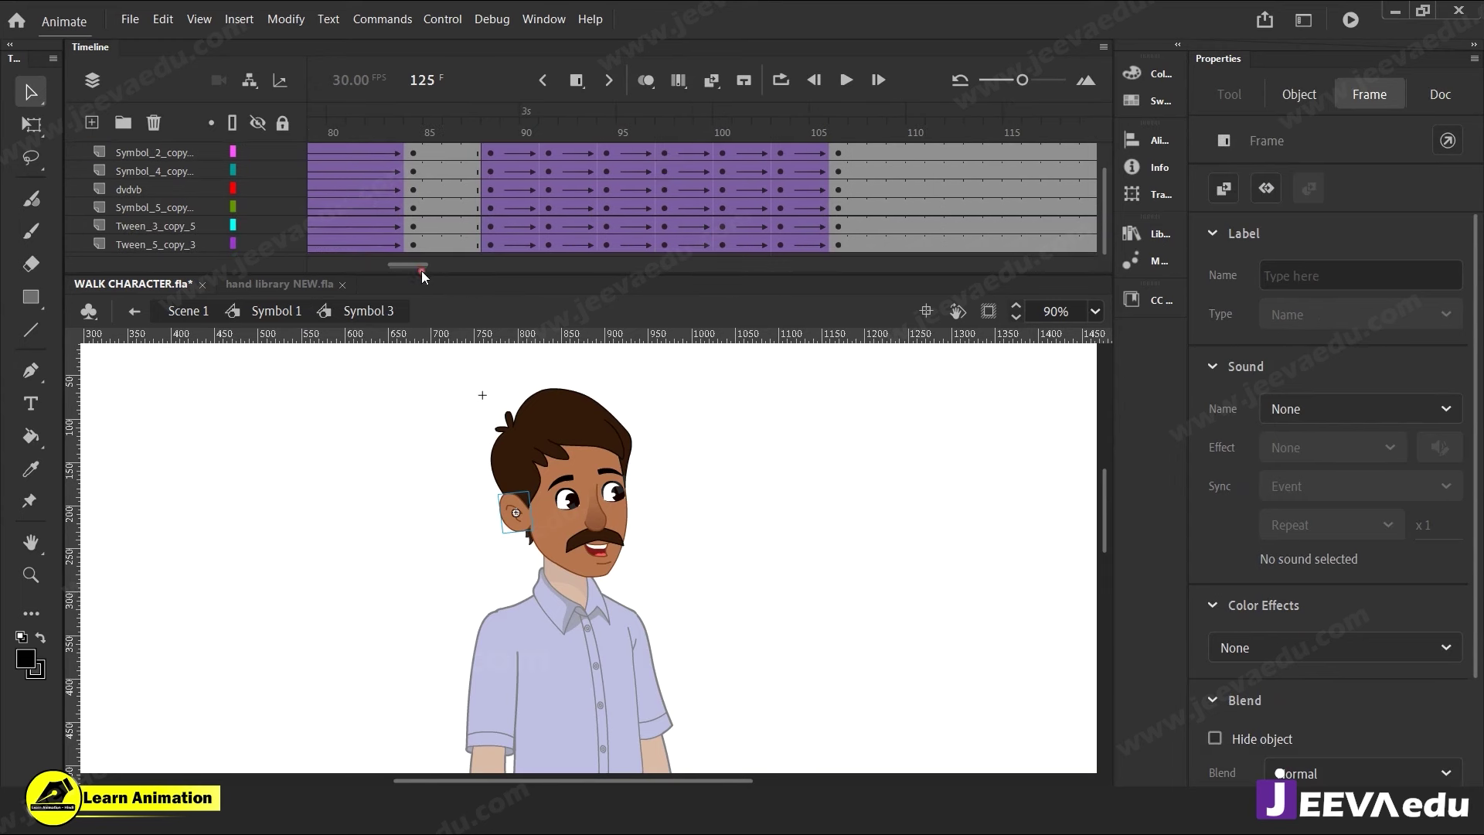
left_click_drag(485, 236, 830, 110)
left_click(462, 170)
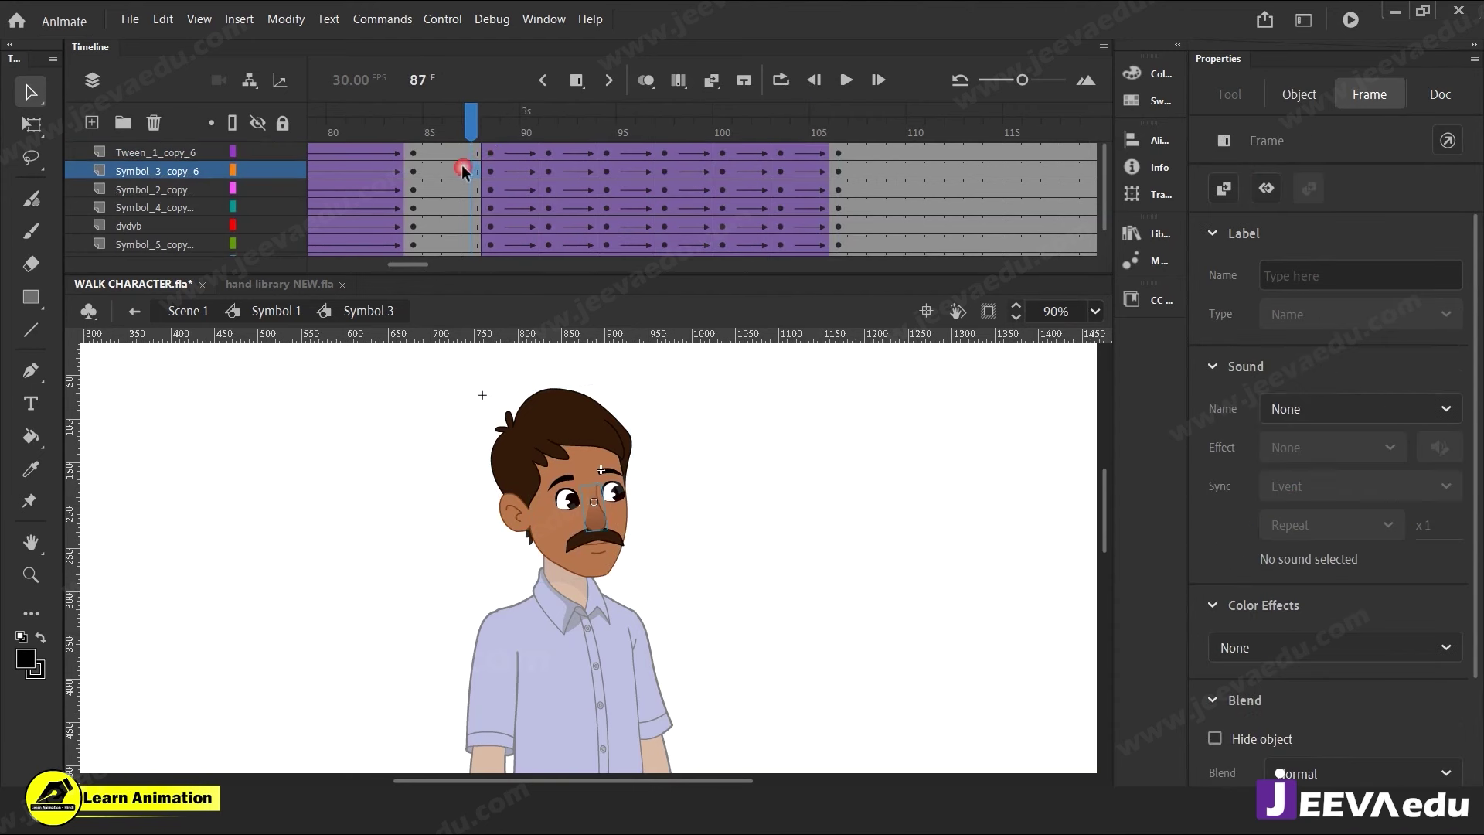
left_click_drag(488, 158, 836, 294)
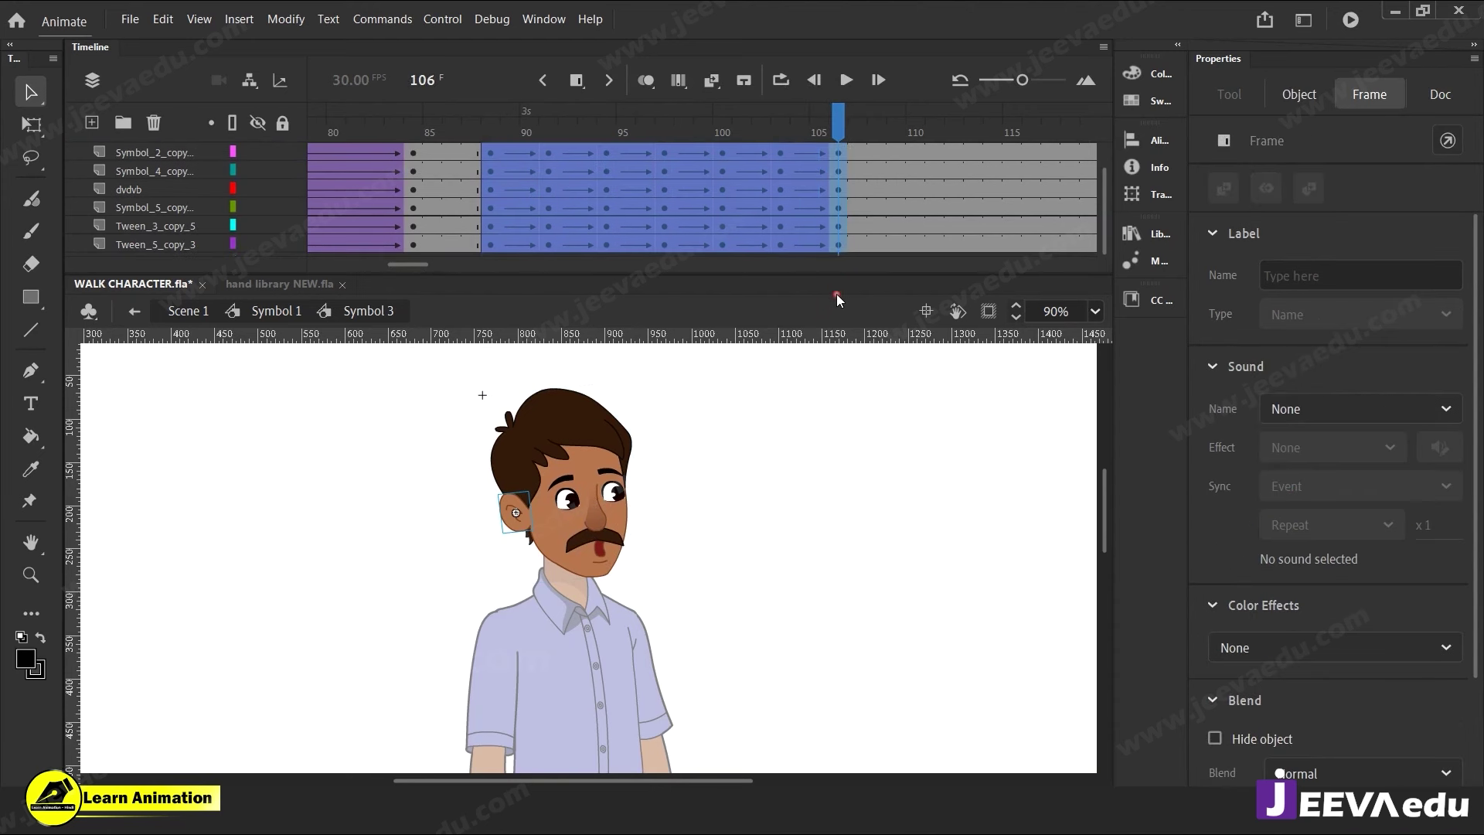
left_click_drag(601, 172, 744, 175)
Select all frames of the head symbol and synchronize their symbols.
right_click(706, 175)
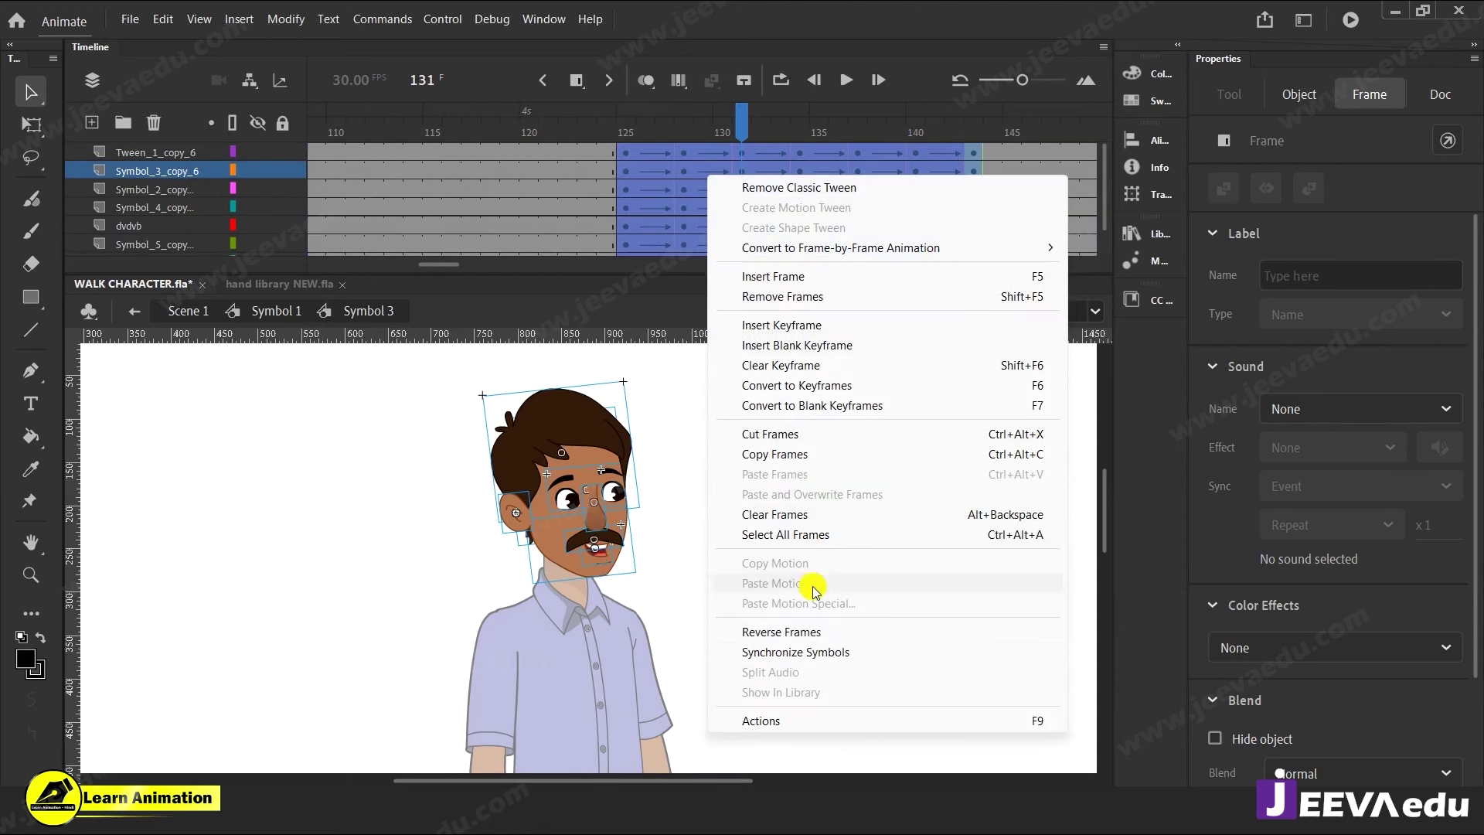
left_click(803, 535)
right_click(758, 229)
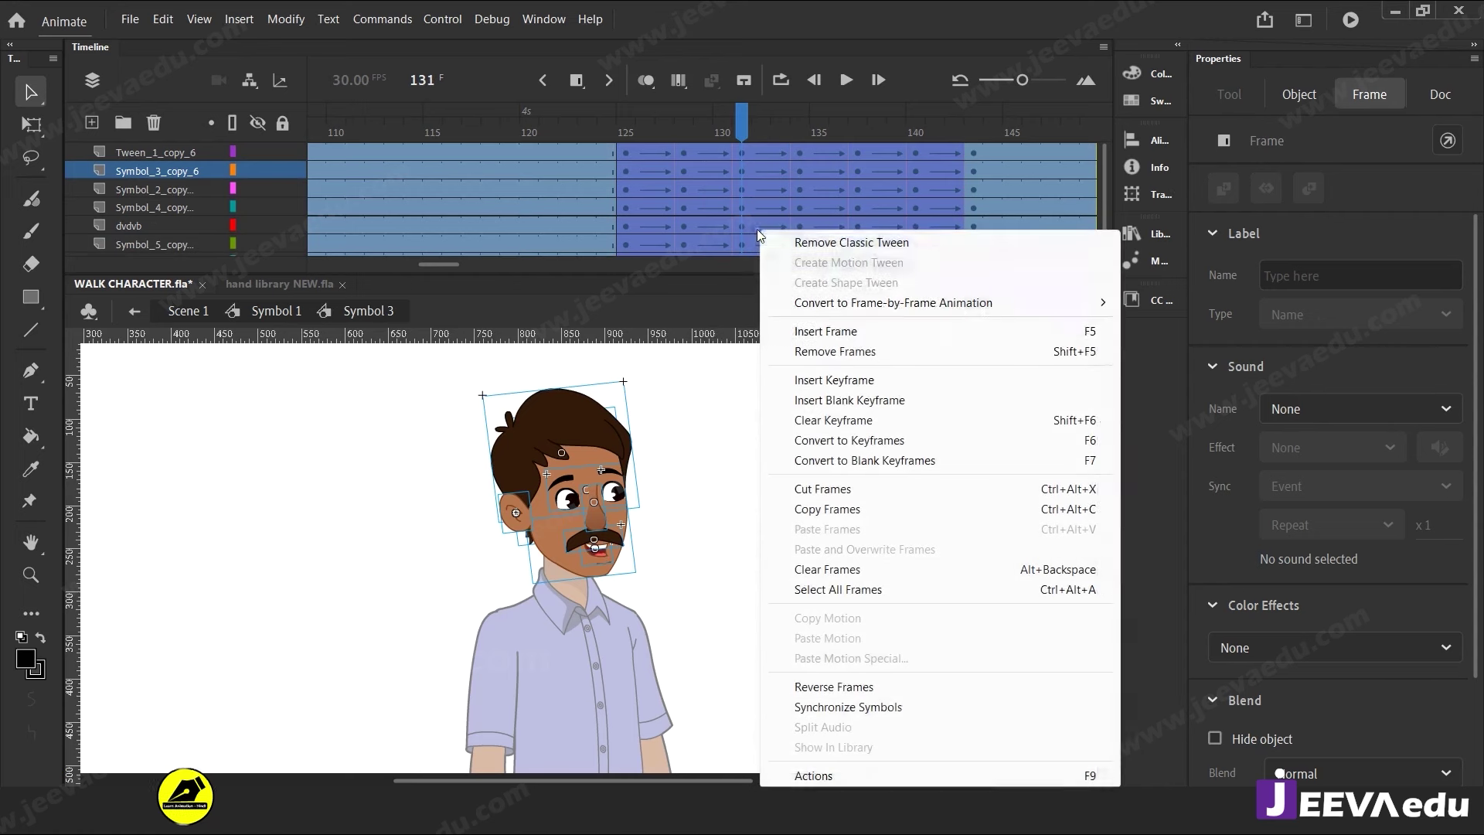
left_click(883, 706)
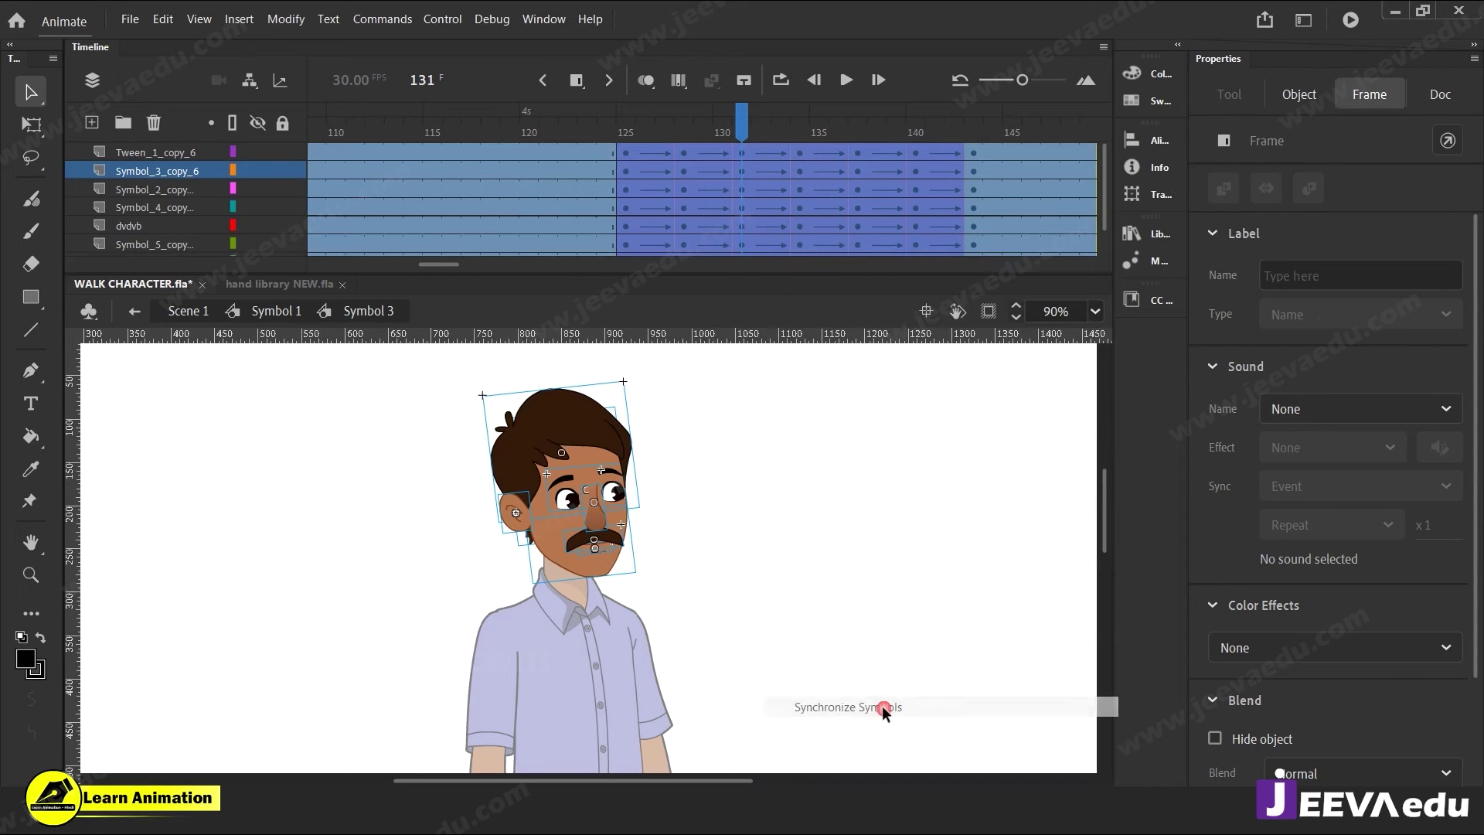
Return to Symbol 1 and play back the reused head motion with the body from frame 138.
left_click(280, 313)
left_click_drag(703, 130, 839, 200)
left_click(573, 592, "alt")
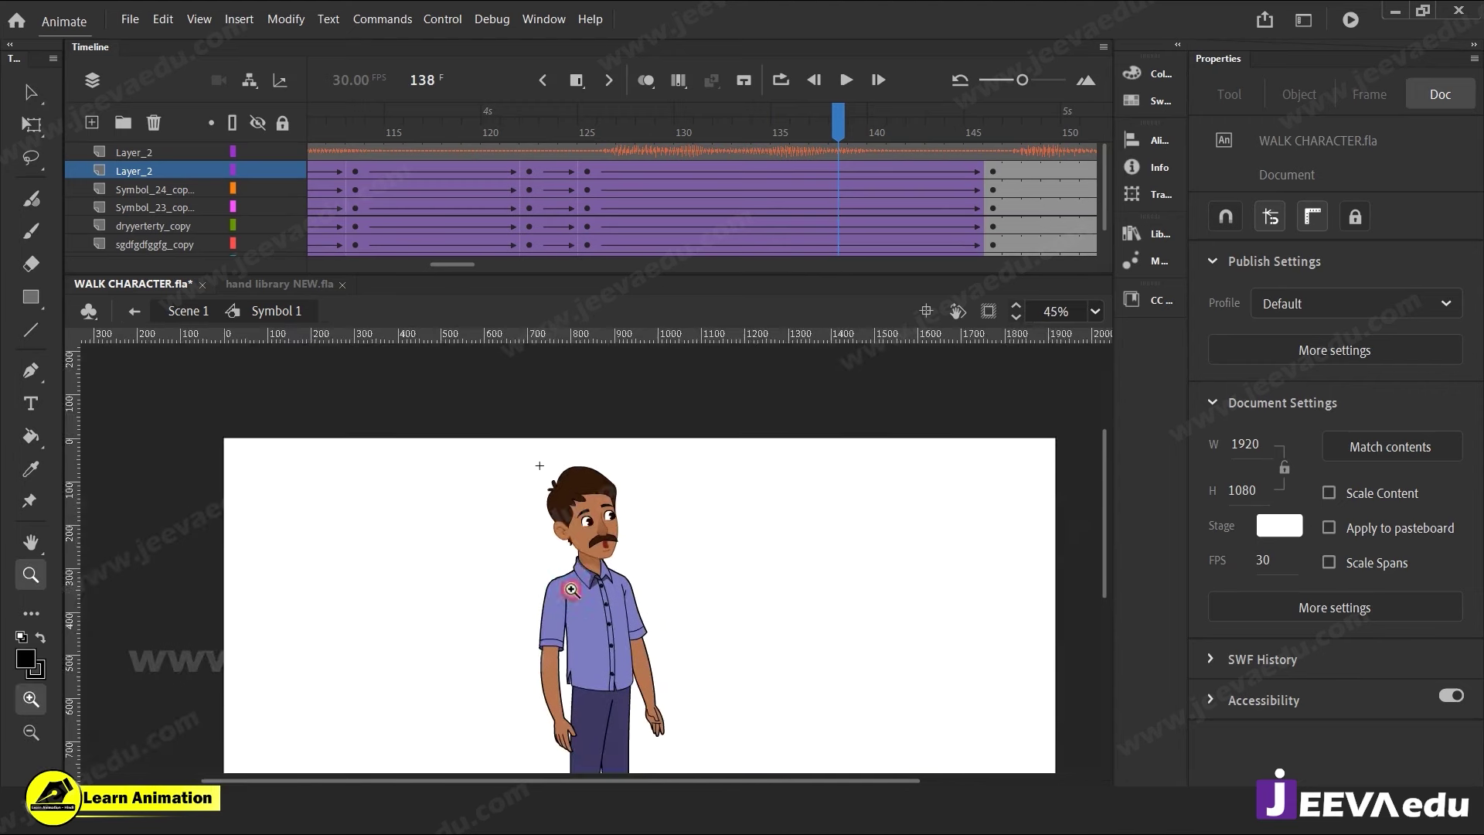
key("Return")
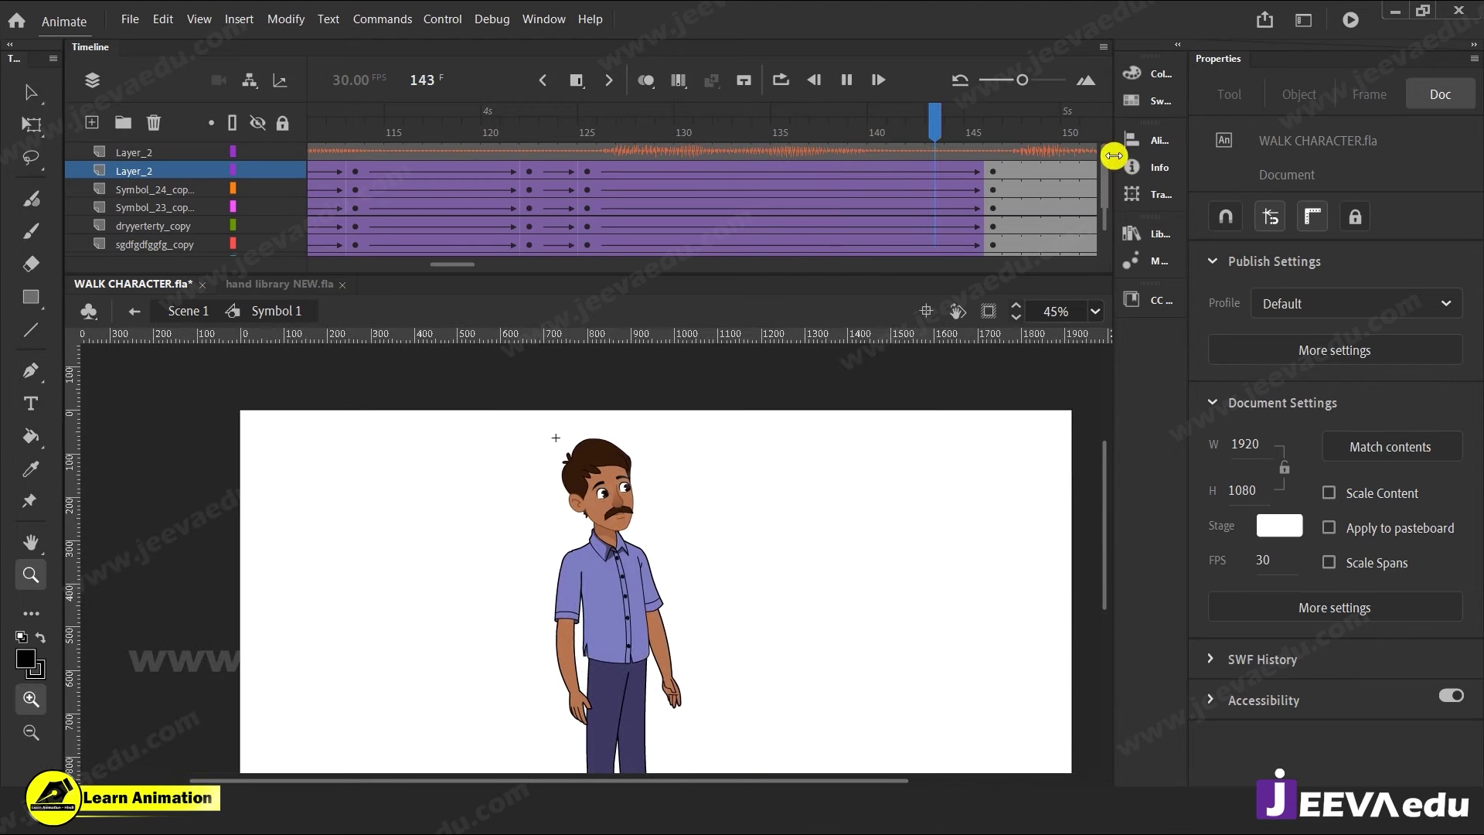
Insert keyframes on all body layers at frames 147, 151 and 158.
left_click(437, 219)
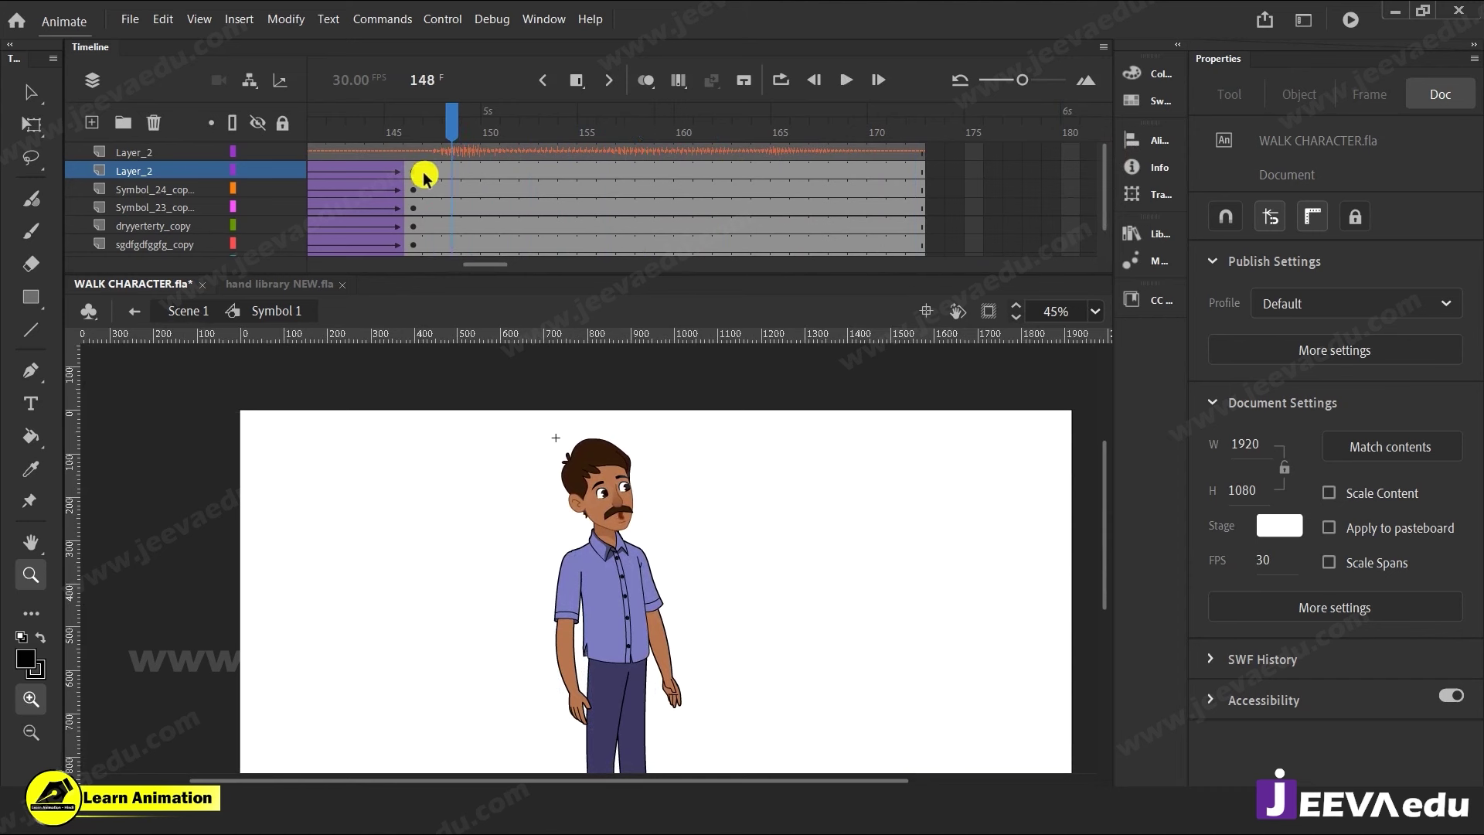
left_click(467, 202)
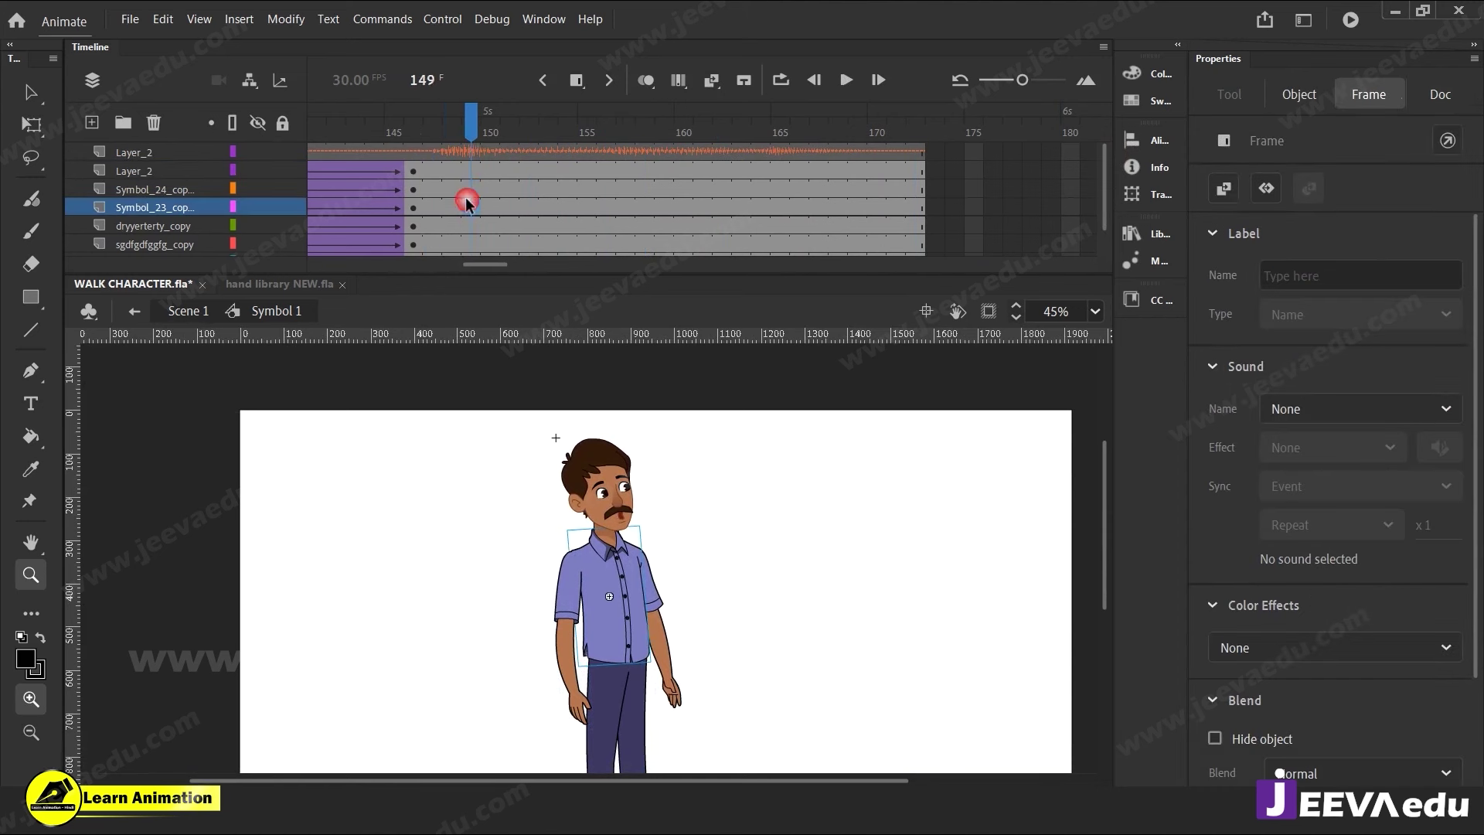
left_click(436, 247)
left_click_drag(490, 267, 456, 264)
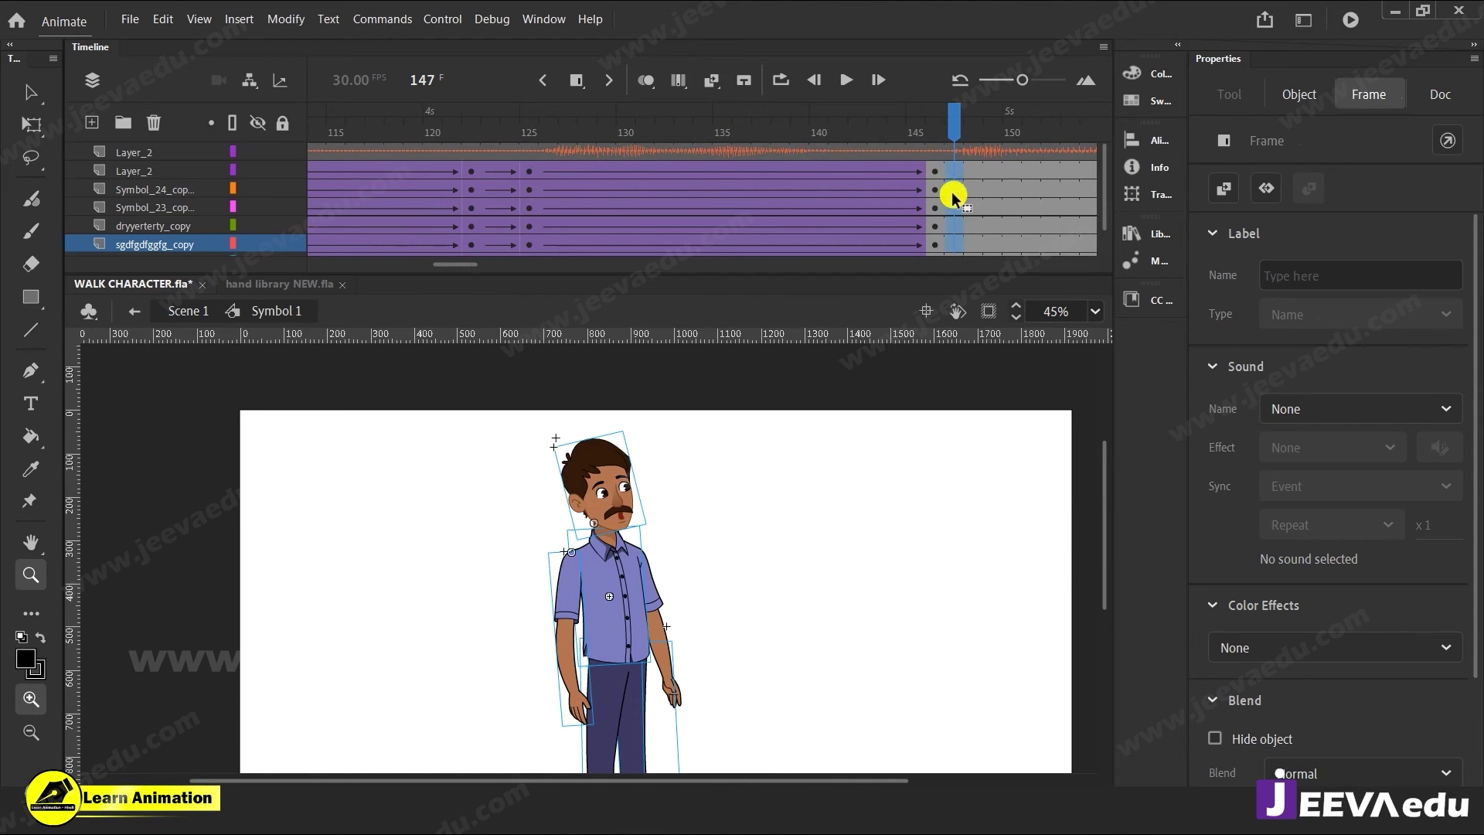
left_click_drag(449, 270, 473, 268)
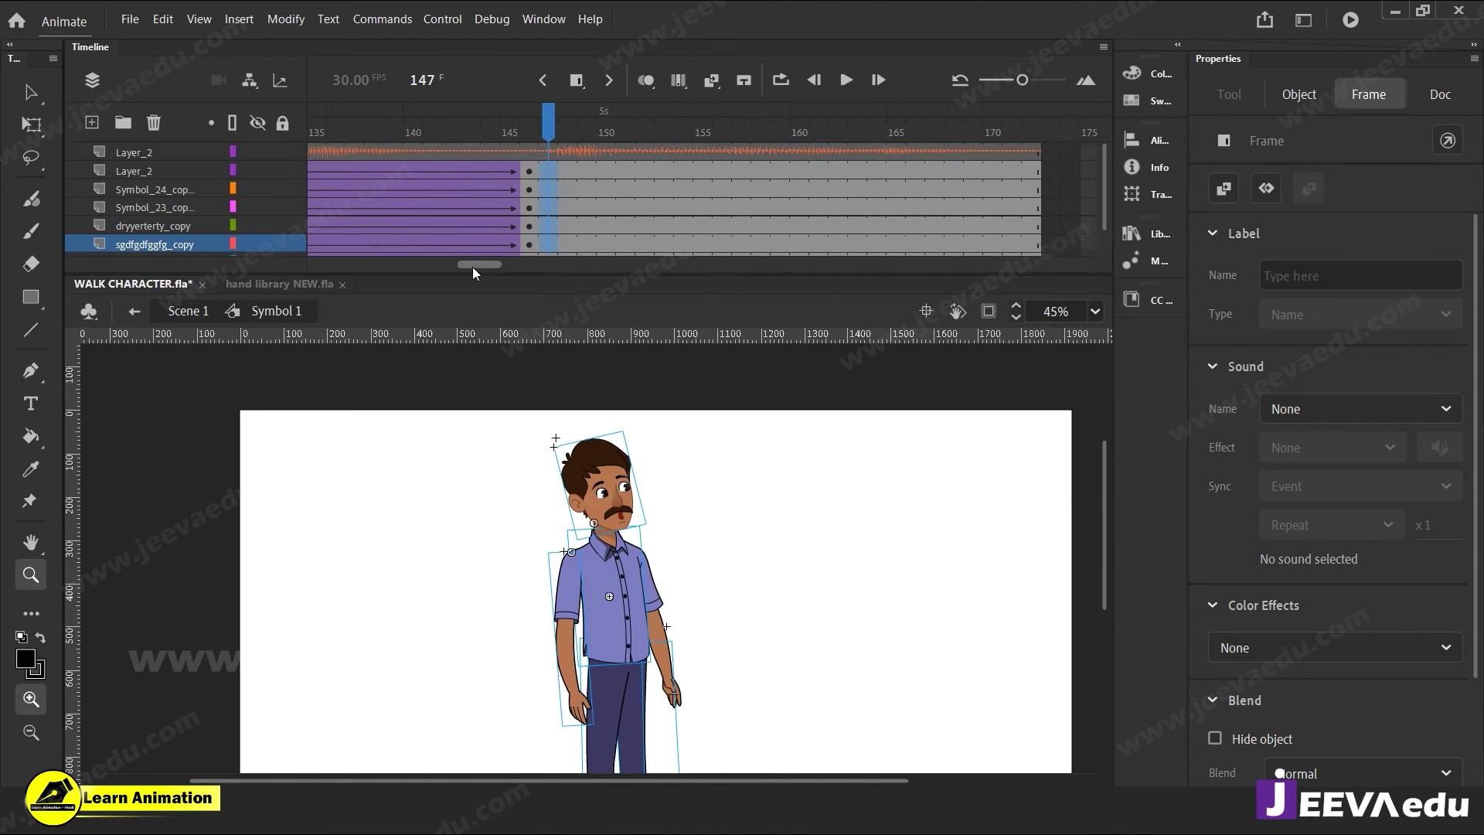
left_click(563, 209)
key("F6")
left_click_drag(632, 172, 632, 272)
key("F6")
left_click_drag(550, 222, 549, 253)
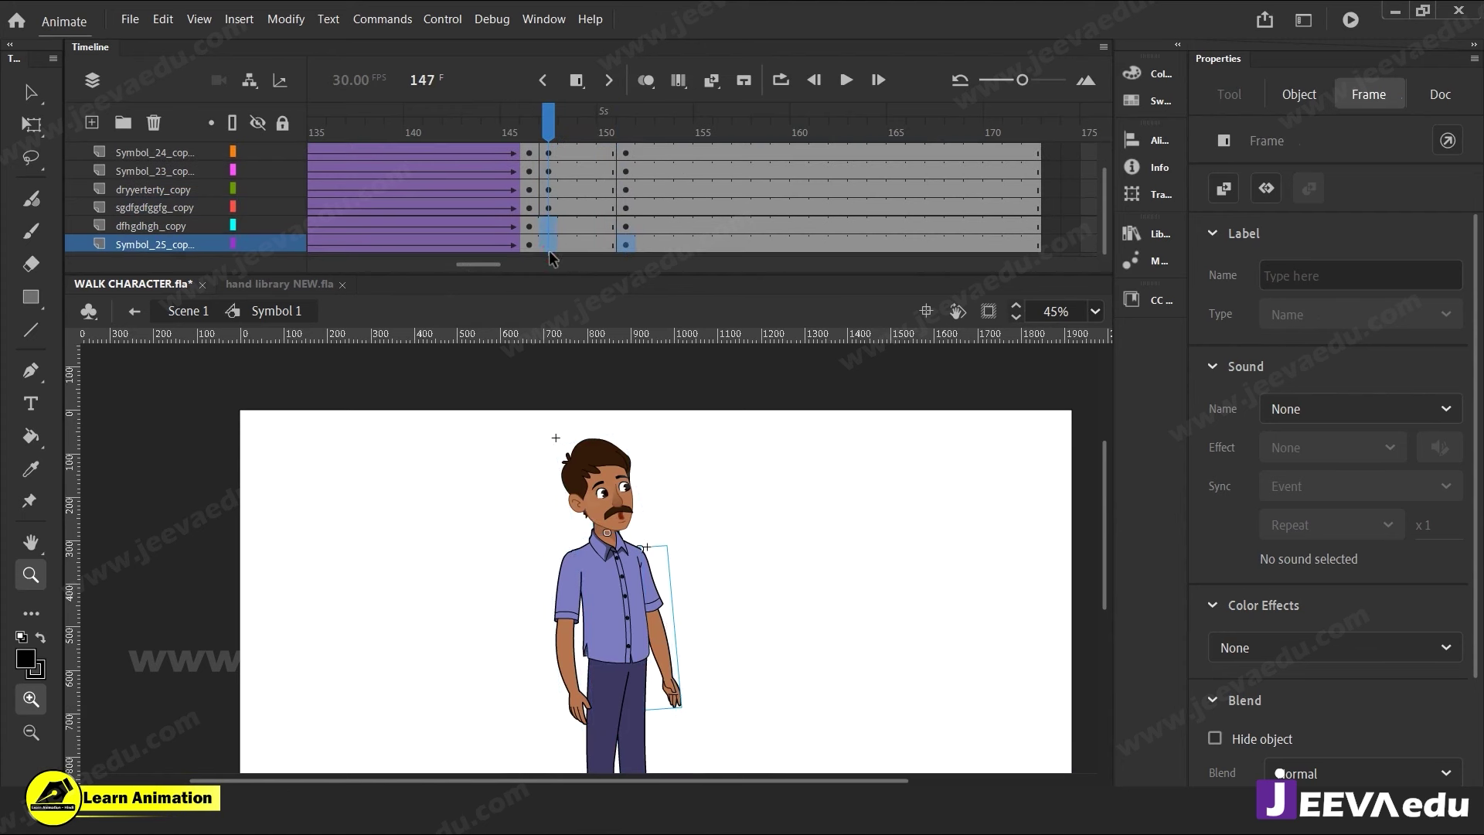
key("F6")
left_click_drag(768, 165, 761, 276)
key("F6")
Create classic tweens on all body layers between frames 147 and 158 and adjust the ease of the second span.
left_click_drag(596, 241, 665, 173)
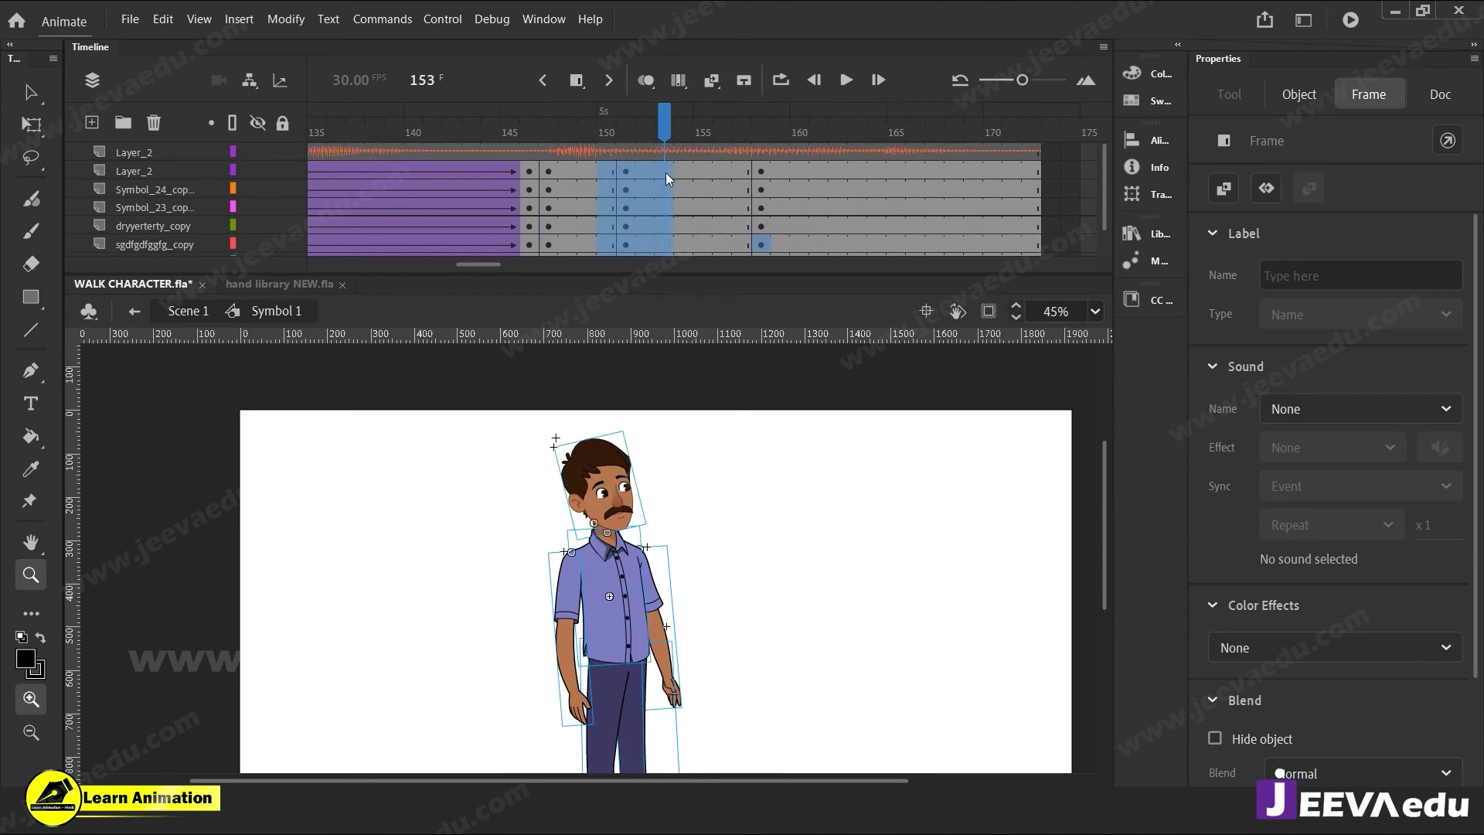
right_click(665, 173)
left_click(699, 184)
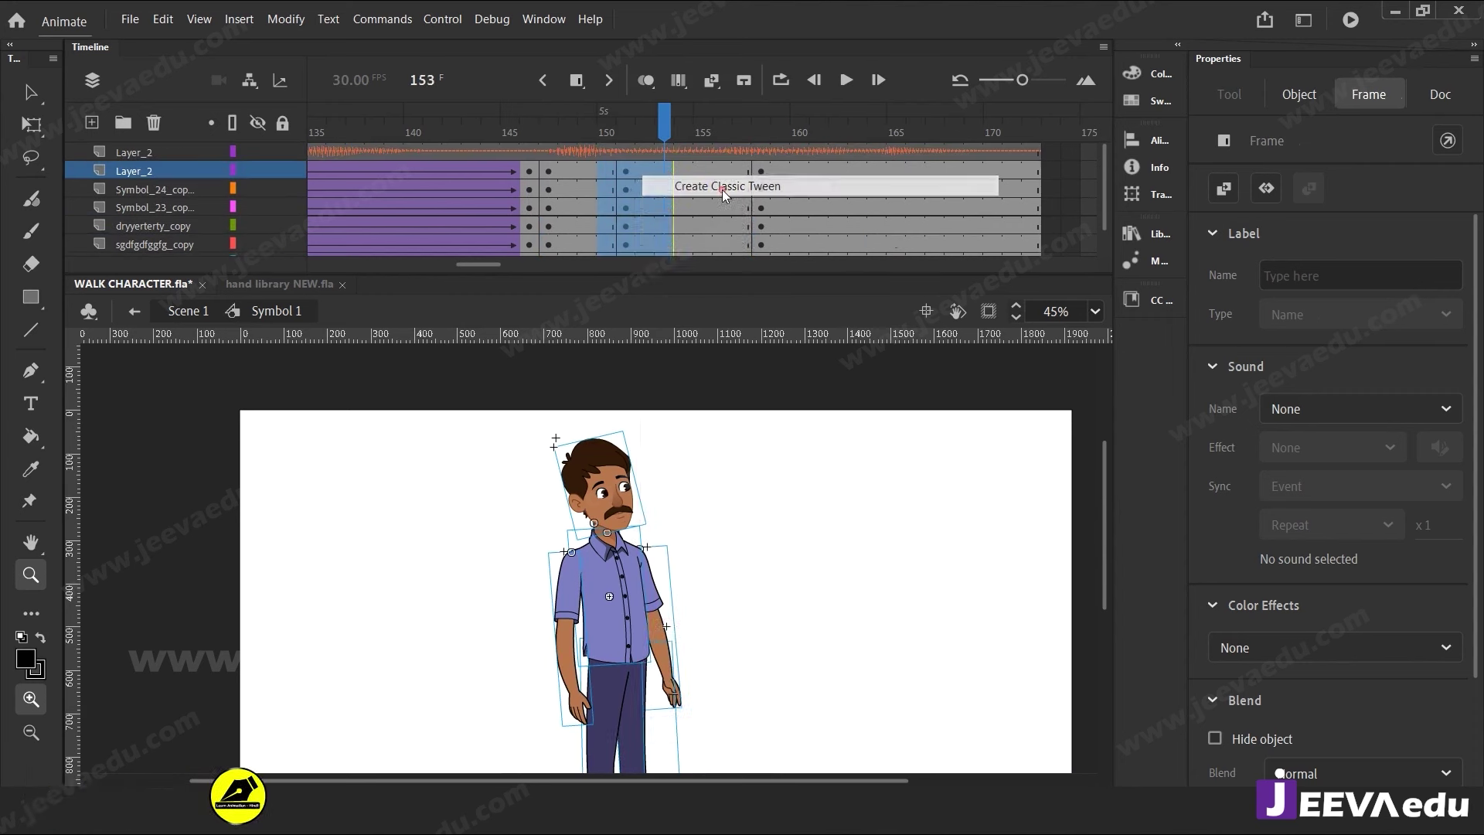
left_click(681, 118)
left_click_drag(683, 172, 709, 327)
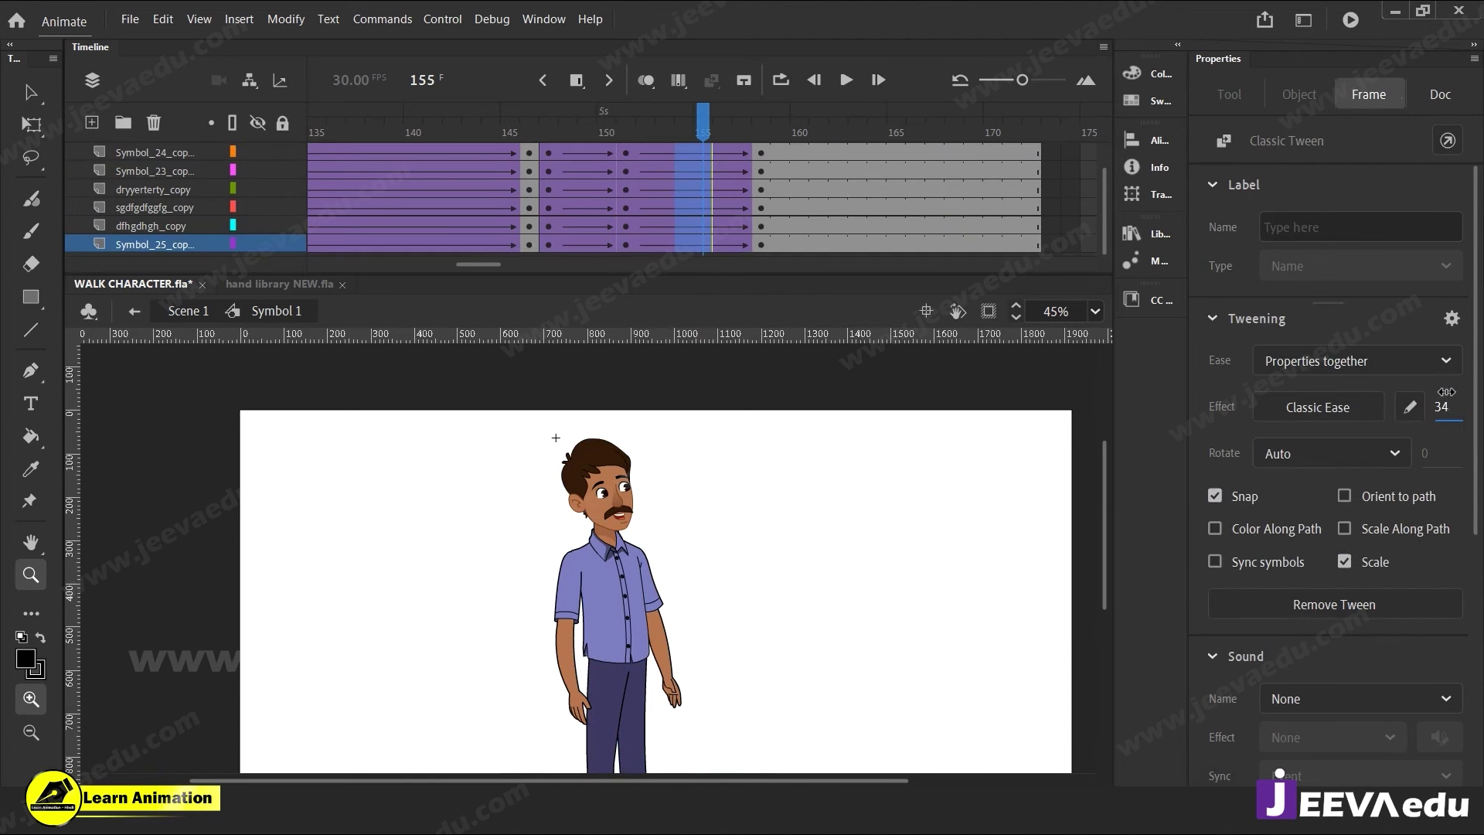
At frame 151, set the upper body's pivot at the waist and rotate it slightly backward.
left_click_drag(682, 139, 627, 140)
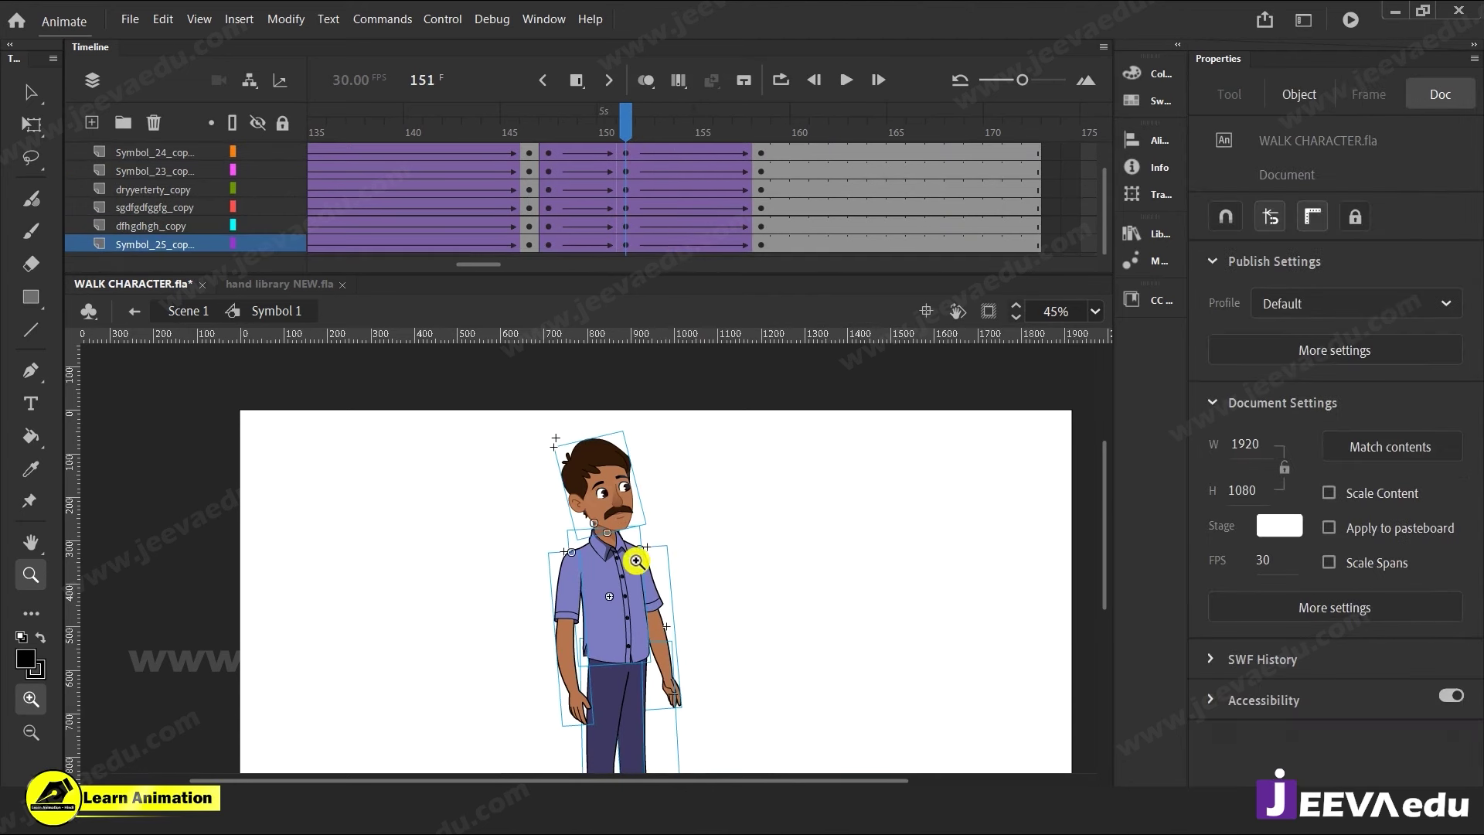
key("v")
left_click(732, 573)
left_click_drag(516, 432, 626, 658)
key("q")
left_click_drag(692, 424, 687, 423)
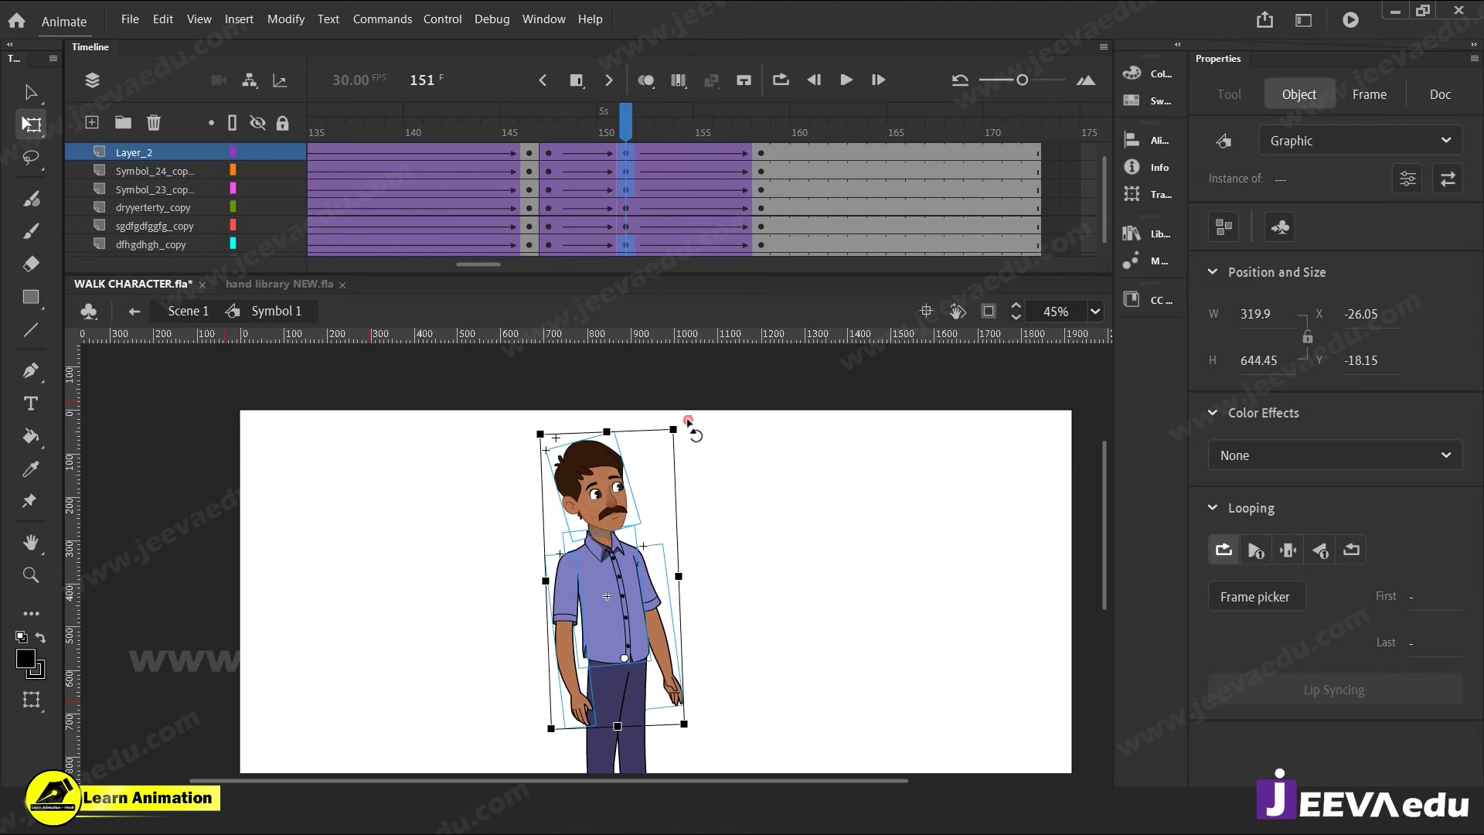
left_click(715, 451)
At frame 151, rotate both arms slightly farther out from the body and tilt the head back.
left_click(581, 693)
left_click_drag(612, 724, 604, 724)
left_click(681, 697)
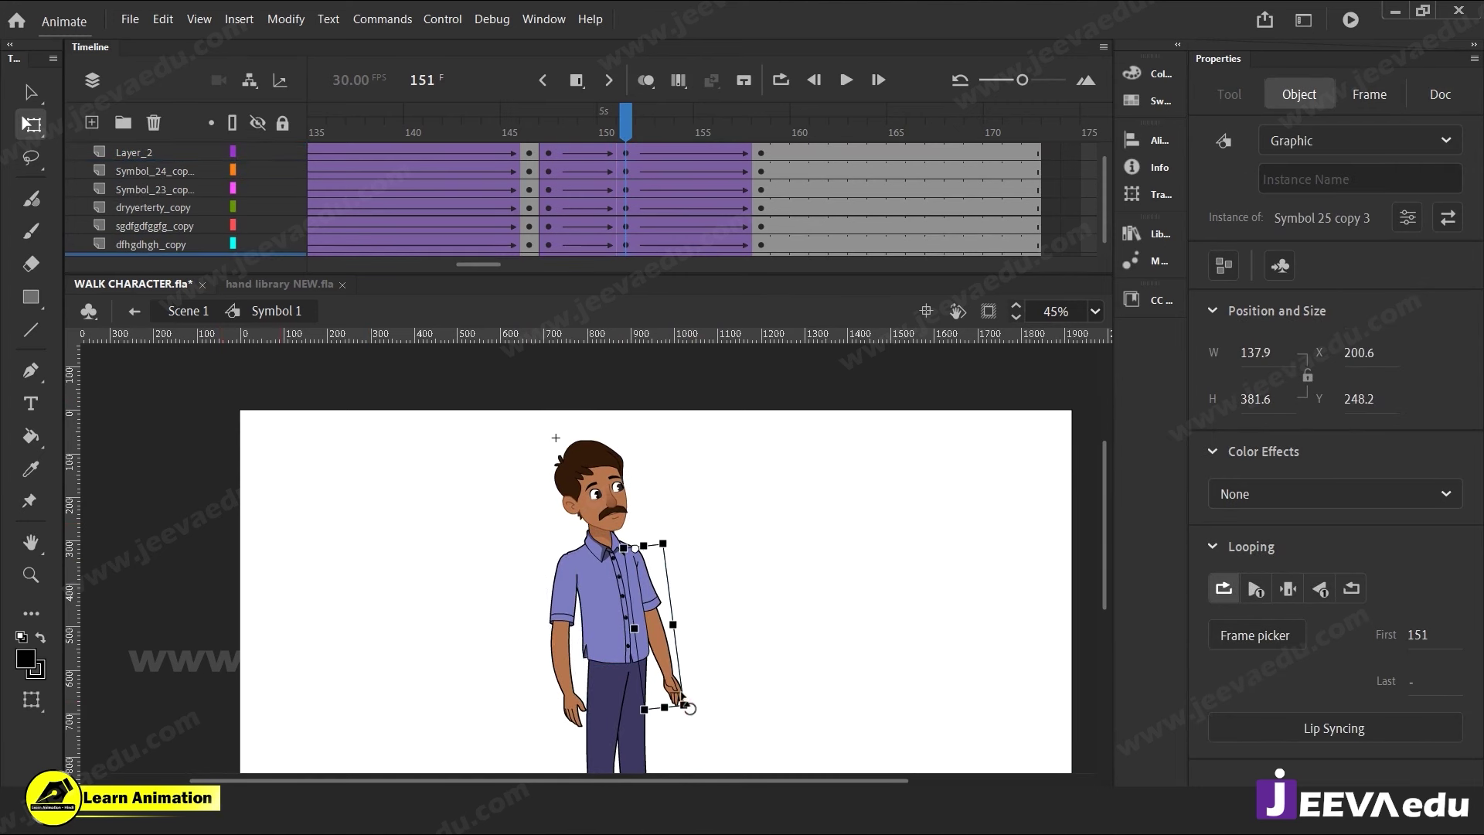
left_click_drag(705, 722, 708, 722)
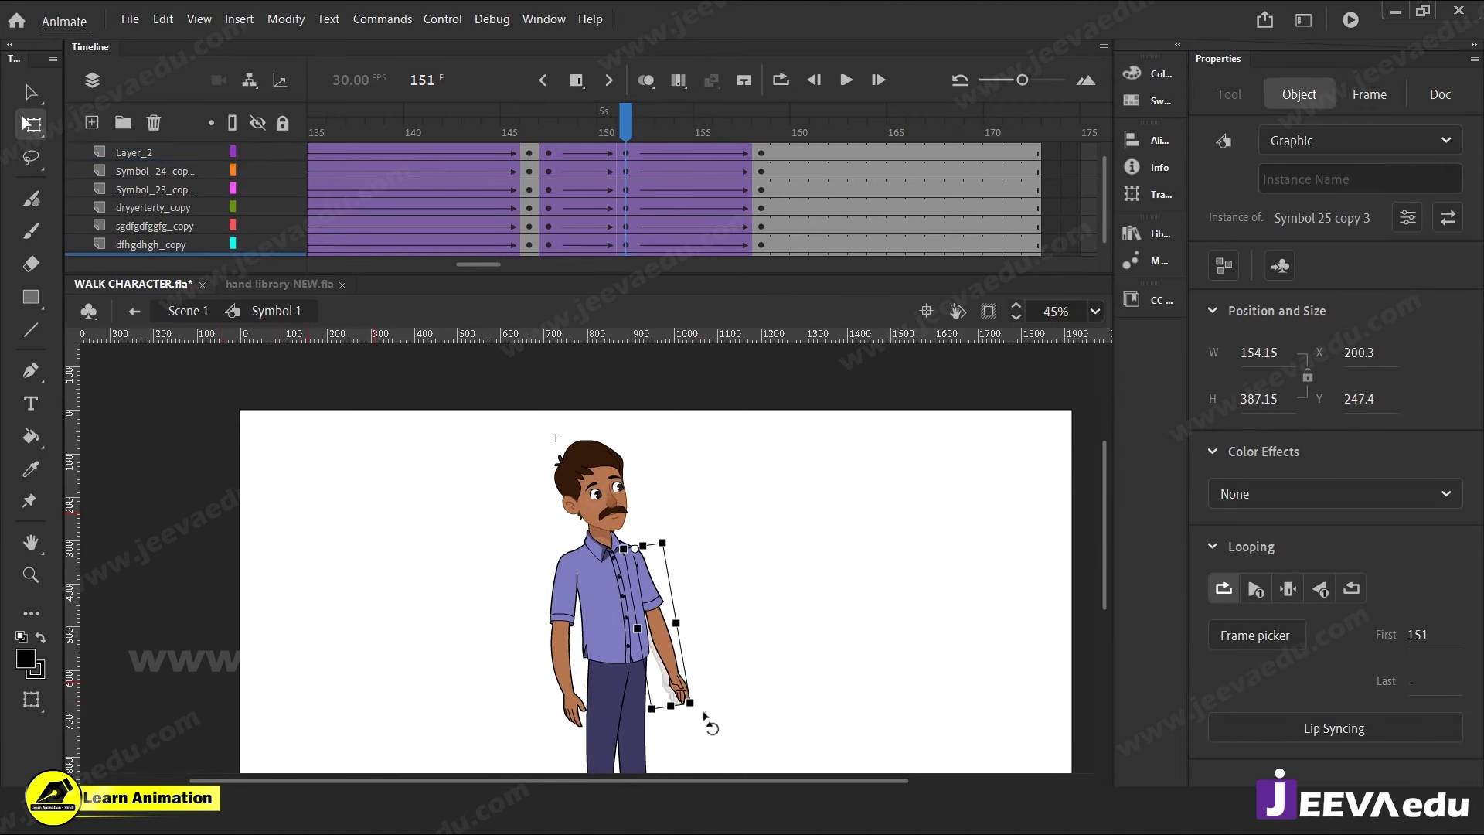
left_click(611, 498)
left_click_drag(630, 423, 627, 414)
At frame 158, set the upper body's pivot at the waist and rotate it forward.
left_click_drag(622, 132, 757, 220)
left_click_drag(507, 427, 738, 610)
left_click(628, 586)
left_click_drag(623, 671, 623, 652)
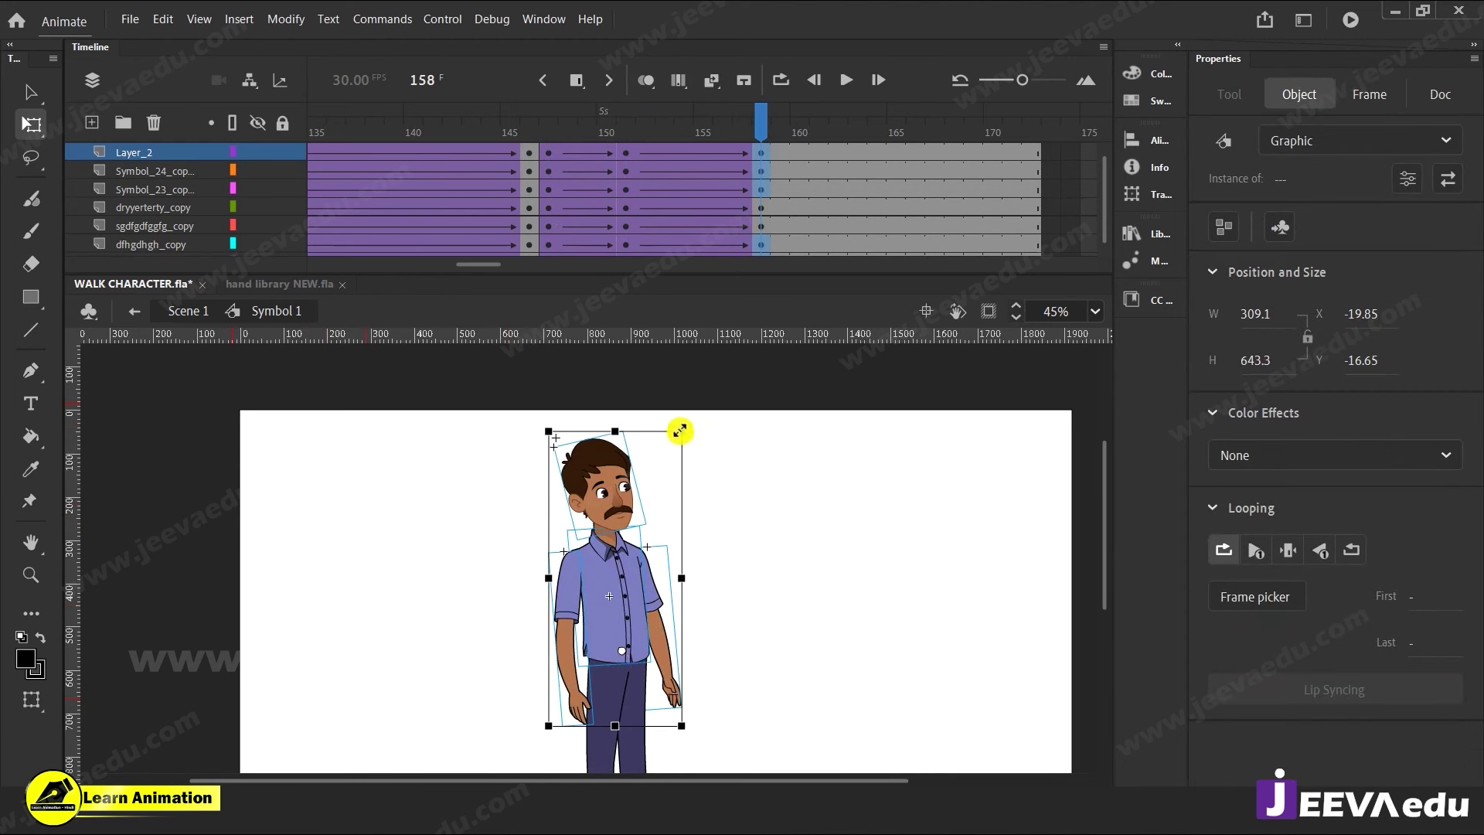
left_click_drag(688, 430, 703, 442)
left_click(748, 501)
Rotate both arms inward toward the body at frame 158 and play back the motion.
left_click(672, 705)
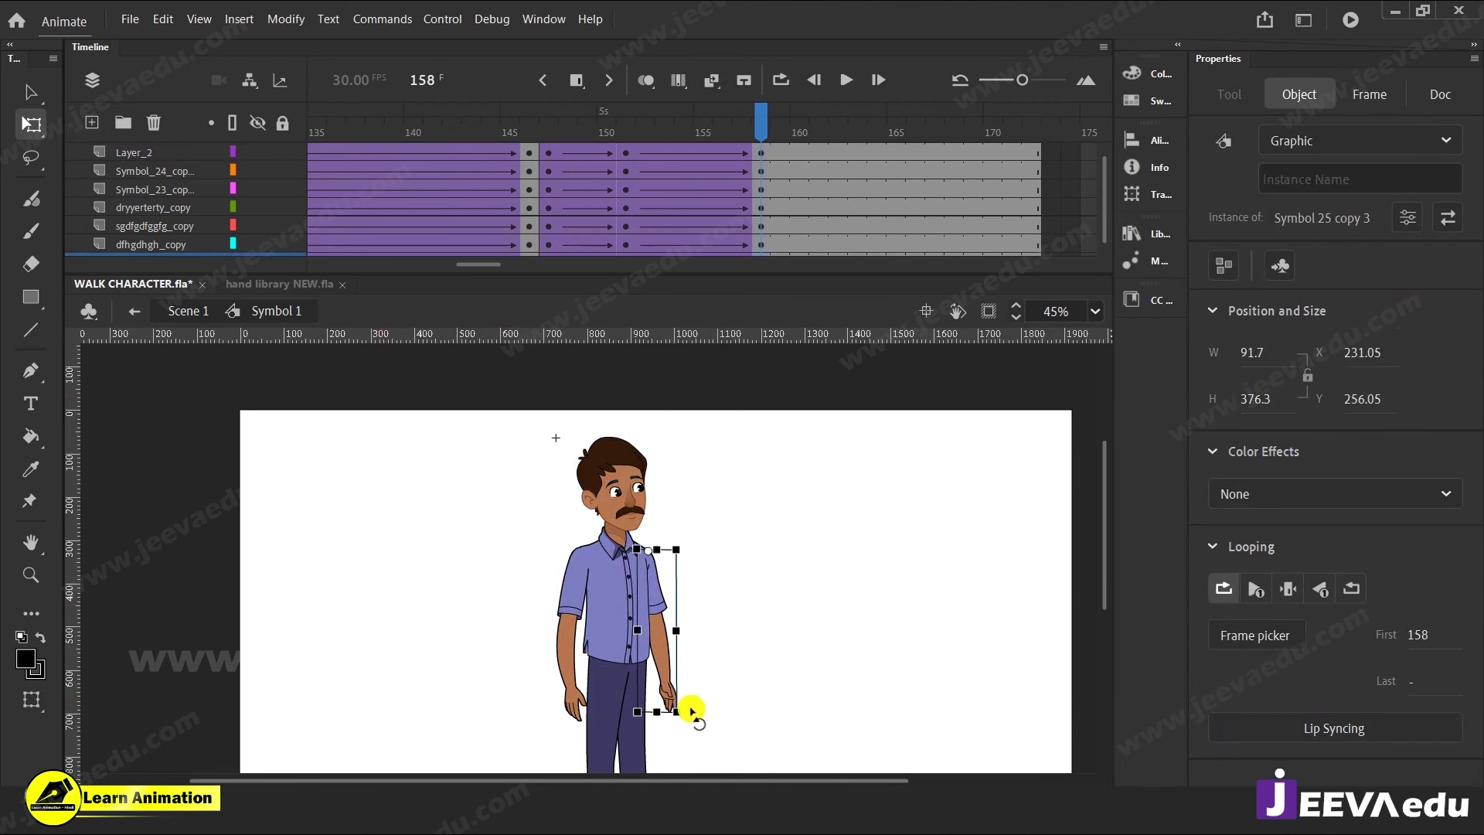
left_click_drag(689, 728, 669, 730)
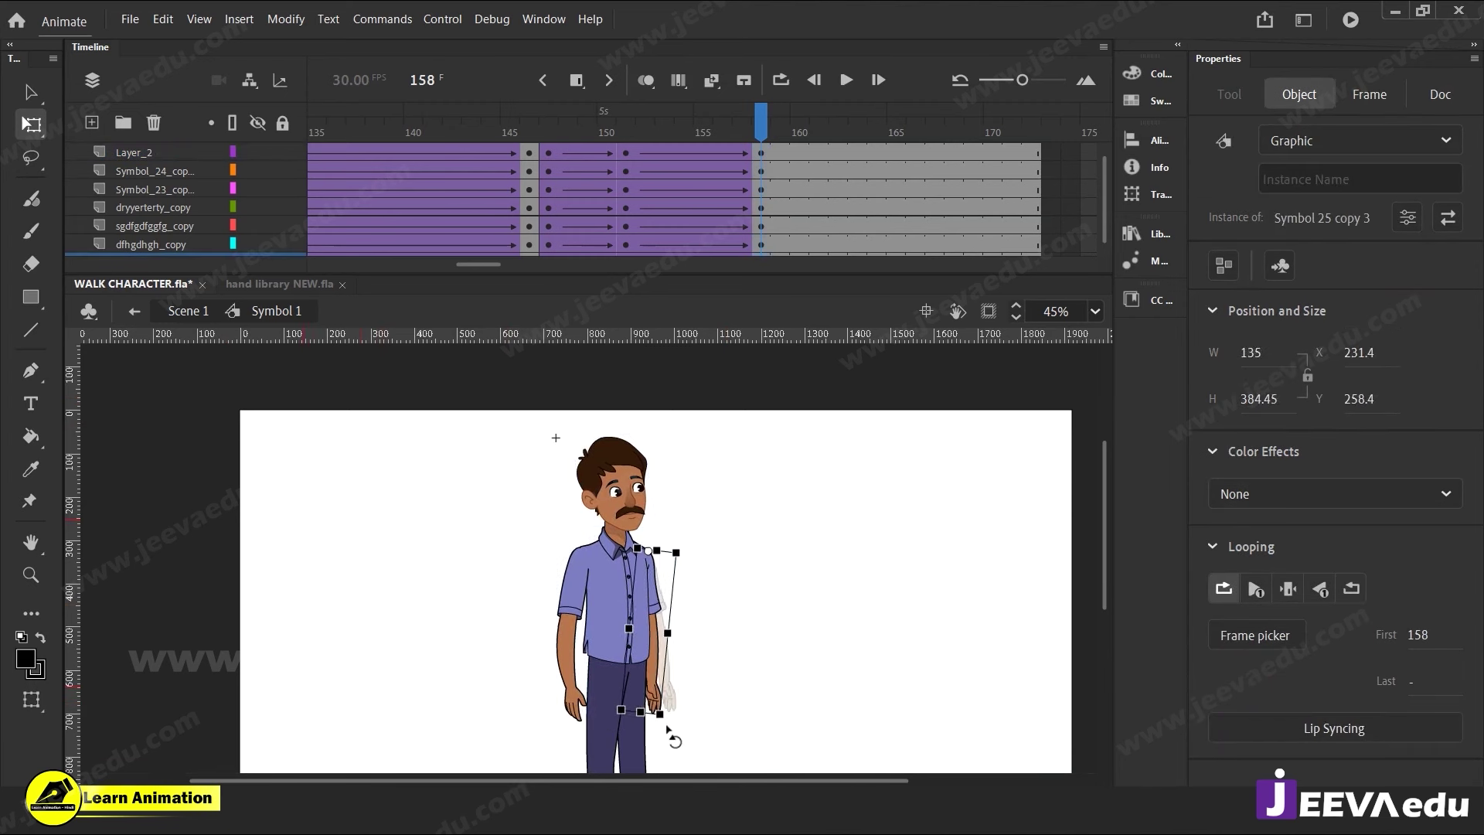
left_click(570, 687)
left_click_drag(556, 735, 581, 740)
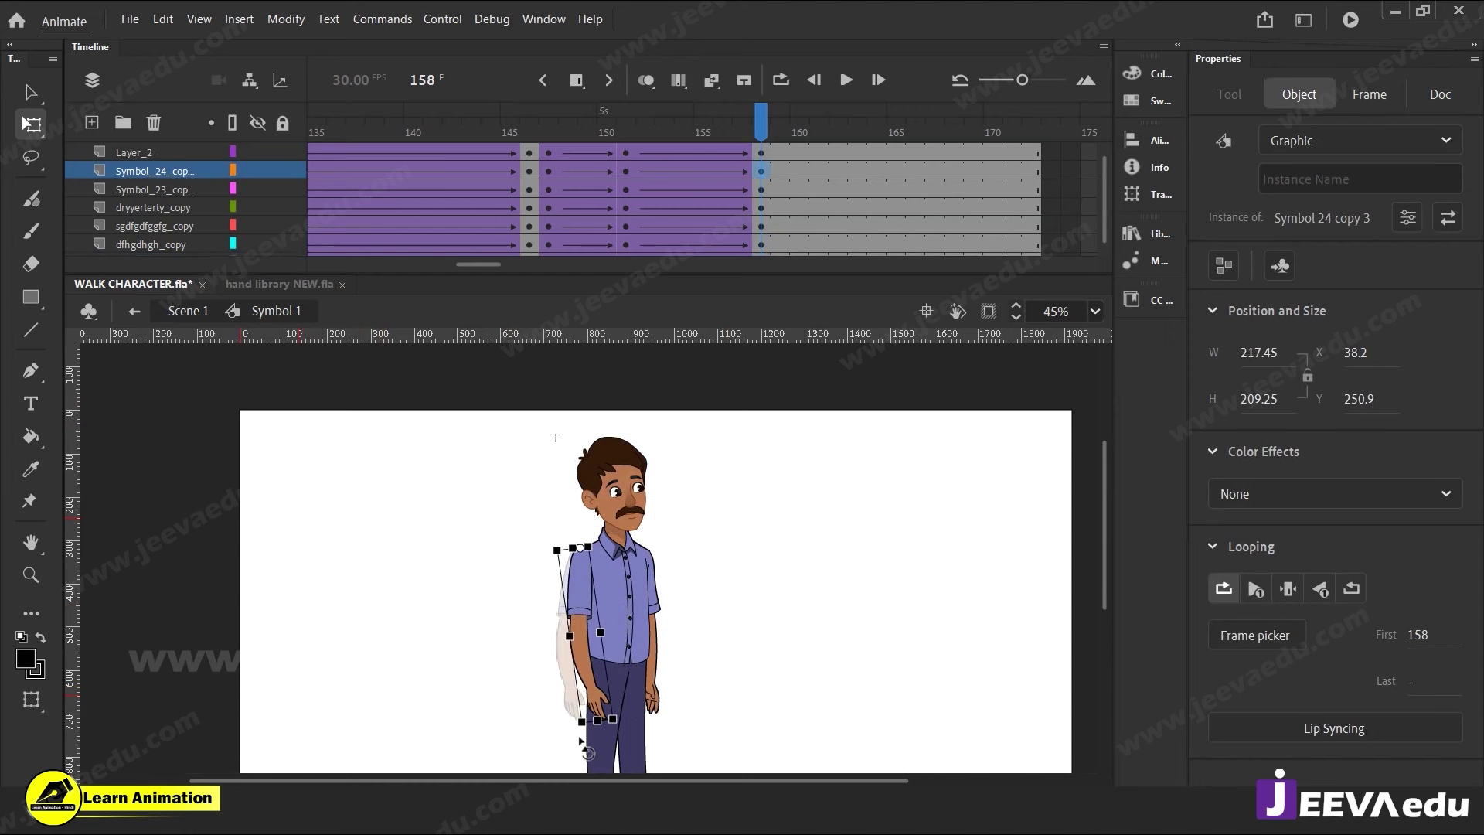
left_click_drag(723, 132, 512, 158)
key("Return")
left_click_drag(790, 153, 531, 215)
key("Return")
Rotate both arms slightly back outward at frame 158 and replay the body motion.
left_click(776, 154)
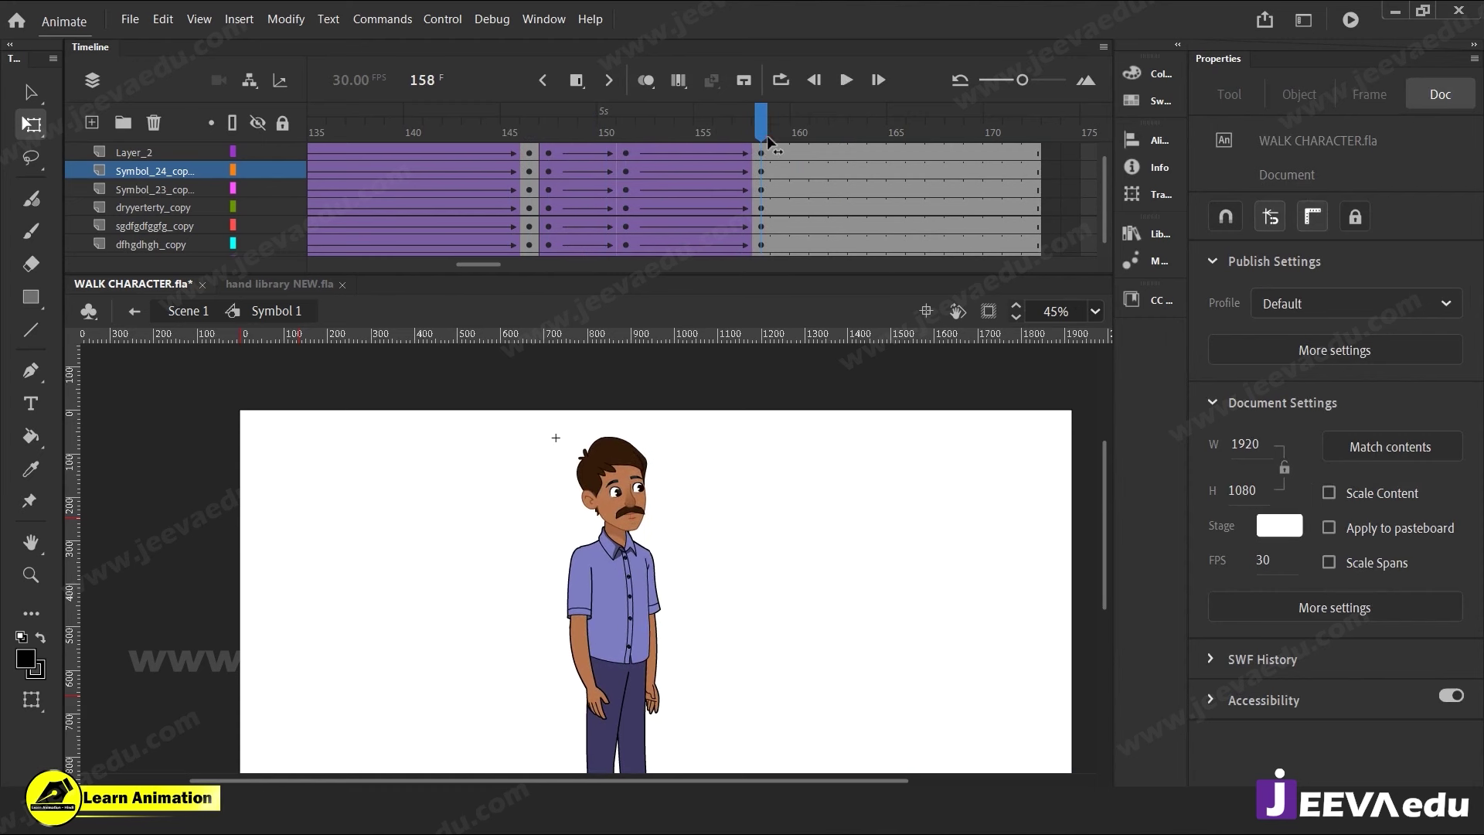
left_click(655, 695)
left_click_drag(669, 730, 676, 737)
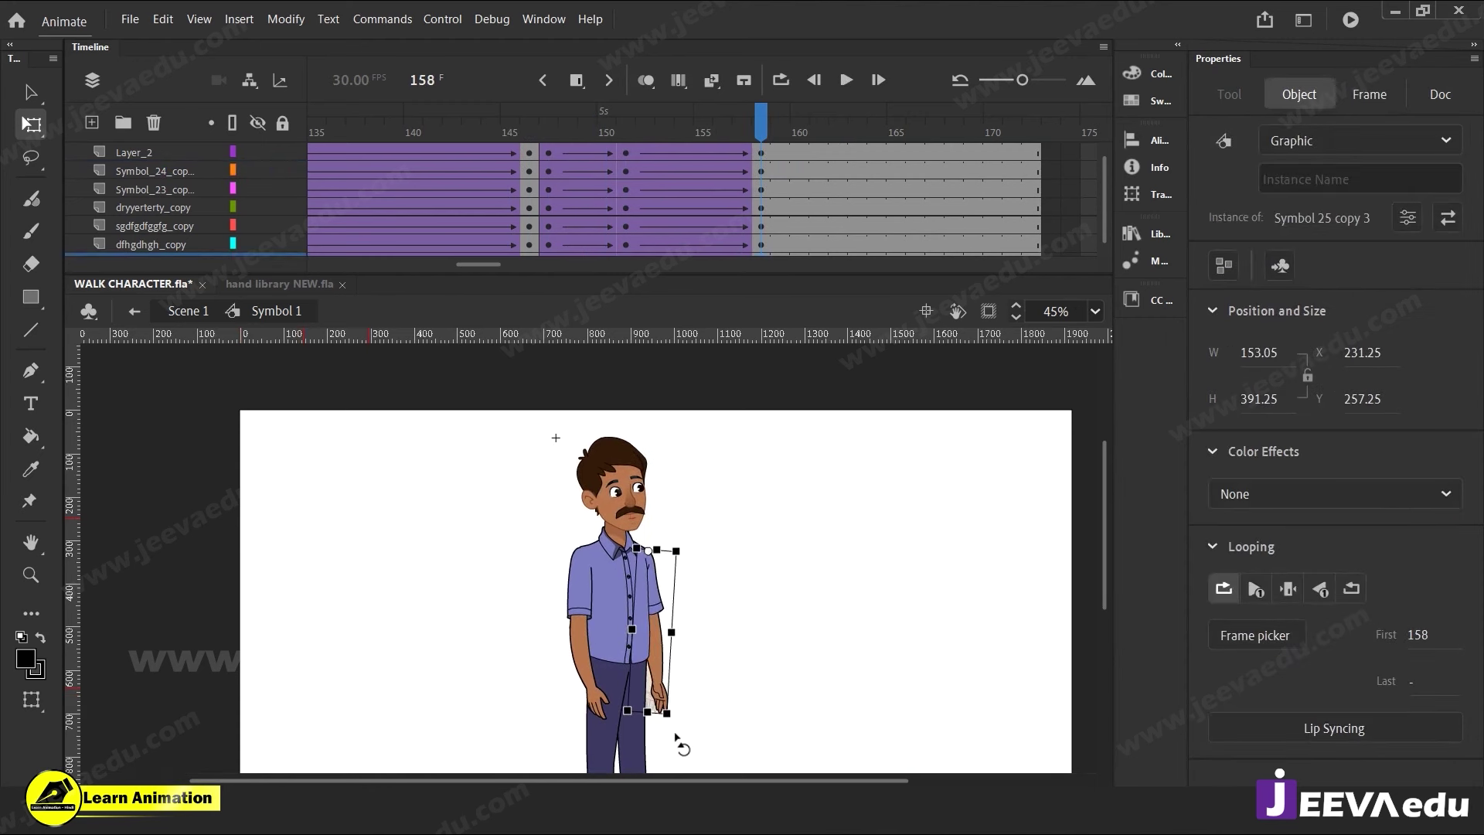
left_click(607, 720)
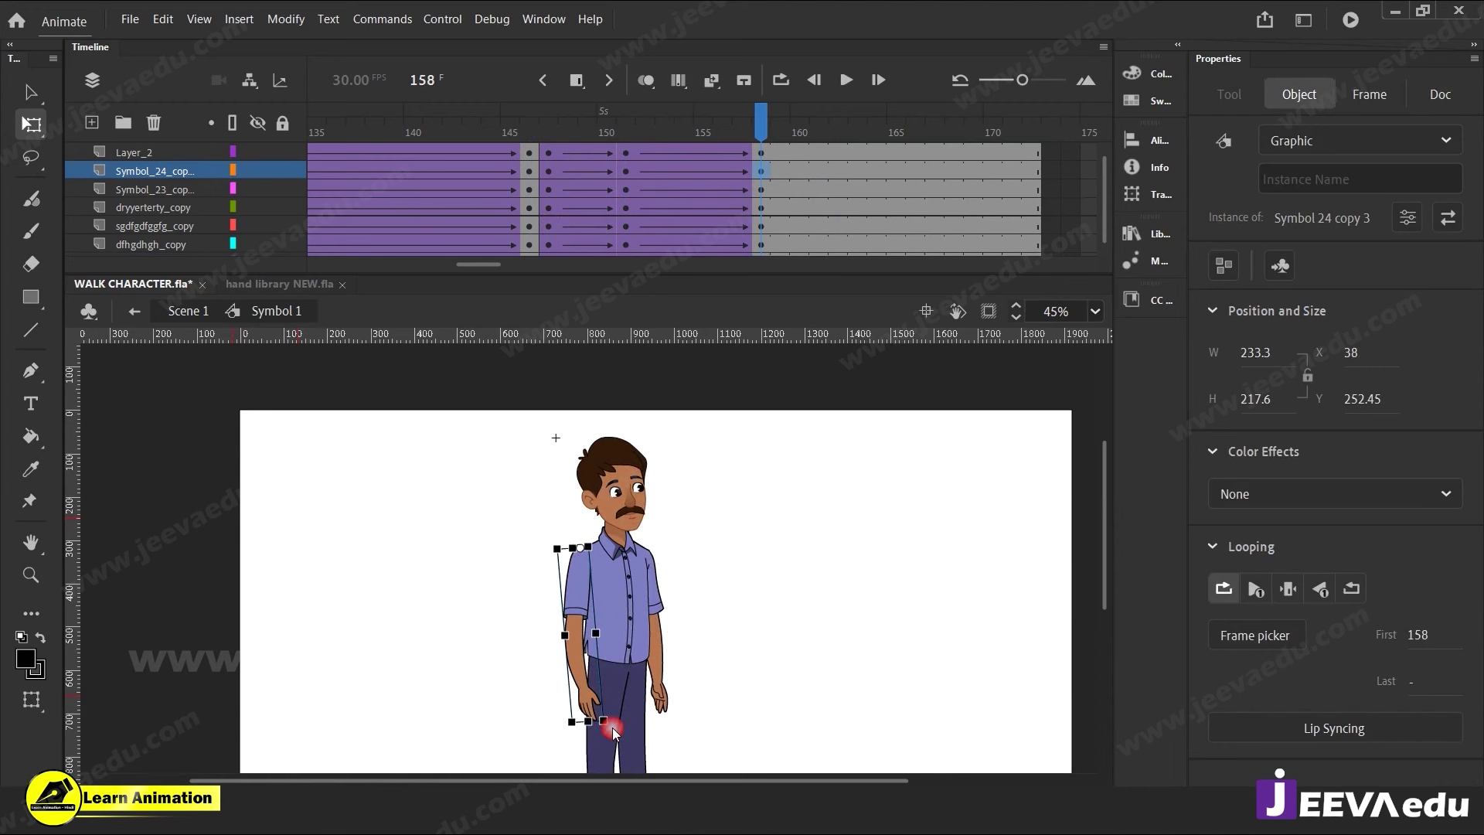
scroll(721, 161, "up", 1)
left_click(531, 182)
key("Return")
key("Return")
Tilt the head slightly forward at frame 158 and check it in playback.
left_click_drag(808, 130, 746, 230)
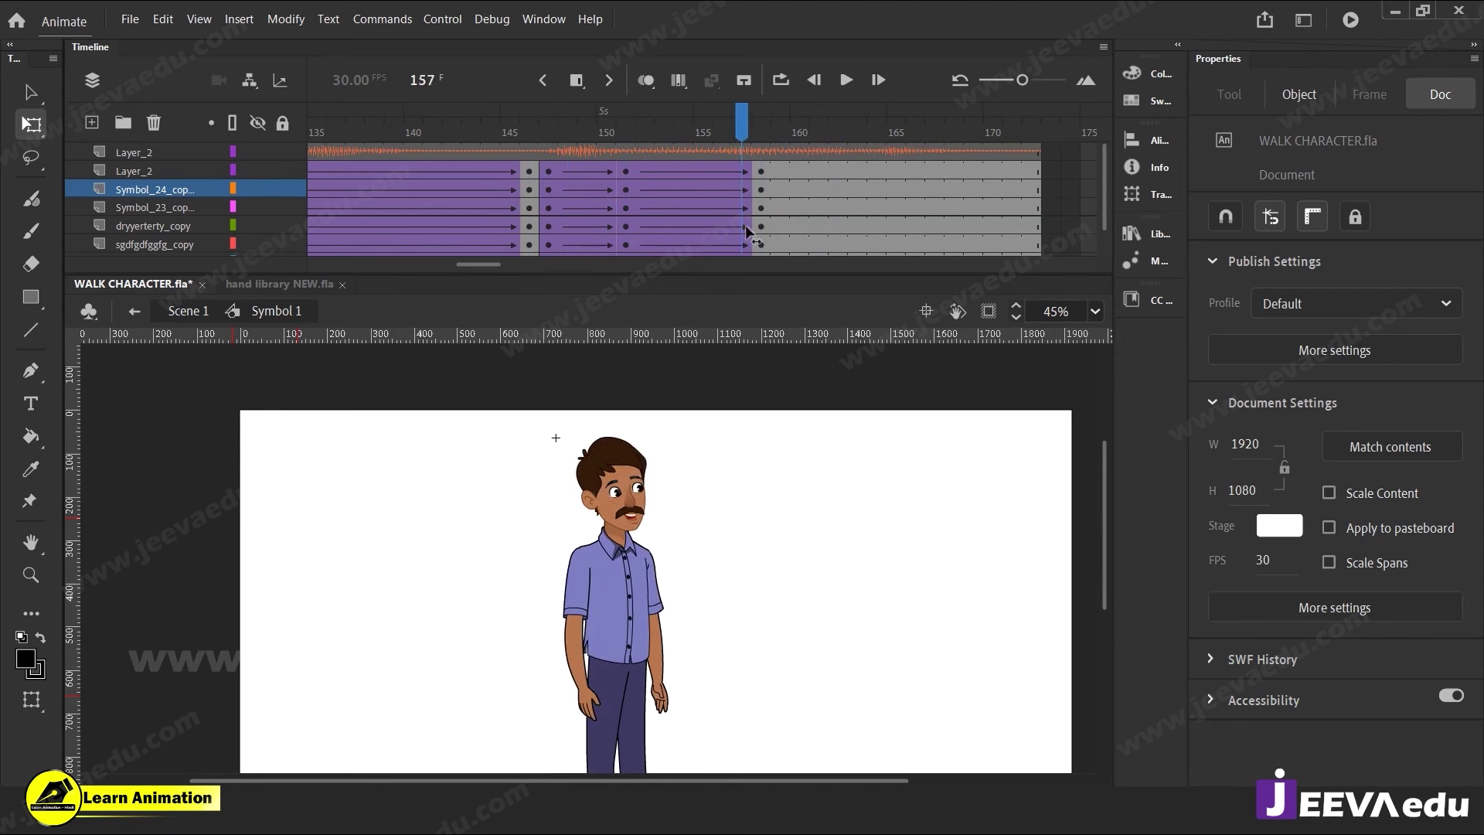
left_click(635, 469)
left_click_drag(657, 434, 659, 437)
left_click_drag(760, 133, 509, 138)
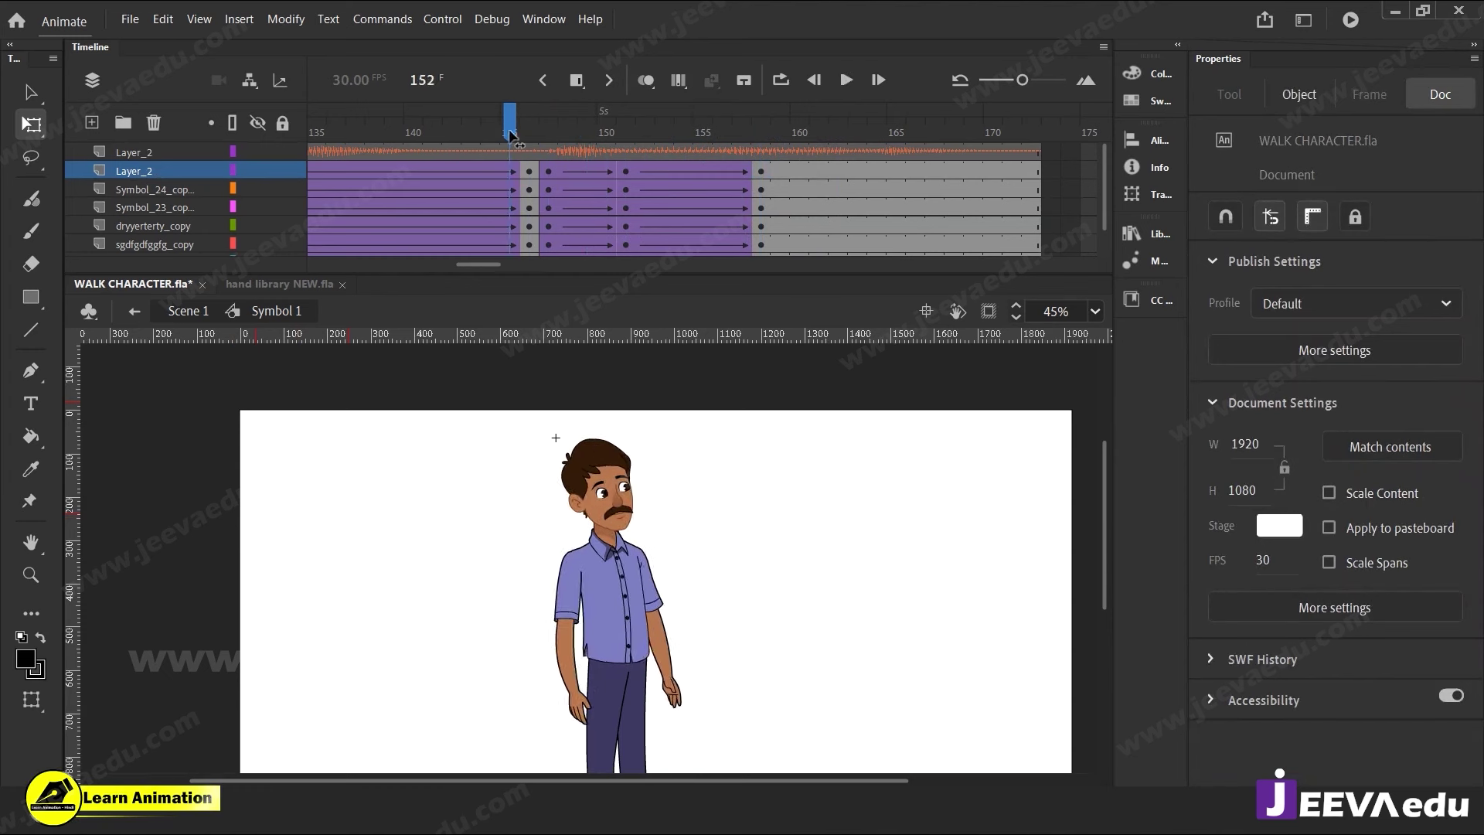
key("Return")
key("Return")
Refine both arms at frame 158 by rotating them a little farther outward, and play back from frame 147.
left_click_drag(369, 146, 813, 220)
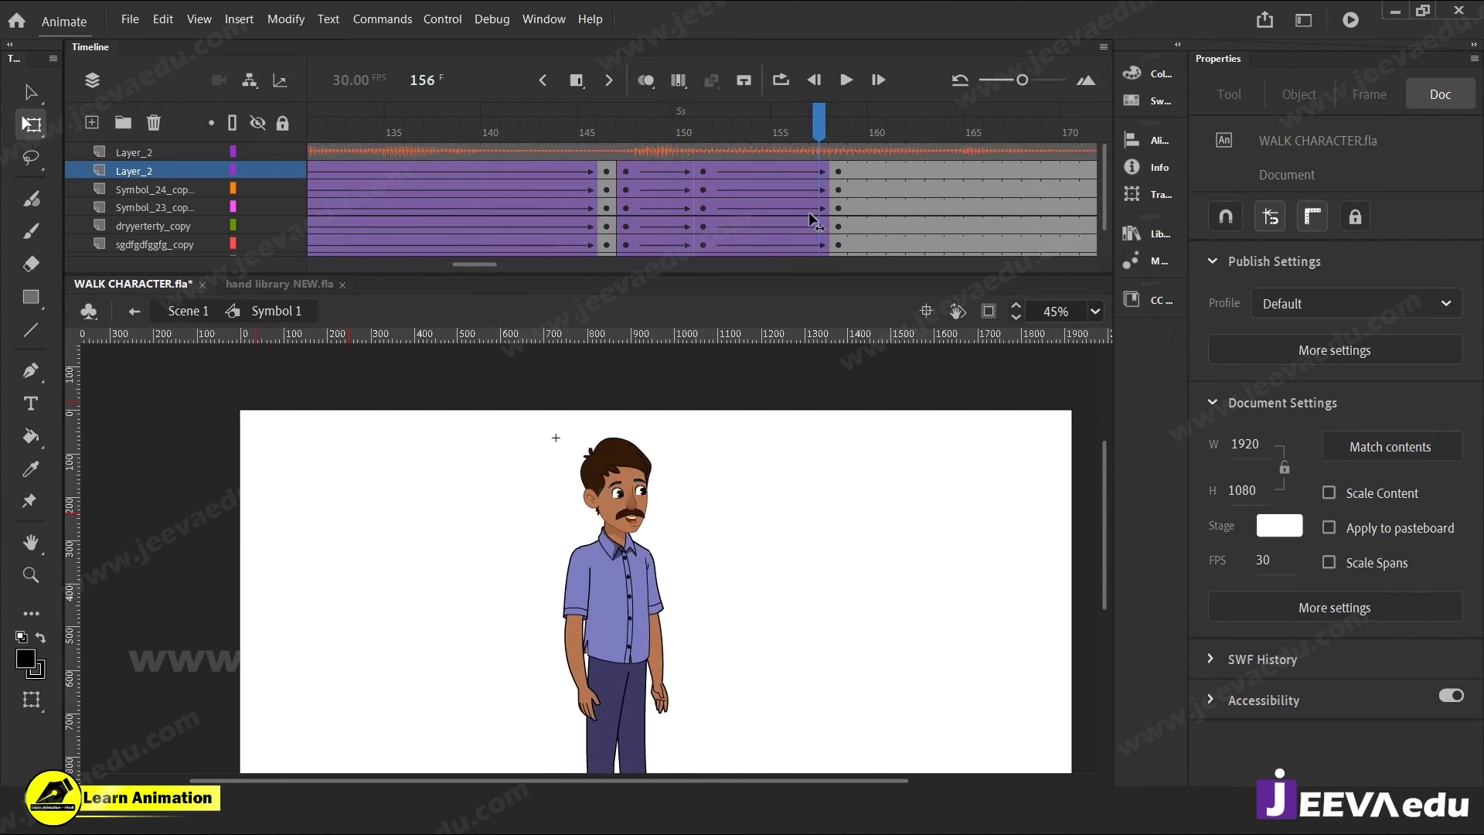
left_click(584, 696)
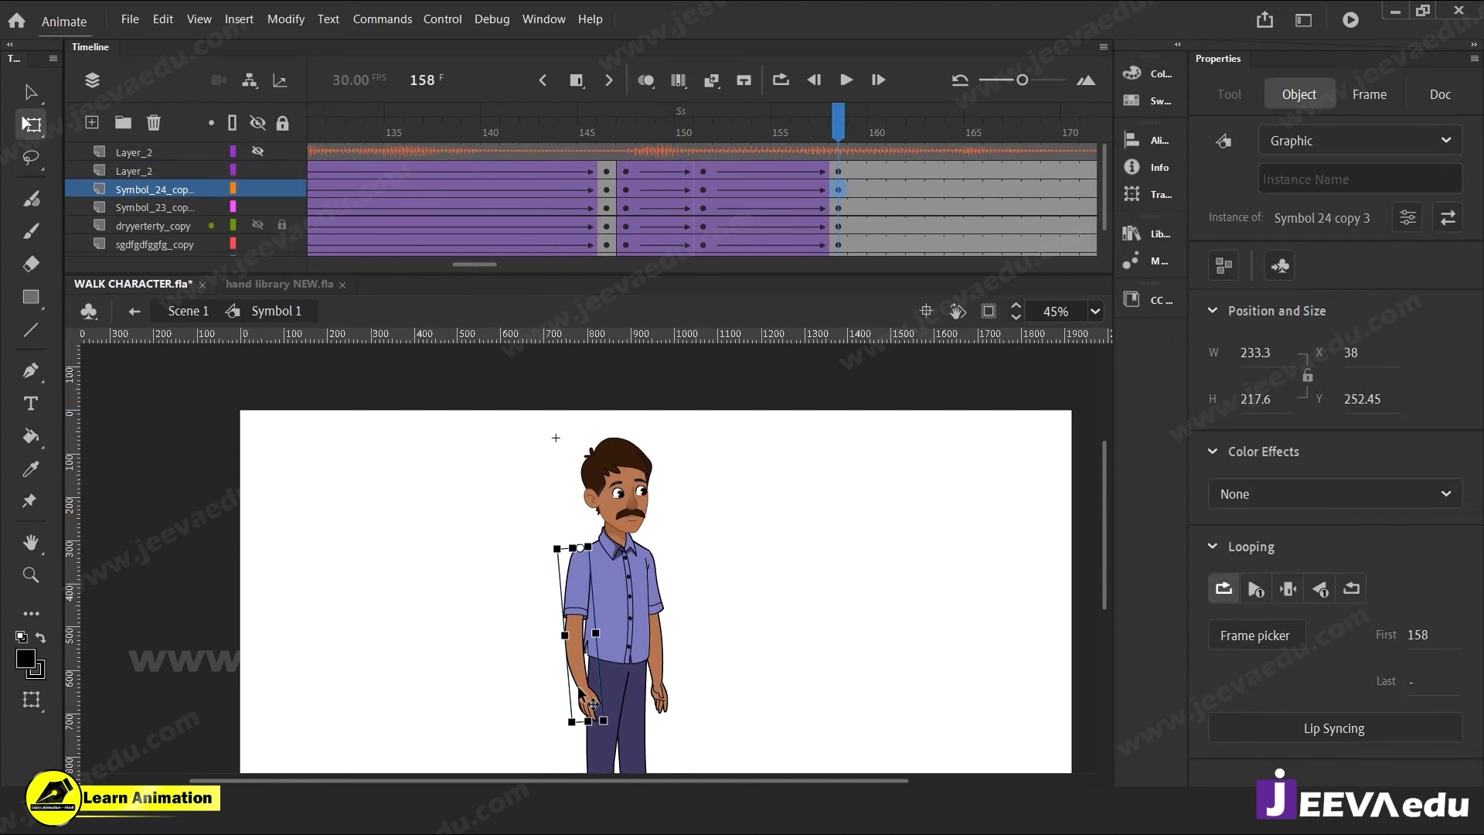
left_click(666, 708)
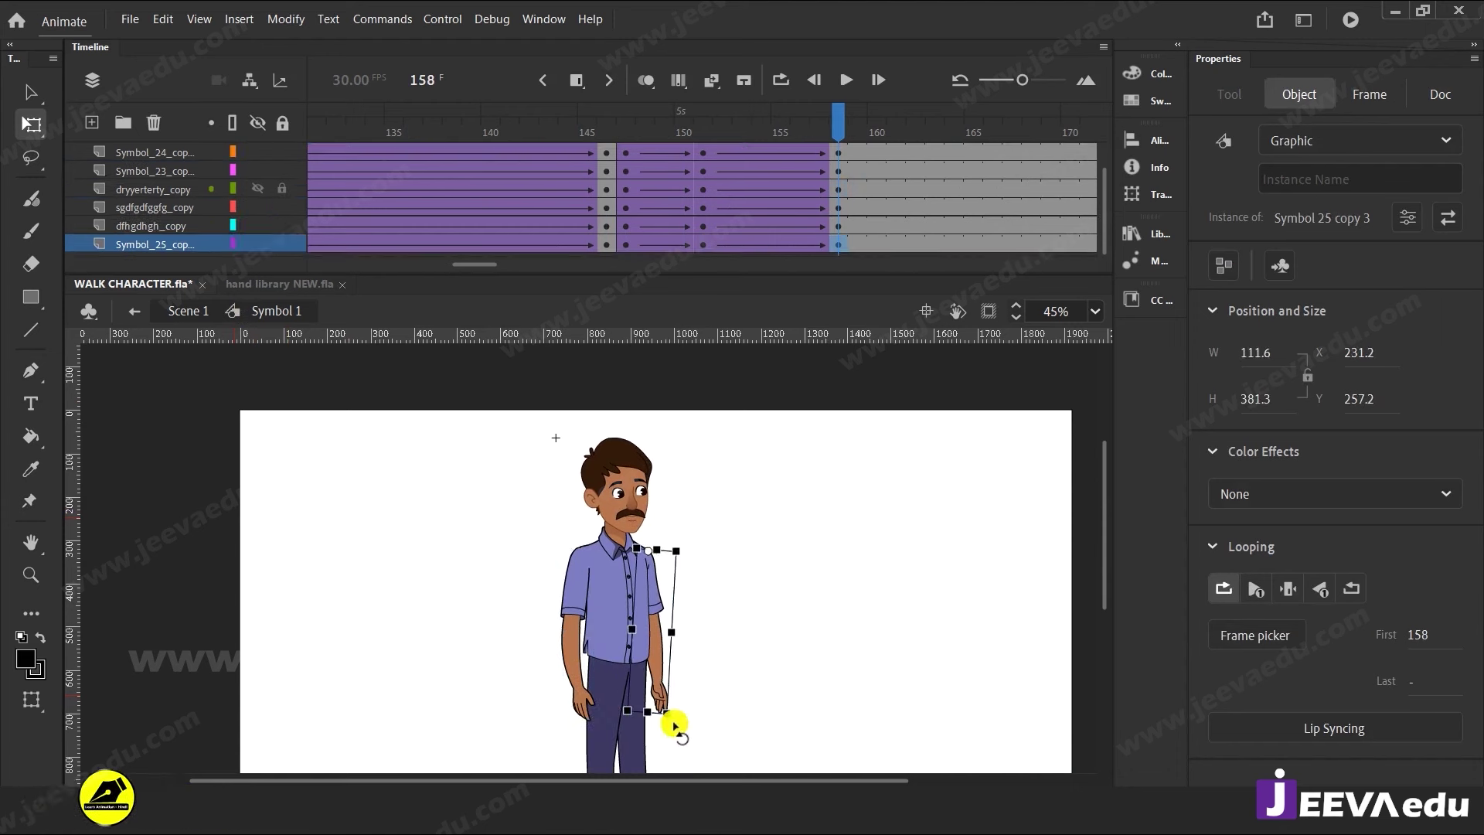
left_click_drag(840, 130, 636, 141)
key("Return")
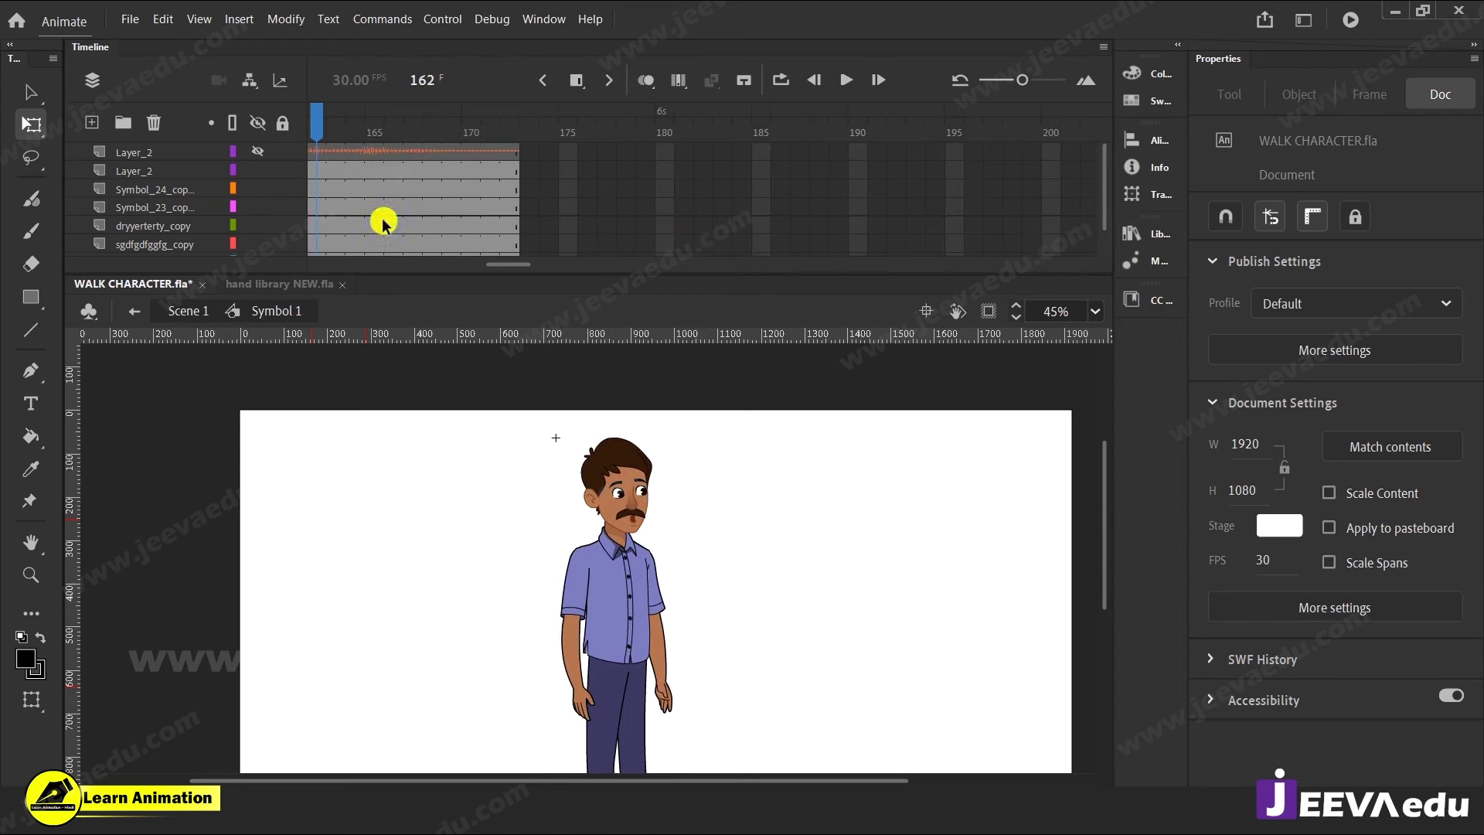
Rotate the character's right arm slightly inward toward the body at frame 158 and play back the motion.
left_click_drag(325, 147, 719, 202)
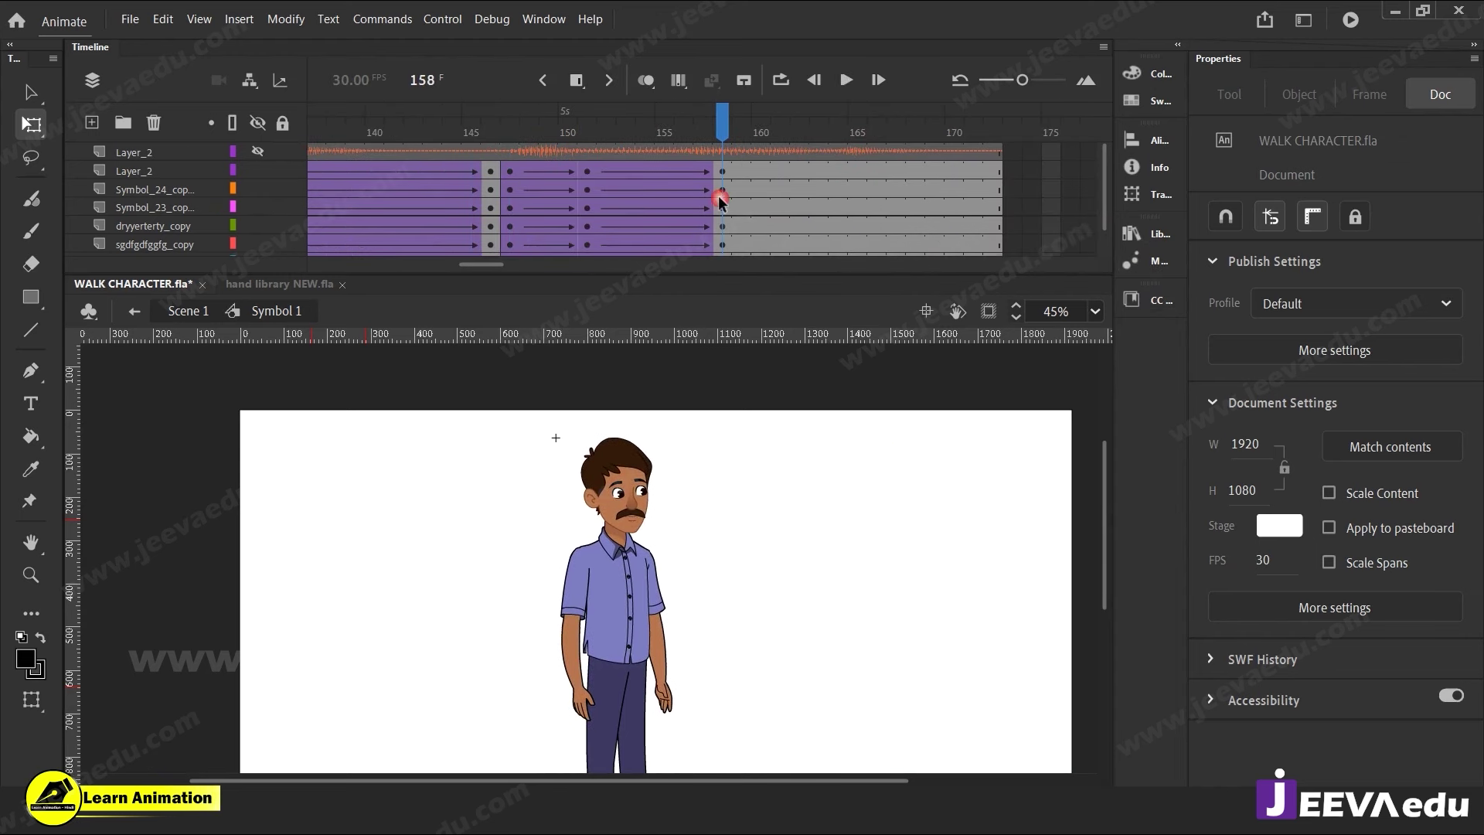
left_click(671, 703)
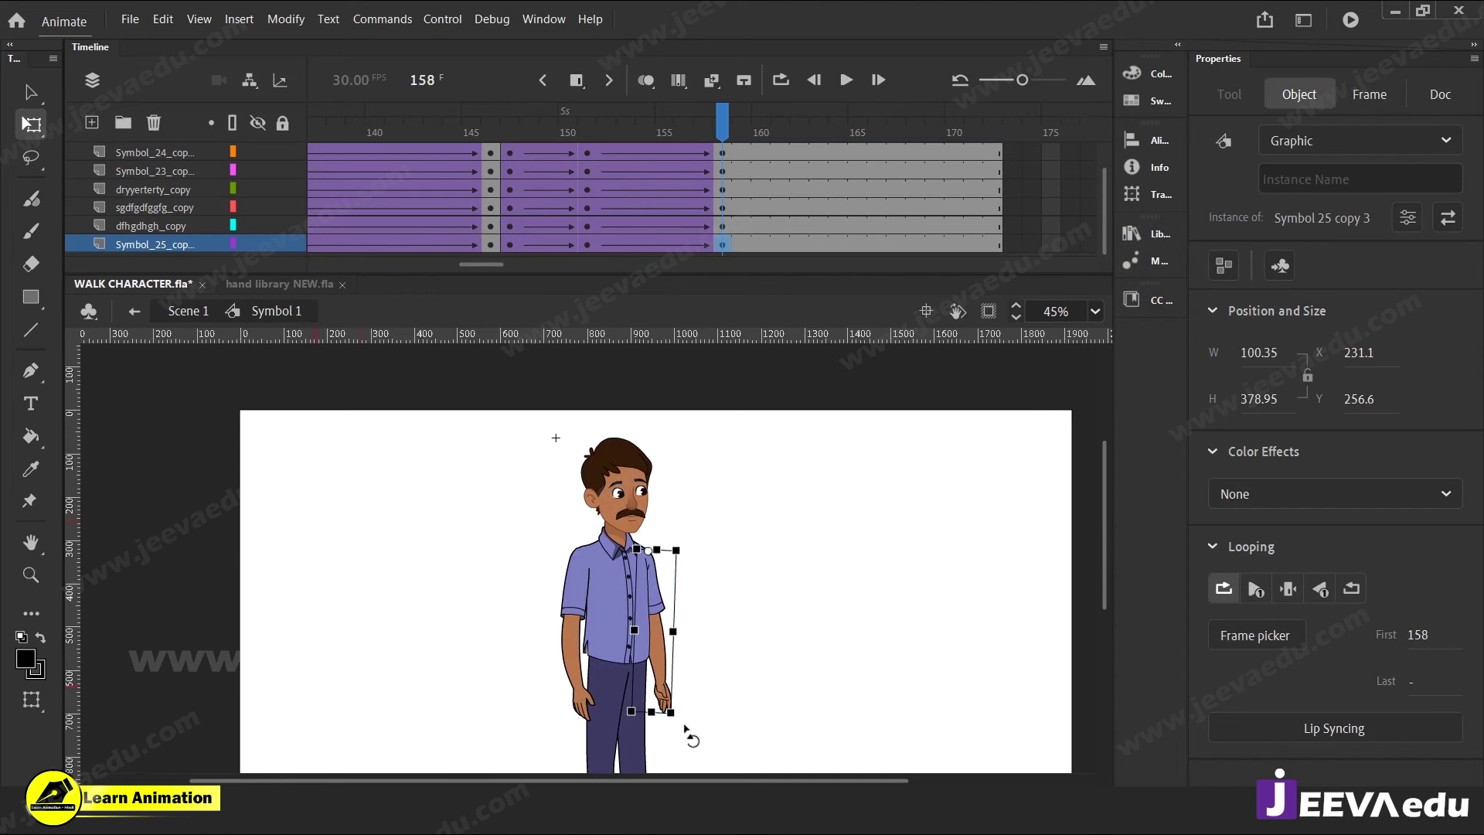
left_click(581, 703)
left_click_drag(570, 733, 578, 742)
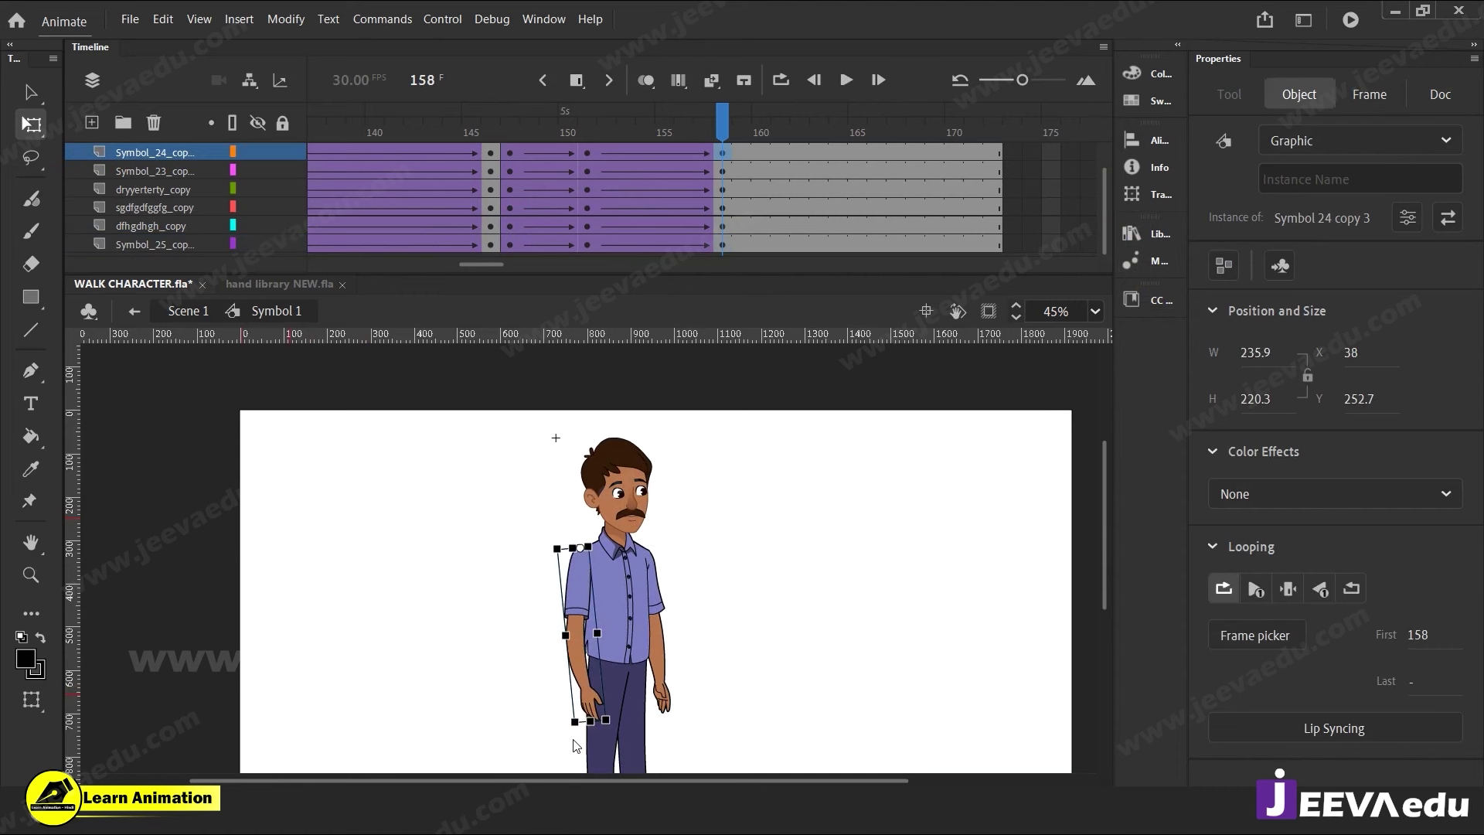
left_click(570, 135)
left_click_drag(572, 138, 513, 165)
left_click(790, 196)
key("Return")
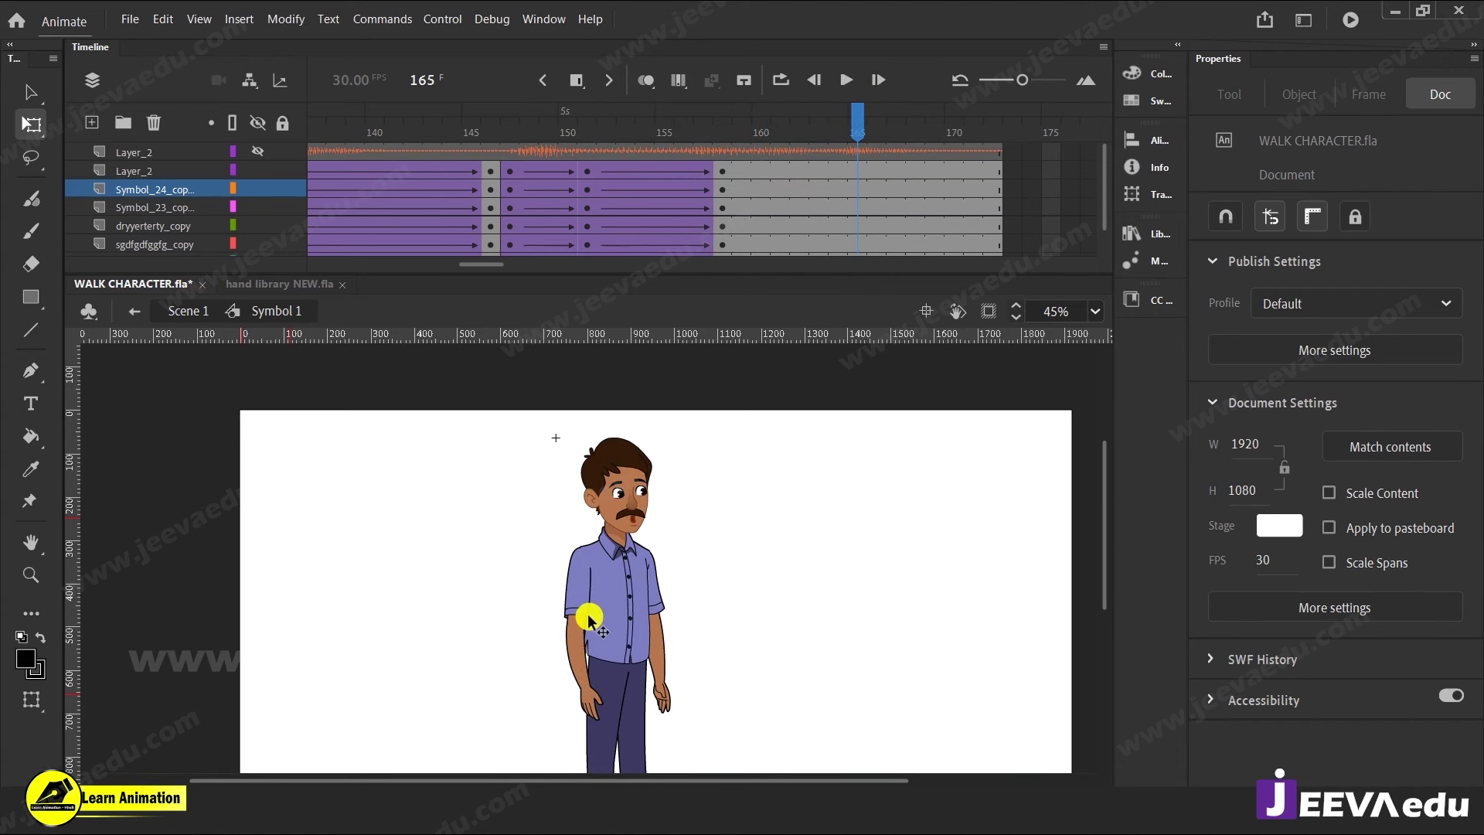
Insert keyframes at frame 162 on all body layers and create classic tweens from frame 158 to them.
left_click_drag(865, 108, 719, 205)
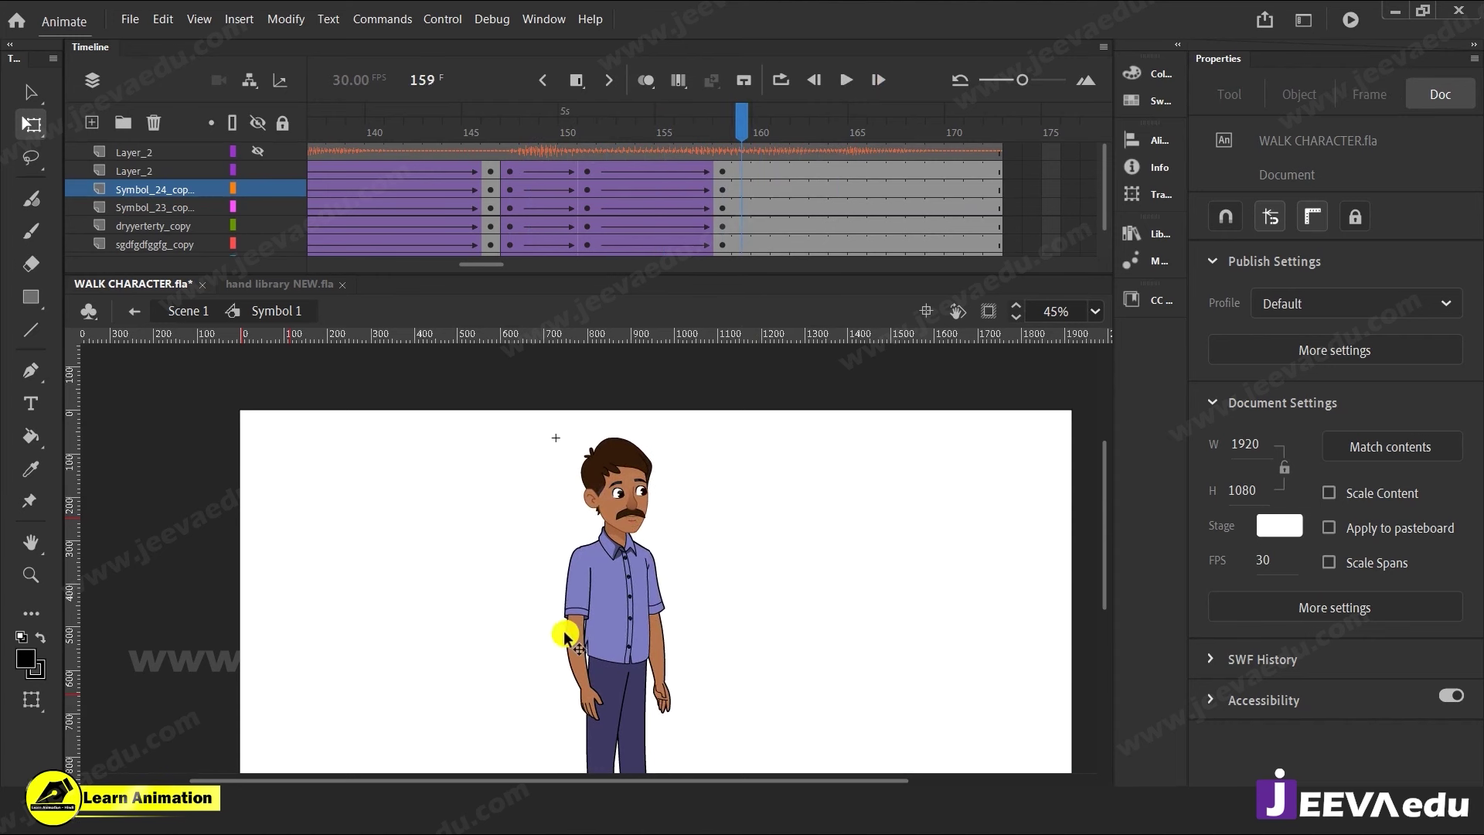
left_click_drag(726, 173, 973, 197)
left_click_drag(1115, 193, 700, 266)
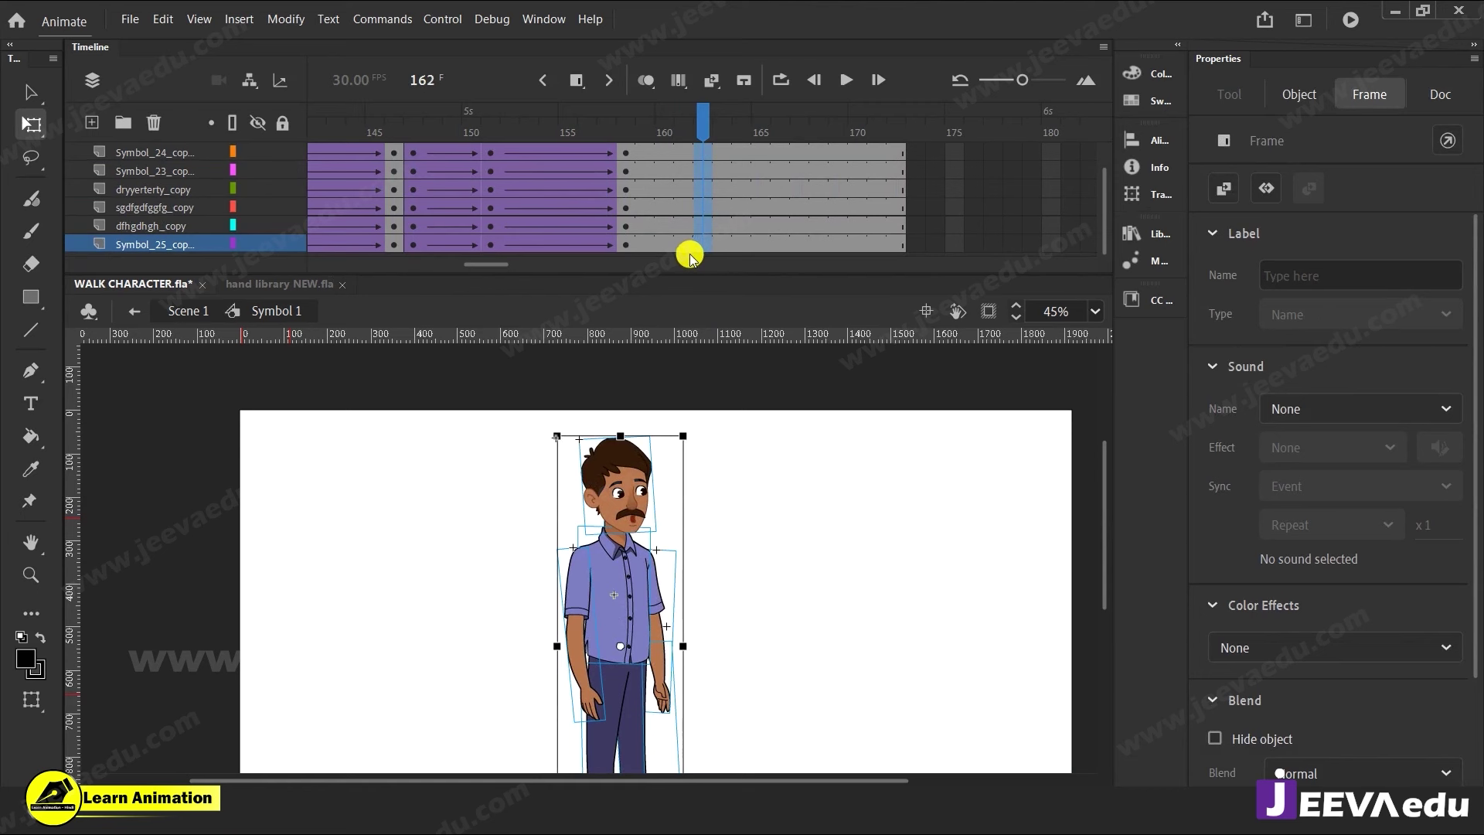
key("F6")
scroll(657, 182, "up", 1)
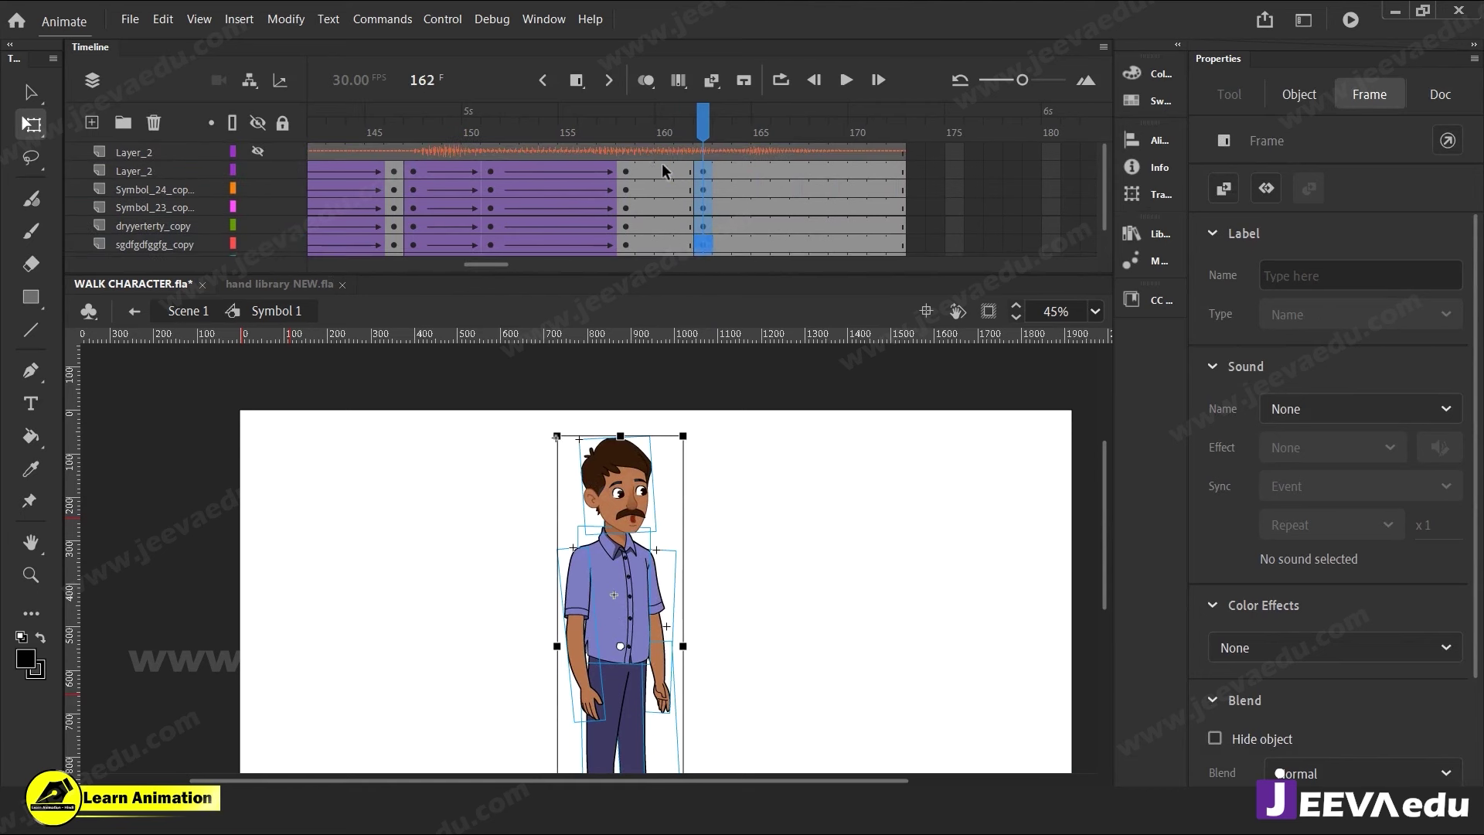
left_click_drag(663, 170, 637, 308)
right_click(627, 224)
left_click(695, 213)
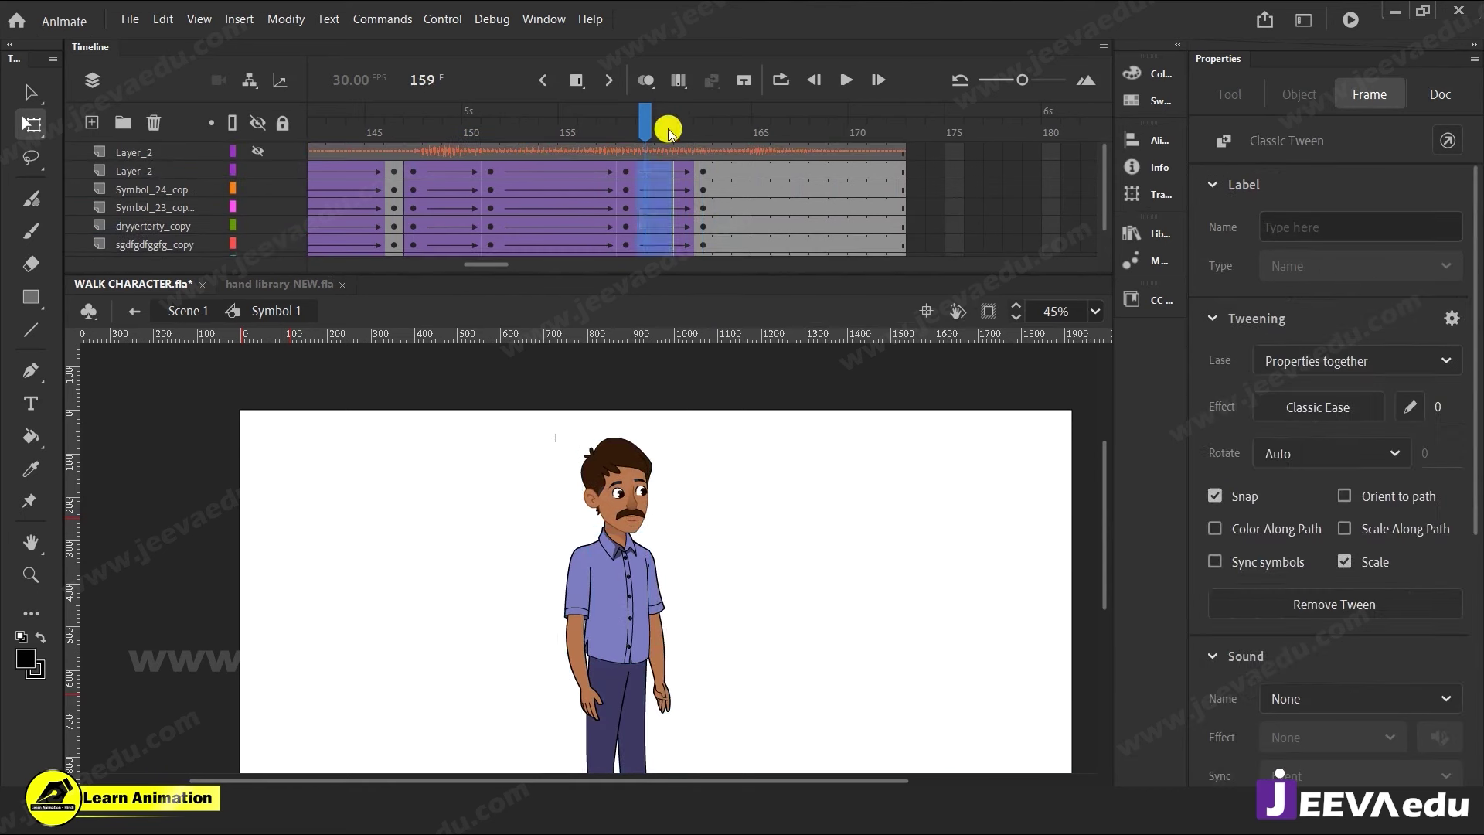
Select the whole character at frame 158 and skew its upper body slightly forward.
left_click(702, 155)
key("v")
left_click_drag(686, 133, 716, 186)
left_click_drag(530, 420, 687, 563)
key("q")
left_click_drag(749, 610, 770, 559)
left_click_drag(666, 117, 625, 226)
left_click_drag(513, 422, 772, 760)
left_click(663, 421)
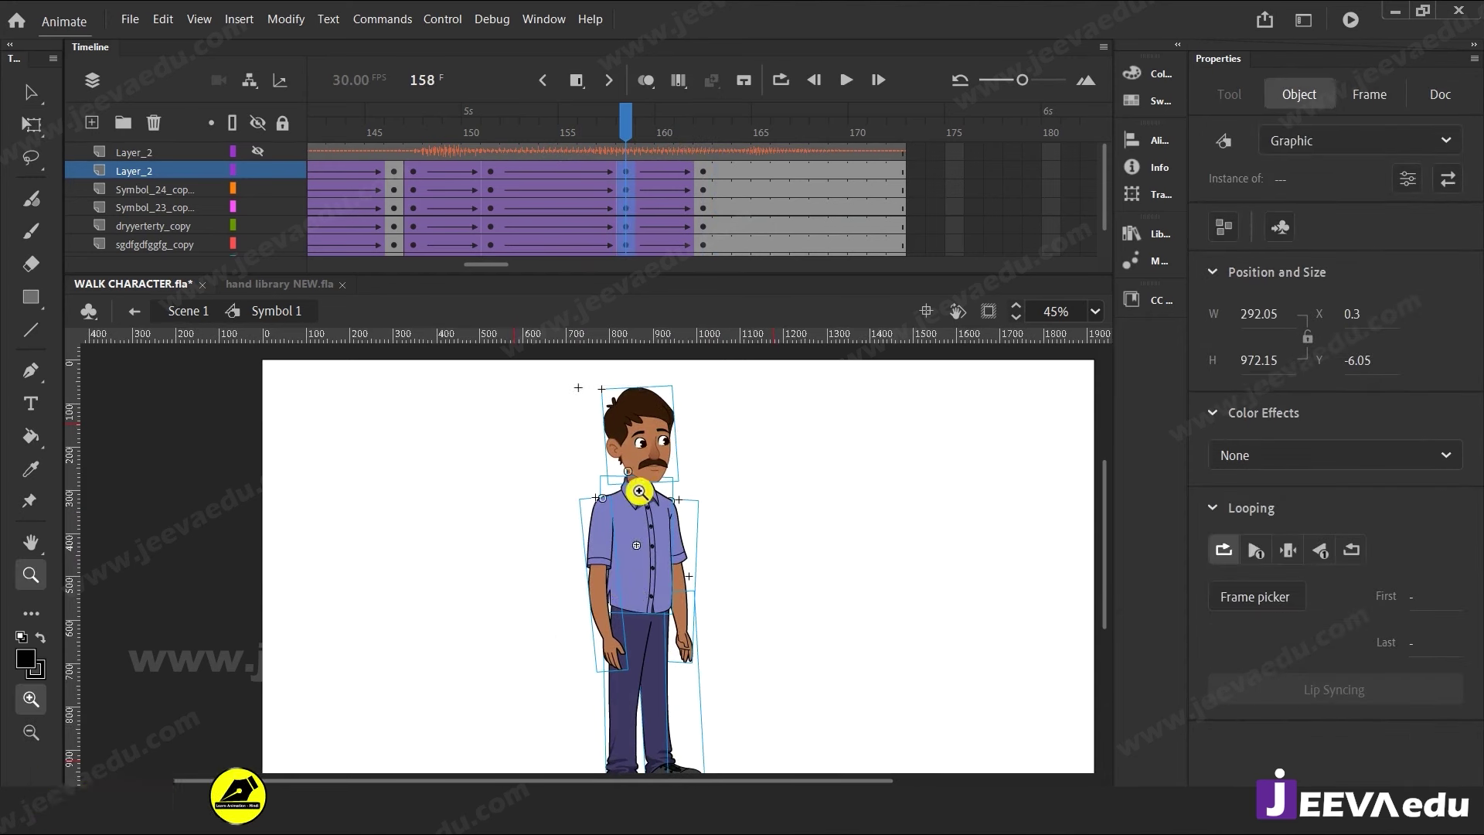
scroll(662, 423, "up", 2)
left_click_drag(624, 525, 625, 532)
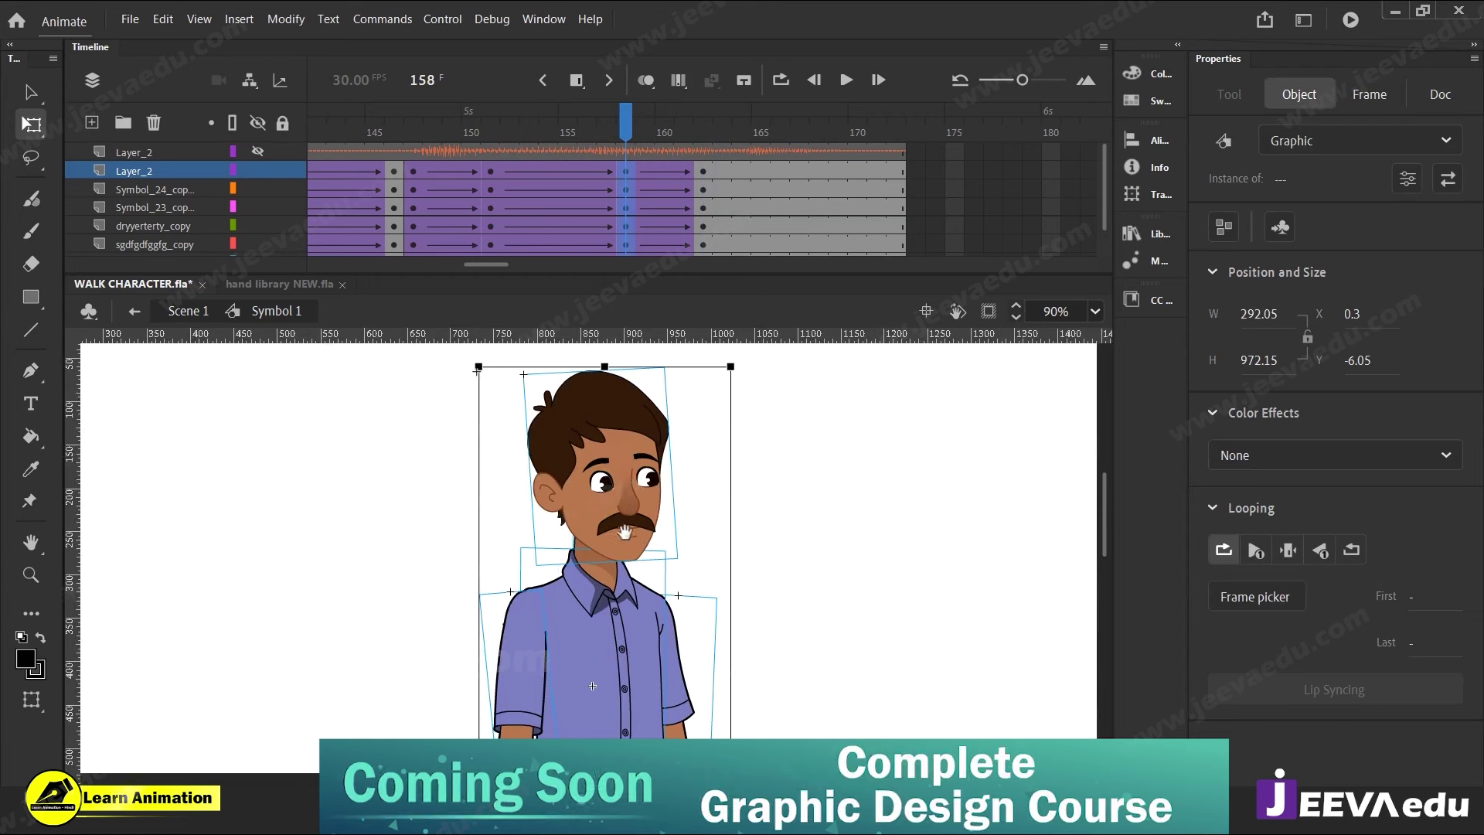
left_click_drag(639, 365, 648, 365)
Compare the character's full-body poses at frames 158 and 162.
key("z")
left_click(615, 585, "alt")
left_click_drag(647, 682, 653, 578)
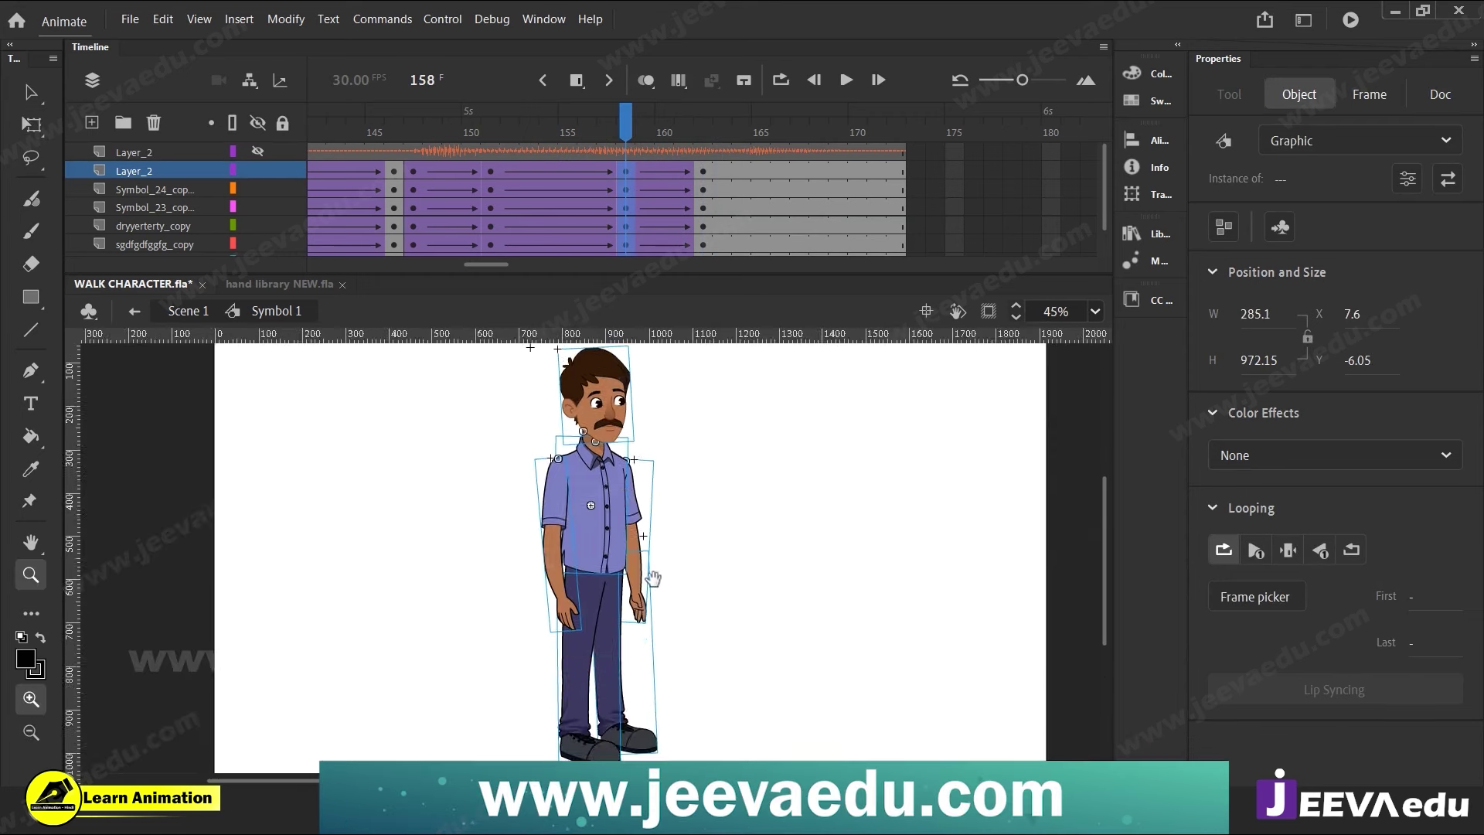
left_click(636, 604, "alt")
left_click_drag(612, 118, 702, 118)
left_click(623, 399)
left_click(576, 506)
left_click_drag(604, 630, 615, 568)
left_click_drag(618, 130, 700, 191)
left_click(592, 524)
left_click_drag(625, 583, 613, 707)
left_click_drag(653, 133, 706, 224)
left_click_drag(628, 634, 632, 449)
Rotate both arms slightly outward from the body at frame 162.
key("v")
left_click(537, 703)
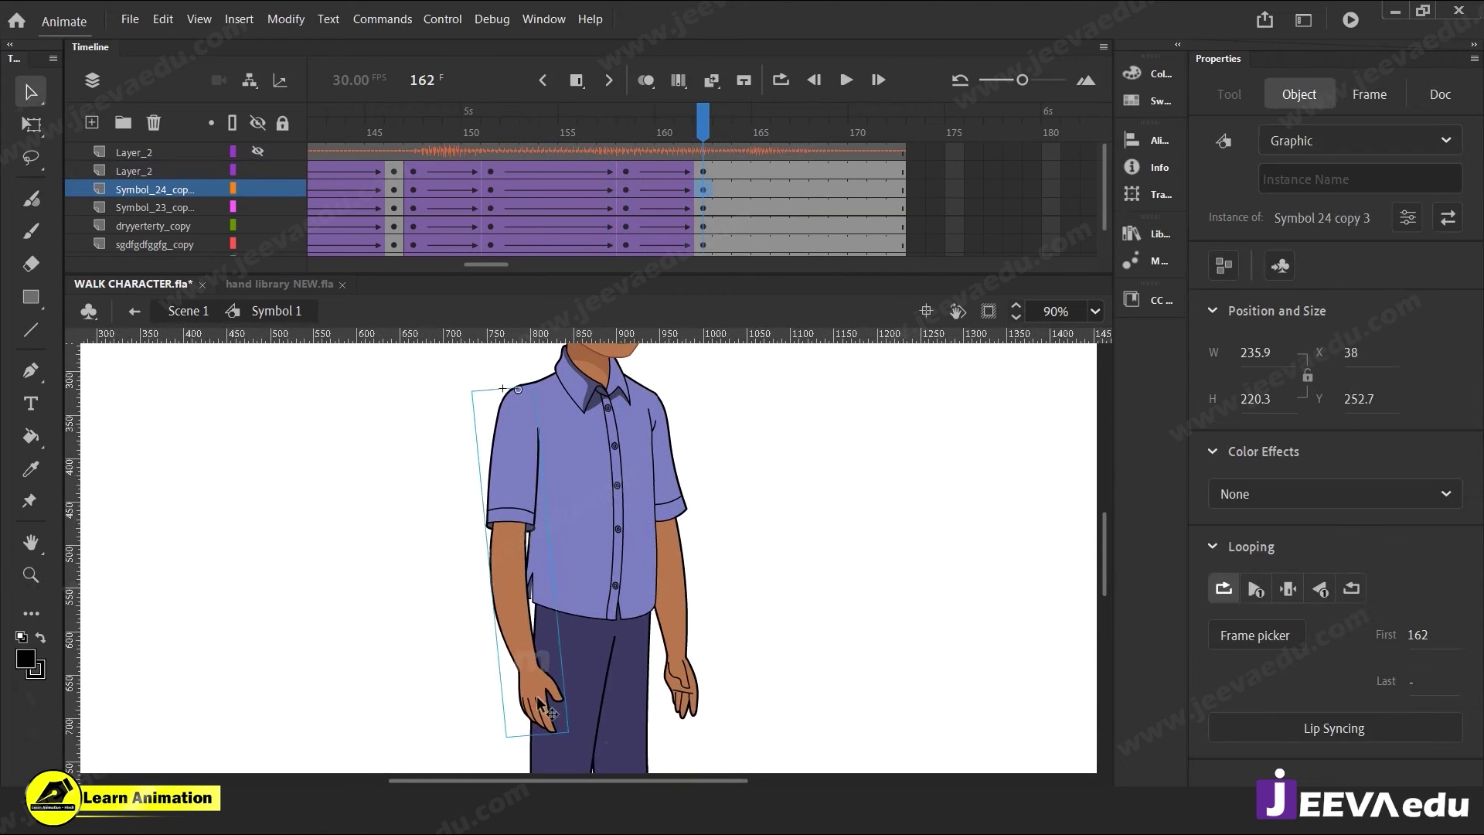
key("q")
left_click(581, 727)
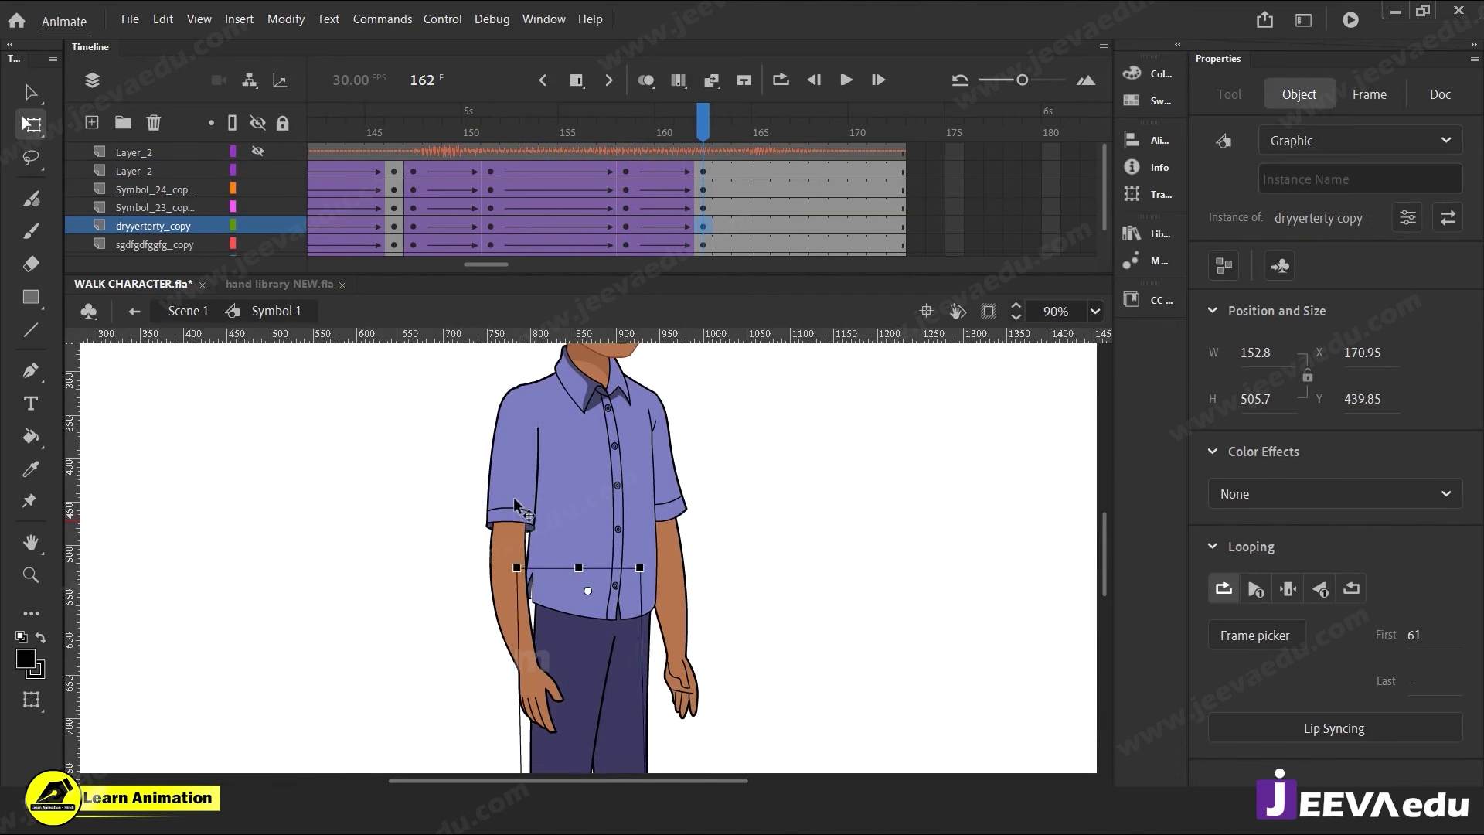
left_click(513, 498)
left_click_drag(577, 716, 574, 739)
left_click(659, 697)
left_click(686, 704)
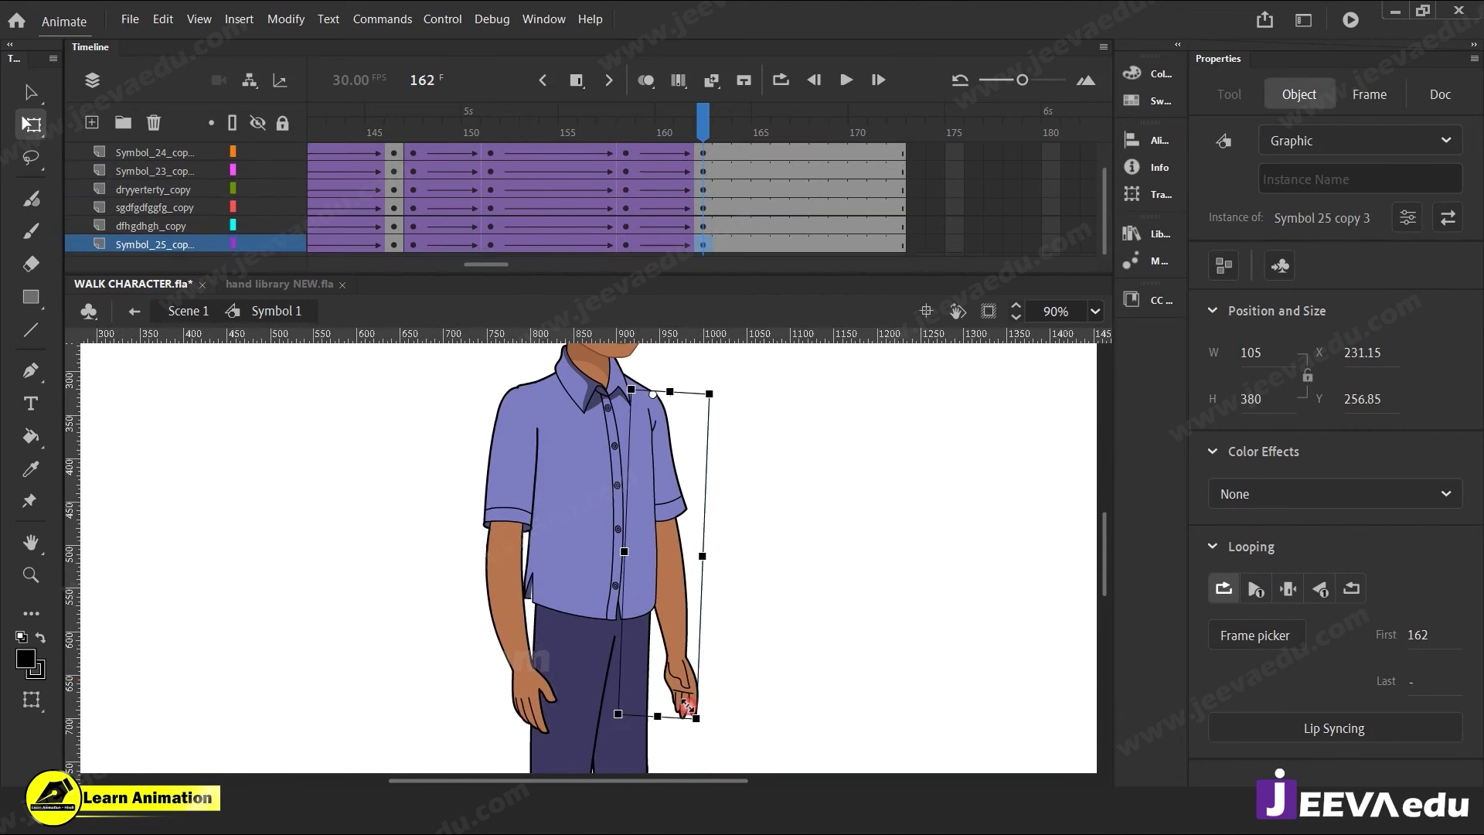
left_click_drag(706, 739, 716, 740)
Play back the body motion and scrub between frames 151 and 166 to examine the face and upper body.
key("z")
left_click(596, 601, "alt")
left_click_drag(609, 569, 616, 646)
left_click_drag(689, 126, 338, 200)
key("Return")
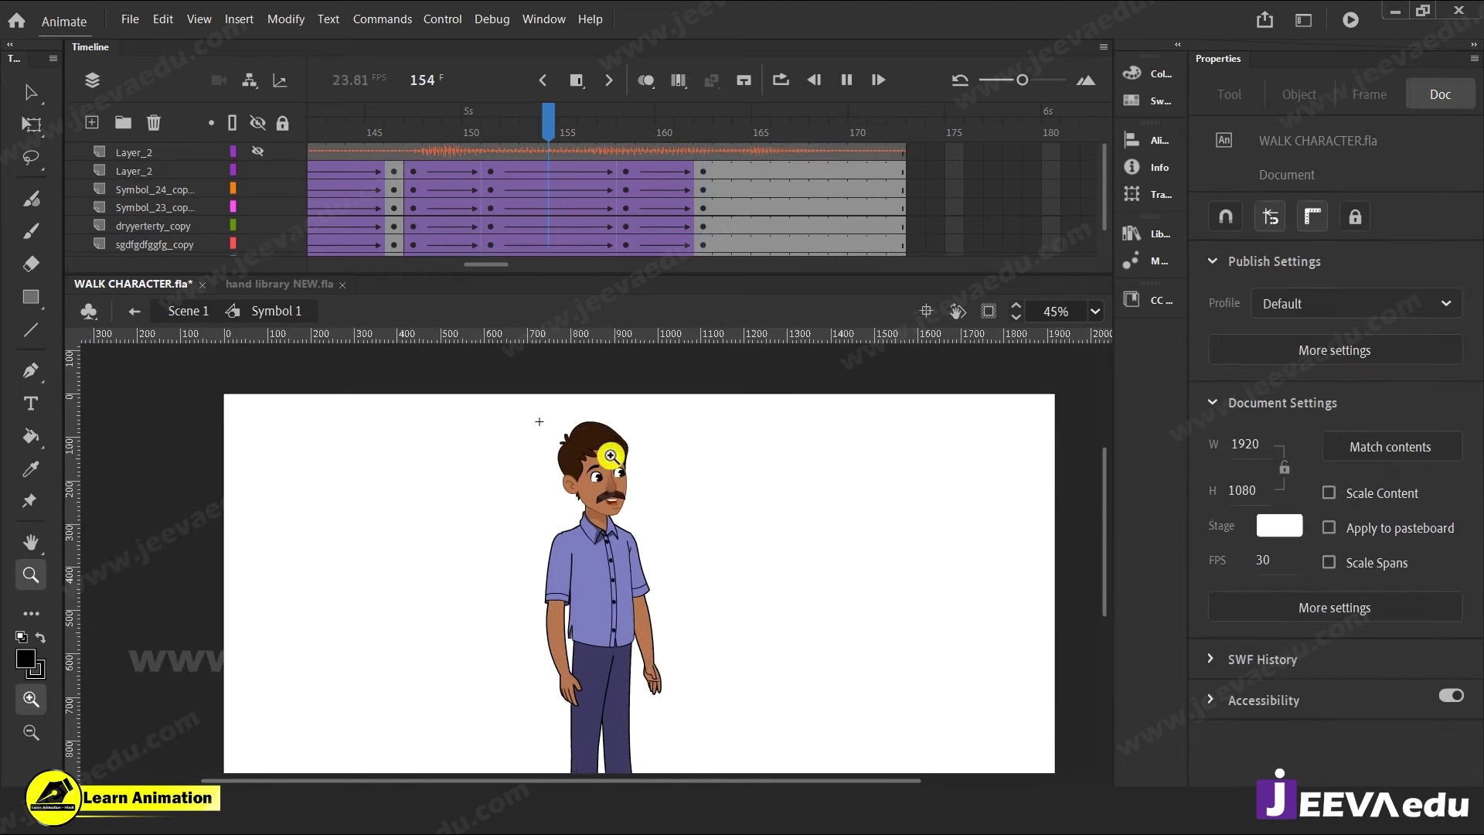
key("Return")
left_click(598, 448)
key("Return")
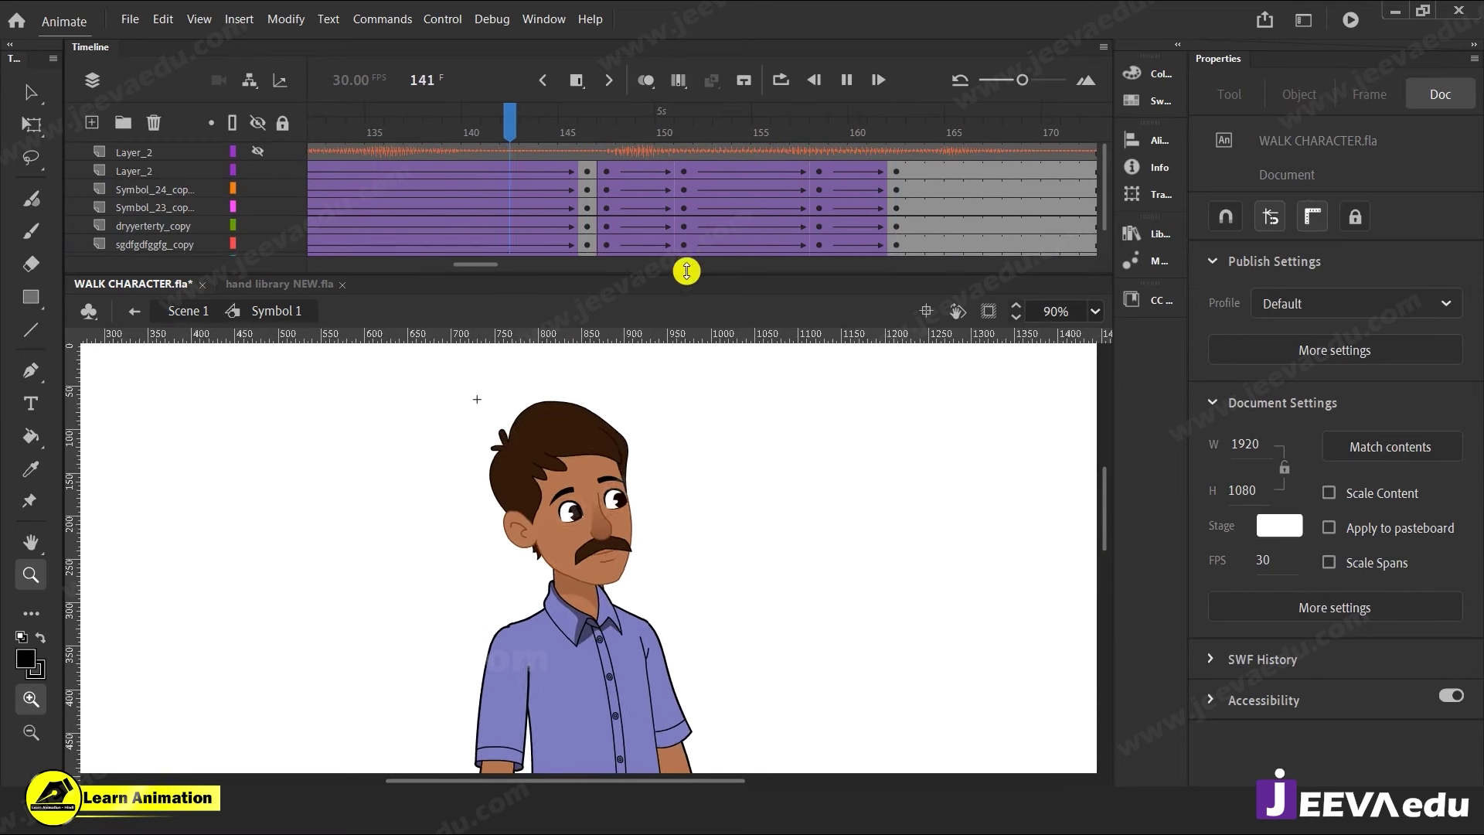
left_click_drag(757, 149, 918, 198)
left_click_drag(784, 199, 856, 203)
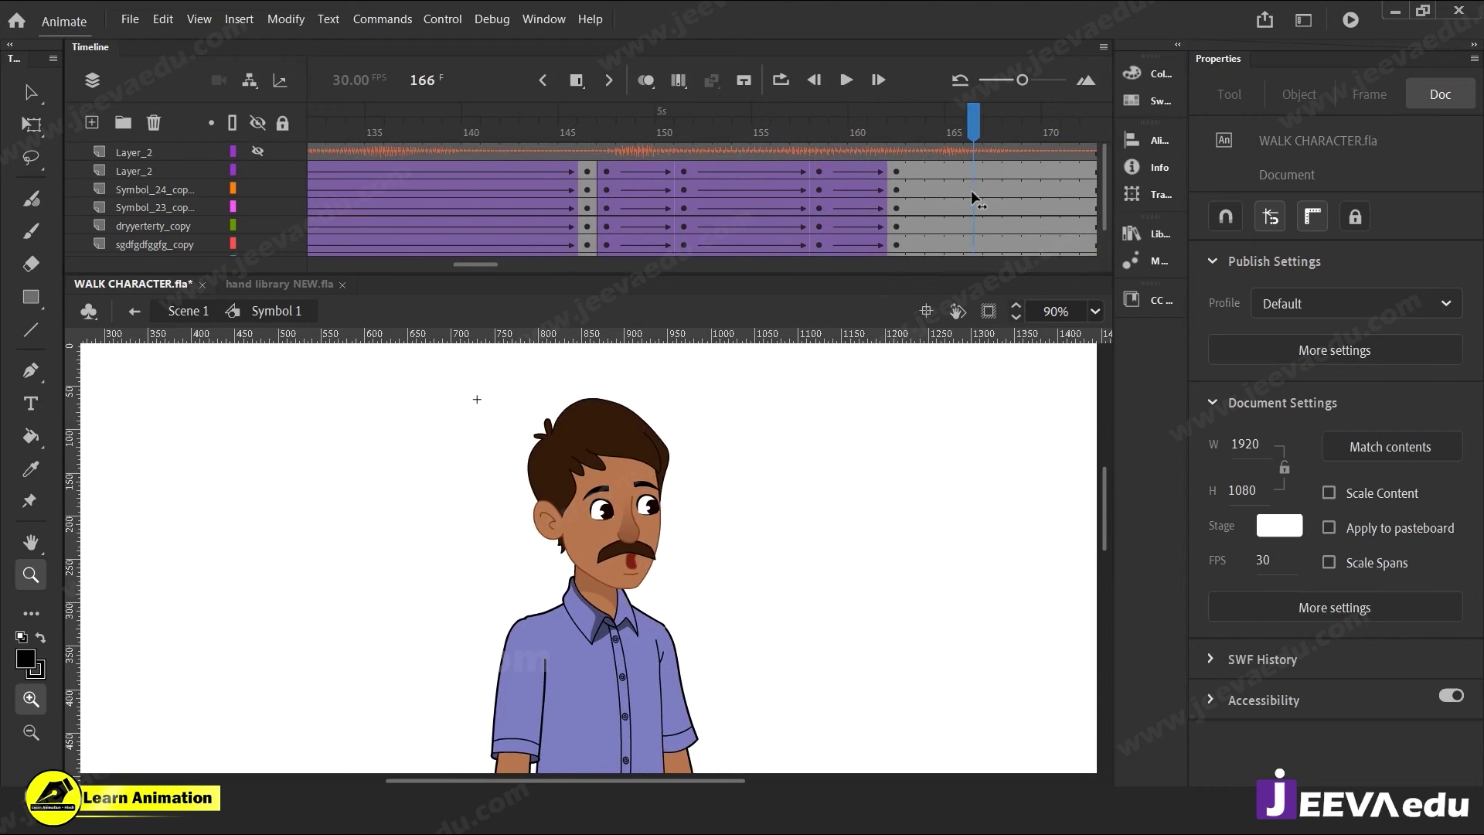
left_click_drag(972, 193, 722, 203)
left_click(968, 136)
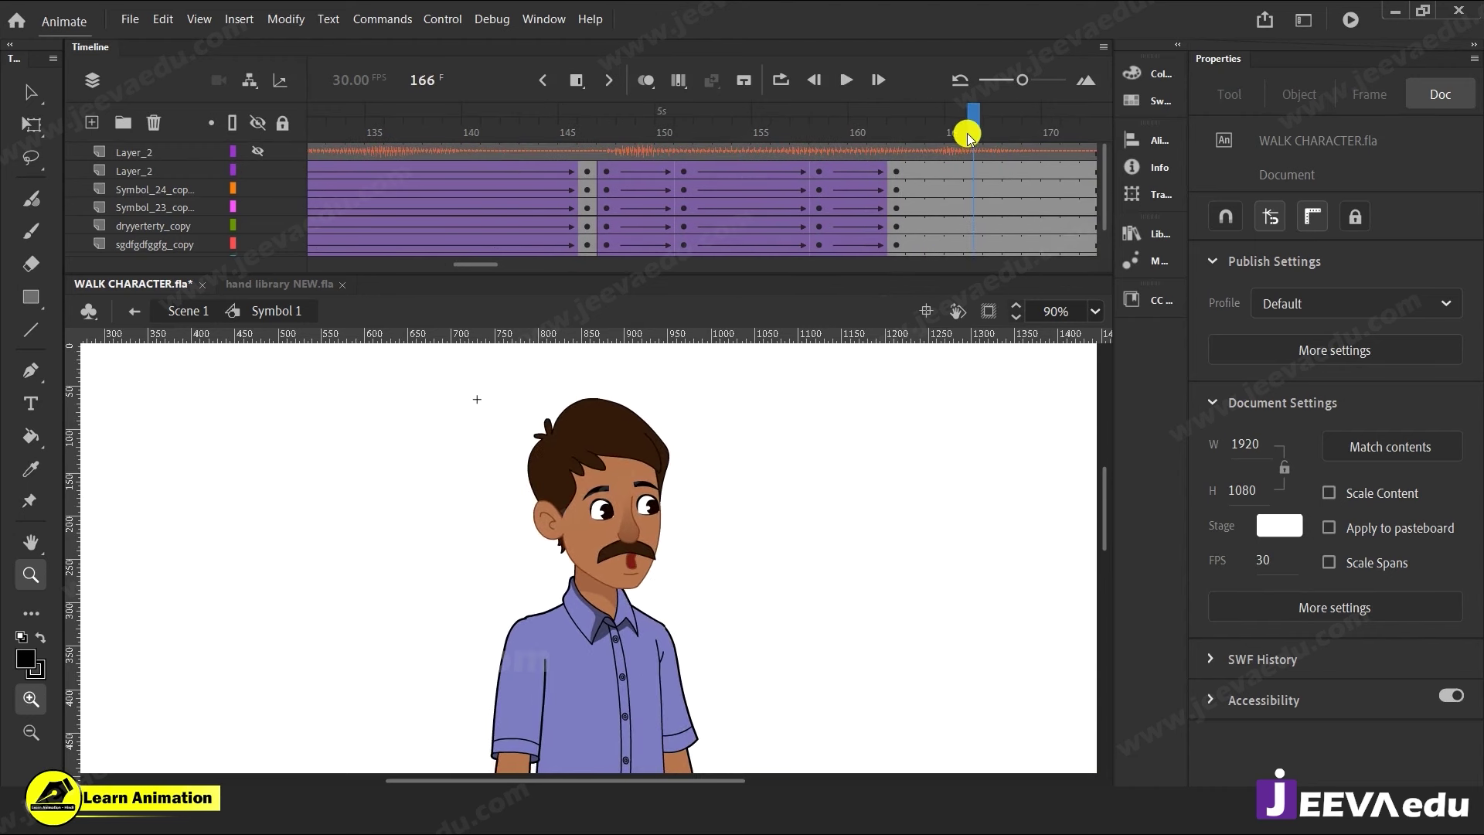
left_click_drag(956, 136, 687, 199)
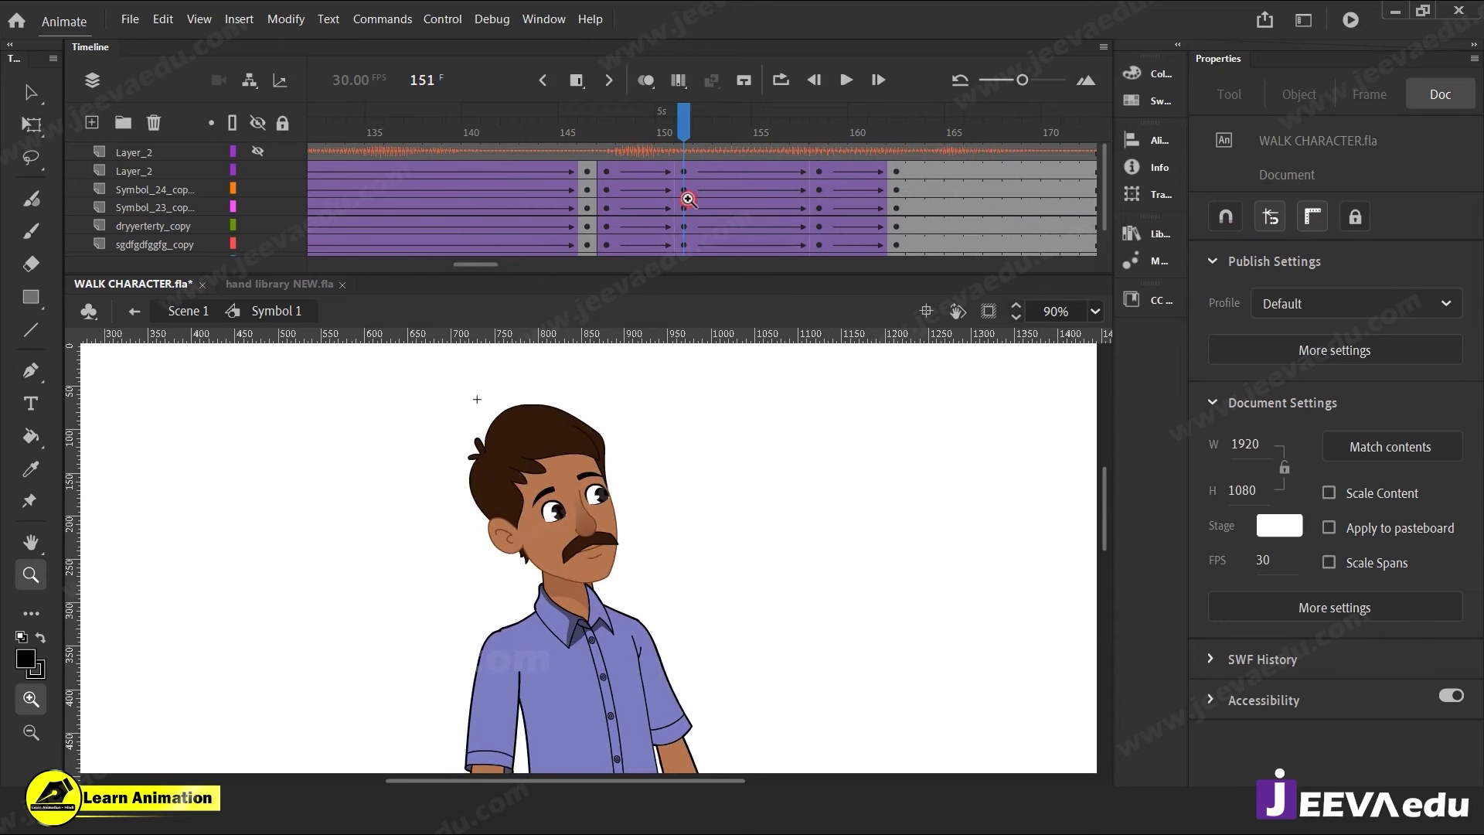
Inside the head's eyes symbol, copy the eyelid blink frames from around frame 82 to frames 146 to 156, and return to Symbol 1.
left_click(579, 551)
key("v")
double_click(599, 483)
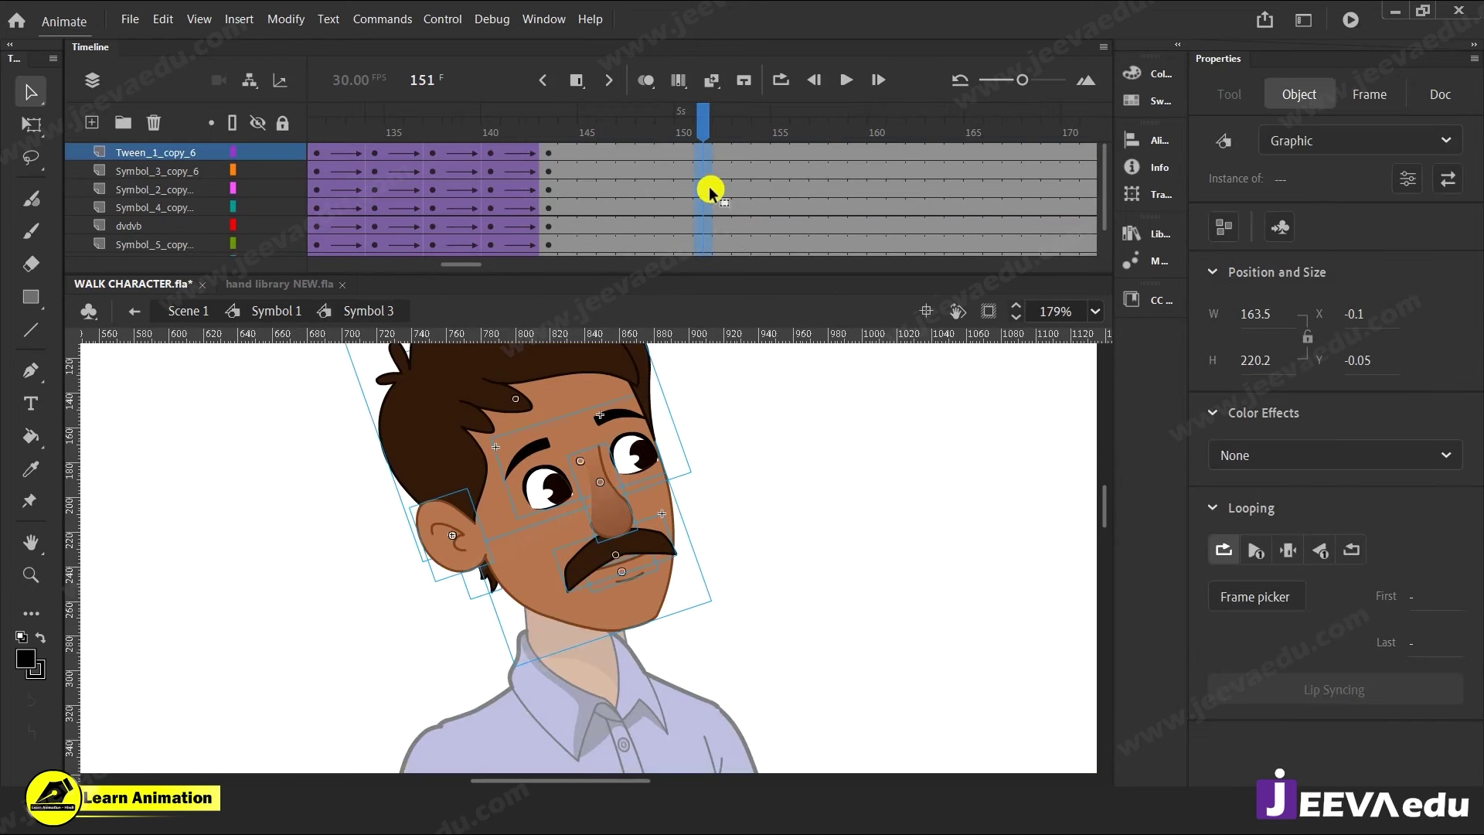
left_click(747, 464)
double_click(642, 458)
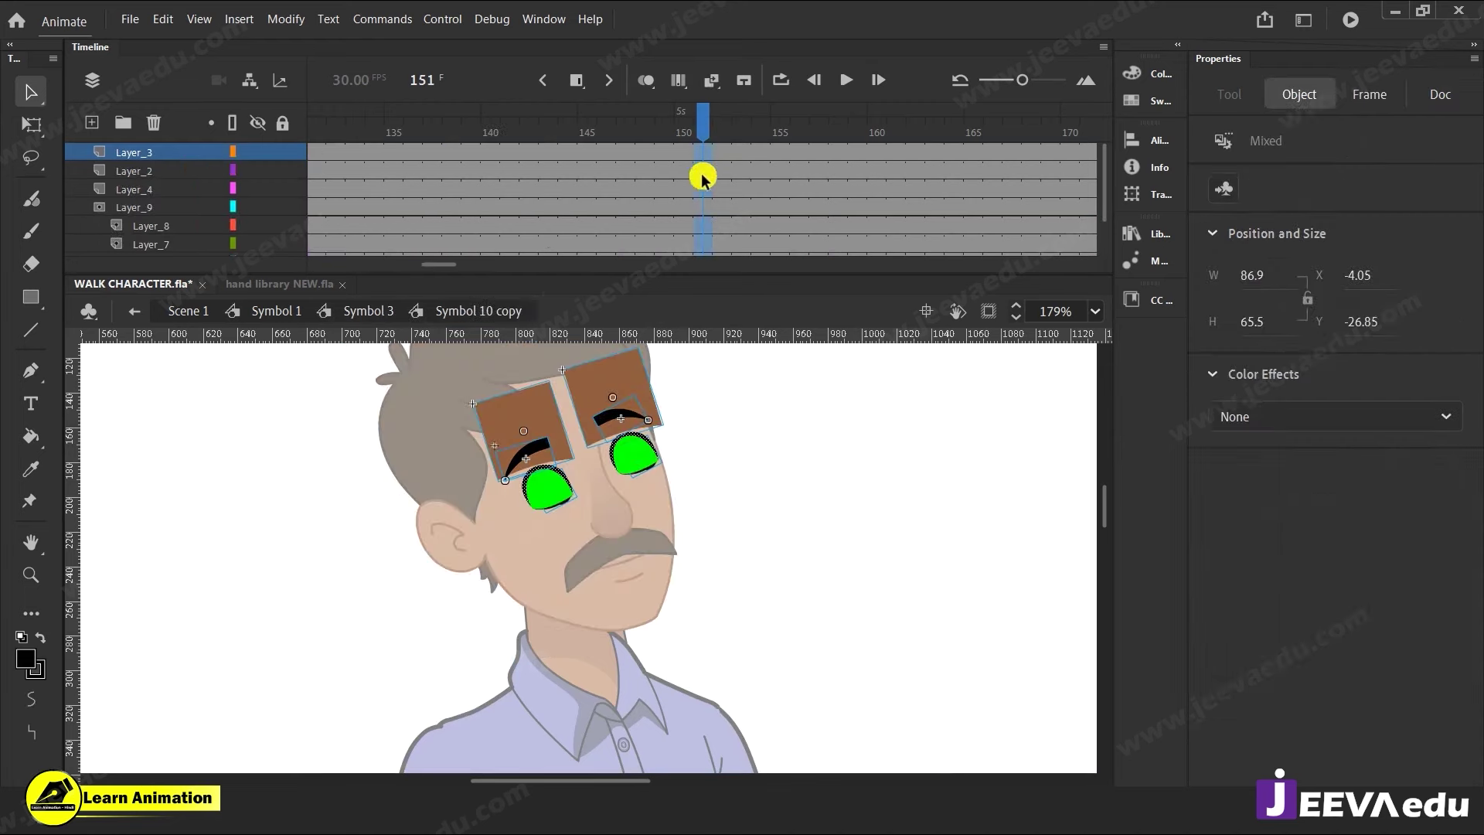
left_click(704, 151)
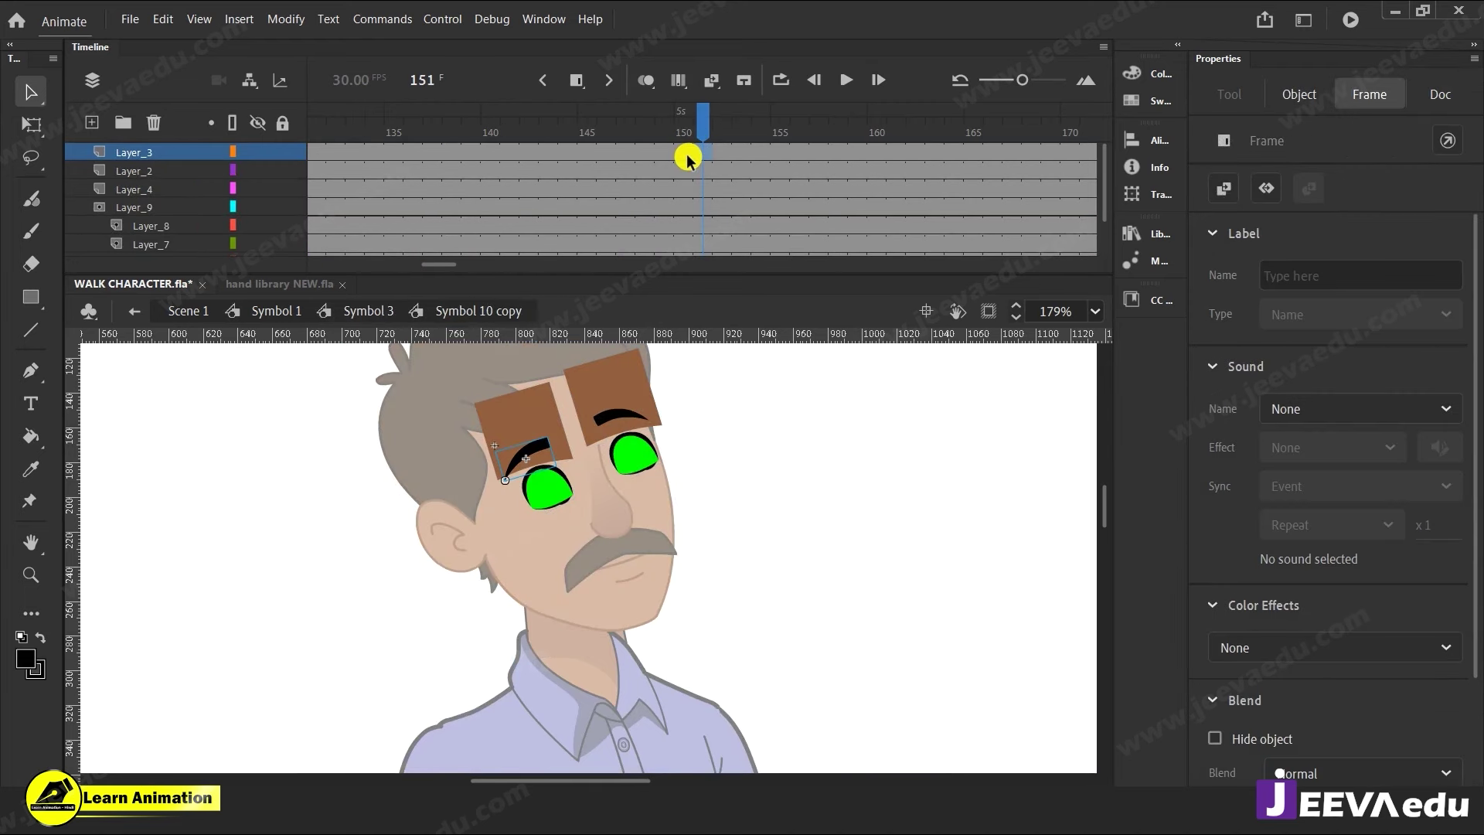
mouse_move(400, 267)
left_mouse_down()
mouse_move(360, 275)
mouse_move(386, 276)
left_mouse_up()
scroll(437, 222, "down", 1)
left_click_drag(447, 229, 661, 172)
left_click_drag(545, 158, 966, 147)
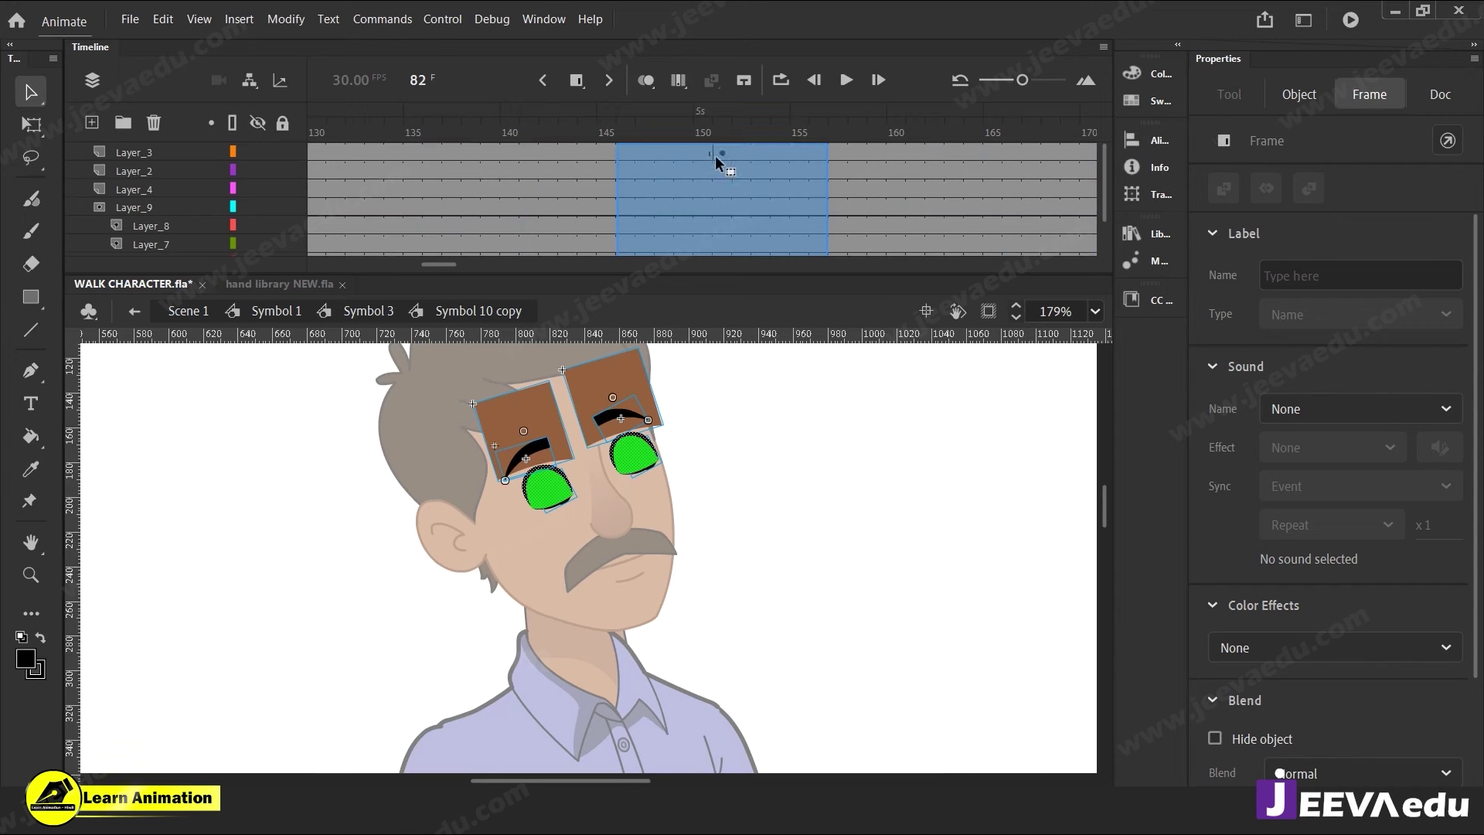
left_click_drag(718, 159, 719, 158)
left_click(272, 313)
Examine the full figure at frame 172 and review the keyframes and tweens along the body timeline.
left_click_drag(625, 135, 935, 224)
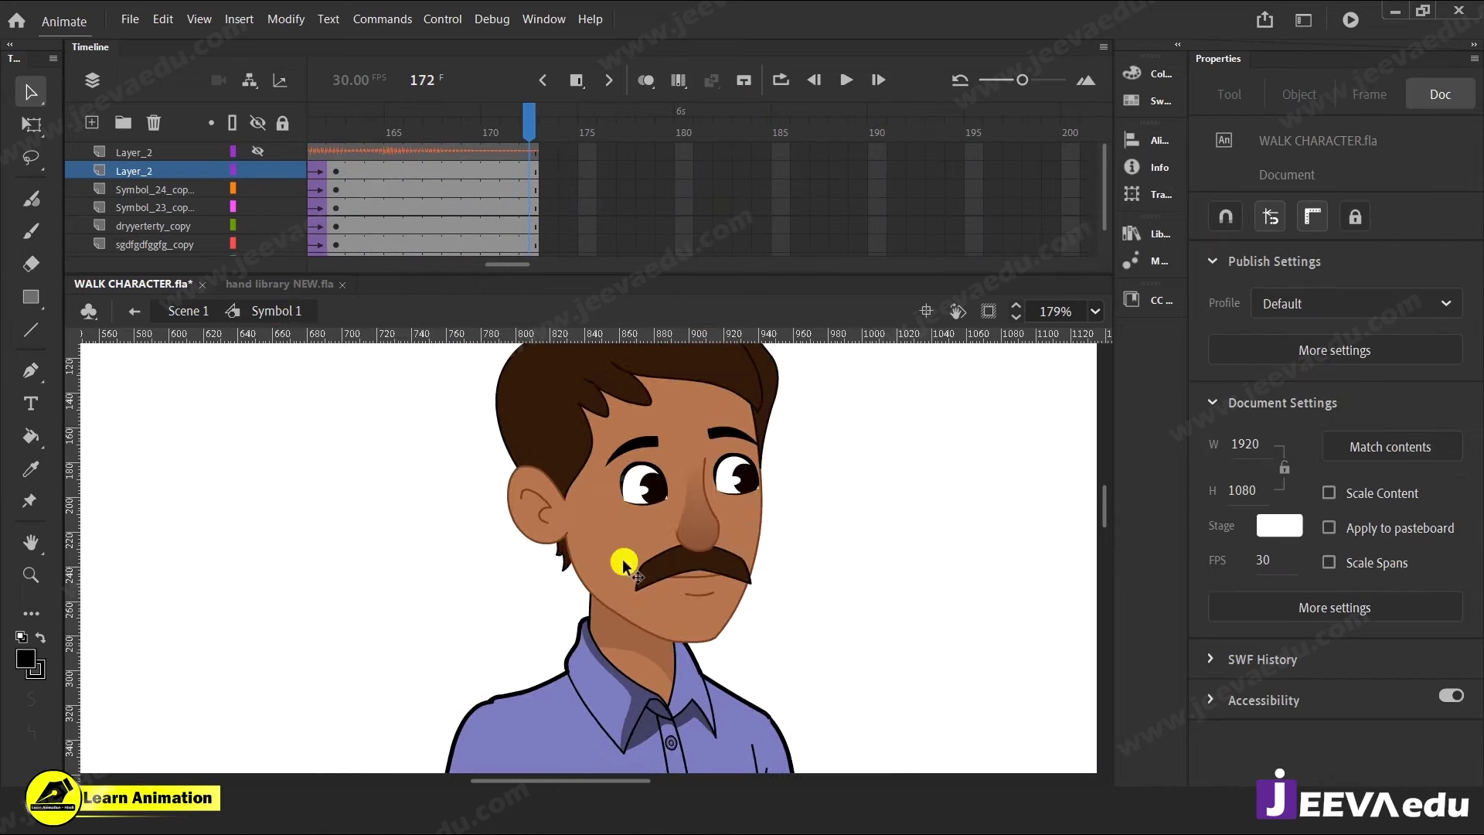
key("z")
left_click(629, 625, "alt")
left_click(645, 633, "alt")
left_click(672, 664, "alt")
left_click(565, 577)
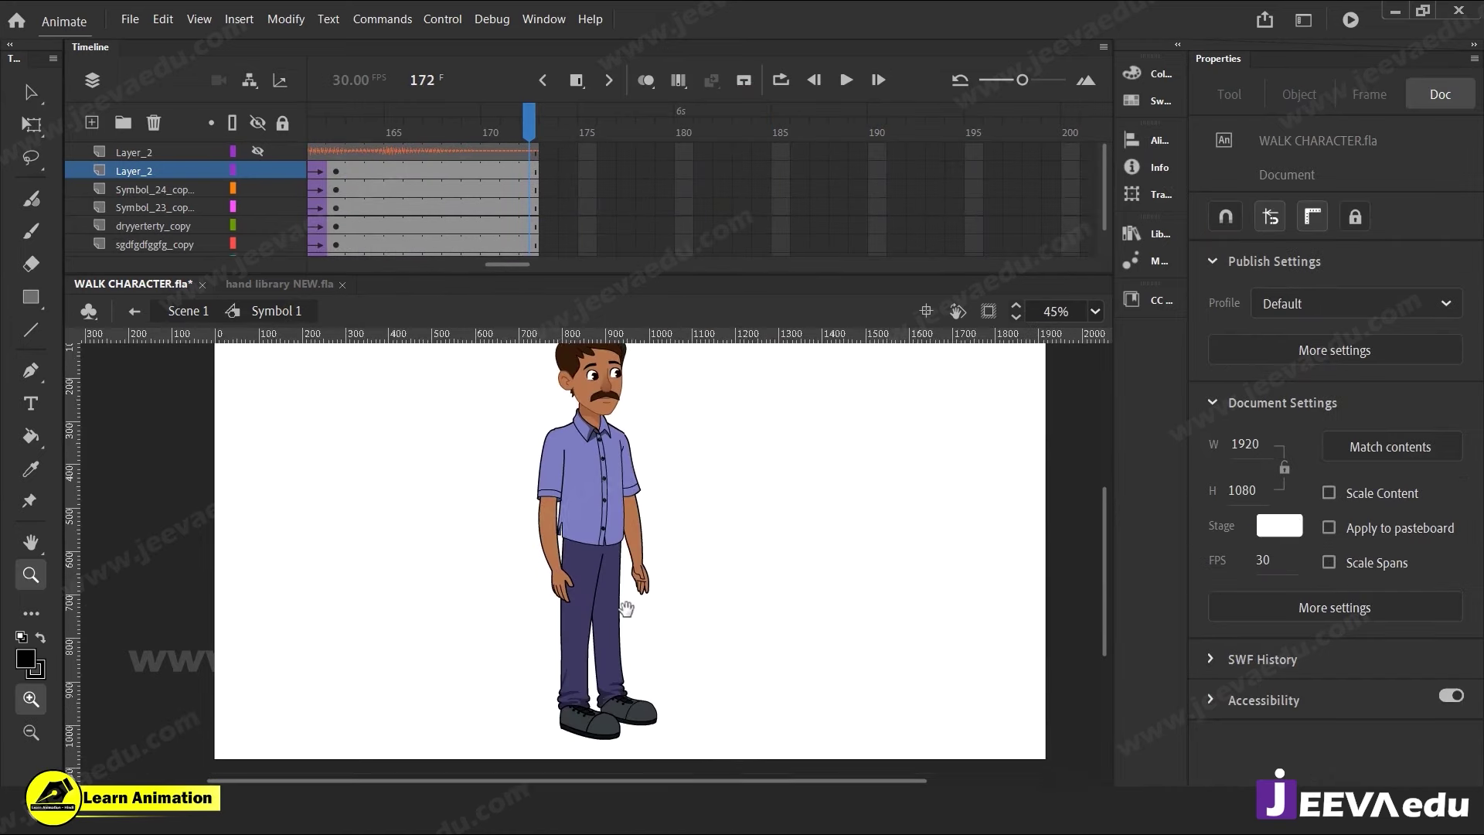
left_click_drag(499, 265, 187, 277)
left_click(319, 150)
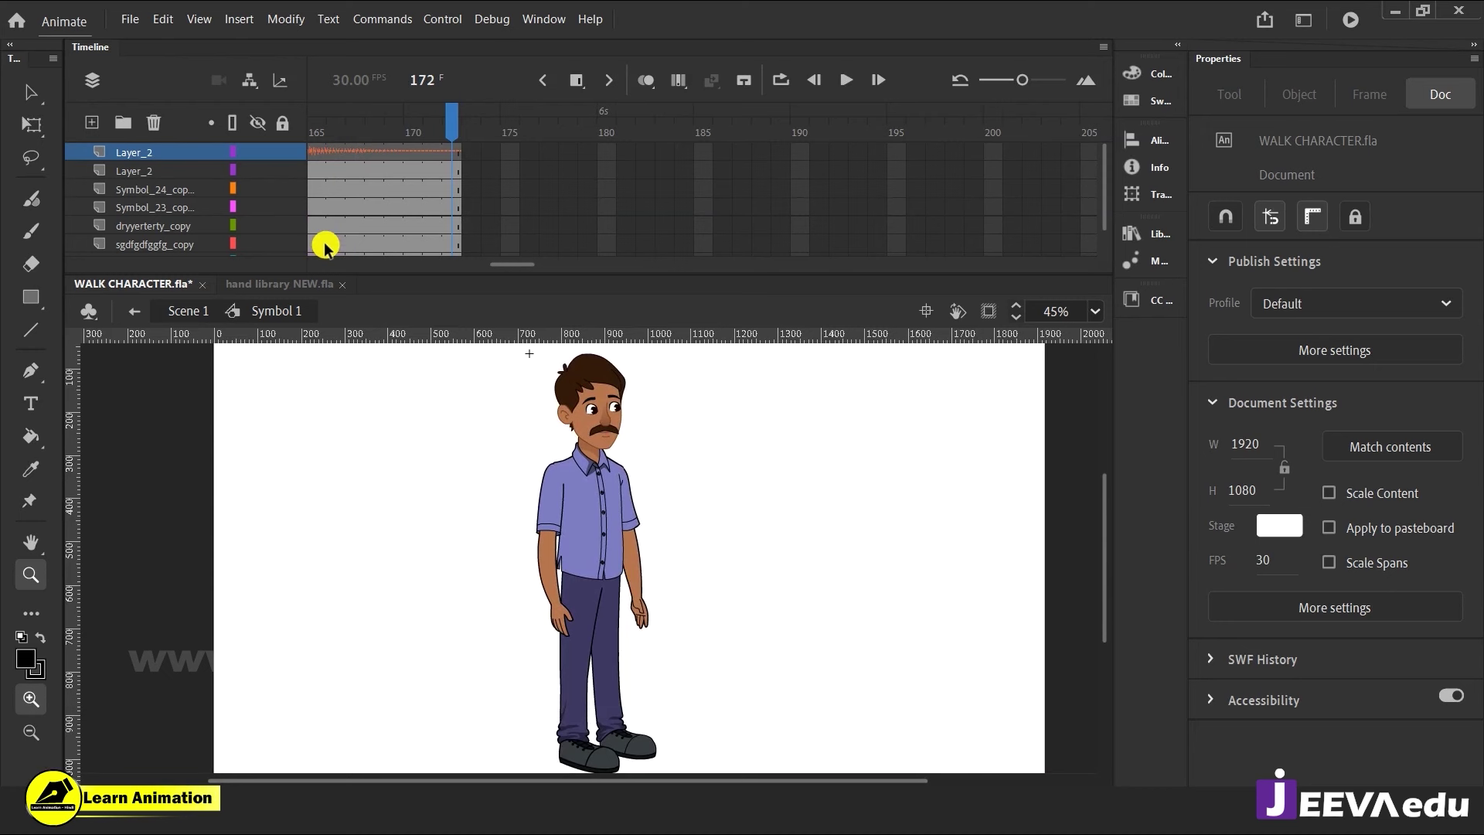
left_click_drag(524, 270, 282, 274)
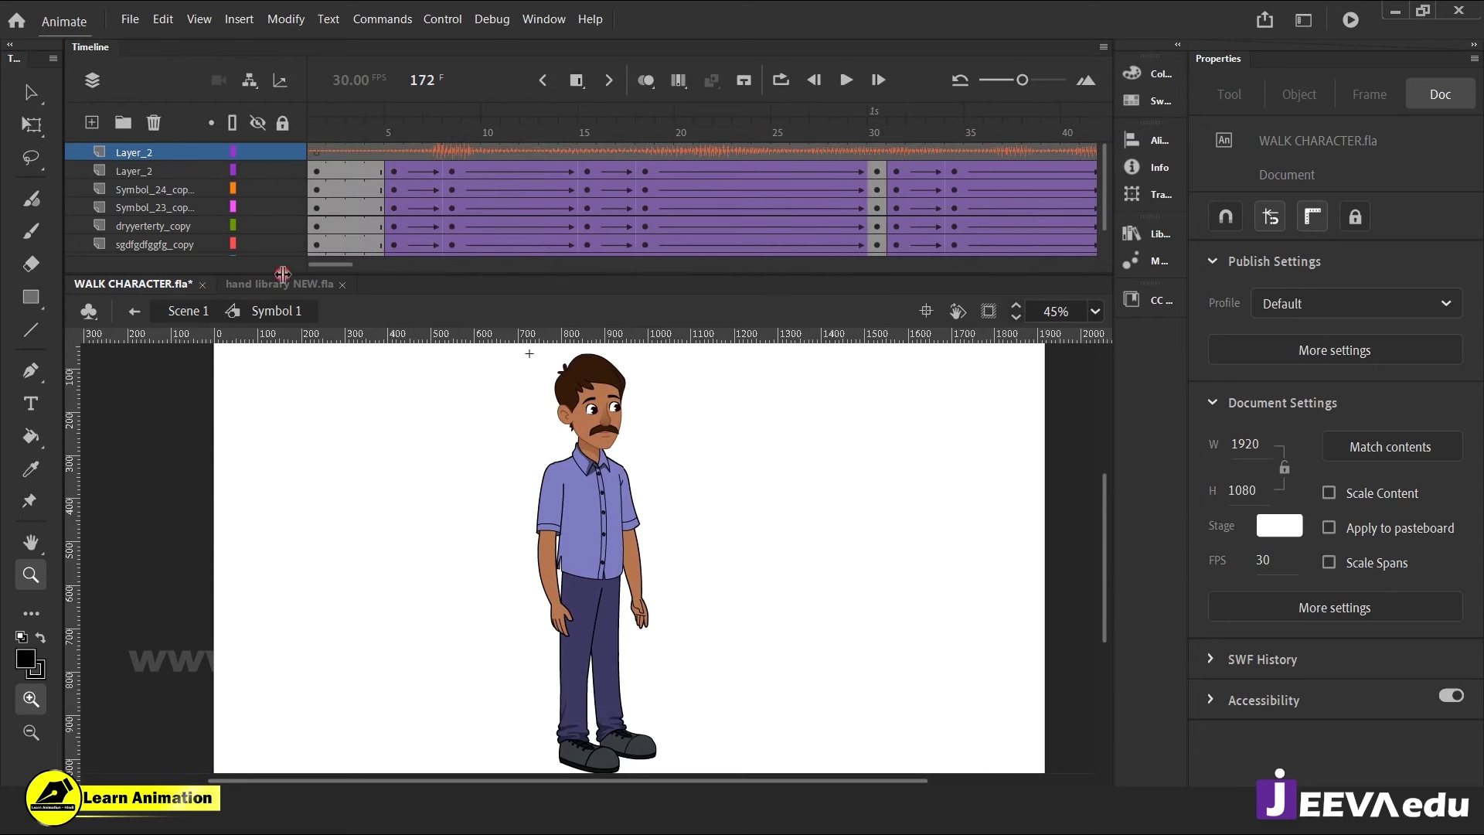
left_click(415, 169)
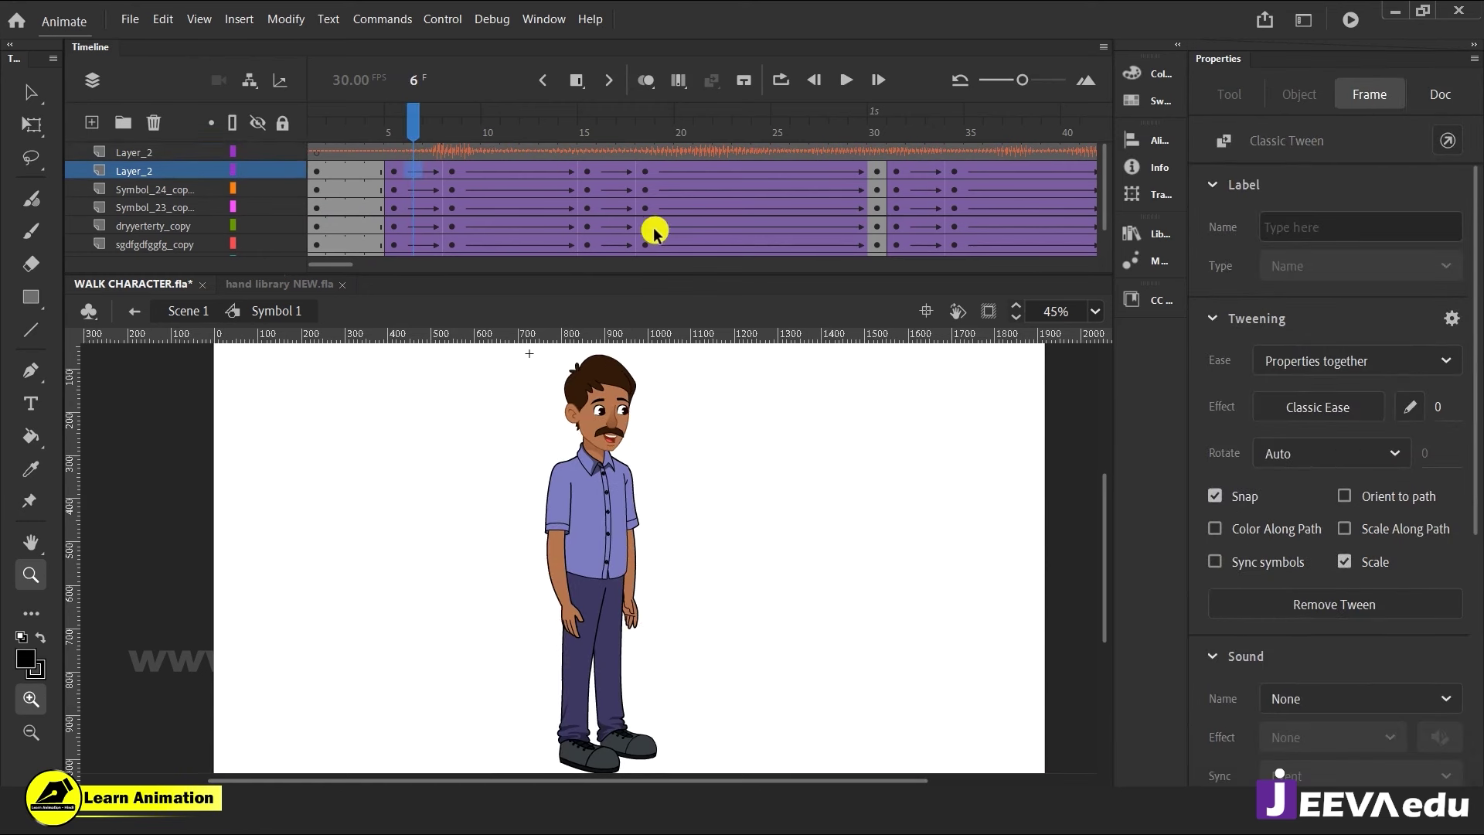
left_click_drag(334, 268, 356, 264)
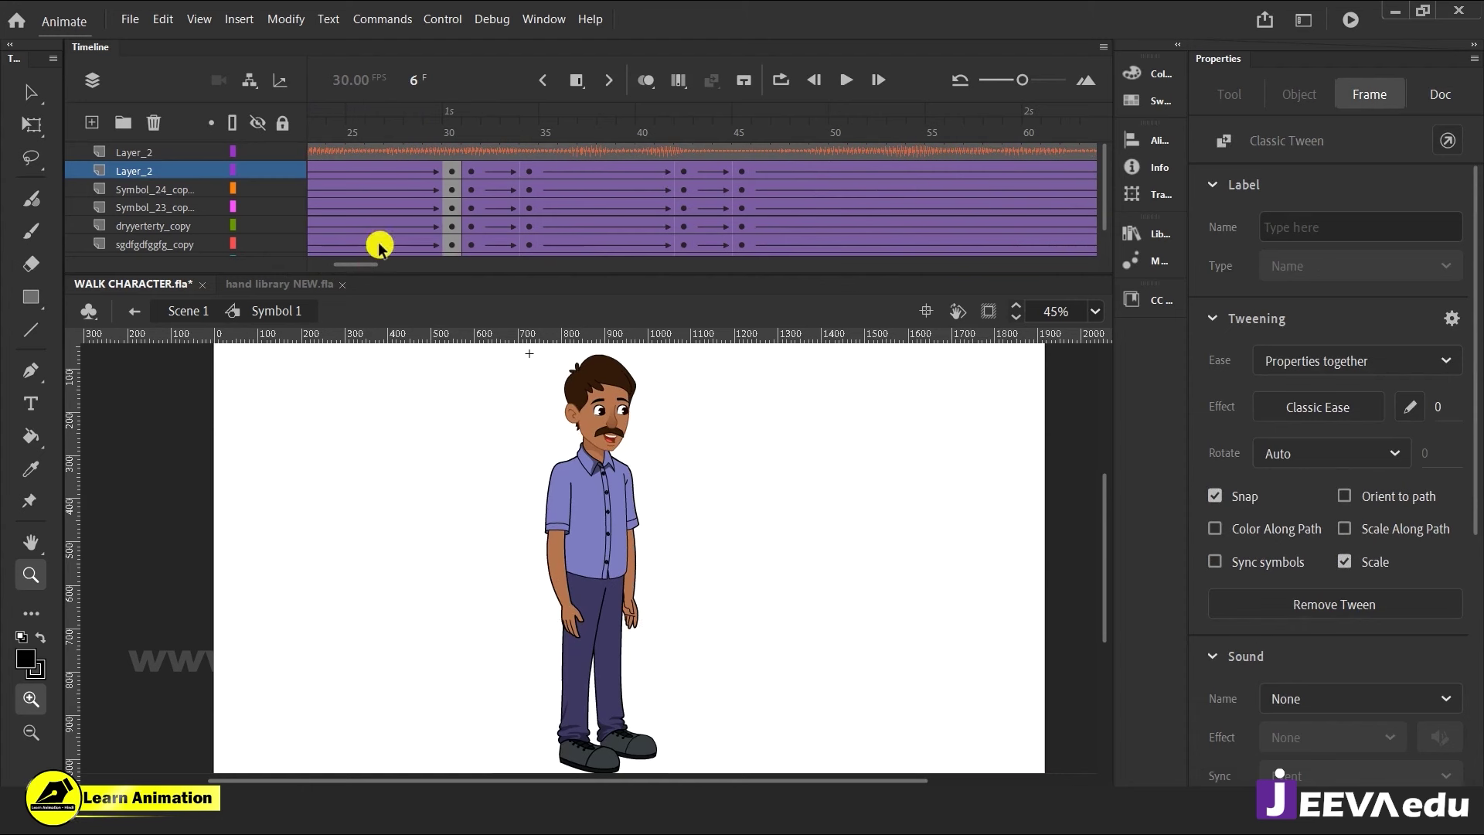
left_click_drag(330, 267, 391, 264)
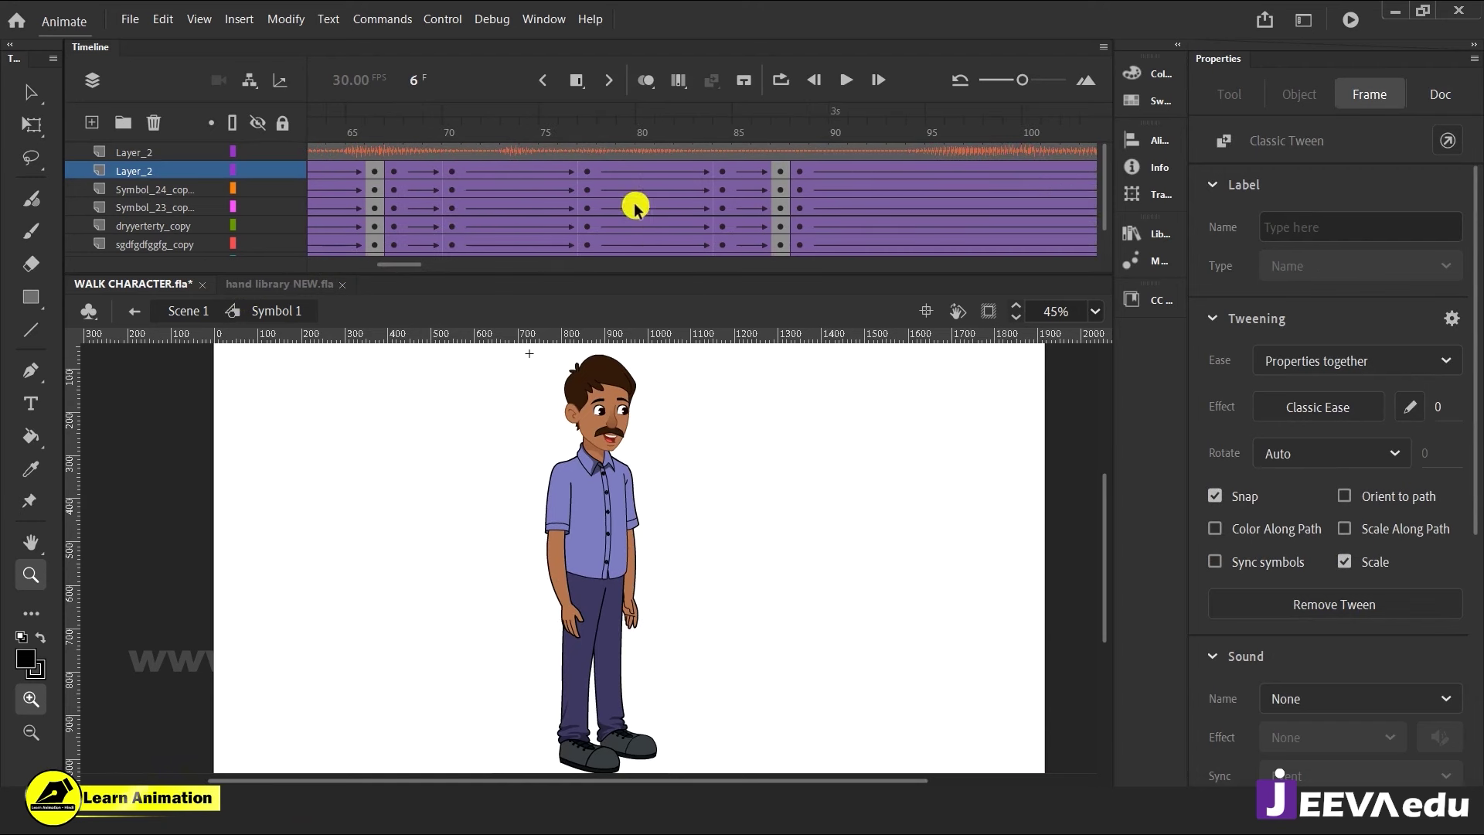
left_click_drag(432, 269, 293, 275)
Copy the 5.wav sound layer from Symbol 1, replace Scene 1's existing Layer_2 with it, and return to frame 1.
right_click(149, 159)
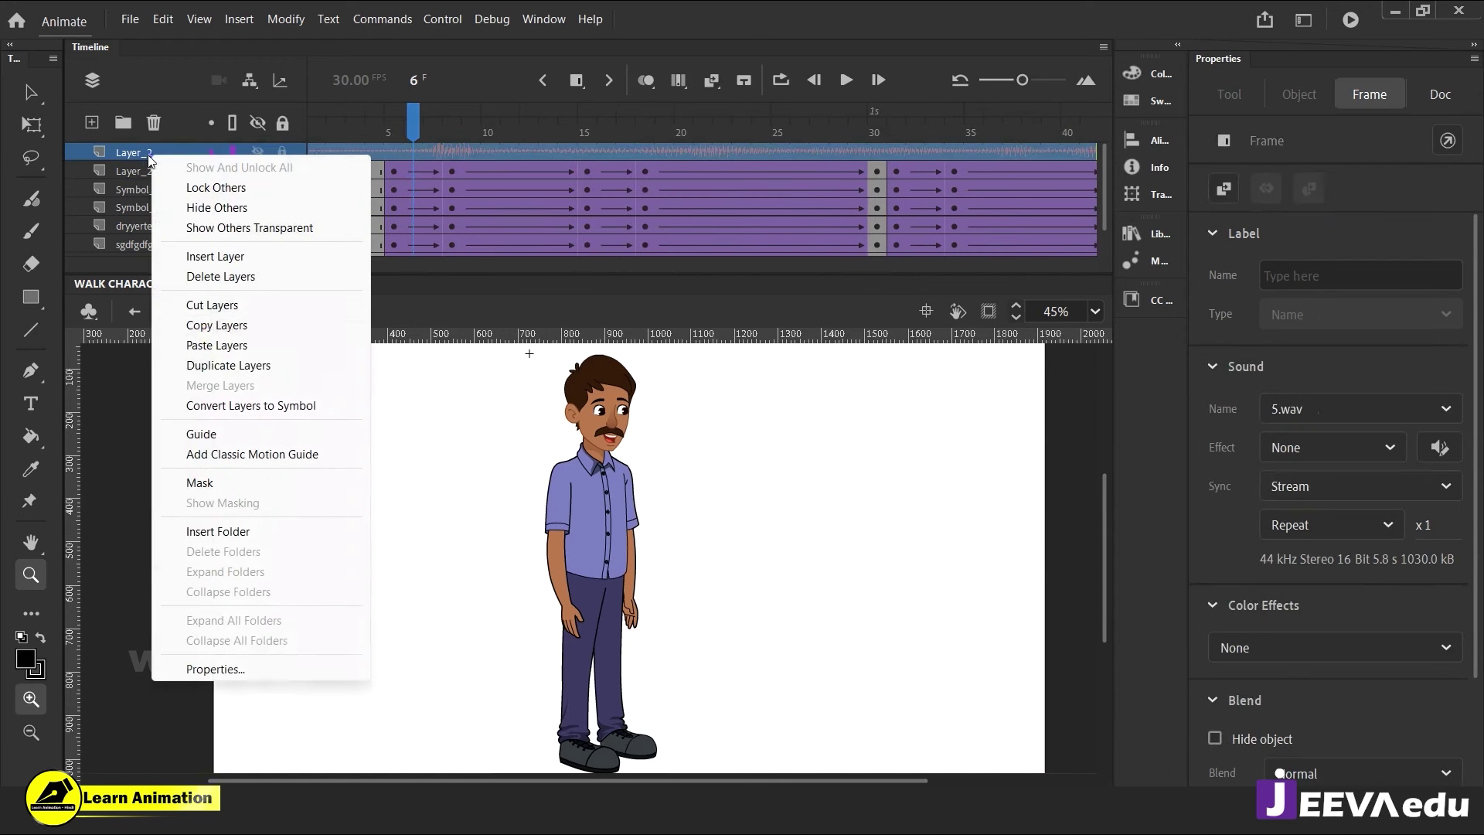
left_click(212, 331)
left_click(180, 312)
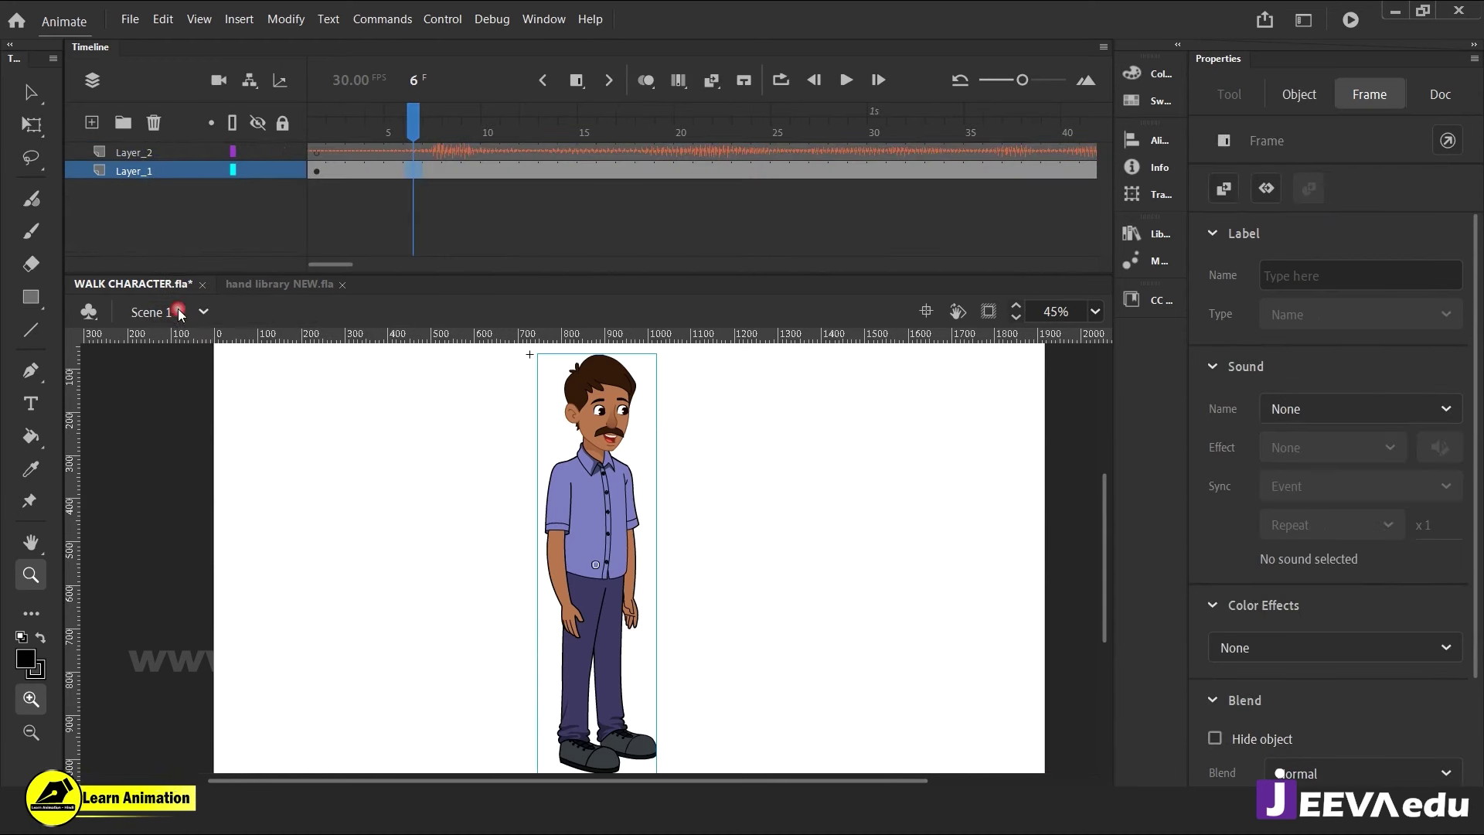
left_click(161, 148)
left_click(160, 123)
right_click(166, 152)
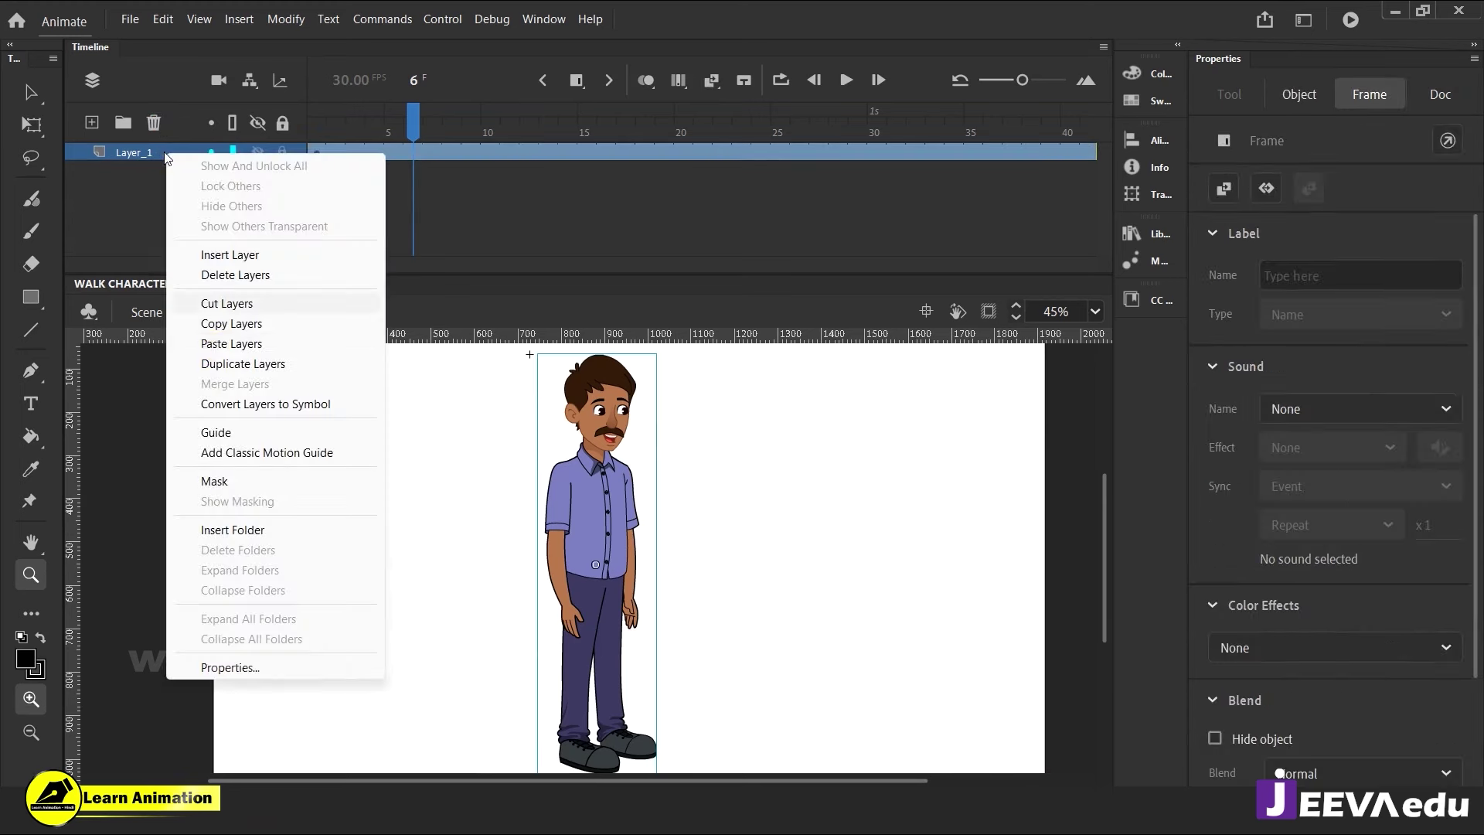
left_click(216, 344)
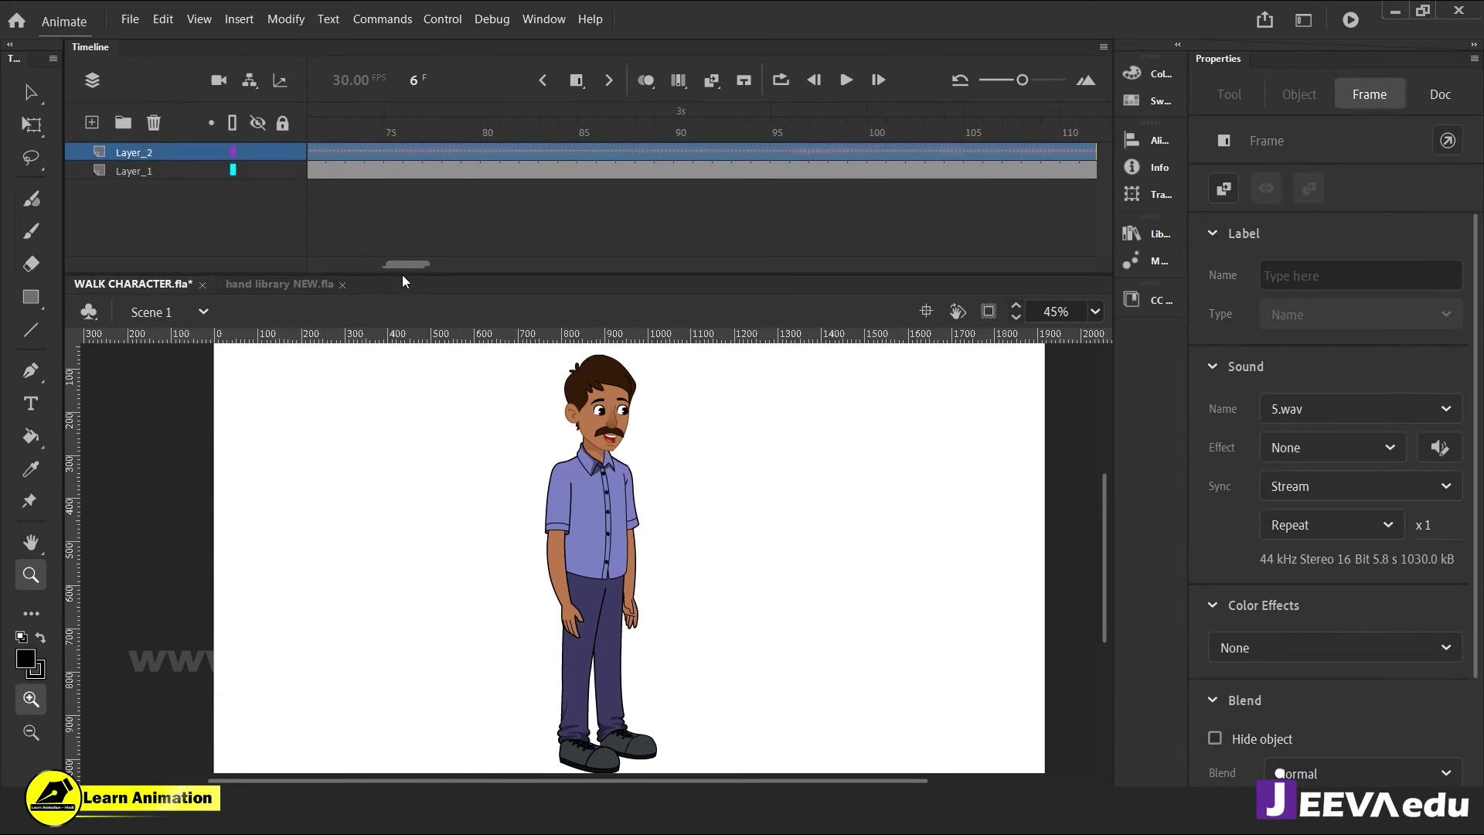
left_click(599, 229)
left_click_drag(510, 263, 215, 266)
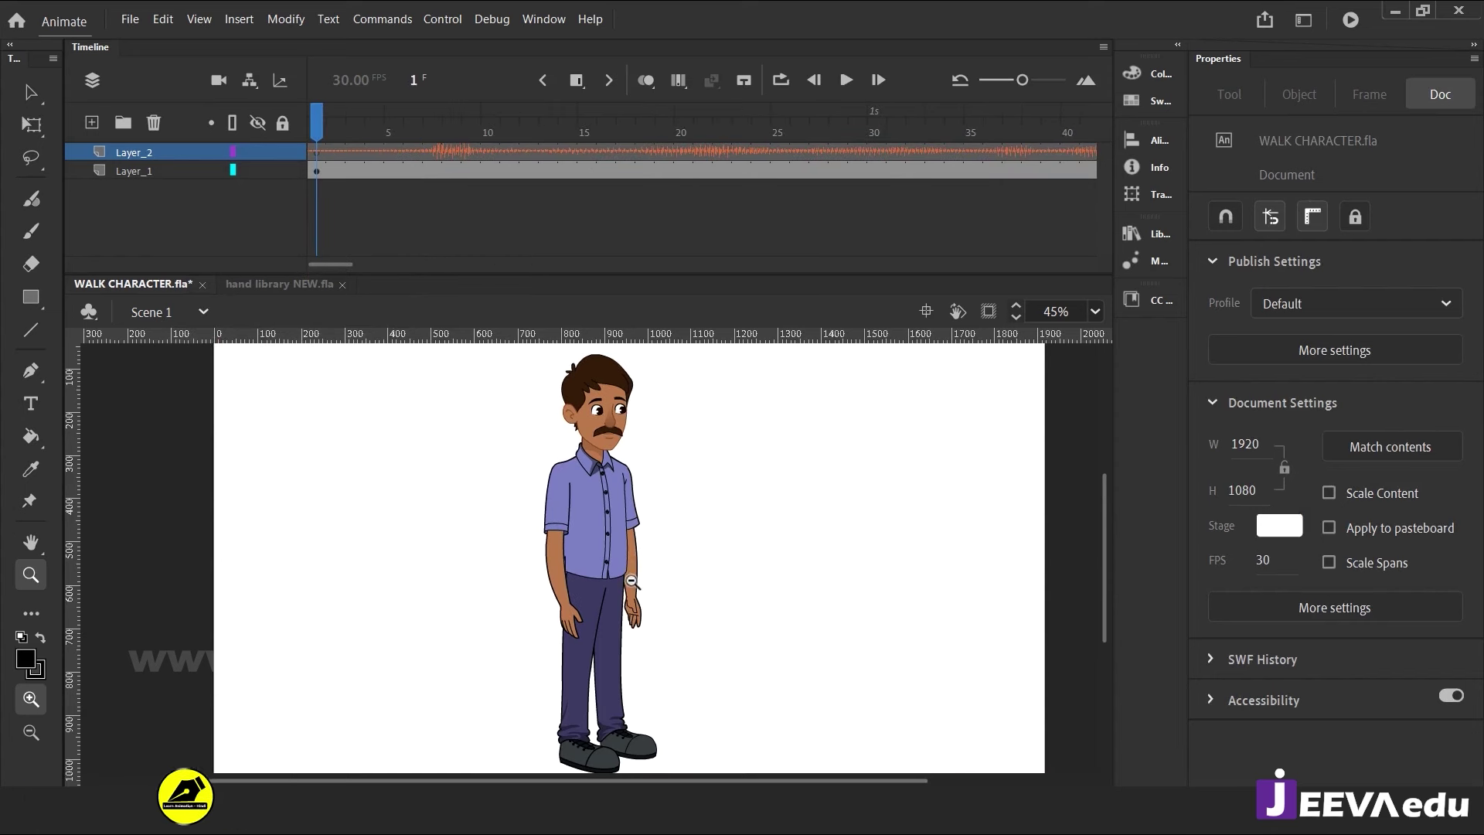
Duplicate the character on the stage, enlarge one instance to about 643 by 2233 px, and place it on the stage's left side as a close-up.
left_click(632, 580, "alt")
left_click_drag(556, 553, 516, 570)
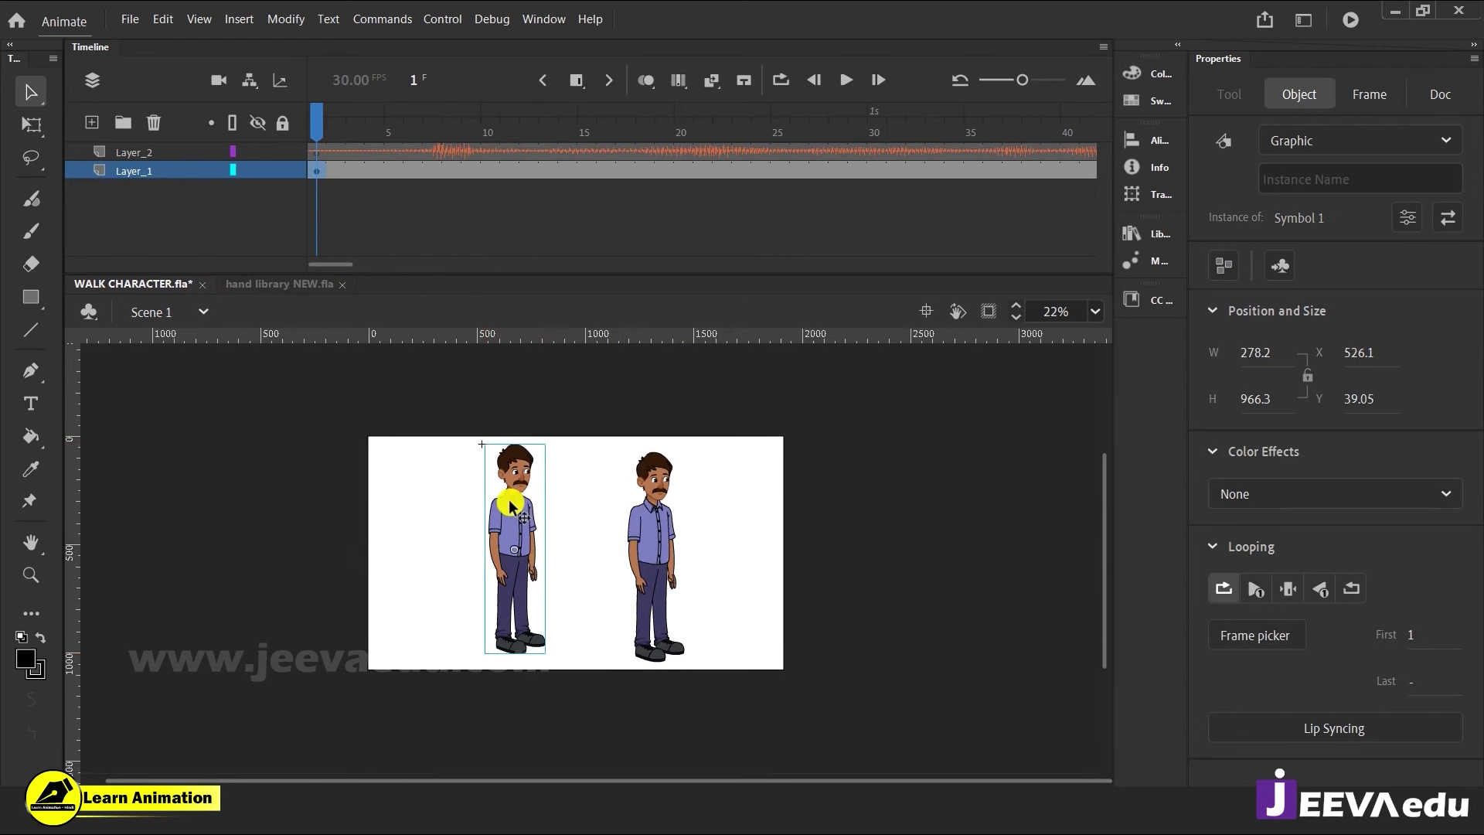
left_click_drag(550, 444, 575, 344)
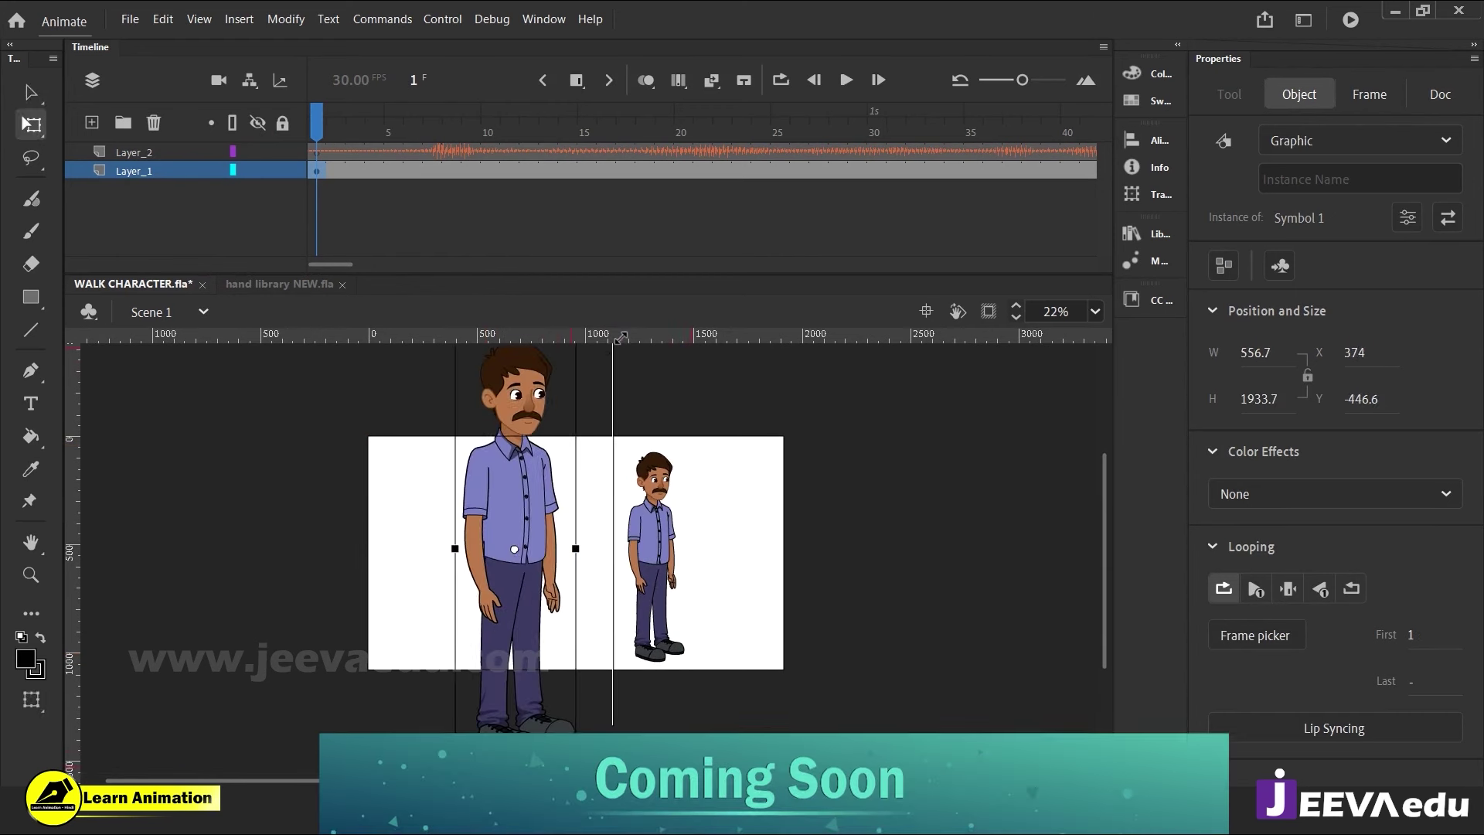
left_click_drag(515, 534, 464, 653)
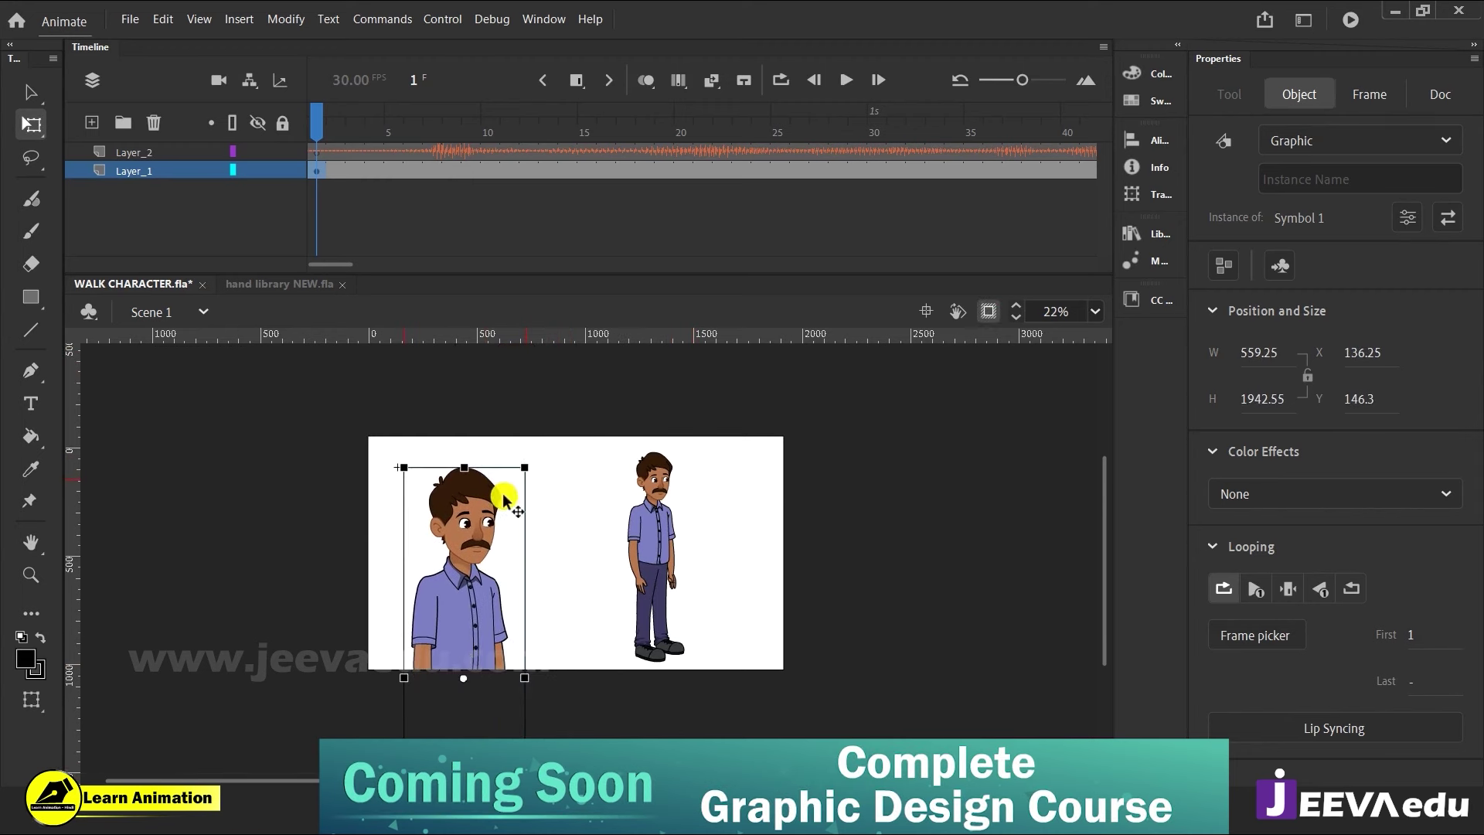
left_click_drag(528, 465, 543, 435)
left_click_drag(482, 500, 473, 516)
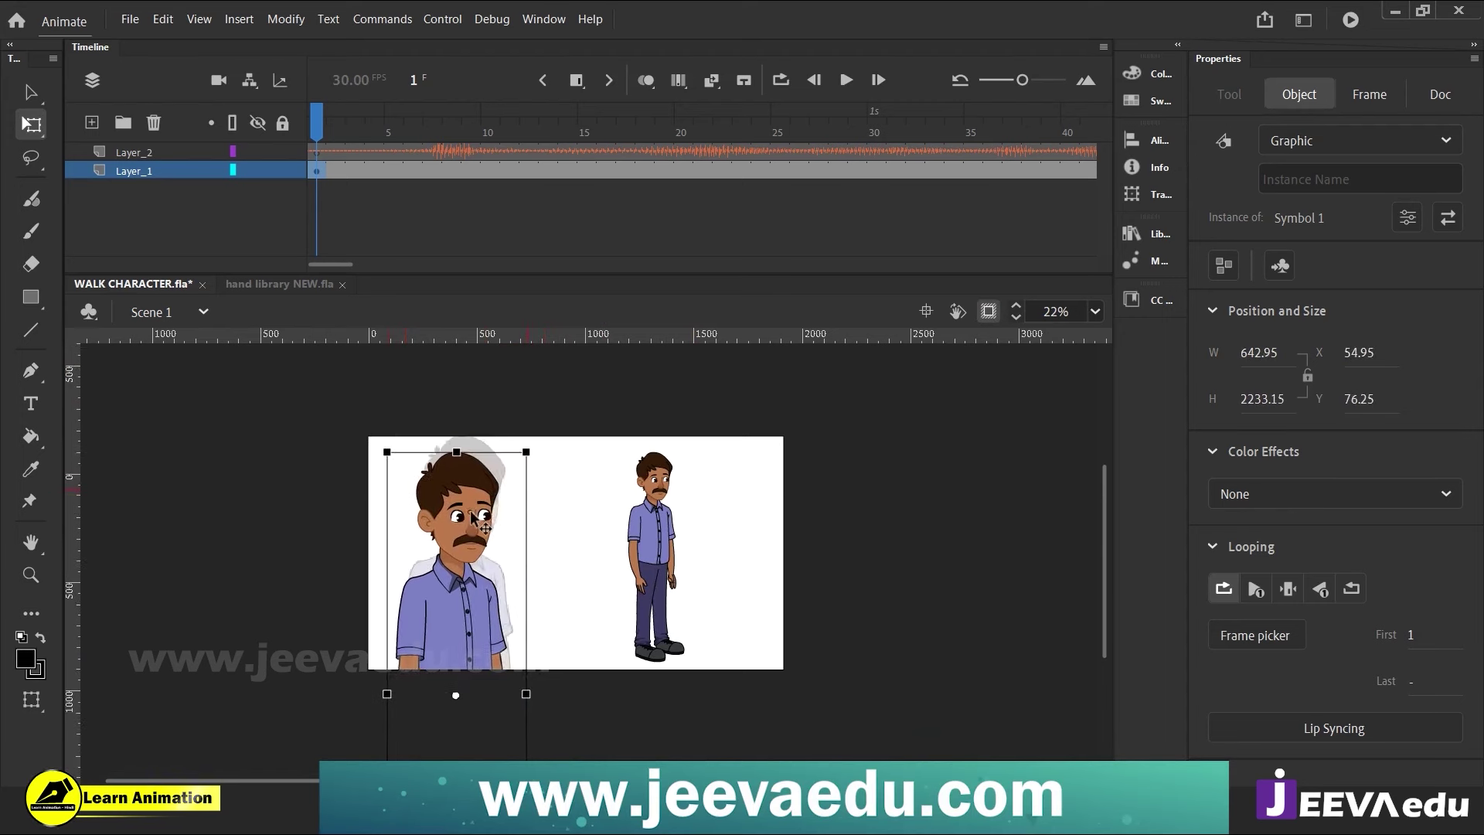
Check the gesture at frame 25, shift the close-up character slightly up and to the right, and return to frame 1.
left_click_drag(375, 152, 781, 206)
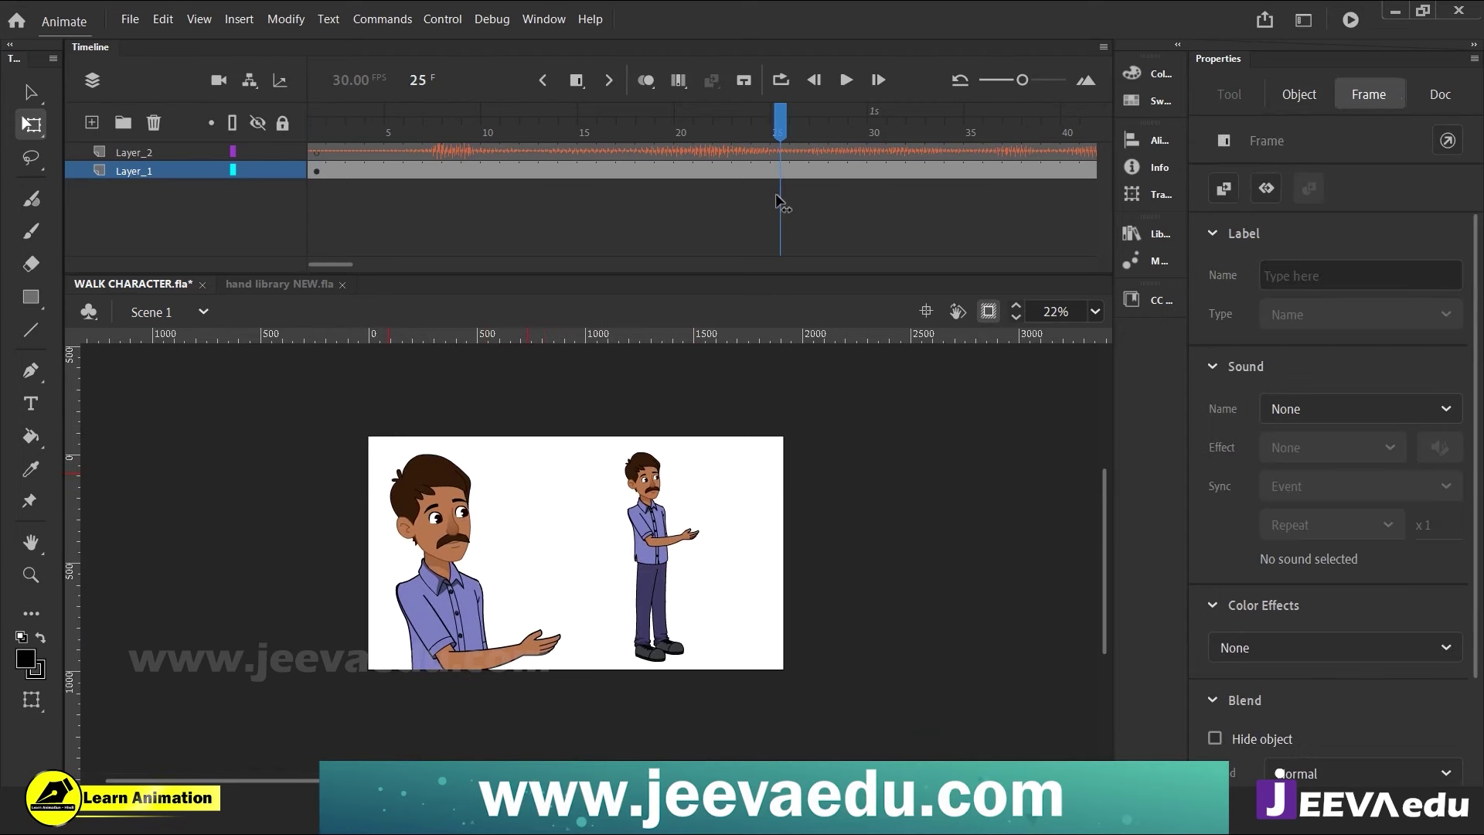
left_click(781, 205)
left_click(447, 536)
left_click_drag(445, 532, 459, 523)
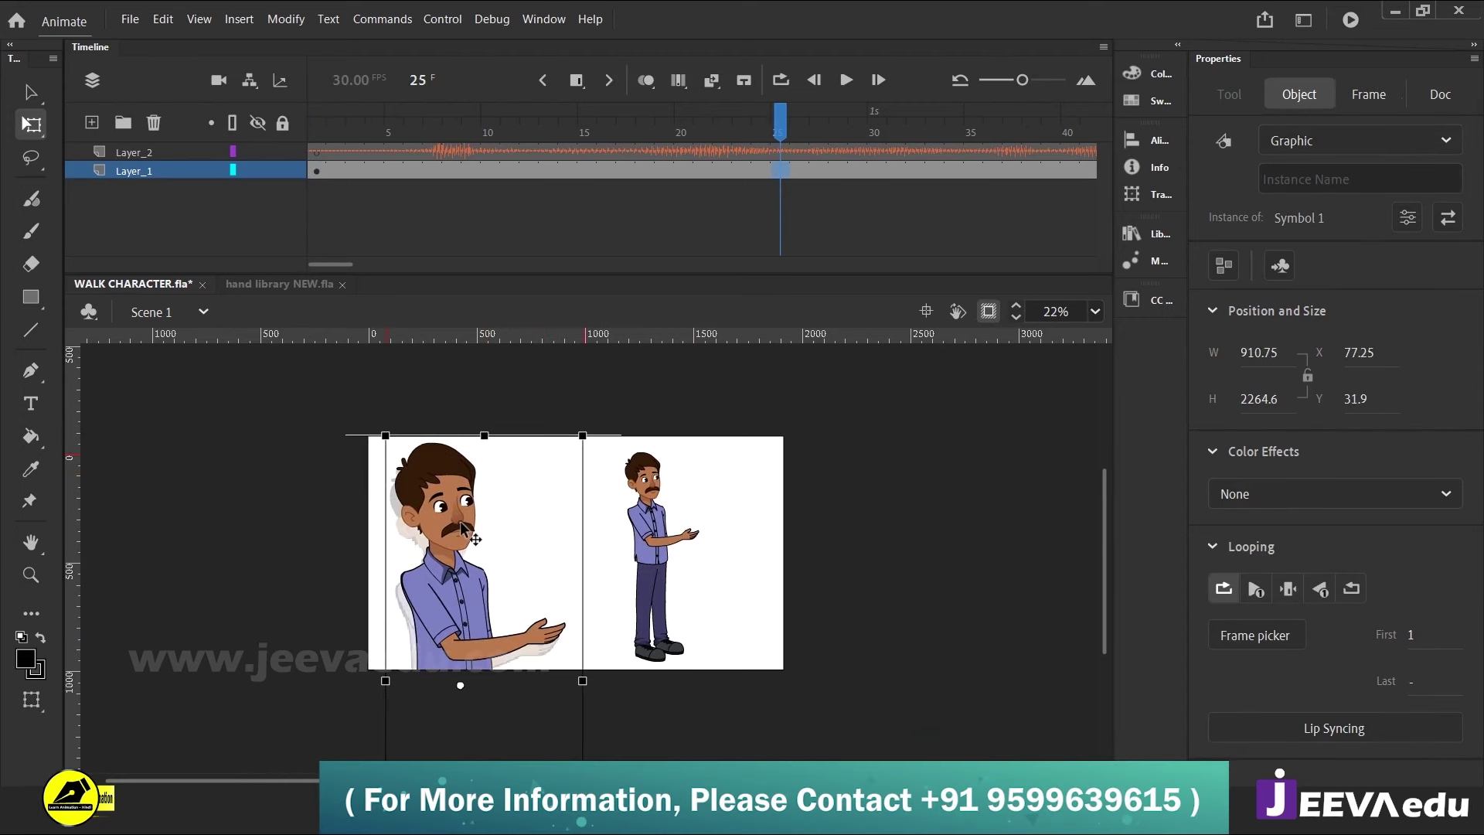
left_click(317, 120)
left_click(223, 234)
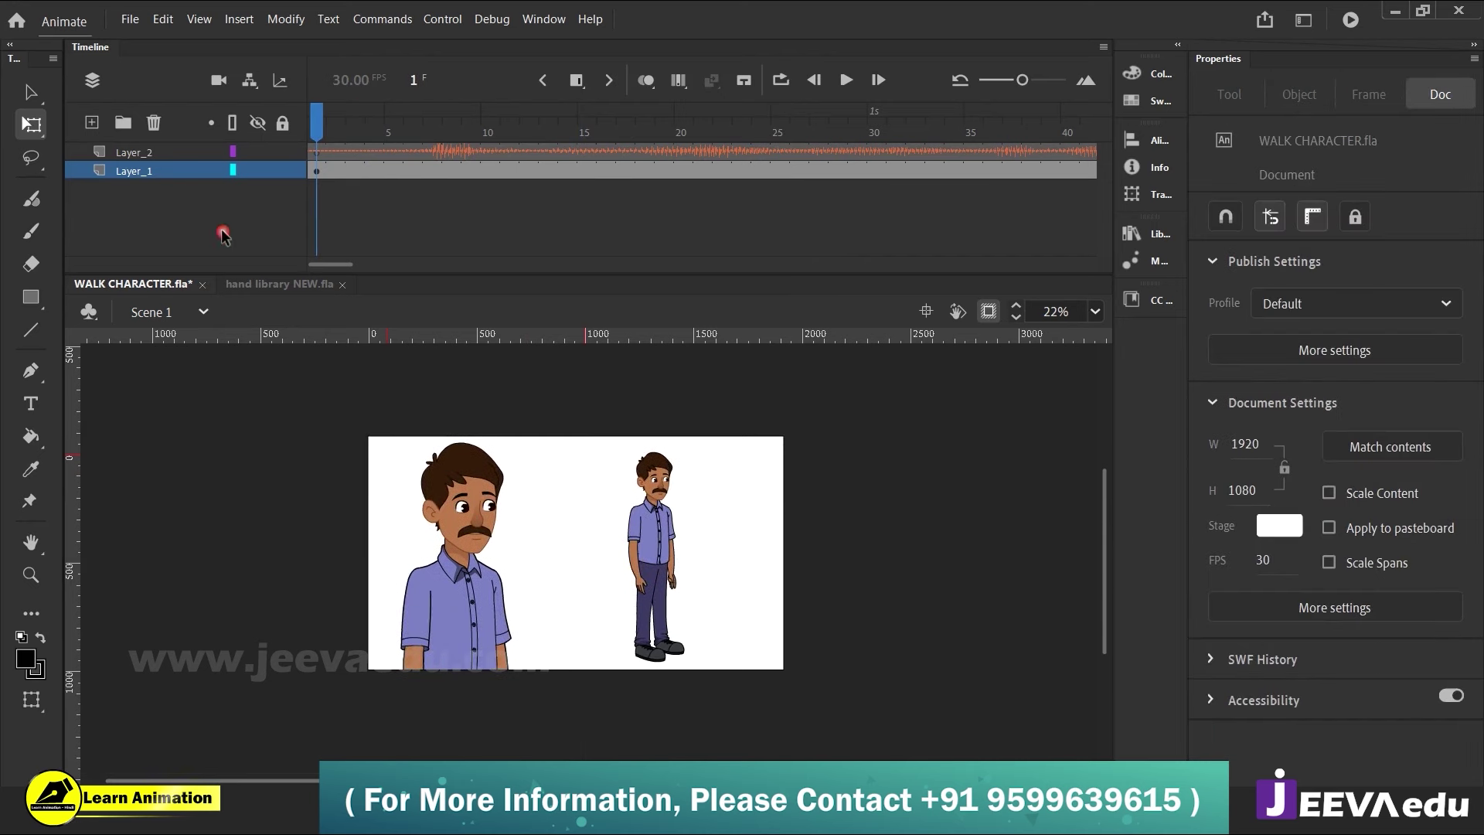
Nudge the full-length character slightly upward to about Y 57.7, then test the movie and close the preview.
left_click(655, 582)
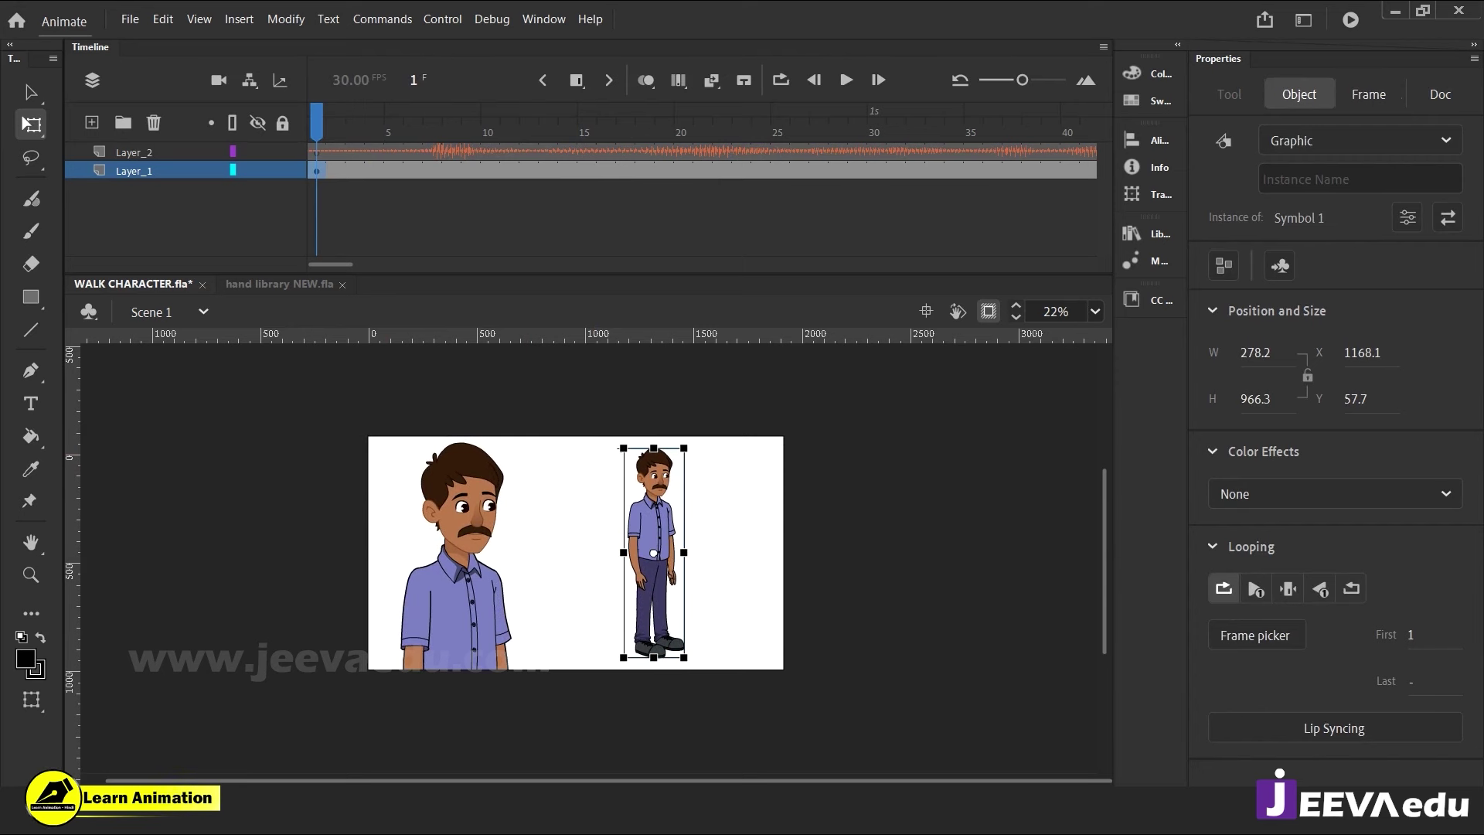
key("ctrl+Return")
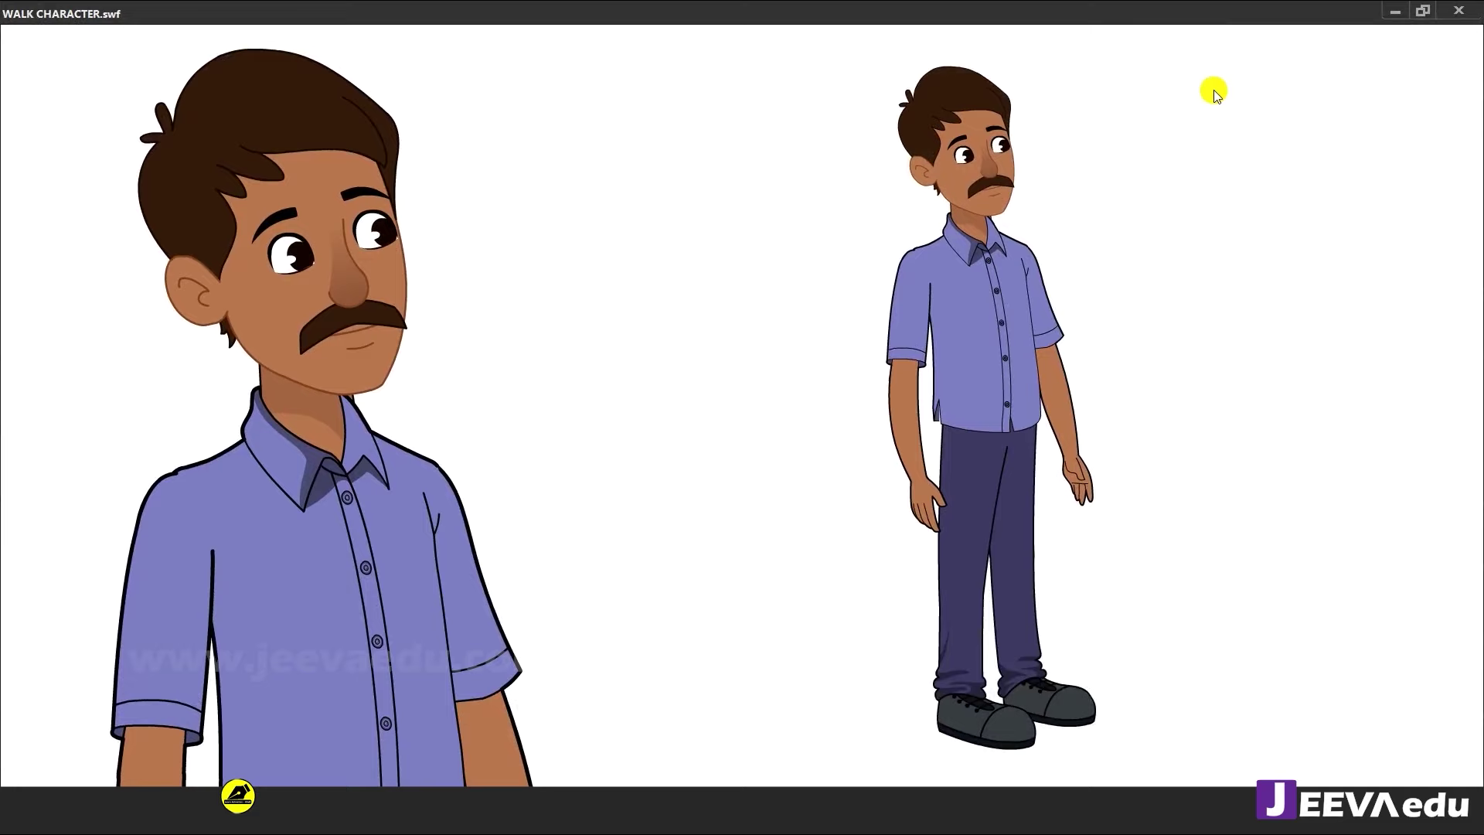
left_click(1467, 18)
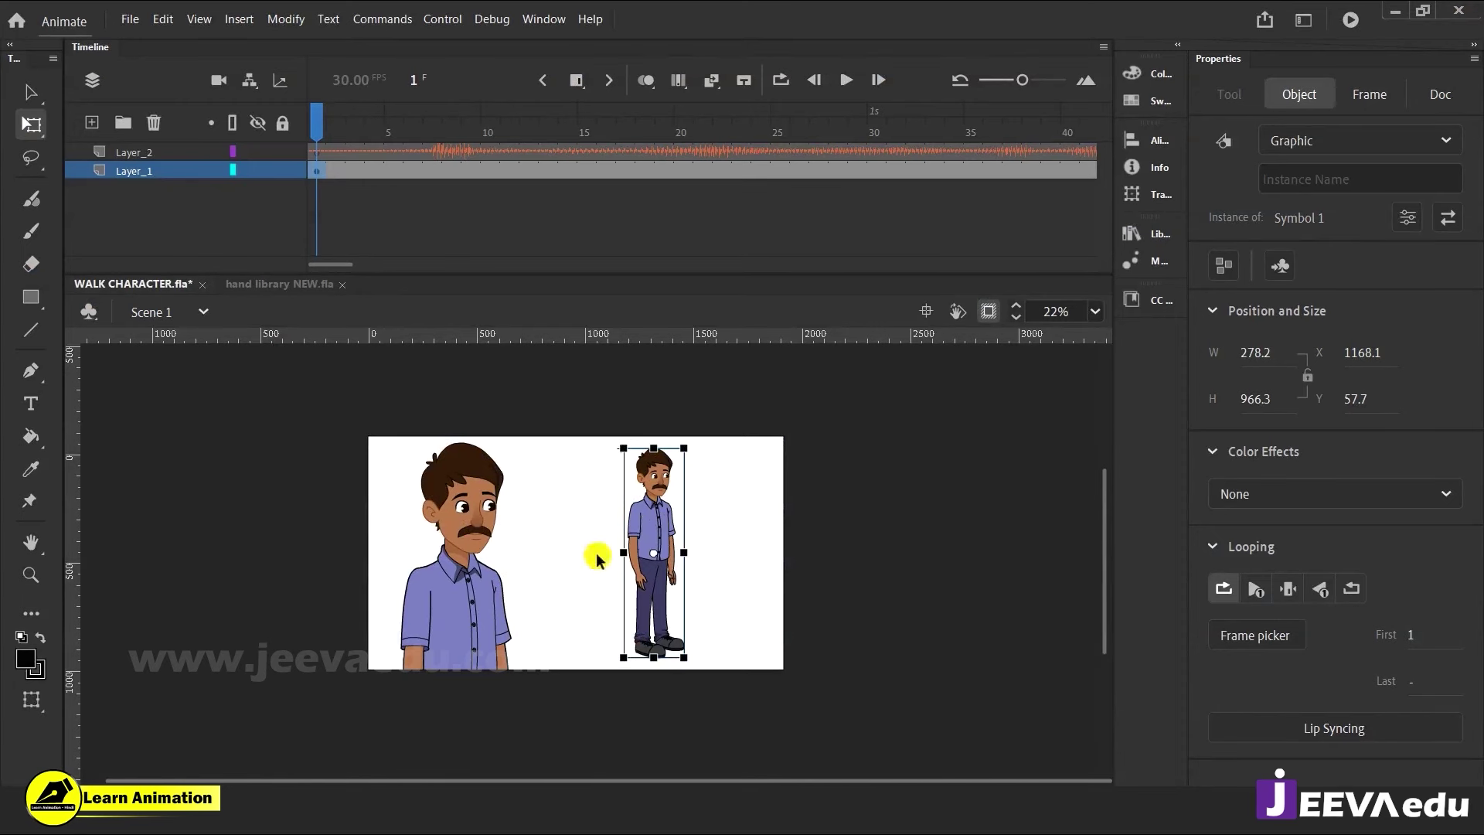
Delete the Layer_2 sound layer from Scene 1 and test the movie again in a maximized preview.
left_click(145, 156)
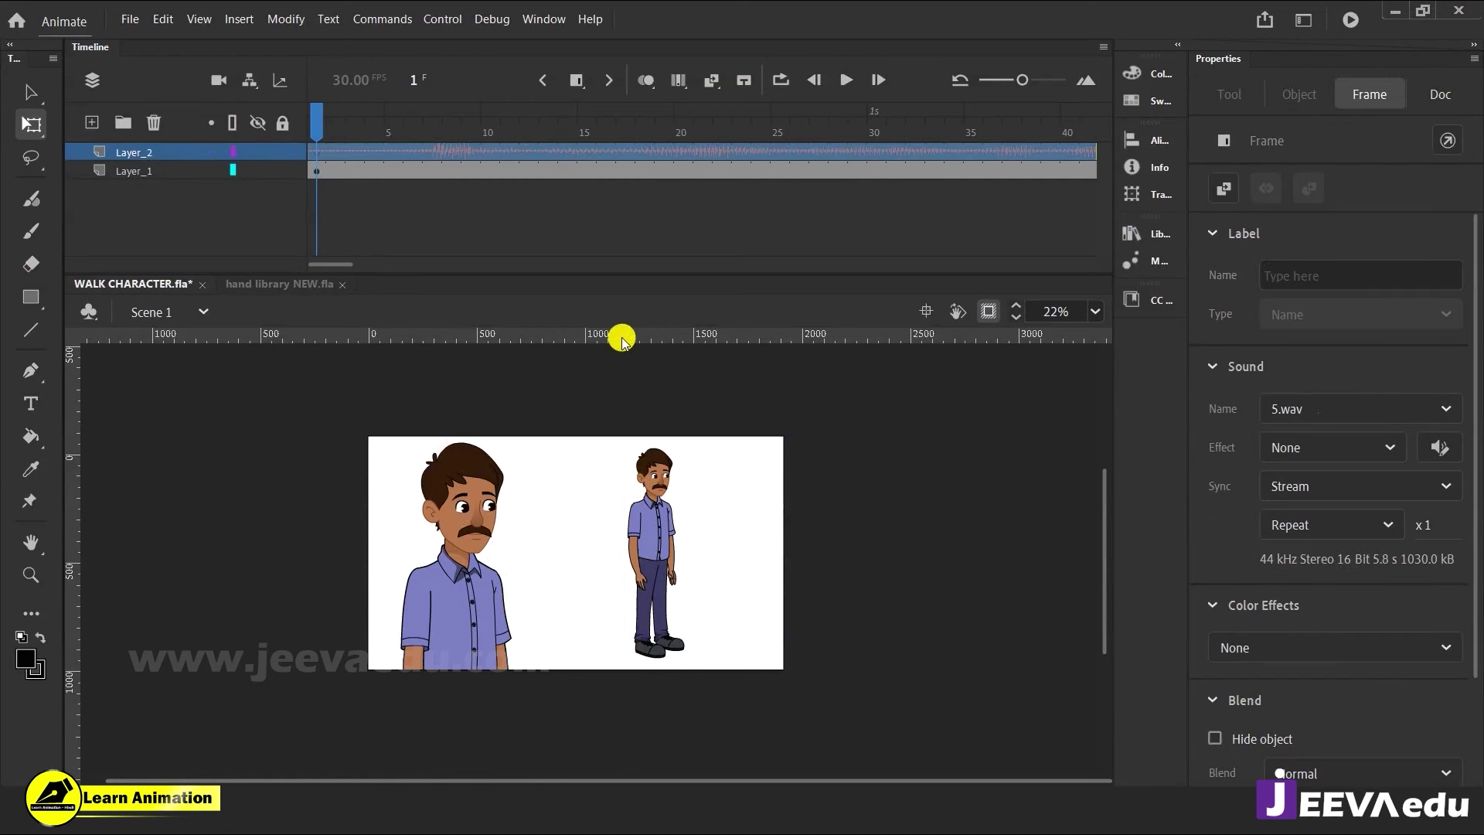
left_click(155, 121)
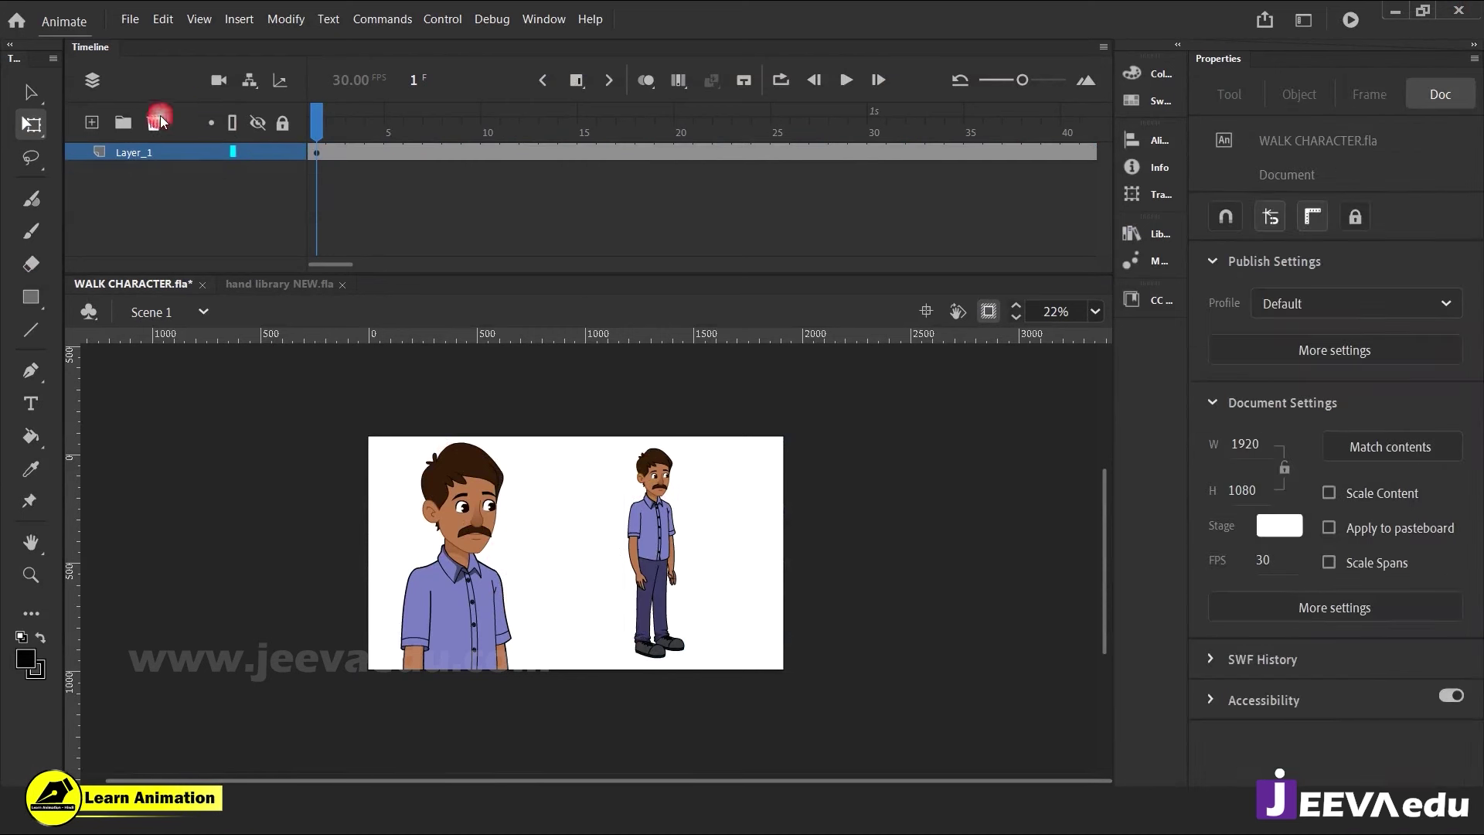
key("ctrl+Return")
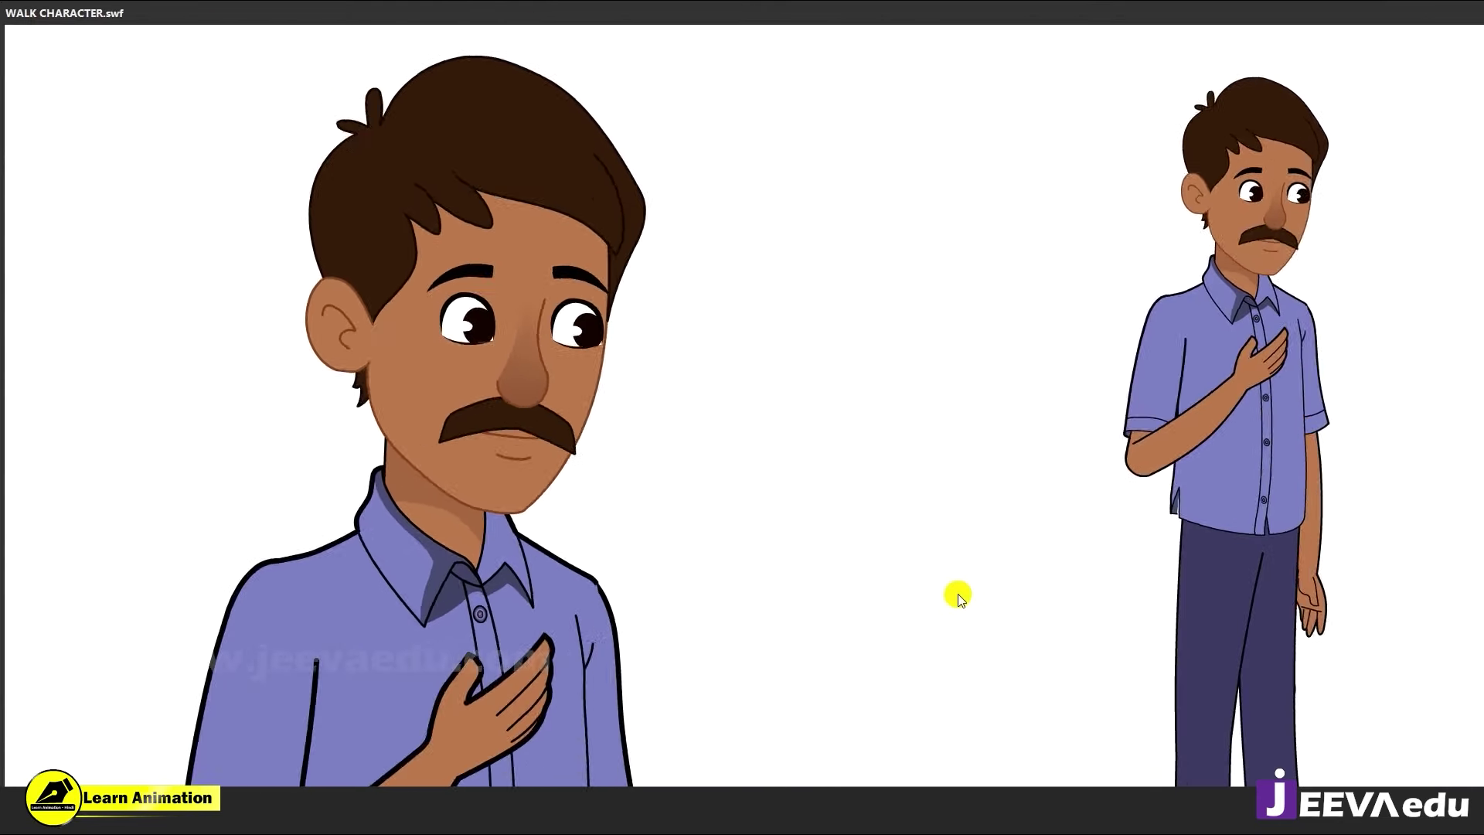
double_click(1000, 16)
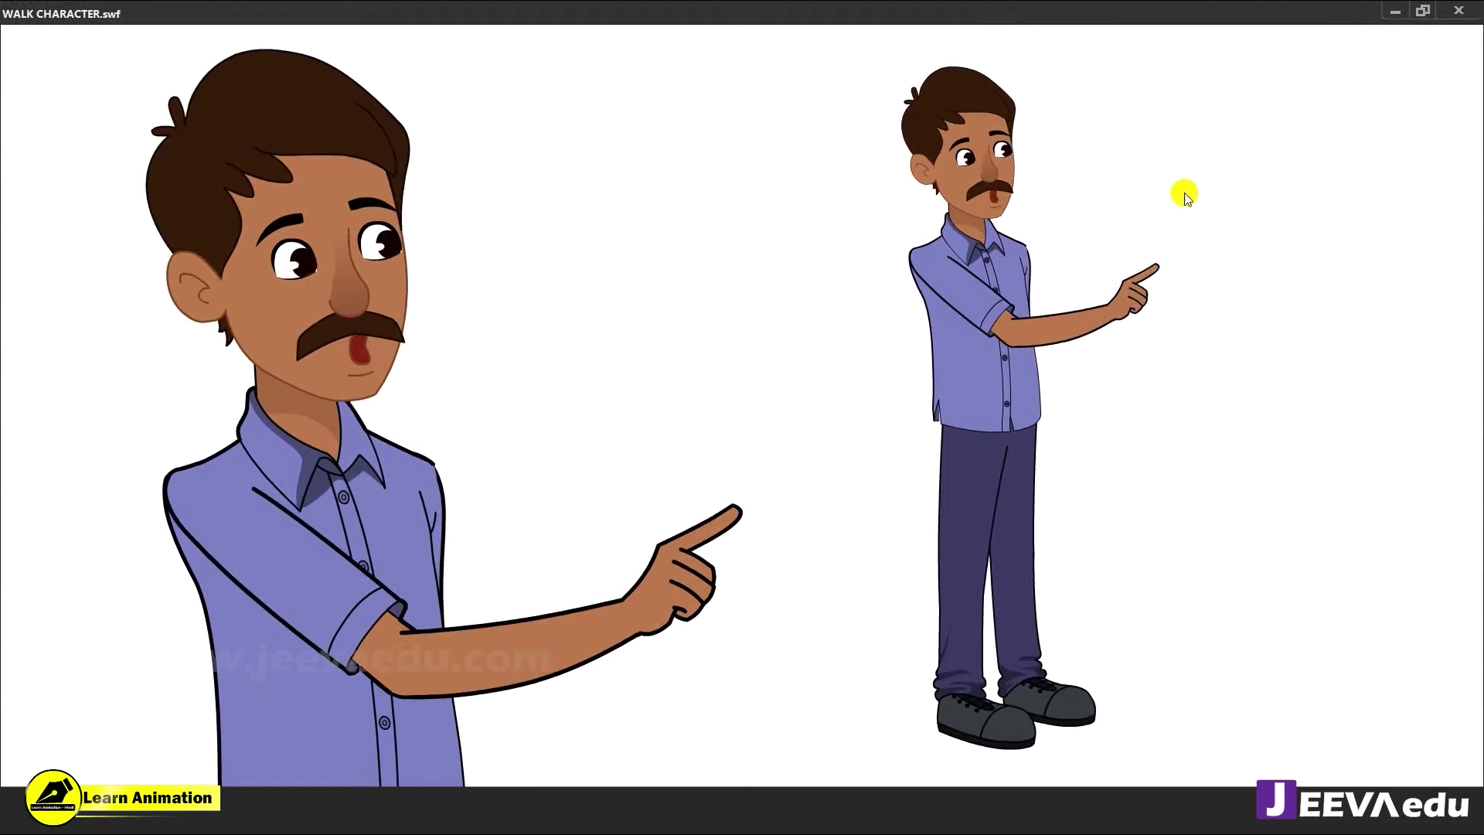